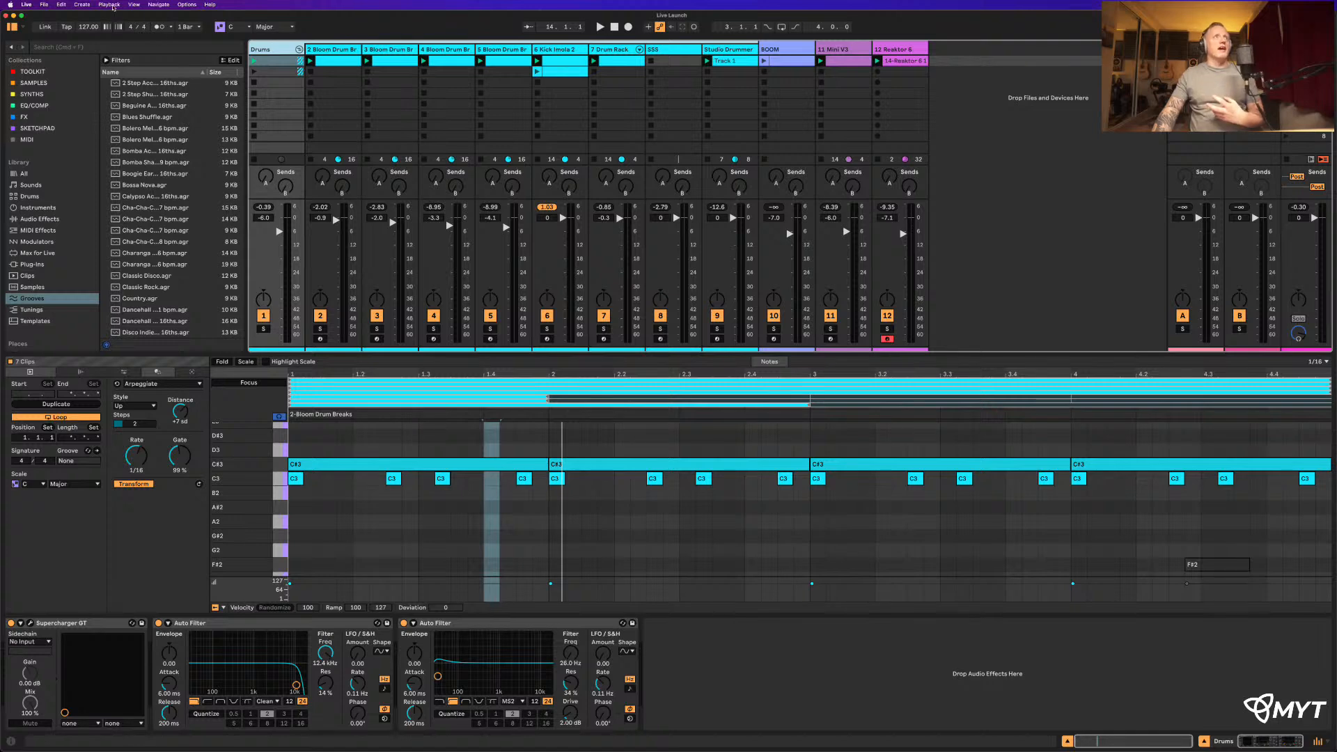
Step: Review the view options for Clip View and Device View and deselect the drum clips in Session View
left_click(134, 5)
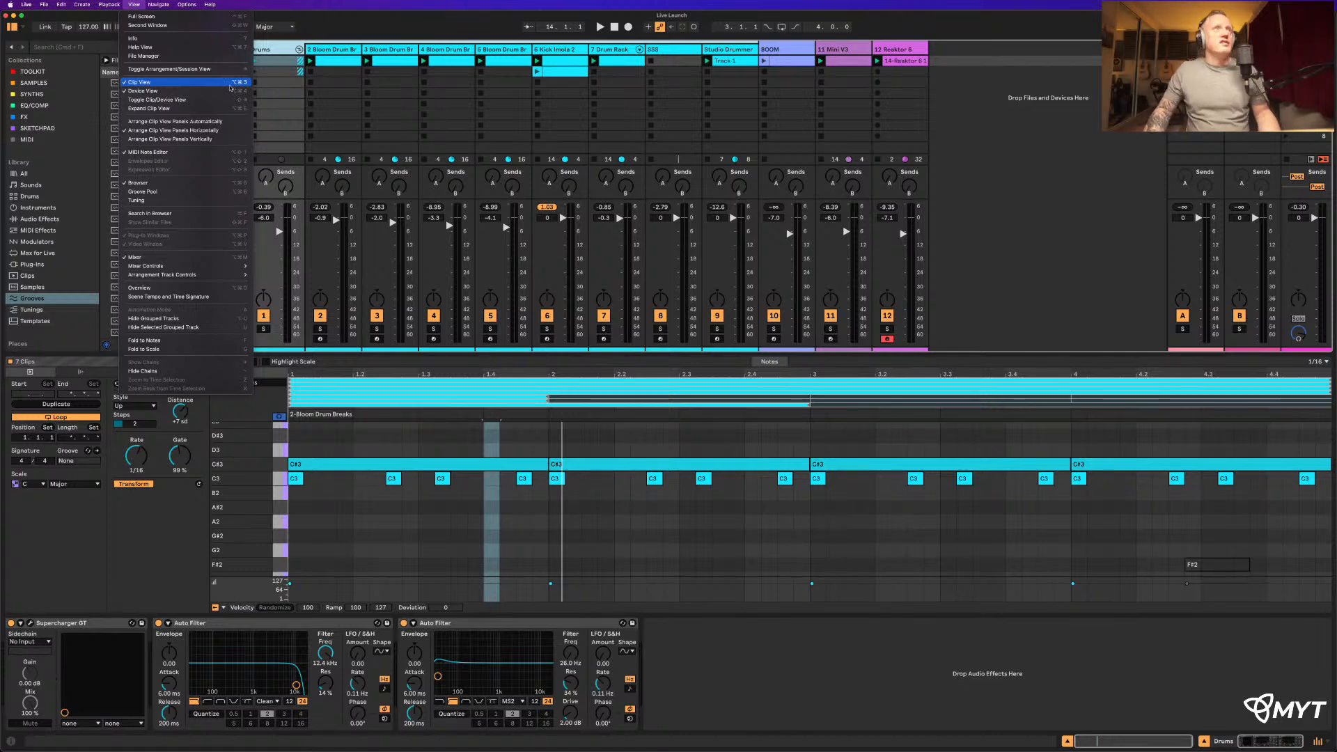
left_click(336, 32)
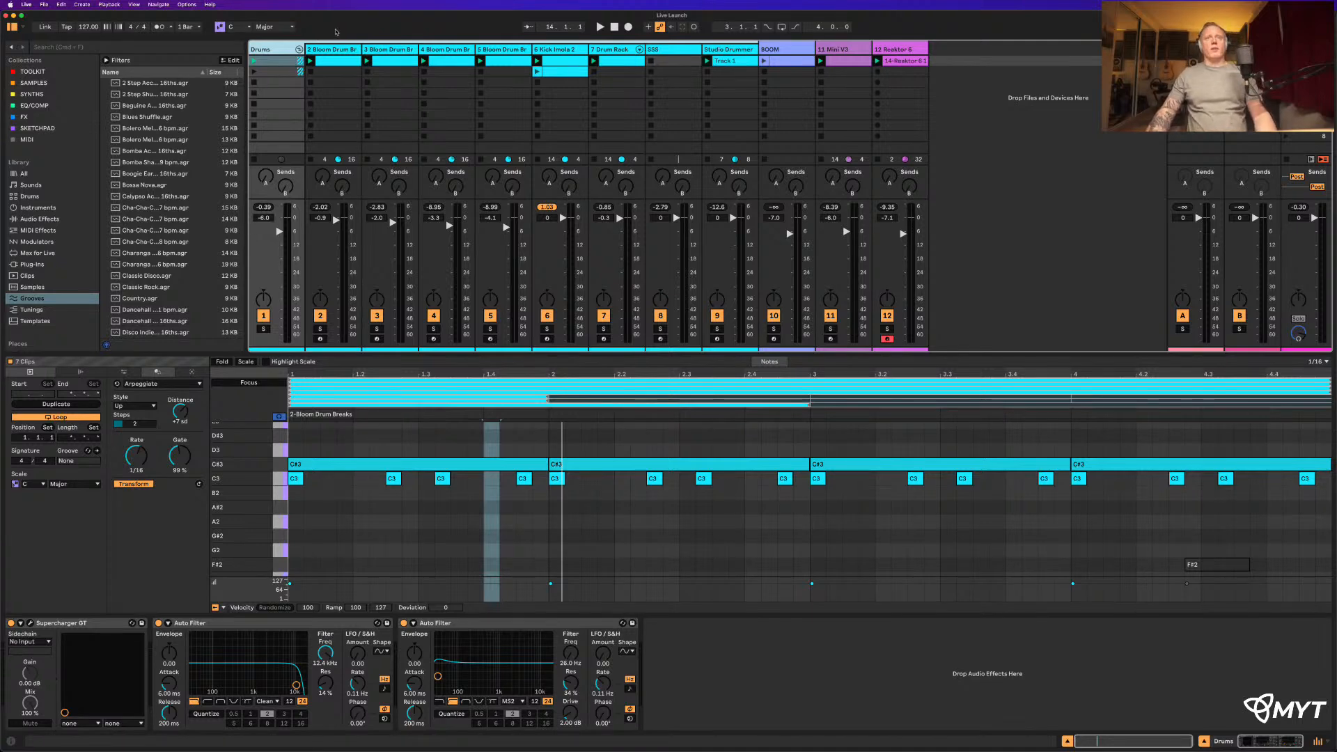
left_click(1022, 144)
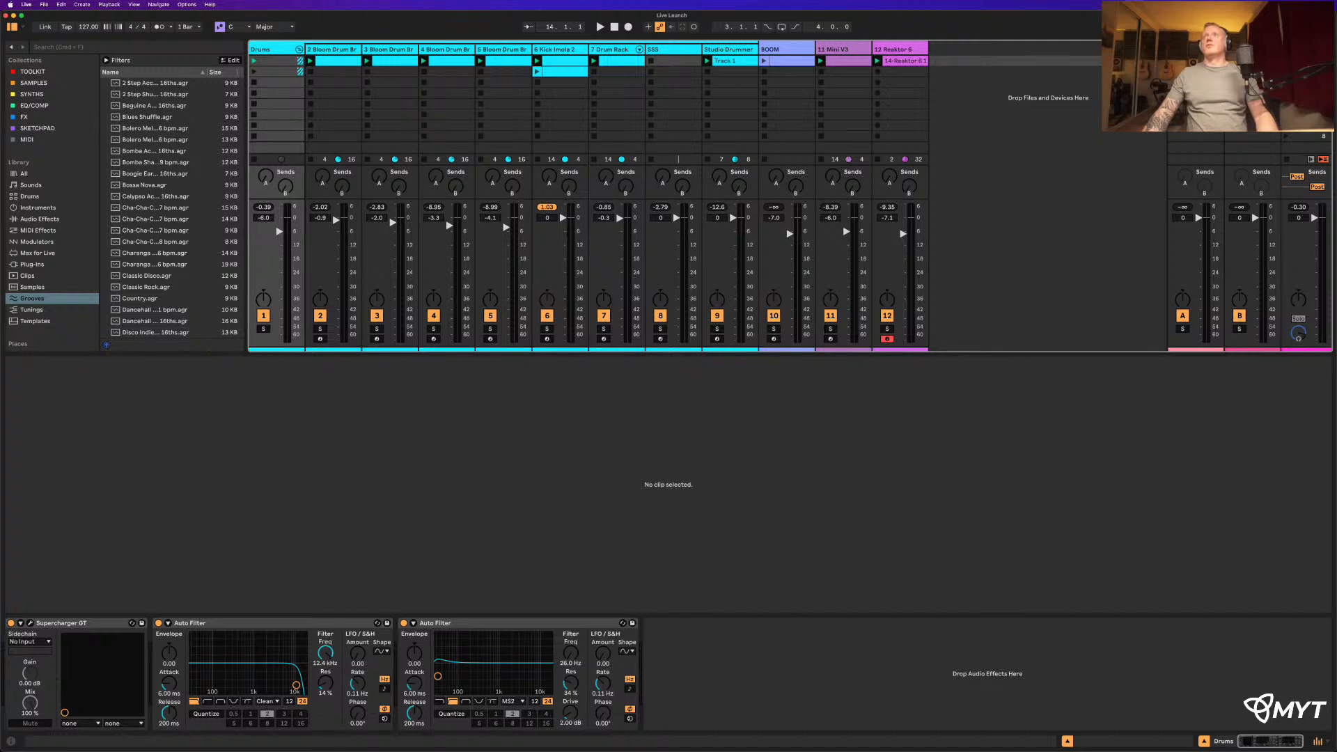
key("a")
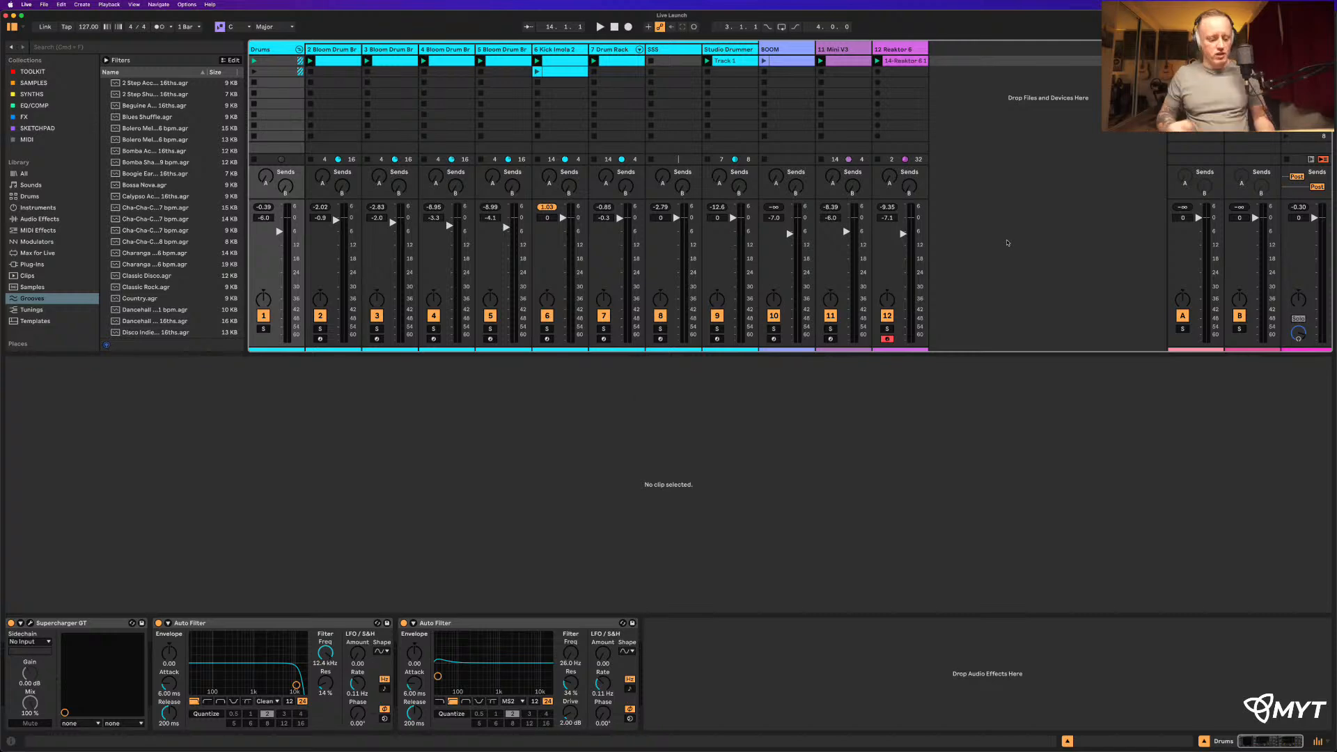
Step: Hide and show Clip View and Device View one at a time, ending with both displayed
key("alt+super+3")
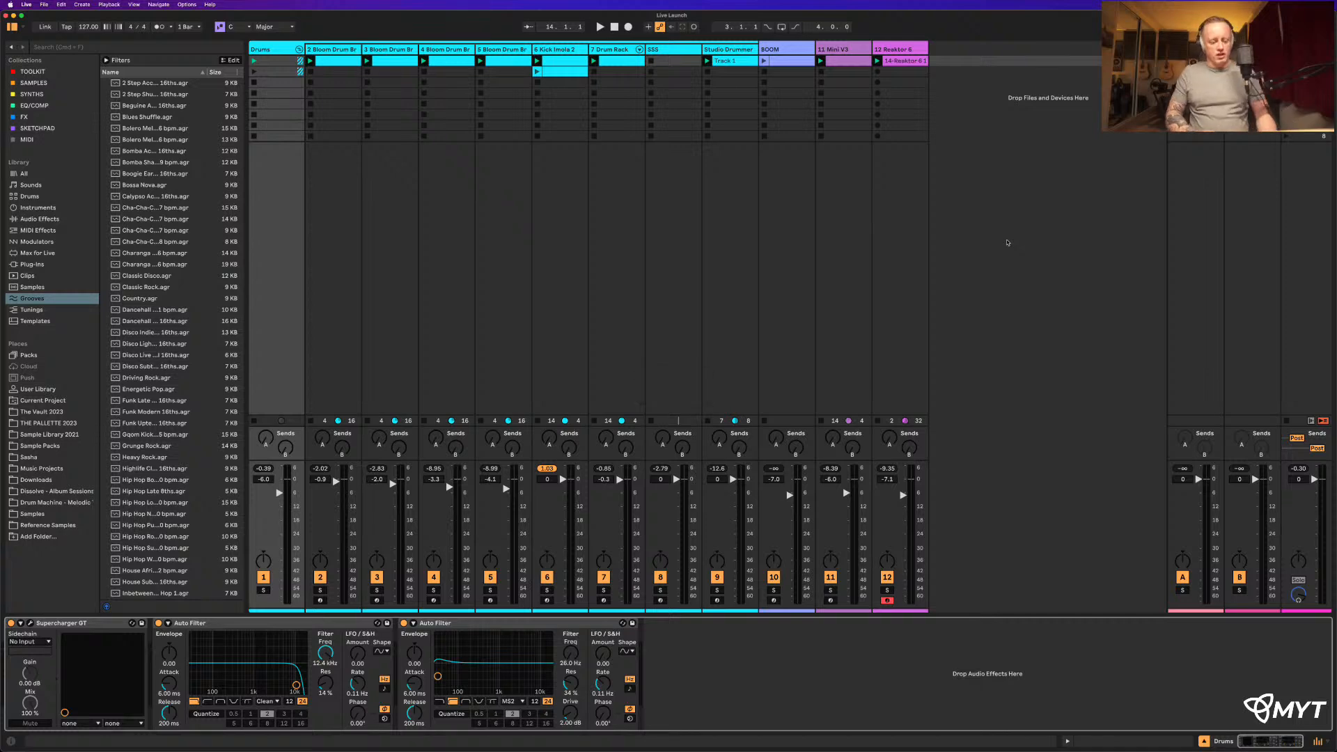
key("alt+super+3")
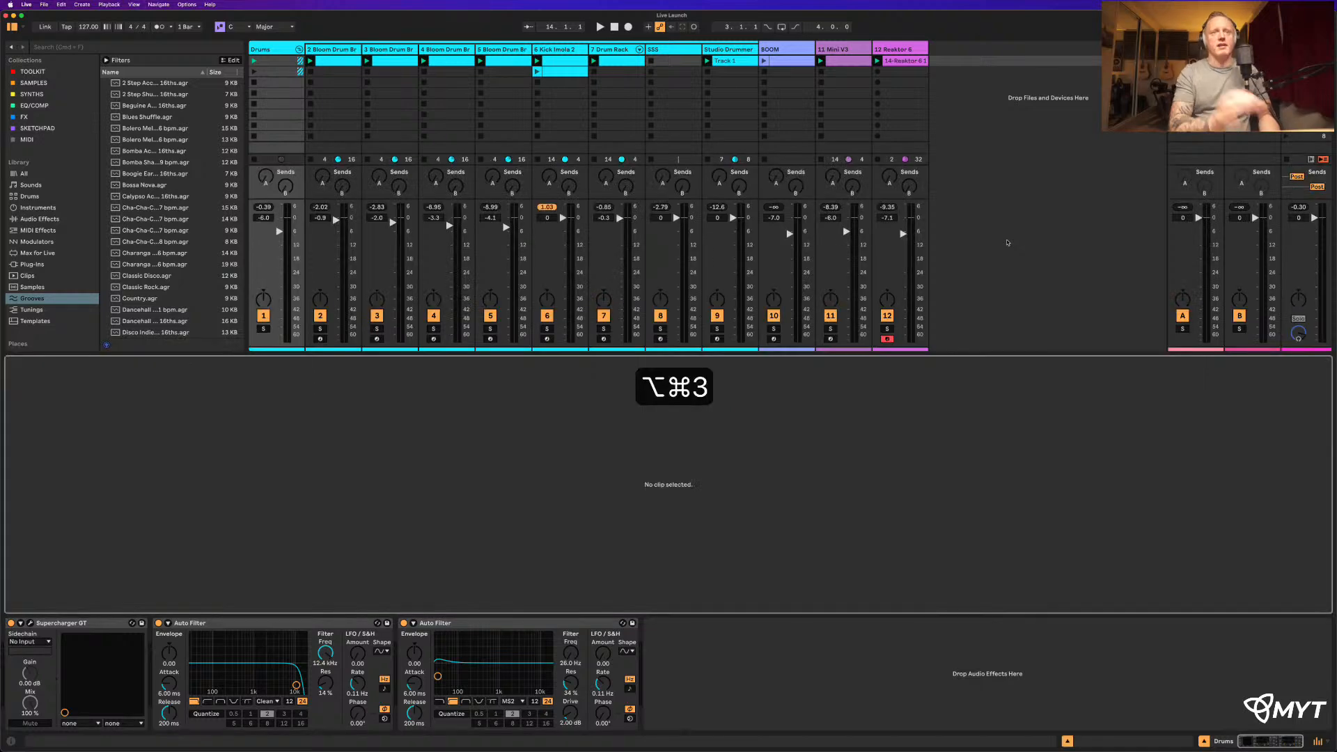
key("alt+super+2")
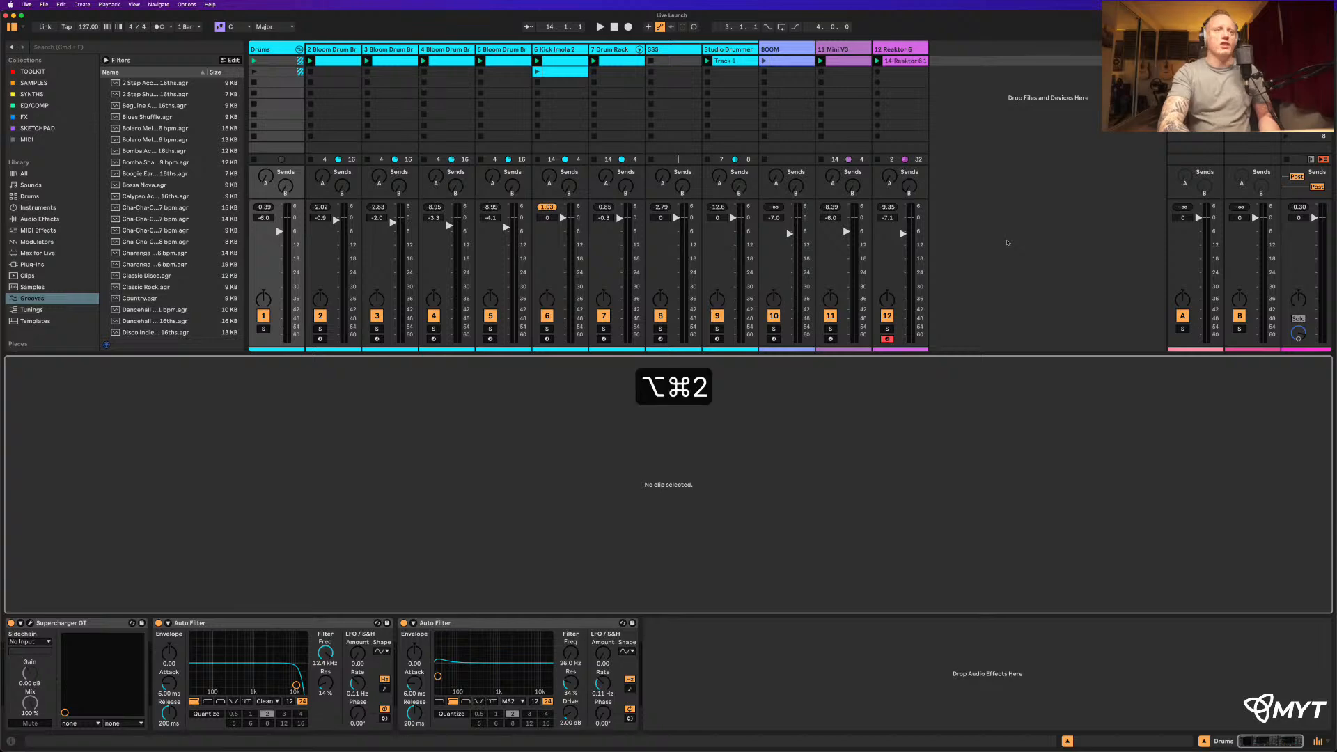
key("alt+super+4")
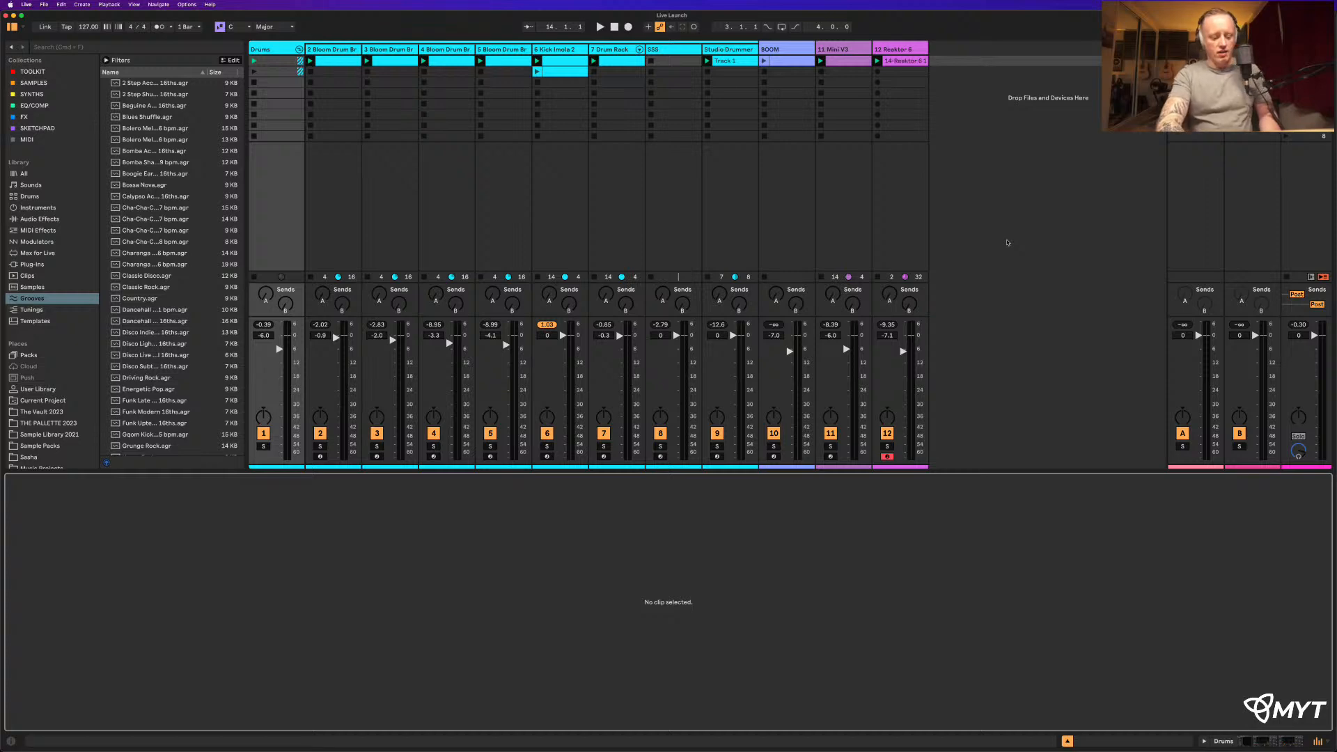
key("alt+super+4")
key("alt+super+3")
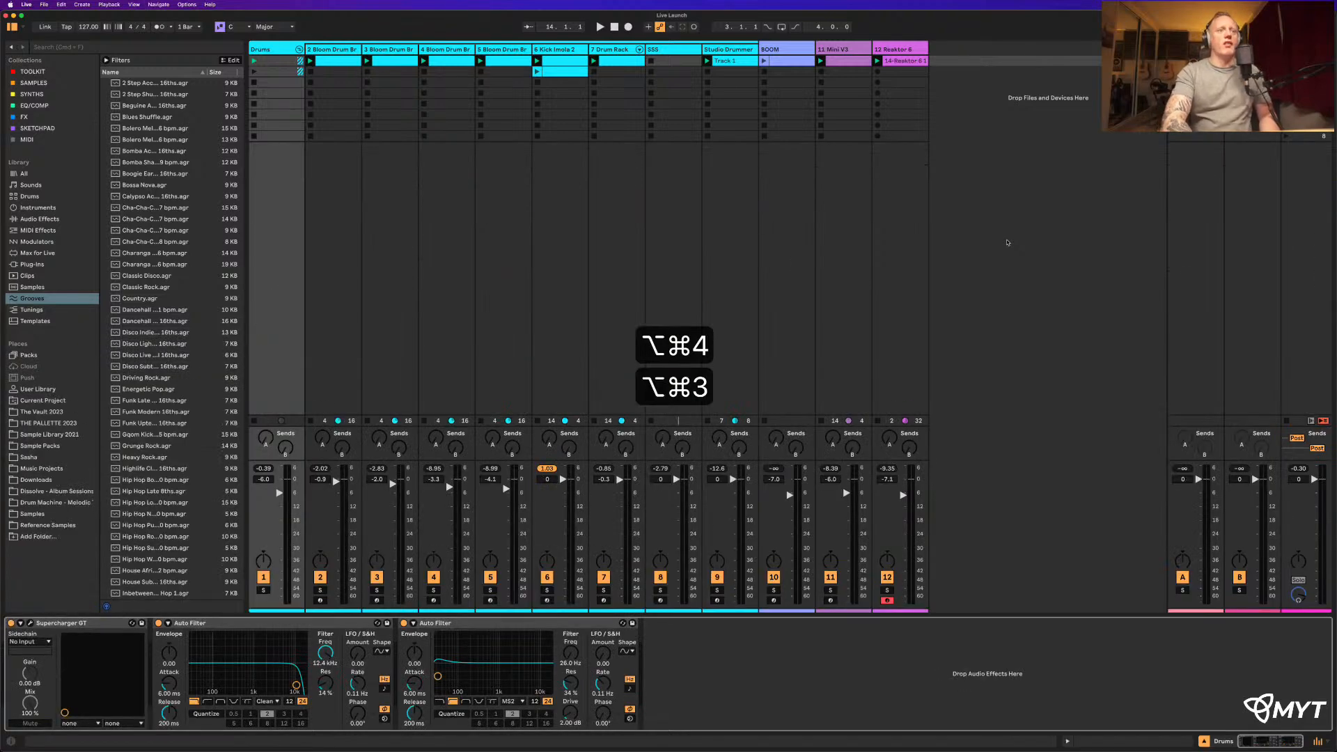
key("alt+super+3")
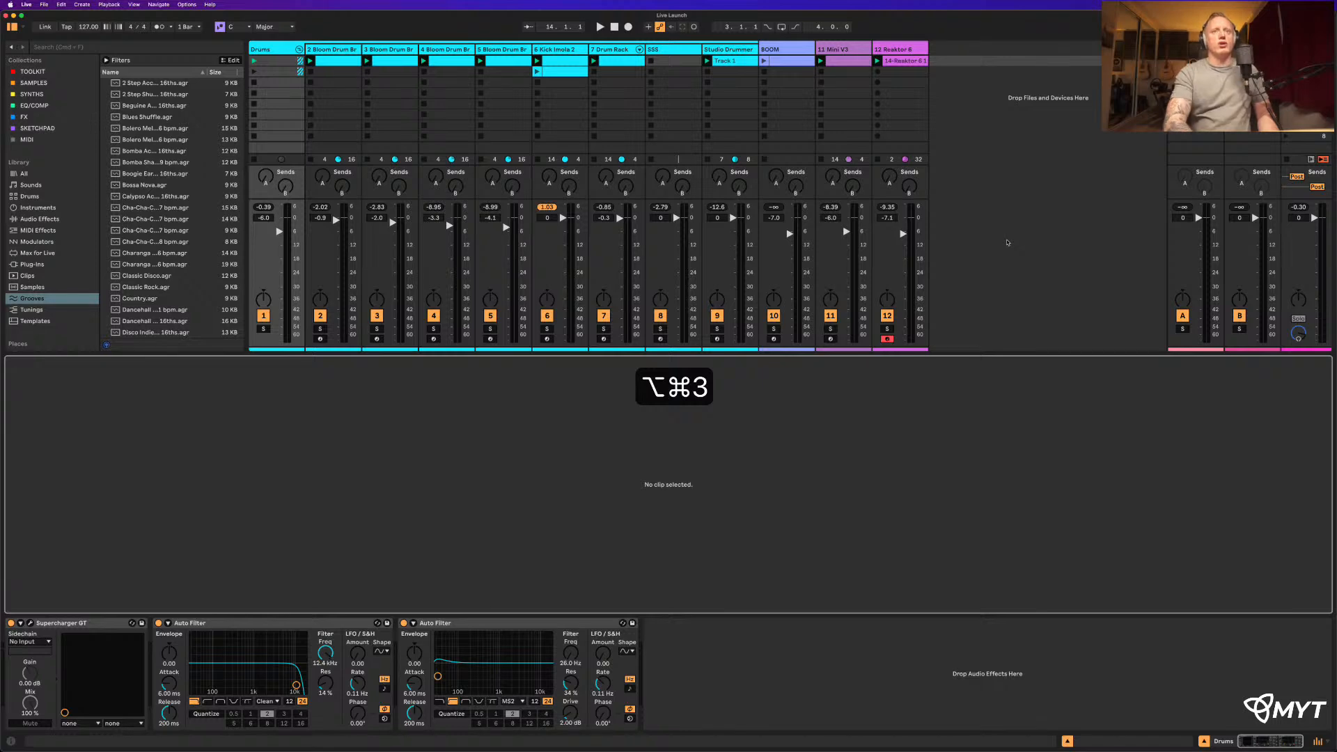
Step: Select the first clip on the 6 Kick Imola 2 track and switch to Arrangement View
left_click(575, 63)
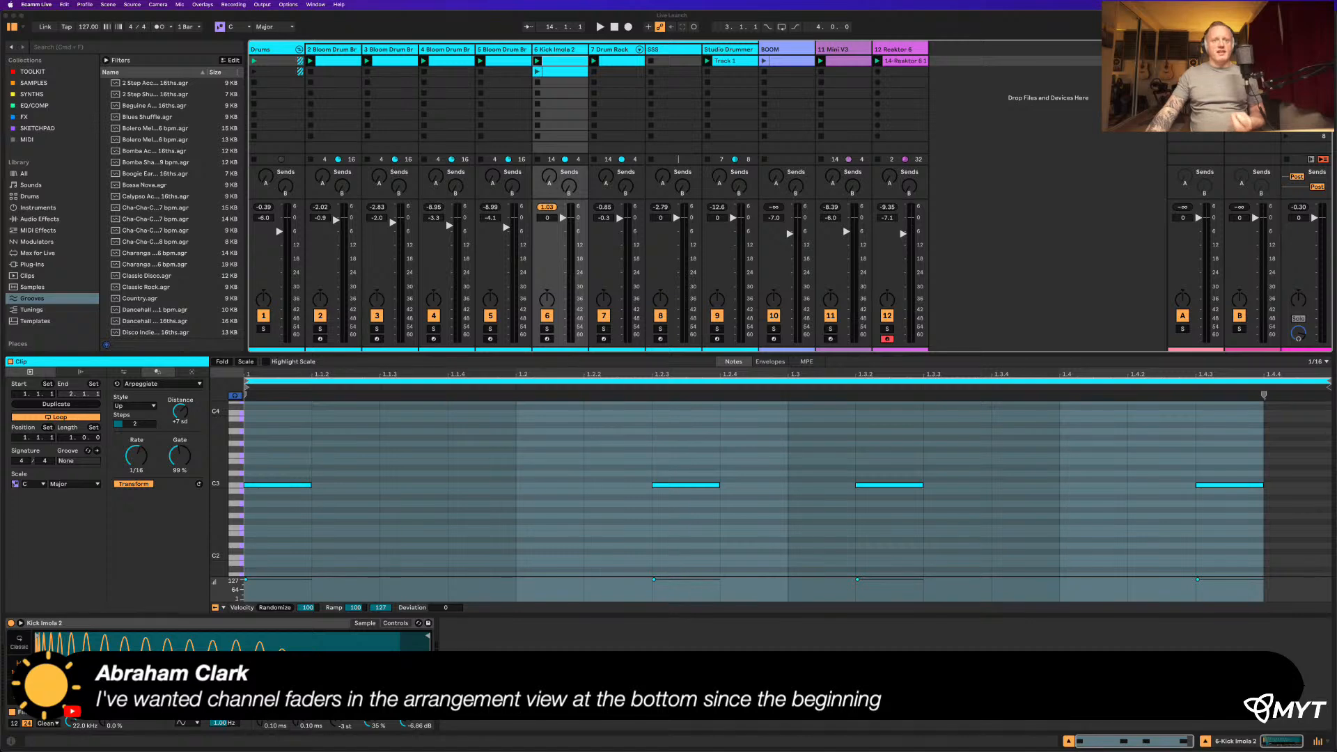
left_click(995, 259)
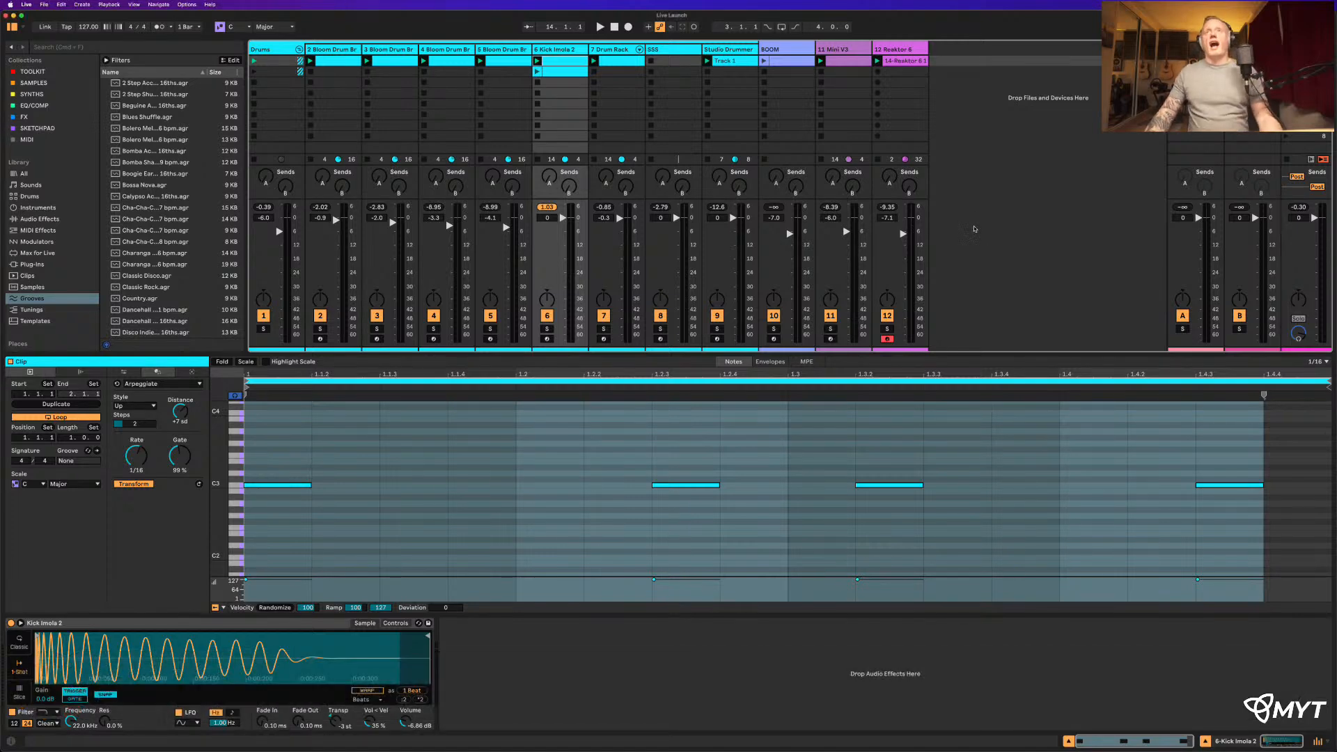
key("Tab")
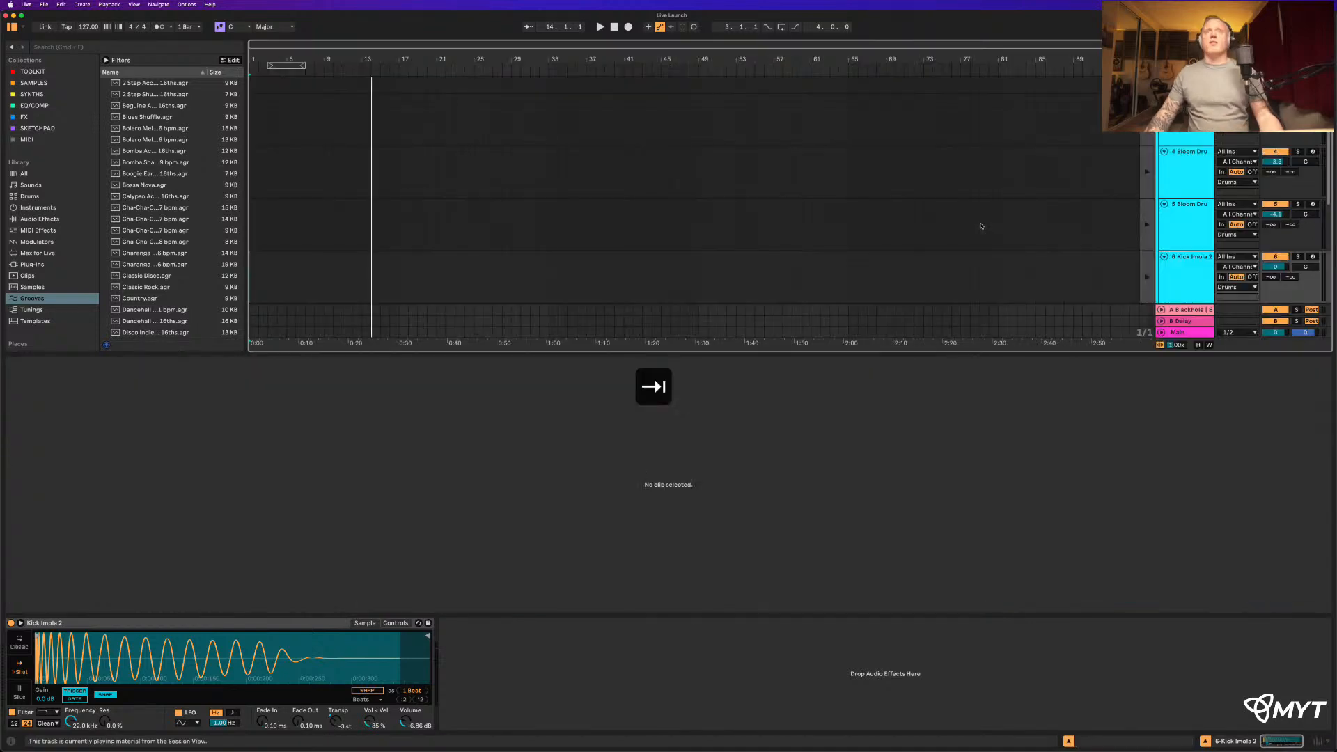
scroll(938, 224, "up", 3)
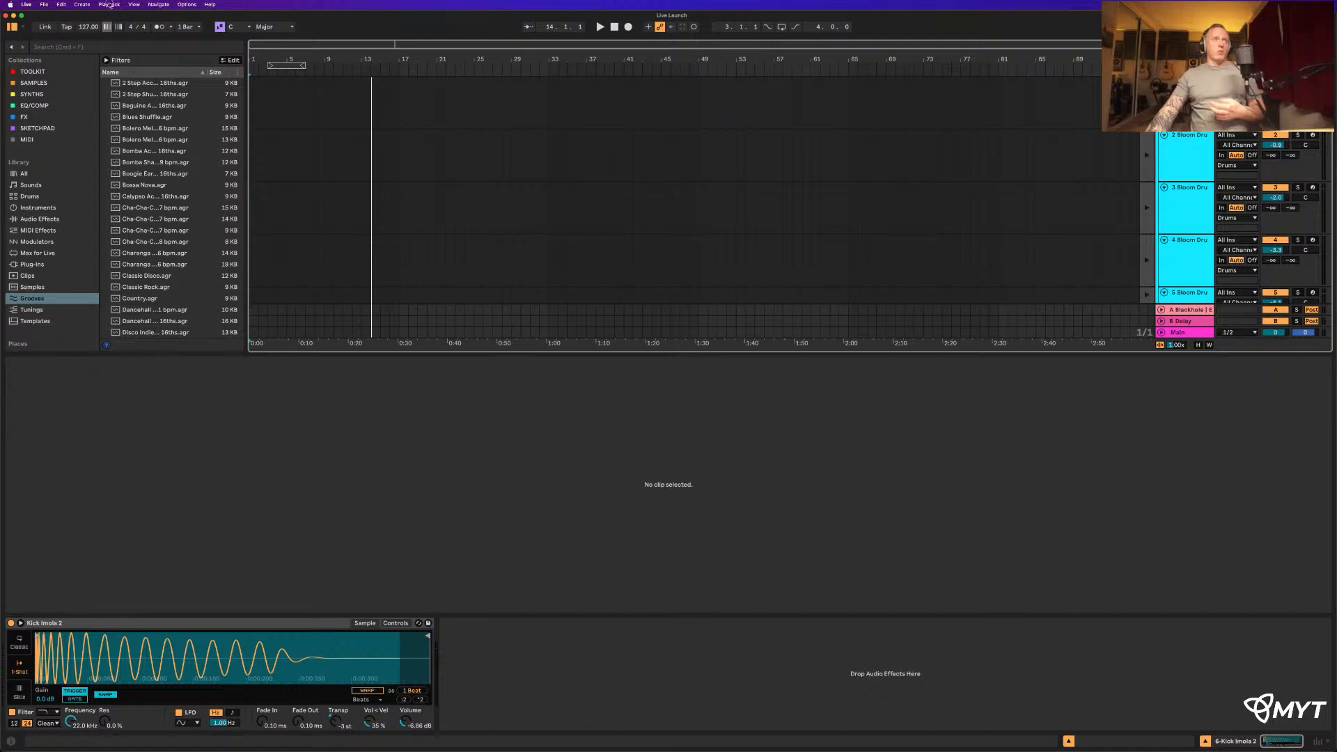
Step: Enable the navigation option Use Tab Key to Move Focus
left_click(109, 5)
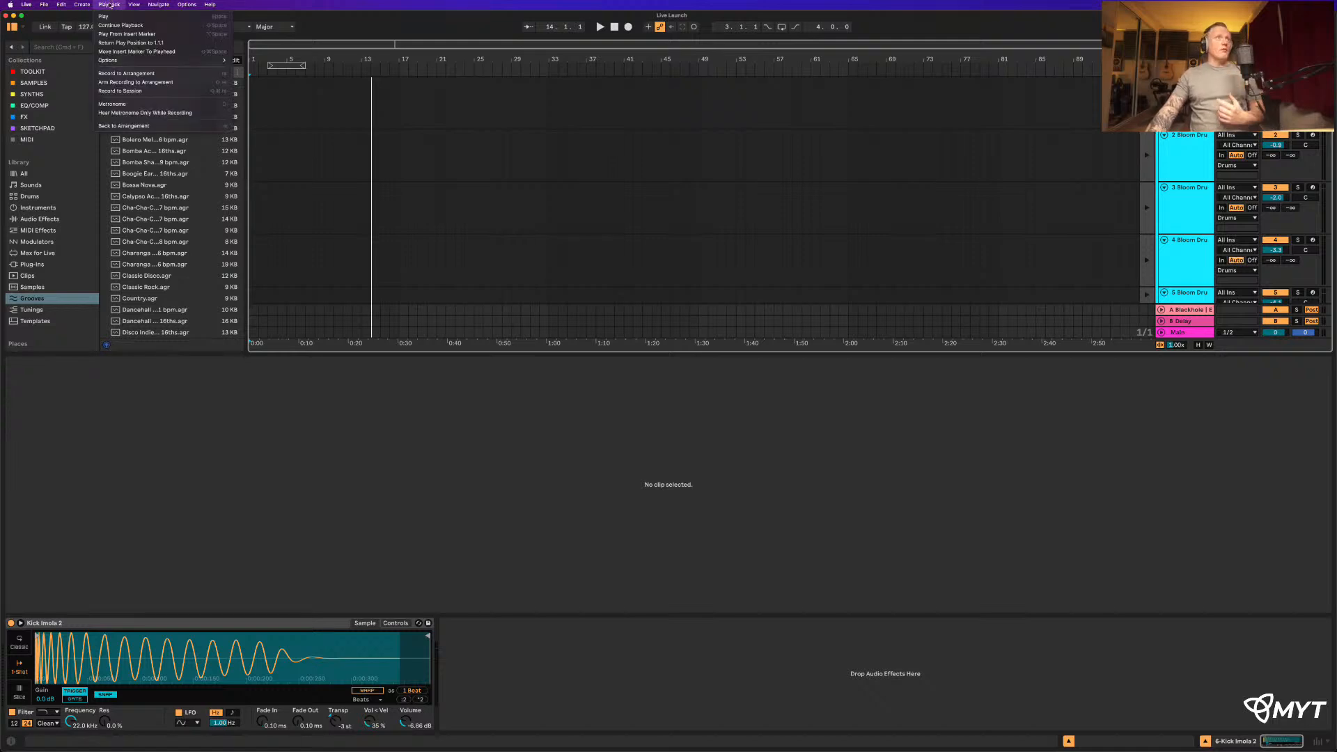
mouse_move(143, 5)
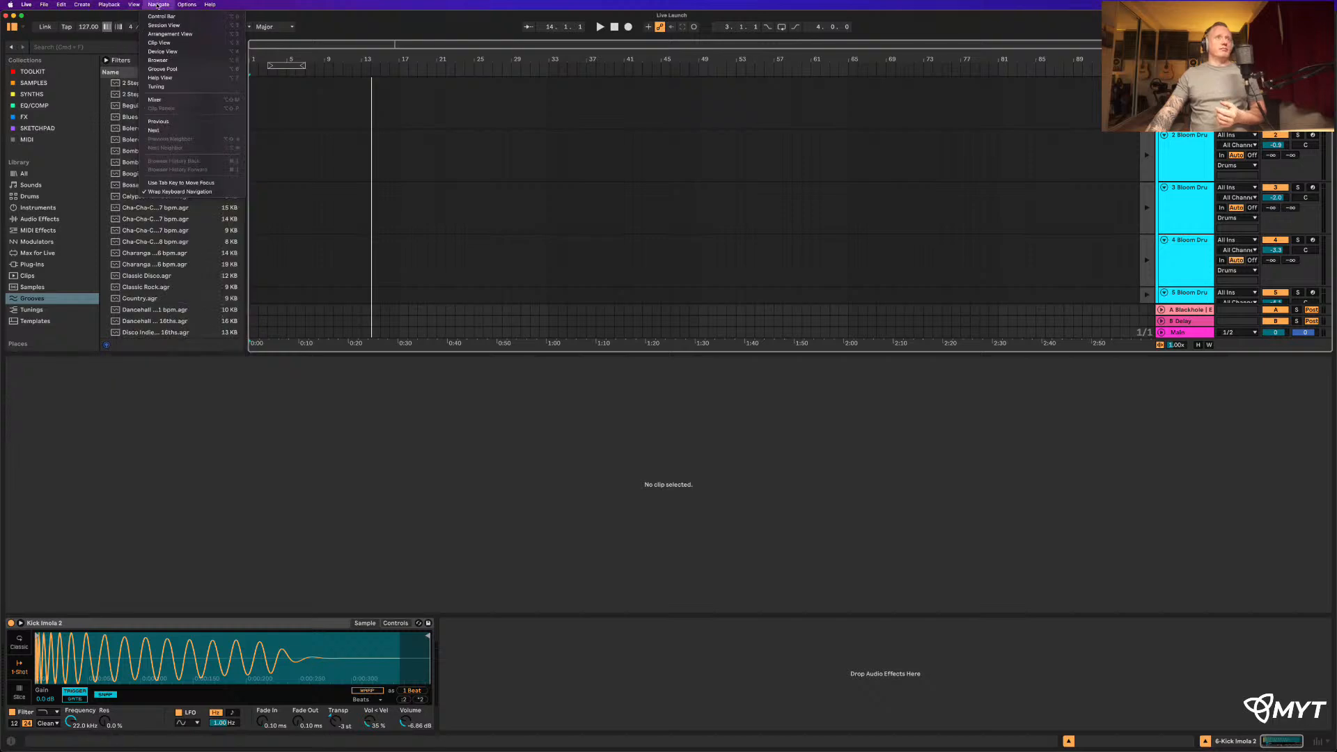
left_click(192, 184)
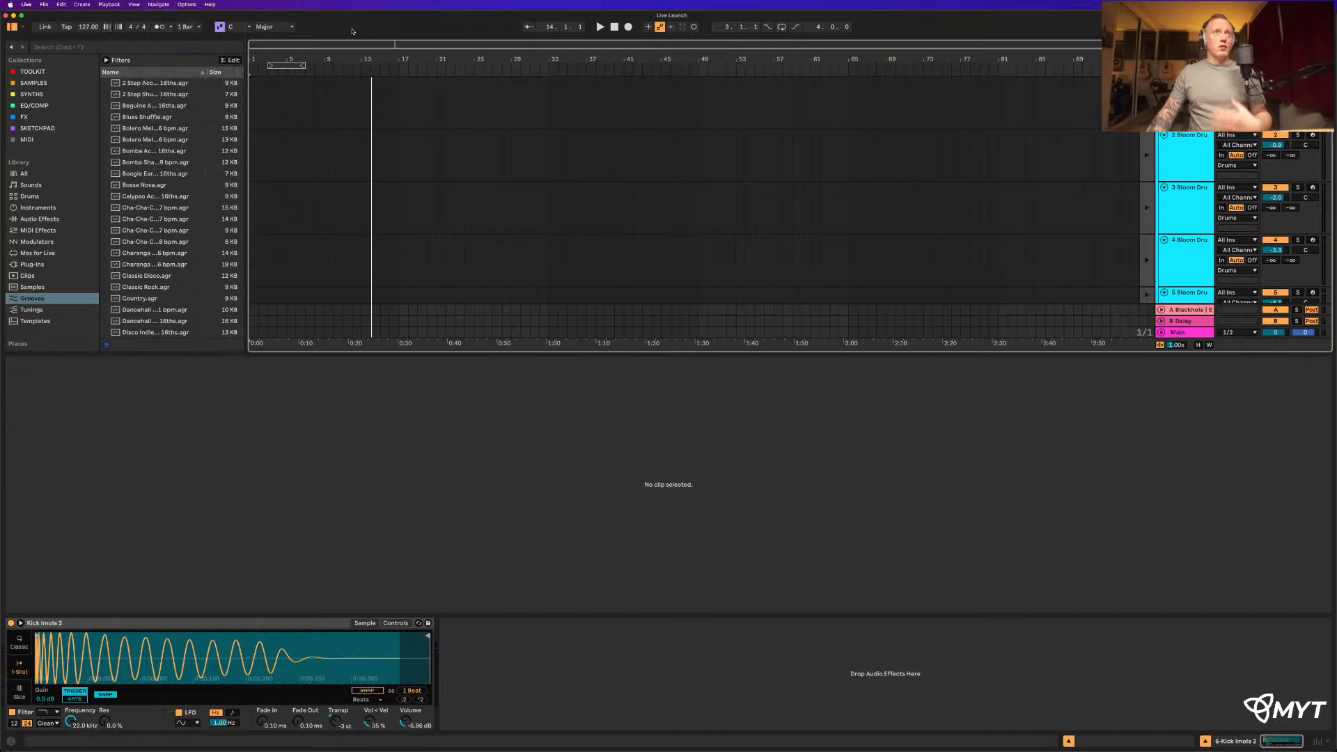
Step: Cycle the keyboard focus between the arrangement and Clip View
key("Tab")
key("Tab")
key("Tab")
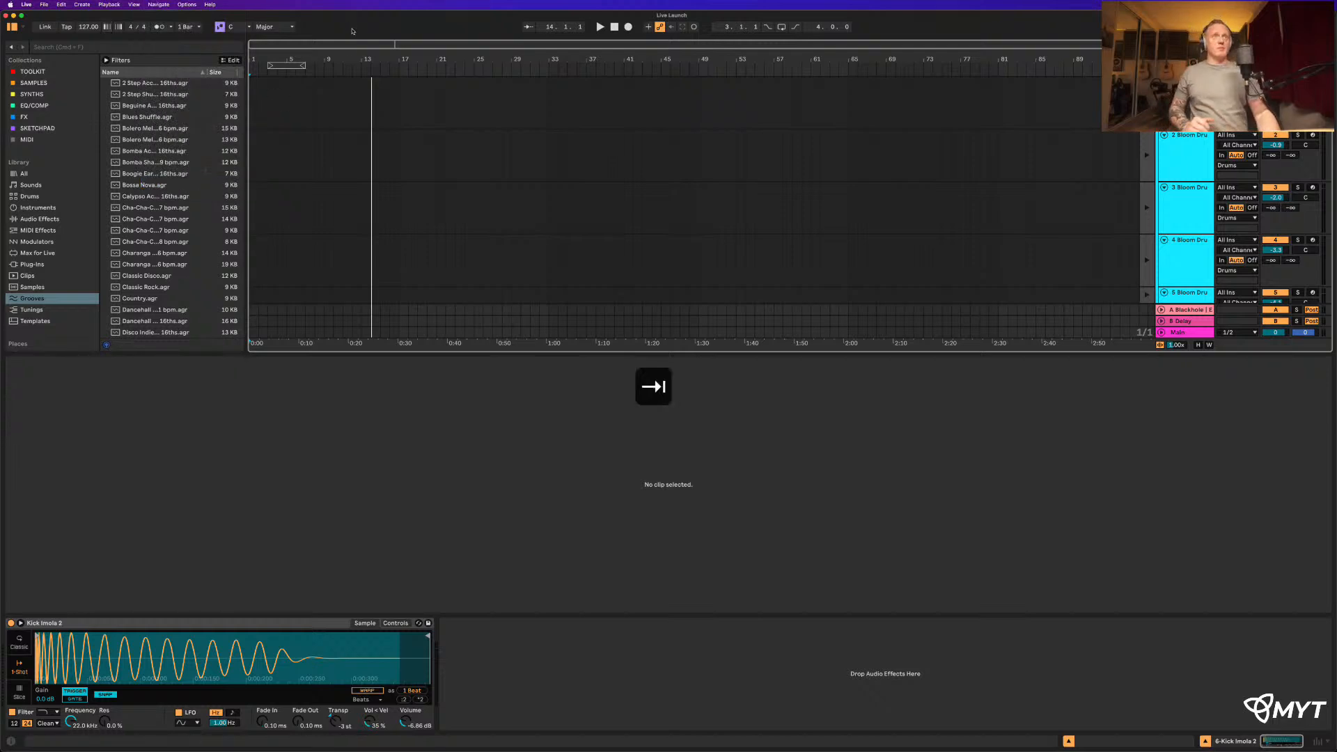
key("Tab")
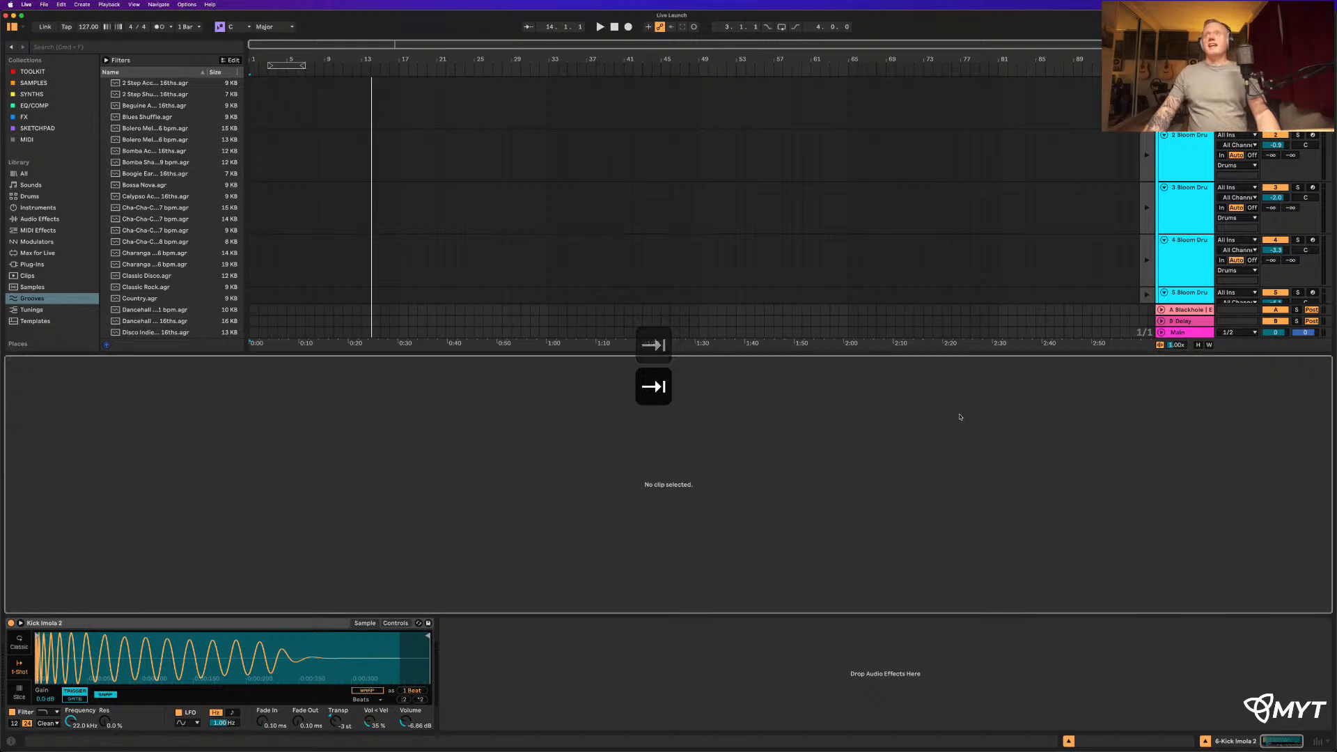
key("Tab")
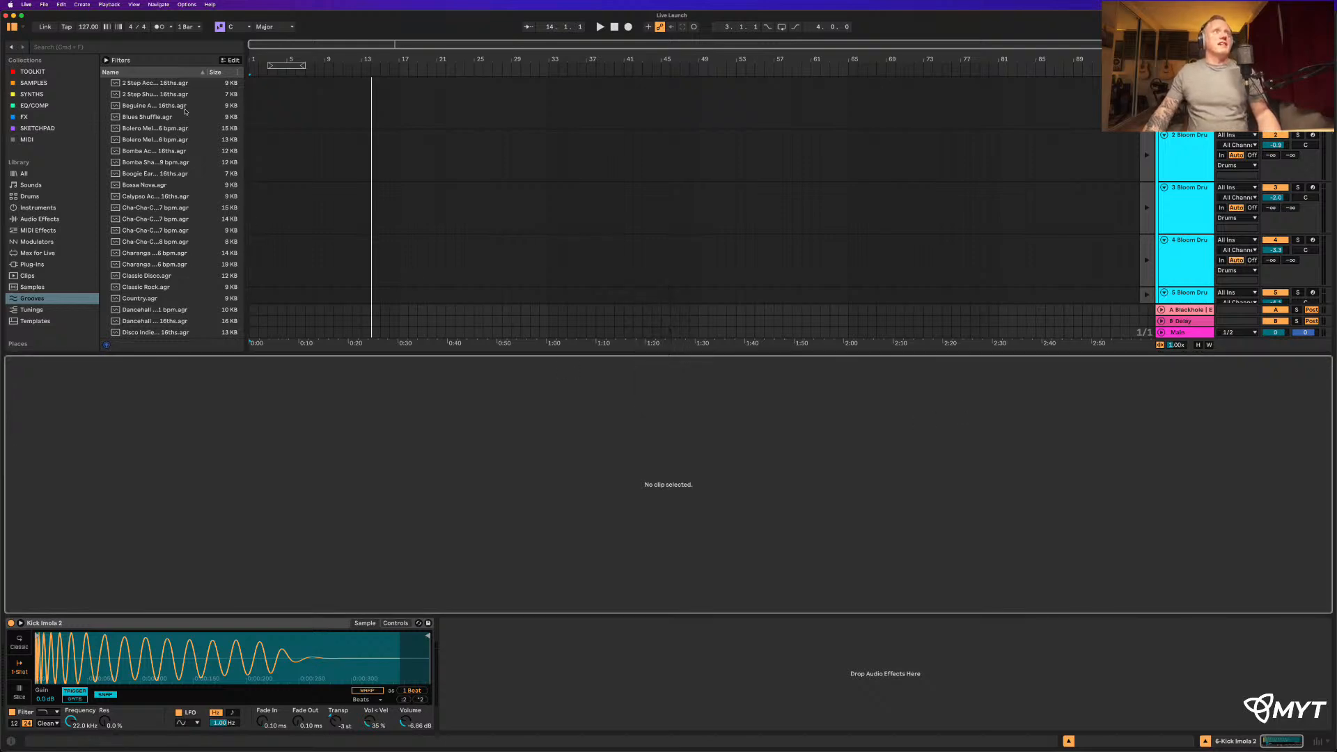
Step: Select the 3 Bloom Drum Breaks track and move the keyboard focus to Clip View
left_click(1203, 197)
key("Tab")
key("Tab")
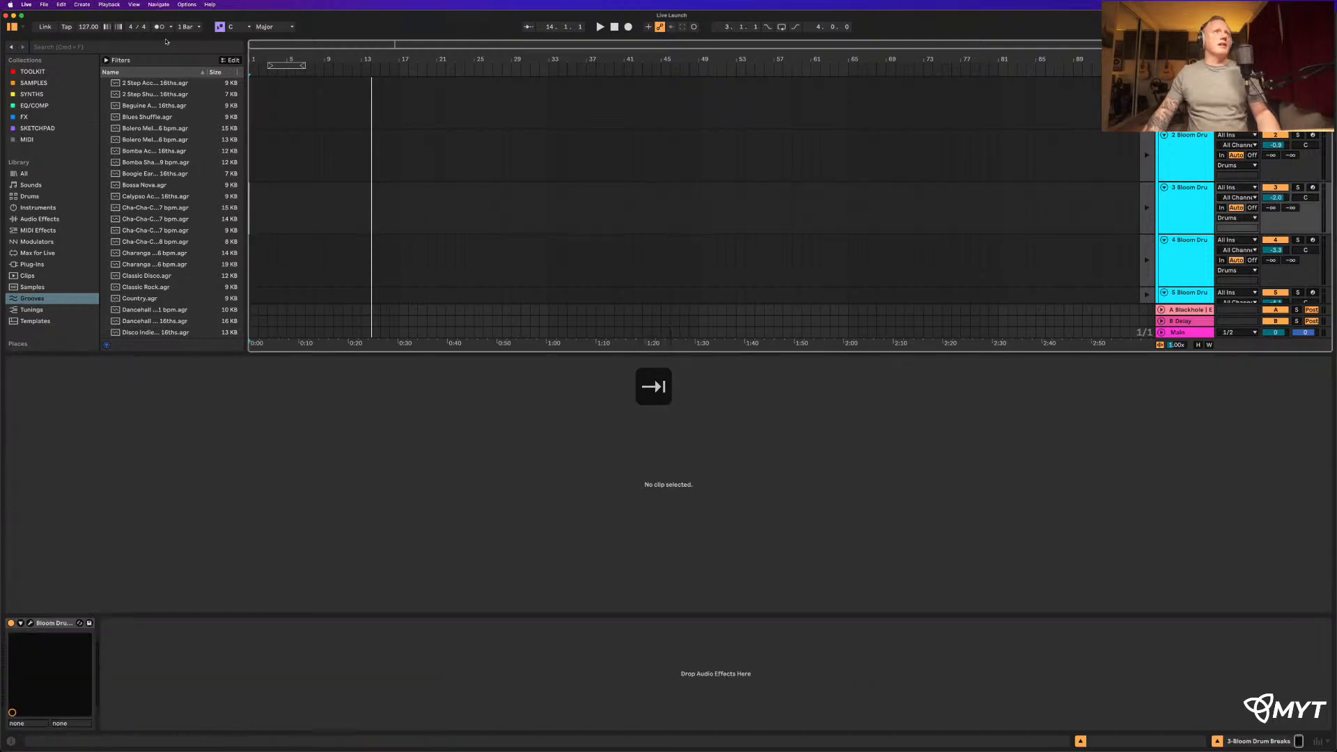
key("Tab")
key("Tab")
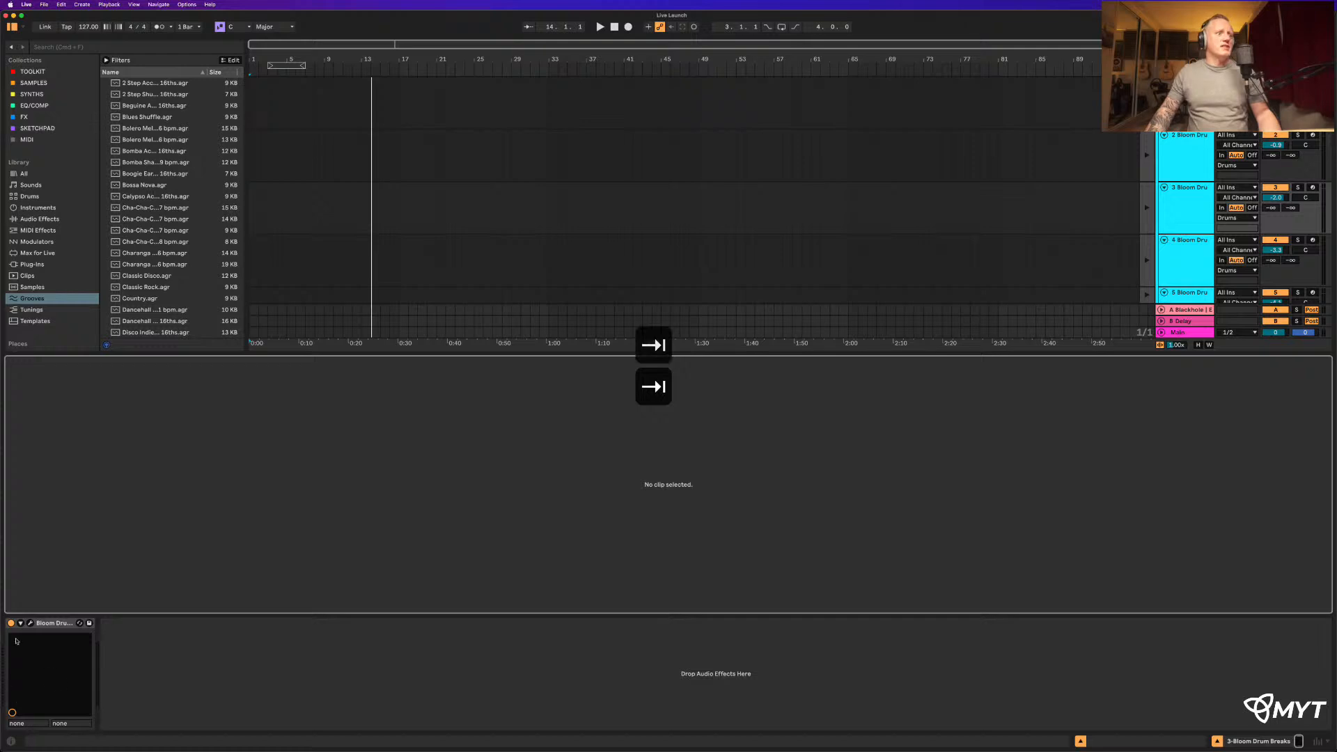
key("Tab")
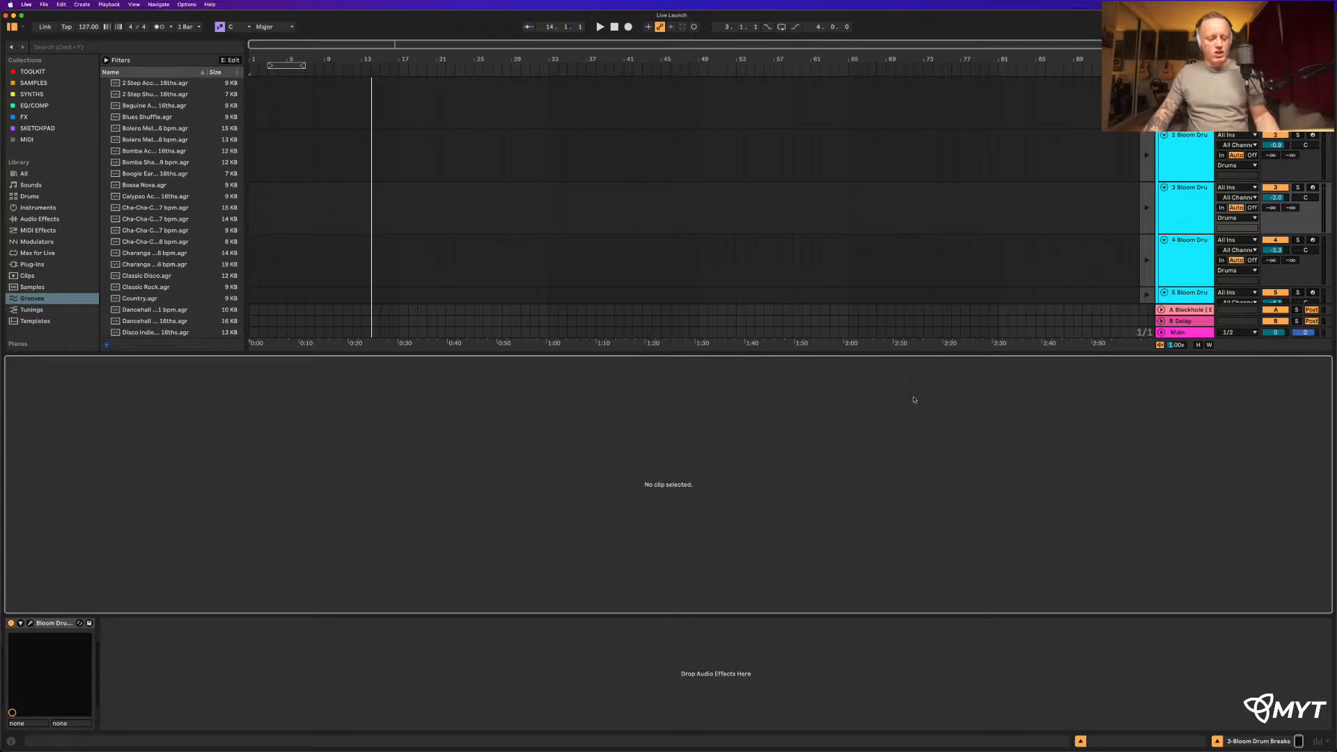
Step: Return the focus to the arrangement and place the insert marker at bar 23 on the 4 Bloom Drum Breaks track
key("Tab")
key("Tab")
key("Tab")
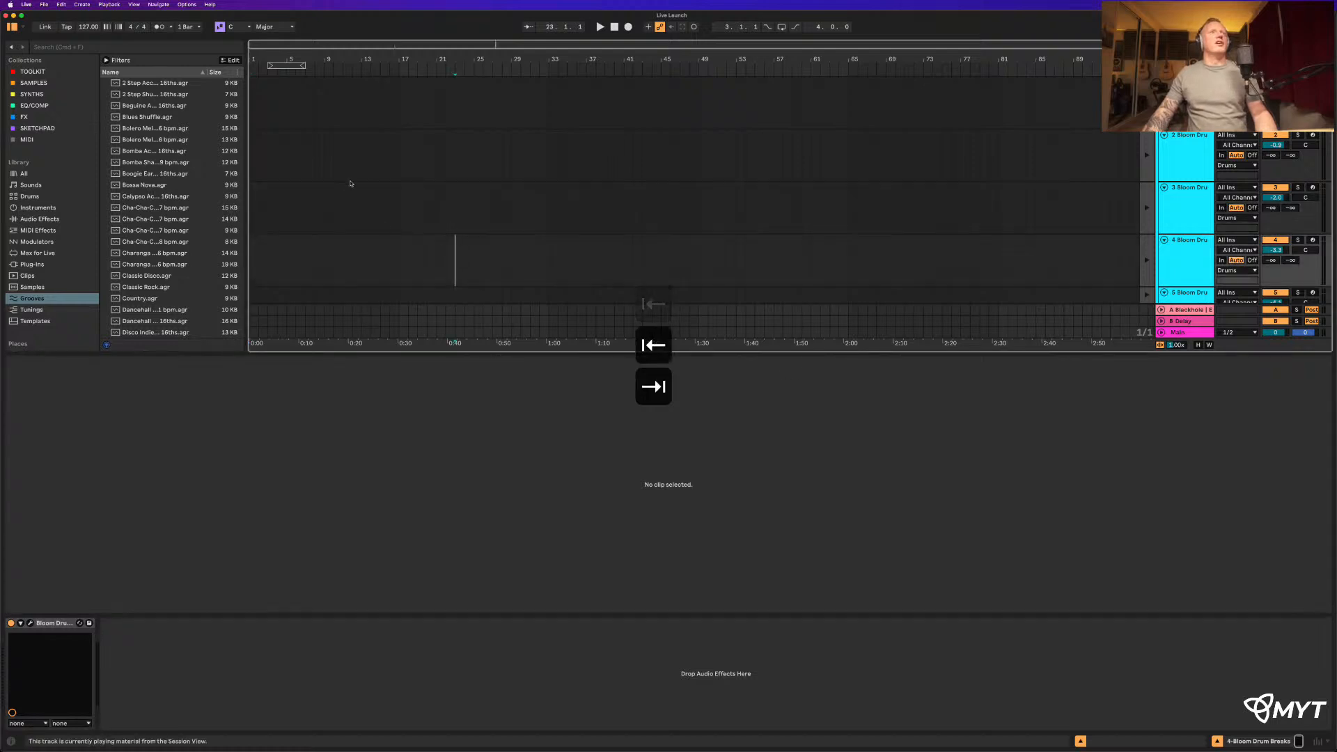
scroll(714, 182, "down", 8)
scroll(714, 182, "up", 8)
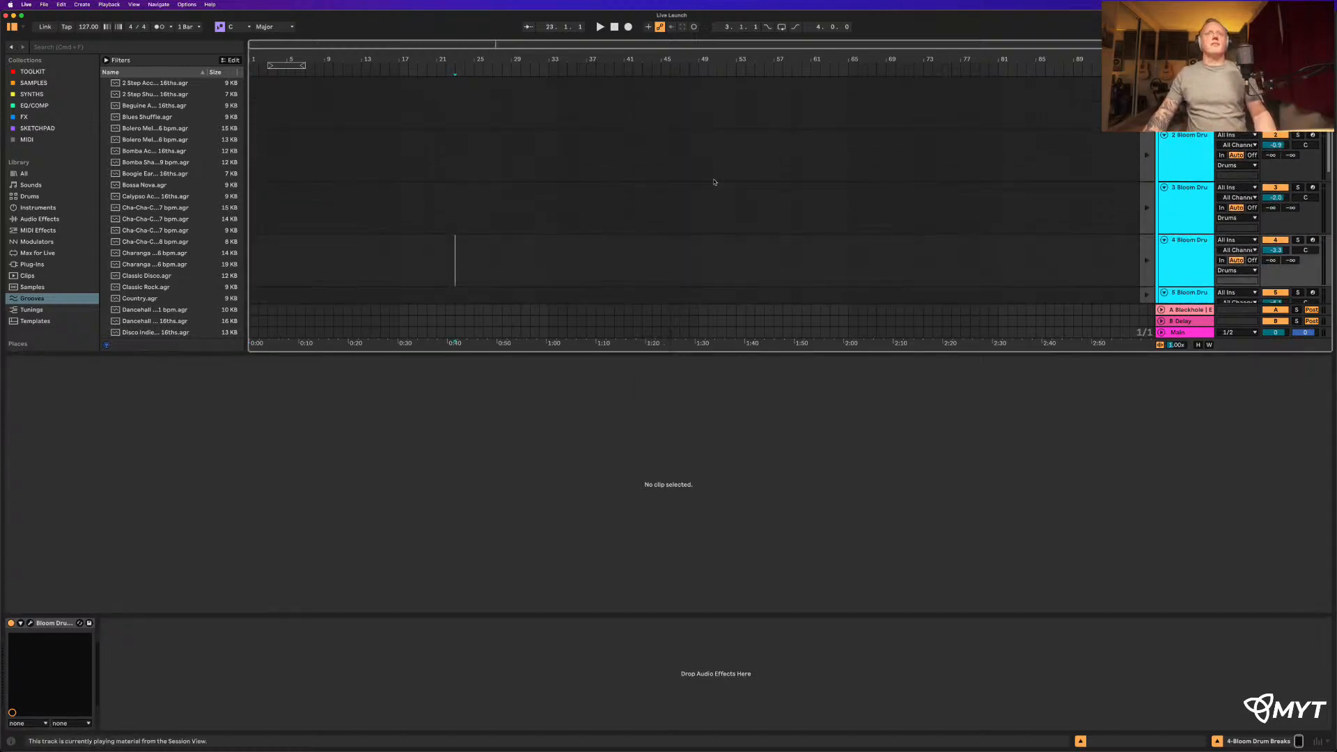
Step: Check the state of the Use Tab Key to Move Focus option among the navigation settings
left_click(155, 5)
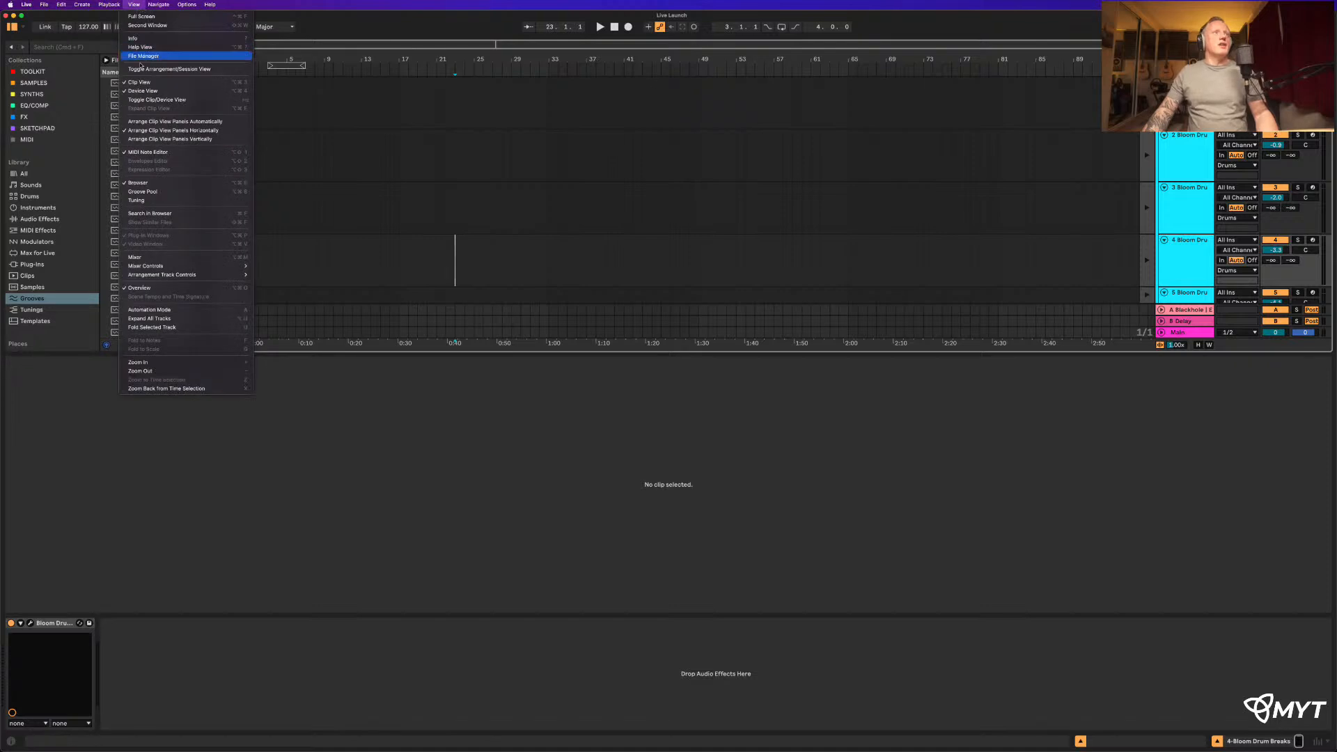
mouse_move(109, 5)
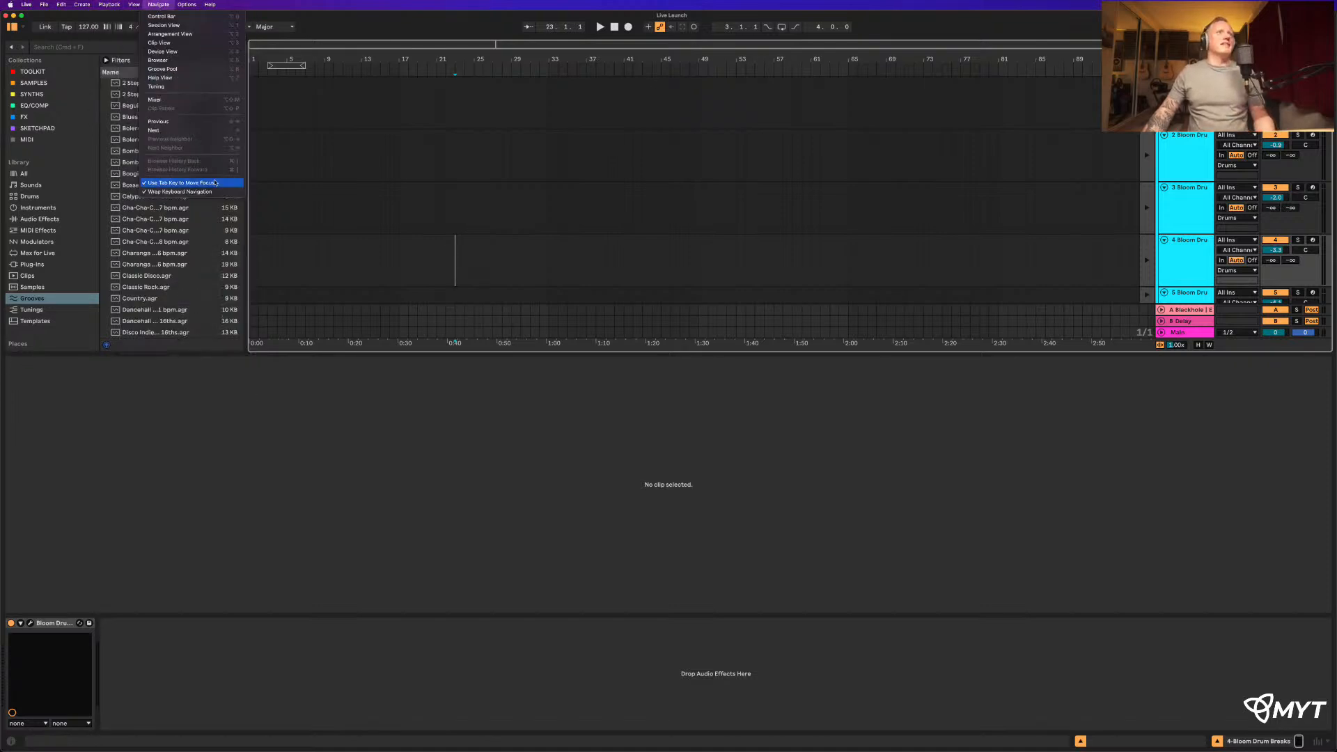
left_click(216, 182)
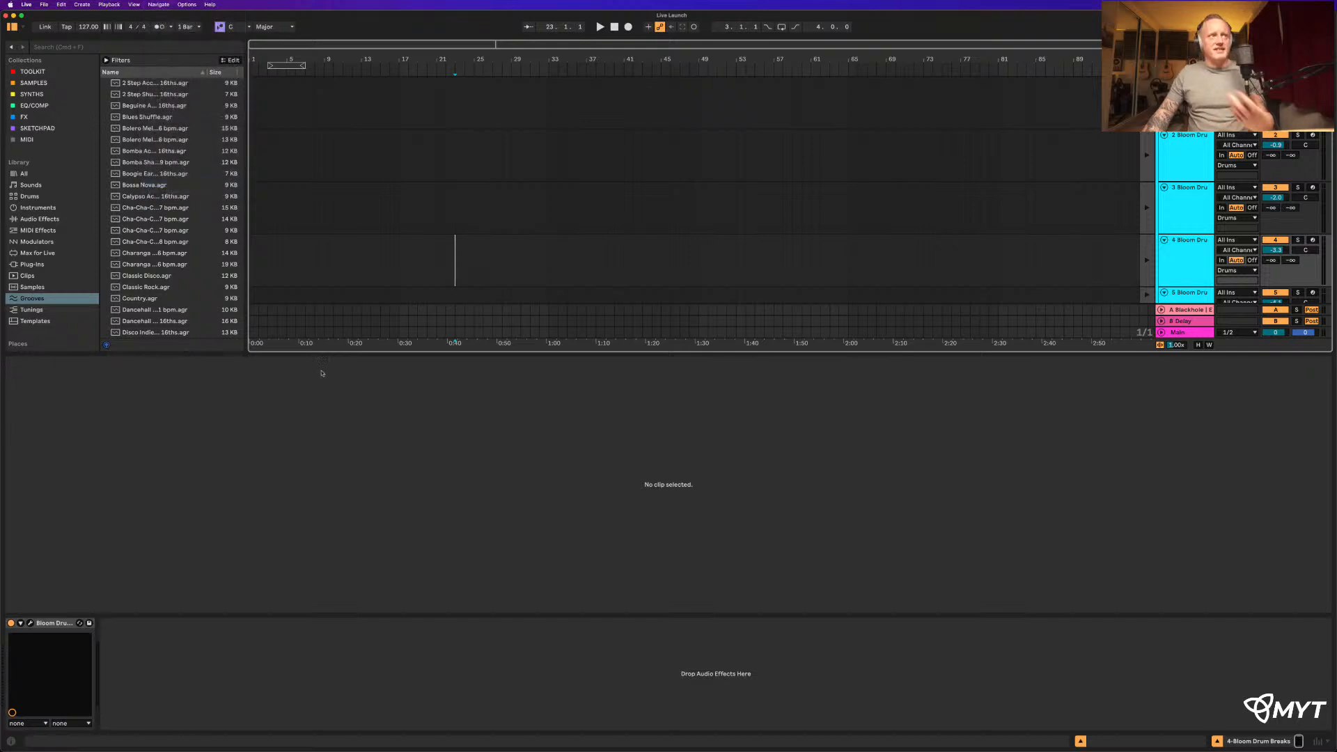
Step: Move the keyboard focus forward and back between Clip View and Device View, ending in the arrangement
key("Tab")
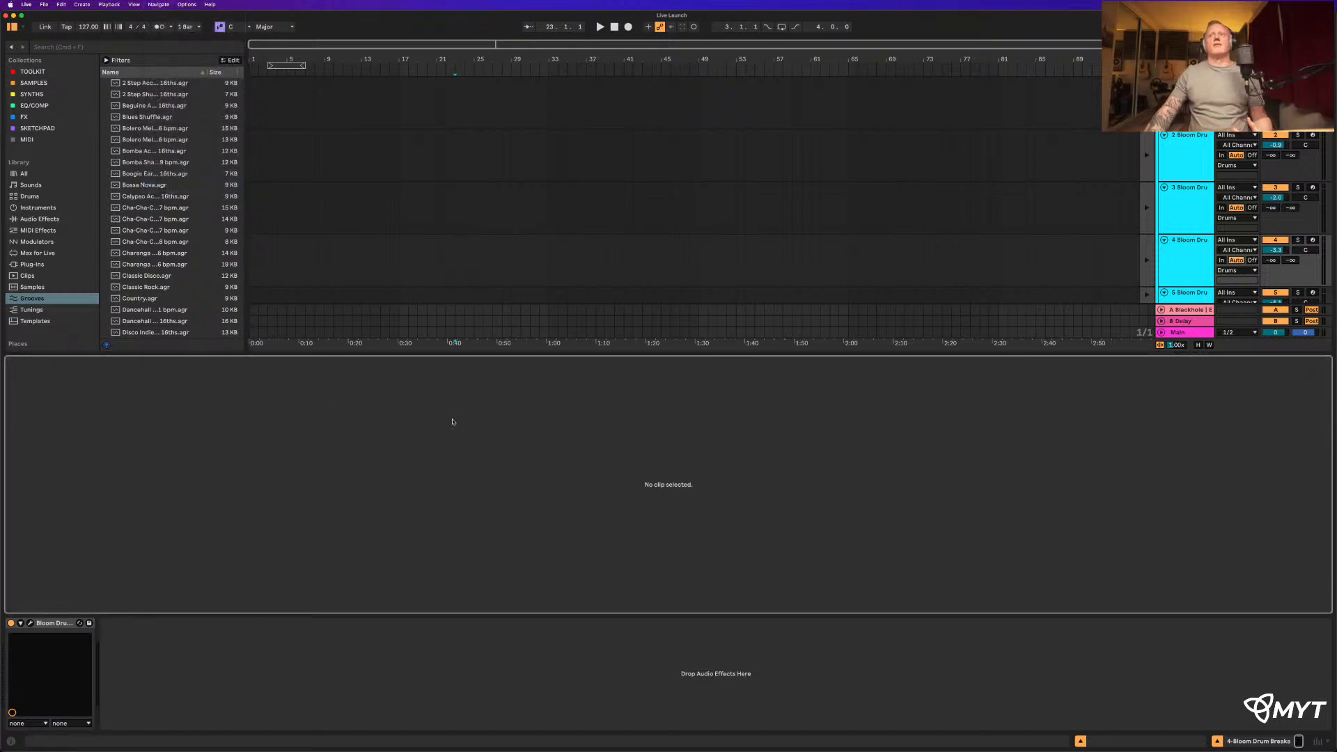
key("Tab")
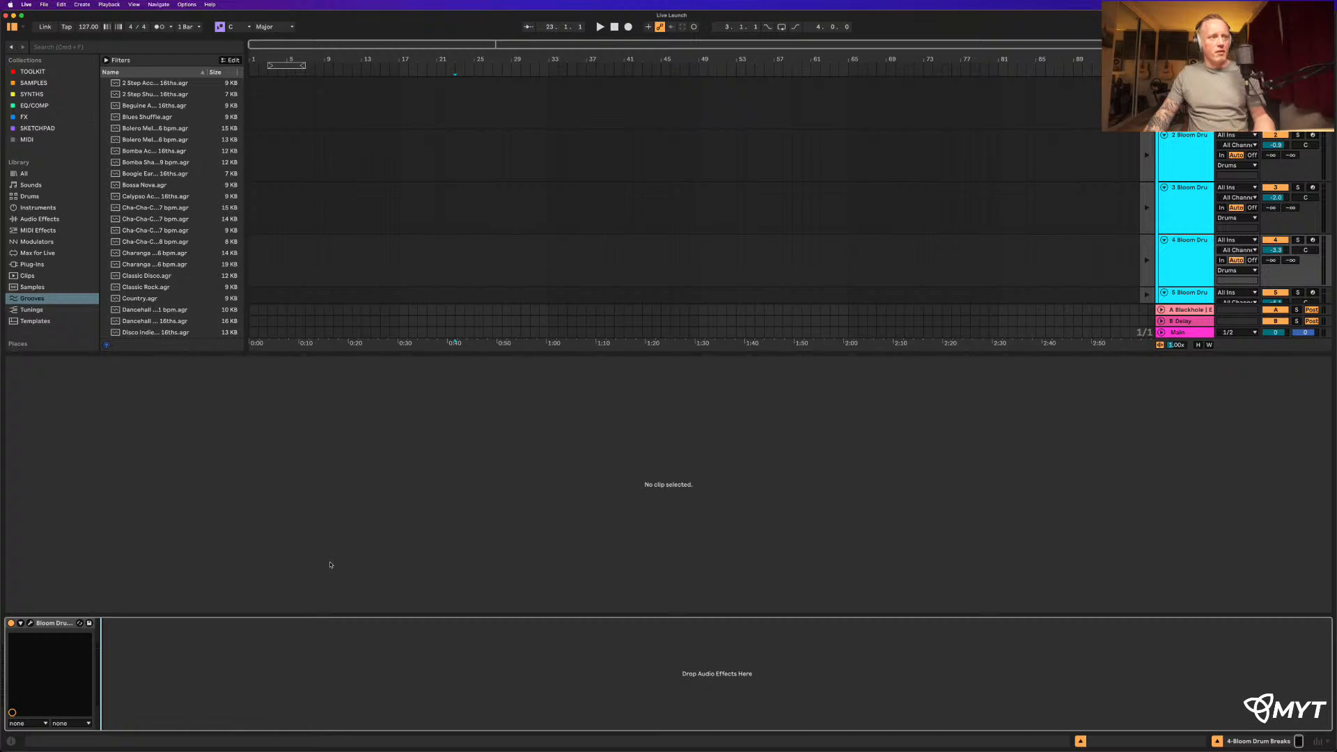
key("shift+Tab")
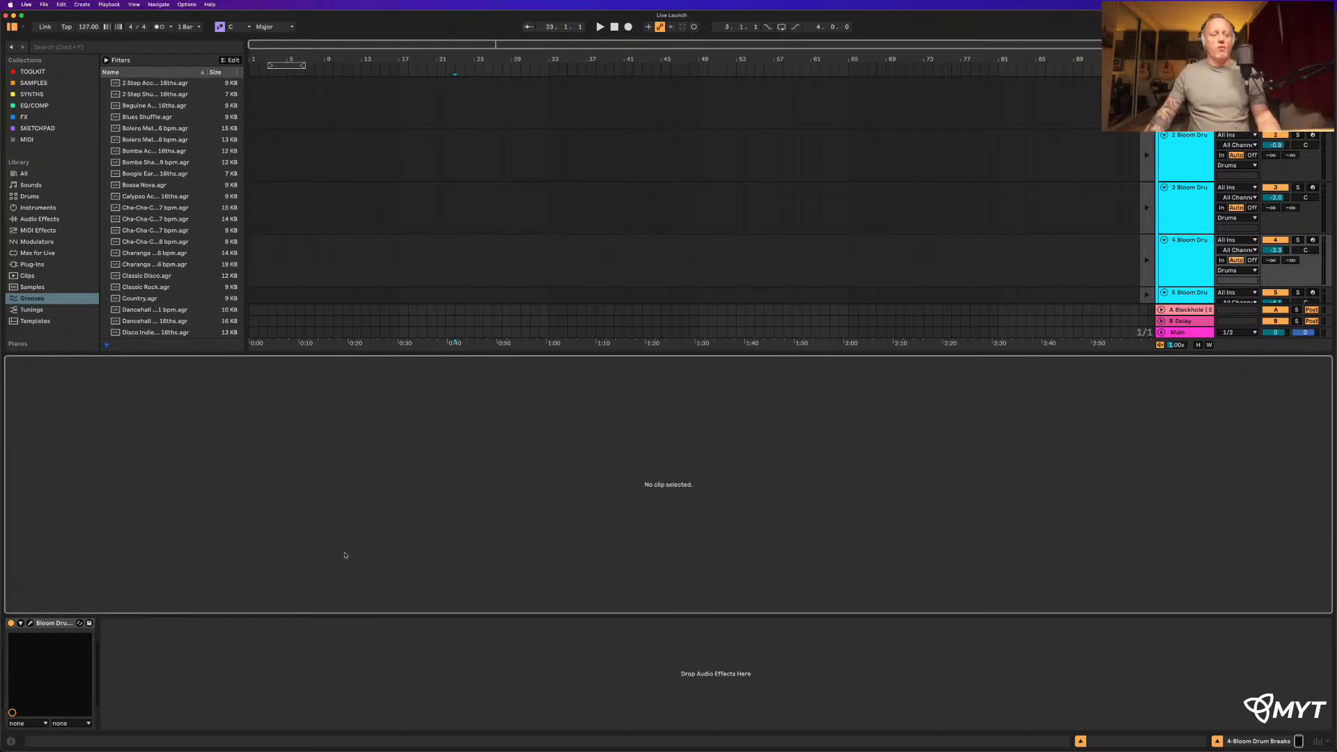
key("Tab")
key("Tab")
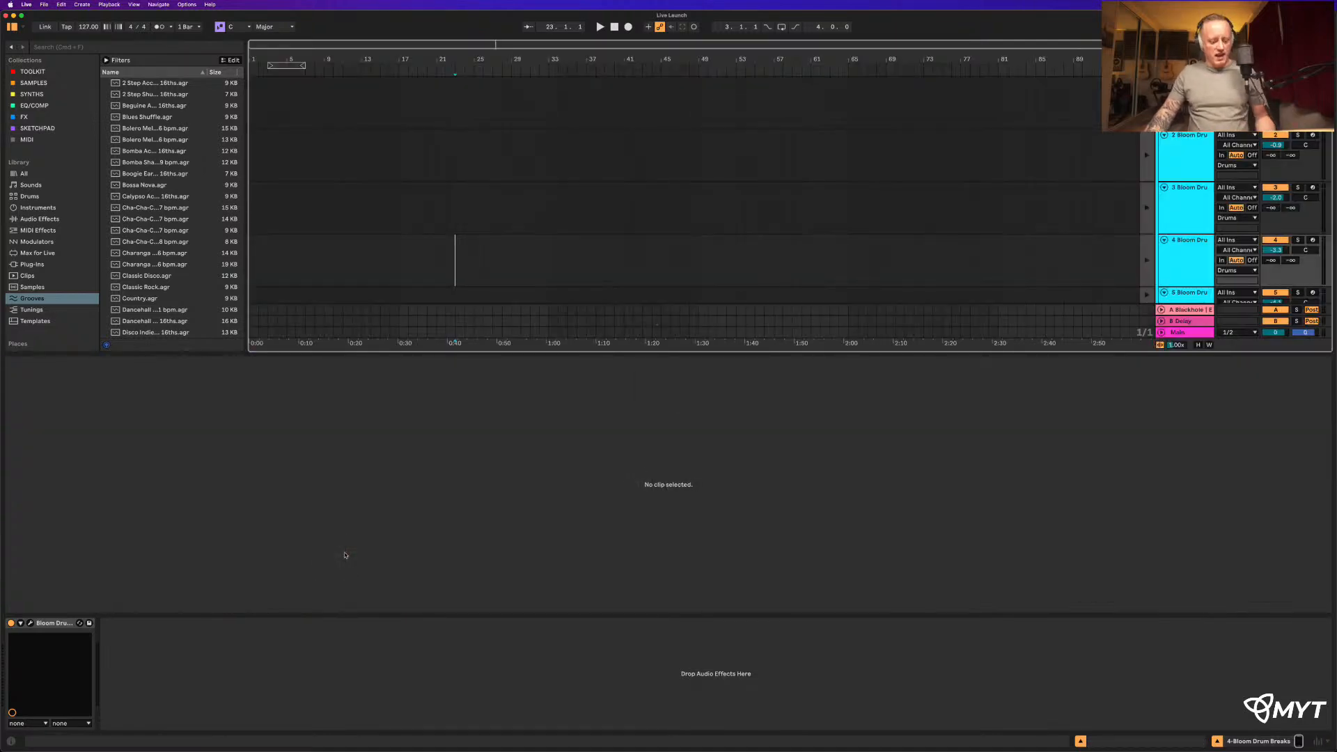
Step: Show the mixer in Arrangement View and enlarge the main area by shrinking Clip View
key("alt+super+m")
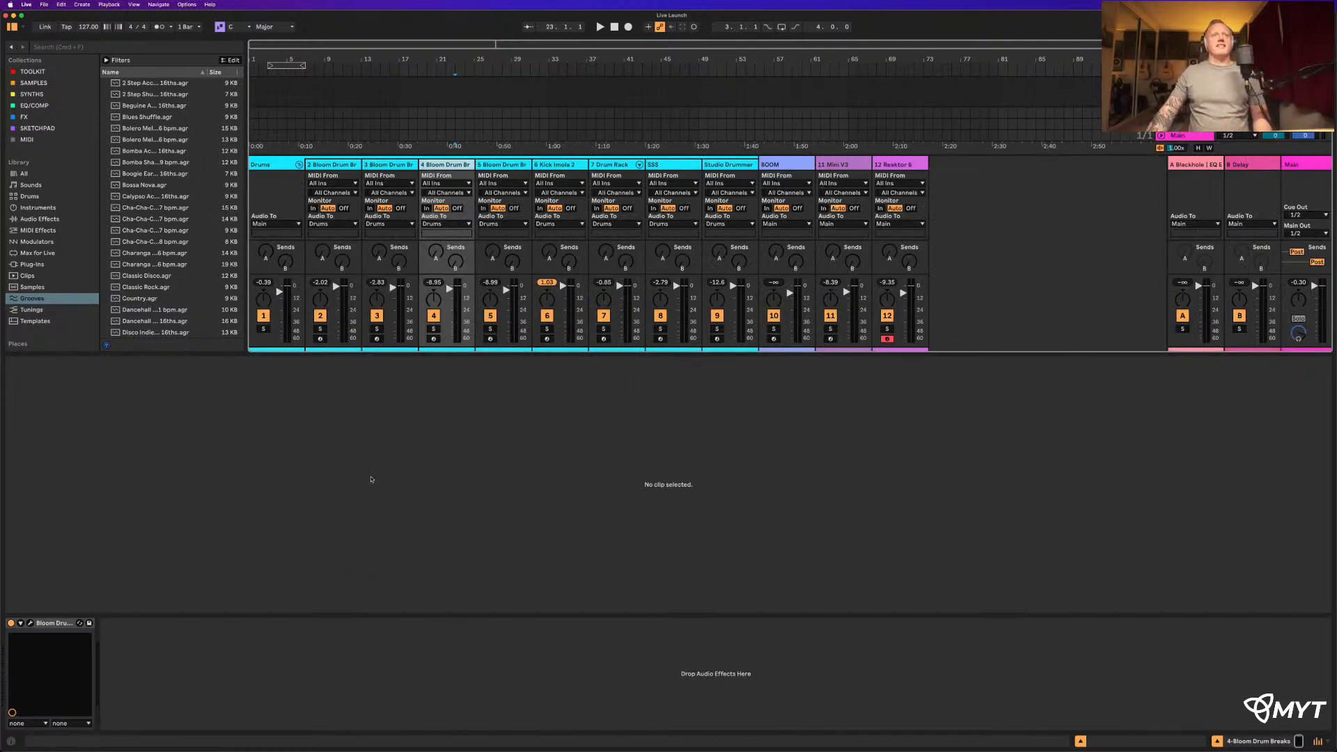
left_click_drag(411, 352, 420, 604)
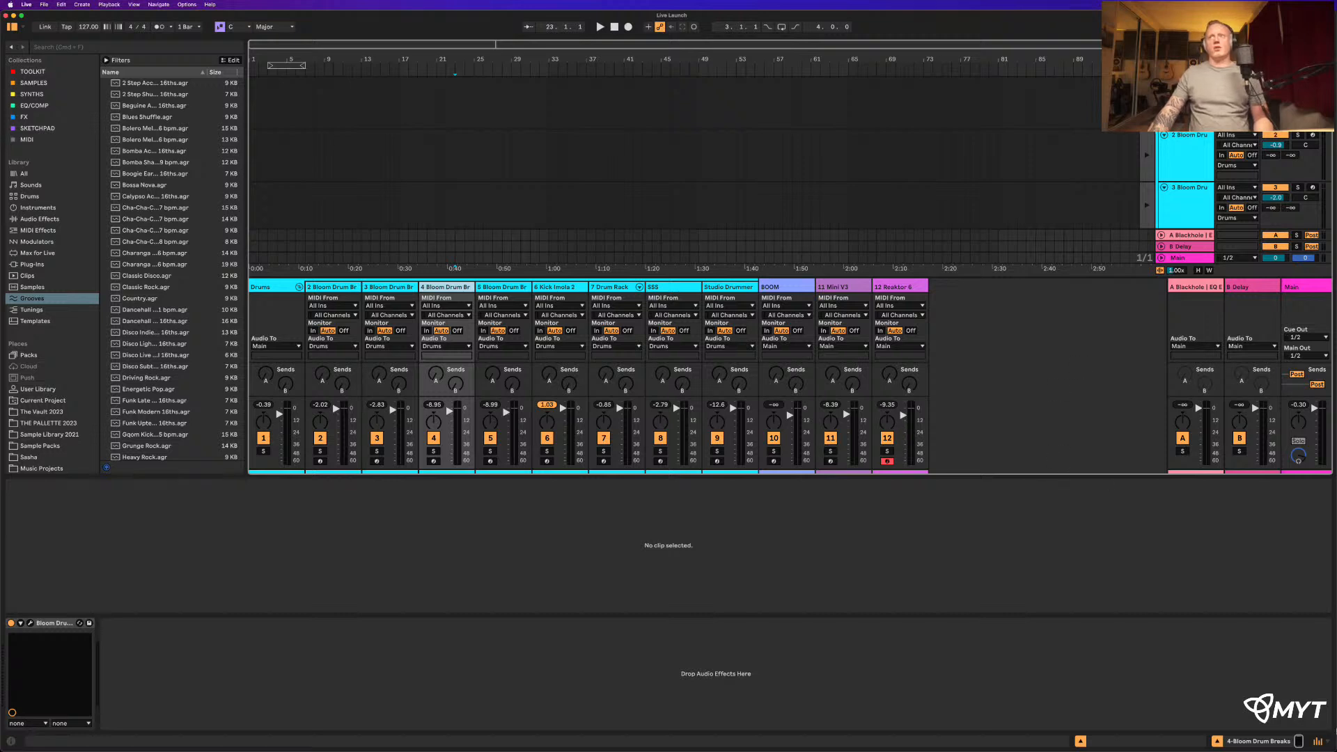
Step: Hide the In/Out and Sends sections of the Arrangement View mixer
left_click(1329, 743)
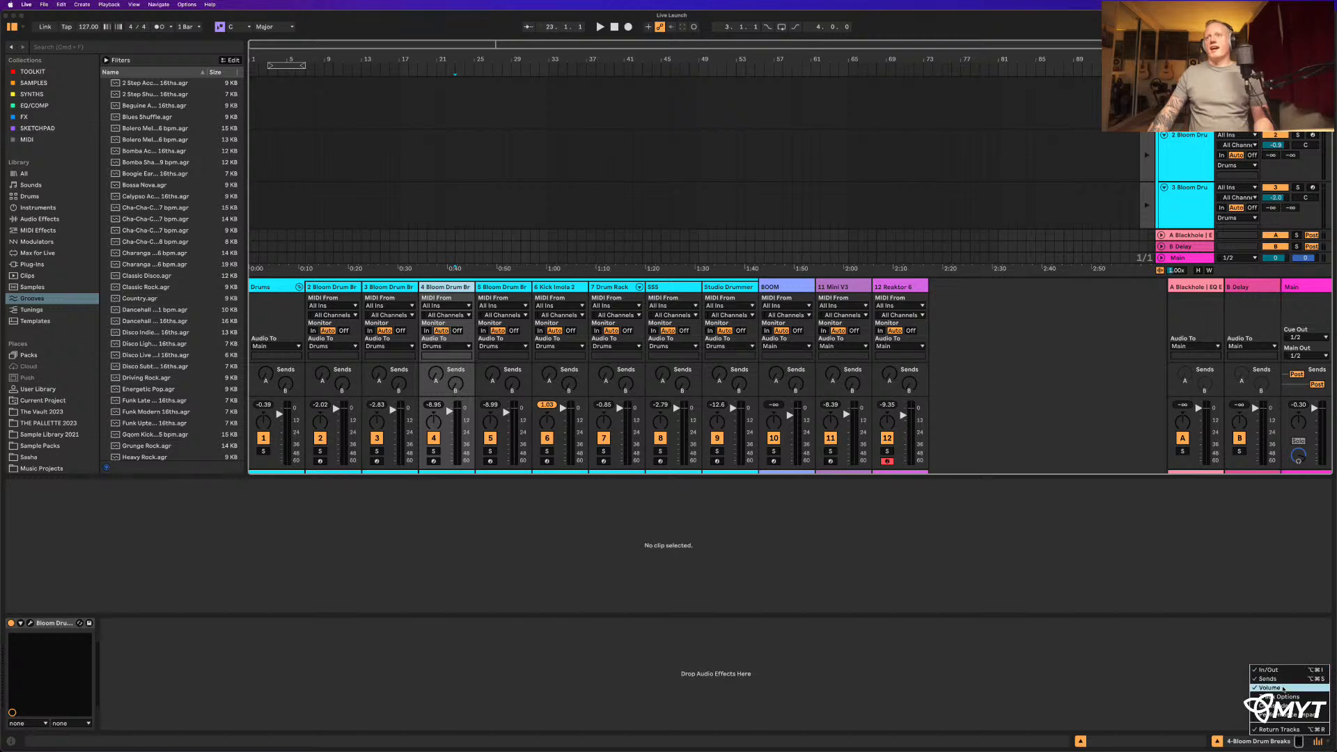
left_click(1289, 675)
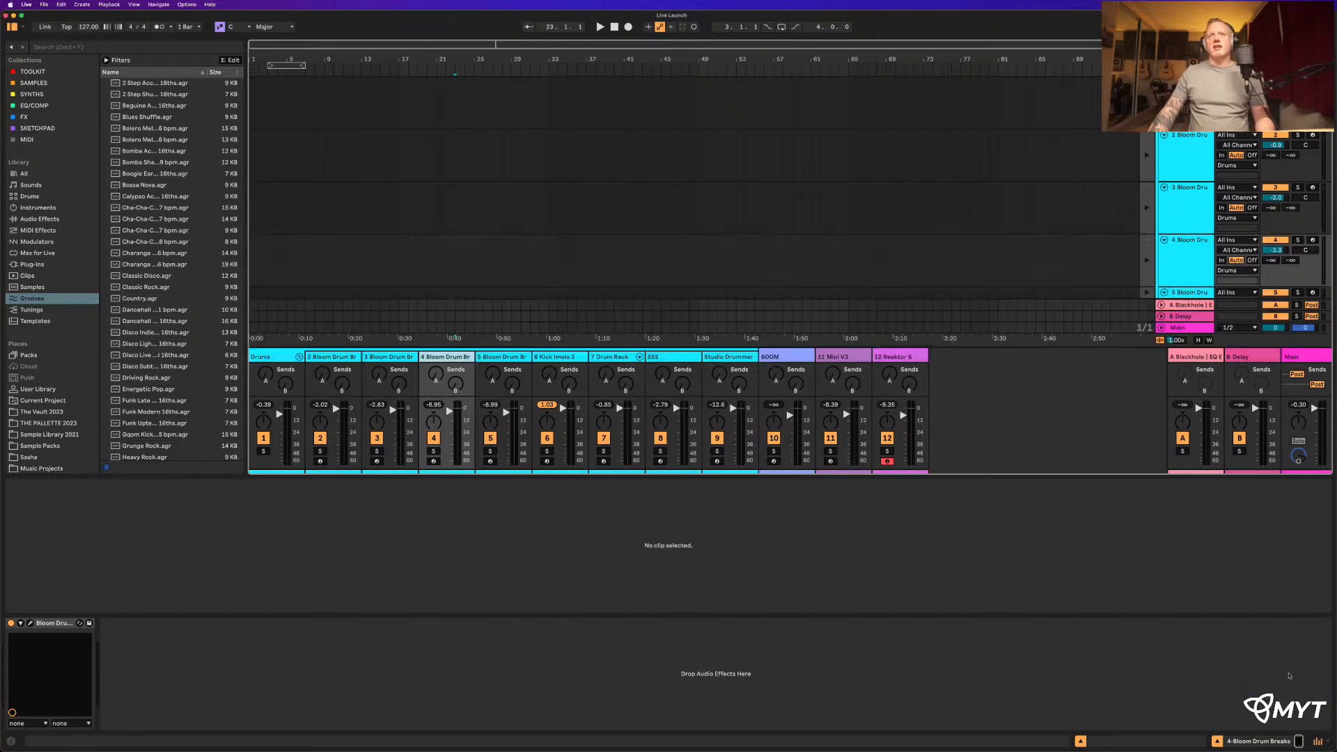
left_click(1319, 741)
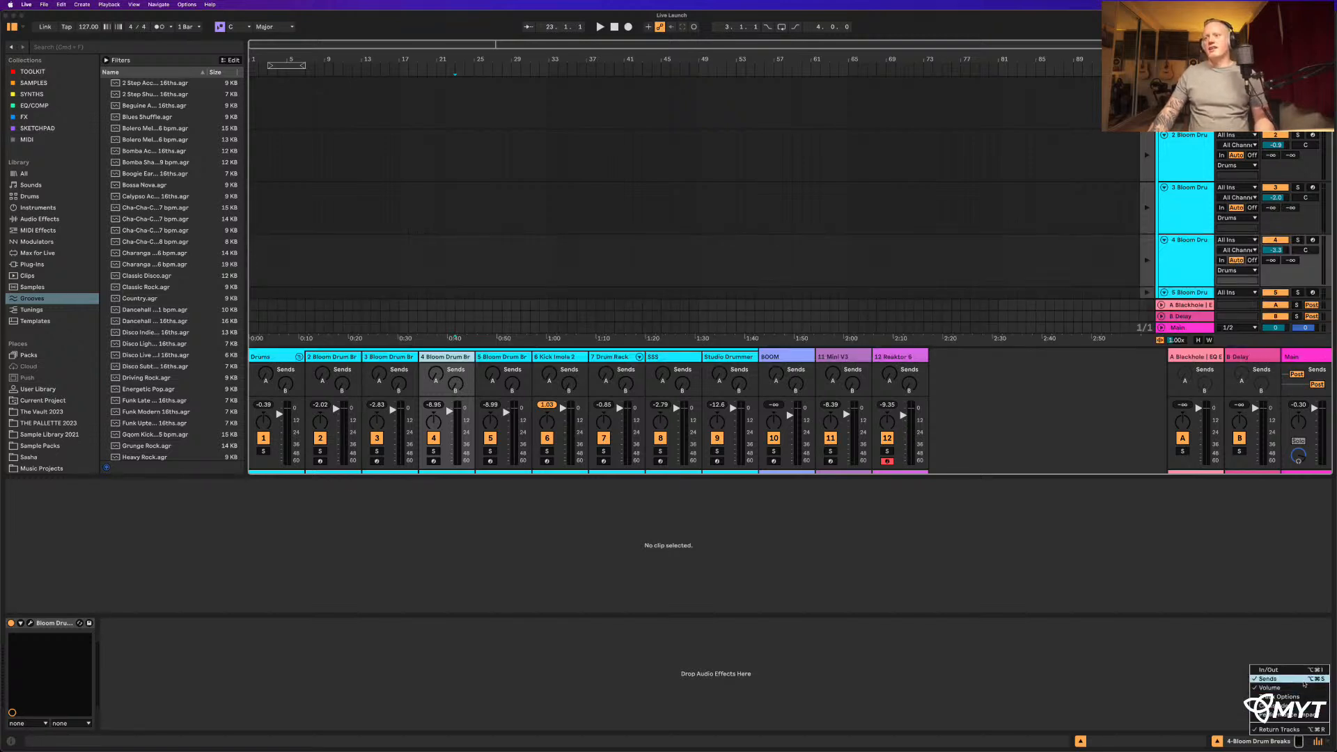
left_click(1304, 684)
Step: Toggle the mixer's Performance Impact section on and off, and restore the Sends section
left_click(1319, 742)
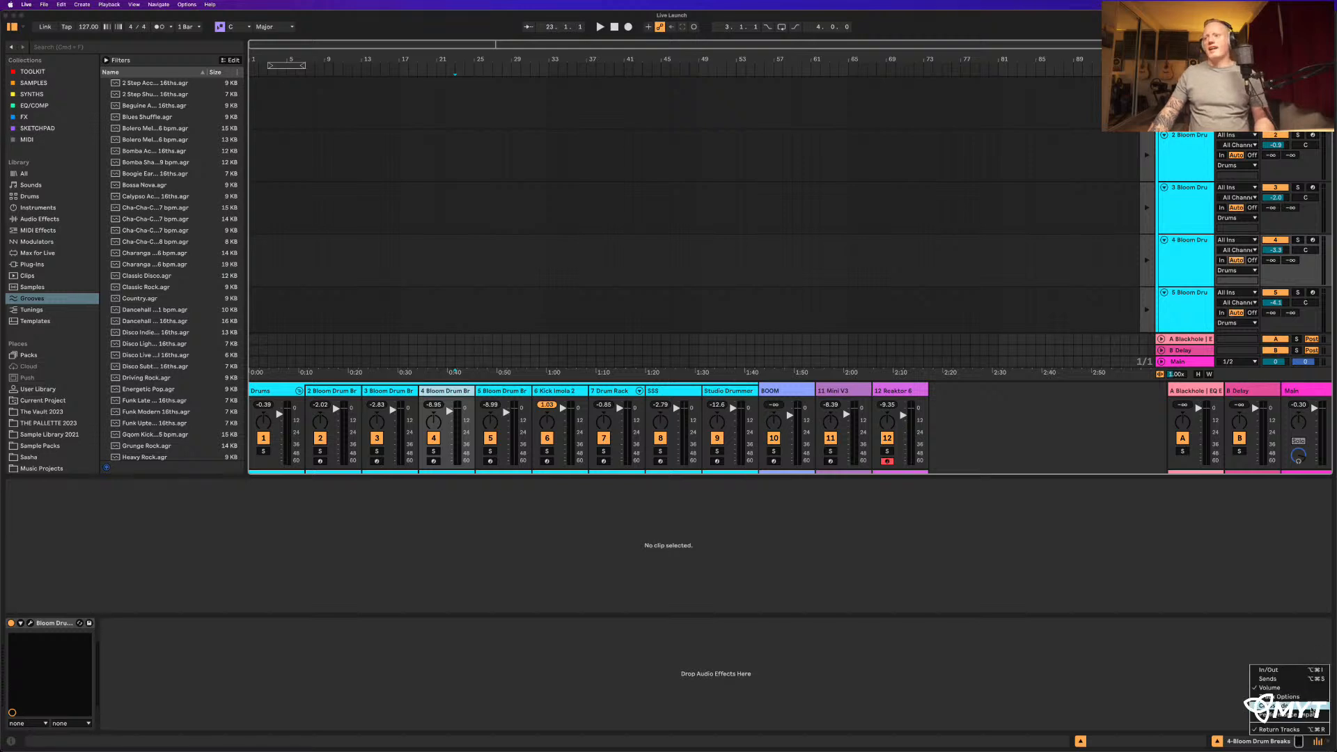
left_click(1296, 714)
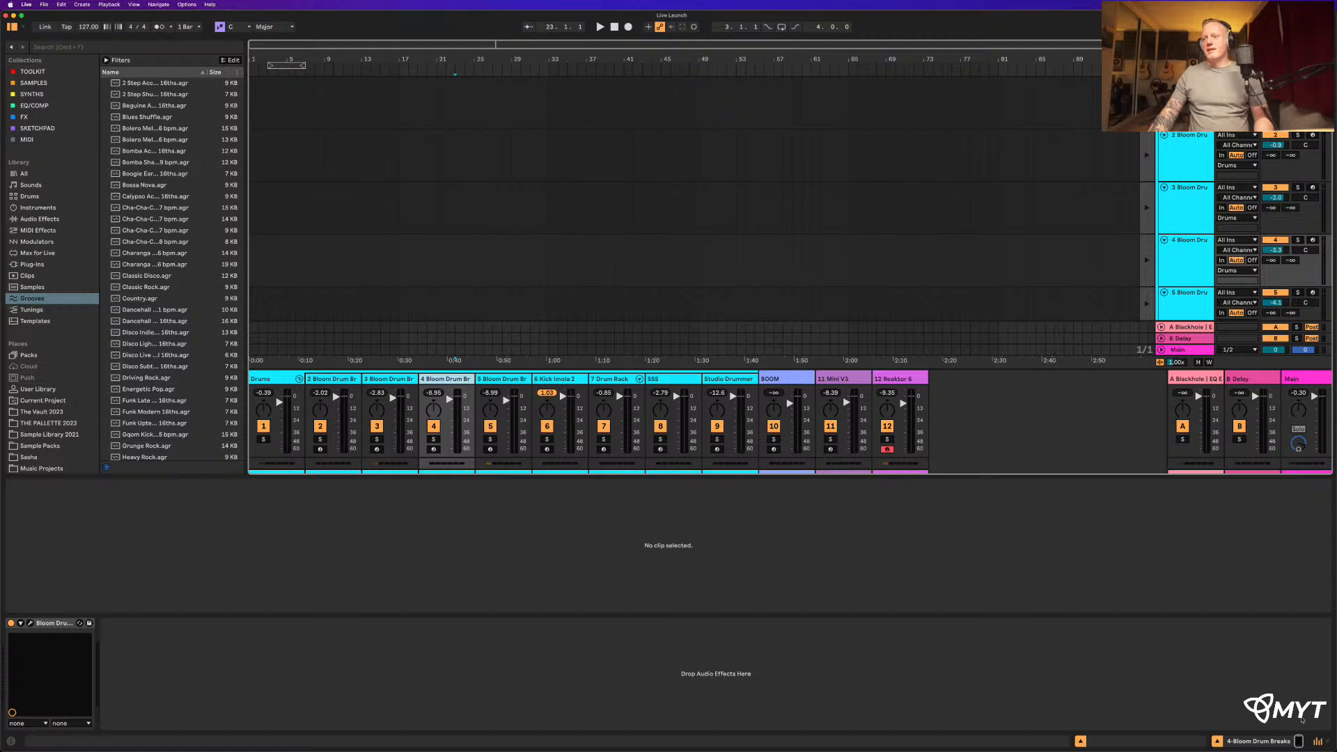
left_click(1327, 743)
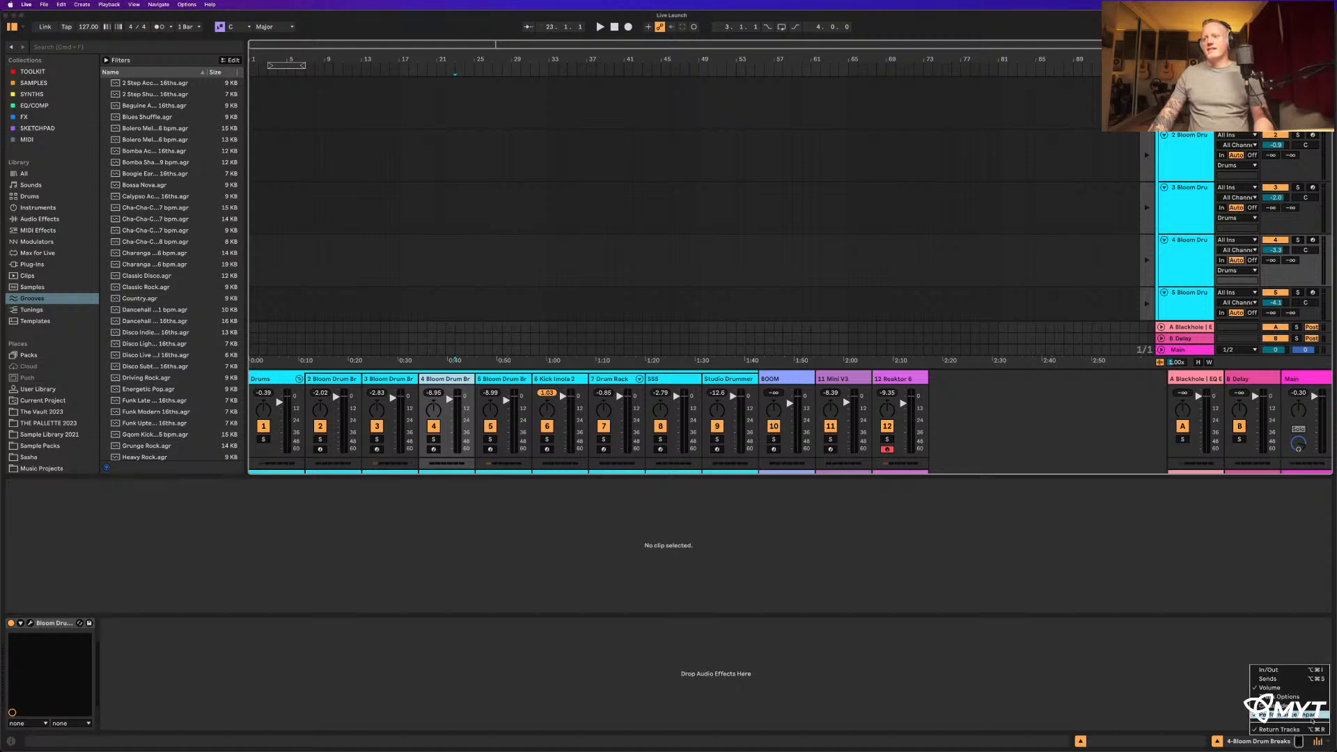
left_click(1269, 679)
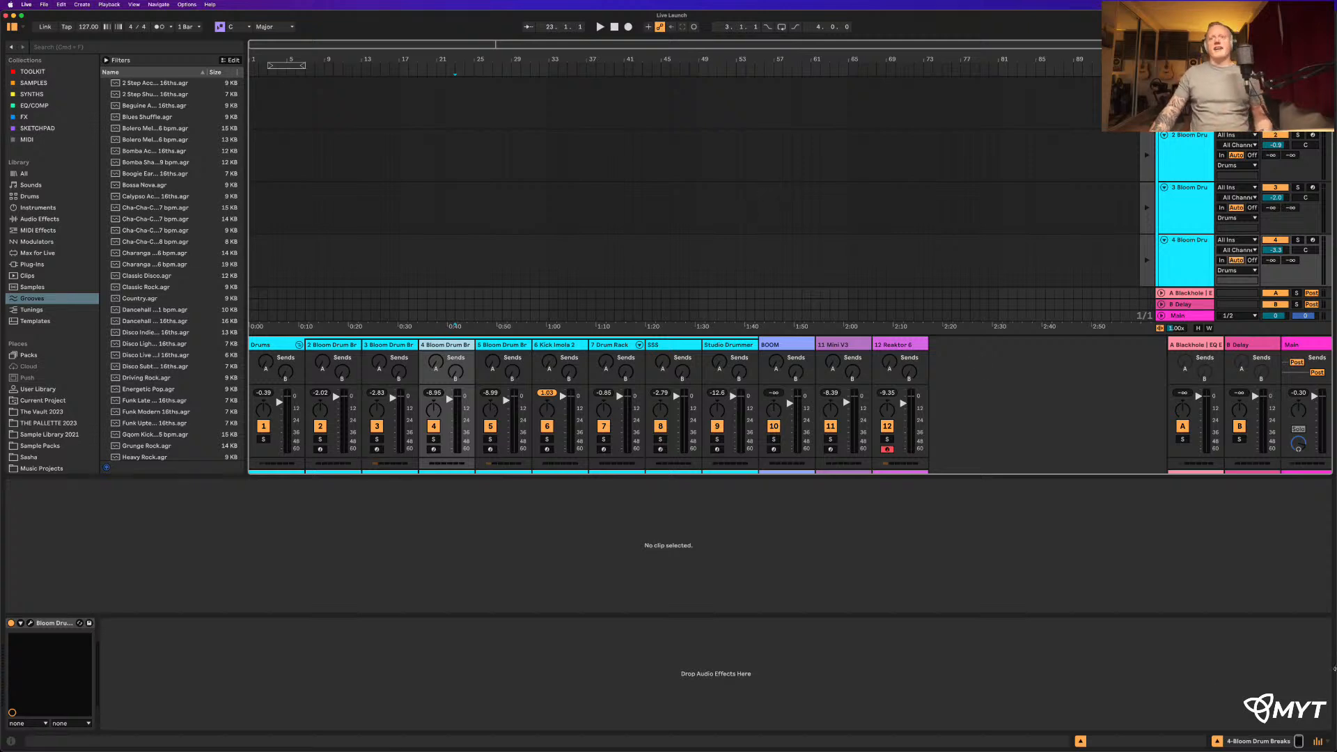
left_click(1327, 741)
left_click(1313, 719)
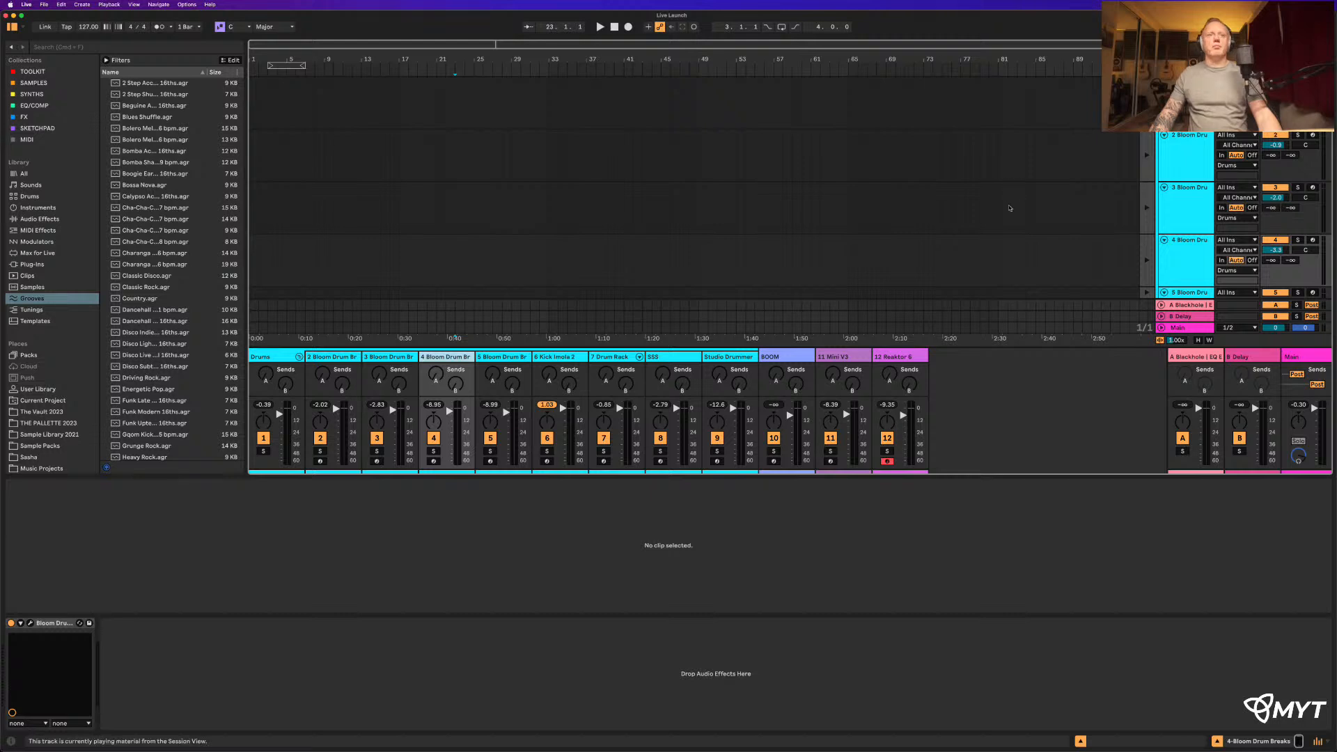
Step: Toggle the Computer MIDI Keyboard on and off repeatedly, leaving it off
key("super+Tab")
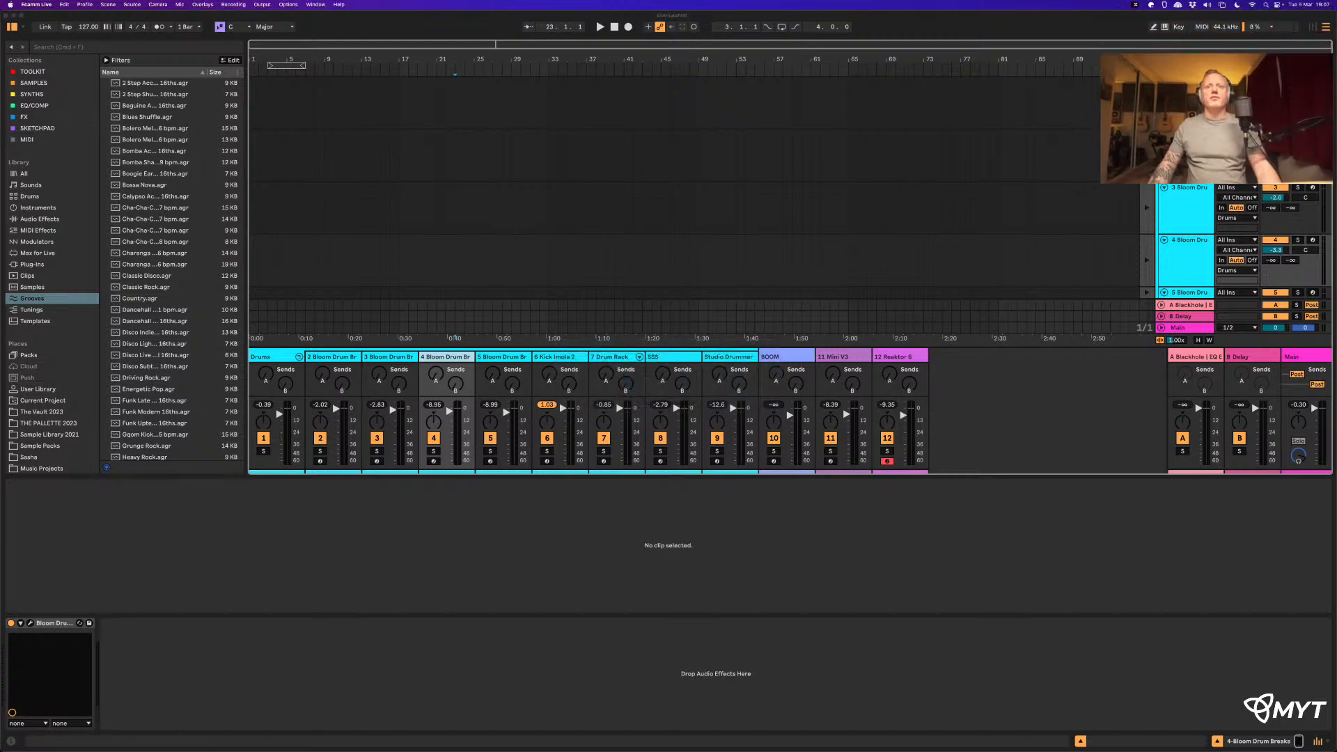
key("super+Tab")
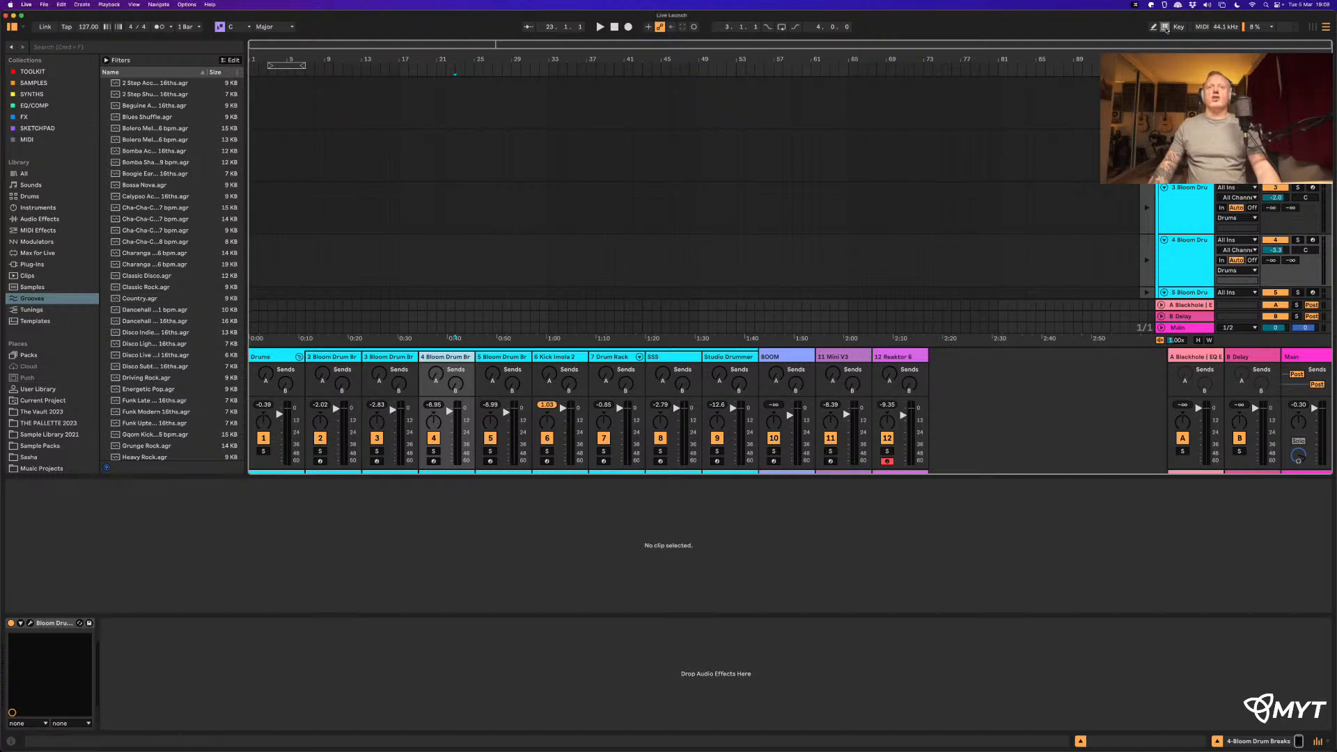
left_click(1165, 28)
left_click(1166, 29)
left_click(1166, 28)
left_click(1166, 29)
left_click(1166, 29)
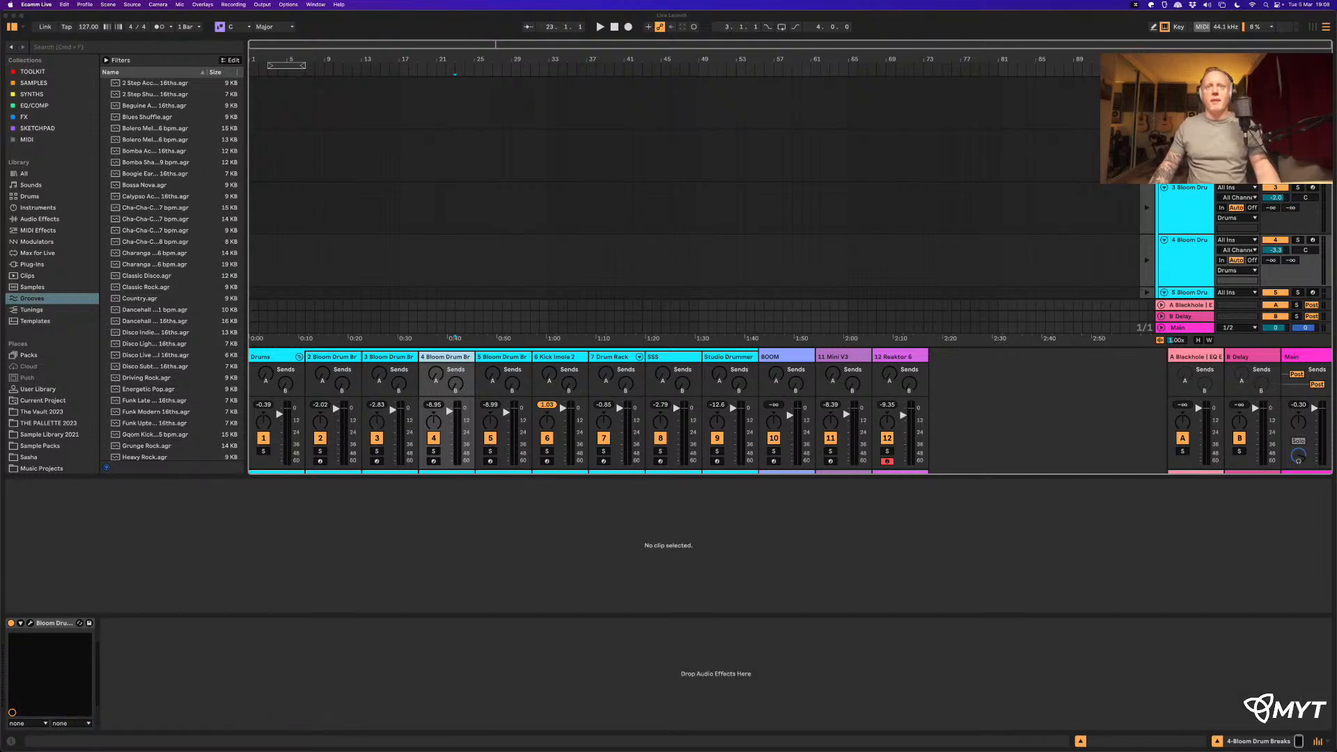
left_click(1165, 30)
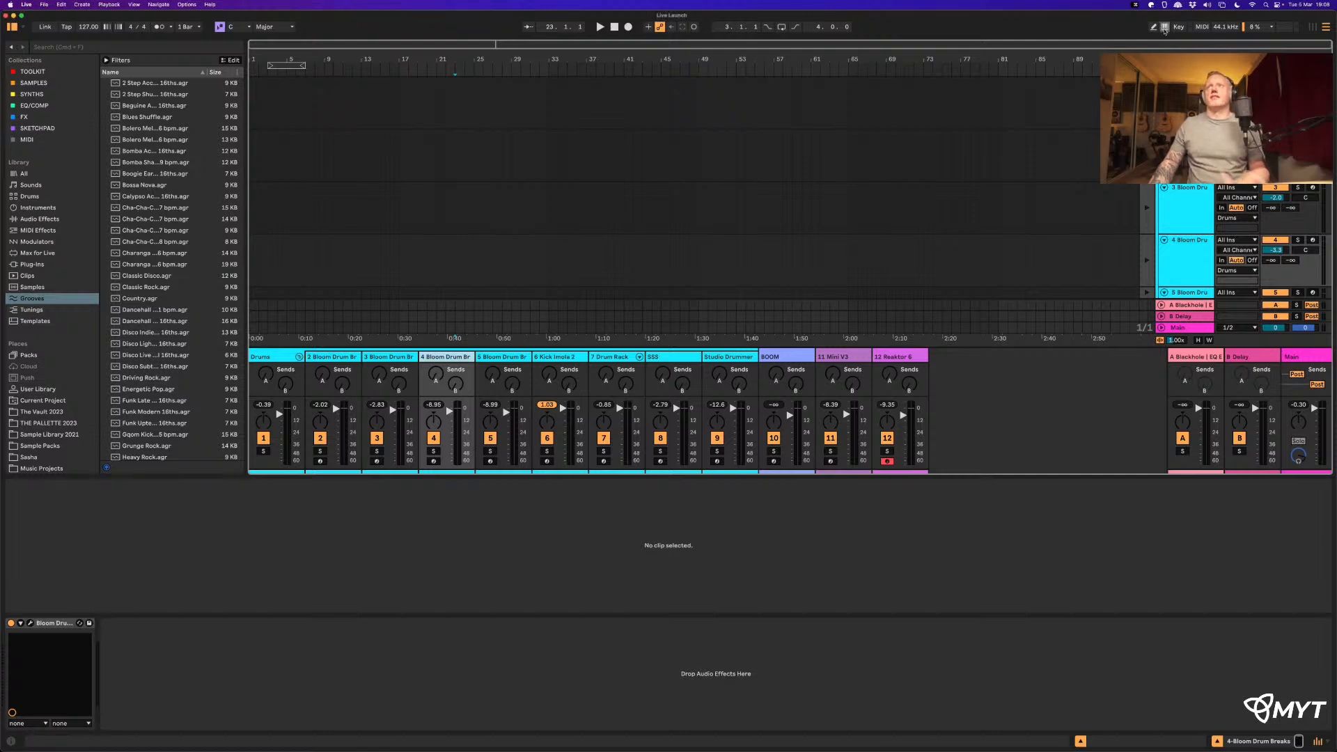
Step: Toggle solo and record arm on and off for the 4 Bloom Drum Breaks track
key("super+Tab")
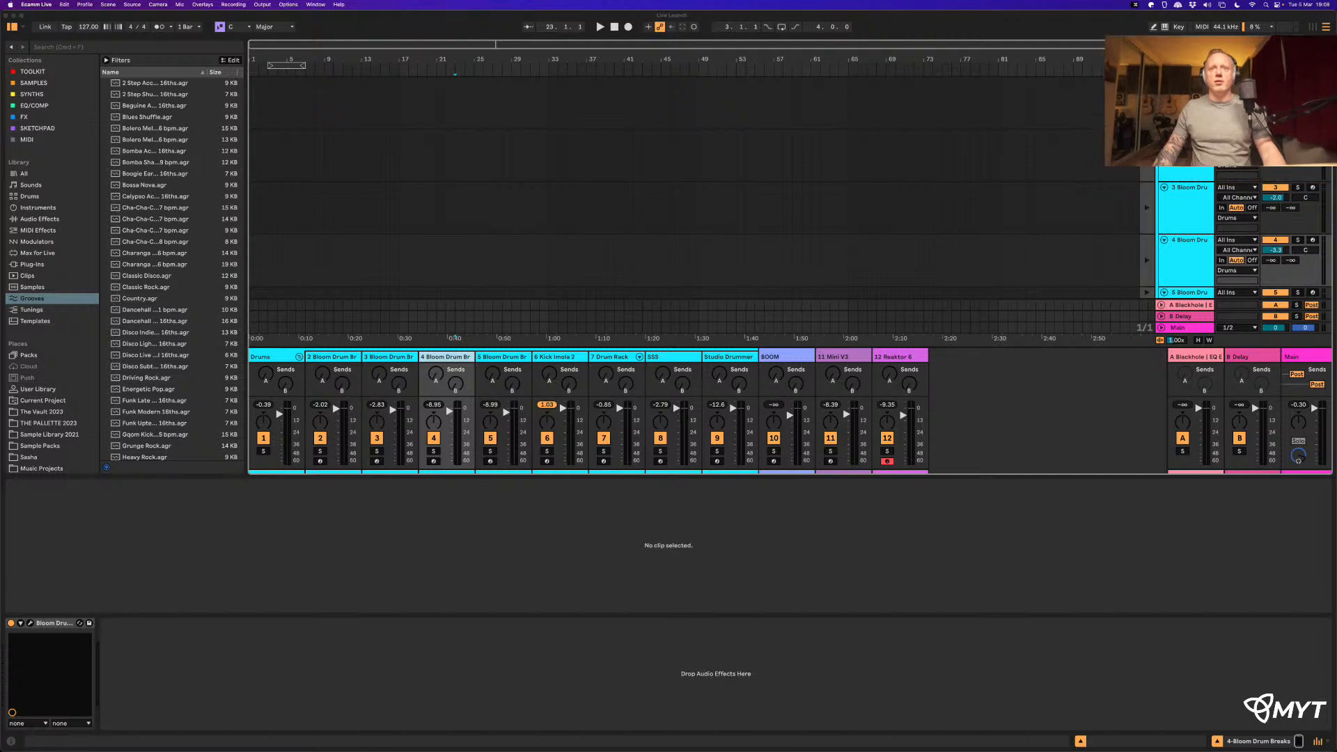
left_click(675, 448)
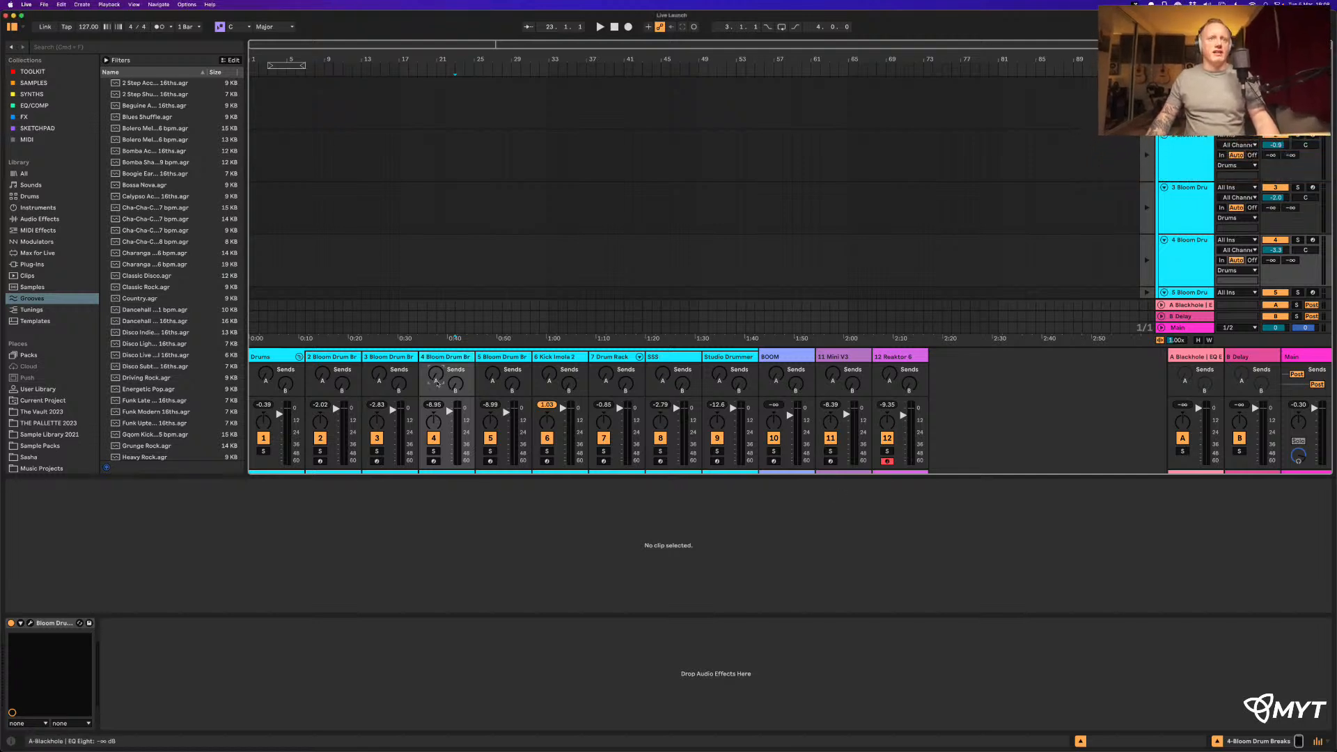
key("s")
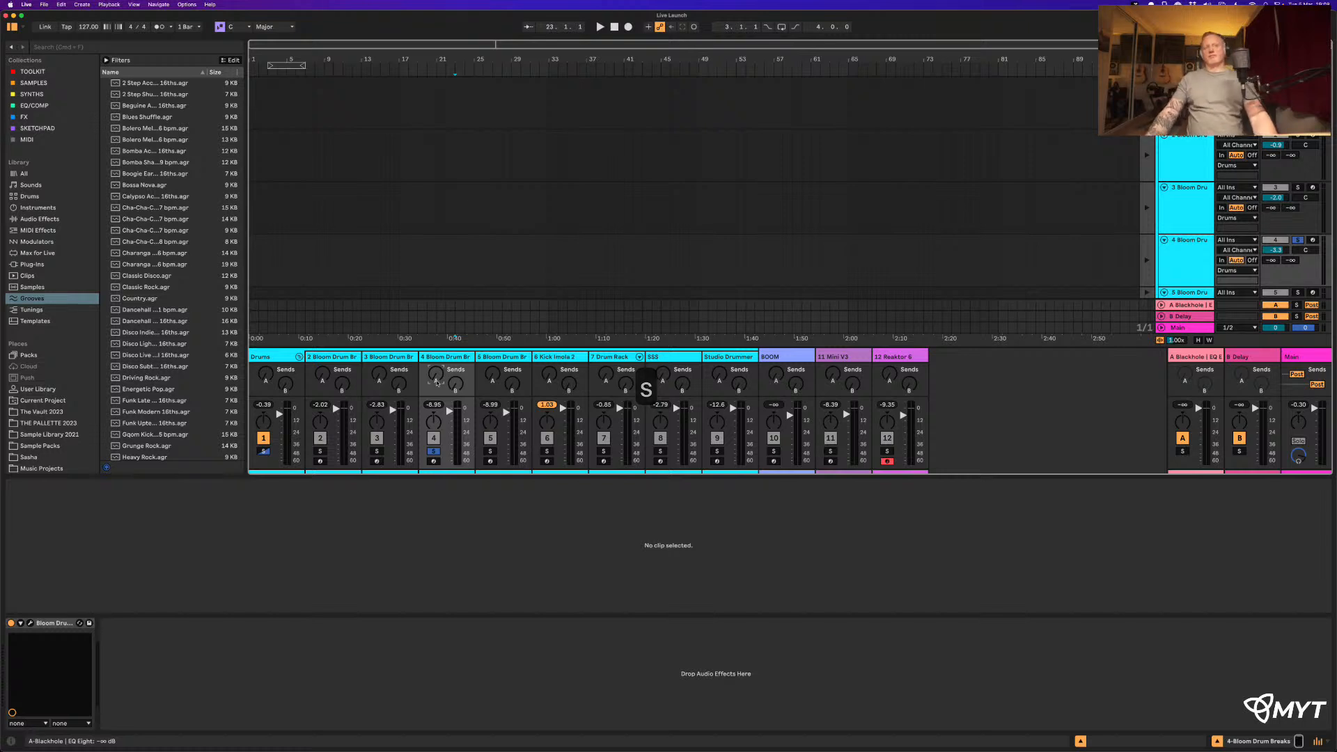
key("s")
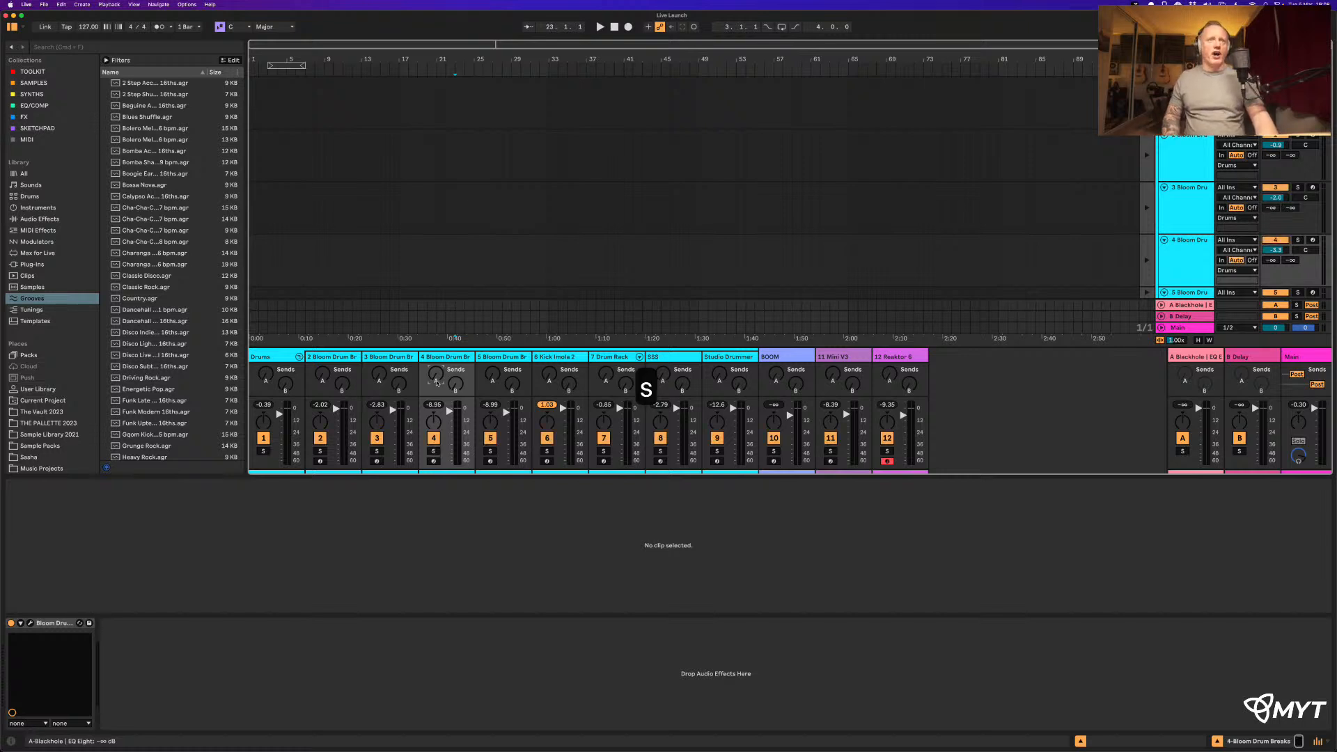
key("c")
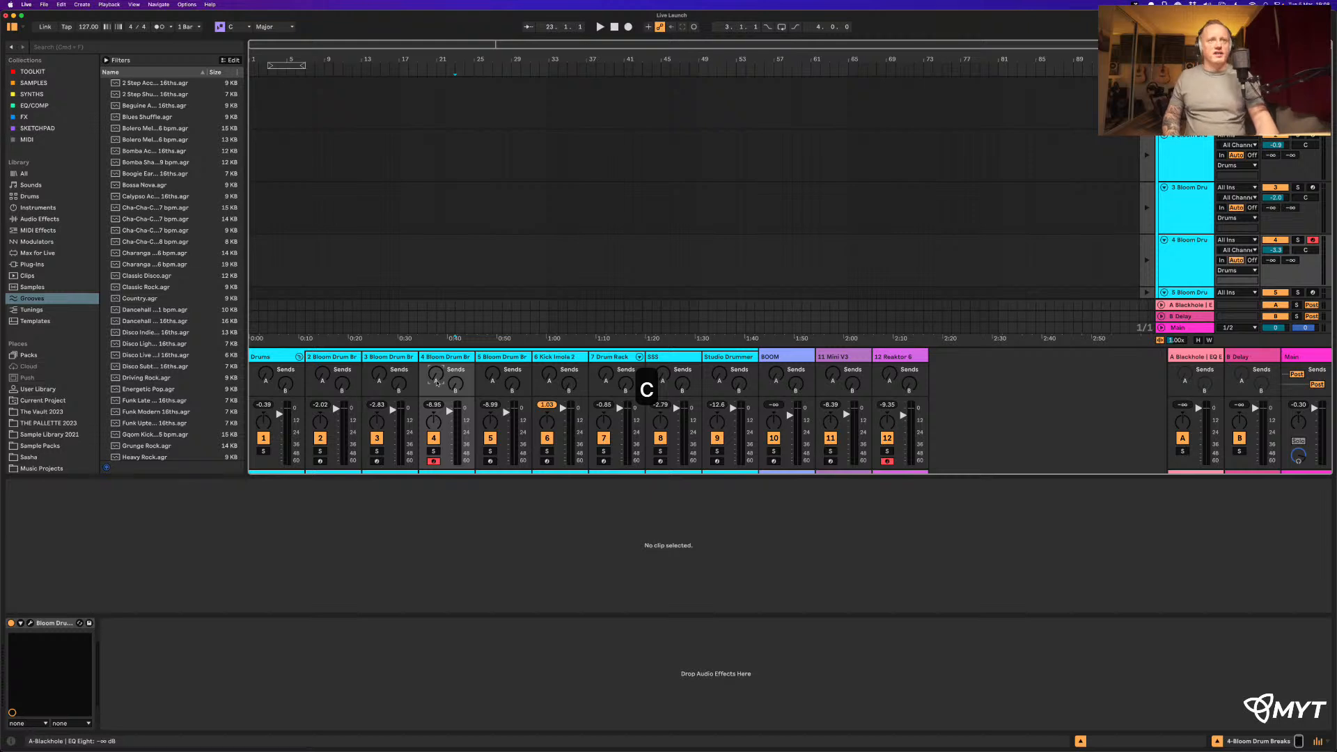
key("c")
key("s")
key("s")
key("0")
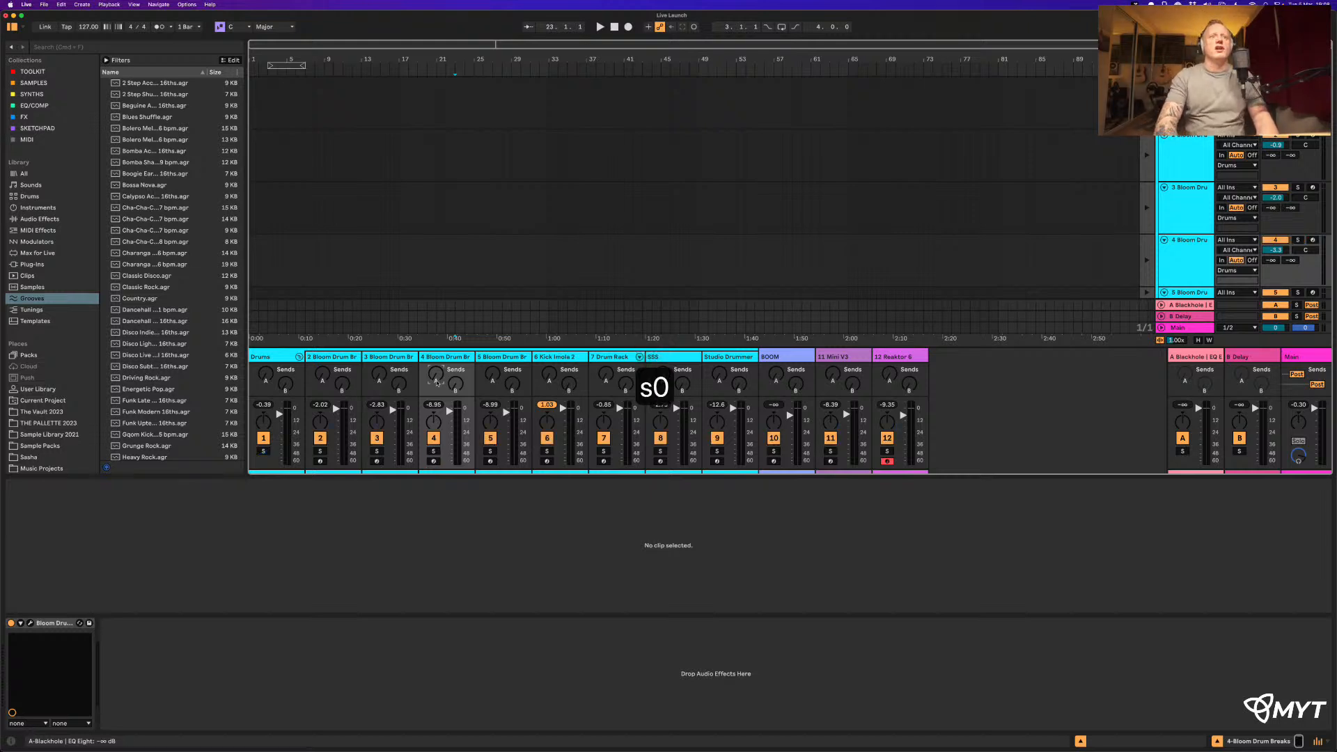
Step: Play notes with the Computer MIDI Keyboard turned on and lower its velocity to 80
key("m")
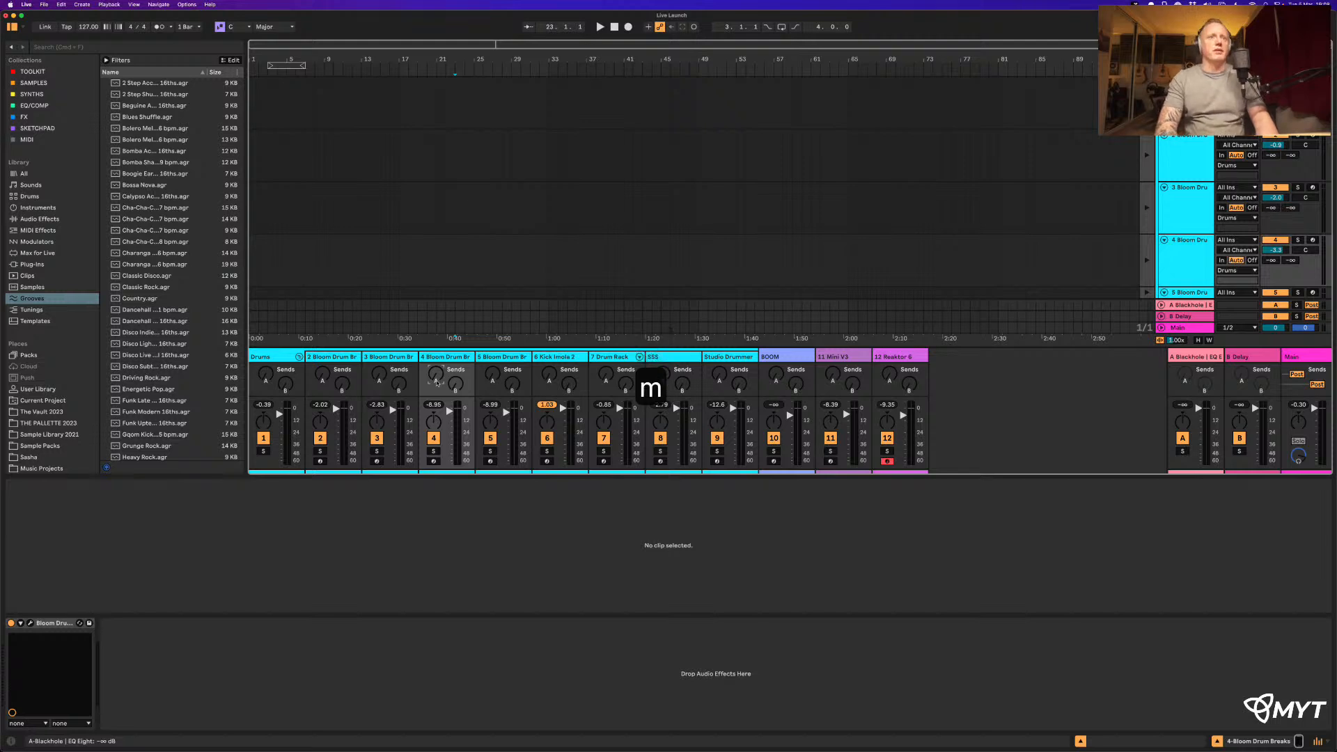
key("s")
key("s")
key("c")
key("s")
key("m")
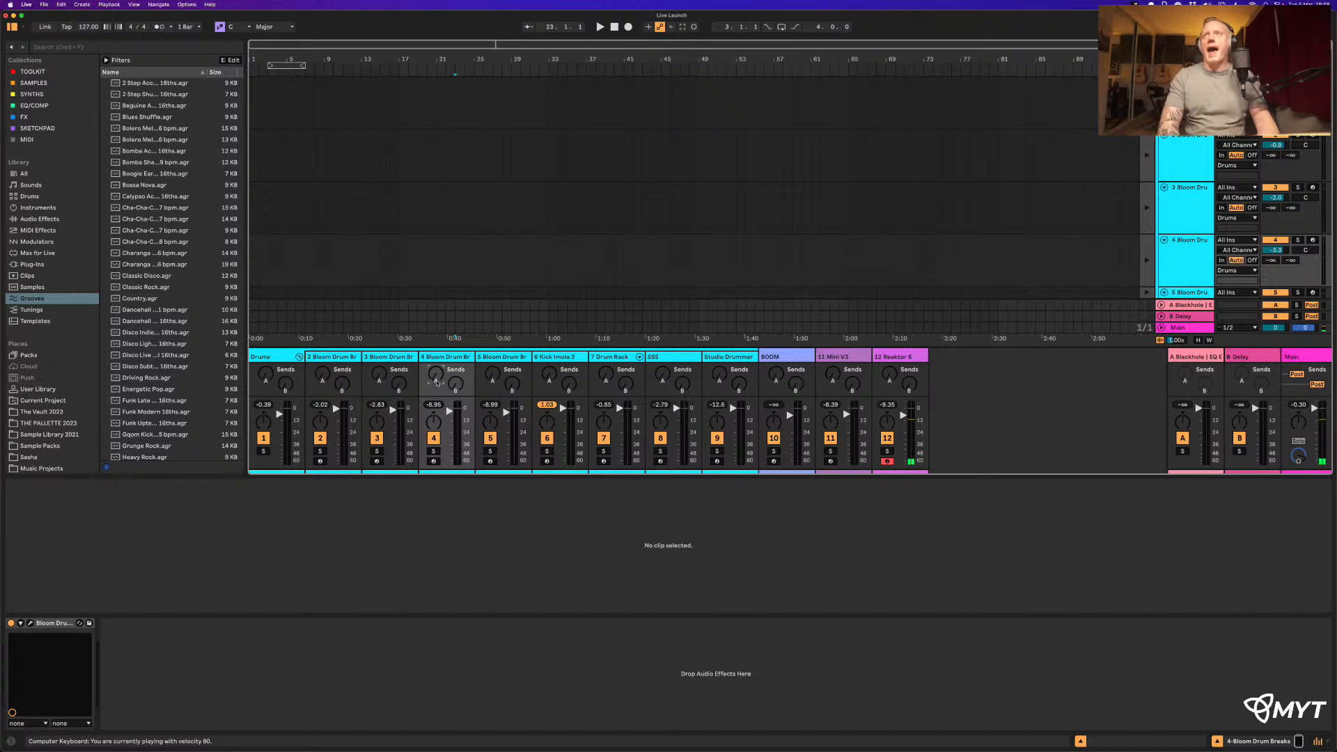
Step: Switch the Computer MIDI Keyboard on and off several more times
key("m")
key("m")
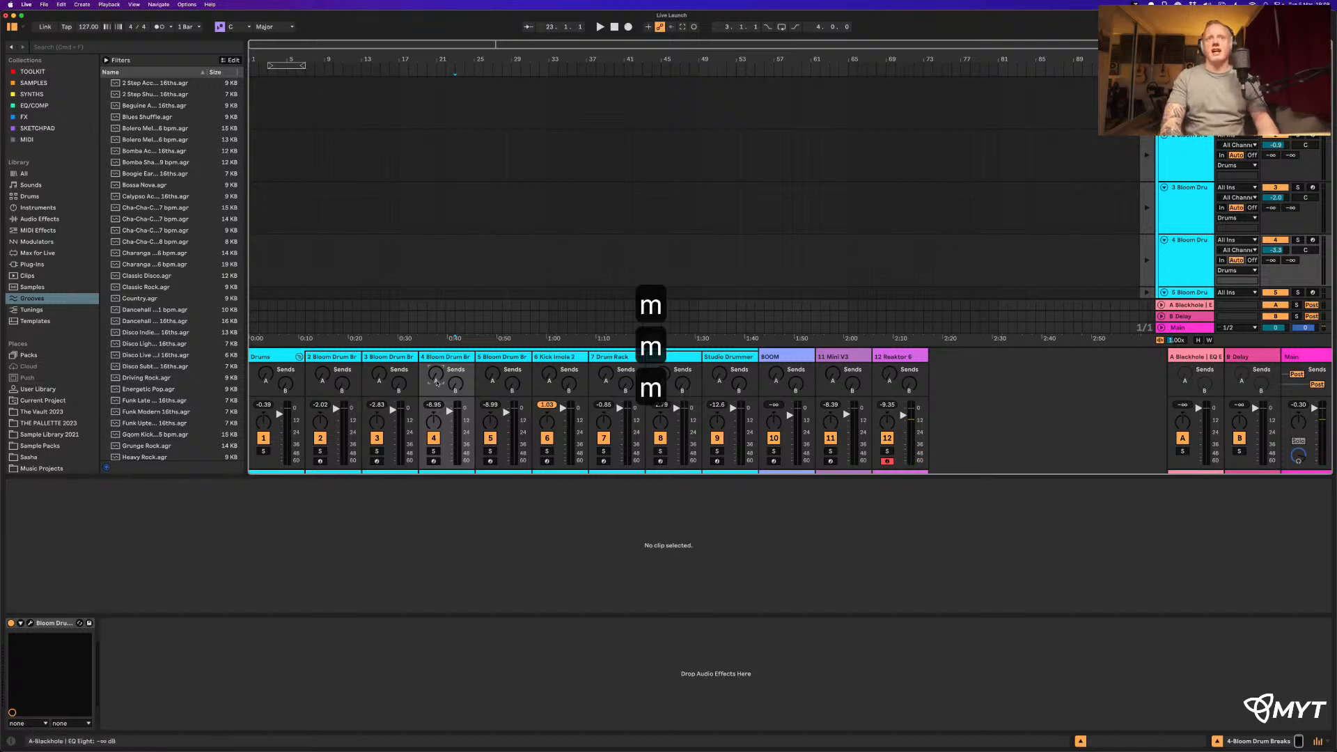
key("m")
key("m")
key("m")
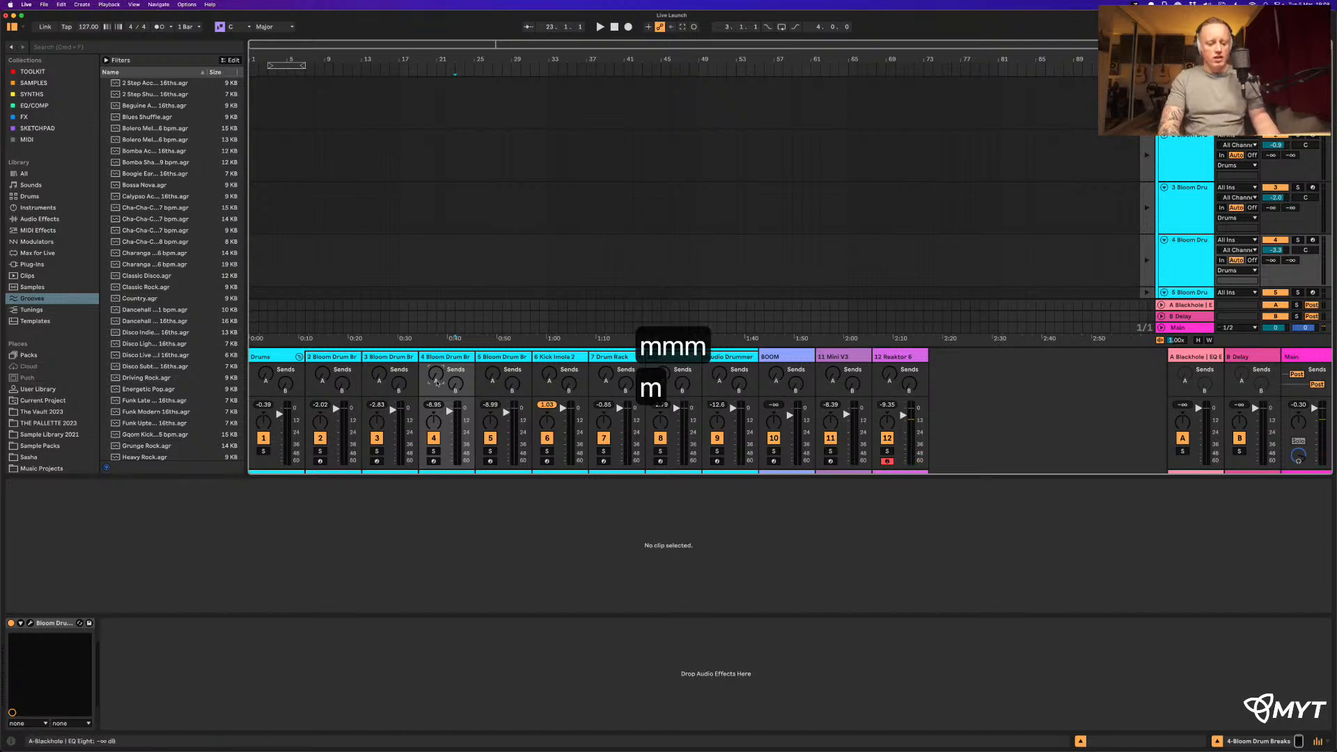
Step: Repeat the solo and record arm toggling on the 4 Bloom Drum Breaks track
key("a")
key("a")
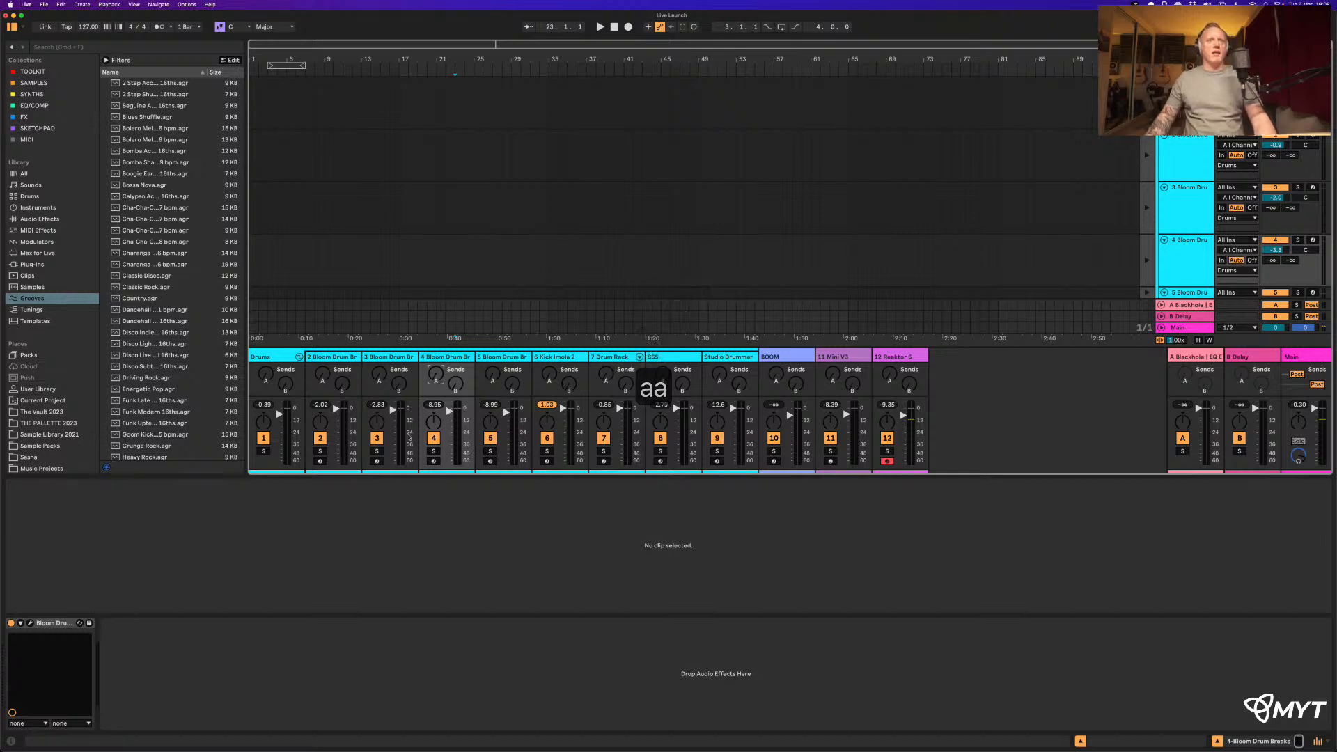
key("s")
key("s")
key("c")
key("c")
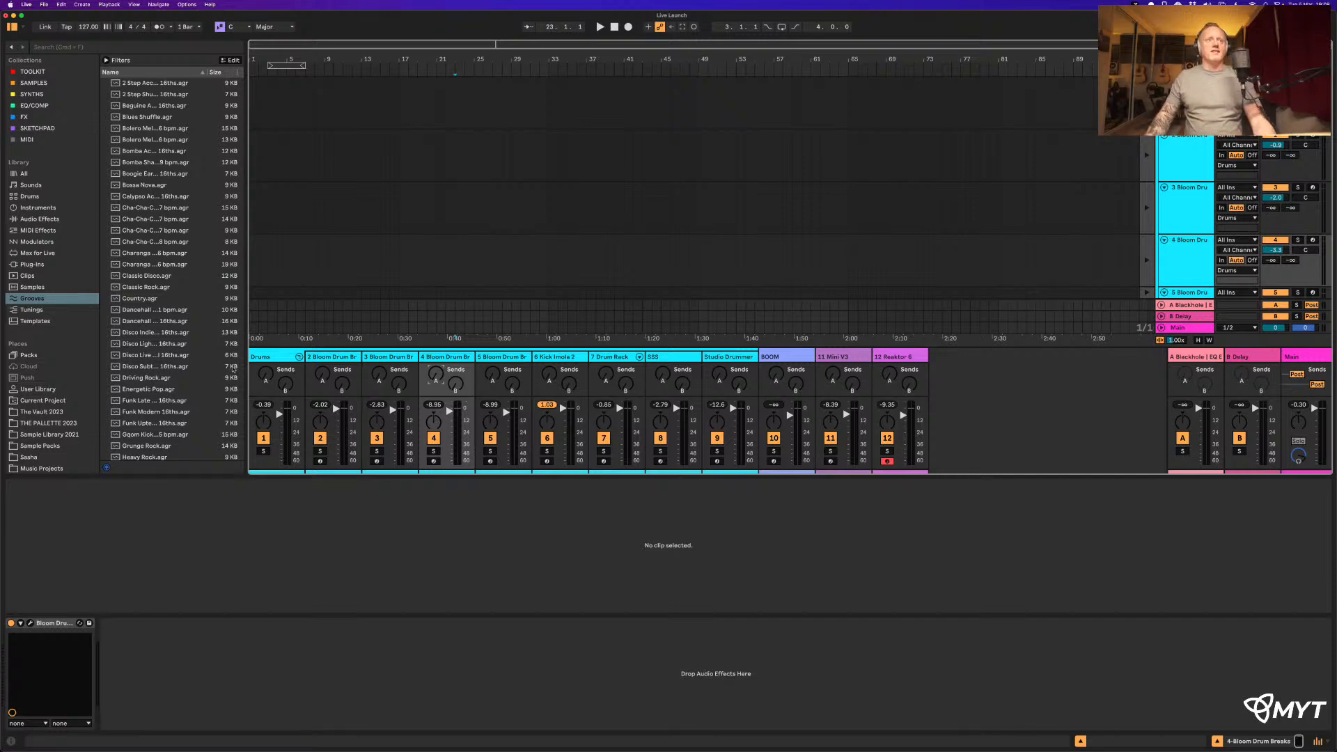
Step: Select the Drums group track and fold and unfold it repeatedly, leaving it folded
left_click(278, 356)
key("u")
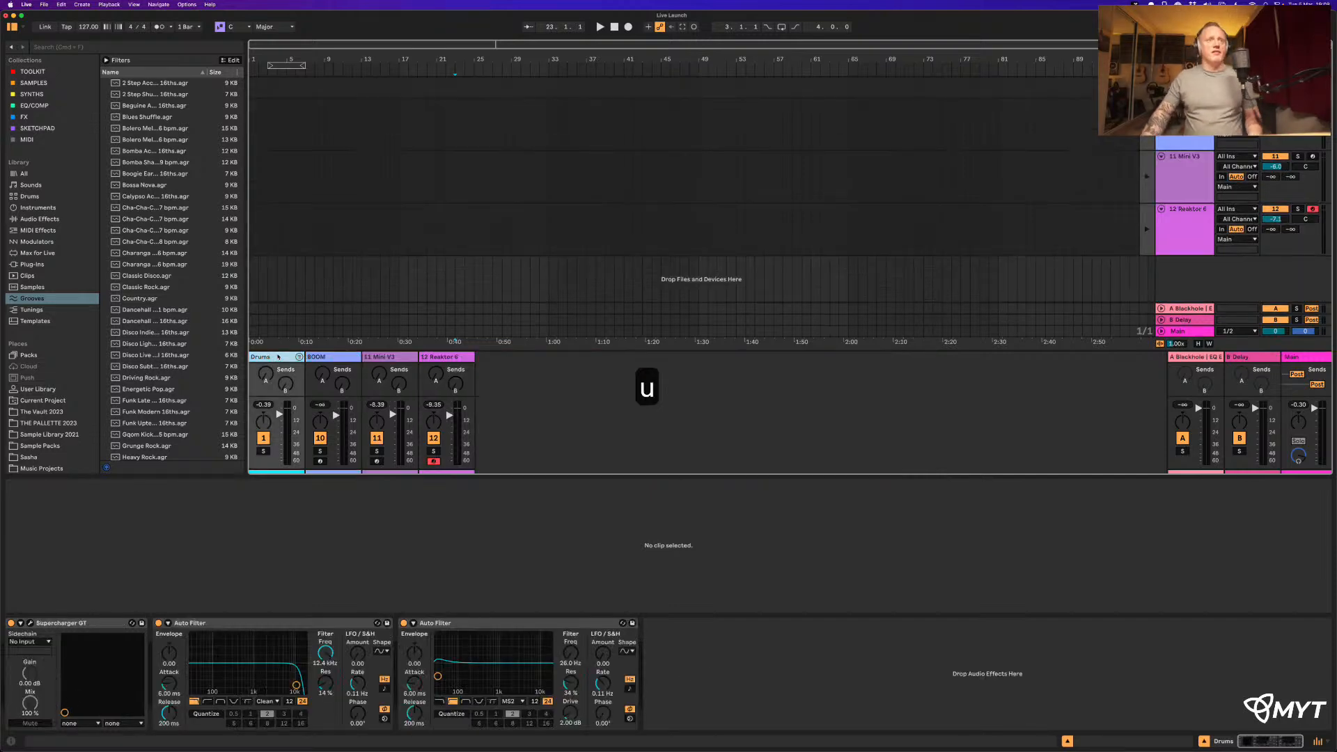
key("u")
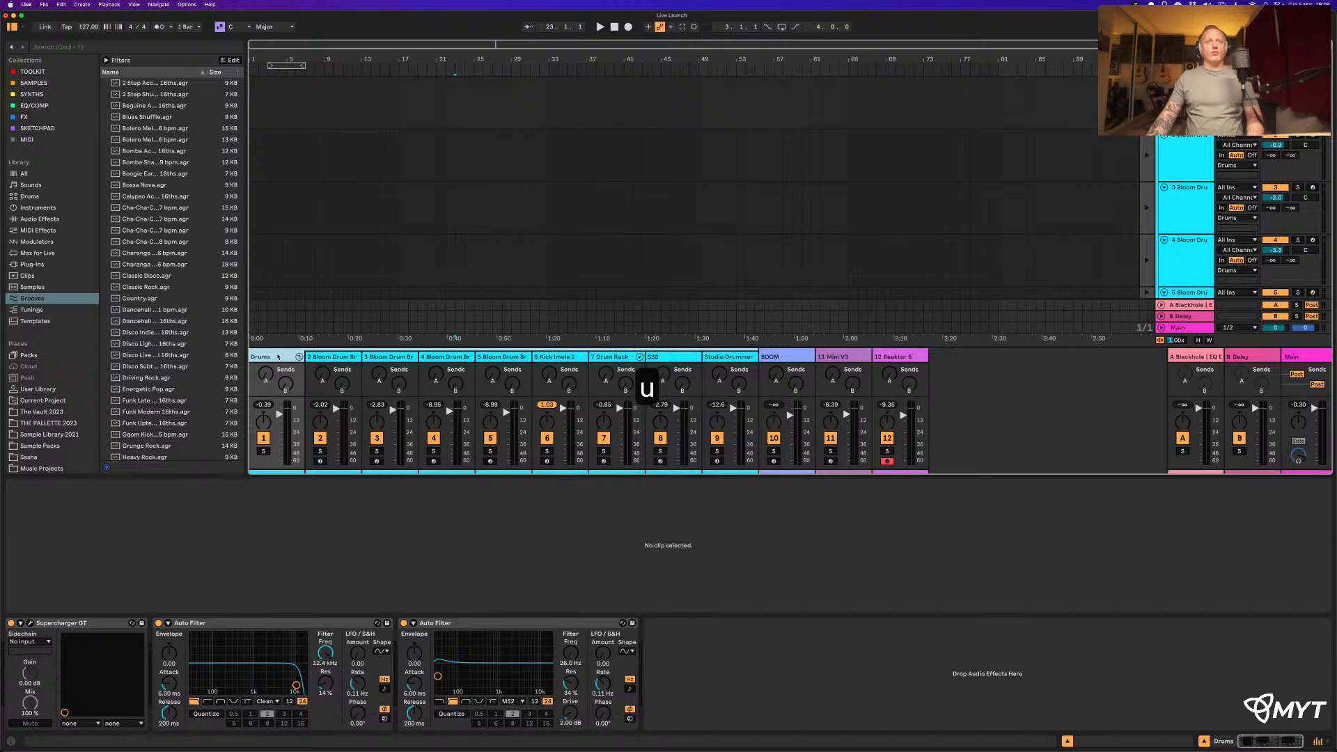
key("u")
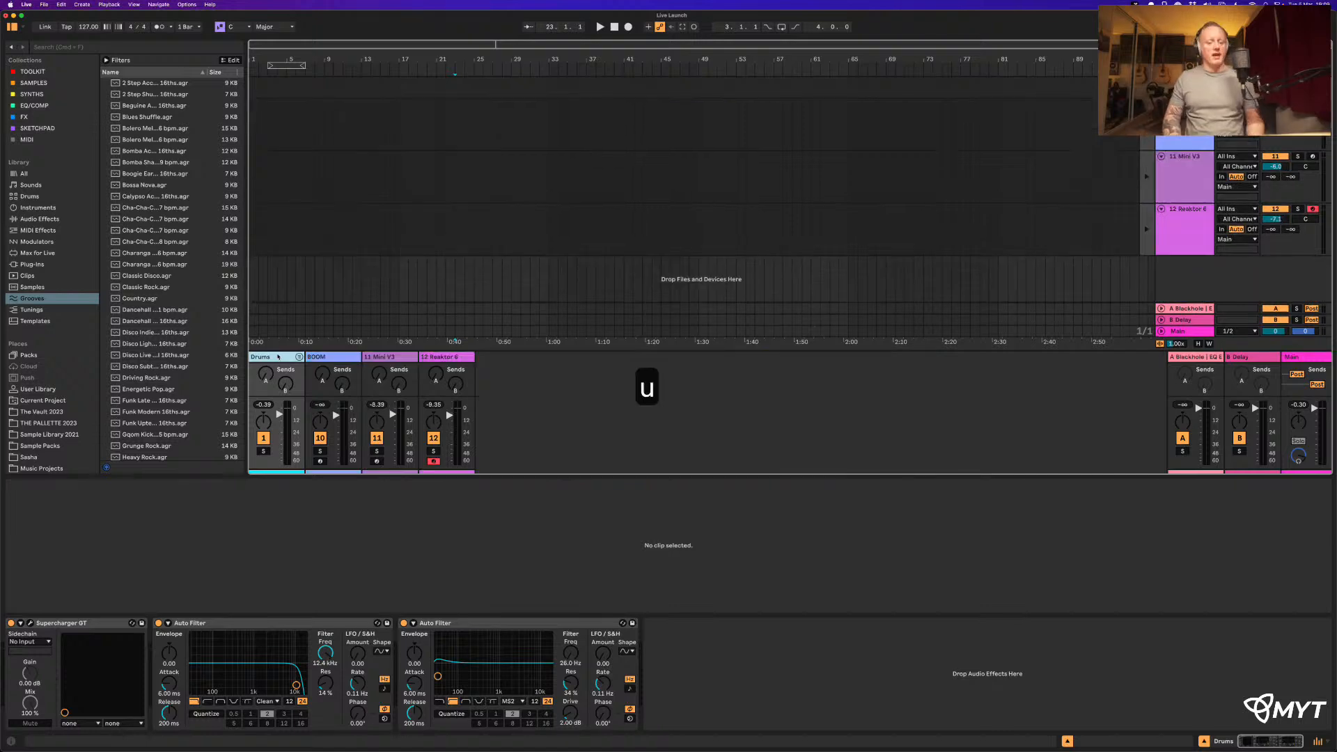
key("u")
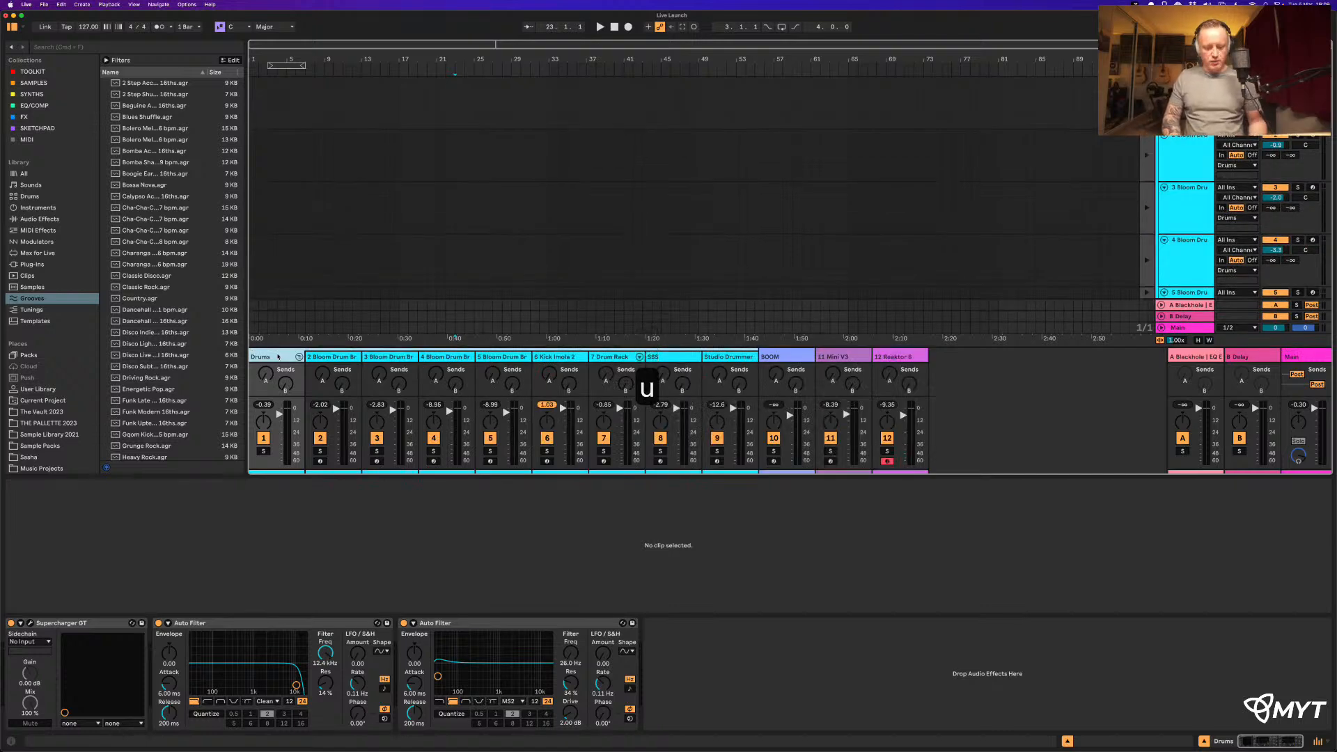
key("u")
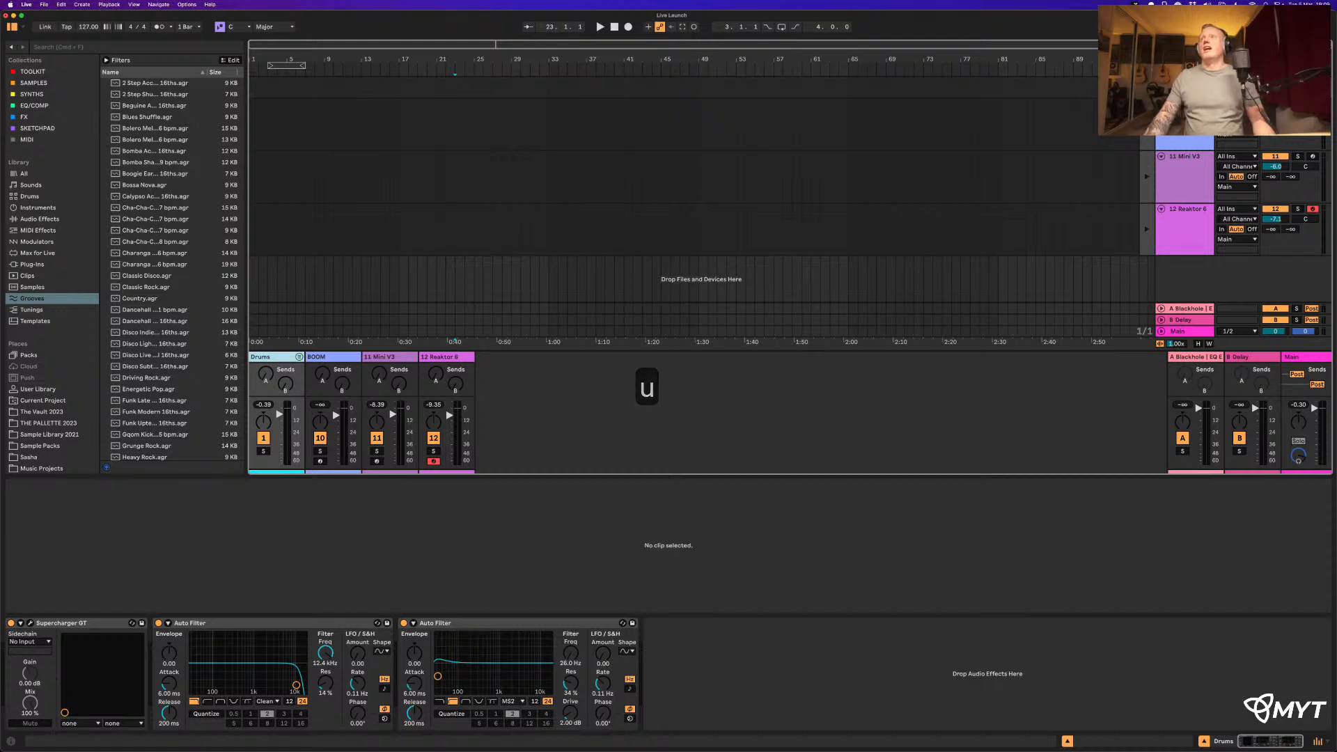
Step: Collapse the BOOM, 11 Mini V3 and 12 Reaktor 6 tracks in the arrangement
left_click(1161, 104)
left_click(1161, 115)
left_click(1161, 127)
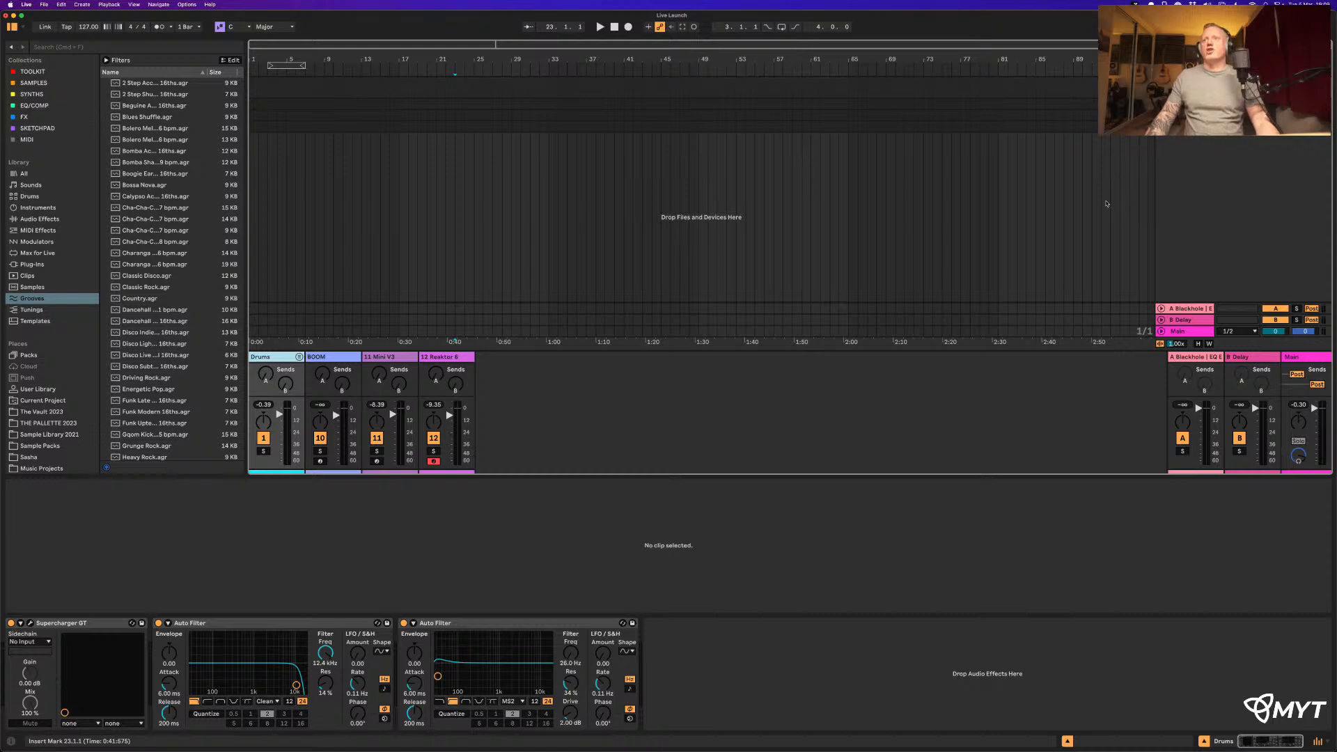
Step: Fold and unfold all tracks at once, leaving the Drums group and the 7 Drum Rack chains unfolded
key("super+Tab")
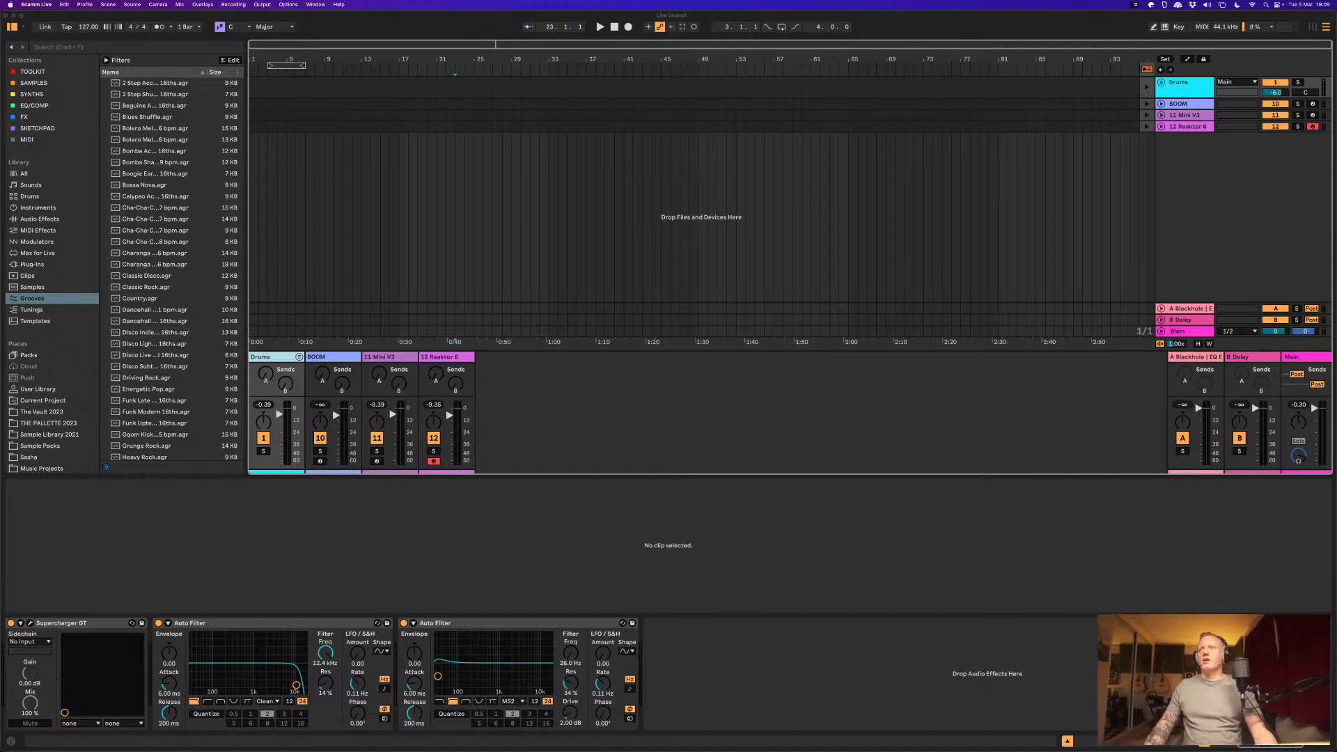
left_click(904, 210)
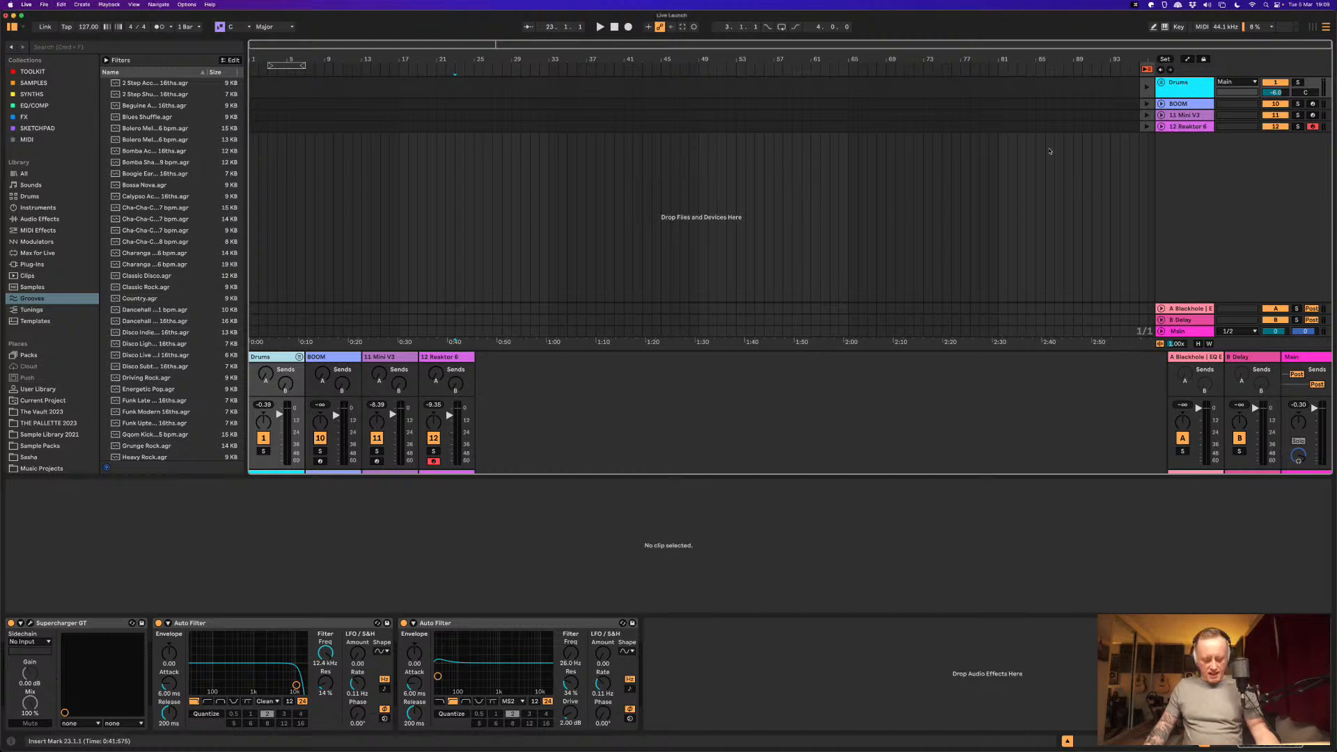
key("alt+u")
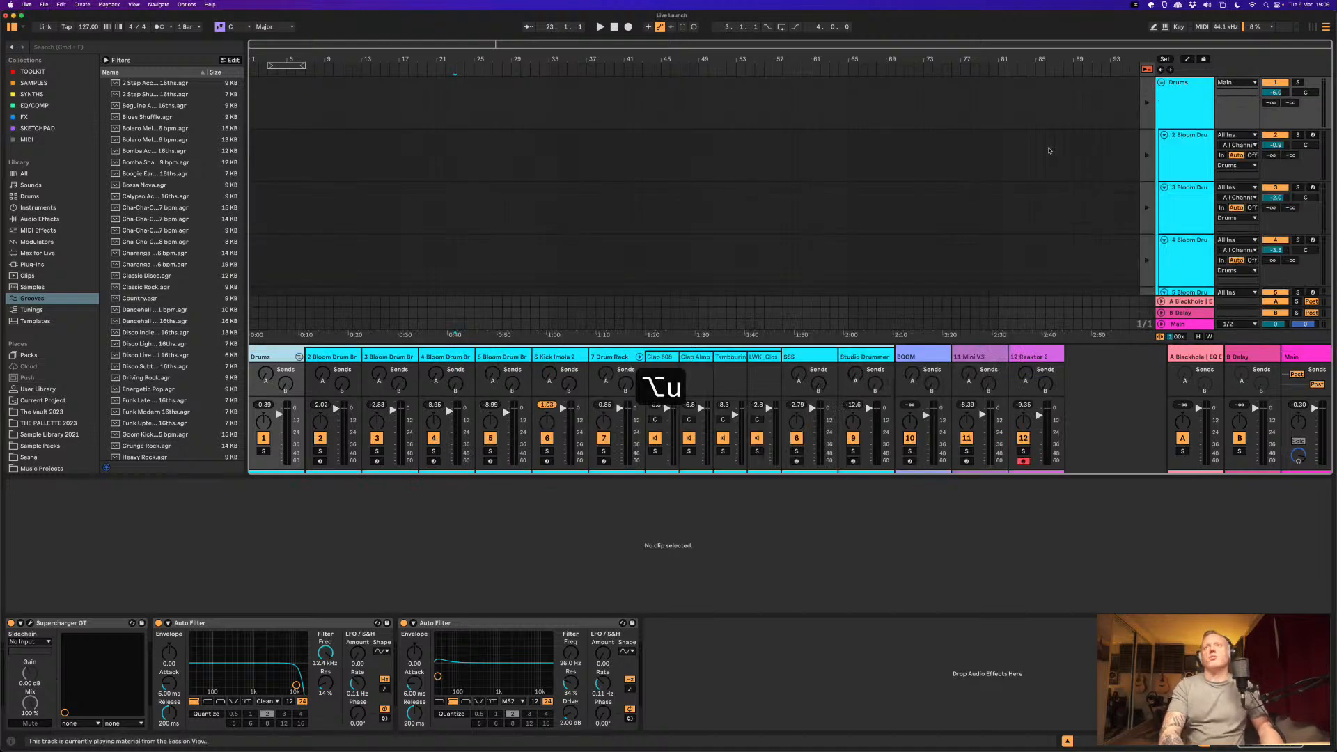
key("alt+u")
key("alt+u")
key("alt+u")
key("alt+u")
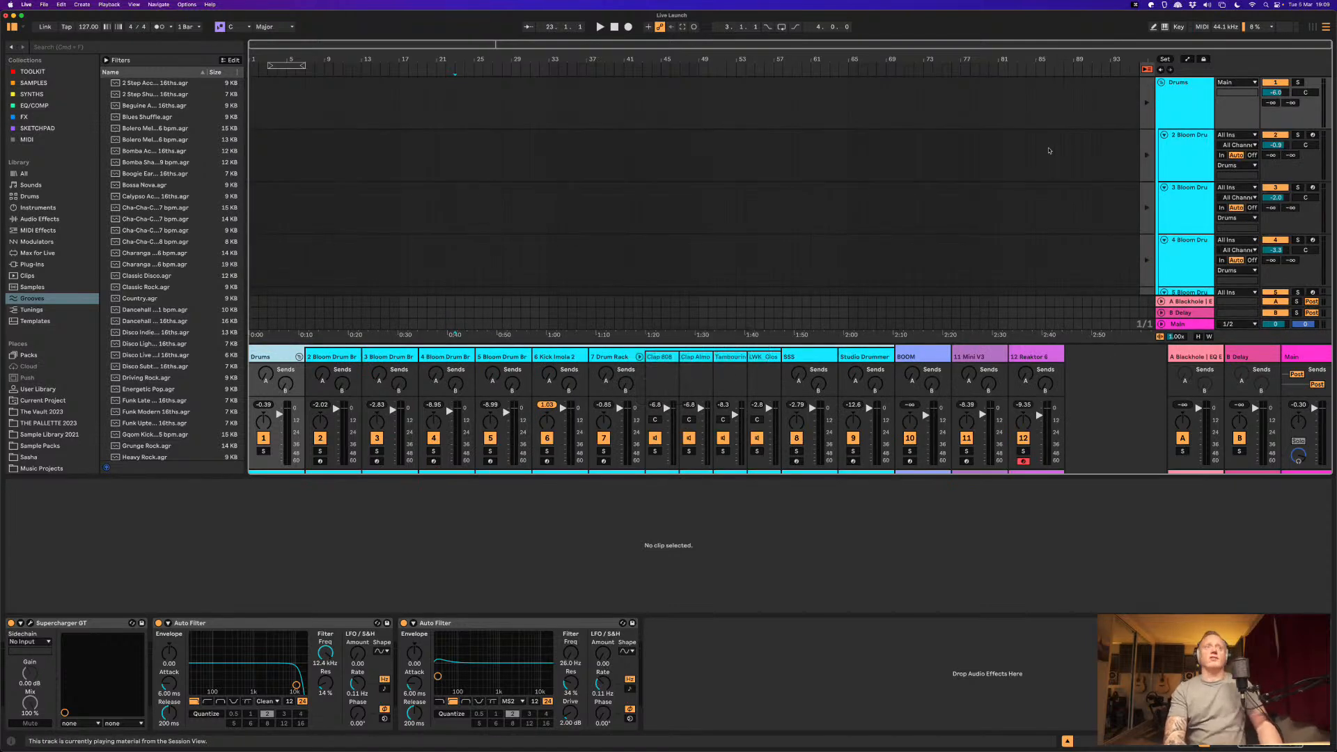
Step: Keep toggling the track folding, leaving the Drums group unfolded and the 7 Drum Rack chains folded
key("alt+u")
key("alt+u")
key("alt+u")
key("alt+u")
key("alt+u")
key("alt+u")
key("alt+u")
key("alt+u")
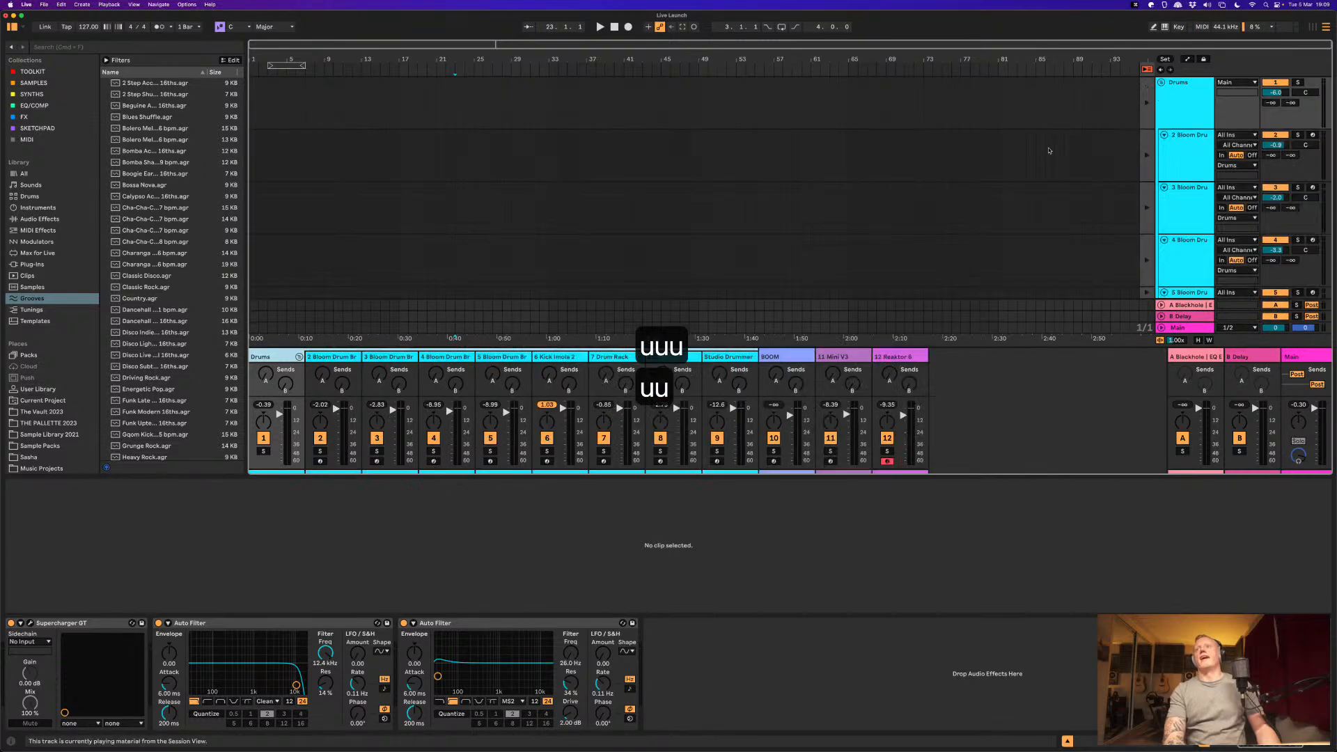
Step: Fold and unfold all tracks at once again, leaving the Drums group and the 7 Drum Rack chains unfolded
key("alt+u")
key("alt+u")
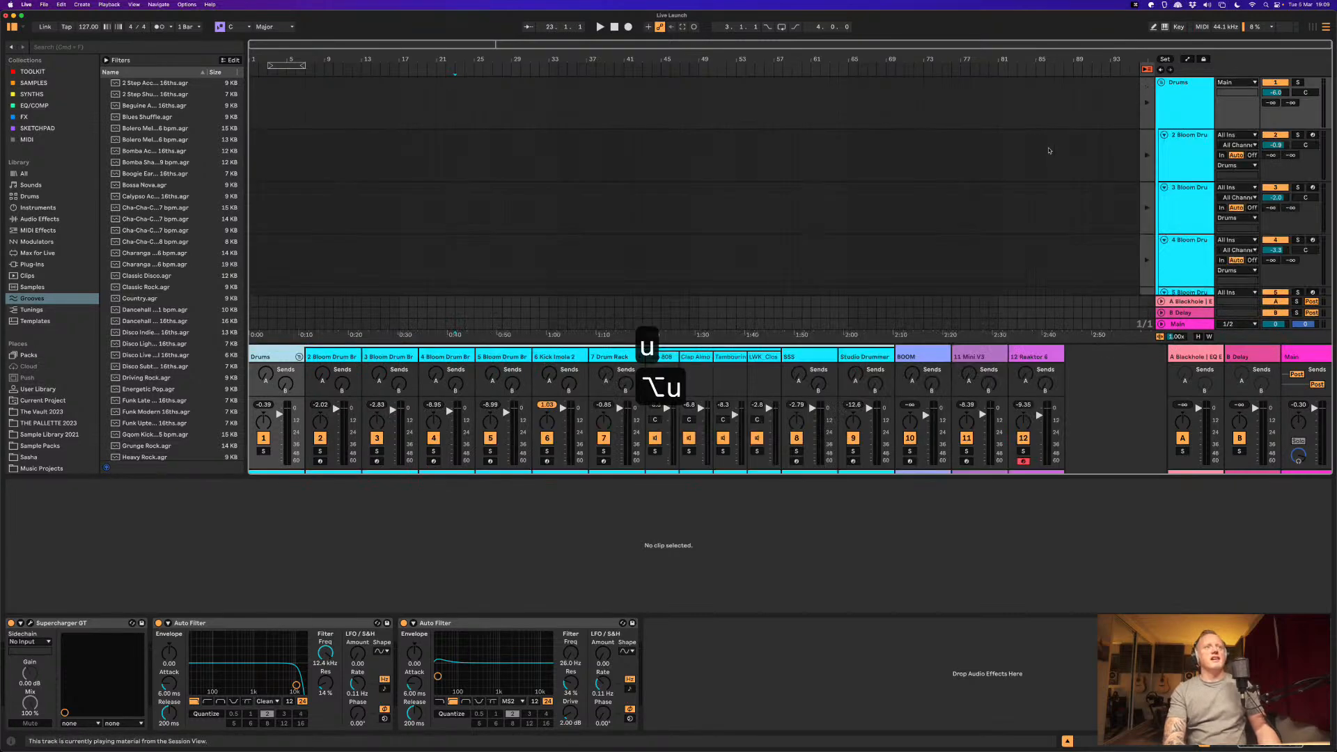
scroll(1049, 151, "down", 5)
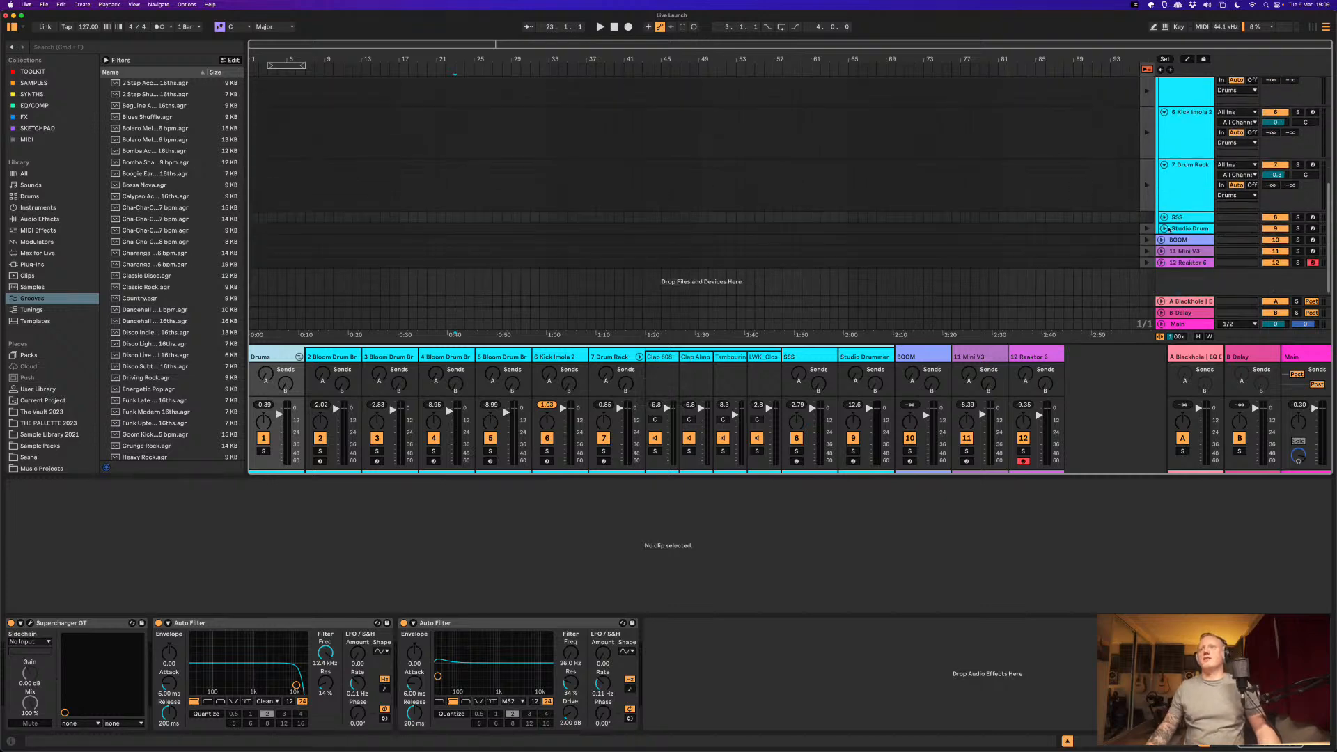
key("alt+u")
key("alt+u")
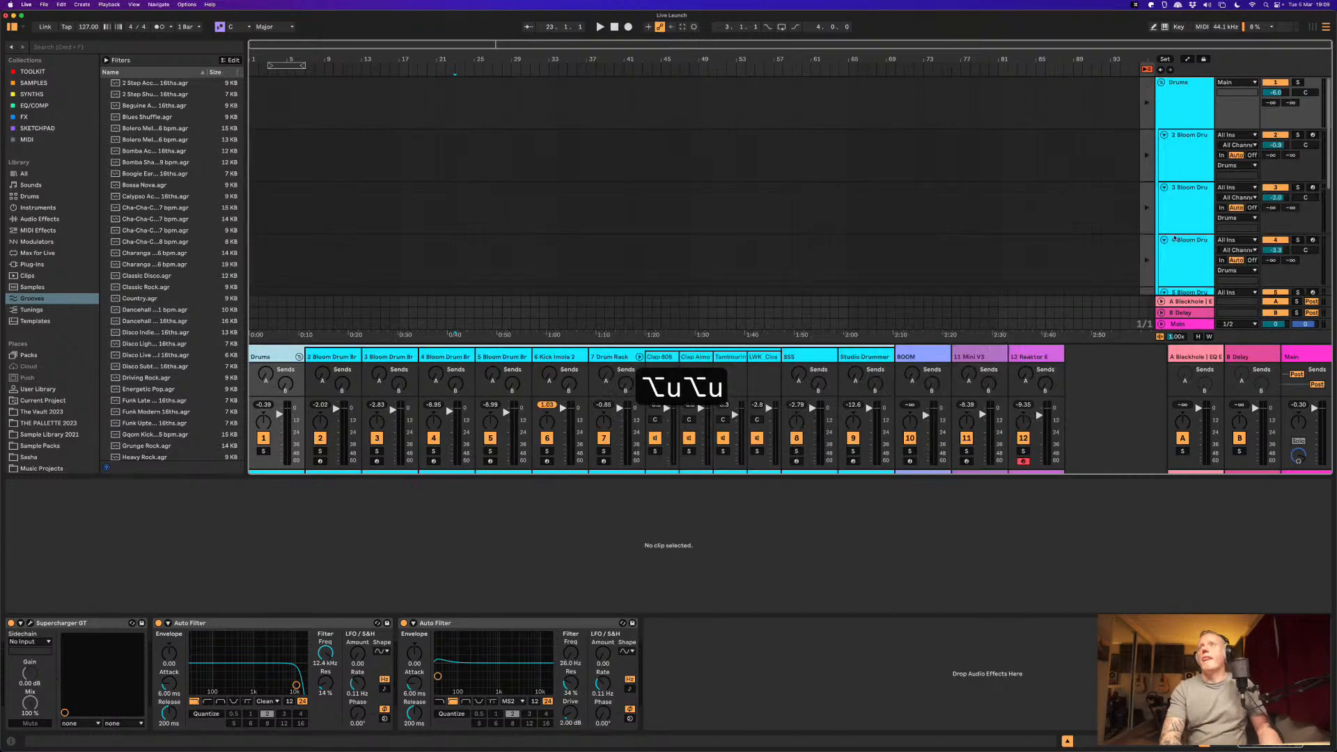
scroll(1175, 239, "down", 5)
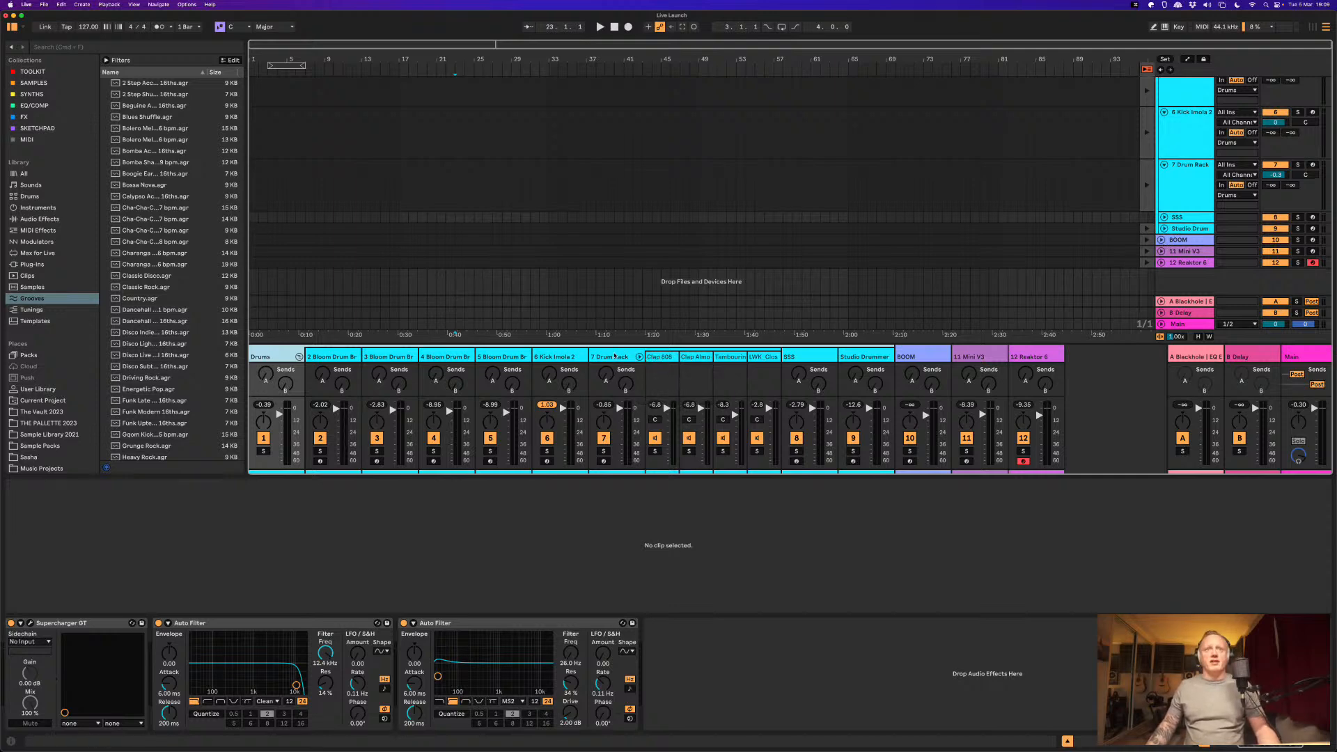
Step: Toggle the track folding, select the 7 Drum Rack track and fold and unfold it, leaving its chains folded
key("u")
key("u")
key("alt+u")
key("u")
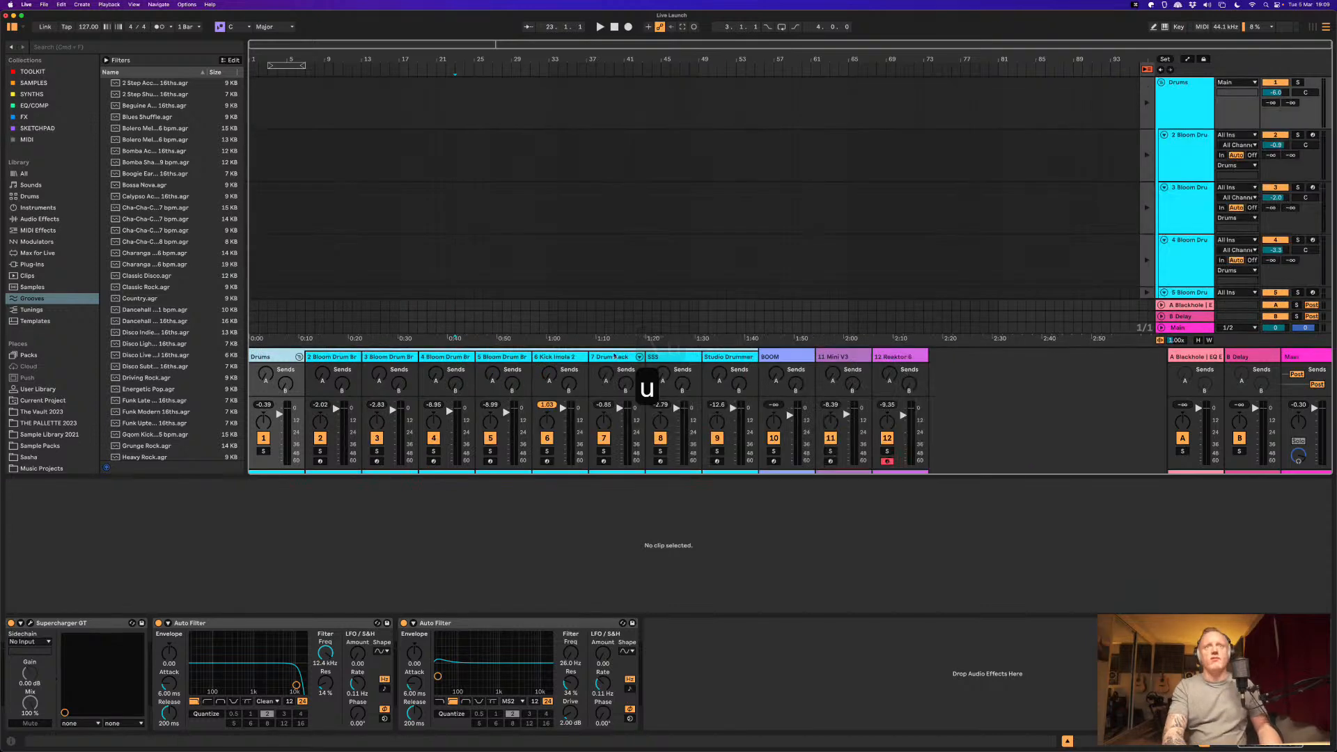
left_click(614, 363)
key("u")
key("u")
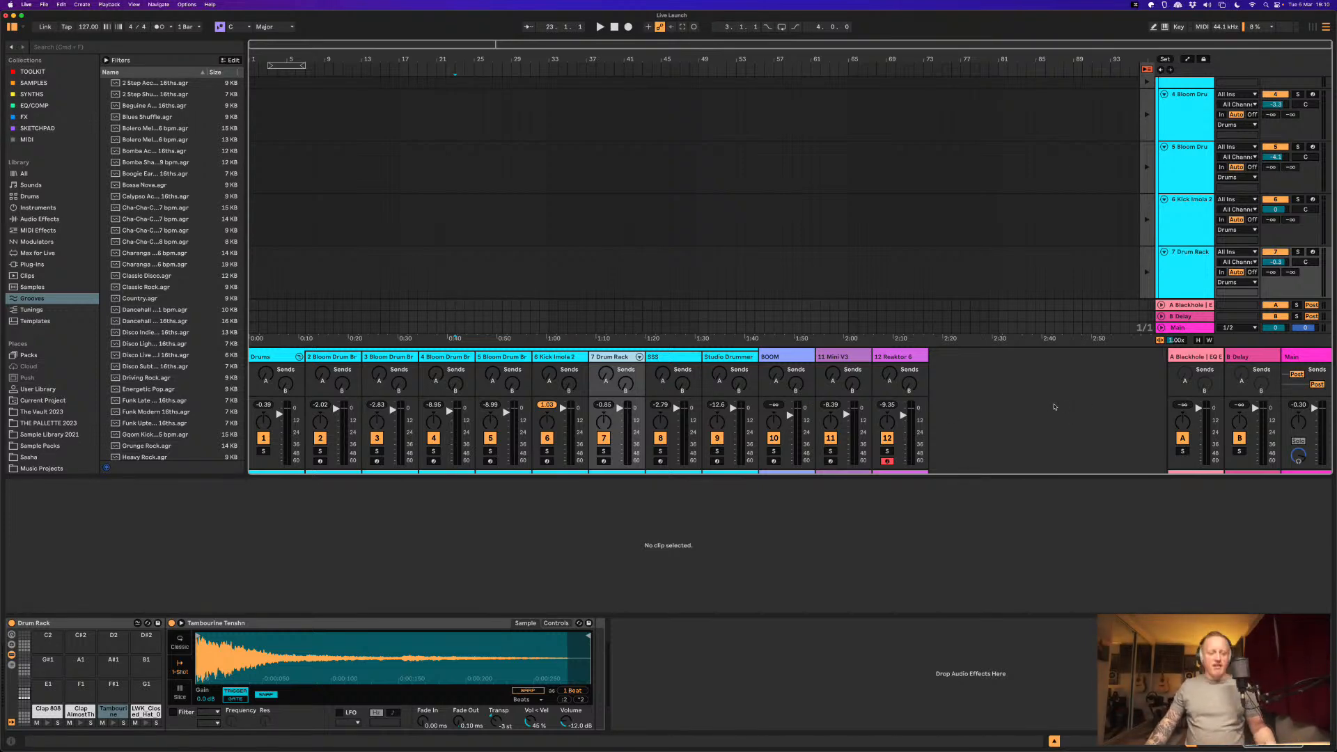
Step: Toggle between Session and Arrangement View, selecting the SSS and 7 Drum Rack tracks and staying in Session View
key("Tab")
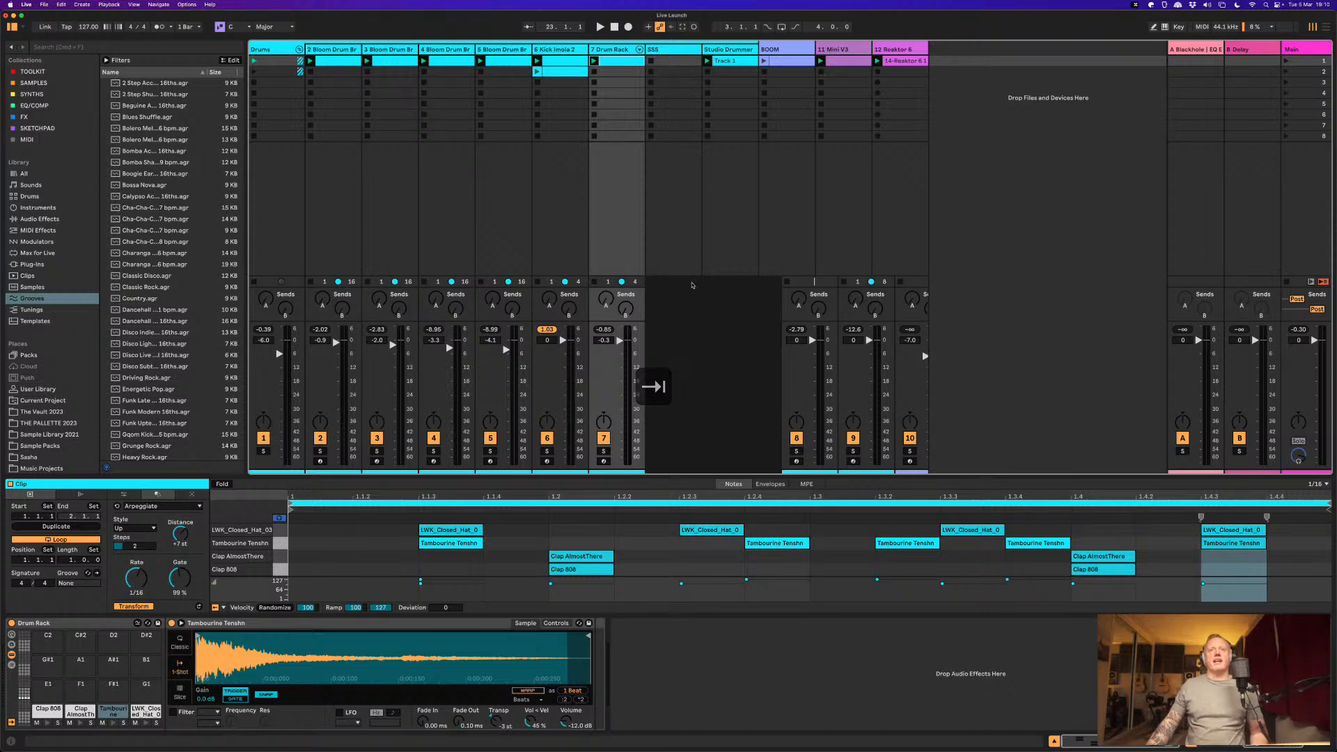
left_click(700, 274)
left_click(665, 51)
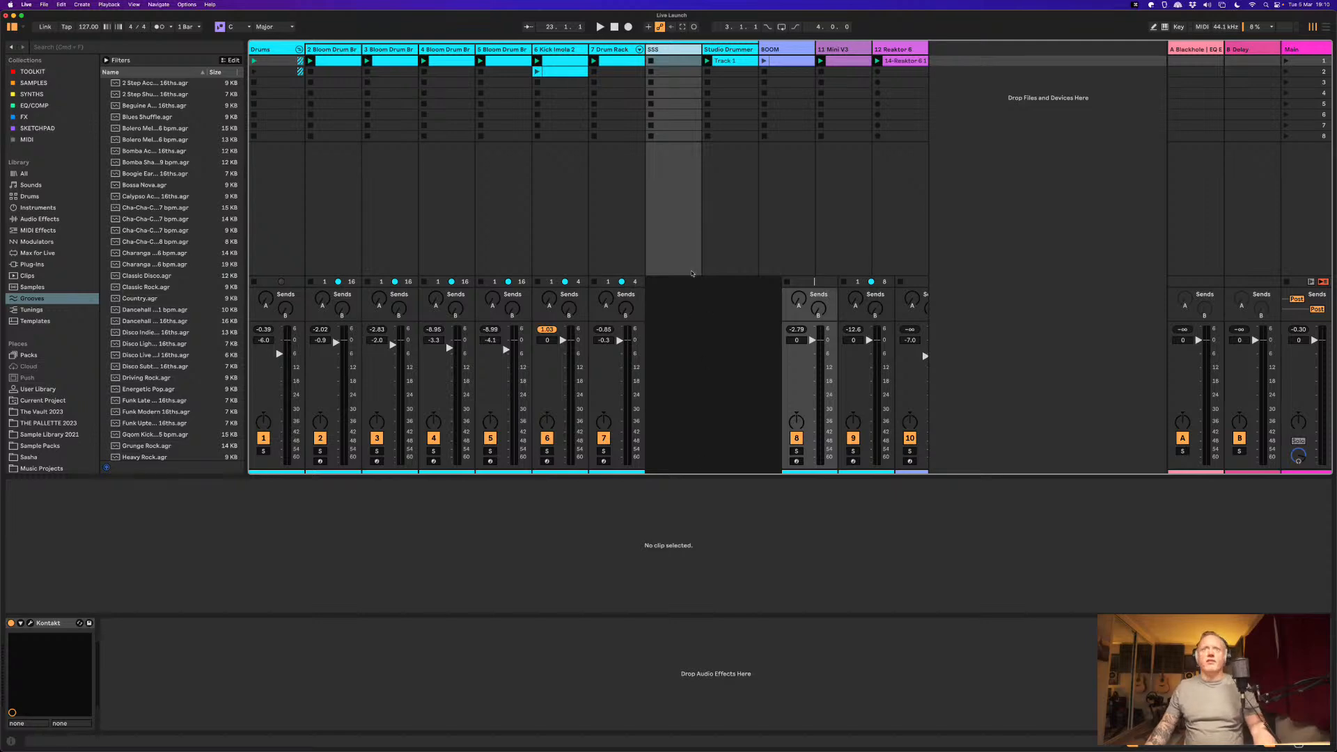
key("Tab")
key("Tab")
left_click(627, 179)
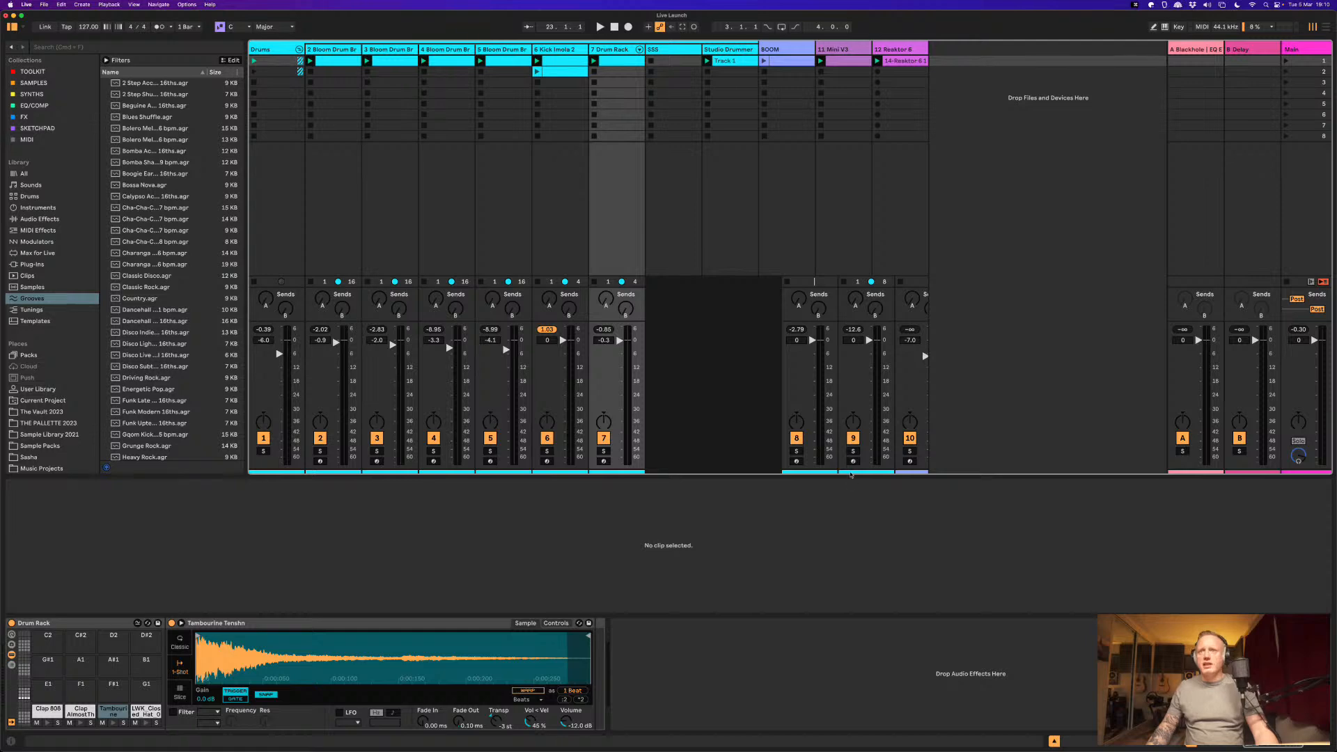
Step: Switch the focus between Clip View and Device View, and select the SSS track
key("shift+Tab")
key("shift+Tab")
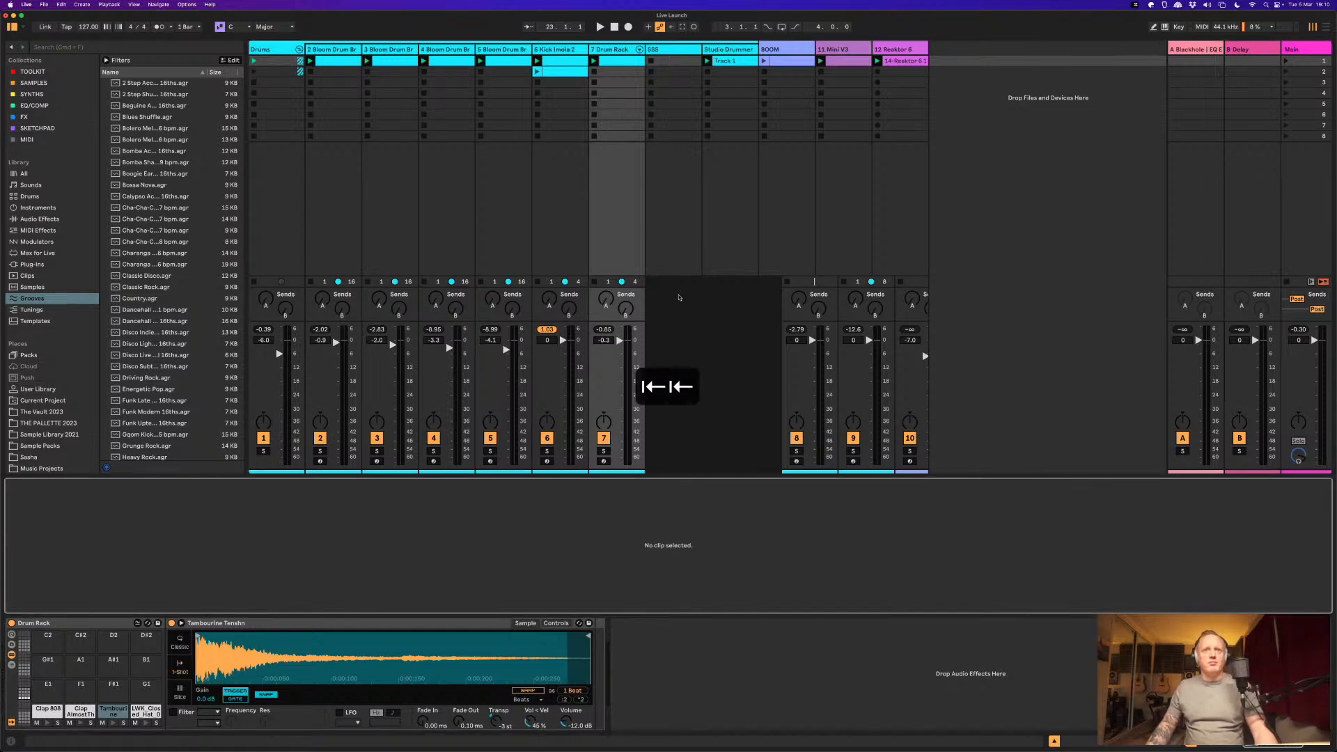
left_click(681, 240)
Step: Toggle the main views until Arrangement View is shown, and start and stop playback there
left_click(1327, 27)
left_click(1315, 27)
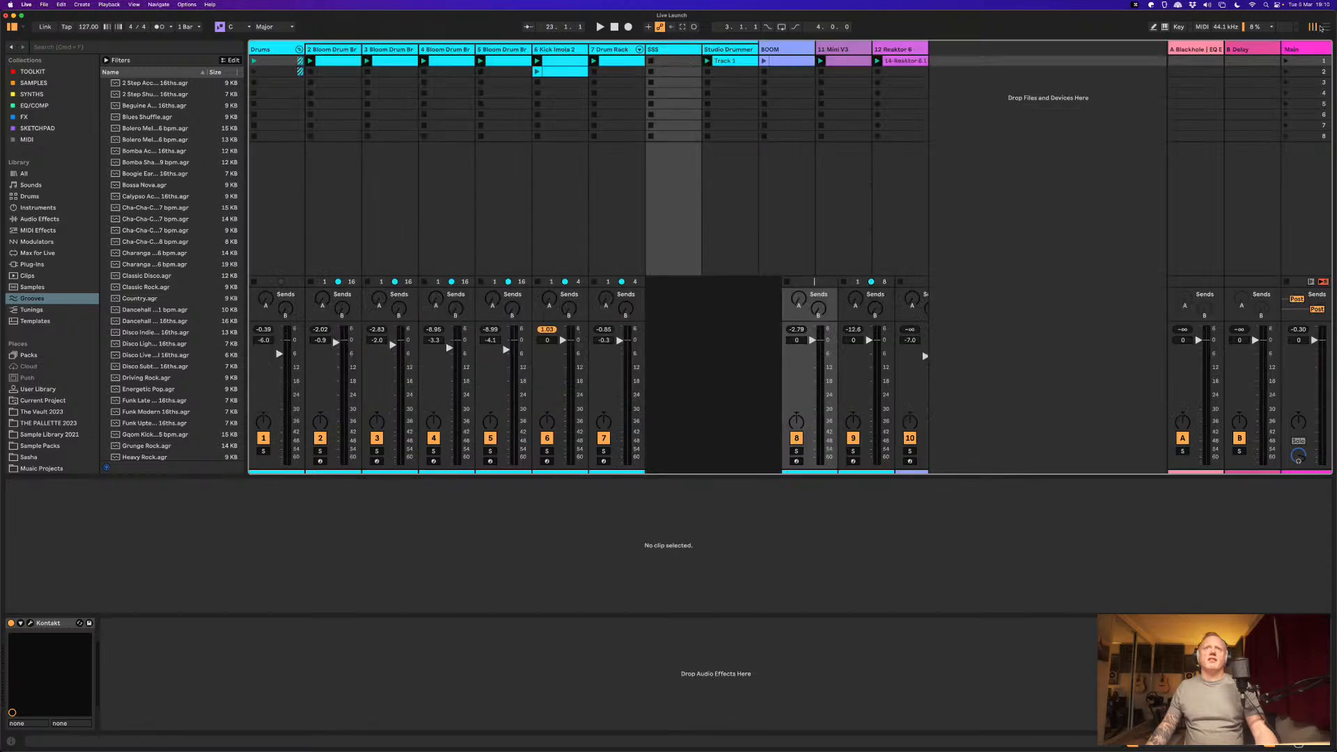
left_click(1326, 27)
key("space")
key("space")
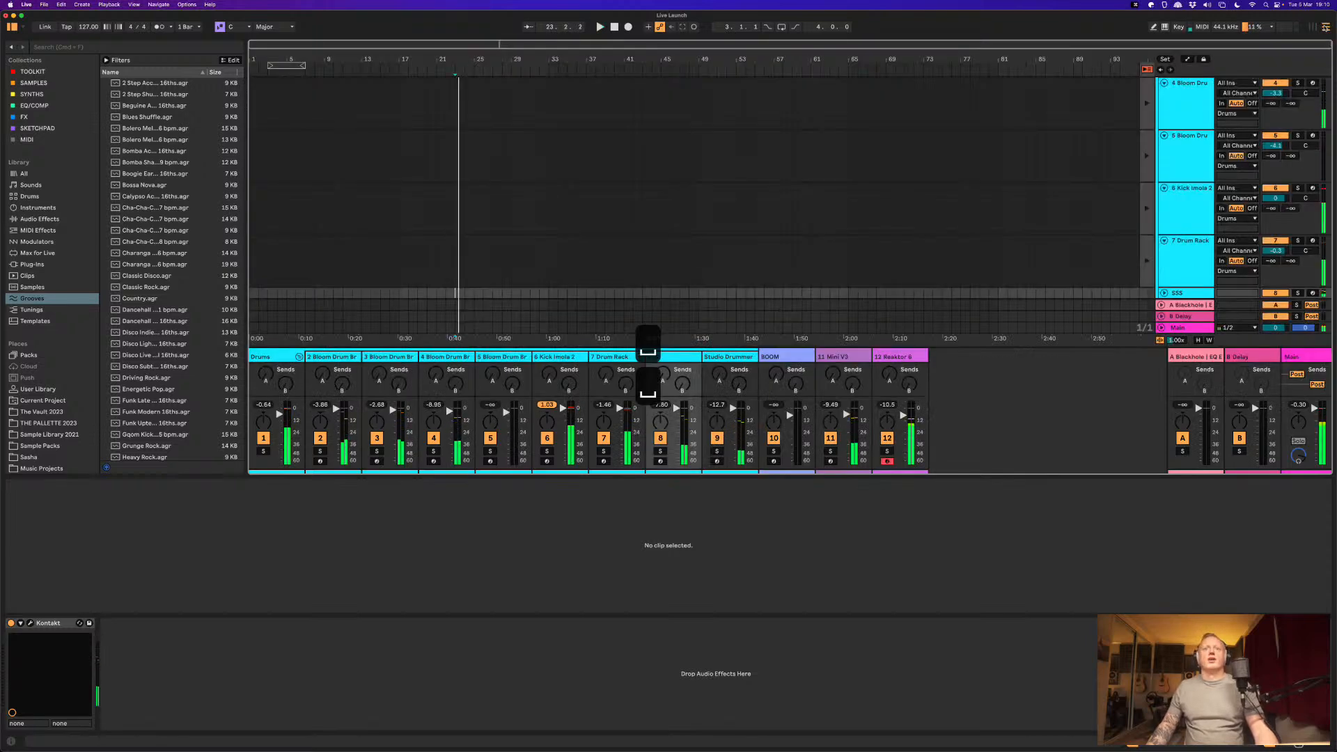
Step: Restart playback, switch to Session View and launch the first scene
key("space")
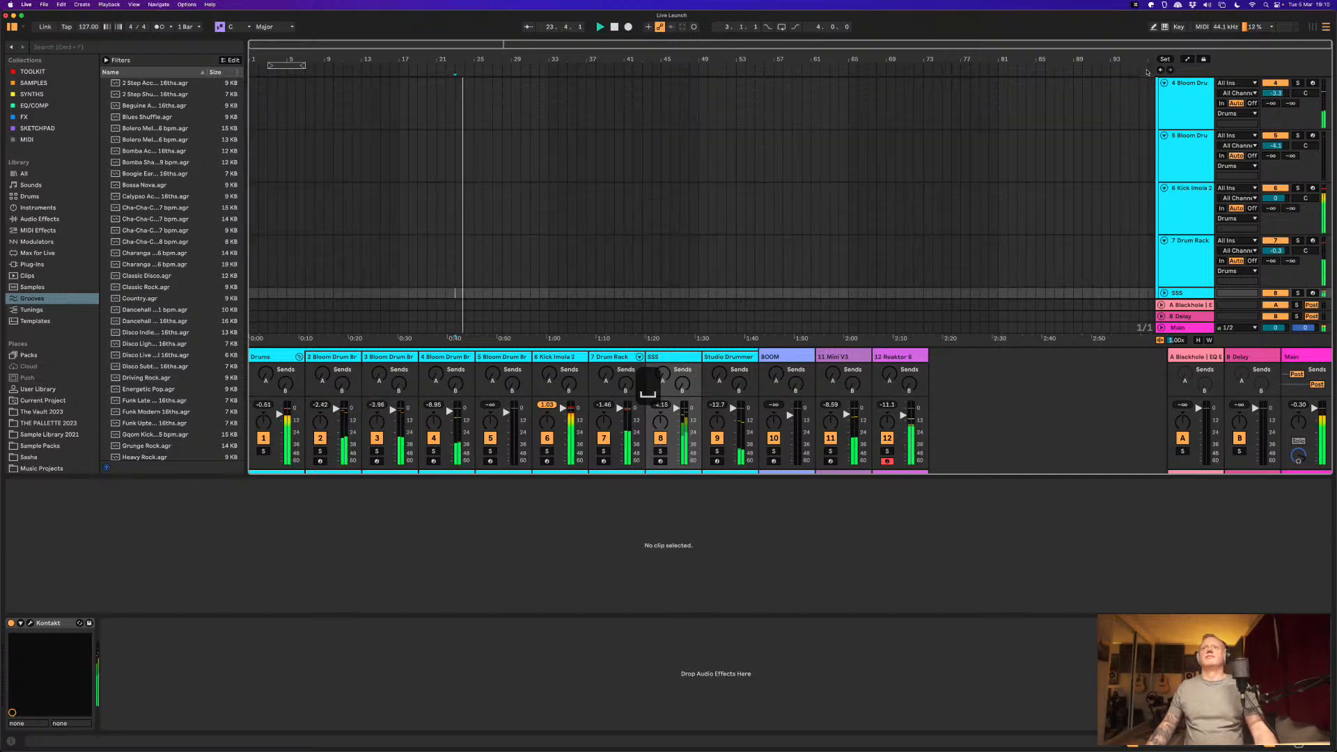
key("Tab")
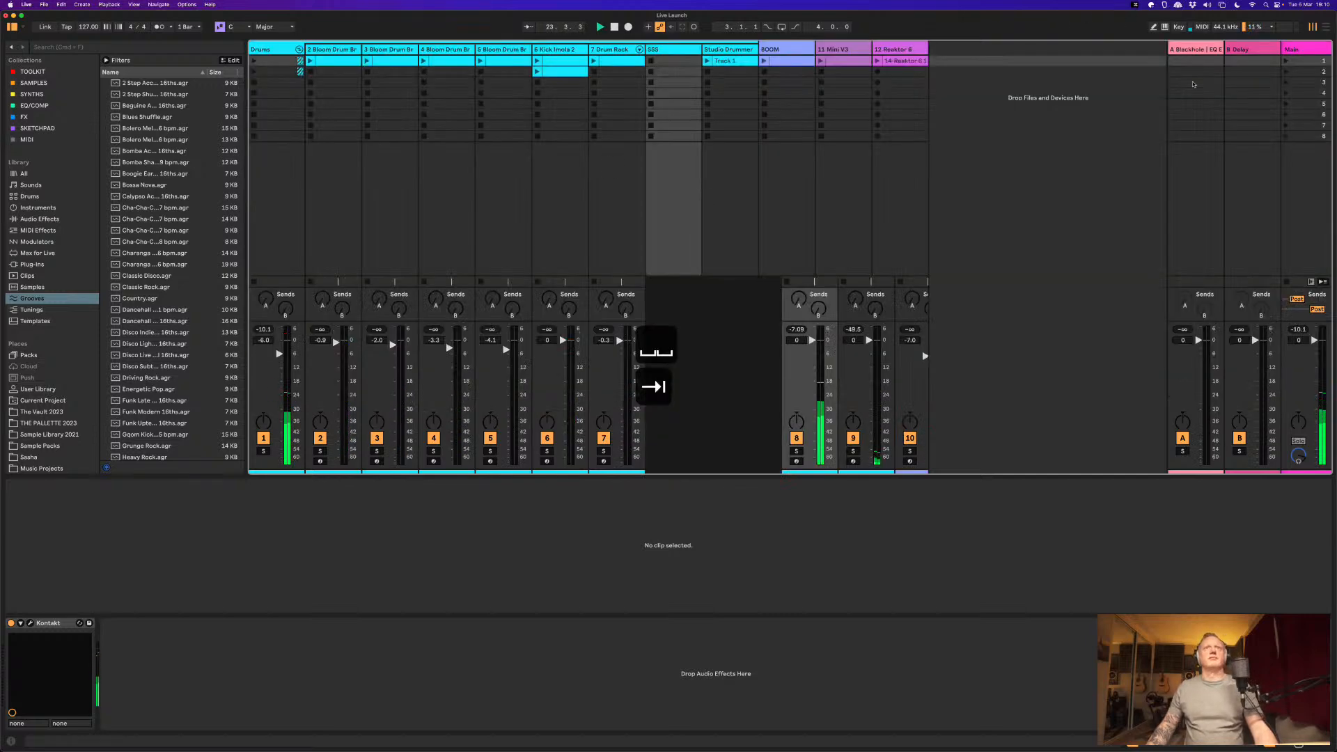
left_click(1286, 61)
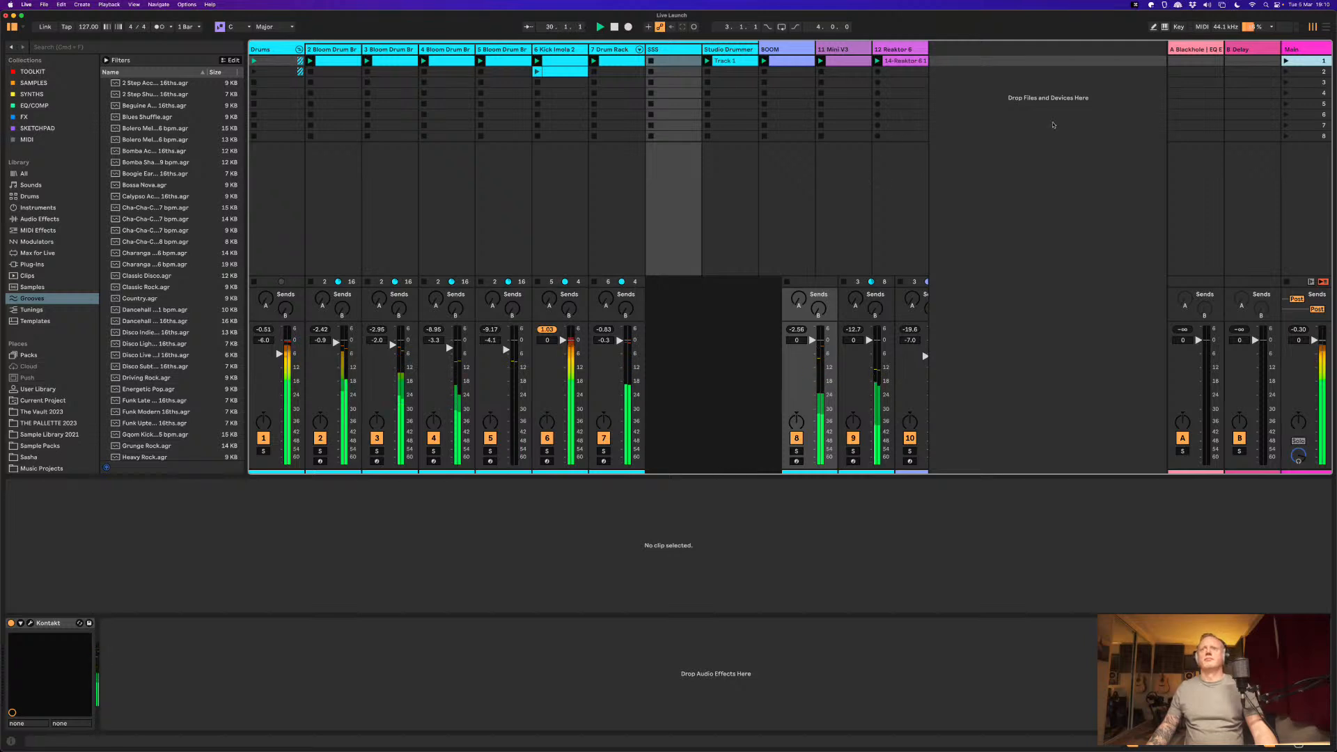
Step: Narrow the 12 Reaktor 6 track and toggle the track folding, leaving the 7 Drum Rack chains unfolded
double_click(927, 50)
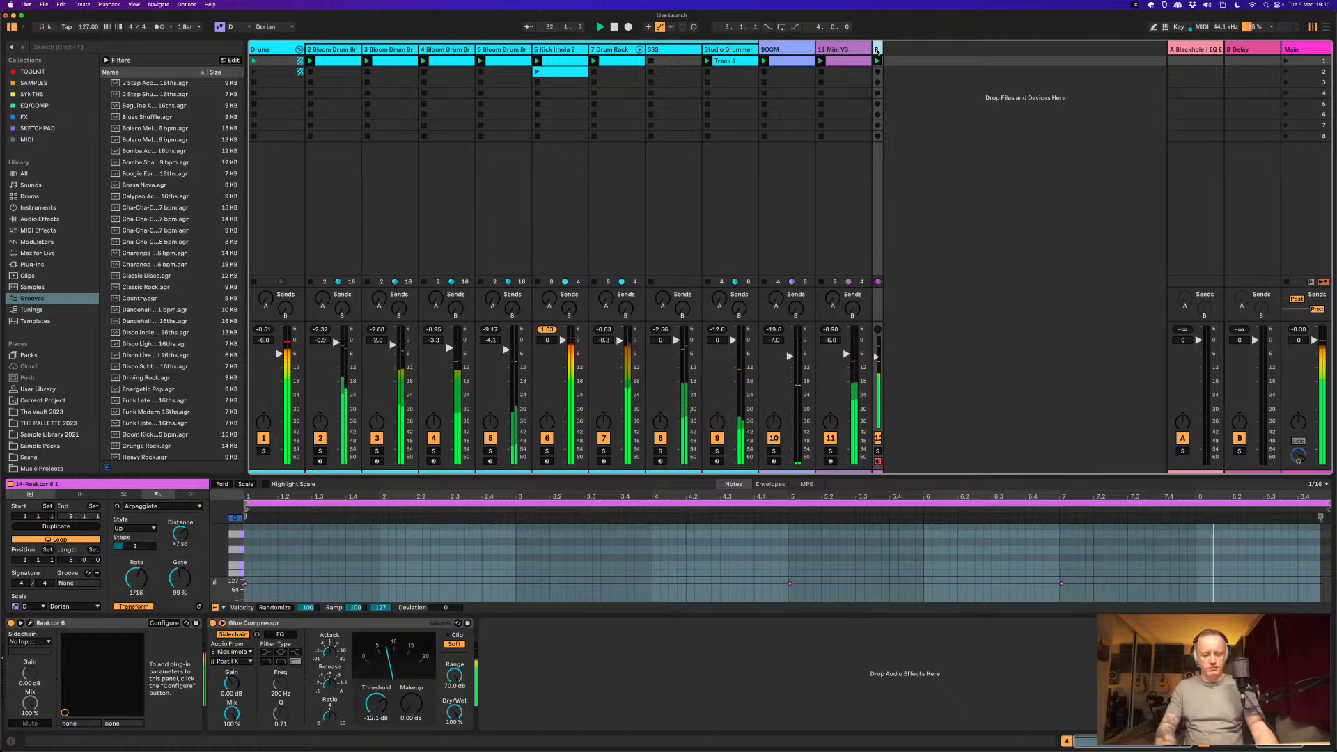
key("u")
key("u")
key("alt+u")
key("alt+u")
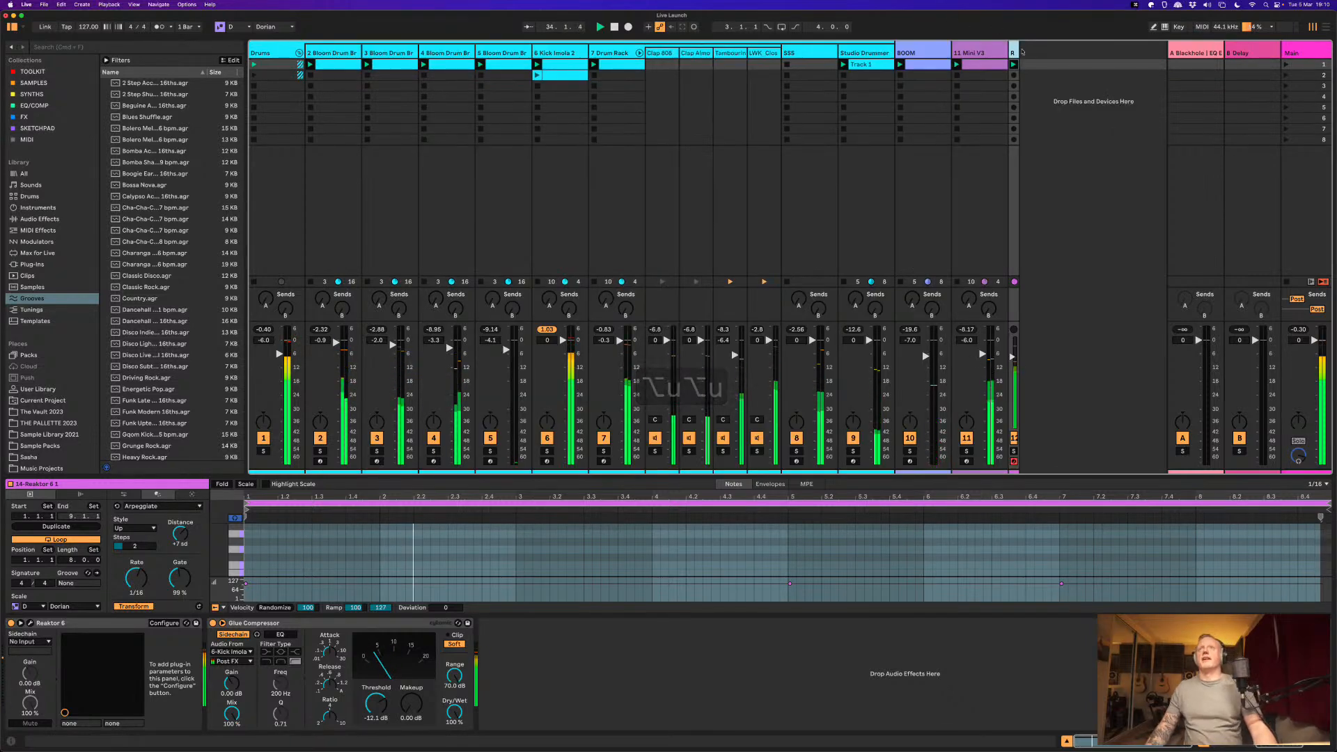
Step: Widen the 12 Reaktor 6 track to a normal width and turn up Send A on 11 Mini V3, stopping playback
left_click_drag(1017, 52, 1062, 53)
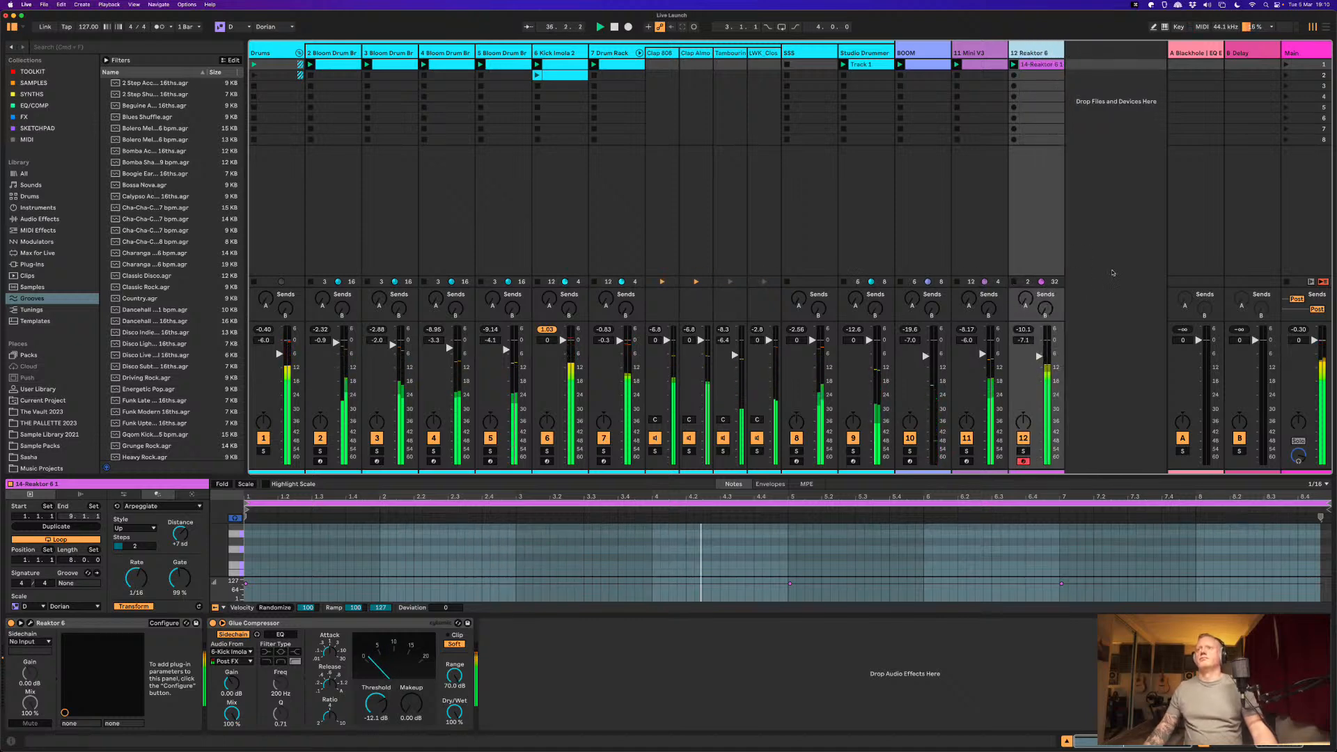
left_click_drag(968, 301, 959, 218)
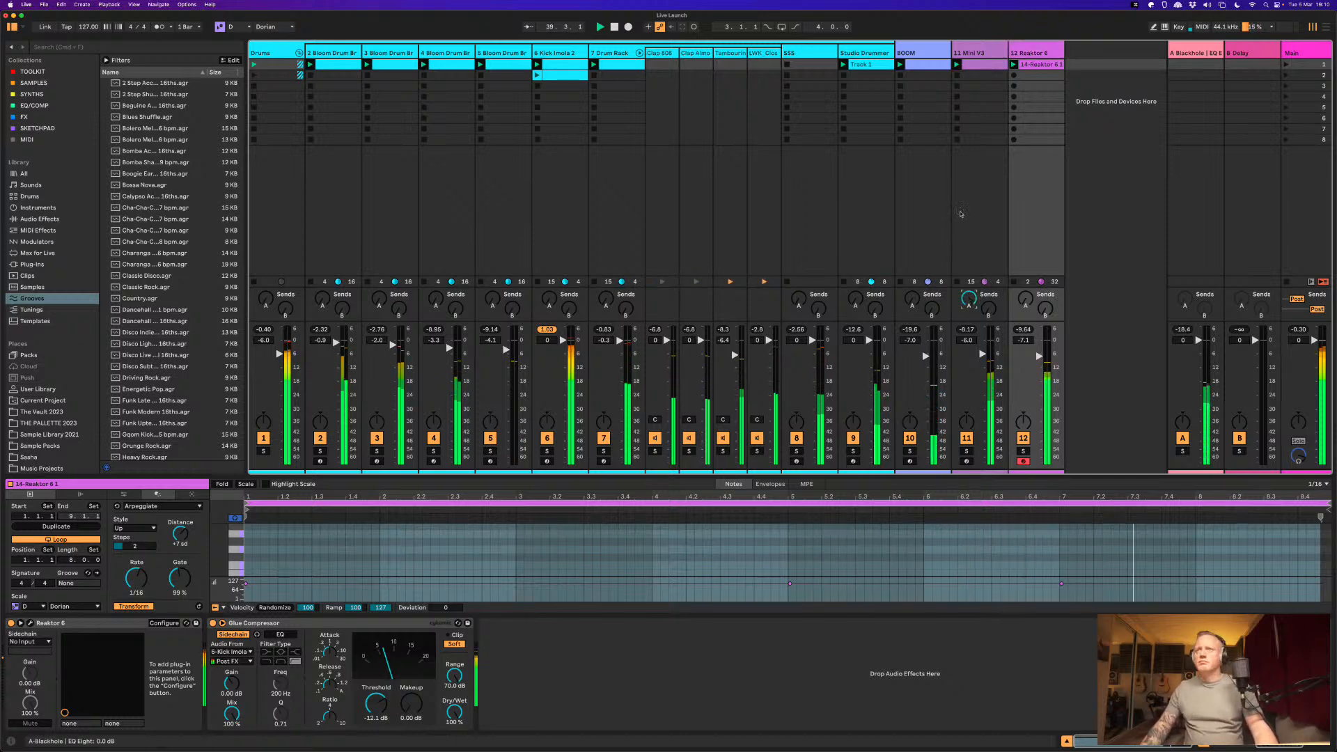
key("space")
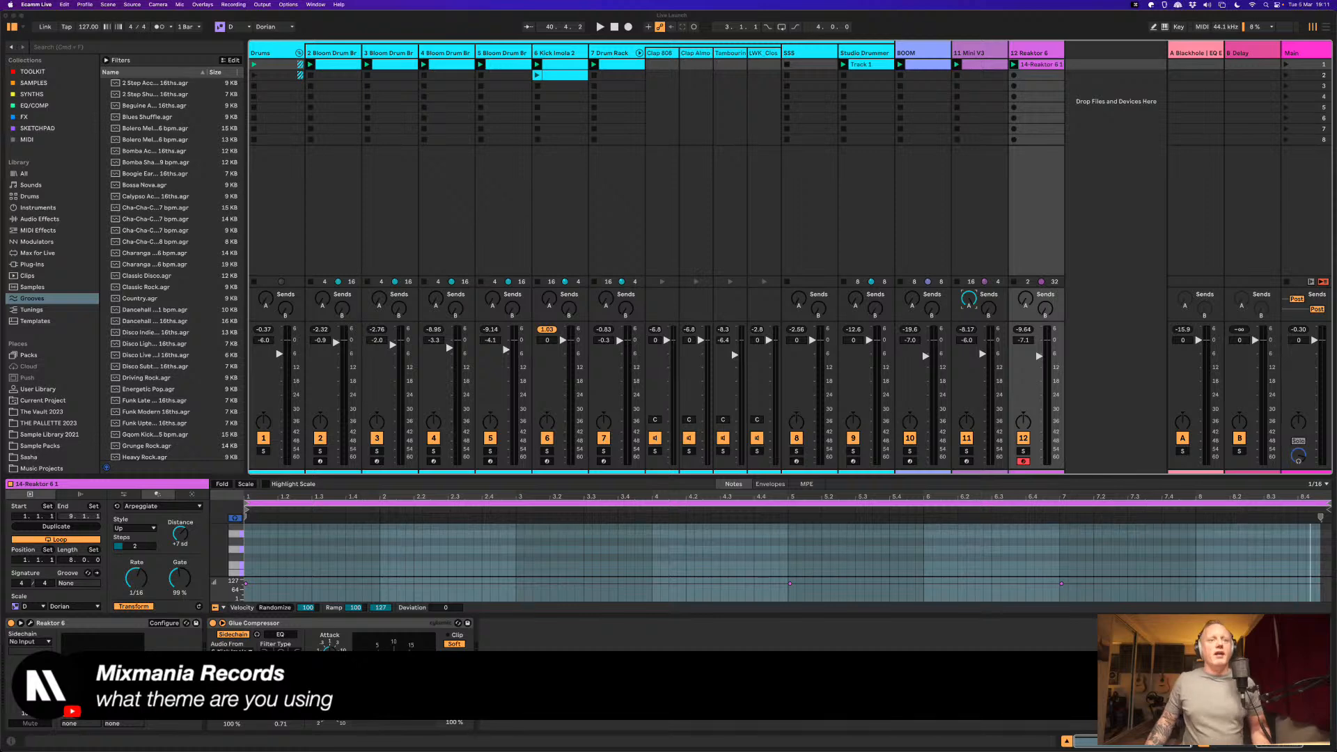
Step: Leave MIDI mapping mode and open the Theme & Colors preferences
left_click(701, 153)
key("super+m")
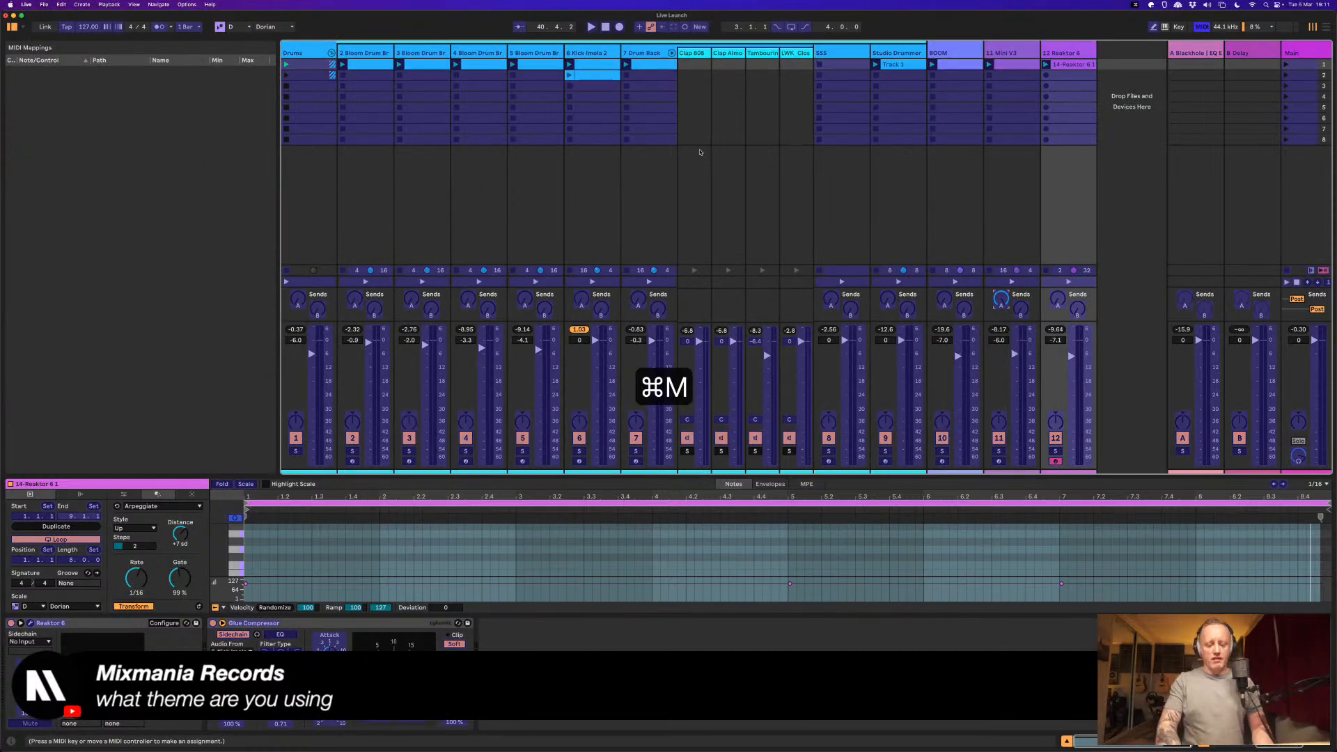
key("super+m")
key("super+comma")
left_click(611, 297)
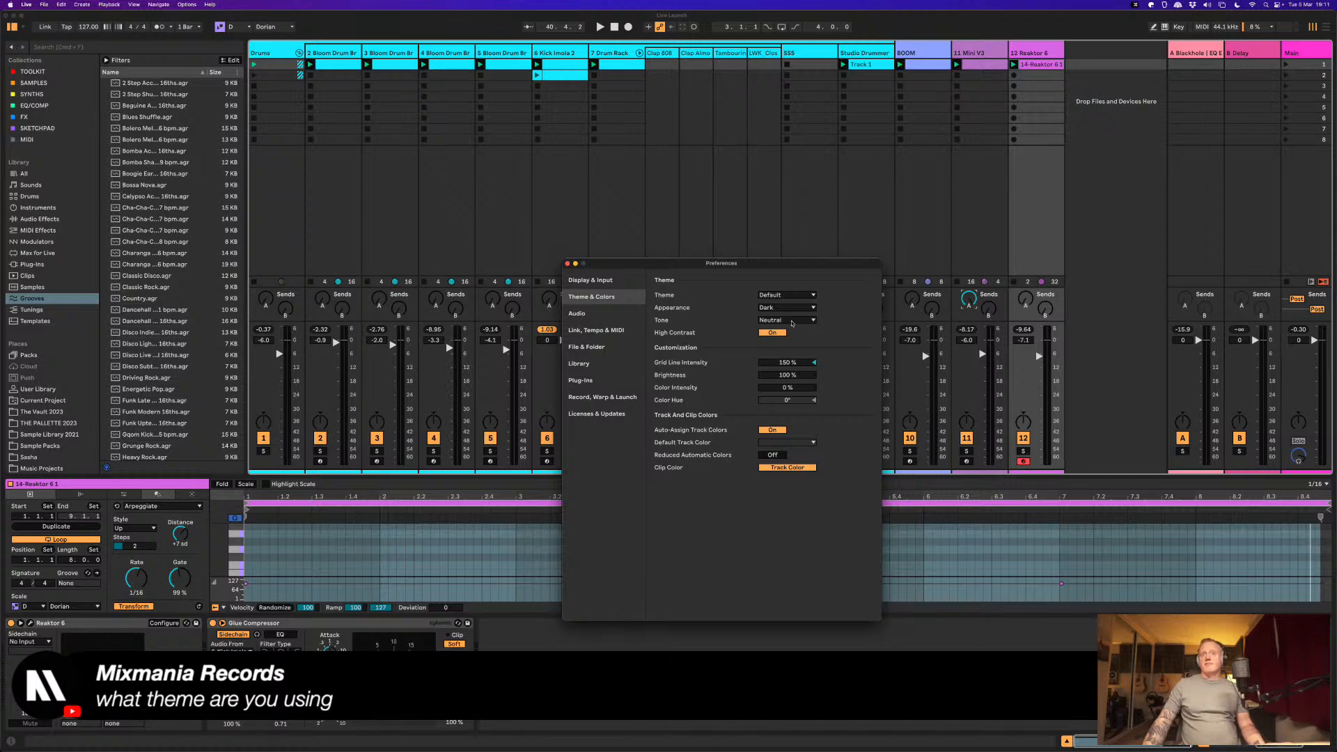
Step: Preview the Warm tone and return to Neutral, and switch High Contrast off and on again
left_click(792, 321)
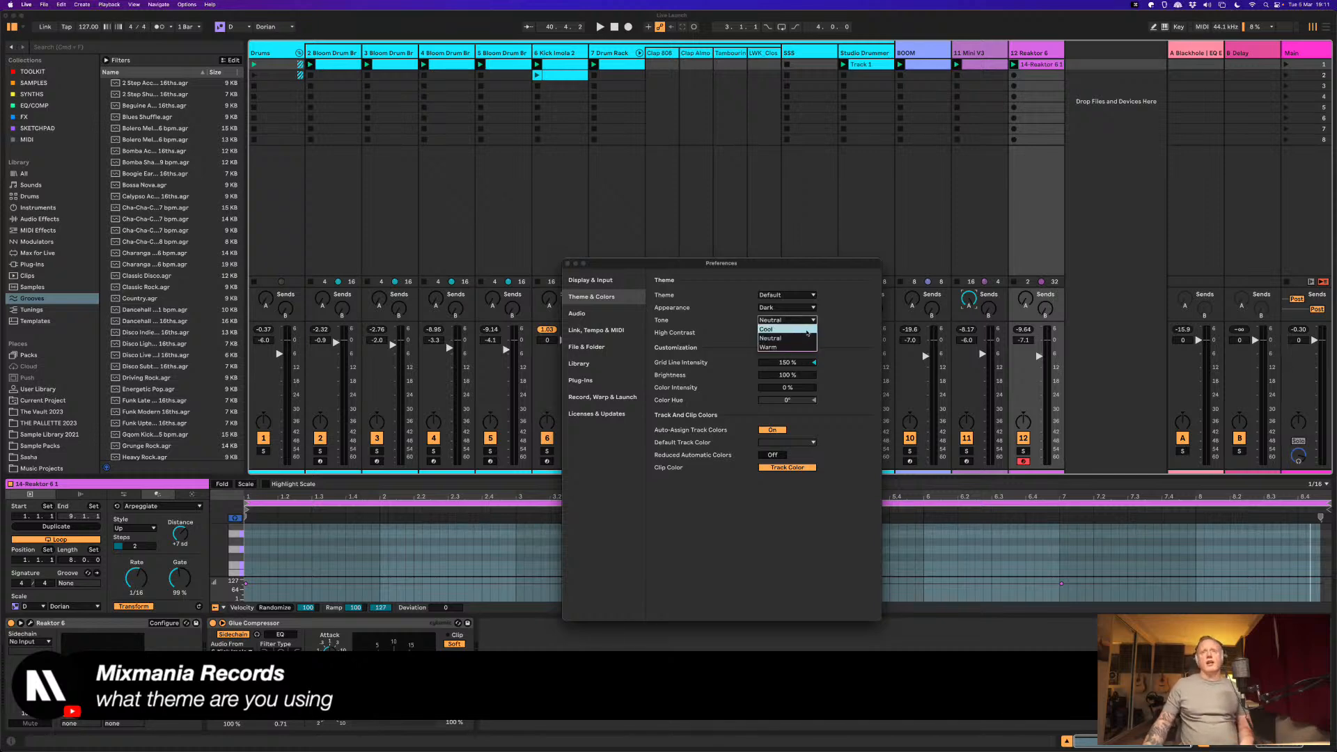
left_click(794, 347)
left_click(796, 320)
left_click(799, 336)
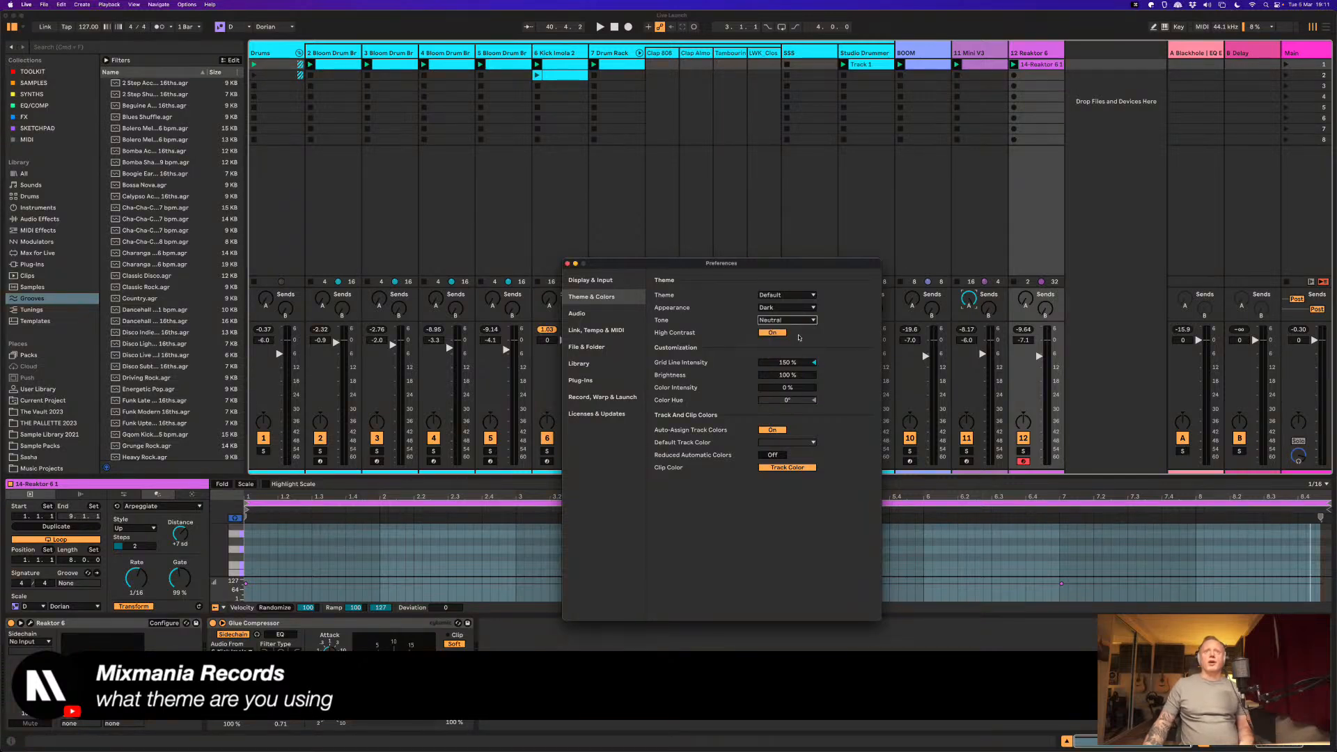
left_click(780, 334)
left_click(780, 333)
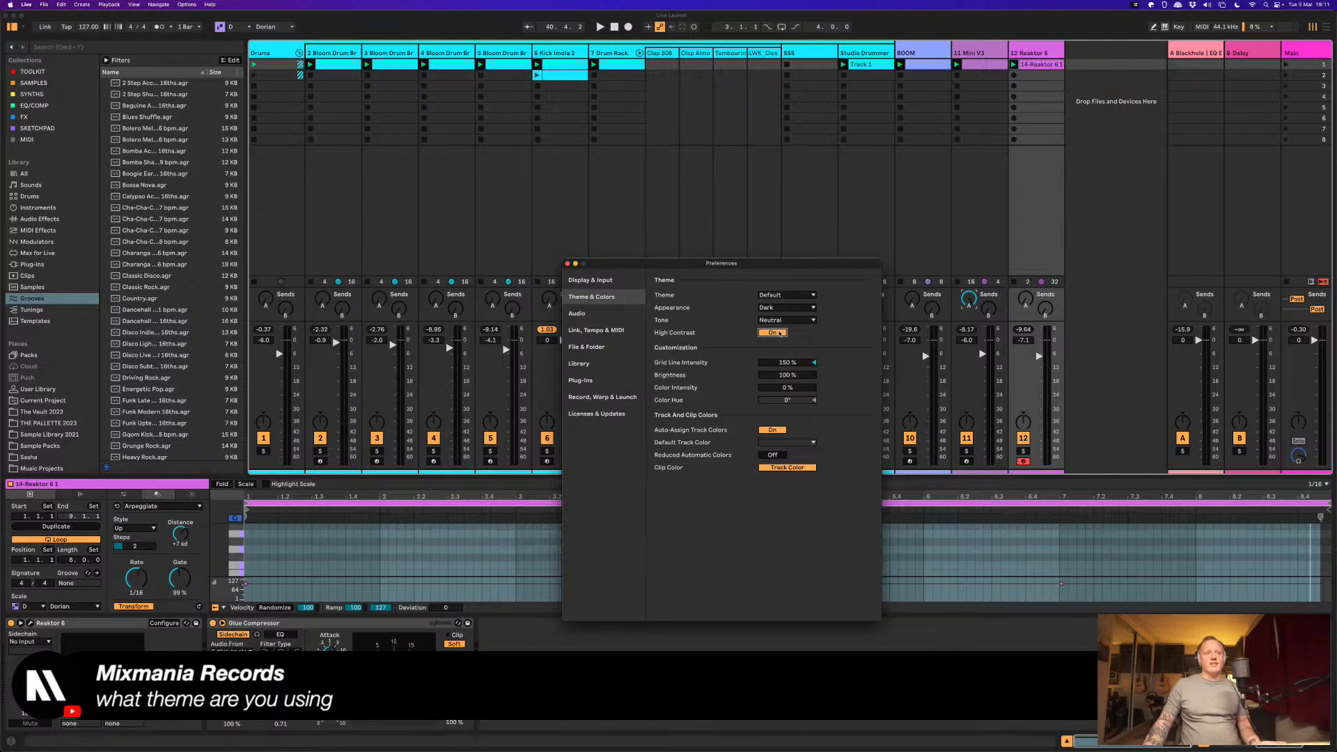
Step: Examine the available themes while keeping Default, and close the preferences
left_click(777, 296)
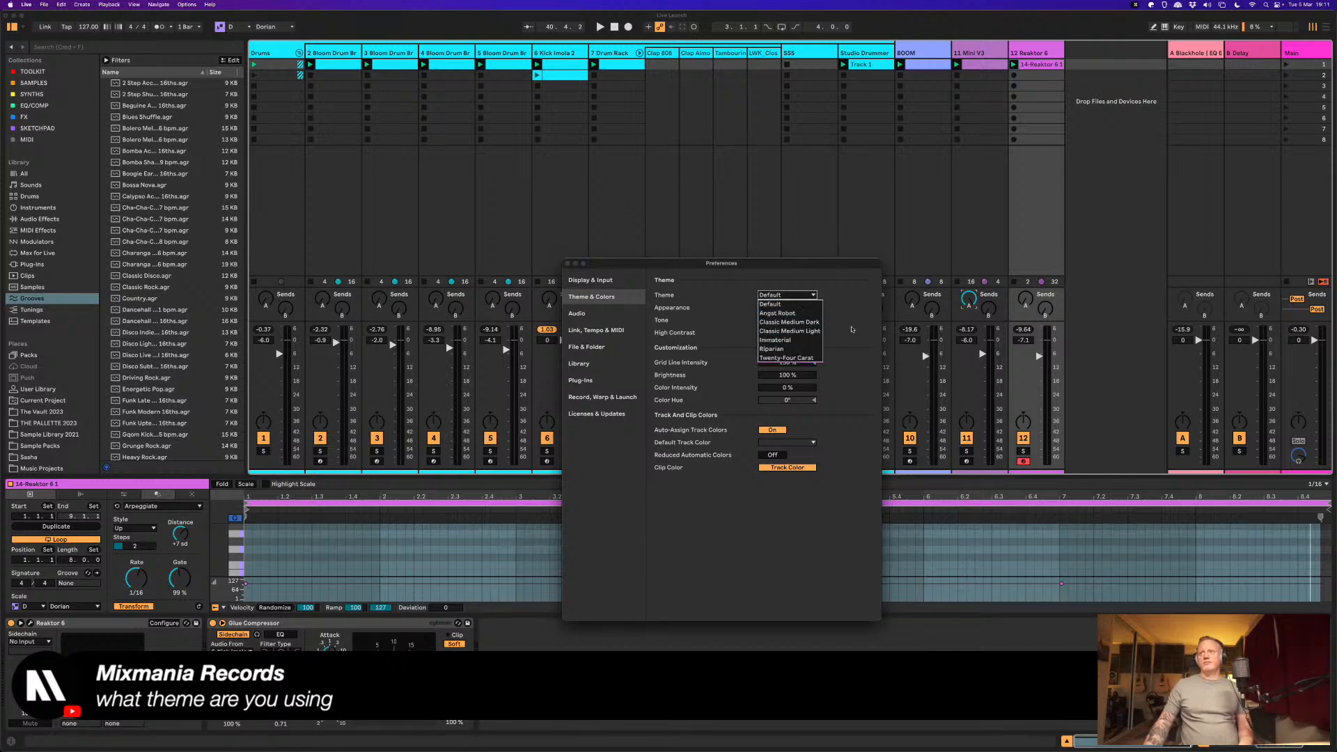
left_click(852, 328)
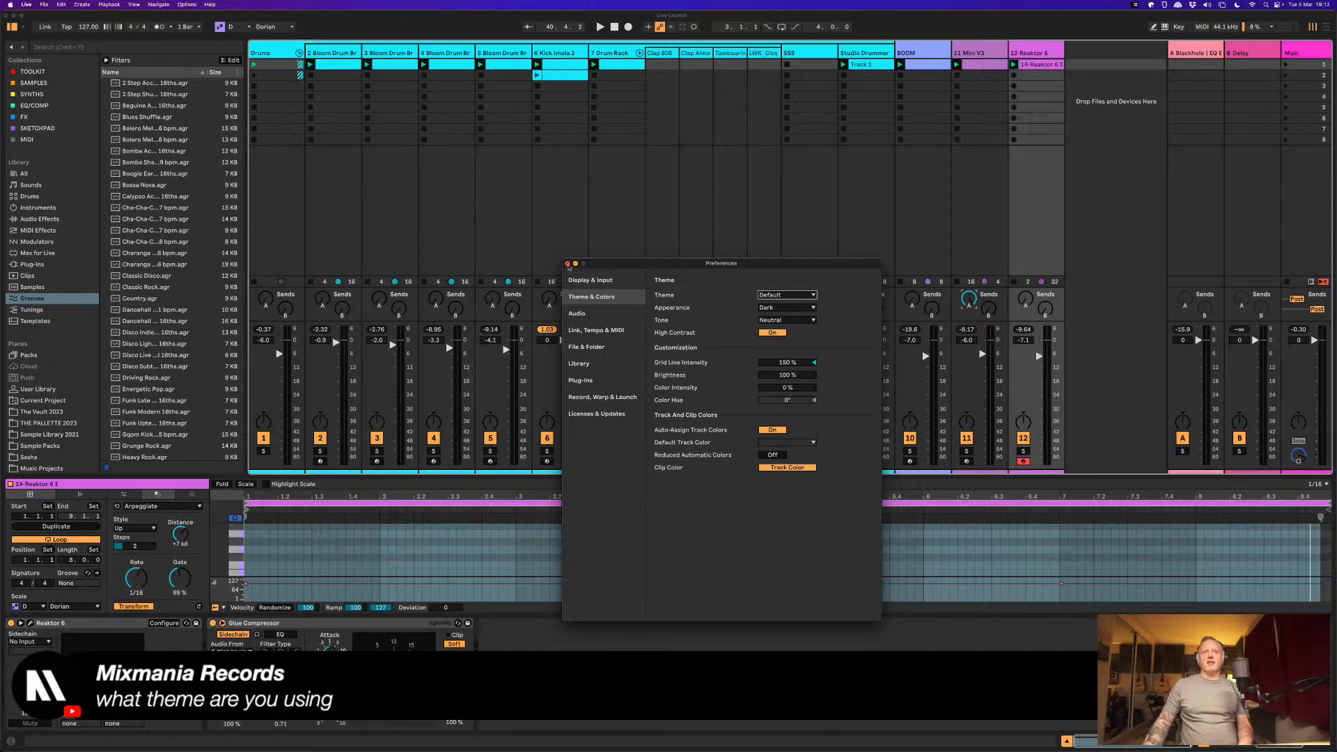
left_click(567, 263)
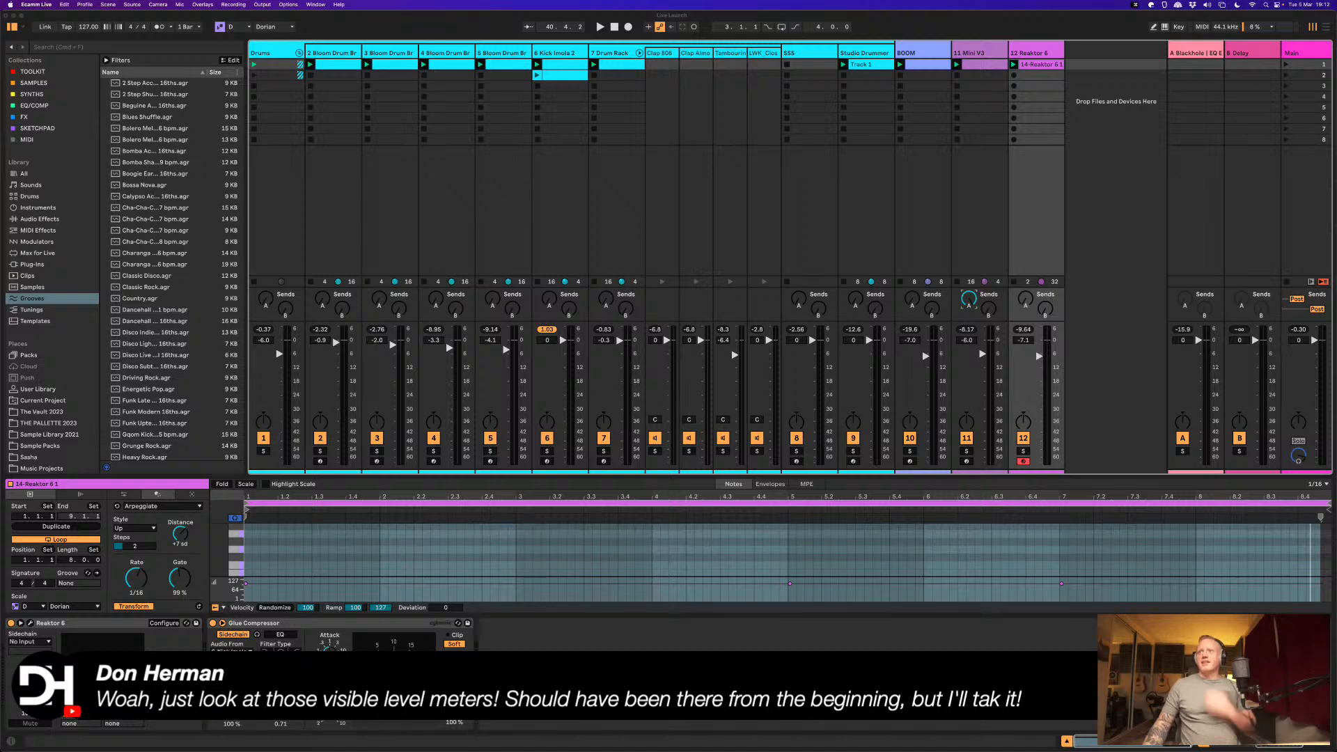
Step: Play the set briefly to examine the mixer's level meters
left_click(709, 243)
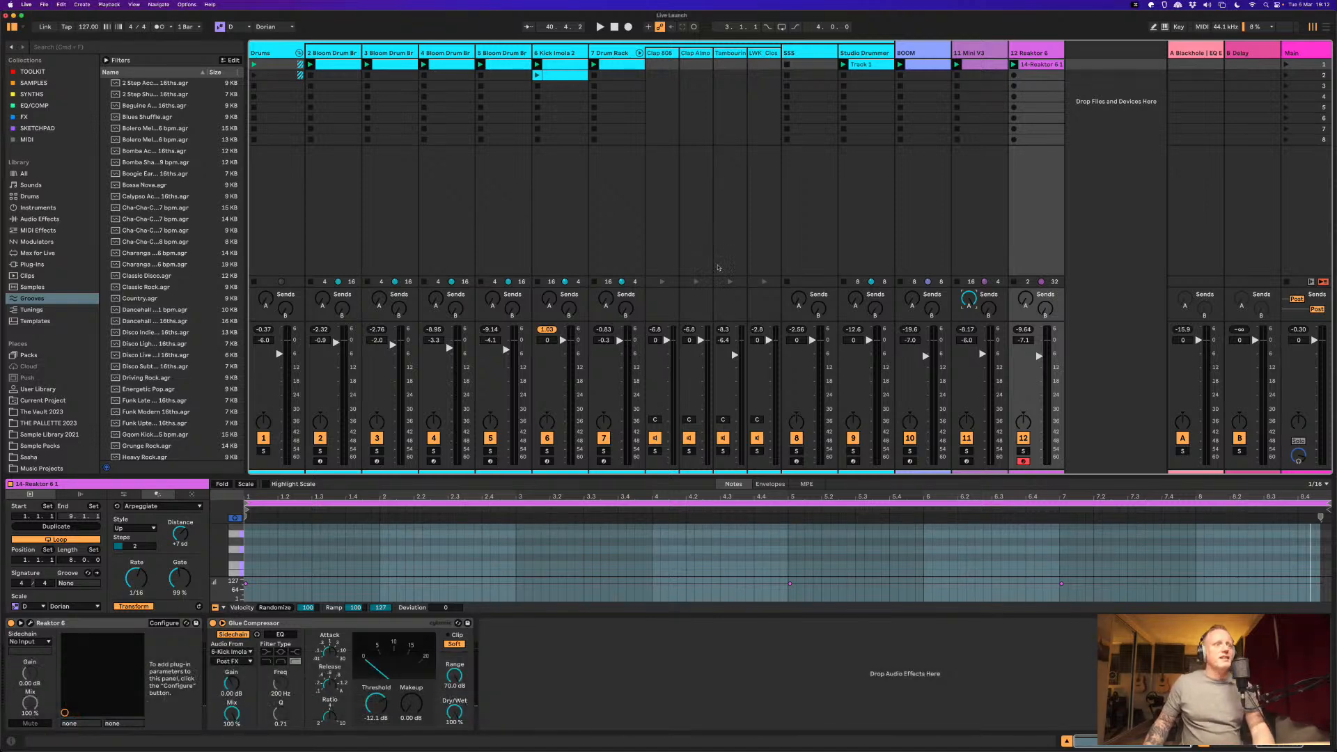
key("space")
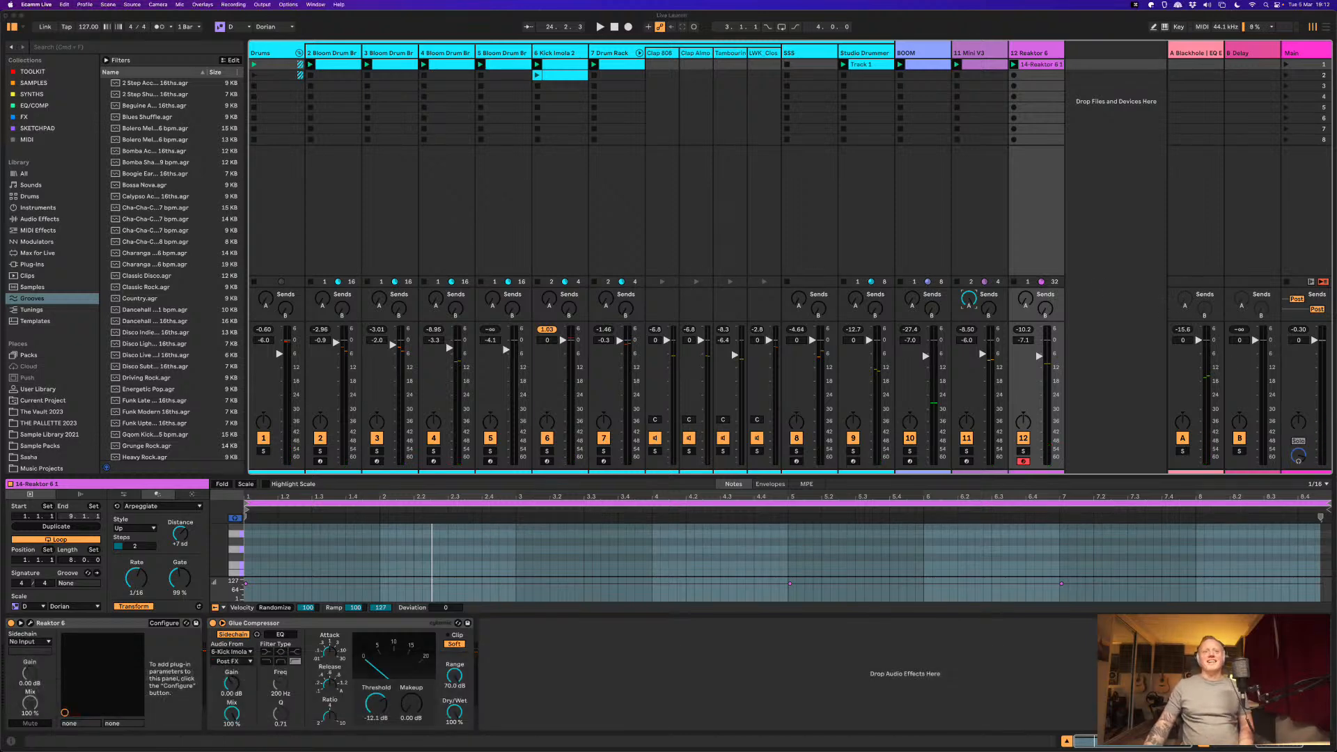
left_click(656, 220)
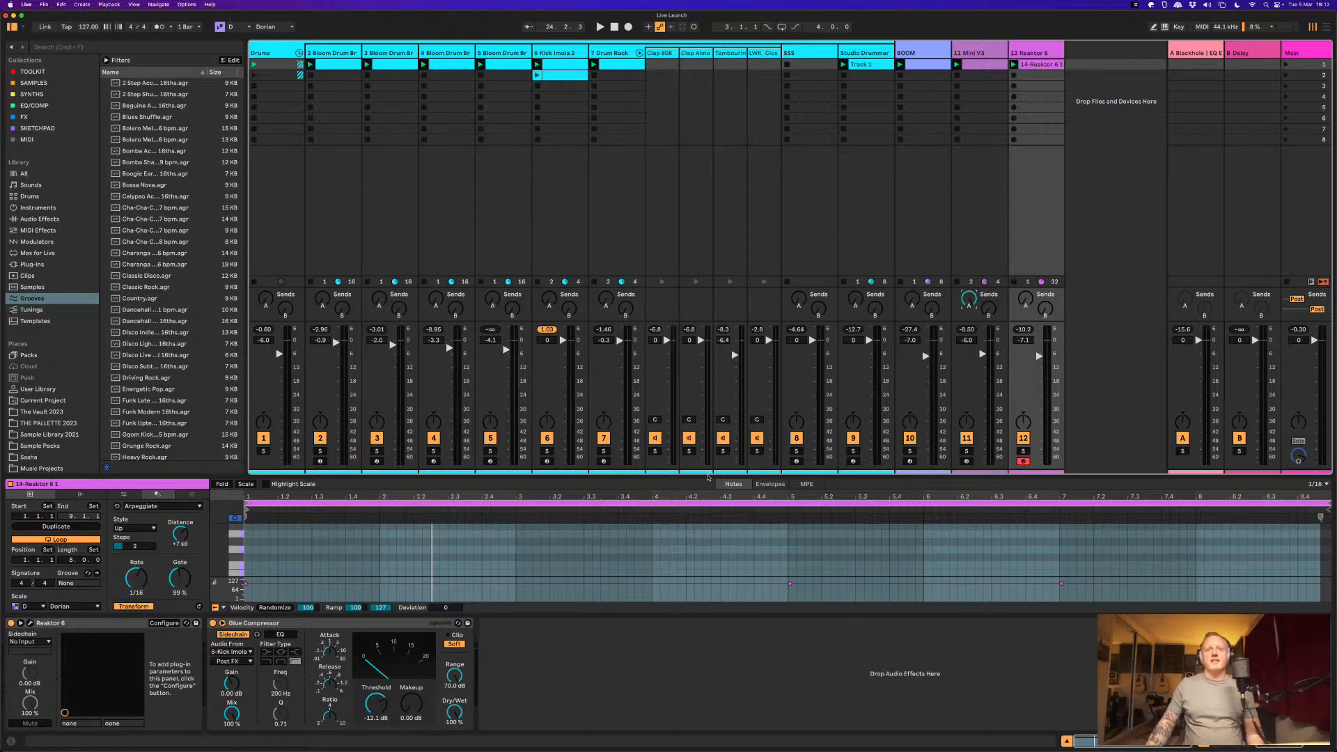
Step: Enlarge the Clip View of the 14-Reaktor 6 1 clip and switch from its Transform tools to the pitch and time utilities
left_click_drag(707, 475, 699, 395)
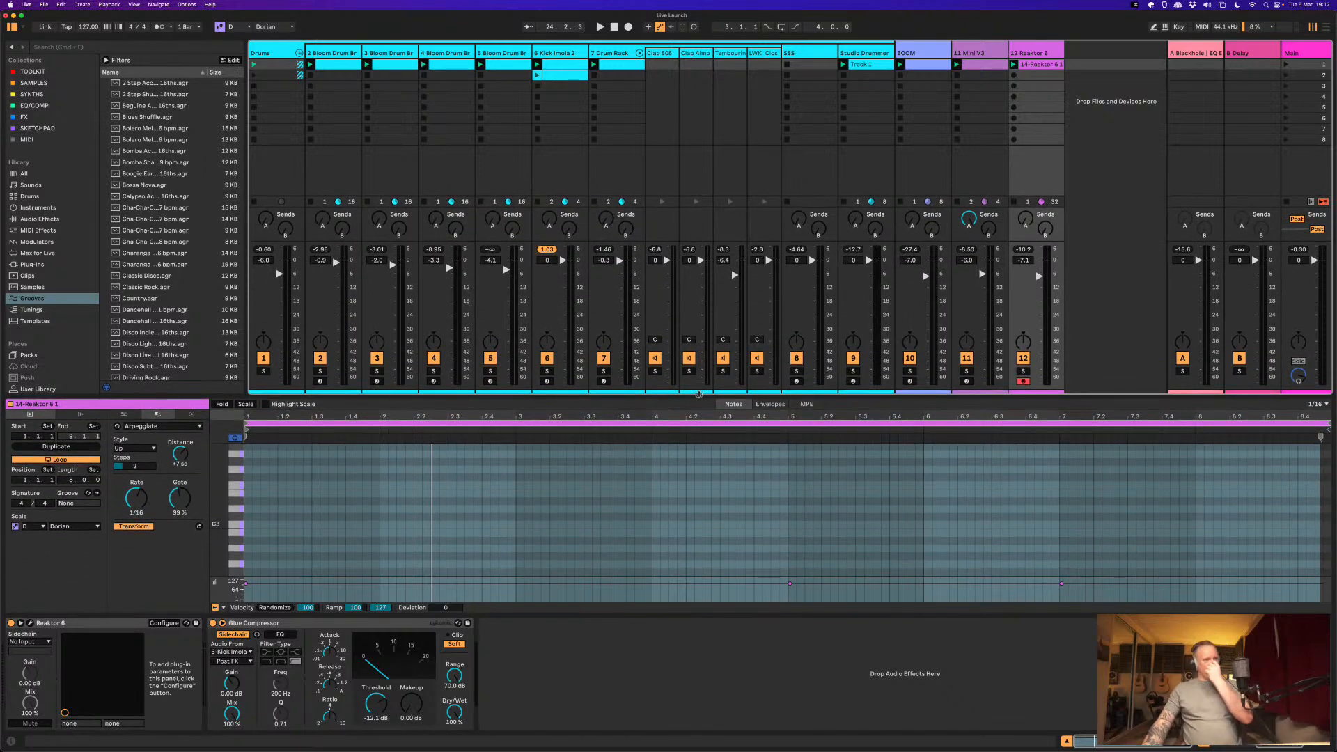
left_click(124, 414)
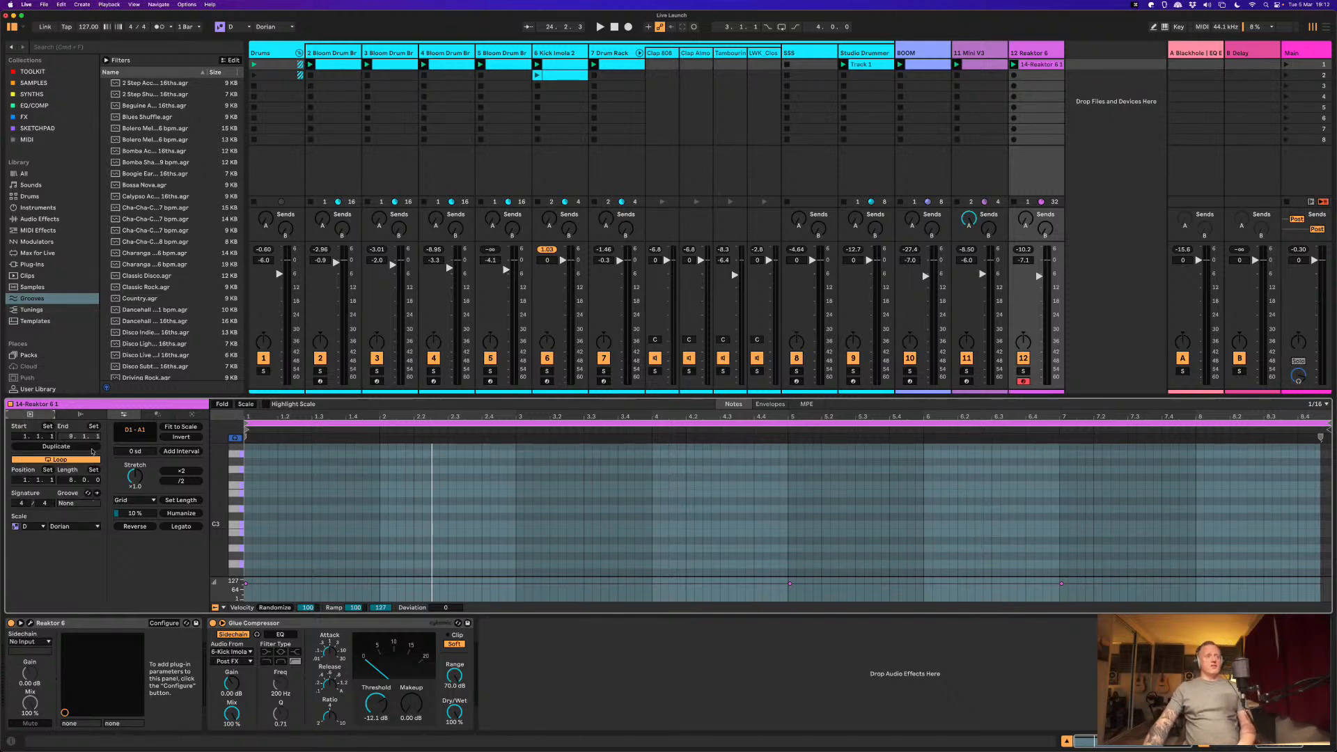
left_click(159, 415)
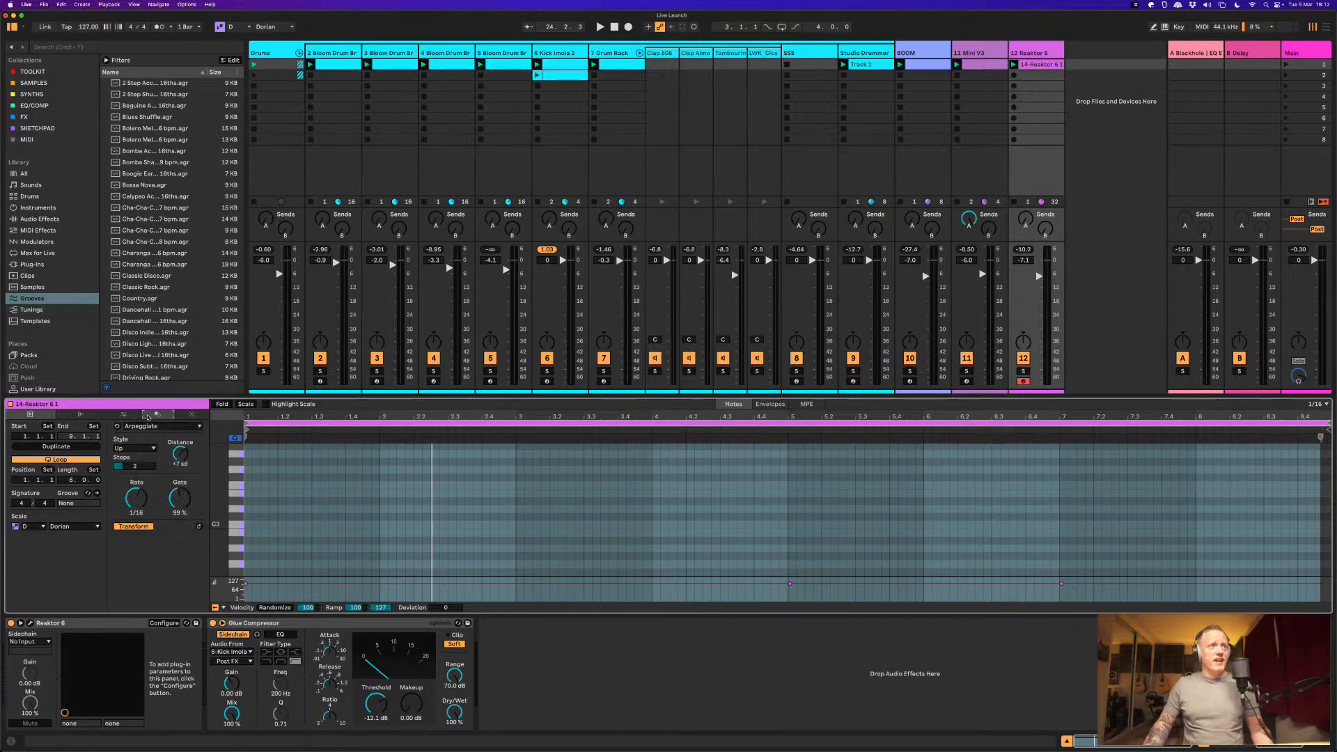
left_click(122, 415)
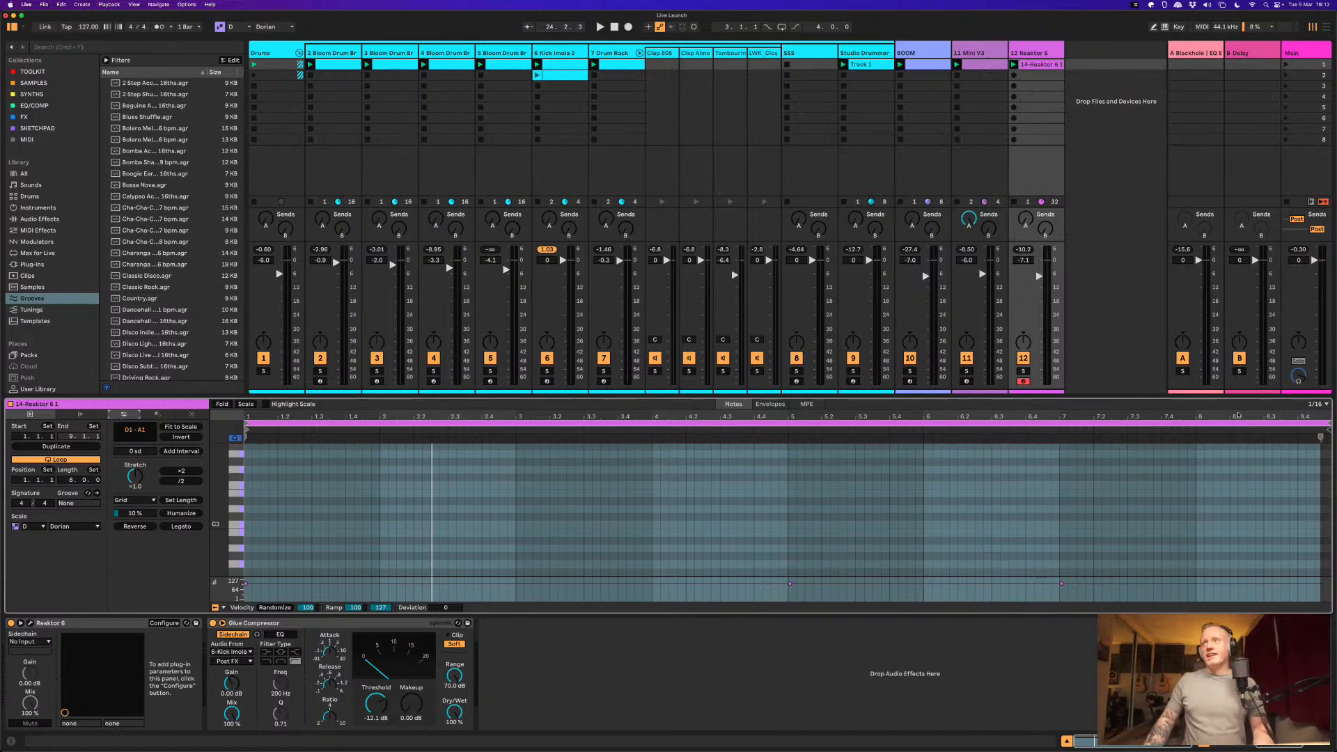
Step: Examine the note length options in the pitch and time utilities and the available MIDI transformations, keeping Grid and Arpeggiate
left_click(1238, 370)
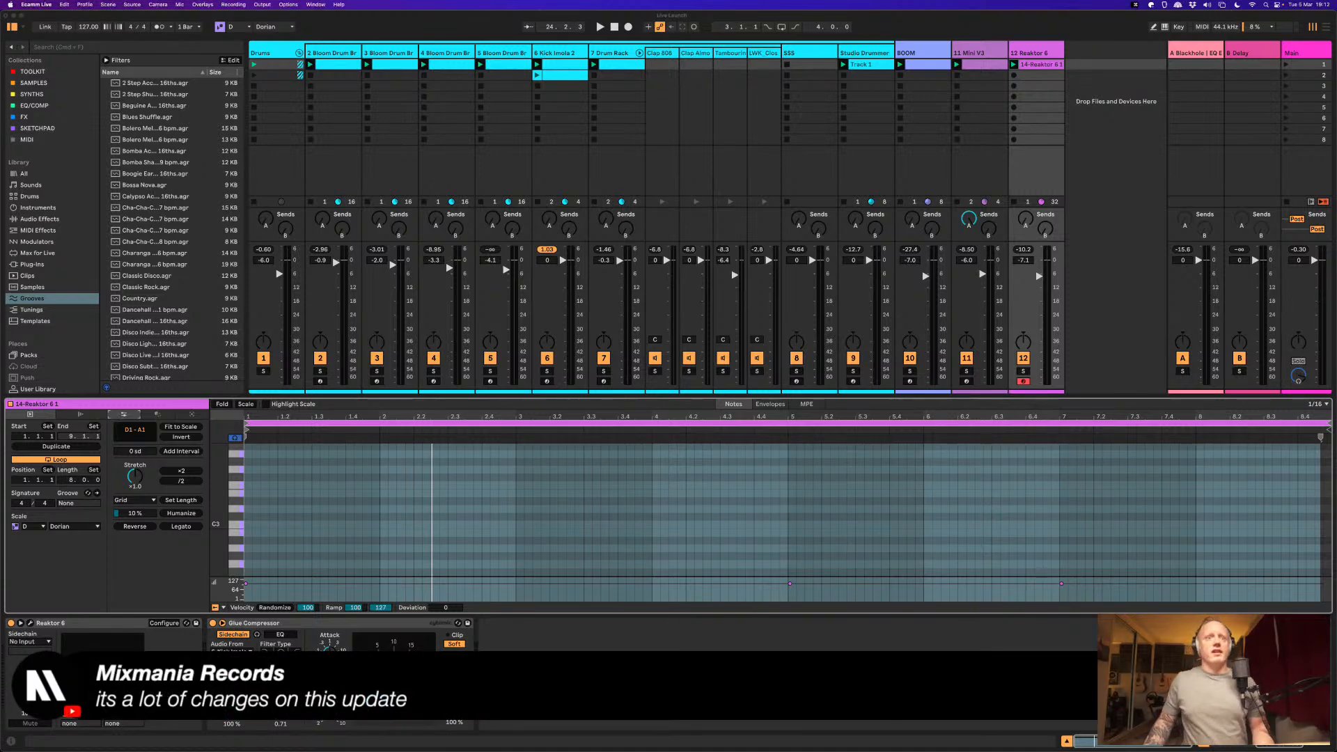
left_click(147, 586)
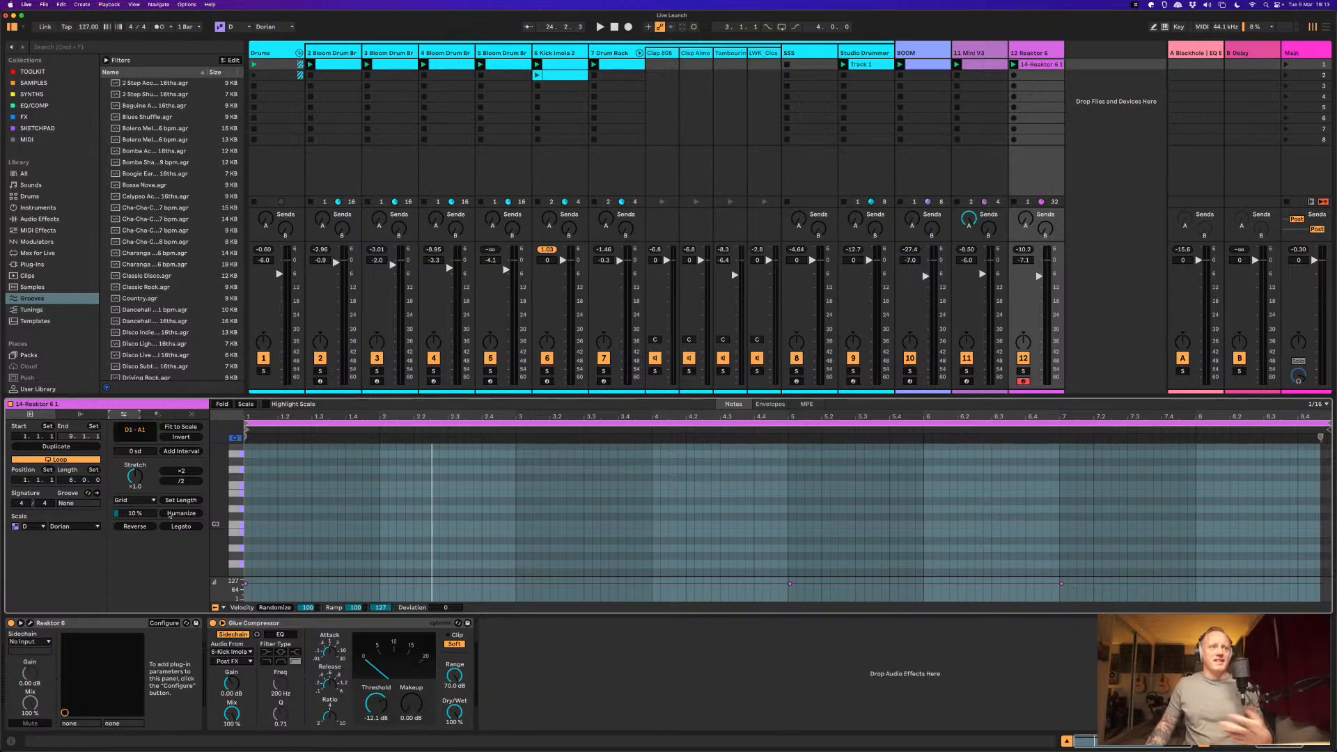
left_click(147, 501)
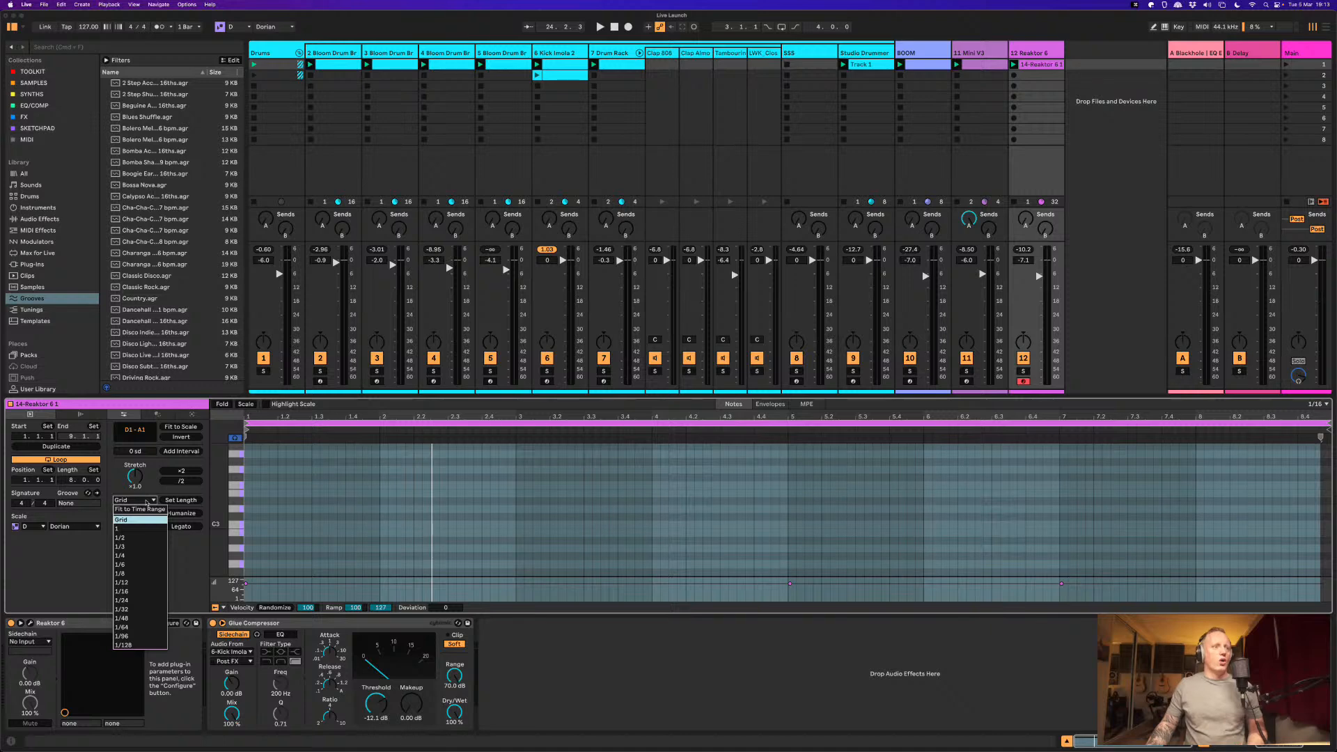
left_click(147, 502)
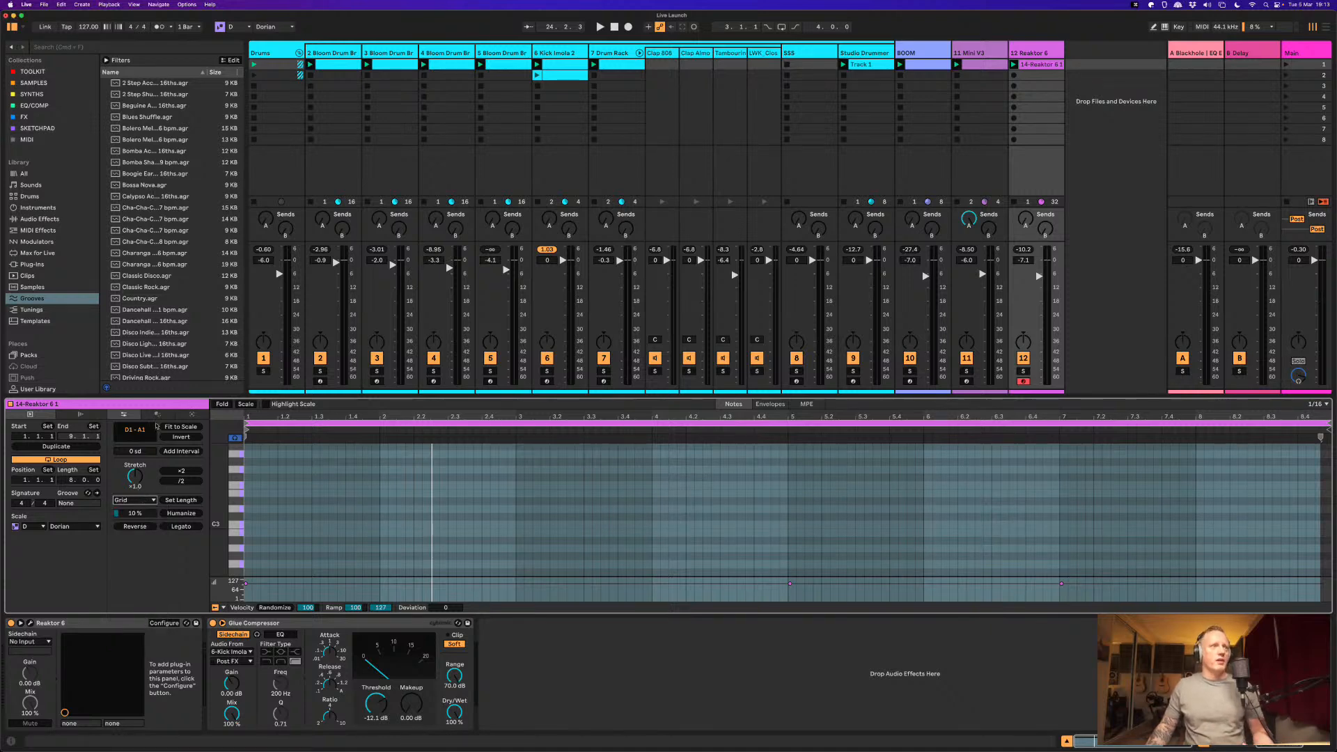
left_click(157, 414)
left_click(169, 426)
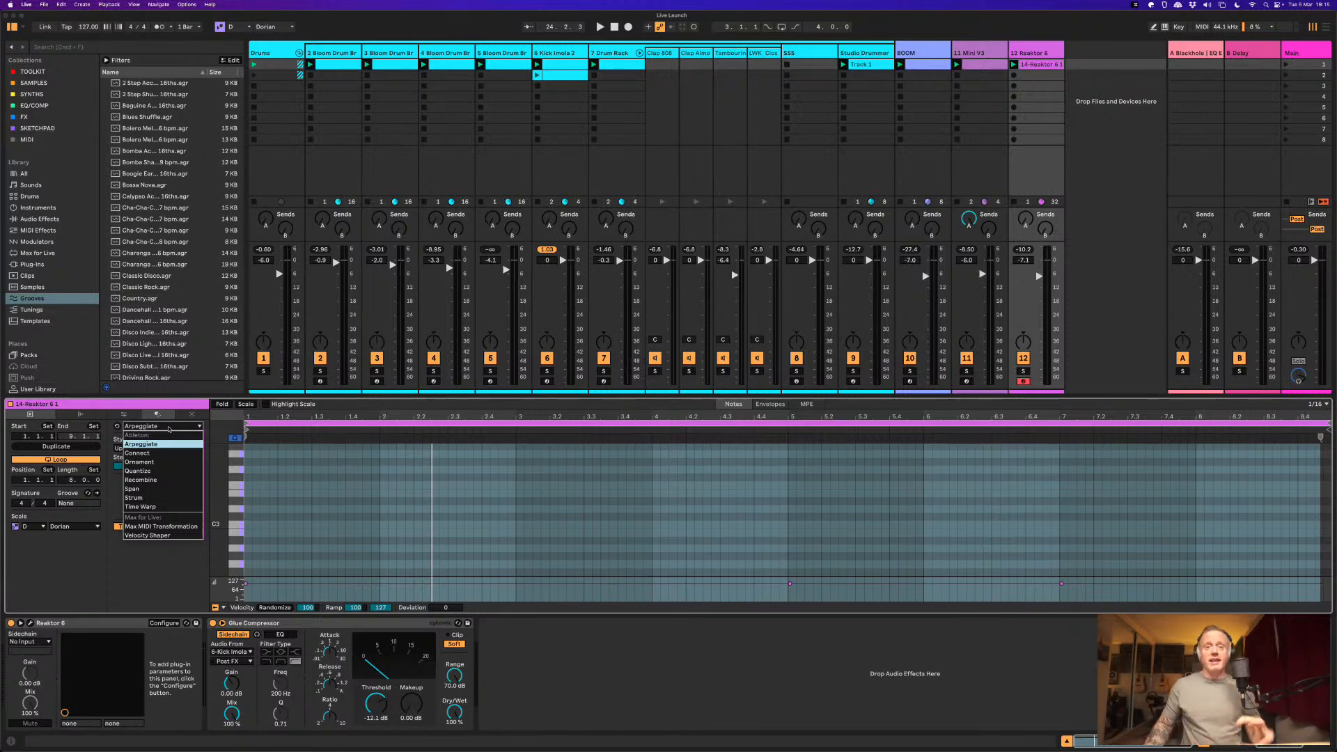
left_click(169, 429)
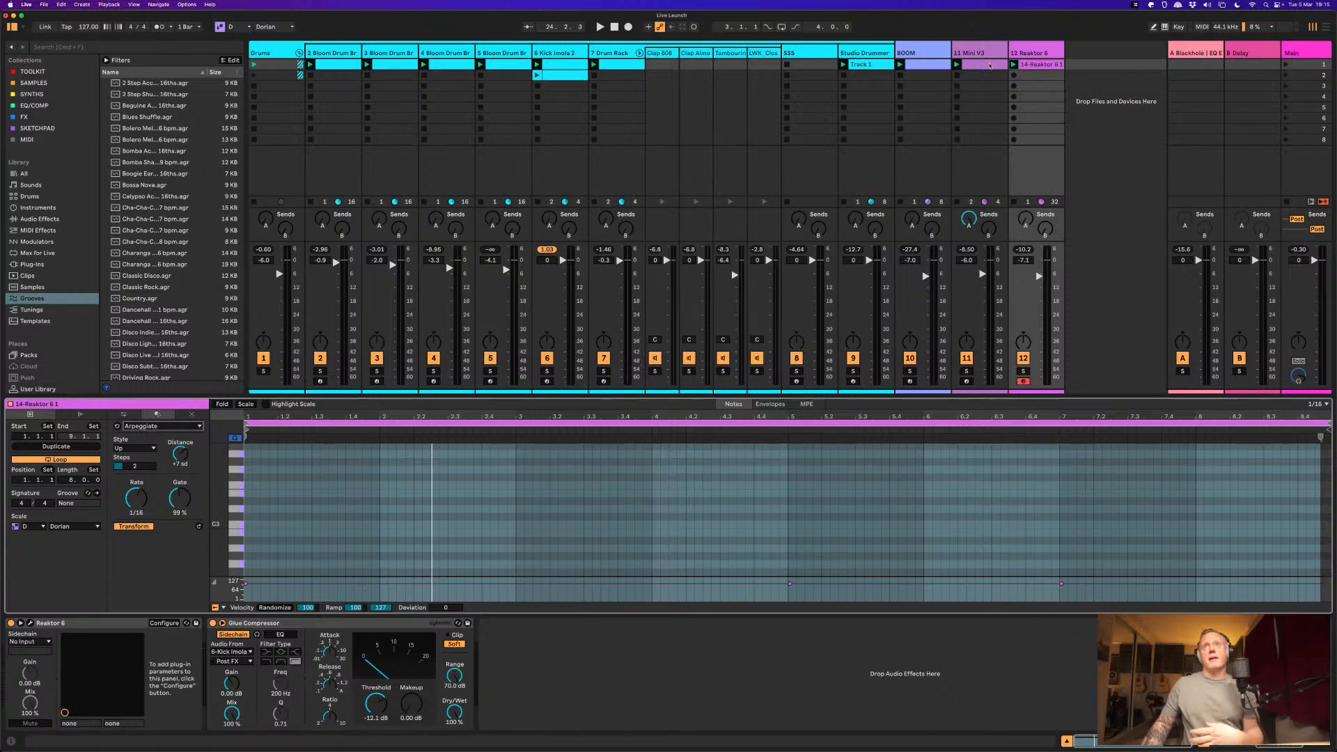
Step: Open the first 11 Mini V3 clip in an enlarged Clip View and choose the Shape generator
left_click(990, 66)
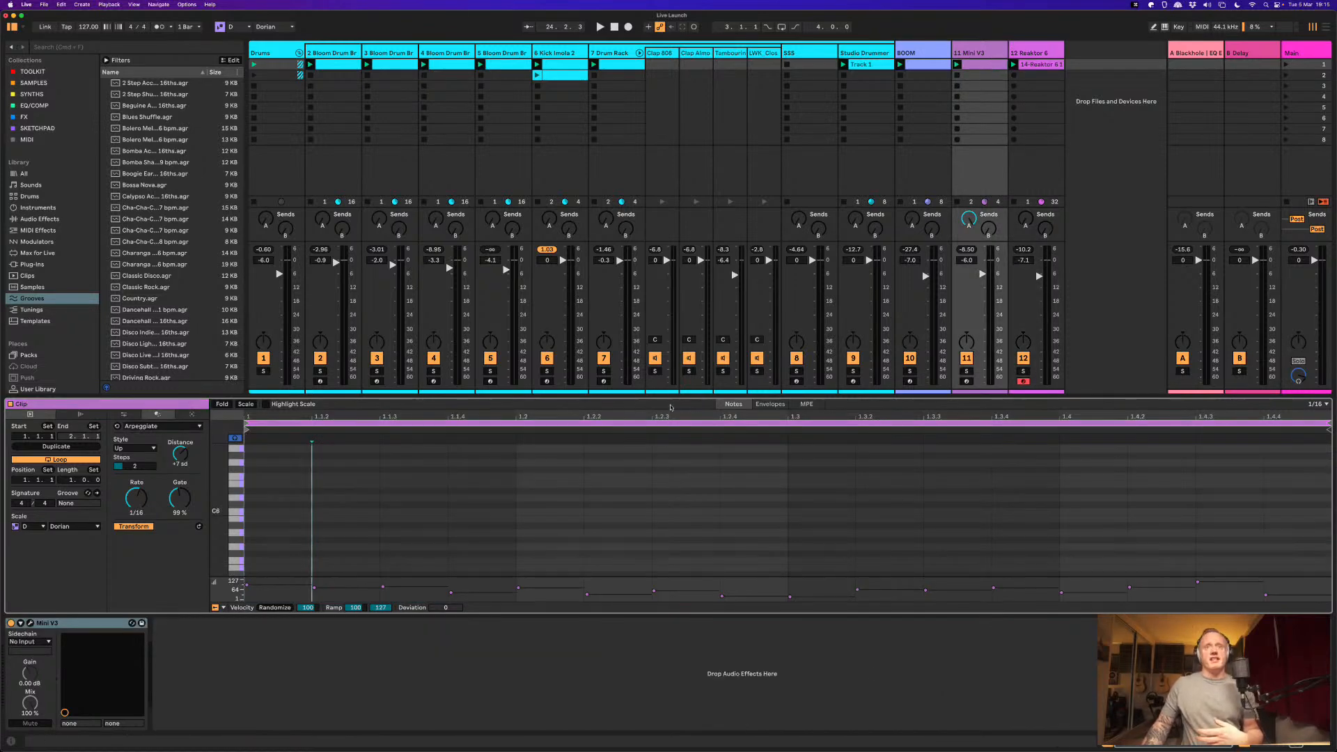
left_click_drag(679, 397, 679, 239)
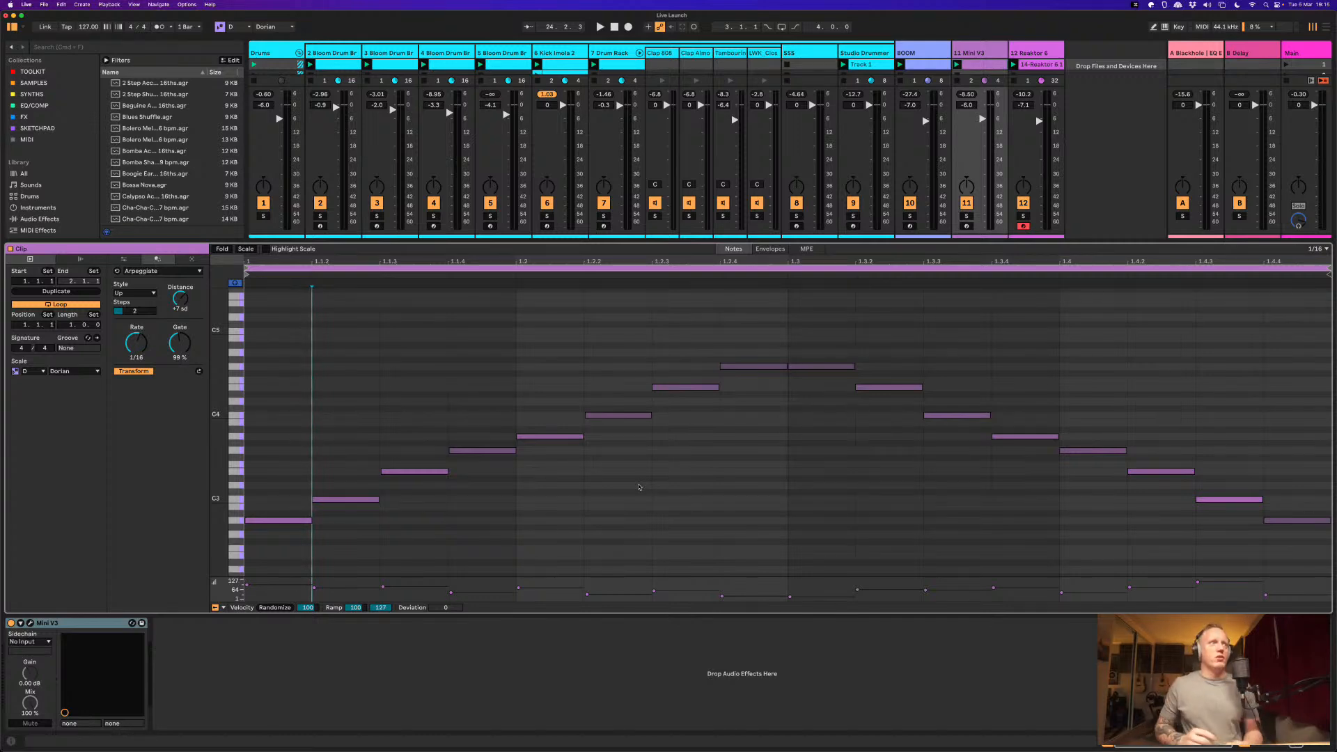
left_click(192, 260)
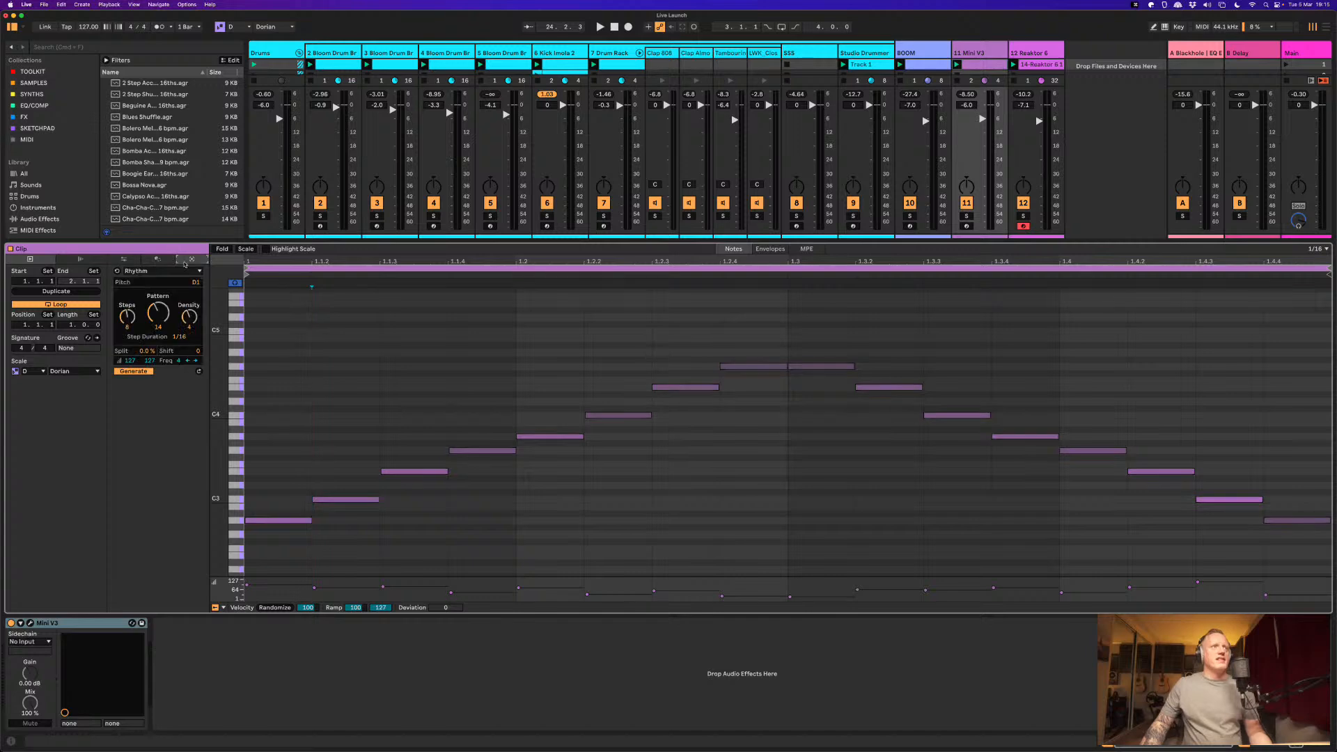
left_click(180, 273)
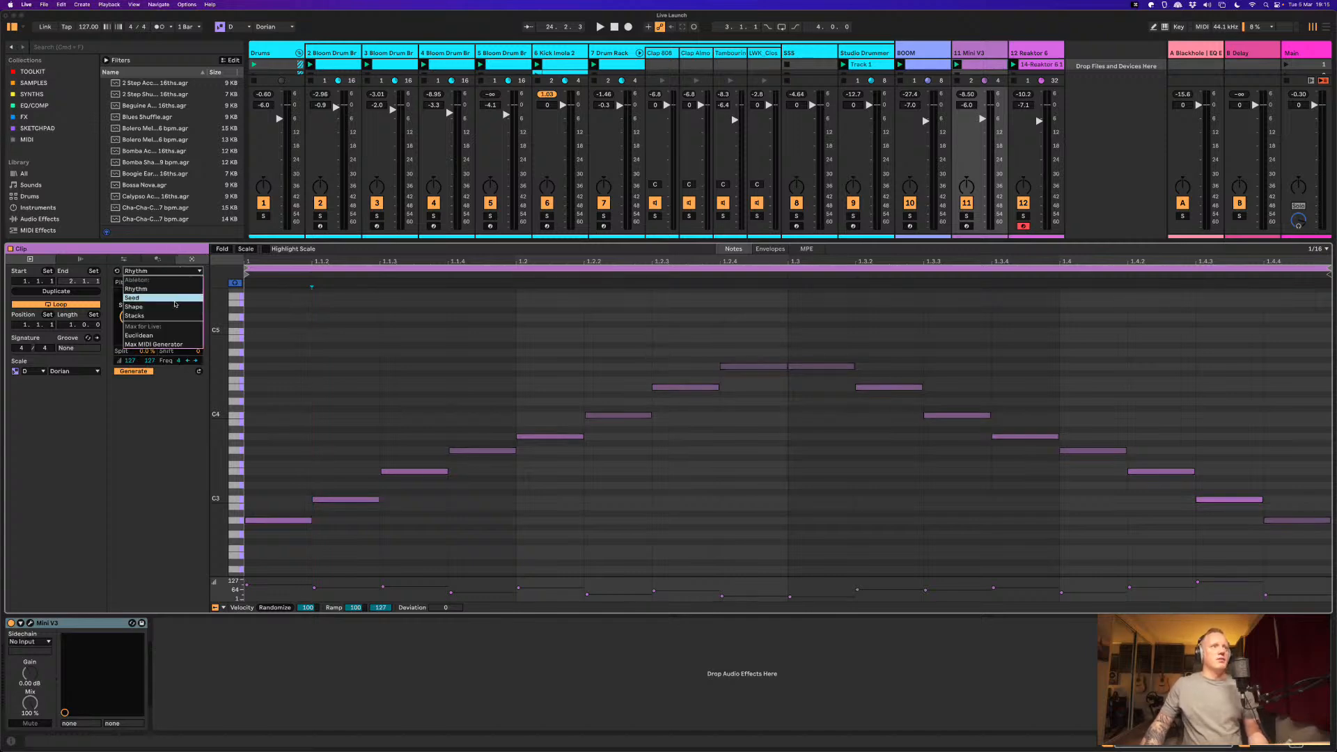
left_click(174, 307)
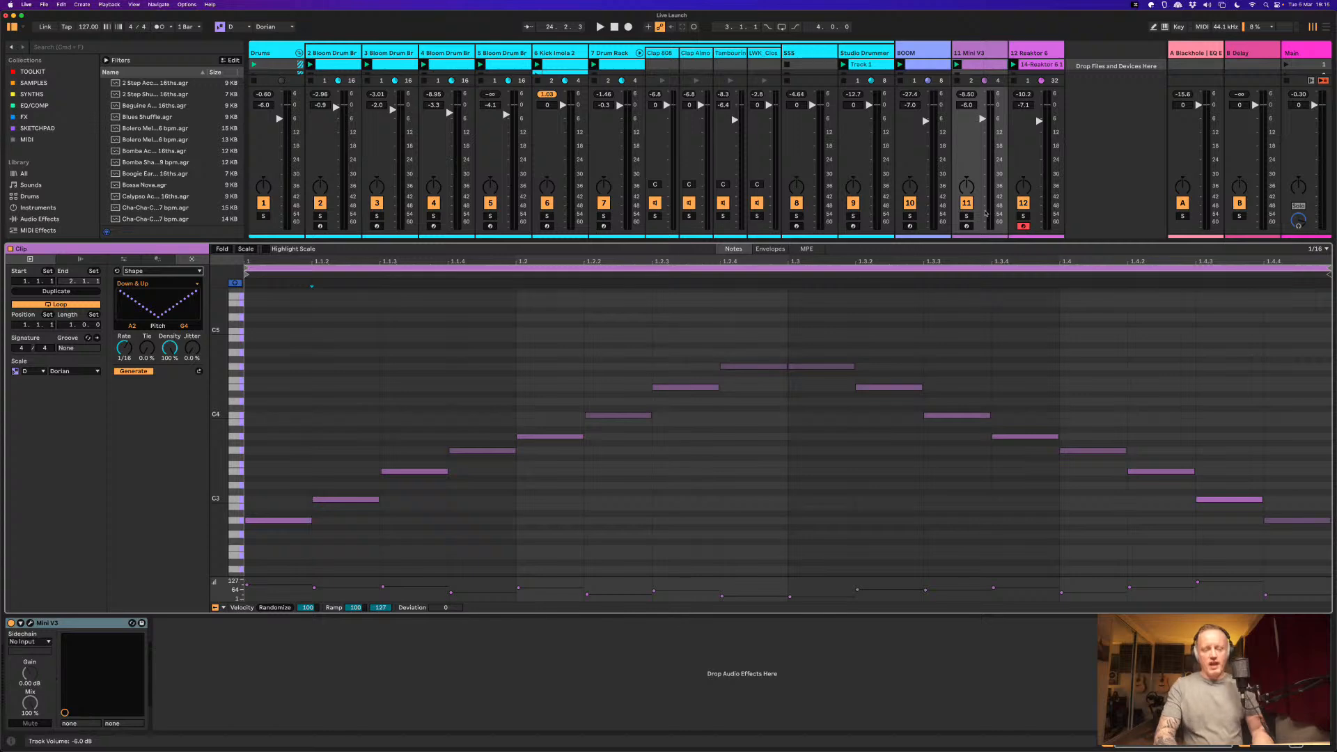
Step: Hide the mixer and create an empty MIDI clip in the second slot of the 11 Mini V3 track
key("alt+super+m")
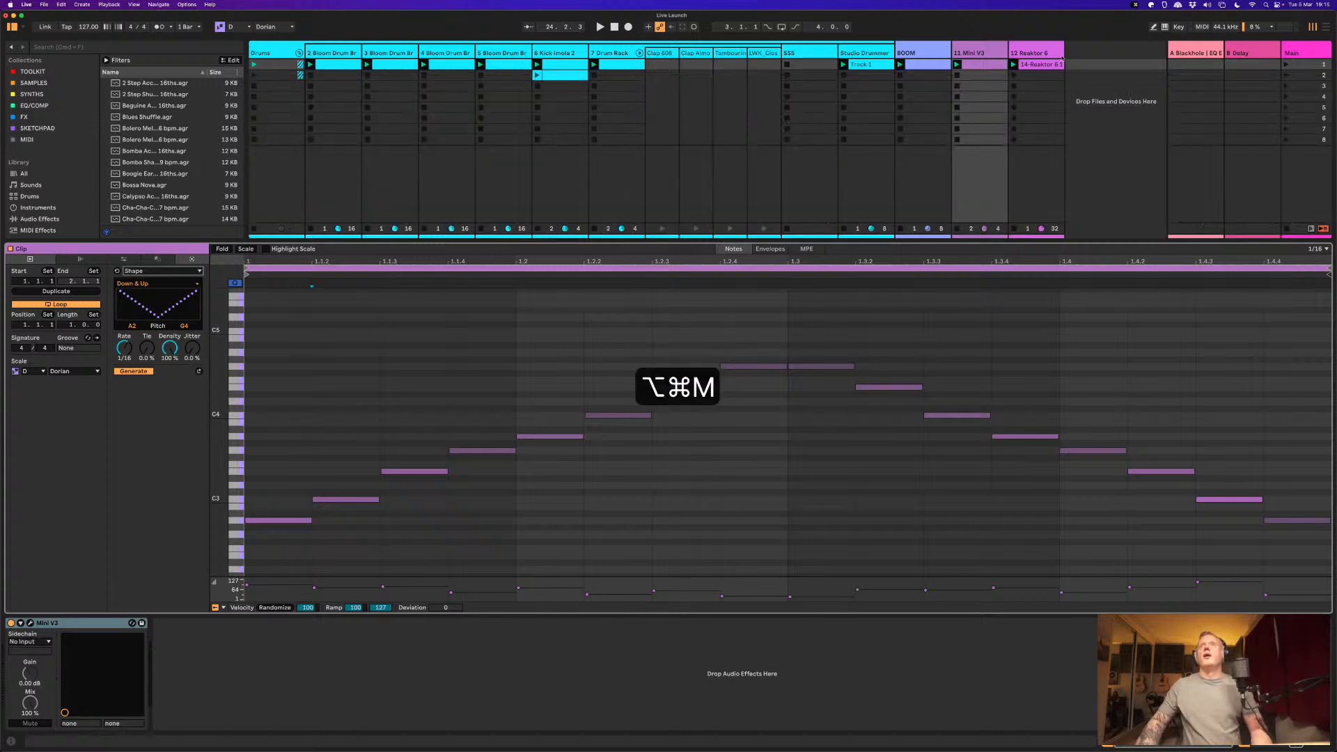
double_click(1000, 77)
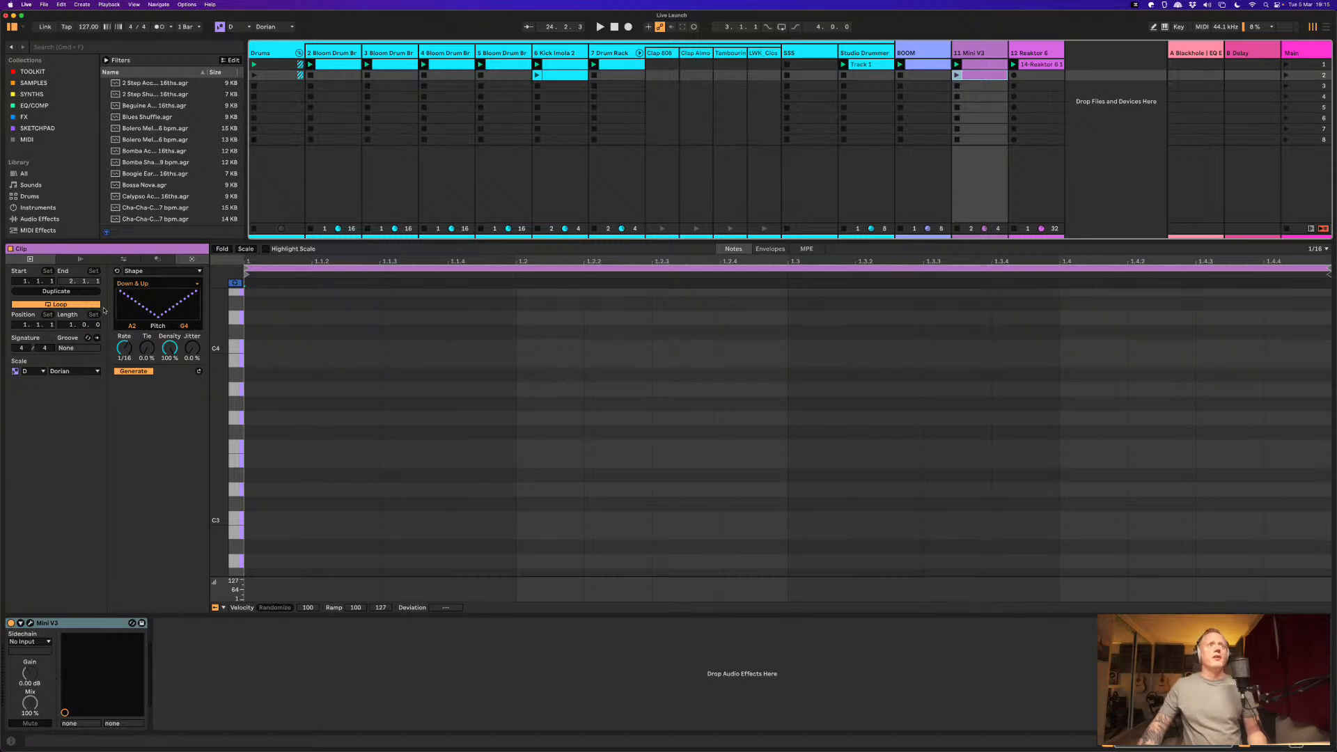
left_click(72, 292)
left_click(72, 292)
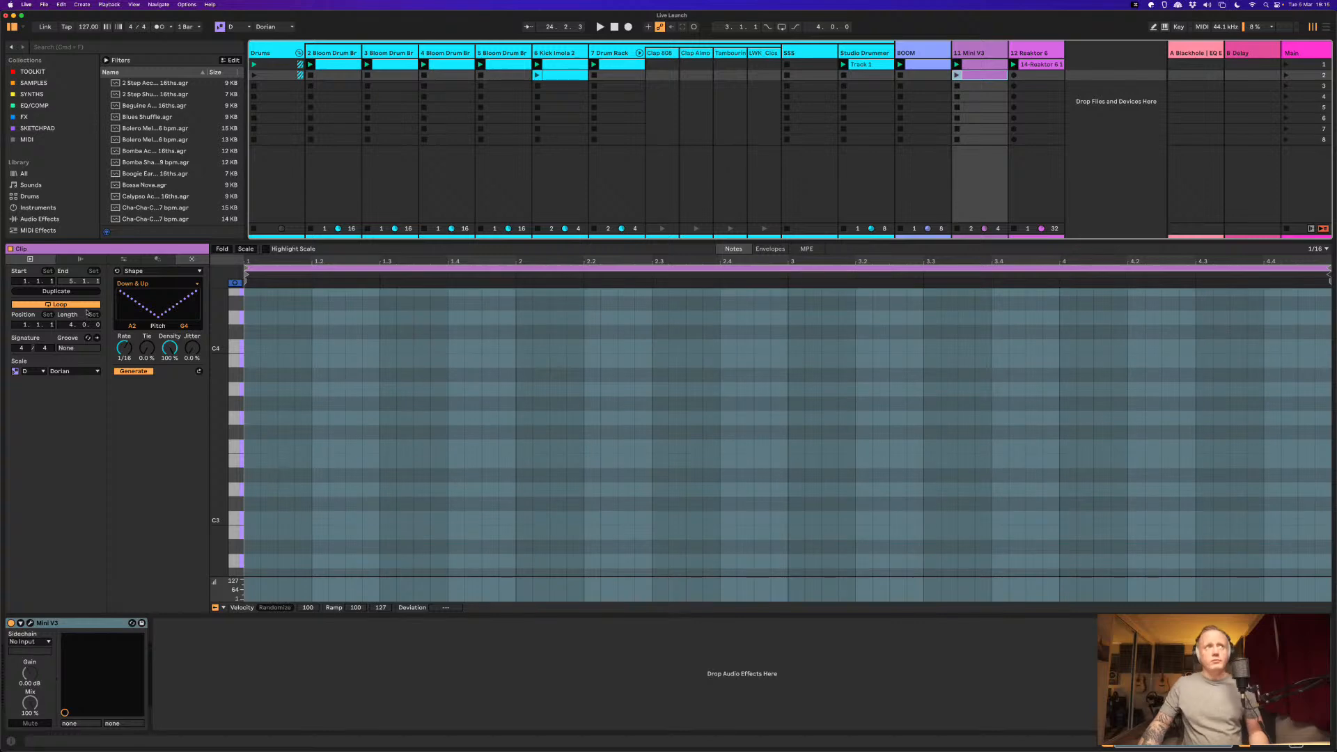
left_click(981, 63)
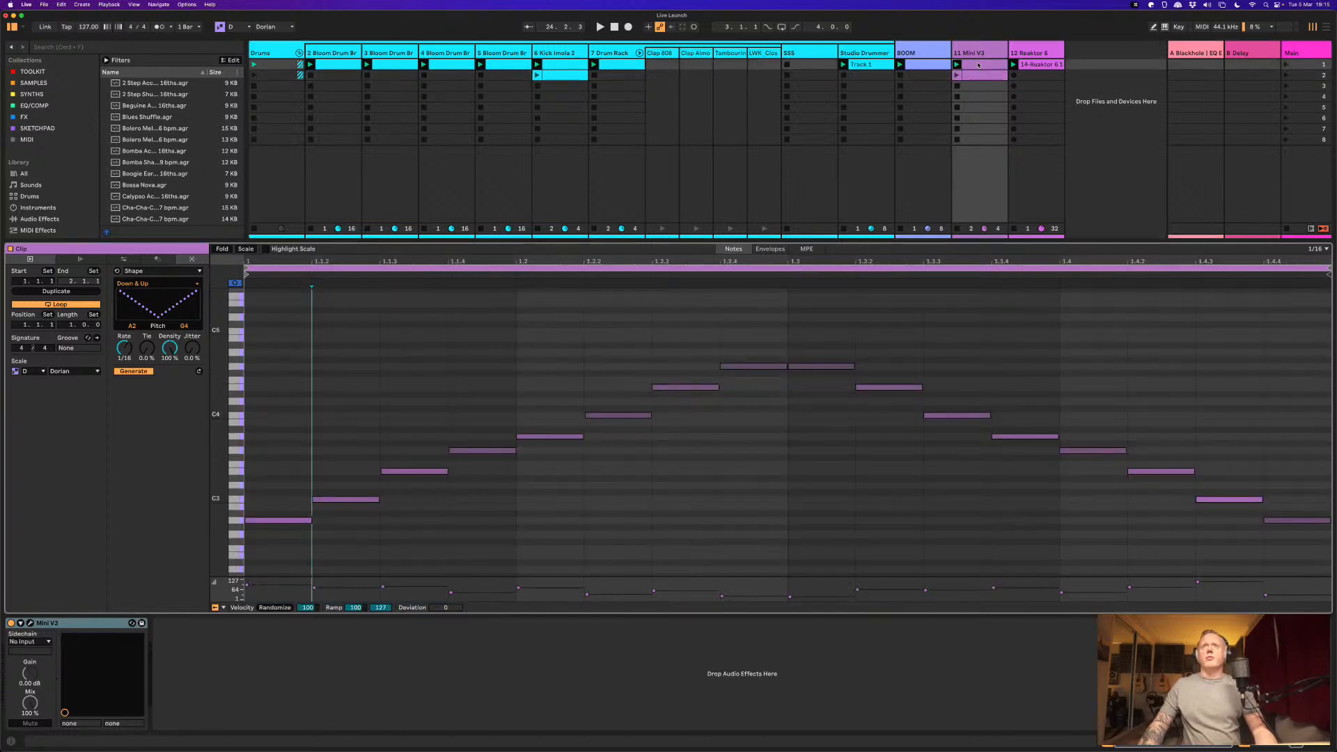
left_click(981, 76)
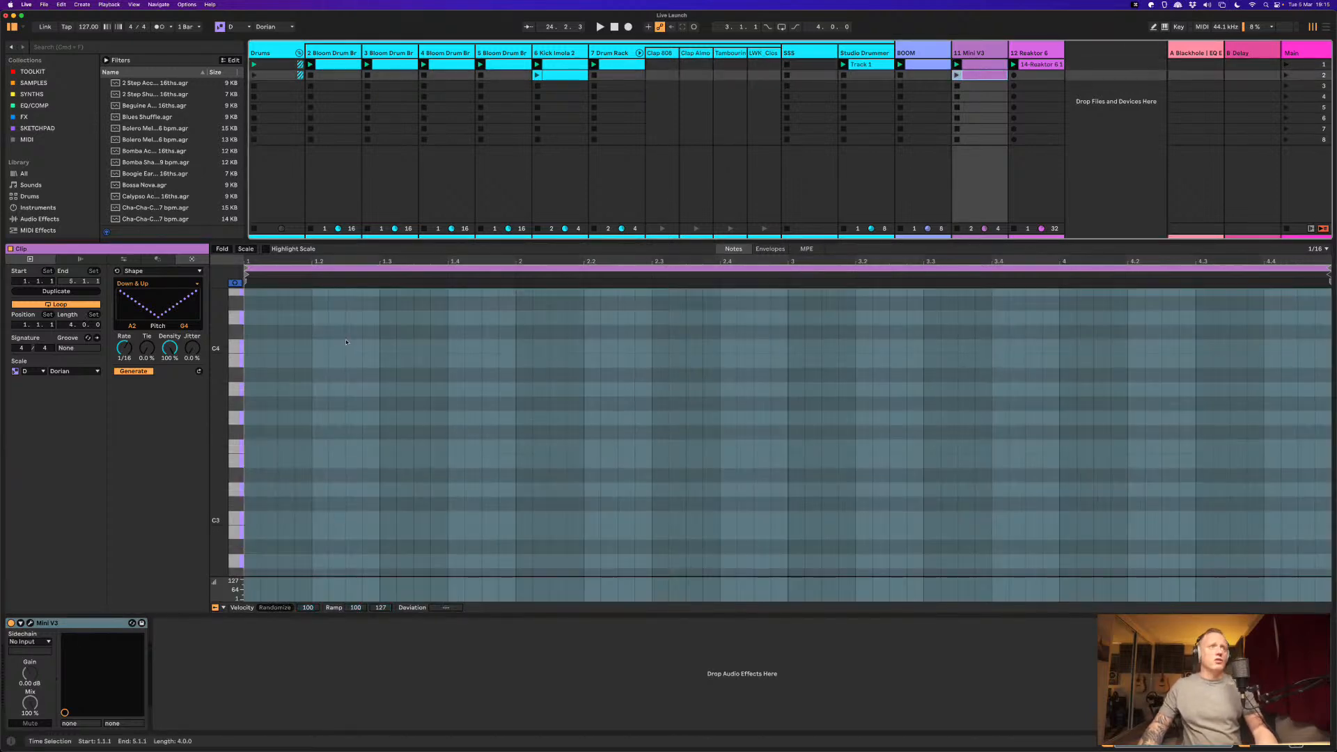
key("super+z")
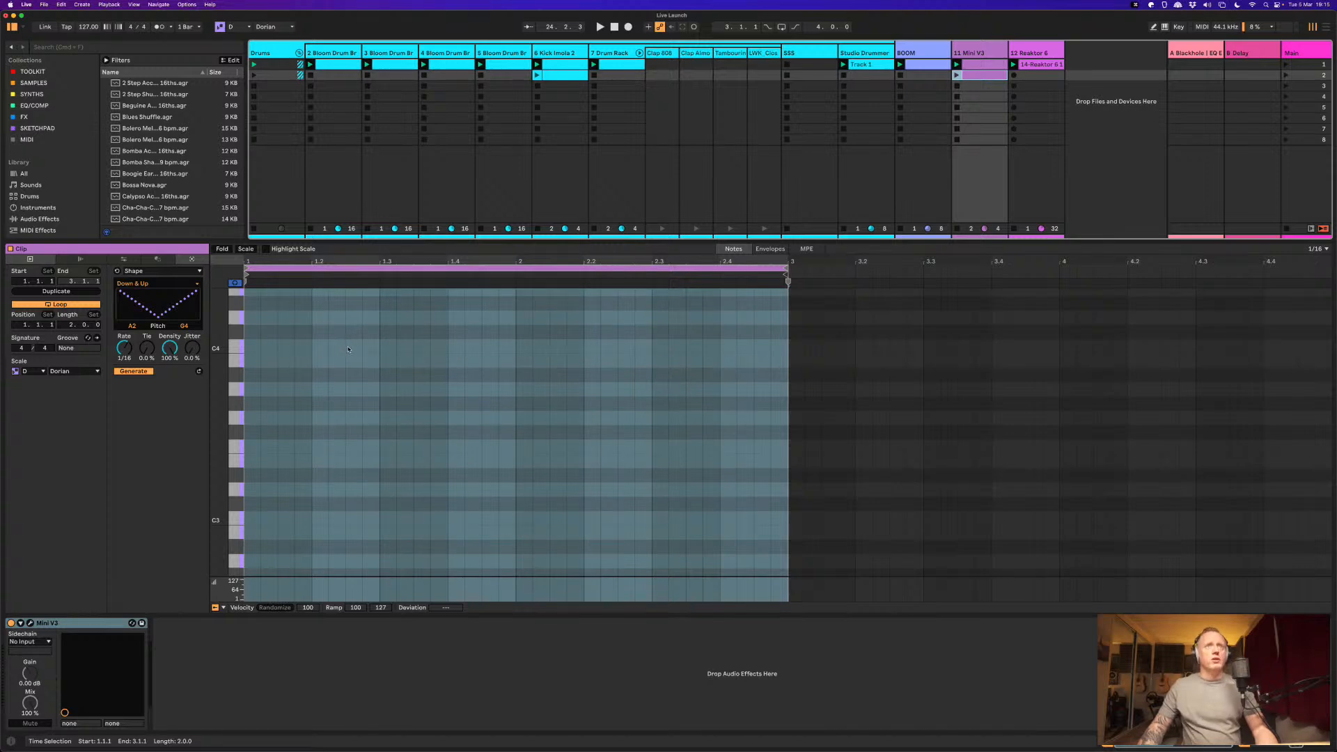
key("super+z")
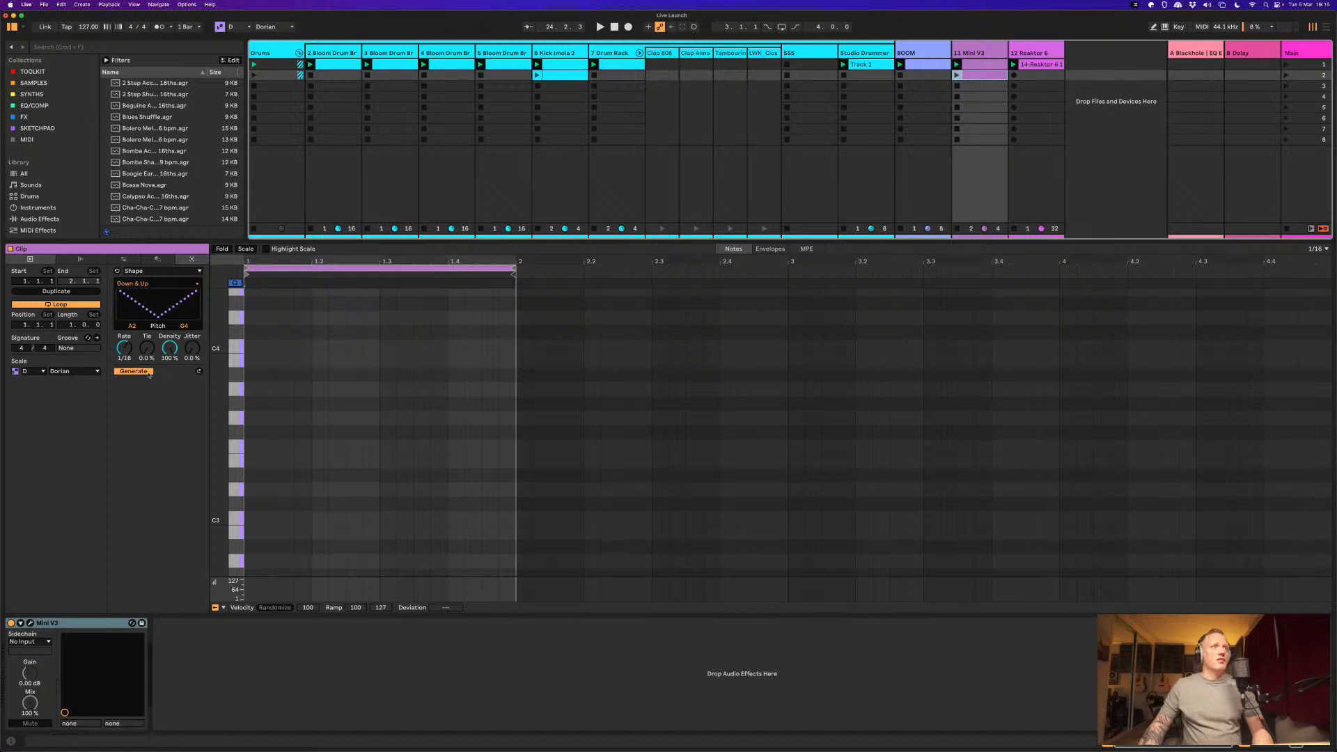
Step: Enable automatic application of the Shape generator to fill the empty clip with Down & Up notes
left_click(199, 372)
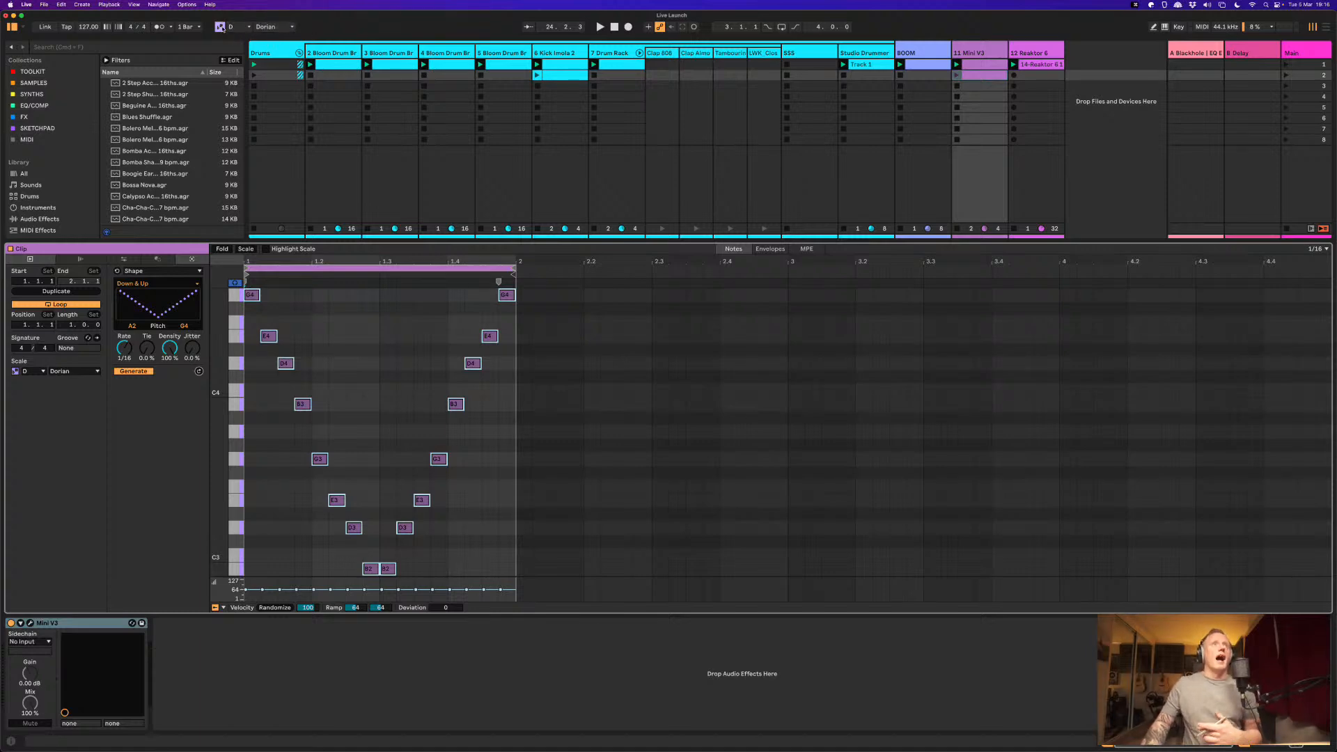
Step: Compare the generated notes with scale mode switched off and on again, and toggle Highlight Scale on and off
left_click(220, 27)
left_click(220, 27)
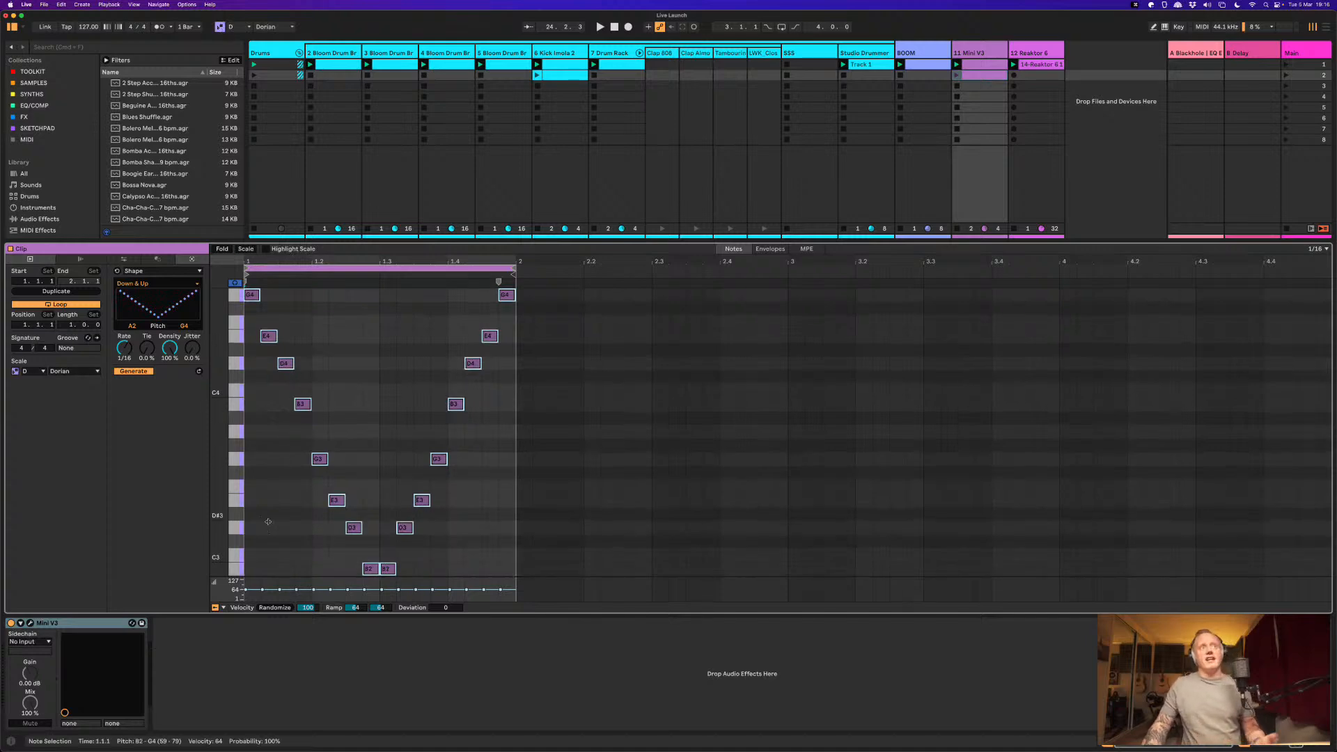
left_click(266, 250)
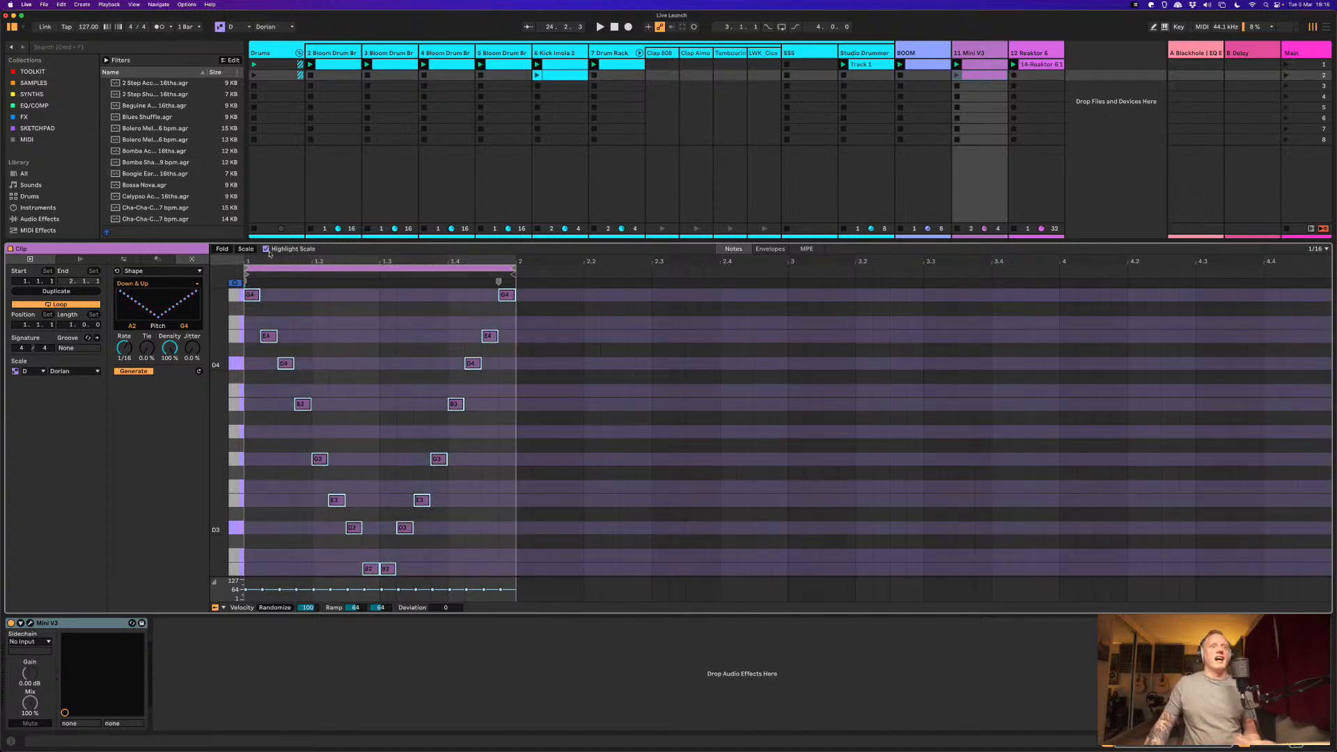
left_click(266, 250)
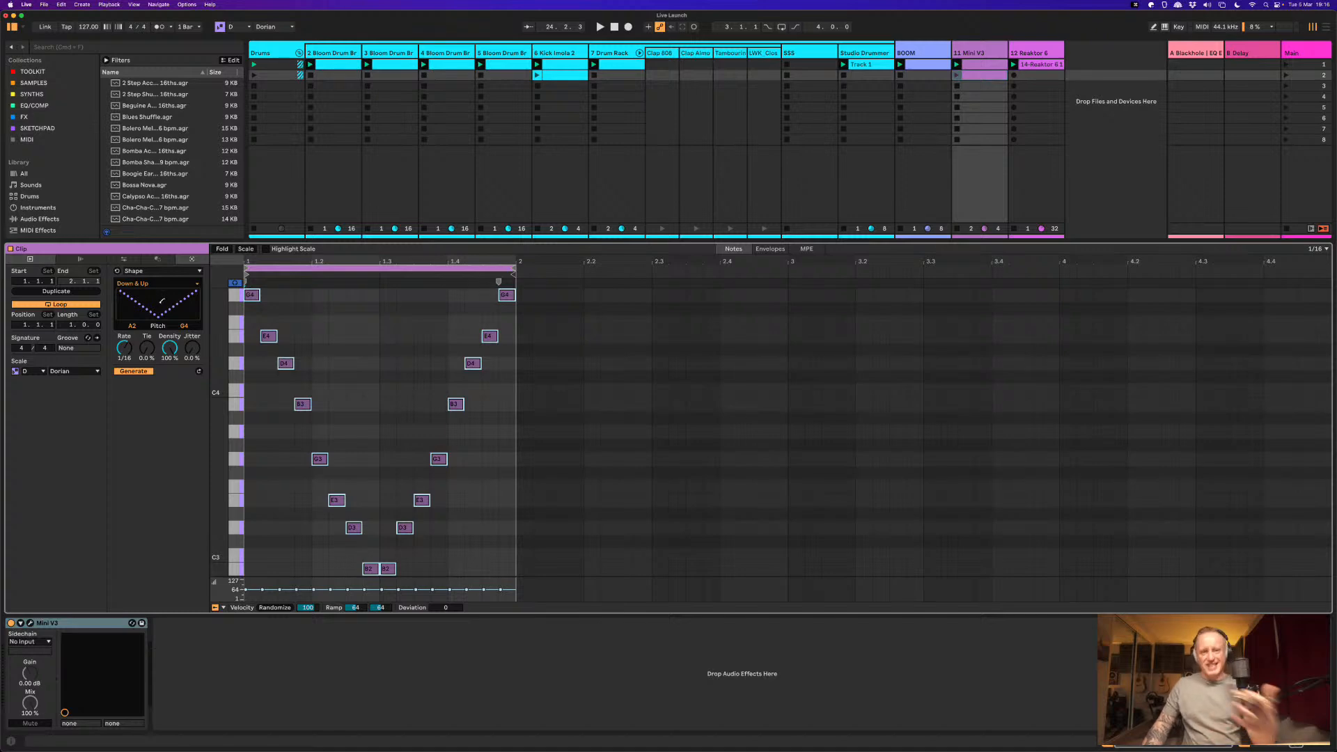
left_click(15, 371)
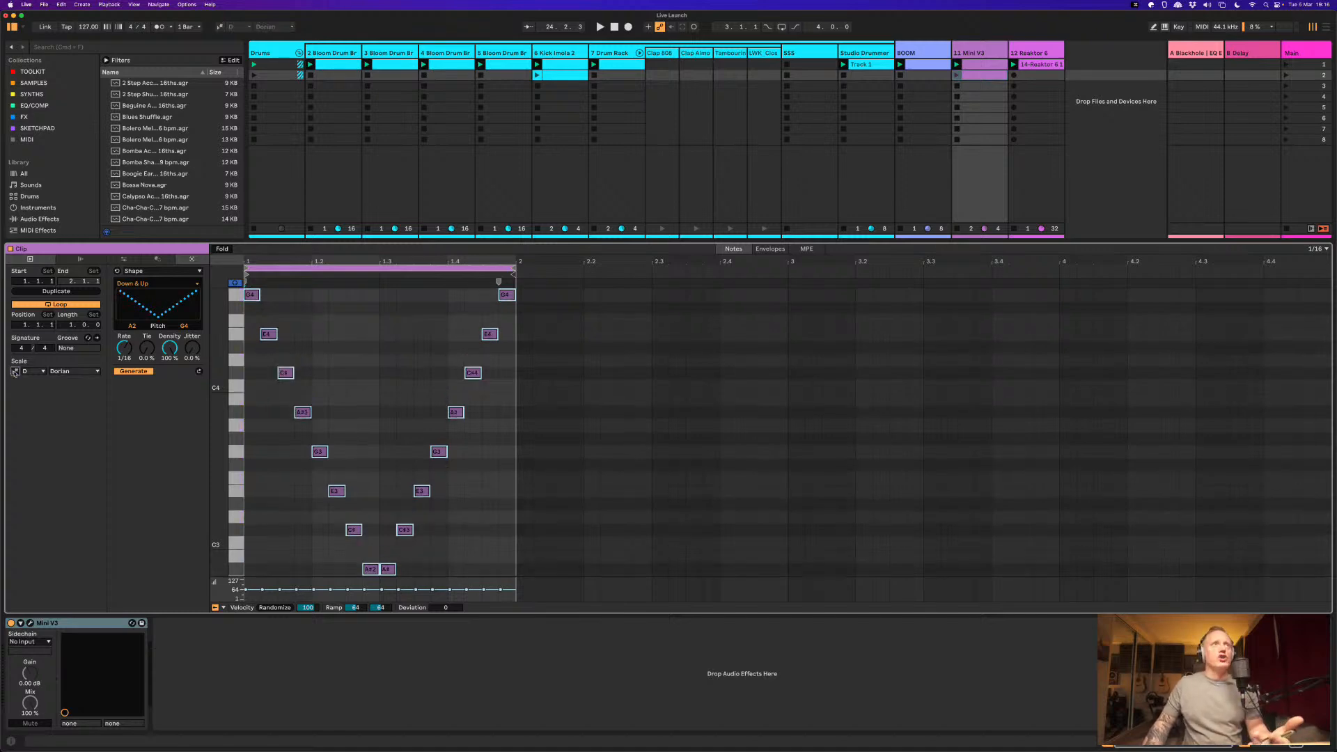
left_click(15, 371)
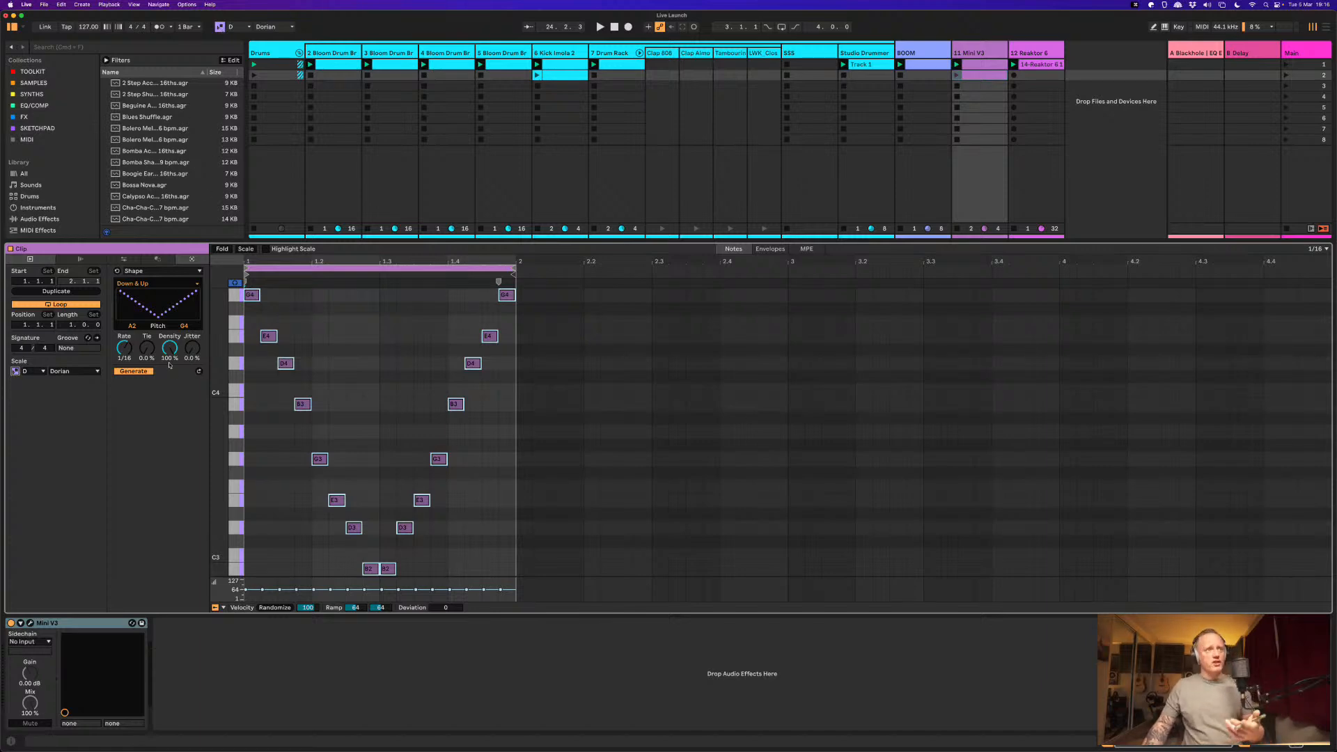
Step: Try the Arc Up, Arc Down and Bounce Up shapes on the generated notes and settle on Bounce Down
left_click(170, 287)
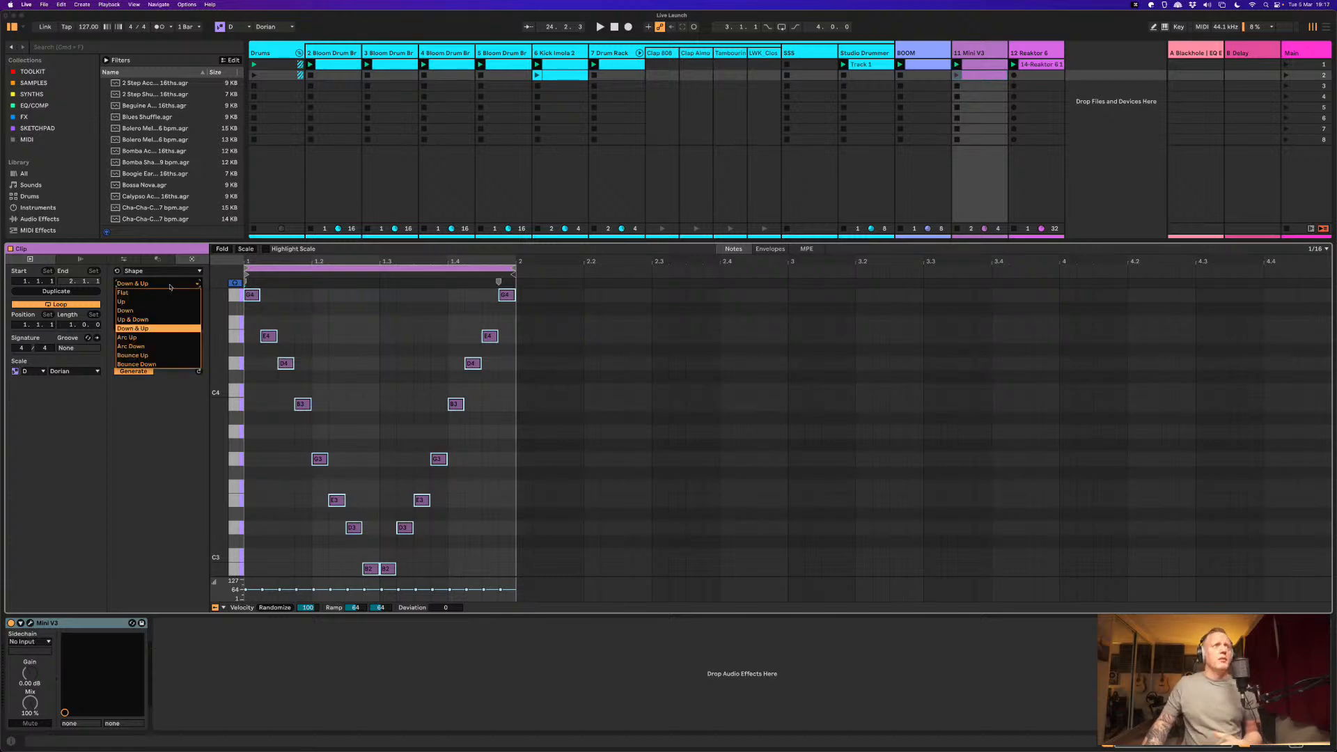
left_click(165, 337)
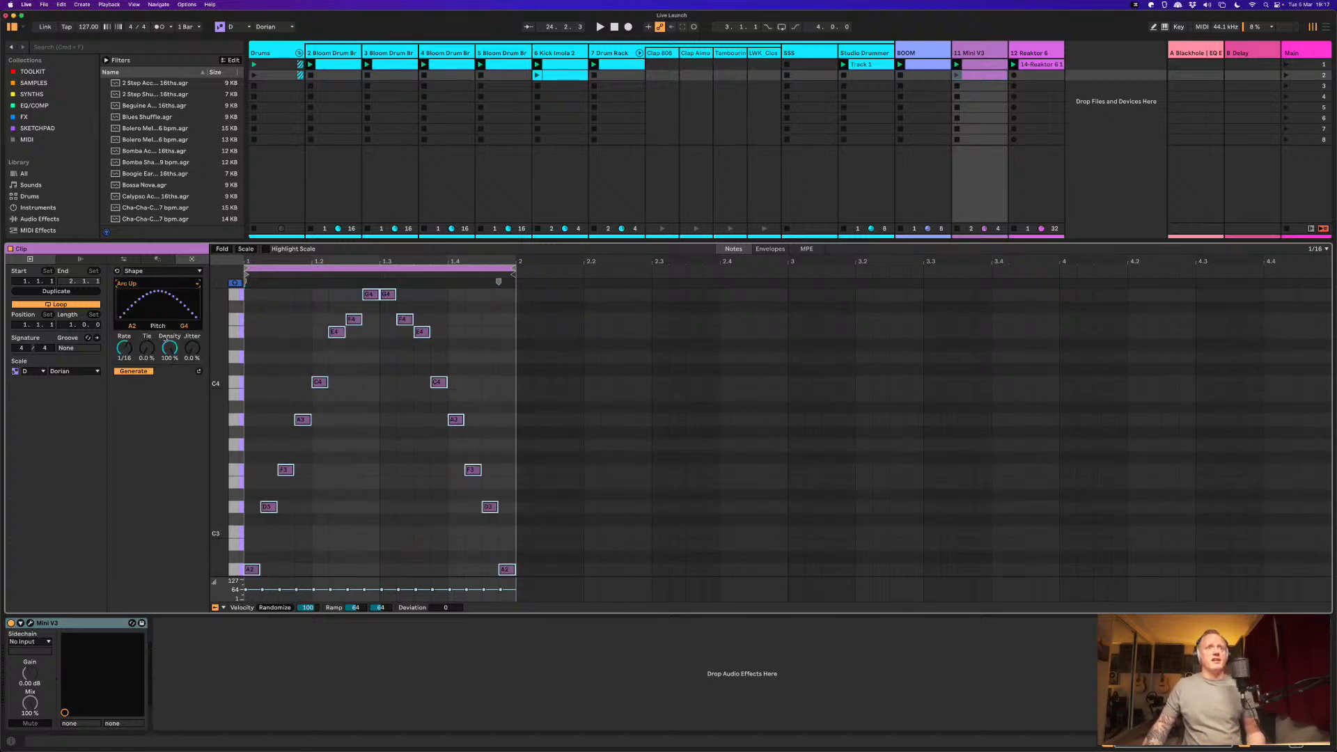
left_click(174, 282)
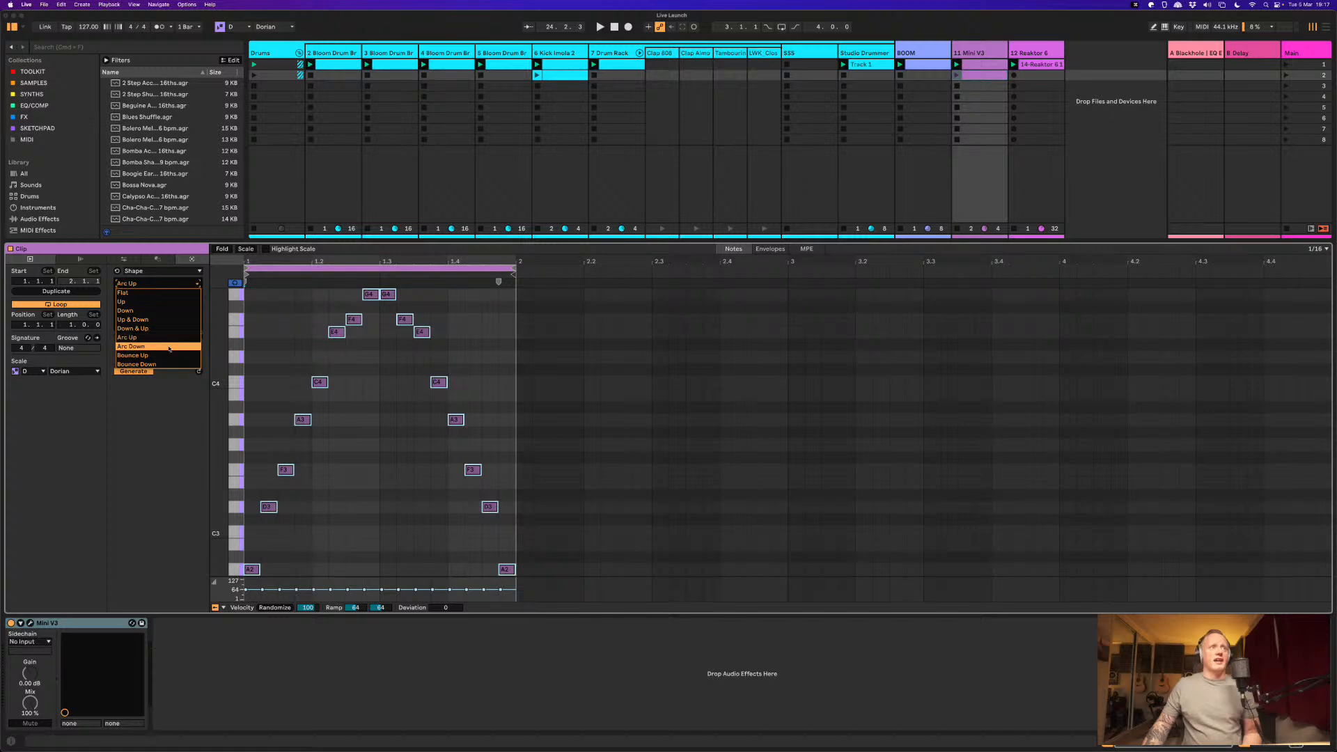
left_click(170, 346)
left_click(162, 271)
left_click(159, 307)
left_click(159, 283)
left_click(161, 356)
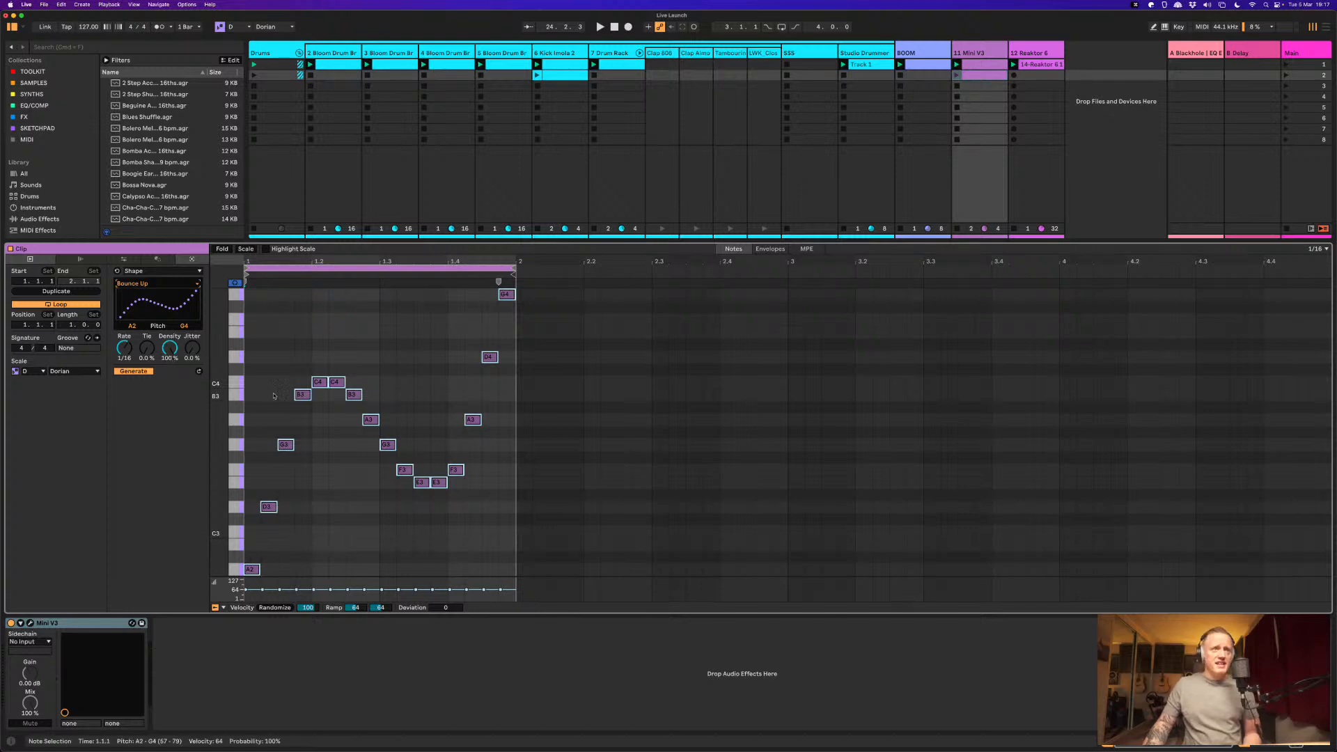
left_click(157, 284)
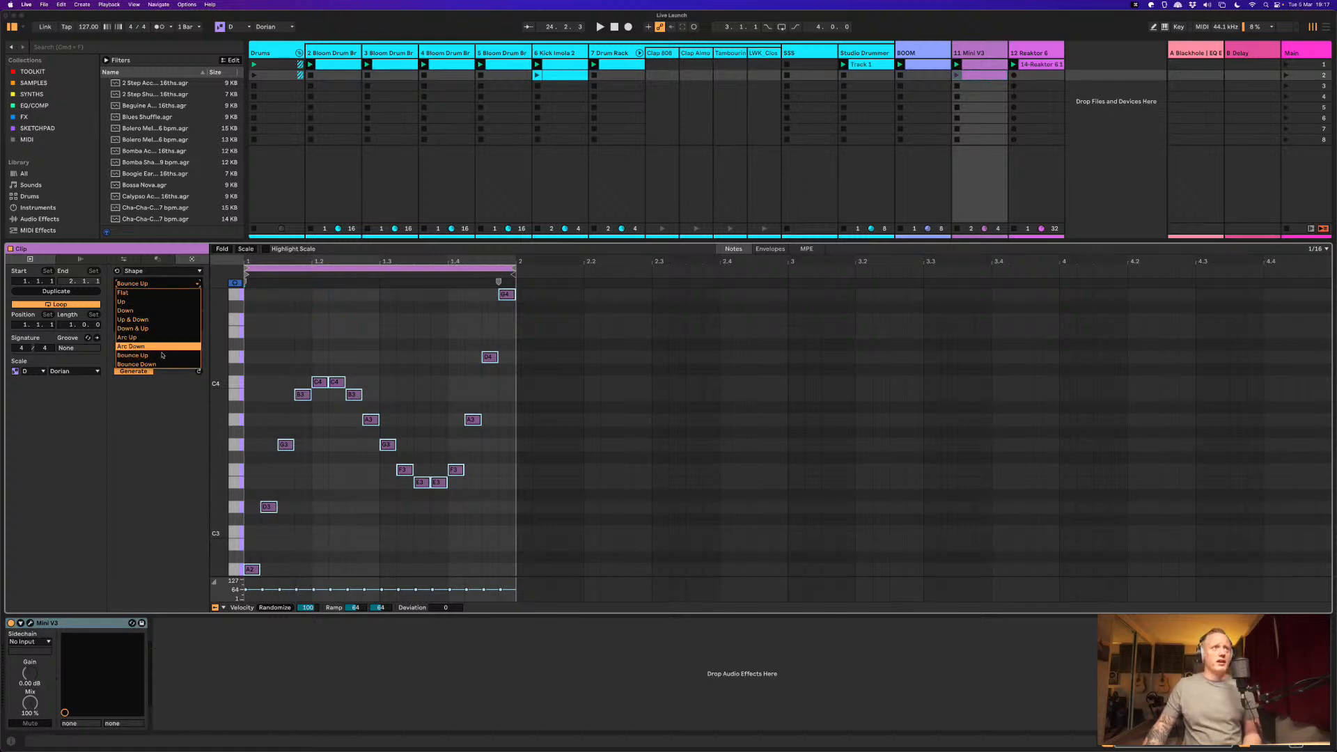
left_click(159, 364)
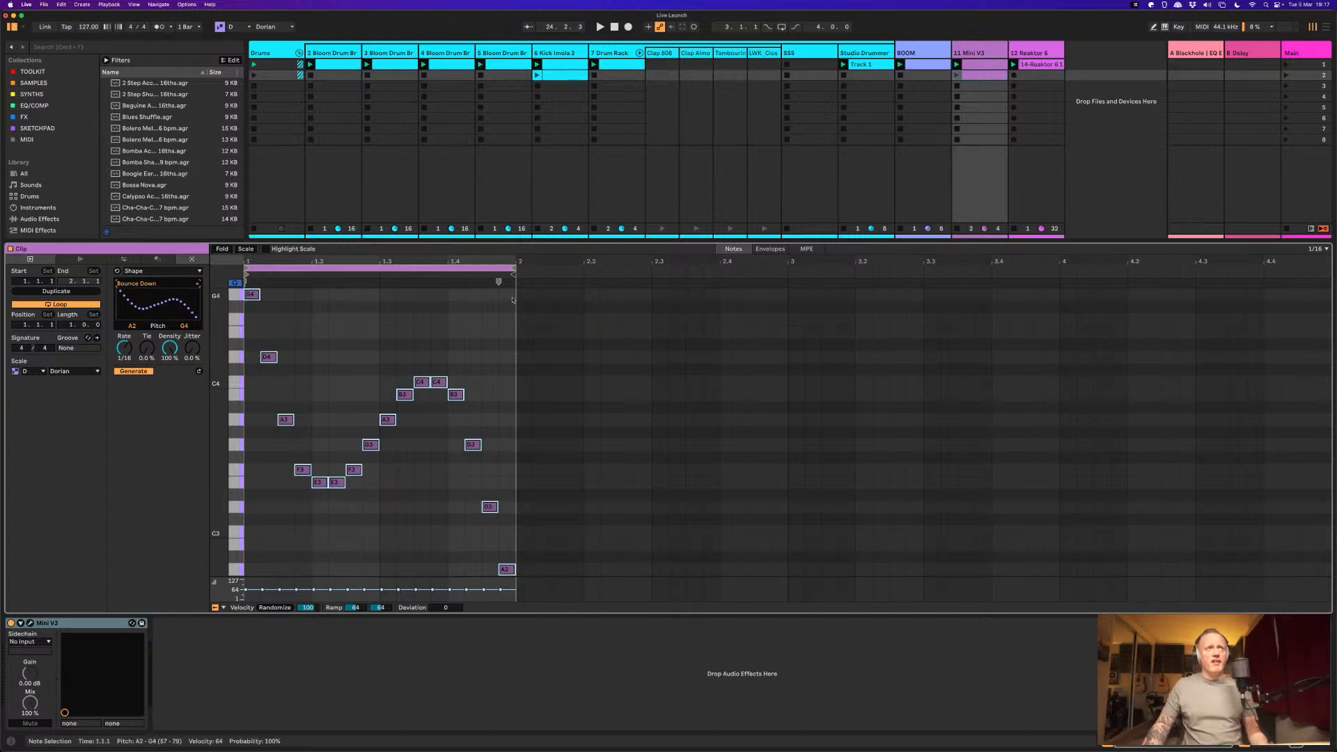
Step: Generate an additional Bounce Up pattern over the existing notes and move it into the clip's second bar
left_click(158, 283)
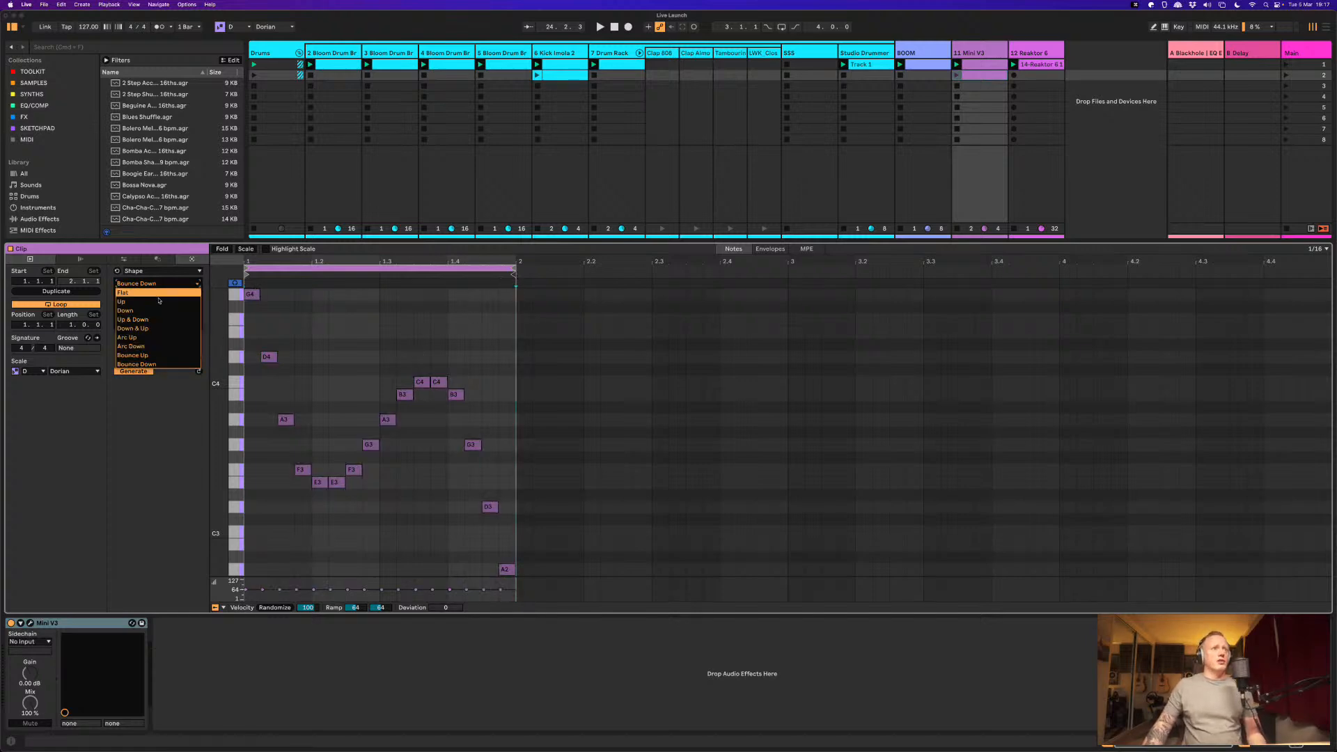
left_click(152, 355)
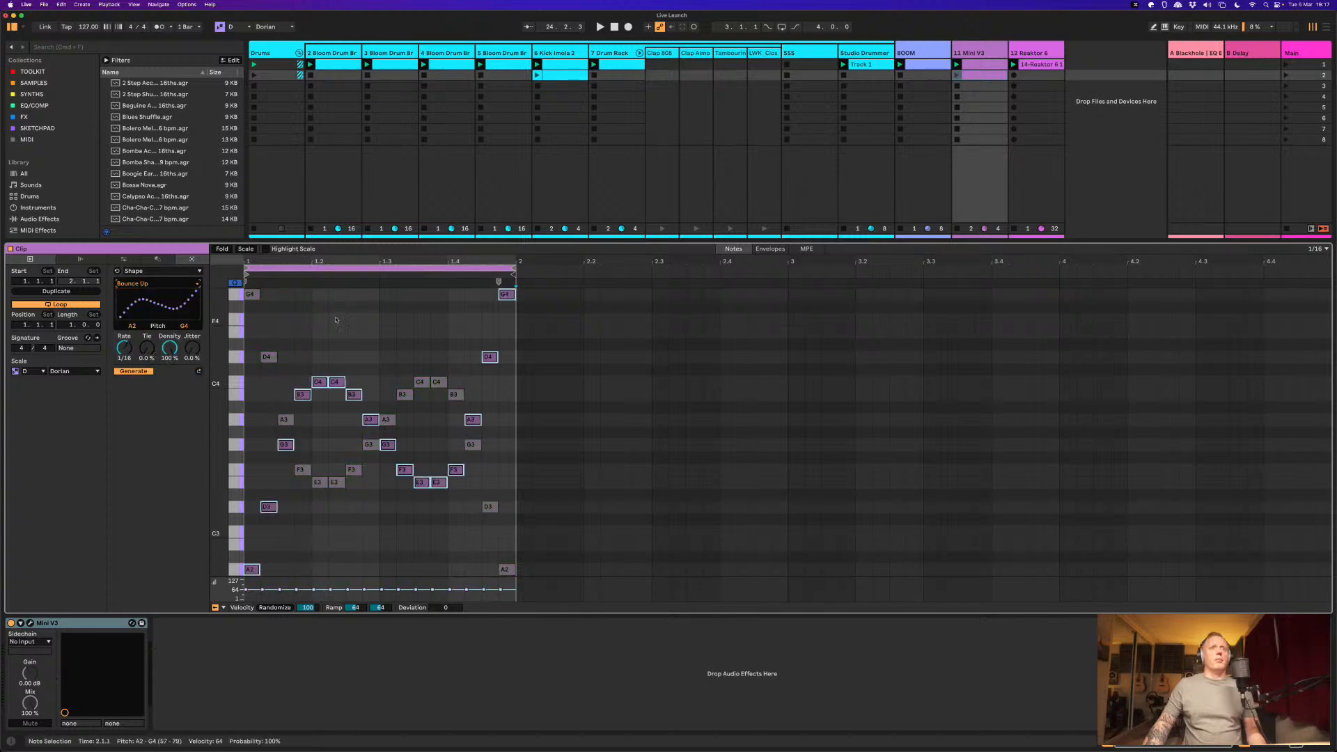
left_click_drag(312, 397, 590, 401)
left_click_drag(592, 402, 578, 403)
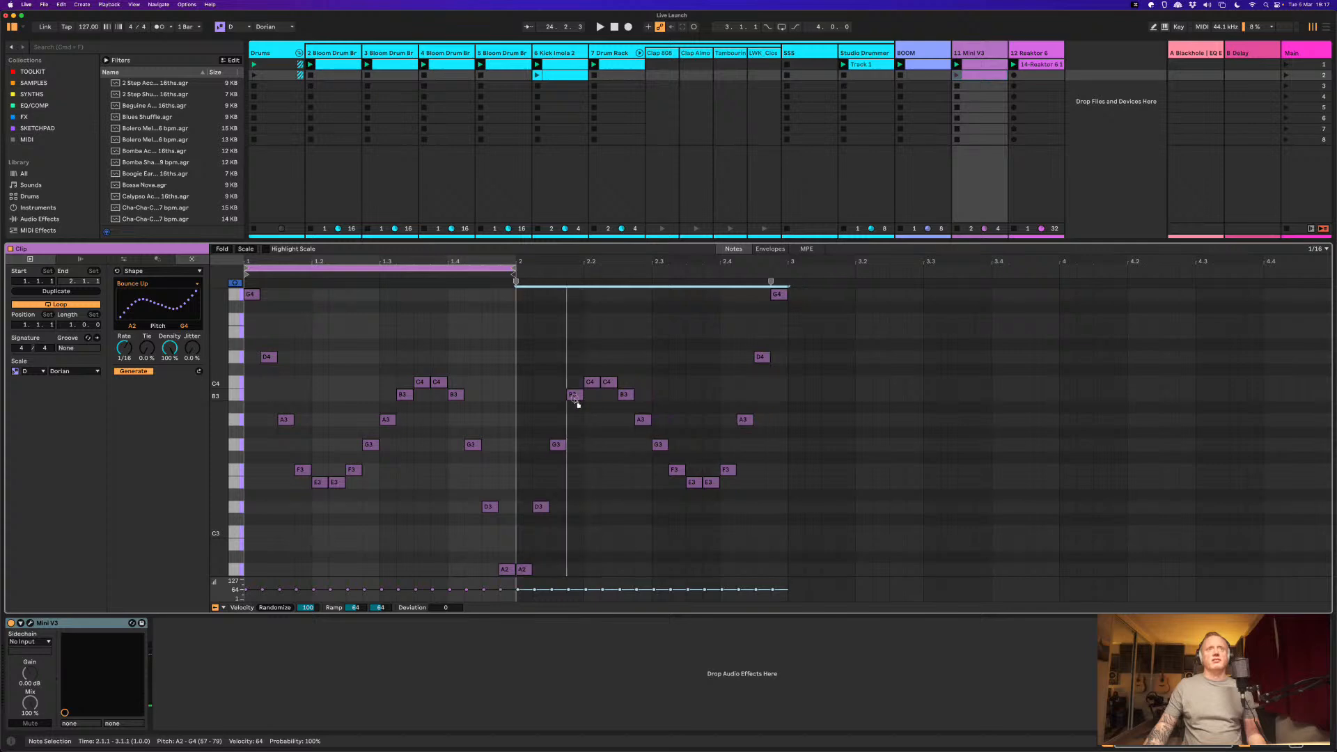
Step: Extend the clip's loop to two bars, ending at 3.1.1, to include both patterns
left_click(518, 280)
left_click_drag(515, 273, 780, 280)
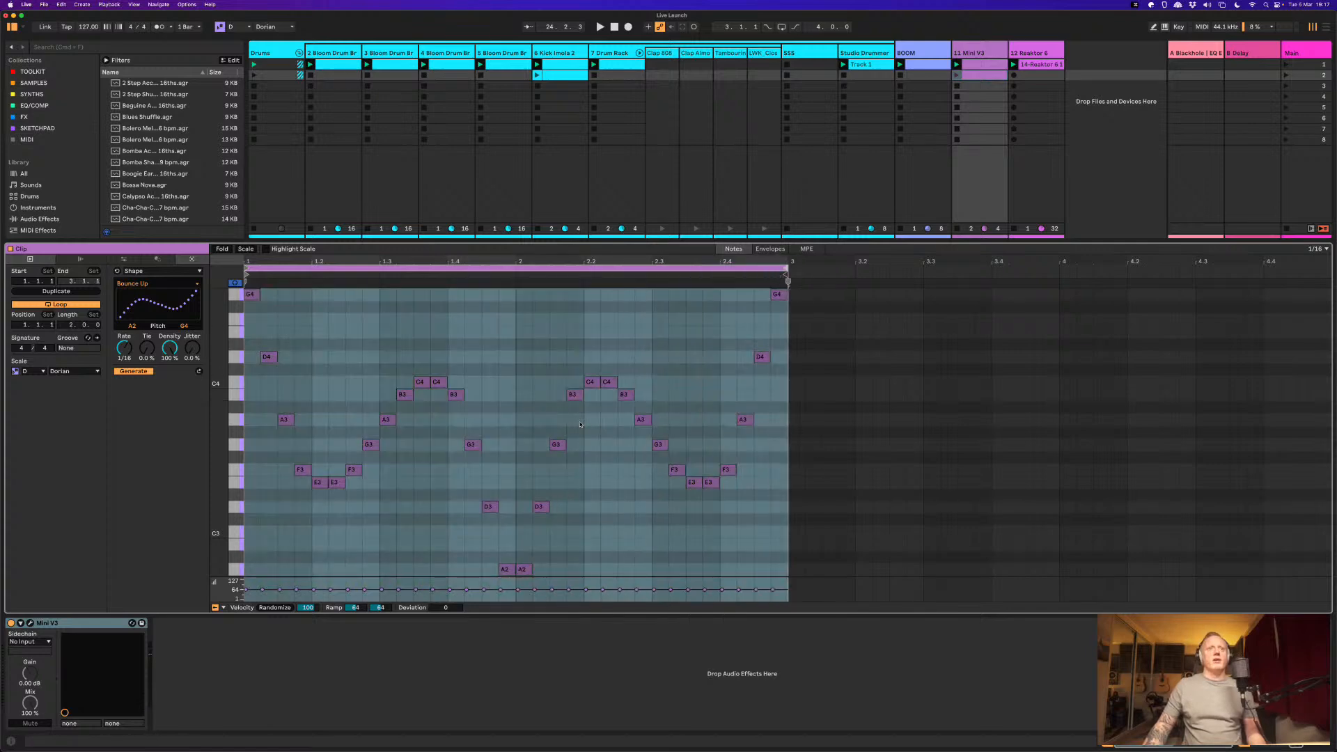
left_click(566, 411)
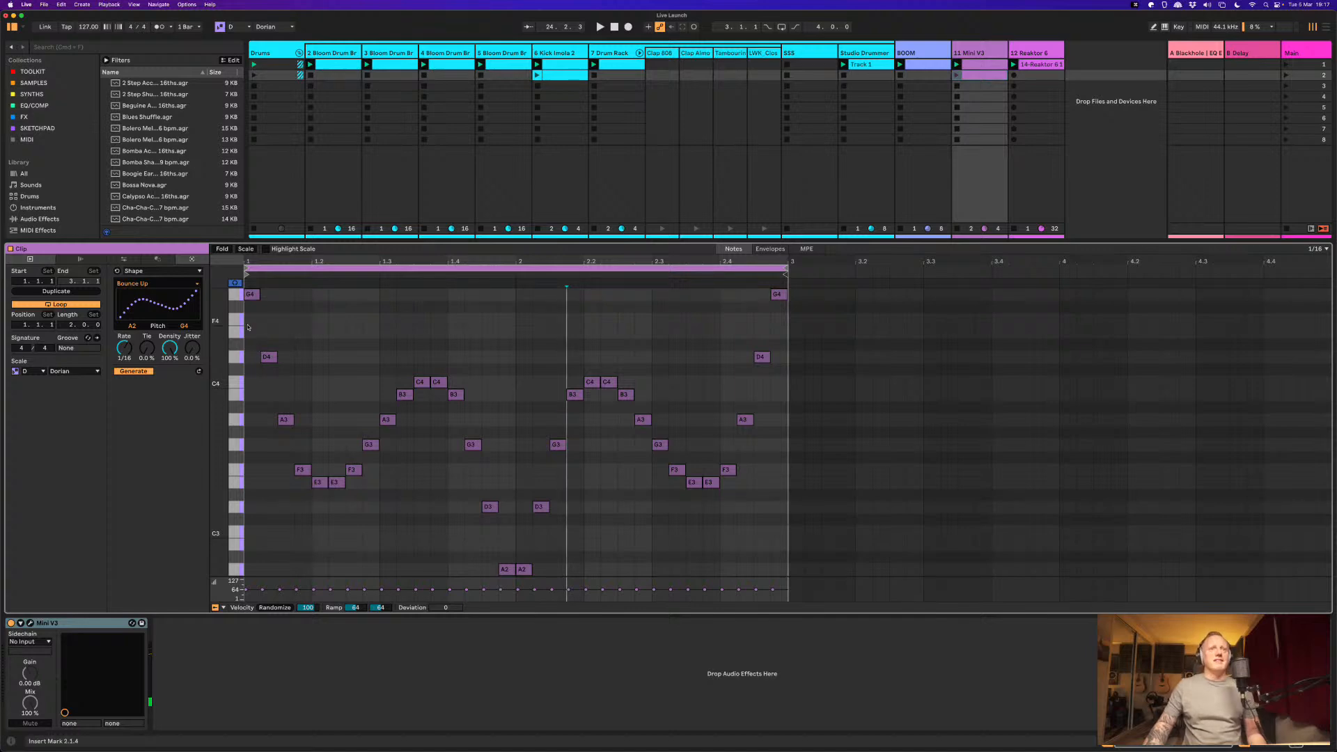
Step: Show the mixer in Session View, solo the 11 Mini V3 track and play its generated two-bar clip
left_click_drag(248, 326, 788, 327)
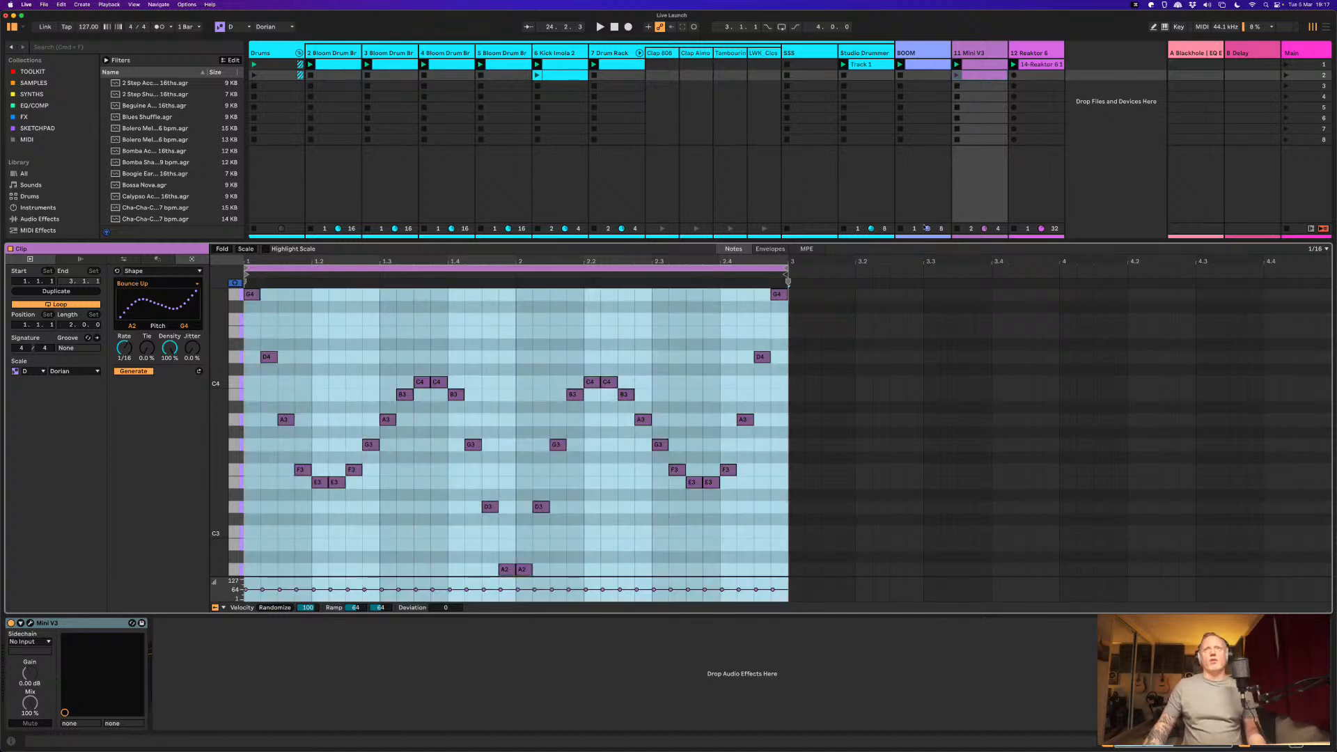
key("alt+super+m")
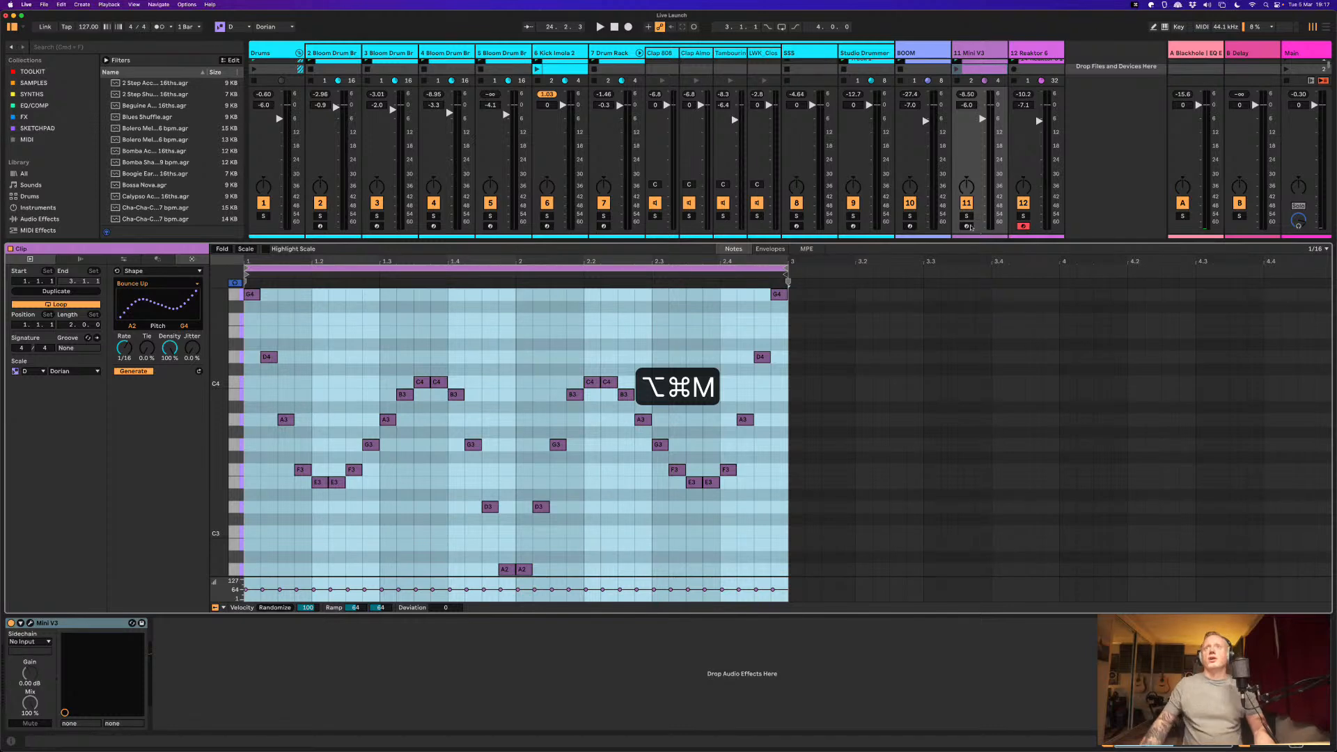
left_click(966, 222)
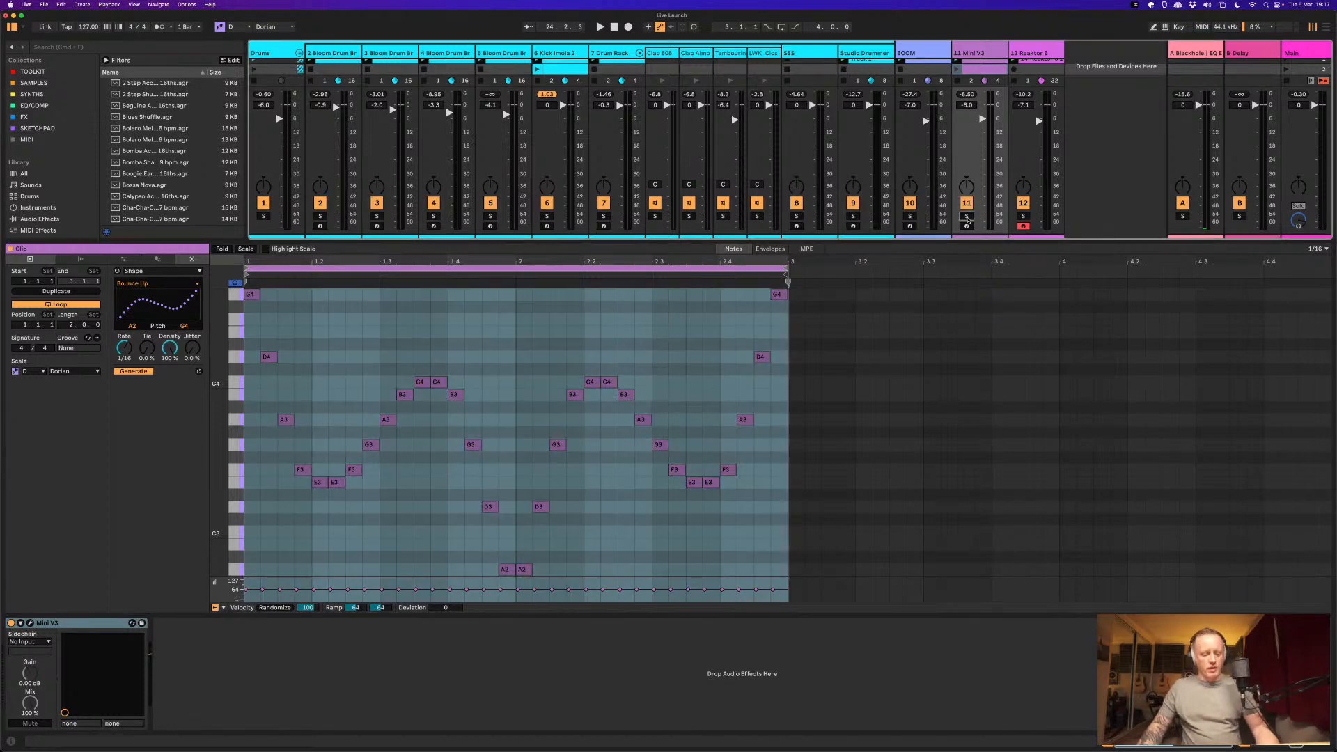
key("s")
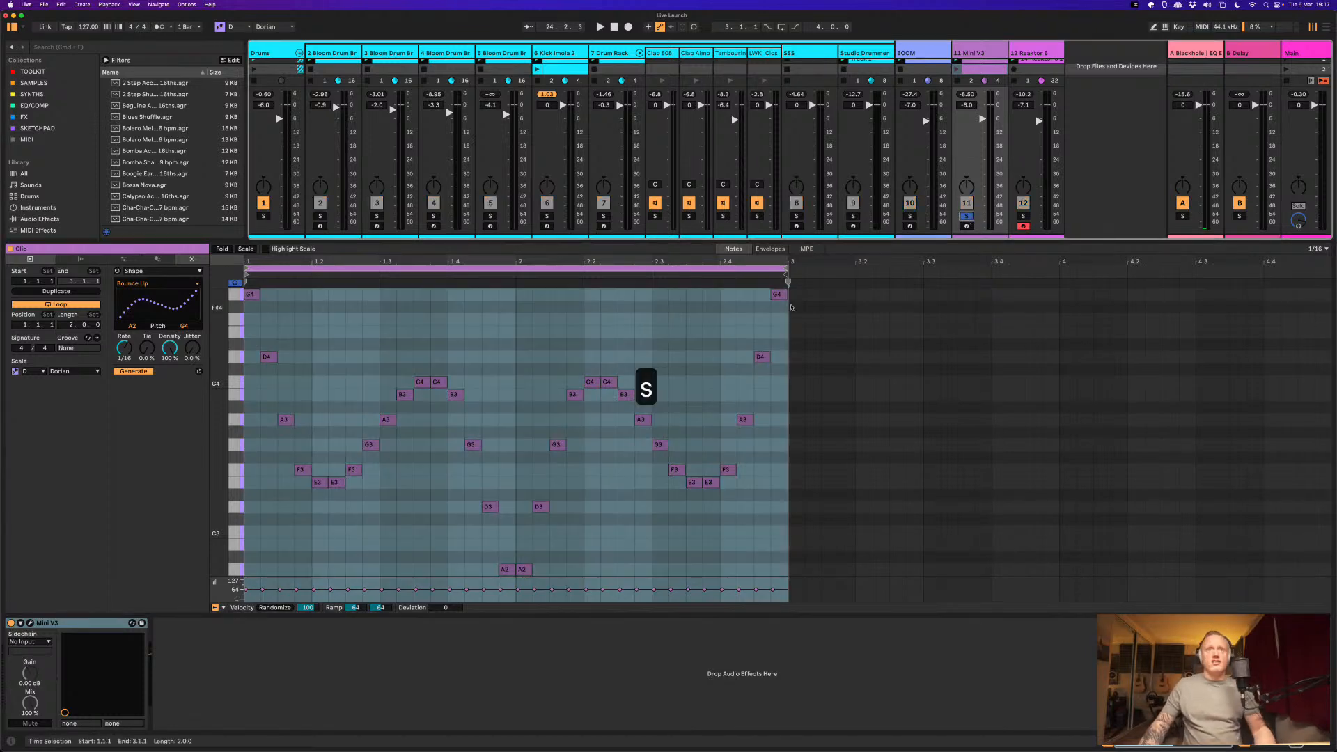
key("space")
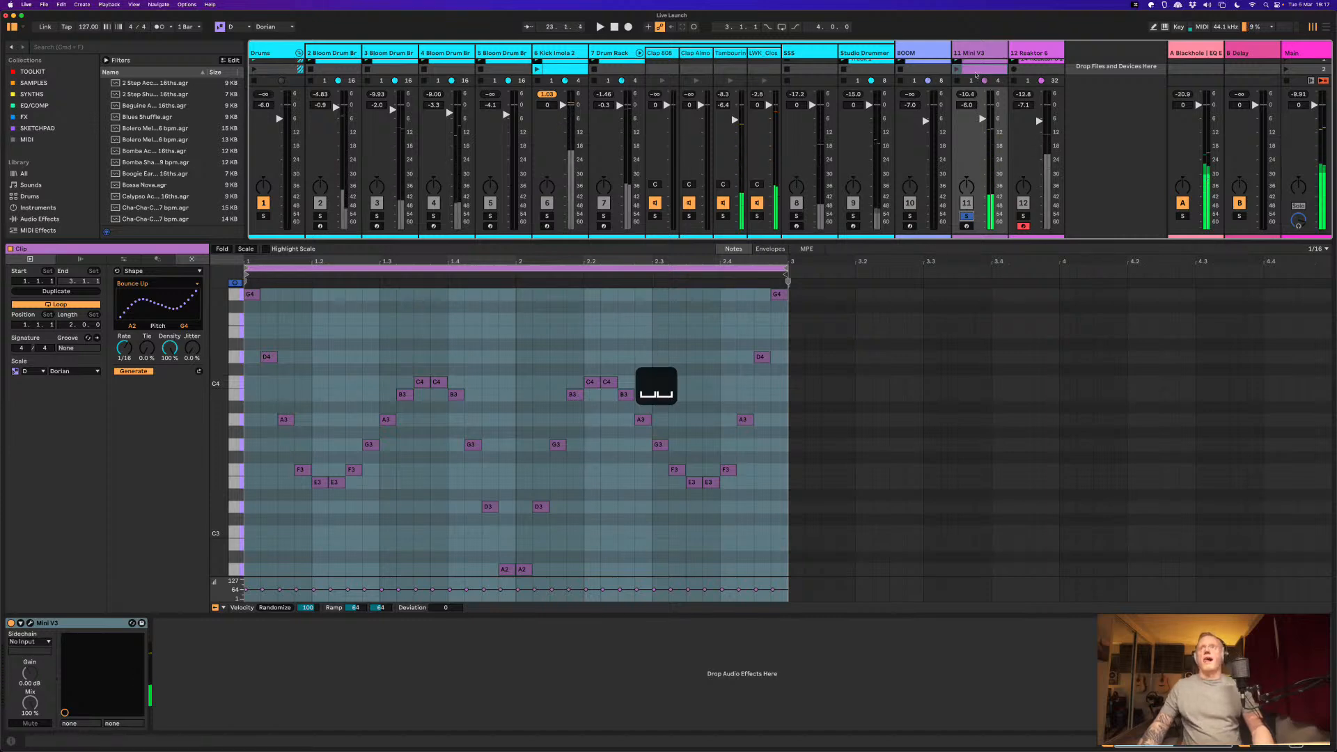
left_click(956, 71)
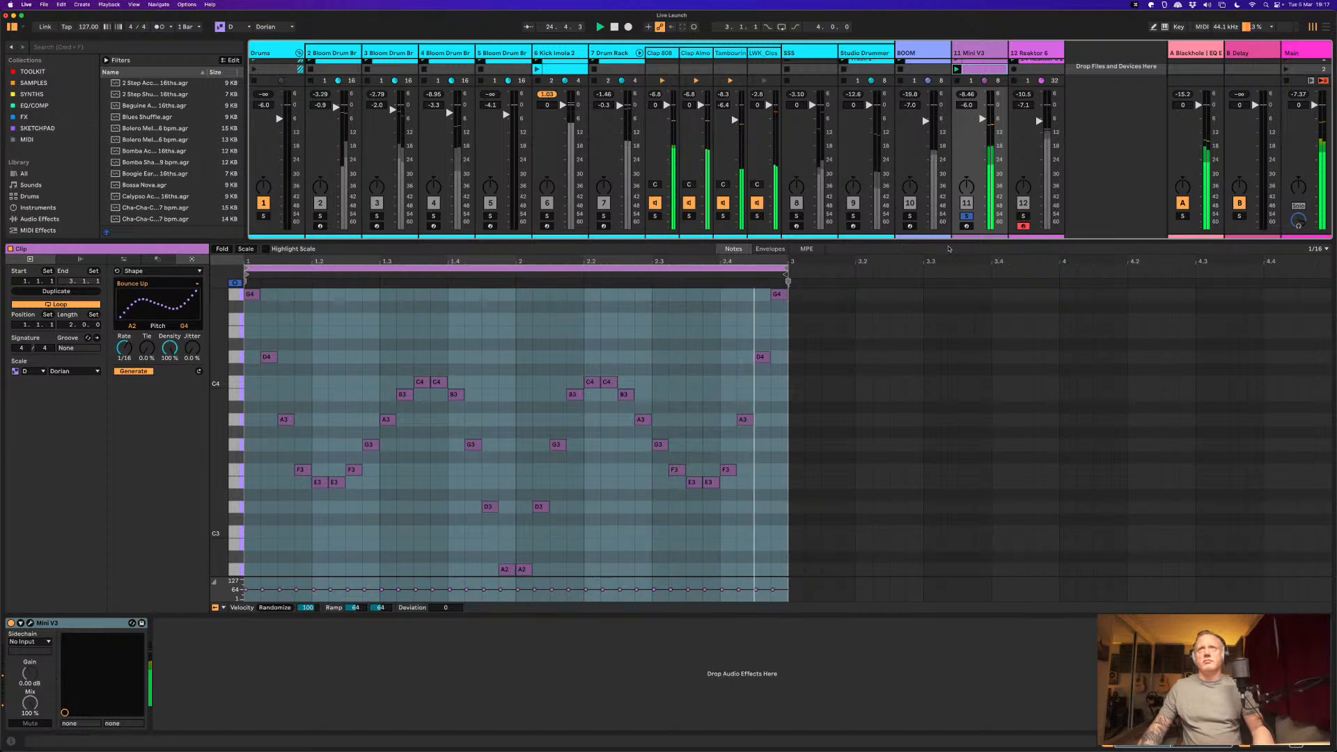
Step: Enlarge the mixer area above the Clip View and stop playback
left_click_drag(948, 239, 951, 267)
left_click(410, 360)
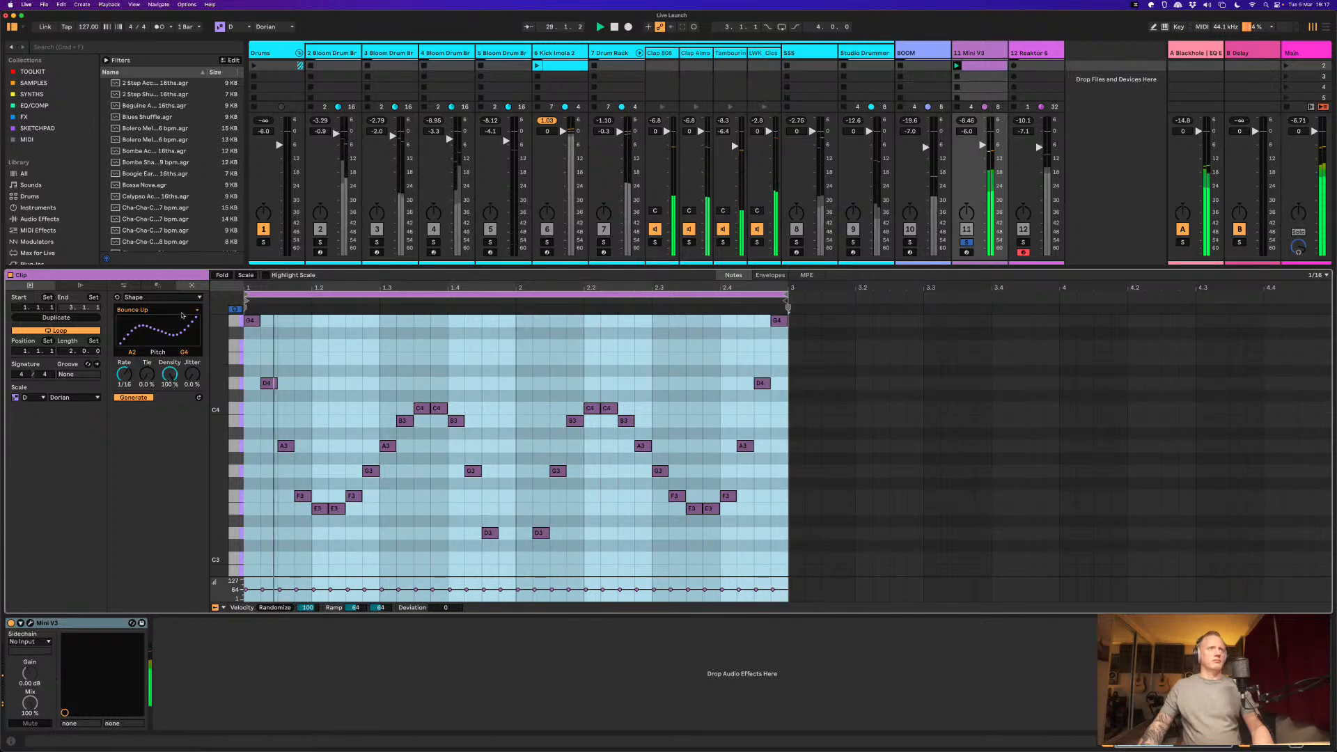
key("space")
Step: Apply the Strum transformation to the clip's notes, offsetting the high end of the strum line
left_click(181, 297)
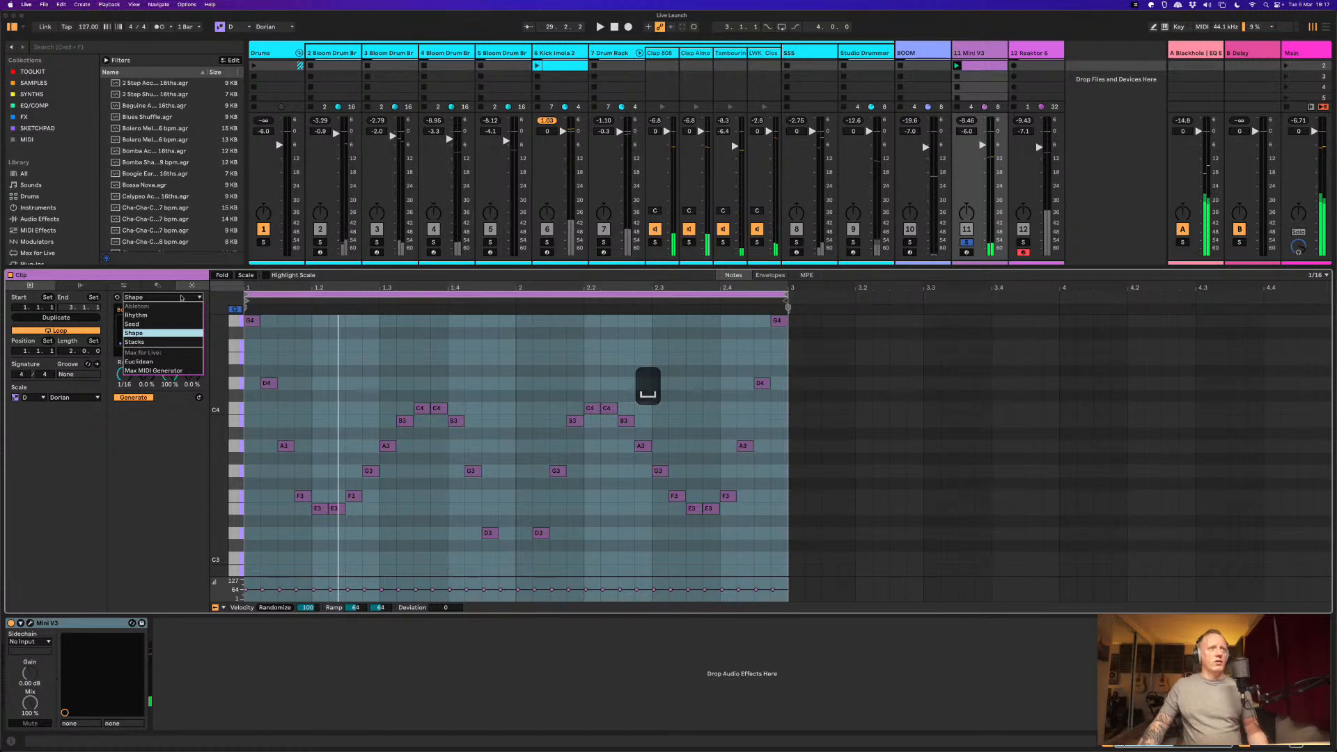
left_click(166, 287)
left_click(166, 287)
left_click(153, 298)
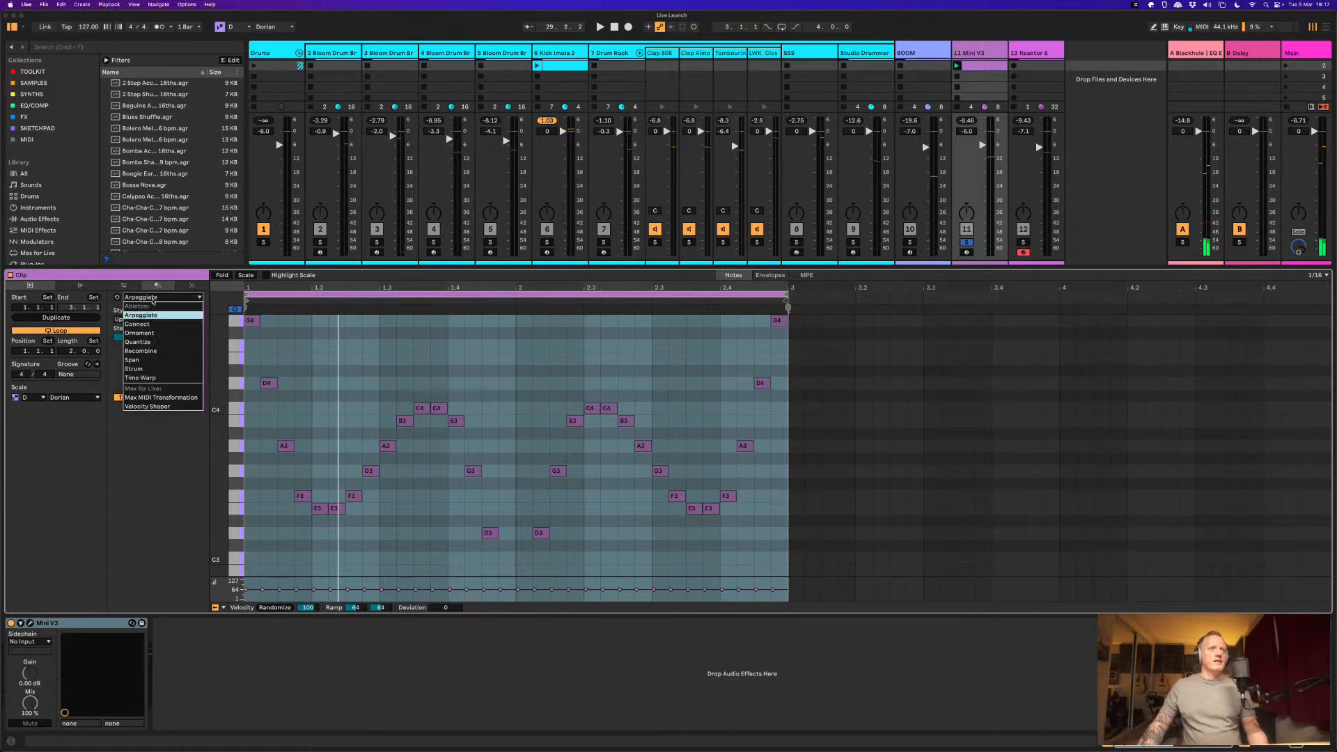
left_click(165, 373)
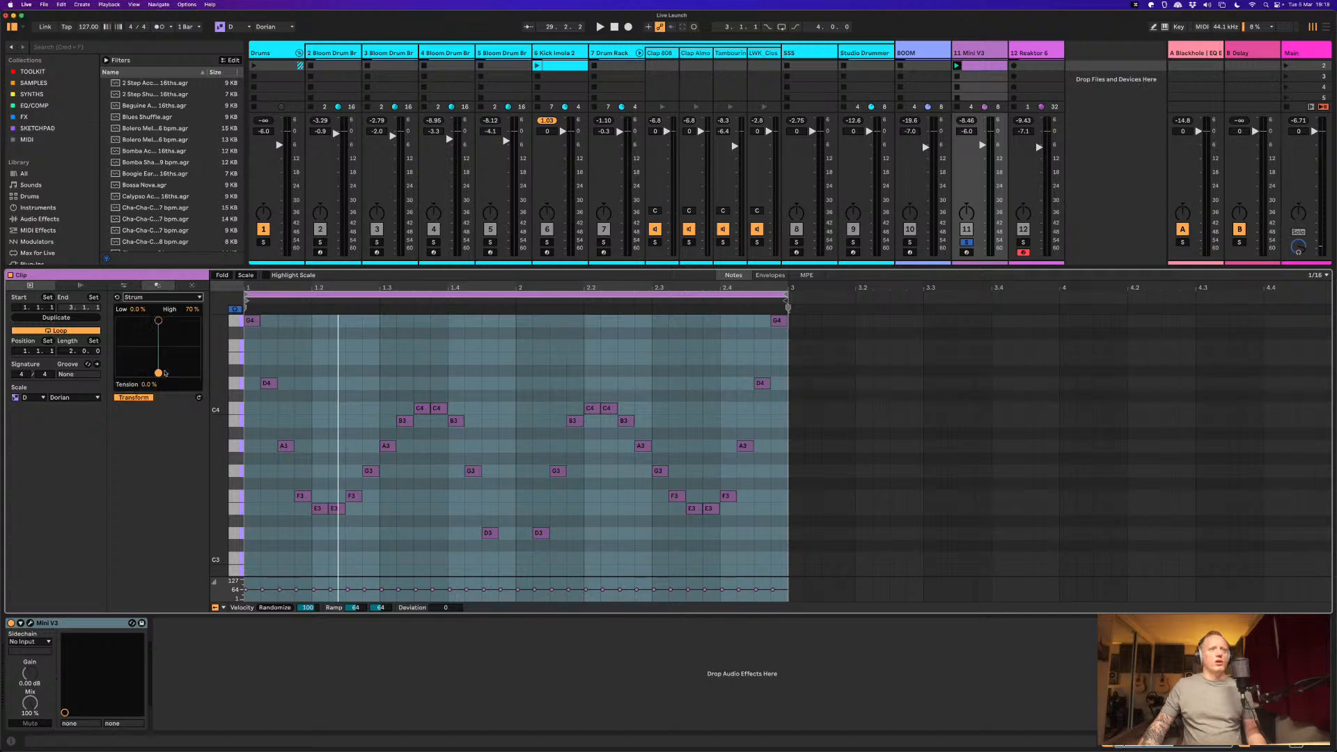
left_click_drag(159, 323, 153, 320)
left_click(290, 349)
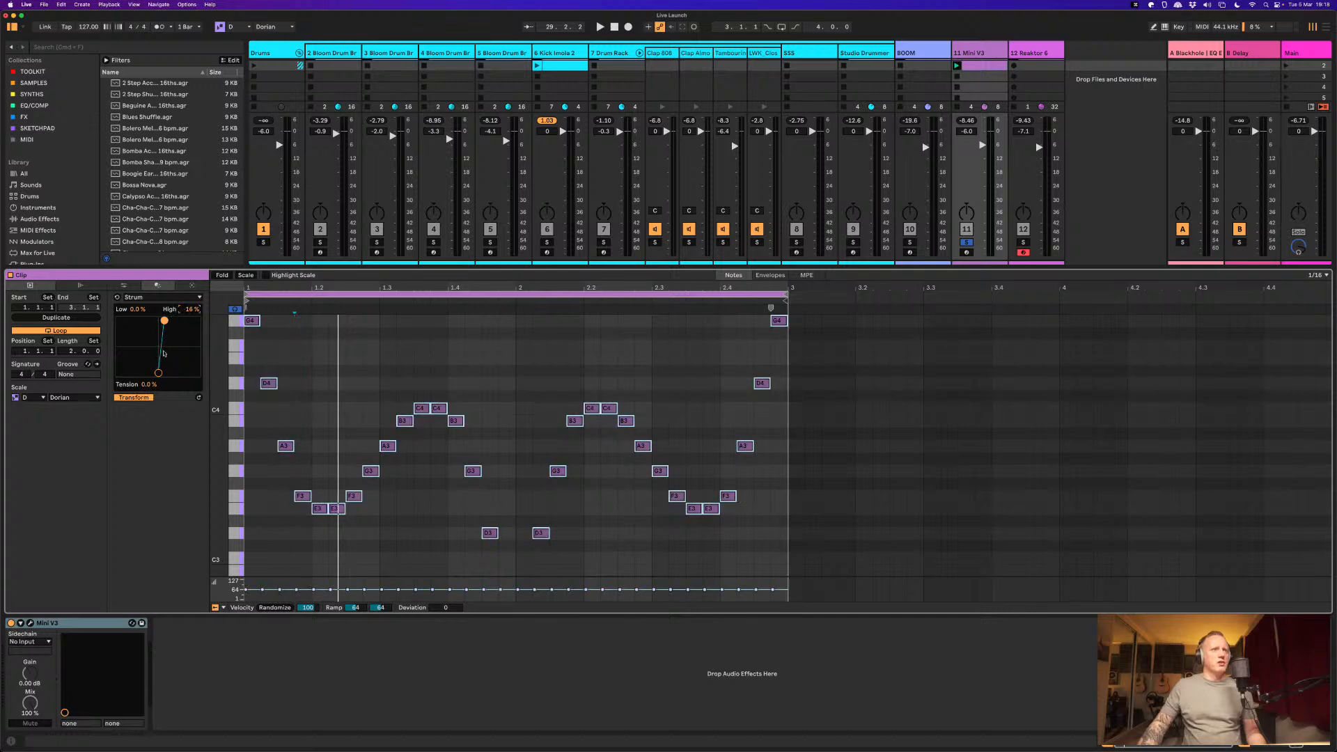
Step: Apply the Arpeggiate transformation with a distance of +7 and a gate of 73 %, and reset its settings
left_click(202, 298)
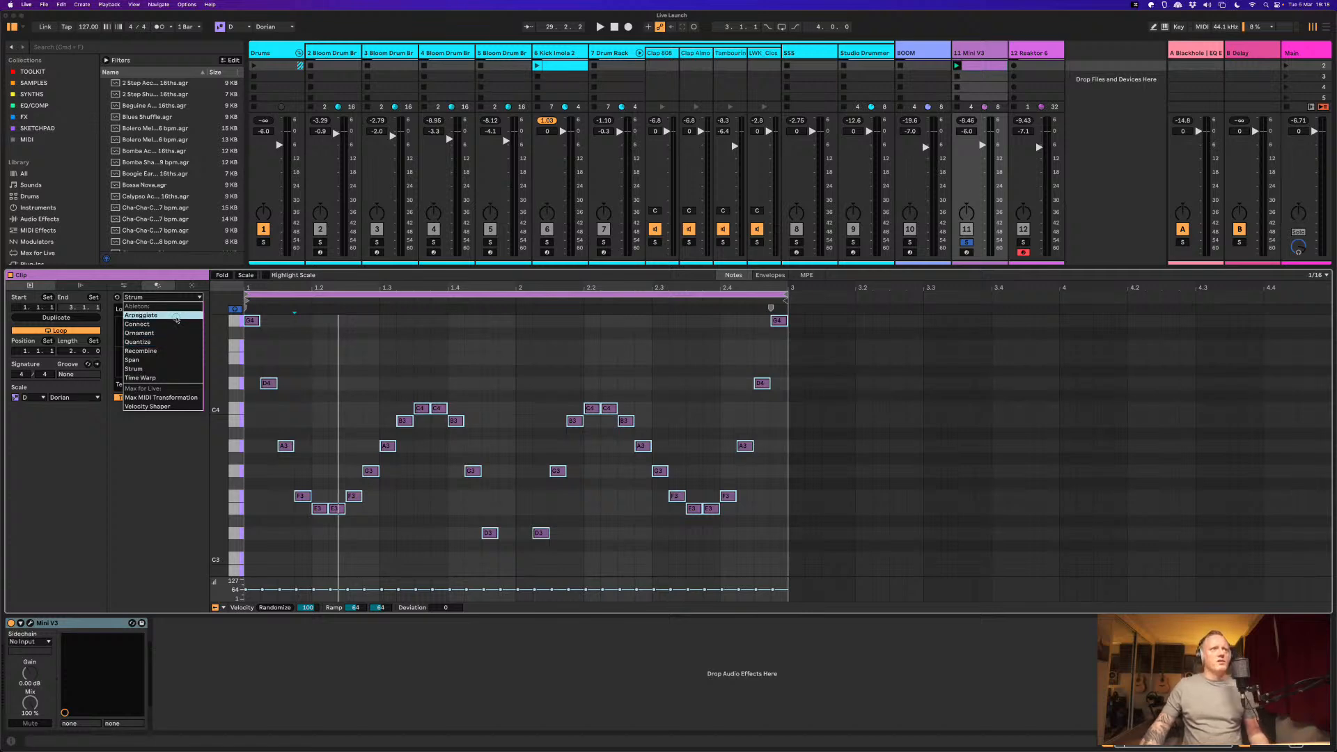
left_click(178, 320)
left_click_drag(137, 378, 178, 382)
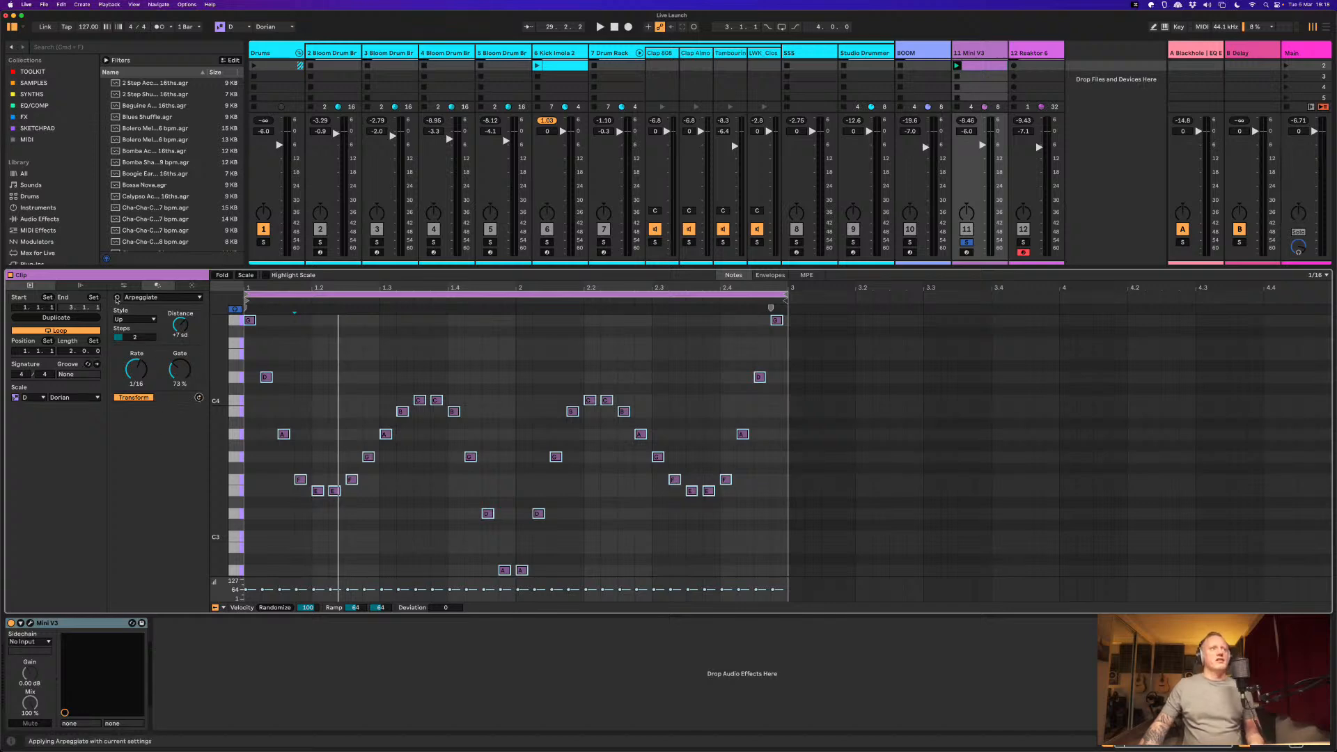
left_click(198, 398)
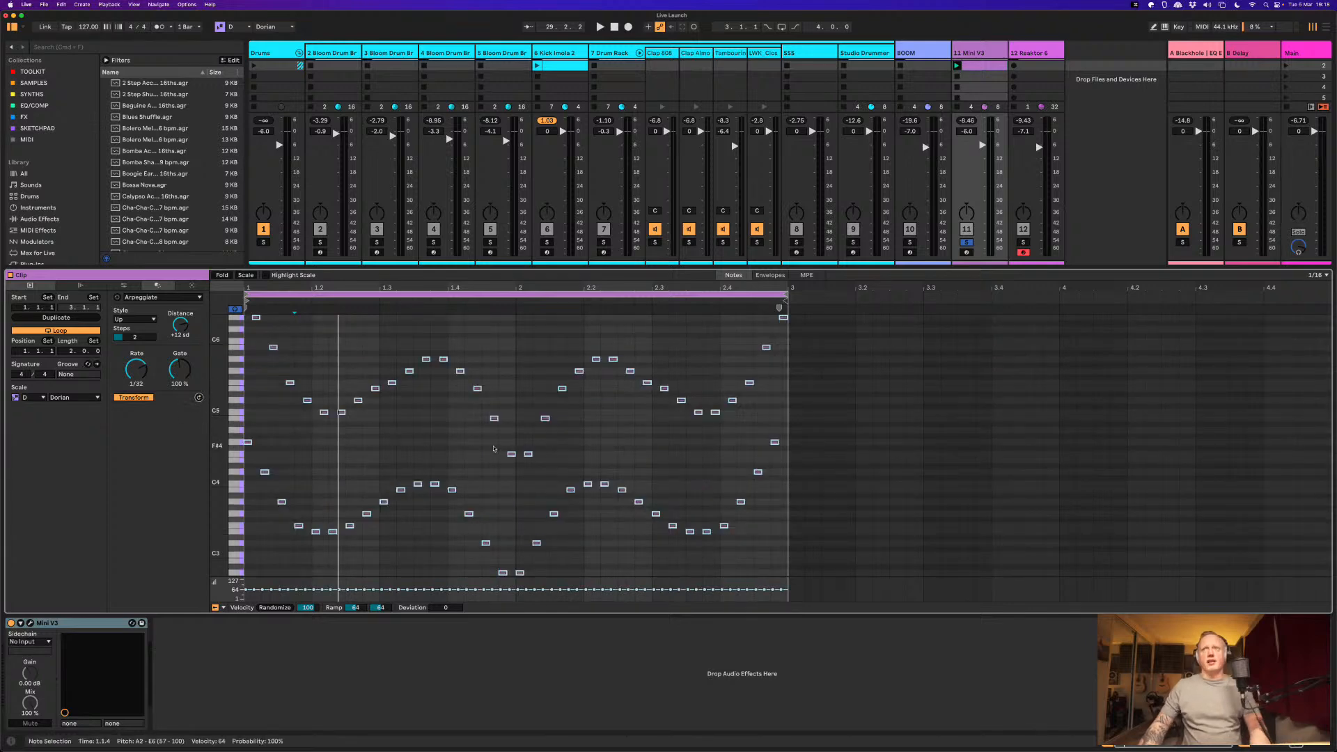
Step: Audition the clip while raising the Arpeggiate rate to 1/128, stop playback and set the rate to 1/16
key("space")
key("space")
left_click_drag(135, 381, 134, 376)
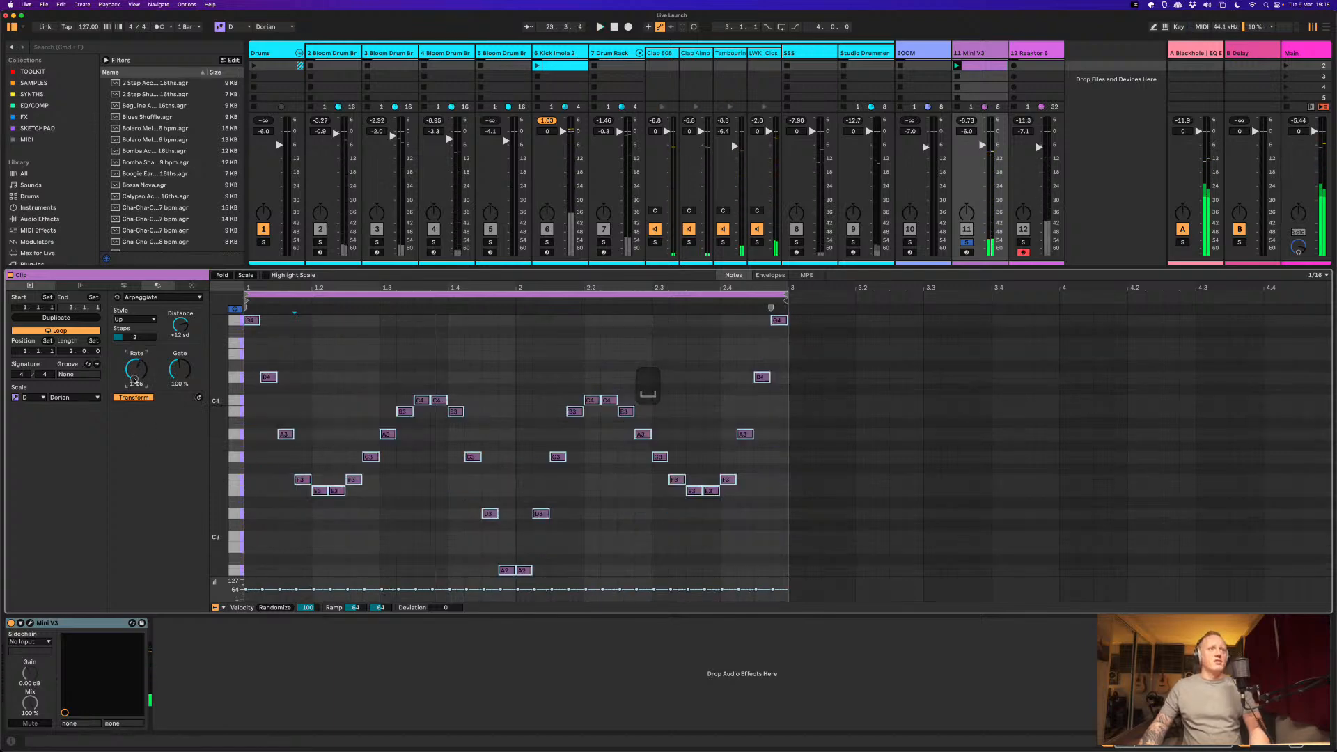
left_click_drag(135, 380, 145, 350)
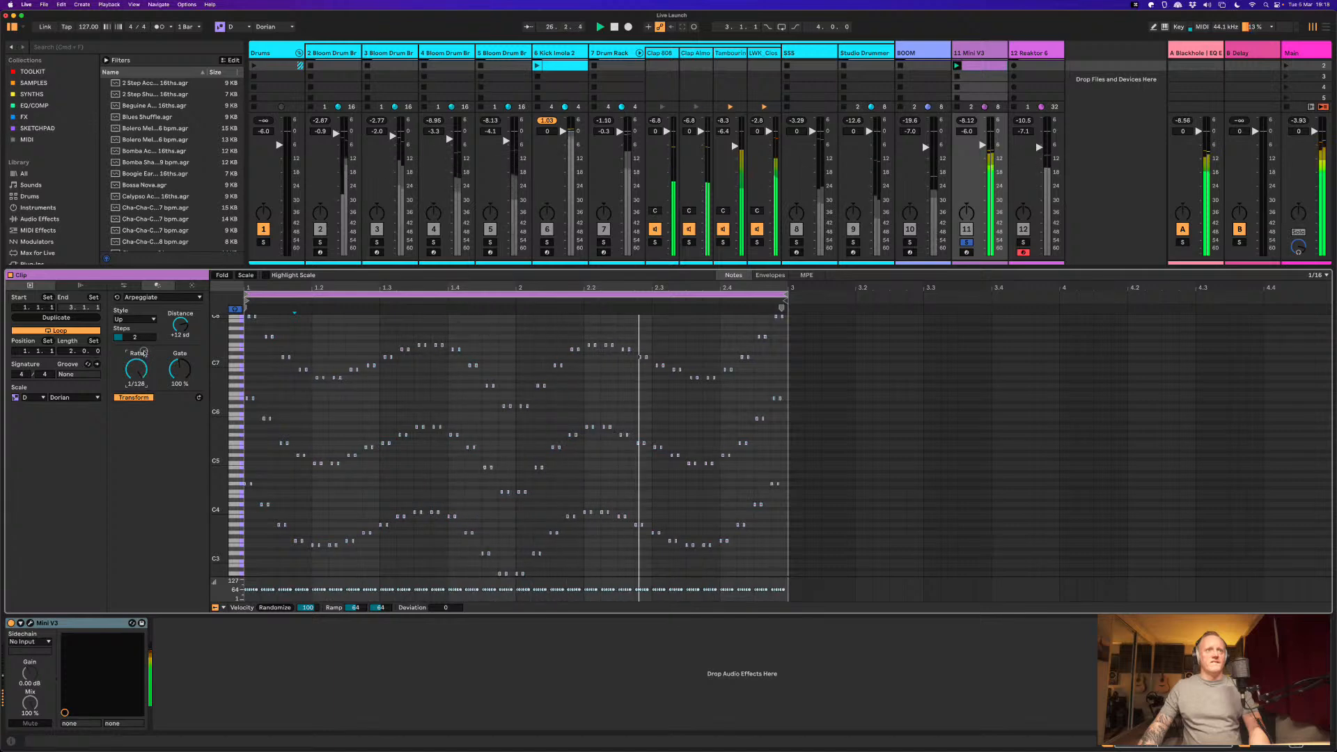
key("space")
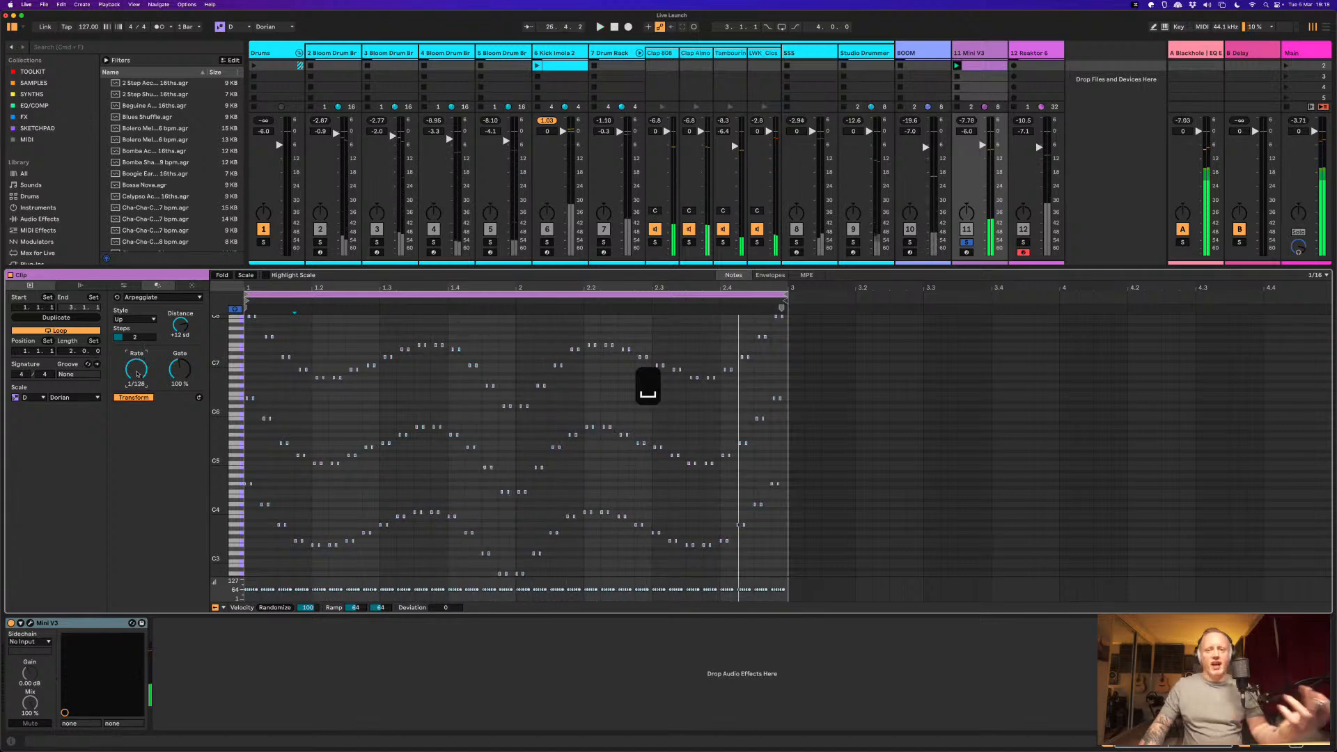
left_click_drag(134, 373, 129, 404)
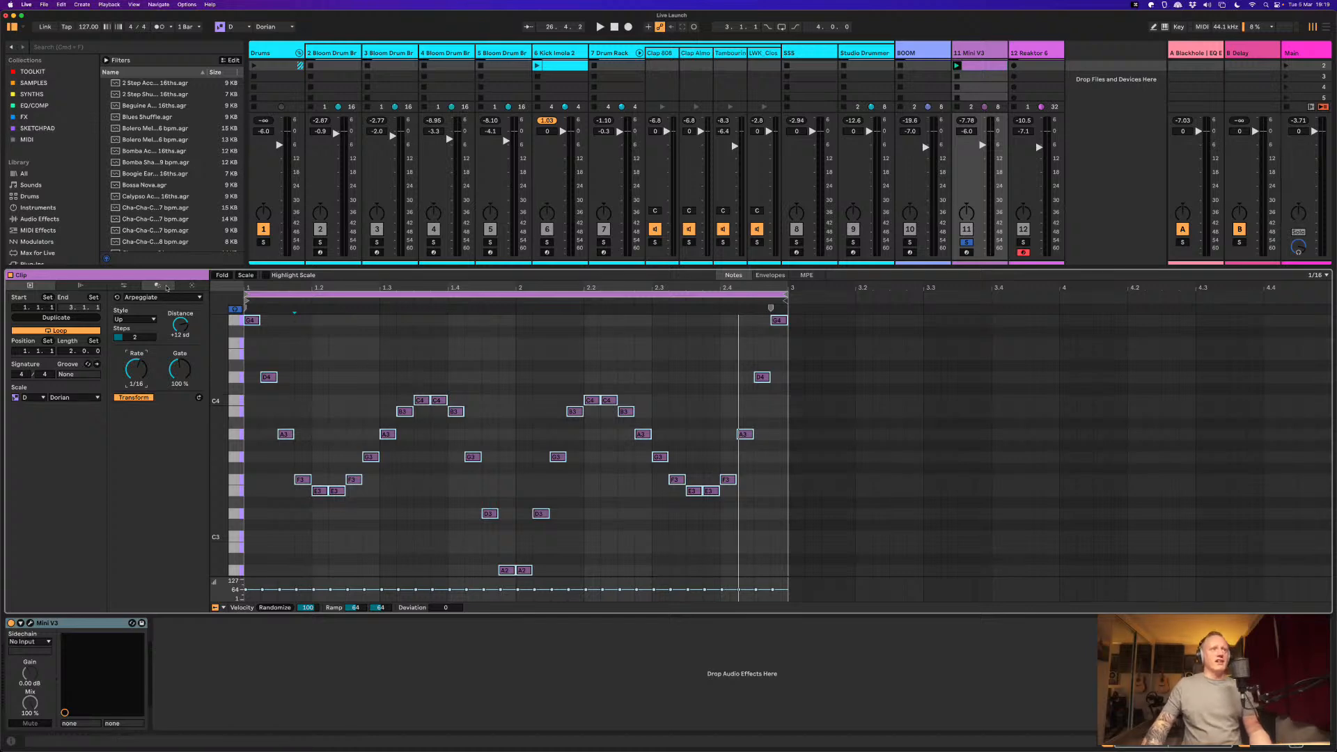
Step: Regenerate all the clip's notes with the Shape generator, trying Up & Down and Bounce Up
left_click(183, 286)
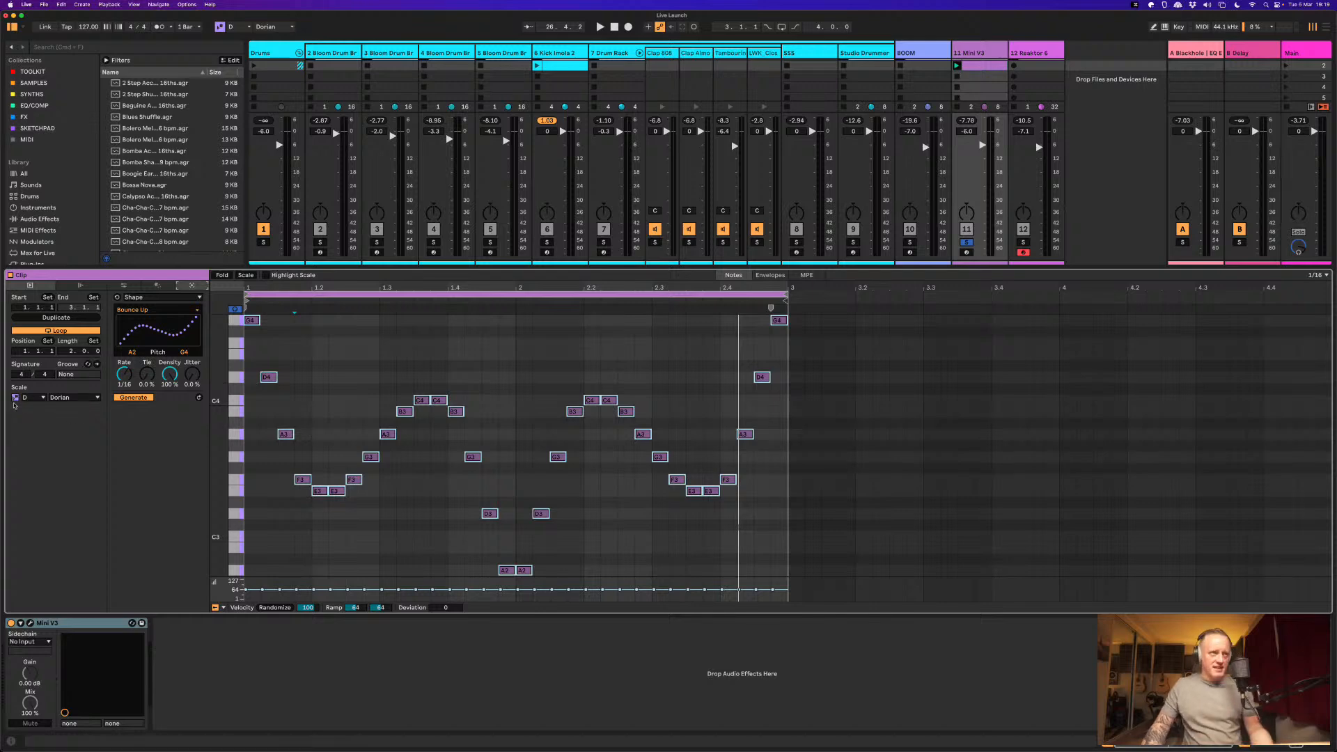
left_click(414, 344)
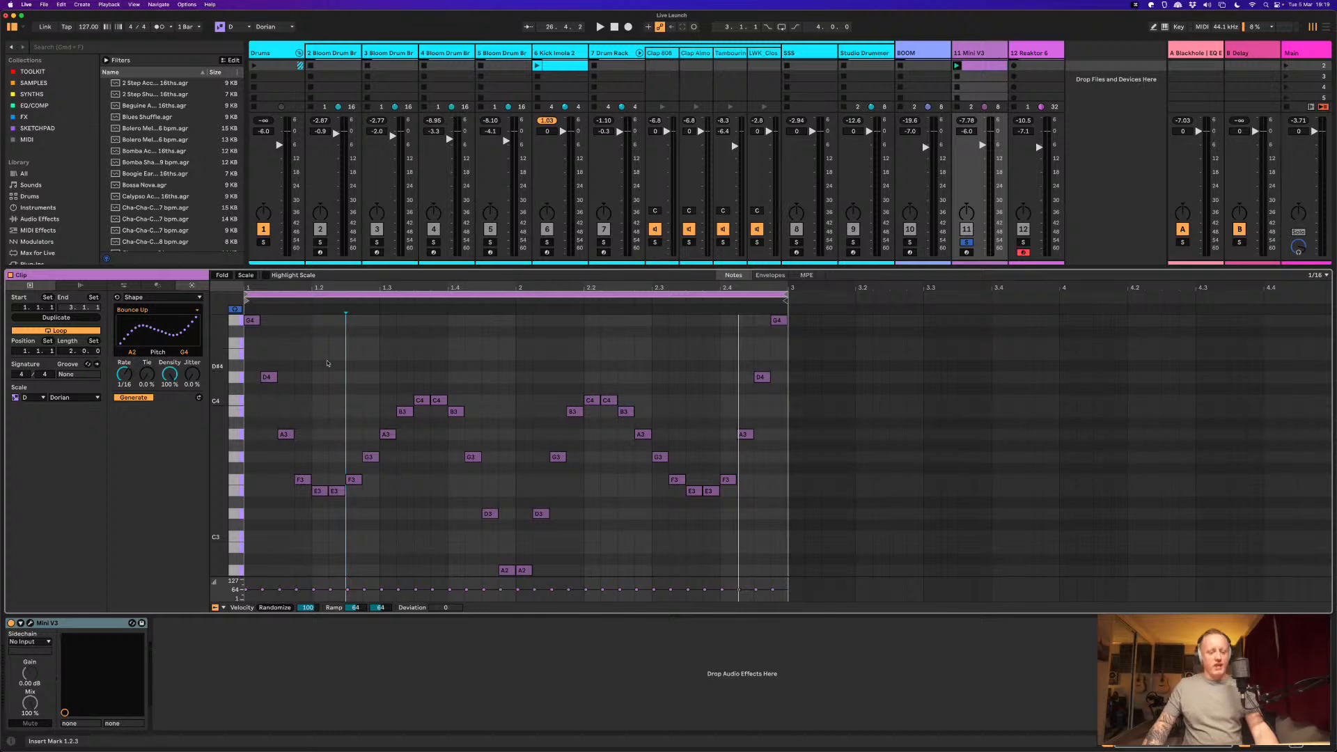
key("super+a")
left_click(159, 309)
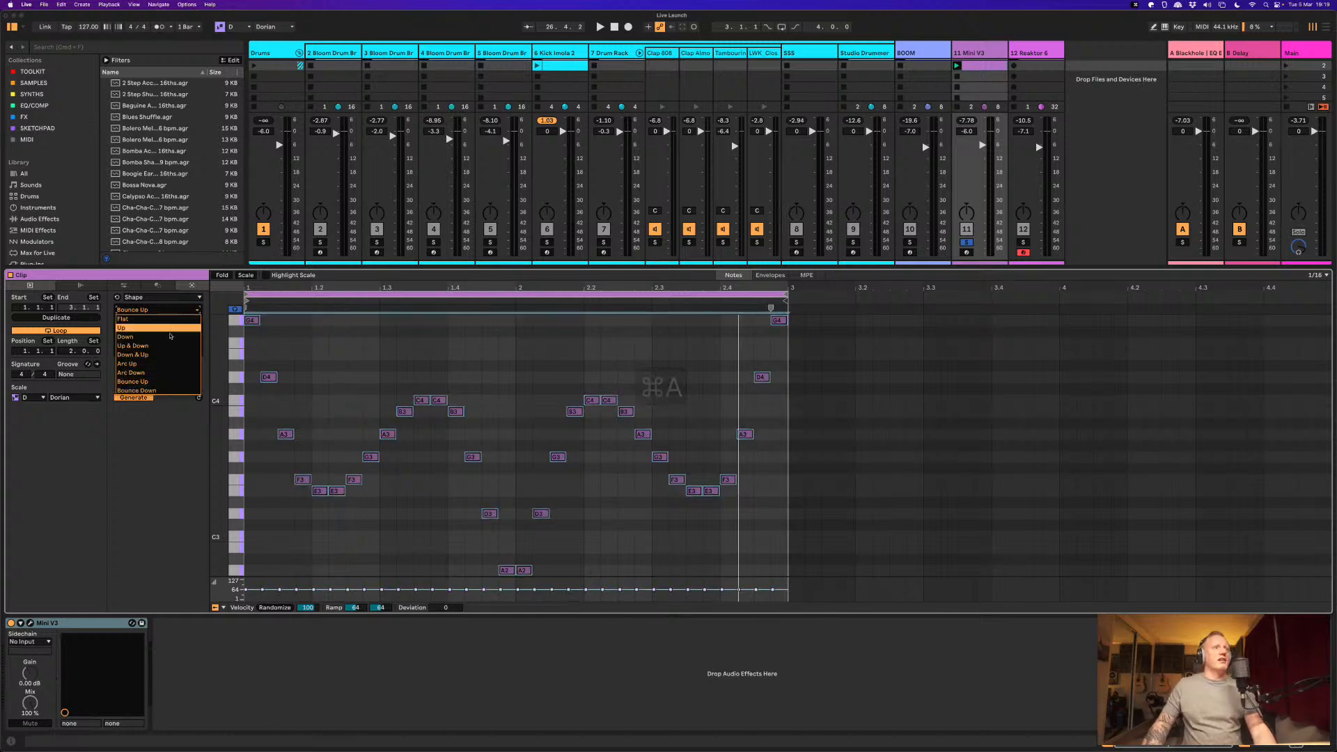
left_click(139, 348)
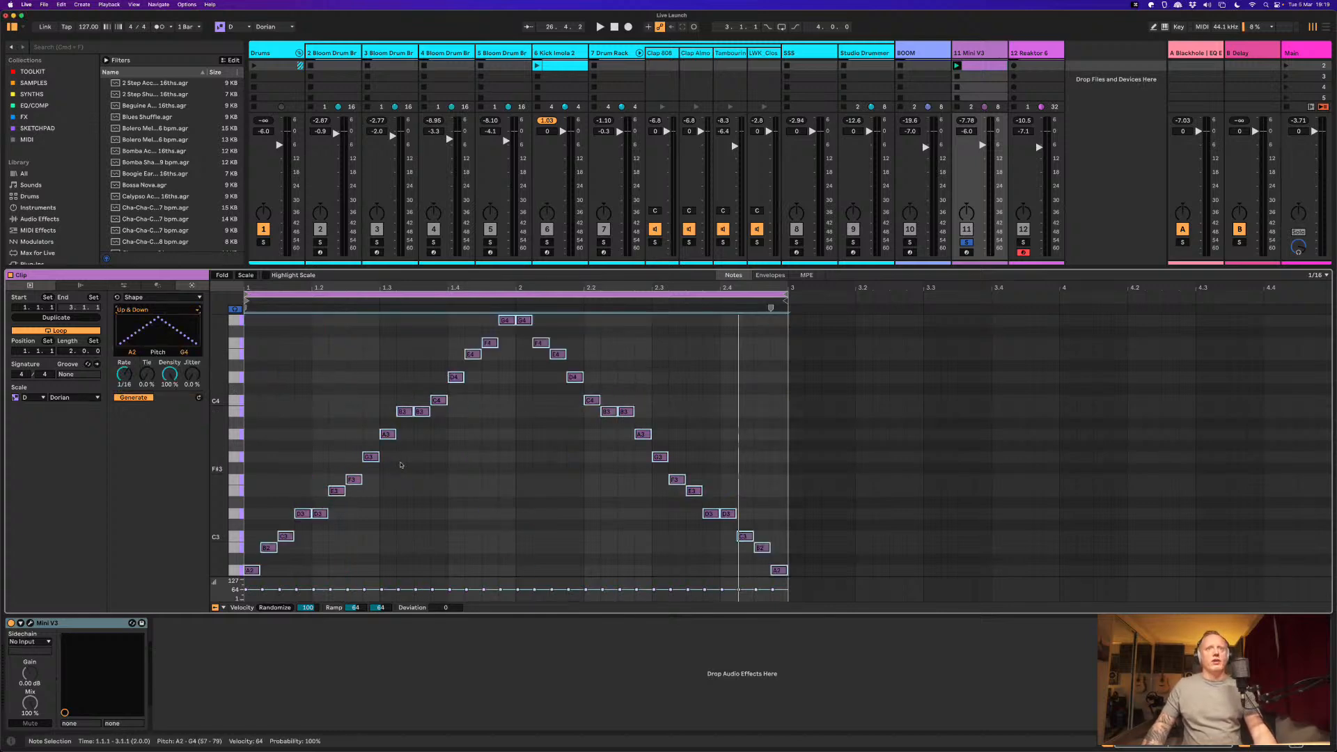
left_click(159, 309)
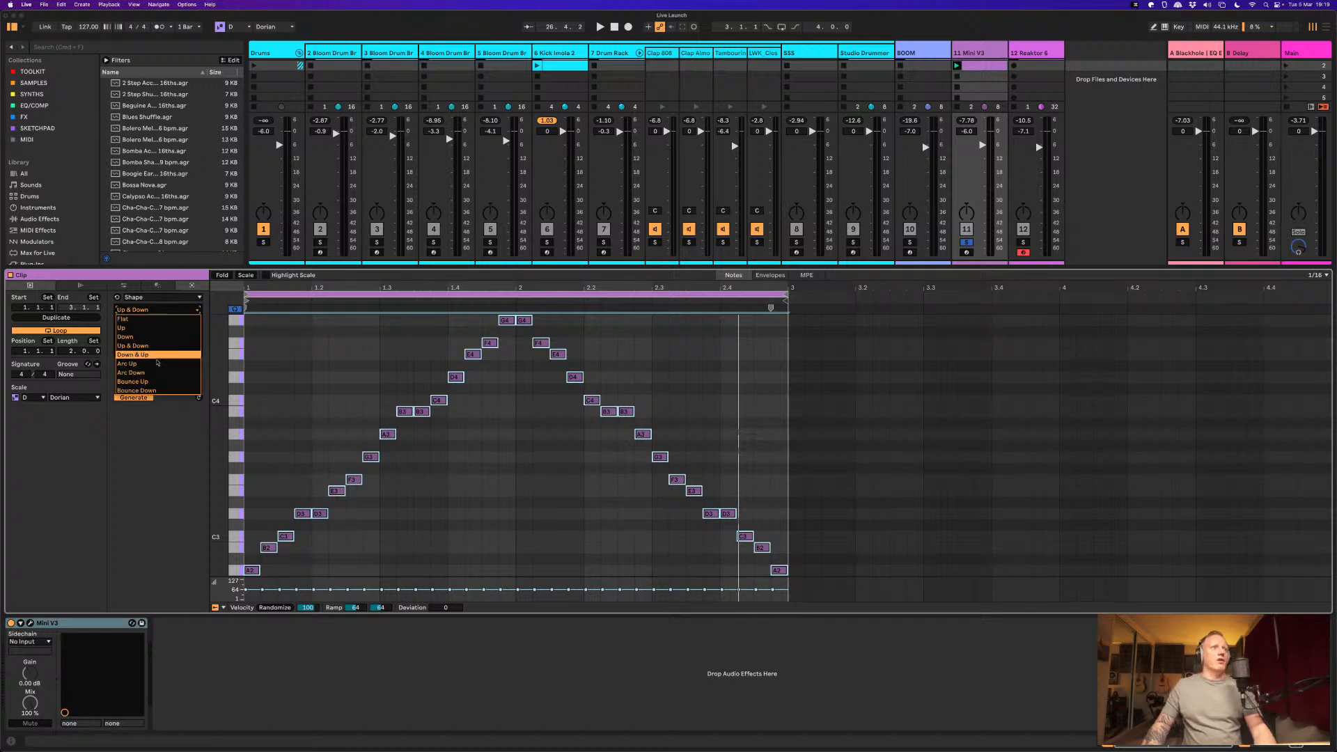
left_click(157, 382)
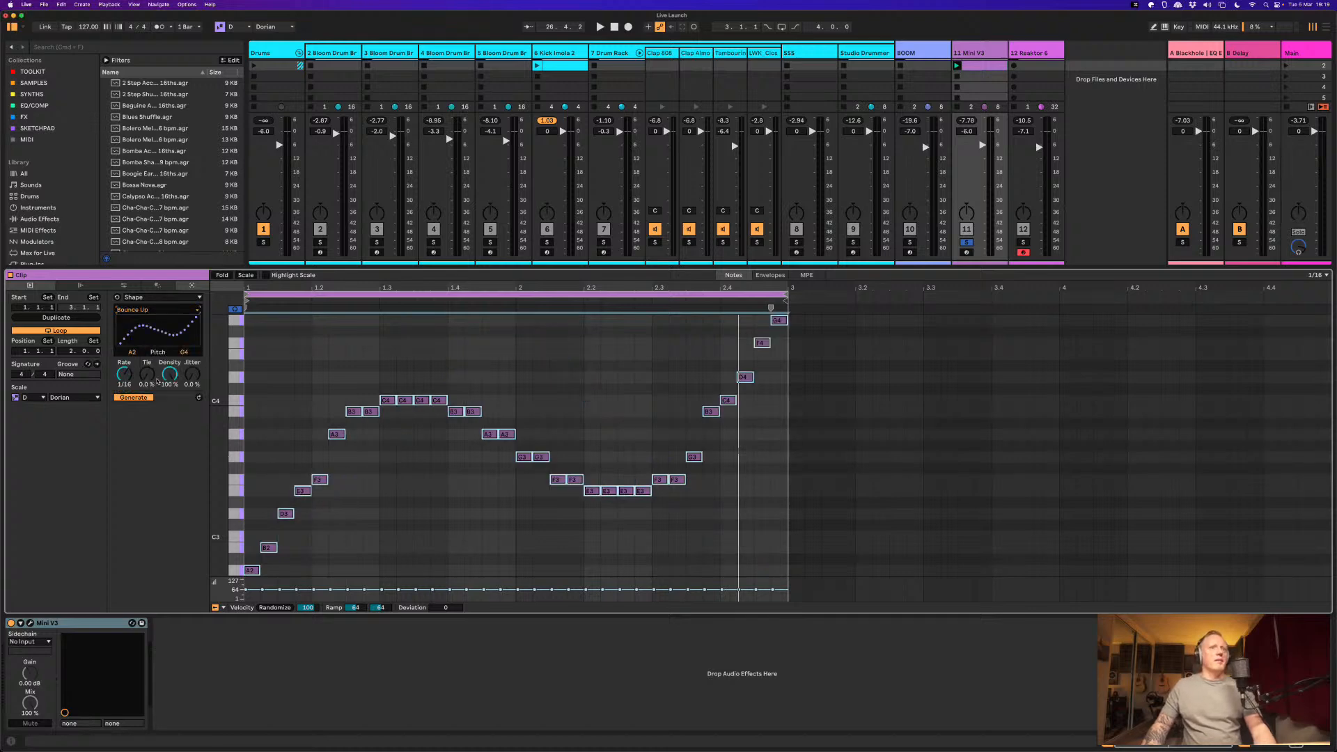
Step: Audition the Arc Up shape, settle on Arc Down, and unsolo the 11 Mini V3 track
left_click(164, 310)
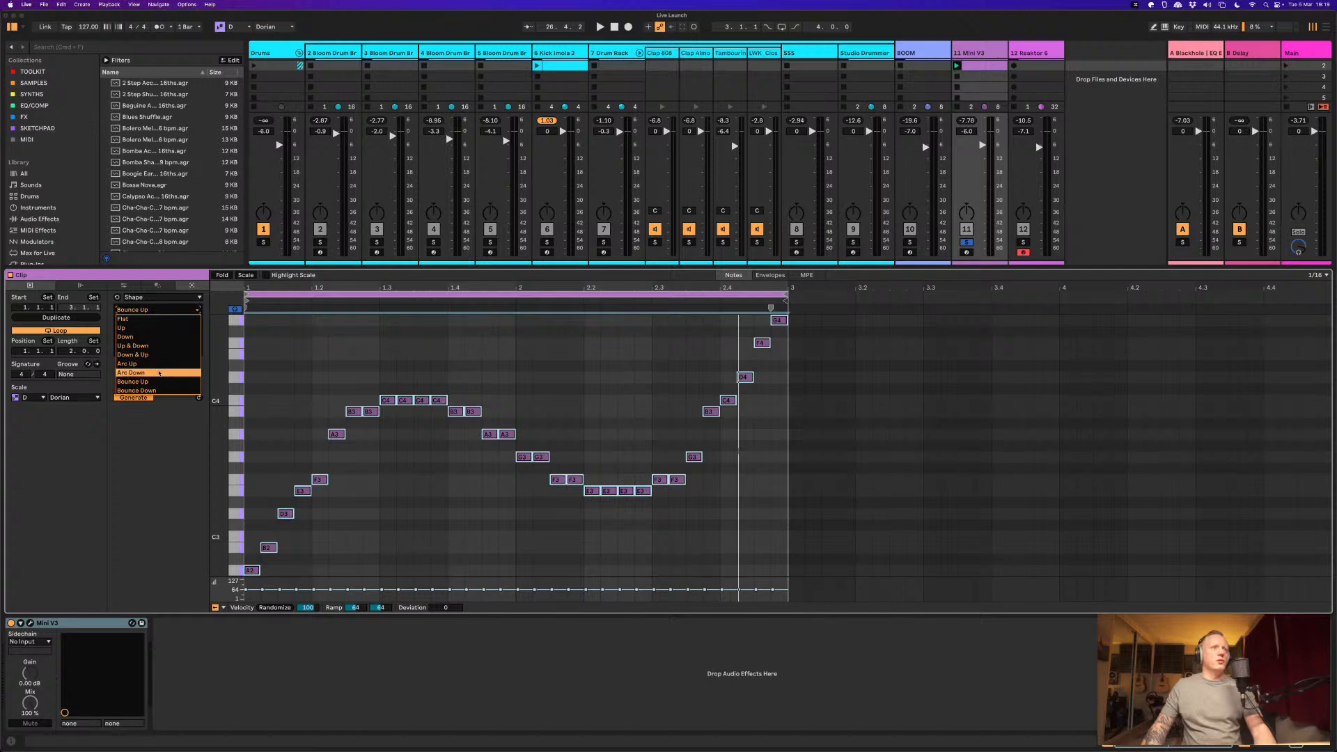
left_click(160, 365)
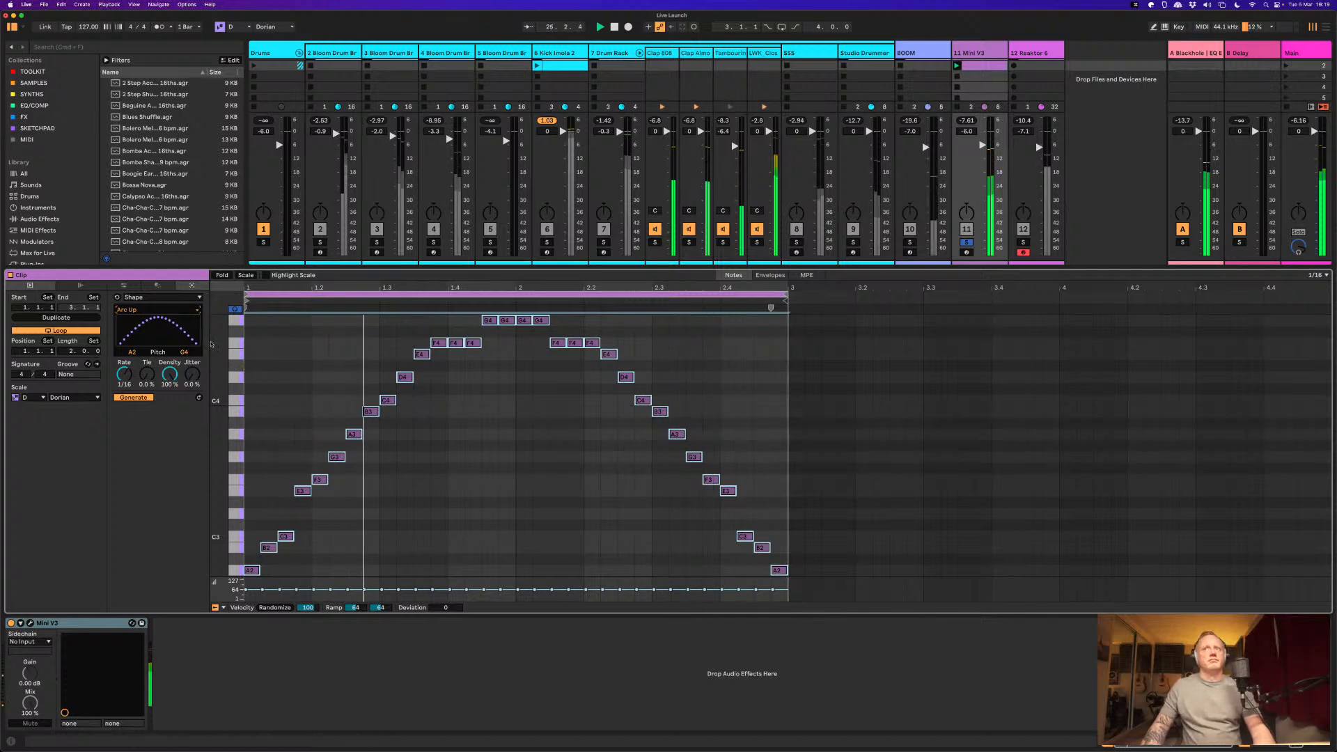
left_click(150, 311)
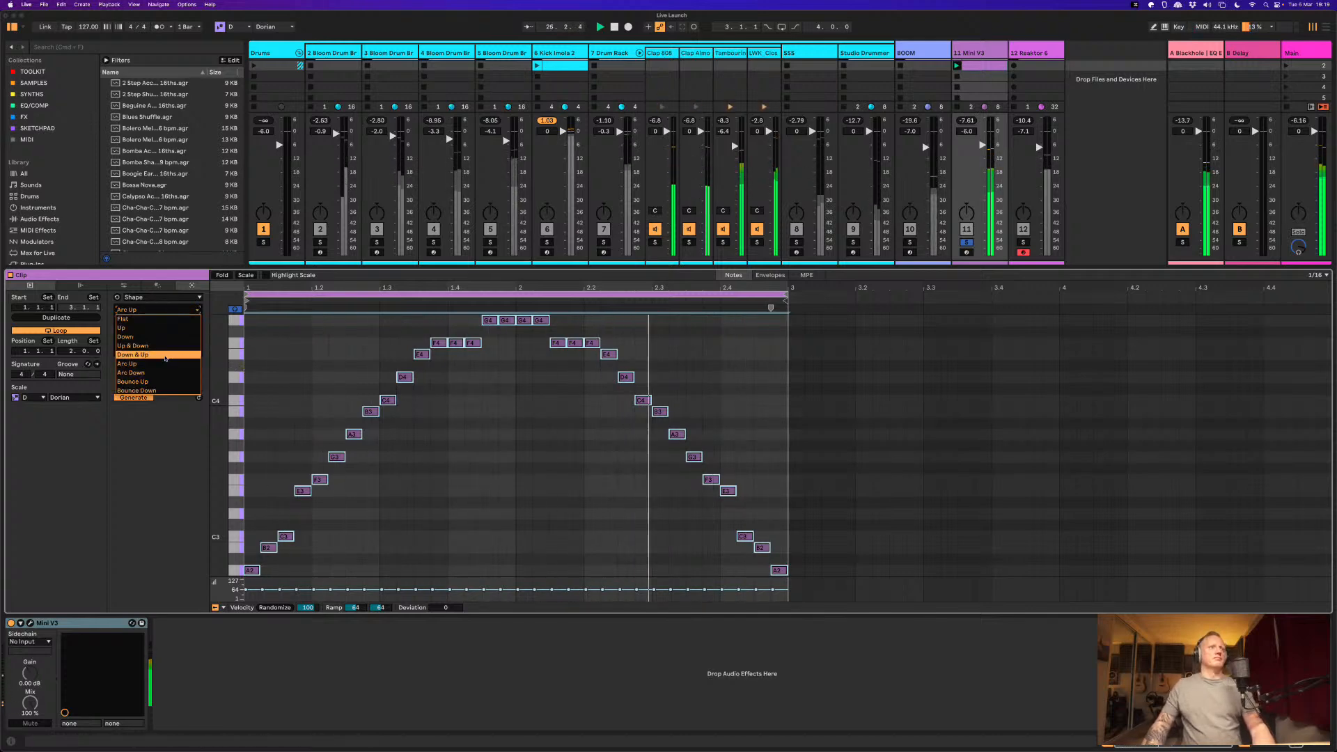
left_click(143, 373)
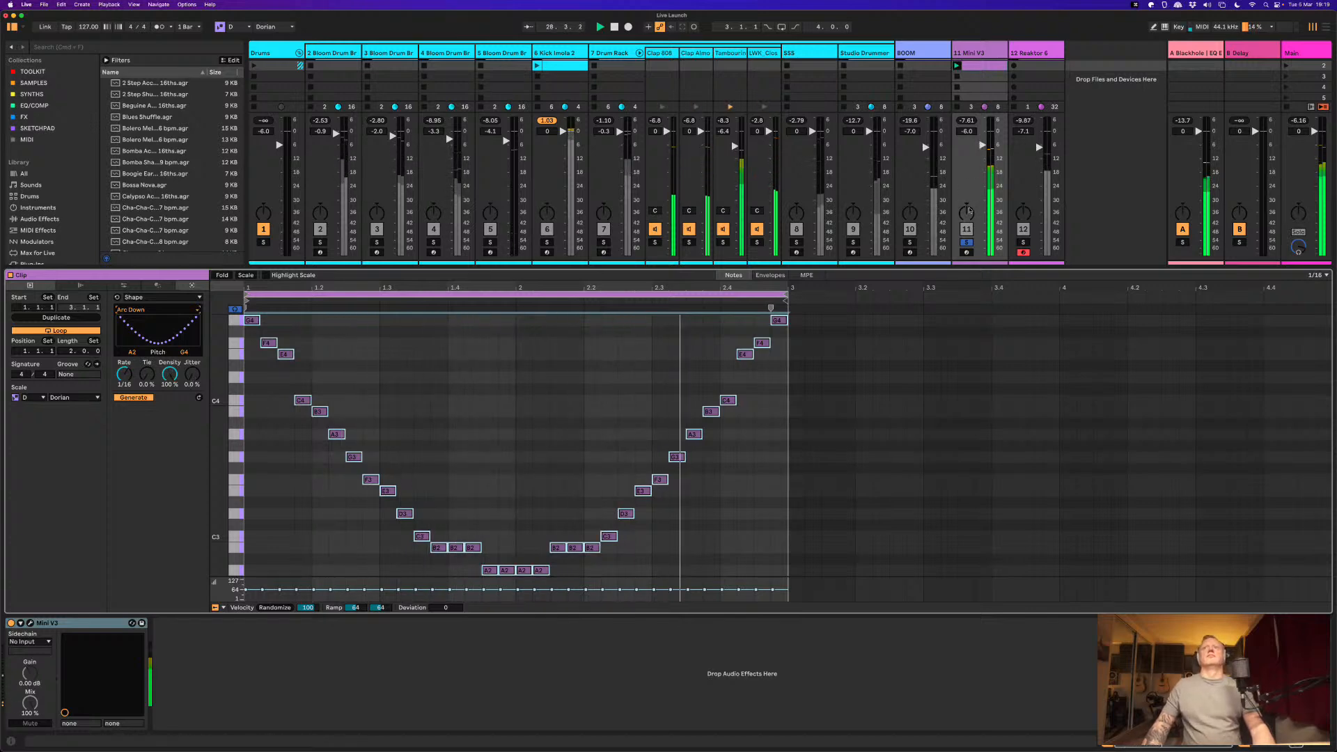
left_click(970, 243)
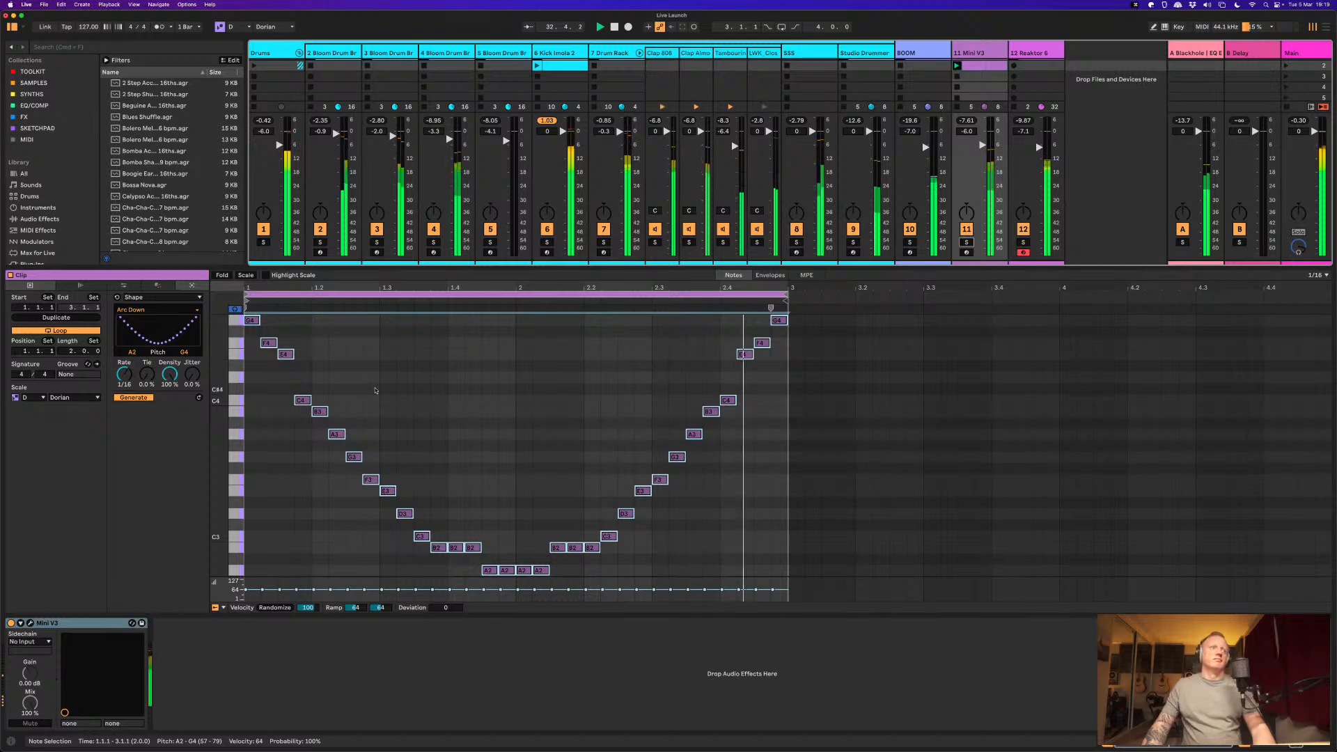
Step: Duplicate all the Arc Down notes into bars 3 and 4 of the clip and stop playback
key("super+d")
left_click(399, 355)
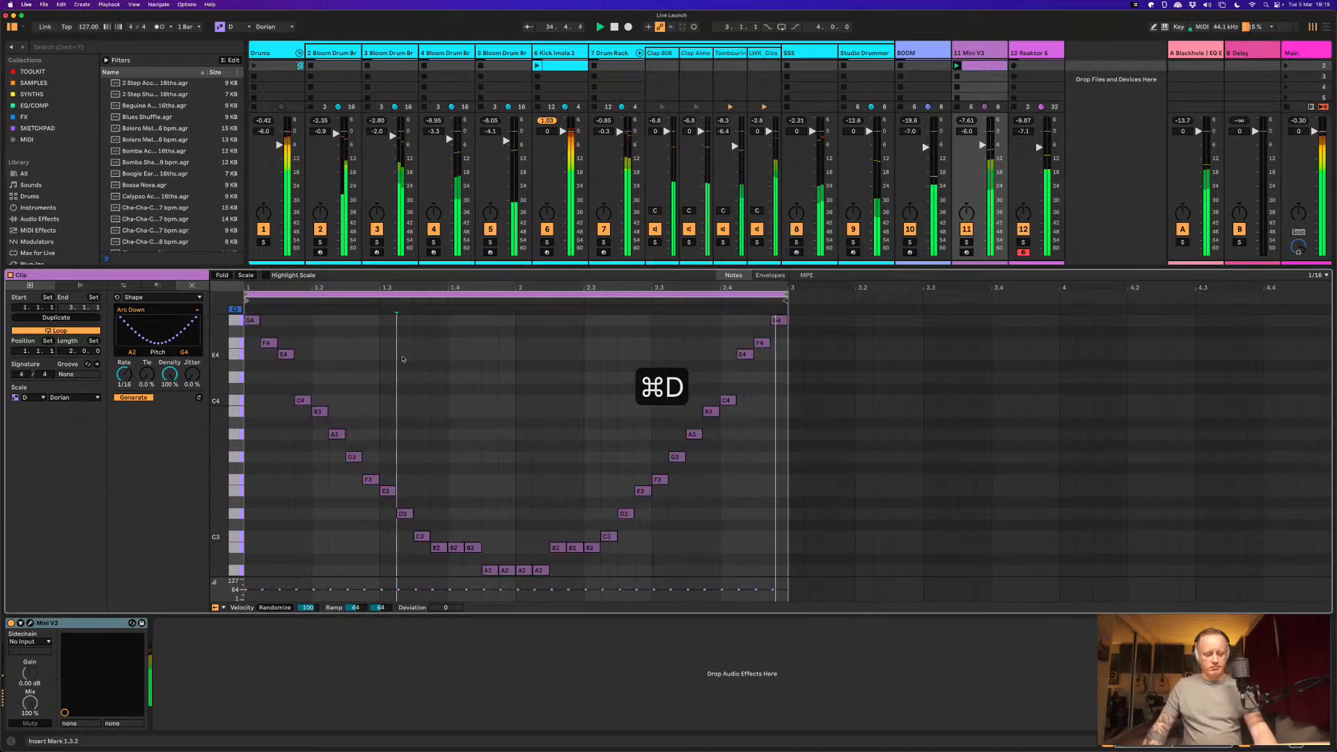
key("super+a")
key("super+d")
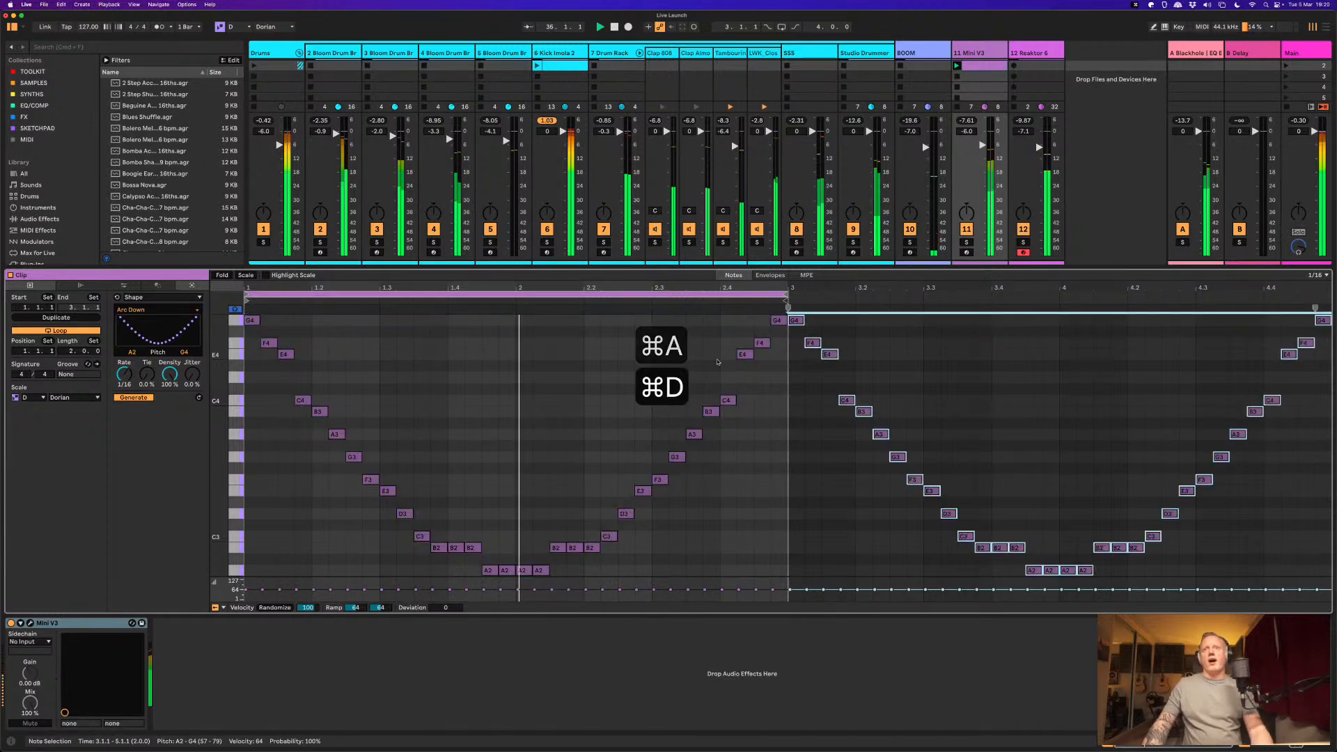
key("space")
Step: Extend the clip's loop to four bars so it covers all the notes
key("super+a")
key("super+space")
key("super+l")
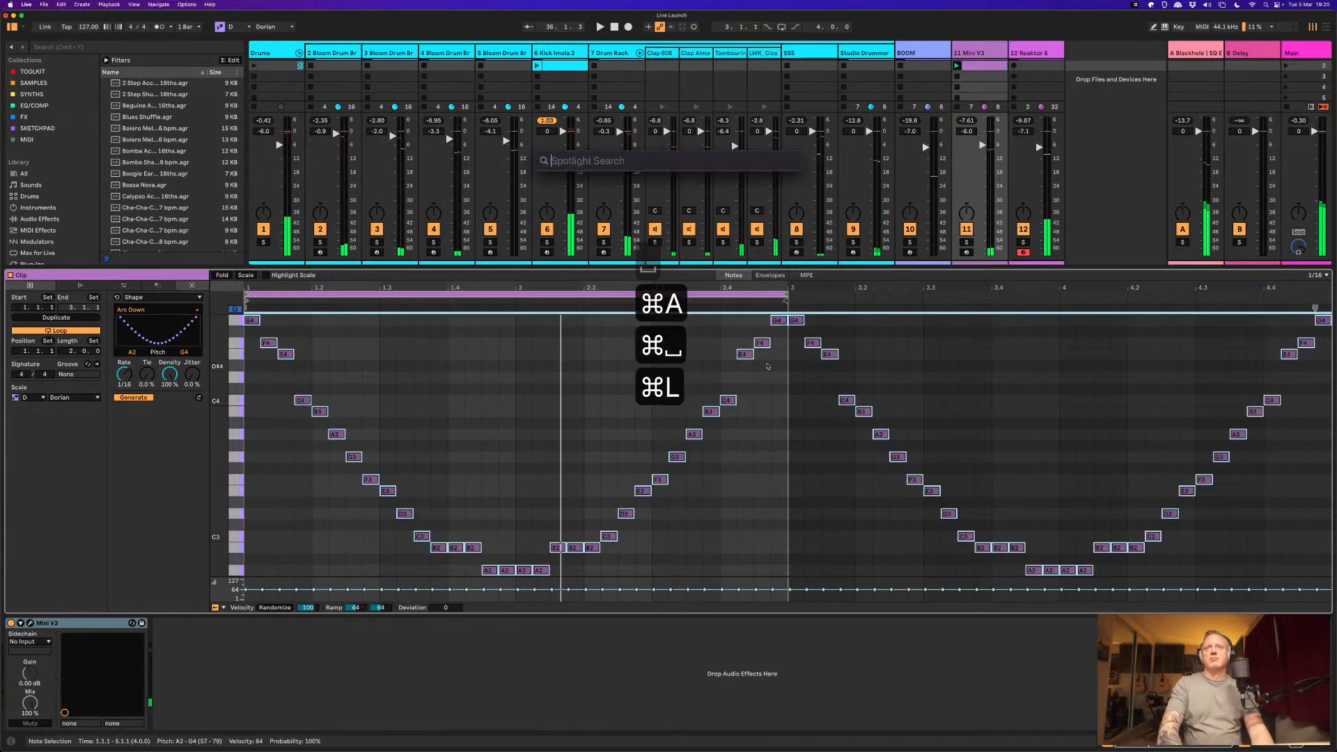
key("Escape")
key("super+a")
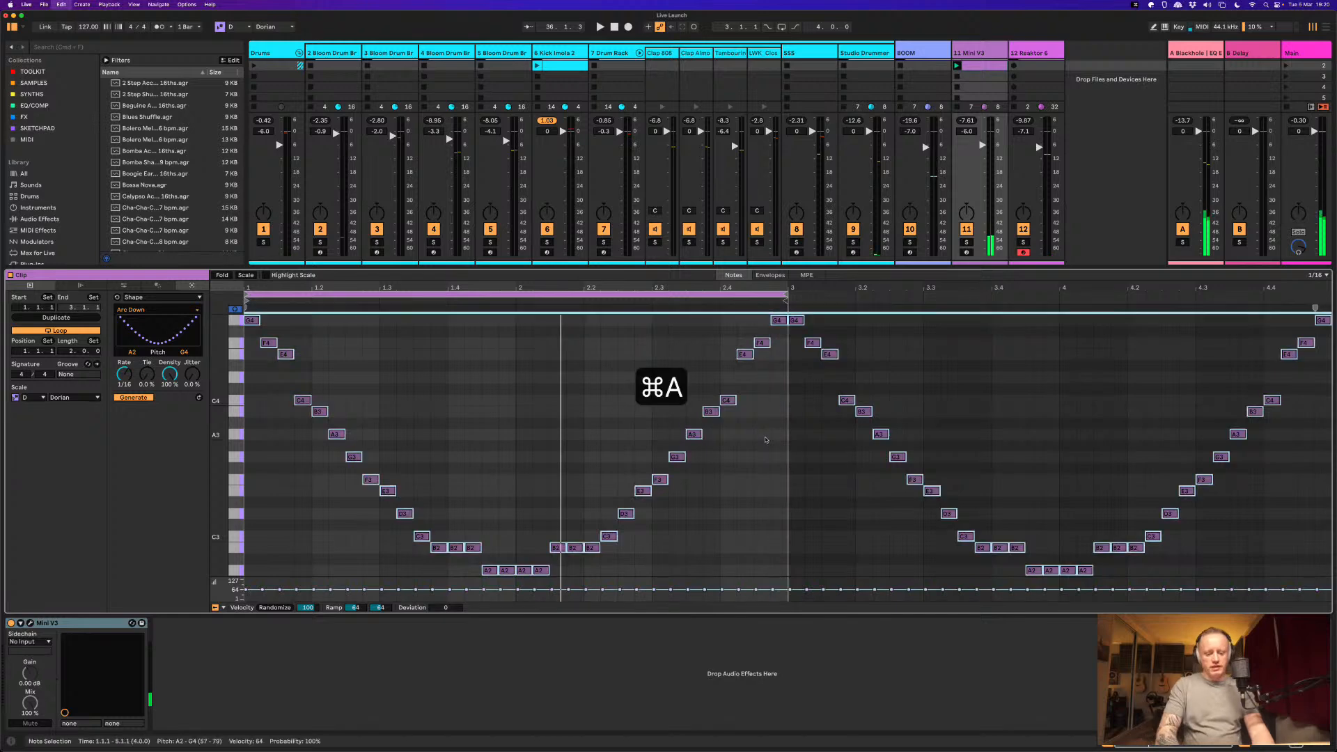
key("super+l")
Step: Invert the clip's notes from 3.1.2 to the end of bar 4 and play the result
left_click(797, 337)
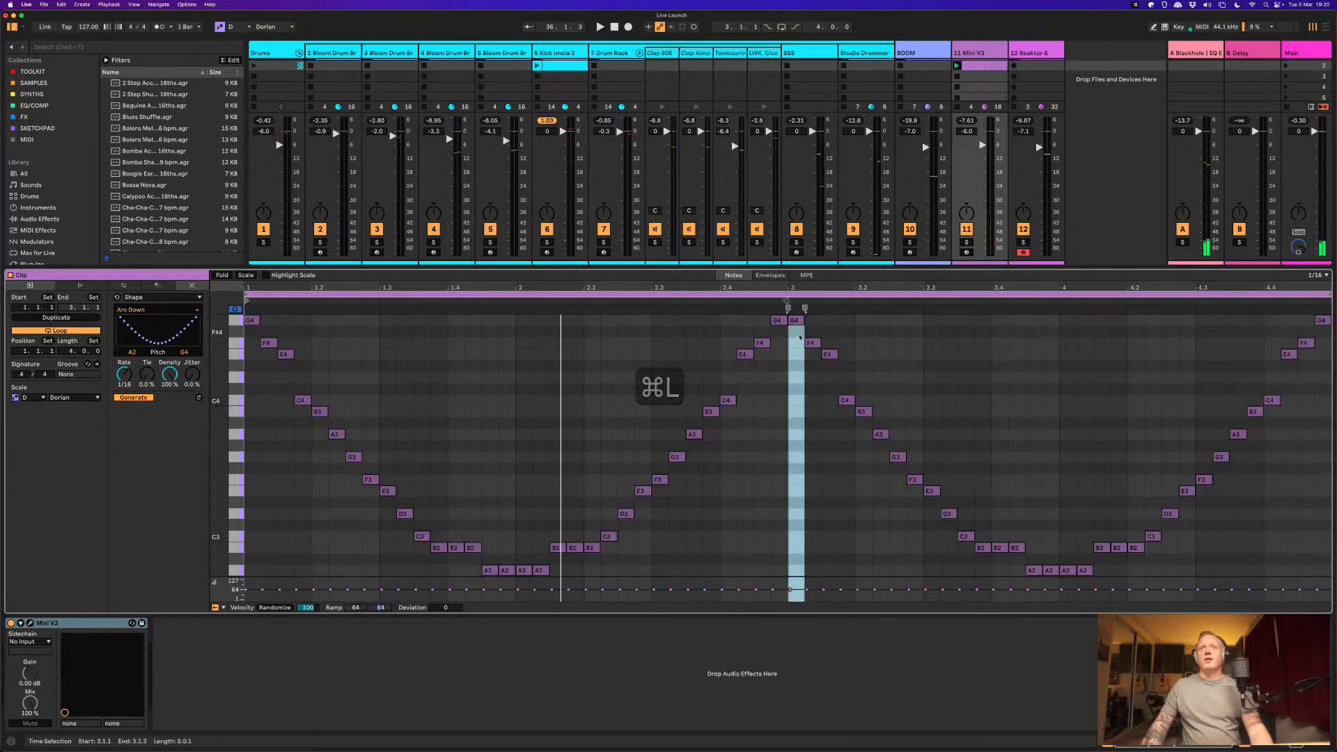
left_click_drag(800, 312, 1329, 557)
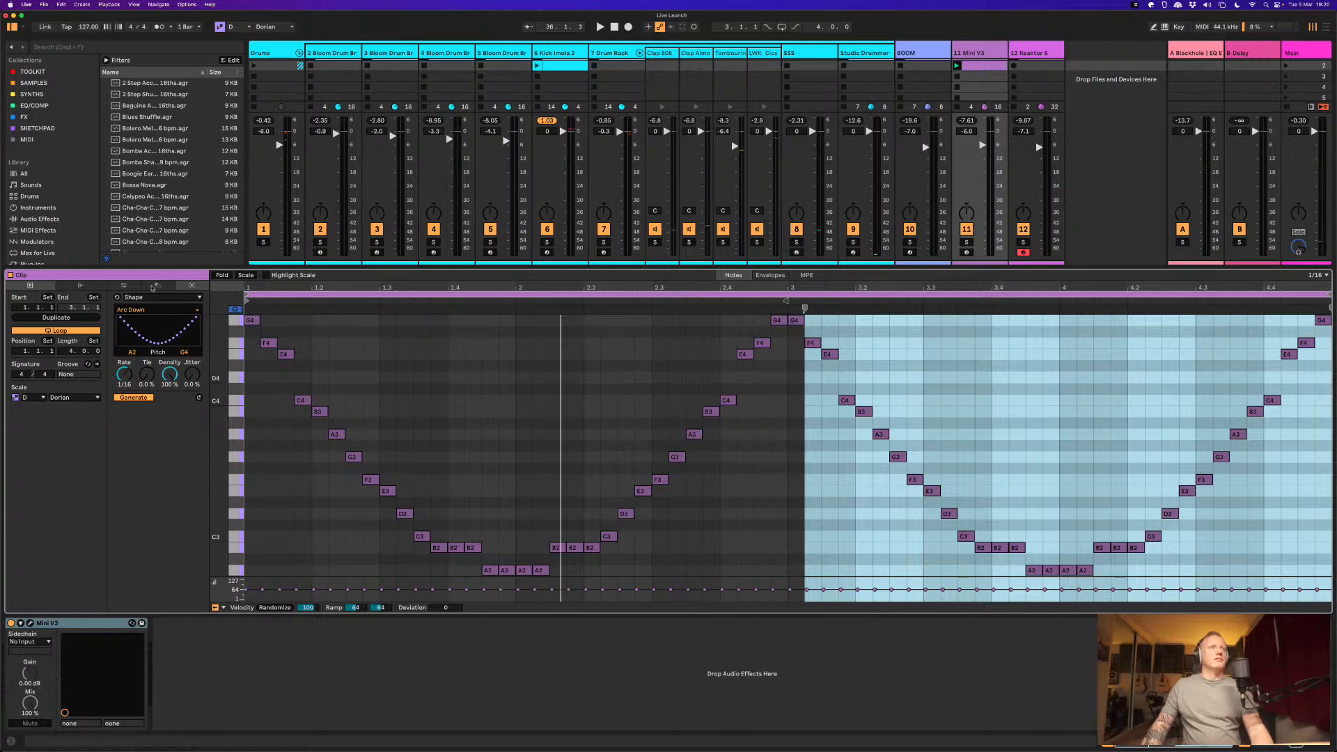
left_click(132, 286)
left_click(171, 307)
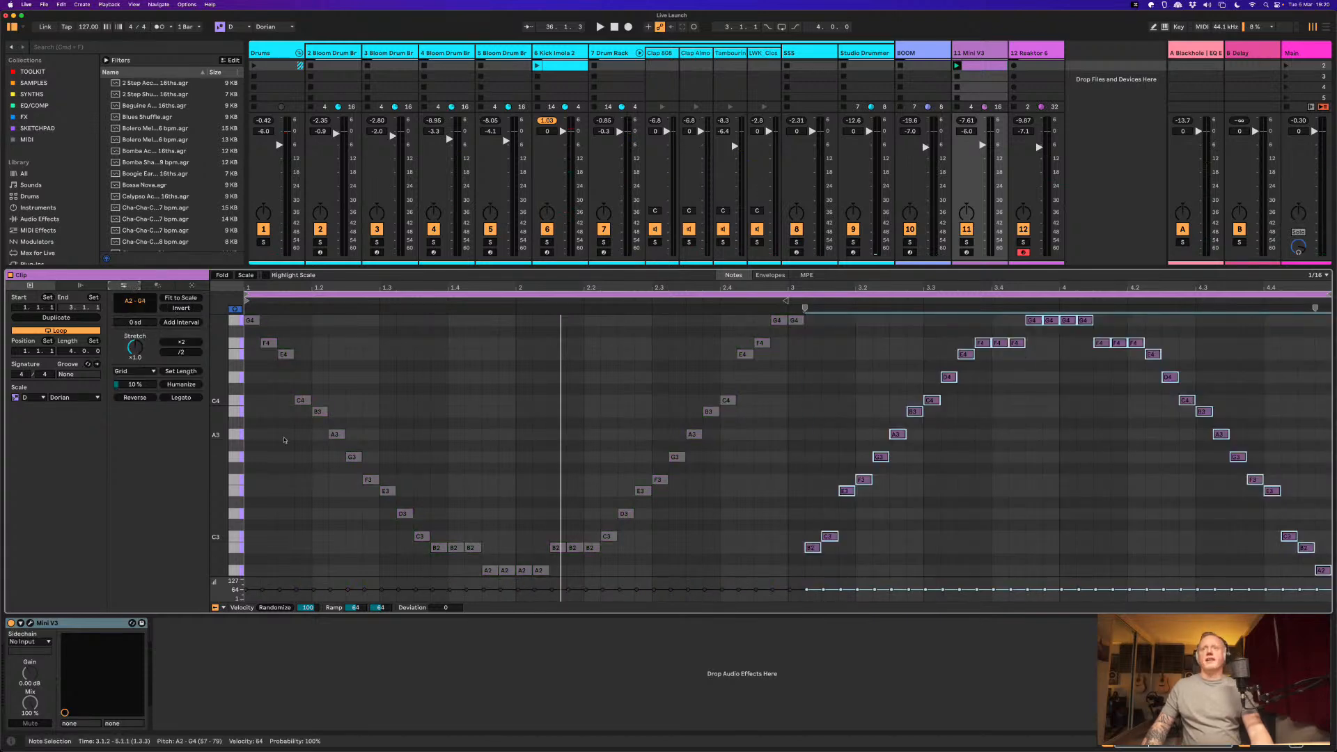
key("space")
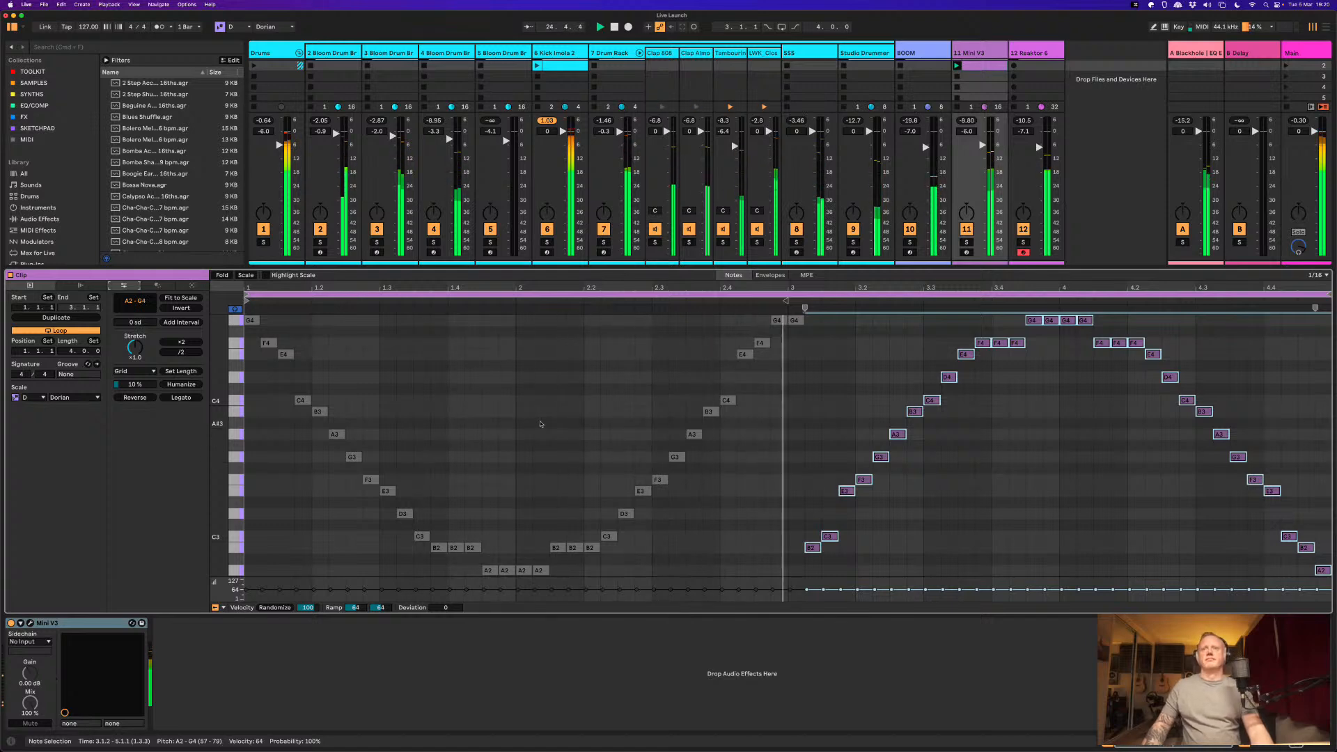
Step: Transpose the G4 note at 3.1.1 down two octaves, and raise it two semitones to A2
left_click(796, 321)
key("shift+Down")
key("shift+Down")
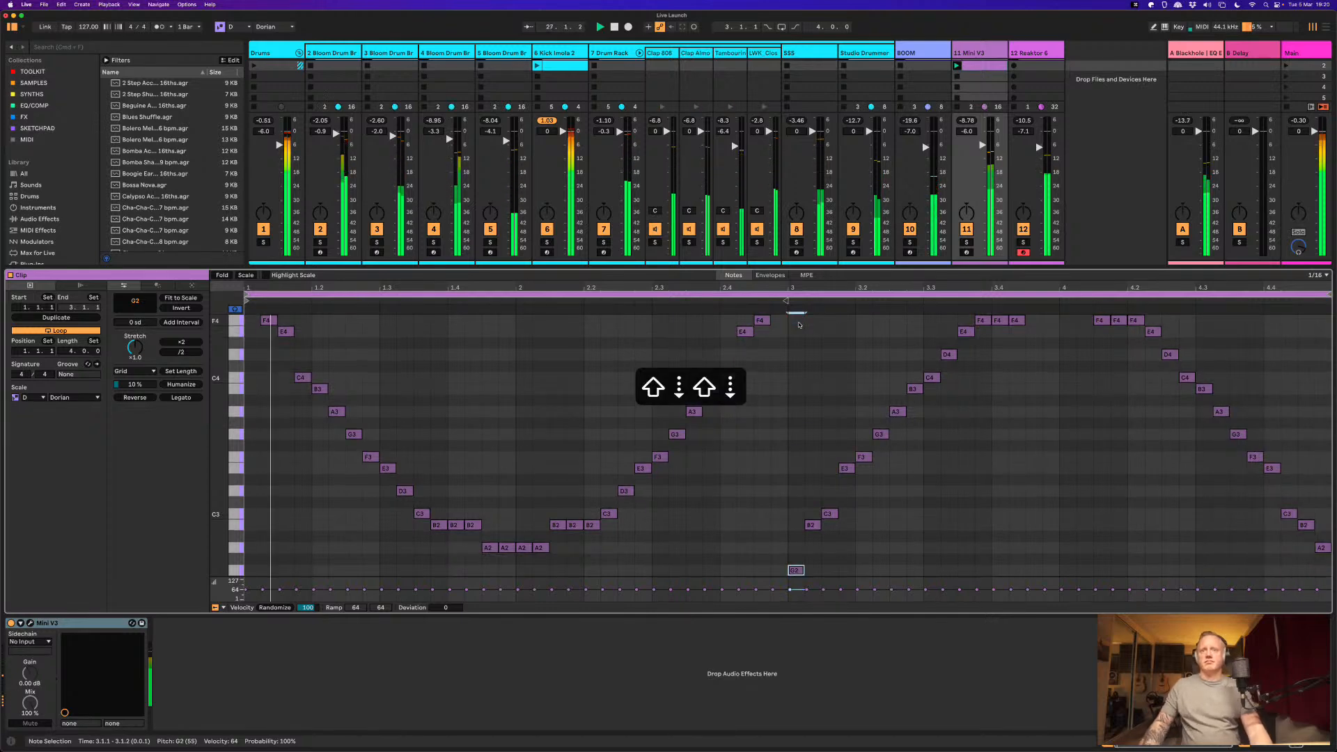
key("Up")
key("Up")
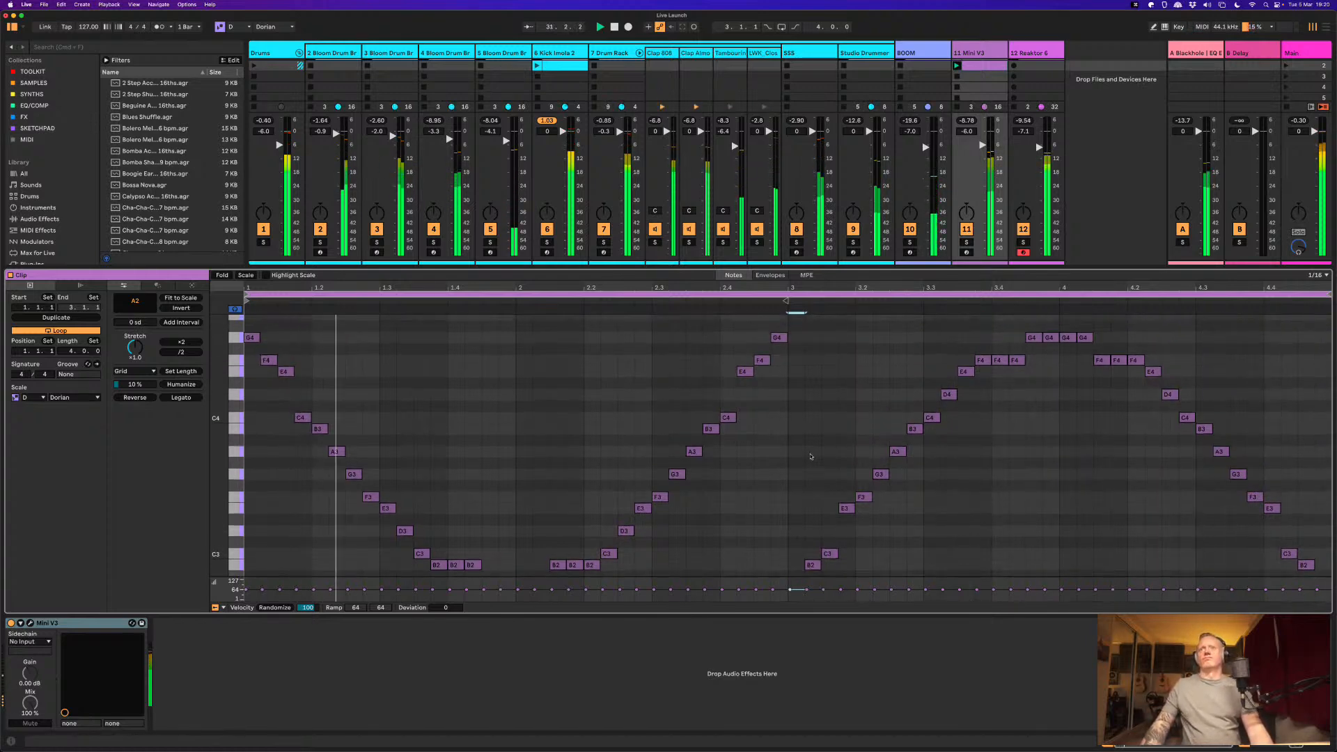
Step: Reverse all the notes in the clip and audition the result
scroll(811, 455, "up", 2)
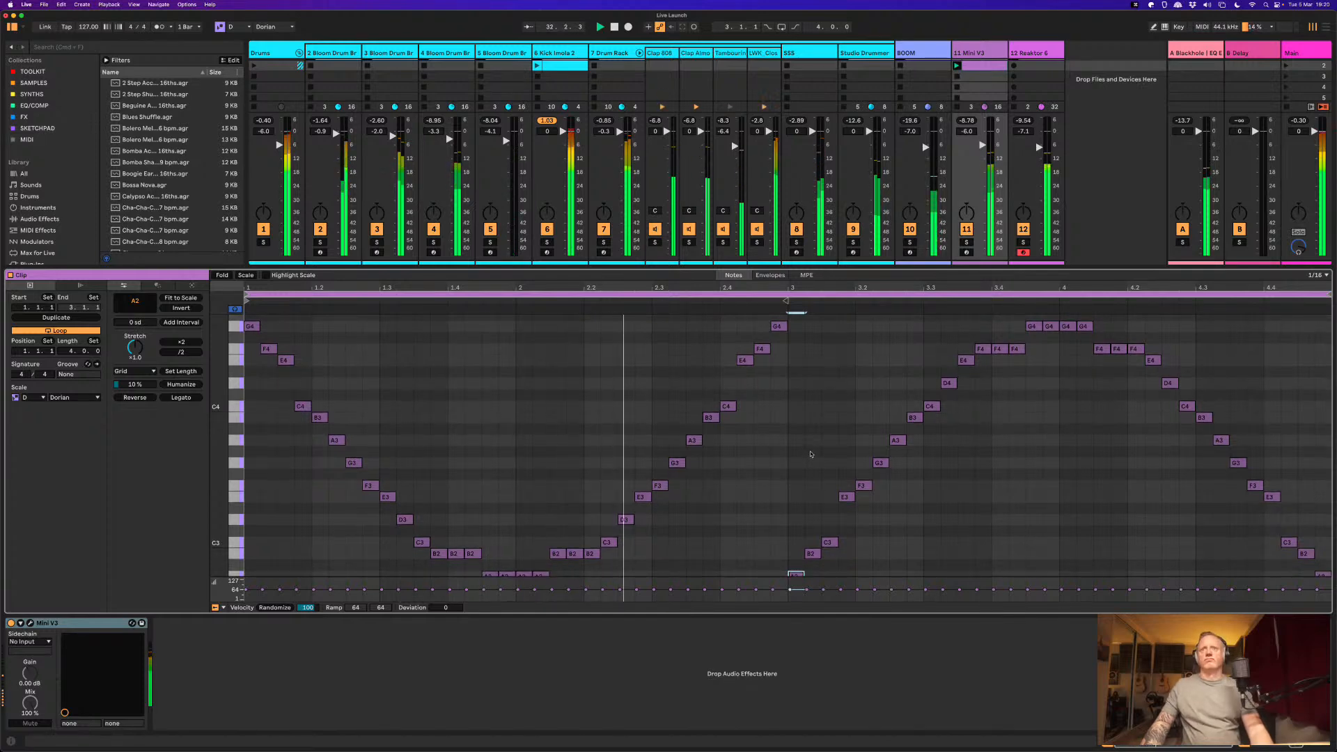
key("super+a")
key("space")
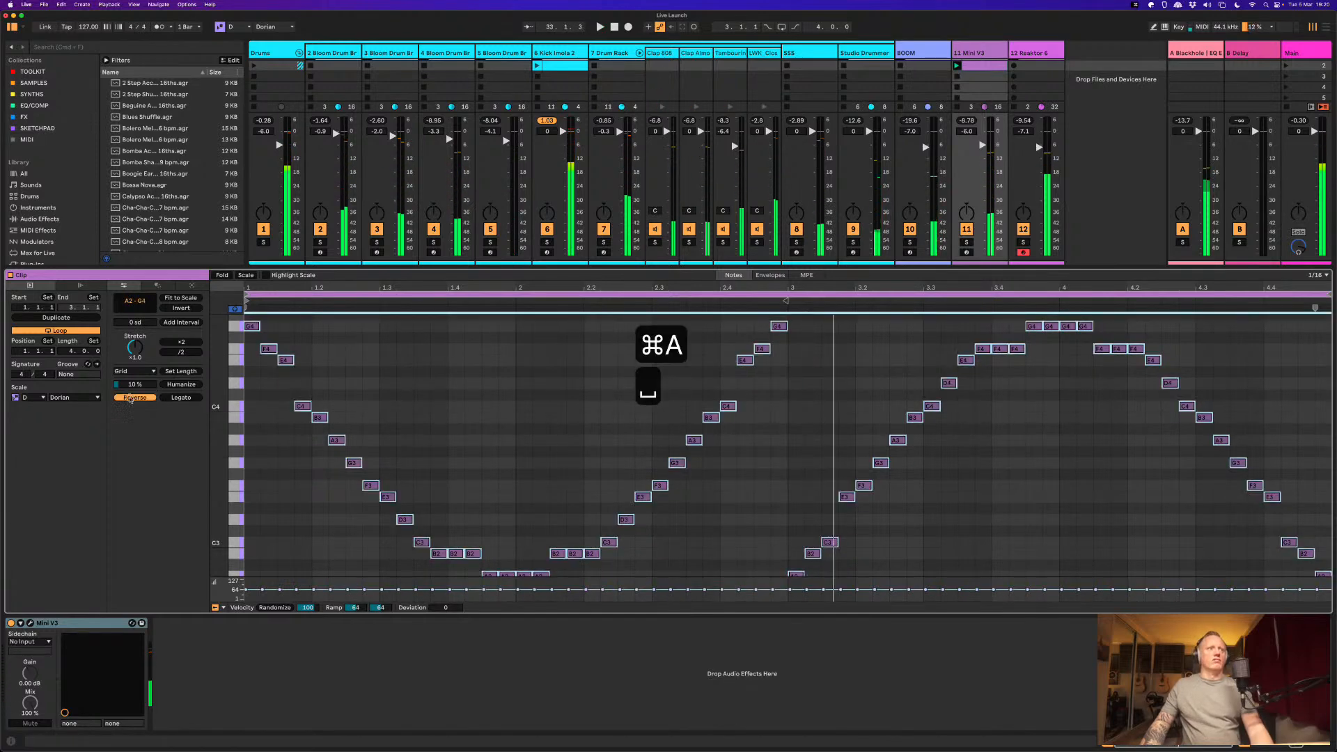
left_click(135, 398)
key("space")
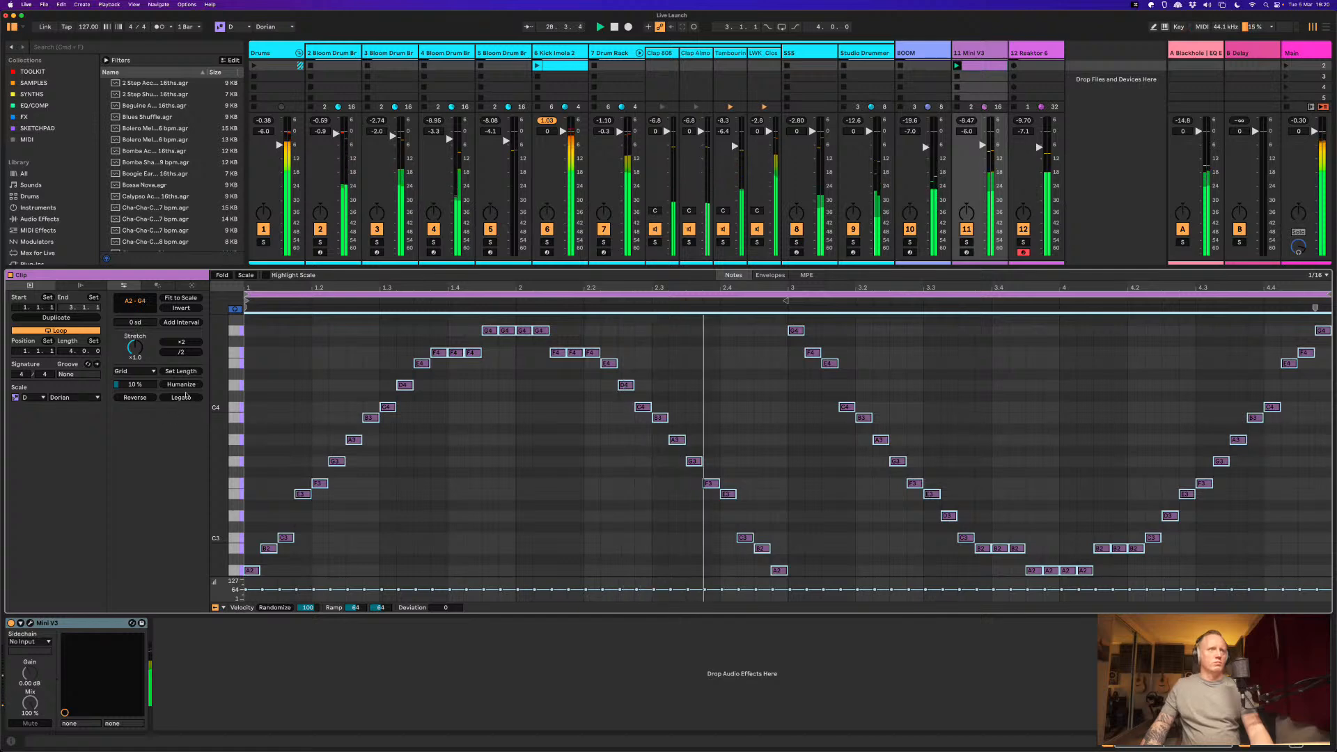
key("space")
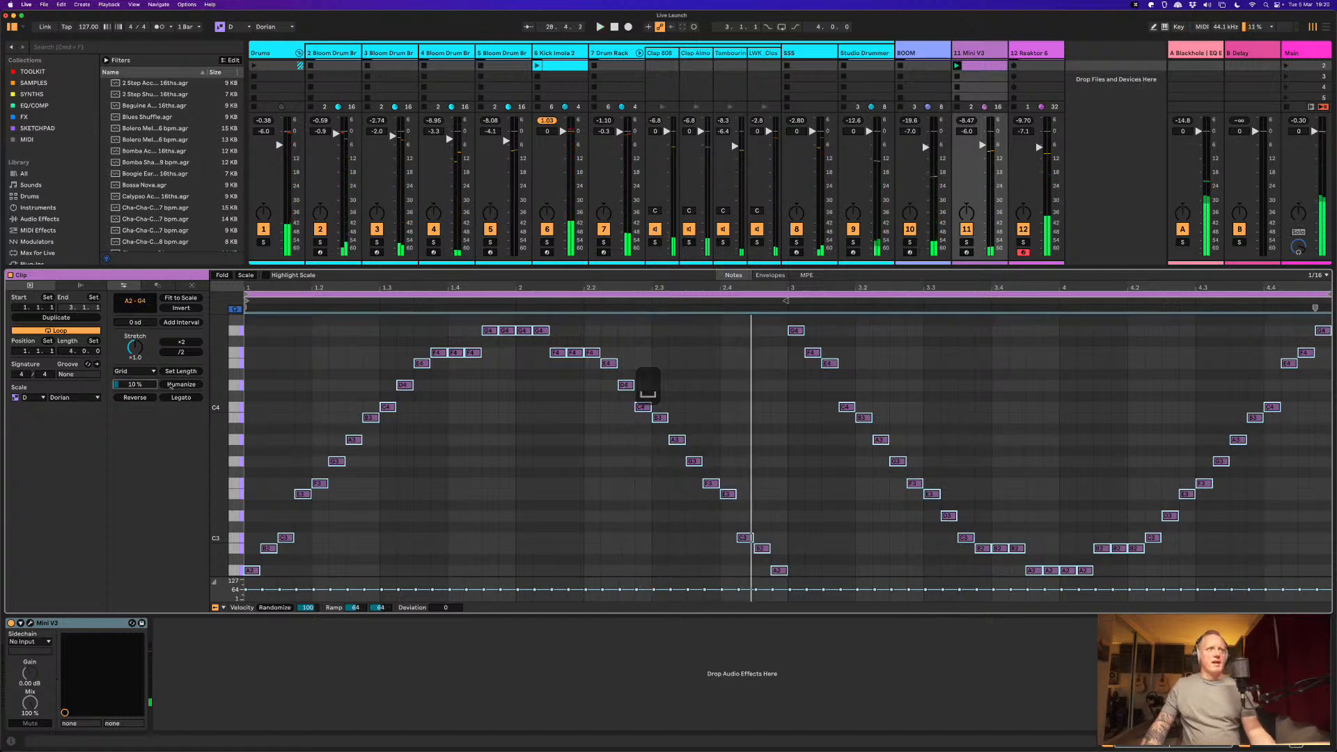
Step: Zoom in around 1.2.2 to examine how the humanized notes sit against the grid, and audition the whole clip
left_click_drag(274, 285, 315, 423)
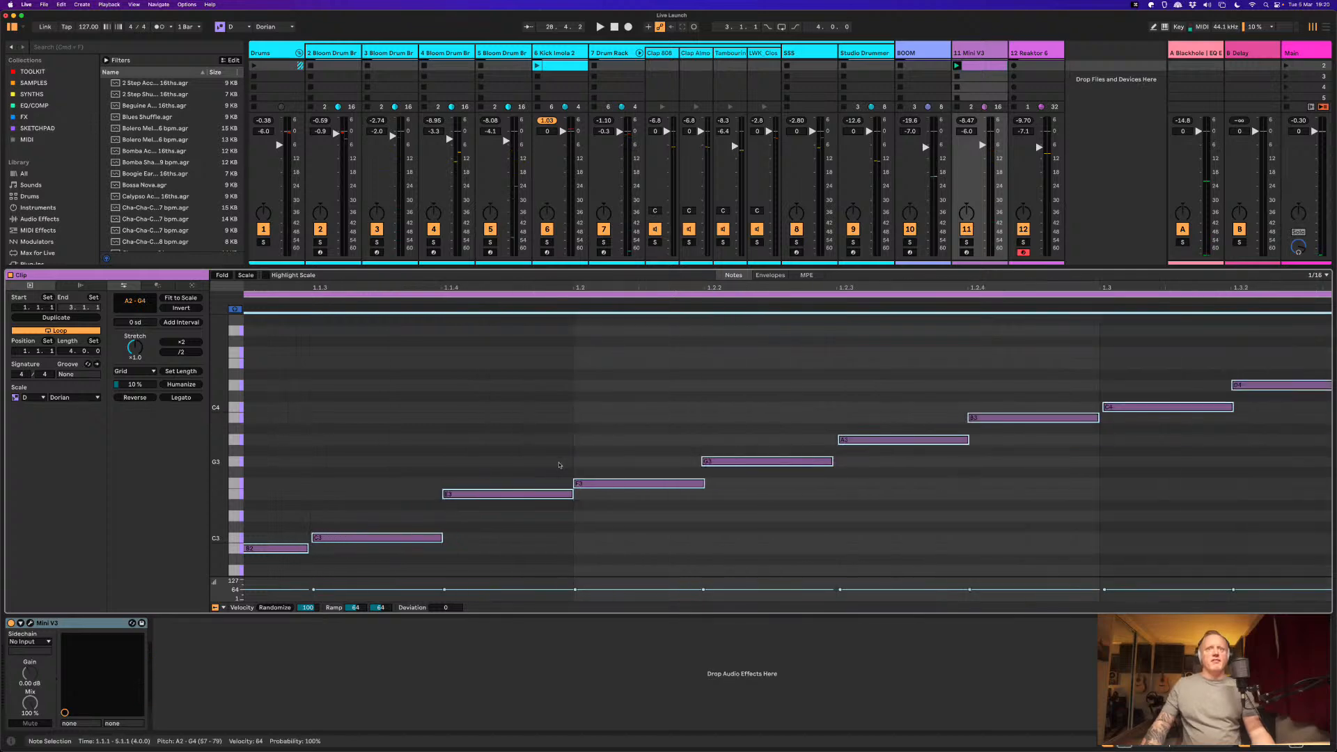
left_click(705, 462)
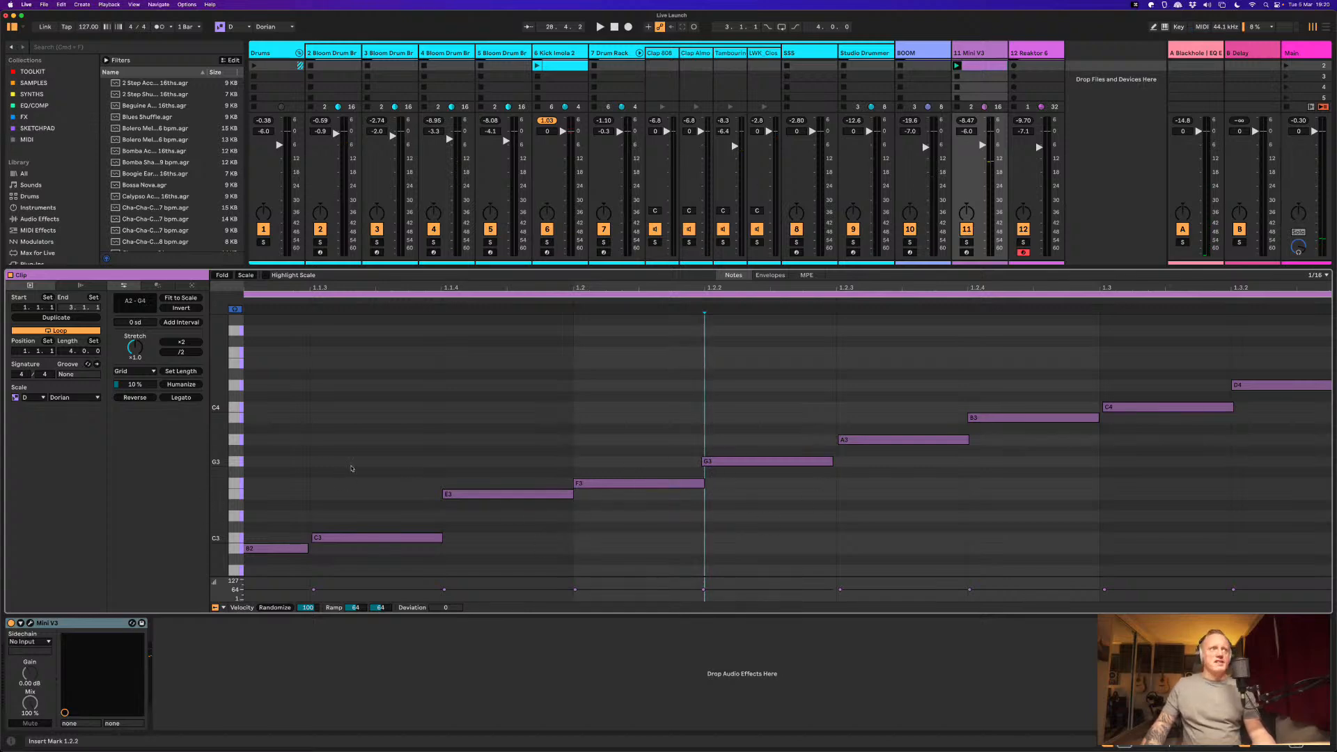
left_click_drag(328, 288, 309, 162)
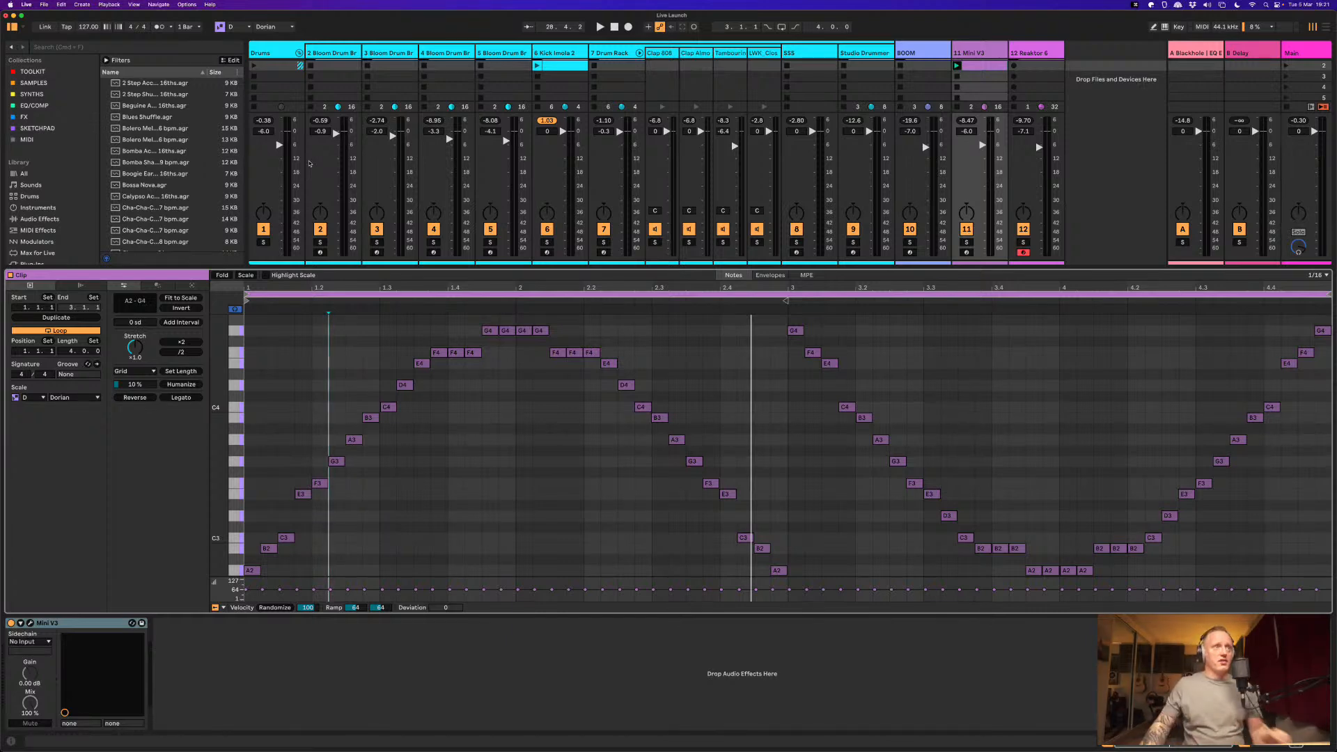
key("space")
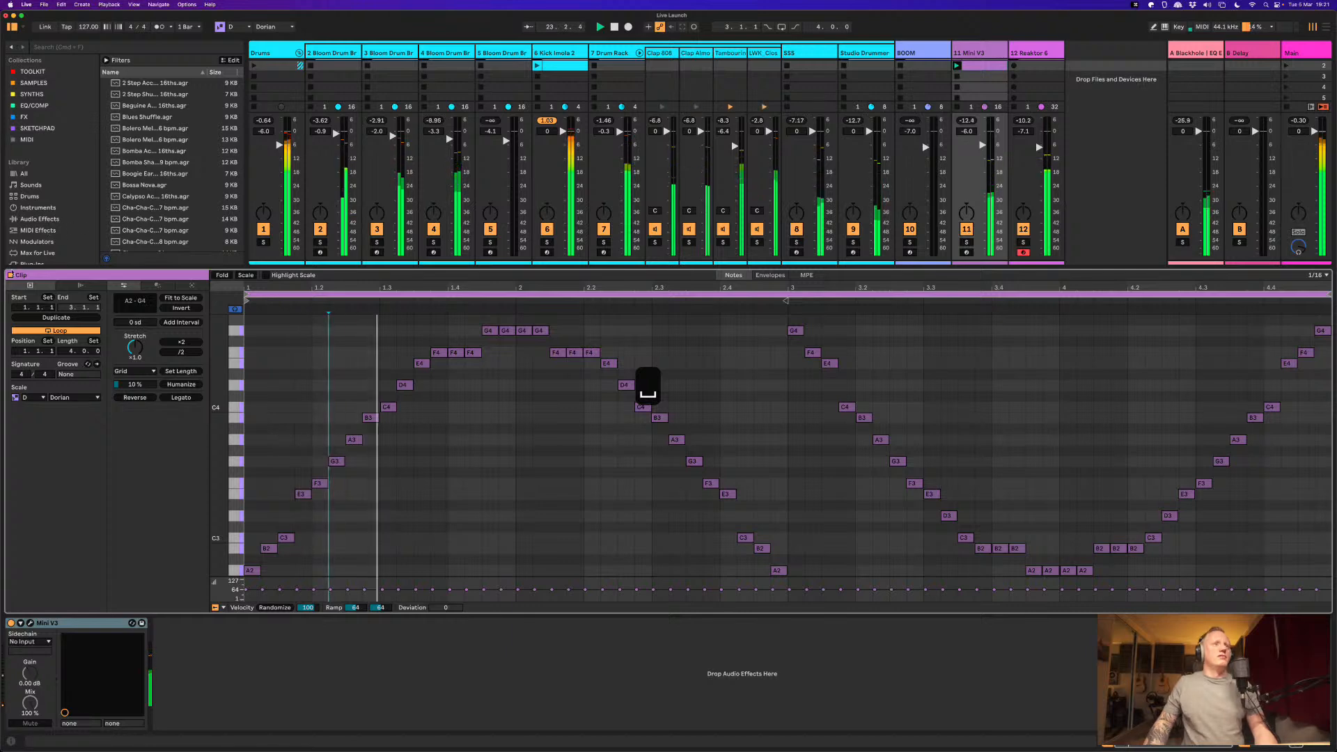
key("space")
key("space")
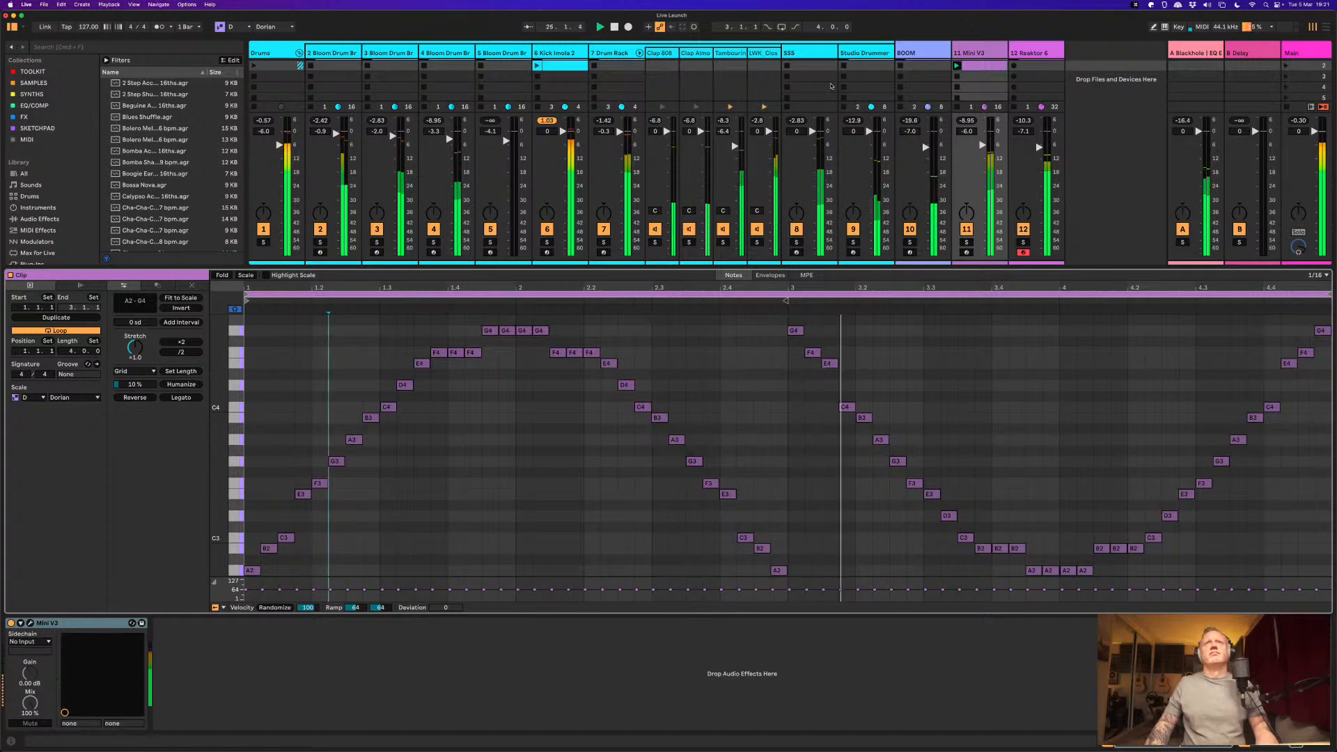
key("space")
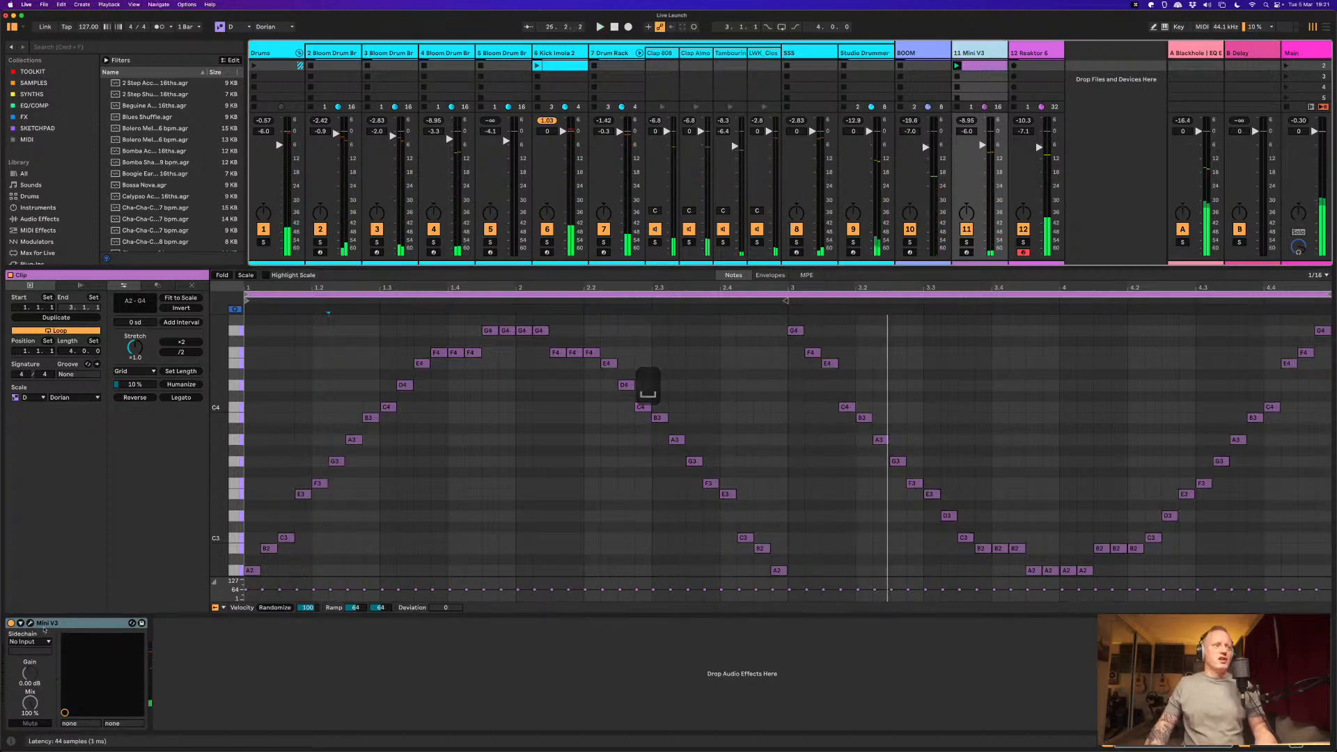
Step: Look at the Mini V3 plug-in window during playback and hide it again
key("super+alt+p")
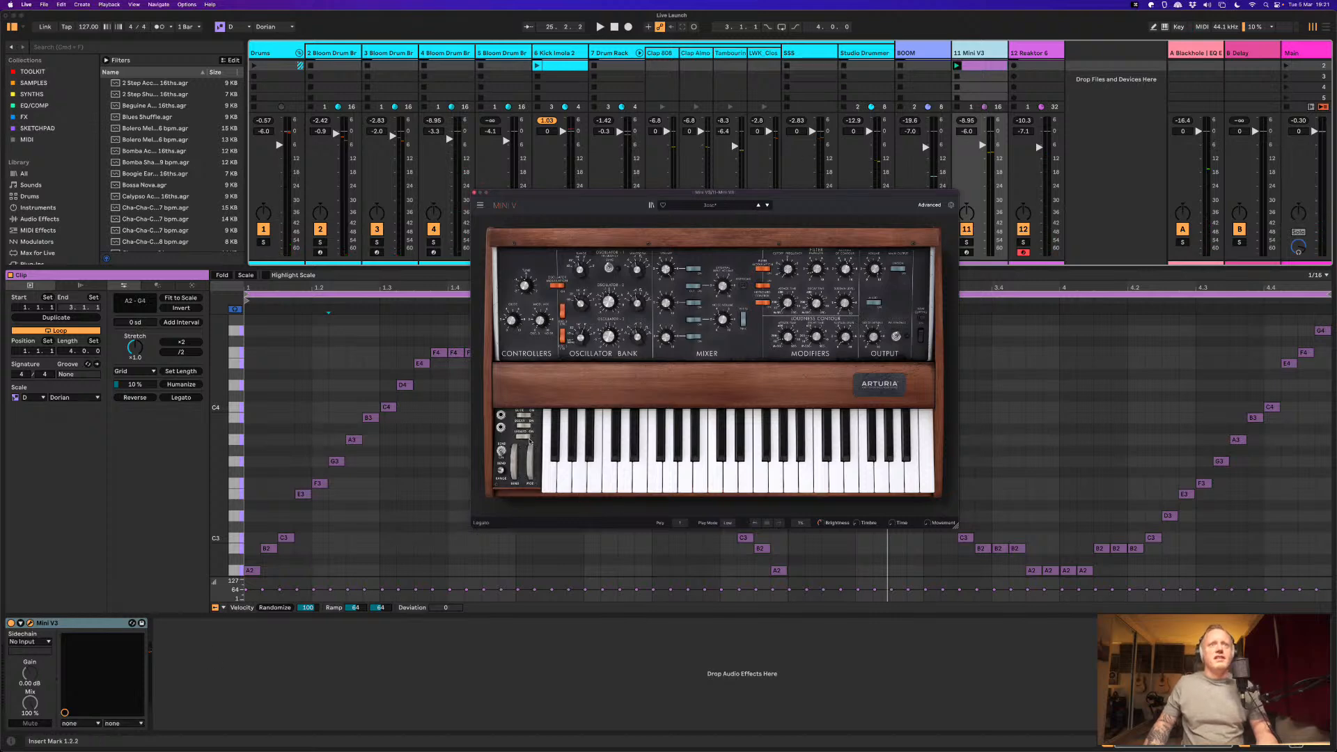
key("space")
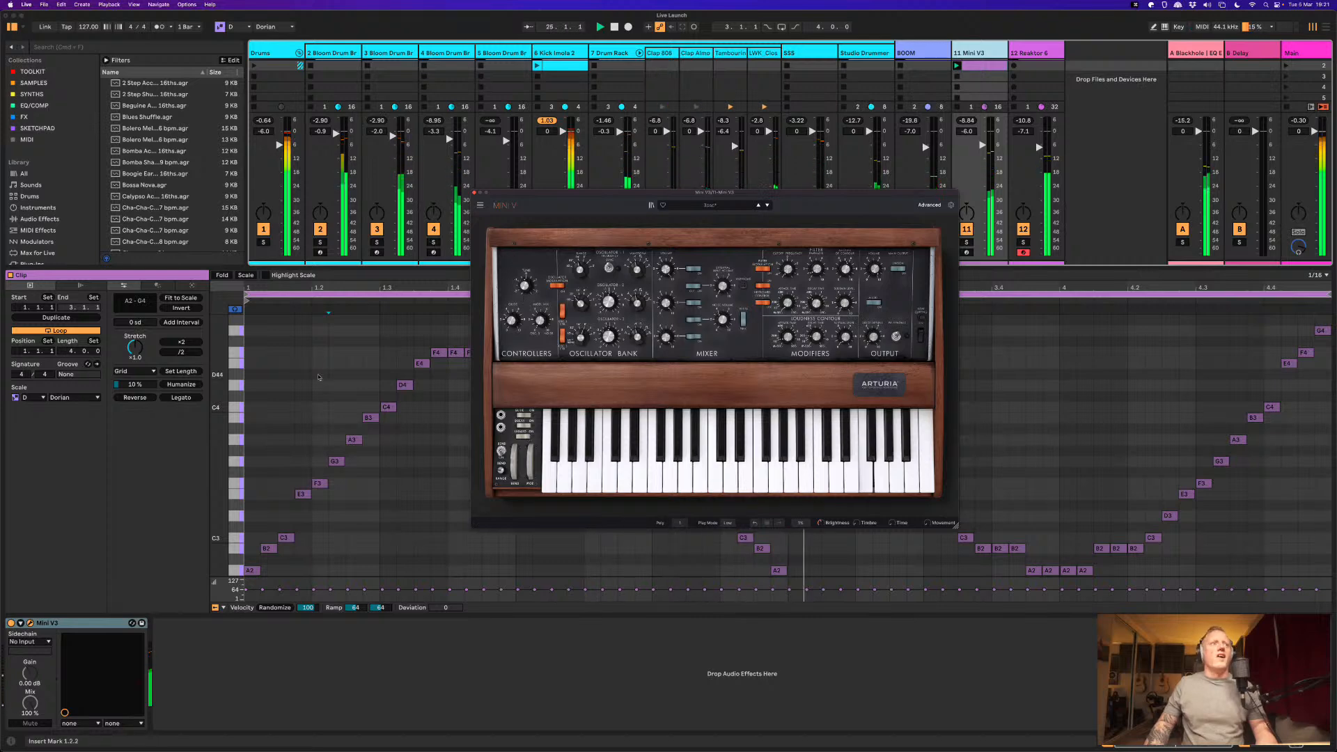
key("super+alt+p")
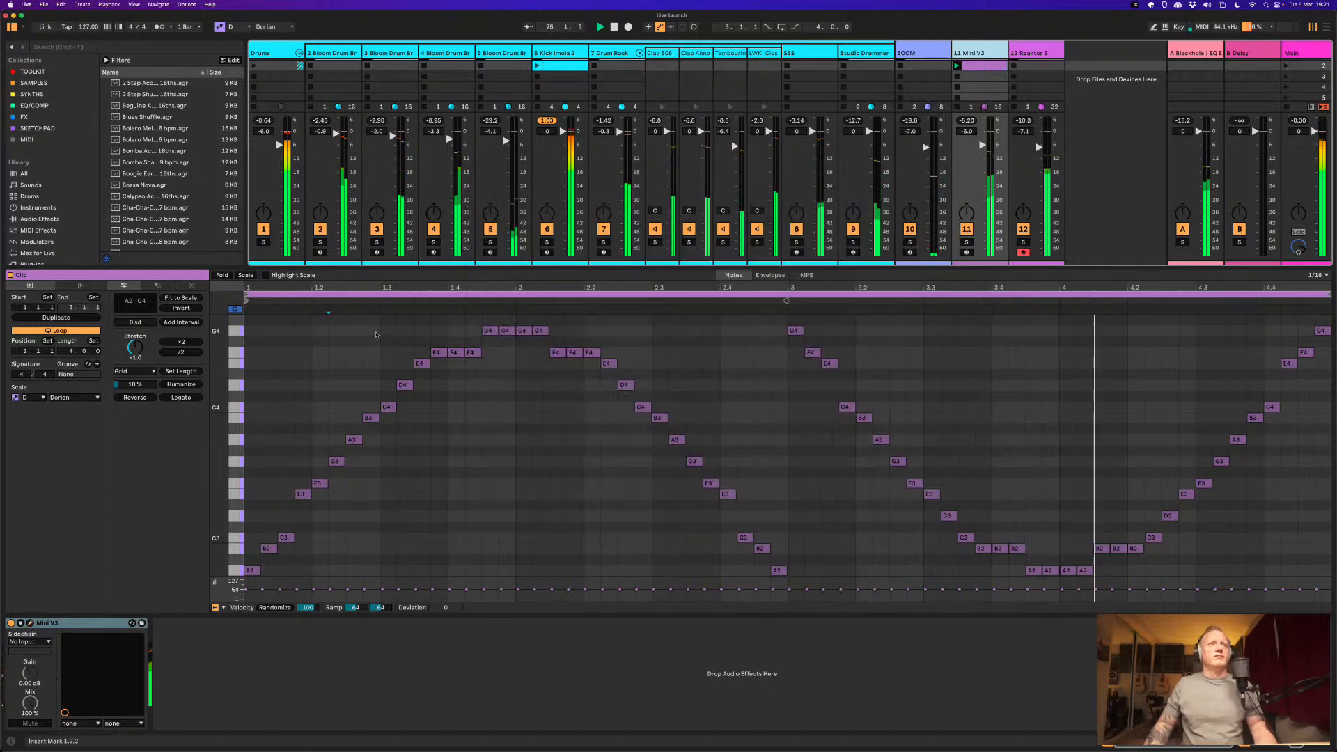
Step: Undo the humanize edit on the clip's notes and stop playback
key("super+z")
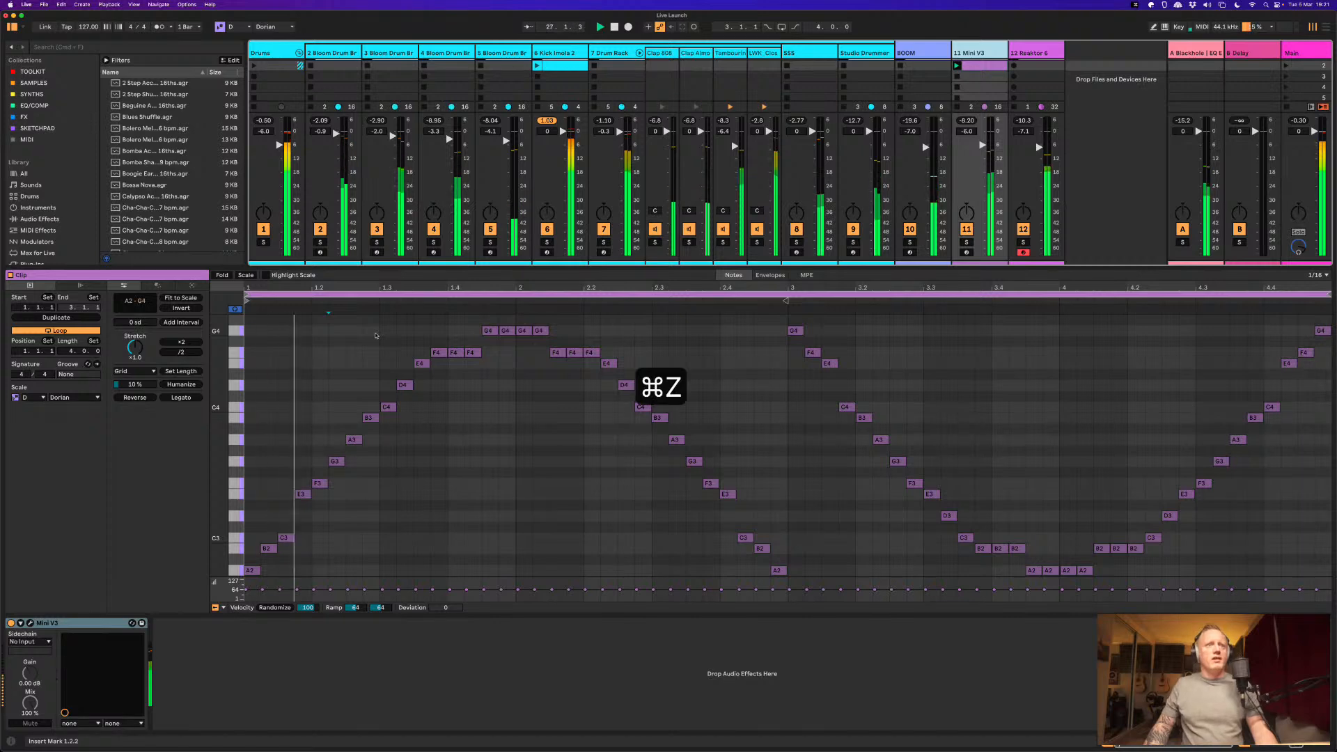
key("super+z")
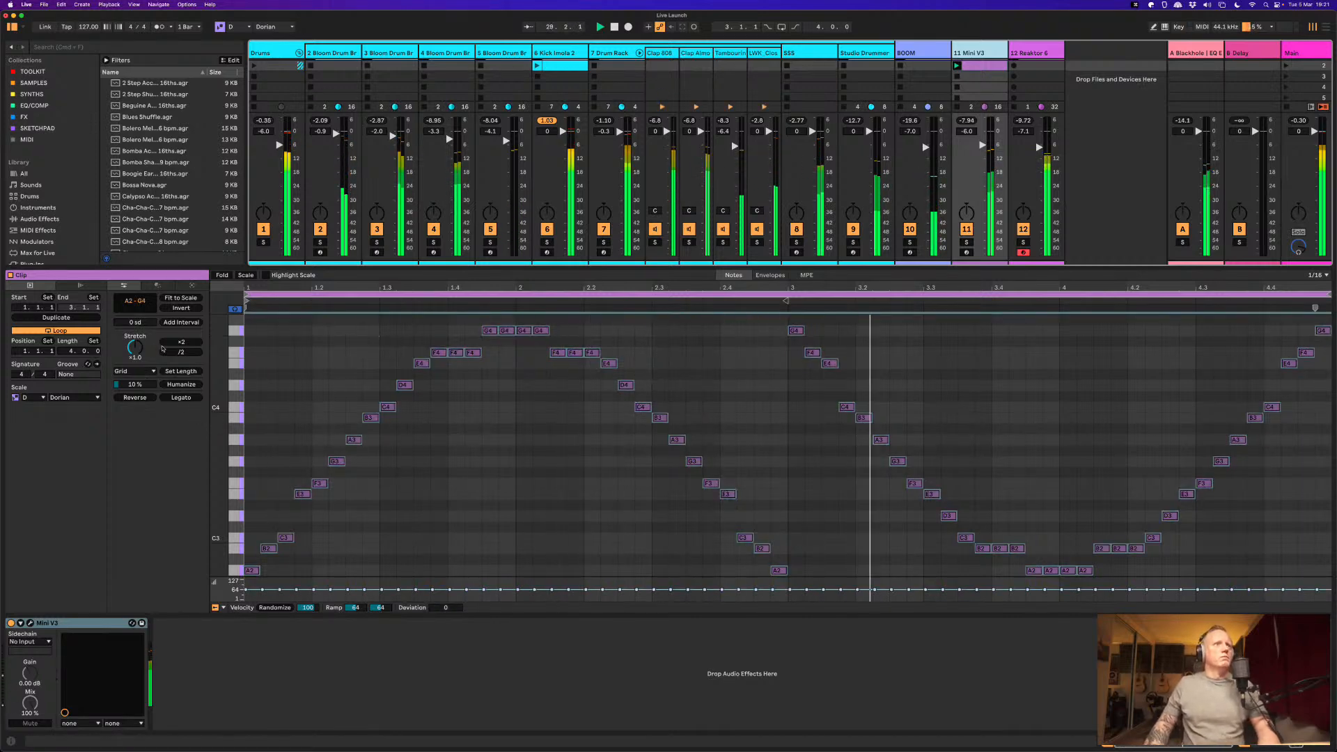
key("space")
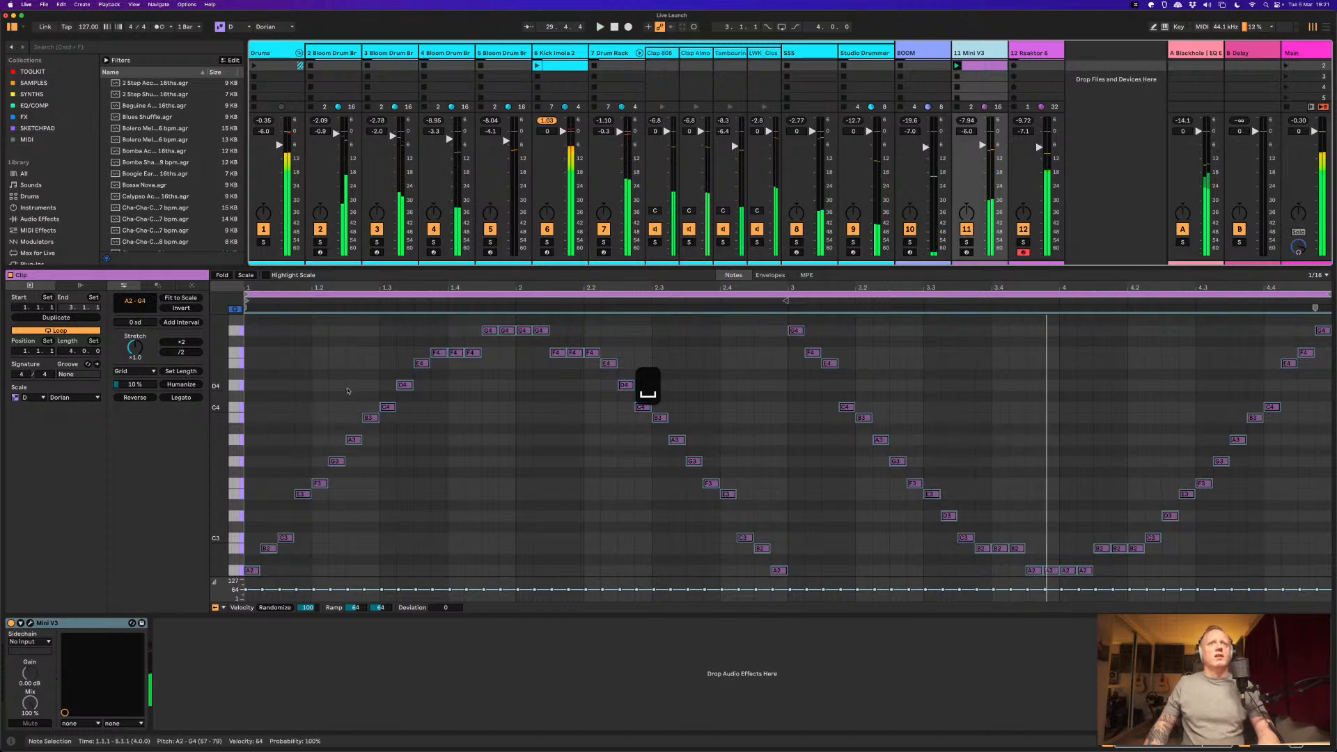
Step: Compress all the notes to half their time span, audition them, and double the span back to four bars
left_click(195, 352)
key("space")
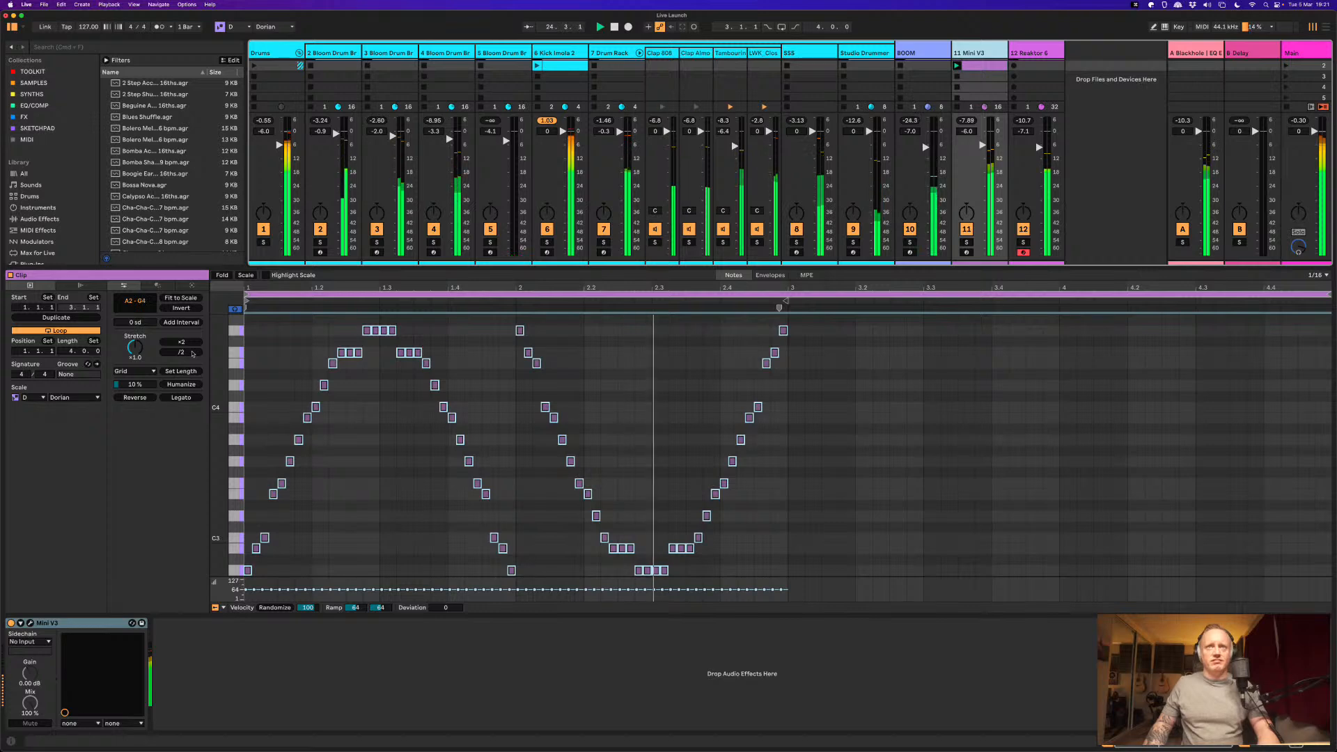
key("space")
left_click(193, 342)
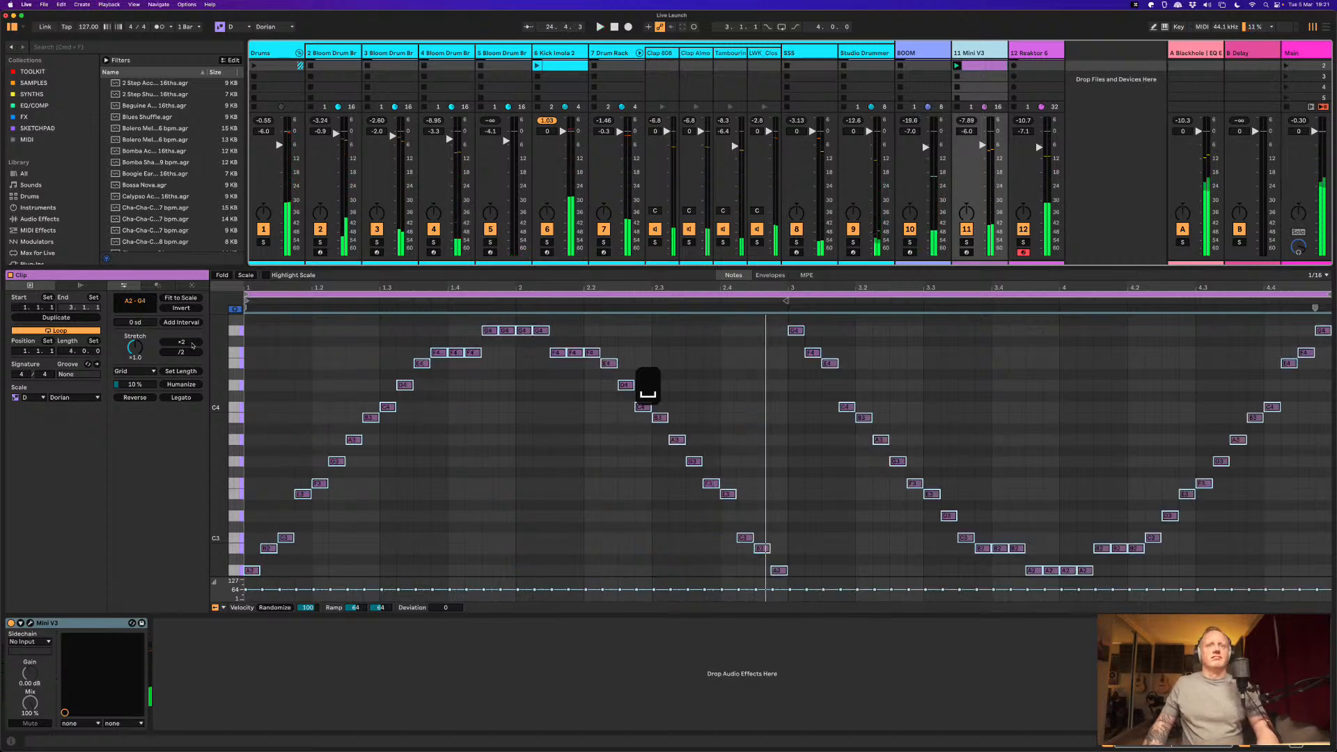
Step: Try stretching all the notes, audition them at a factor of 1.4, and return the stretch to 1.0
left_click_drag(135, 347, 139, 346)
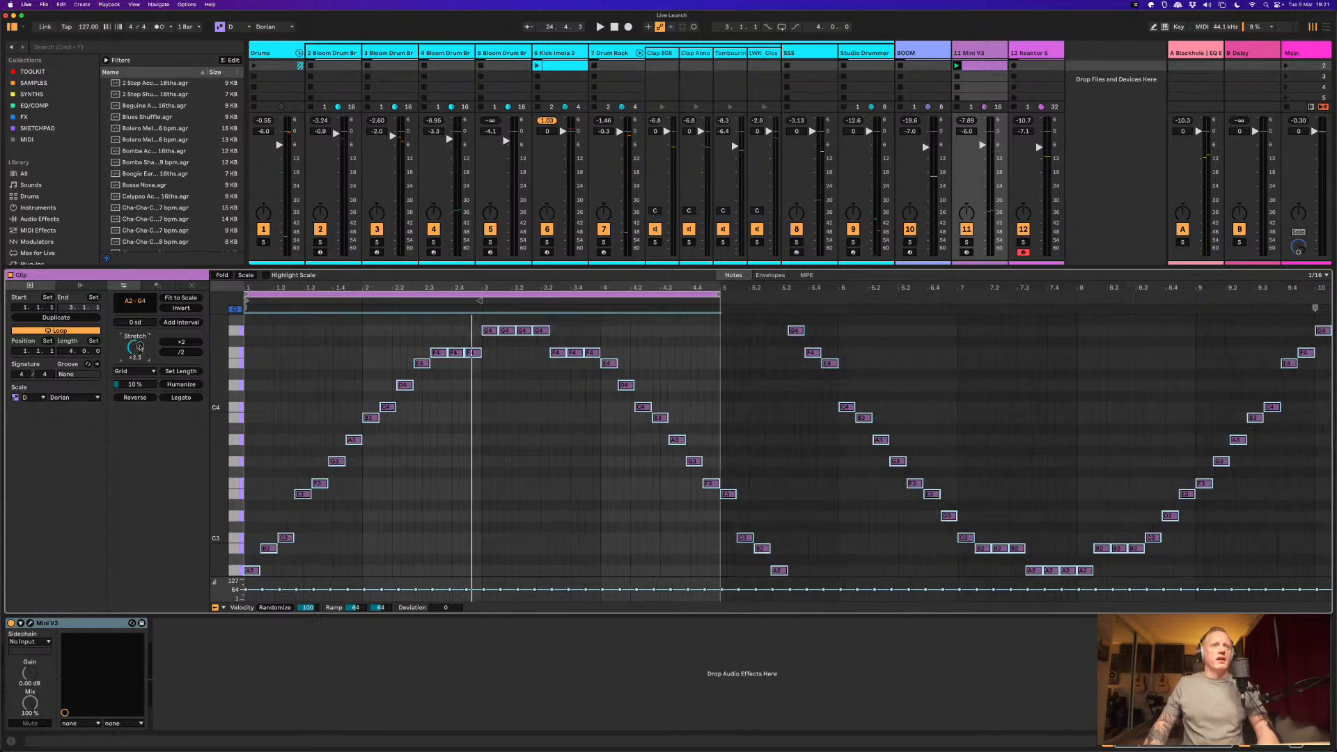
left_click_drag(140, 346, 138, 351)
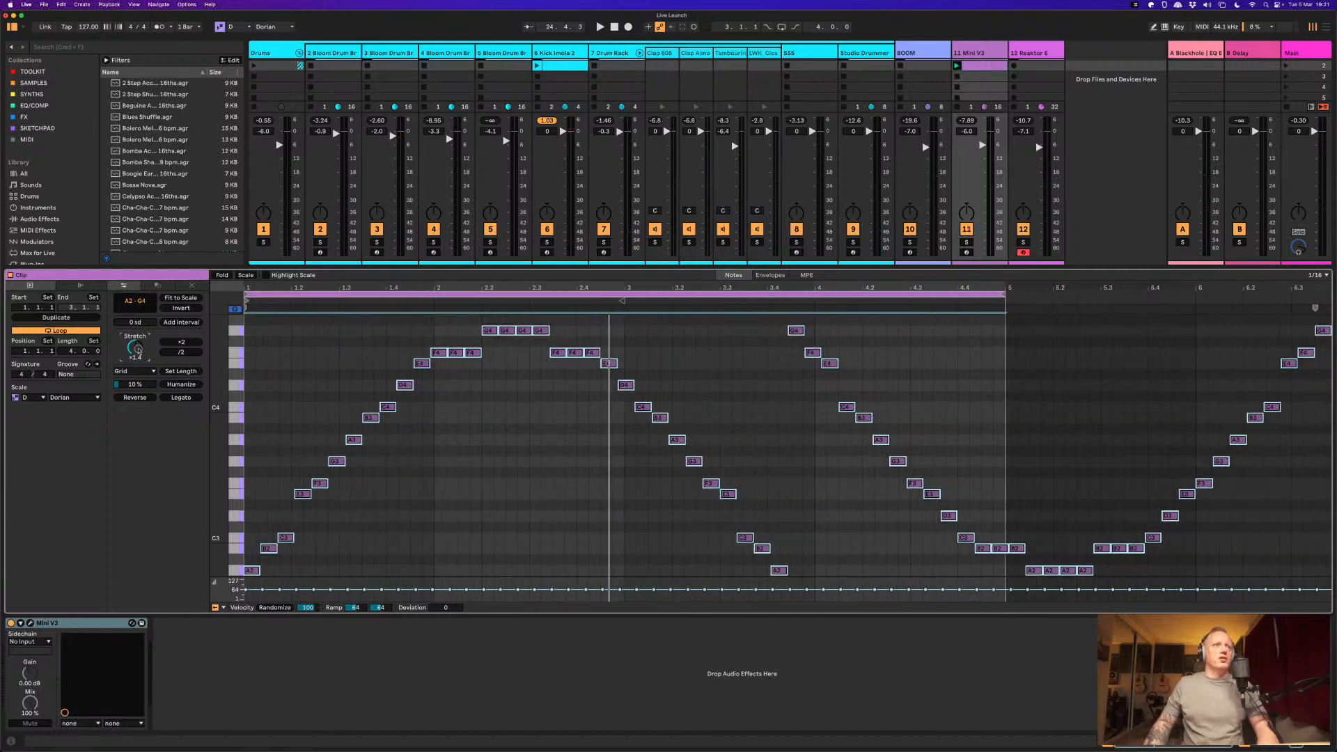
key("space")
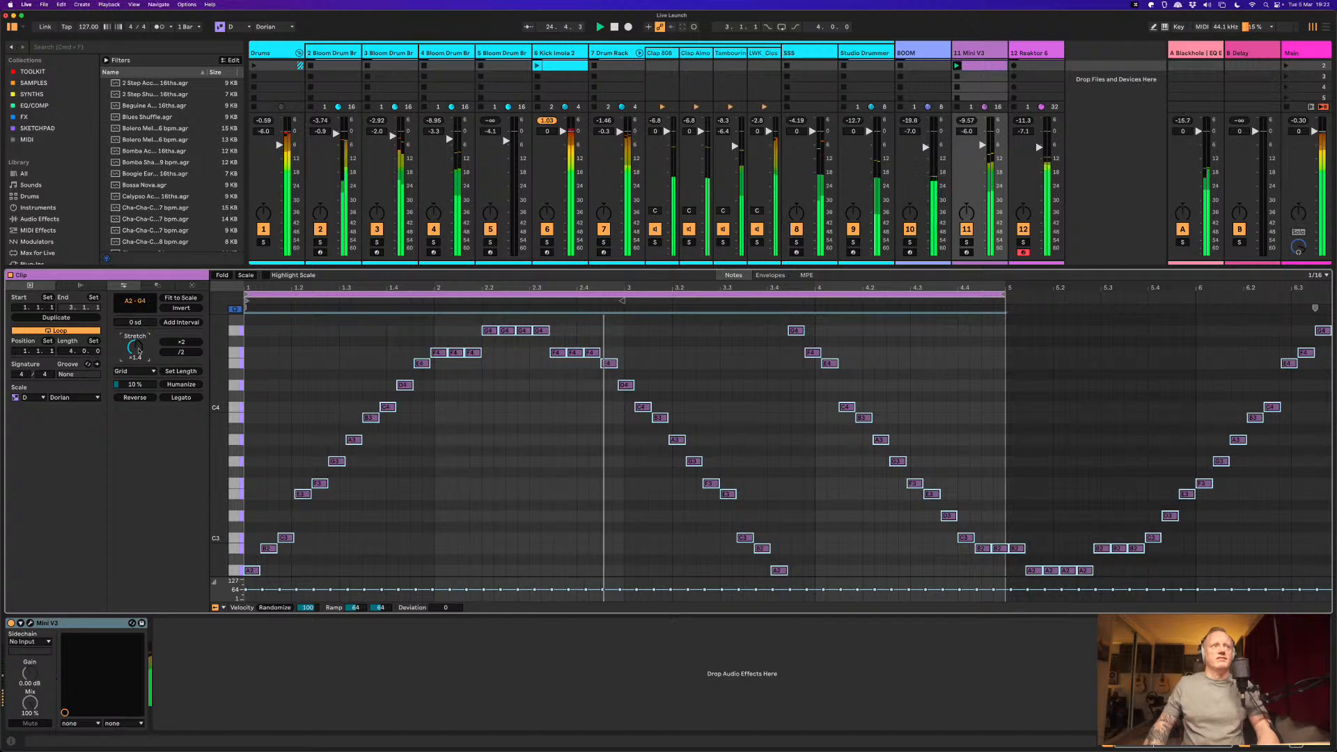
key("space")
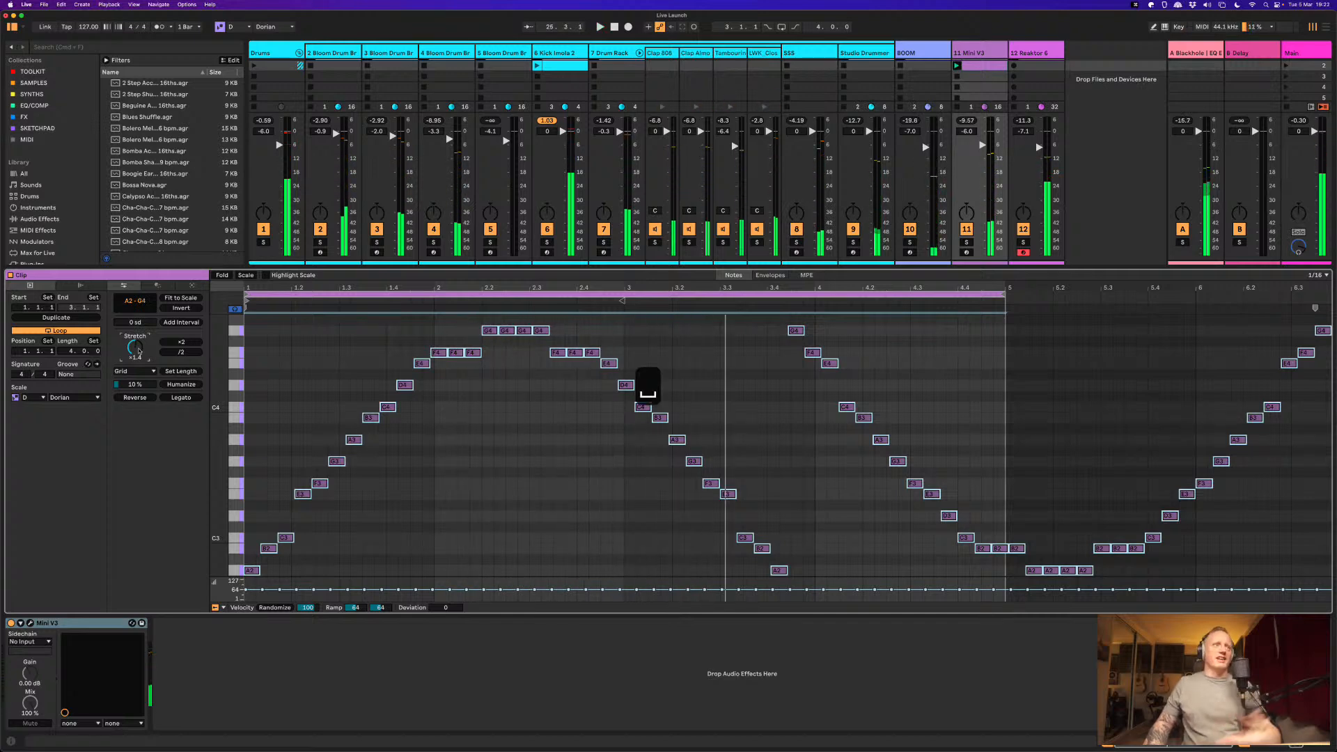
left_click_drag(138, 351, 138, 351)
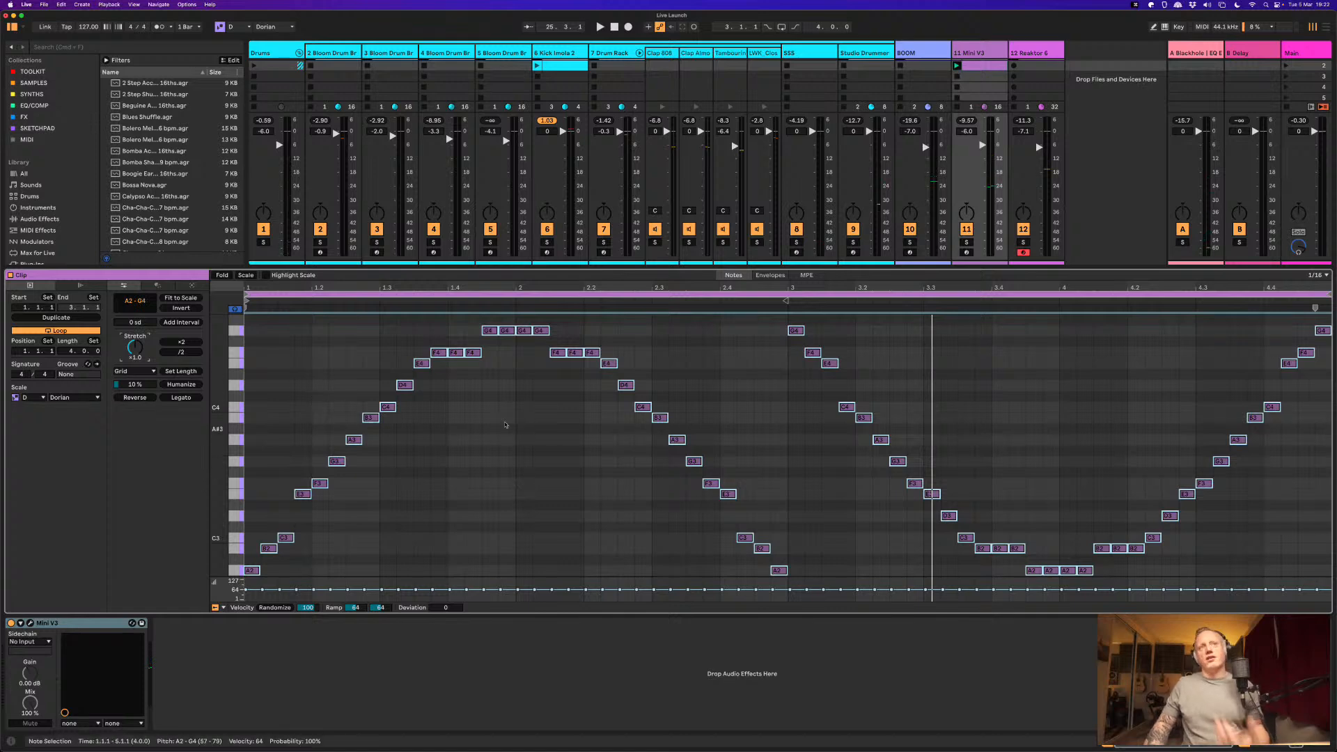
Step: Stack three added intervals of +5 scale degrees on the clip's notes and audition the harmony
left_click_drag(219, 486, 411, 432)
scroll(418, 435, "up", 3)
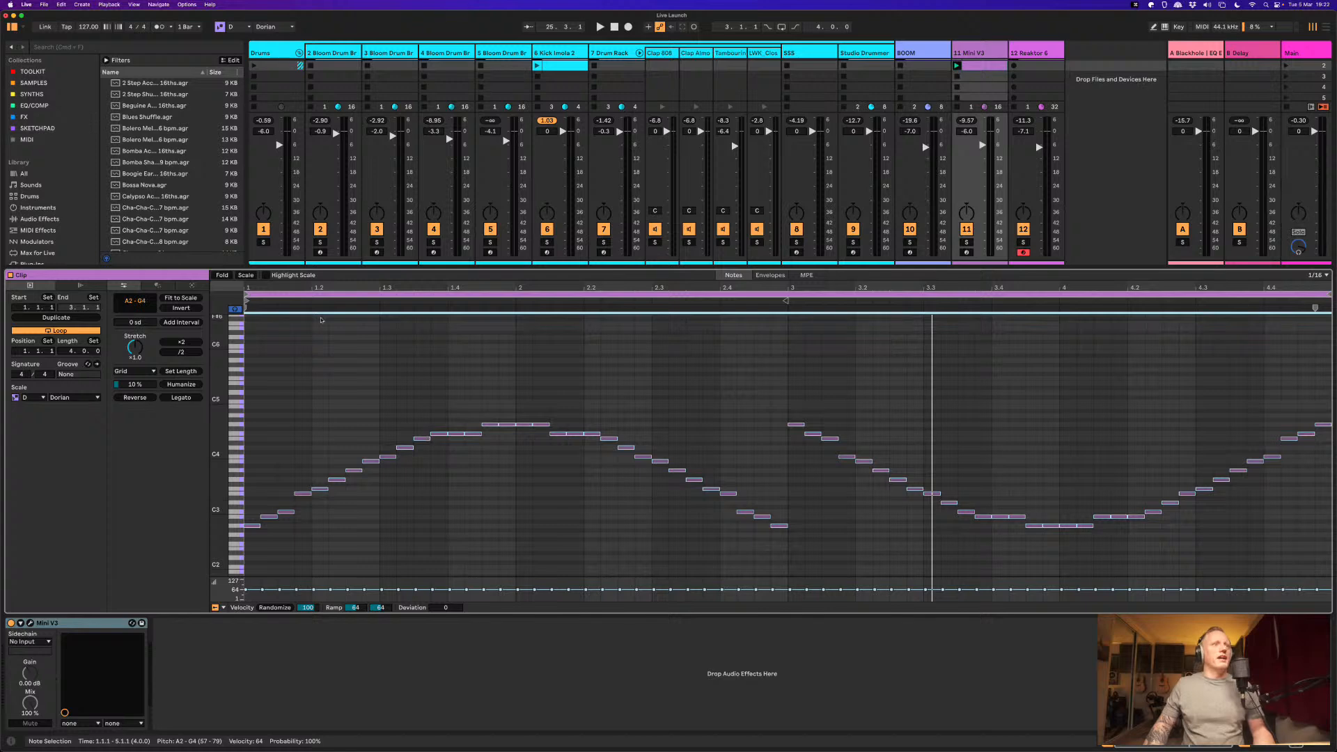
left_click_drag(145, 325, 148, 310)
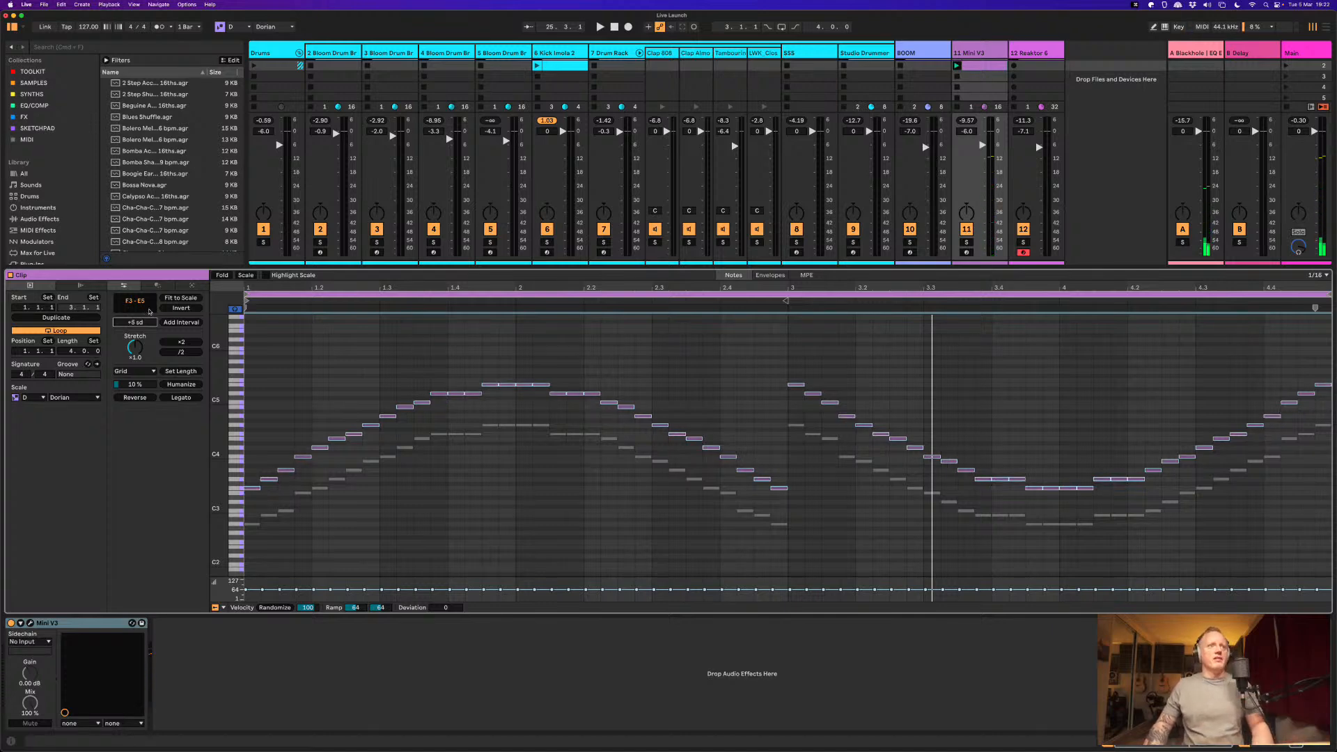
key("space")
left_click(177, 324)
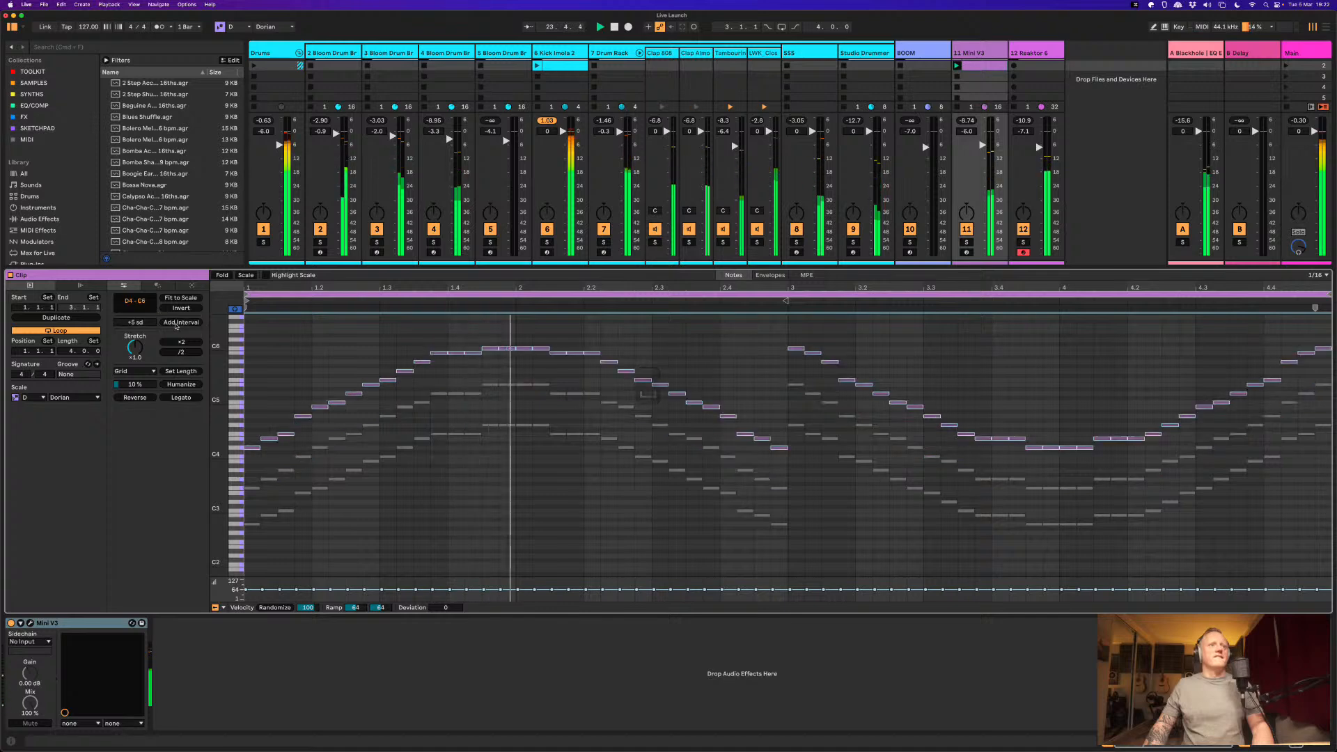
left_click(178, 322)
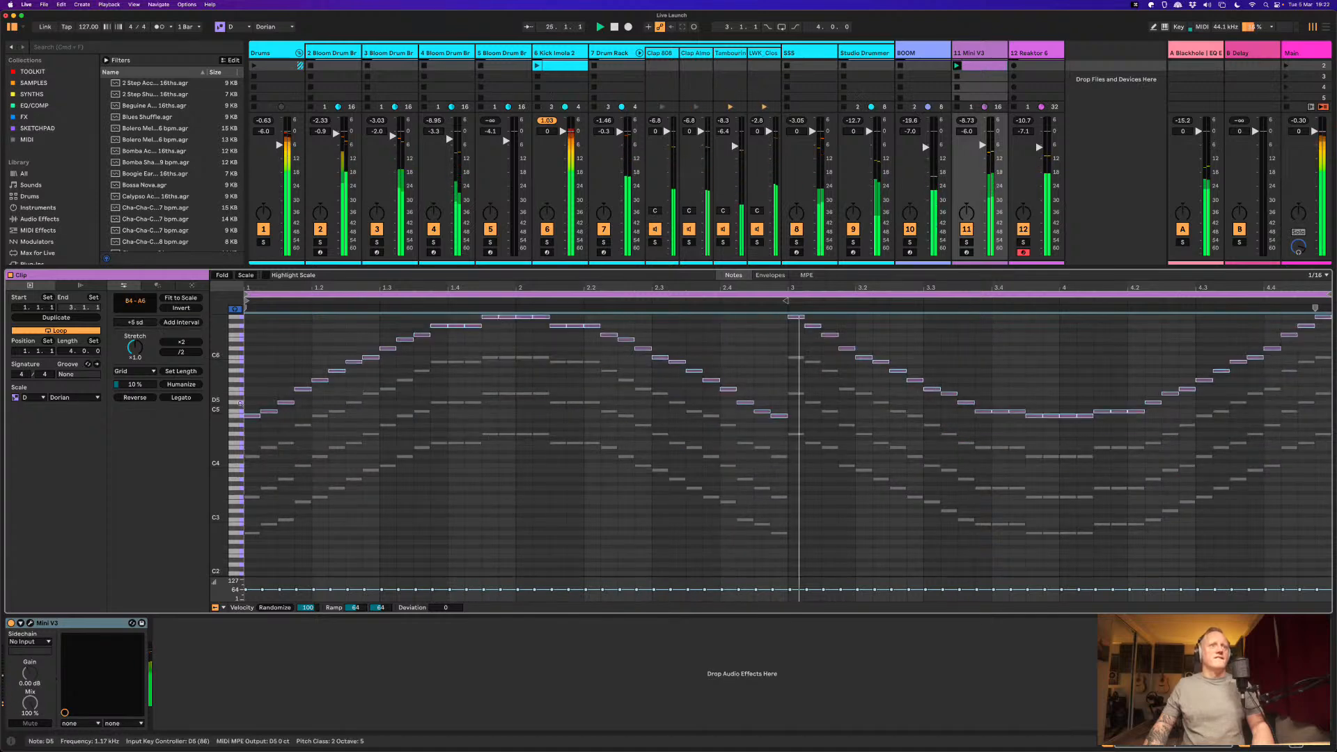
scroll(293, 382, "up", 3)
key("space")
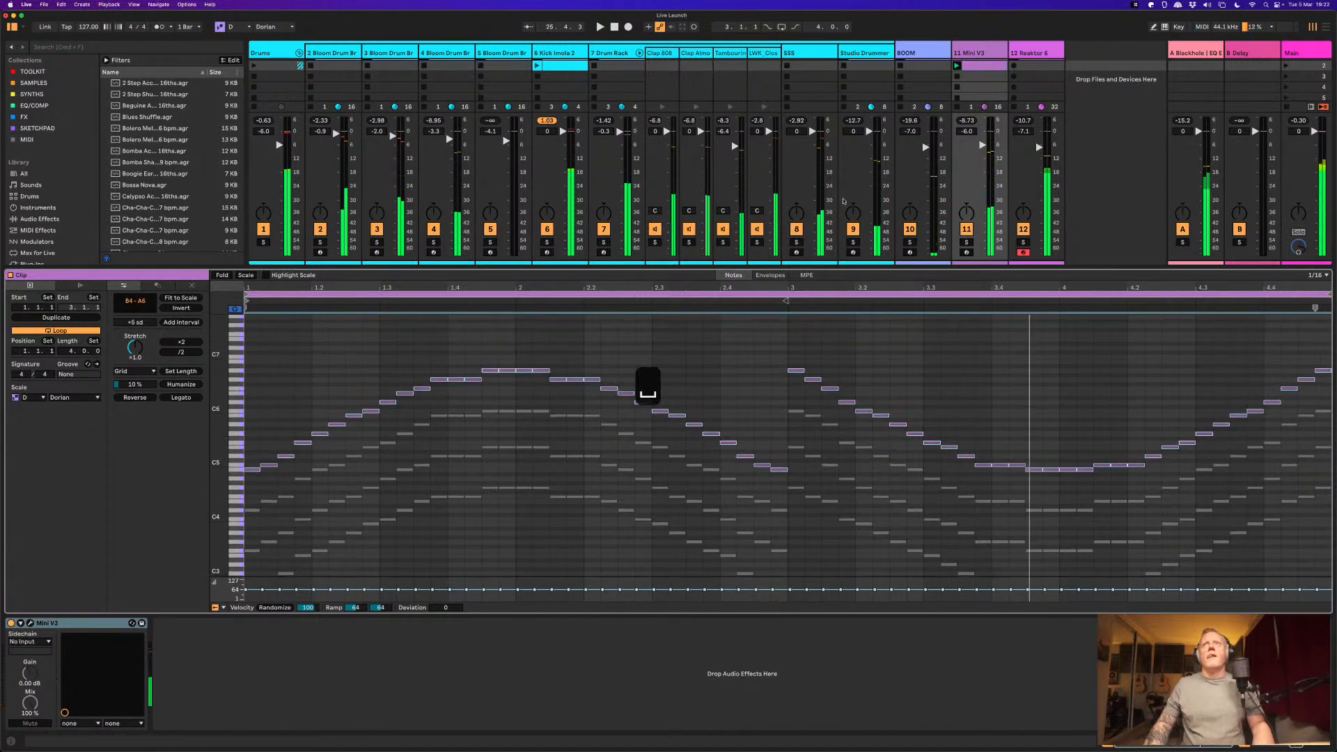
Step: Undo all the stacked intervals so only the original note line is left
key("super+z")
key("super+z")
key("super+z")
key("super+z")
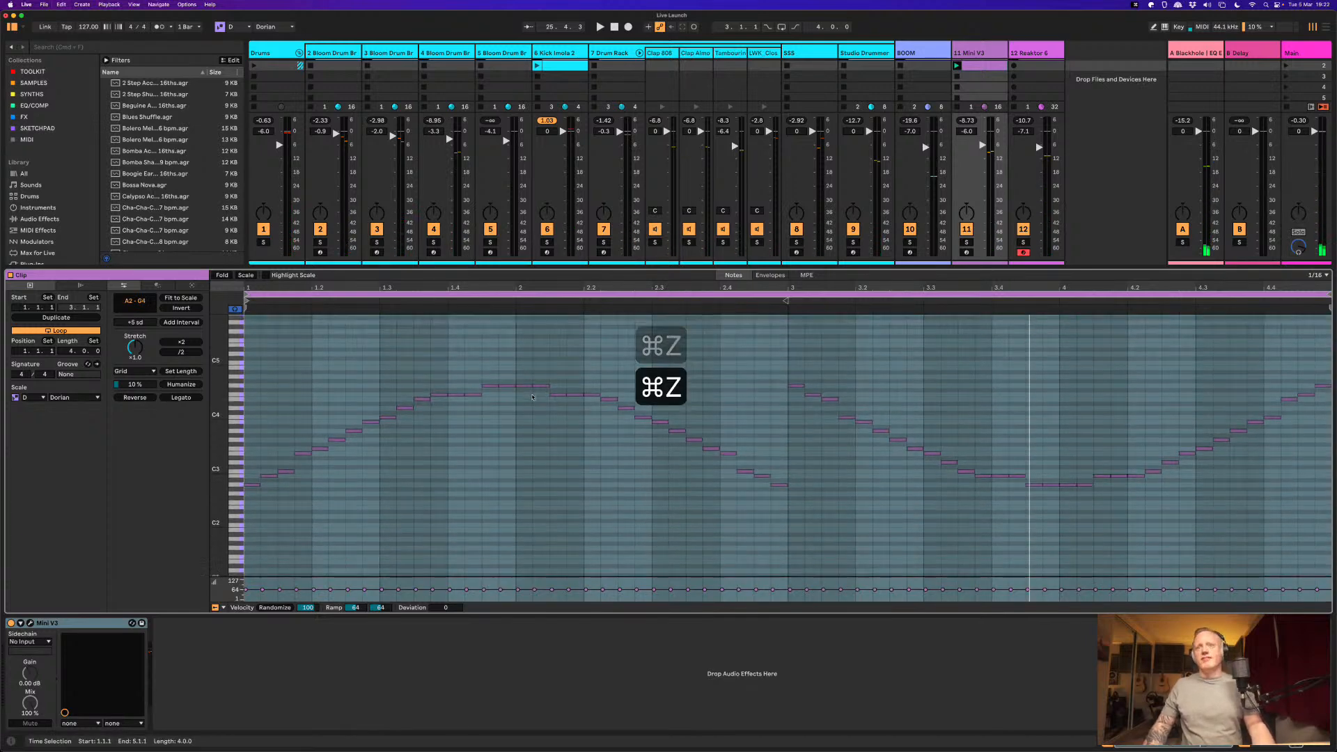
Step: Undo the clip's earlier edits back to the single one-bar arc of notes
key("super+z")
key("super+z")
key("super+z")
key("super+z")
key("super+z")
key("super+z")
key("super+z")
key("super+z")
key("super+z")
key("super+z")
key("super+z")
key("super+z")
key("super+z")
key("super+z")
key("super+z")
key("super+z")
key("super+z")
key("super+z")
key("super+z")
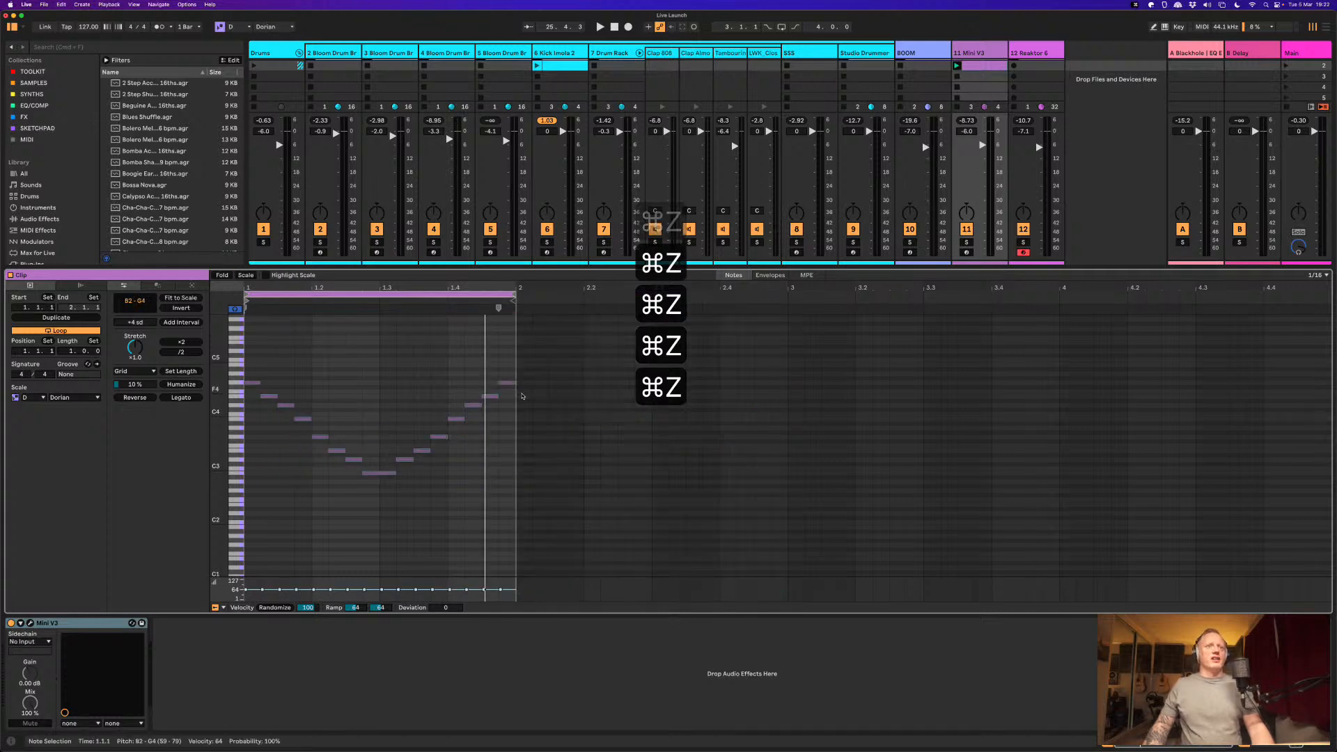
Step: Delete the Mini V3 track's clip and create a new empty MIDI clip in the same slot
left_click(984, 68)
key("BackSpace")
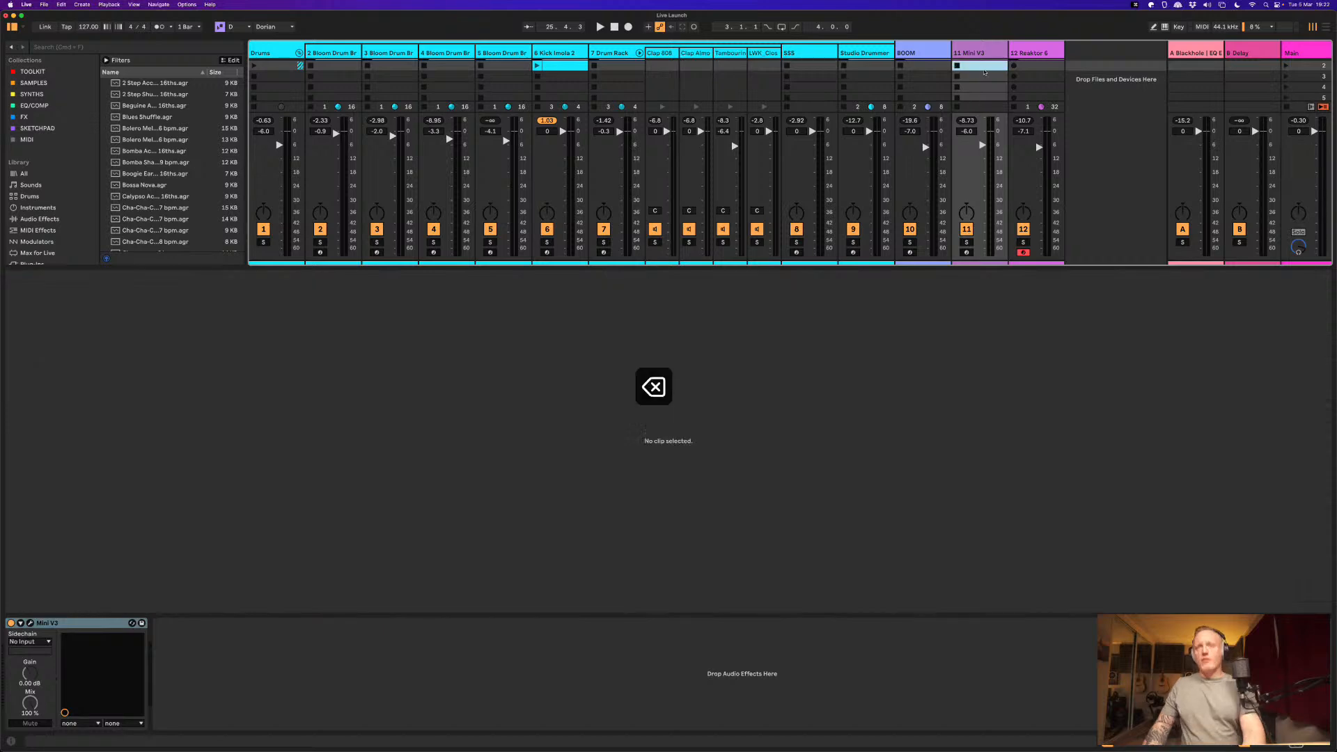
double_click(984, 67)
Step: Choose the Stacks generator for the new clip, try generating a C3 chord and undo it
left_click(165, 288)
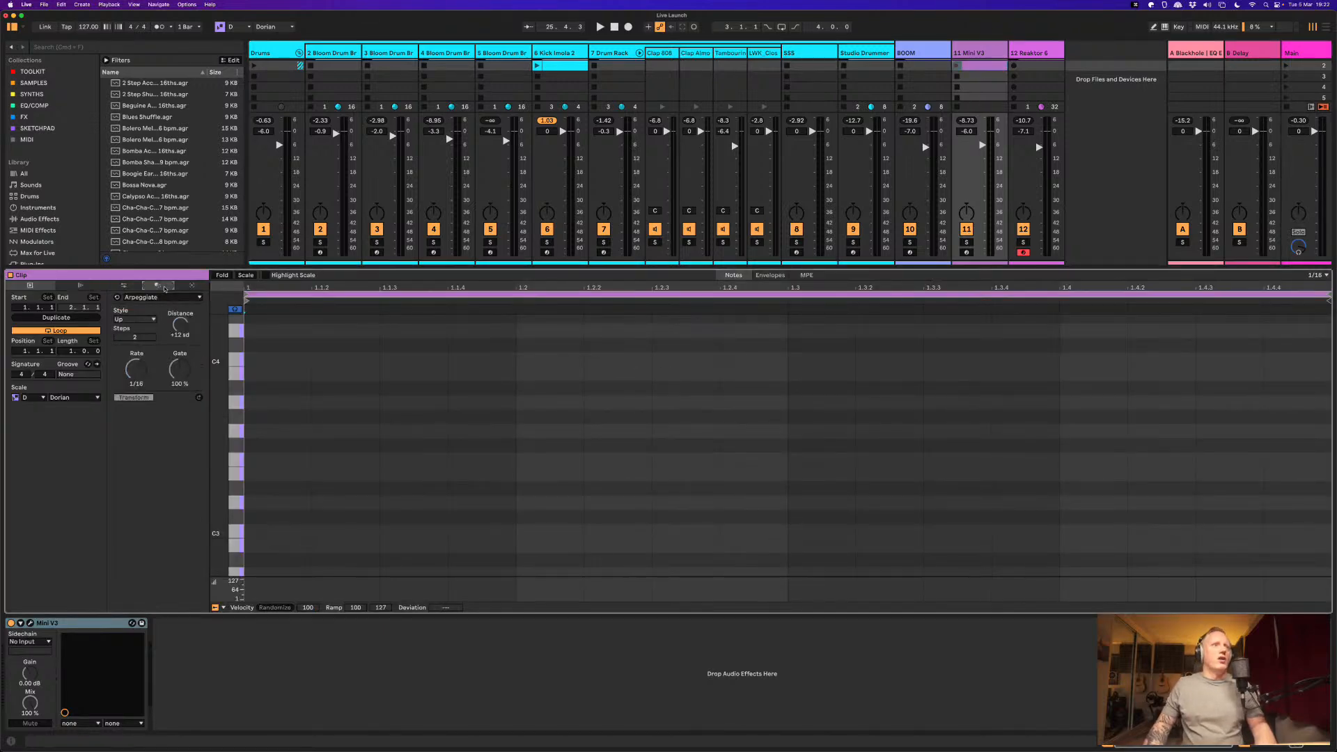
left_click(174, 296)
left_click(162, 287)
left_click(188, 289)
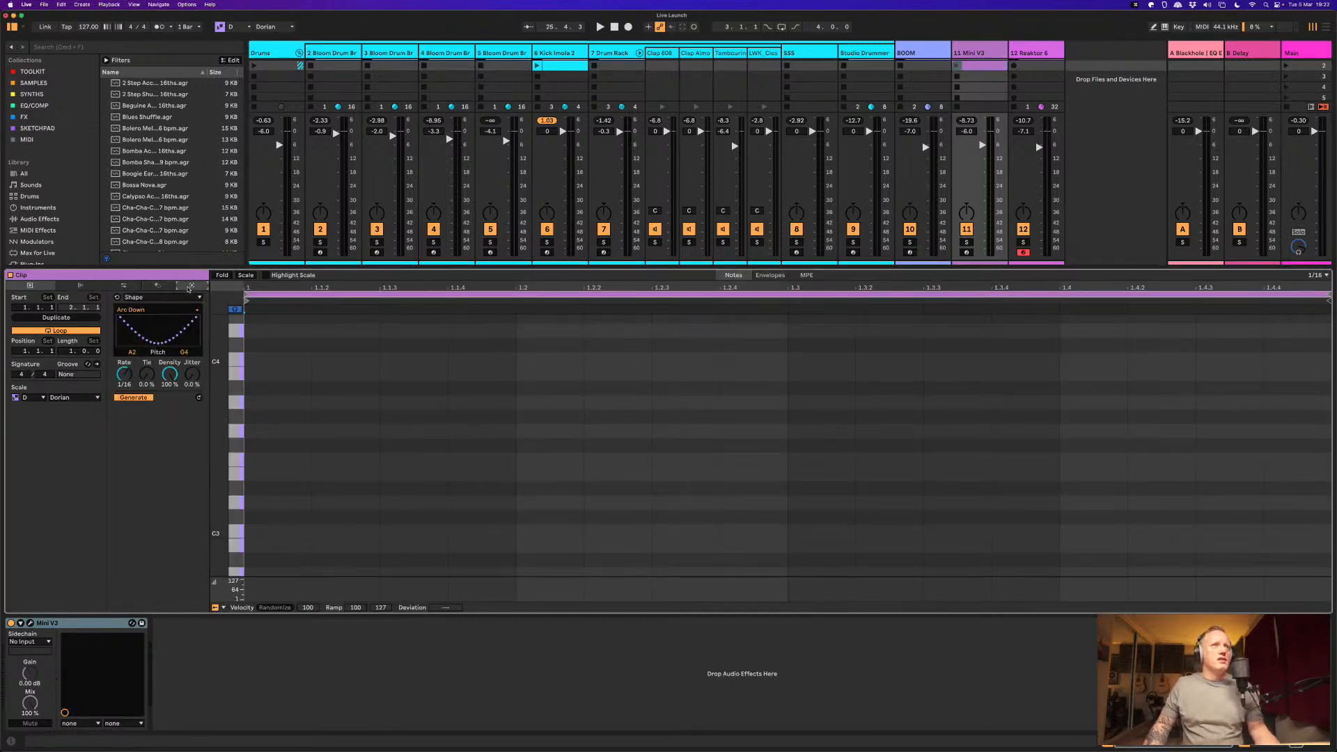
left_click(157, 299)
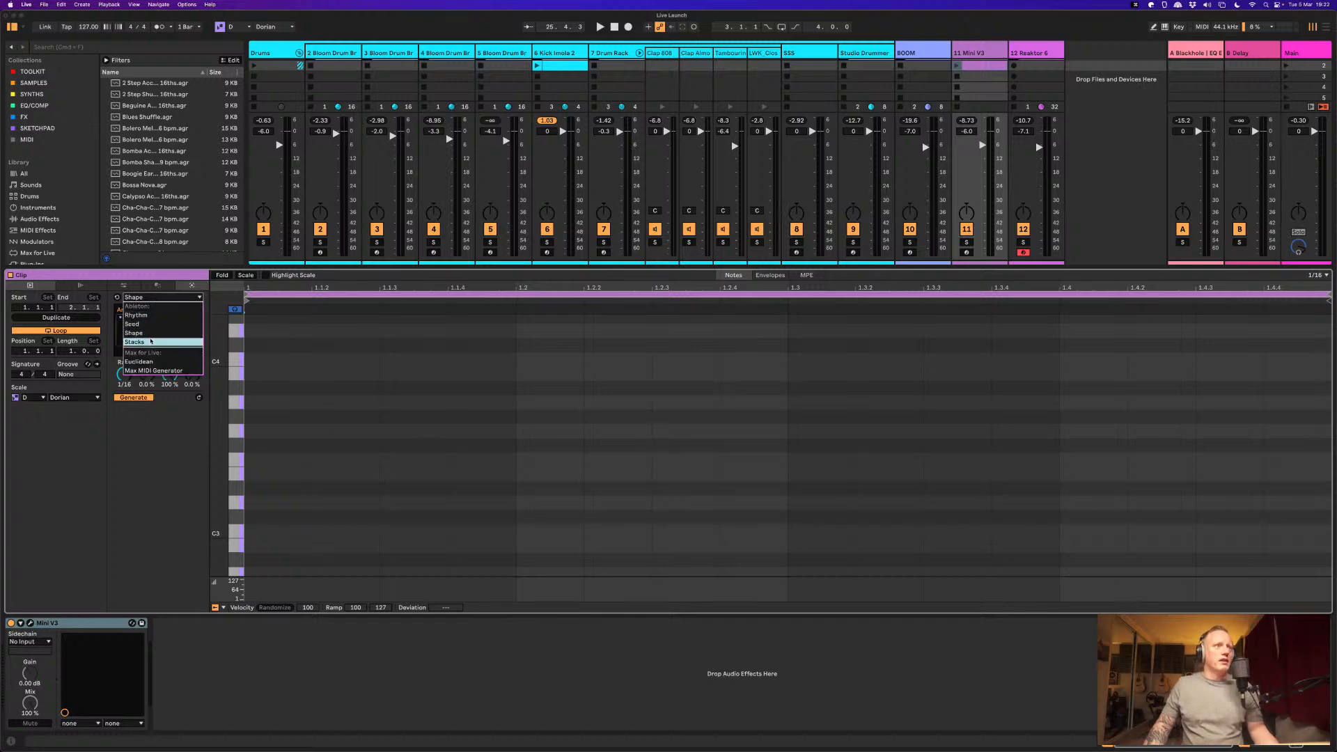
left_click(151, 342)
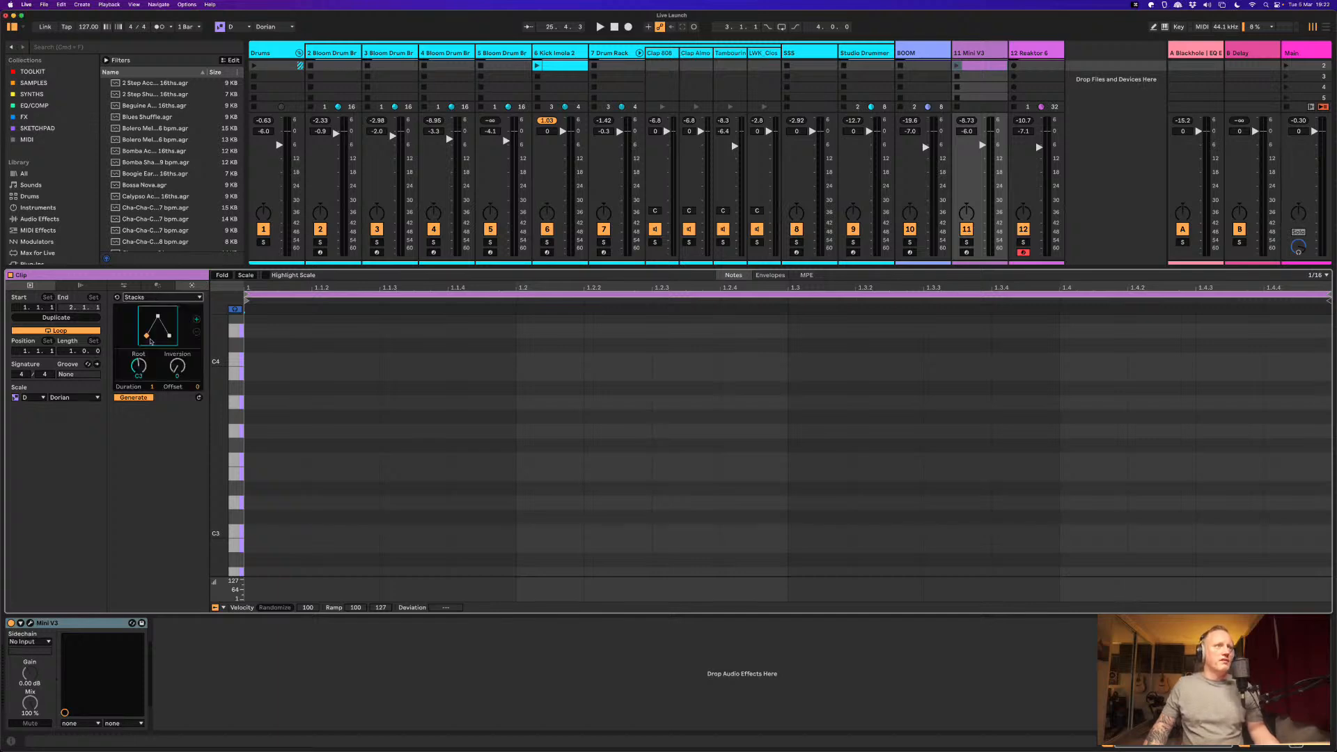
left_click(198, 398)
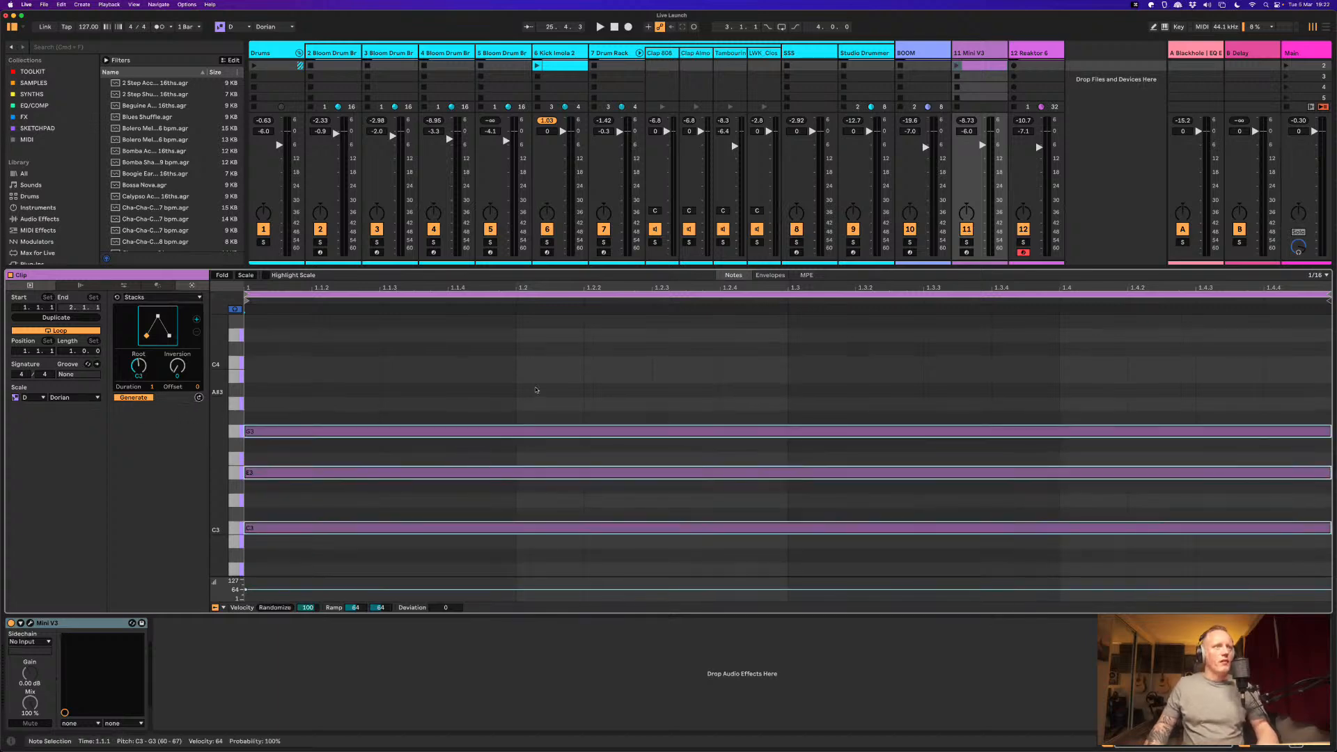
key("super+z")
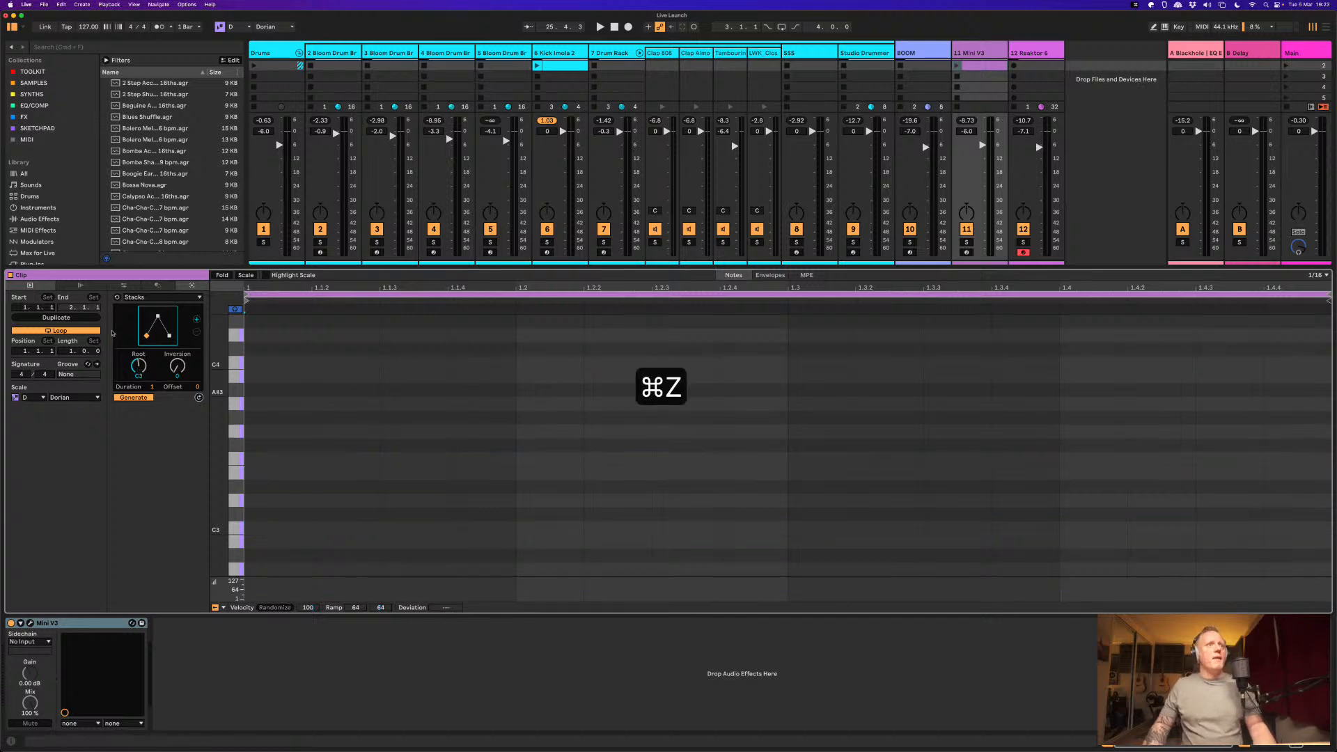
Step: Generate a Stacks chord with root D3, add a second chord and remove it again
left_click_drag(143, 368, 191, 364)
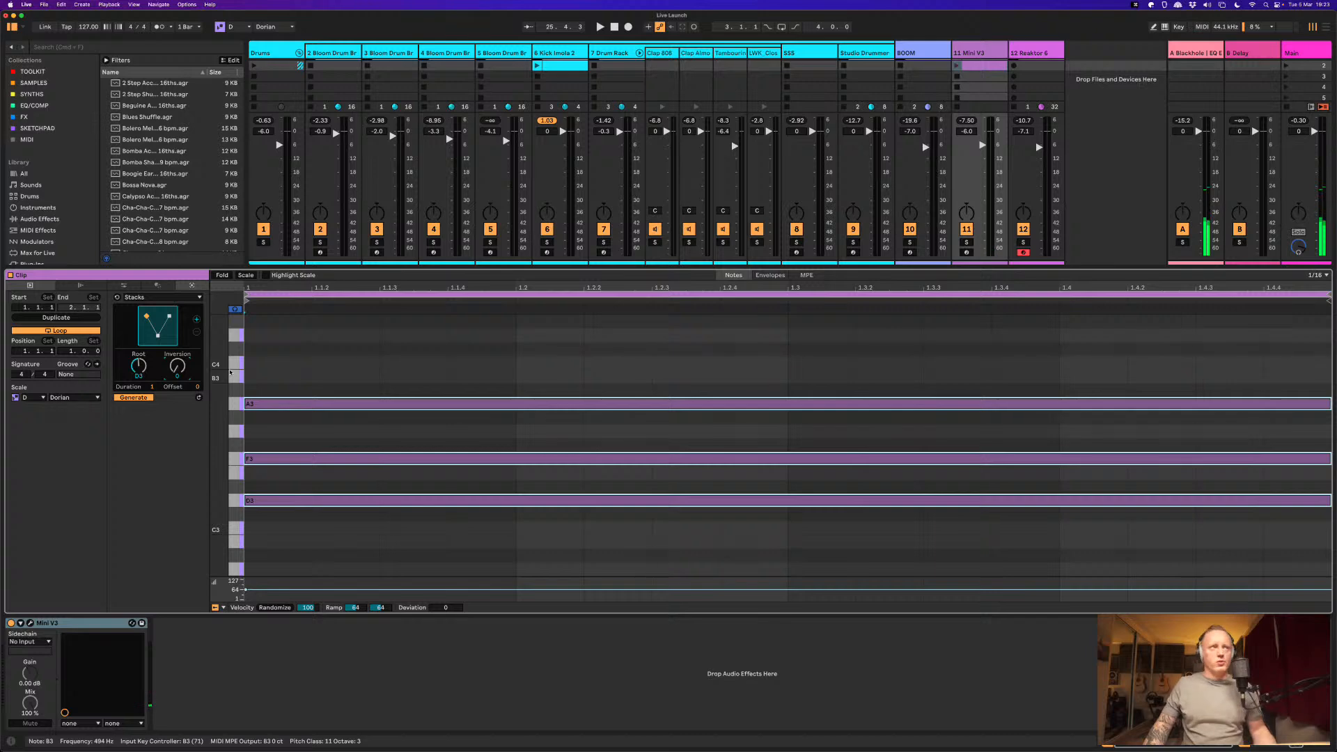
left_click(197, 321)
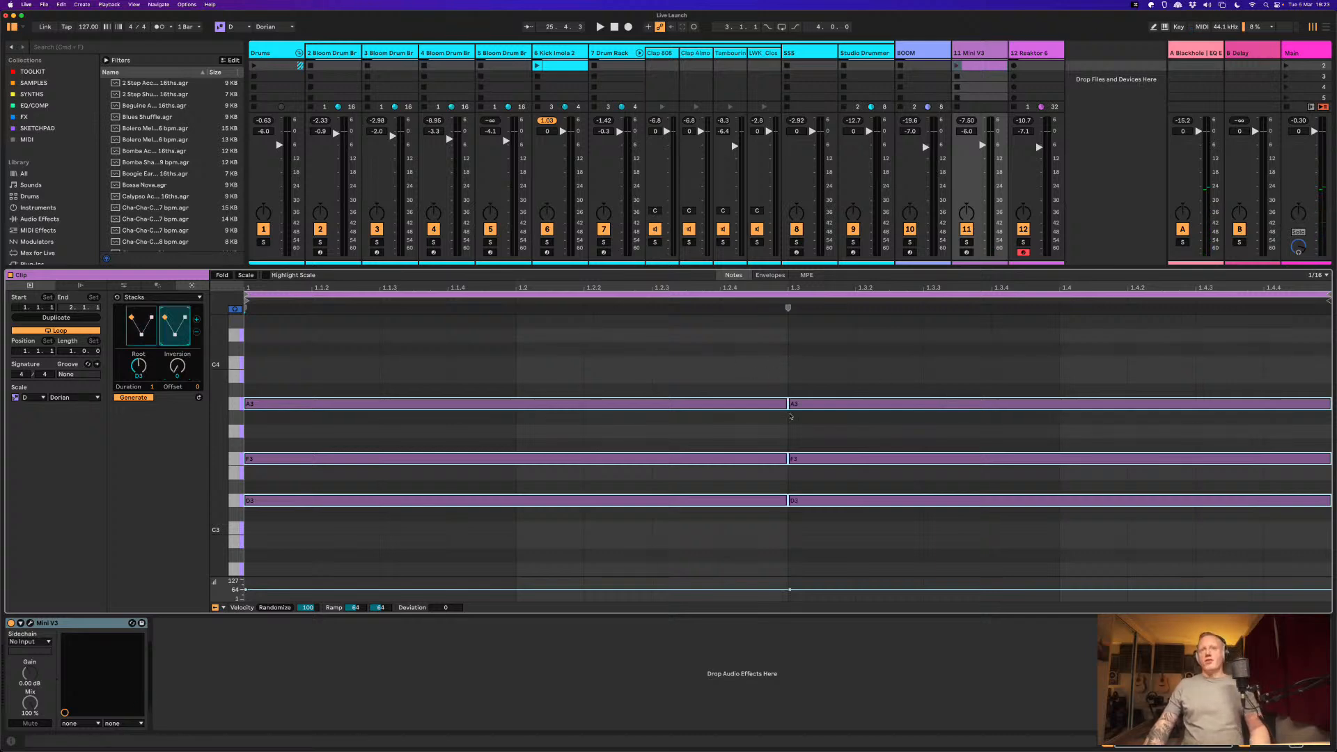
left_click(196, 331)
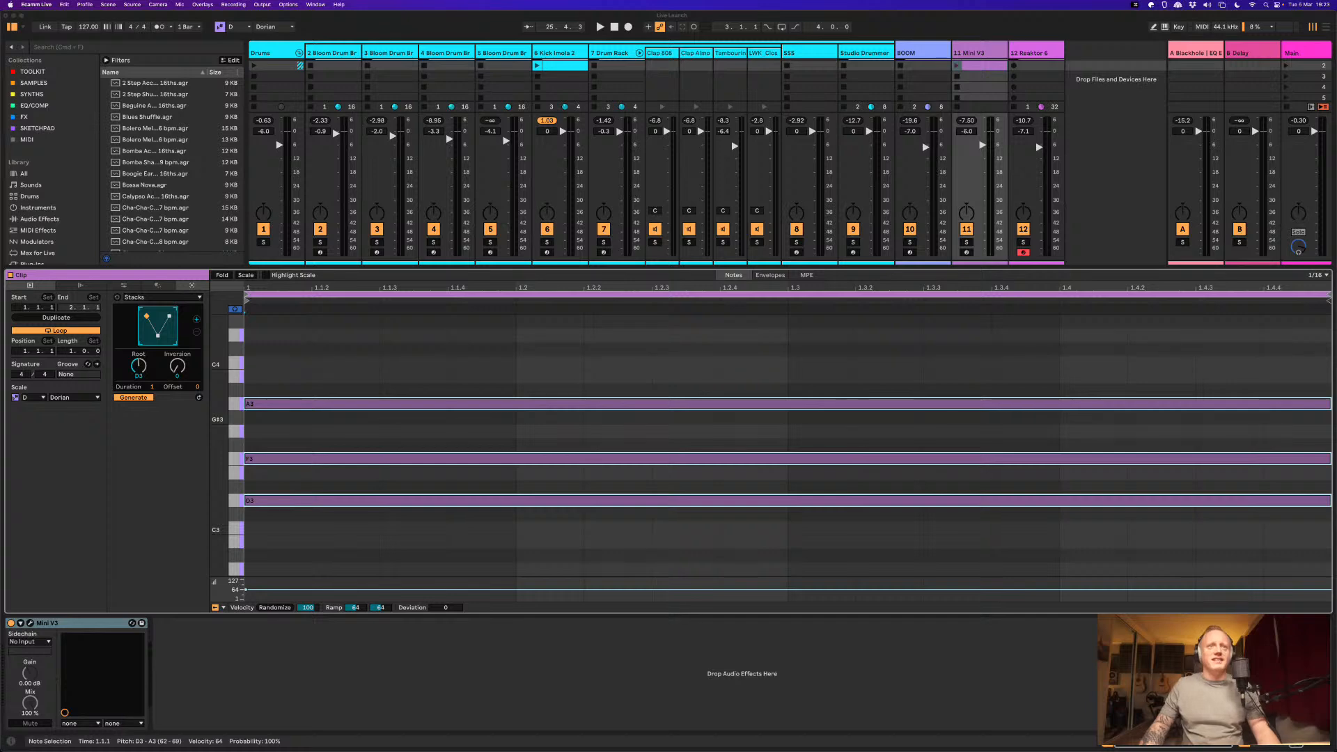
Step: Play the session briefly and stop it
left_click(463, 367)
key("space")
key("space")
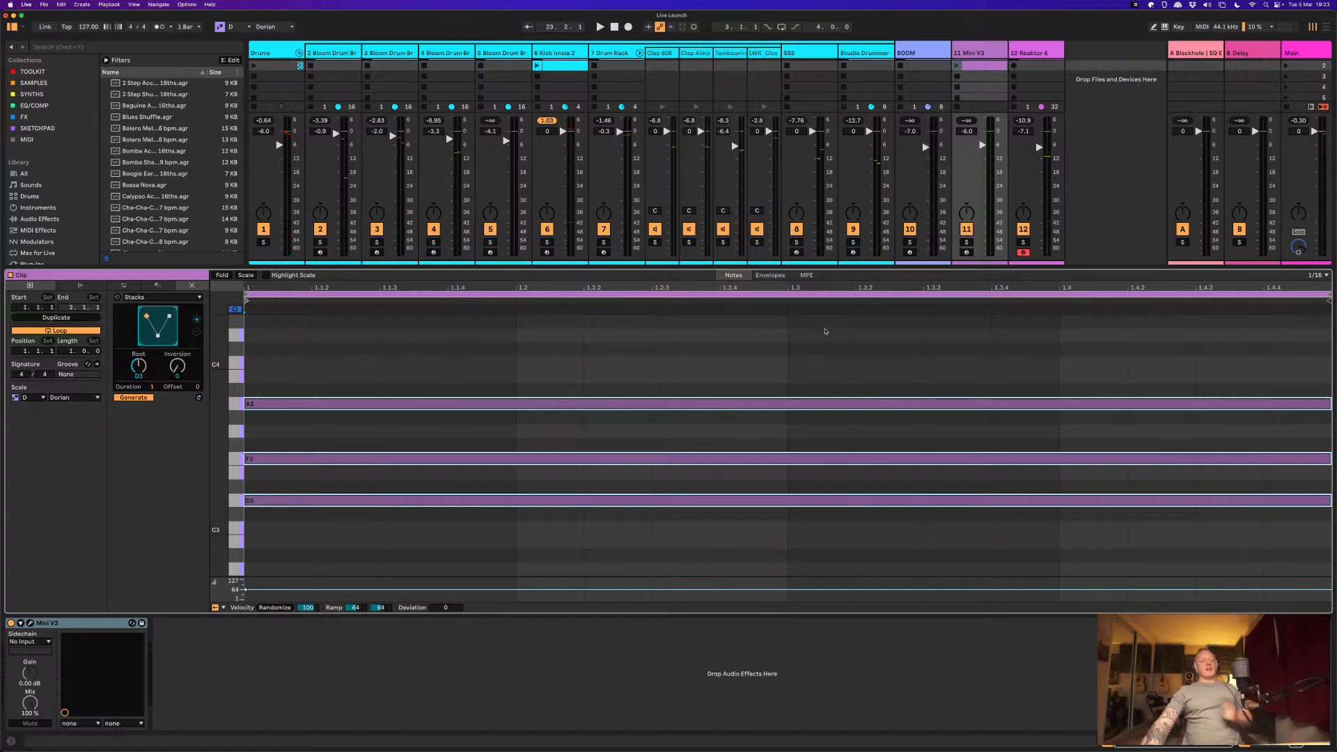
Step: Insert a new MIDI track after the Mini V3 track and enlarge the session grid to show more clip slots
left_click(969, 54)
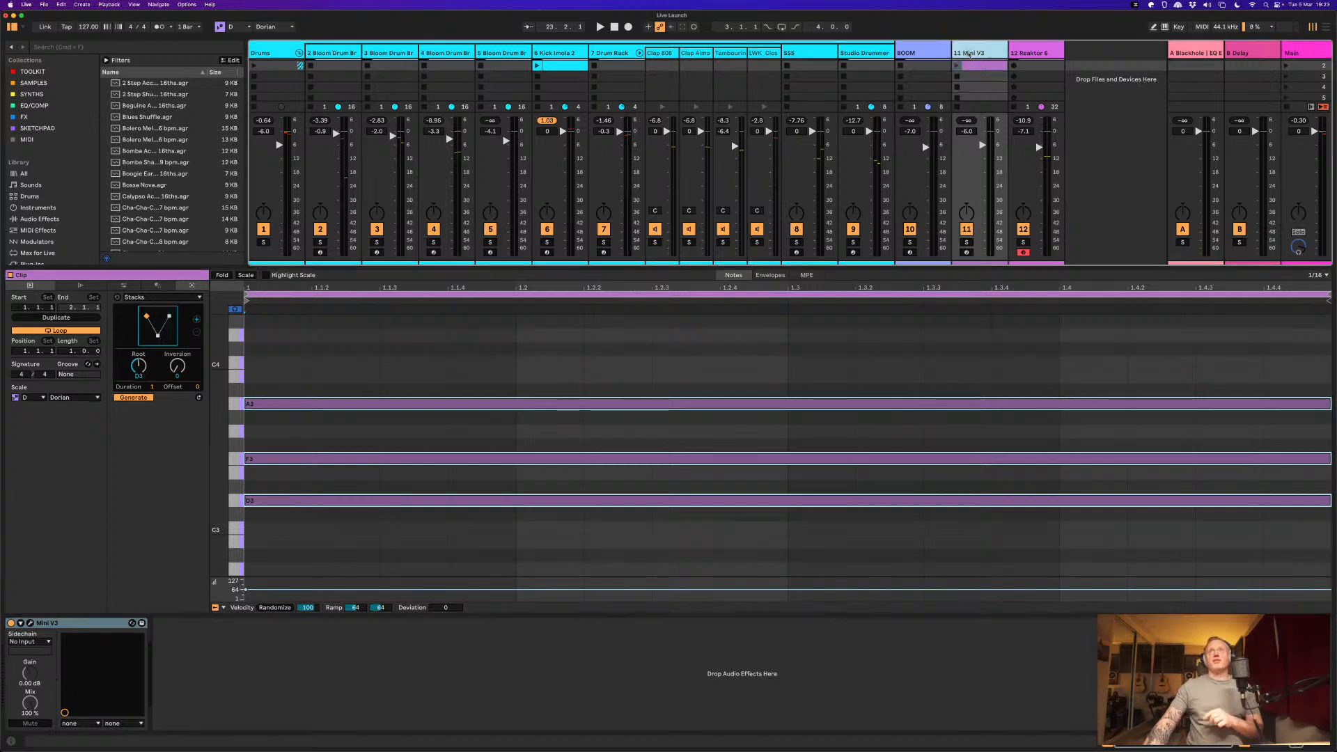
key("shift+super+t")
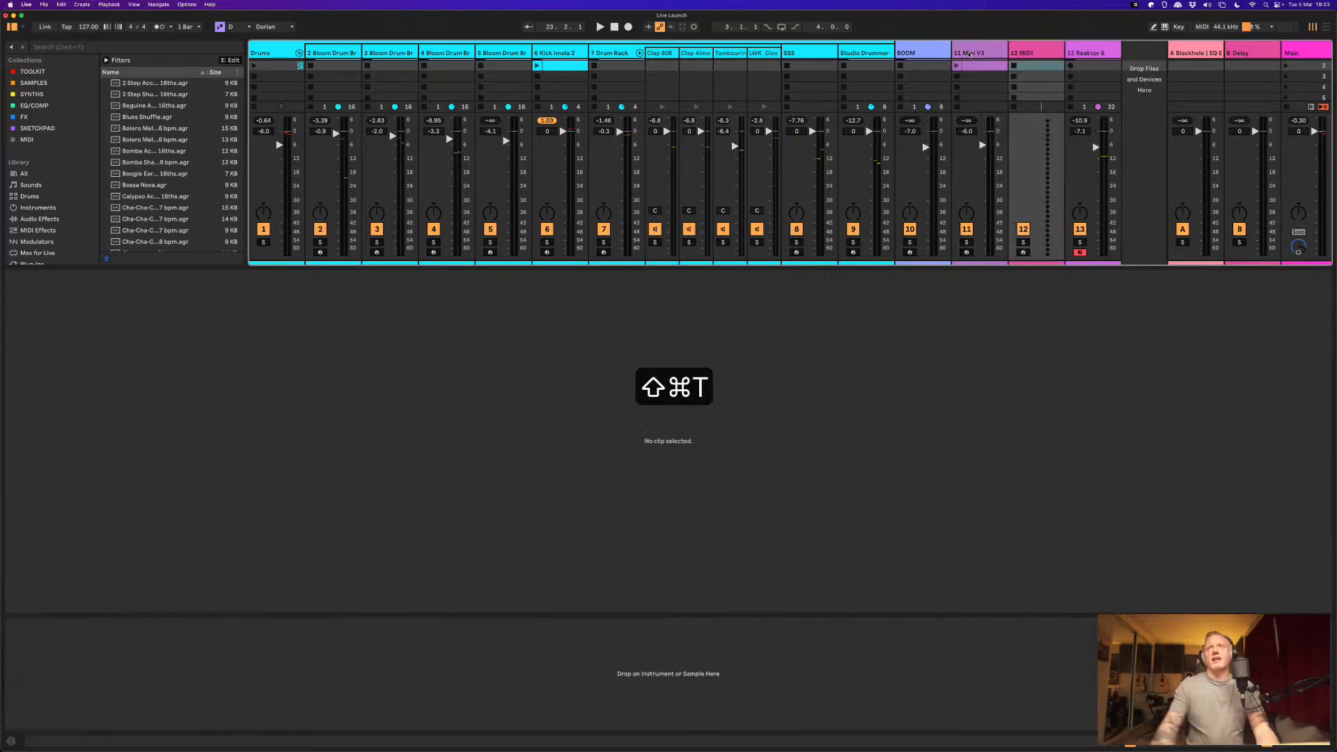
left_click_drag(1028, 267, 1028, 441)
left_click(1028, 55)
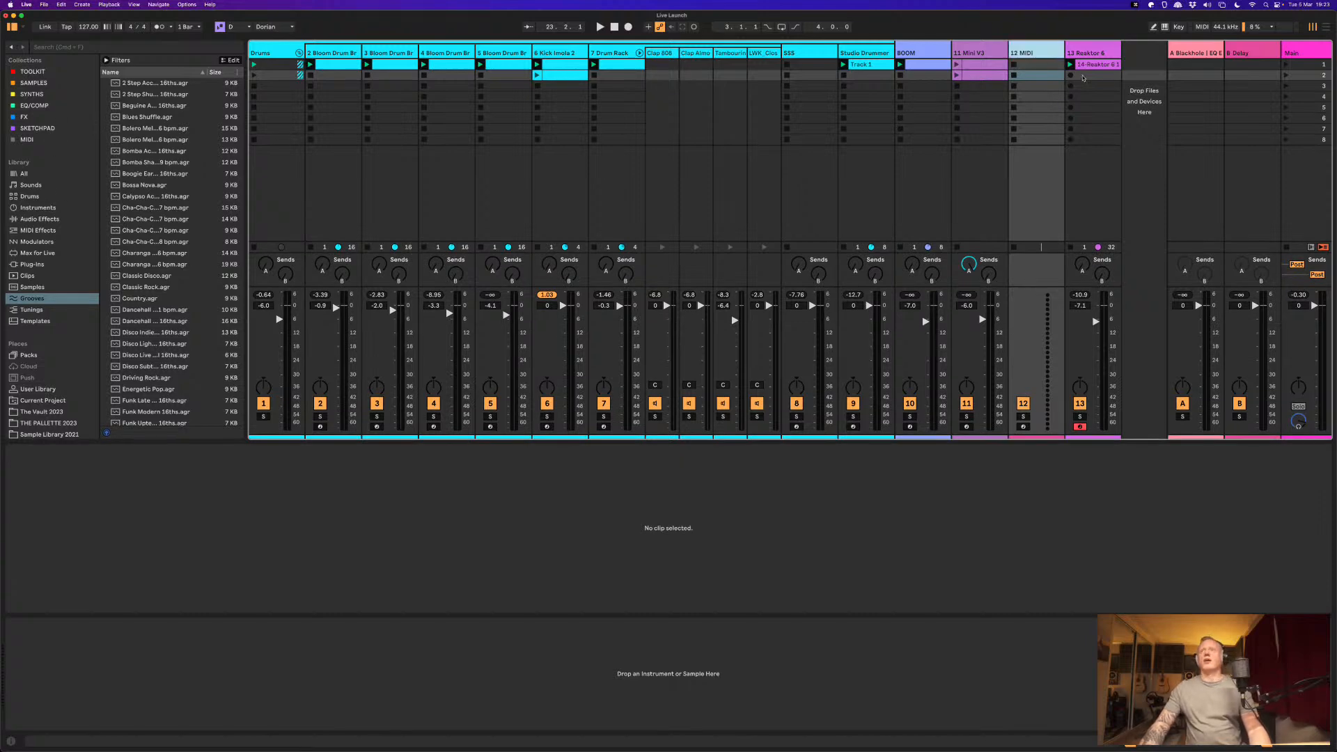
Step: Open the Reaktor 6 track's first clip, solo the track and audition its bass notes
left_click(1094, 64)
scroll(761, 565, "down", 5)
left_click(1076, 420)
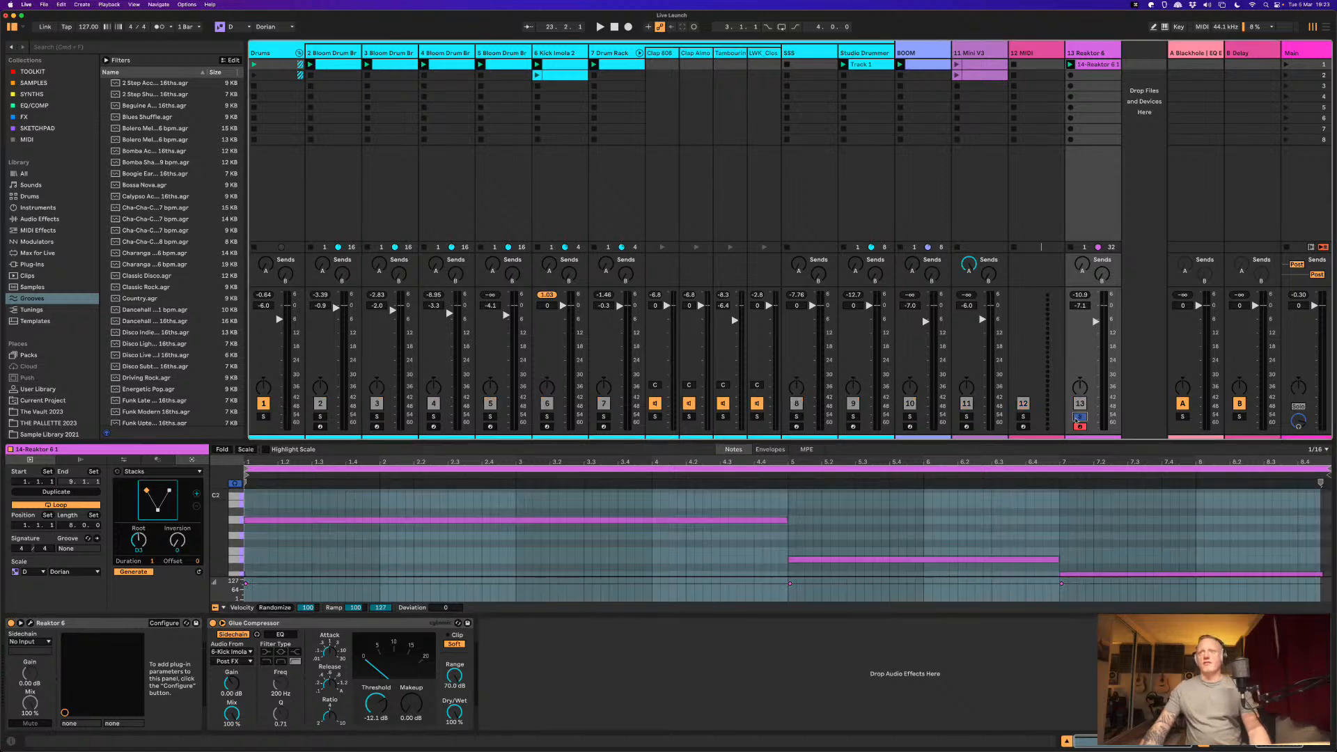
key("space")
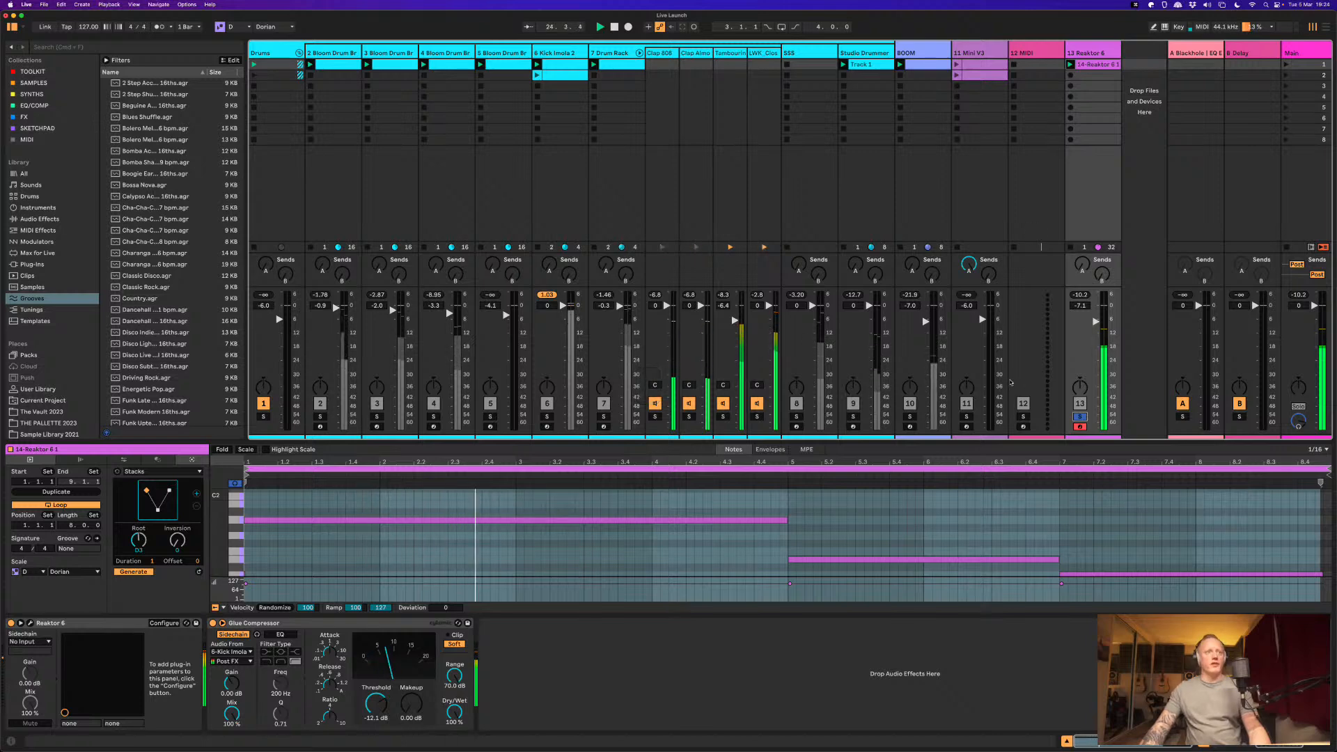
Step: Copy the Reaktor 6 clip to the new MIDI track's first slot and open the copy with enlarged Pitch and Time utilities
left_click_drag(1097, 67, 1013, 68)
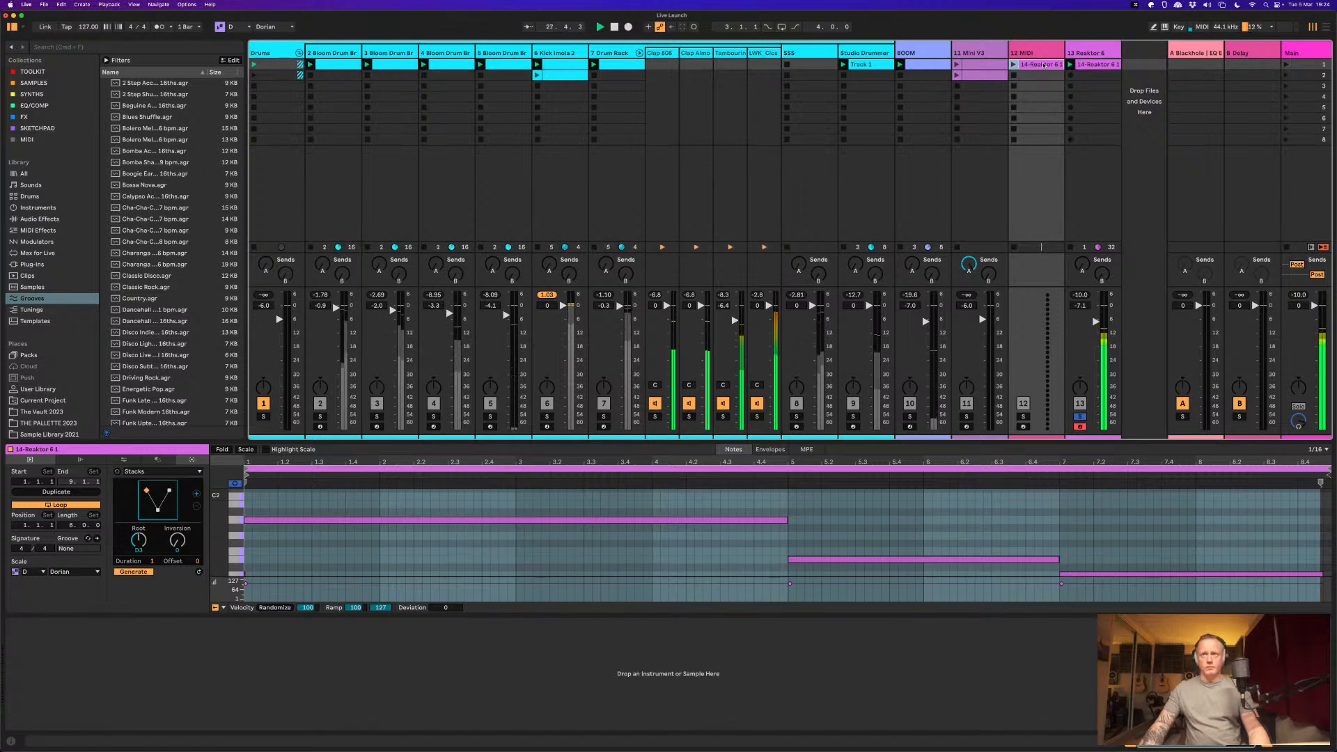
key("space")
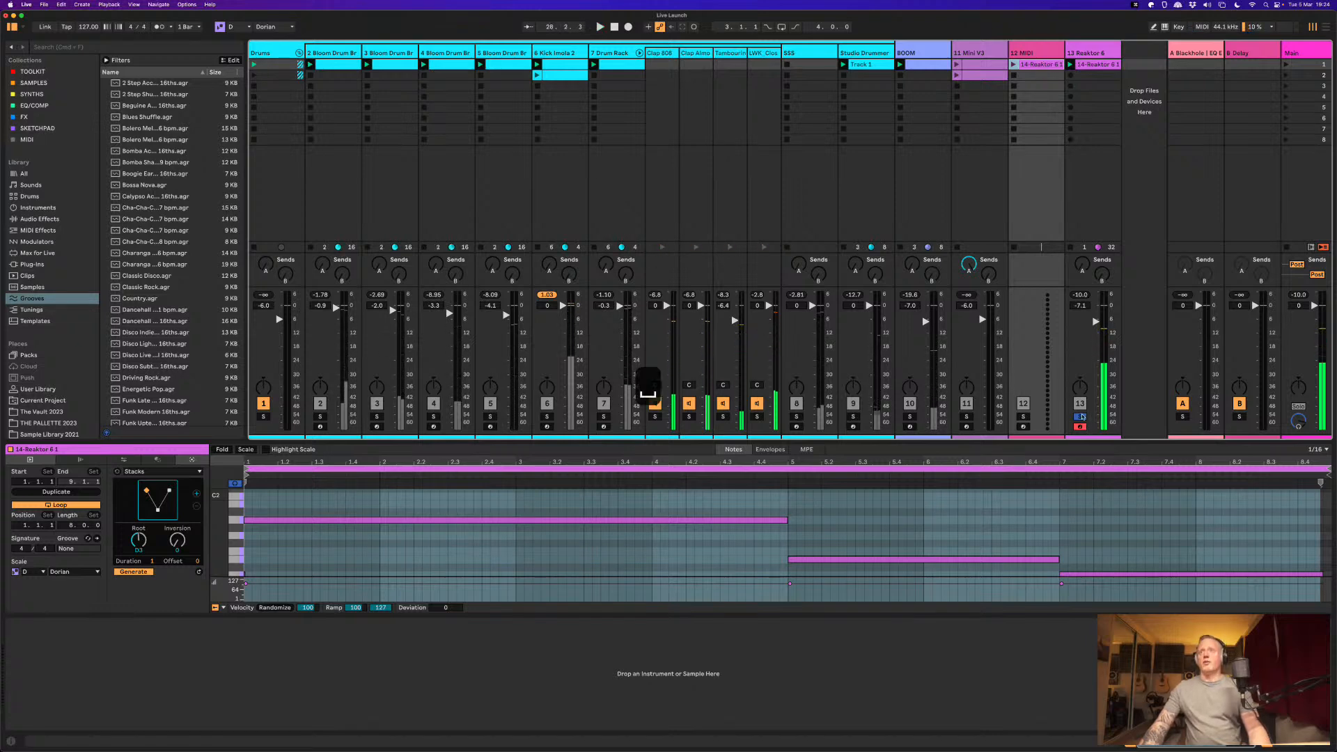
double_click(1026, 64)
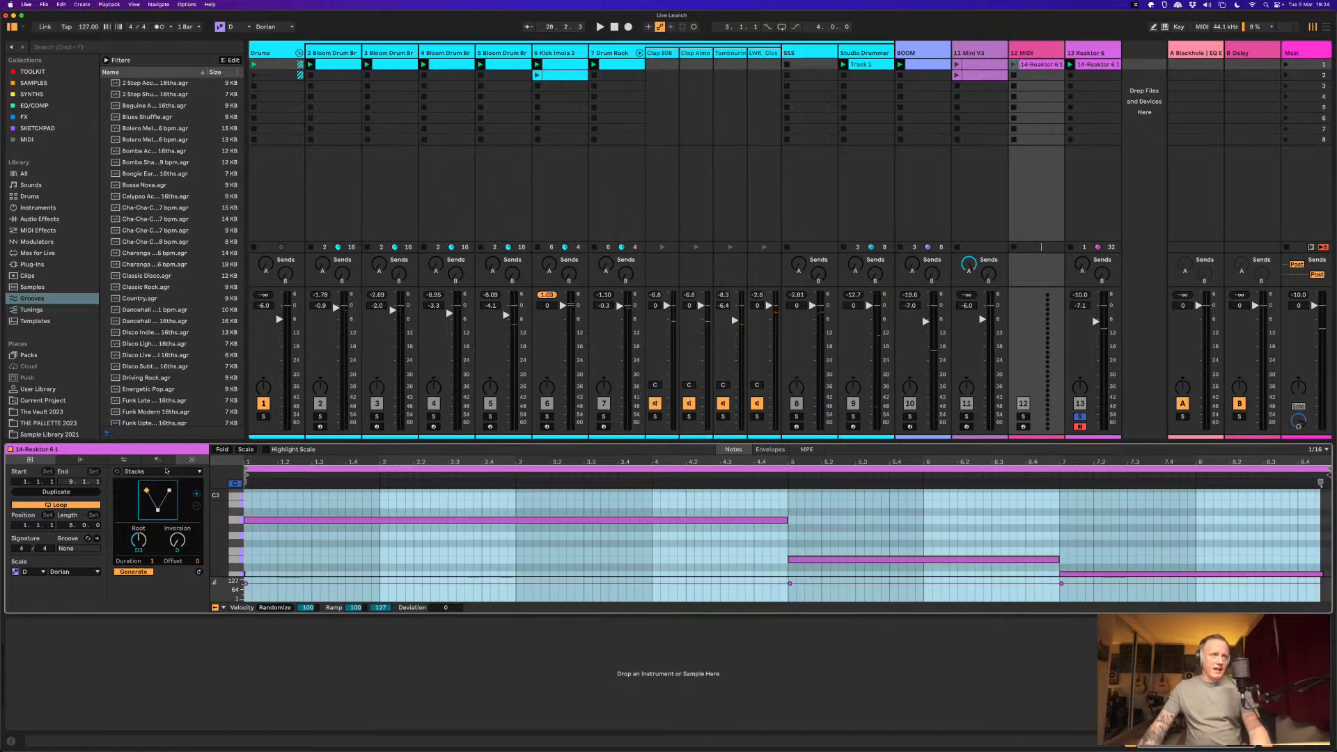
left_click(132, 461)
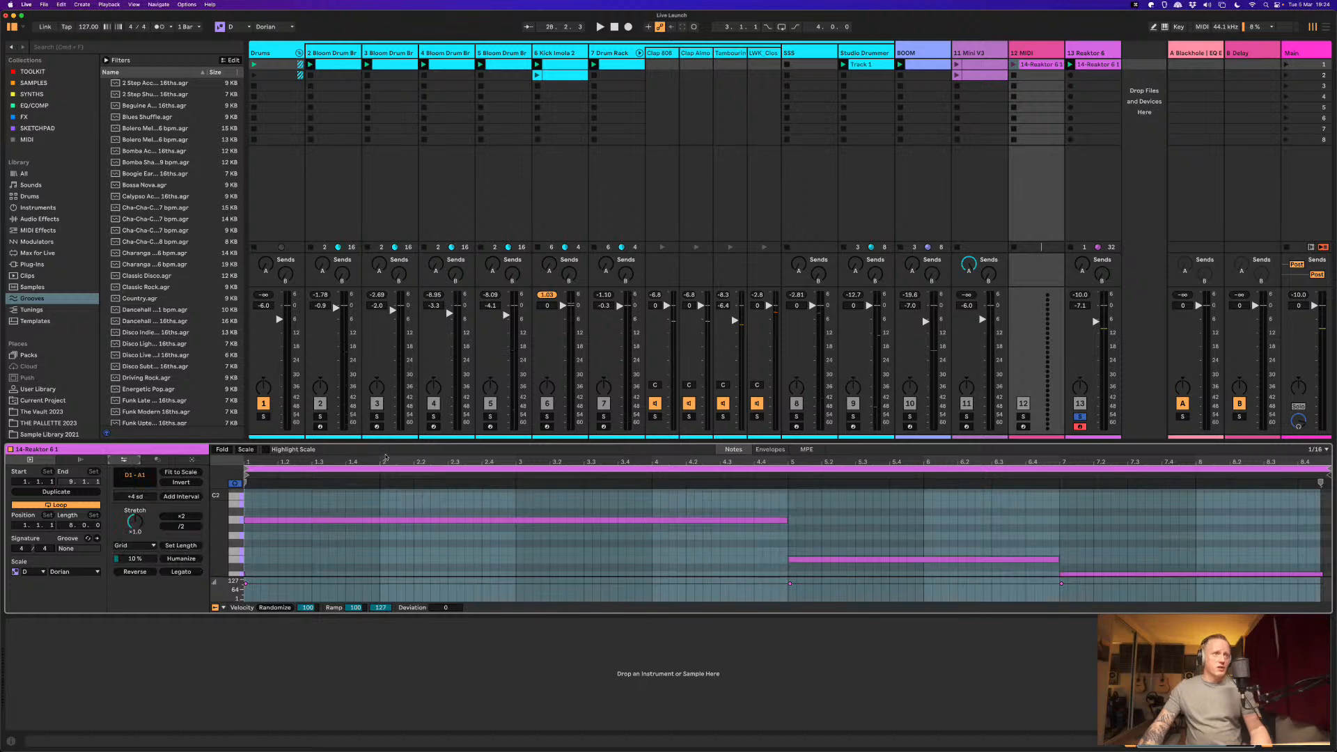
left_click_drag(360, 443, 360, 343)
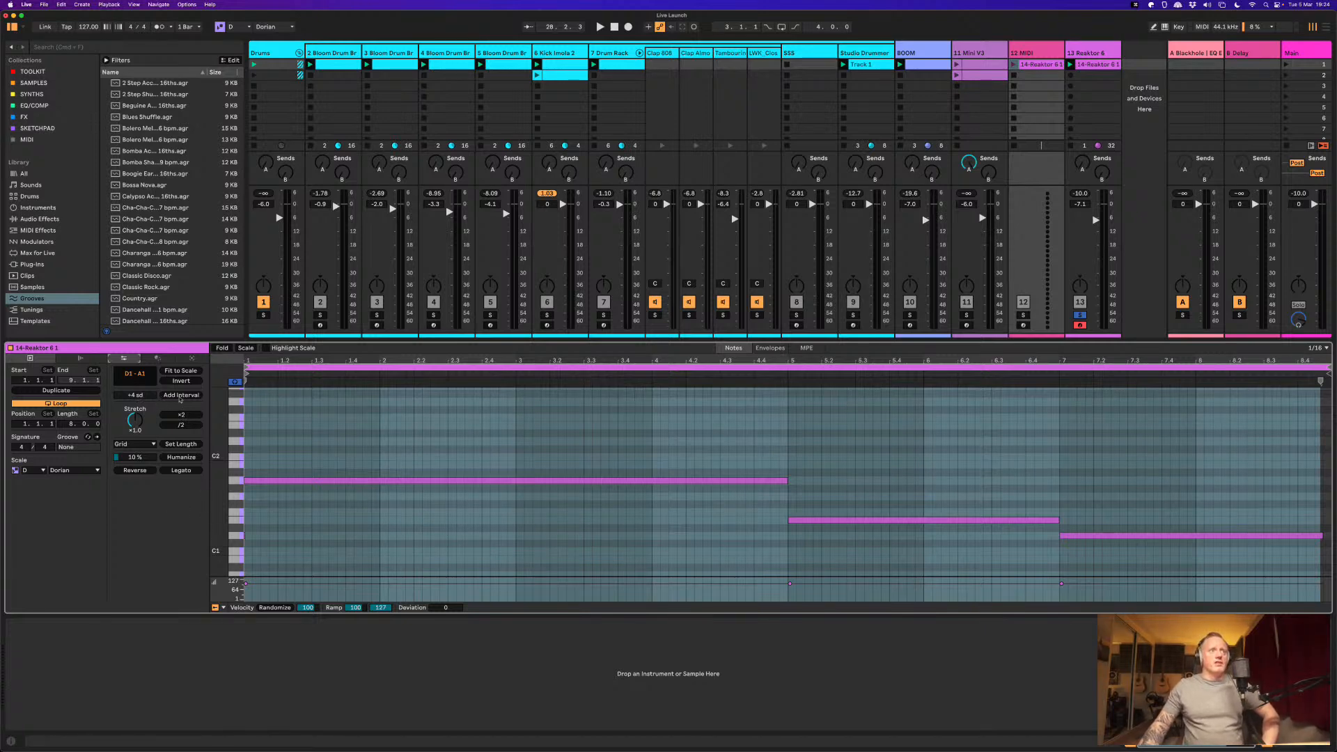
Step: Stack two added intervals on the copied bass notes to form three-note chords, with the last interval at -1 scale degree
left_click(143, 395)
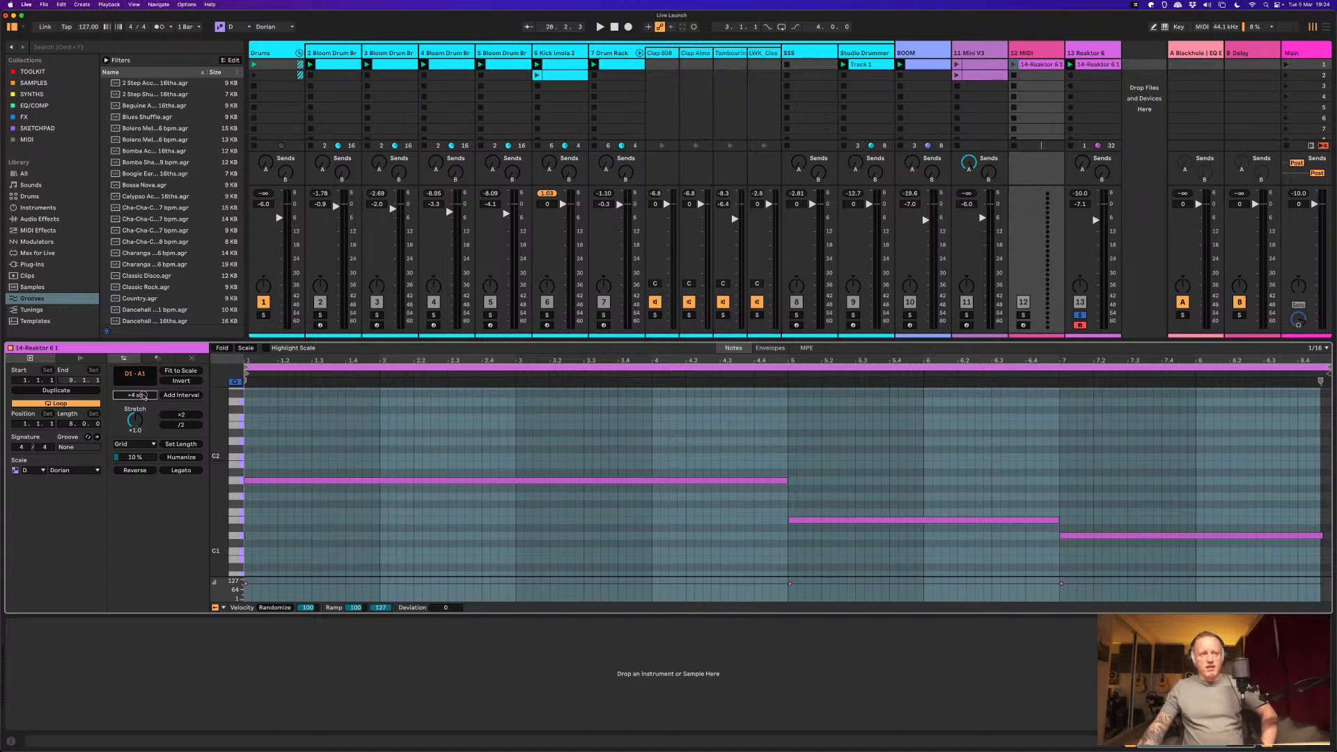
left_click_drag(143, 396, 142, 390)
left_click(172, 396)
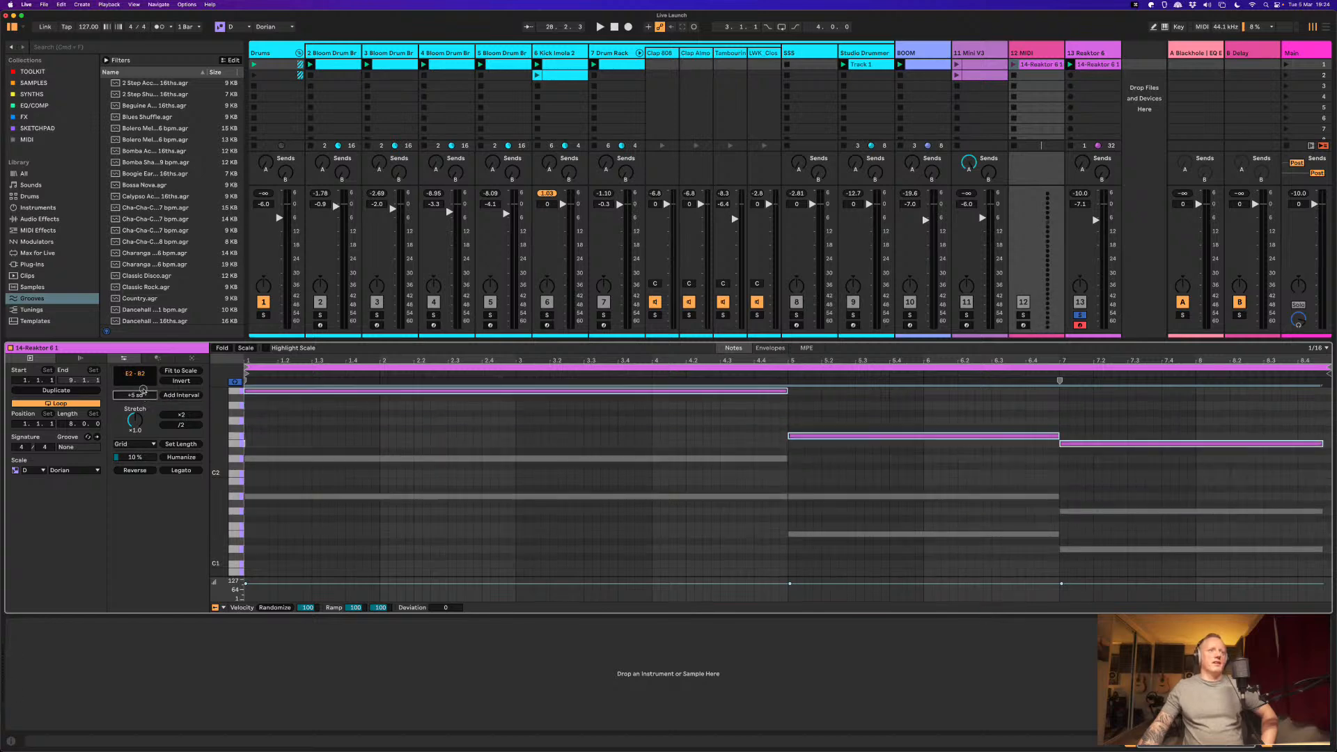
scroll(272, 453, "up", 2)
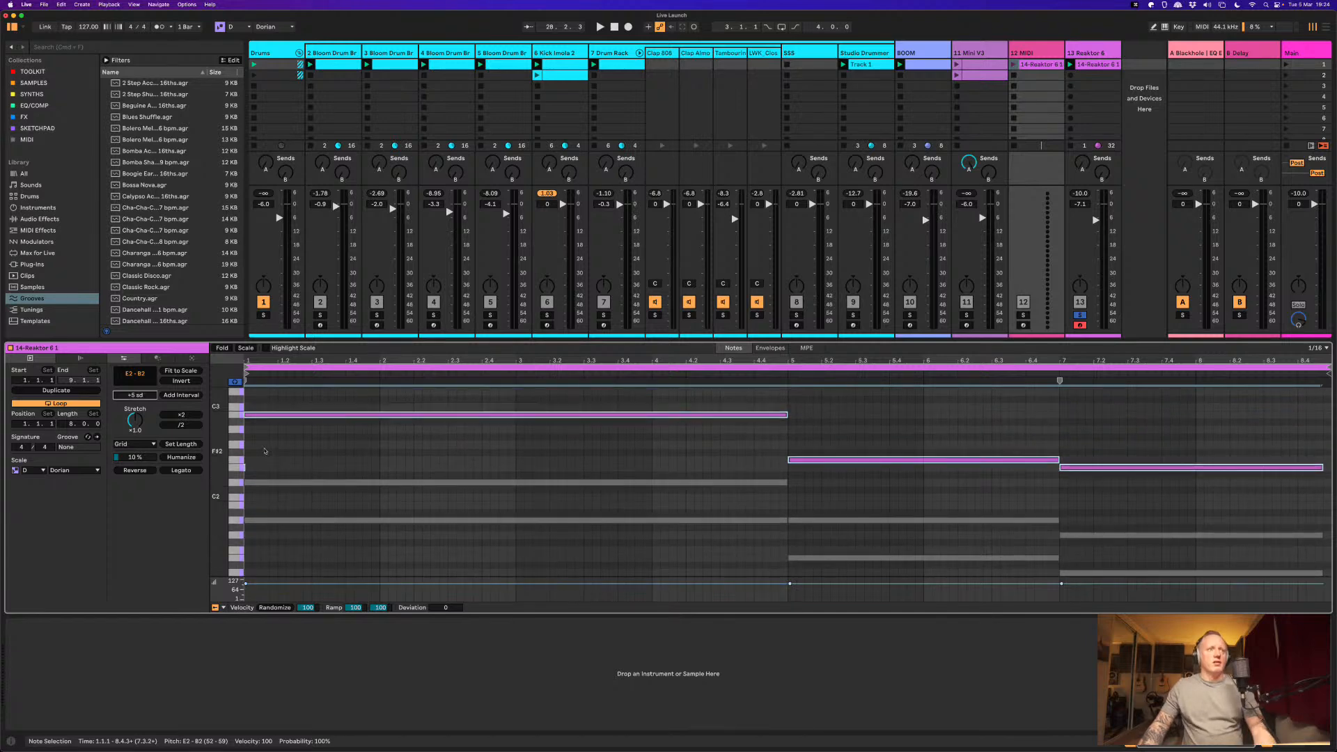
left_click_drag(142, 395, 143, 414)
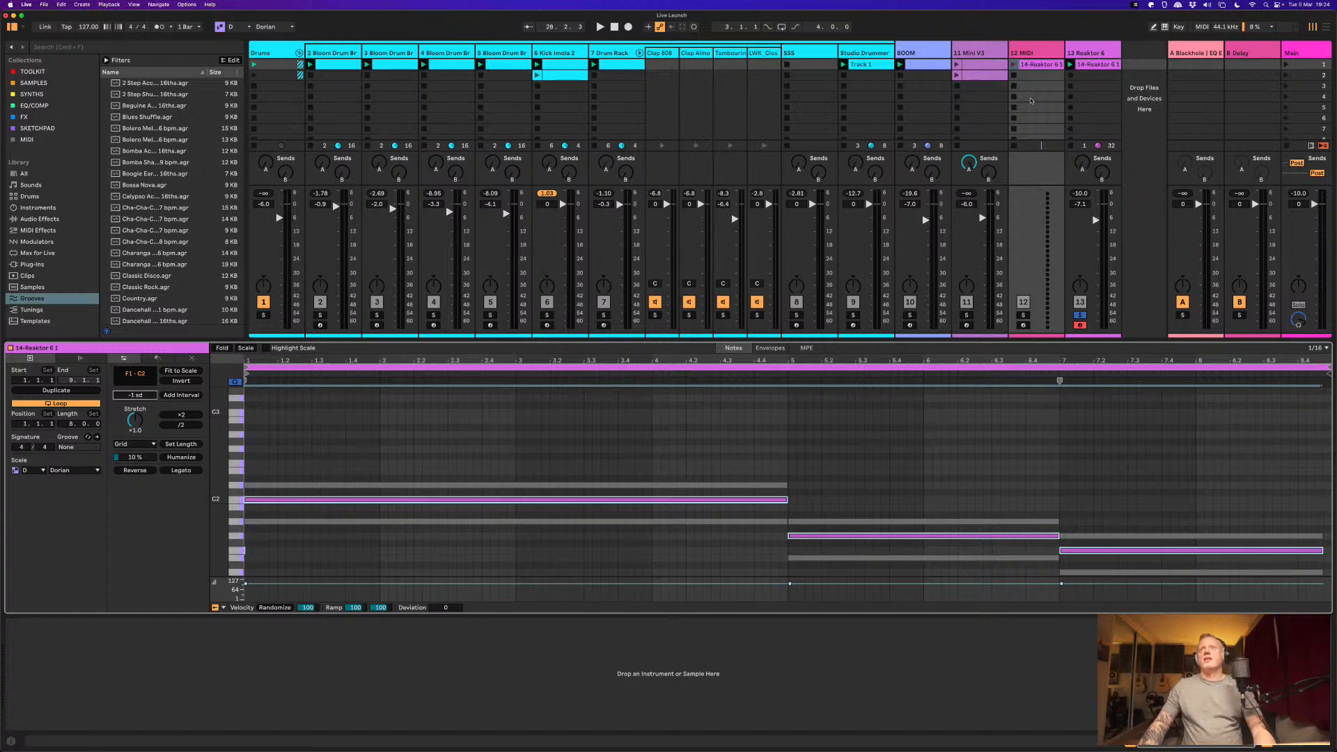
left_click(914, 509)
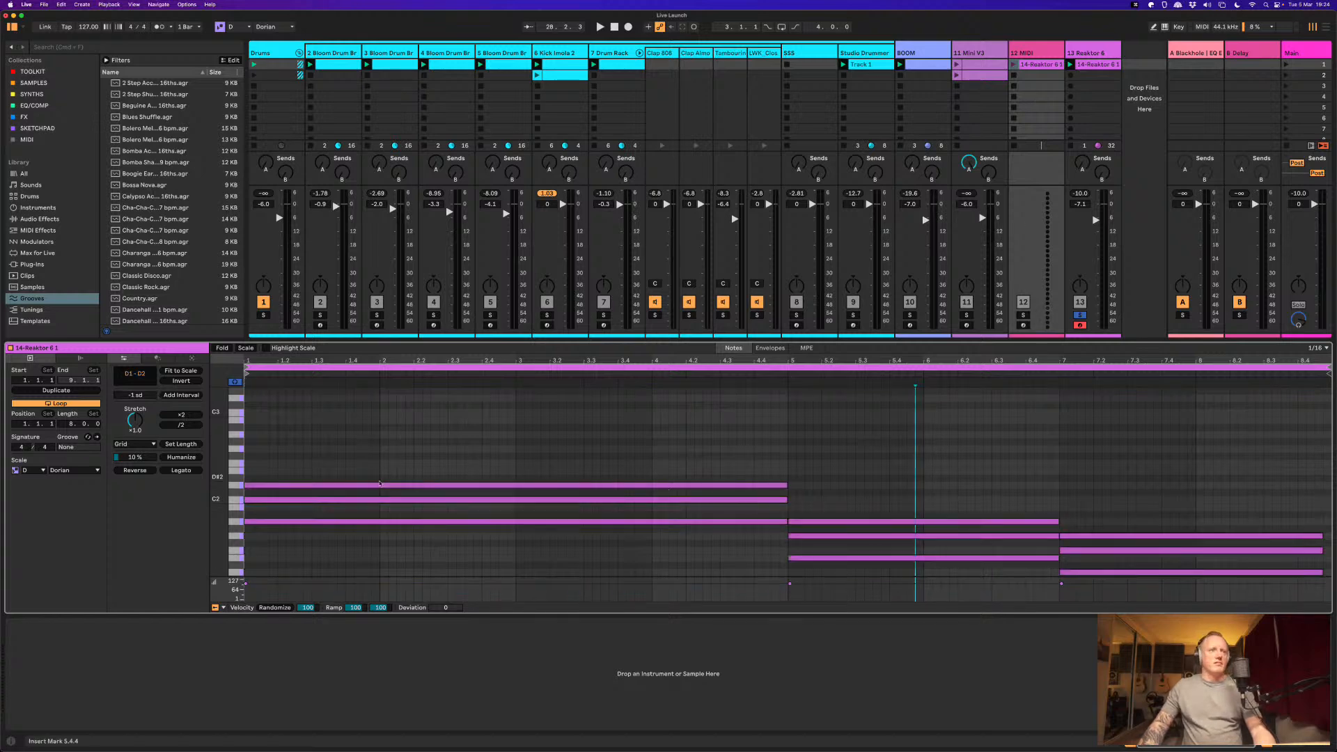
Step: Arm the new MIDI track for recording and turn off the solo on the Reaktor 6 track
left_click(237, 524)
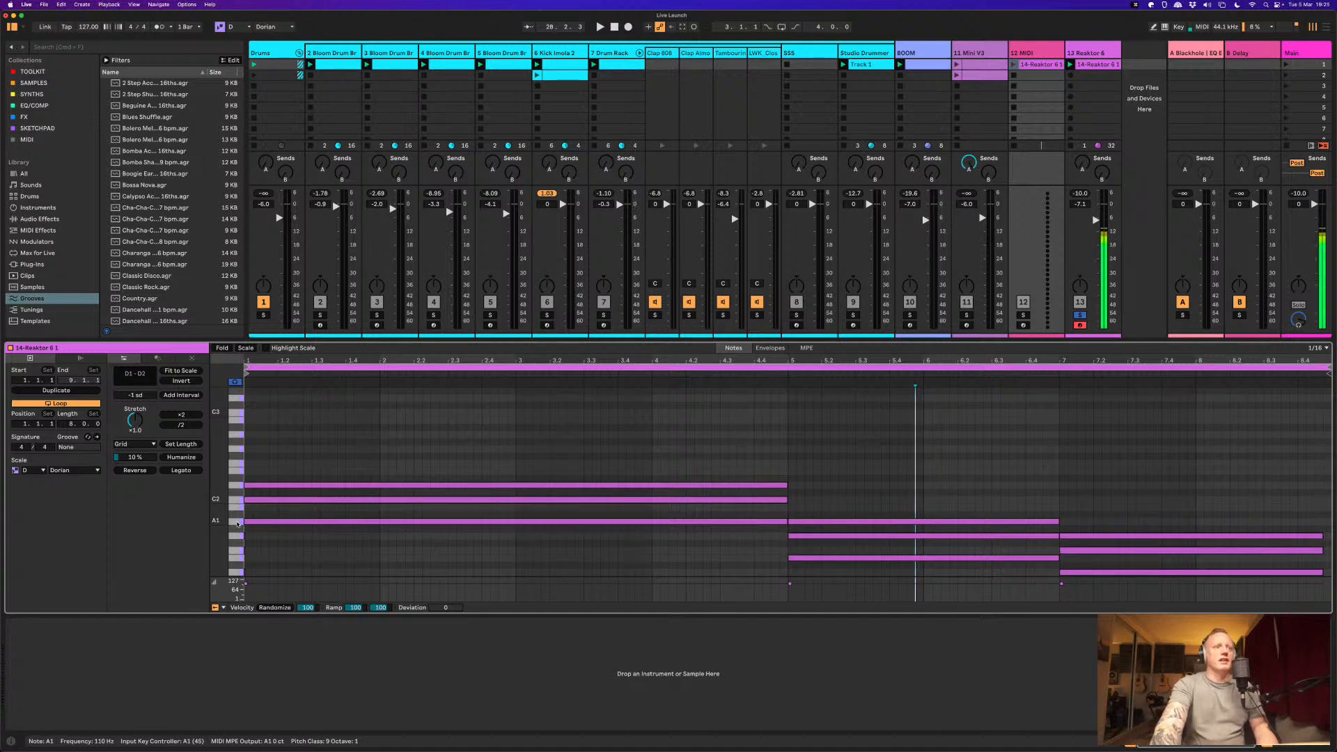
key("a")
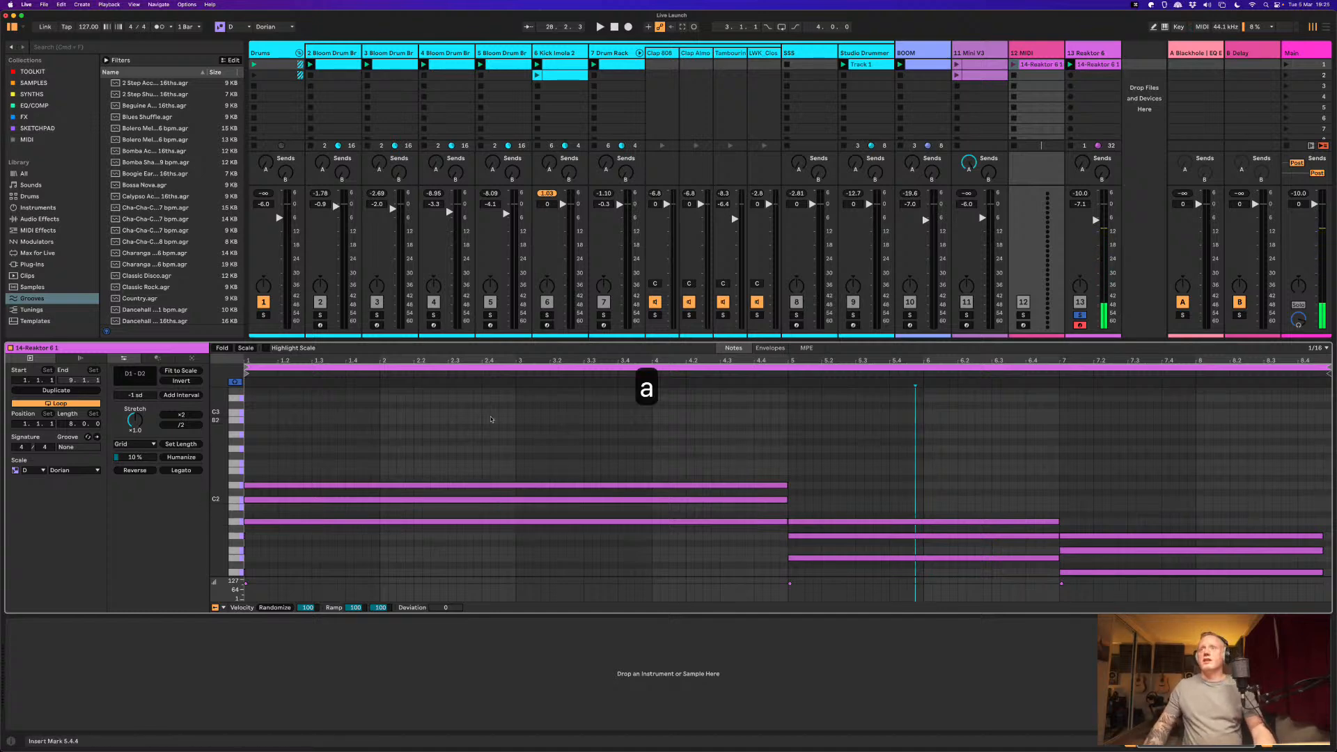
key("a")
key("c")
key("c")
left_click(1023, 325)
key("s")
key("s")
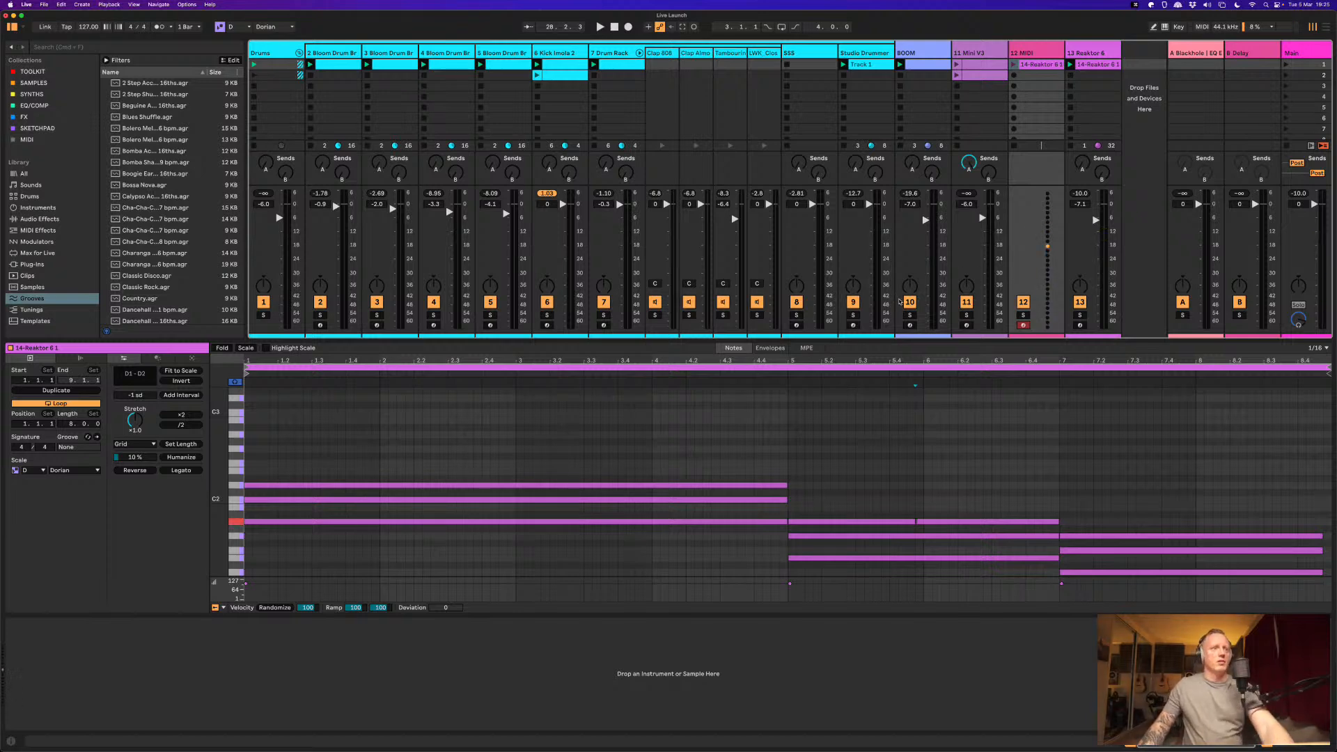
Step: Transpose all the chord notes up one octave
left_click(746, 439)
key("super+a")
key("shift+Up")
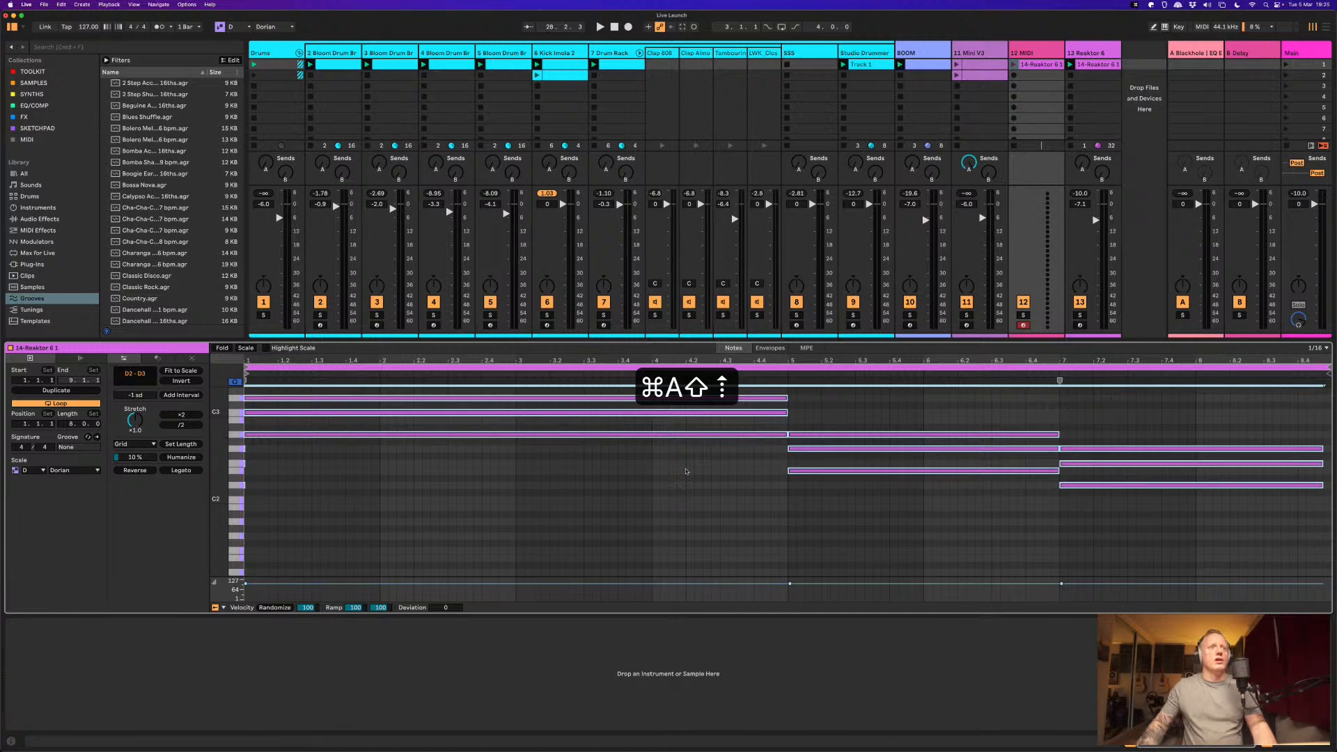
scroll(541, 502, "up", 2)
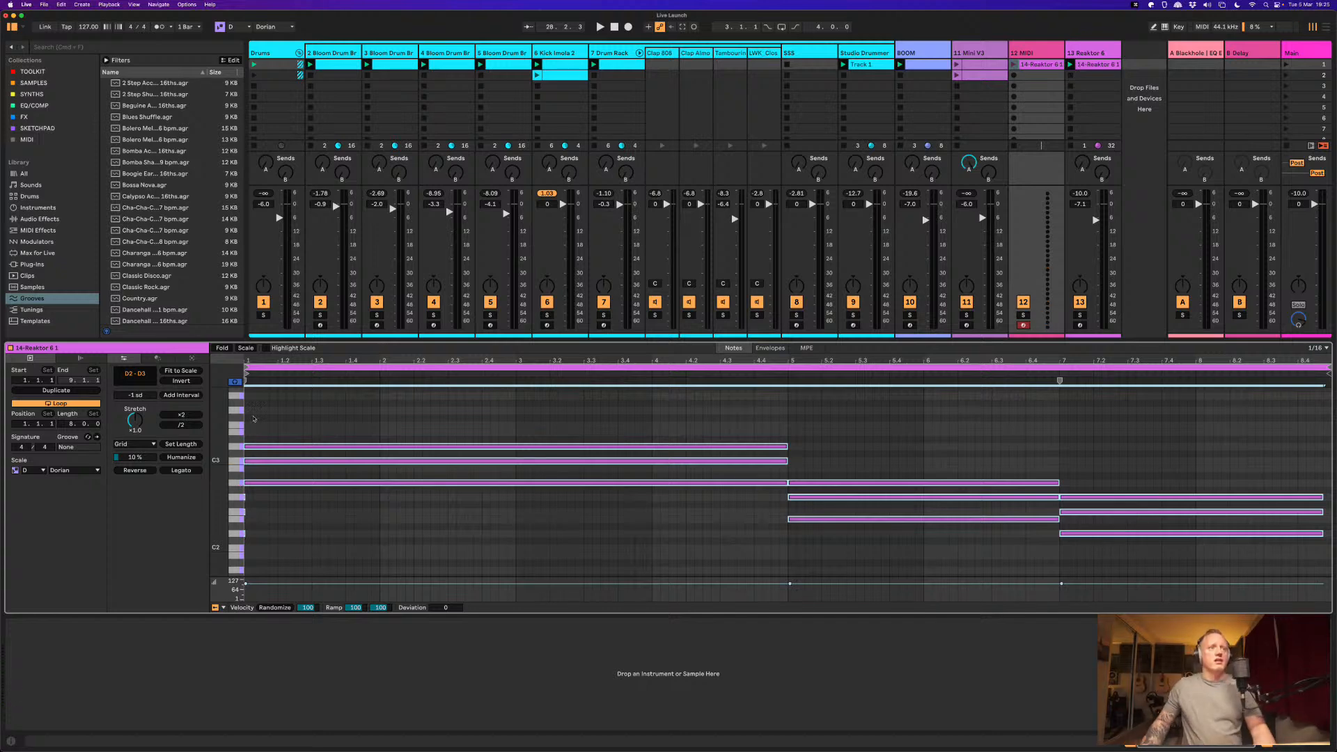
Step: Try shifting all the chord notes earlier and lower in the clip, and undo the move
scroll(429, 450, "down", 5)
left_click_drag(428, 451, 432, 449)
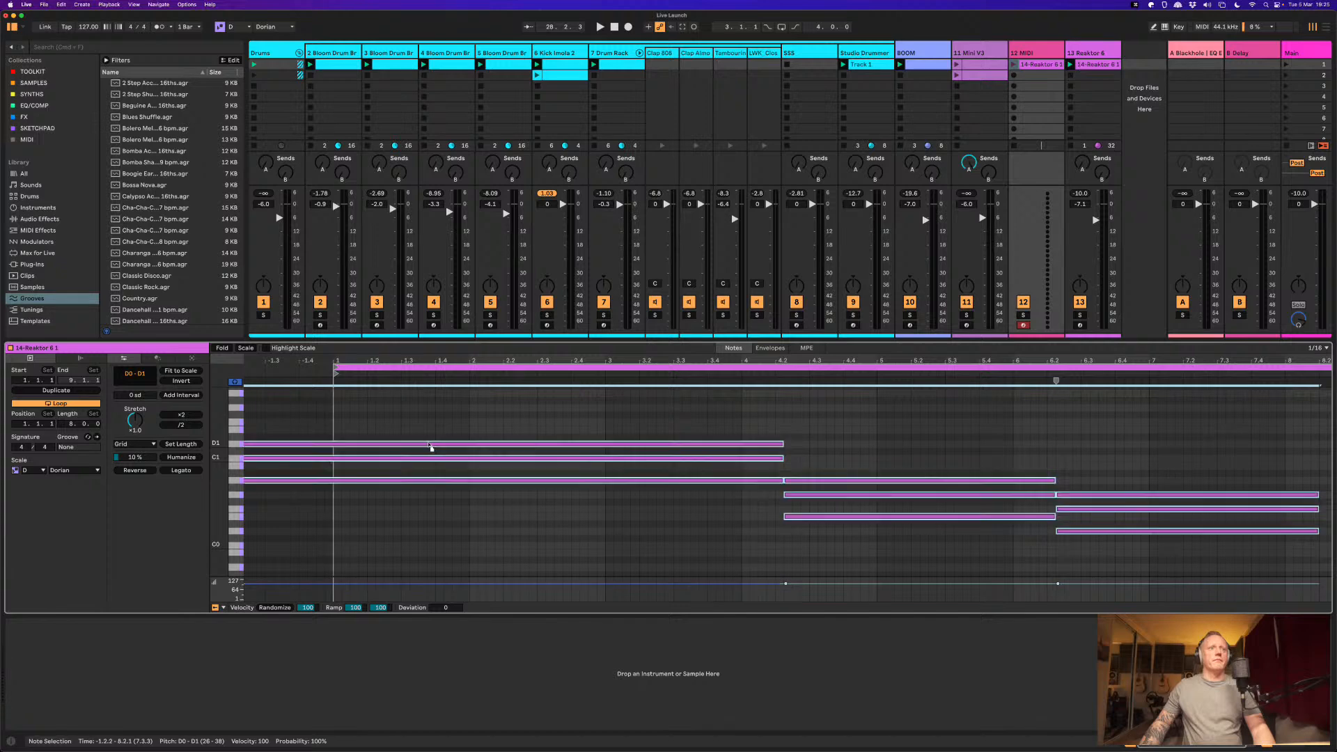
key("super+z")
scroll(429, 444, "up", 8)
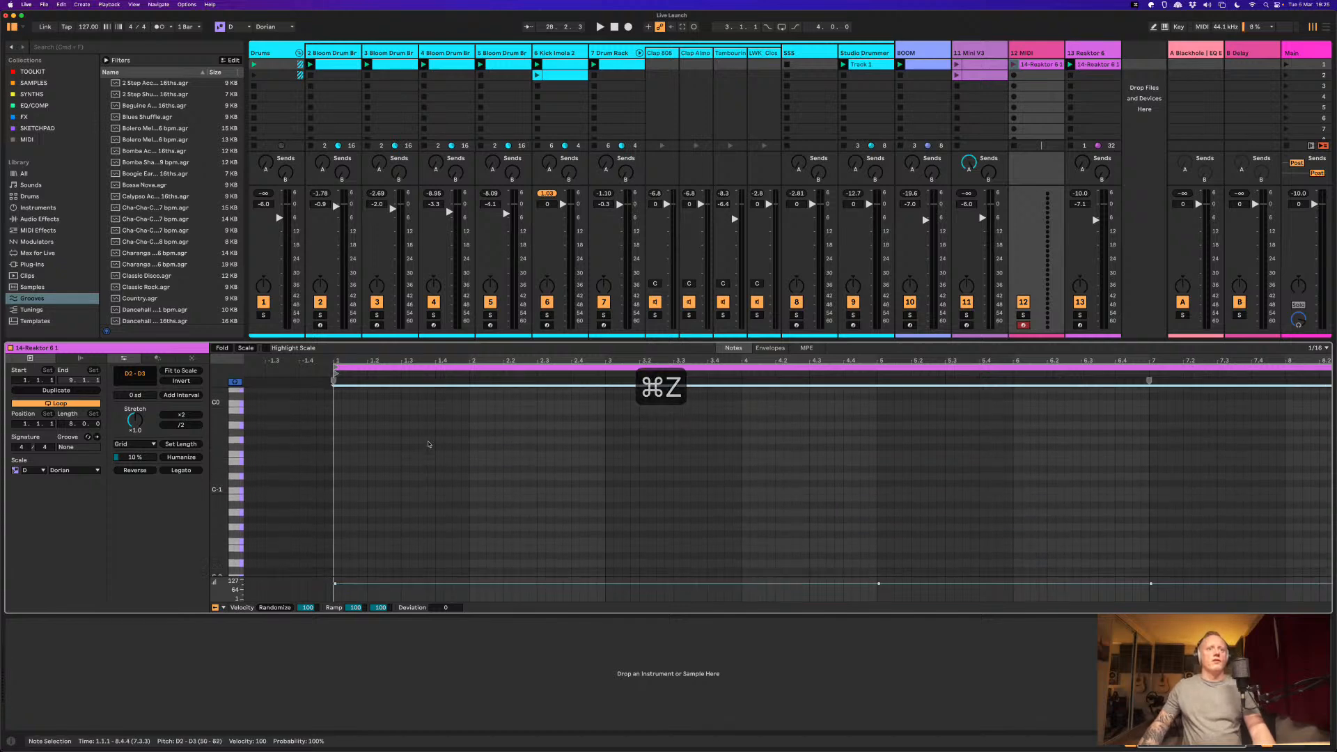
left_click(428, 445)
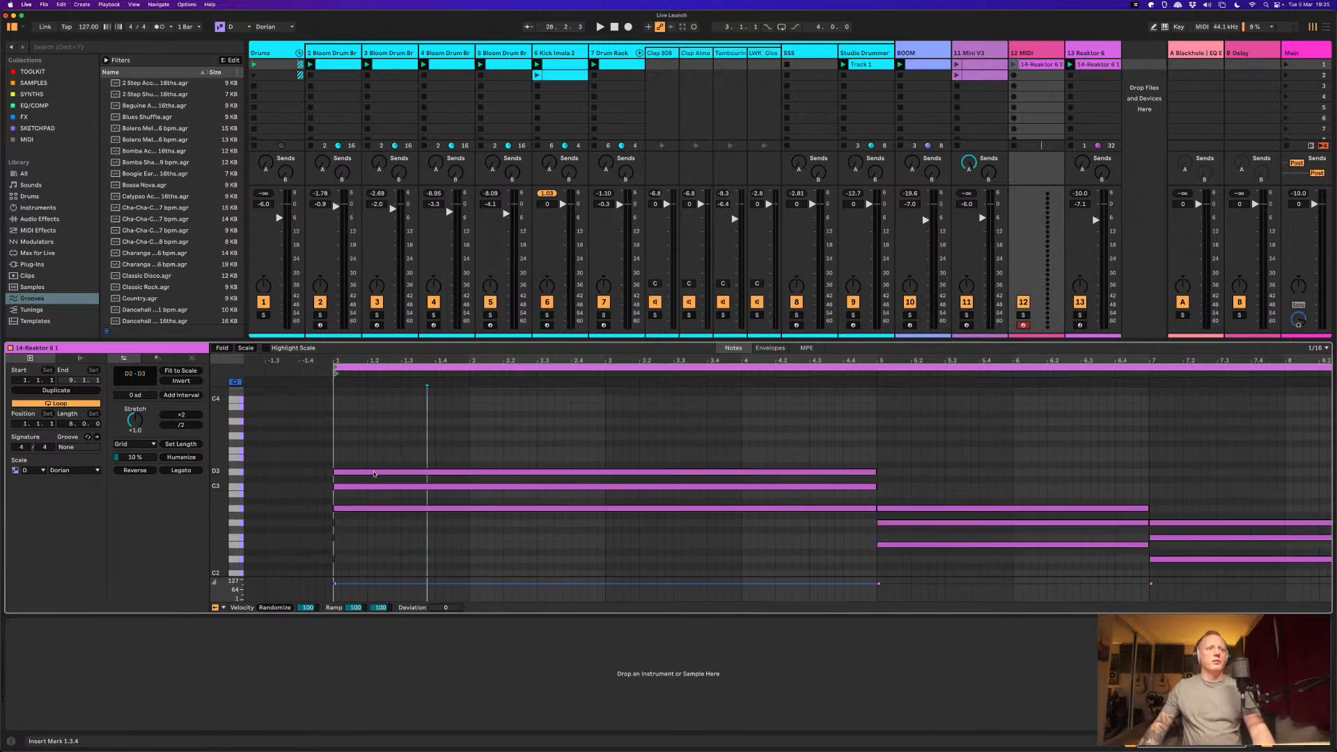
Step: Raise the top notes of the three chords to E3, B2 and A2, and extend the last chord to the clip's end
left_click_drag(377, 472, 376, 460)
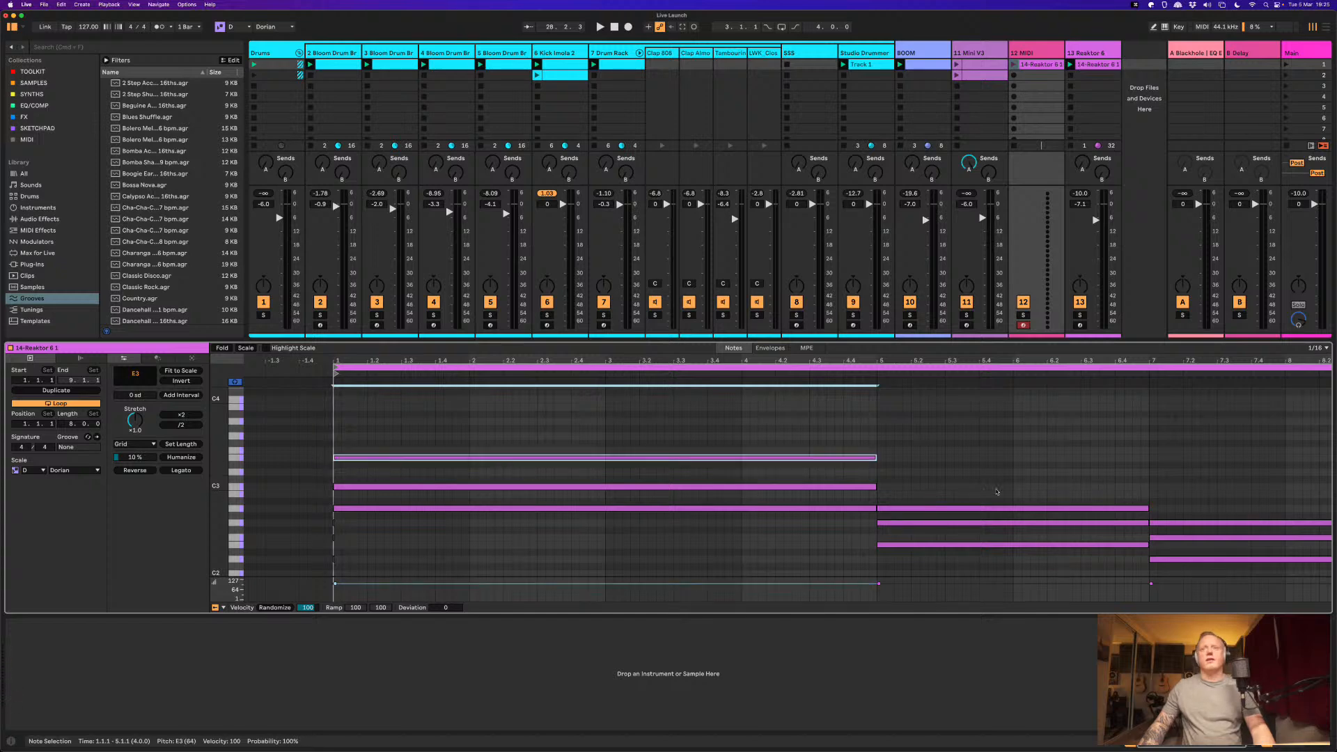
scroll(766, 488, "right", 2)
left_click_drag(883, 508, 883, 495)
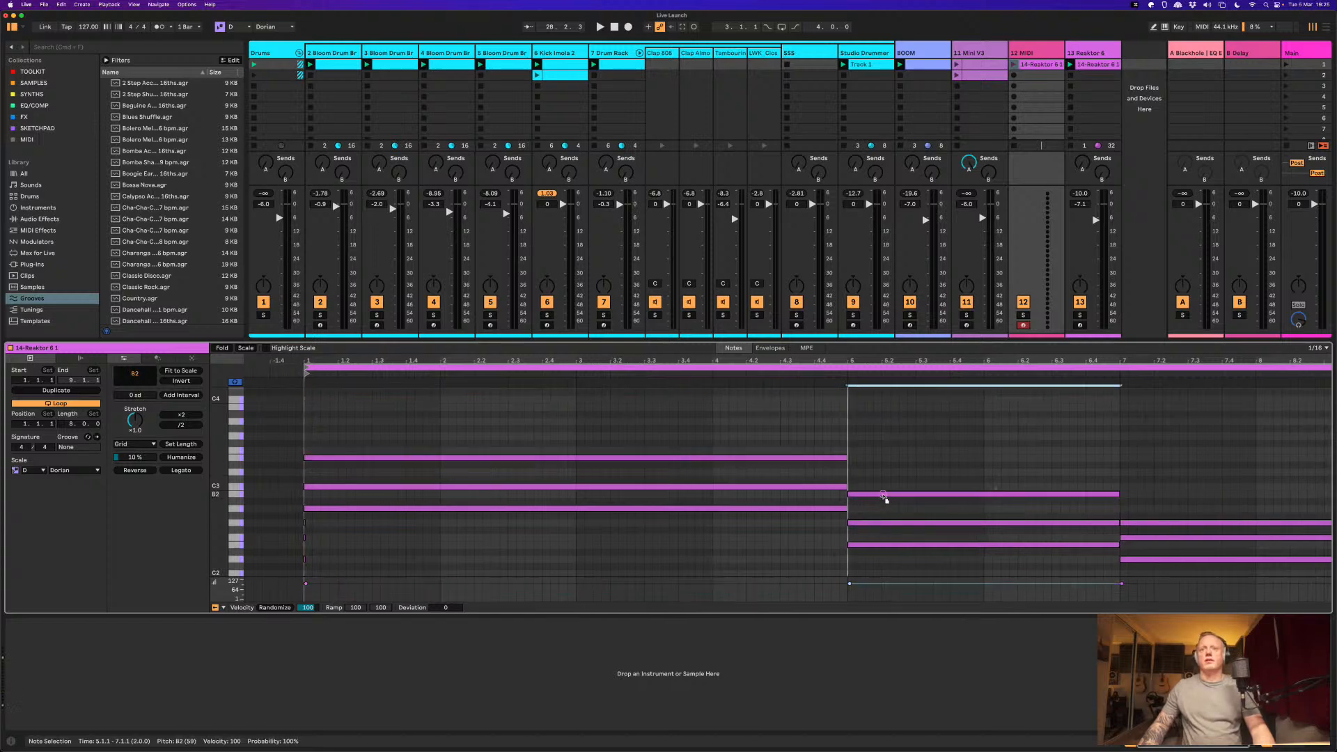
scroll(1162, 538, "right", 2)
left_click_drag(1116, 523, 1112, 510)
scroll(1072, 439, "right", 2)
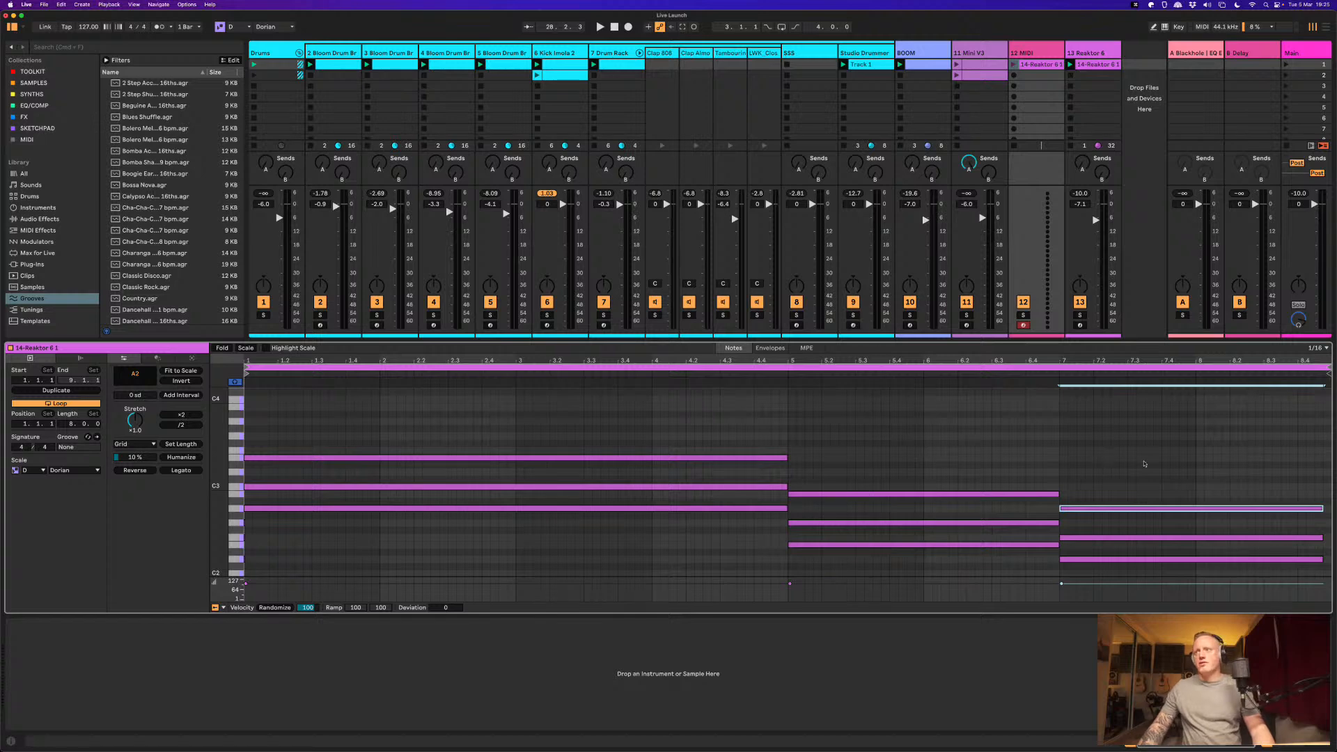
left_click_drag(1162, 455, 1177, 566)
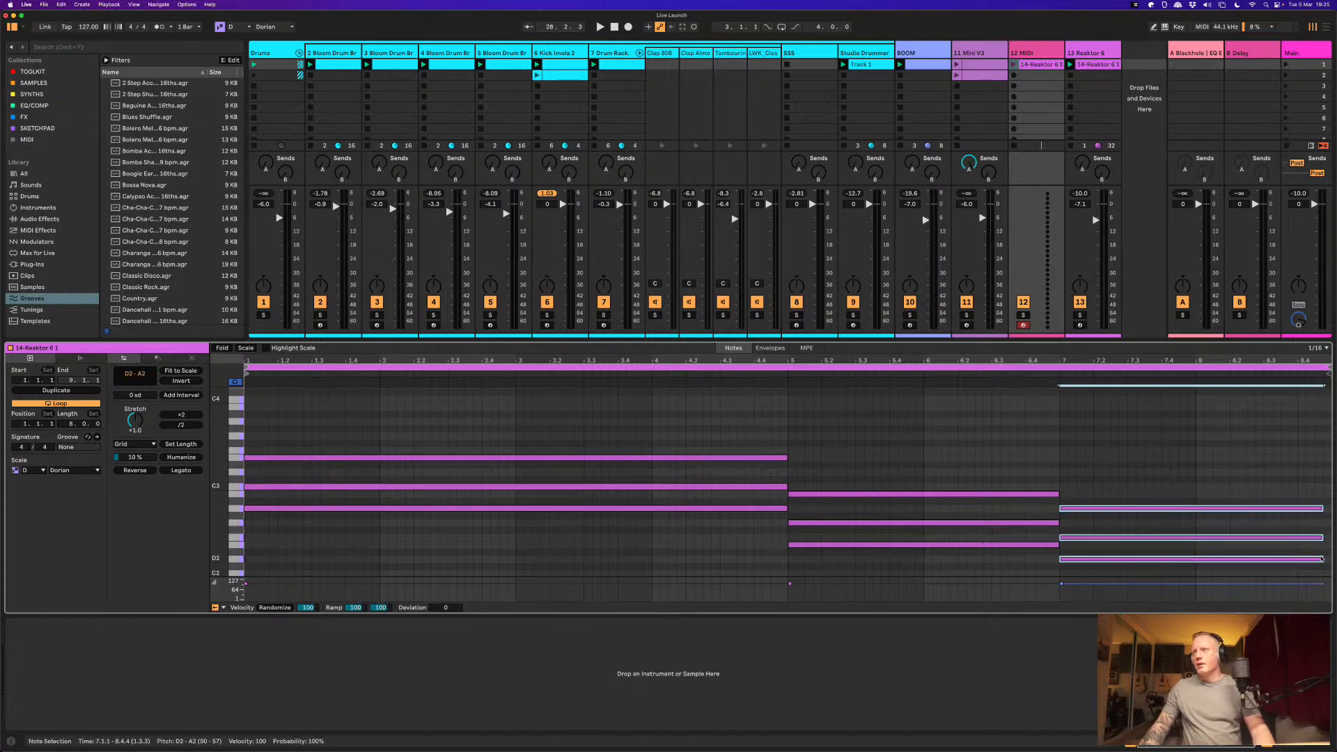
left_click_drag(1323, 560, 1332, 560)
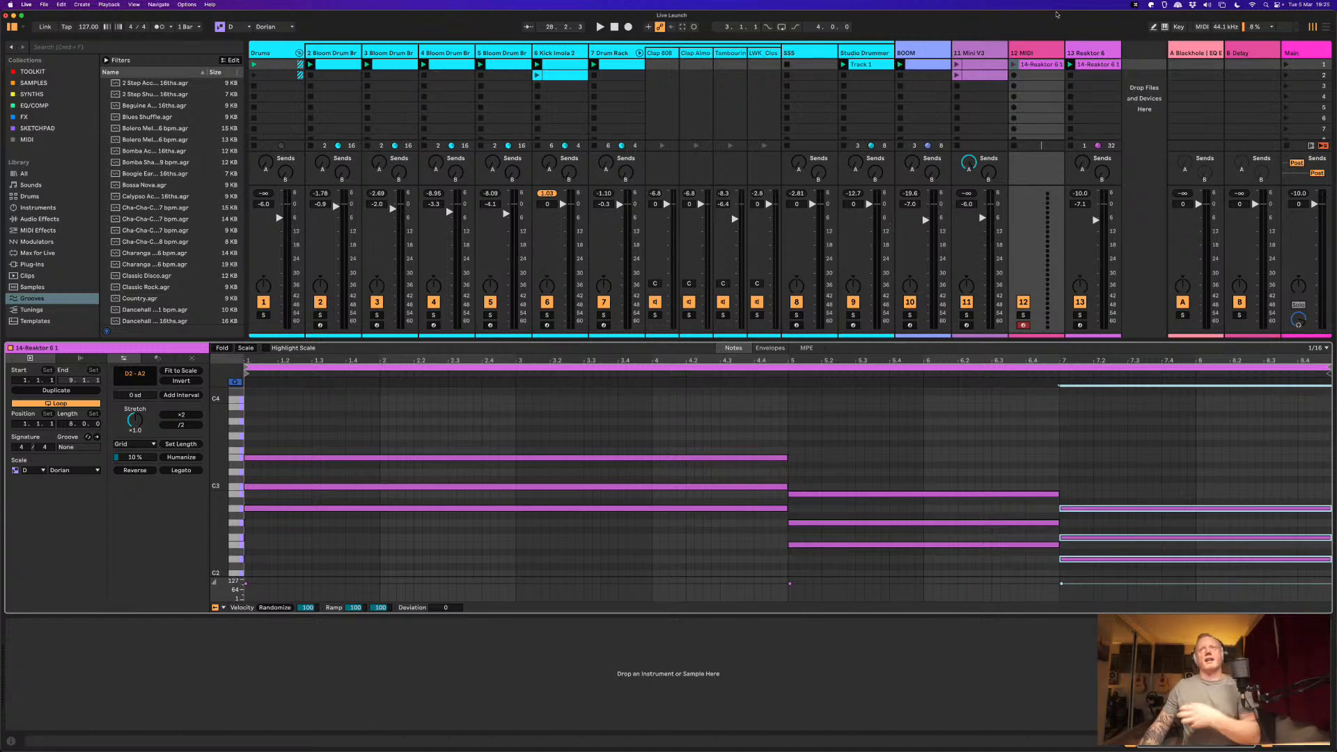
Step: Load the Meld instrument onto the empty MIDI track 12
left_click(1038, 58)
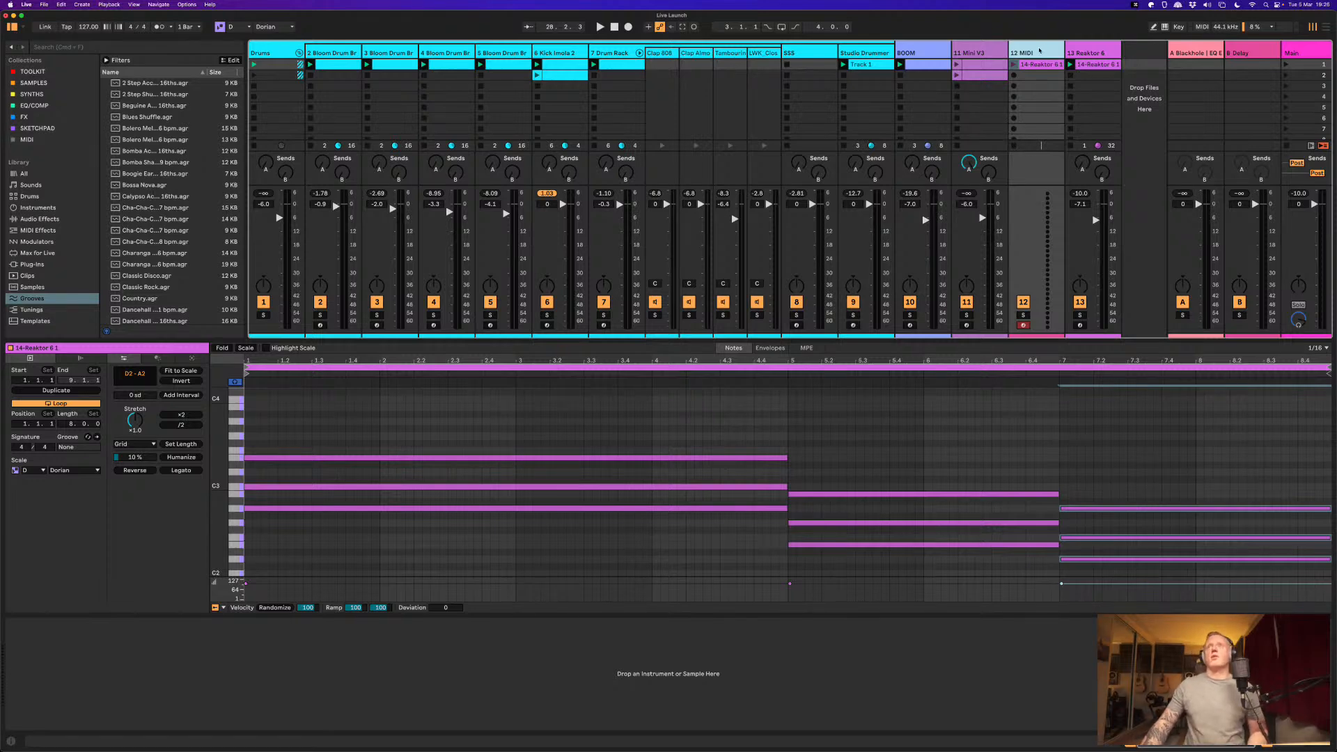
double_click(1040, 50)
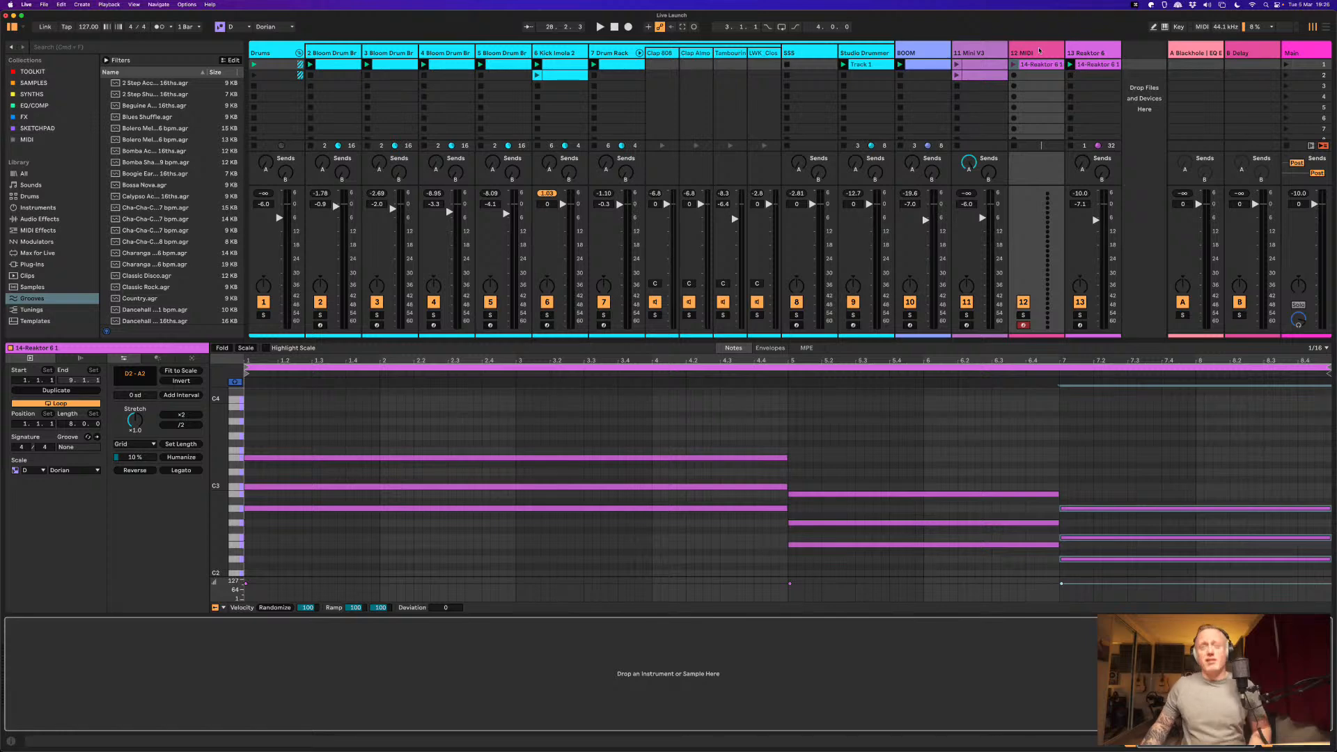
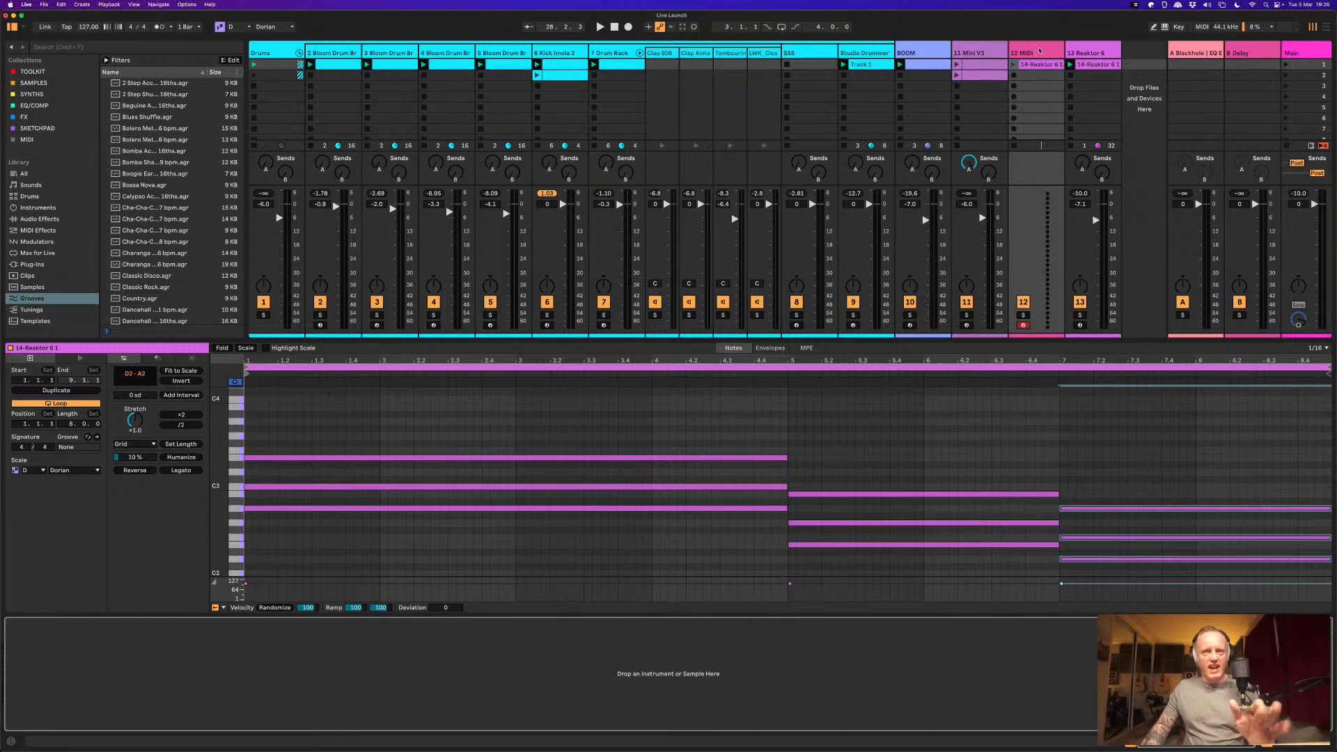
left_click(1040, 50)
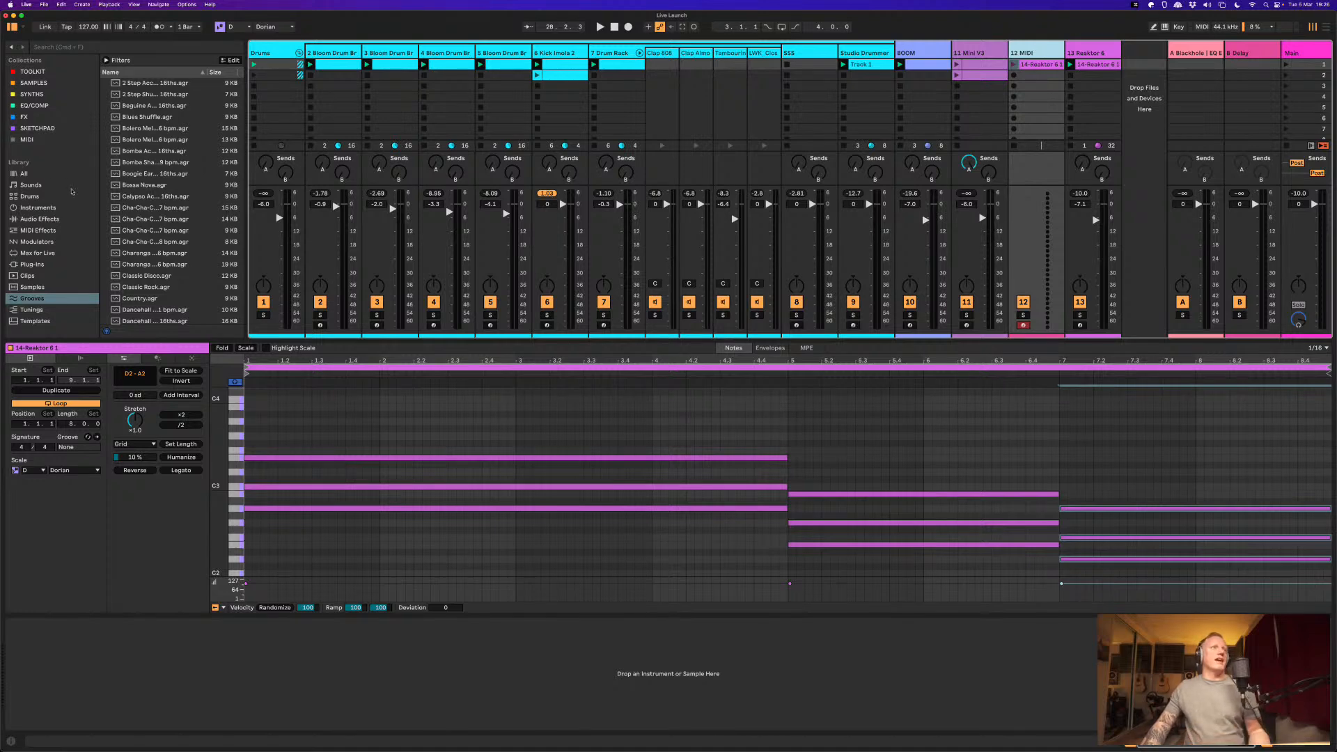
left_click(38, 208)
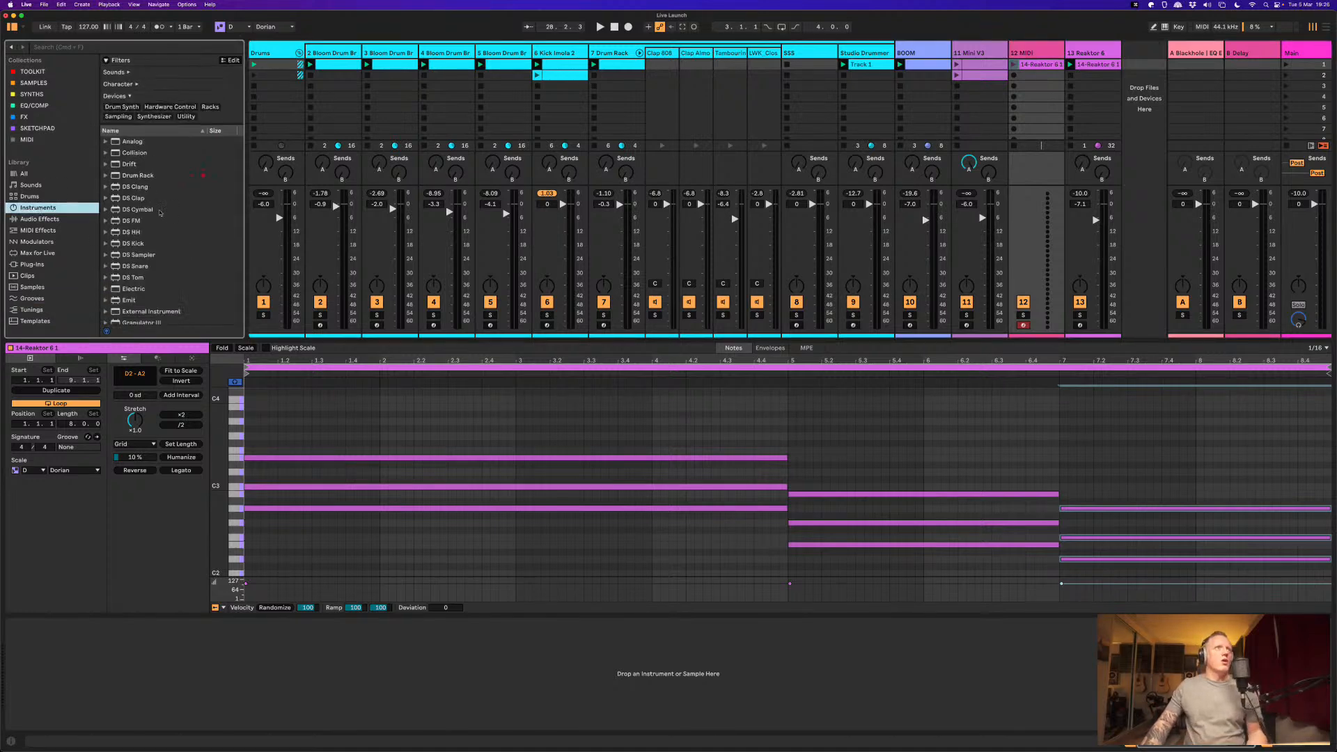
scroll(162, 244, "down", 5)
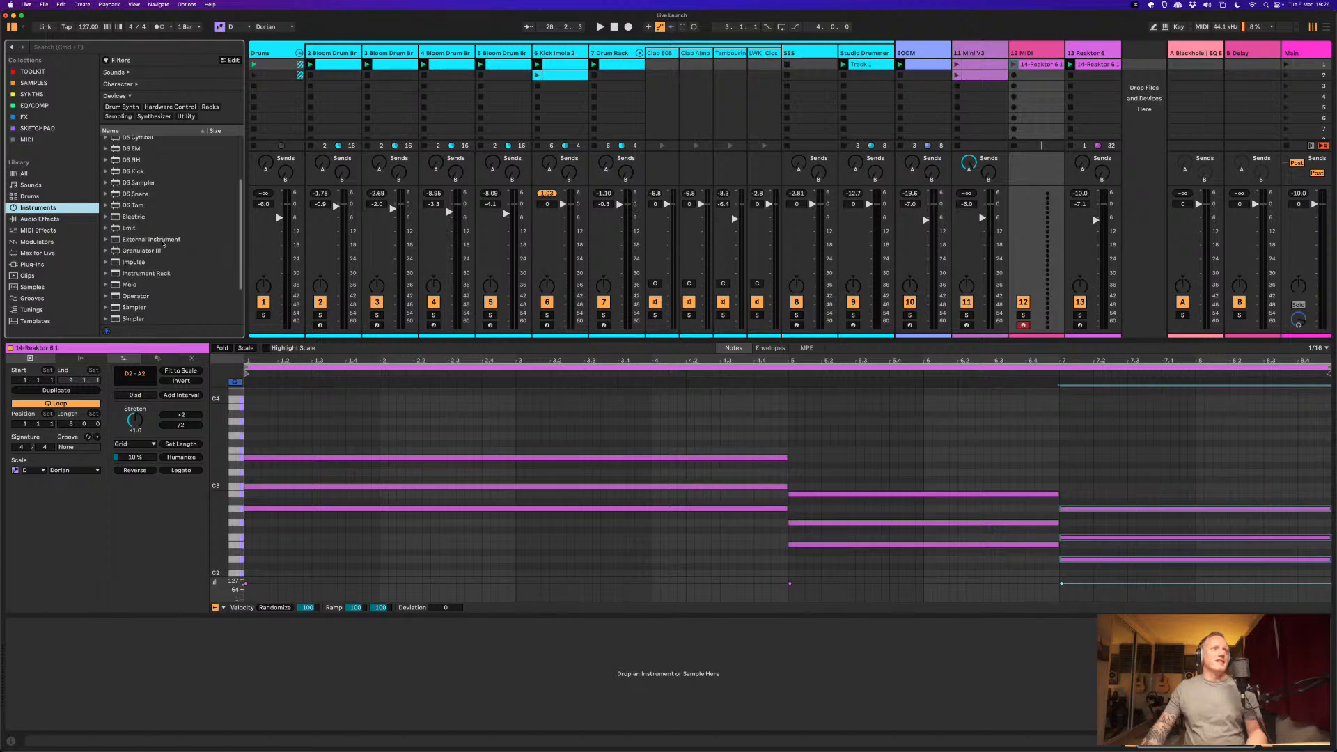
left_click(130, 265)
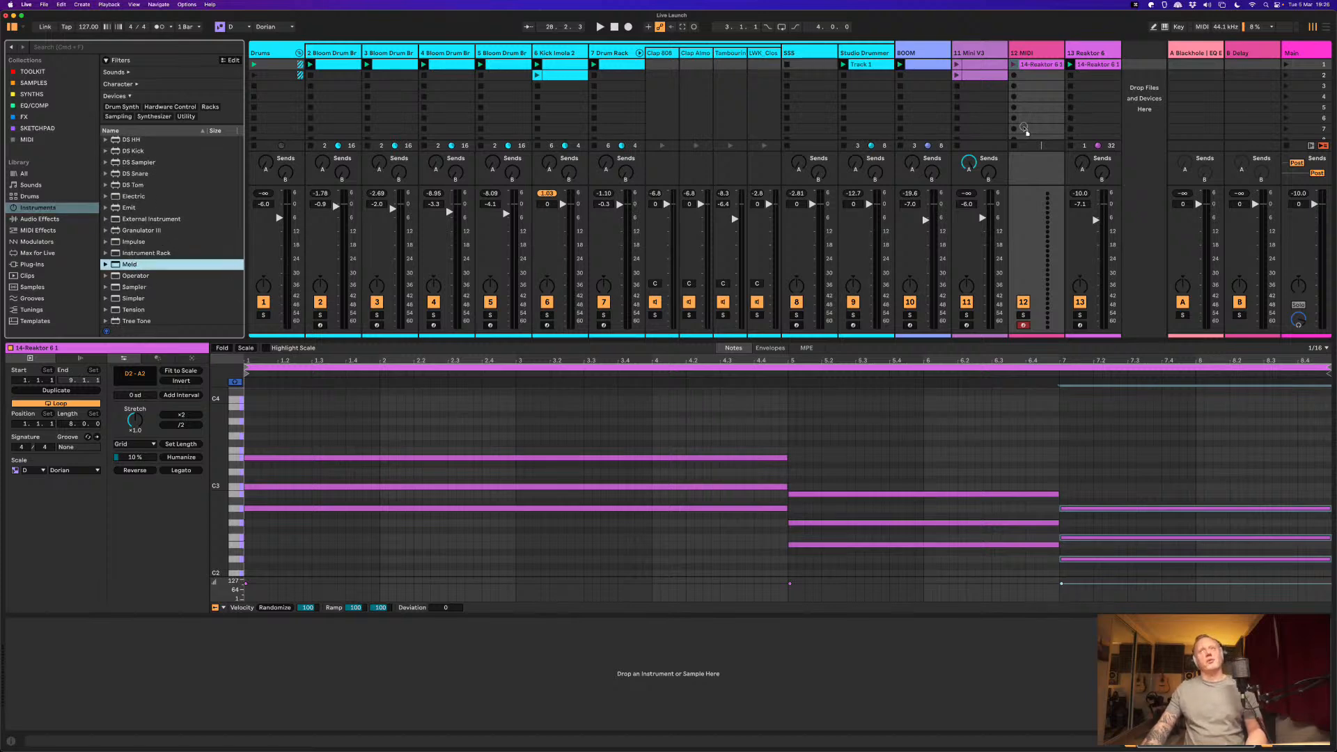
left_click_drag(1025, 129, 1023, 127)
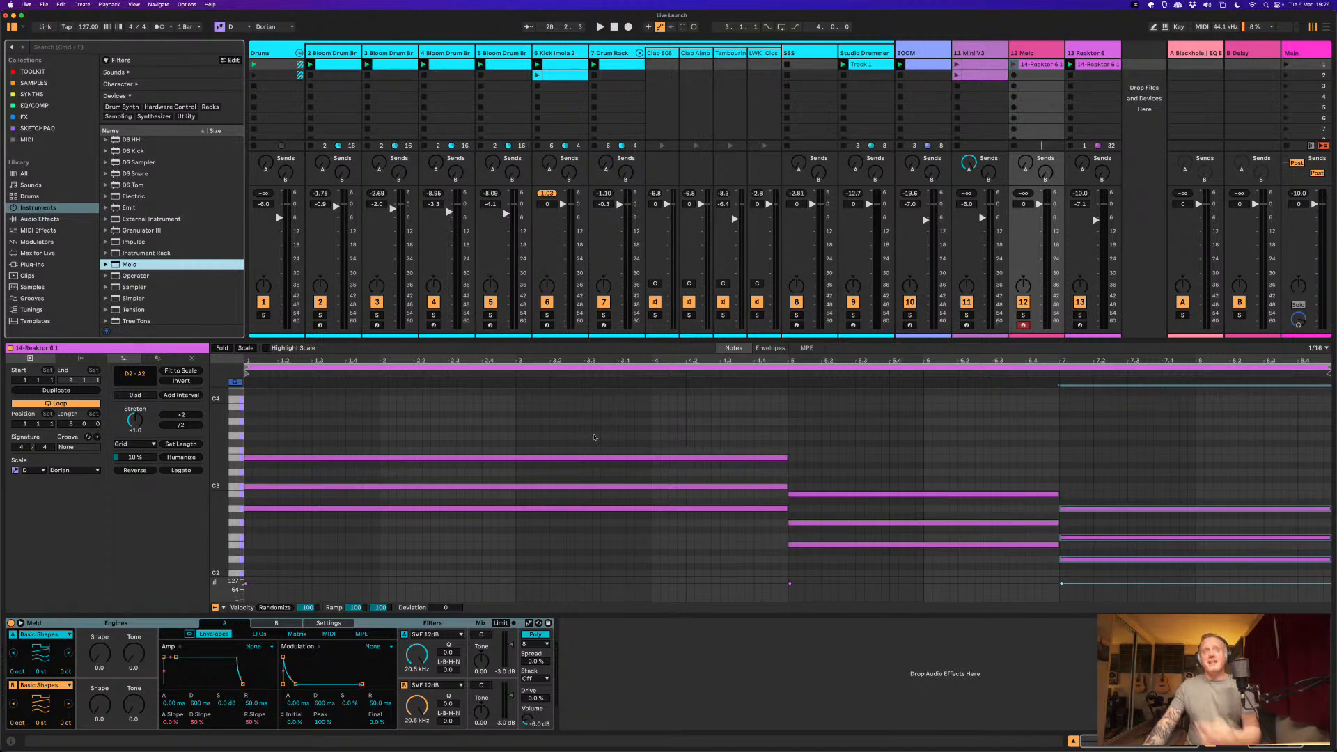
Step: Start hot-swapping Meld's preset and look through its preset list in the browser
left_click(530, 623)
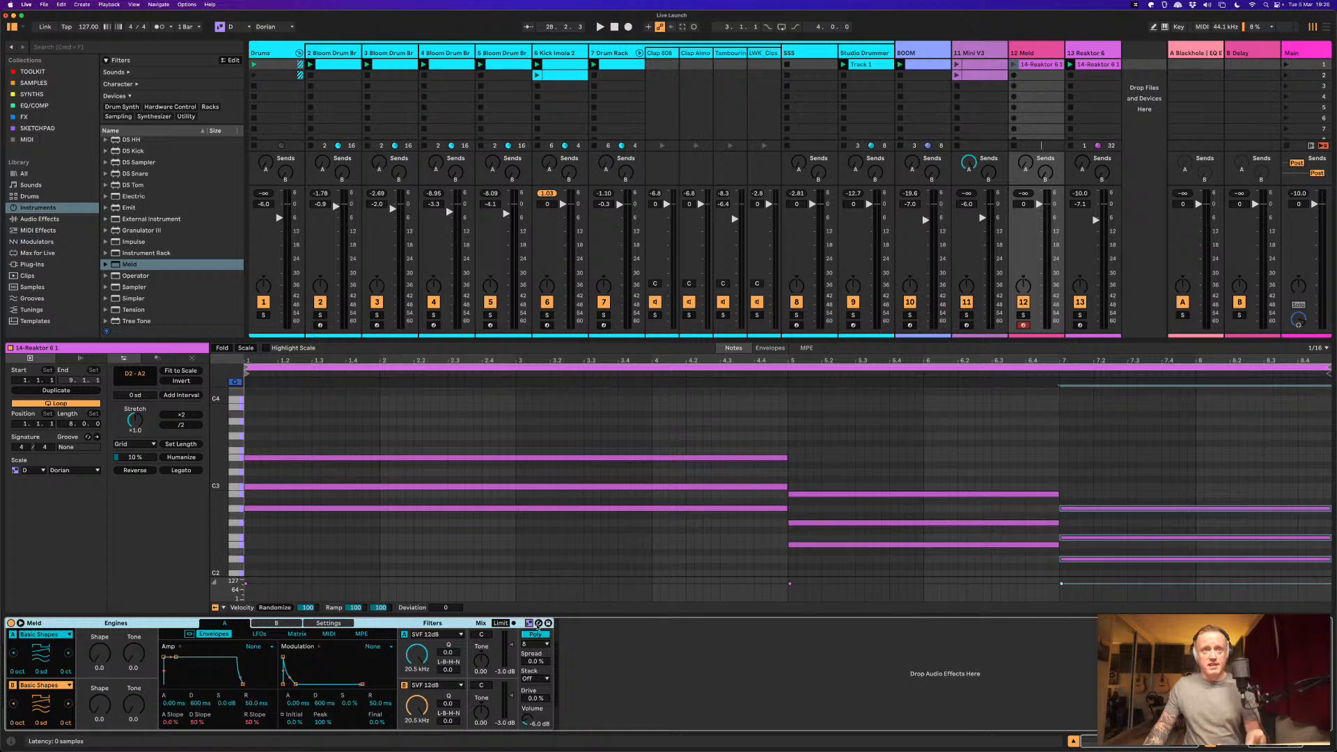
left_click(537, 624)
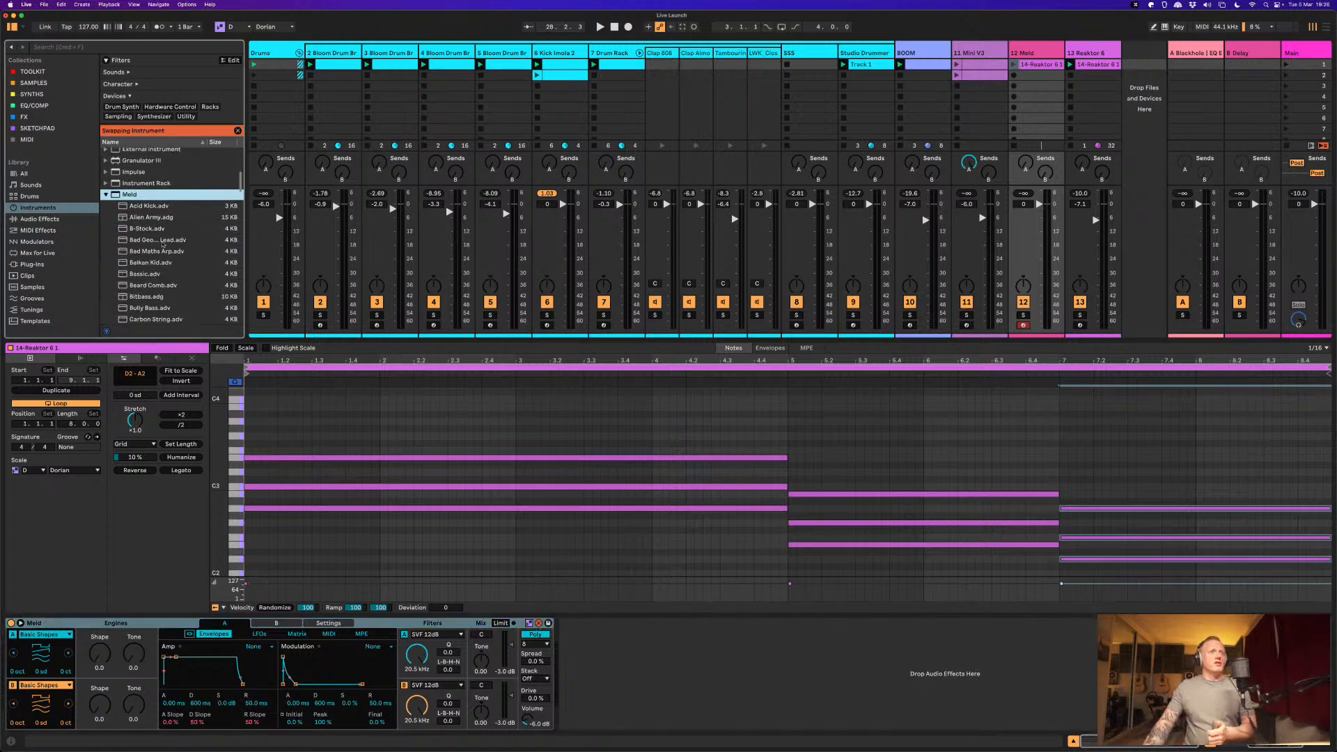
scroll(162, 243, "down", 5)
scroll(162, 243, "down", 3)
Step: Search the instrument presets for "pad", widen the browser, and look through the matches
left_click(87, 47)
type("pad")
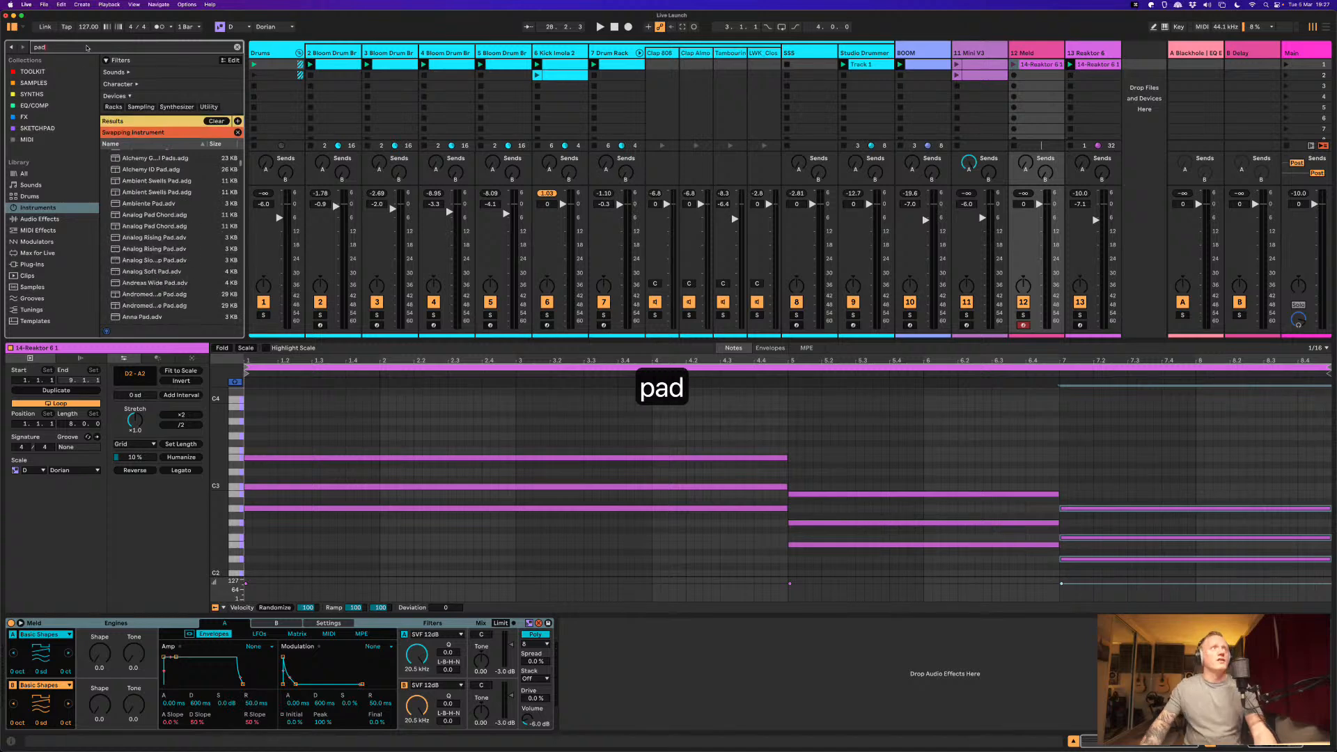
scroll(243, 202, "down", 10)
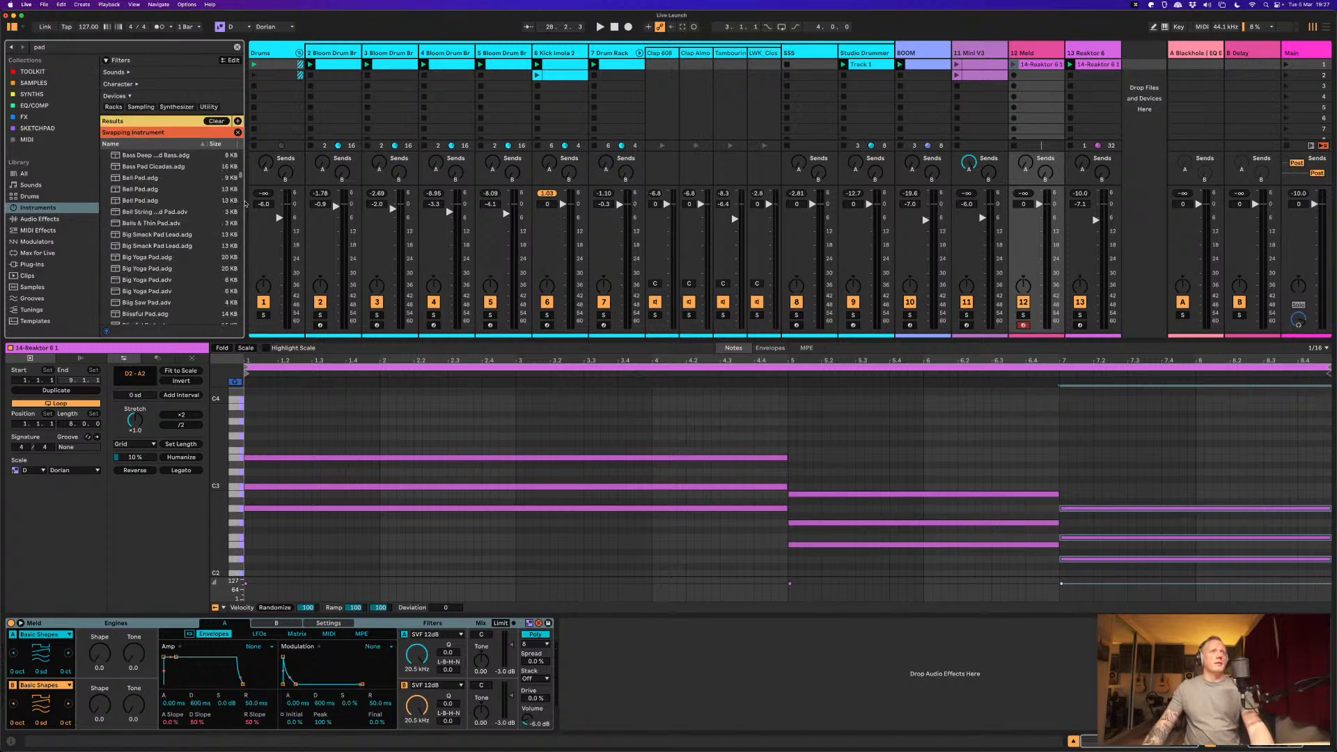
left_click_drag(245, 201, 321, 200)
scroll(236, 238, "up", 10)
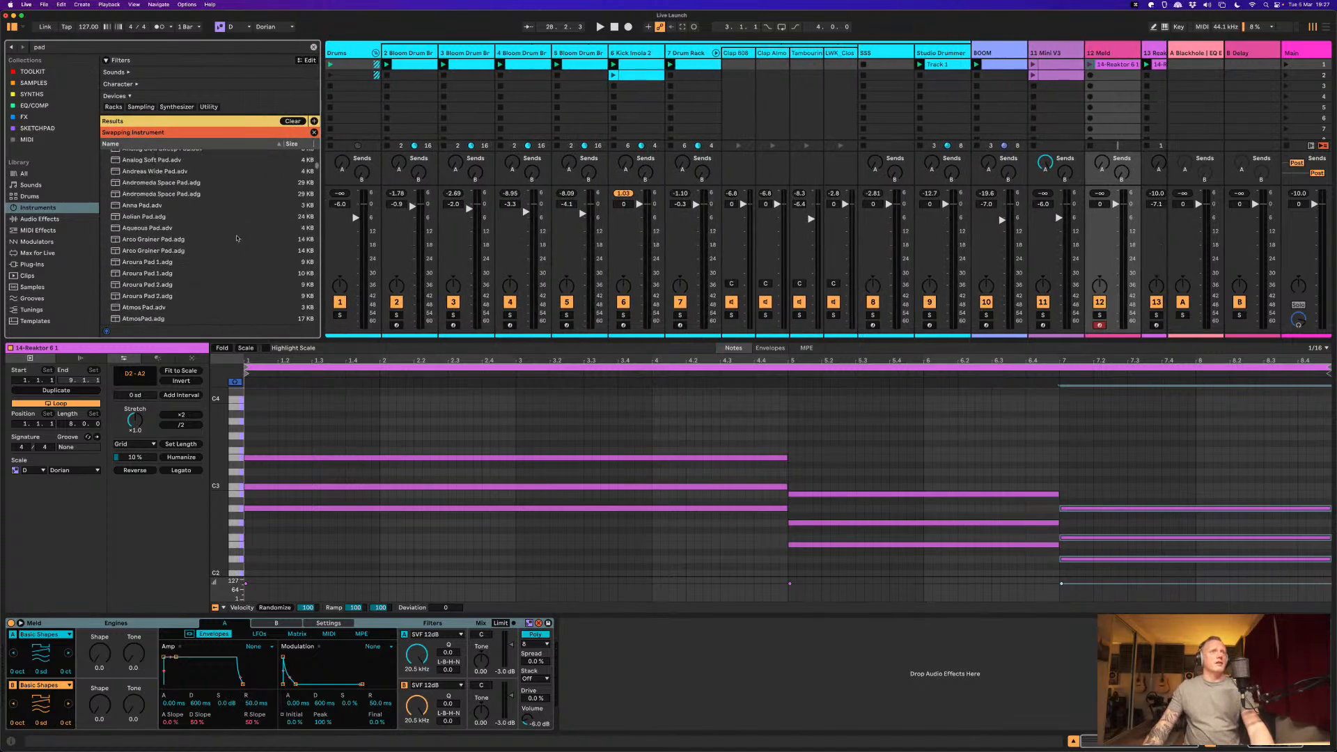
scroll(236, 238, "down", 15)
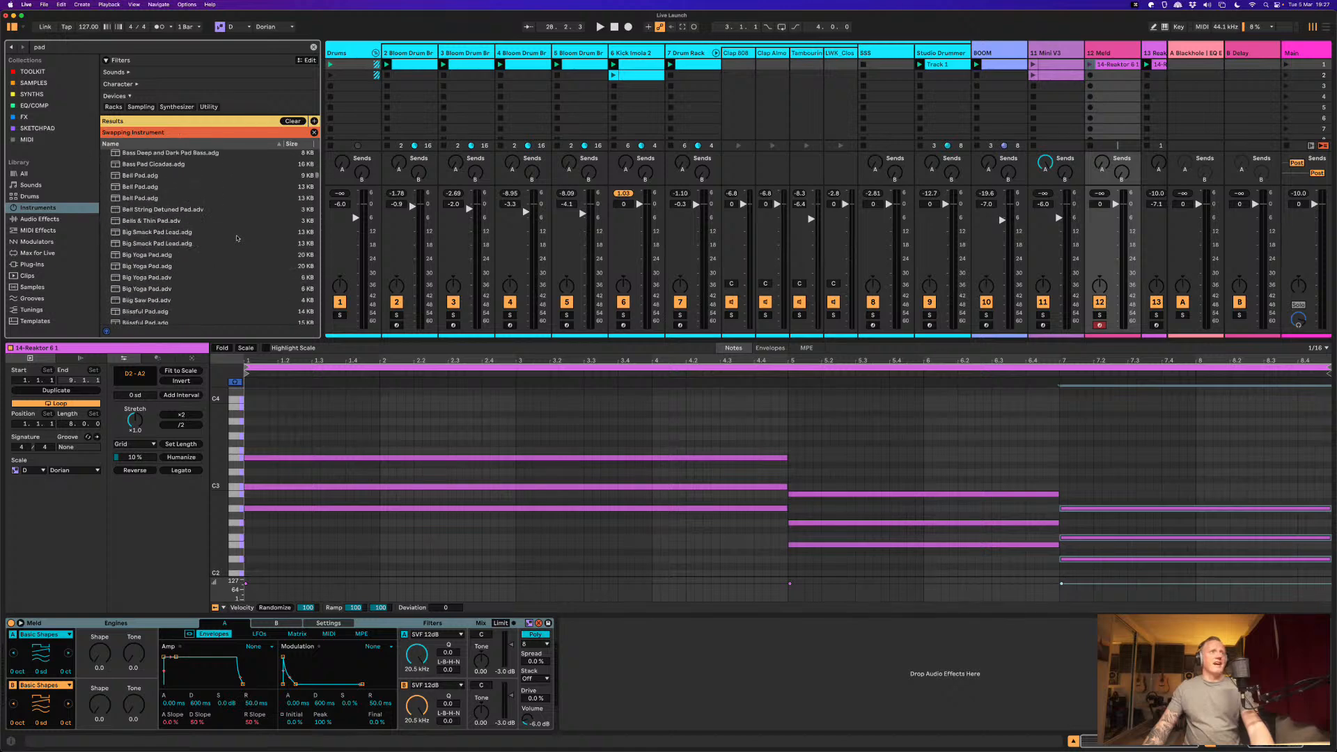
scroll(236, 239, "down", 10)
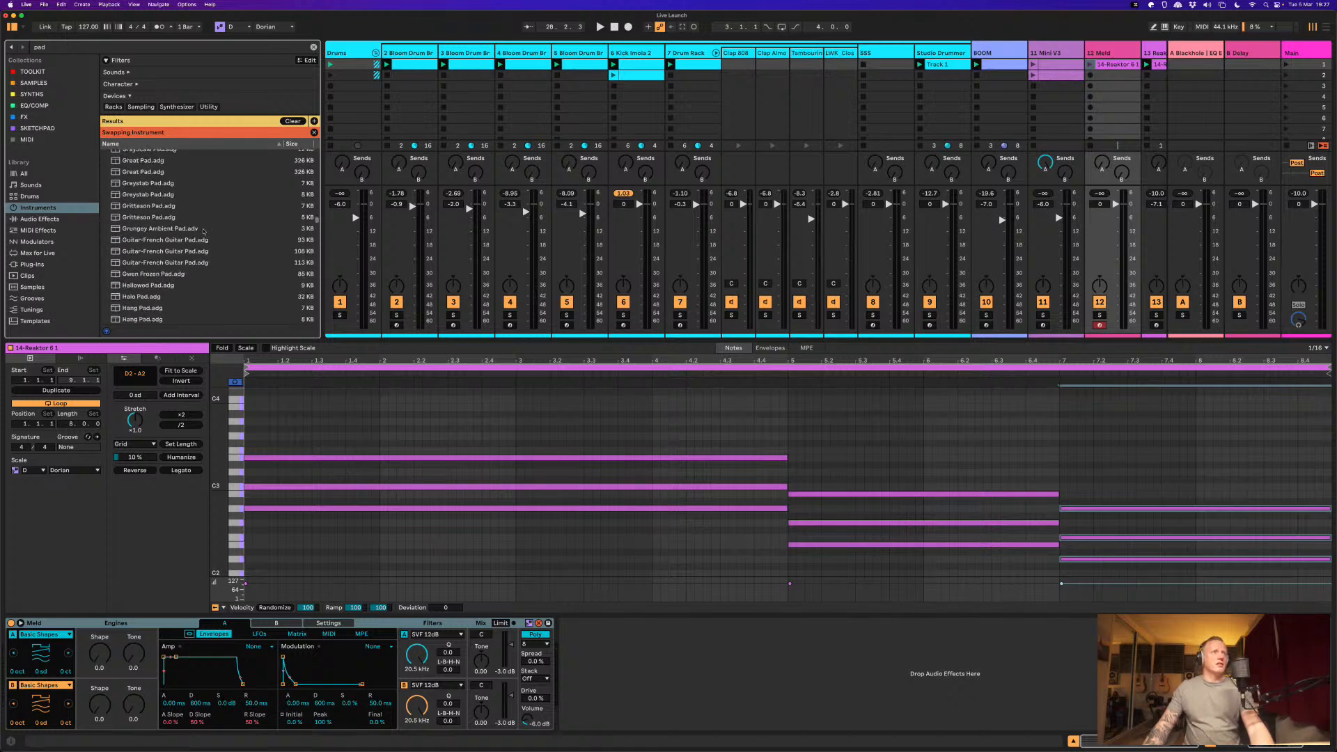
Step: Clear the preset search and preview sounds from the end of the Meld list, including Rim Membrane and Megatripolis
left_click(313, 46)
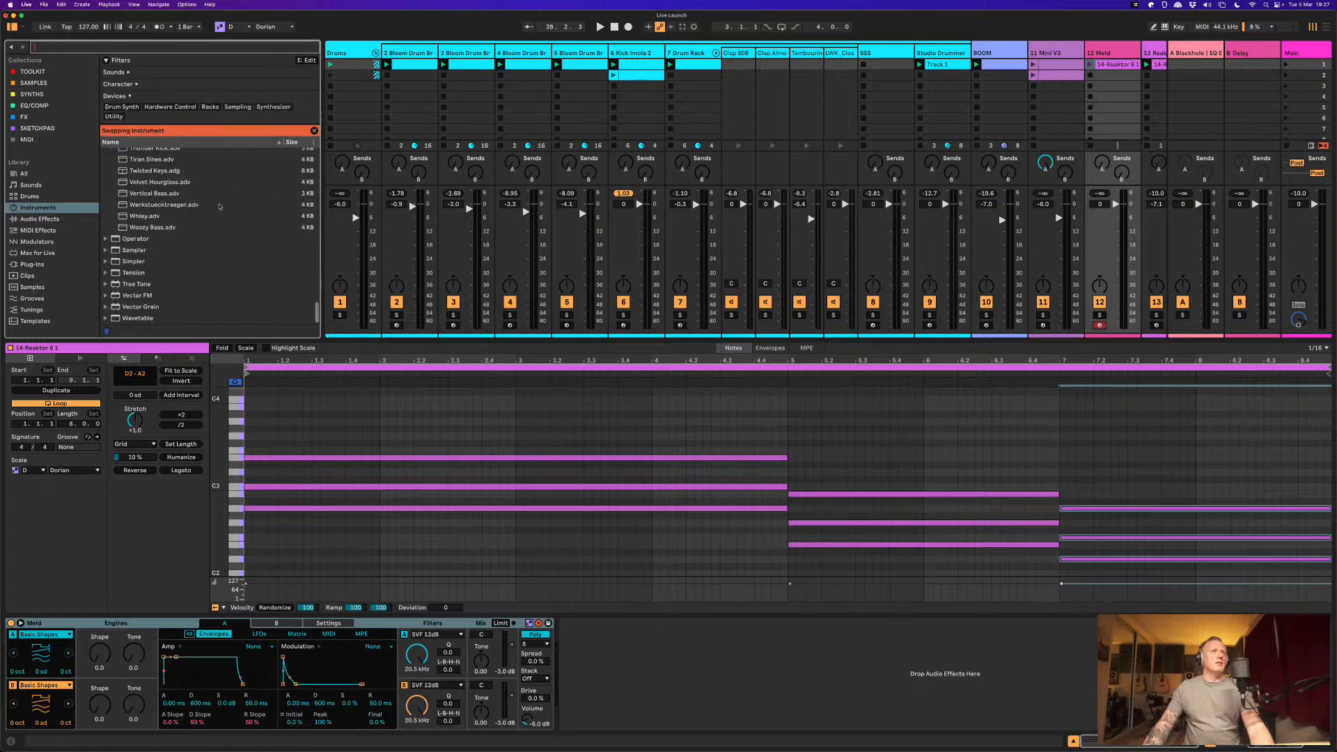
scroll(181, 223, "up", 5)
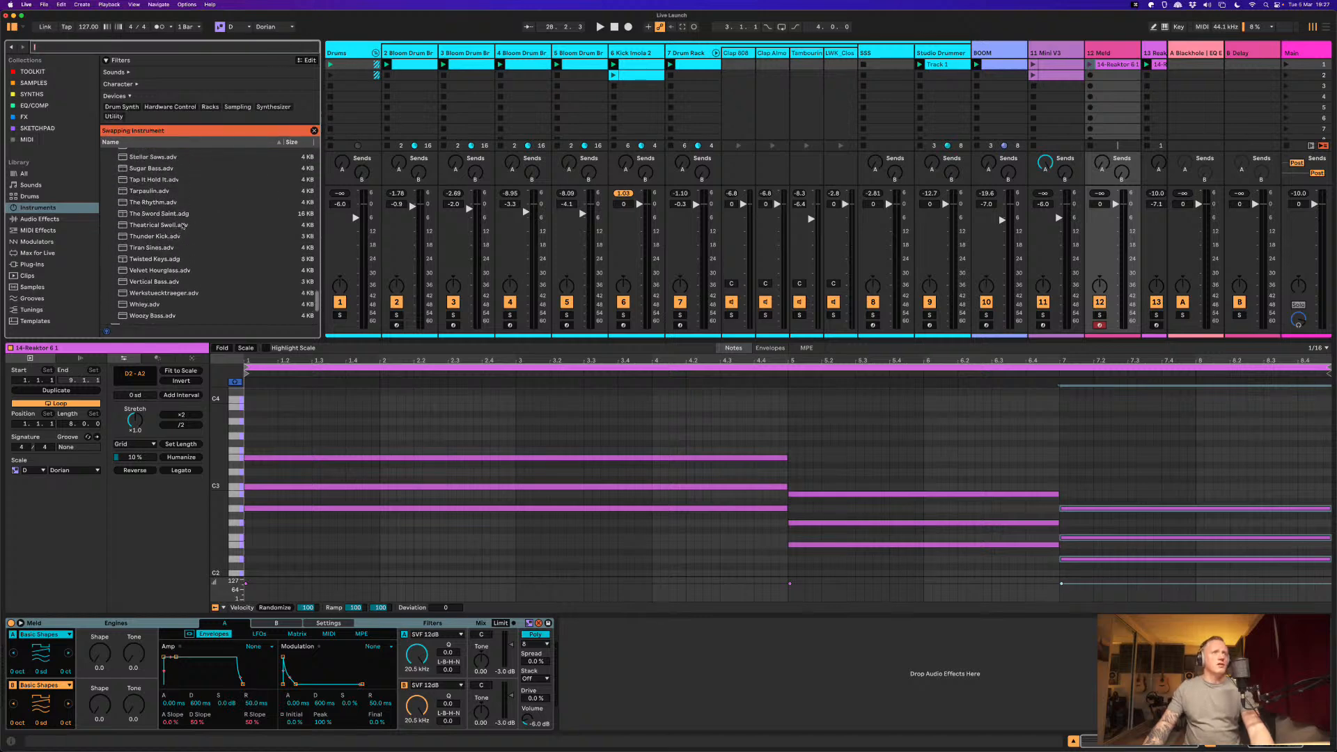
scroll(182, 225, "up", 5)
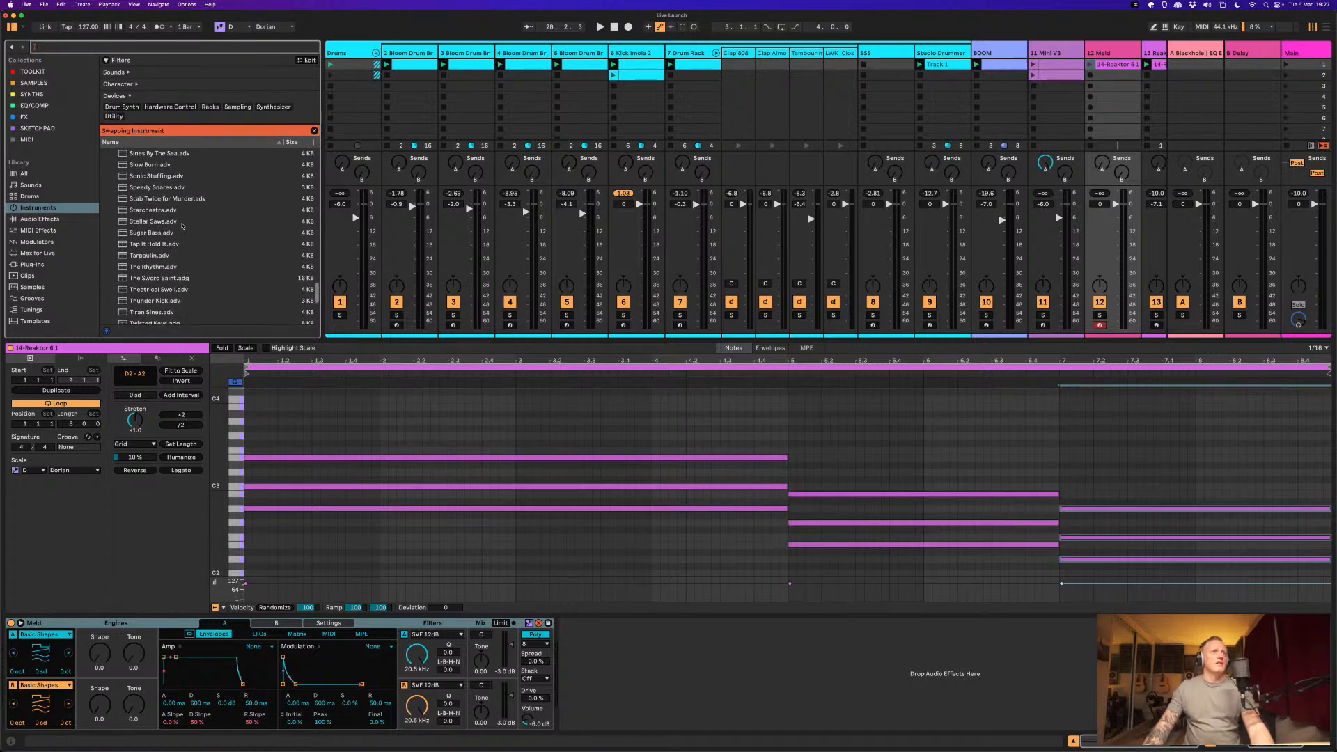
left_click(145, 200)
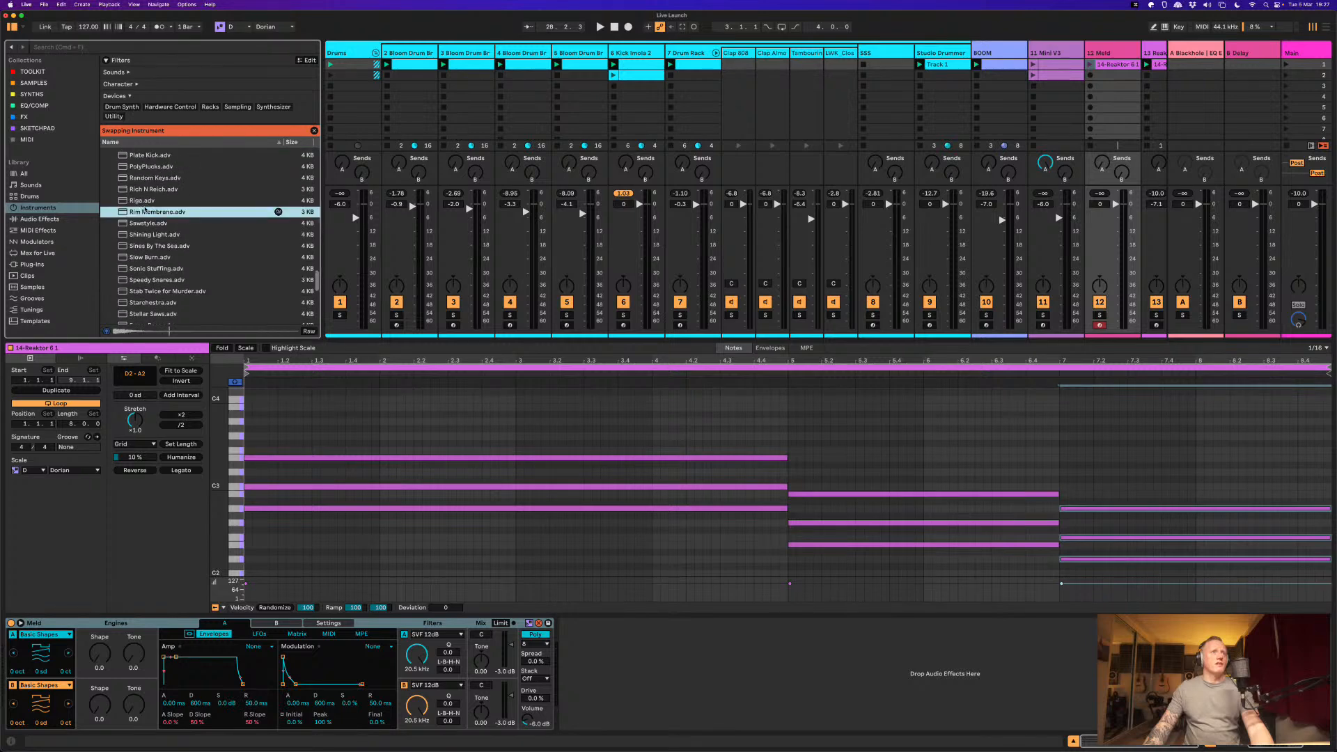
scroll(145, 195, "up", 3)
left_click(142, 200)
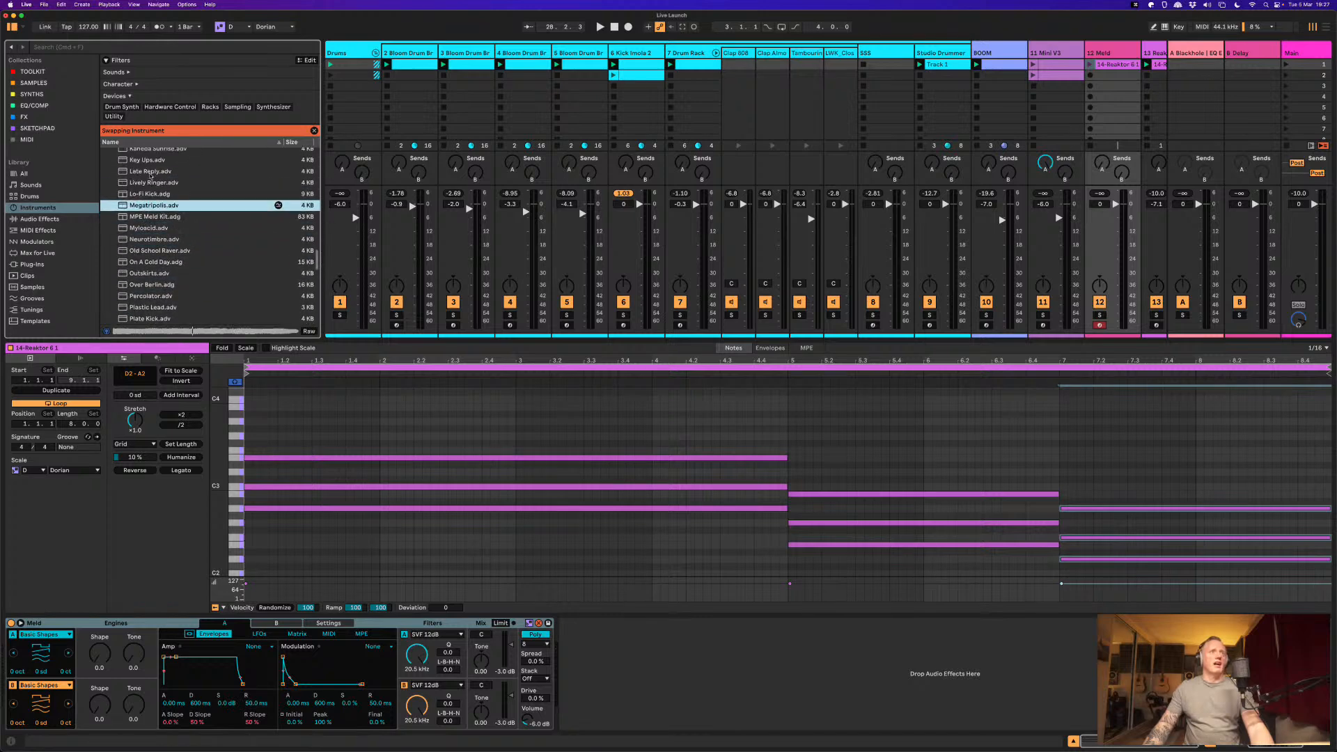
Step: Preview Meld presets one after another up the list, from Held through Flab and Epic Chords to Dusty Lead
left_click(150, 179)
scroll(150, 183, "up", 3)
left_click(152, 182)
key("Up")
key("Up")
key("Up")
key("Up")
key("Up")
key("Up")
key("Up")
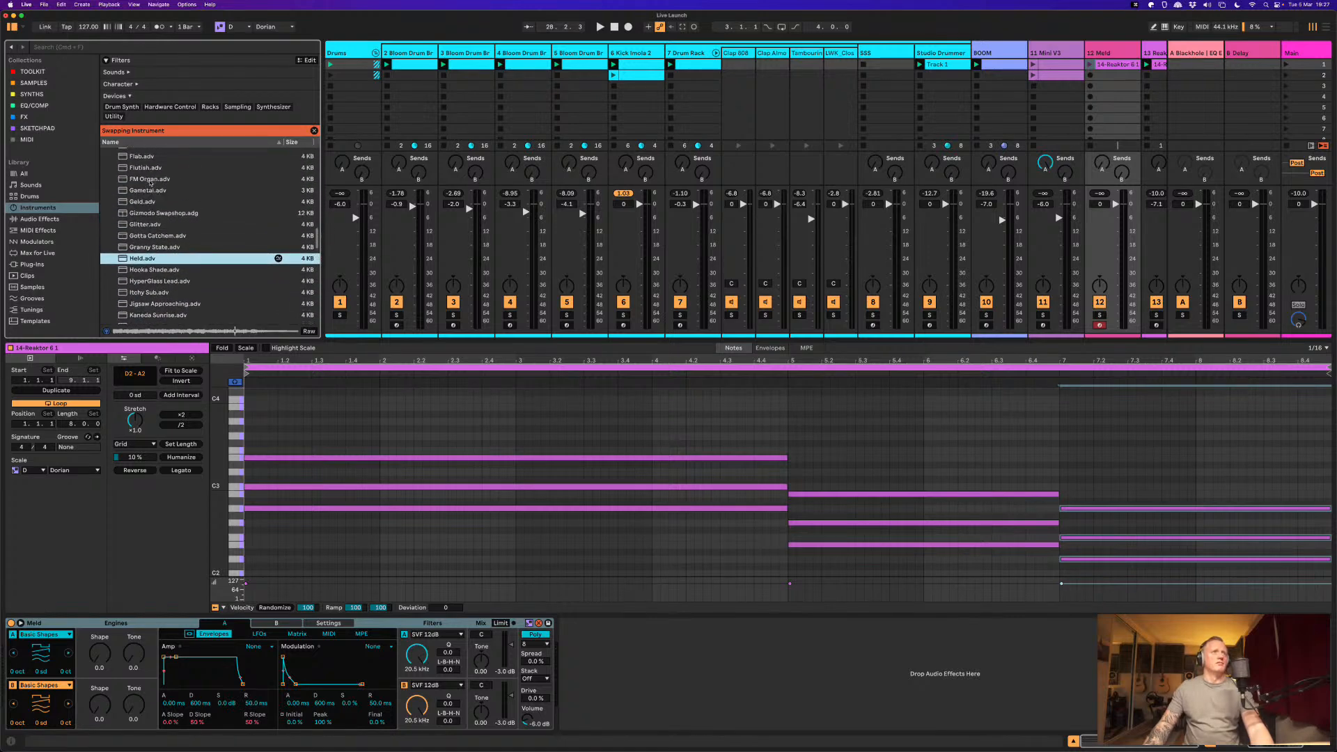
key("Up")
key("Up")
key("Up")
key("Up")
key("Up")
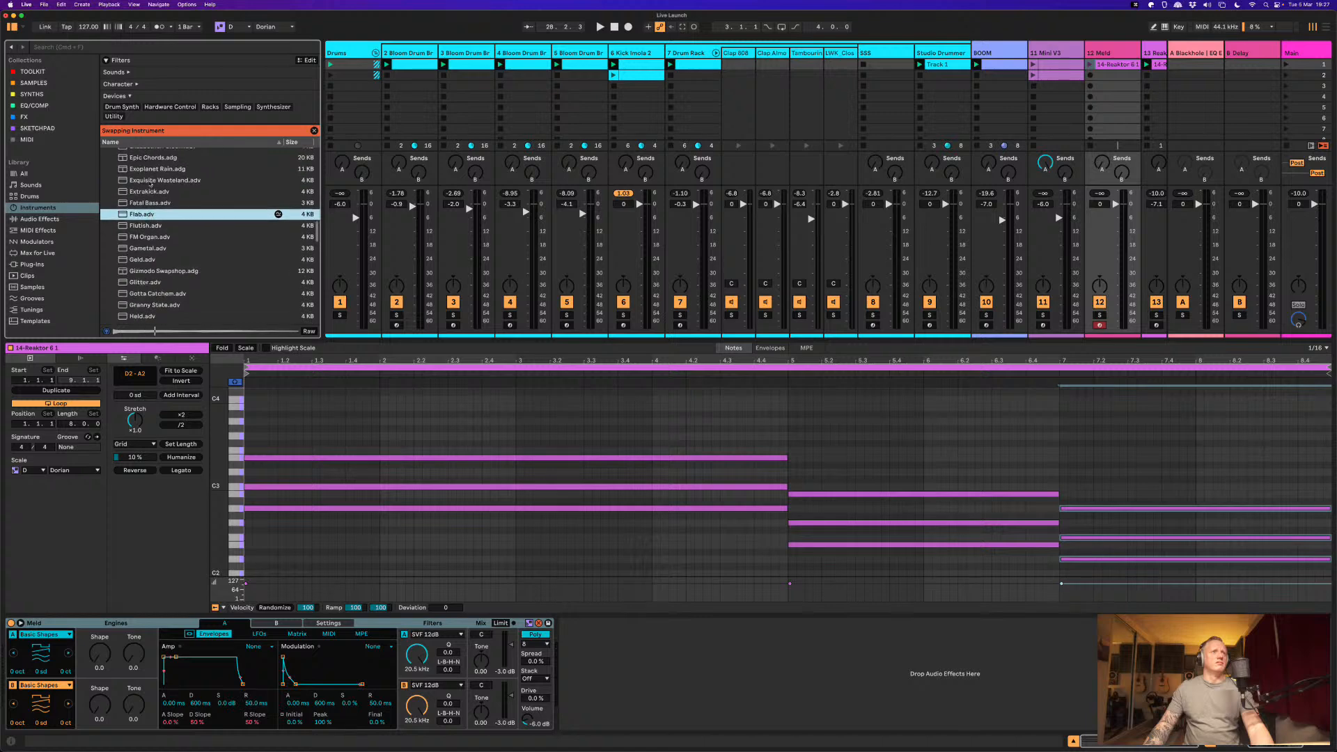
key("Up")
key("Up")
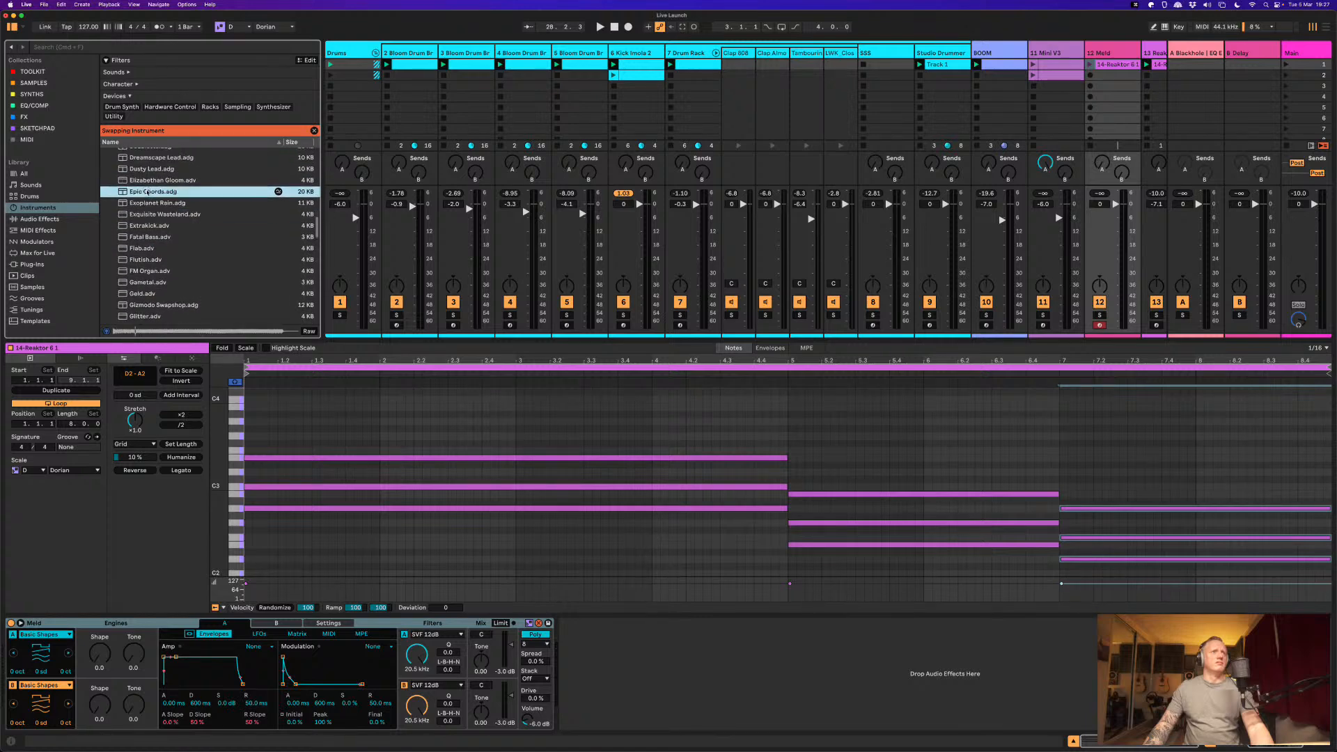
key("Up")
key("Up")
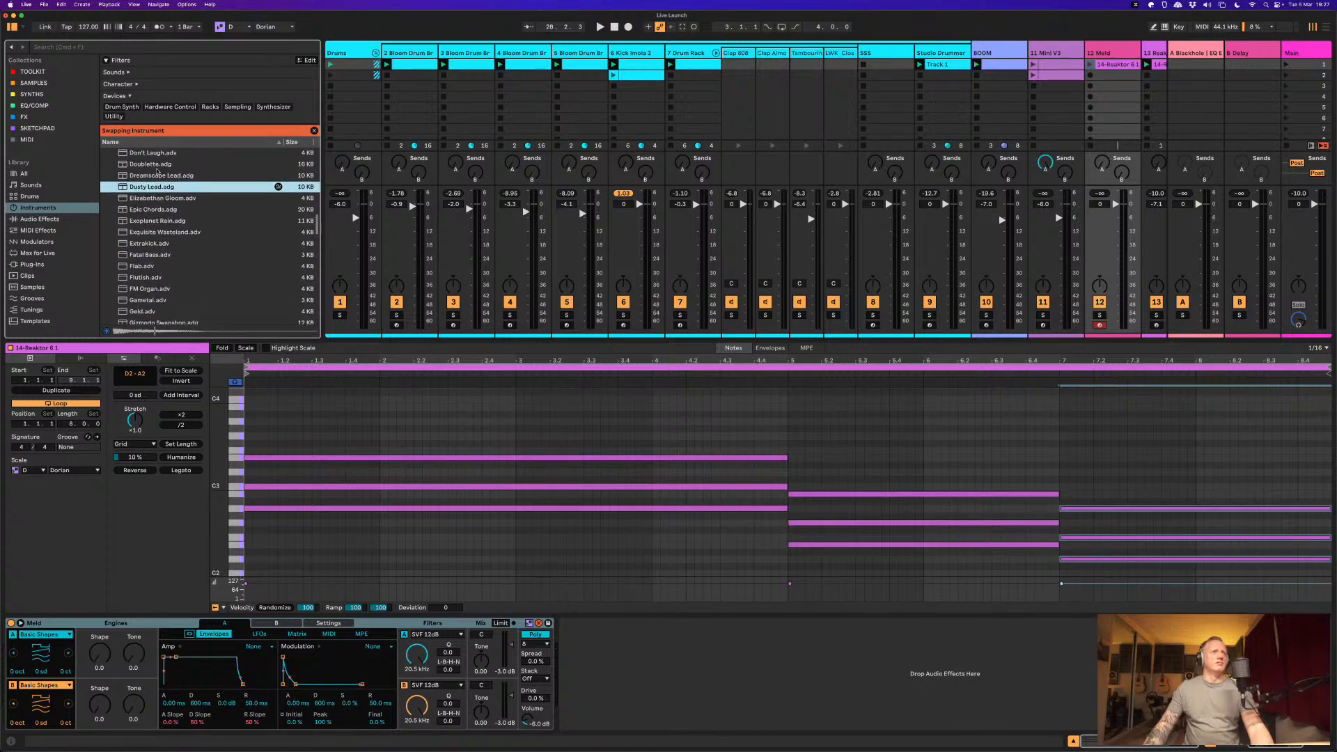
Step: Preview Meld presets one after another down the list, from Acid Kick through Cracked Piano and Death Kicks to Elizabethan Gloom
scroll(154, 209, "up", 10)
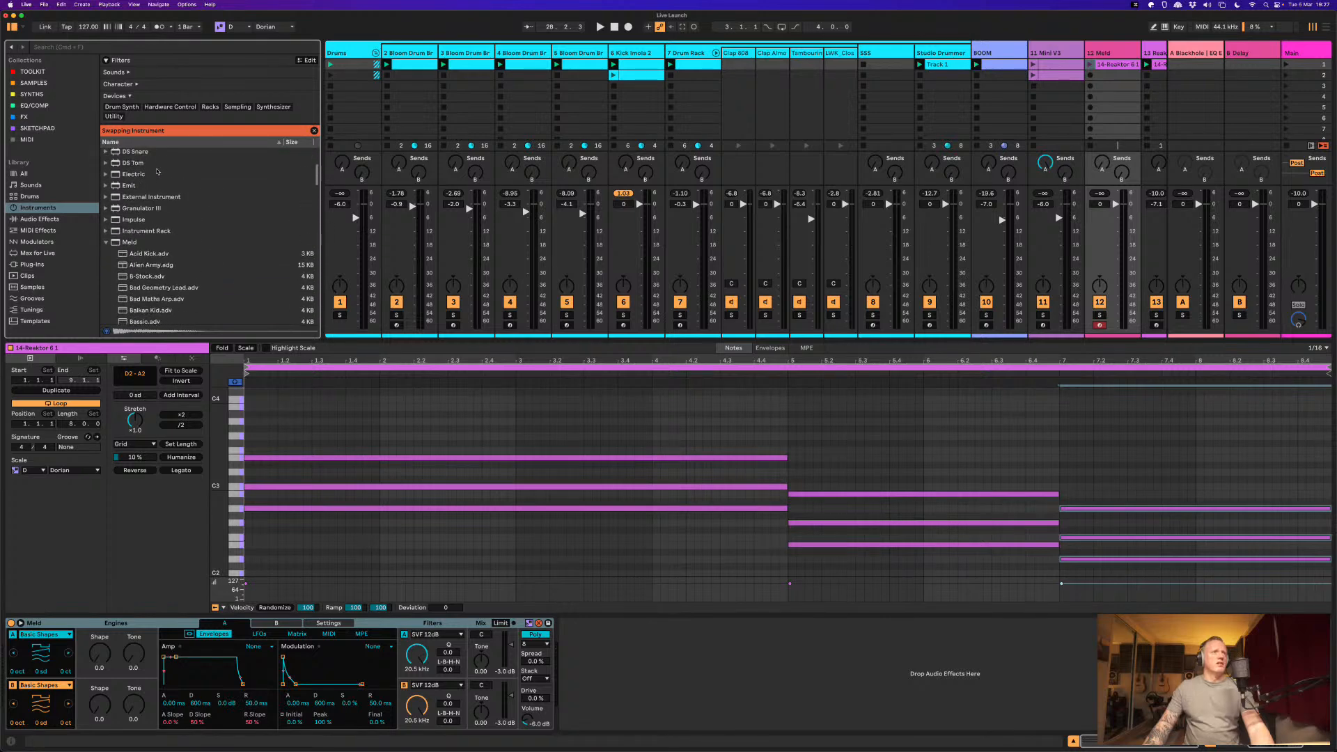
left_click(153, 252)
key("Down")
key("Down")
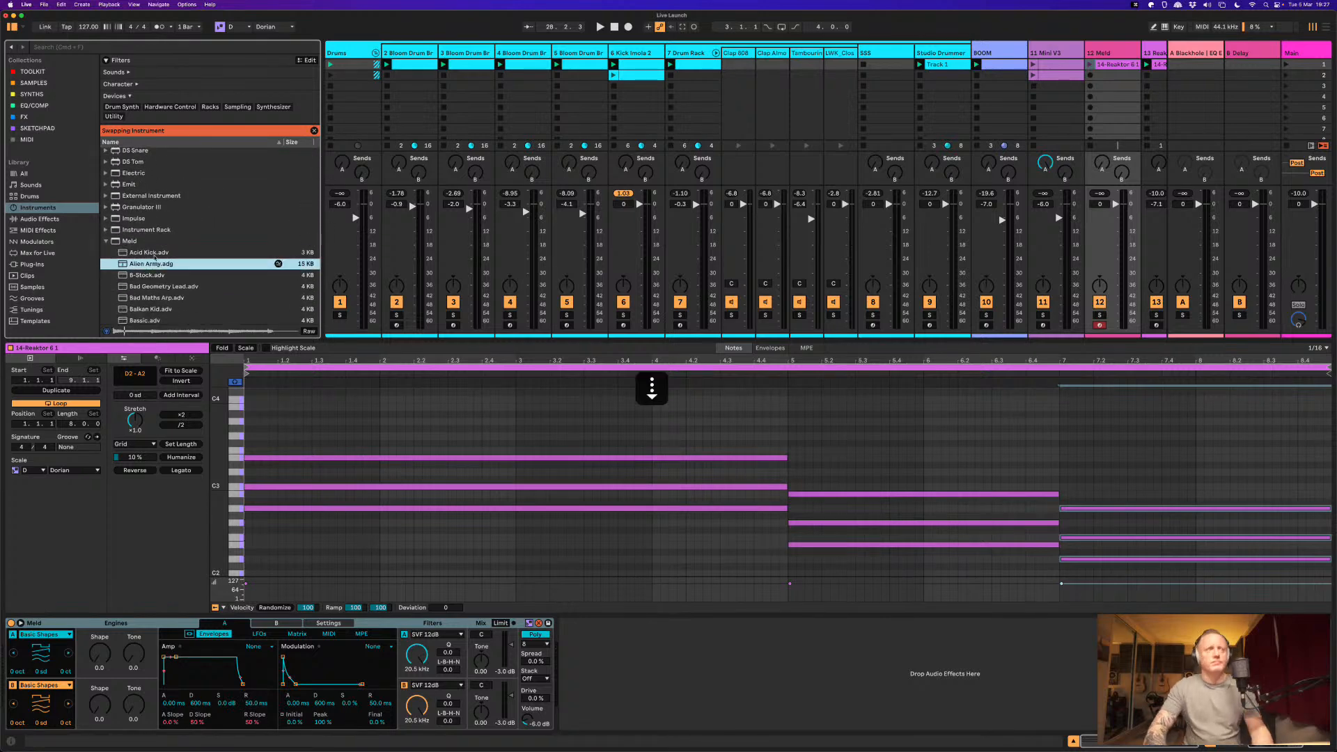
key("Down")
key("Down")
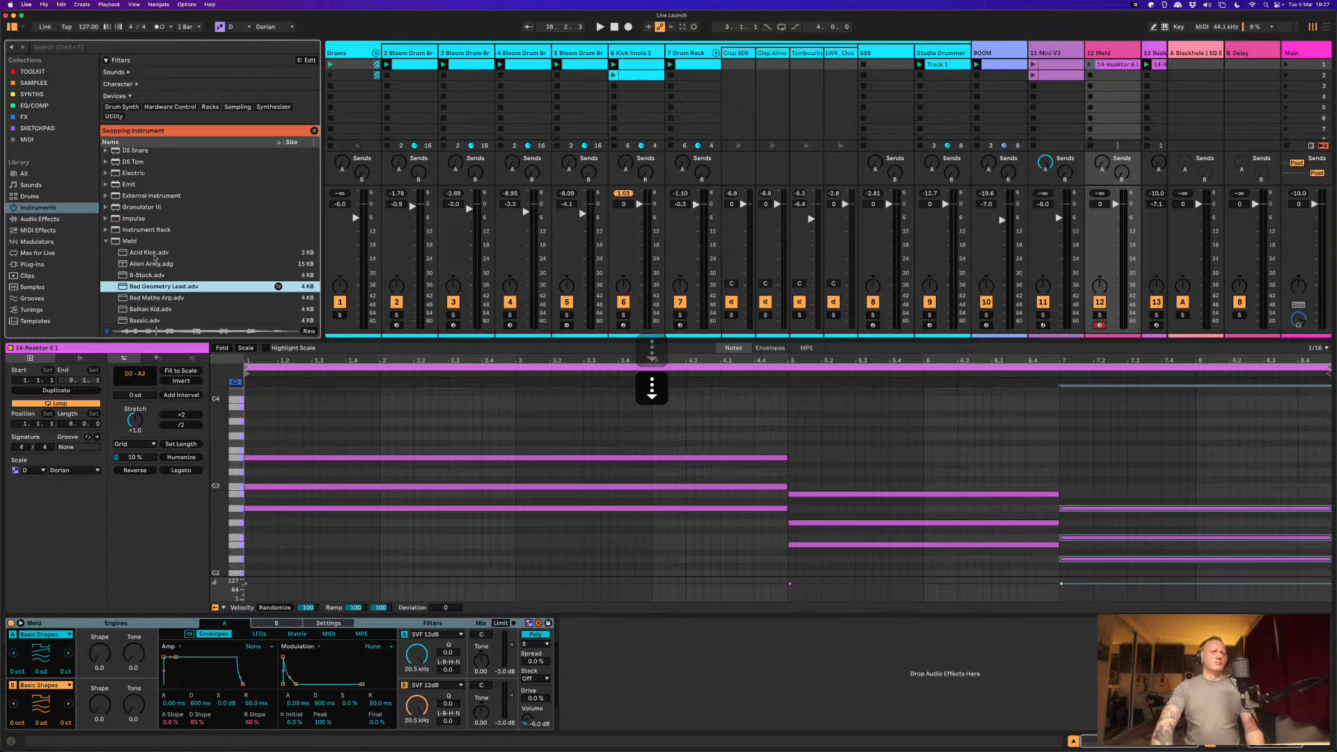
key("Down")
key("Down")
key("Down")
key("Down")
key("Down")
key("Down")
key("Down")
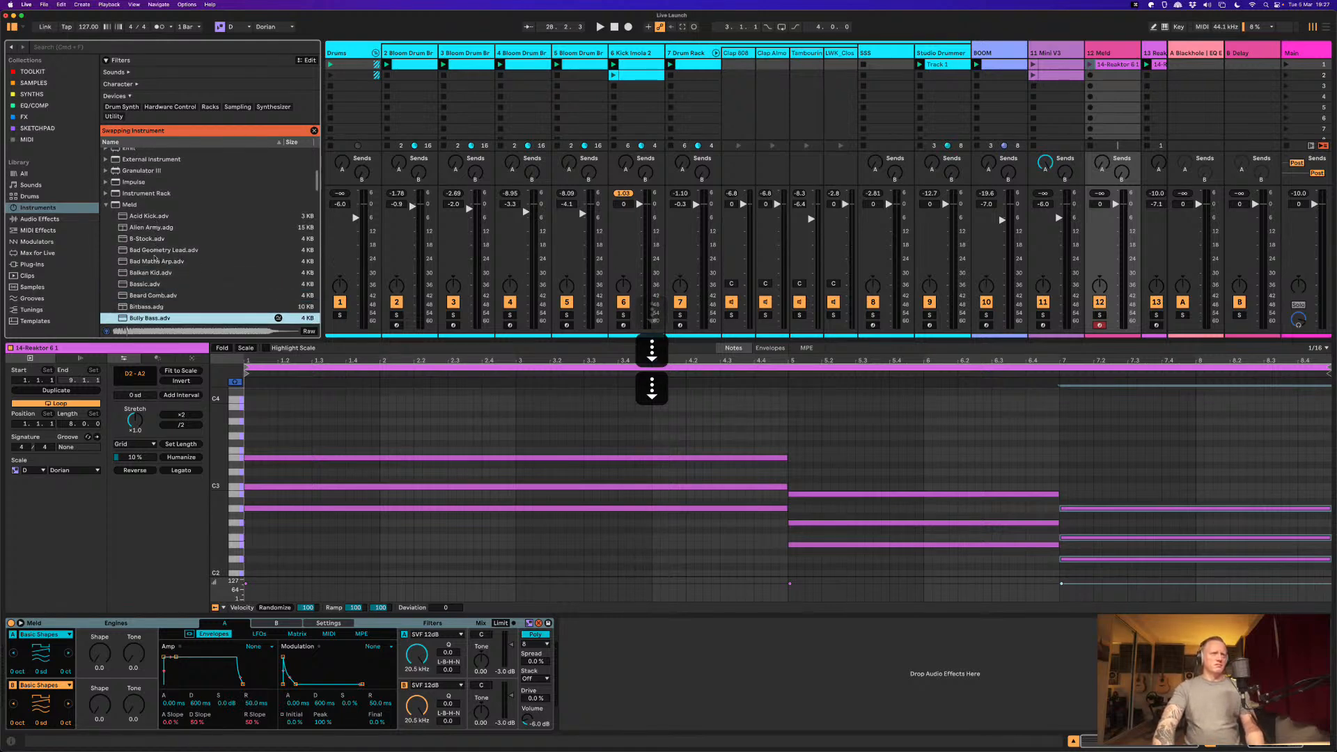
key("Down")
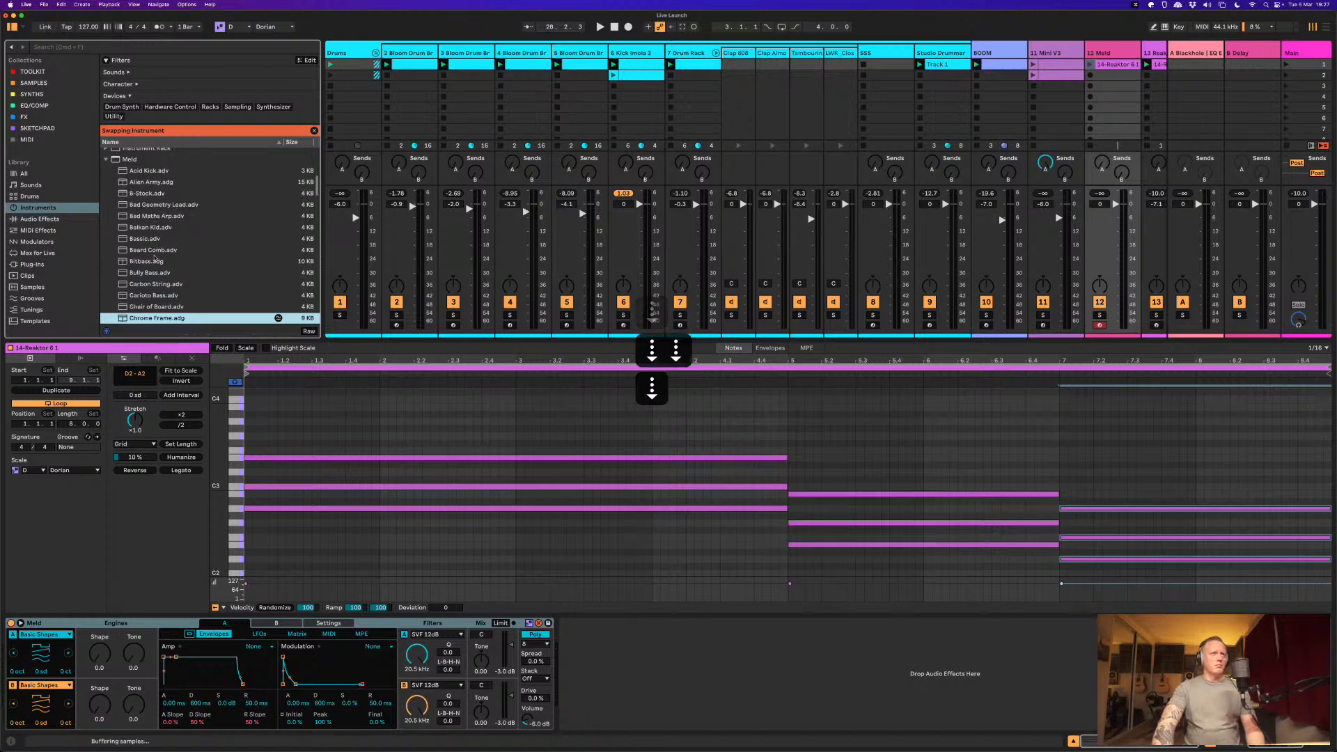
key("Down")
key("Down")
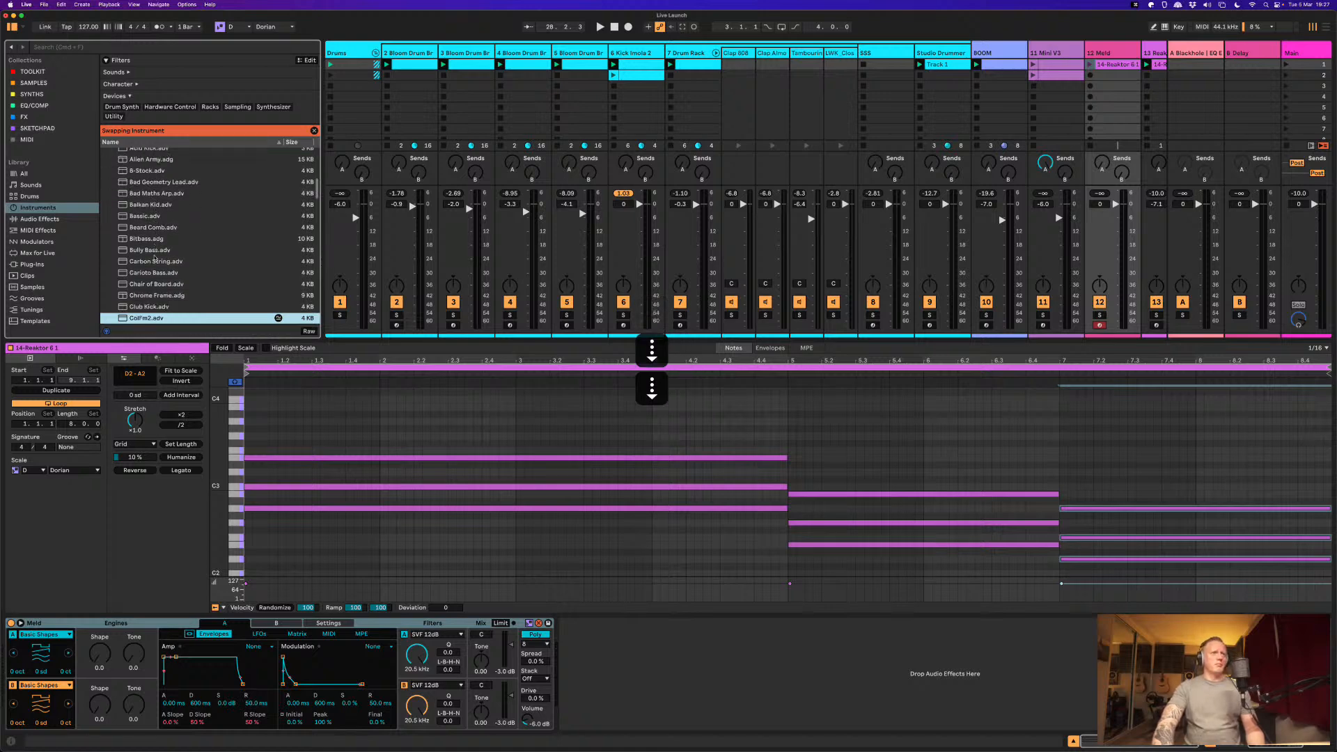
key("Down")
key("Down")
key("Down")
key("Down")
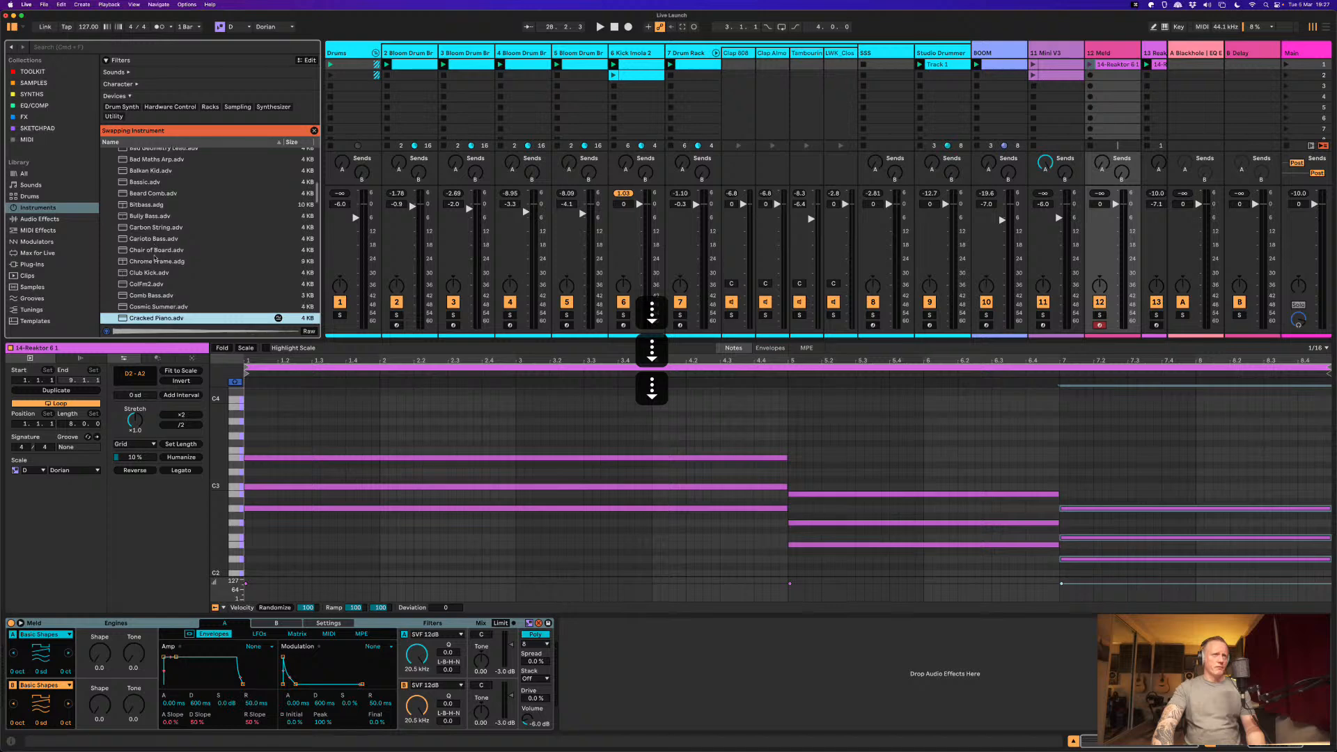
key("Down")
key("Down")
key("Down")
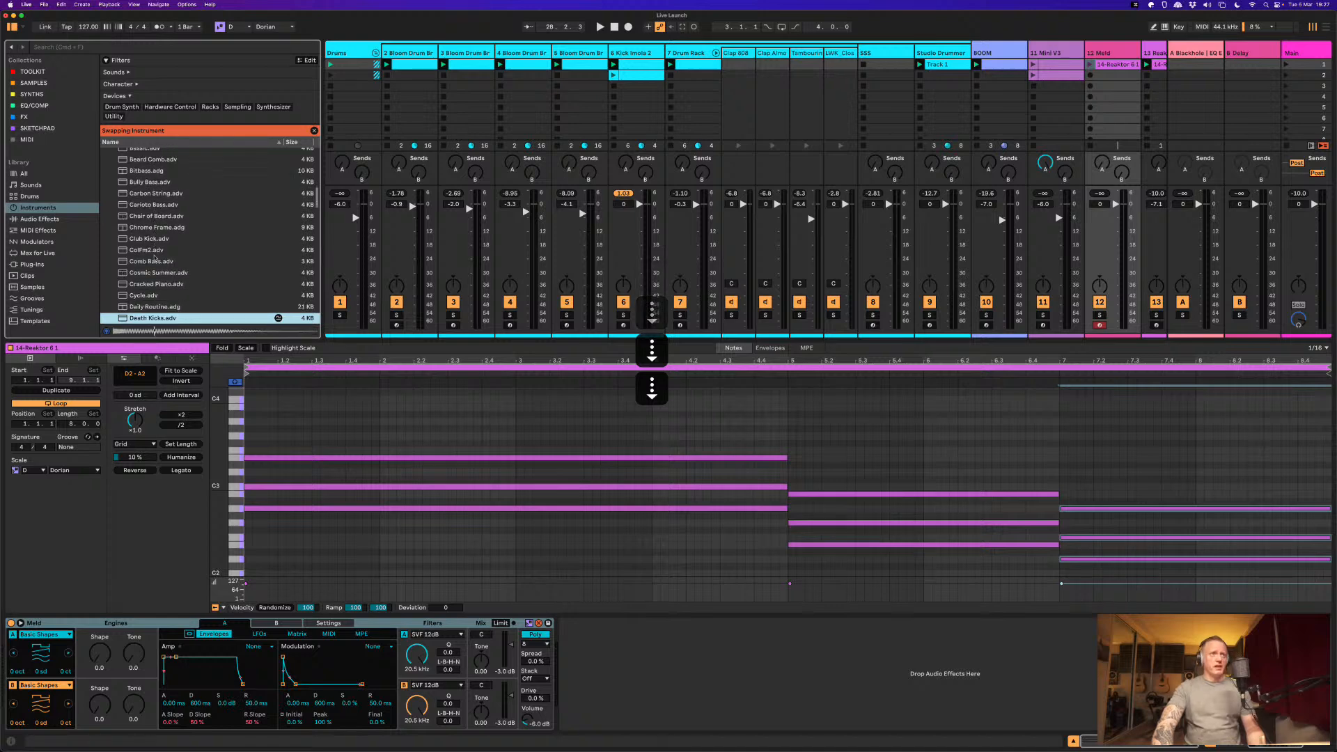
key("Down")
key("Down")
key("Down")
key("Down")
key("Down")
key("Down")
key("Down")
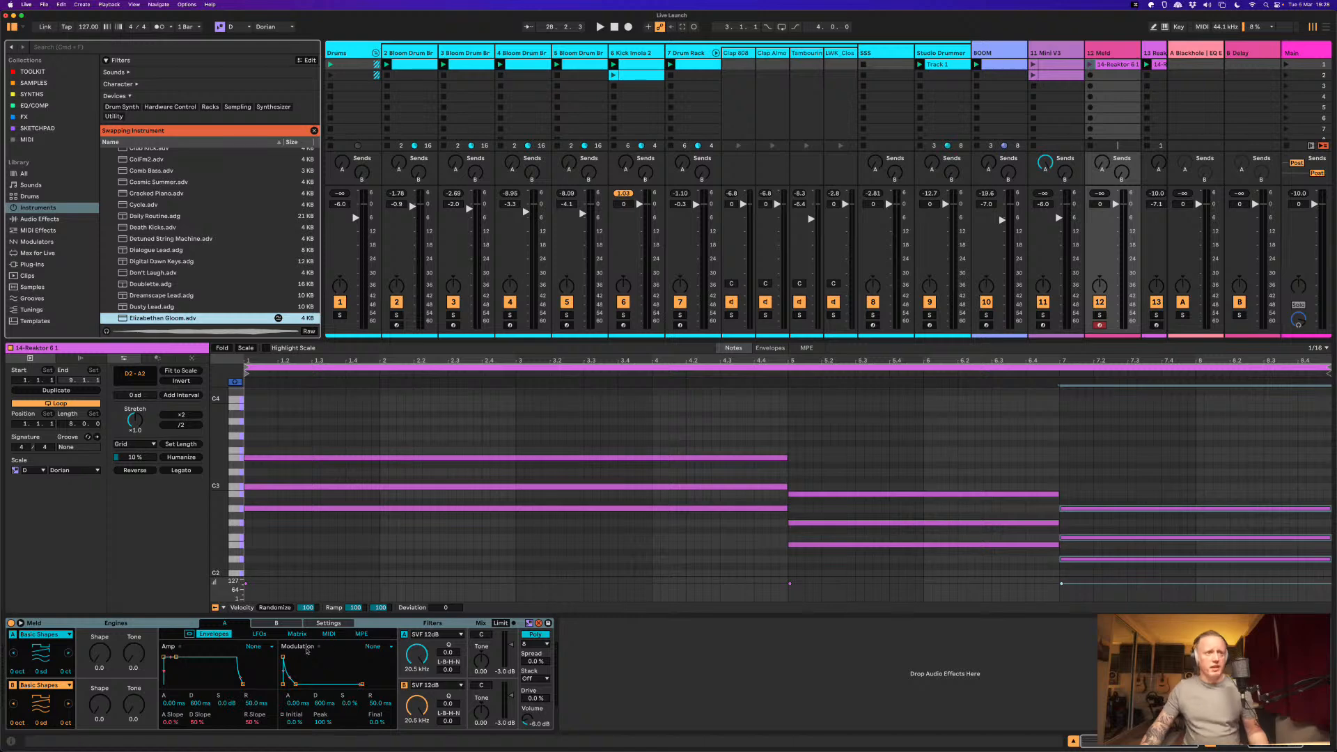
Step: Solo the Meld track and launch its 14-Reaktor 6 1 chord clip
scroll(1110, 266, "right", 3)
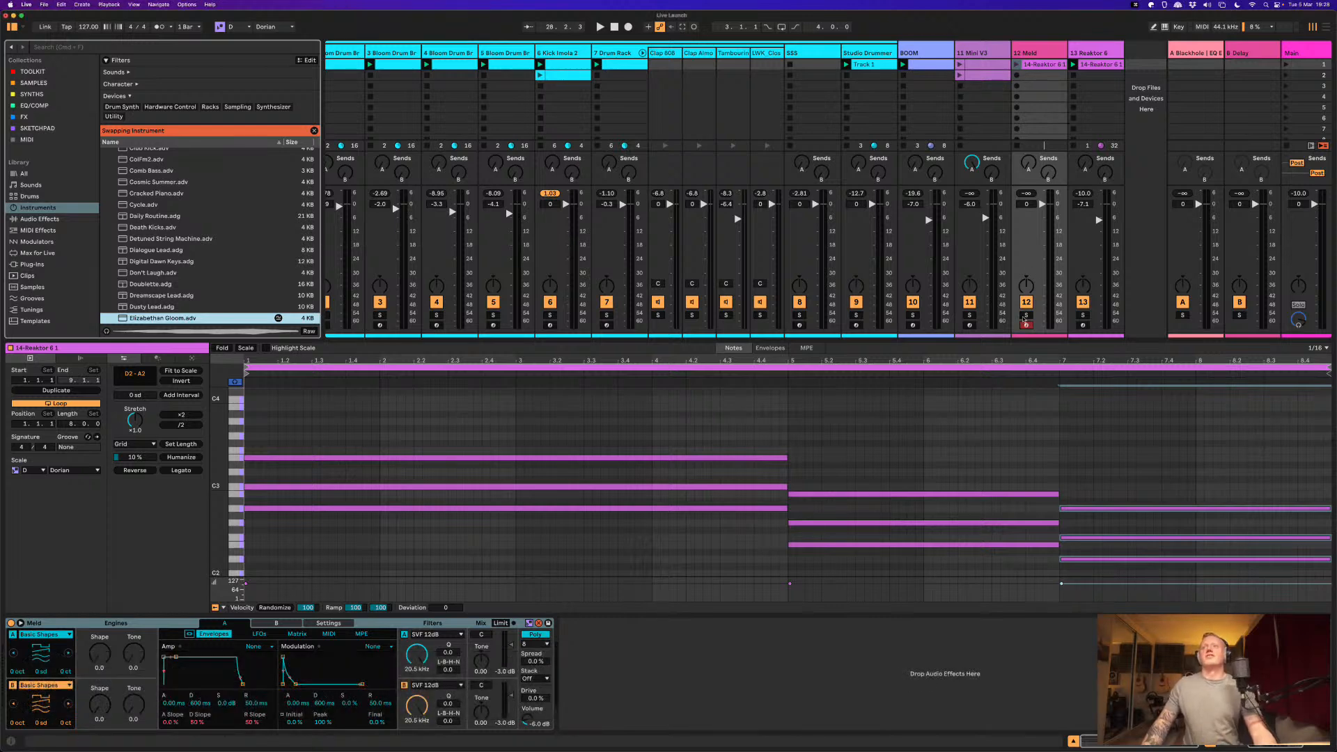
left_click(1026, 315)
left_click(1018, 66)
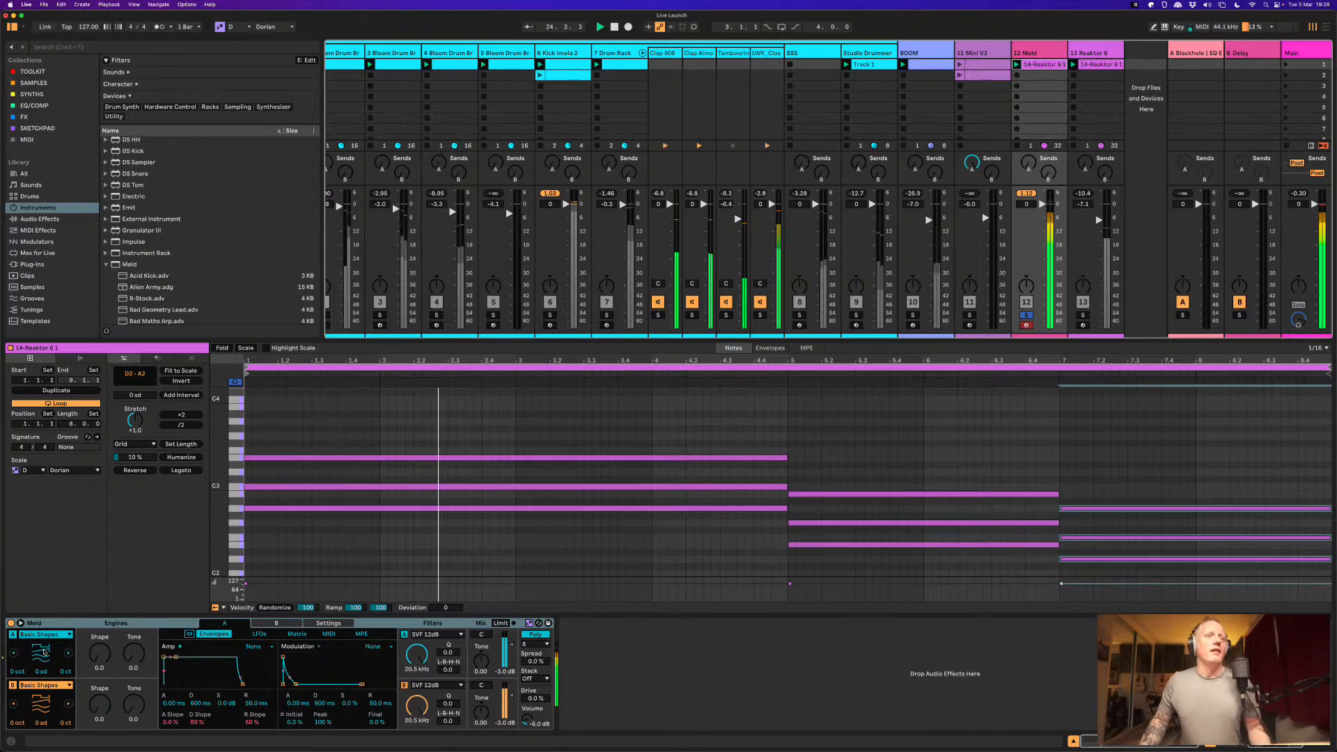
Step: Expand Meld's modulation matrix, enlarge it to show more targets, and stop playback
left_click(20, 623)
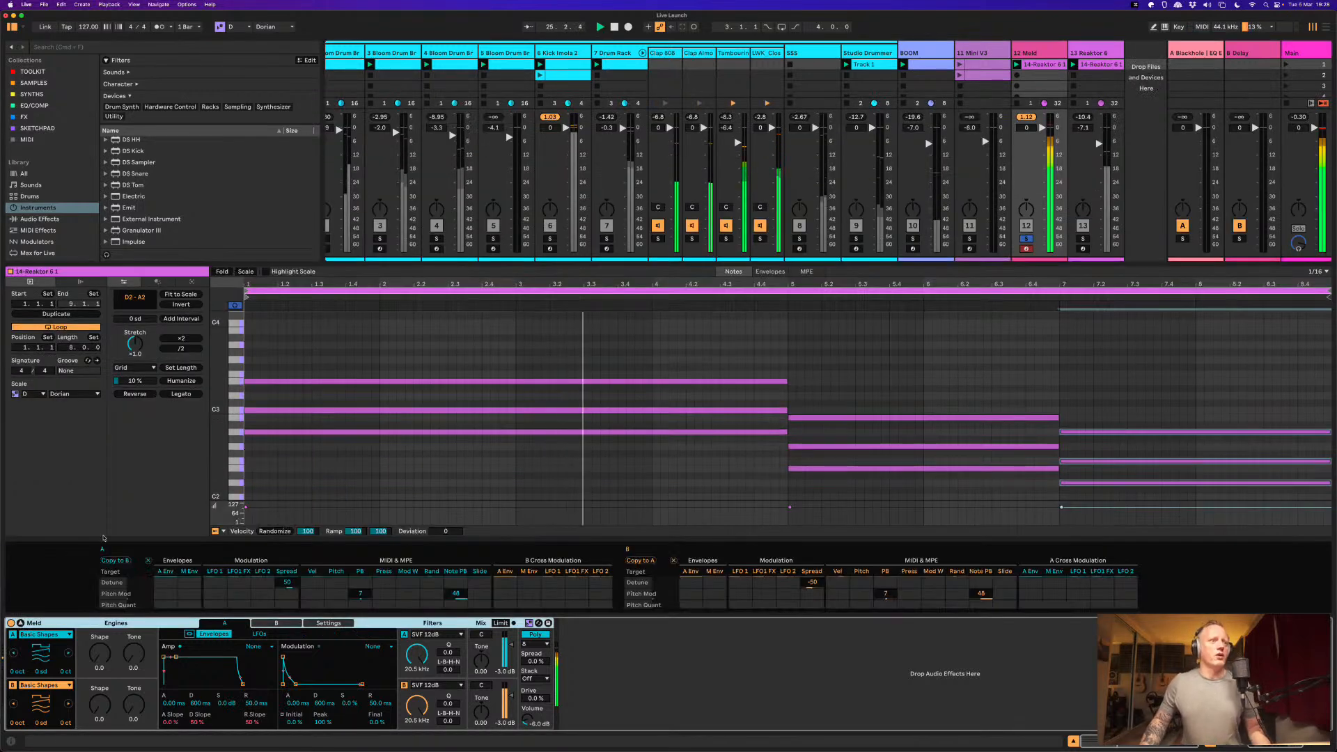
left_click_drag(114, 543, 118, 432)
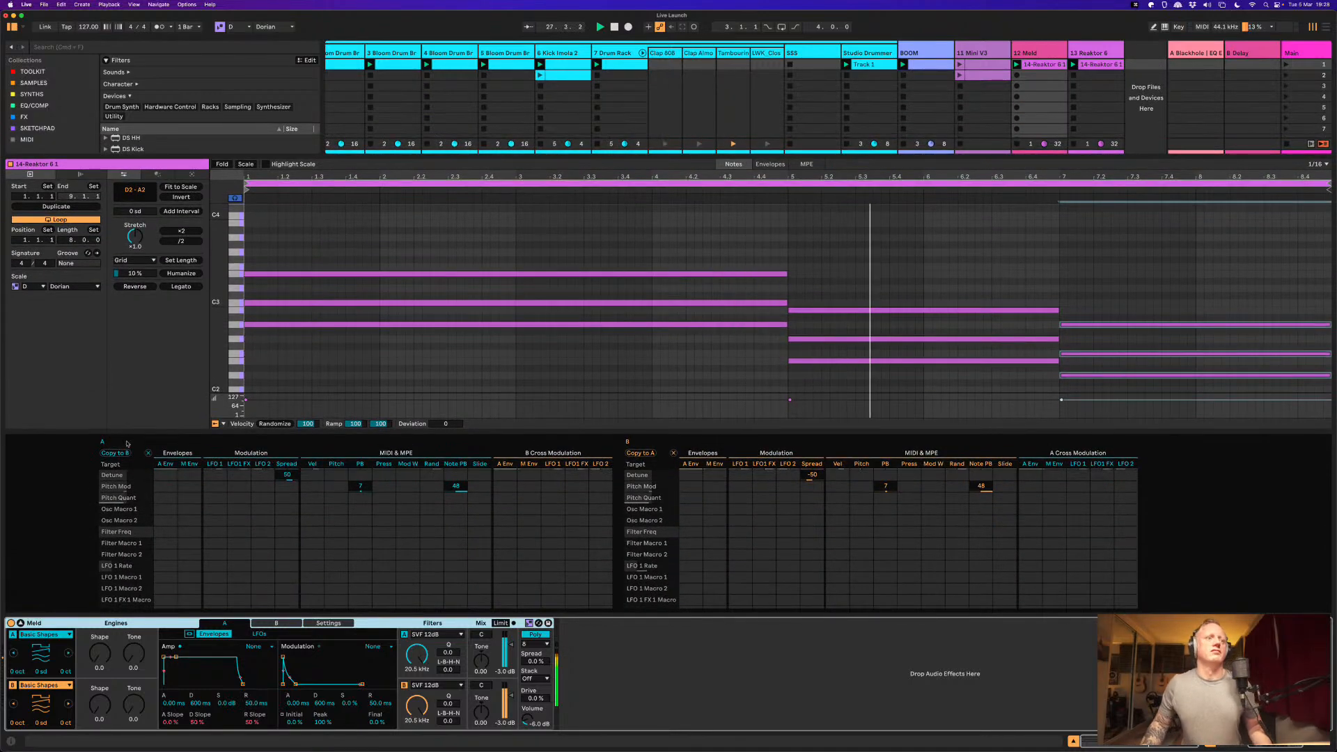
key("space")
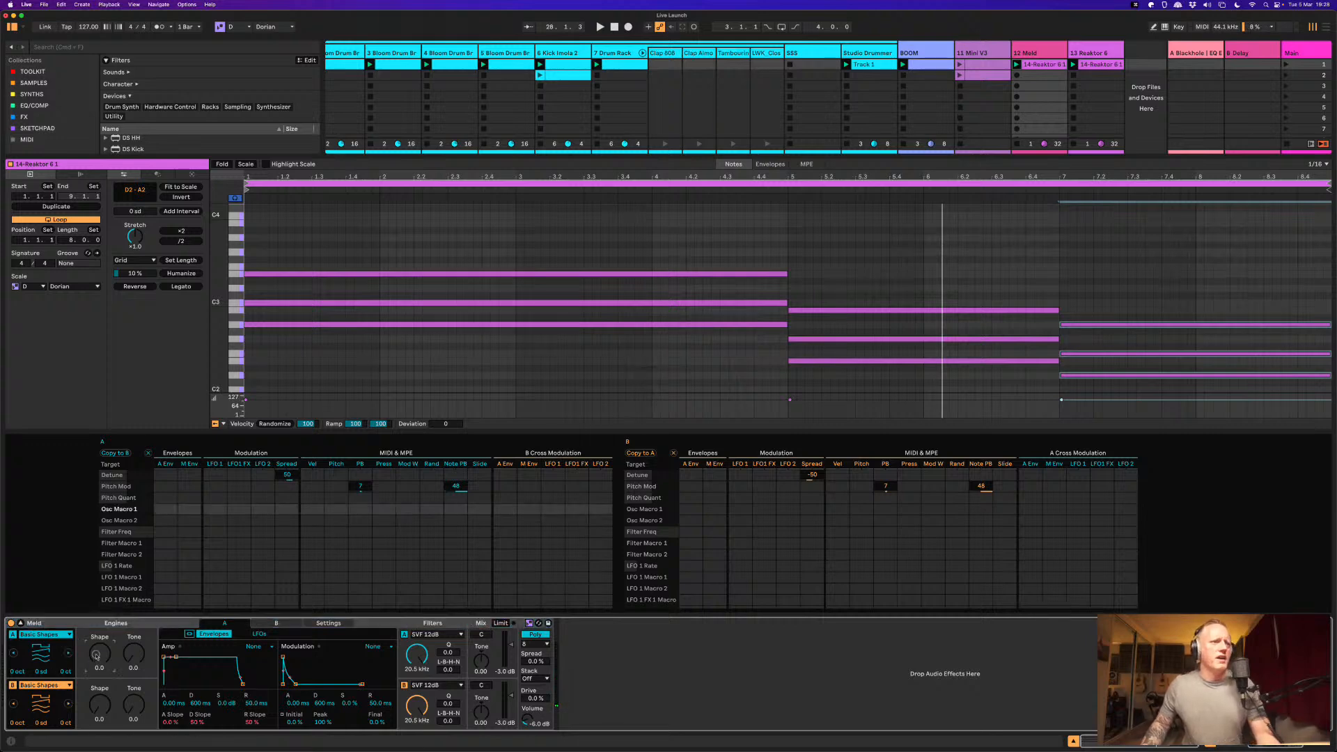
Step: Play the chords and raise the Shape amount to about 54 for engine A and about 53.2 for engine B
key("space")
left_click_drag(99, 655, 92, 608)
left_click_drag(100, 705, 105, 667)
Step: Audition oscillator types for engine B, including Dual Basic Shapes and Square Sync, and settle on Swarm Sine
left_click(69, 704)
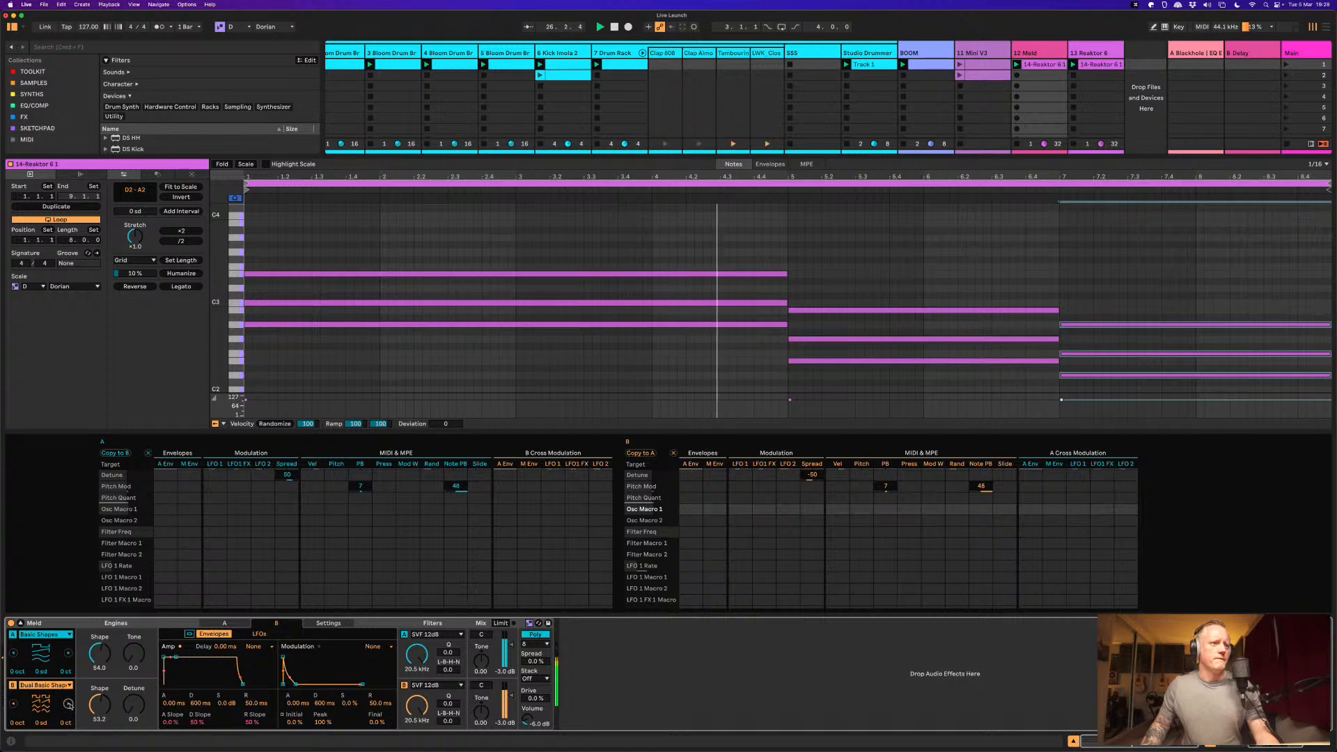
left_click(68, 704)
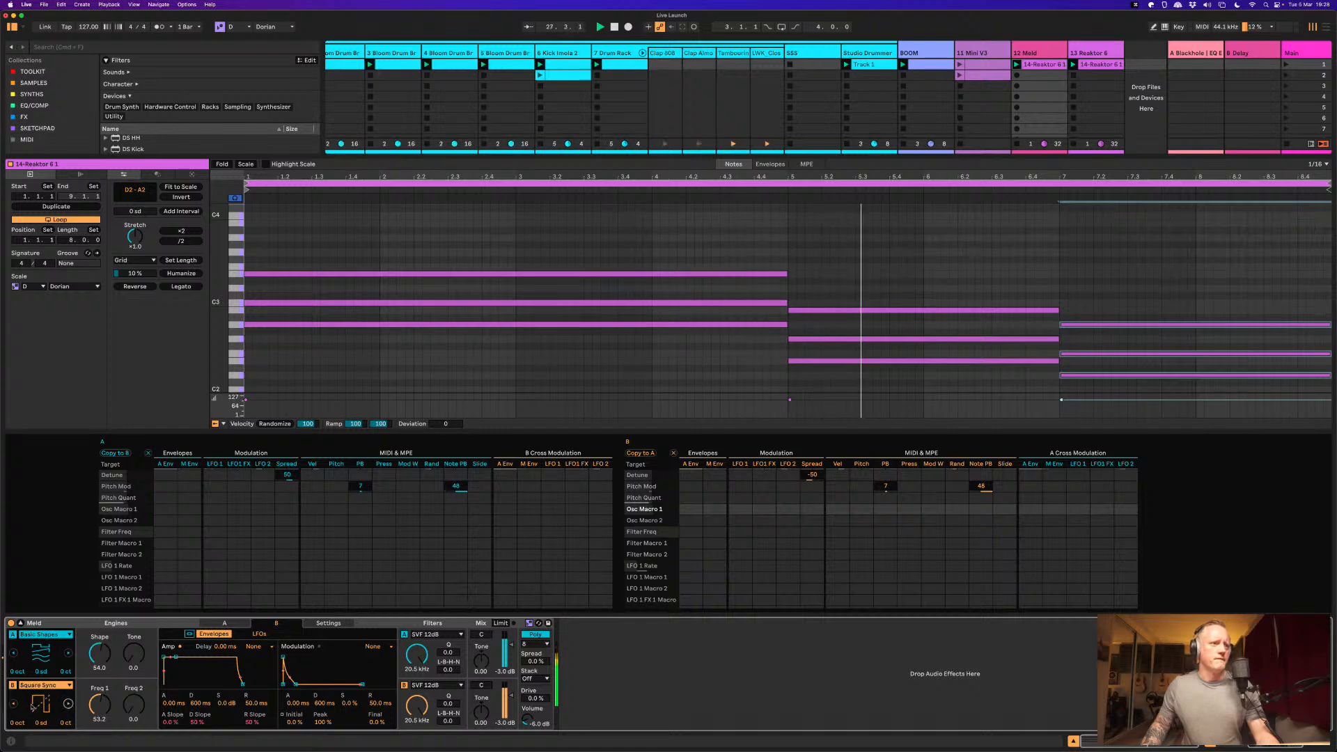
left_click(69, 704)
left_click(68, 704)
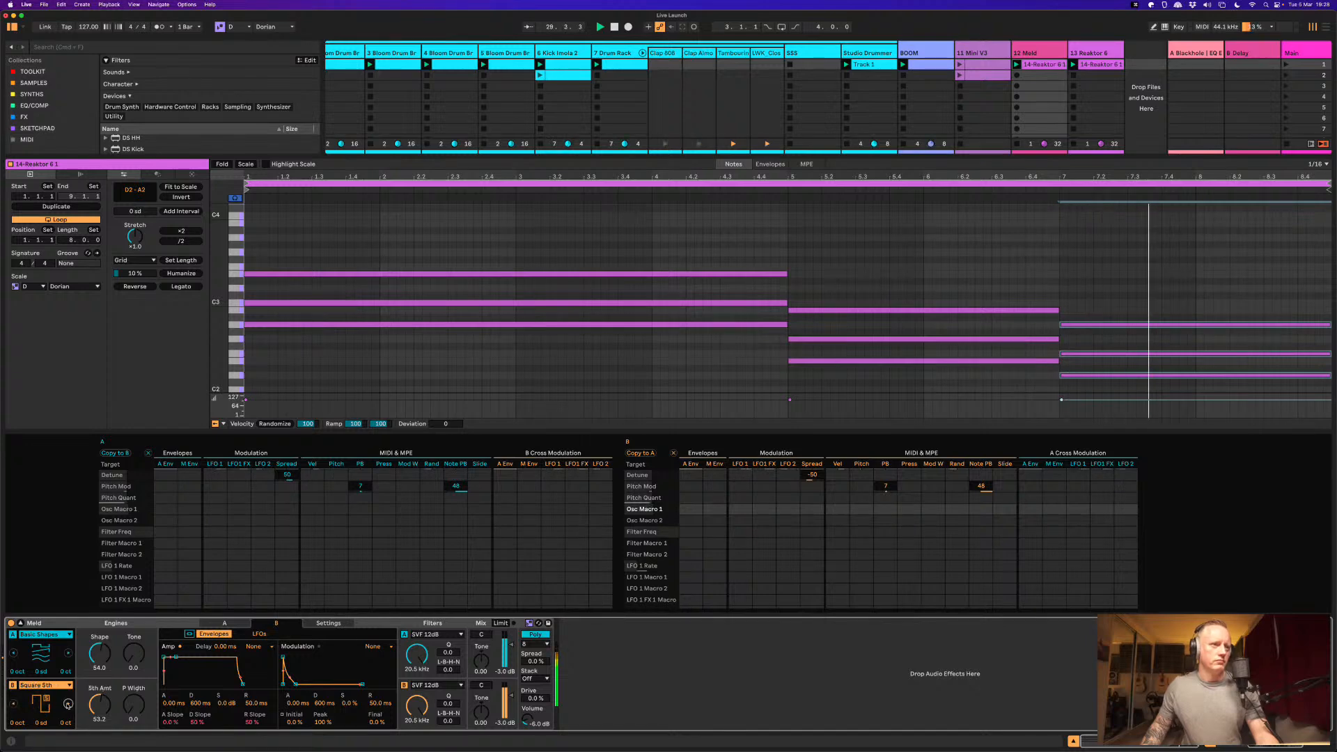
left_click(69, 704)
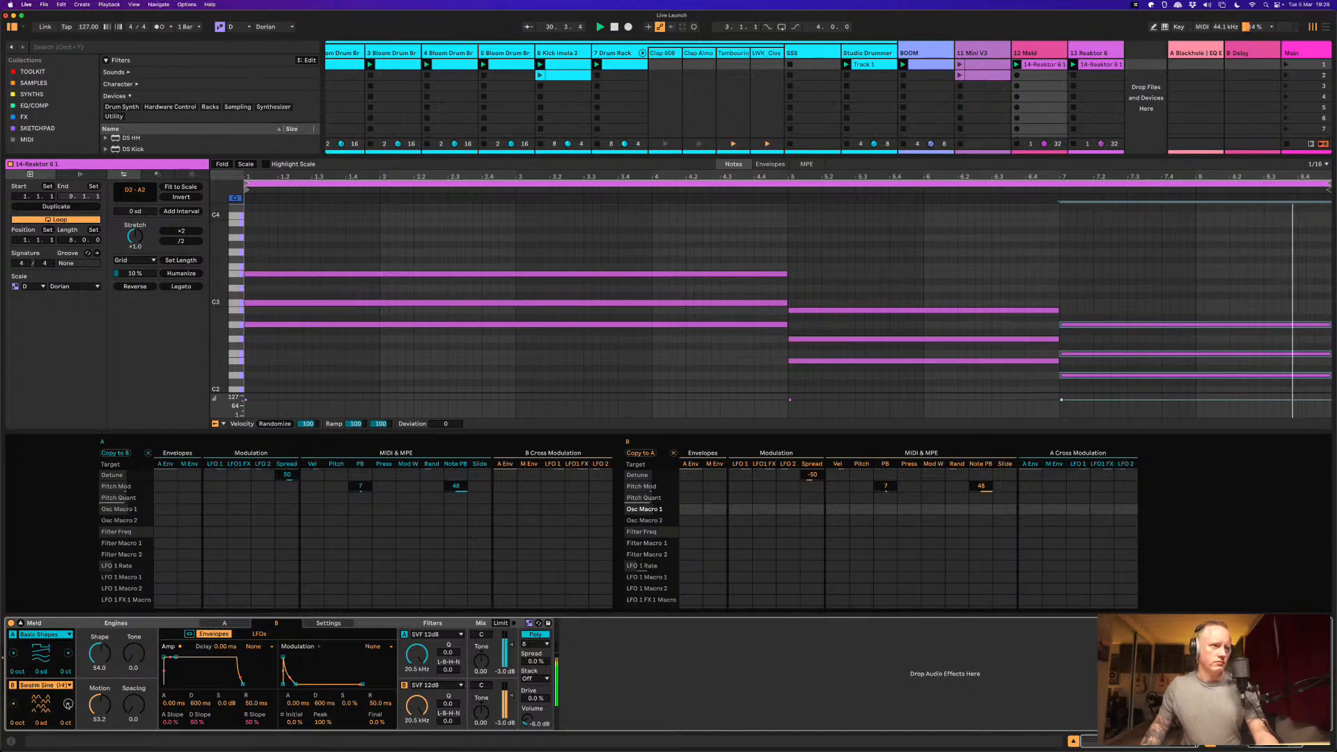
Step: Audition oscillator types for engine A up to Swarm Saw, and stop playback
left_click(69, 654)
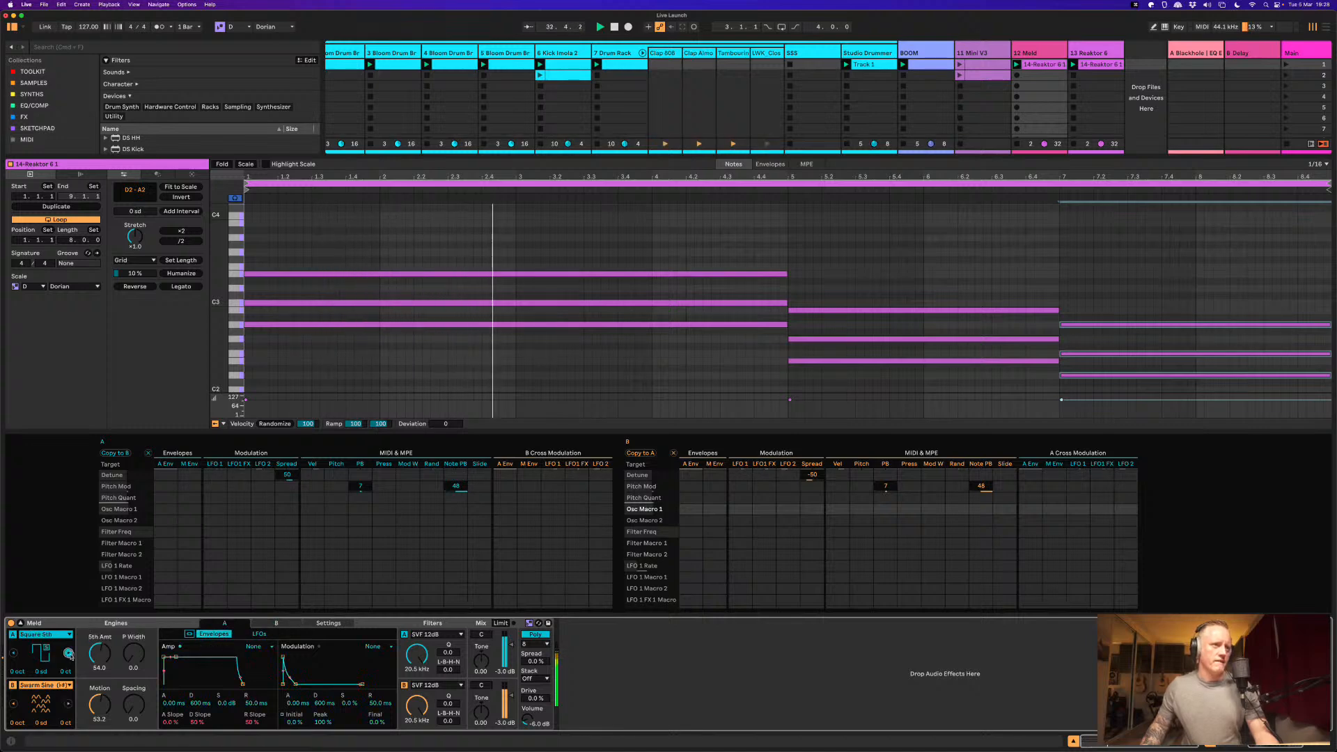
left_click(68, 654)
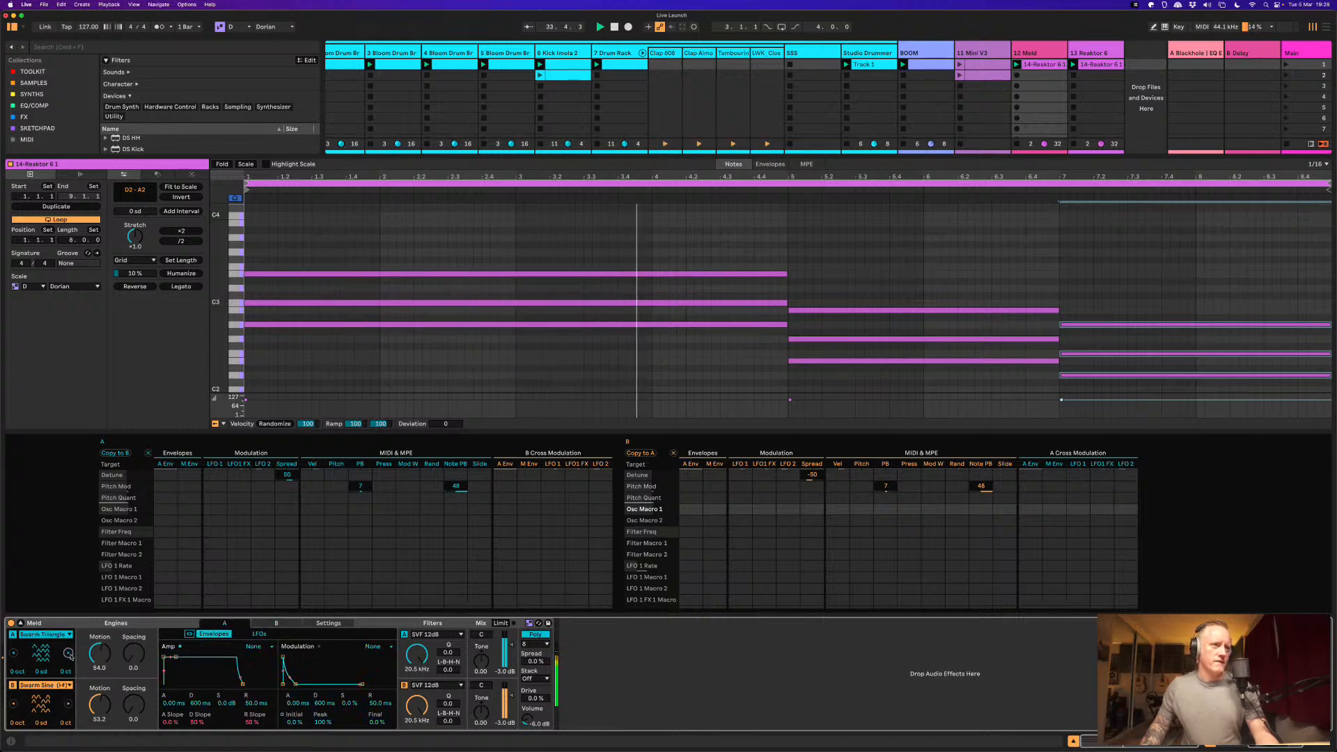
left_click(69, 654)
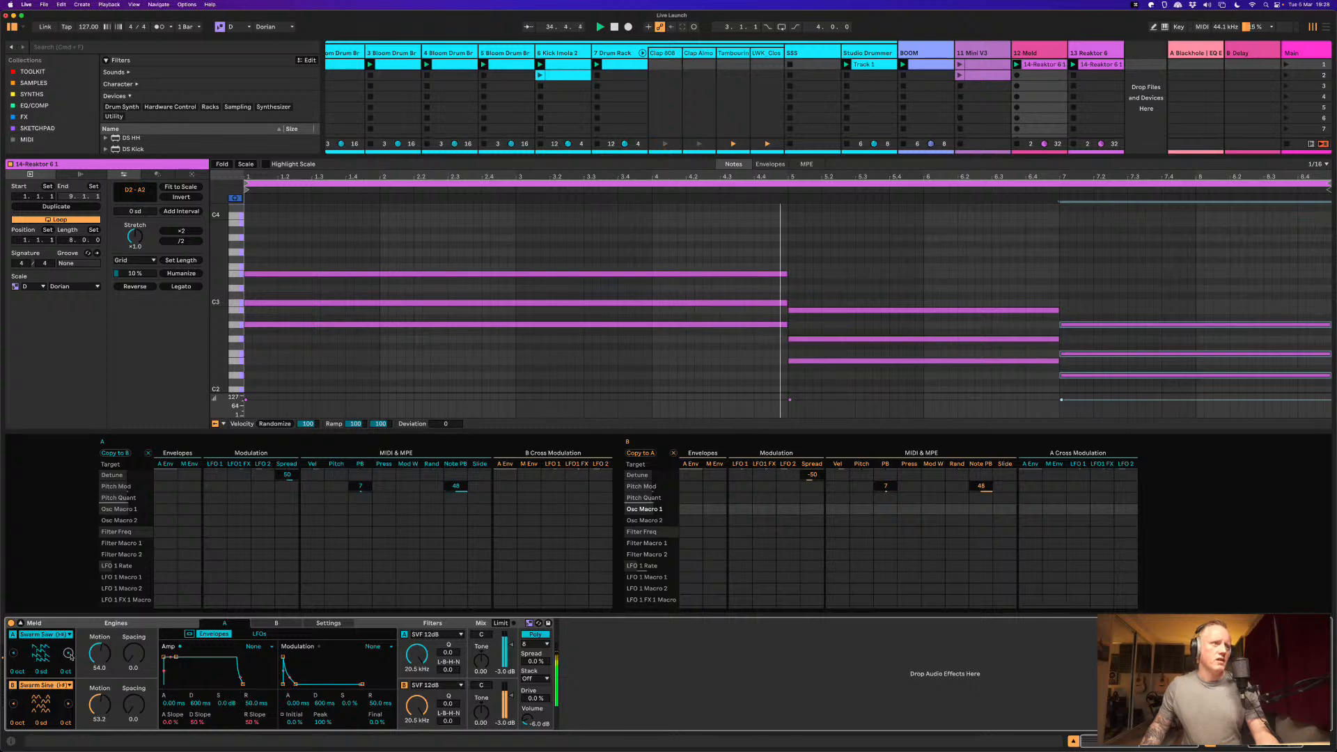
key("space")
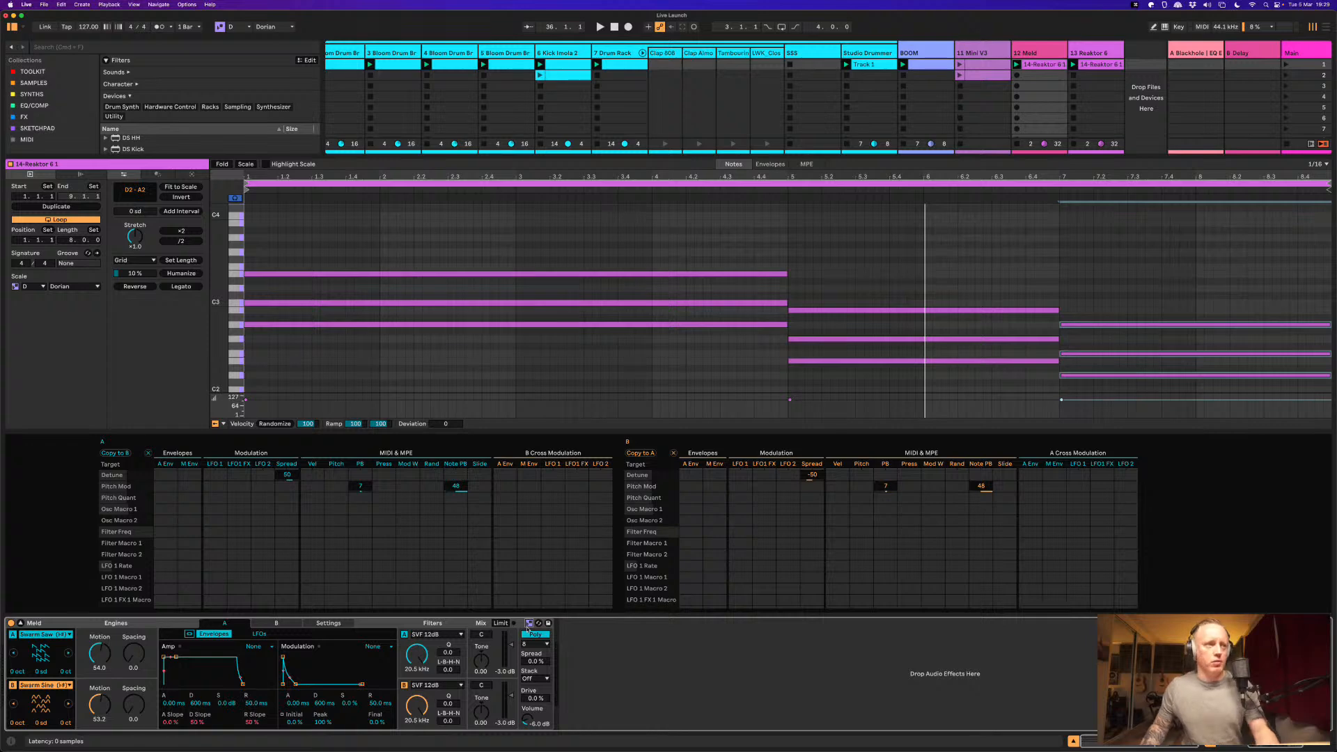
Step: Play the chords and try out the filter frequencies of engines A and B
key("space")
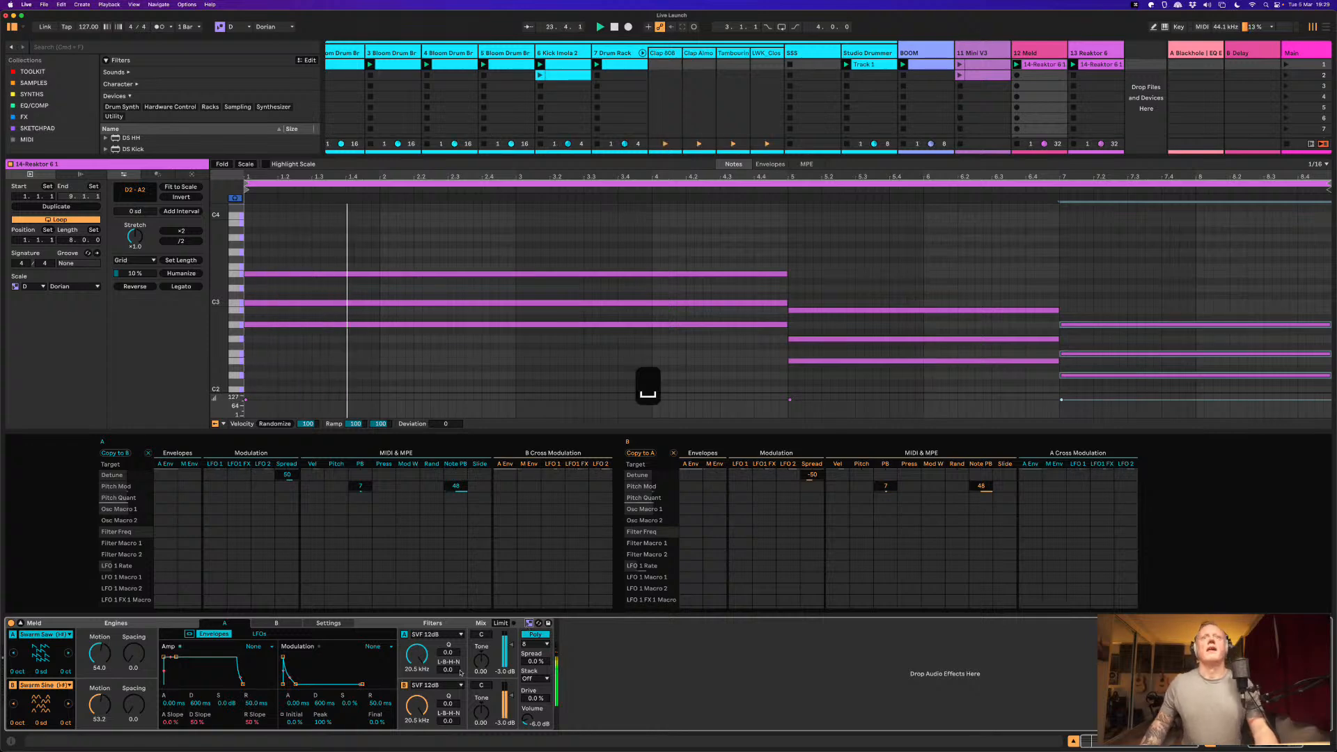
mouse_move(416, 655)
left_mouse_down()
mouse_move(418, 694)
mouse_move(416, 654)
left_mouse_up()
left_click_drag(416, 704, 414, 662)
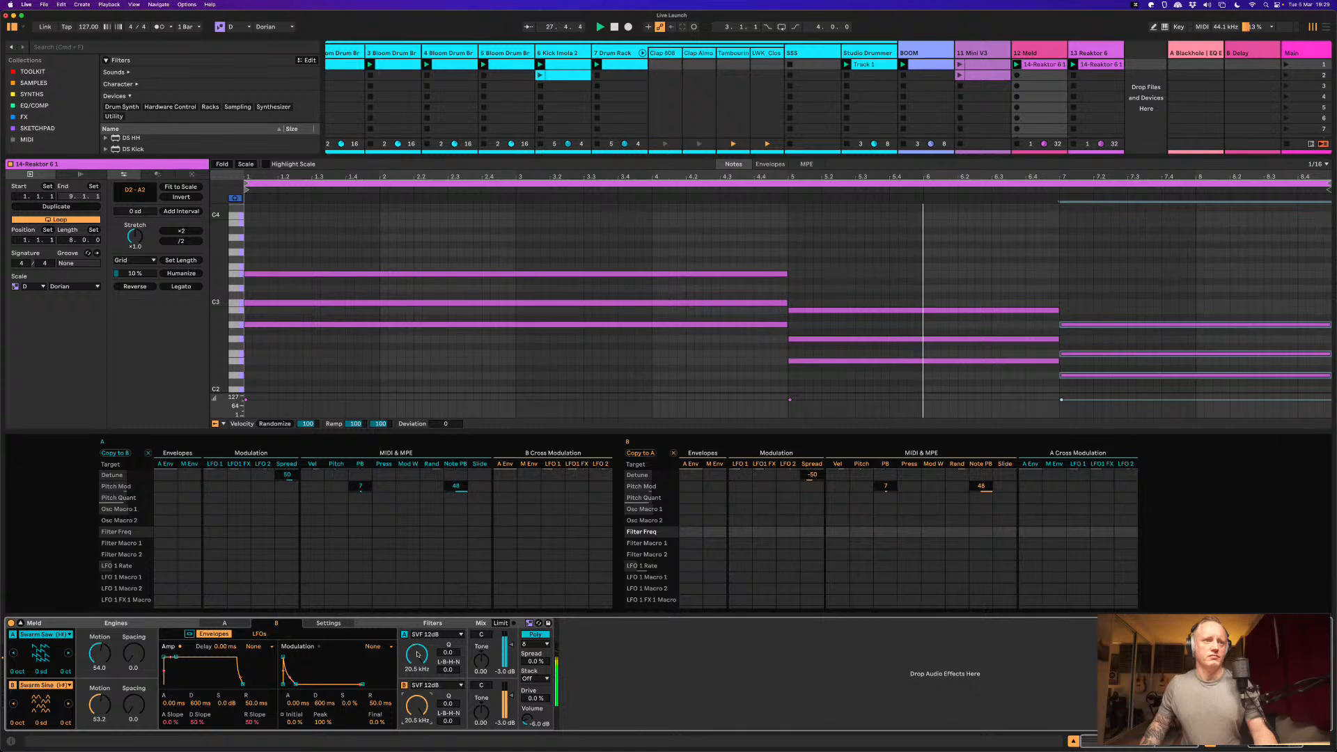
left_click(416, 653)
Step: Switch engine B to Swarm Triangle with engine A turned down, and bring engine A's volume back to about -9.9 dB
left_click_drag(505, 644, 505, 670)
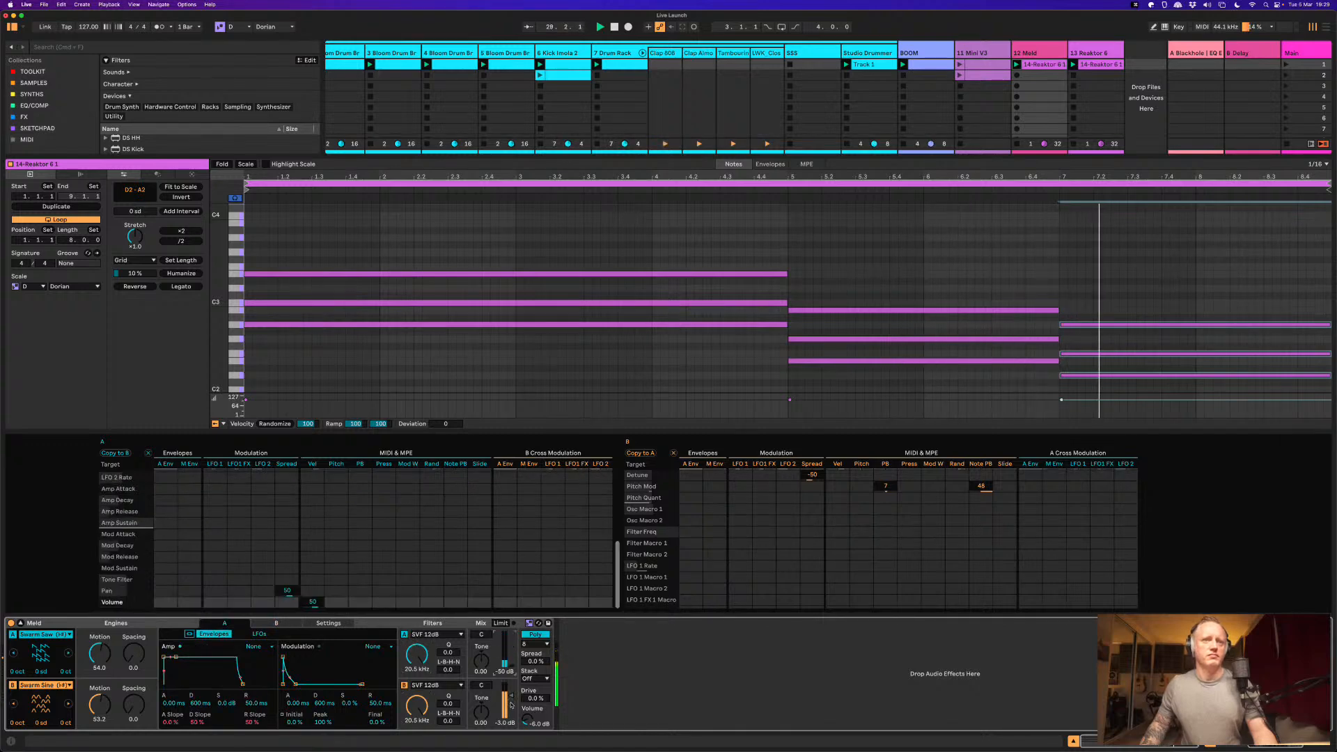
left_click(68, 704)
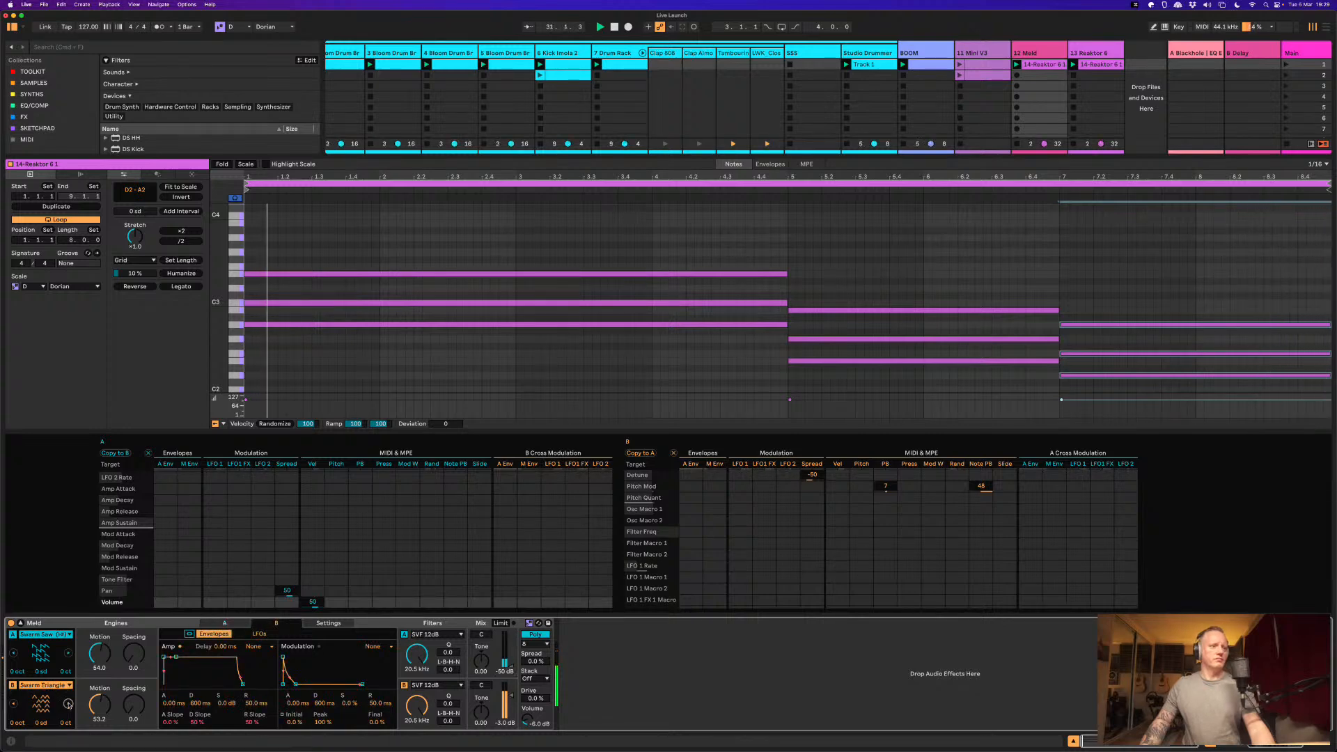
left_click_drag(506, 668, 511, 648)
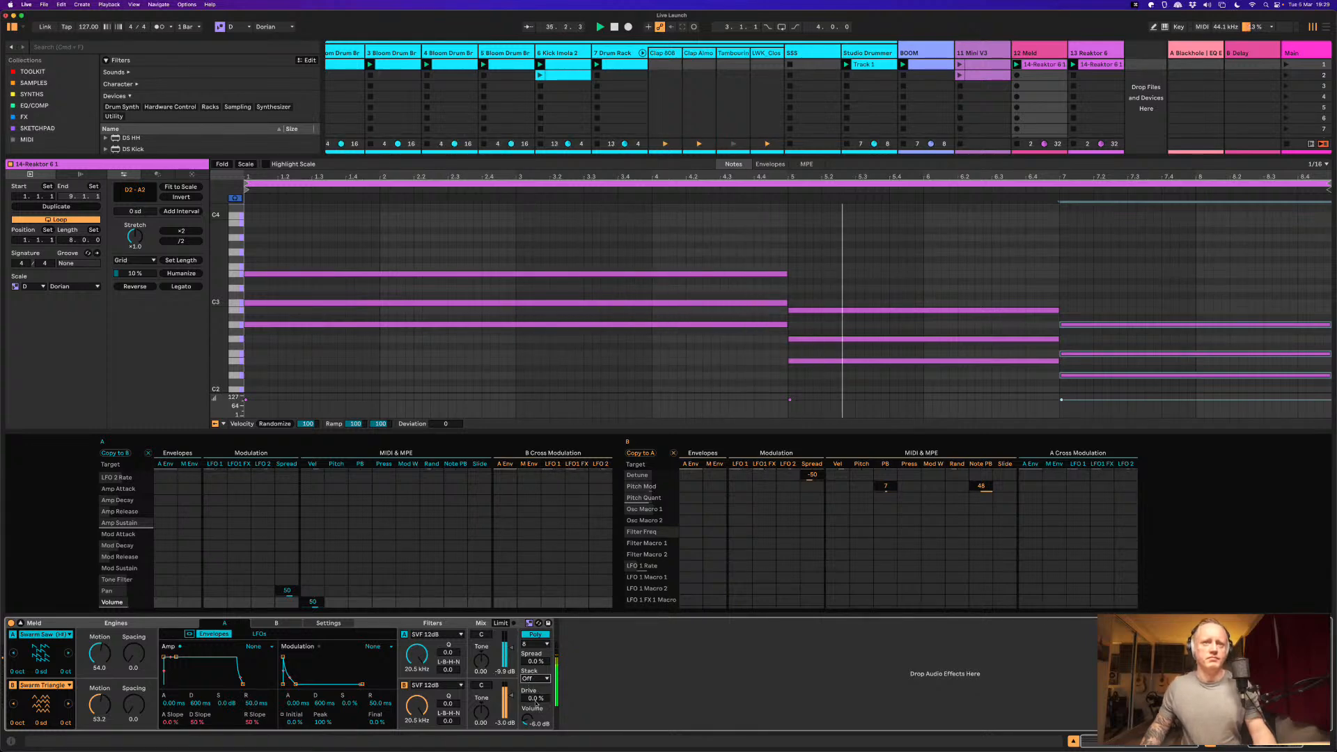
mouse_move(535, 704)
left_mouse_down()
mouse_move(540, 641)
mouse_move(538, 703)
left_mouse_up()
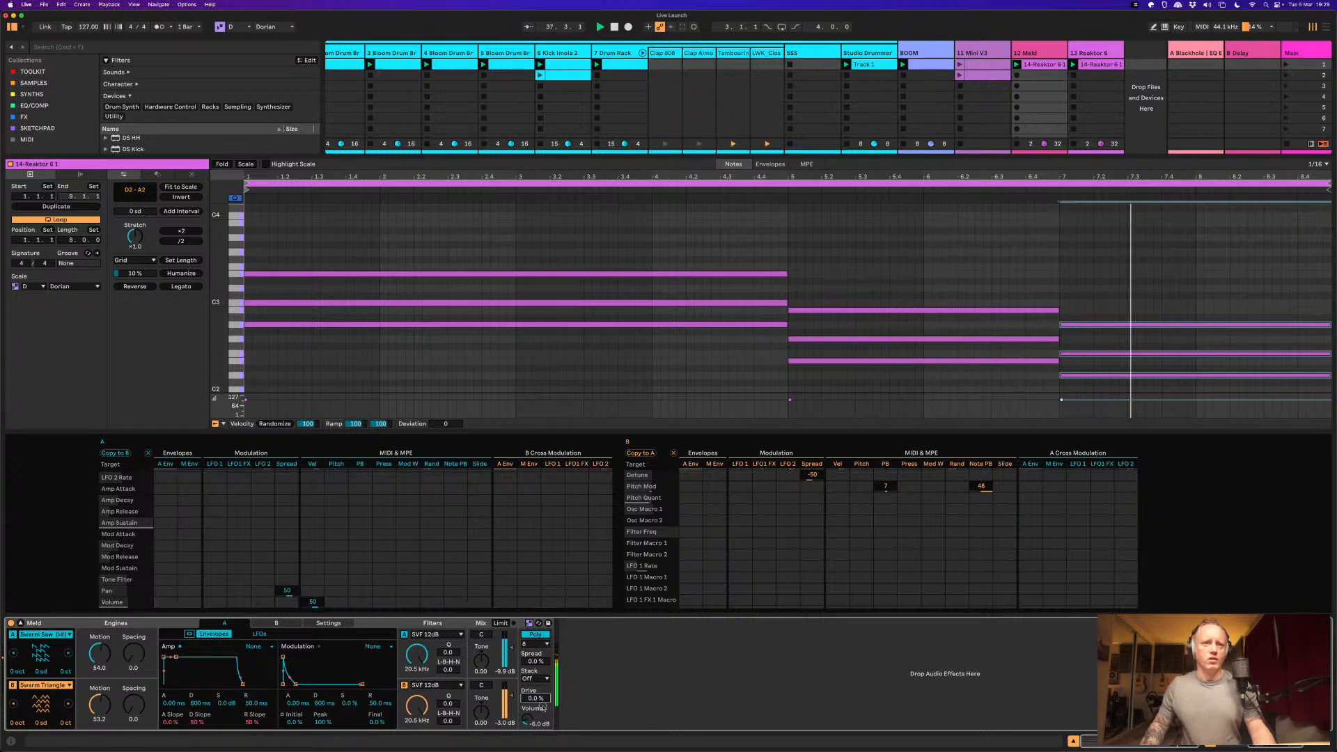
Step: Switch engine B to Swarm Saw one octave up, and set Spacing to about 29.4 for engine A and 20.6 for engine B
mouse_move(133, 653)
left_mouse_down()
mouse_move(126, 636)
mouse_move(126, 648)
left_mouse_up()
left_click_drag(131, 700, 130, 685)
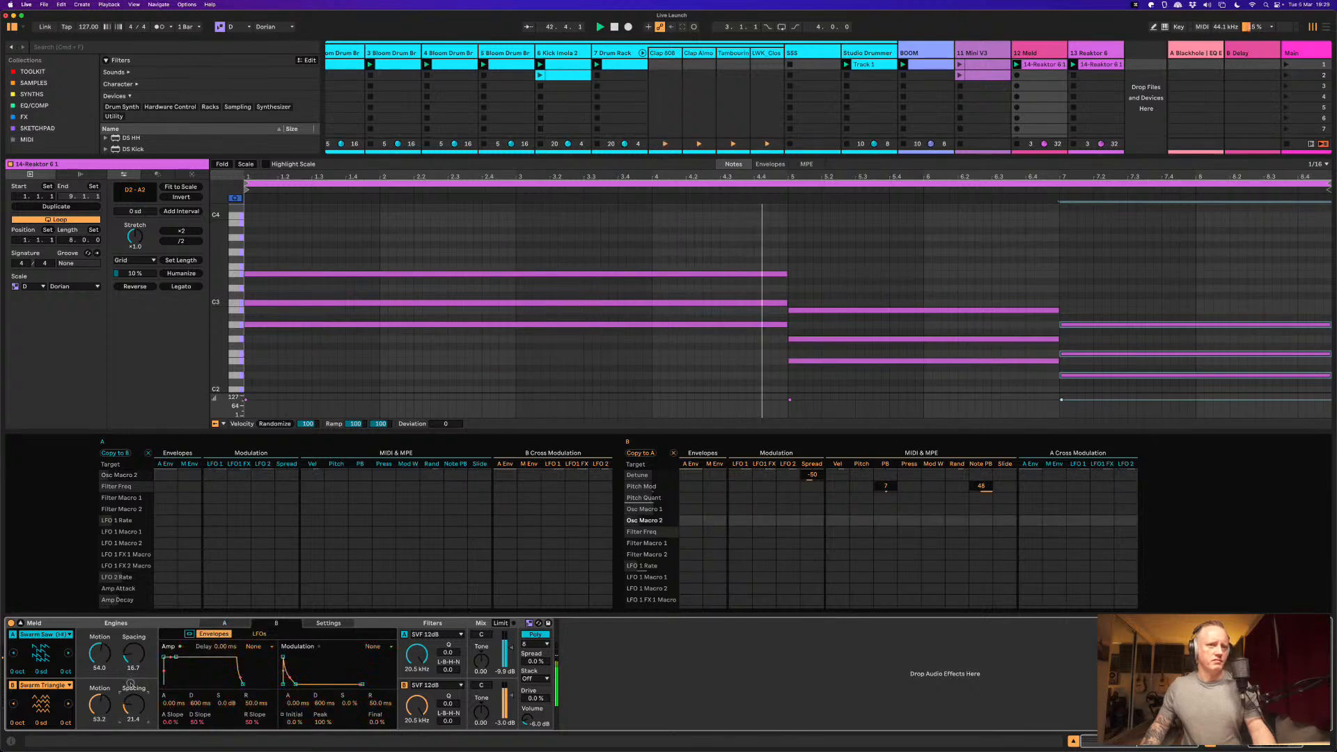
left_click(68, 704)
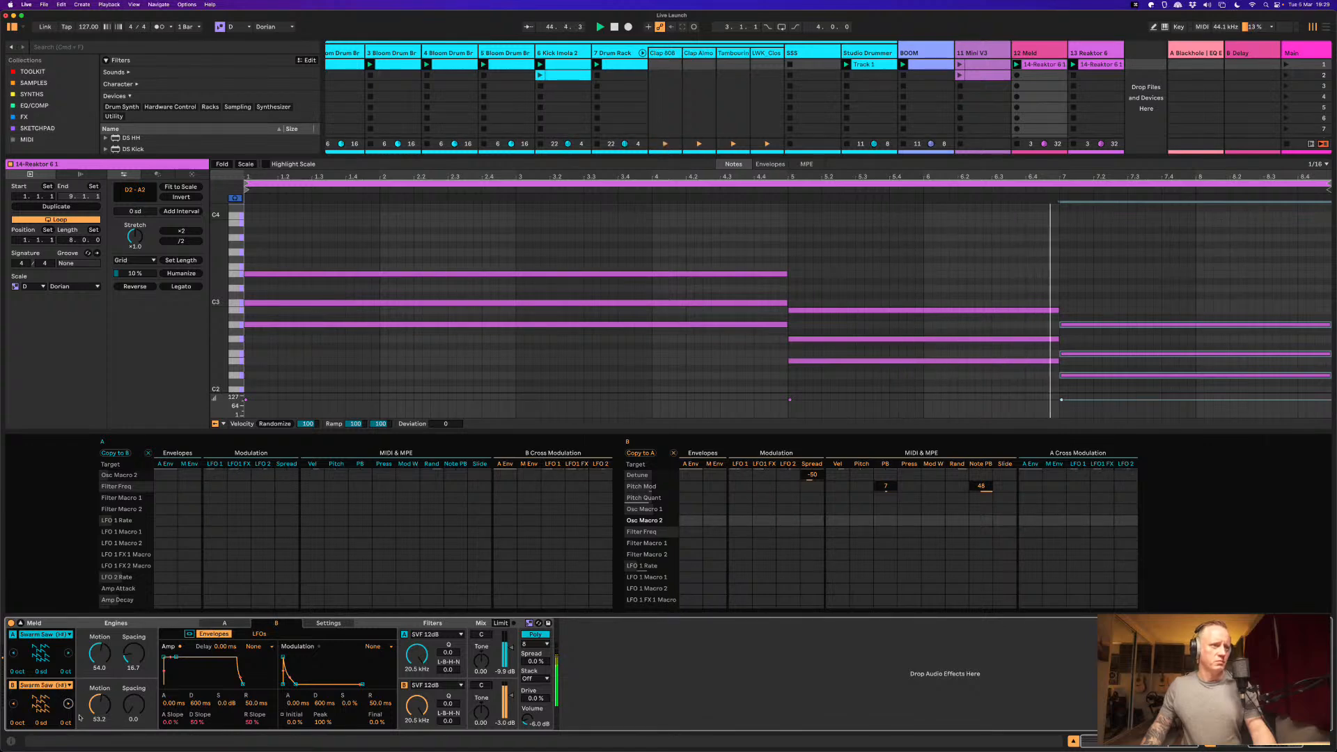
left_click_drag(22, 722, 23, 709)
left_click_drag(145, 716, 134, 642)
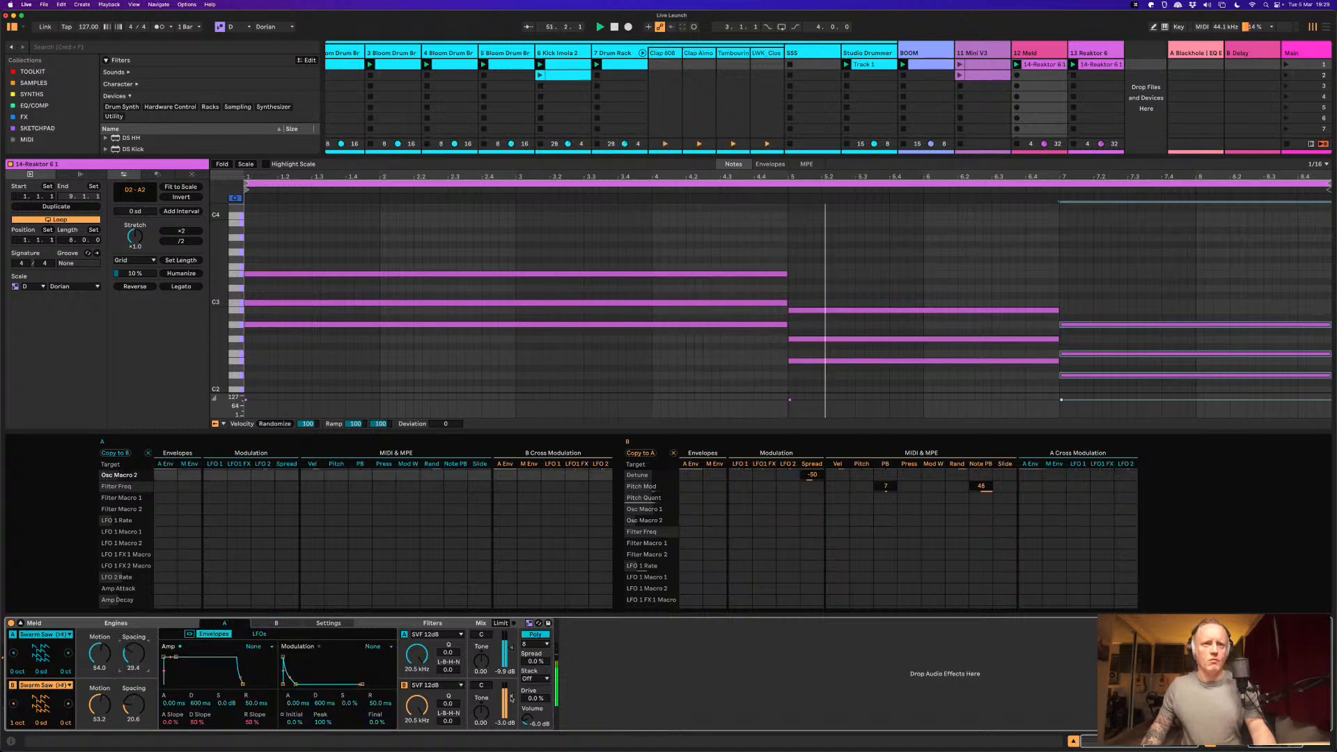
Step: Rebalance the two engine volumes with engine A at about -1.1 dB, and try out the filter frequencies before stopping playback
left_click_drag(513, 652, 512, 644)
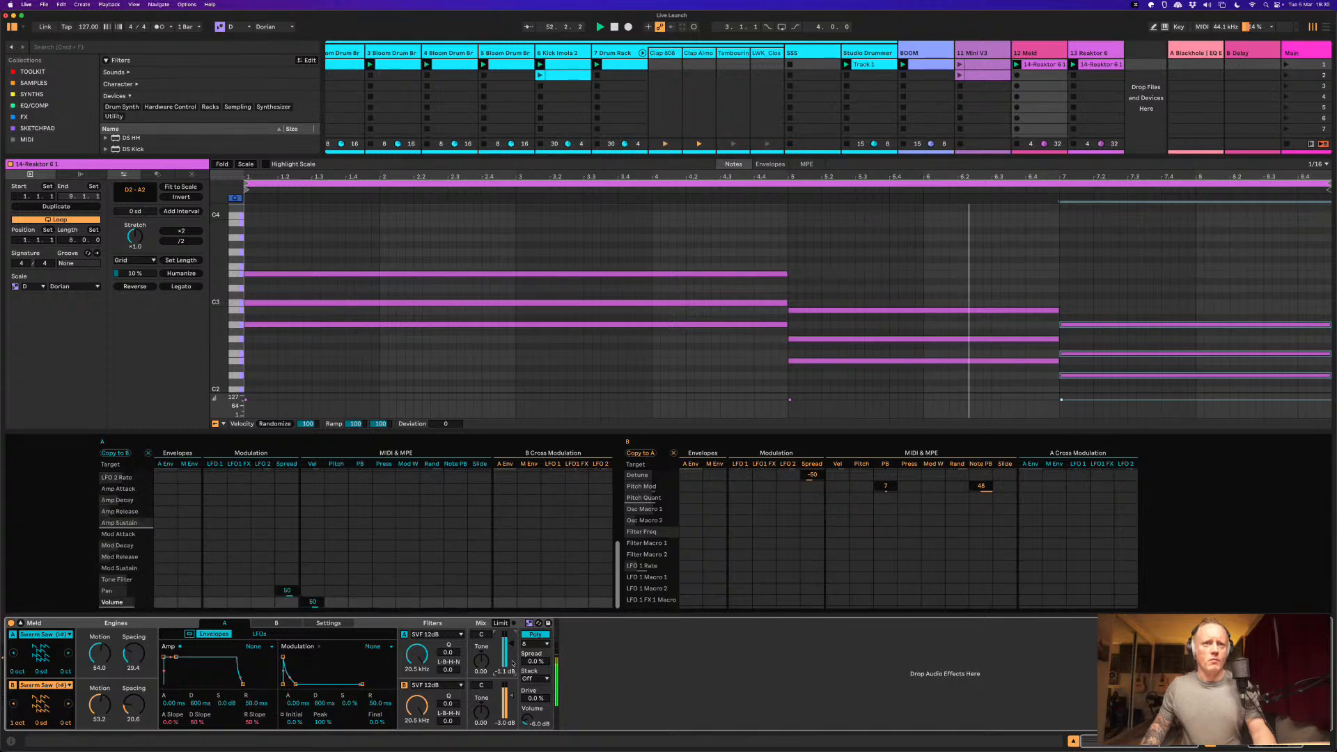
left_click_drag(512, 696, 513, 701)
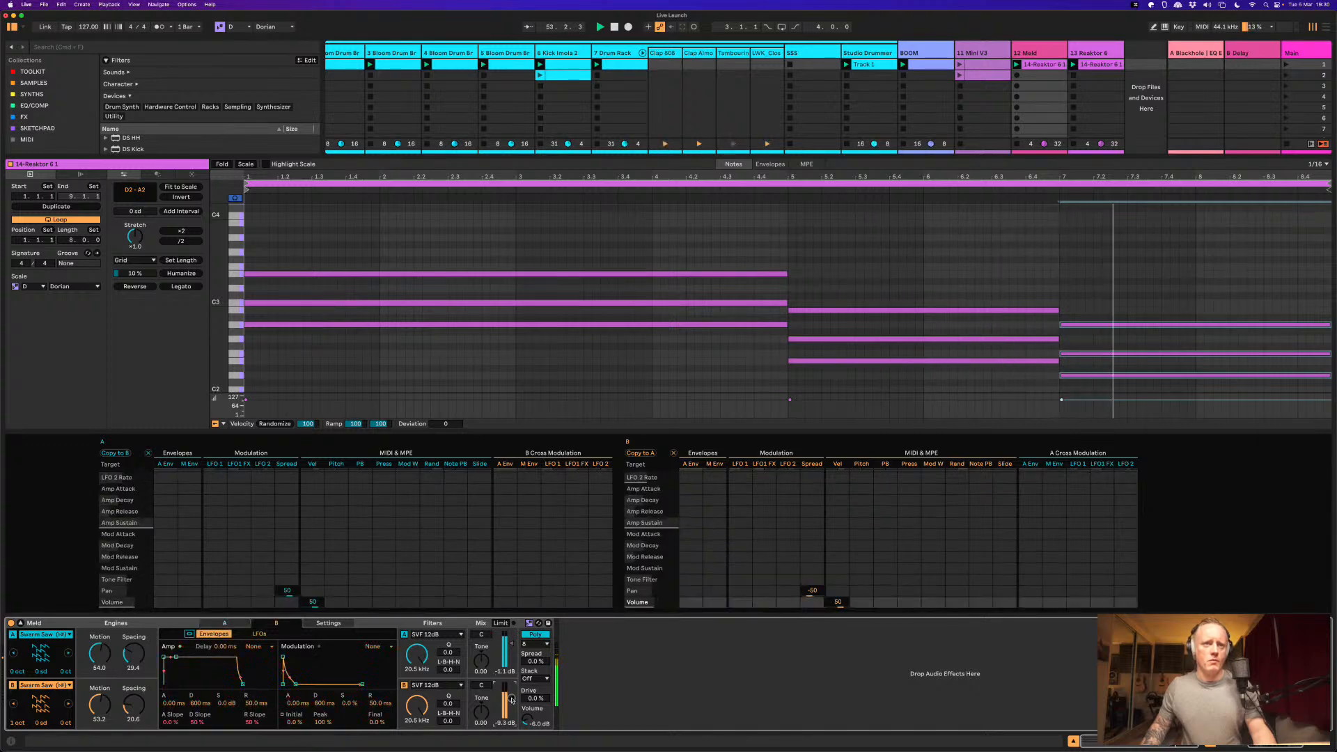
mouse_move(417, 655)
left_mouse_down()
mouse_move(420, 699)
mouse_move(427, 655)
left_mouse_up()
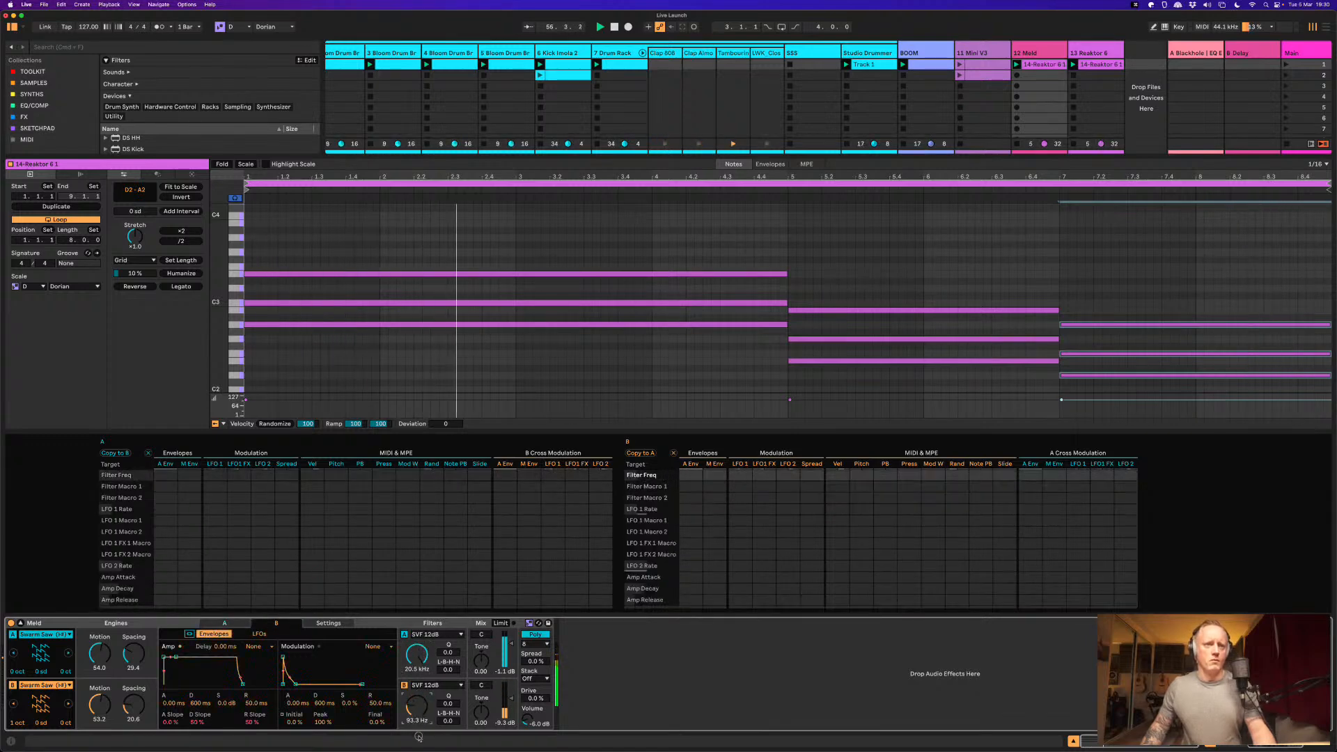
key("space")
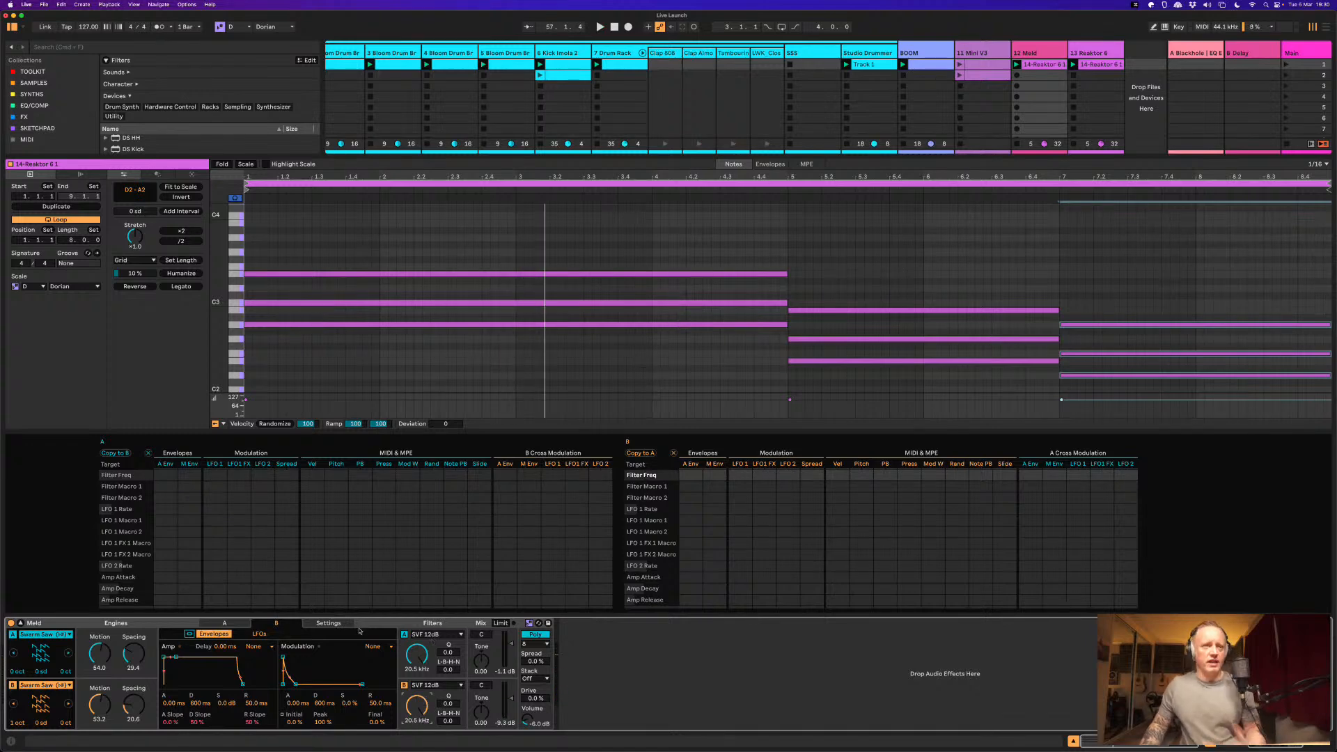
Step: Examine the modulation matrices of Meld's engines A and B, reviewing their modulation sources and targets
left_click(223, 624)
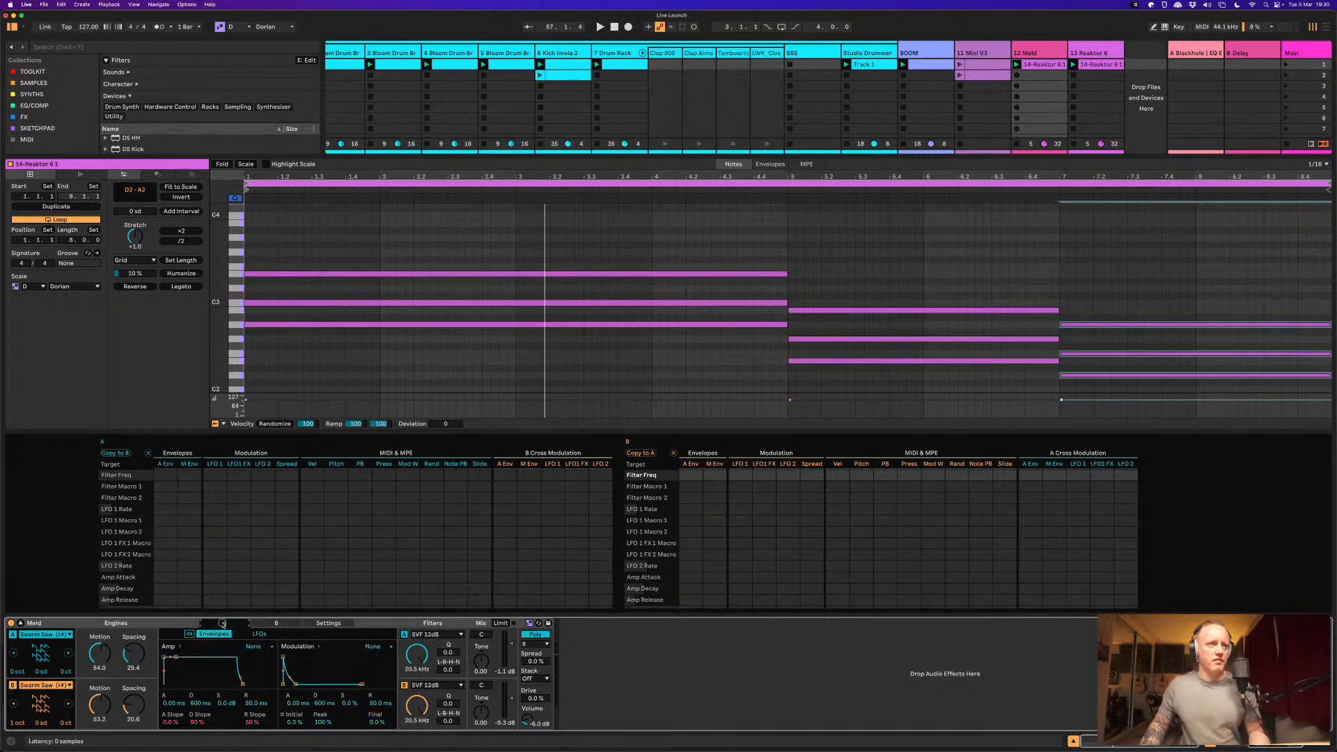
left_click(267, 629)
left_click(269, 624)
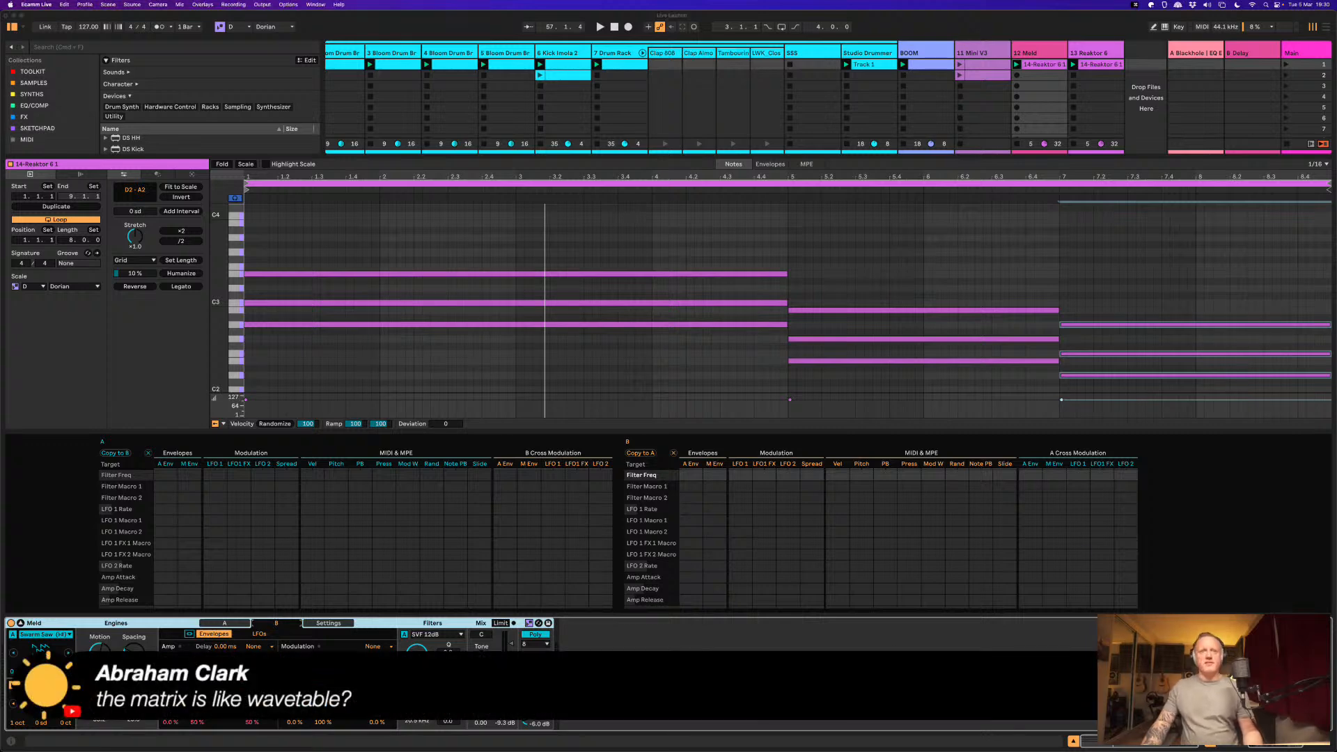
left_click(1209, 467)
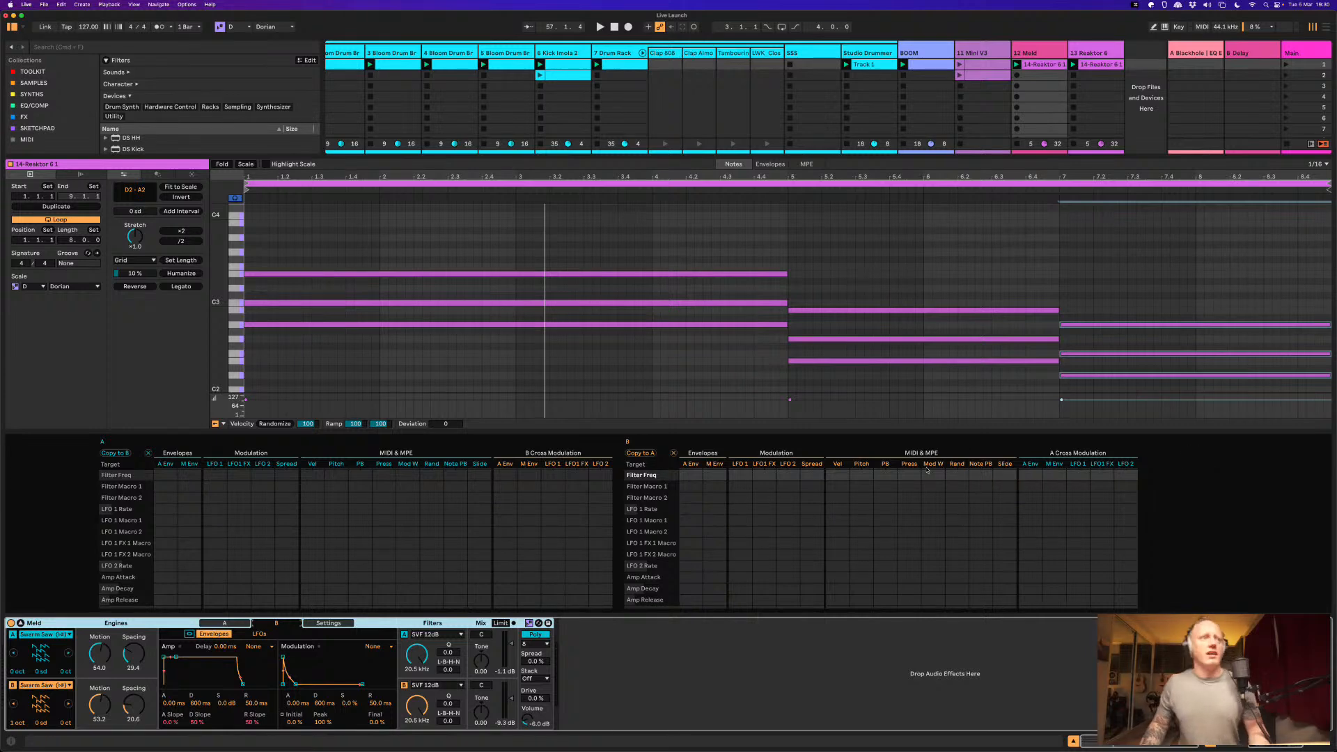
scroll(588, 499, "down", 5)
scroll(588, 498, "up", 8)
scroll(852, 541, "down", 5)
scroll(851, 541, "down", 2)
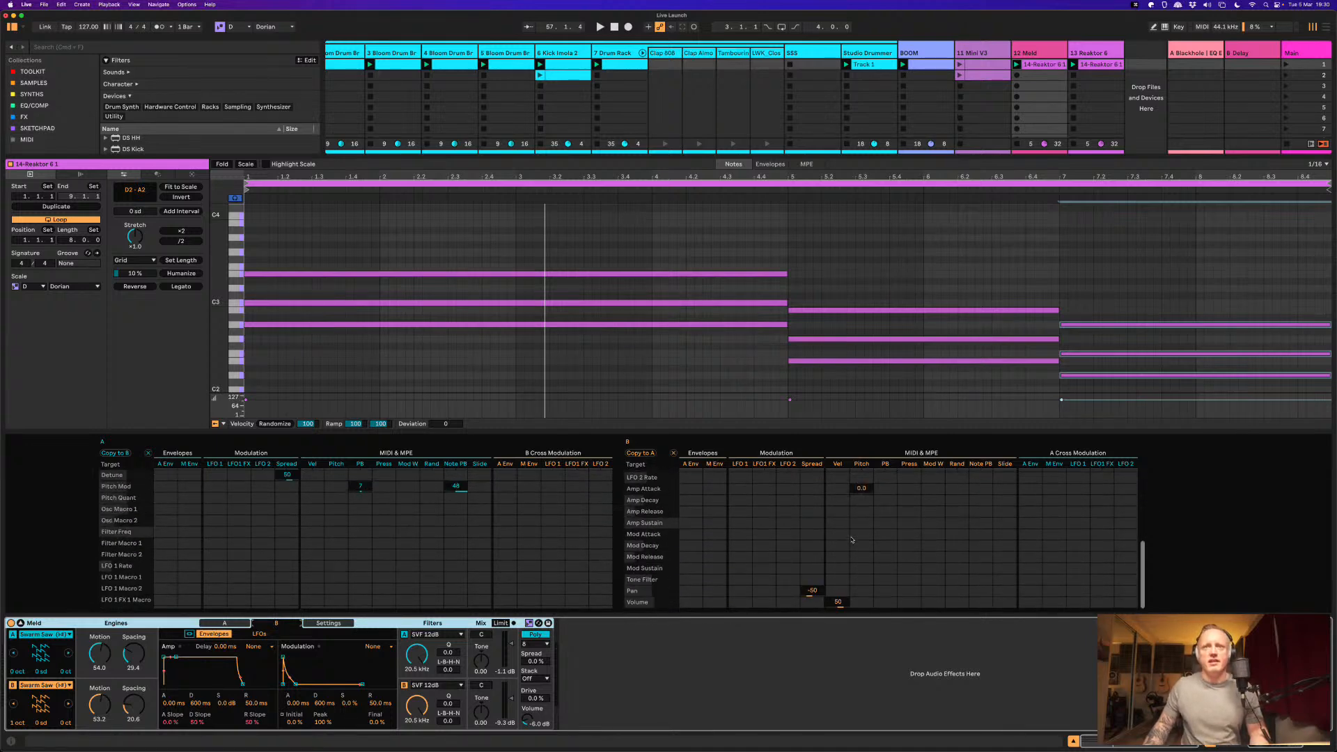
scroll(524, 514, "down", 8)
scroll(525, 514, "up", 8)
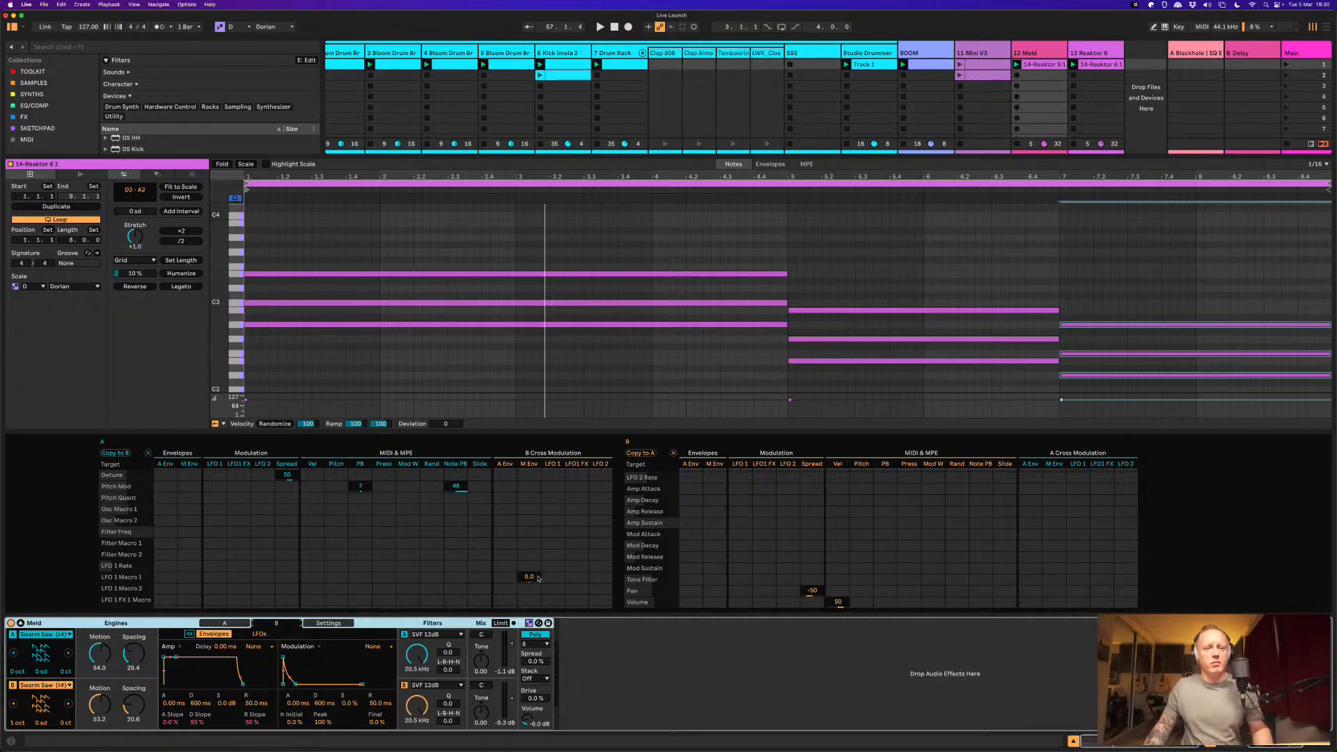
Step: Search the browser for "reverb", hide the clip view and look through the matching devices and presets
key("super+f")
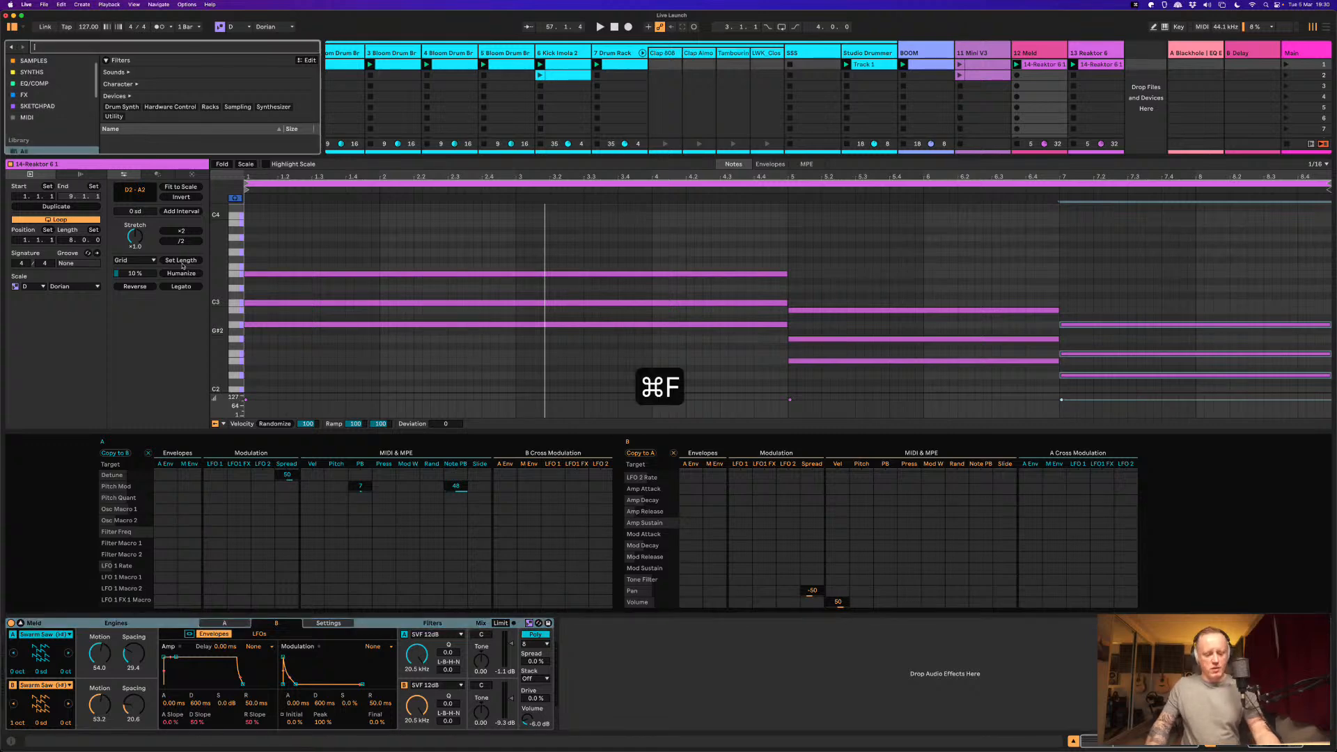
type("recverb")
key("BackSpace")
key("BackSpace")
key("BackSpace")
key("BackSpace")
key("BackSpace")
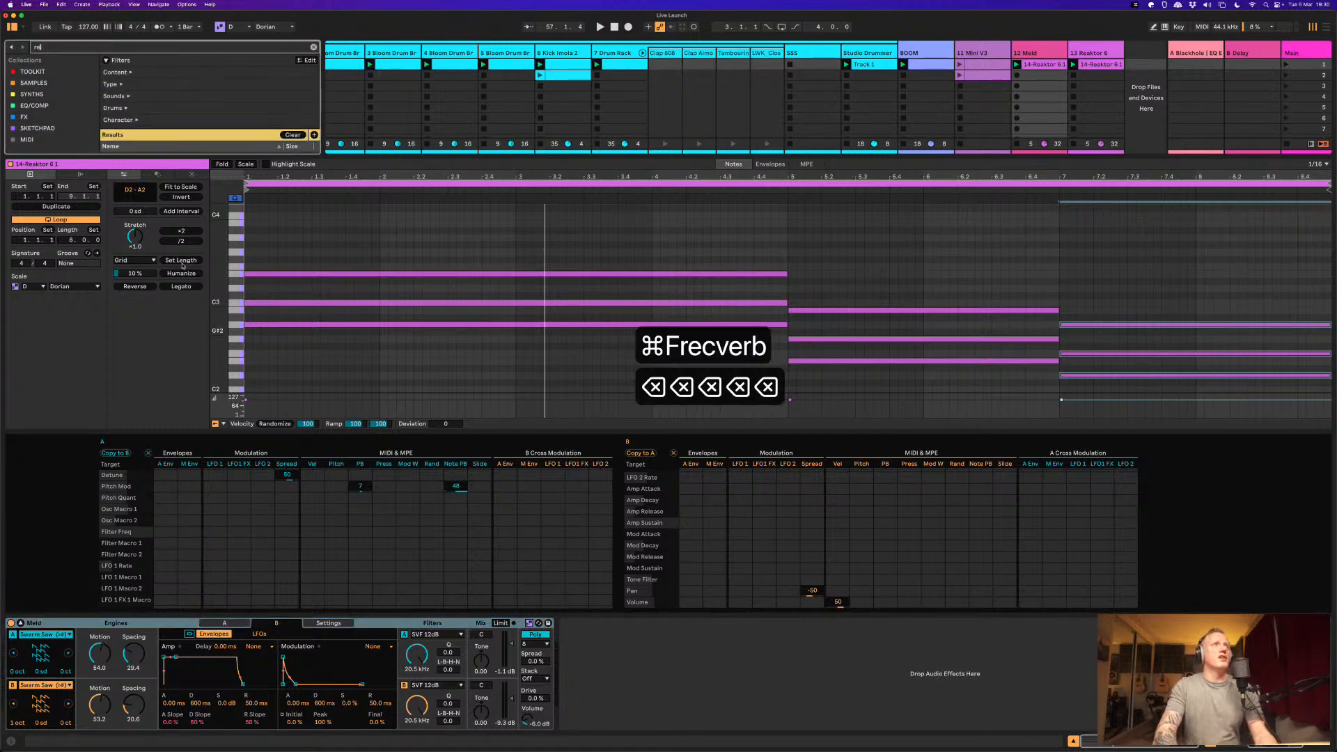
type("verb")
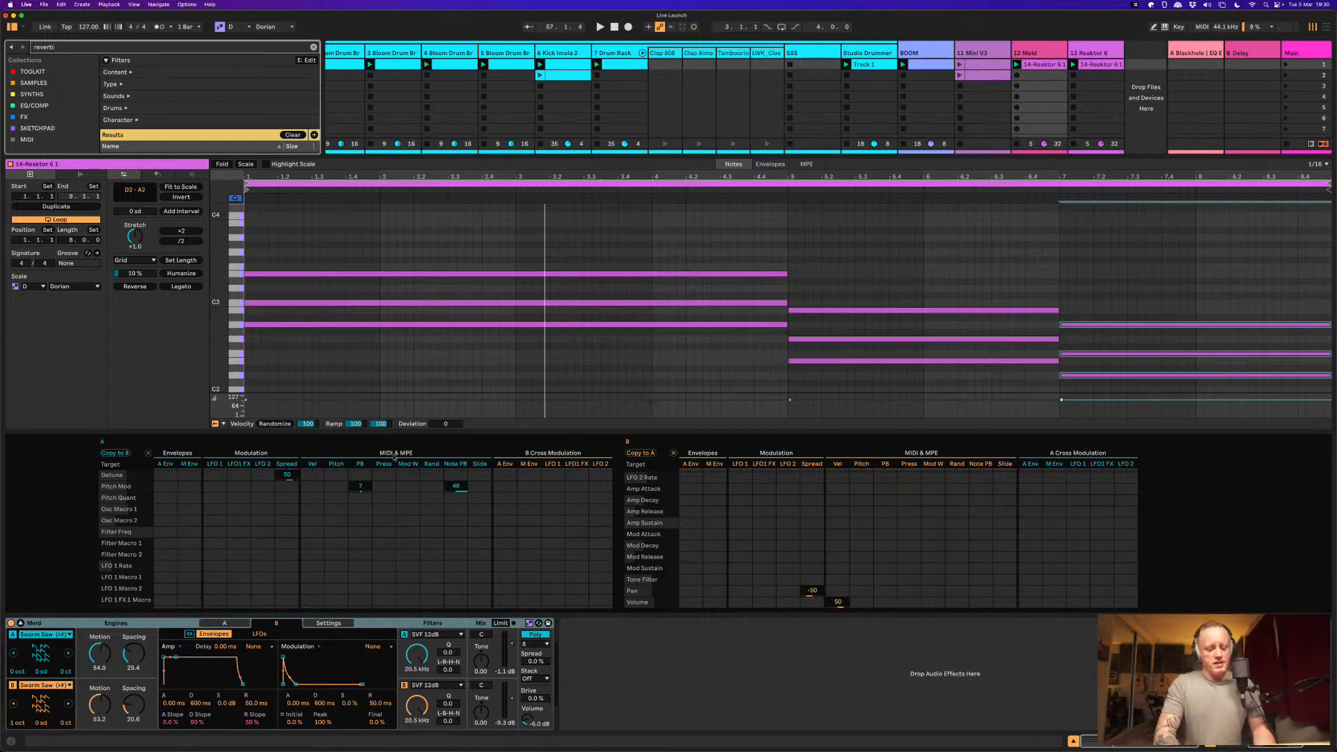
key("alt+super+3")
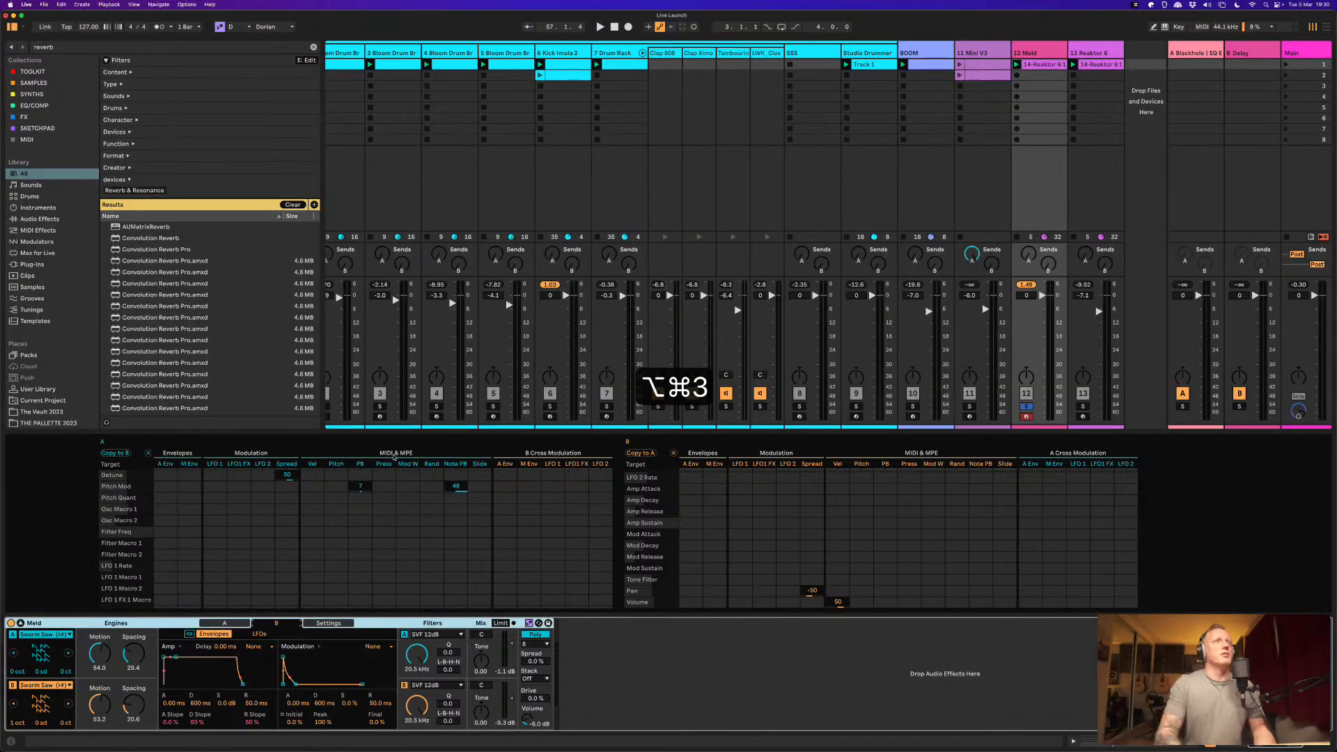
scroll(222, 319, "down", 3)
scroll(222, 319, "down", 10)
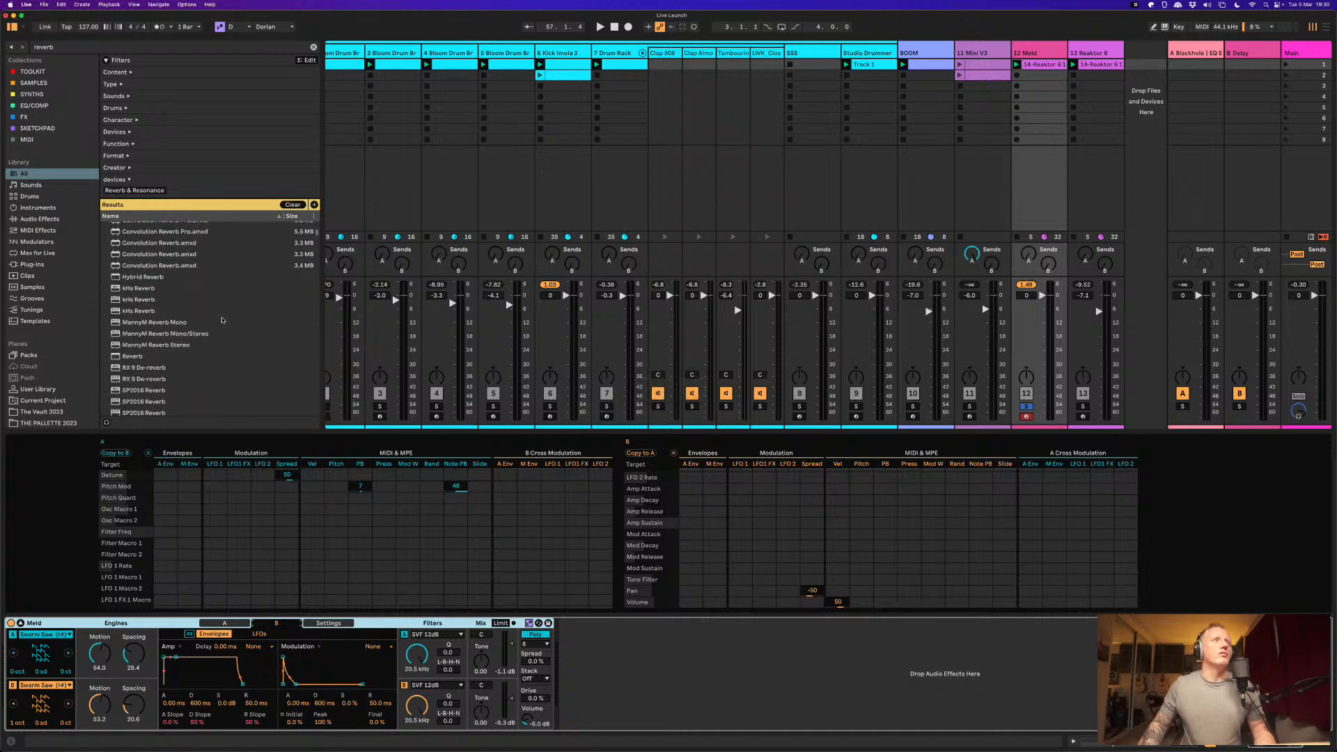
scroll(227, 332, "up", 5)
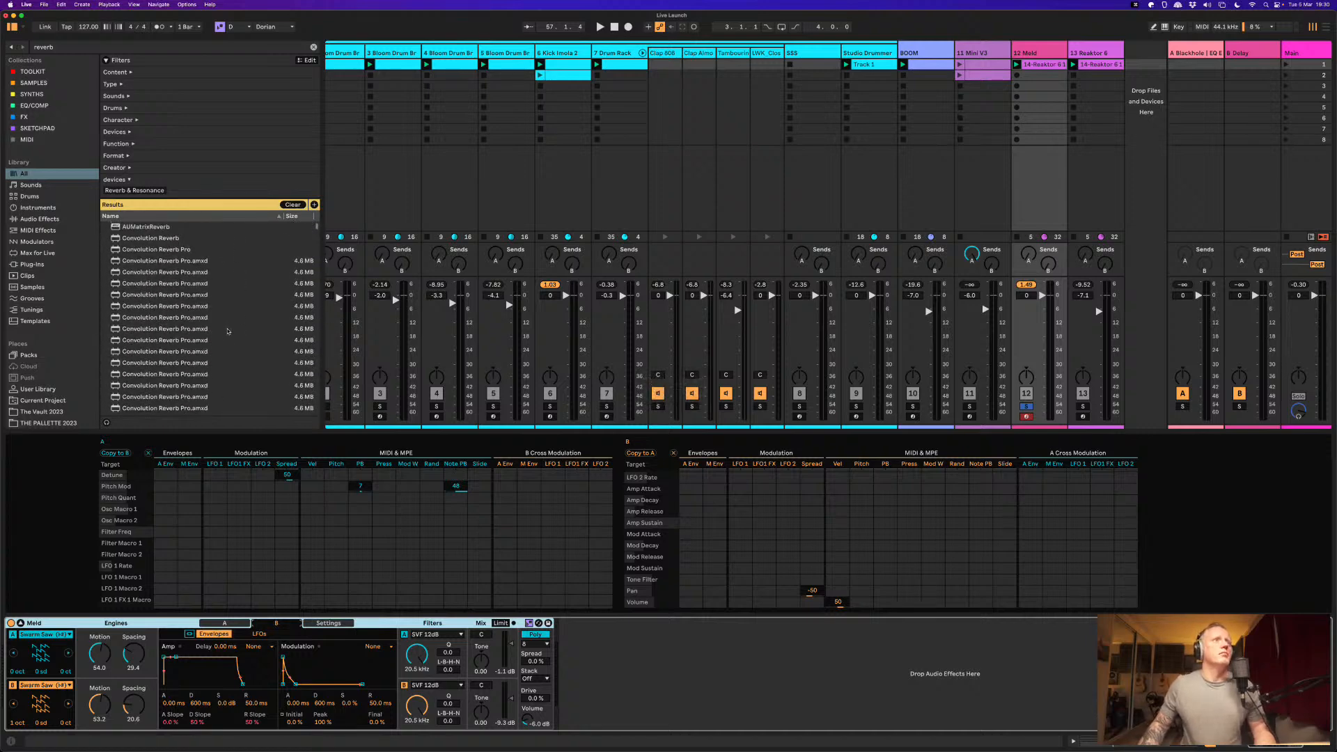
Step: Narrow the browser results to reverb audio effects and add the Reverb device after Meld
left_click(32, 265)
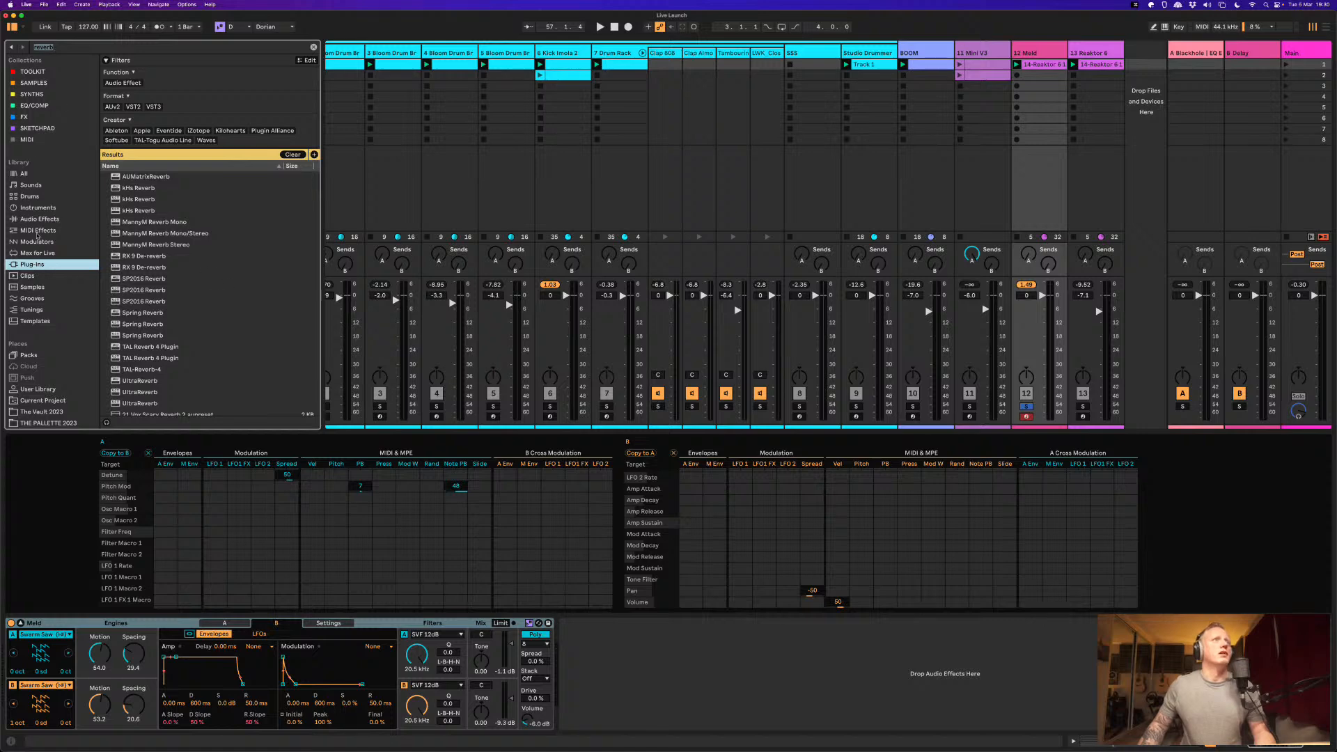
left_click(40, 220)
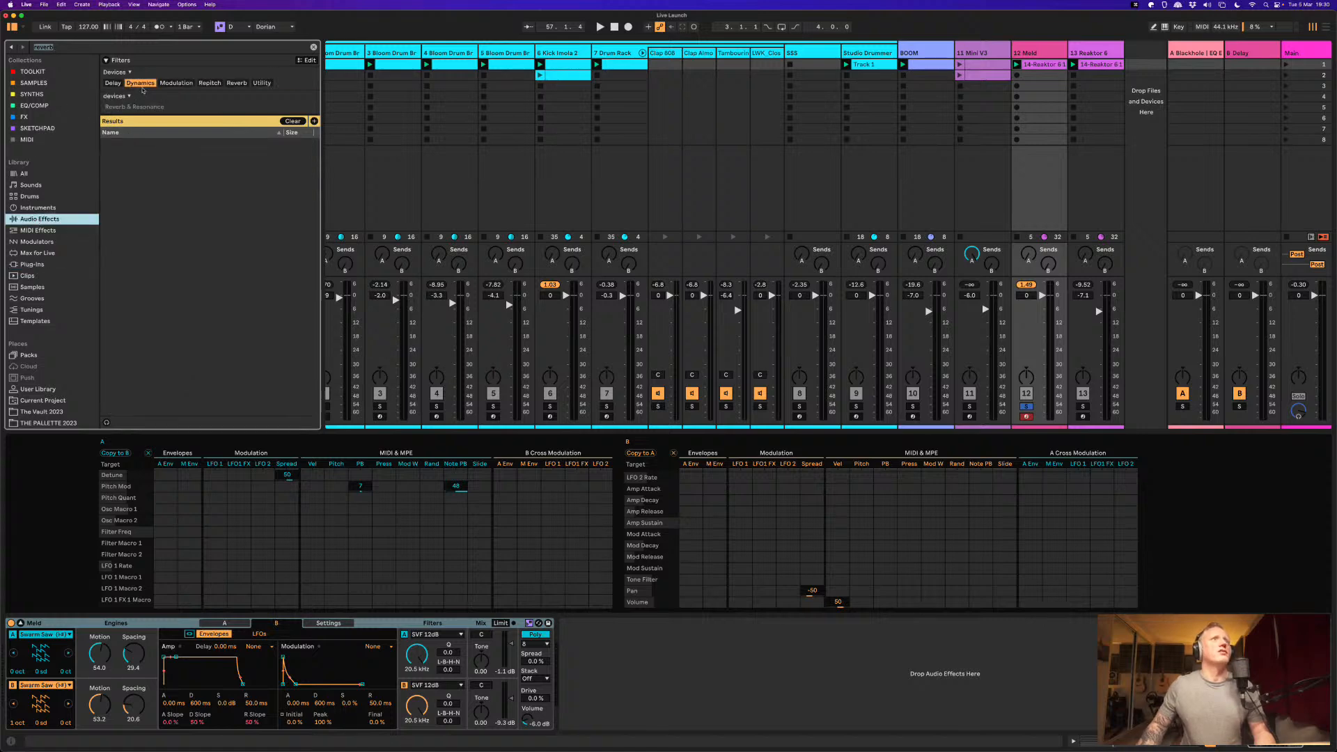
left_click(235, 84)
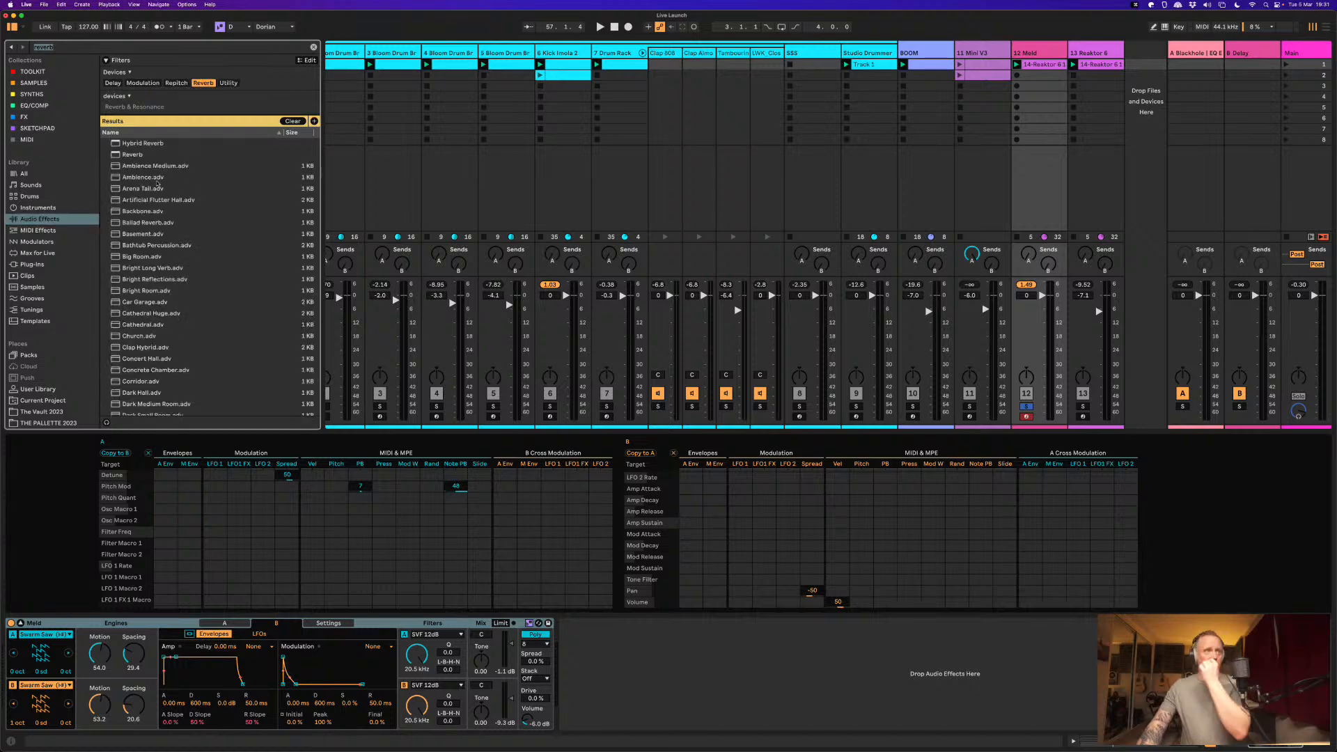
scroll(176, 259, "down", 5)
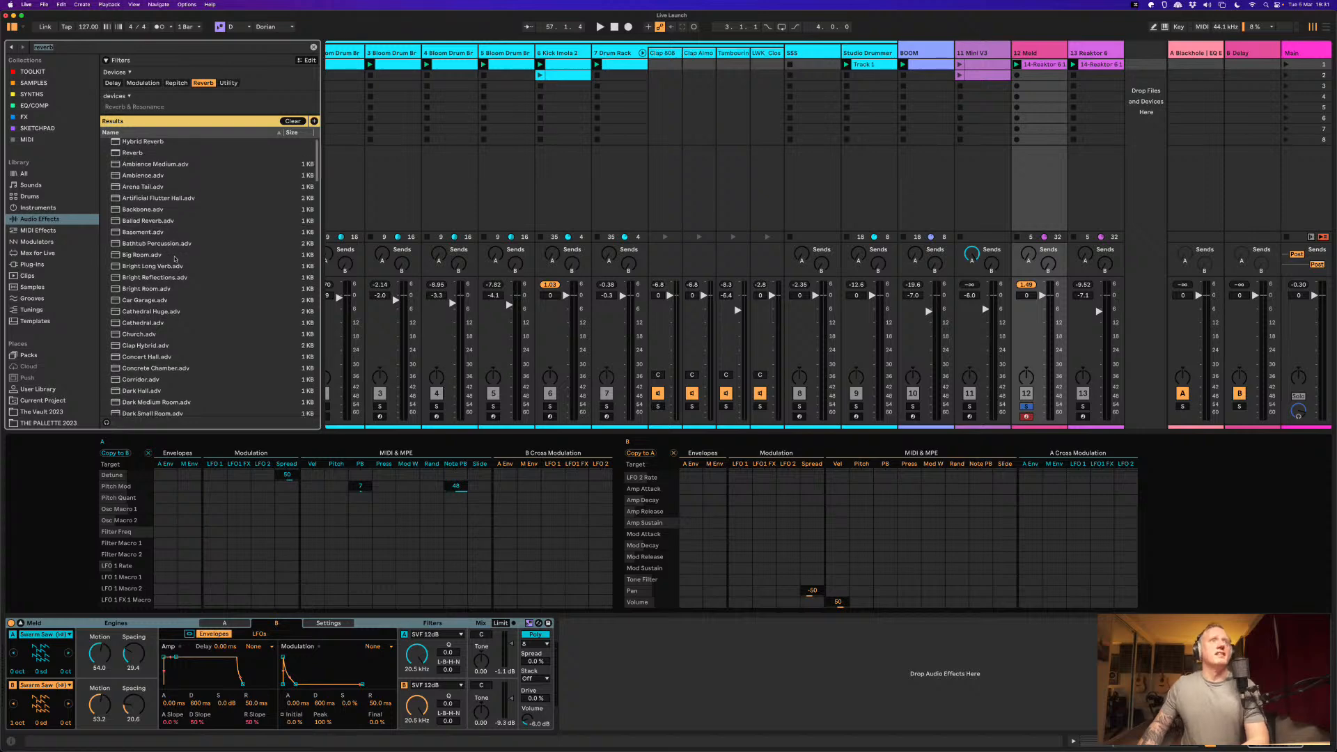
scroll(176, 259, "up", 5)
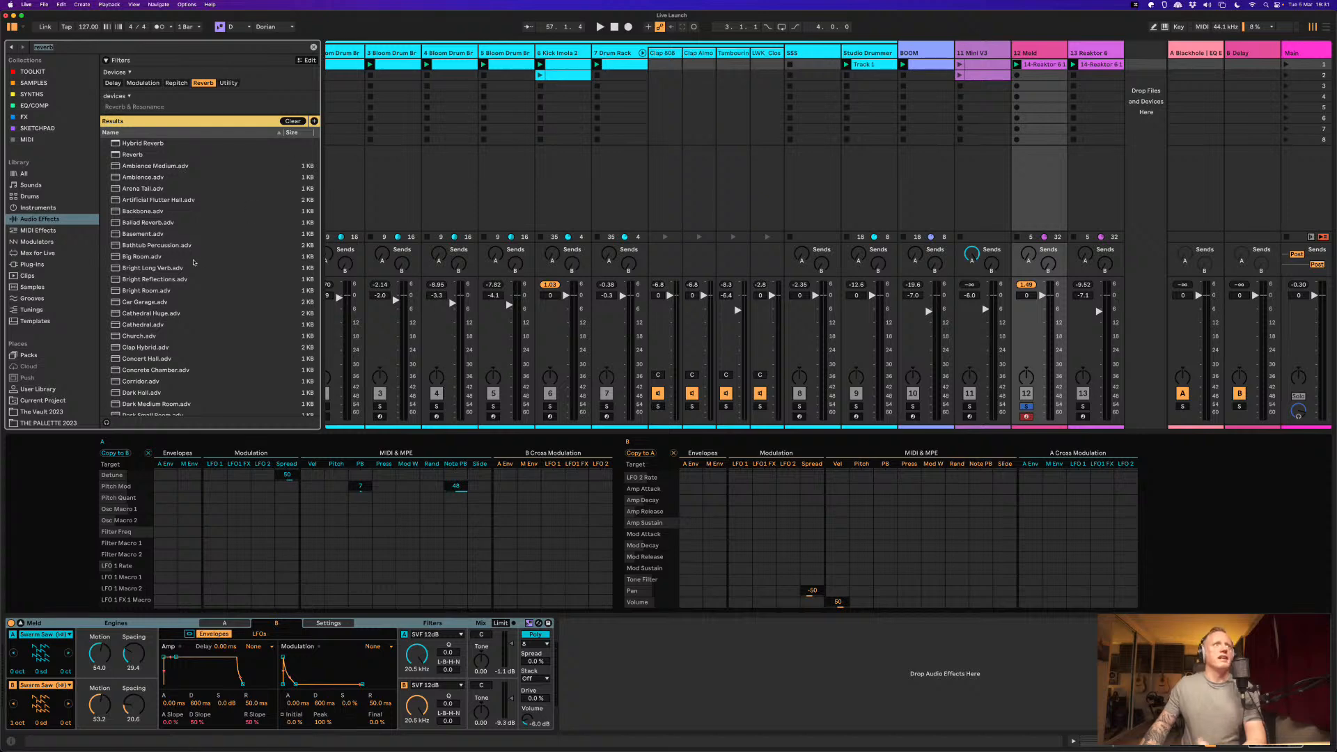
left_click(123, 156)
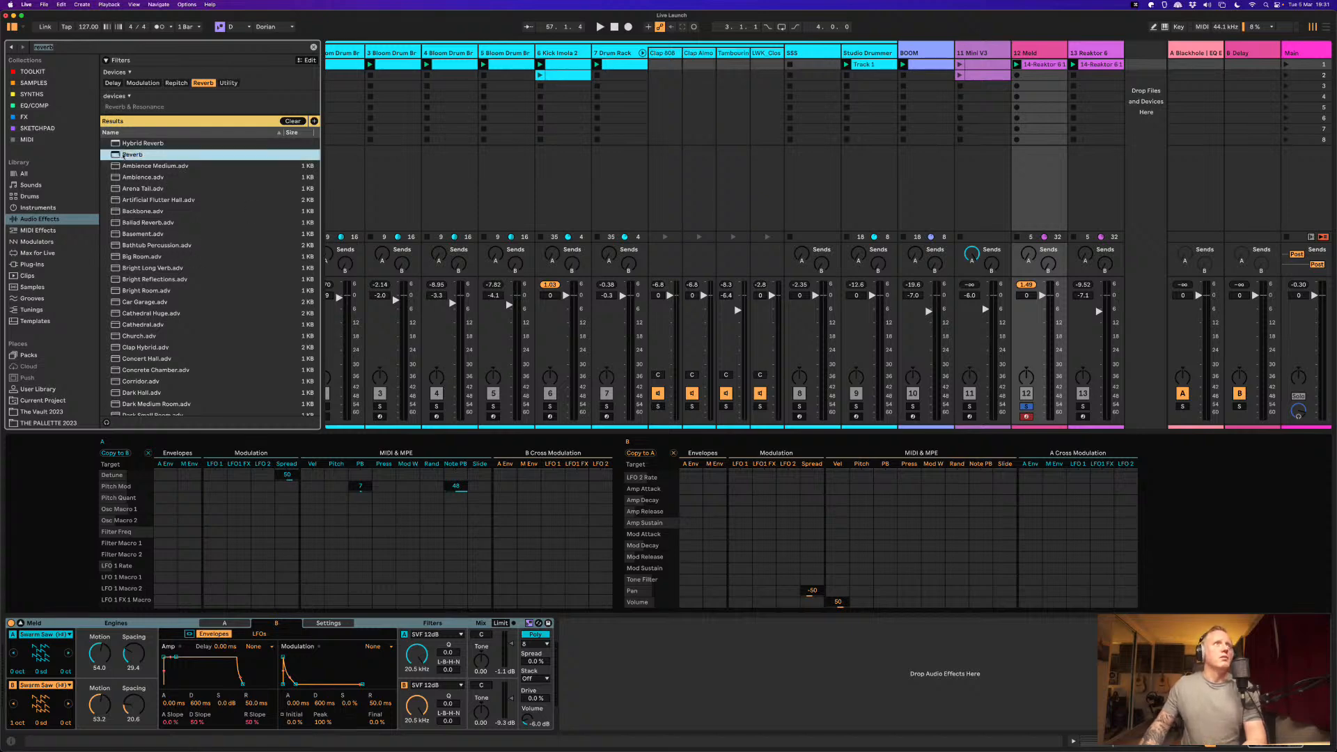
left_click_drag(580, 617, 675, 681)
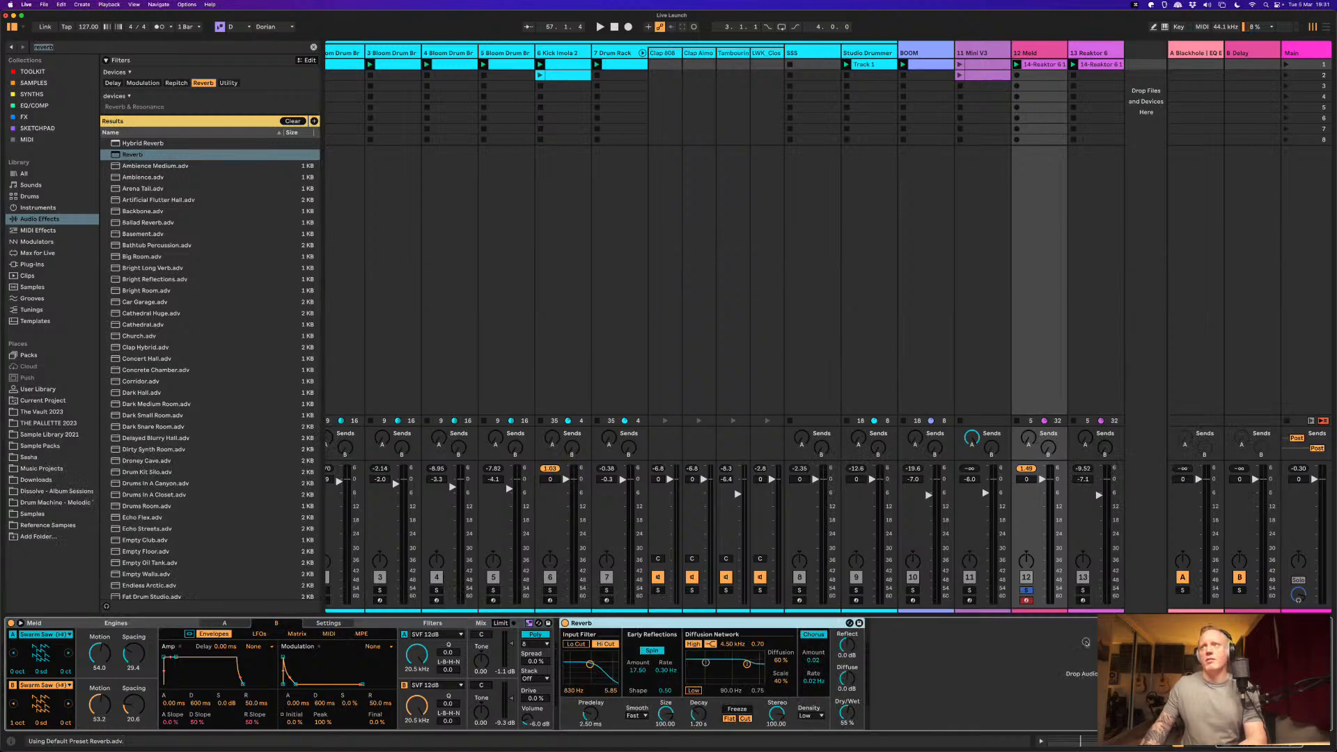
Step: Play the chords and set the Reverb's Dry/Wet to 100%
key("space")
left_click(969, 665)
key("space")
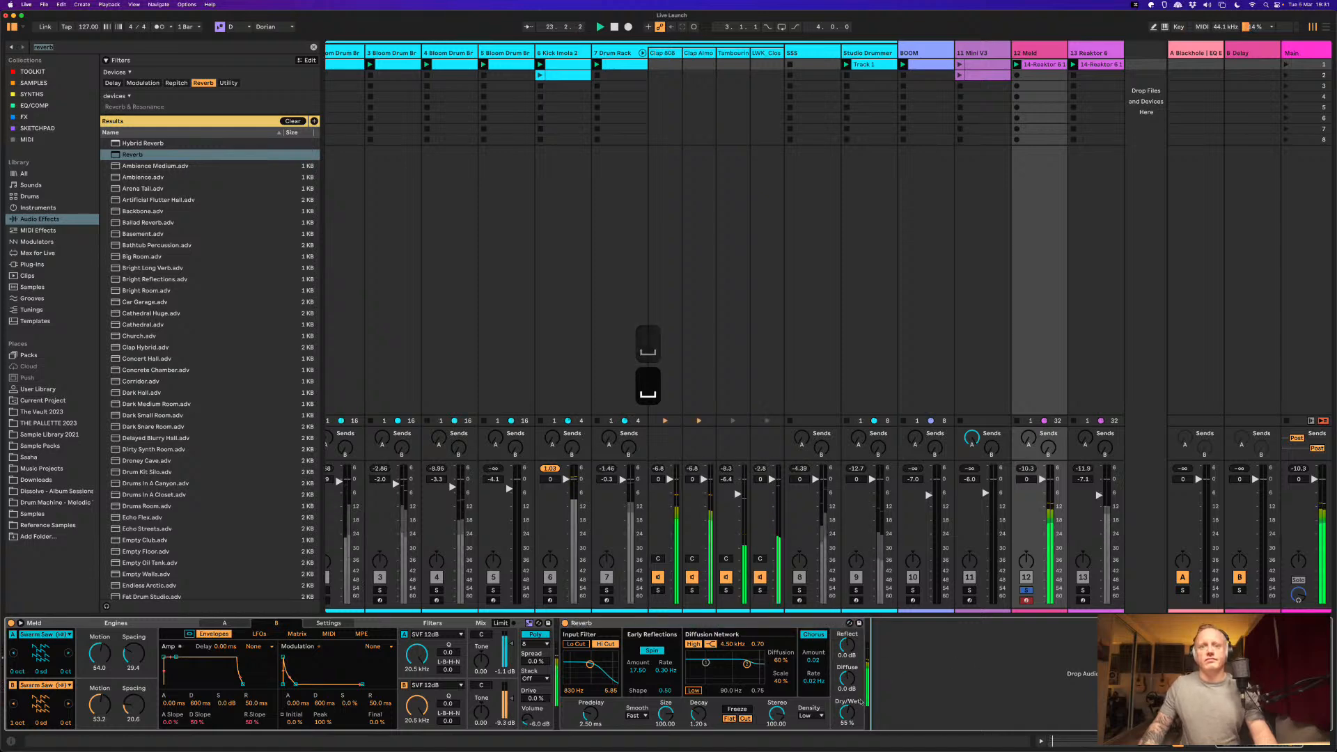
left_click_drag(847, 712, 848, 666)
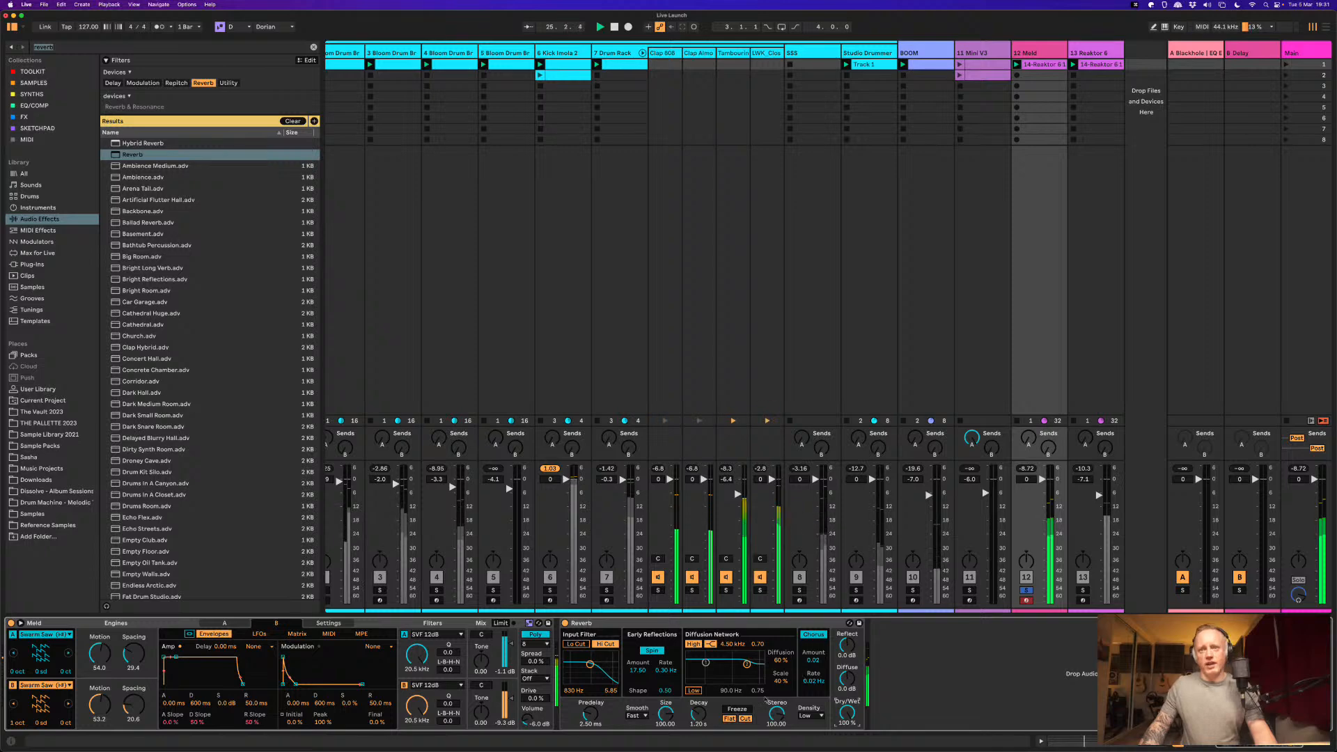
Step: Shape the Reverb with a decay of about 2.76 s, Size 500, Lo Cut enabled and High density
left_click_drag(702, 710, 701, 709)
left_click(580, 645)
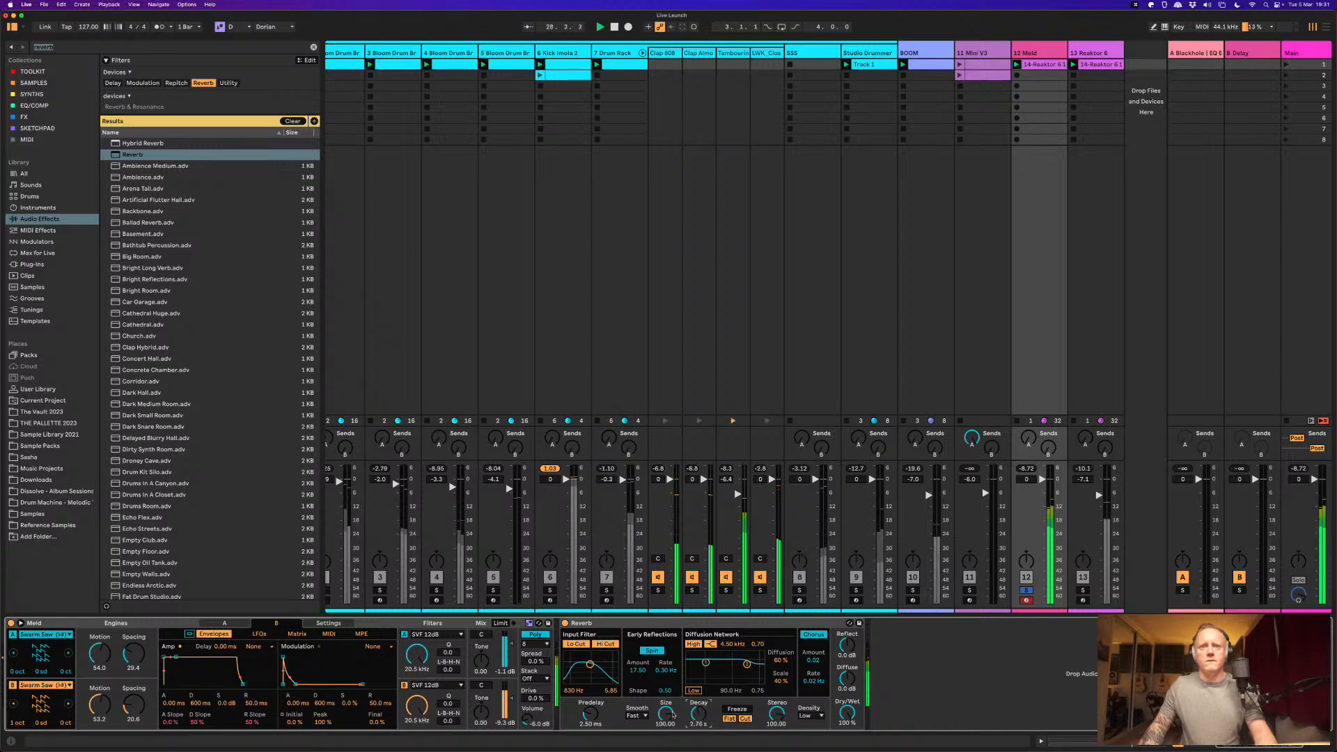
left_click(806, 716)
left_click(811, 708)
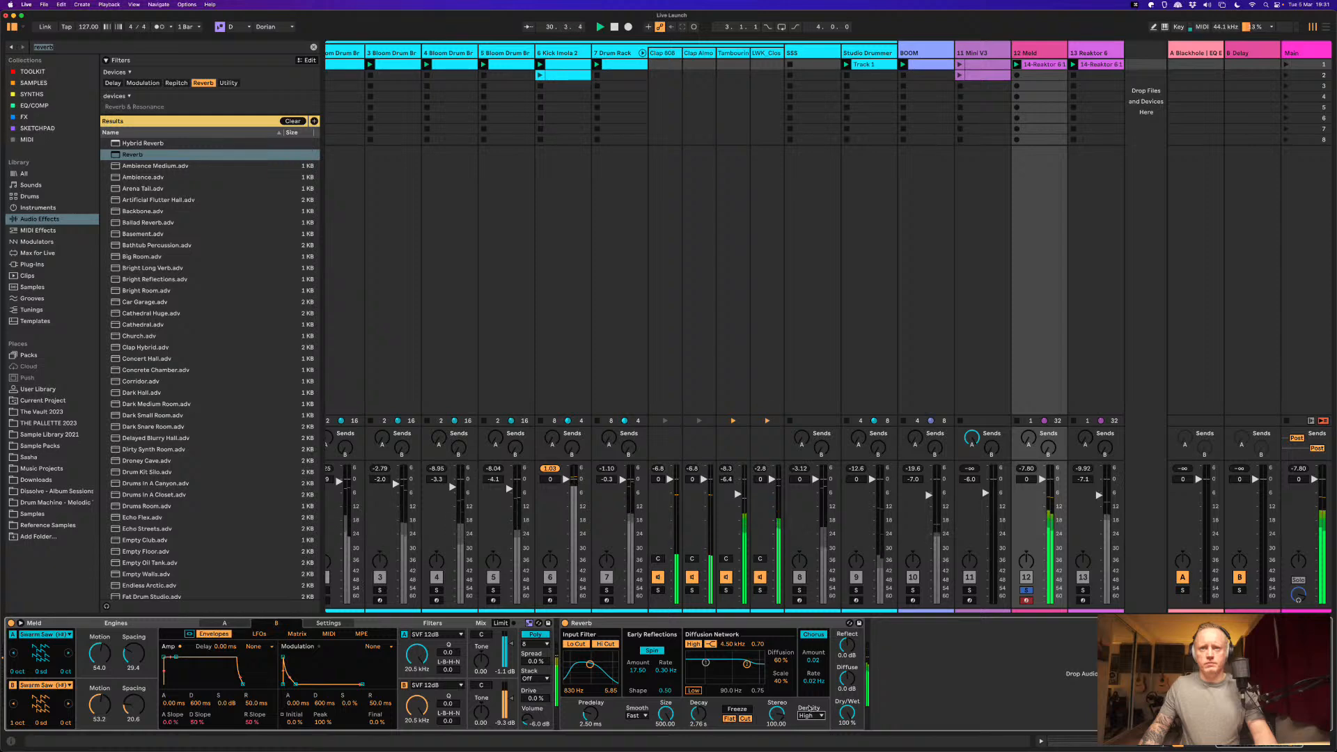
Step: Lower Meld's filter frequencies to about 2.27 kHz for A and 2.03 kHz for B, and solo the Reaktor 6 track as well
left_click_drag(420, 657, 422, 718)
left_click(1083, 590)
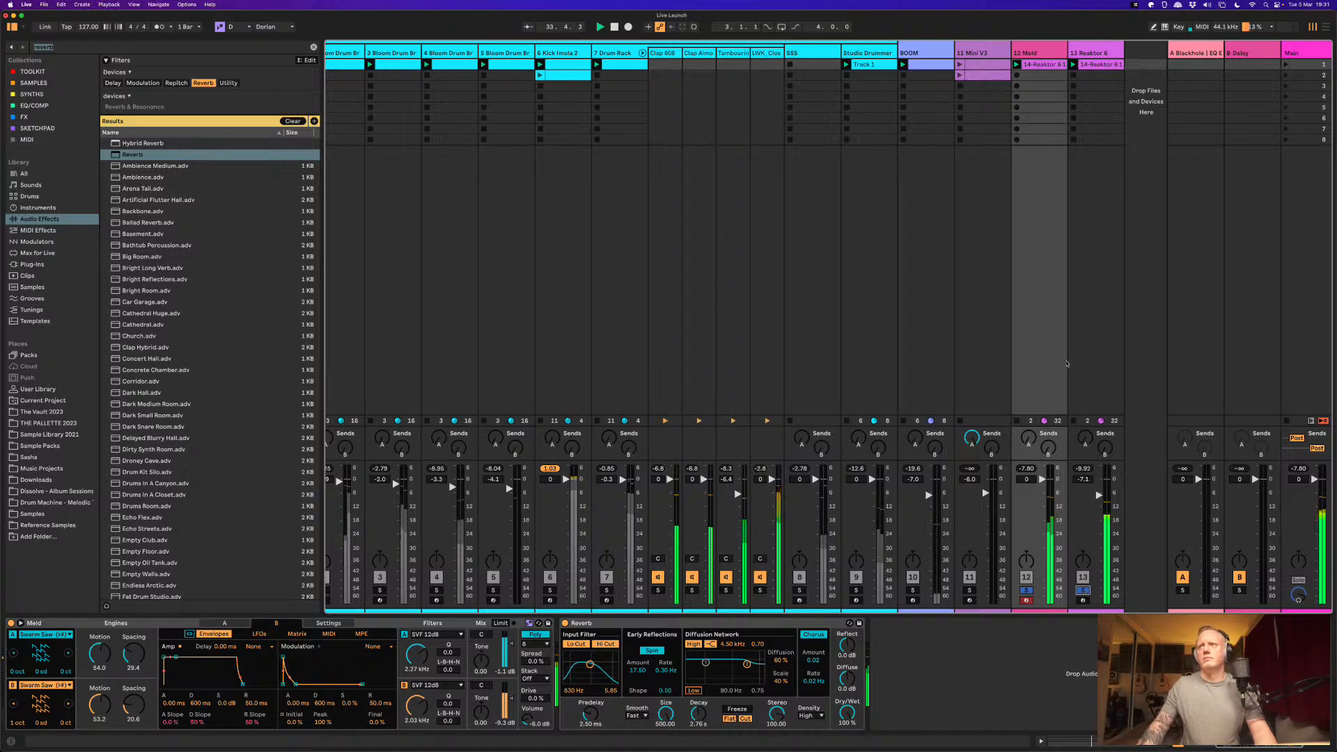
Step: Search the browser for "glue" and add the Glue Compressor after the Reverb on the Meld track
key("cmd+f")
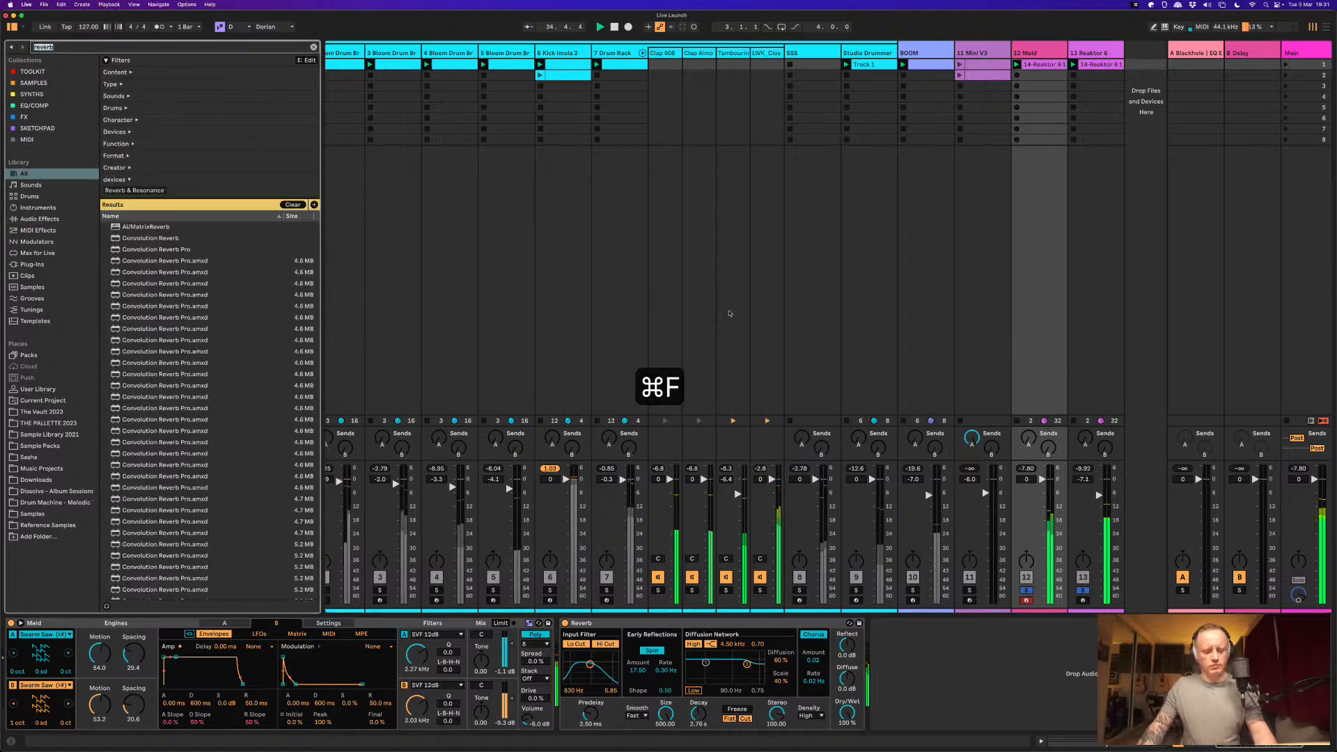
type("glue")
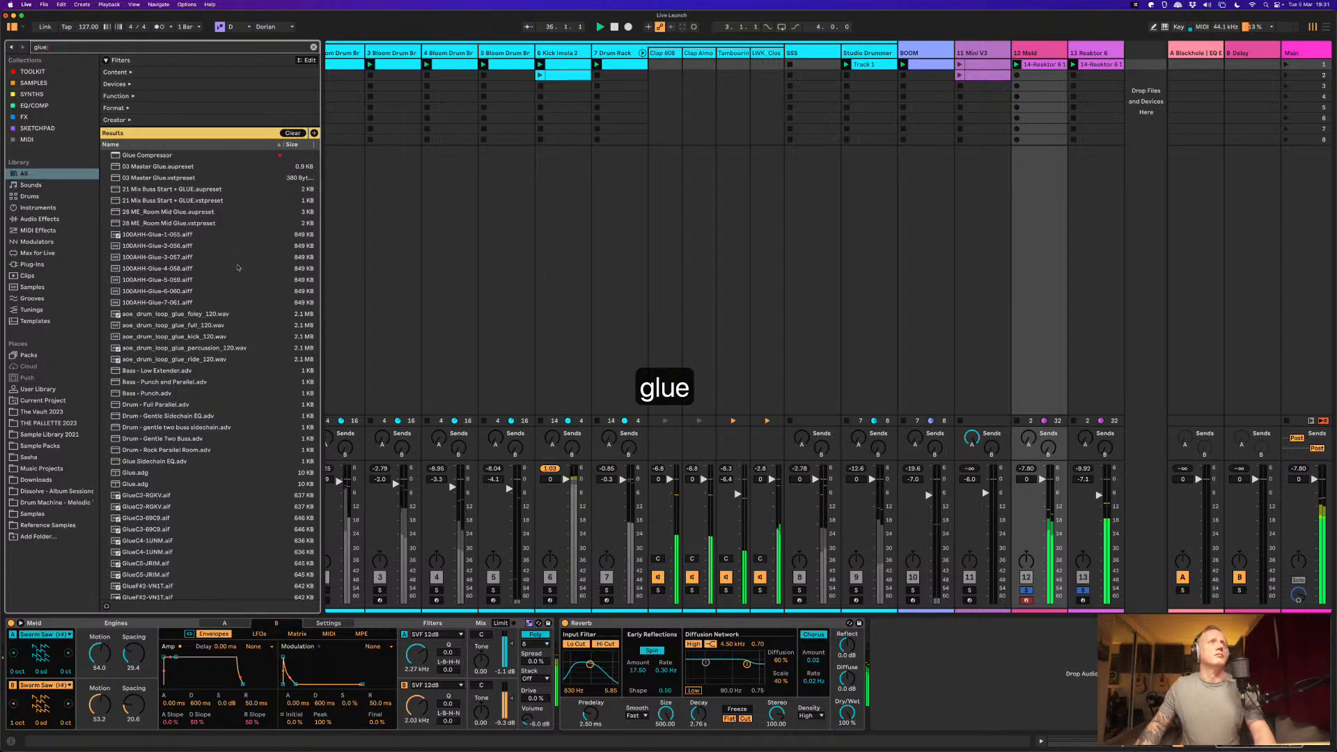
key("Down")
key("Return")
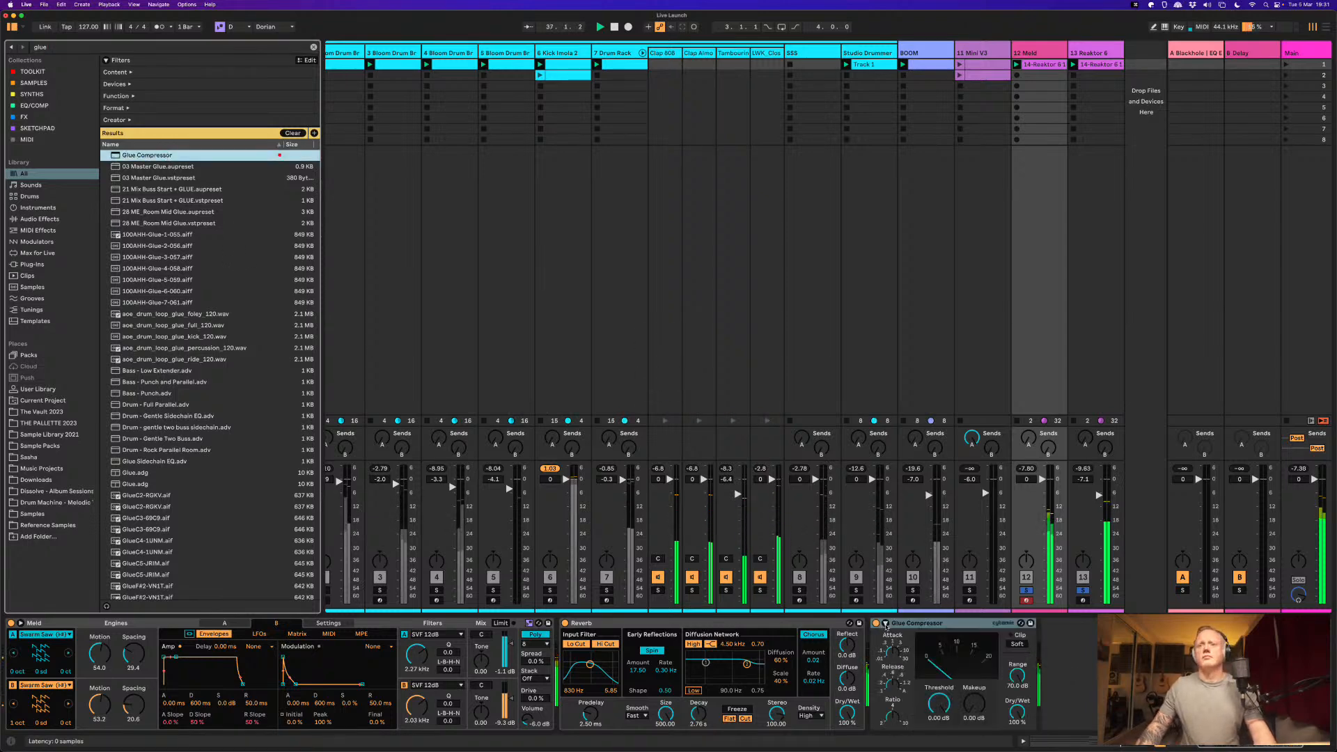
Step: Enable the Glue Compressor's sidechain from the 6-Kick Imola 2 track and set the threshold to about -9.84 dB
left_click(886, 623)
left_click(893, 635)
left_click(893, 651)
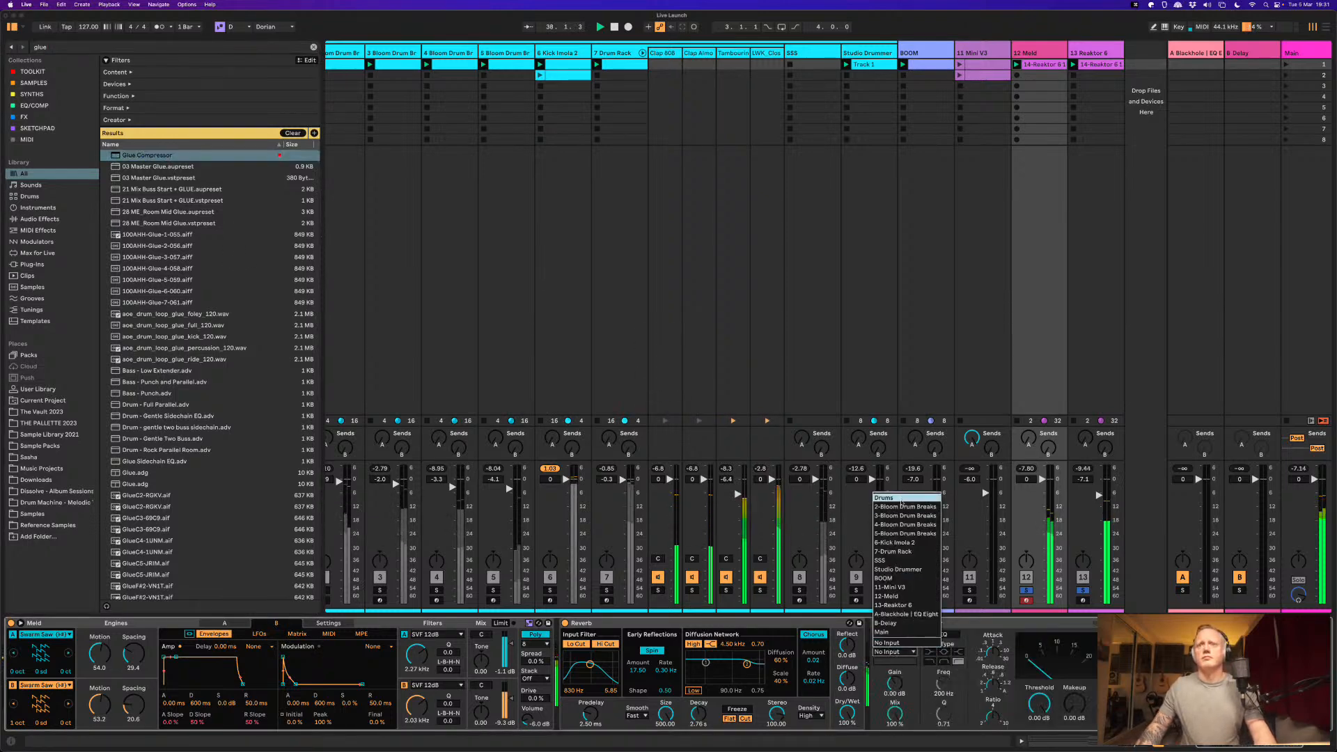
left_click(898, 551)
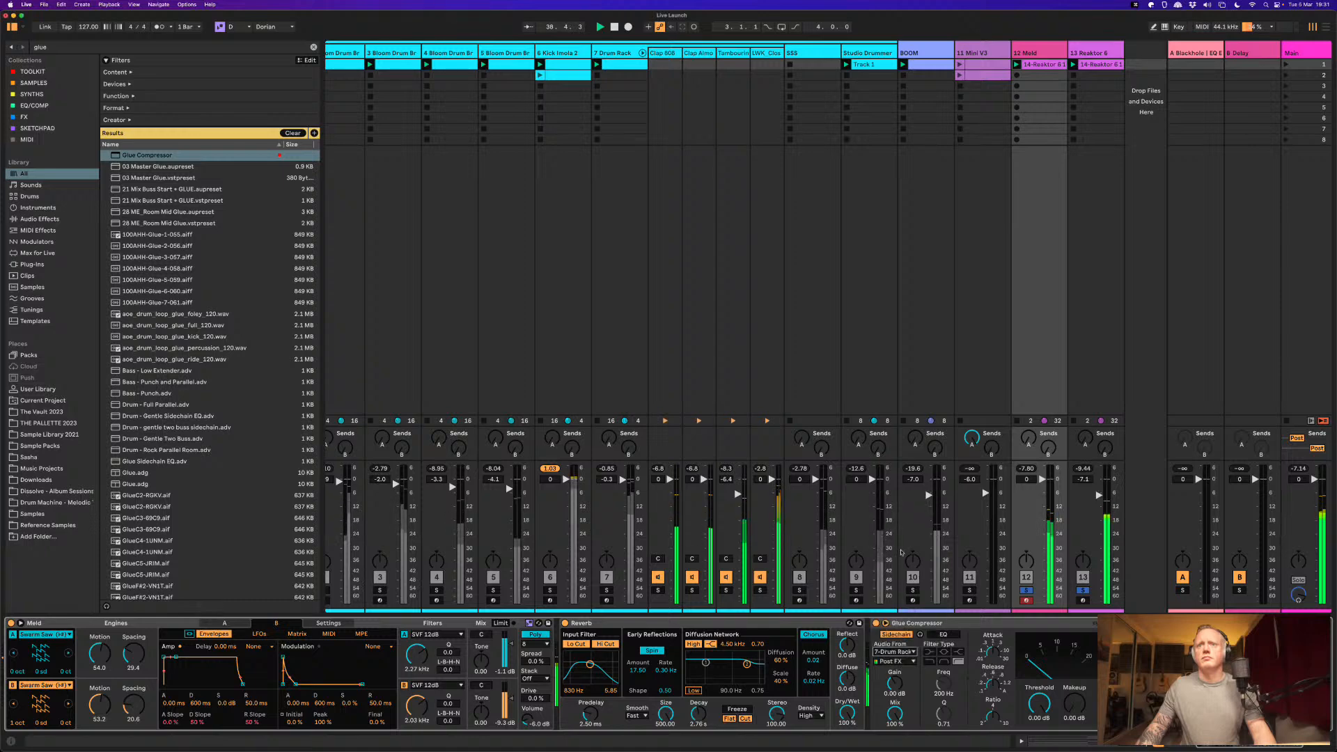
left_click(899, 651)
left_click(905, 544)
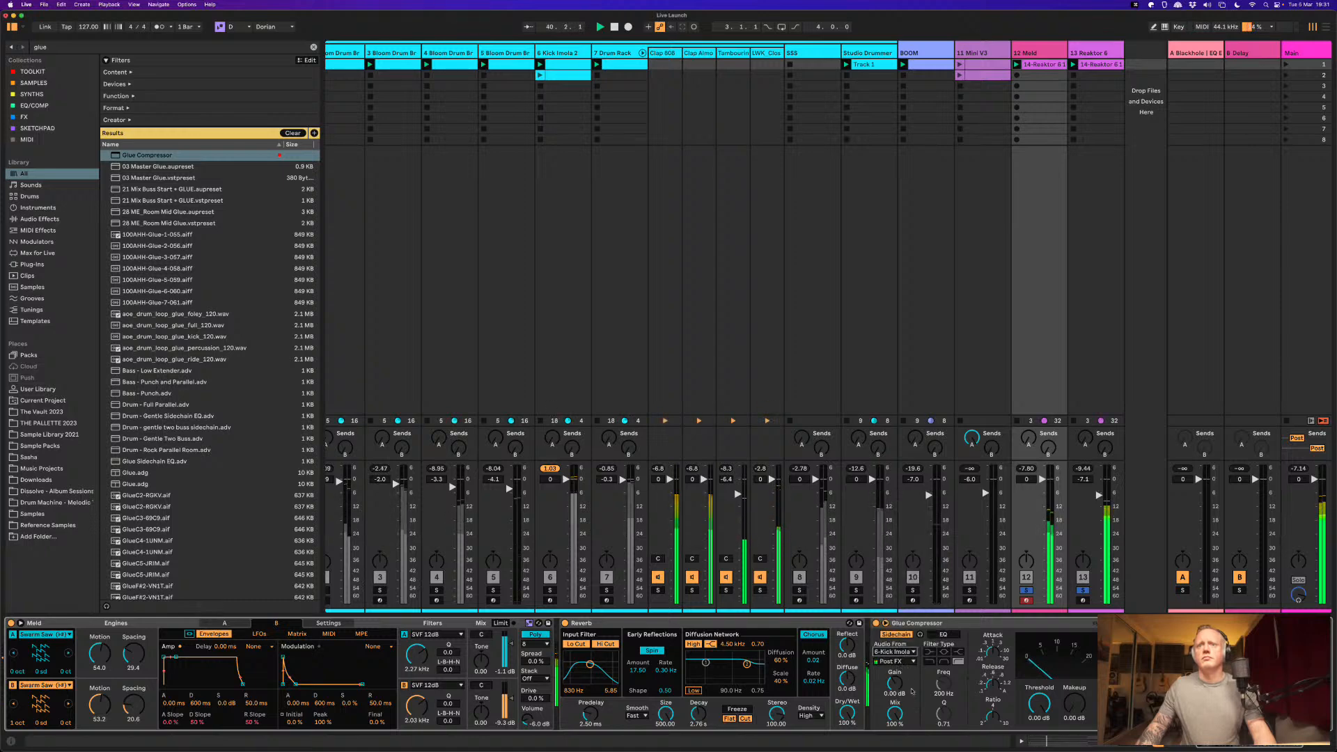
left_click_drag(1038, 705, 1038, 711)
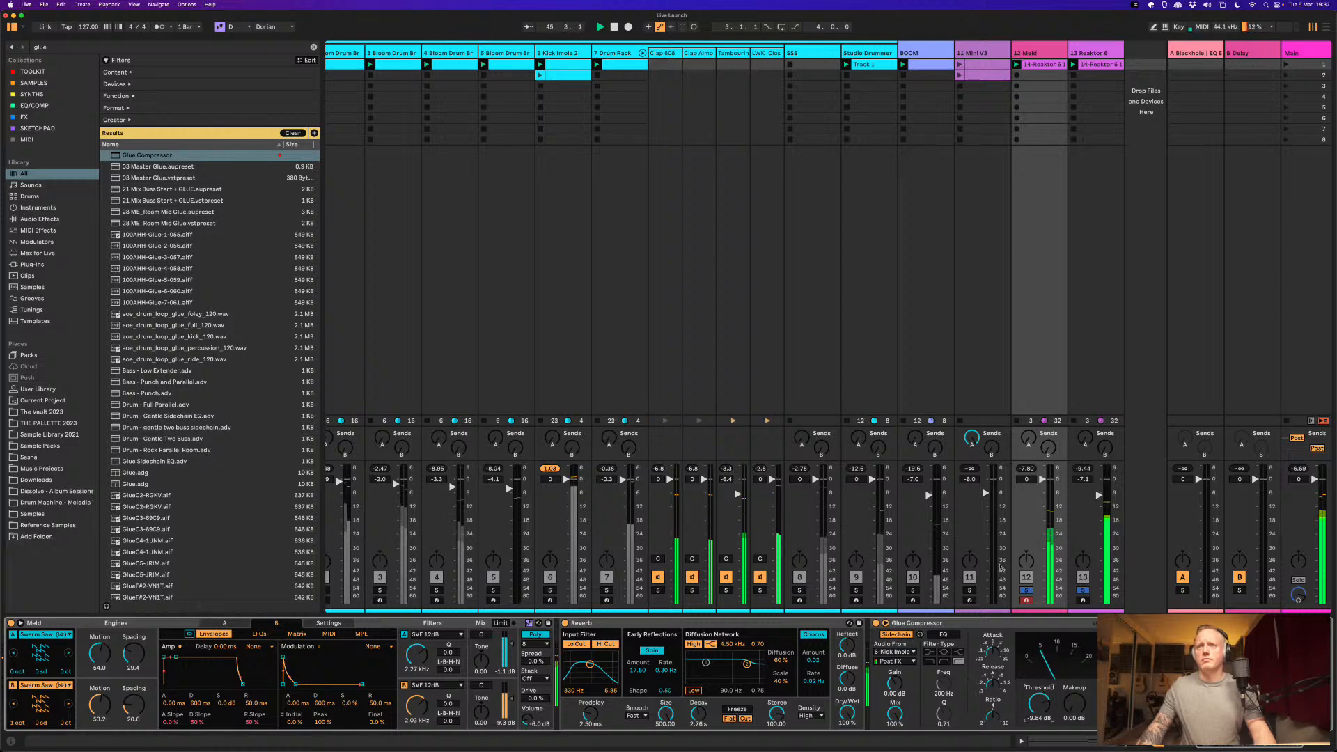
Step: Raise the filter frequency of Meld's engine A and turn off the solos to hear the full mix
left_click_drag(417, 666, 427, 651)
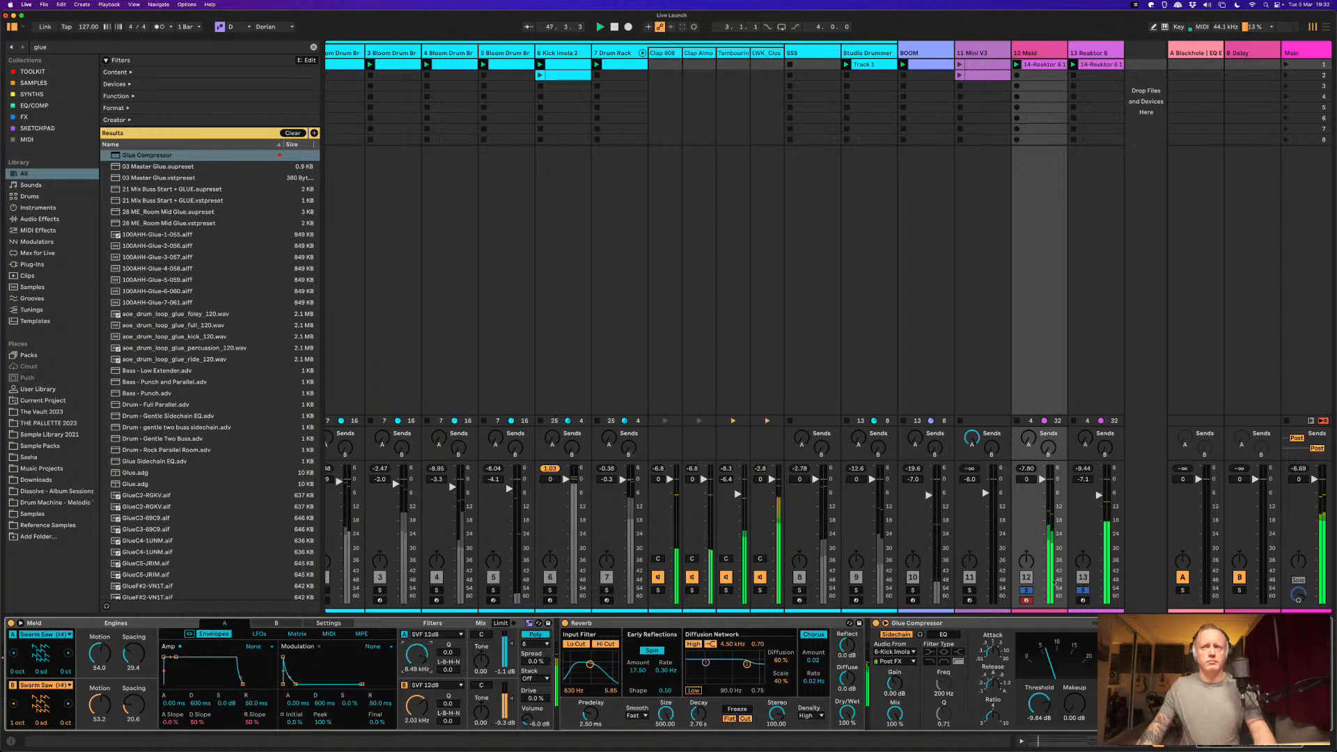
left_click(1084, 590)
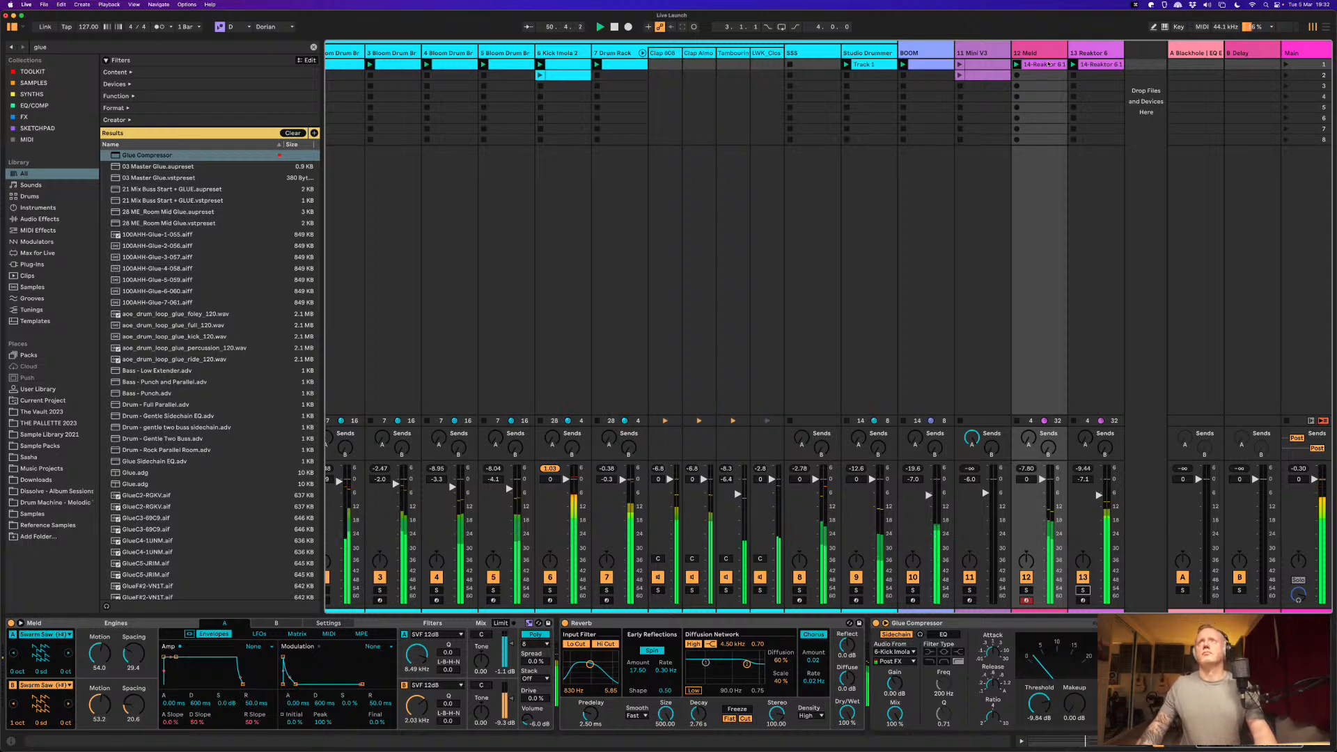
Step: Open the Meld chord clip and view its Arpeggiate transformation and Stacks generator before stopping playback
left_click(1048, 64)
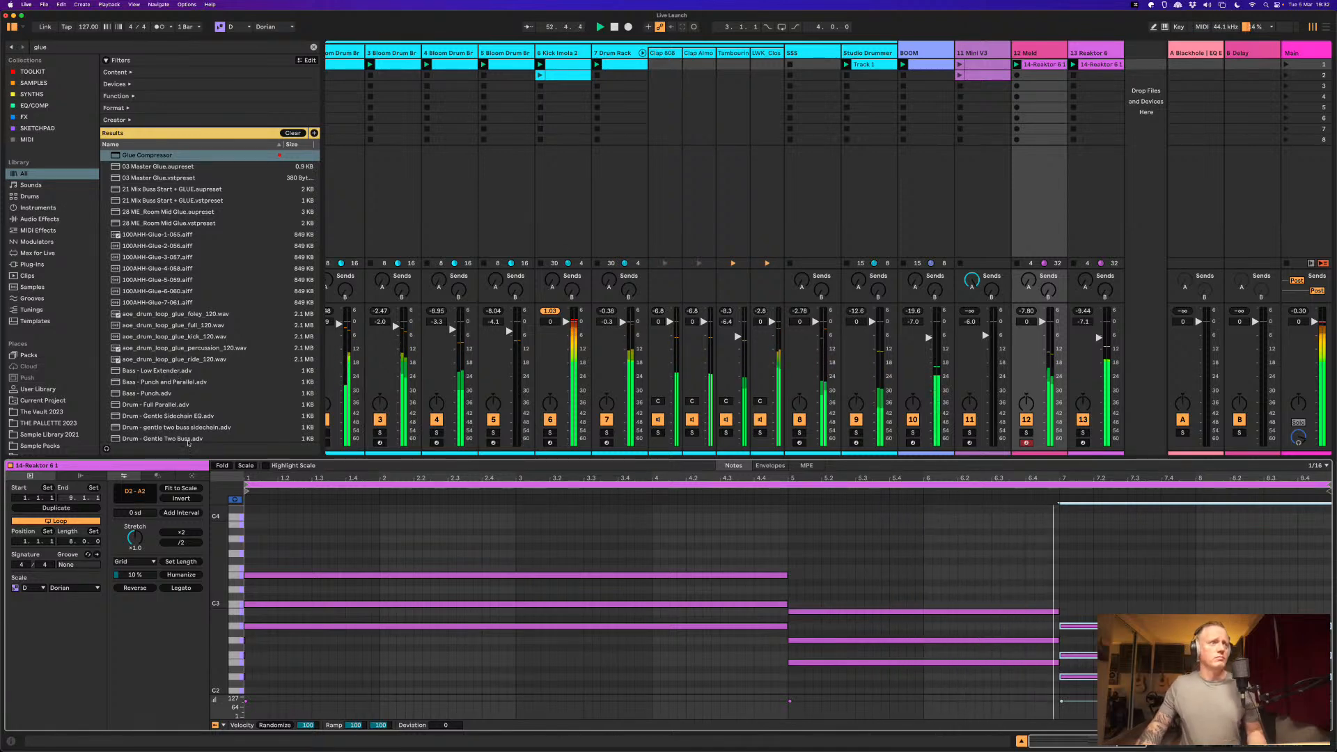
left_click(159, 476)
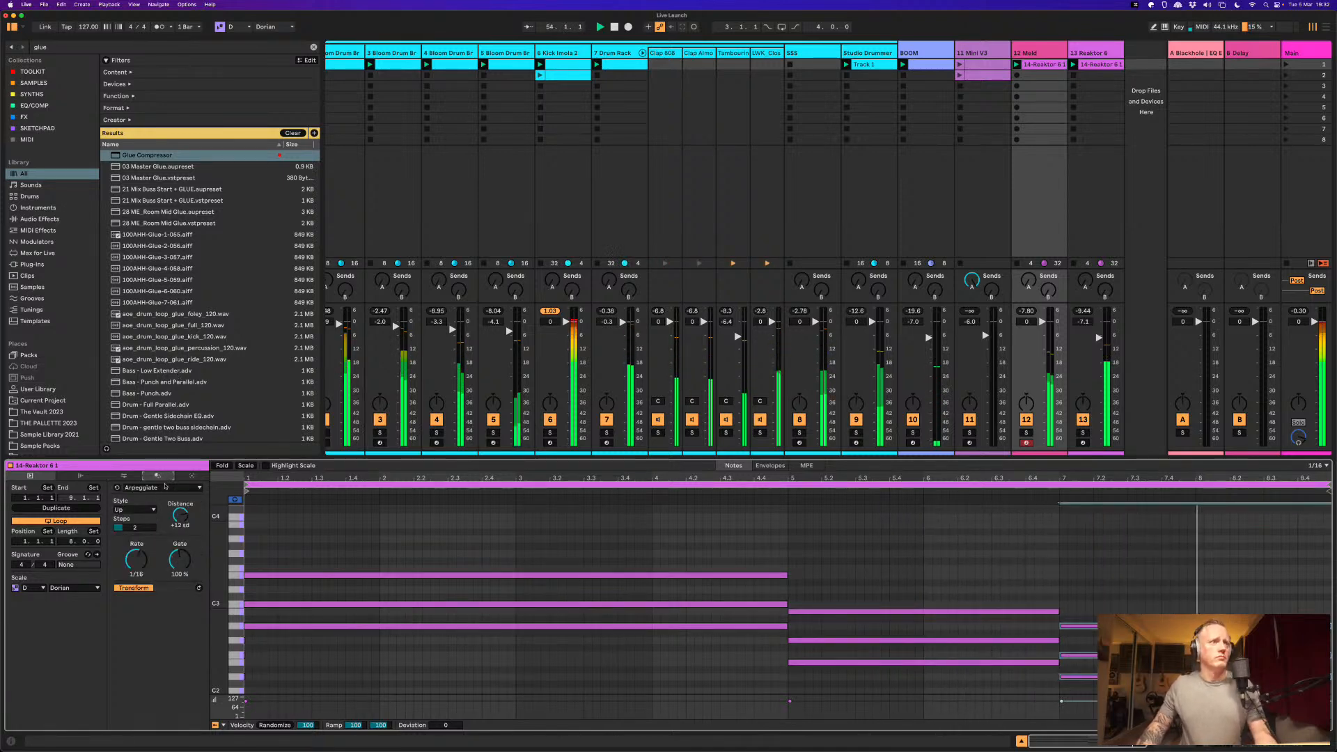
left_click(192, 477)
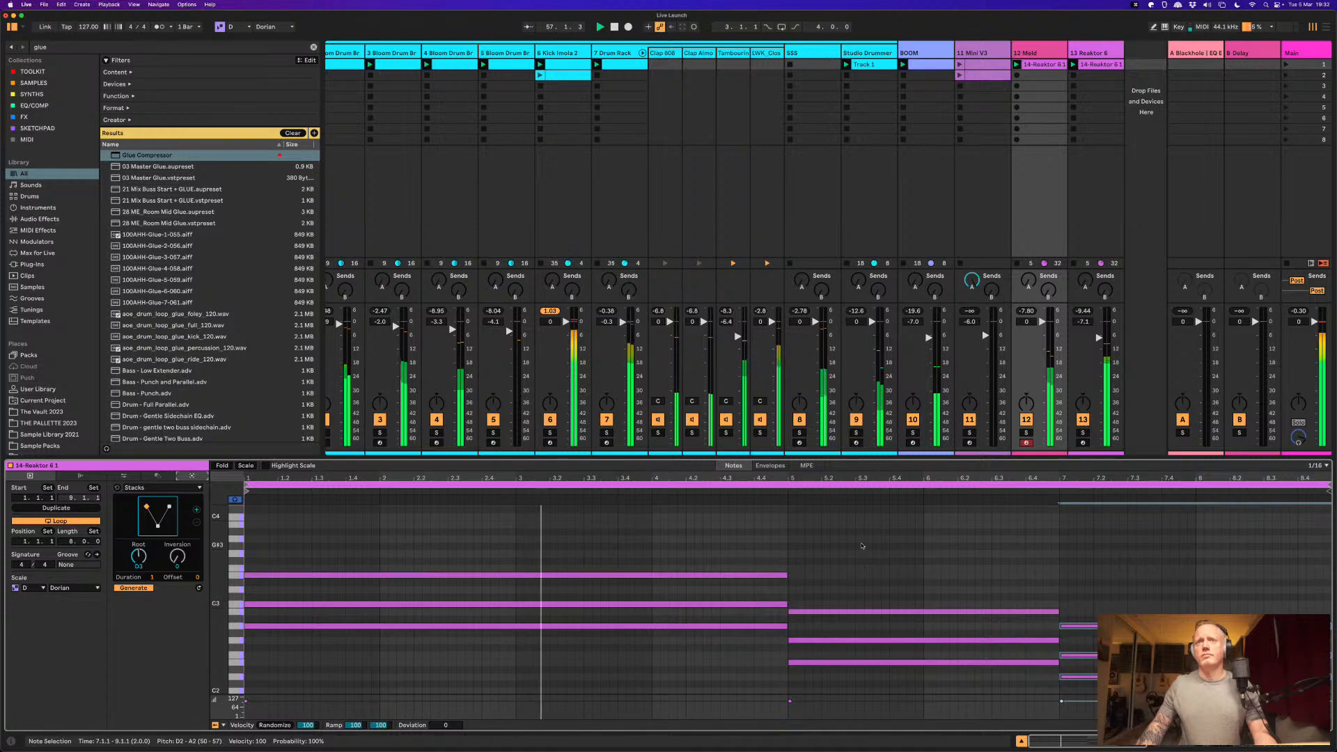
key("space")
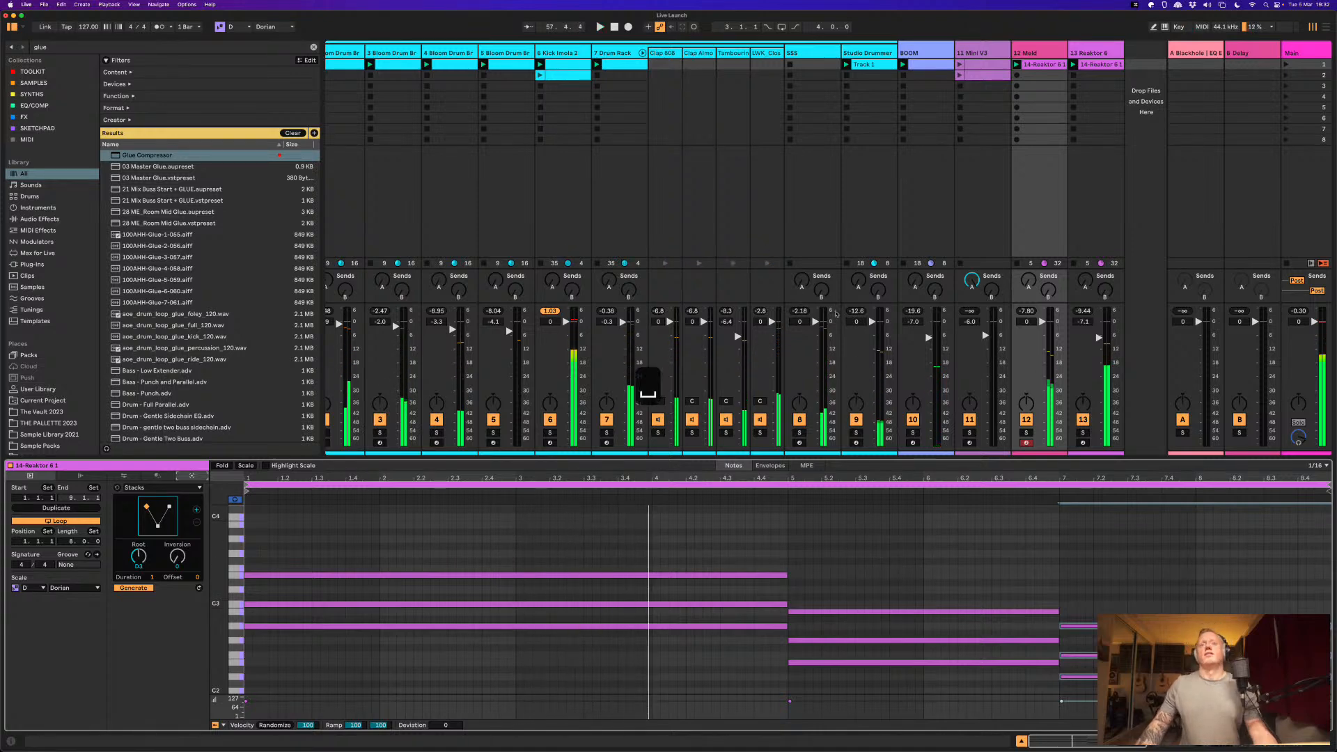
left_click(1038, 66)
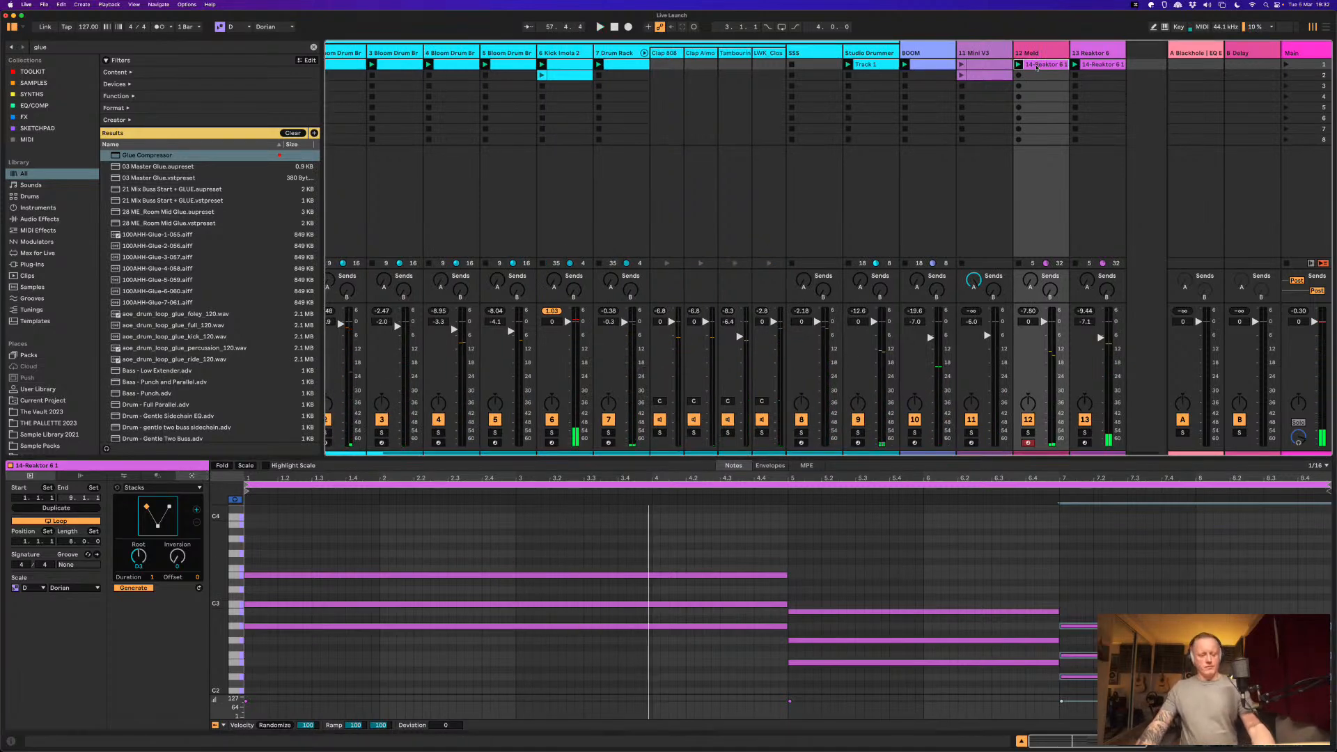
key("super+d")
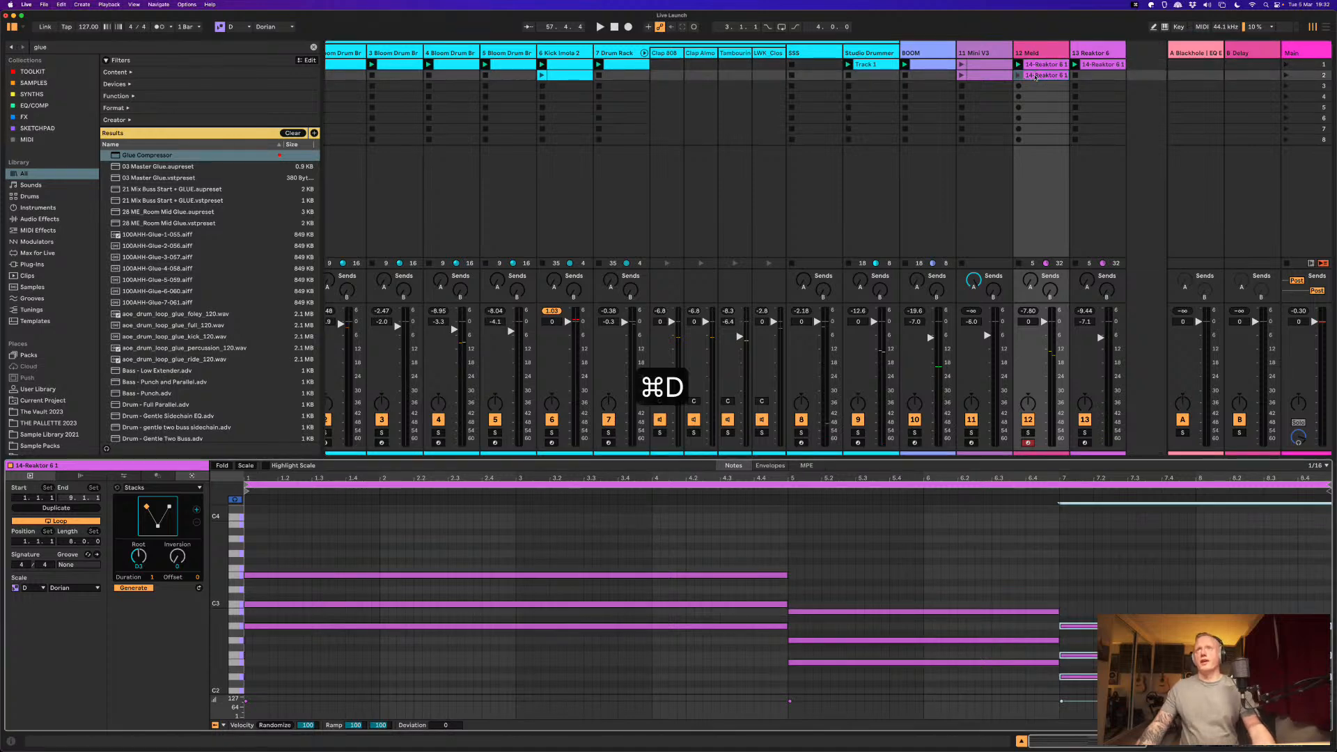
key("BackSpace")
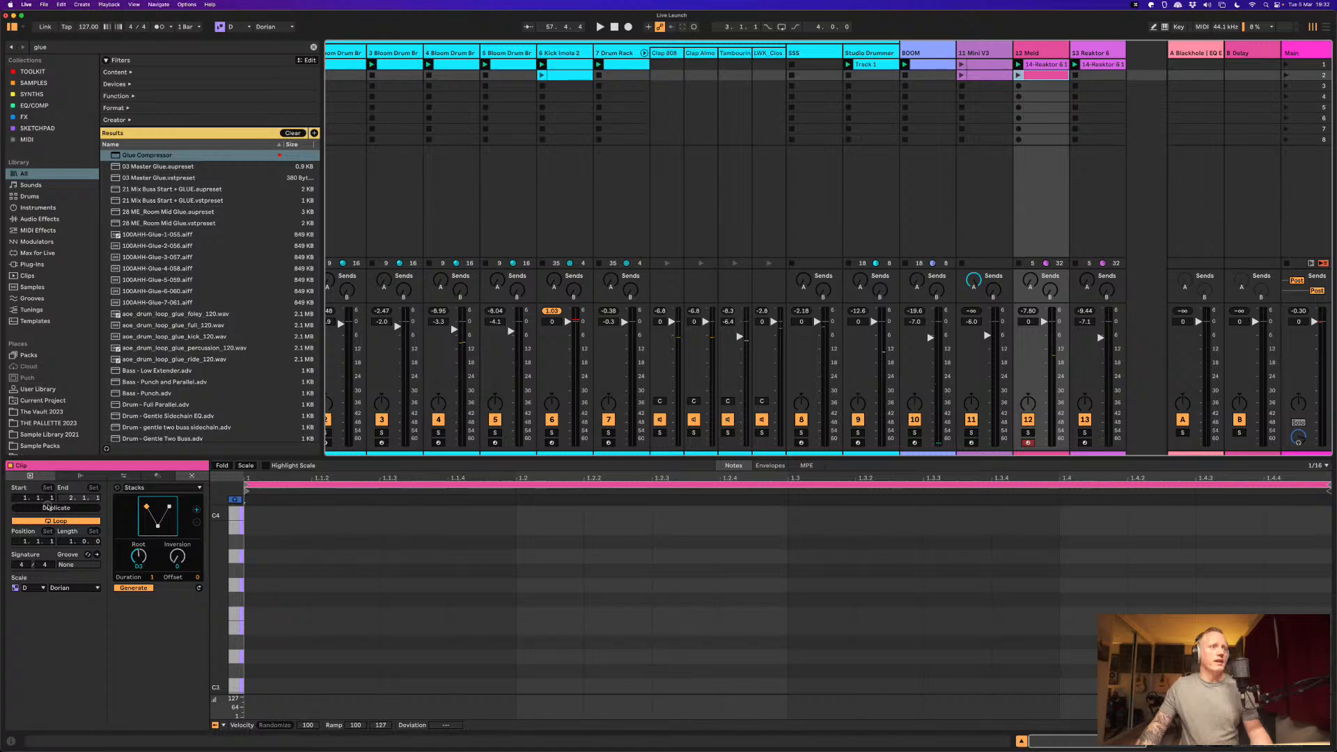
Step: Extend the empty clip in the Meld track's second slot to a four-bar loop
left_click(48, 508)
left_click(50, 508)
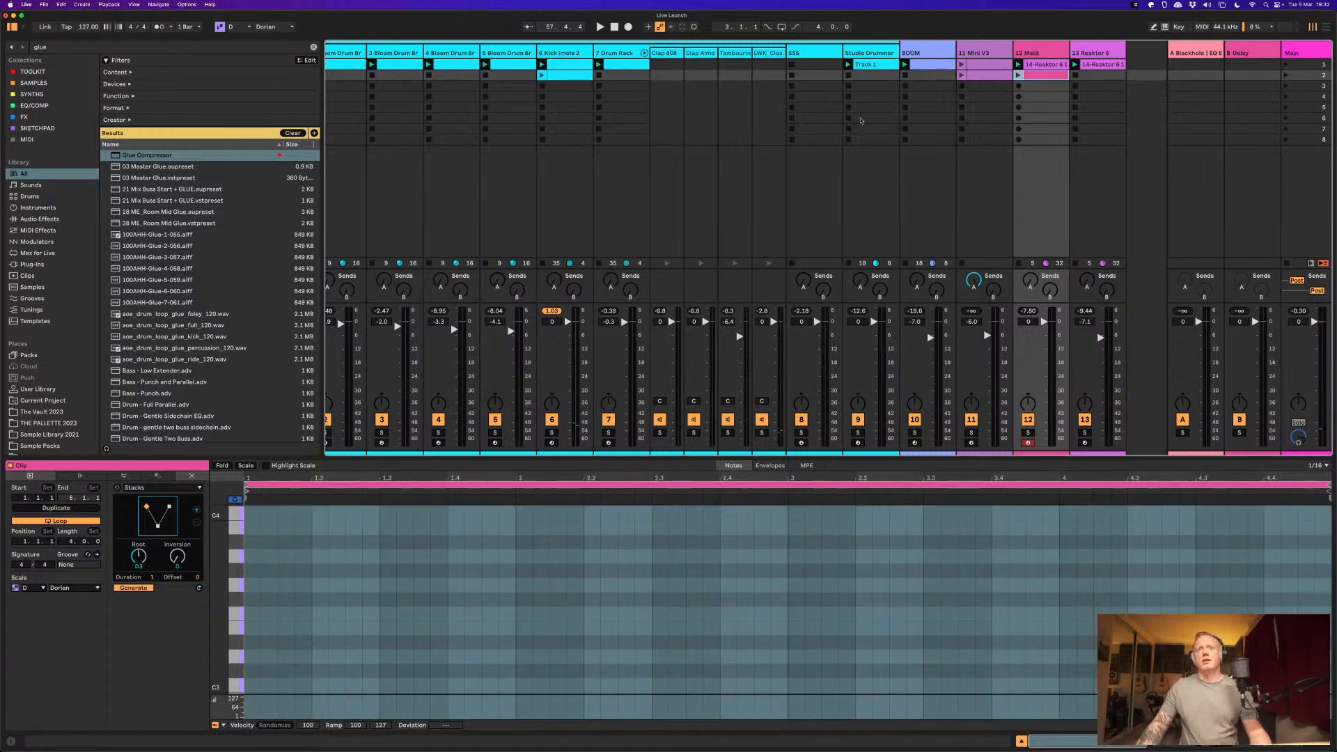
Step: Double the empty Meld clip in the second slot to 8 bars and delete the Meld clip in the first slot
left_click(1113, 64)
left_click(1045, 64)
left_click(1044, 75)
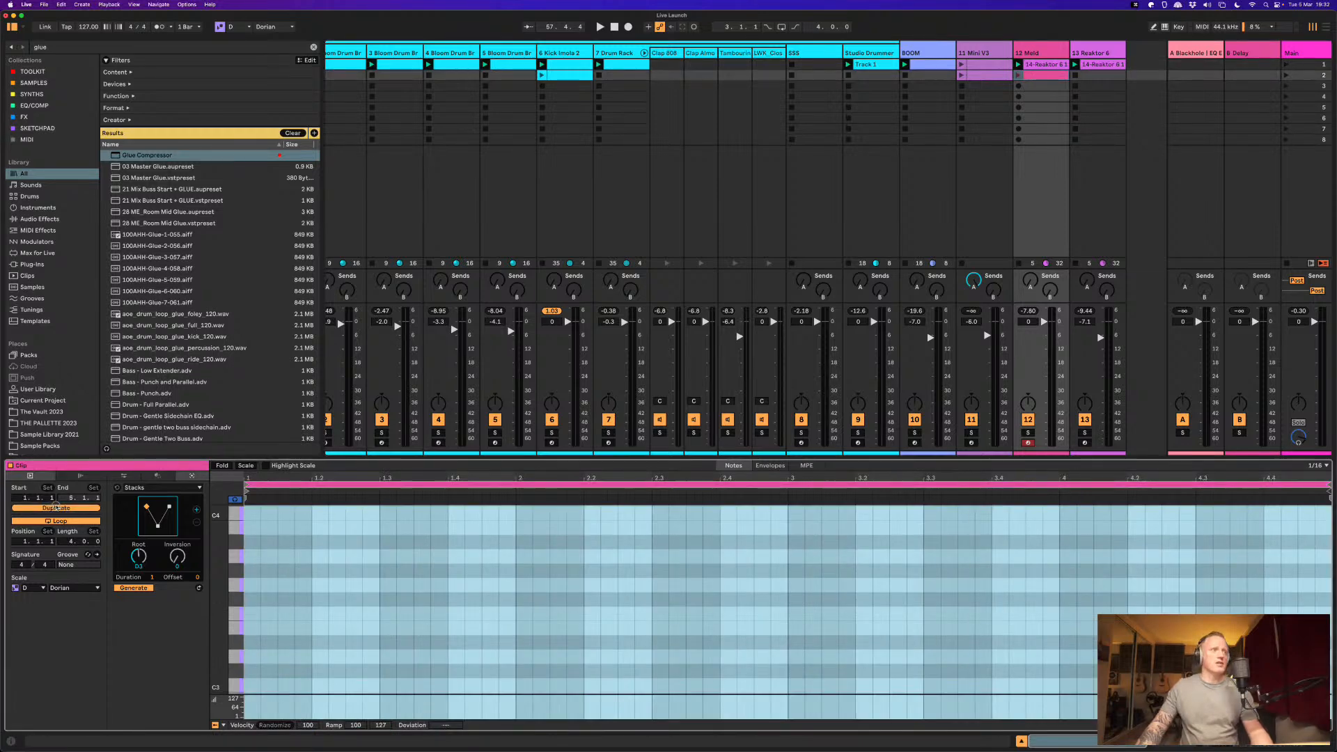
left_click(51, 508)
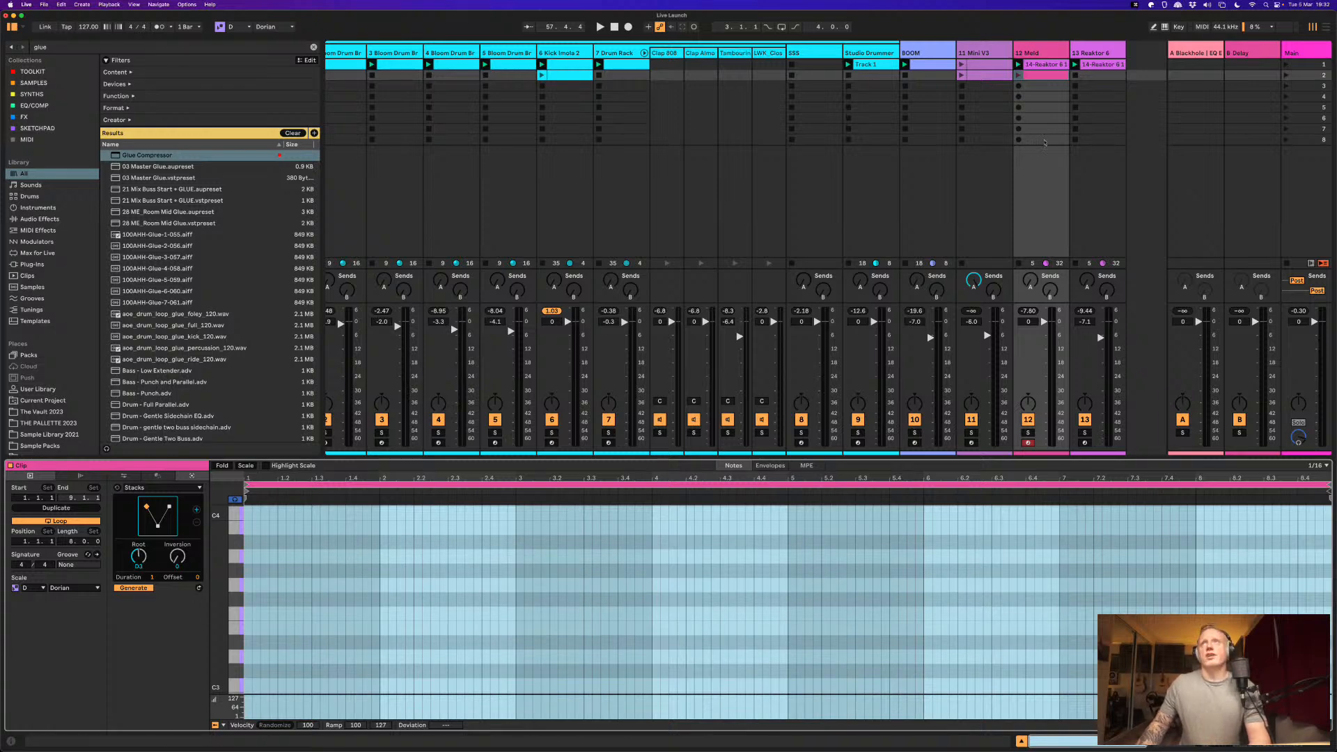
left_click(1047, 67)
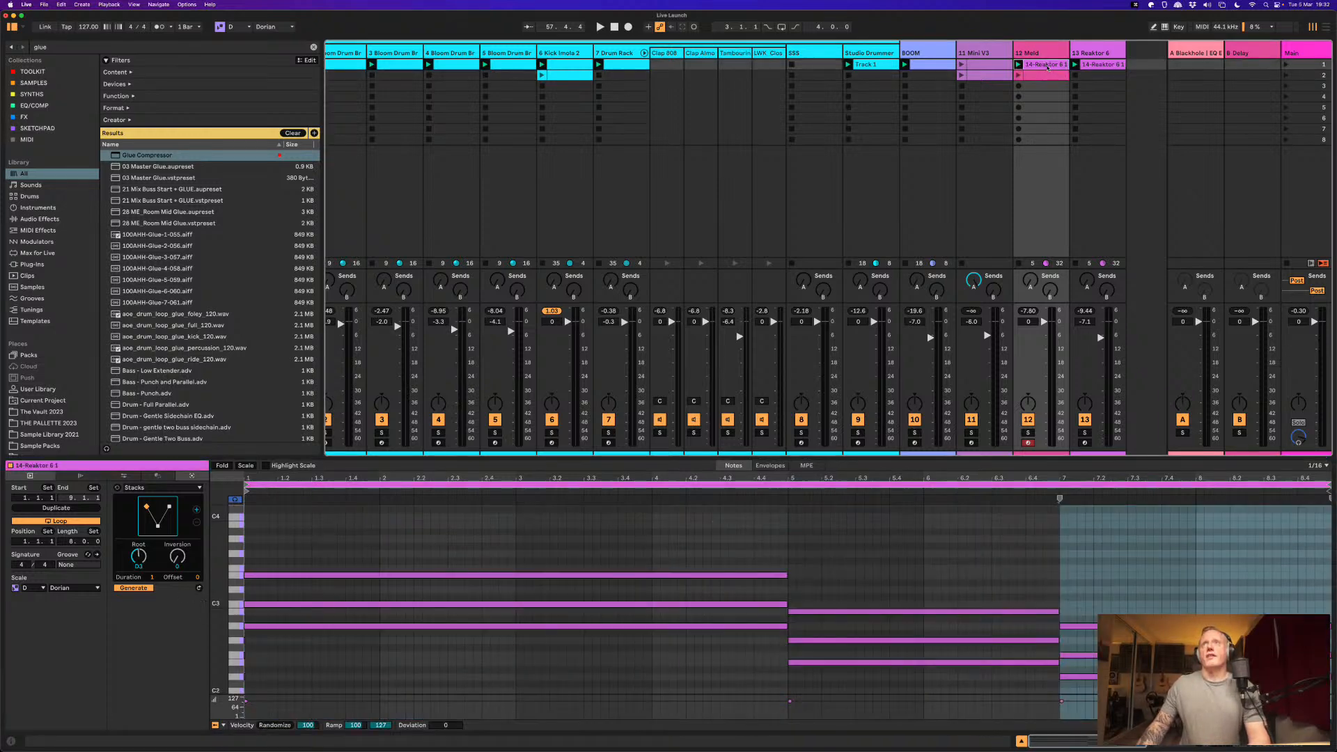
key("BackSpace")
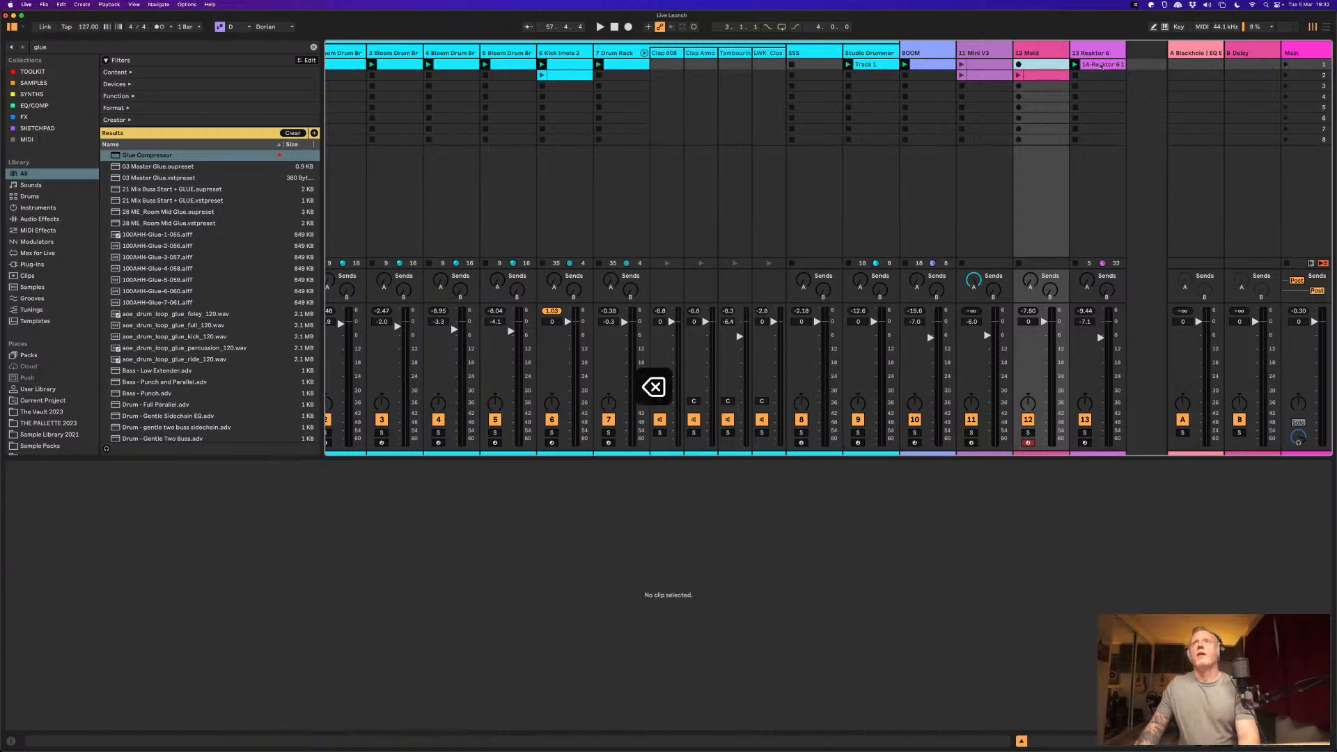
Step: Limit the note editor to scale notes and use Stacks to fill the empty Meld clip with four D-F-A chords rooted on D3
left_click(1100, 65)
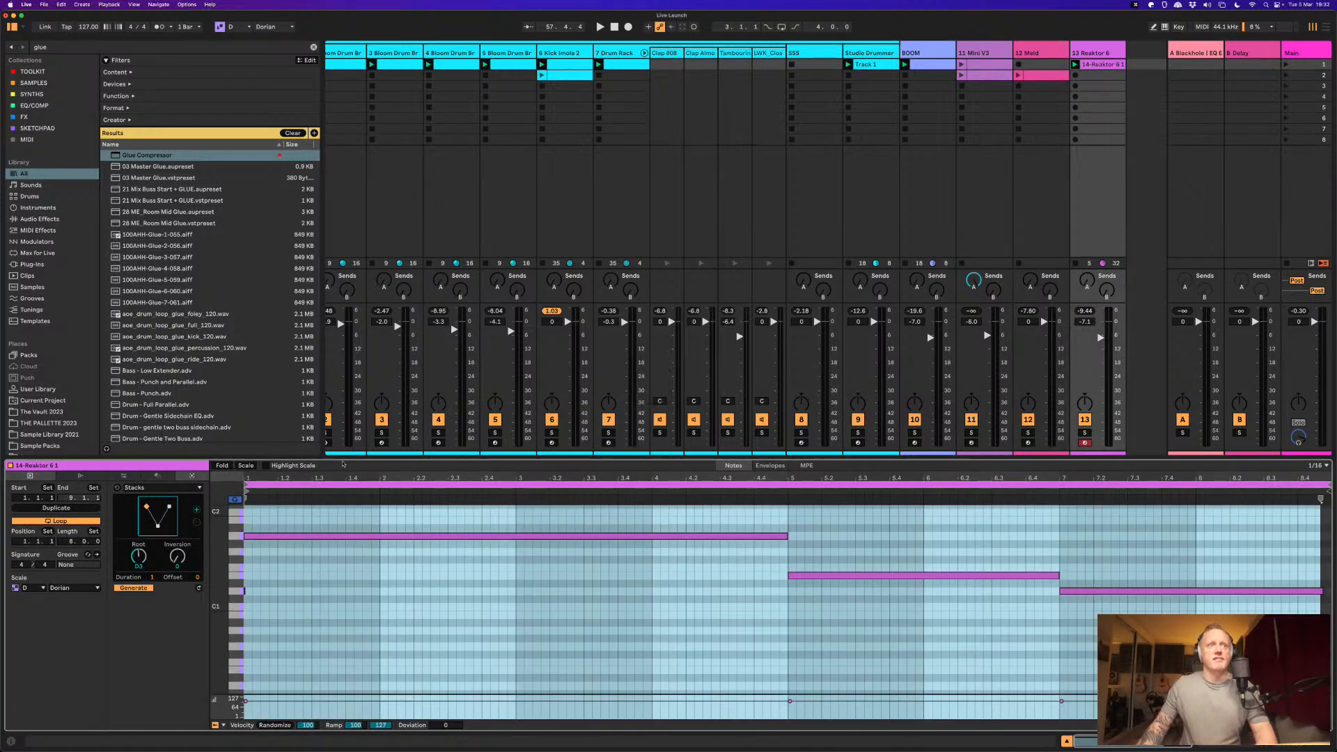
left_click(246, 466)
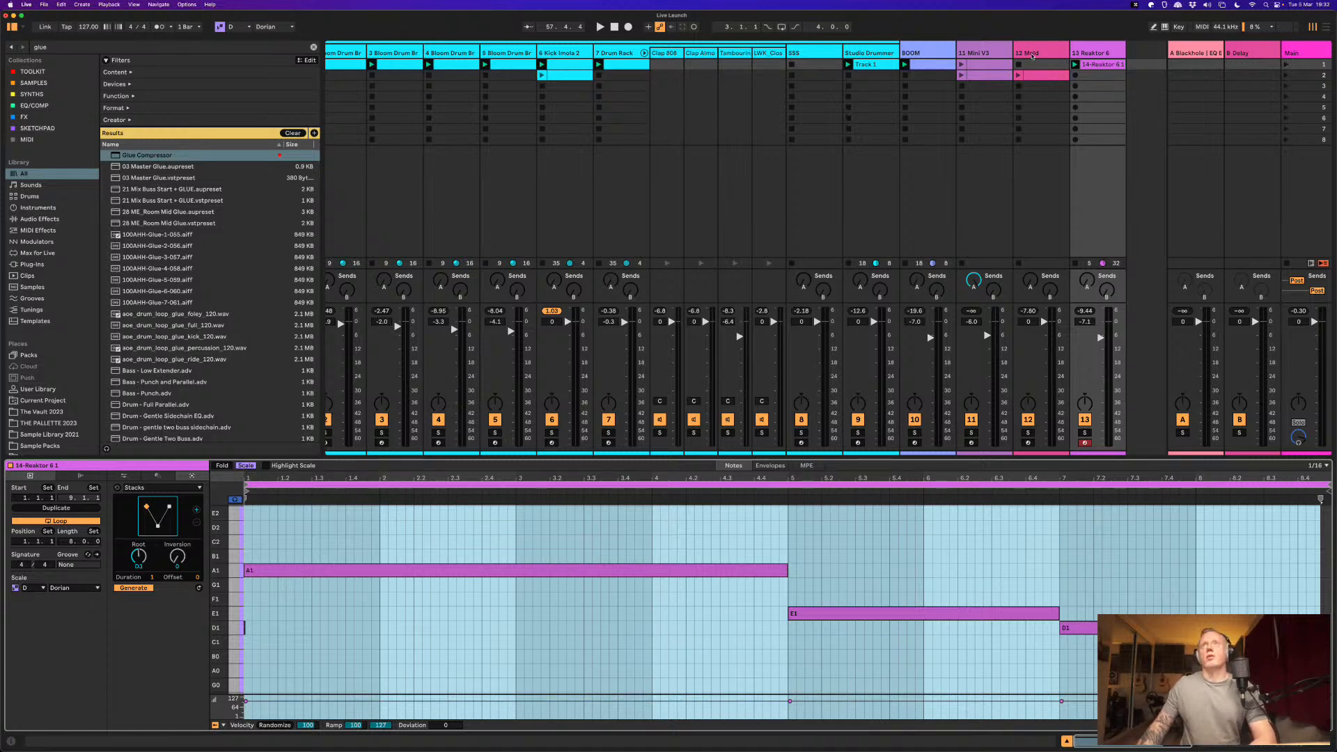
left_click(1032, 54)
left_click(1037, 75)
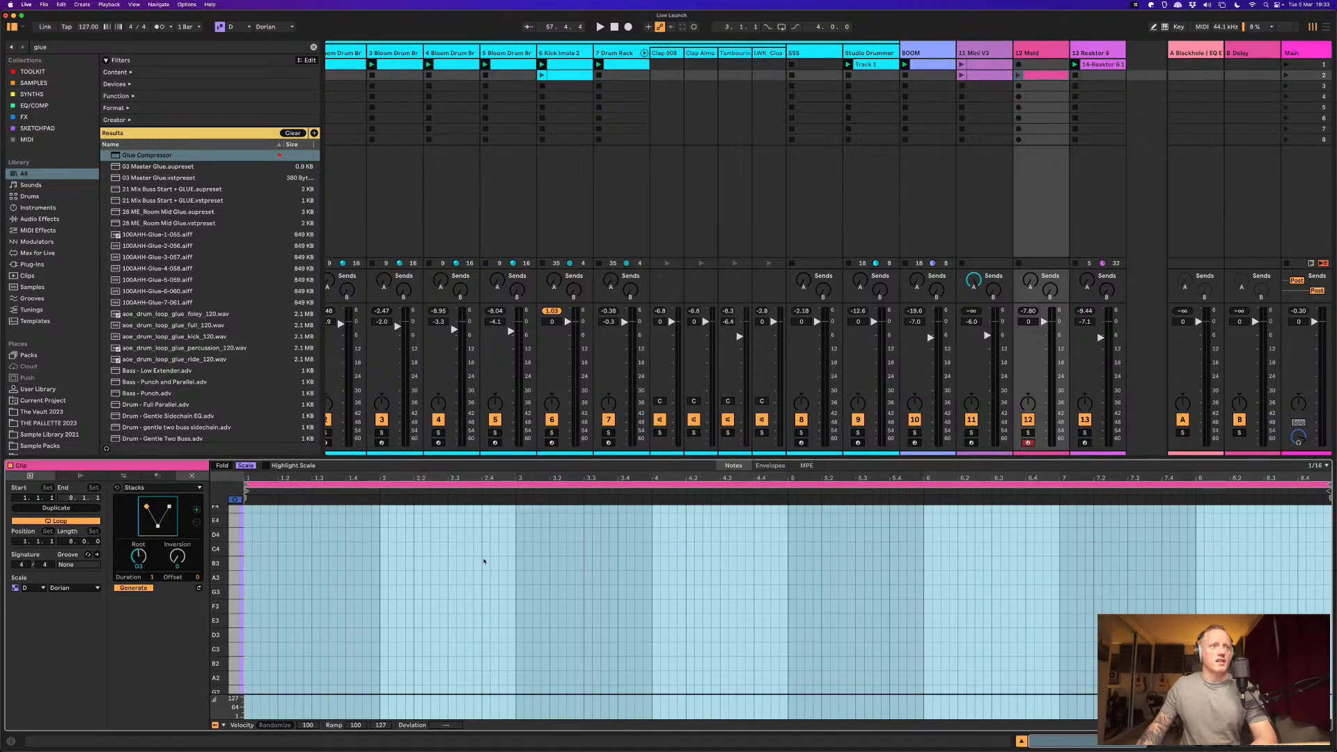
left_click(462, 570)
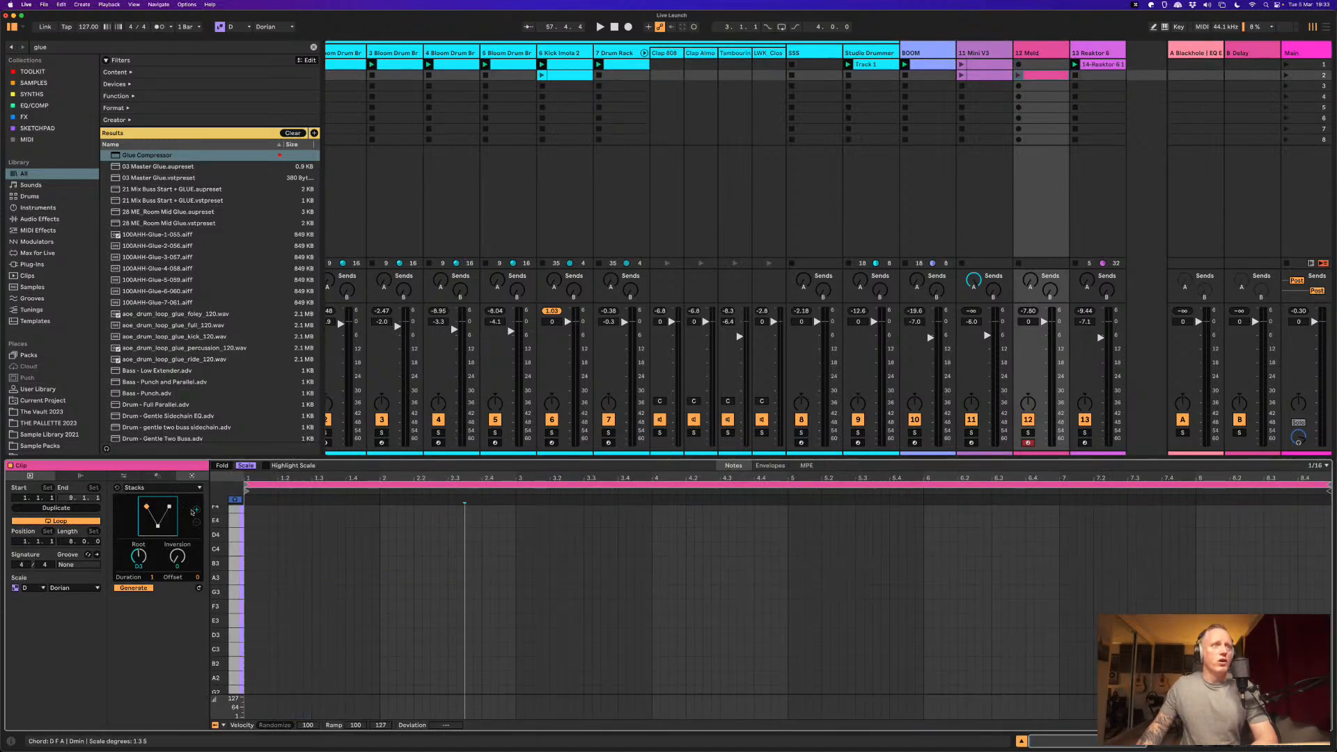
left_click(196, 511)
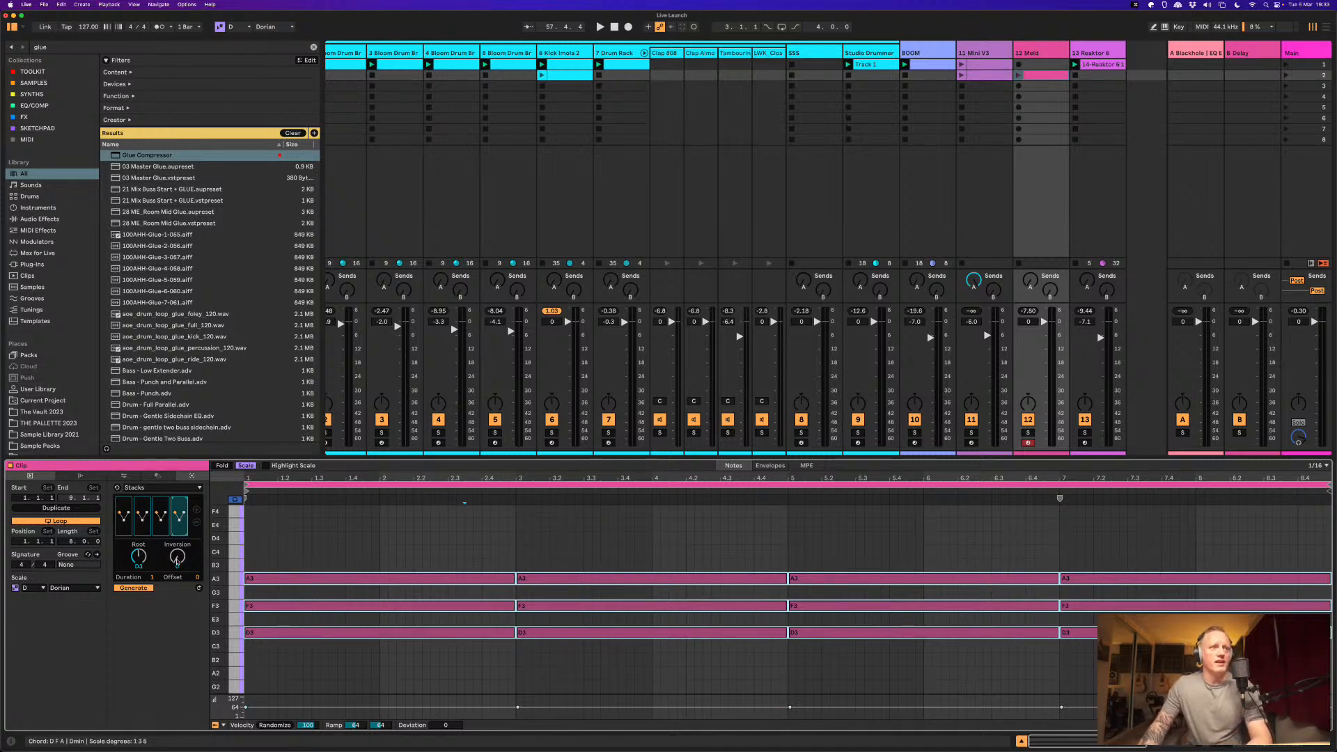
Step: Audition other Stacks shapes for the first chord and set it to D-F-B (Dmin6)
mouse_move(177, 559)
left_mouse_down()
mouse_move(175, 539)
mouse_move(176, 557)
left_mouse_up()
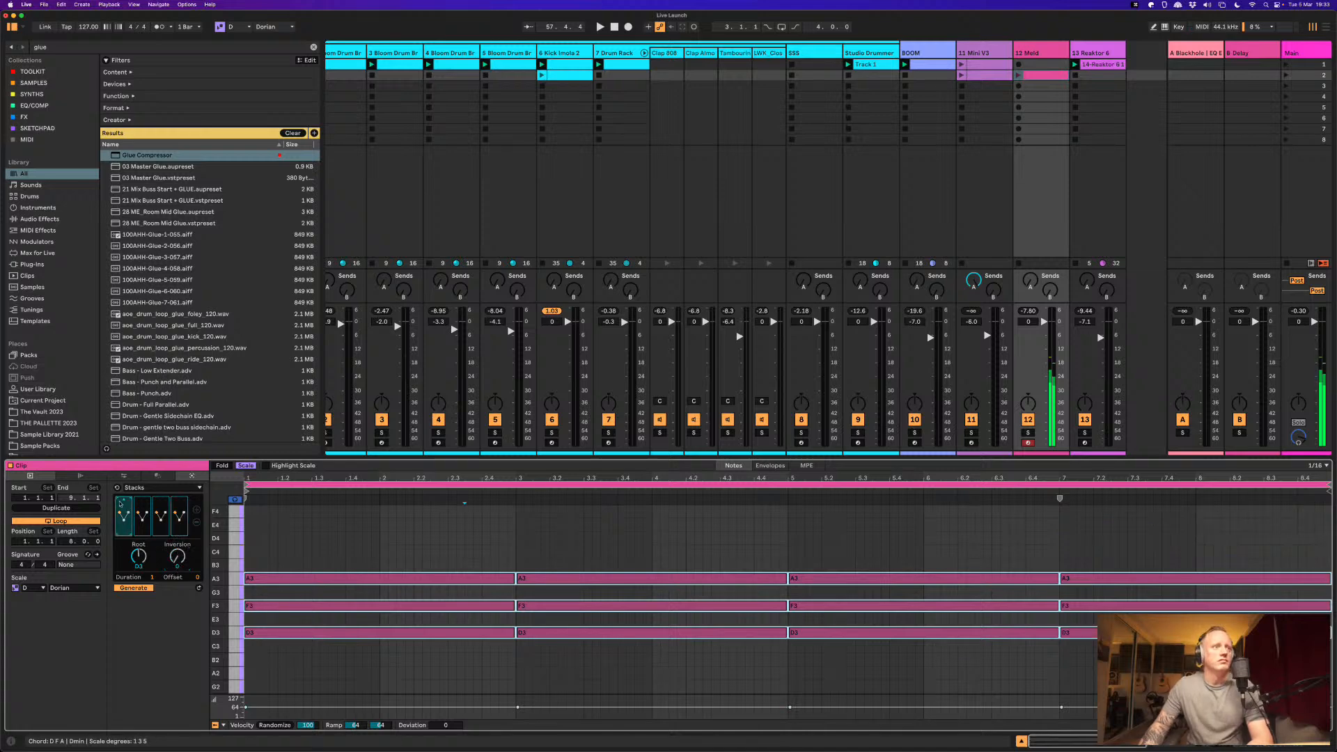
left_click(123, 503)
left_click(125, 502)
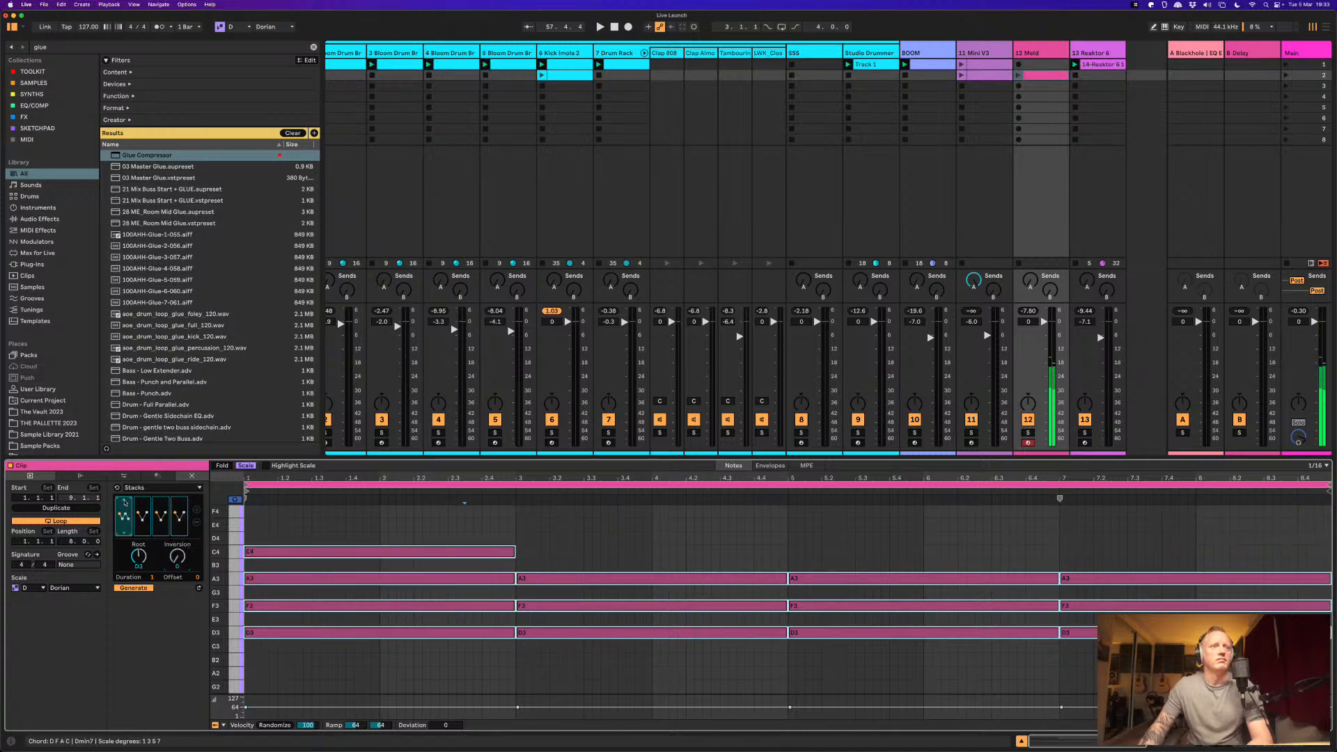
left_click(125, 535)
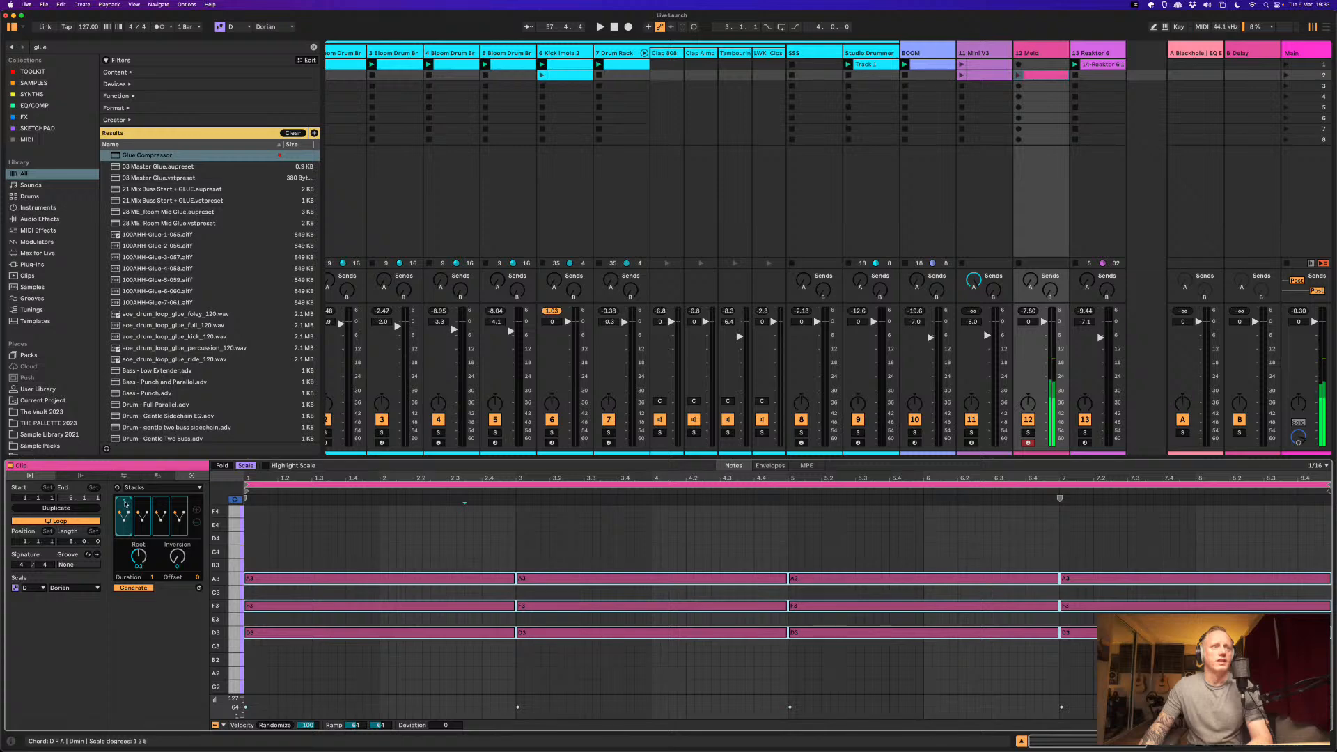
left_click(124, 502)
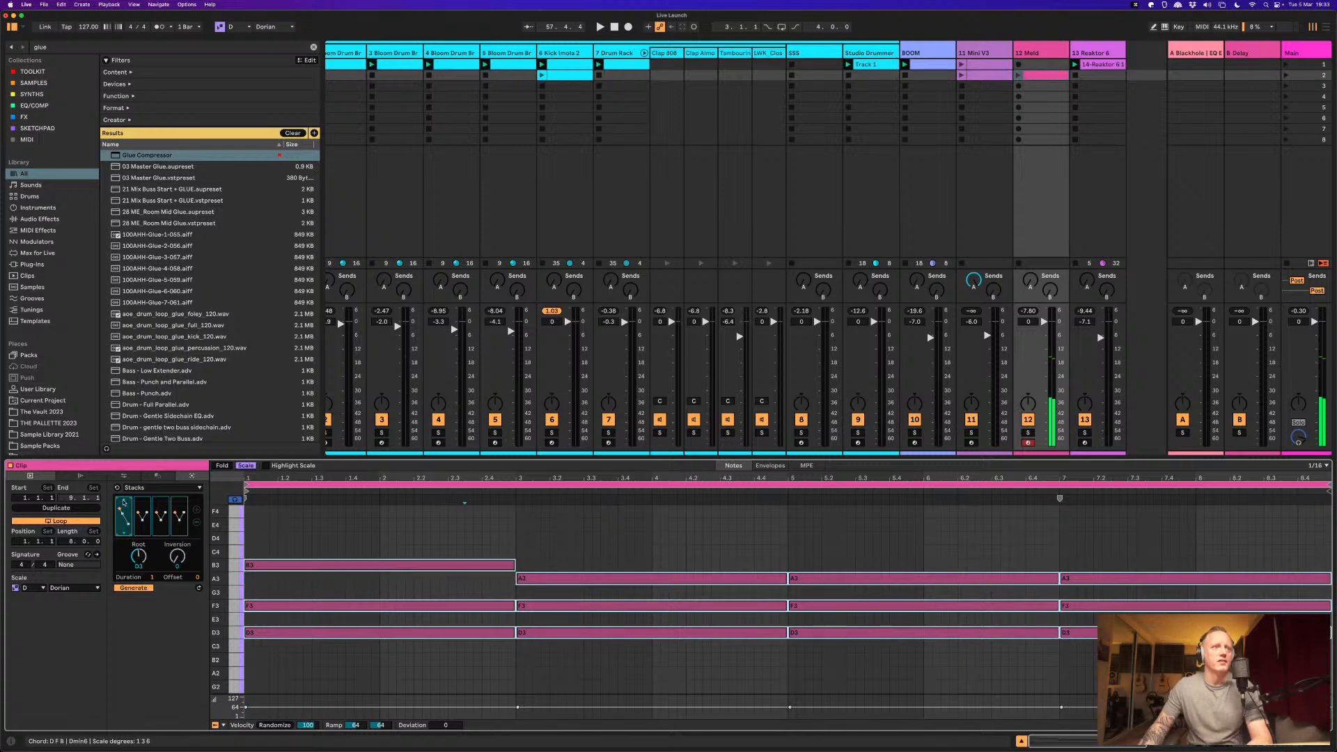
Step: Play the Meld clip with the mix, adding C4 to the third Stacks chord and E4 to the fourth
key("space")
key("space")
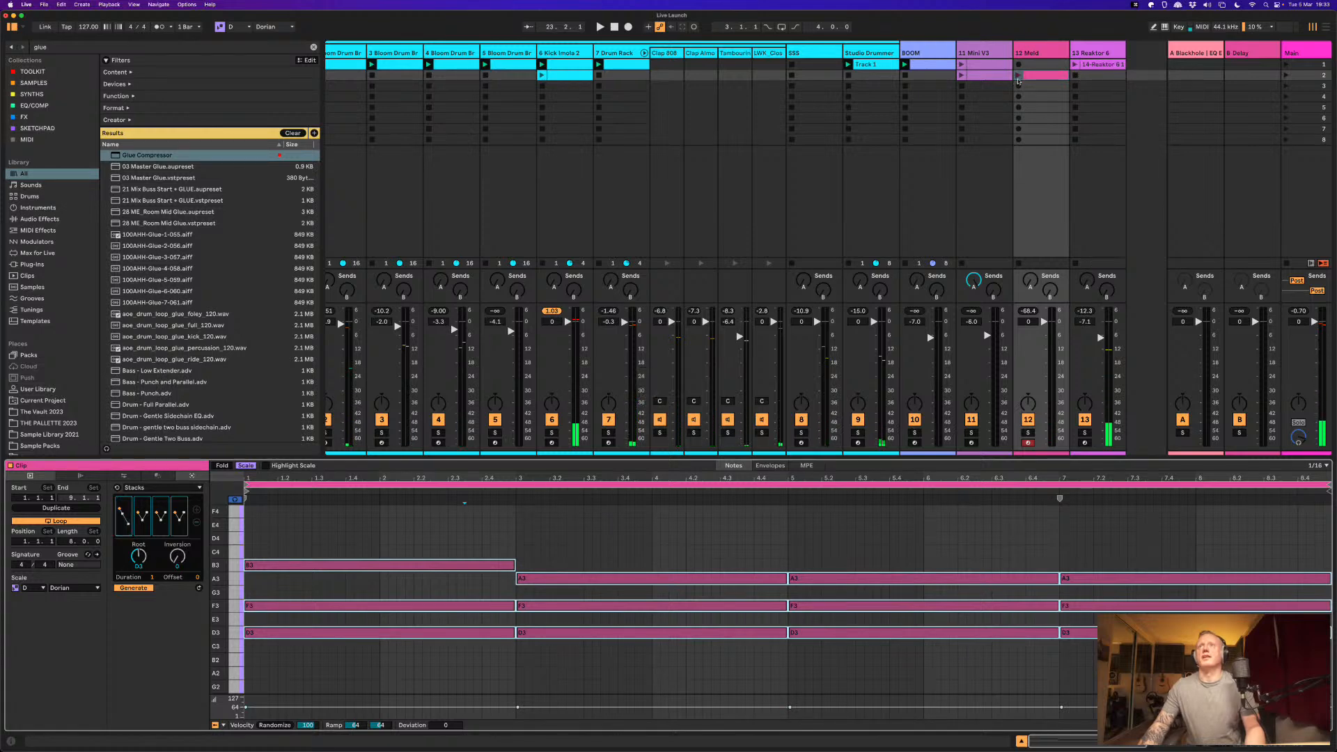
left_click(1018, 76)
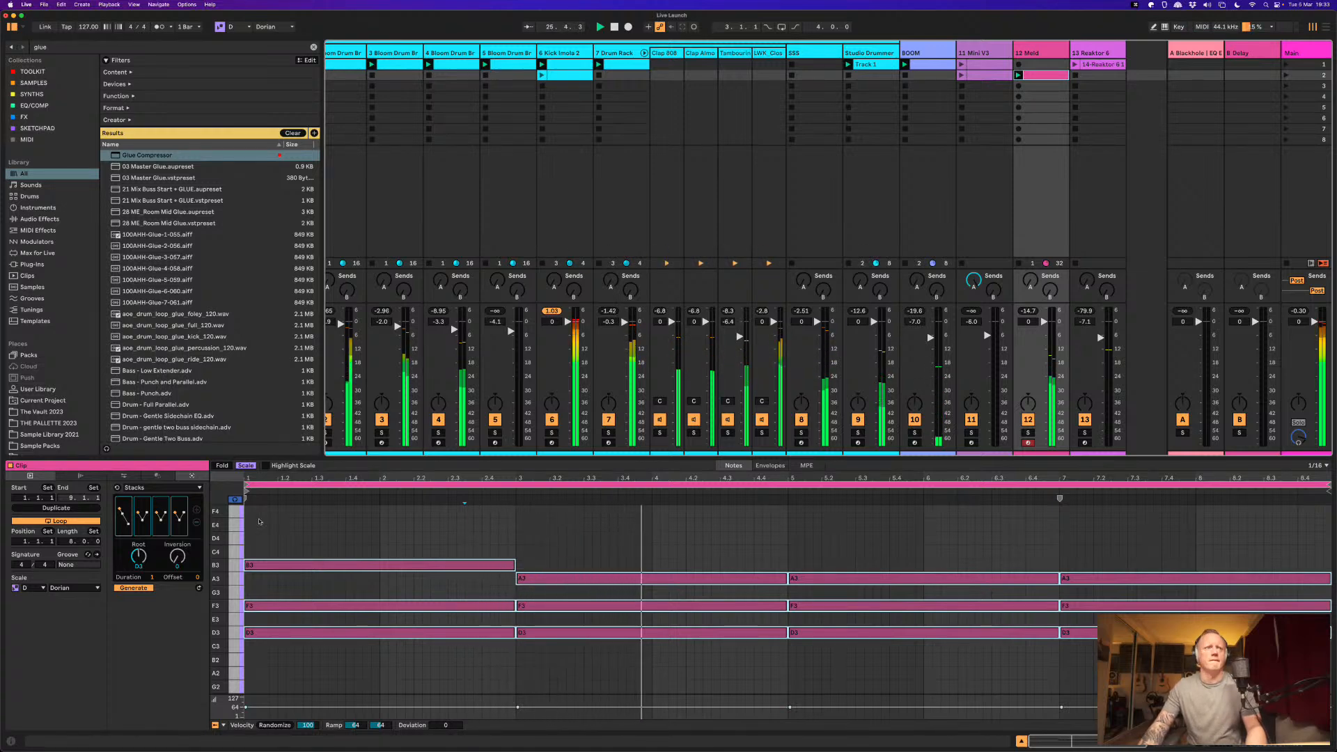
left_click(163, 503)
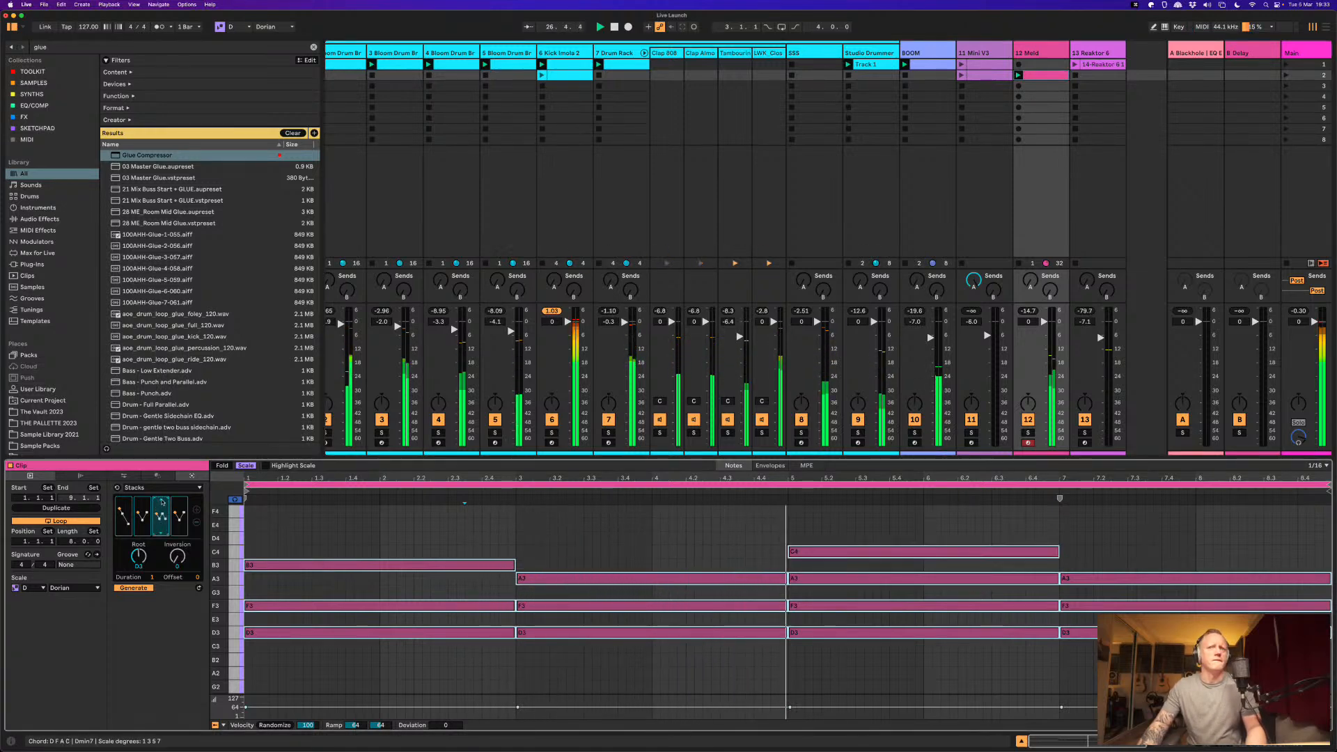
left_click(179, 503)
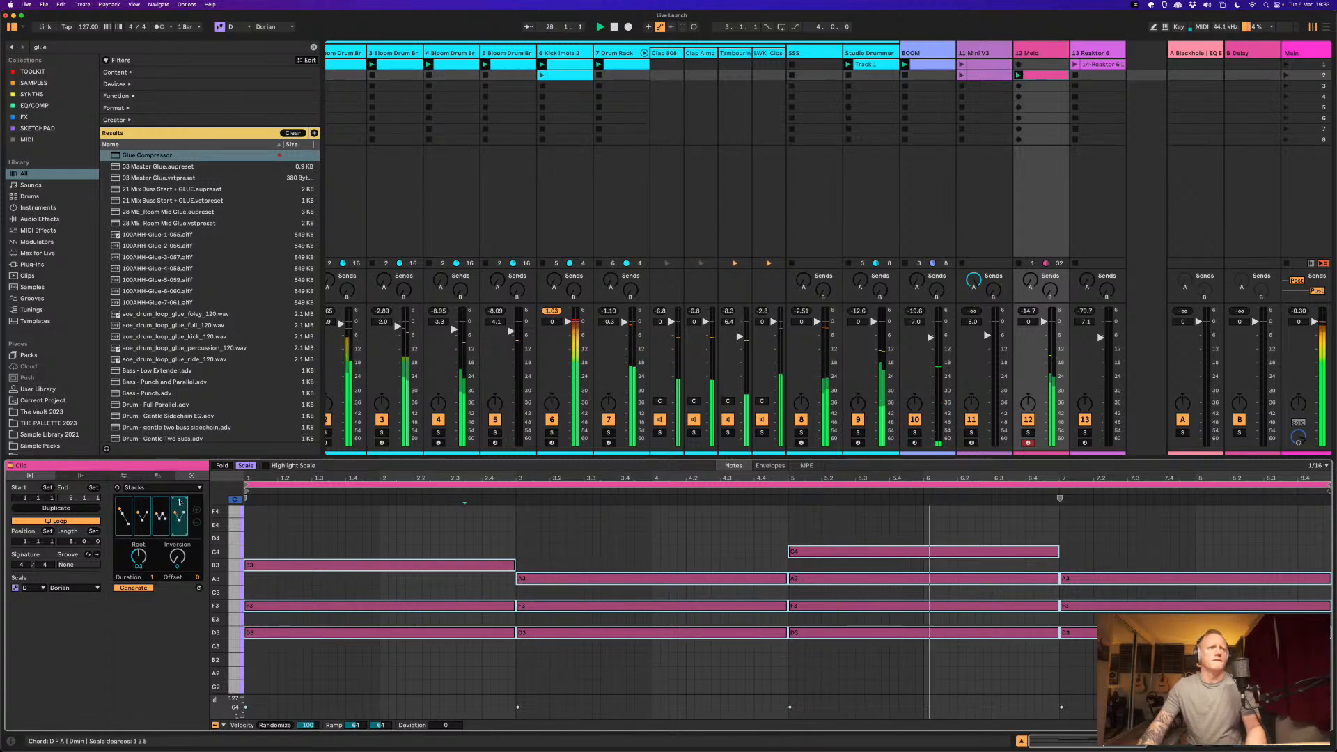
left_click(180, 503)
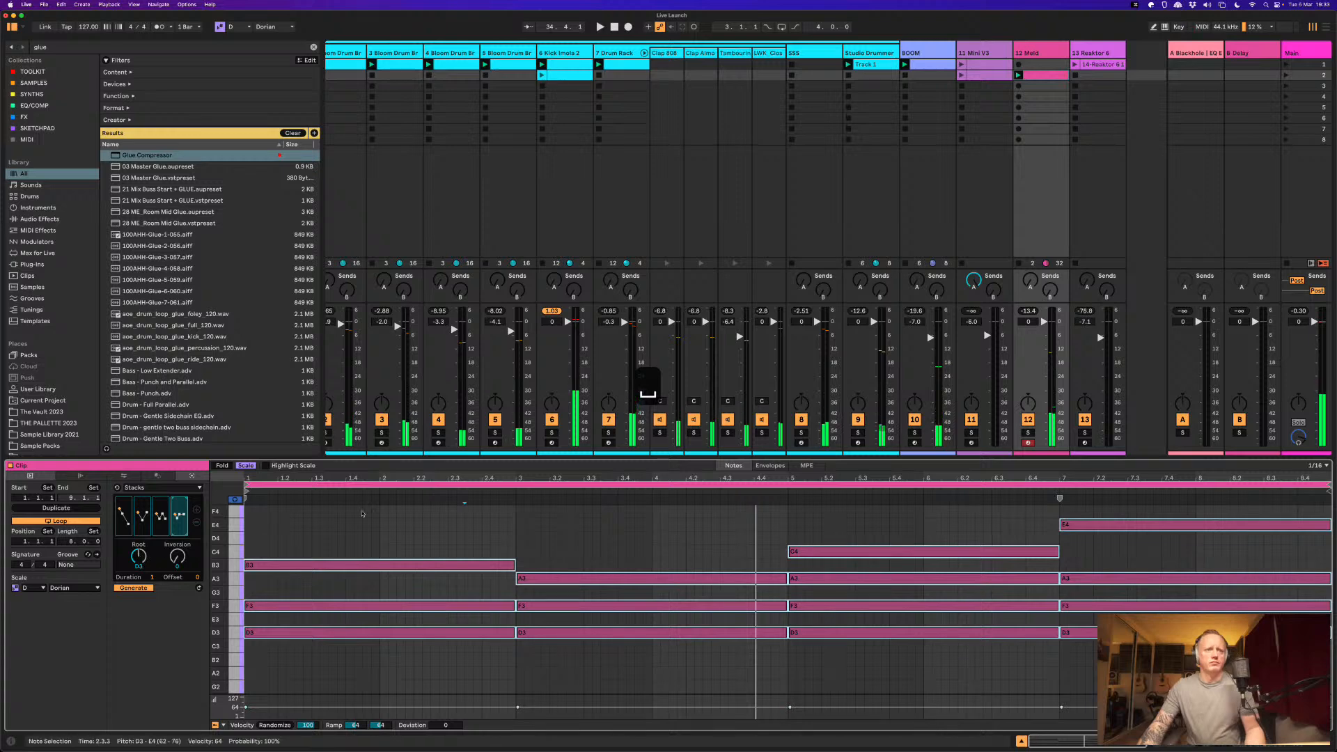
Step: Select the first chord's notes, set its root to A2, reshape it to A-C-E-B in Stacks and audition it
left_click_drag(363, 546, 365, 646)
left_click_drag(138, 555, 139, 561)
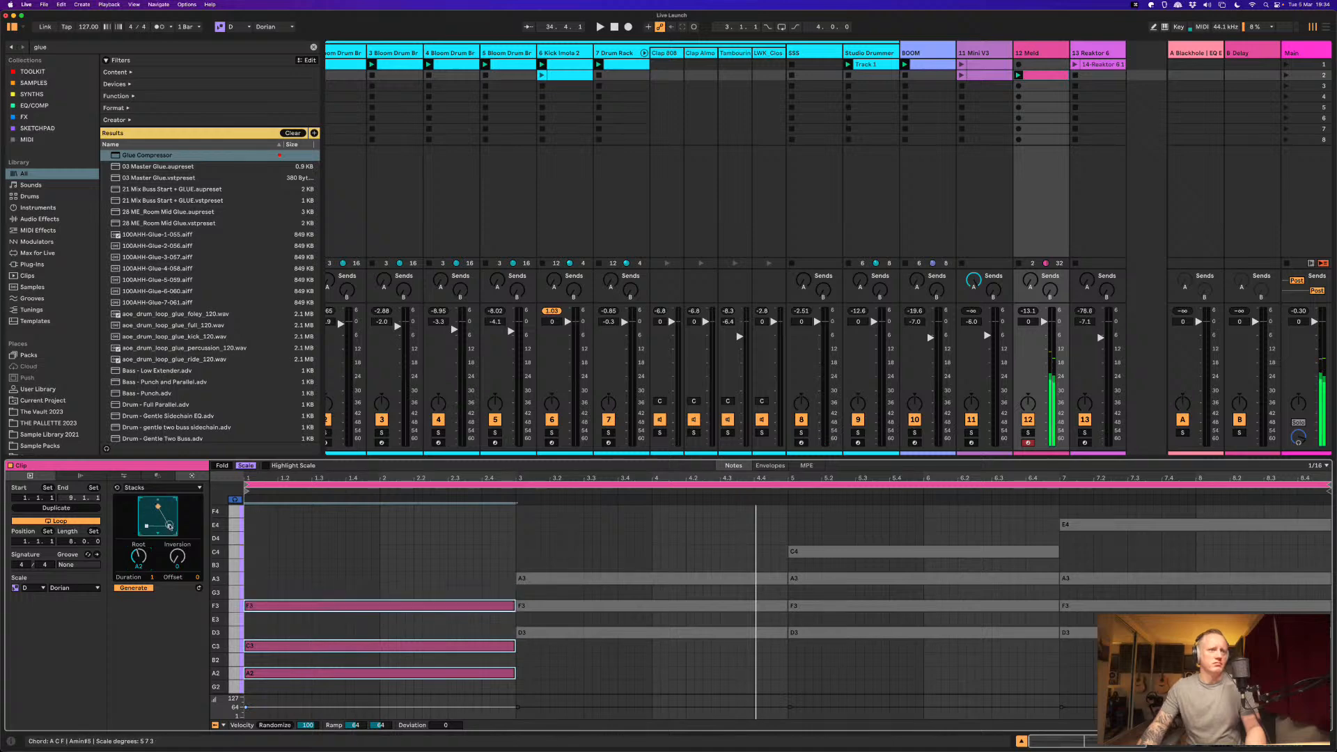
mouse_move(170, 527)
left_mouse_down()
mouse_move(169, 476)
mouse_move(177, 524)
left_mouse_up()
key("space")
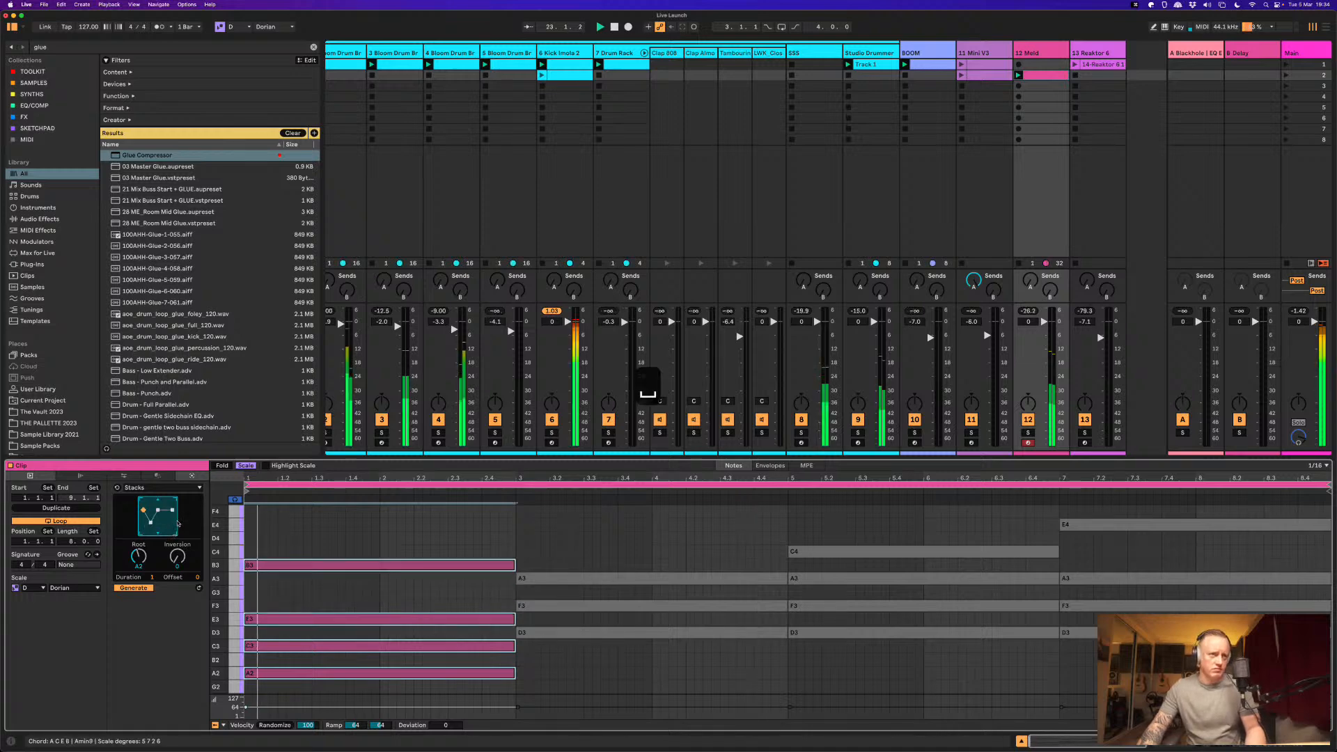
key("space")
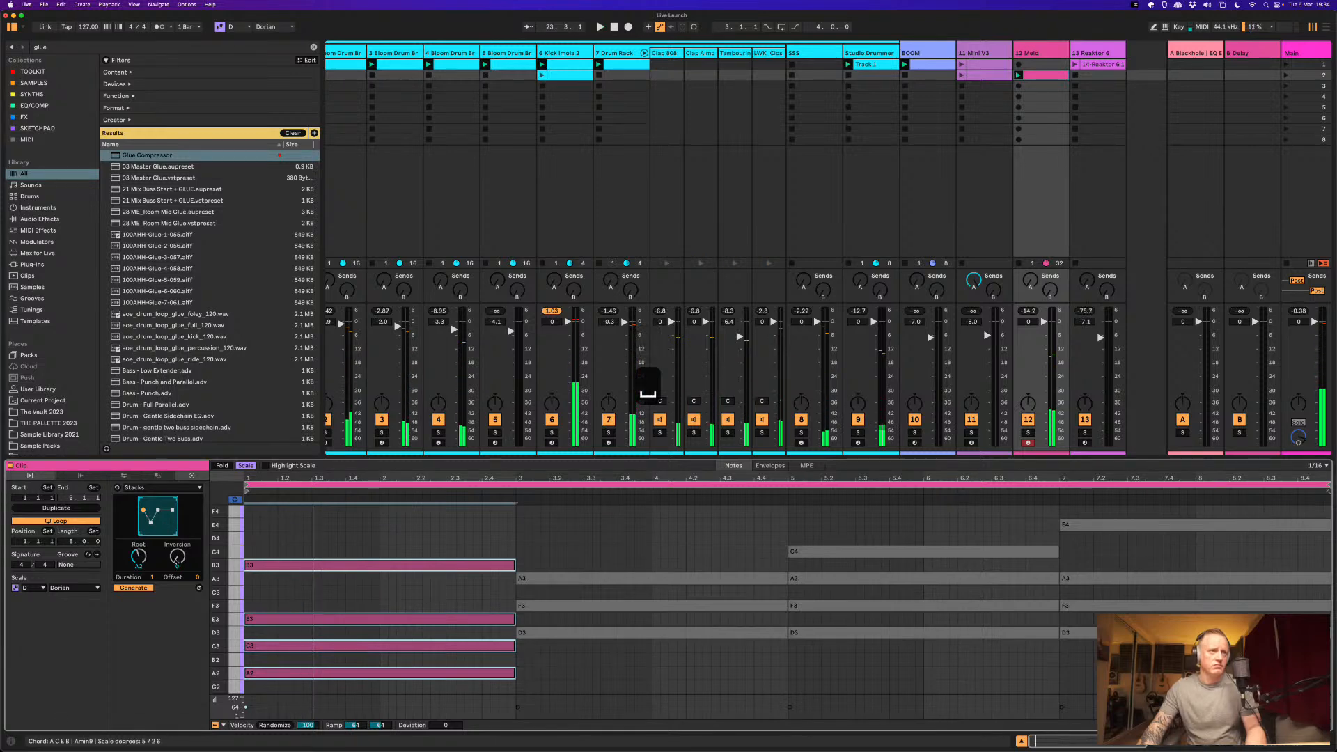
Step: Try a different inversion for the first chord and undo the recent changes
left_click_drag(177, 560, 181, 557)
key("super+z")
key("super+z")
key("super+z")
key("super+z")
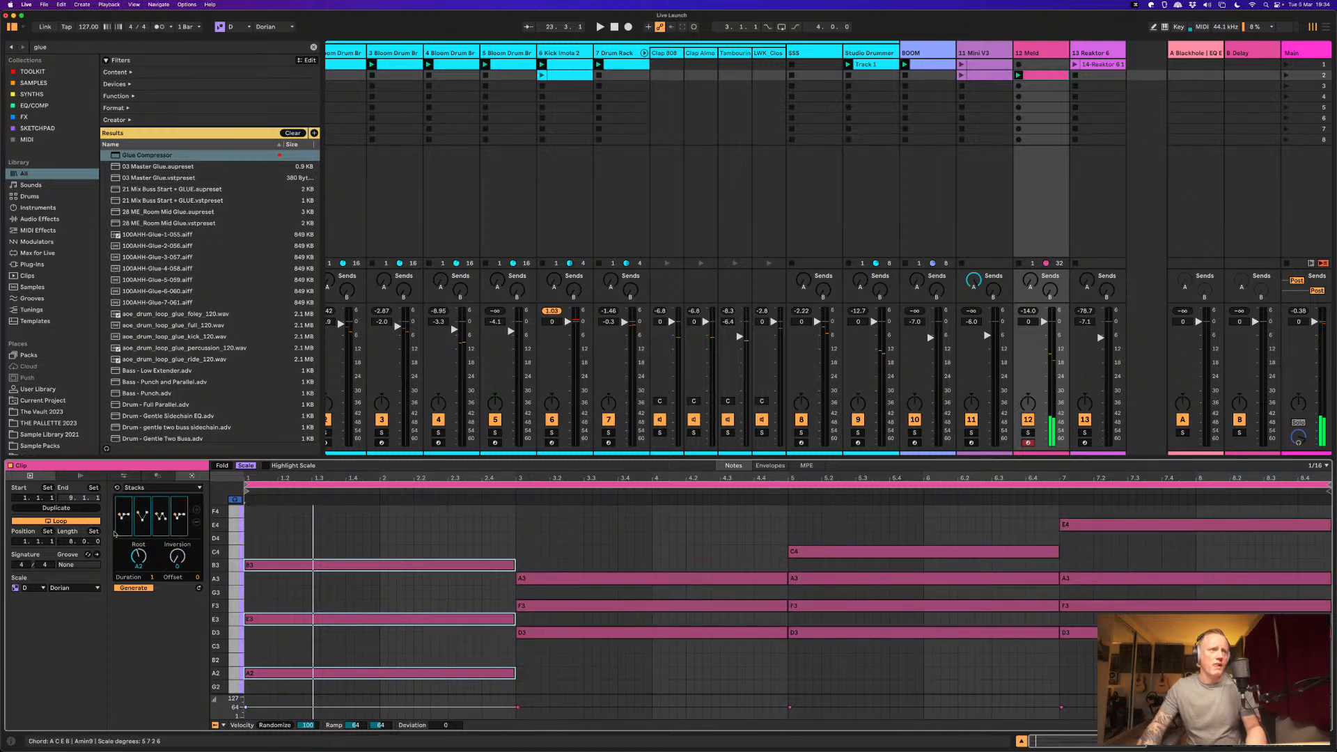
Step: Play the Meld clip and lower the first chord's highest note to G3
key("space")
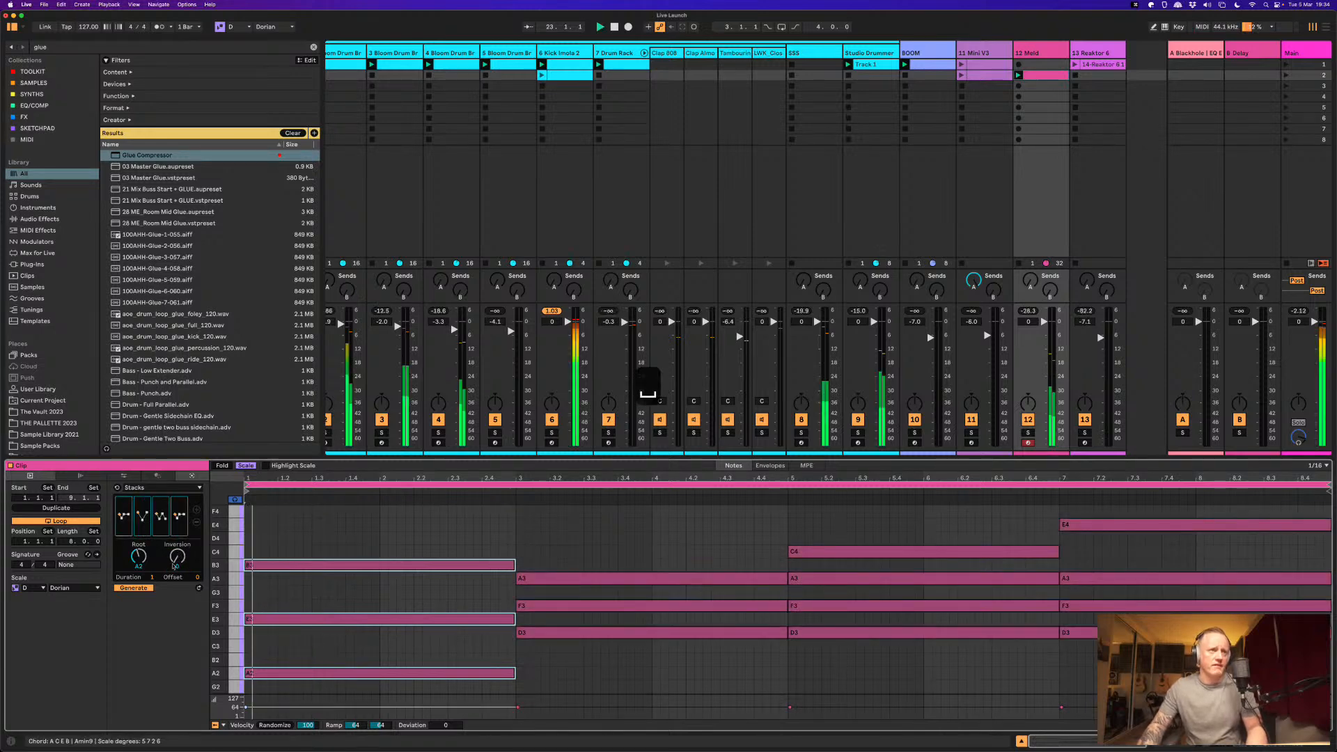
left_click(273, 567)
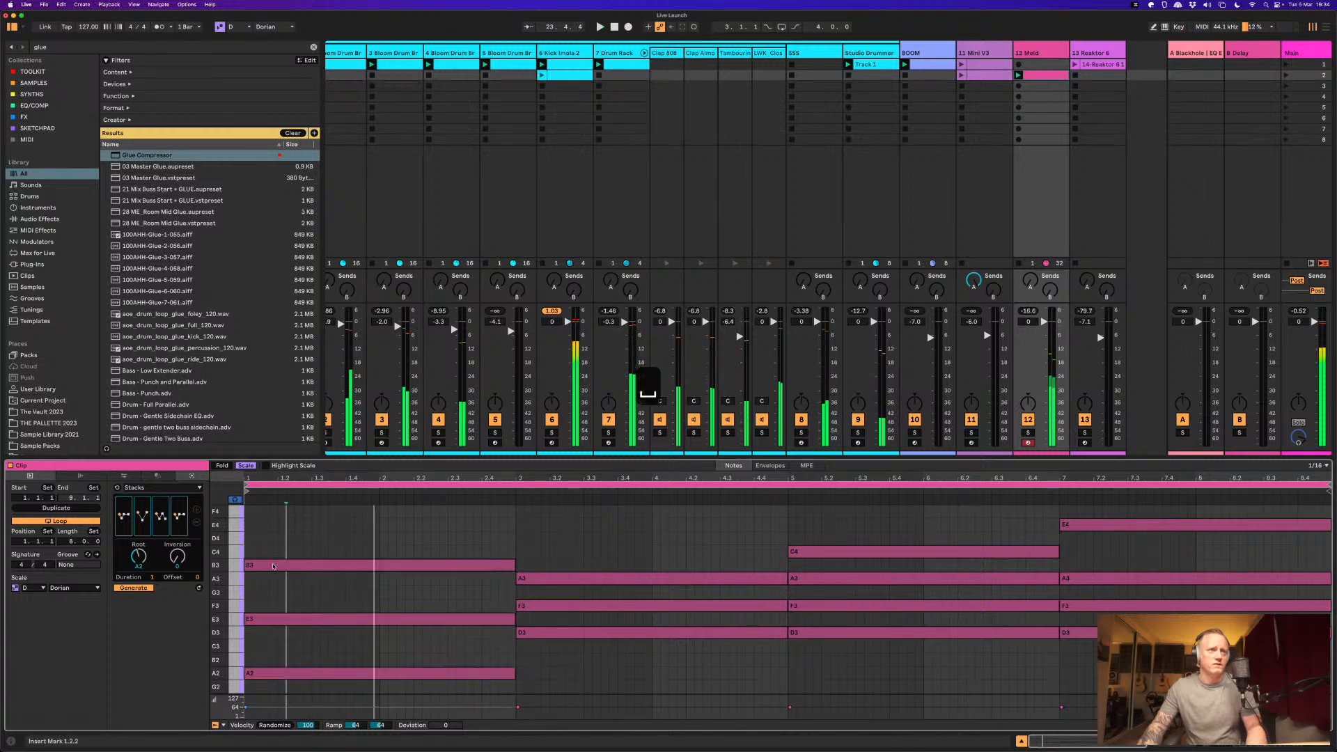
left_click_drag(273, 566, 262, 624)
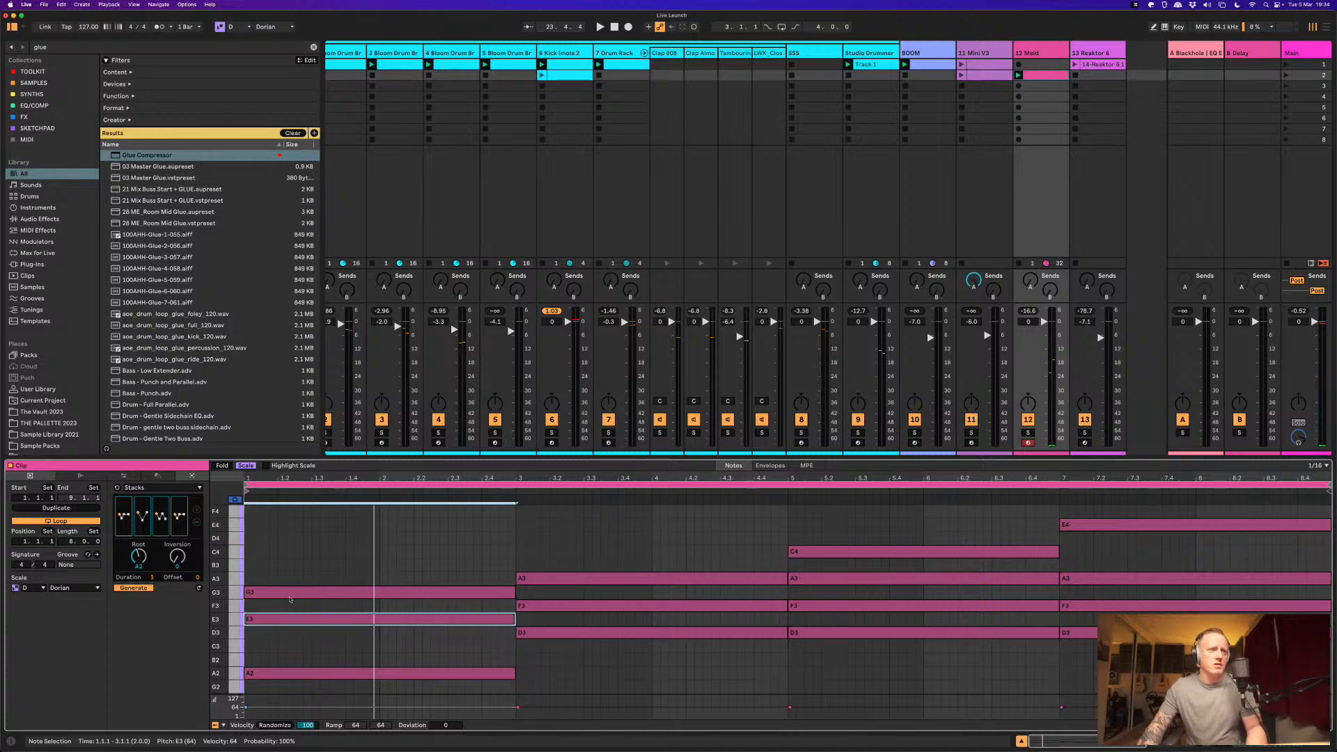
Step: Check the Reaktor 6 bass clip, move the first Meld chord's middle note to D3 and top note to E3, and audition it
left_click(1090, 65)
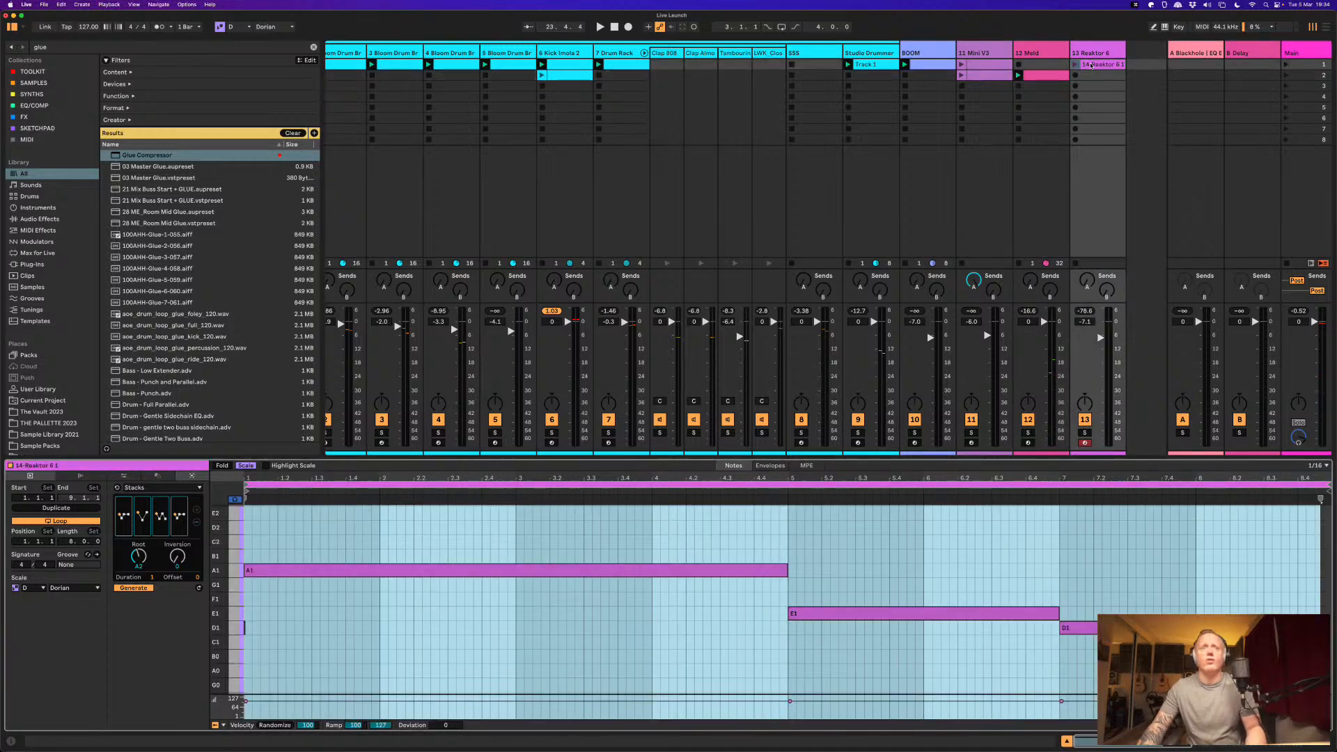
left_click(1041, 74)
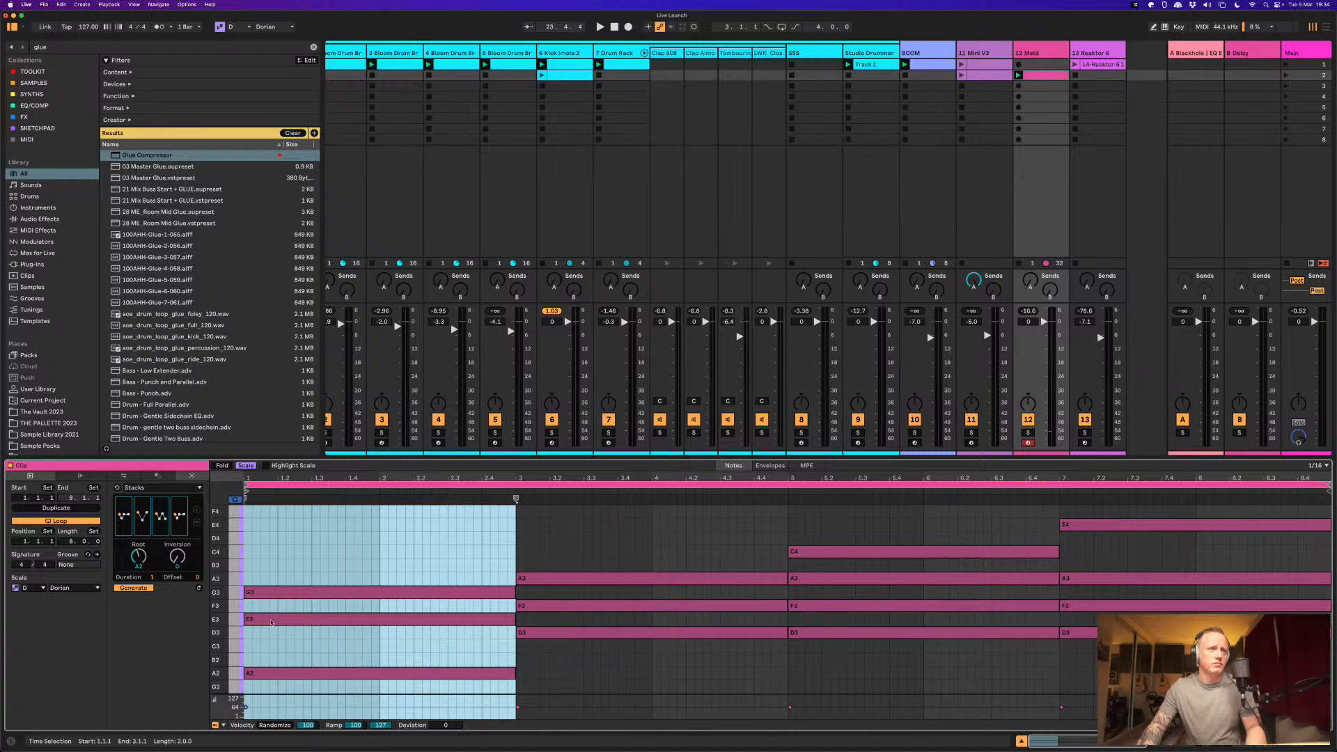
left_click_drag(272, 622, 272, 633)
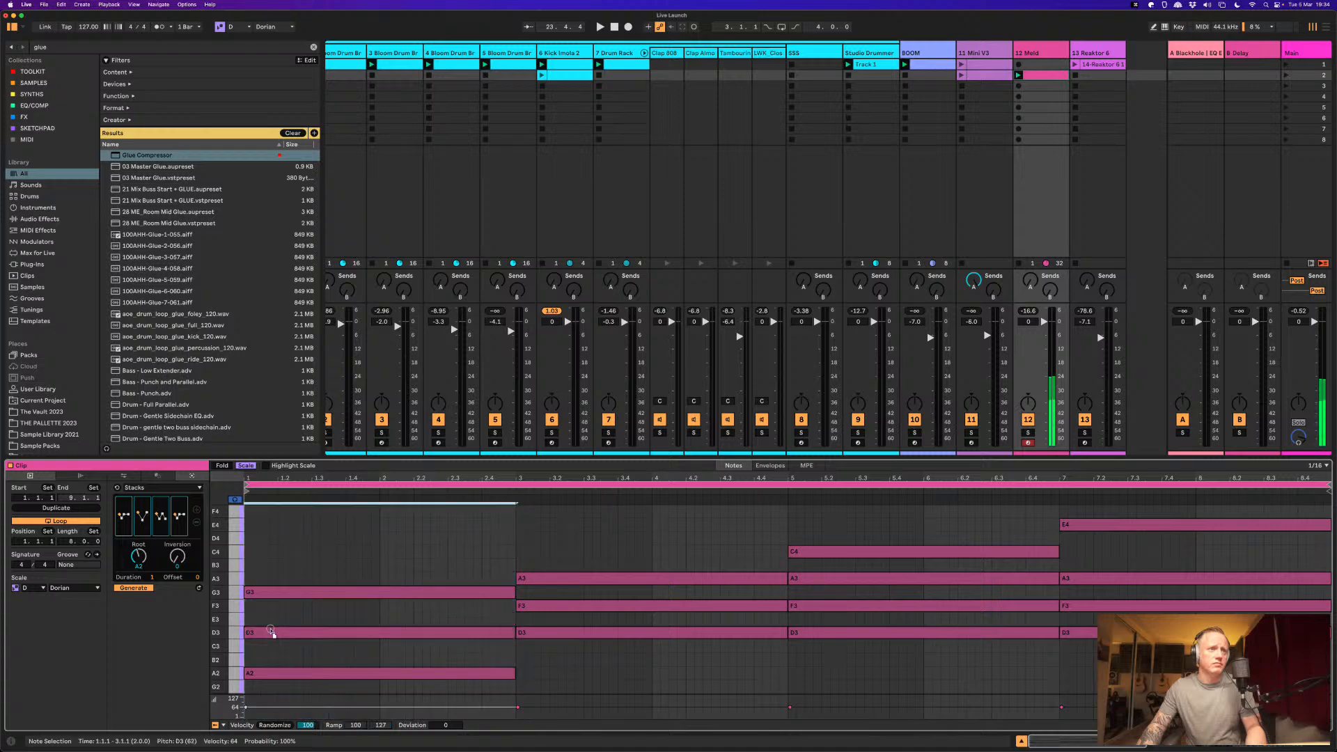
left_click(269, 590)
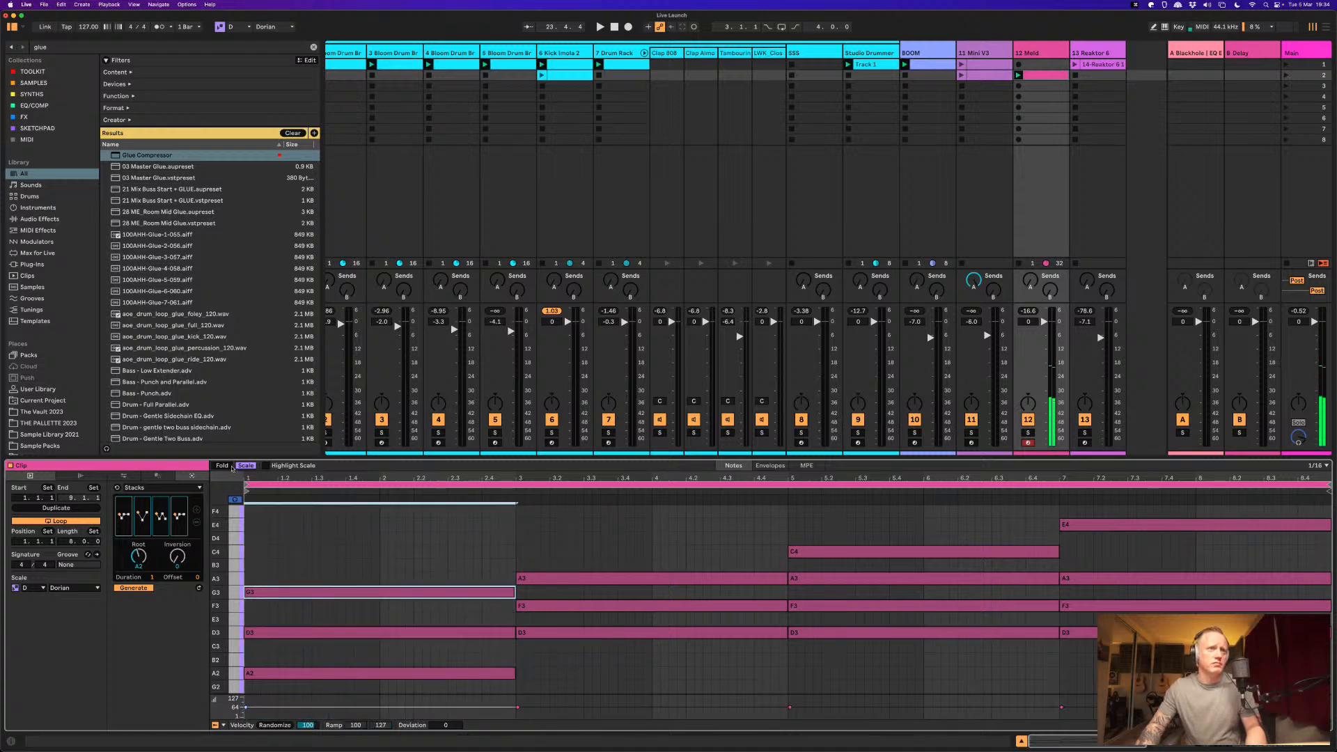
left_click(257, 596)
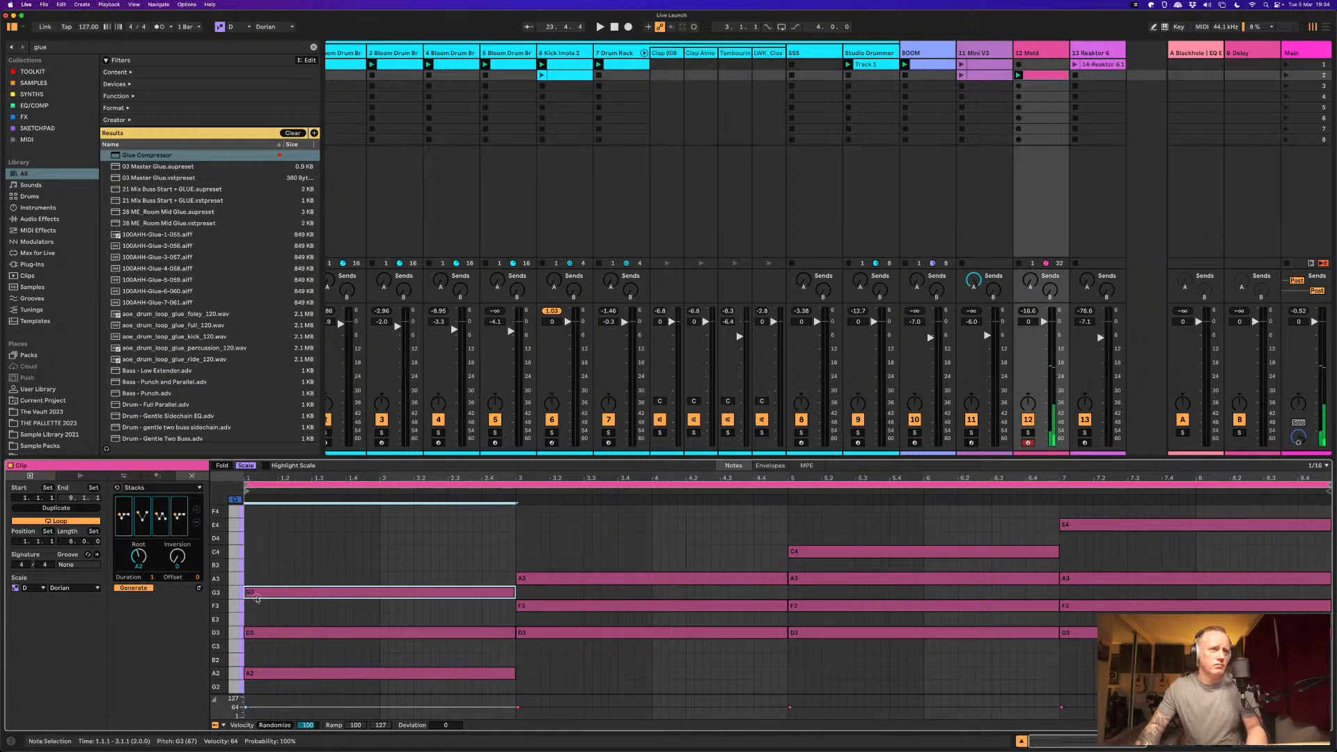
mouse_move(257, 597)
left_mouse_down()
mouse_move(259, 544)
mouse_move(259, 620)
left_mouse_up()
key("space")
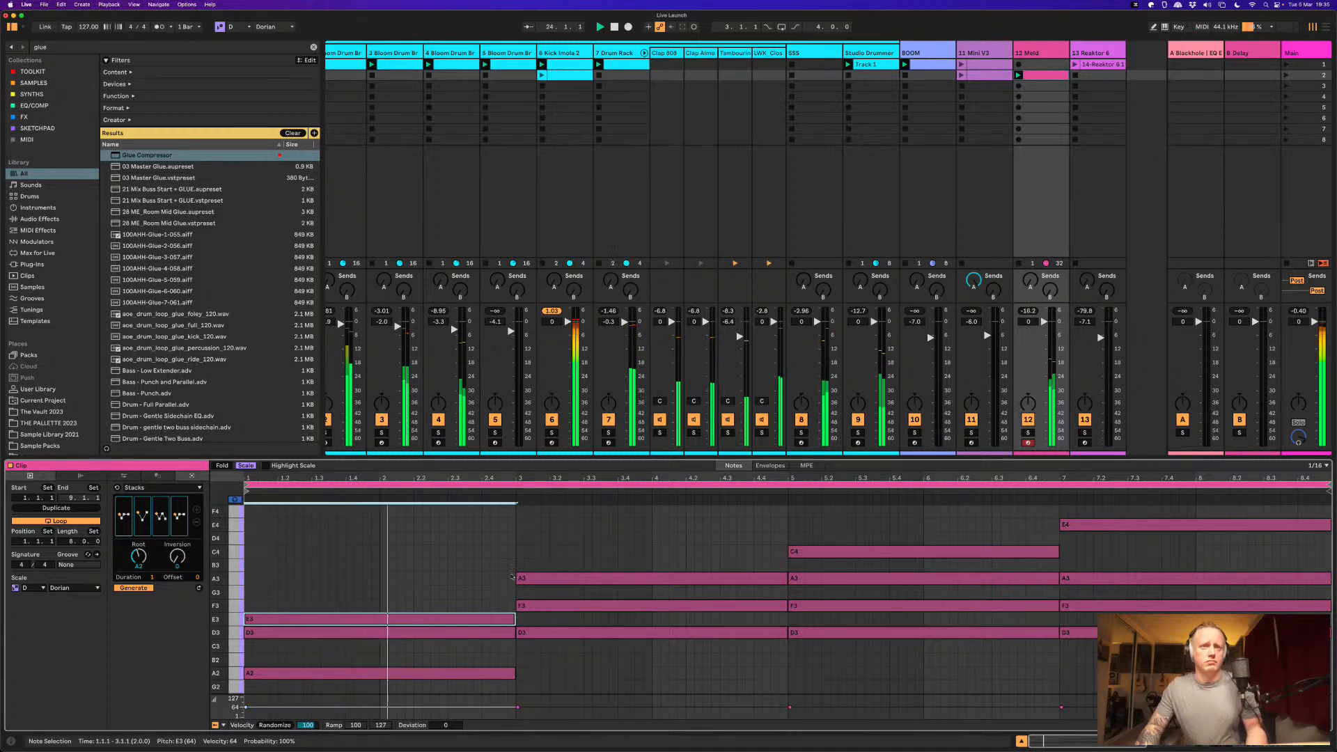
Step: Delete the three chords after the first one and reduce Stacks to a single chord
left_click_drag(693, 527, 1123, 678)
key("BackSpace")
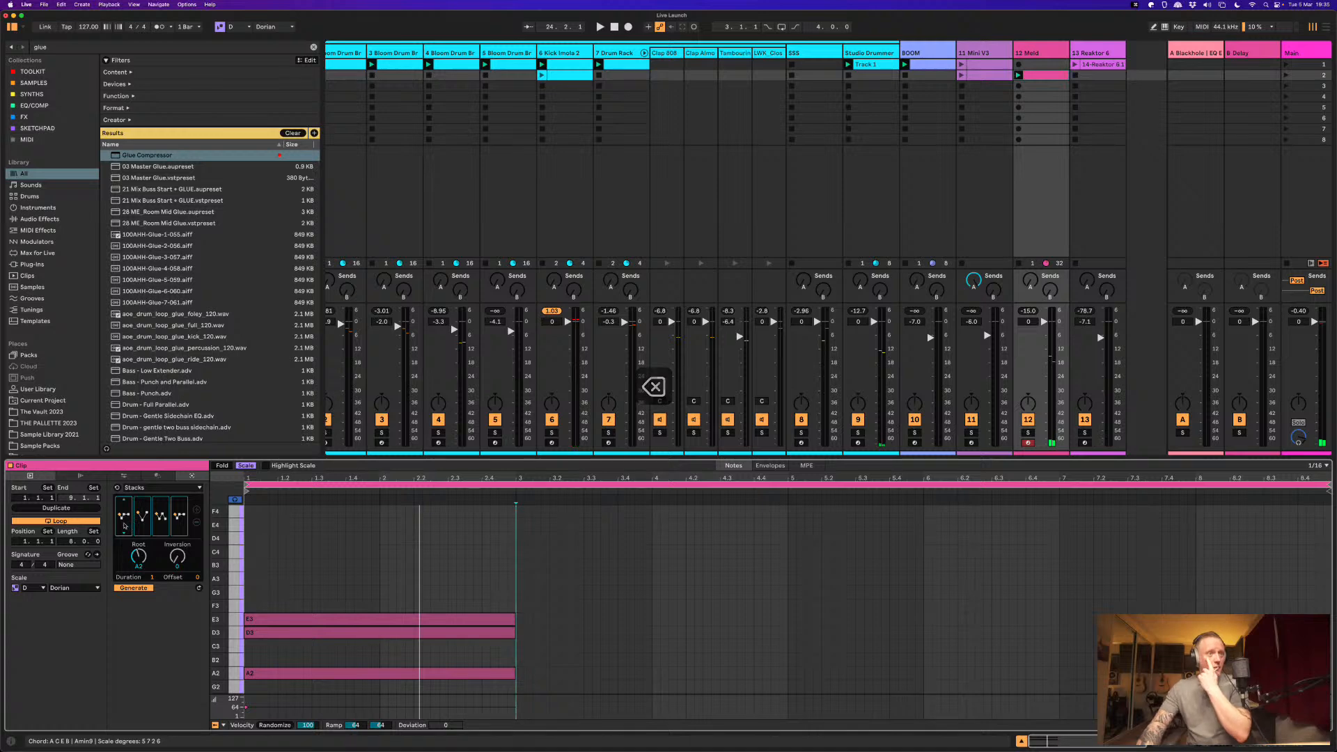
left_click(198, 525)
left_click(198, 525)
left_click(199, 525)
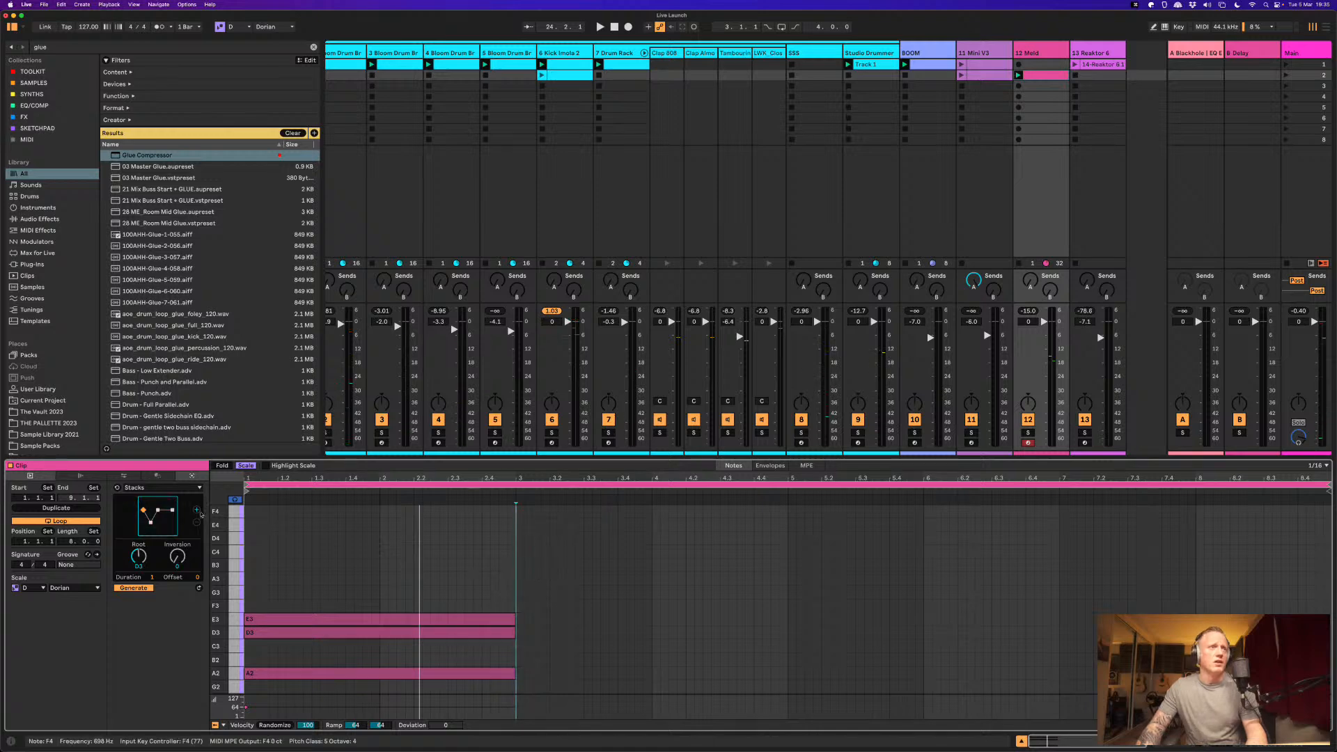
Step: Try regenerating the clip with a single D-F-A-E Stacks chord and undo it
left_click(197, 511)
left_click(200, 523)
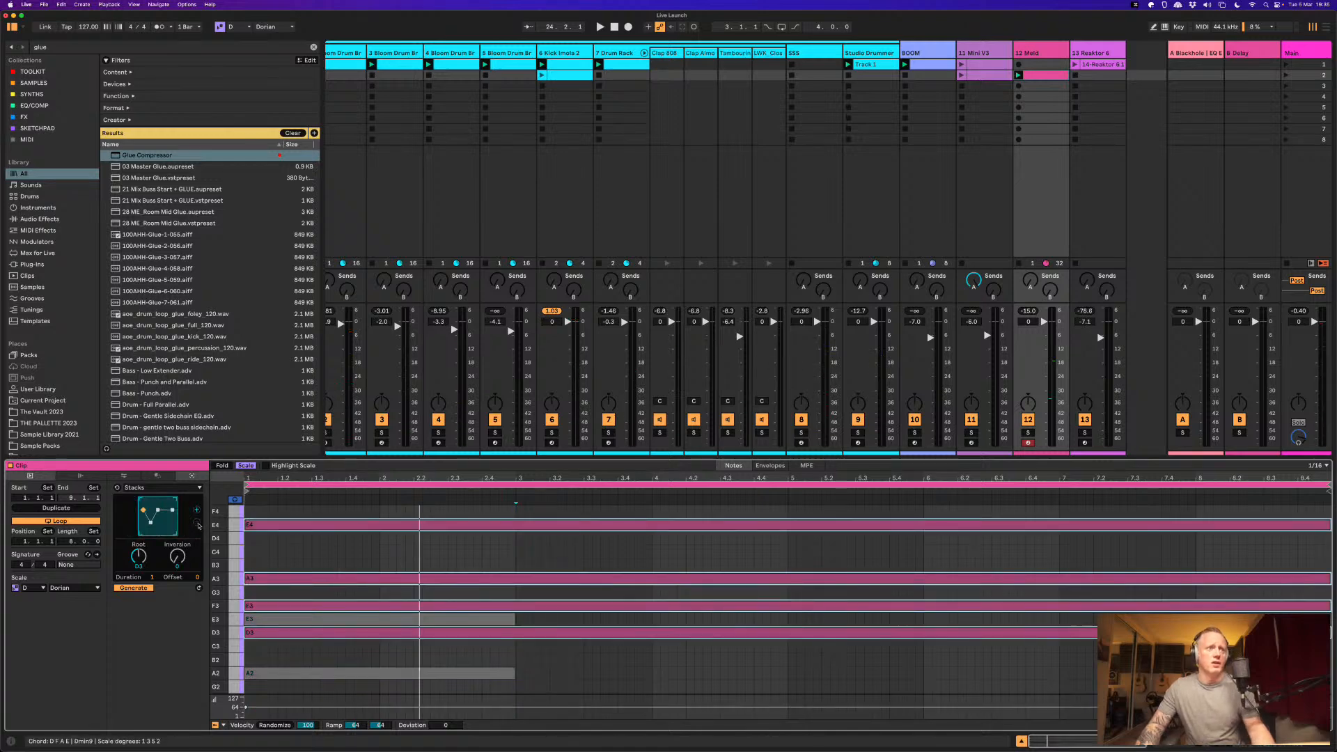
key("super+z")
Step: Duplicate the Meld clip's first chord into bar 3, regenerate the copy as a D-F-B Stacks chord and audition it
left_click_drag(416, 587, 411, 675)
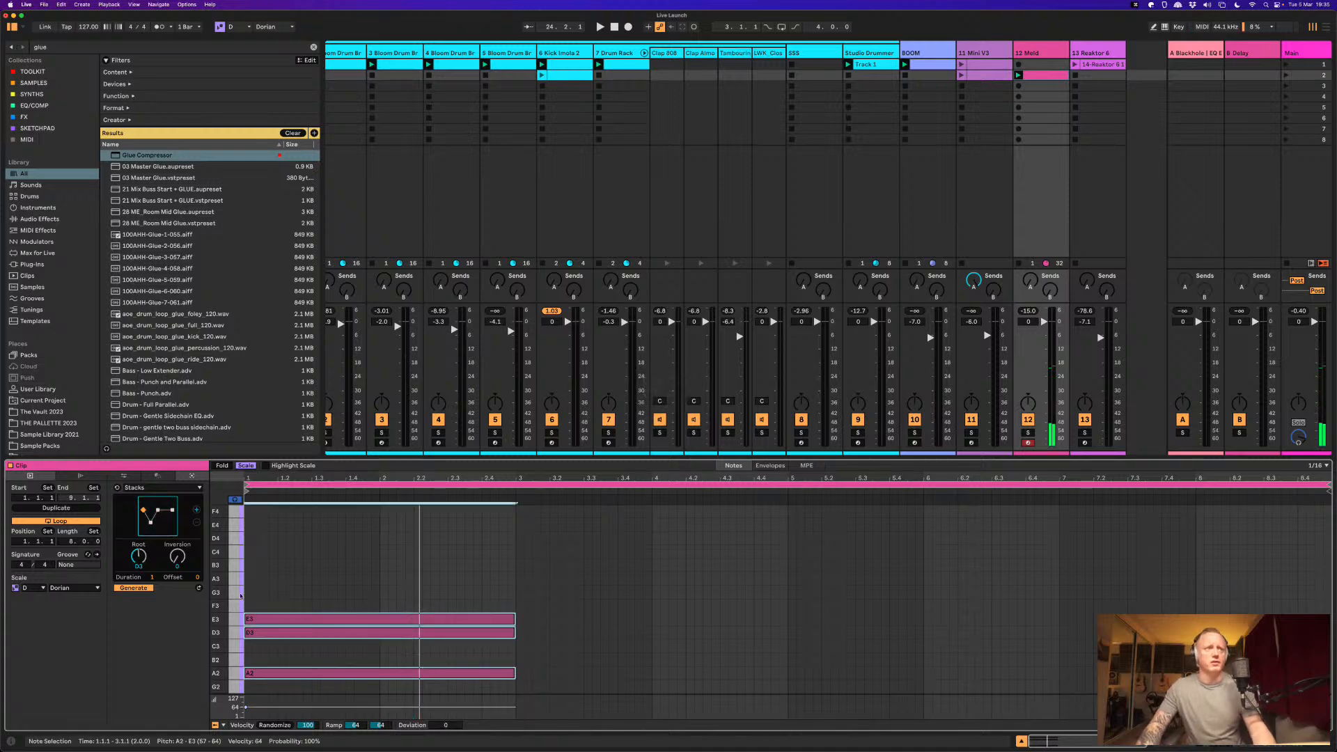
key("super+d")
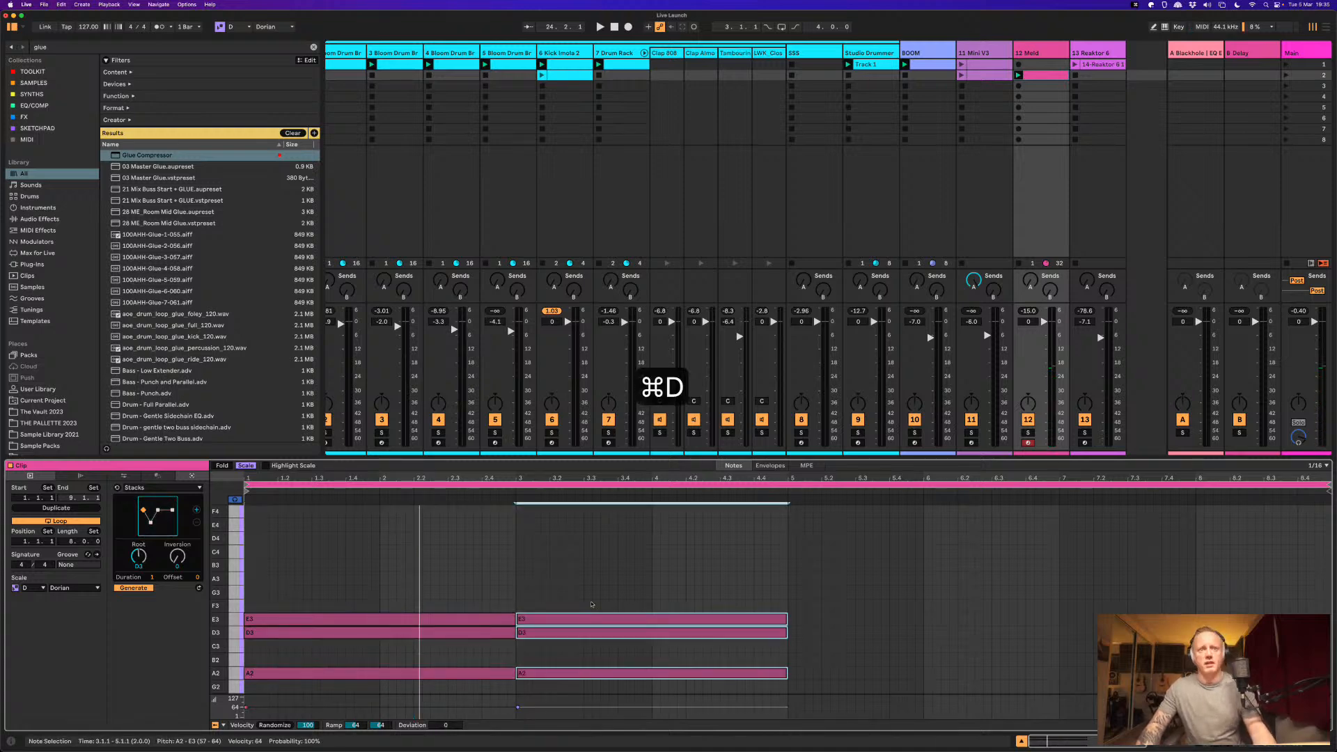
left_click(179, 550)
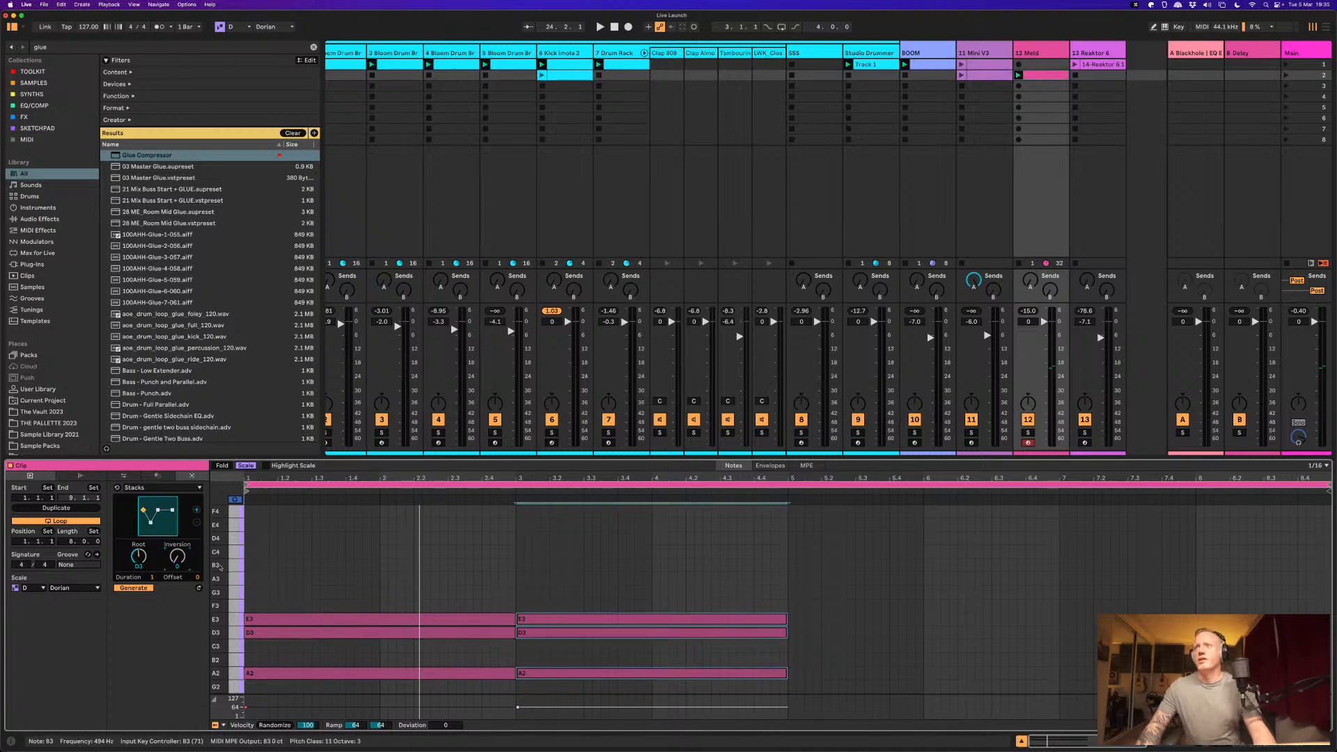
mouse_move(177, 561)
left_mouse_down()
mouse_move(174, 540)
mouse_move(179, 555)
left_mouse_up()
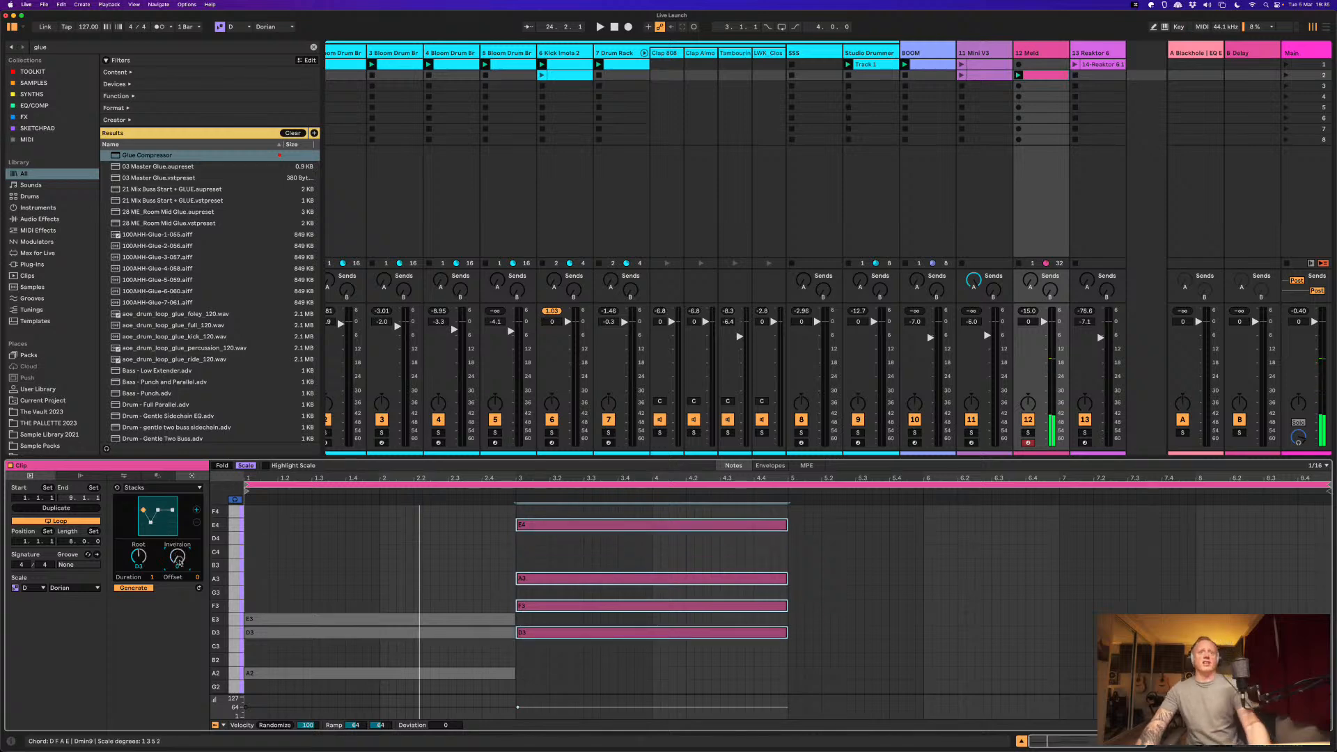
left_click_drag(179, 549, 199, 602)
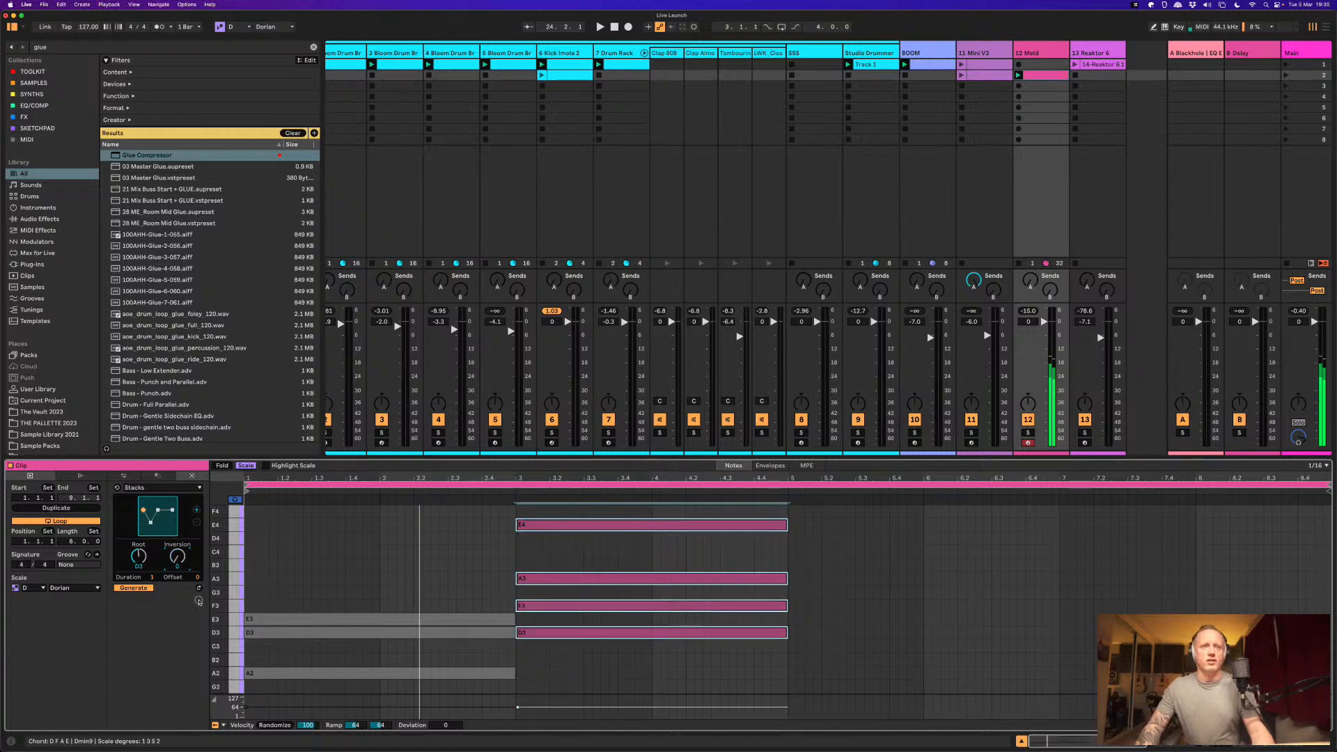
left_click(160, 535)
left_click(160, 535)
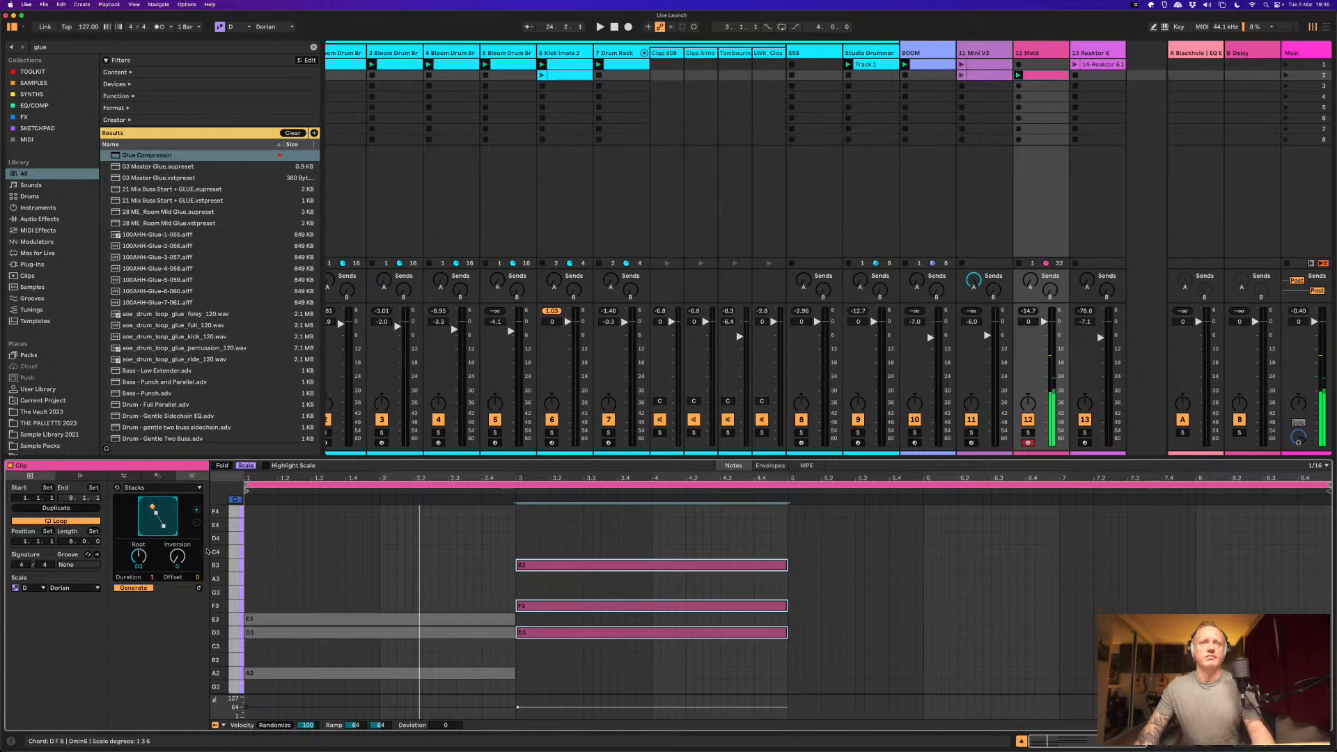
key("space")
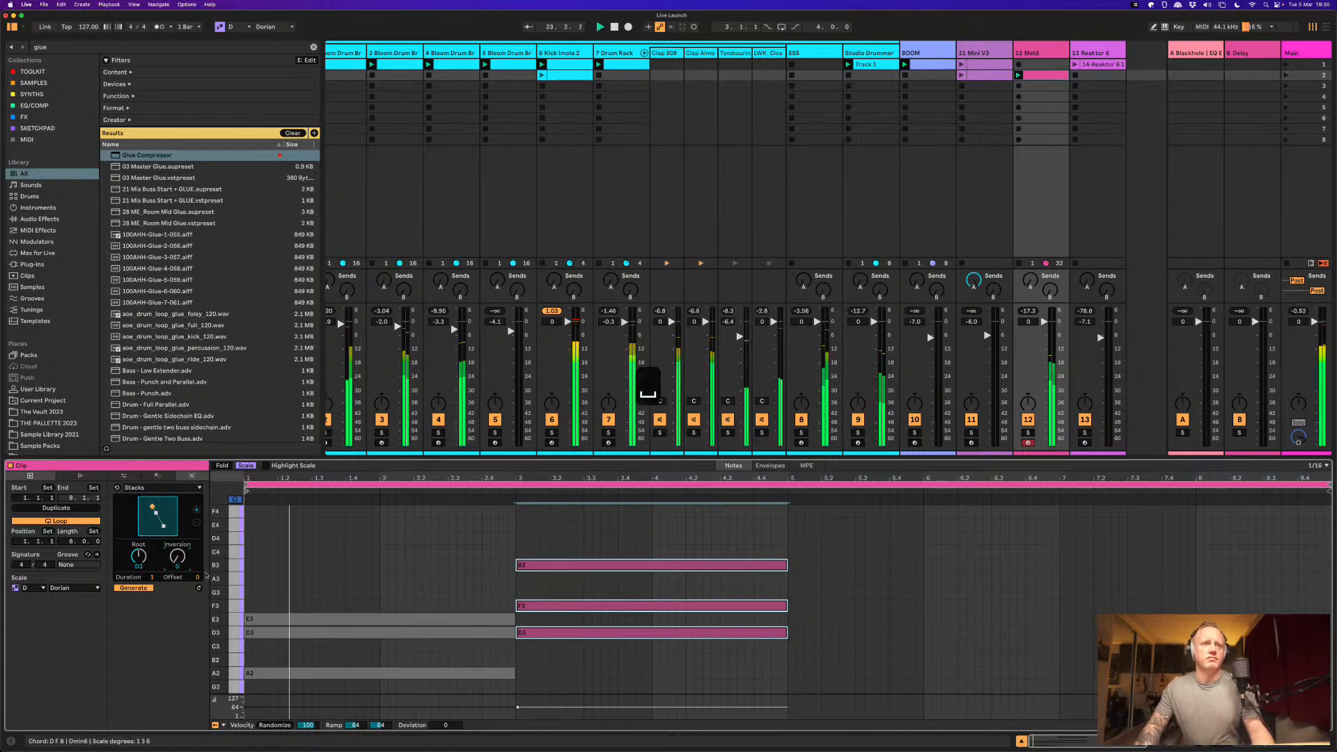
left_click(480, 603)
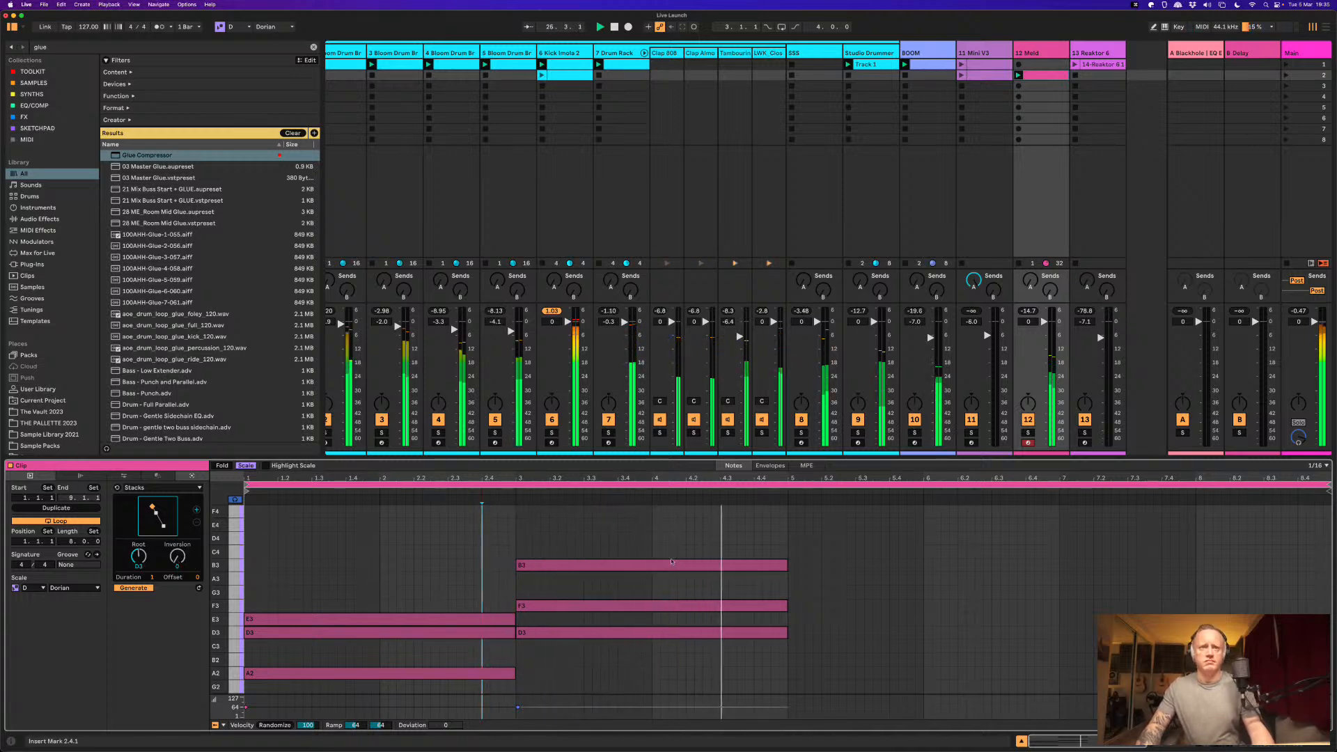
Step: Duplicate the D-F-B chord twice so the Meld clip is filled through bar 8
left_click_drag(673, 547, 655, 633)
key("super+d")
key("super+d")
Step: Regenerate the second chord as D-G-A and the last chord as D-G-B with Stacks while auditioning the progression
left_click_drag(625, 527, 611, 665)
left_click_drag(159, 506, 159, 502)
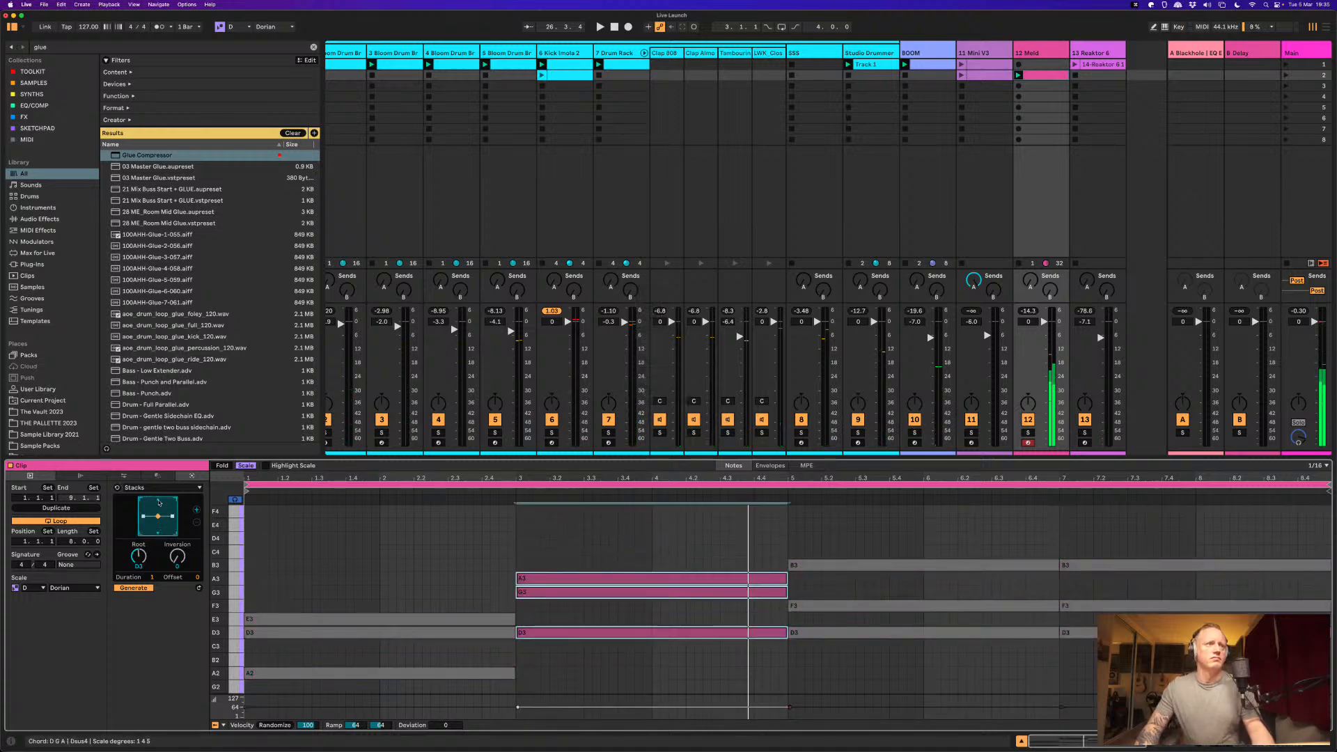
key("space")
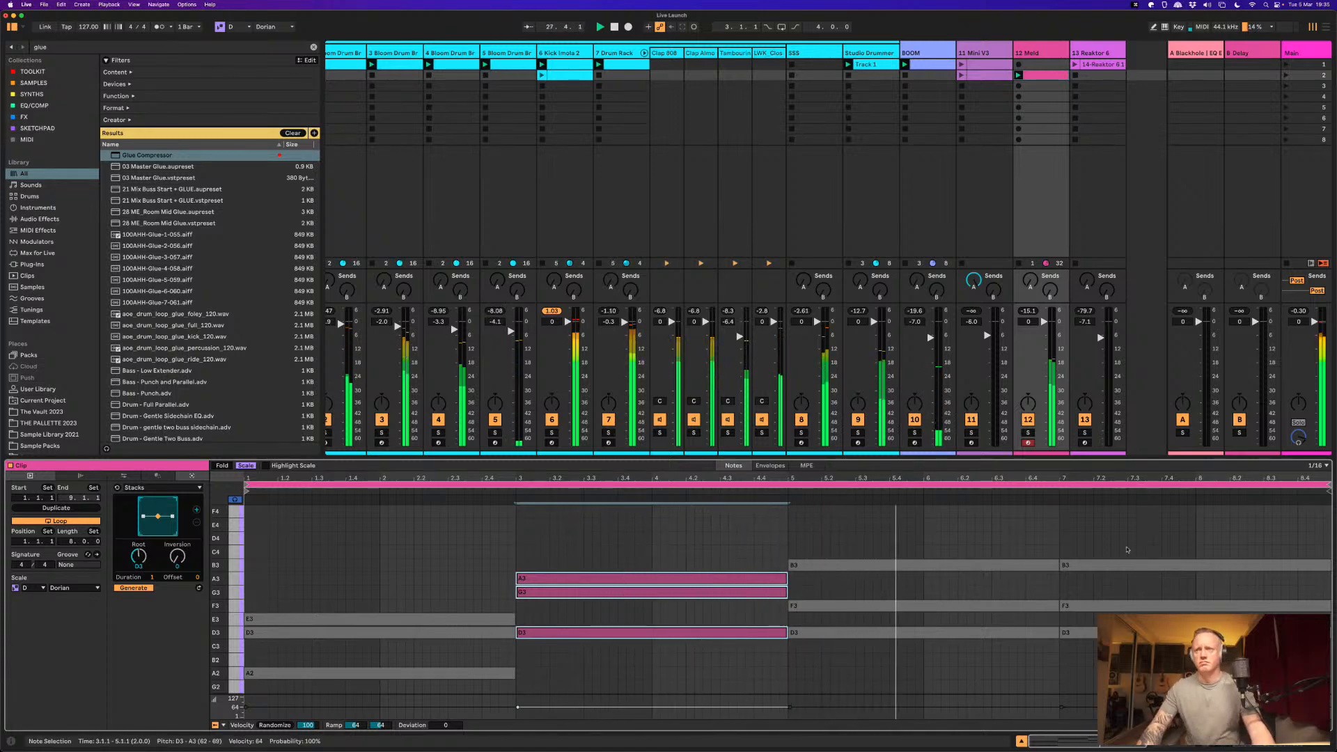
left_click(929, 577)
left_click(157, 501)
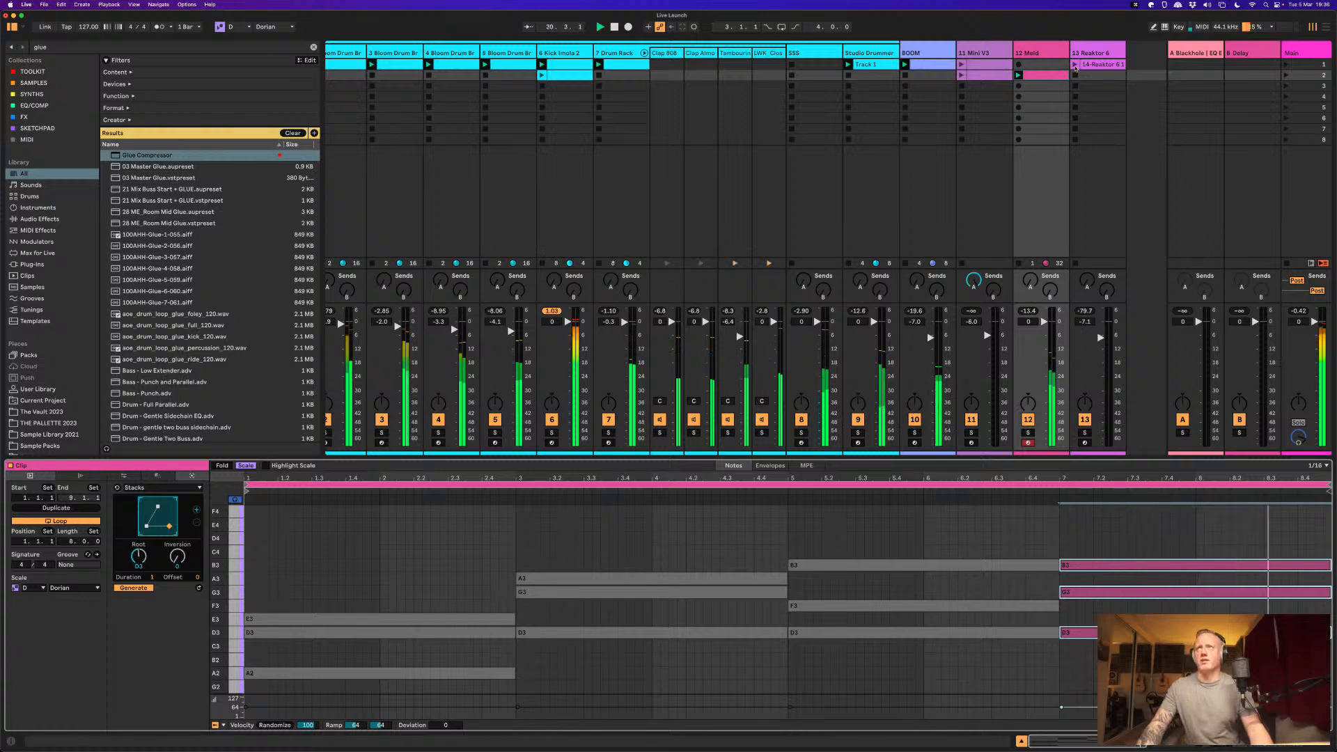
Step: Launch the Reaktor 6 bass clip alongside the Meld chords and check both tracks' devices
left_click(1075, 66)
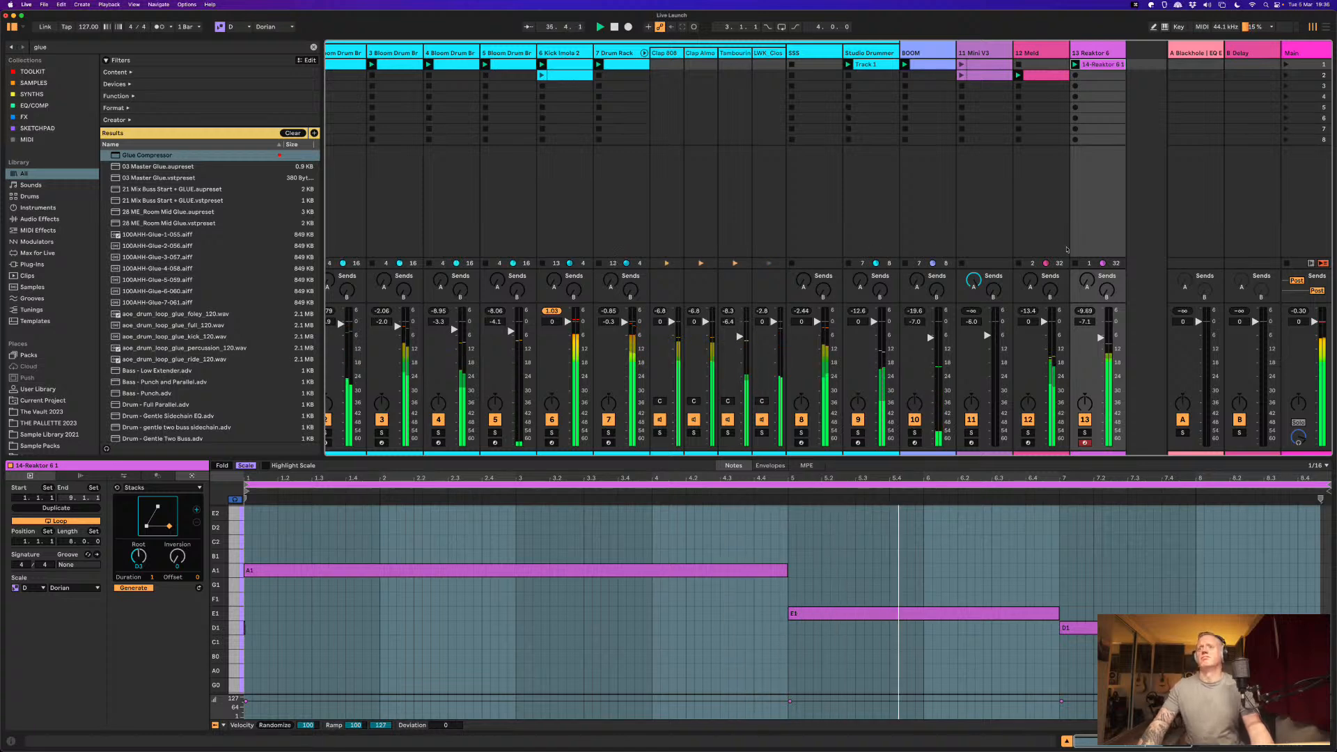
double_click(1099, 53)
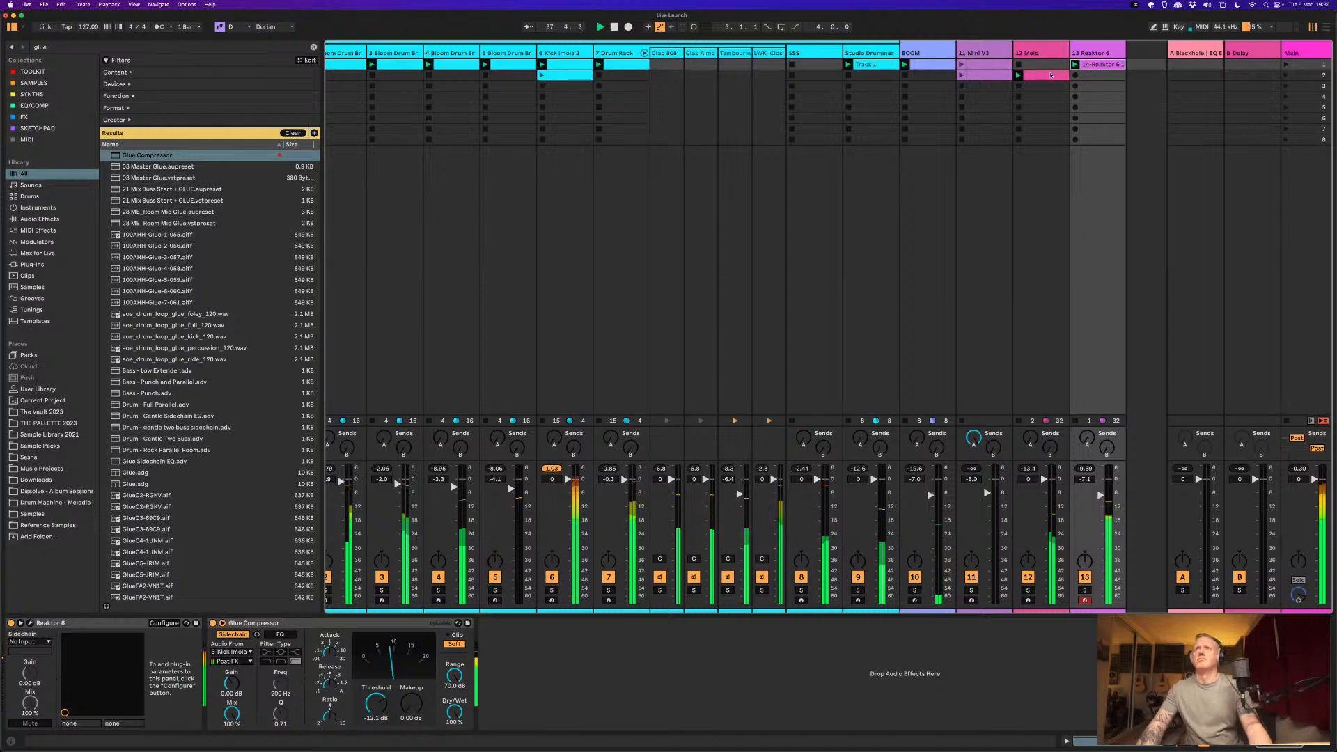
left_click(1051, 75)
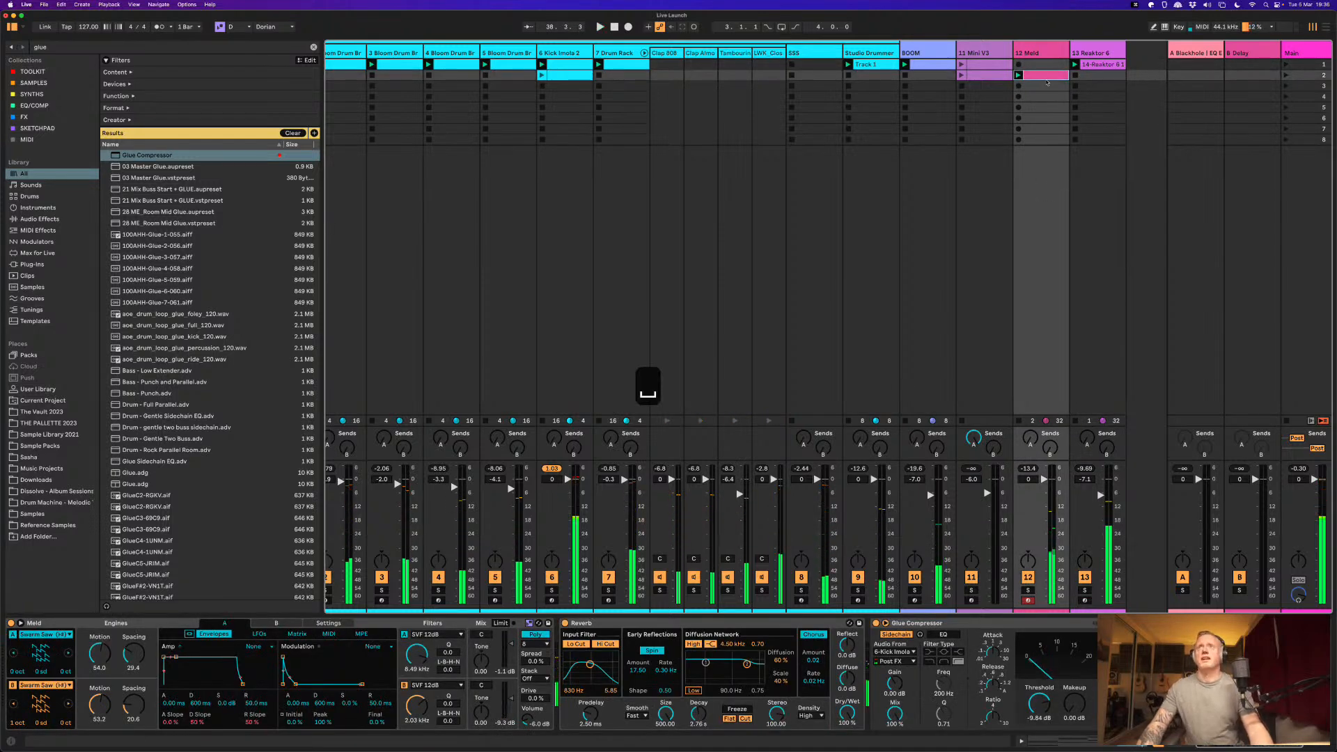
Step: Delete all the notes in the Meld clip
double_click(1049, 78)
left_click(414, 599)
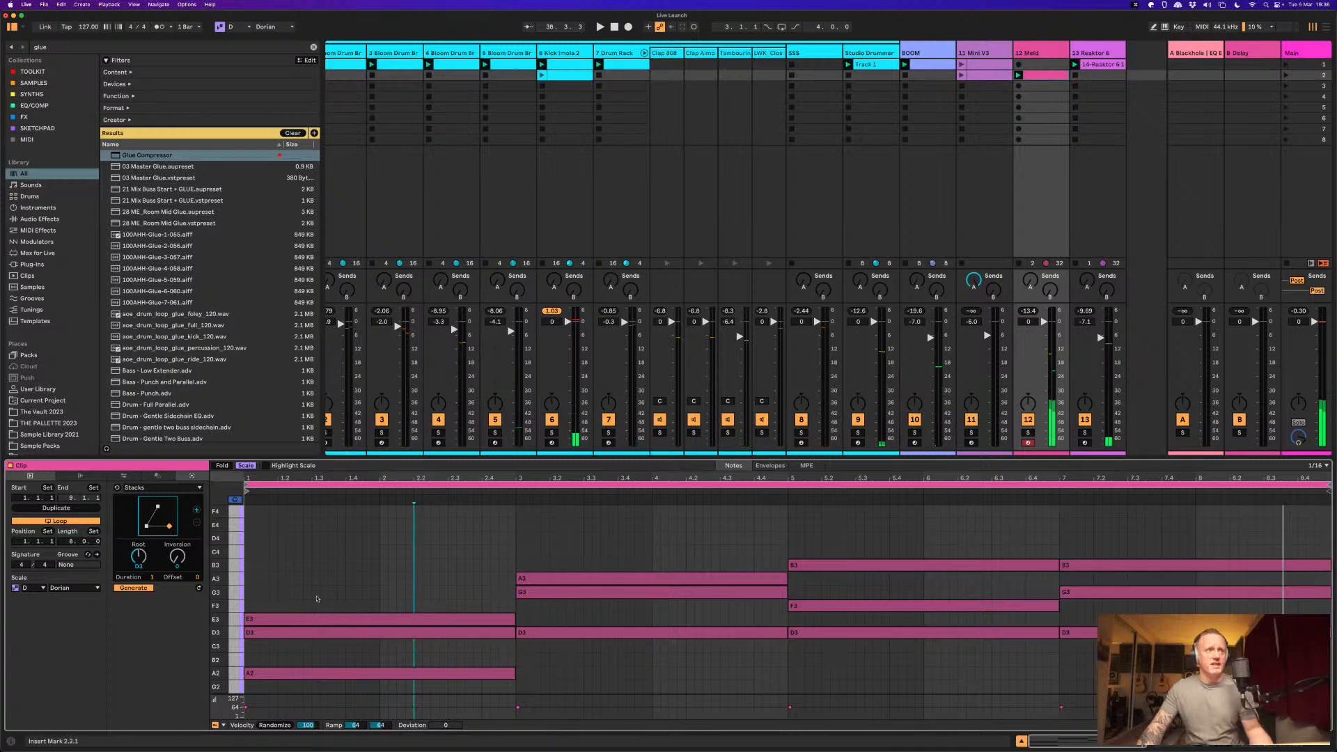
key("super+a")
key("BackSpace")
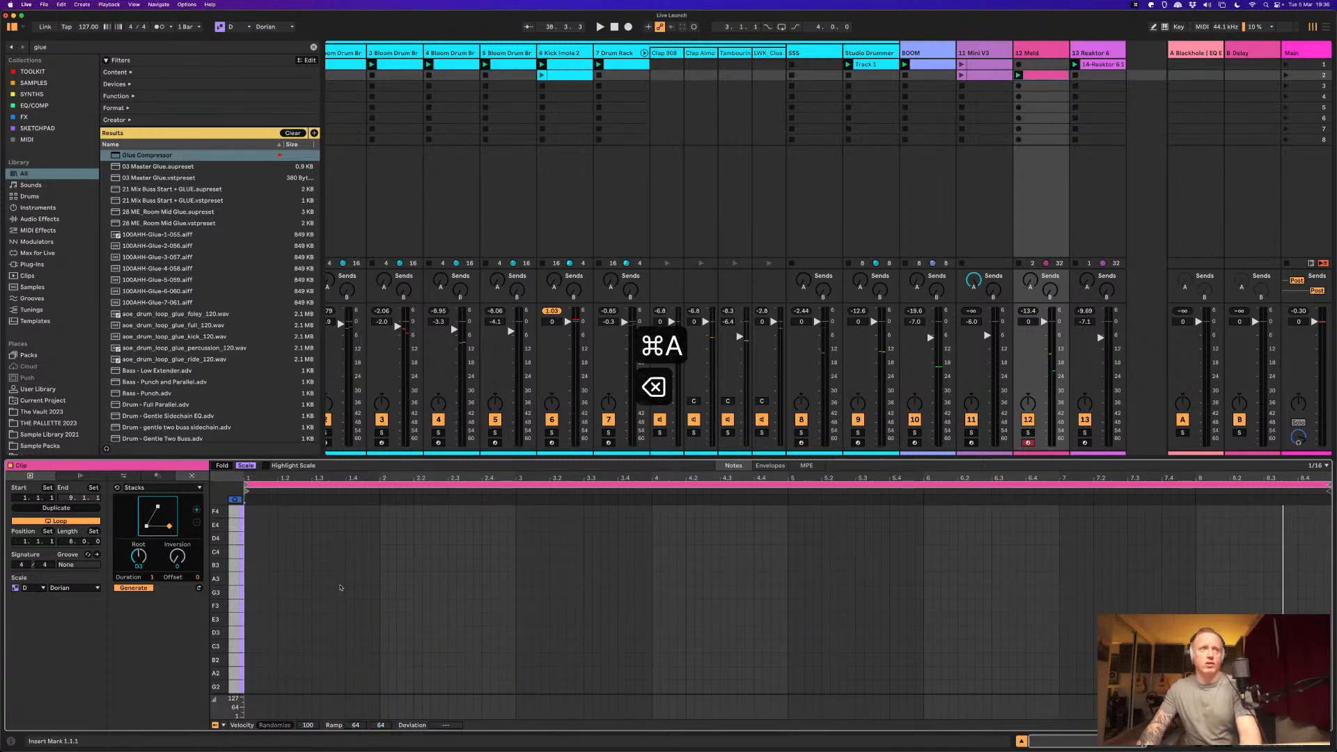
Step: Try the Shape generator for the empty Meld clip and switch to the Seed generator
left_click(156, 487)
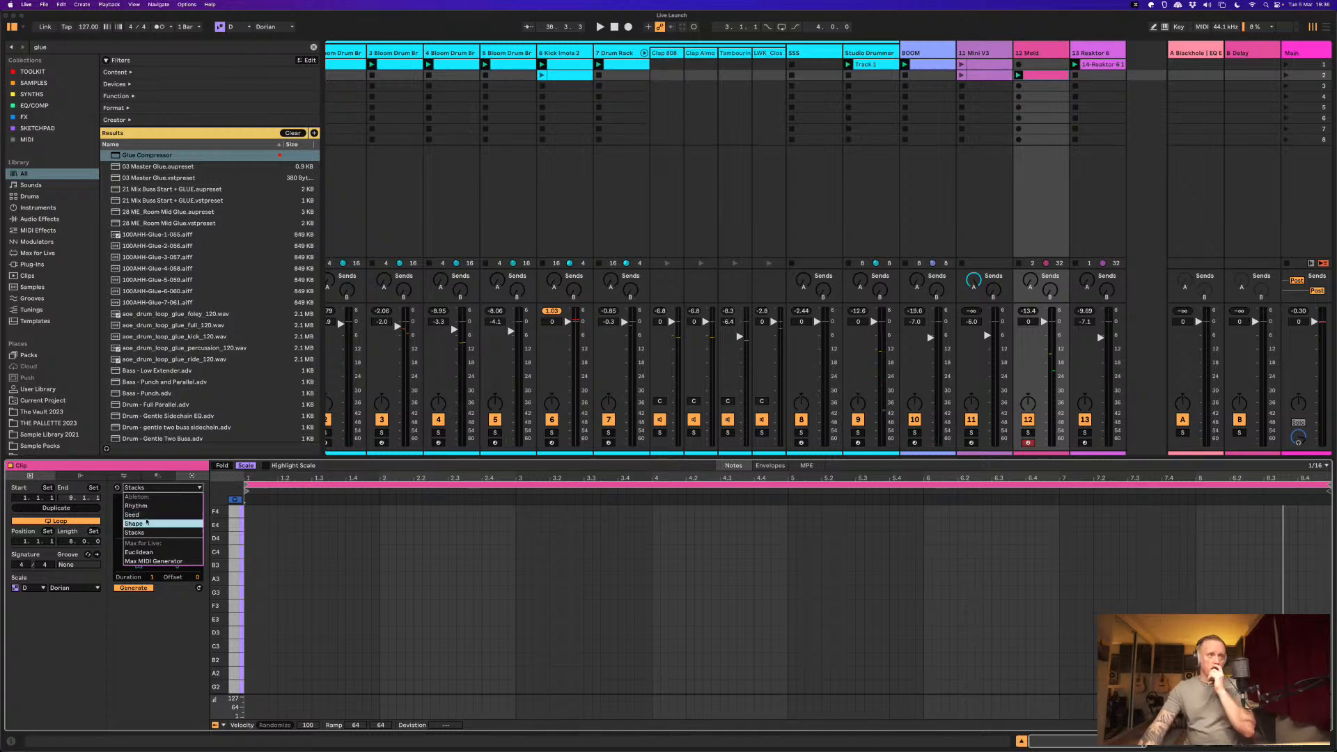
left_click(147, 522)
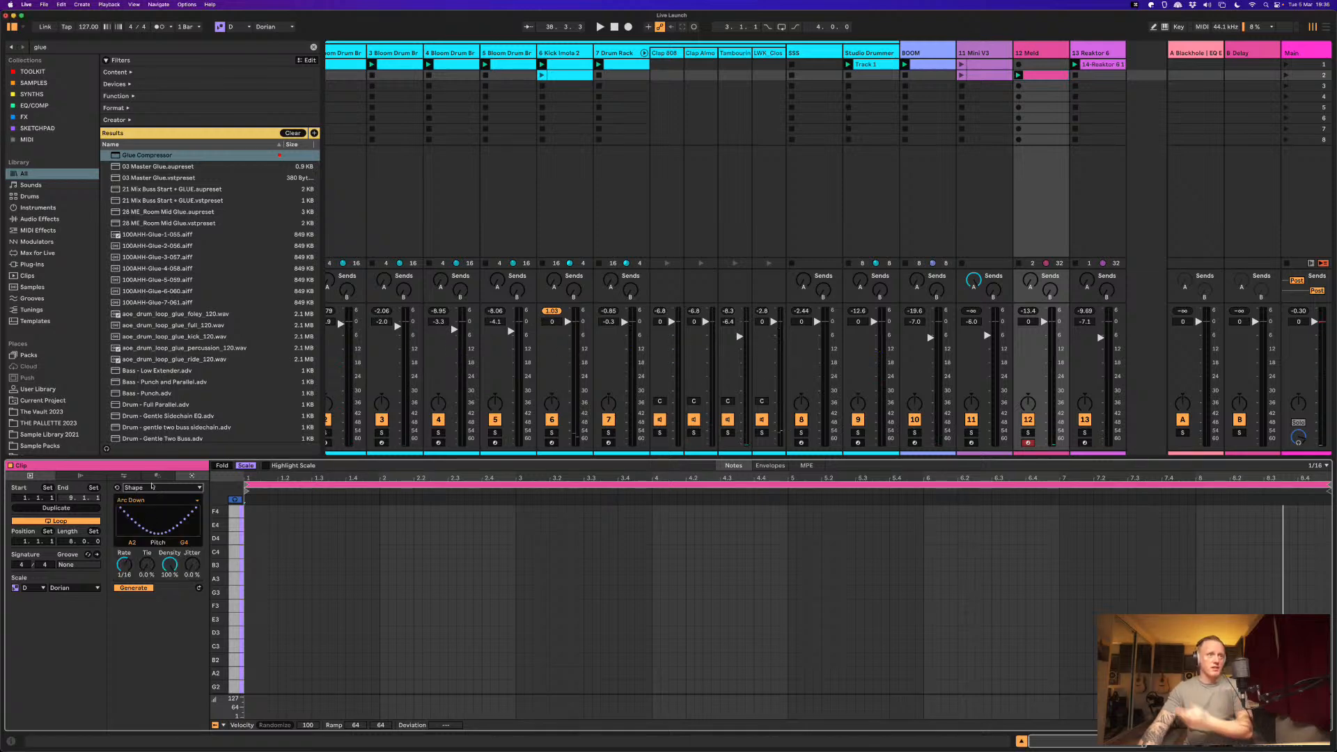
left_click(152, 487)
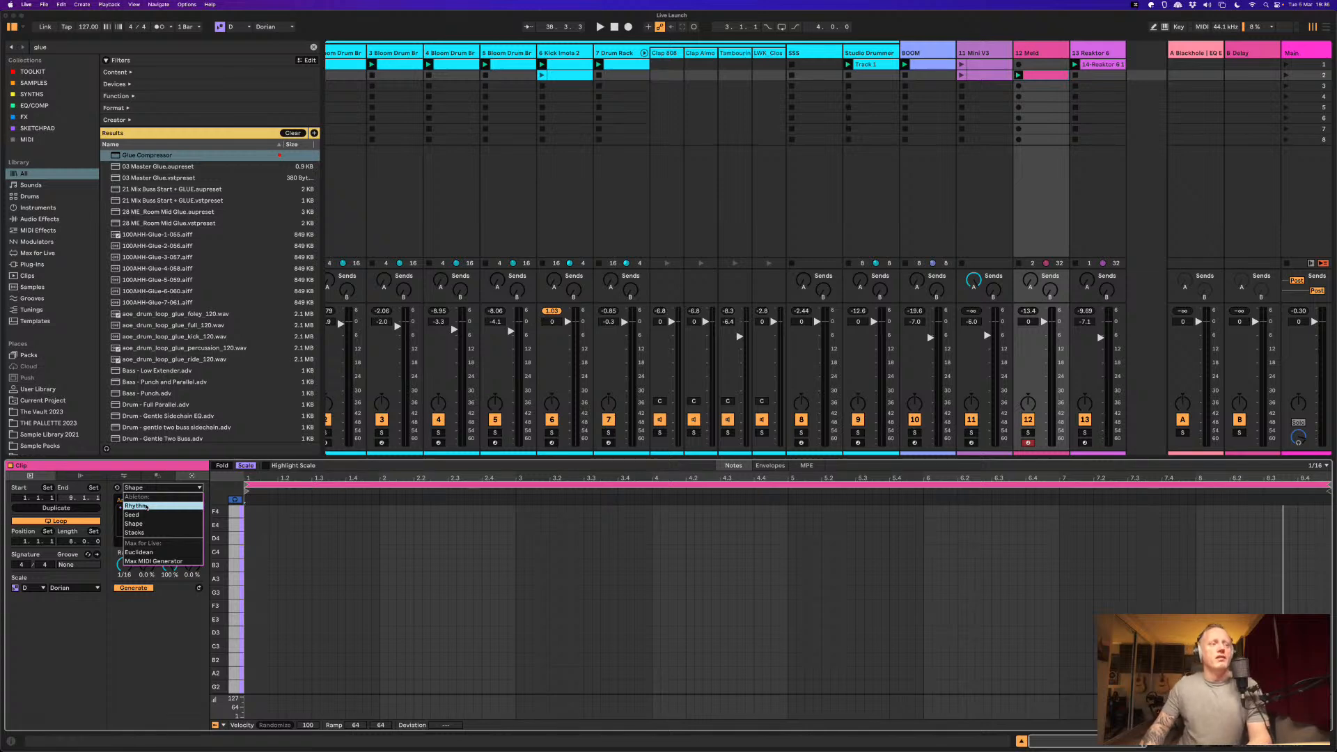
left_click(147, 515)
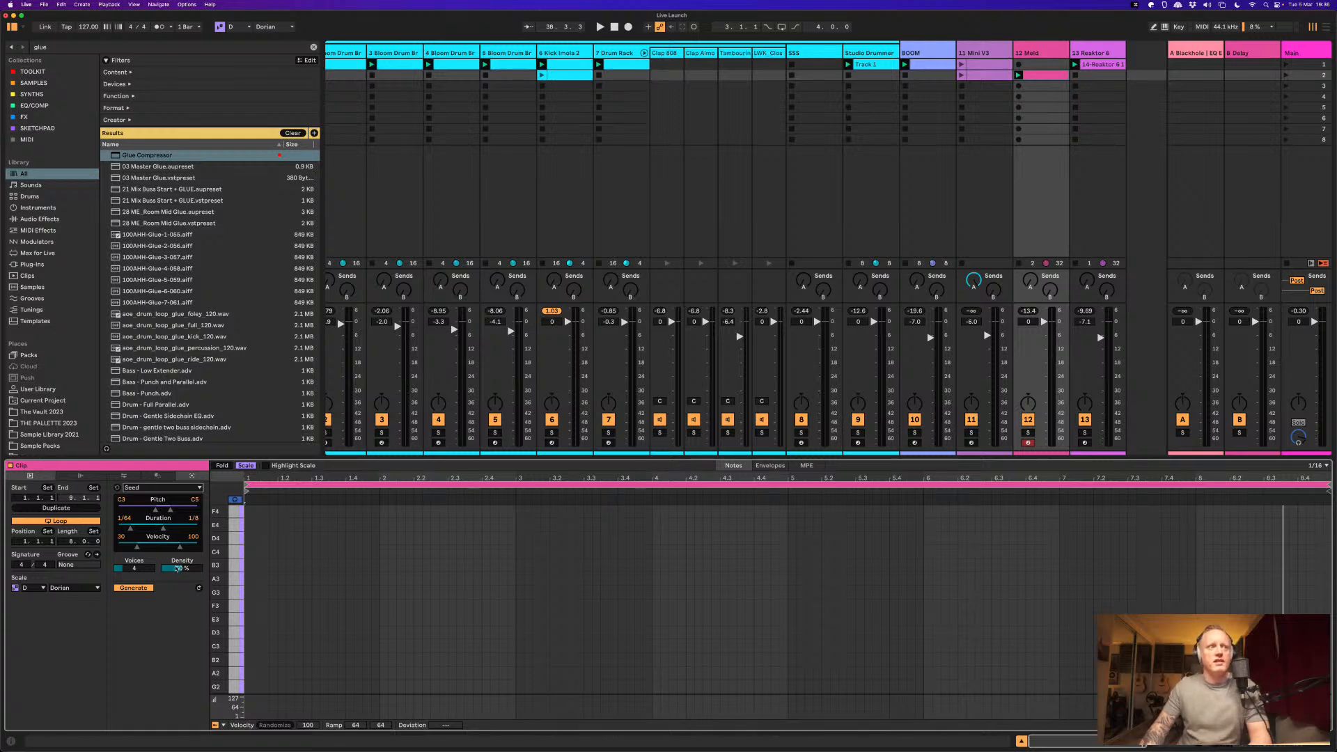
Step: Generate Seed notes with 3 voices and a D3 to D4 pitch range, and audition them with the Meld track soloed
left_click_drag(137, 568, 137, 535)
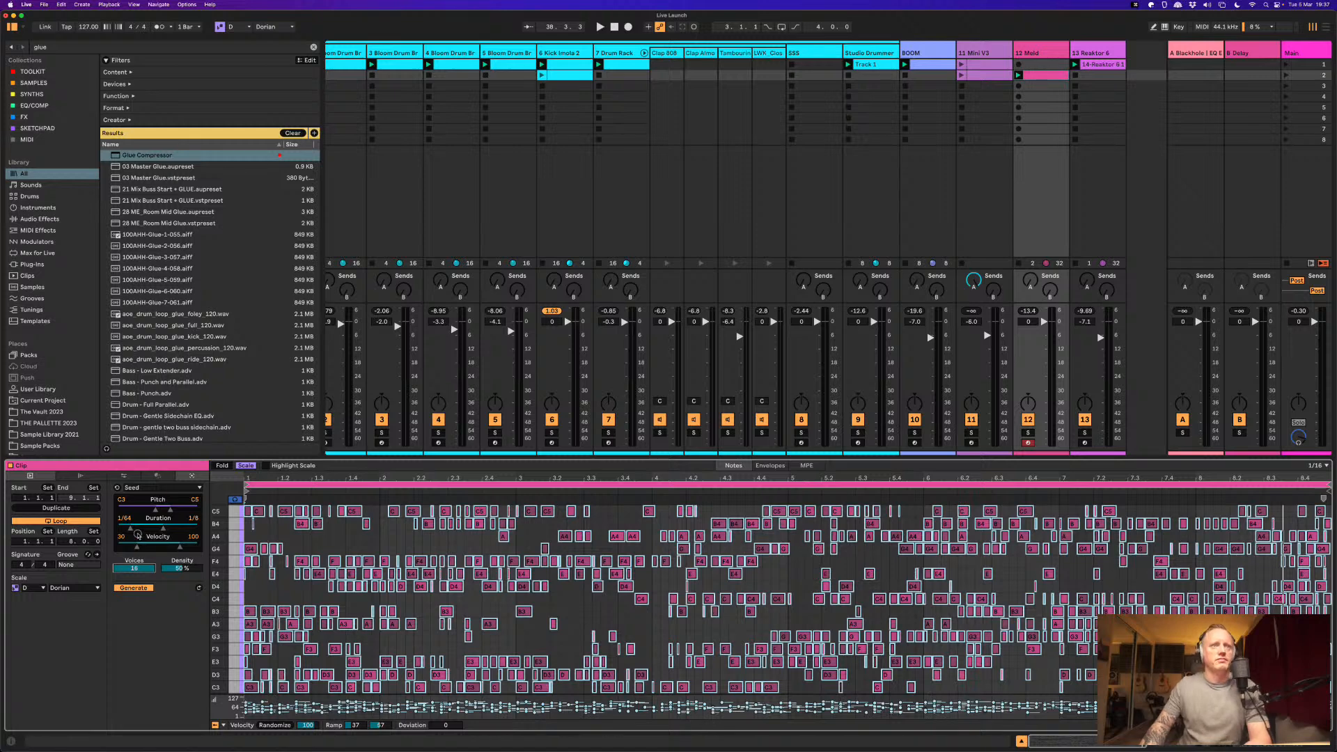
left_click_drag(136, 505, 138, 573)
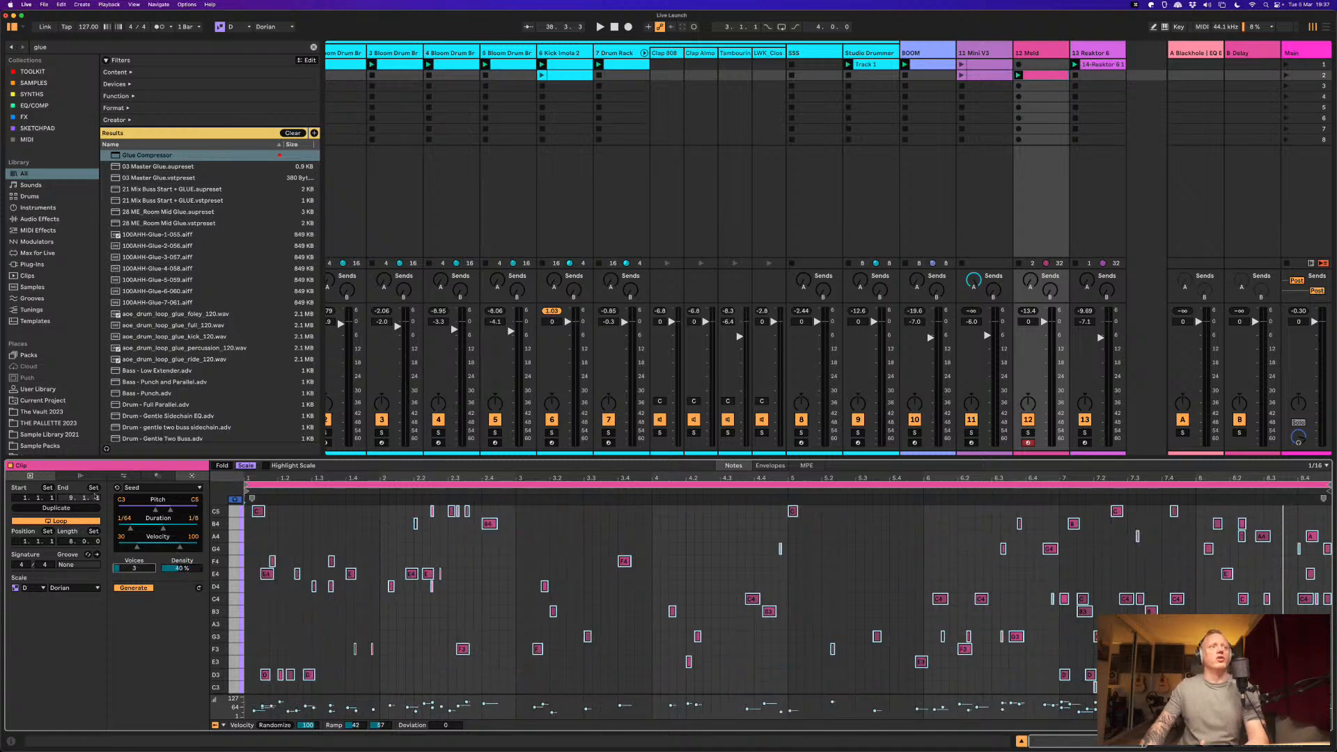
left_click_drag(120, 503, 193, 506)
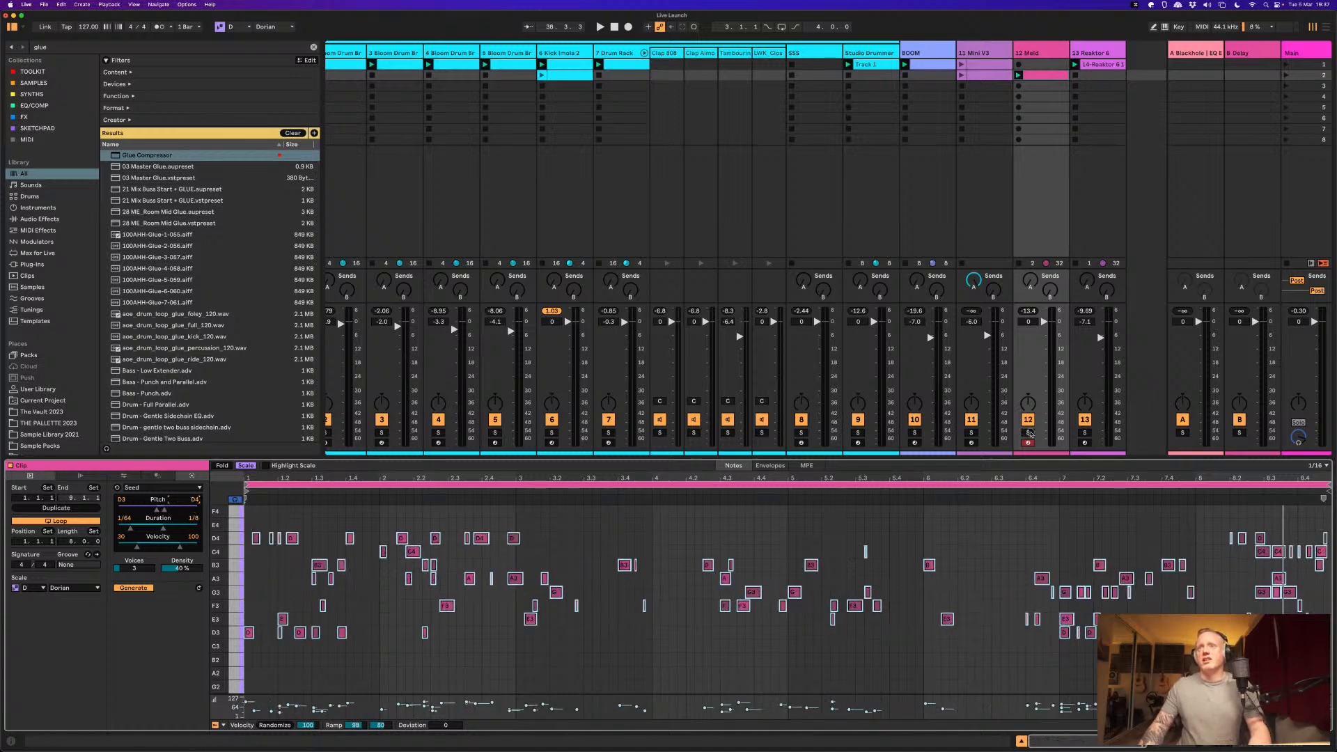
key("space")
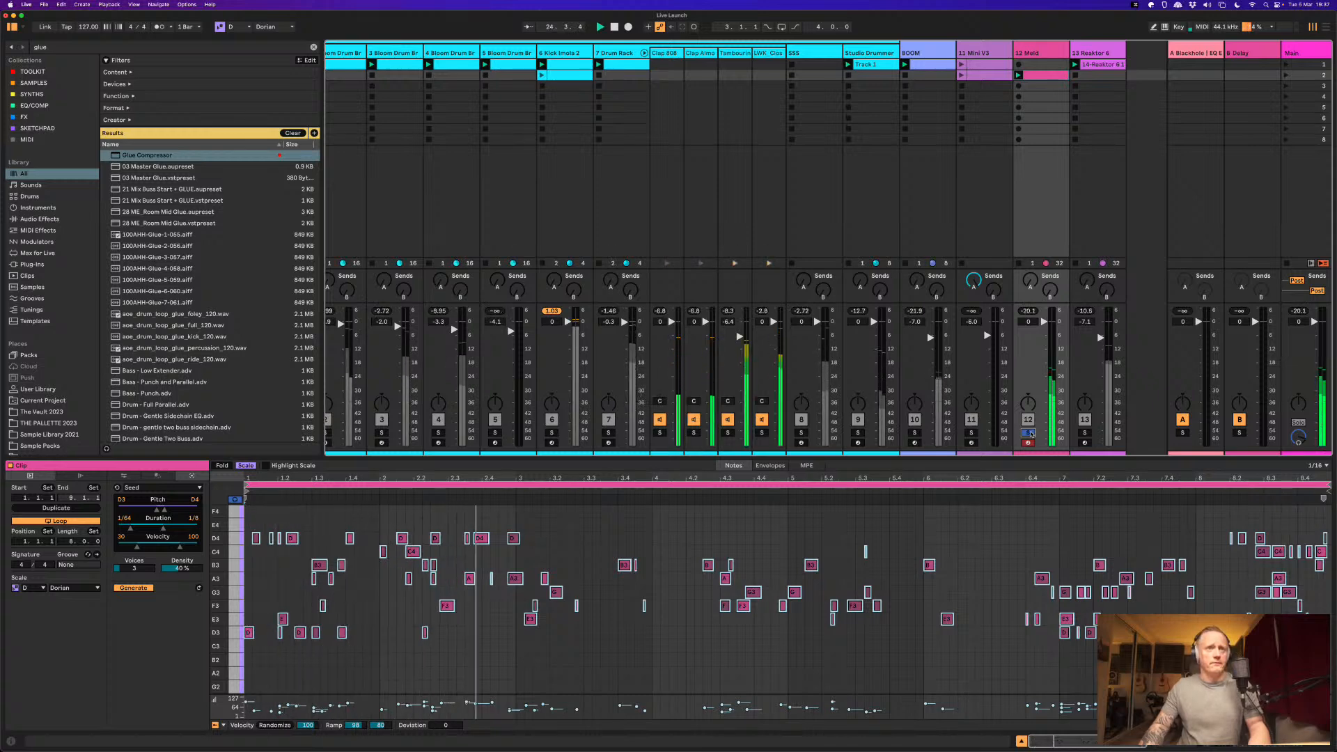
key("space")
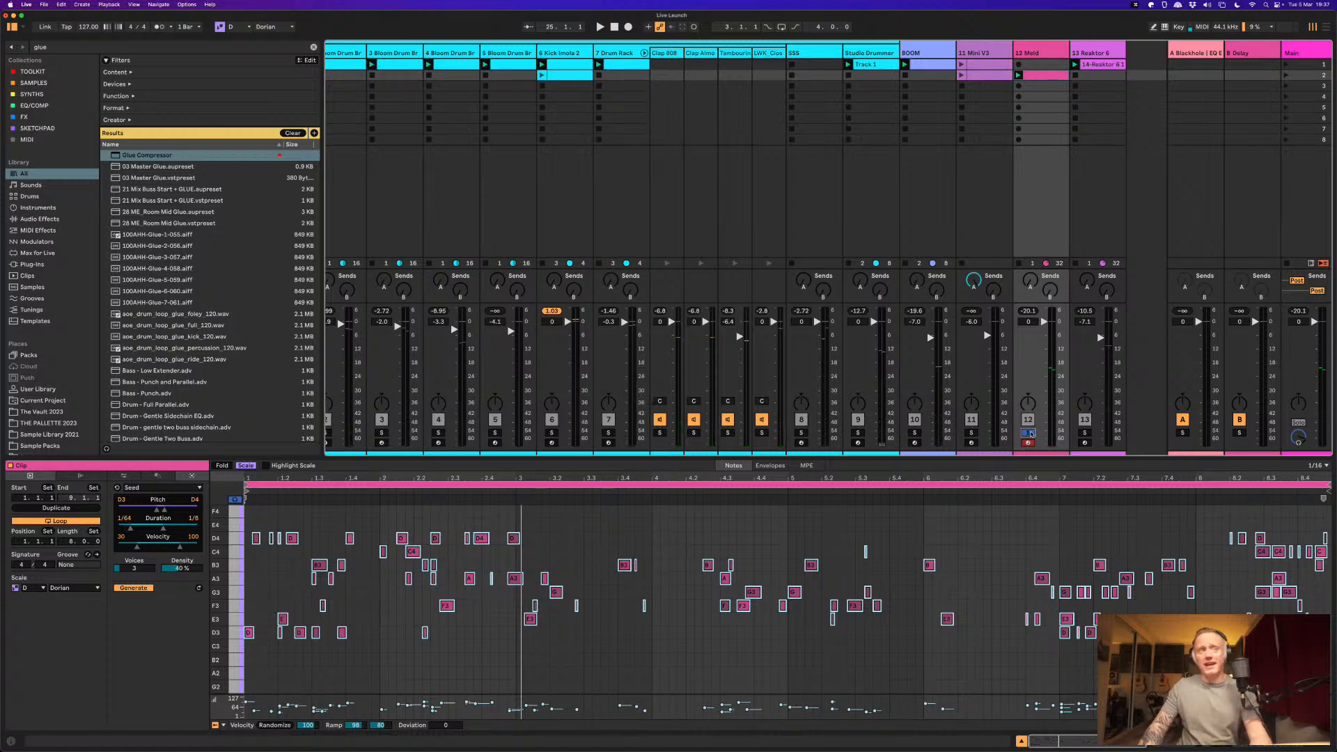
Step: Move the Seed clip to the third slot of the Mini V3 track, unsolo Meld, and play the clip with Mini V3 soloed
left_click_drag(1037, 74, 985, 86)
left_click(1029, 432)
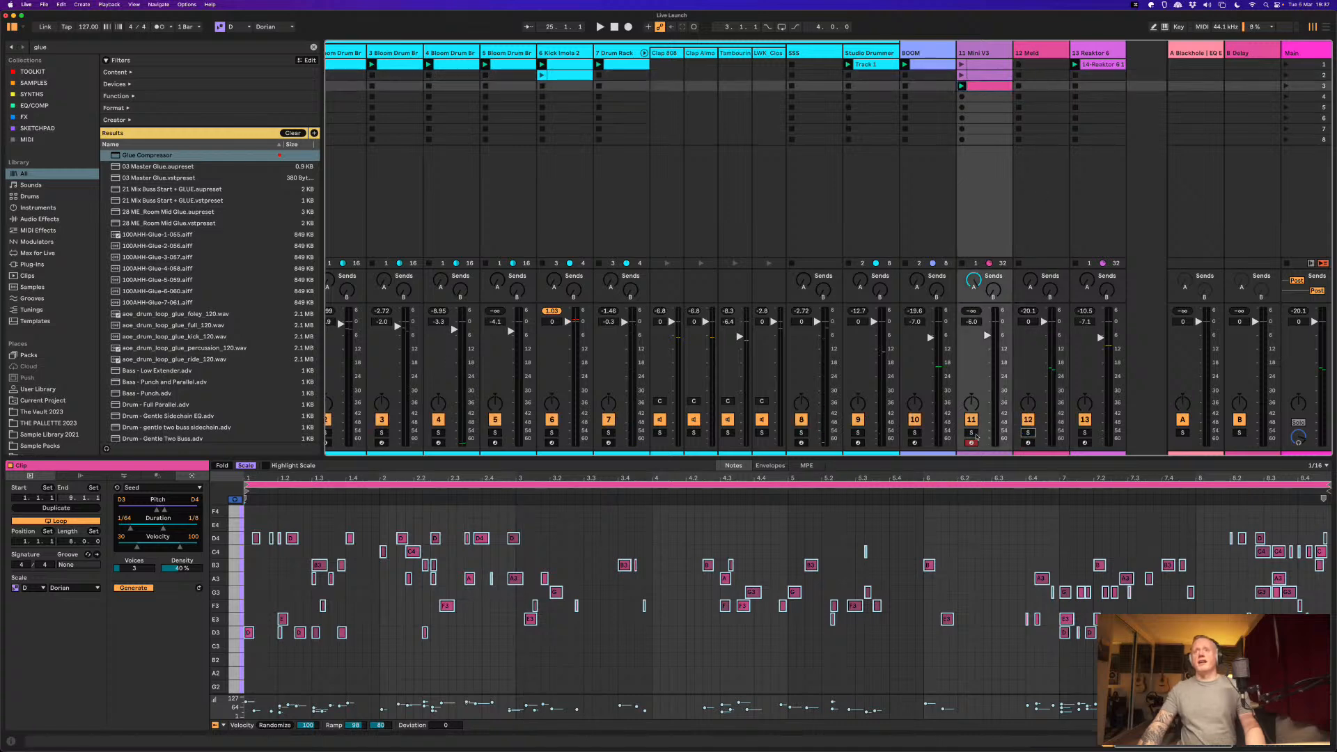
left_click(961, 86)
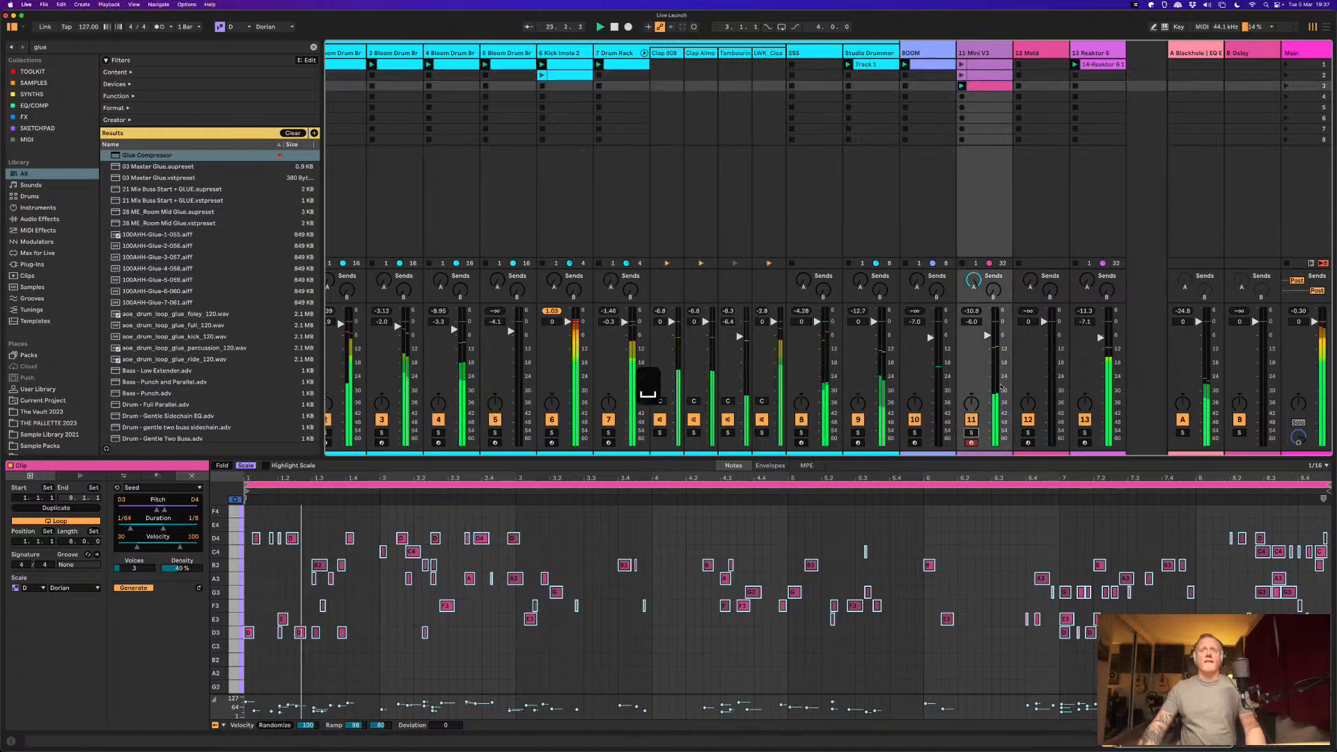
left_click(972, 432)
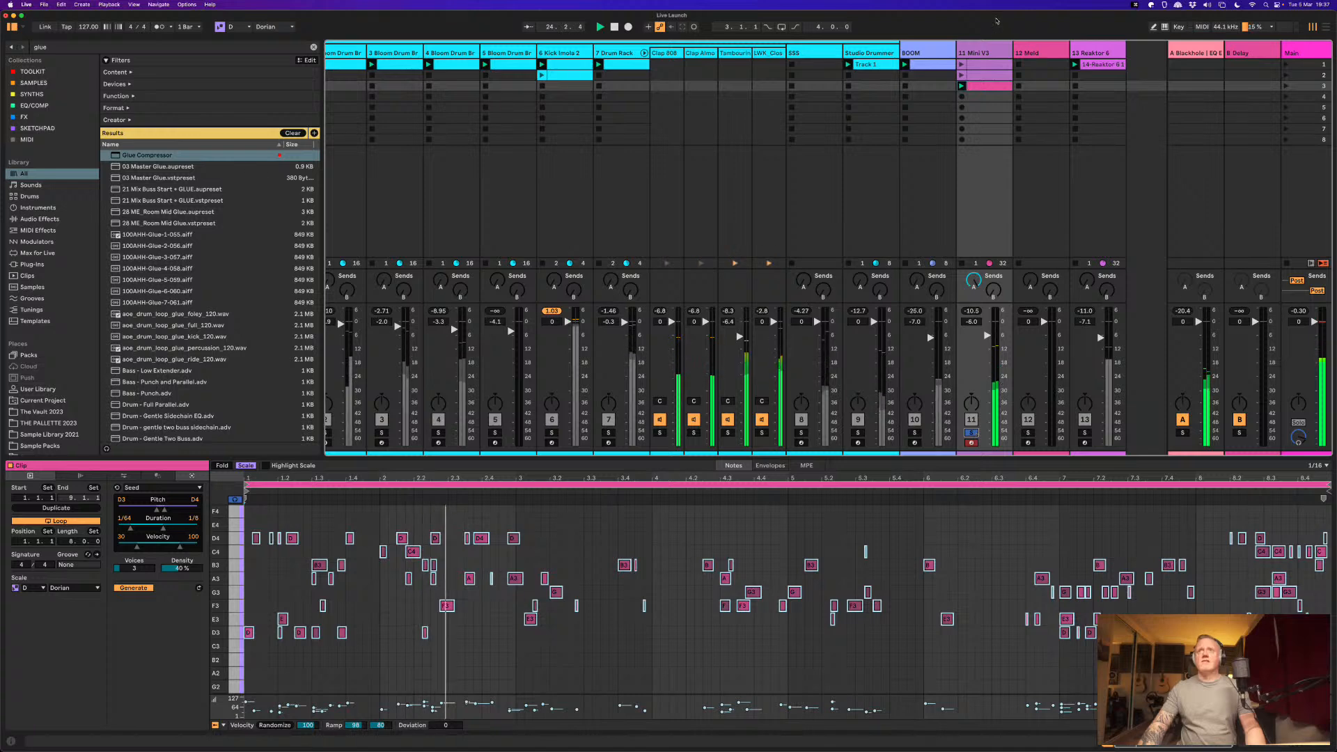
Step: Check the Mini V3 synth window, reopen the Seed clip and raise the Mini V3 track's volume to about -0.5 dB
double_click(985, 60)
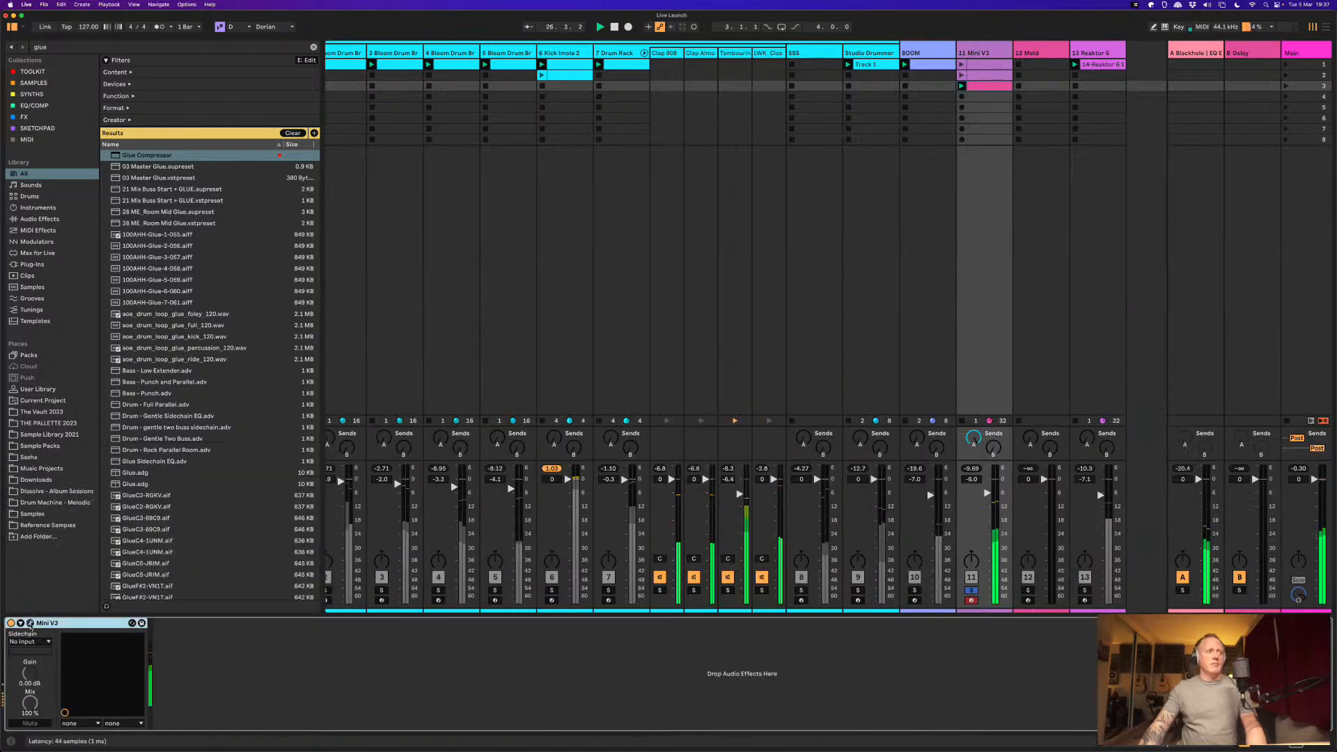
left_click(30, 624)
left_click_drag(834, 192, 856, 108)
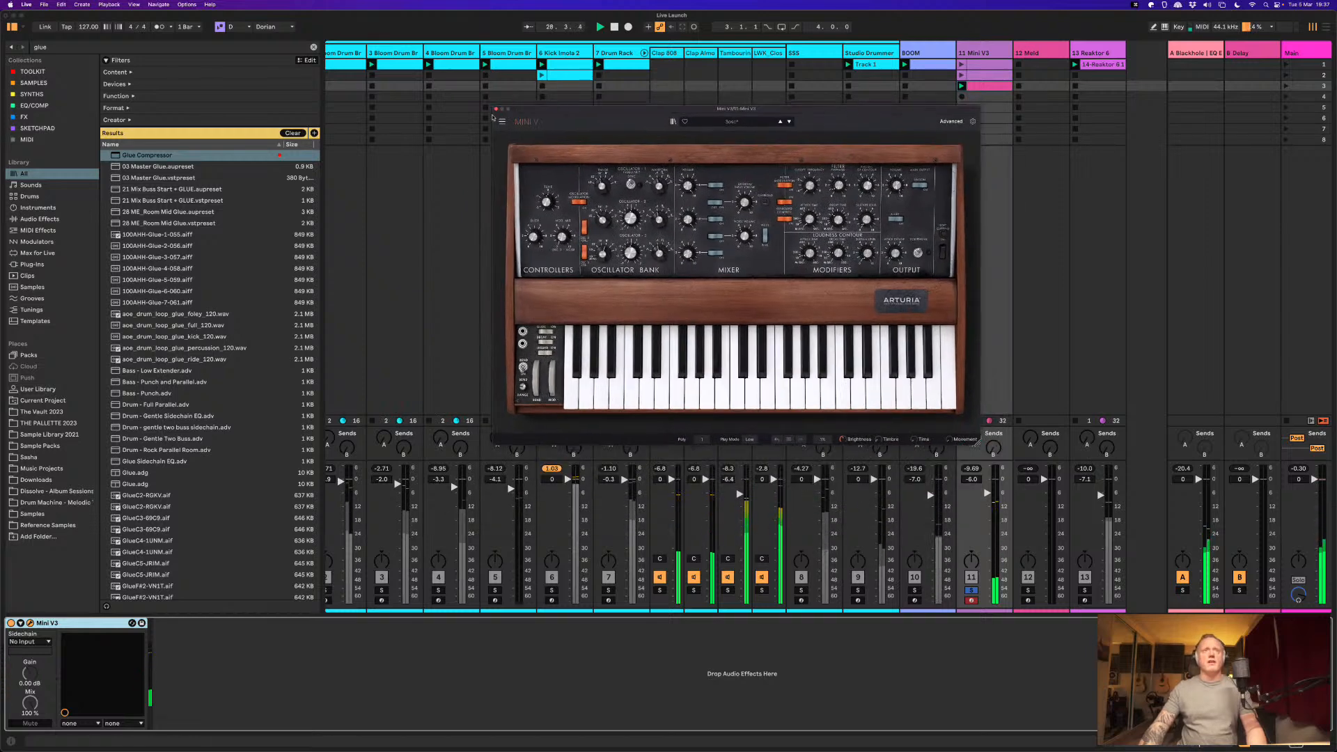
left_click(496, 108)
double_click(989, 86)
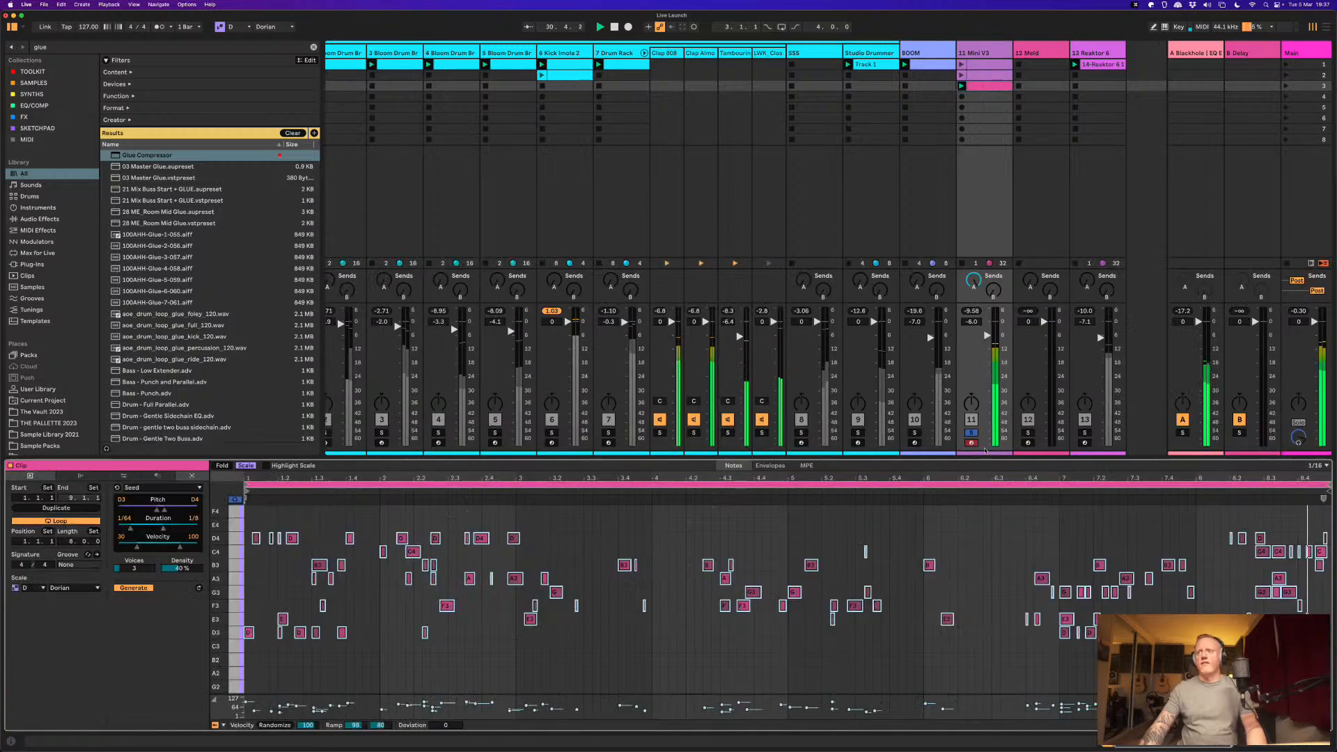
left_click_drag(987, 335, 987, 323)
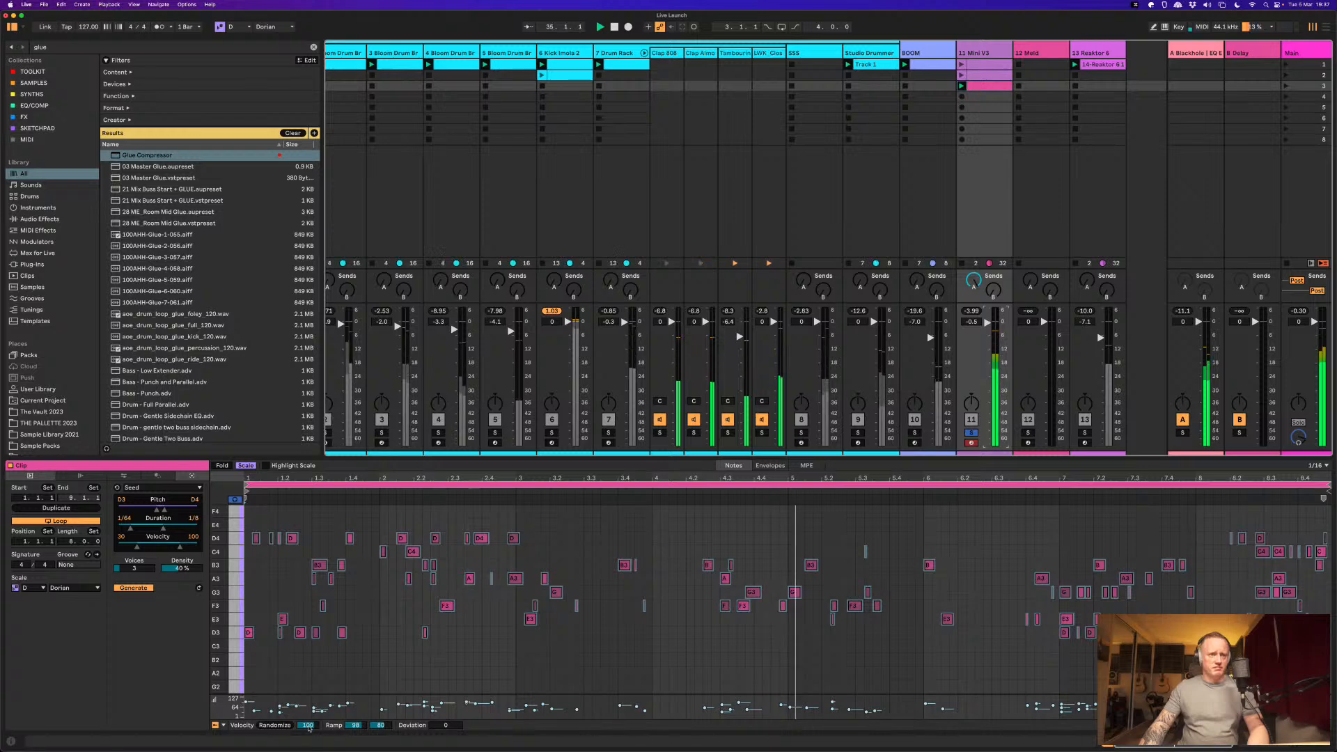
Step: Randomize the Seed notes' velocities, set the randomize amount to 16 and ramp the velocities from 100 to 106
left_click(284, 725)
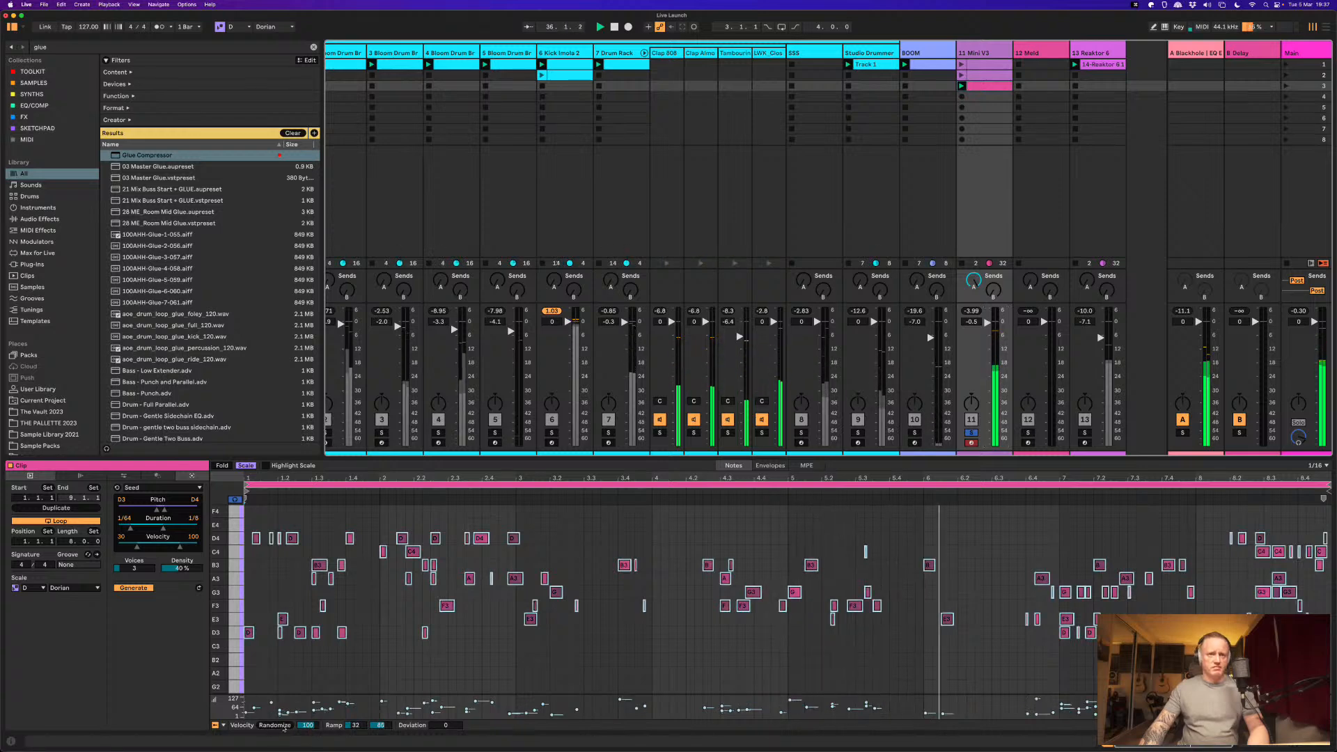
left_click_drag(306, 725, 386, 710)
left_click(359, 725)
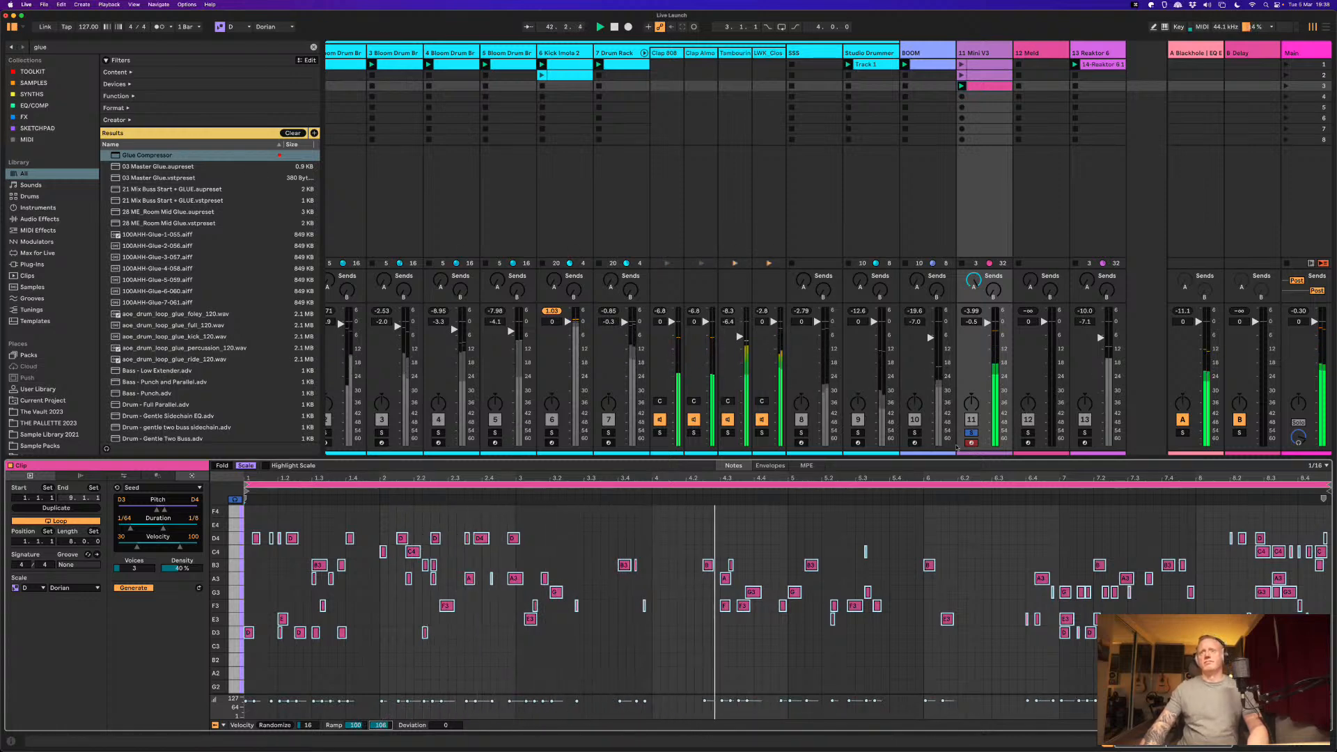
Step: Adjust the filter contour amount in the Mini V3 synth's modifiers section and close the synth window
key("shift+Tab")
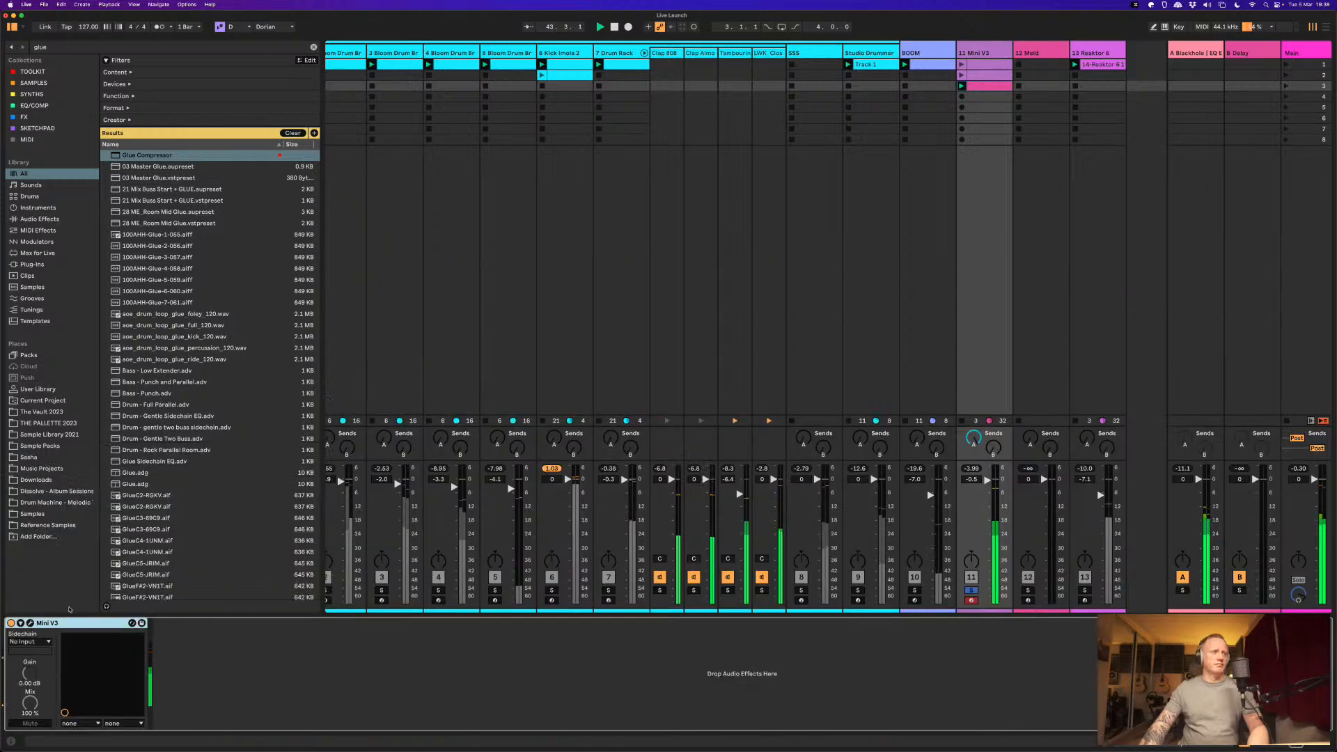
left_click(30, 623)
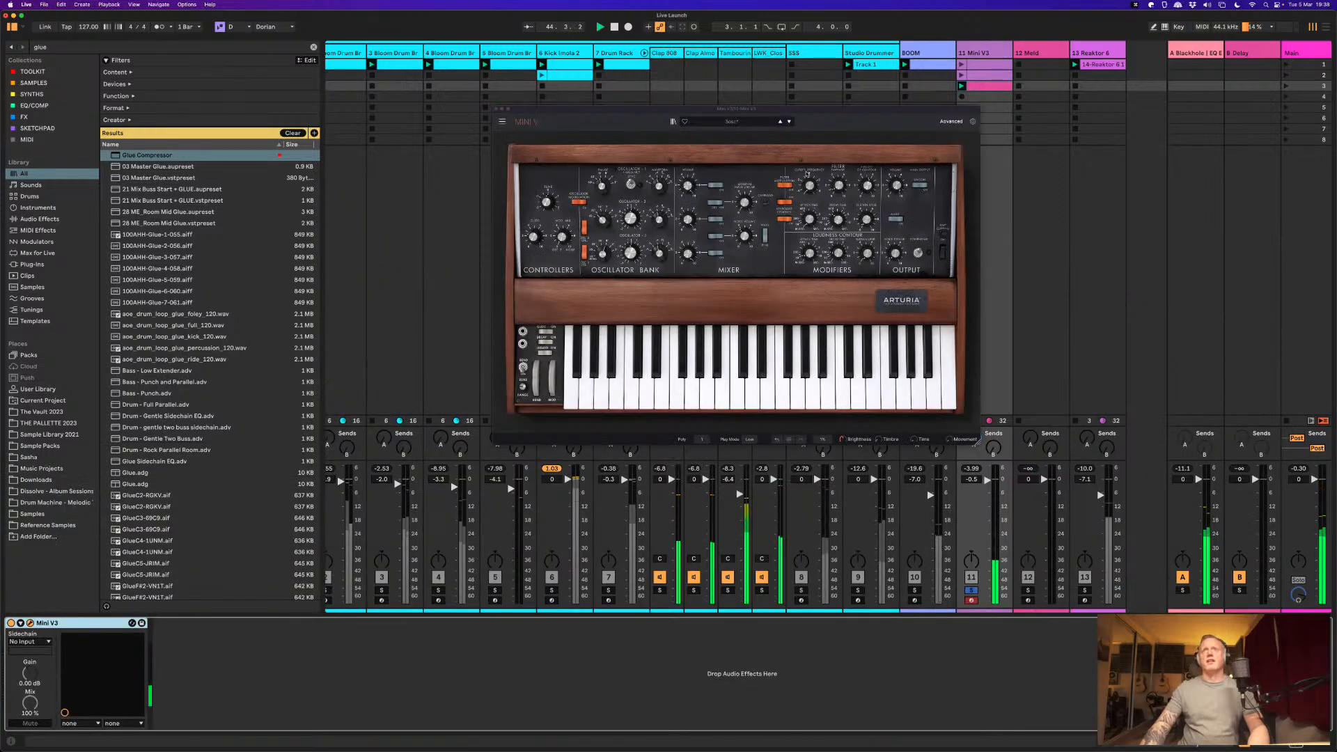
left_click_drag(869, 182, 869, 170)
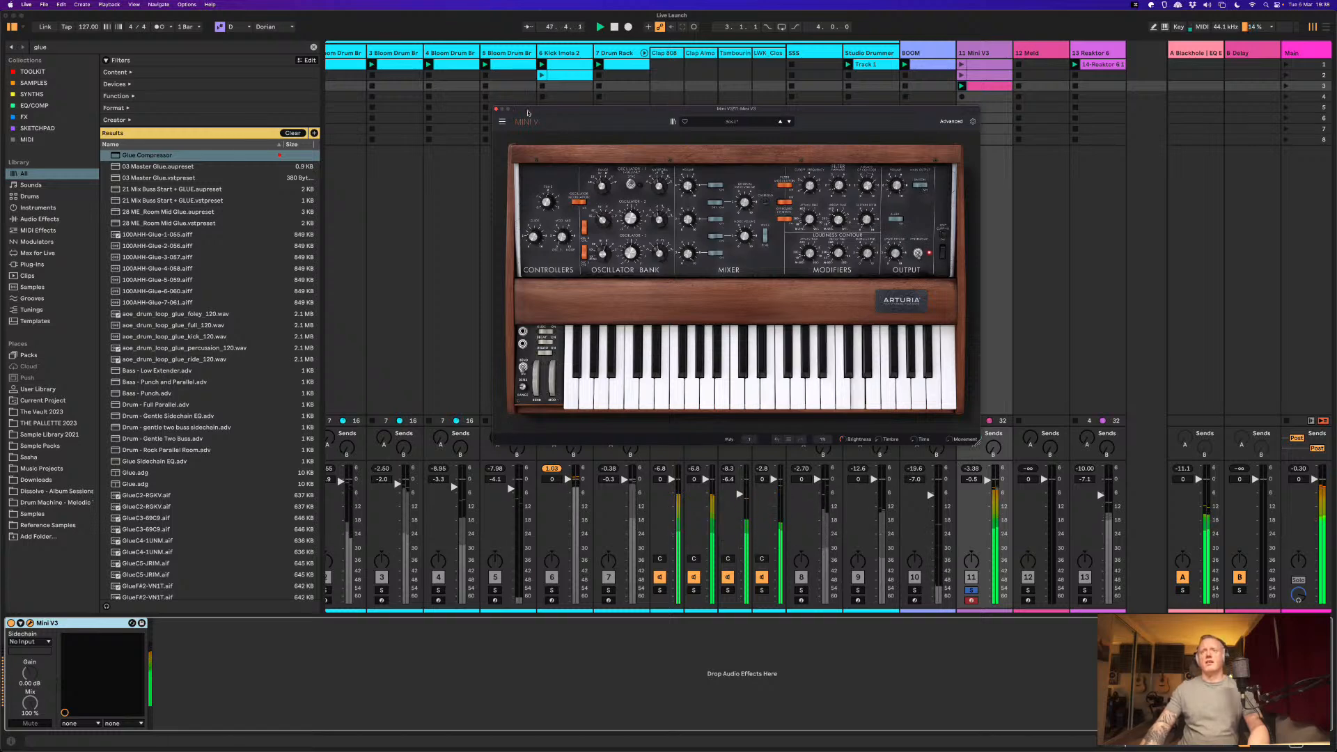
left_click(496, 110)
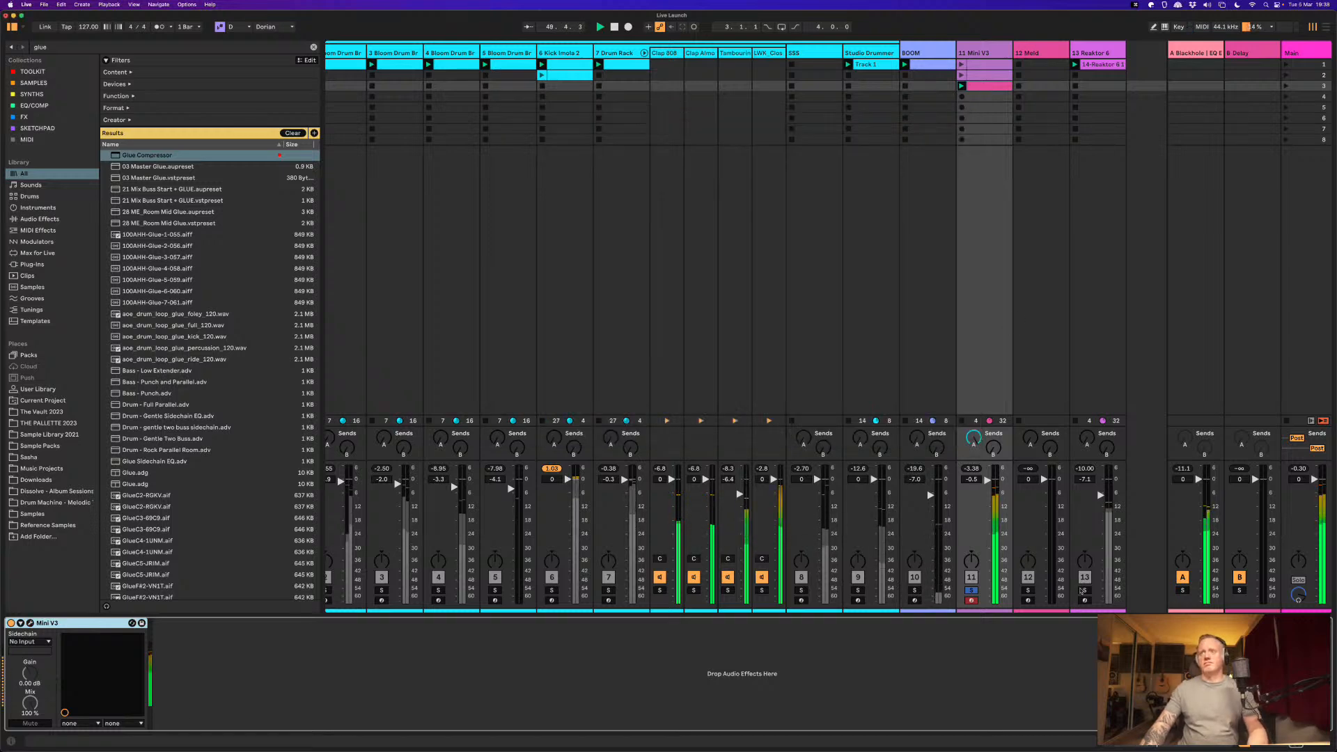
Step: Audition Mini V3 soloed with Reaktor 6, clear the solos, and raise the Mini V3 track's volume to 1.3 dB in the full mix
left_click(1084, 590)
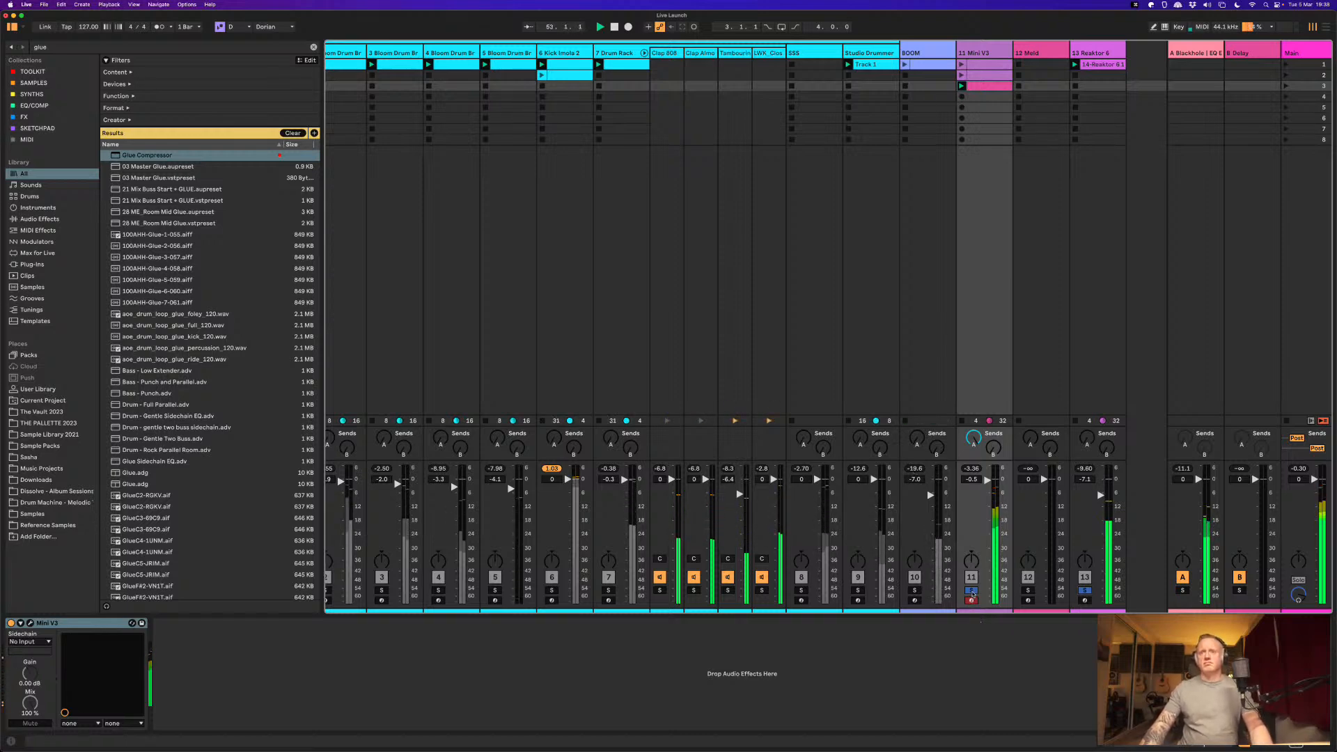
left_click(971, 591)
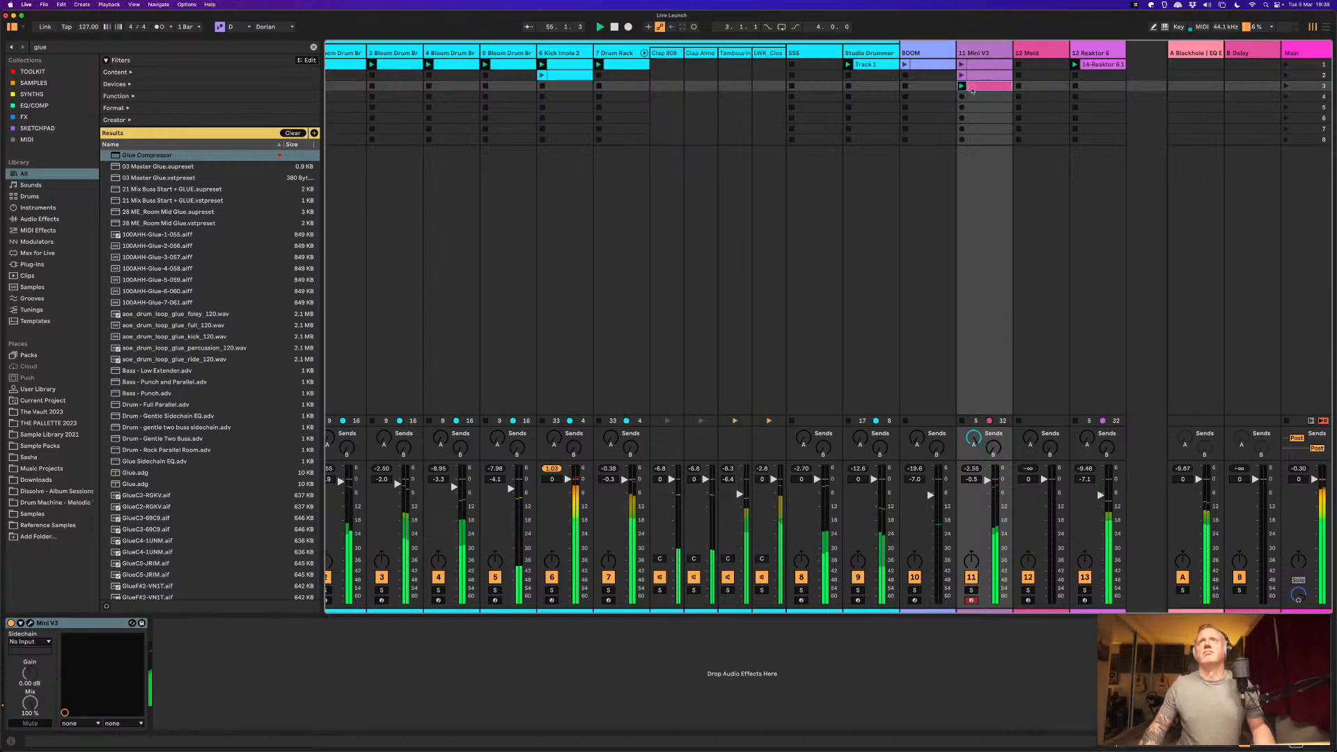
double_click(973, 88)
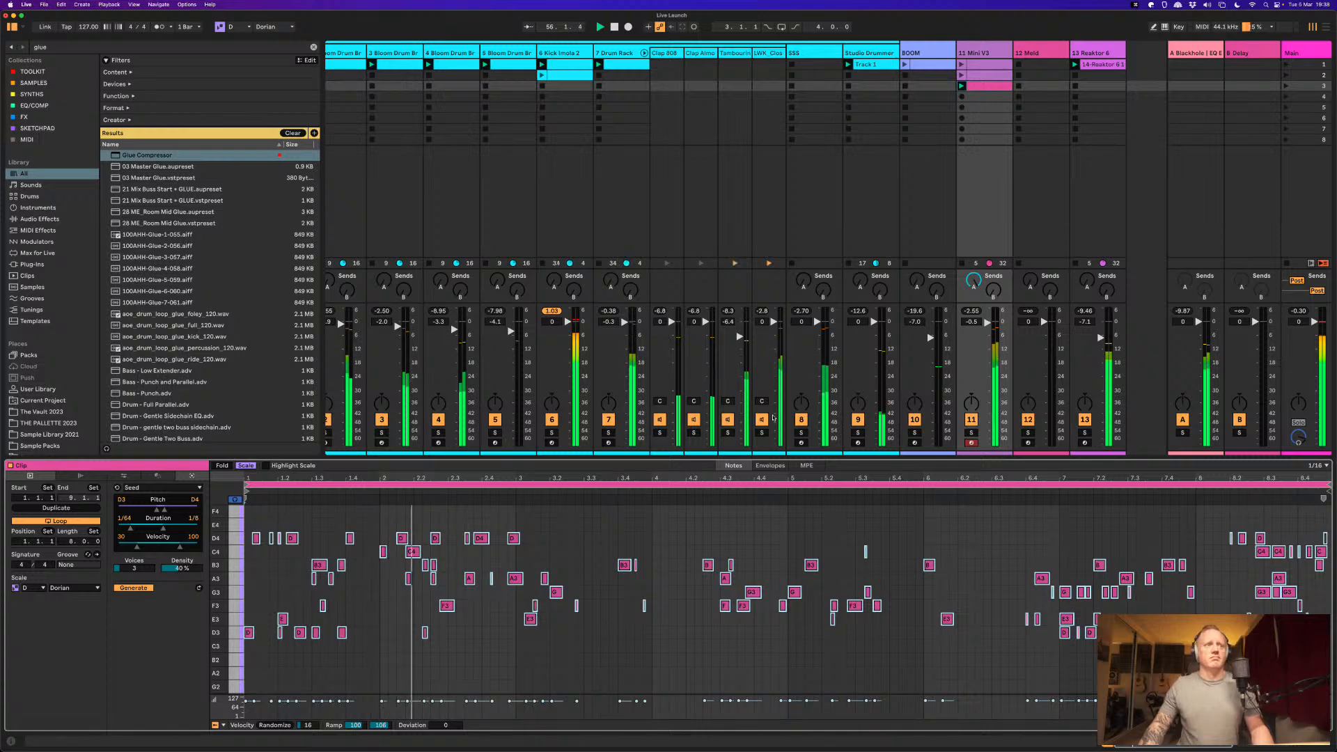
scroll(880, 387, "left", 1)
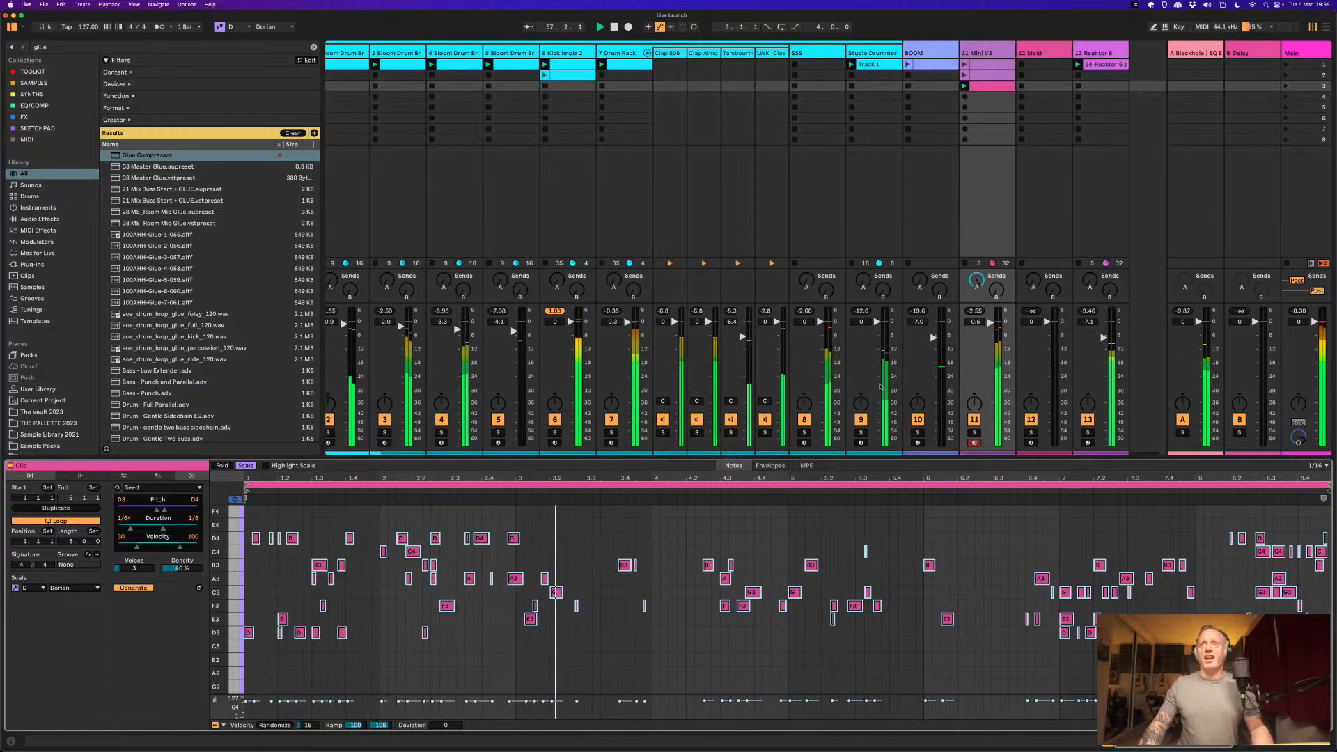
left_click_drag(991, 322, 992, 318)
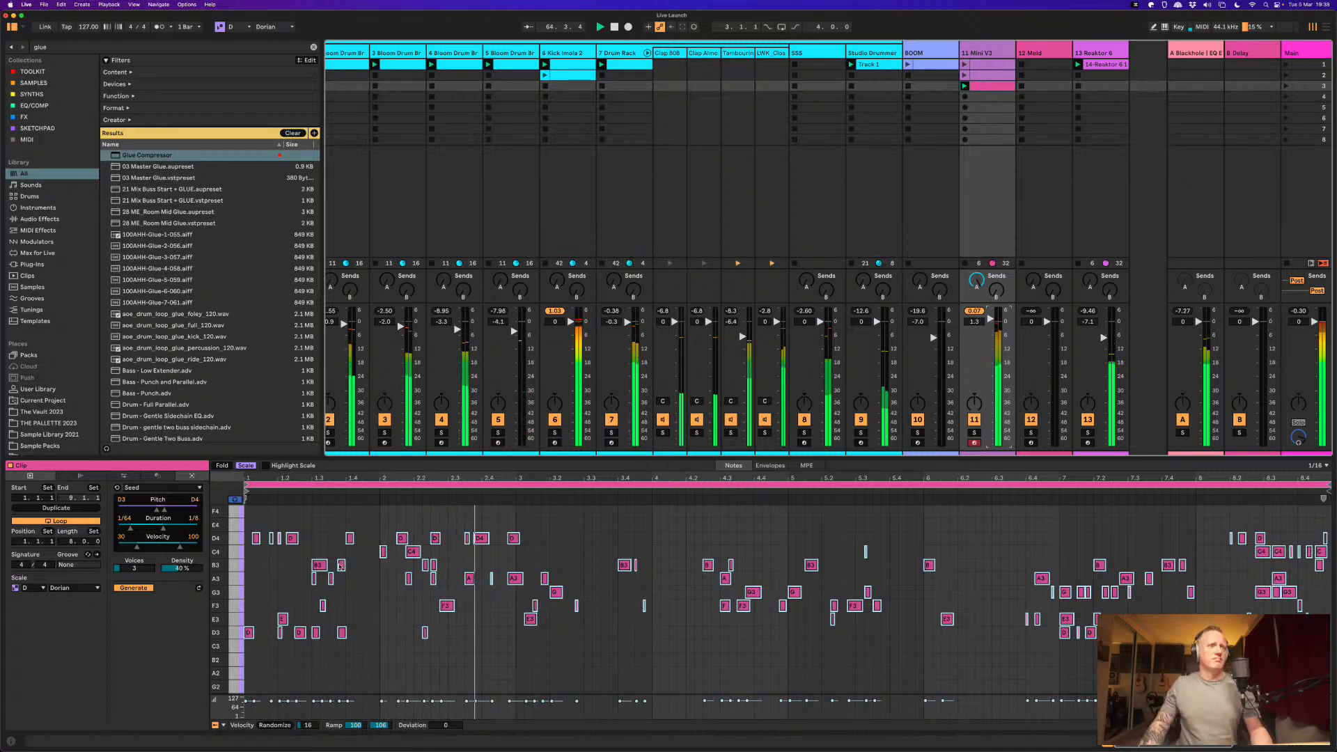
Step: Try regenerating the Seed notes at 27% density and with 4 voices, and undo the generated notes each time
left_click_drag(174, 568, 175, 580)
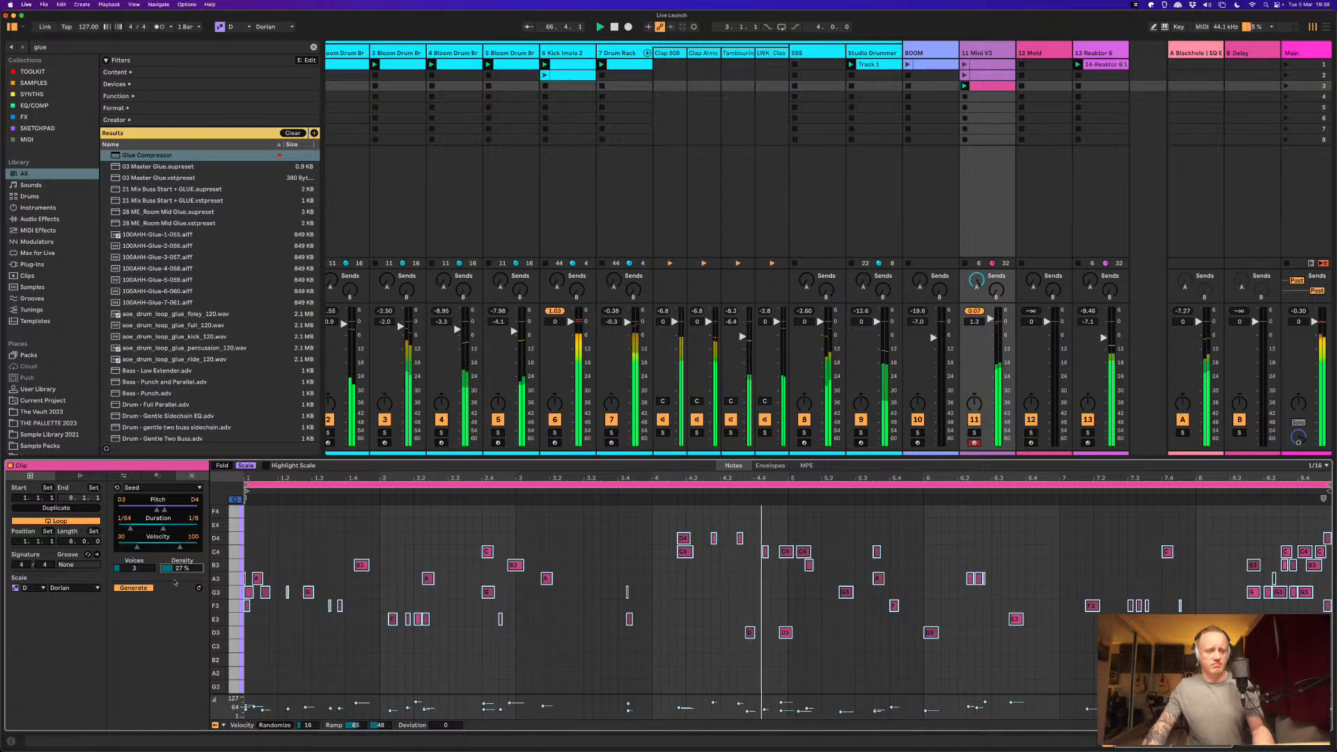
key("super+z")
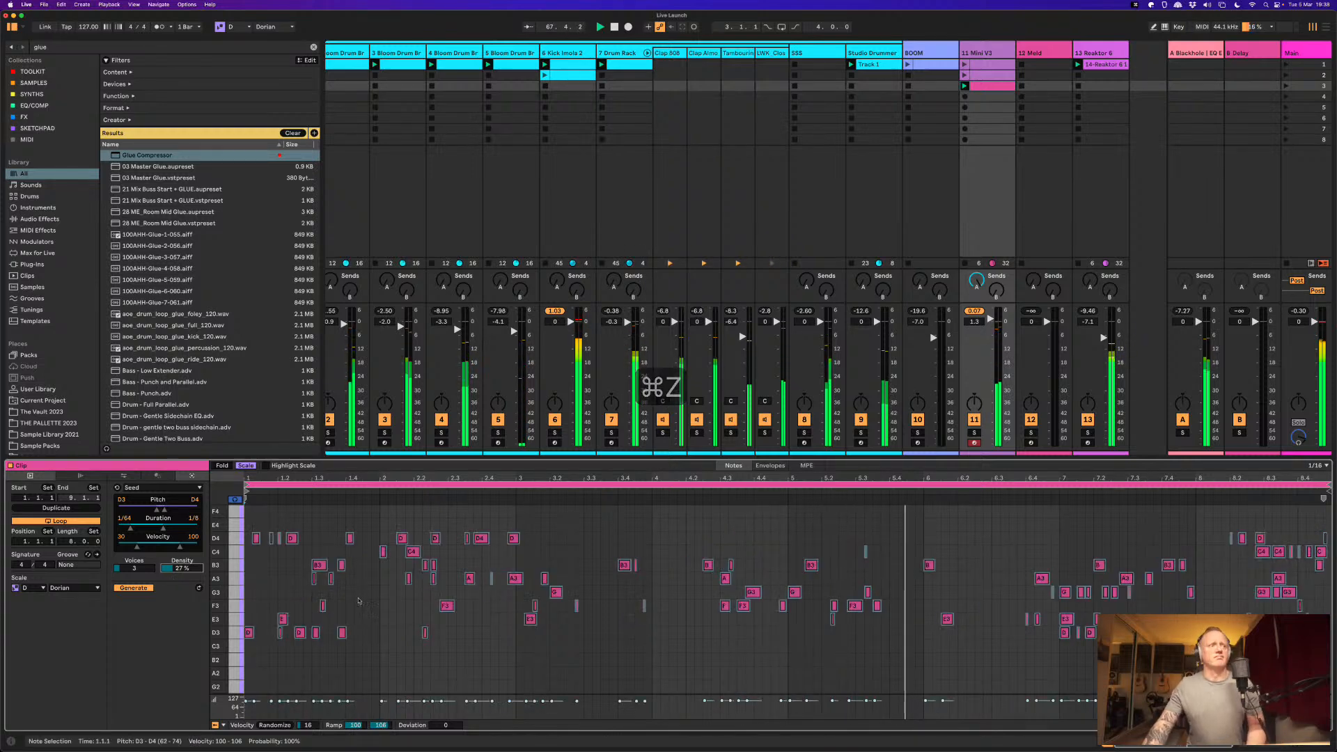
left_click_drag(145, 567, 146, 561)
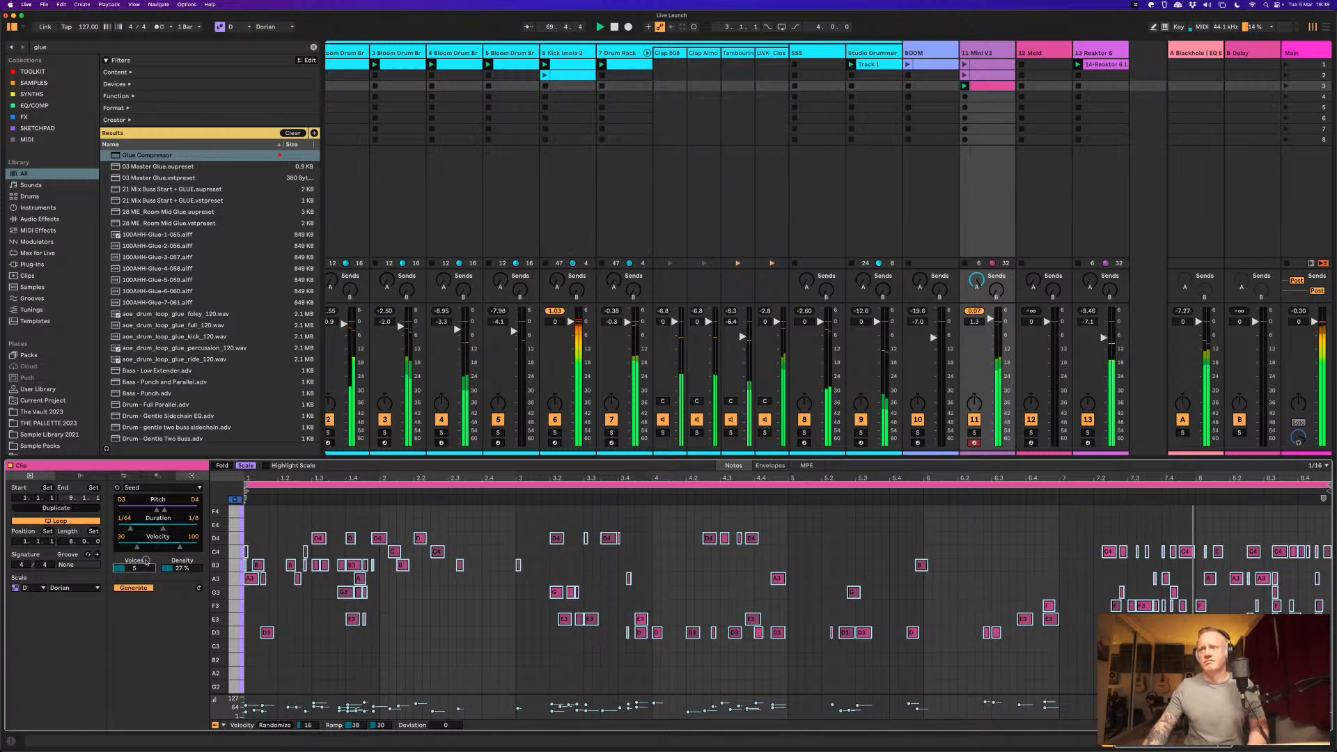
left_click_drag(146, 560, 150, 565)
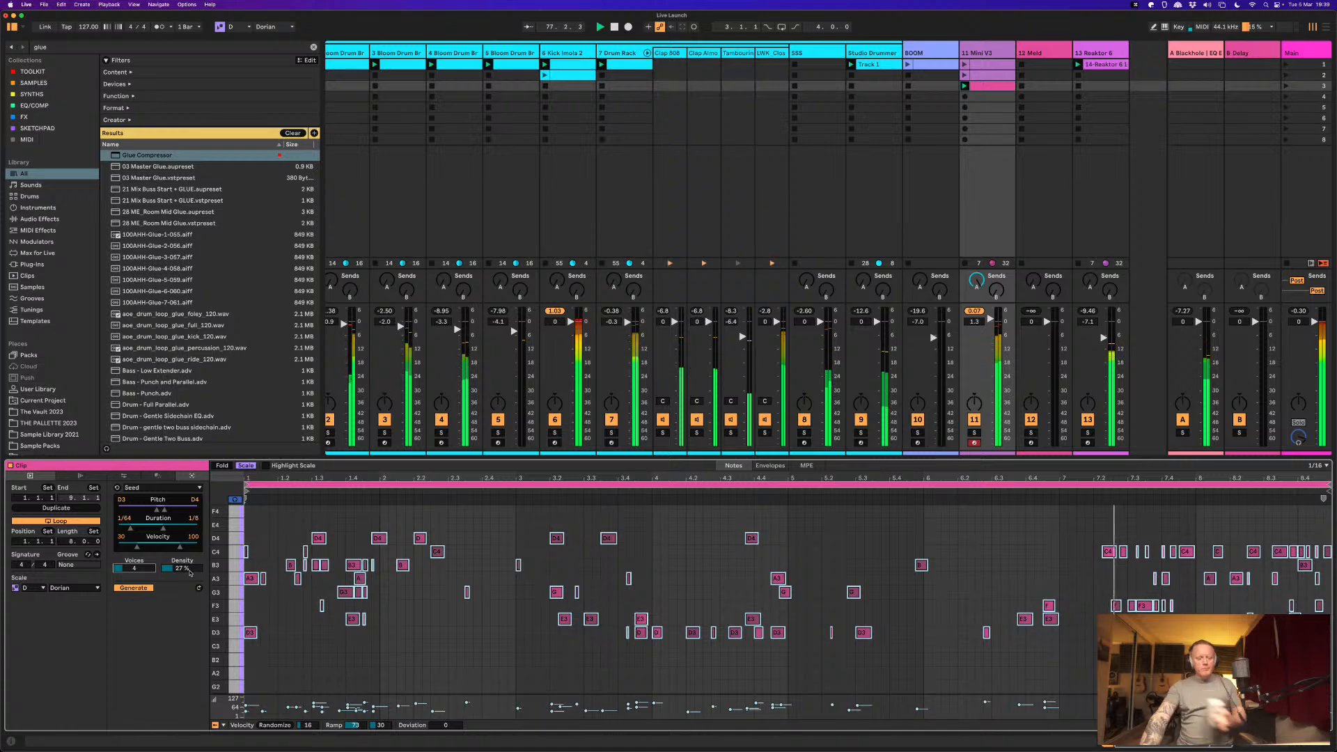
key("super+z")
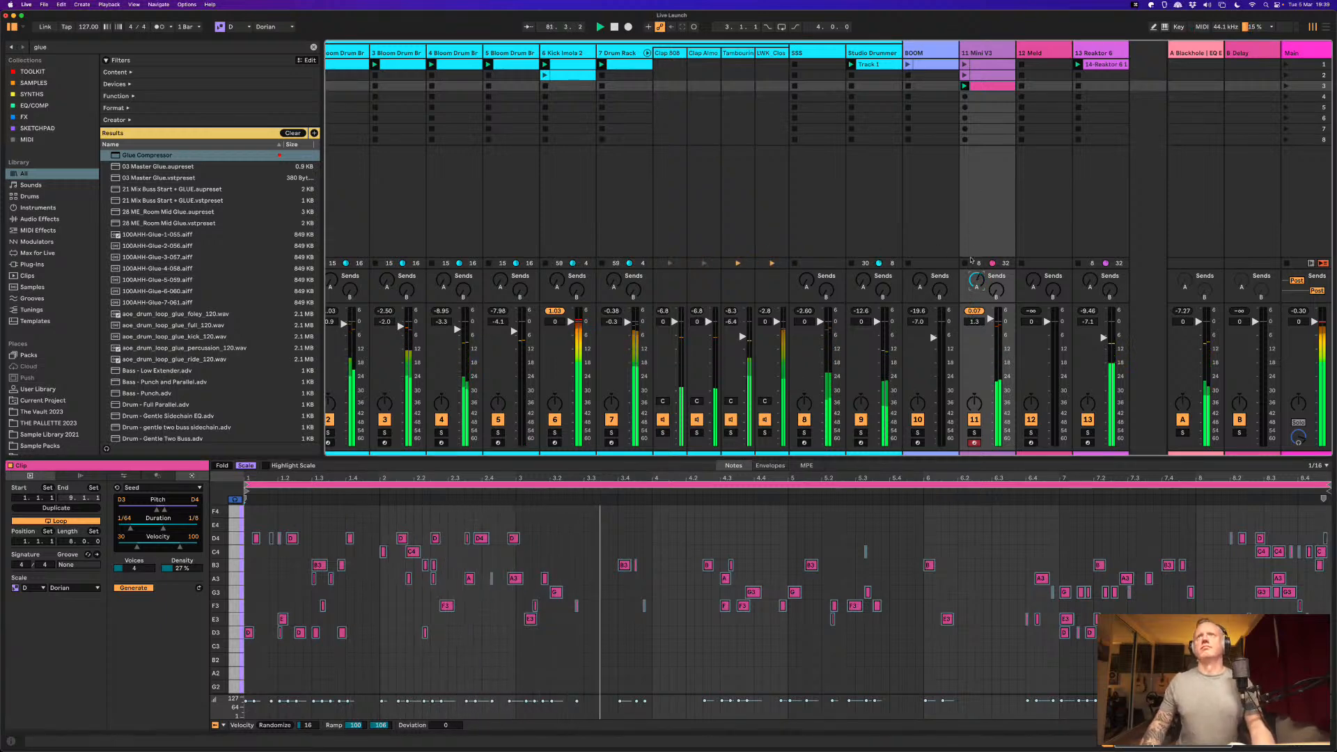
Step: Raise the Mini V3 track's send to the delay return to about -4.4 dB and stop playback
left_click_drag(997, 291, 996, 224)
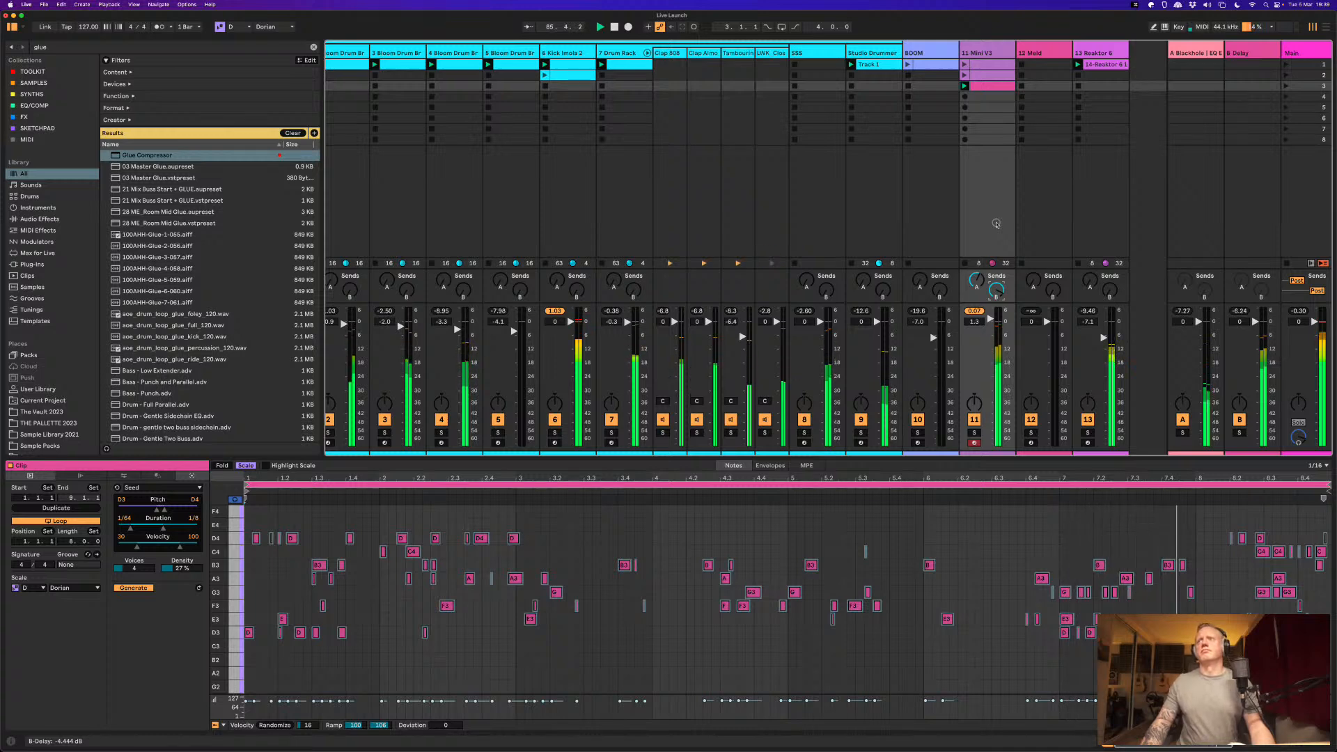
key("space")
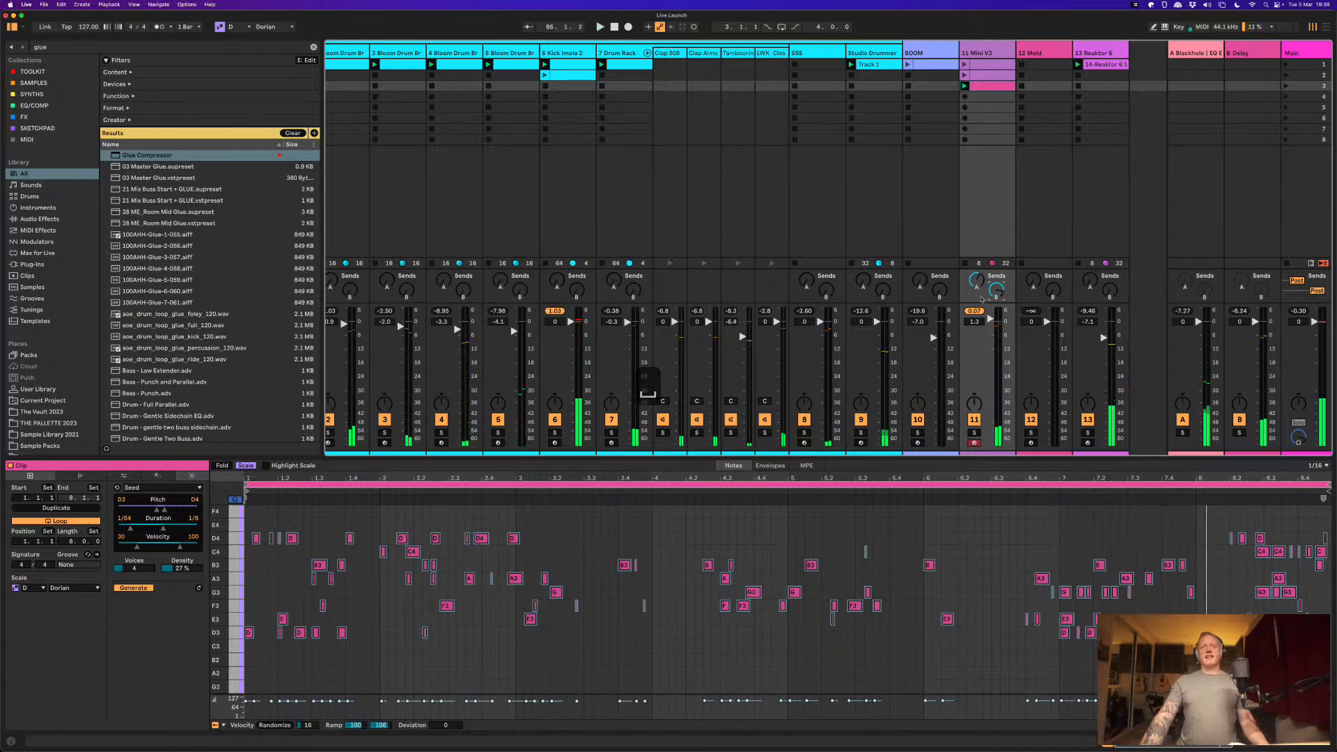
Step: Create an empty clip in the fourth slot of the Mini V3 track and choose the Euclidean generator for it
left_click(183, 489)
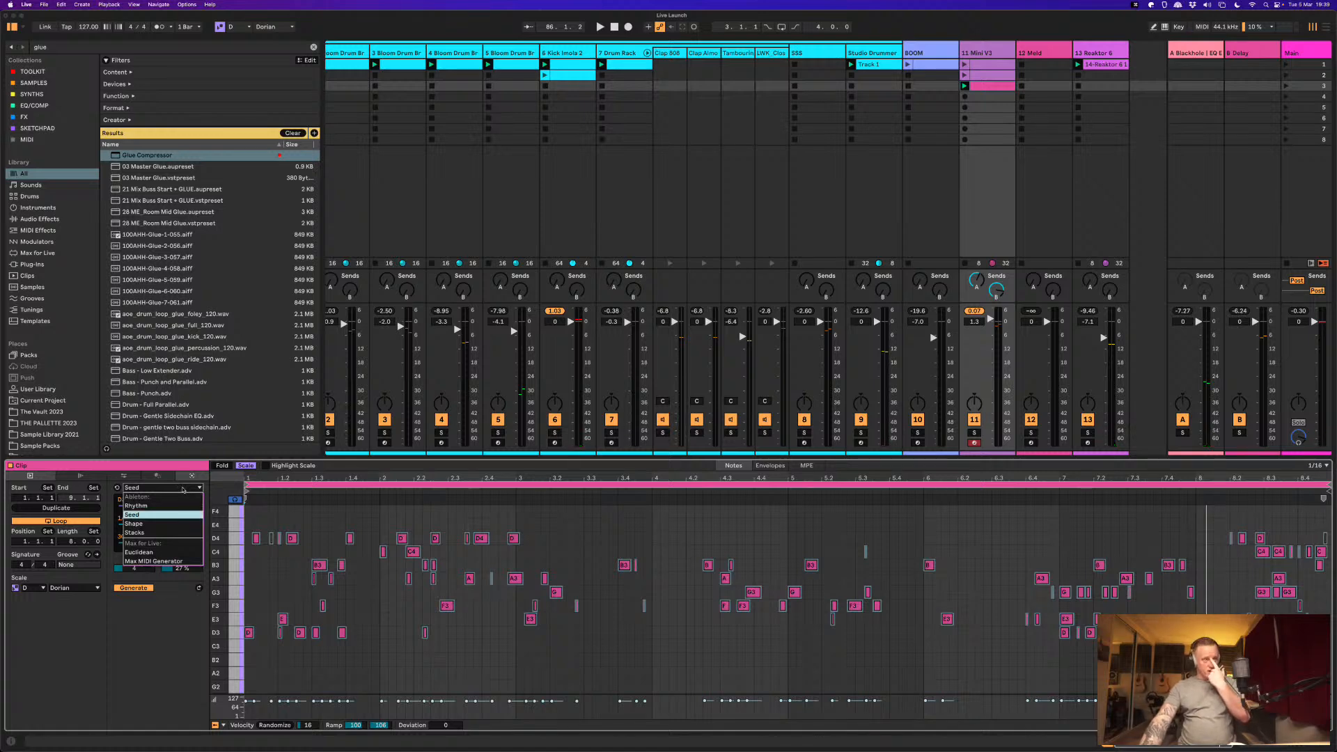
left_click(183, 490)
double_click(966, 98)
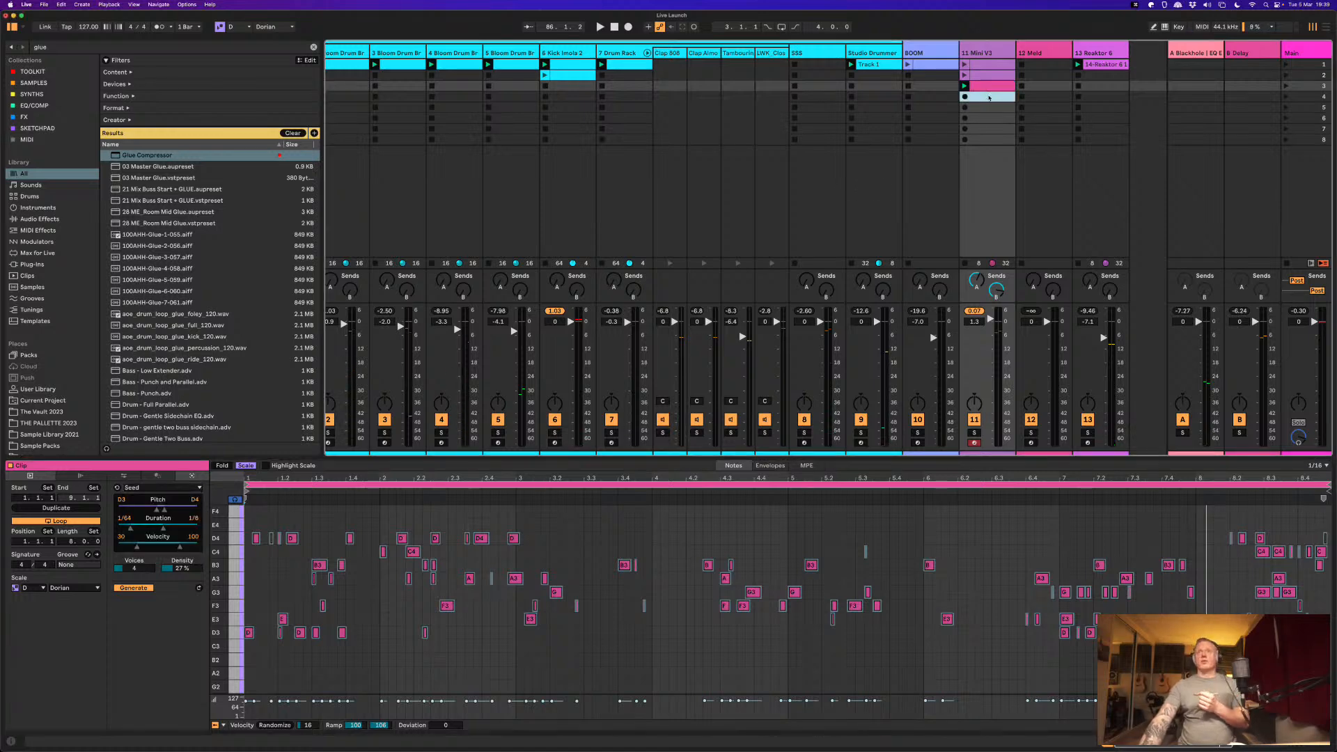
left_click(150, 490)
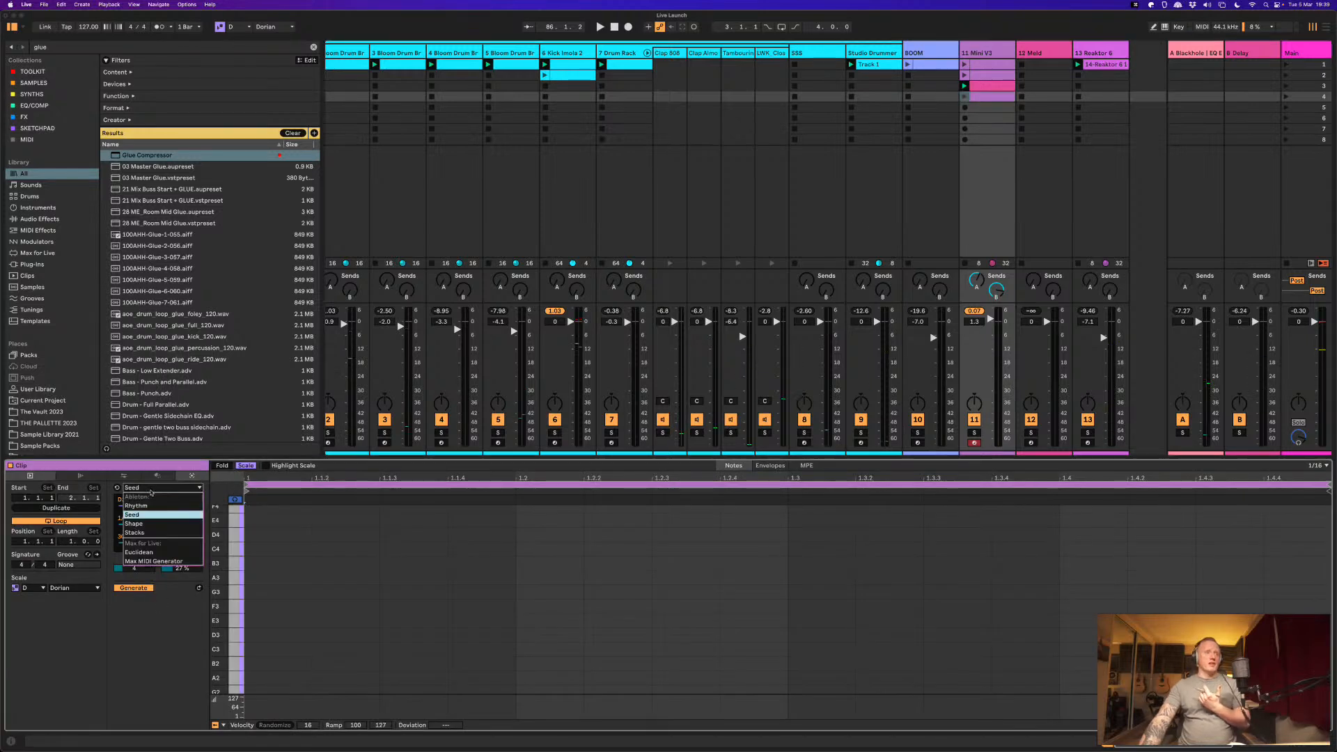
left_click(167, 553)
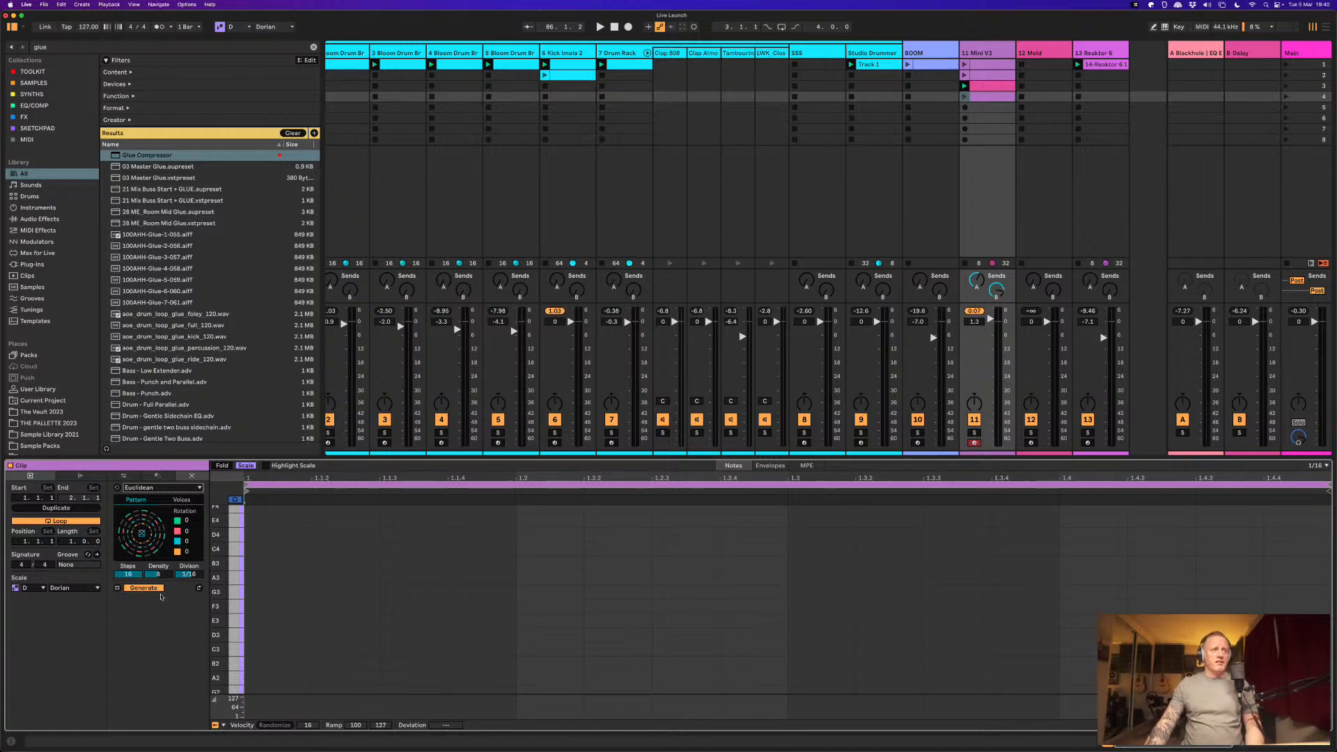
Step: Generate the default Euclidean notes, undo them, and set the first voice's pitch to G1
left_click(199, 590)
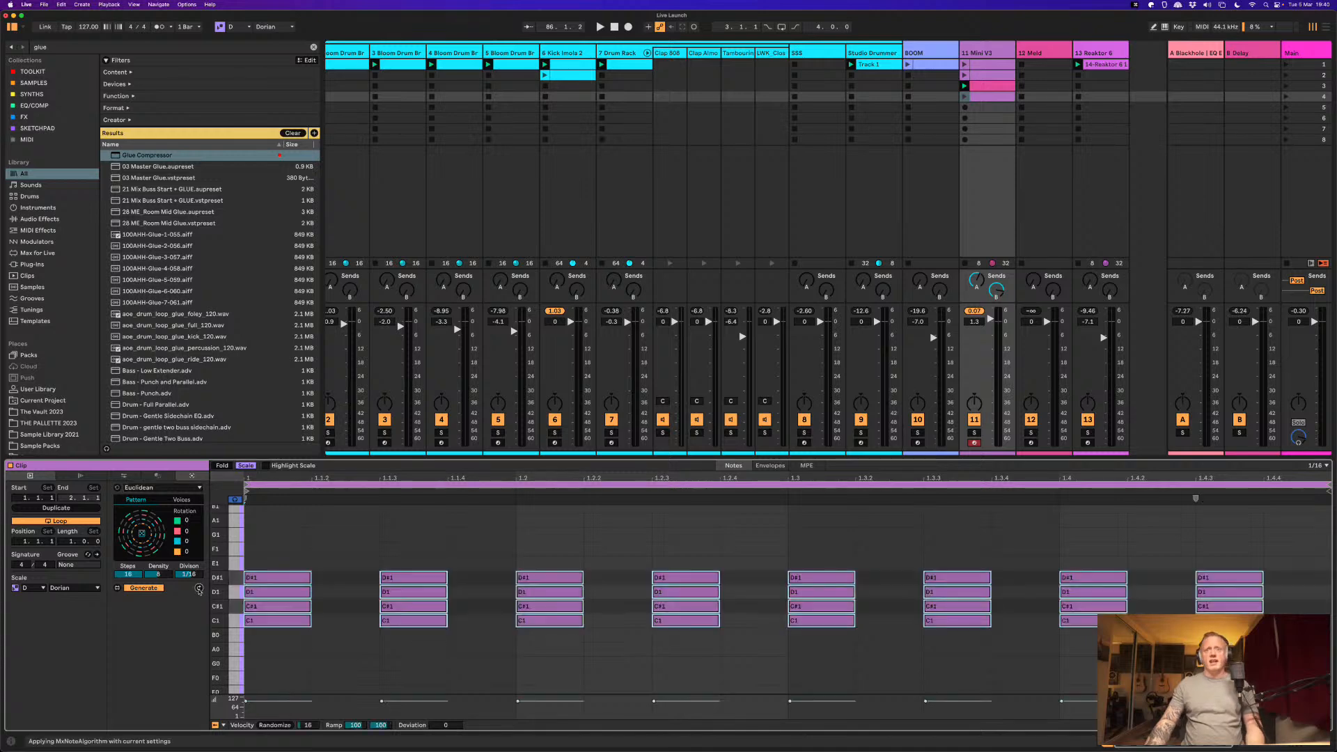
key("super+z")
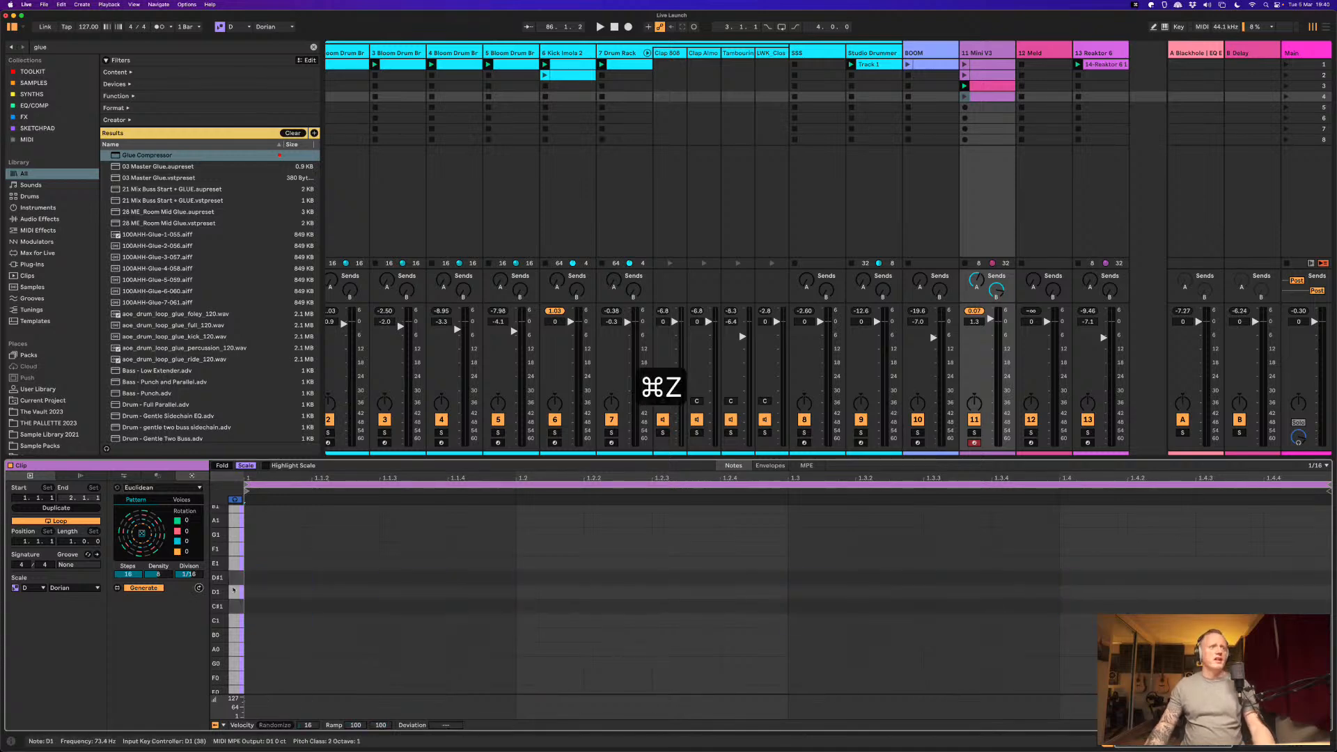
left_click(181, 500)
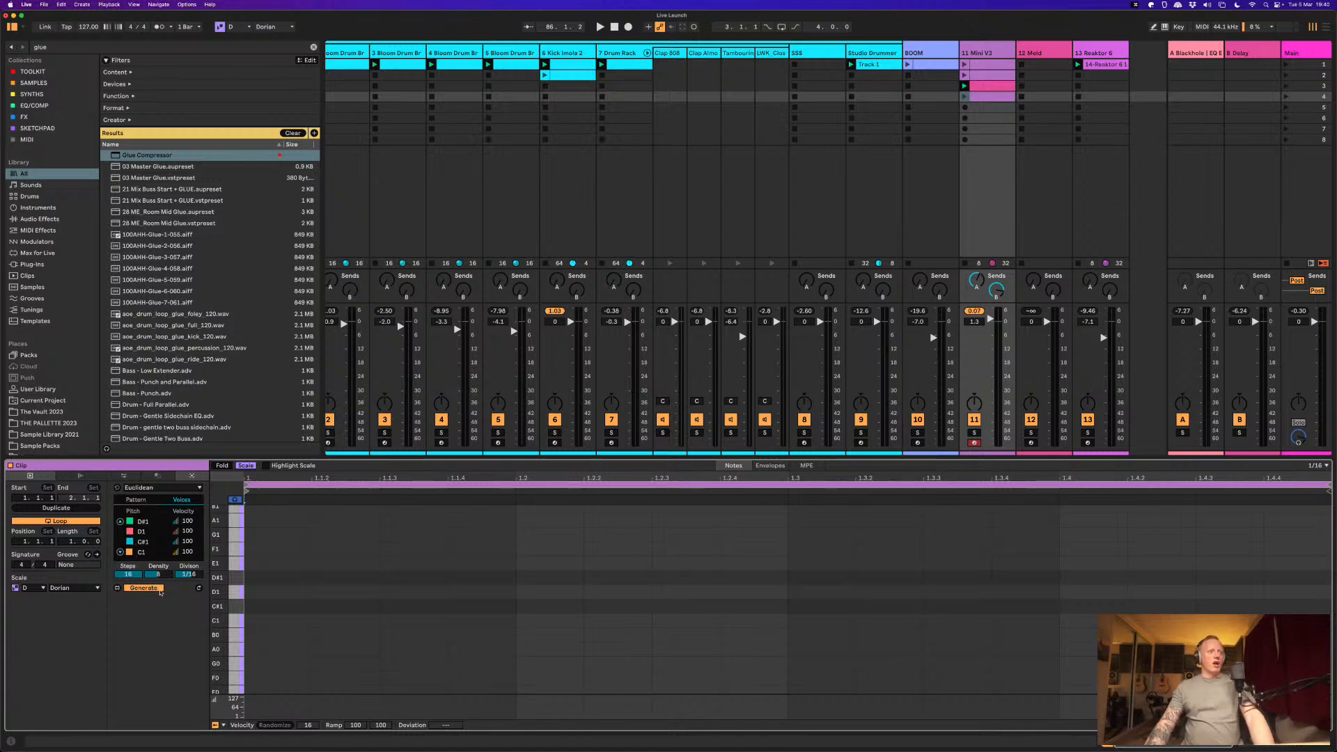
left_click_drag(139, 523, 139, 519)
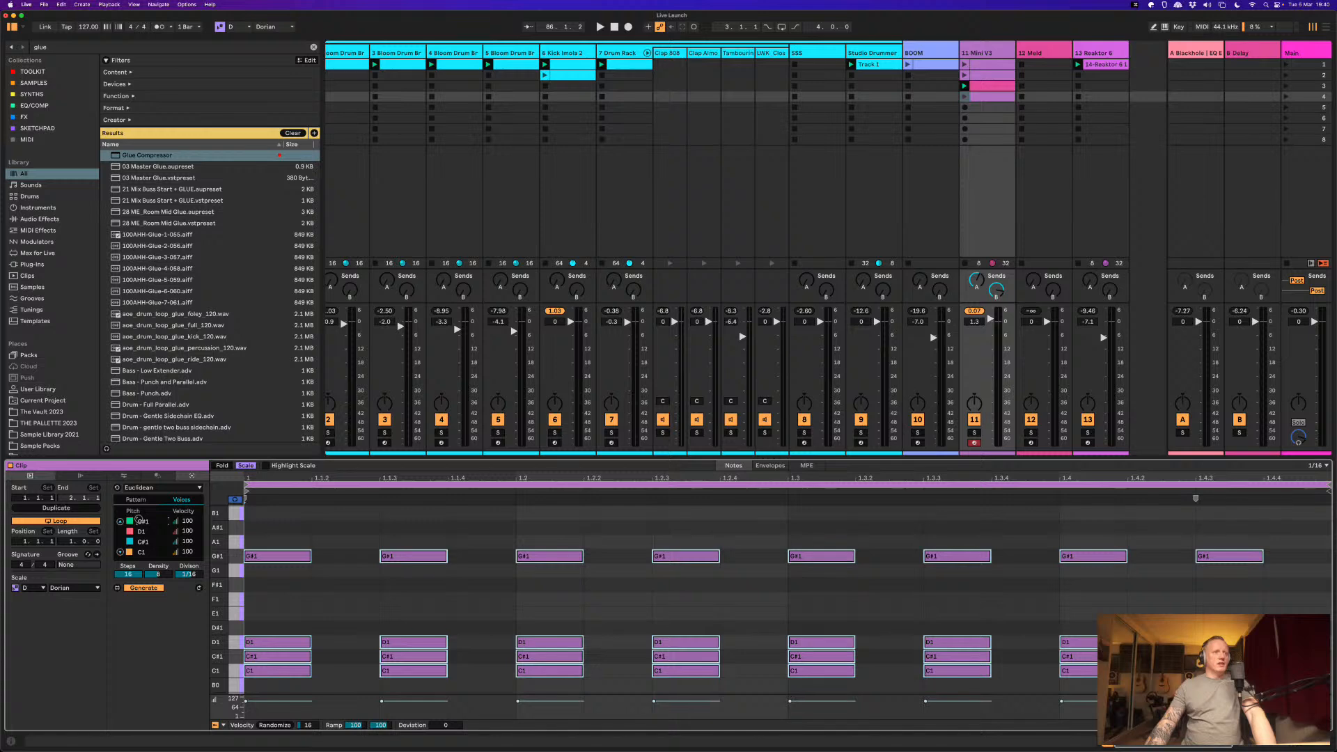
scroll(138, 521, "down", 1)
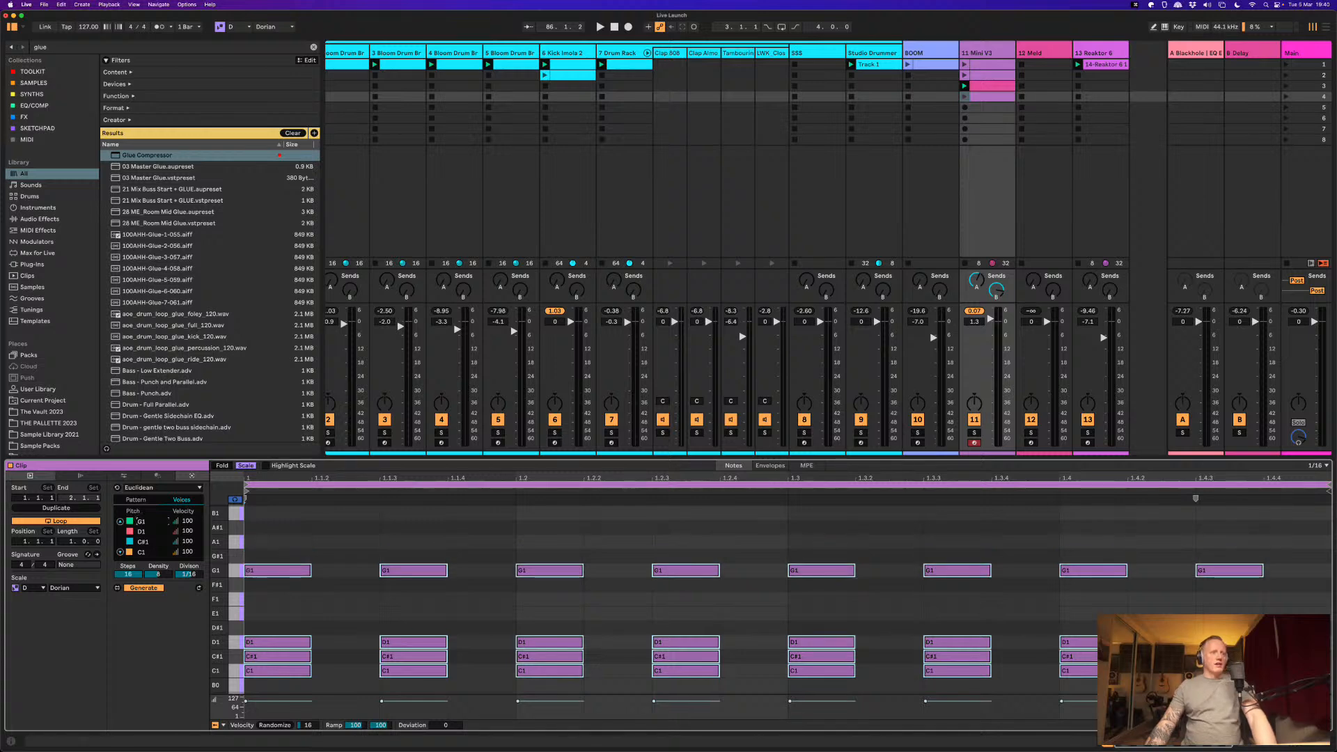
Step: Randomize the rotations of the four Euclidean voices repeatedly to shift their patterns against each other
left_click(135, 500)
left_click(142, 534)
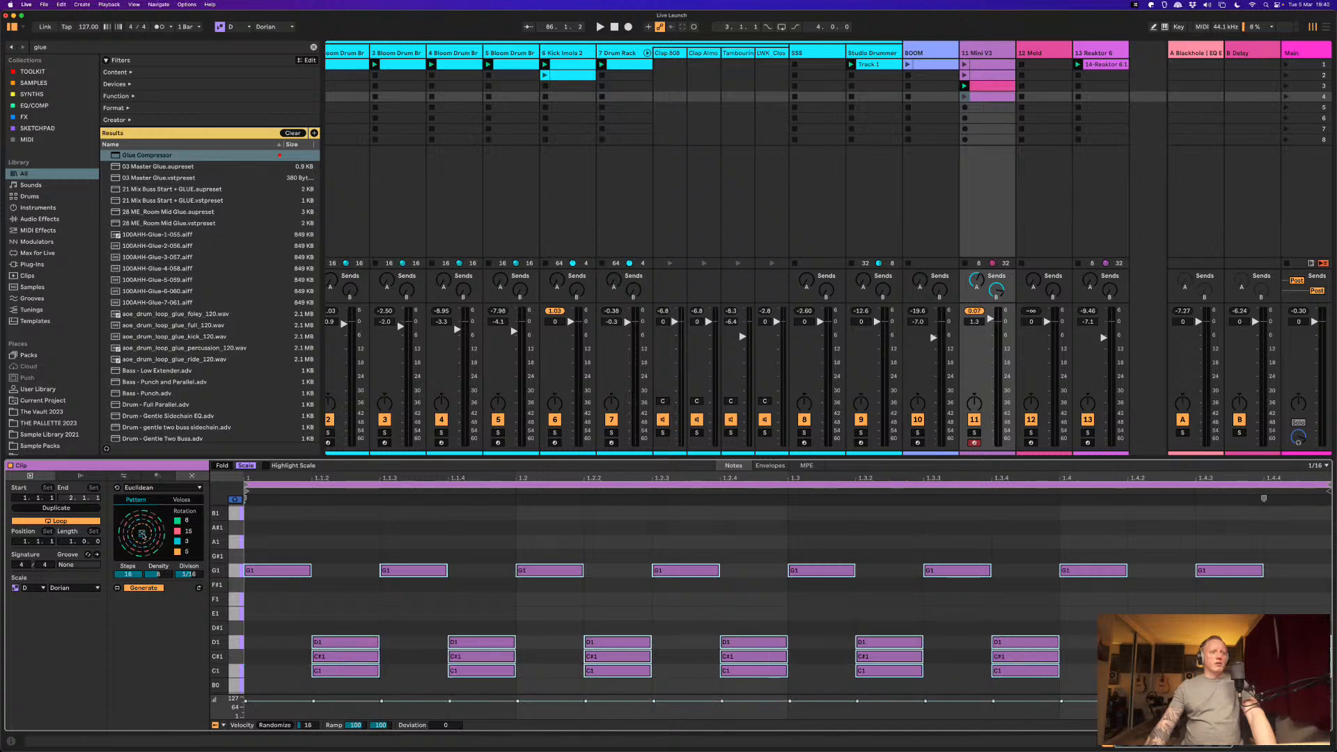
left_click(142, 534)
left_click(142, 535)
left_click(142, 534)
left_click(142, 534)
left_click(142, 535)
left_click(142, 535)
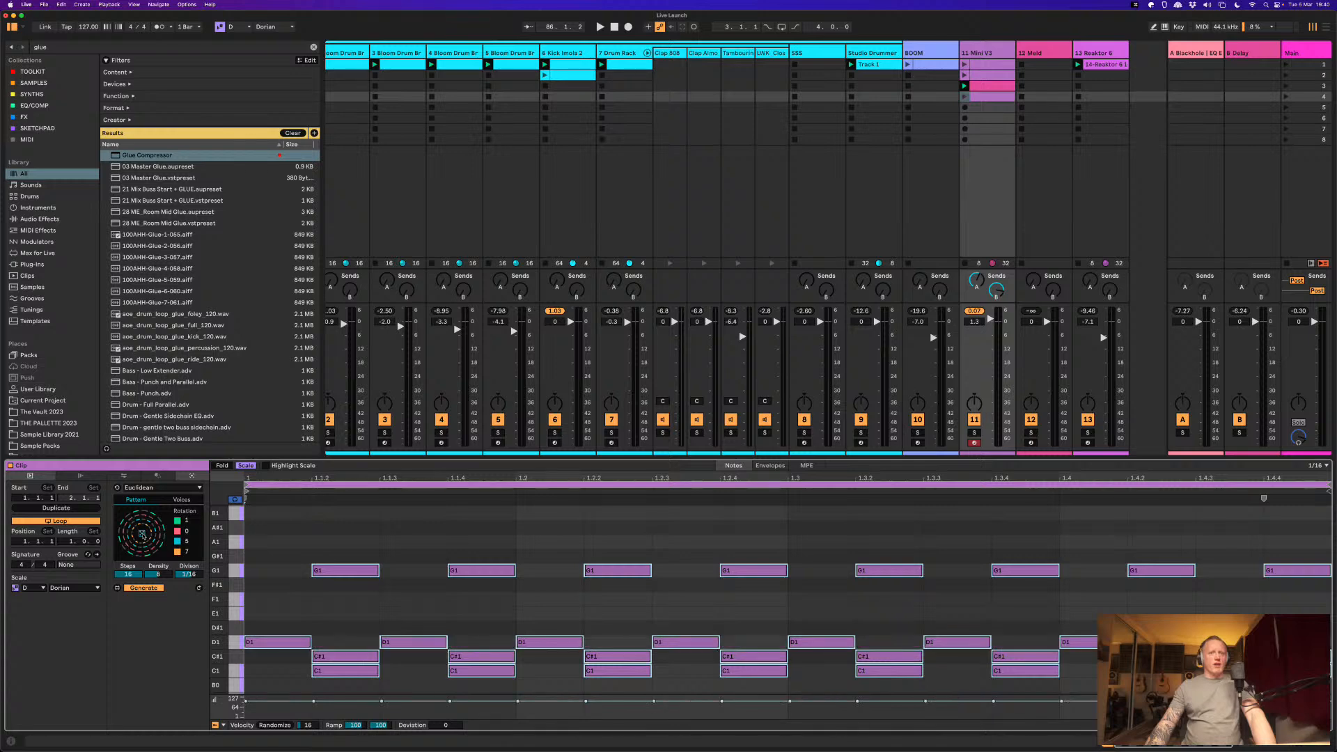
left_click(142, 534)
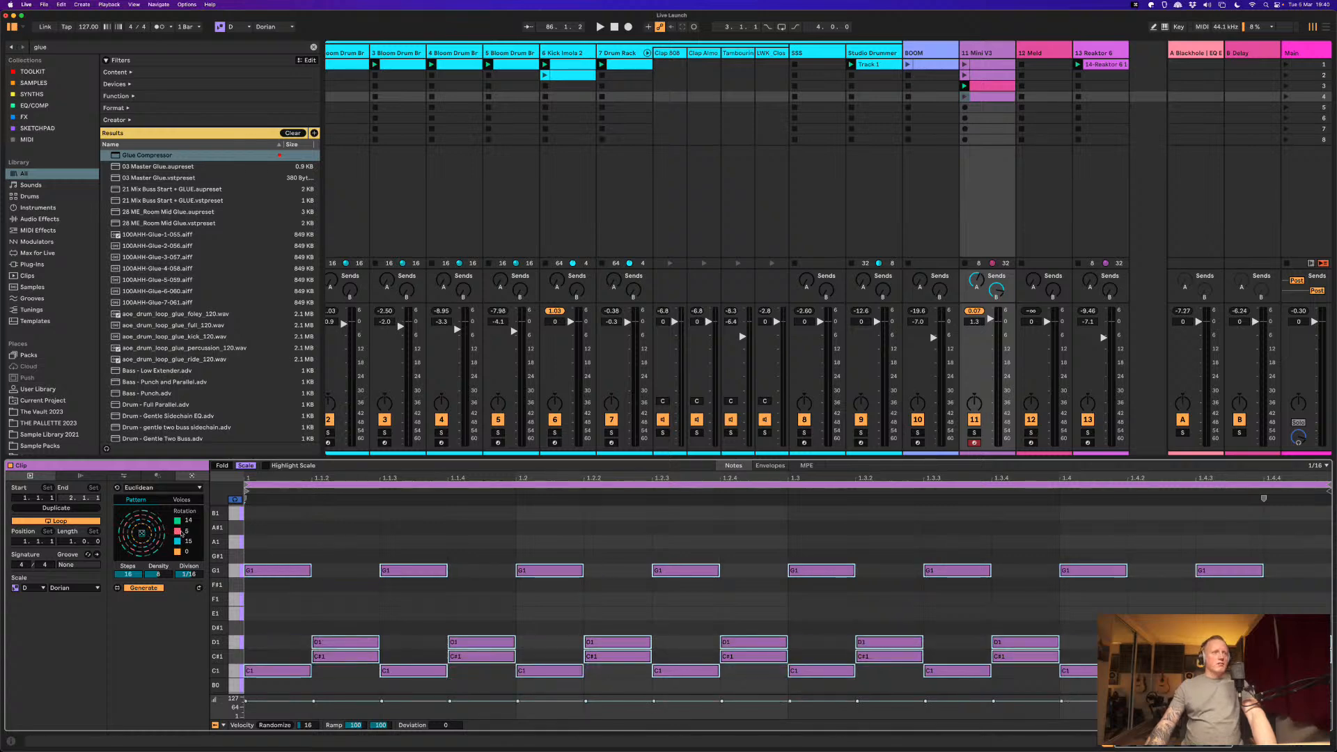
Step: Disable the second, third and fourth Euclidean voices and randomize the pattern rotation again
left_click(177, 532)
left_click(177, 541)
left_click(177, 552)
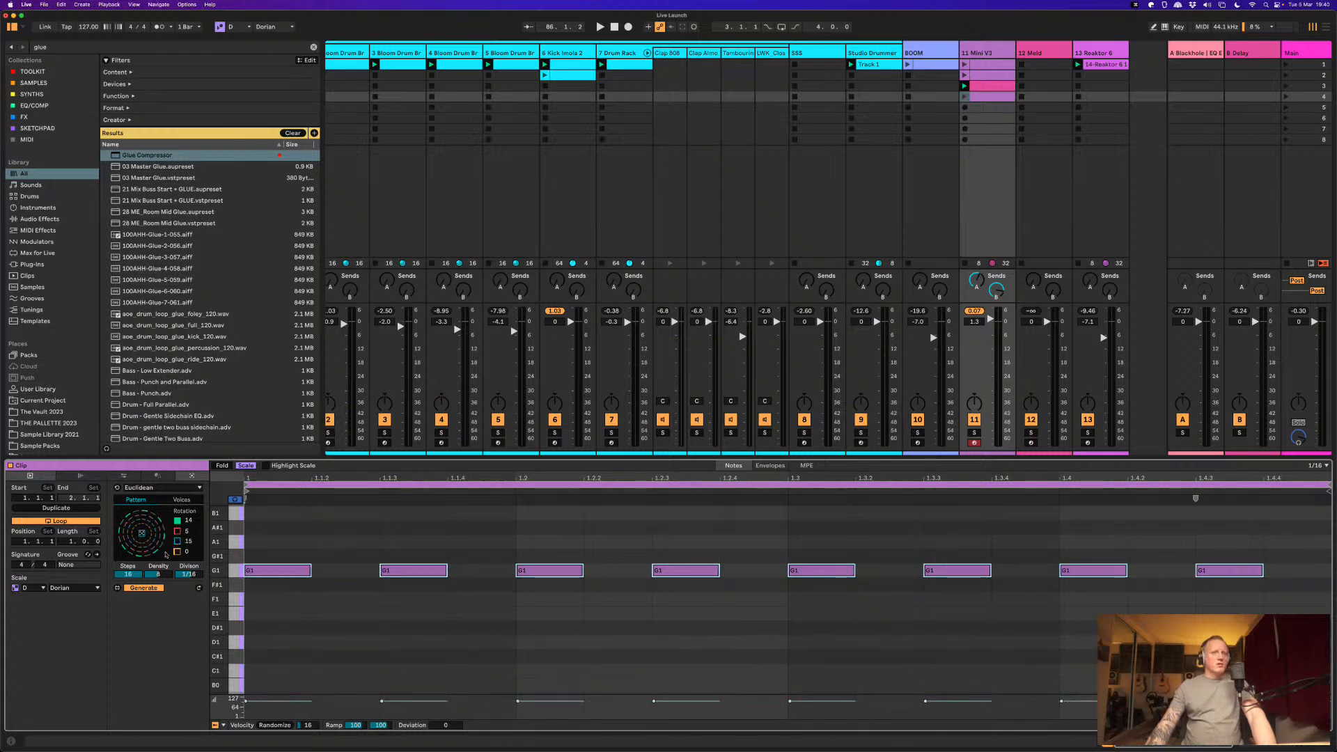
left_click(142, 534)
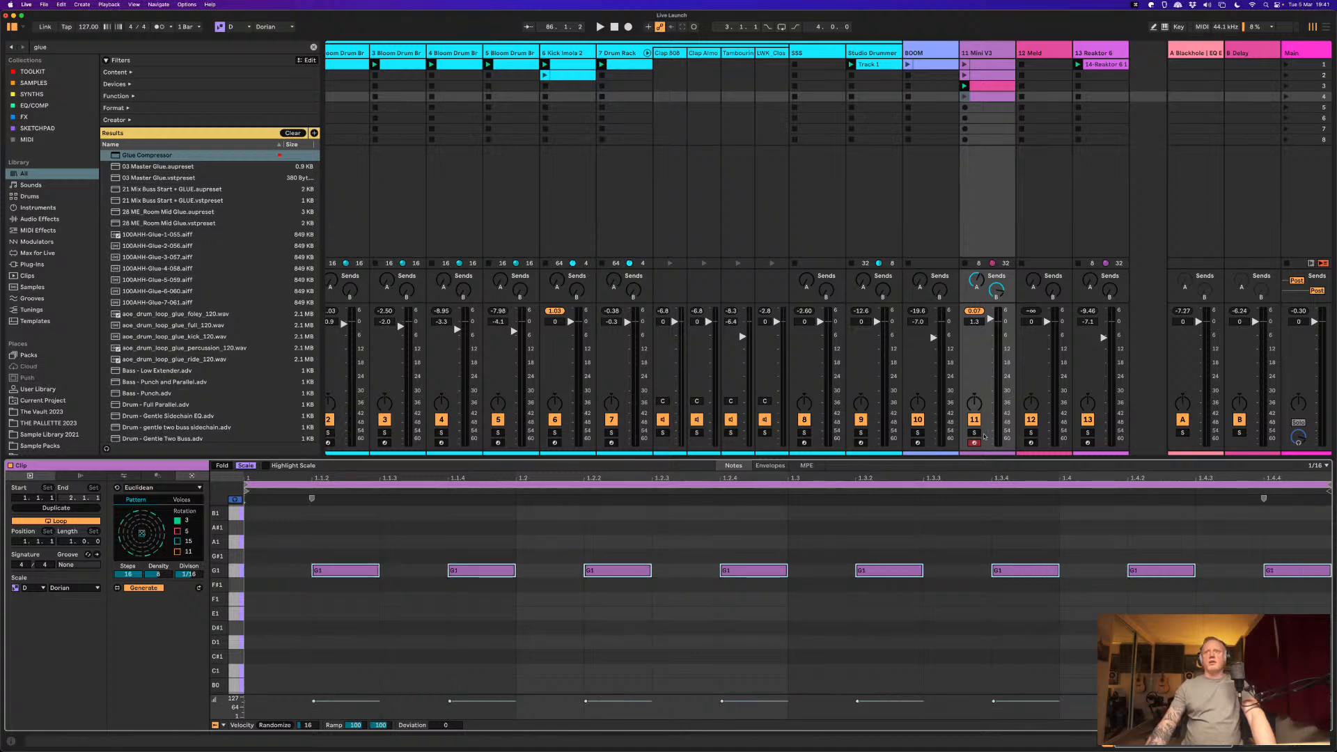
Step: Play the Euclidean clip with the full mix, set the first voice's pitch to D4, and stop playback
key("Return")
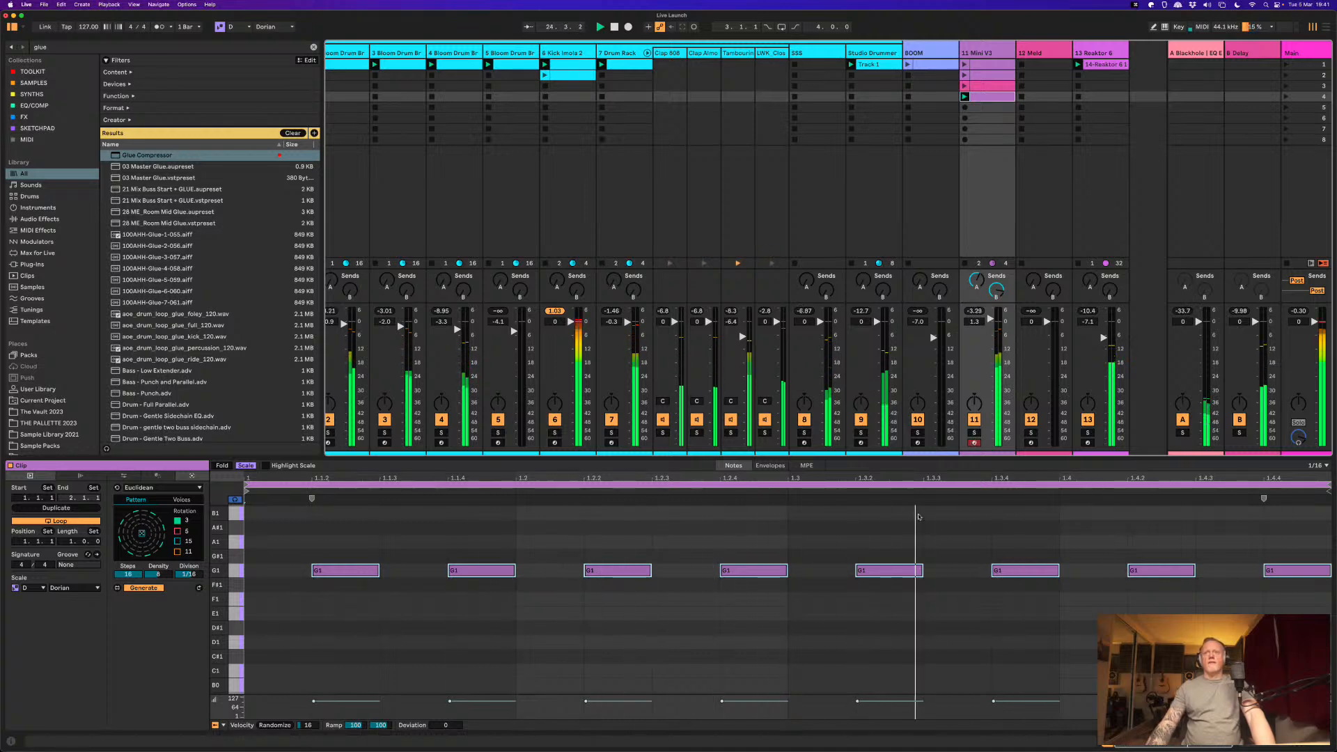
left_click(175, 500)
mouse_move(142, 521)
left_mouse_down()
mouse_move(139, 501)
mouse_move(142, 523)
left_mouse_up()
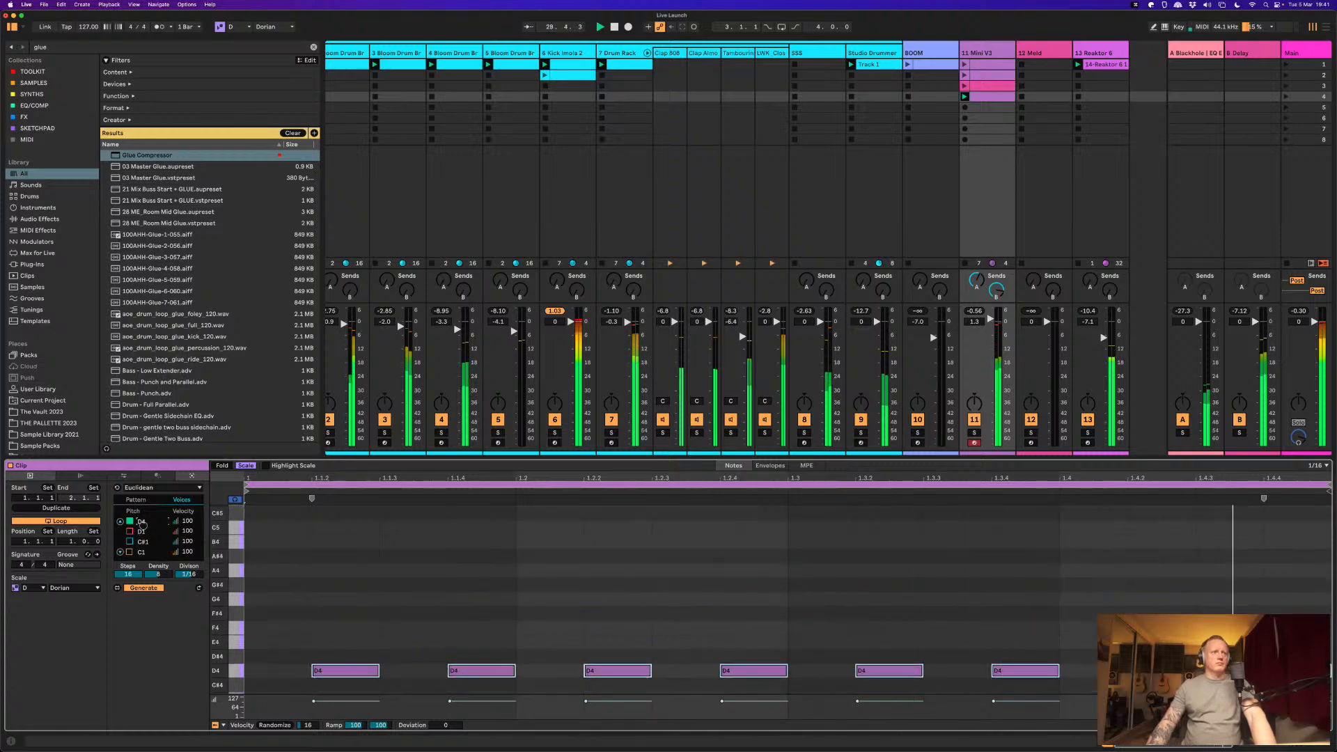
left_click(150, 500)
key("space")
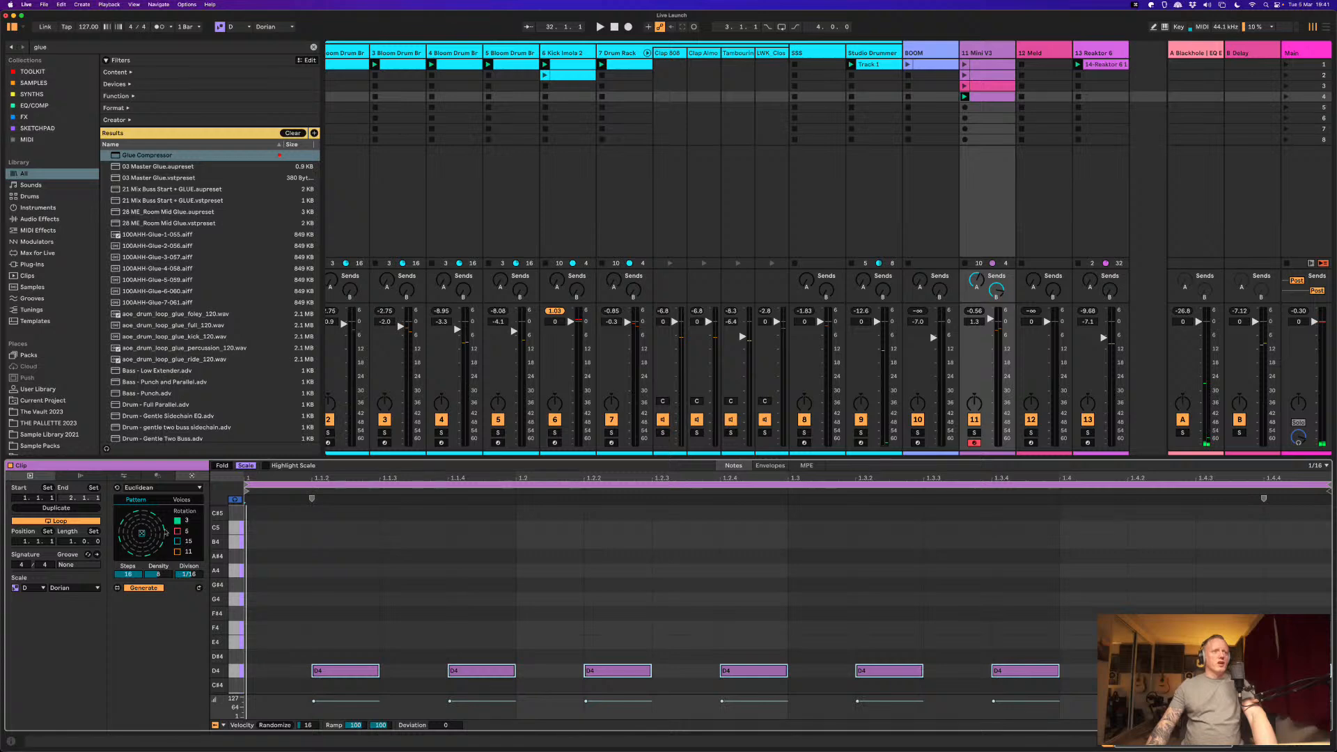
Step: Set the first voice's rotation to 1 and the Euclidean density to 4, and enable the second voice
left_click_drag(188, 520, 197, 531)
left_click_drag(166, 578, 165, 590)
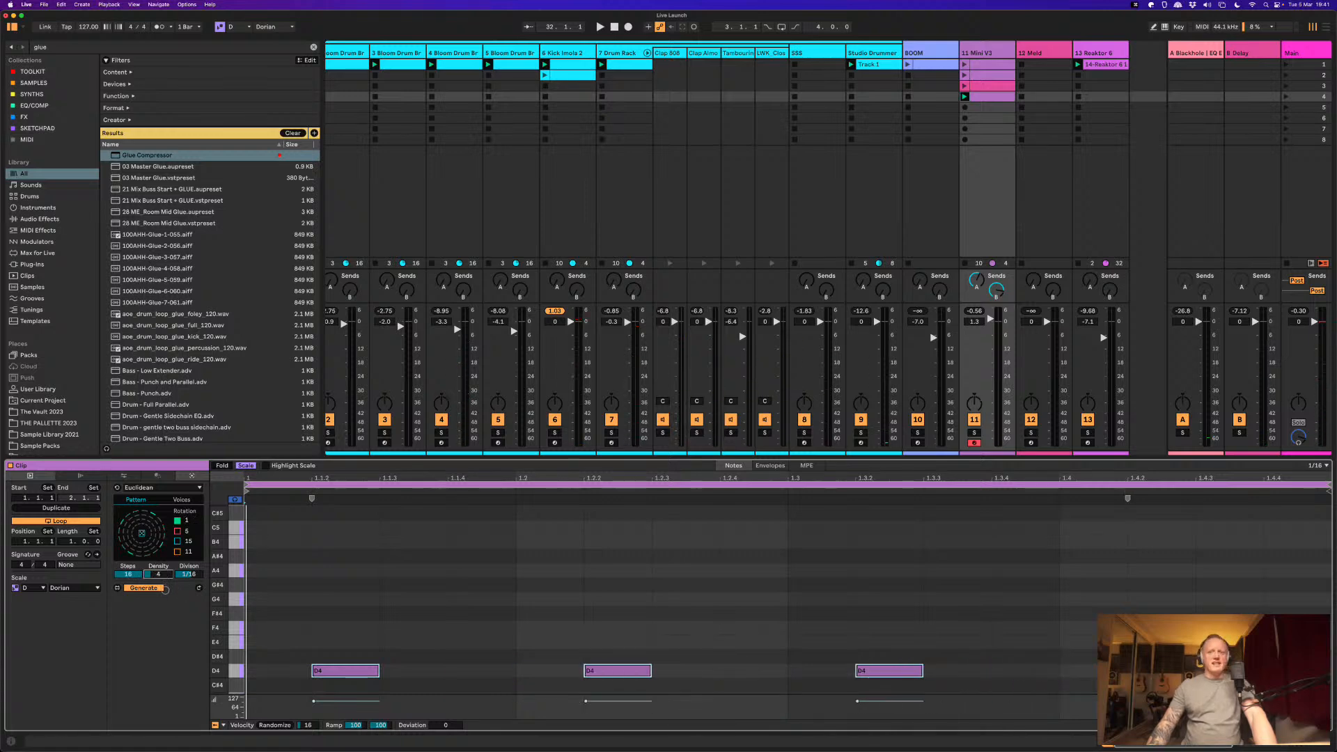
left_click(177, 533)
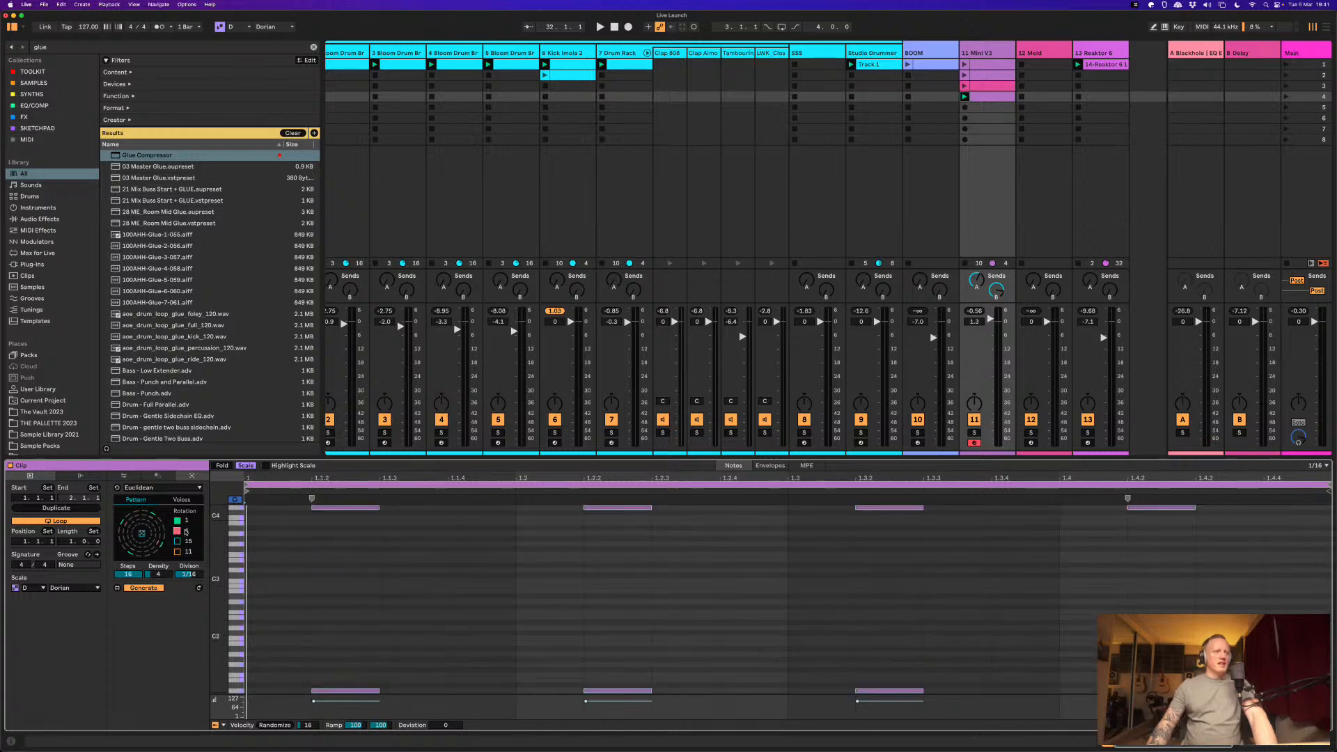
Step: Set the second Euclidean voice's rotation to 4 and enable the third and fourth voices with rotations 14 and 11
left_click_drag(186, 531, 187, 535)
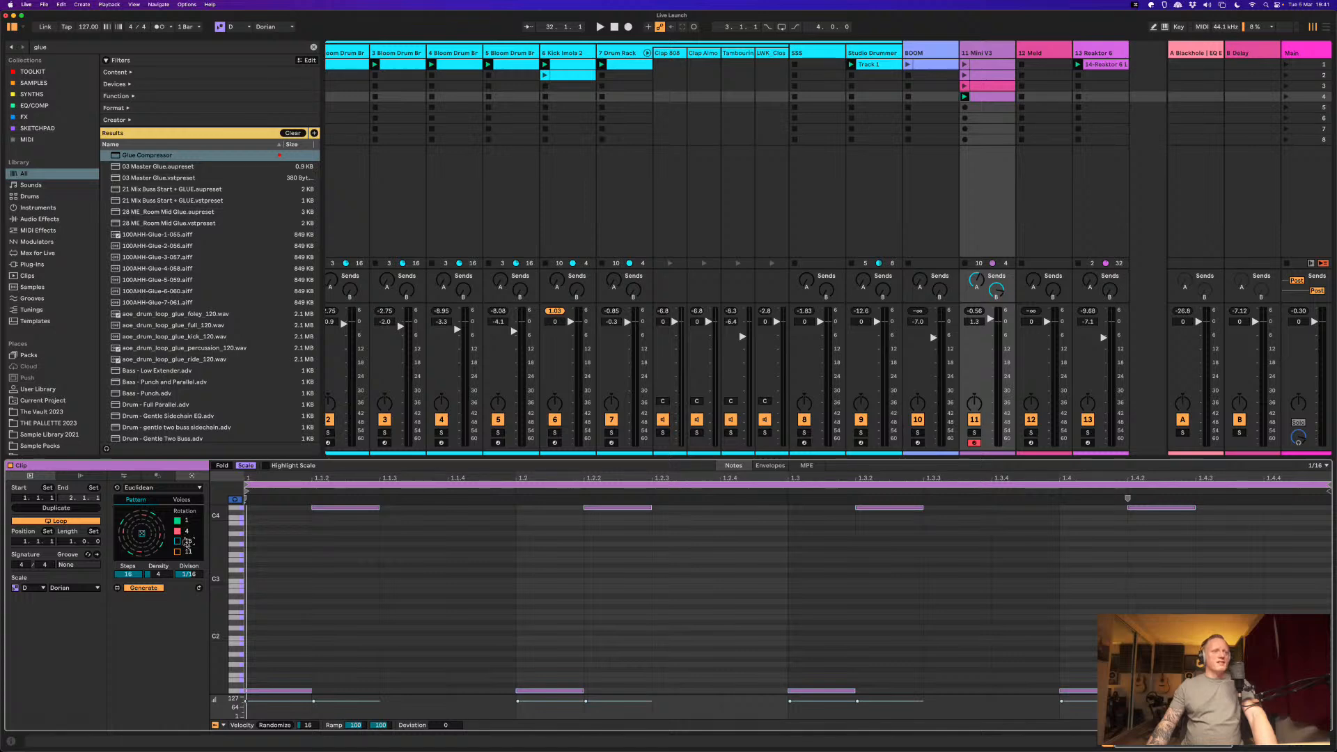
left_click(178, 541)
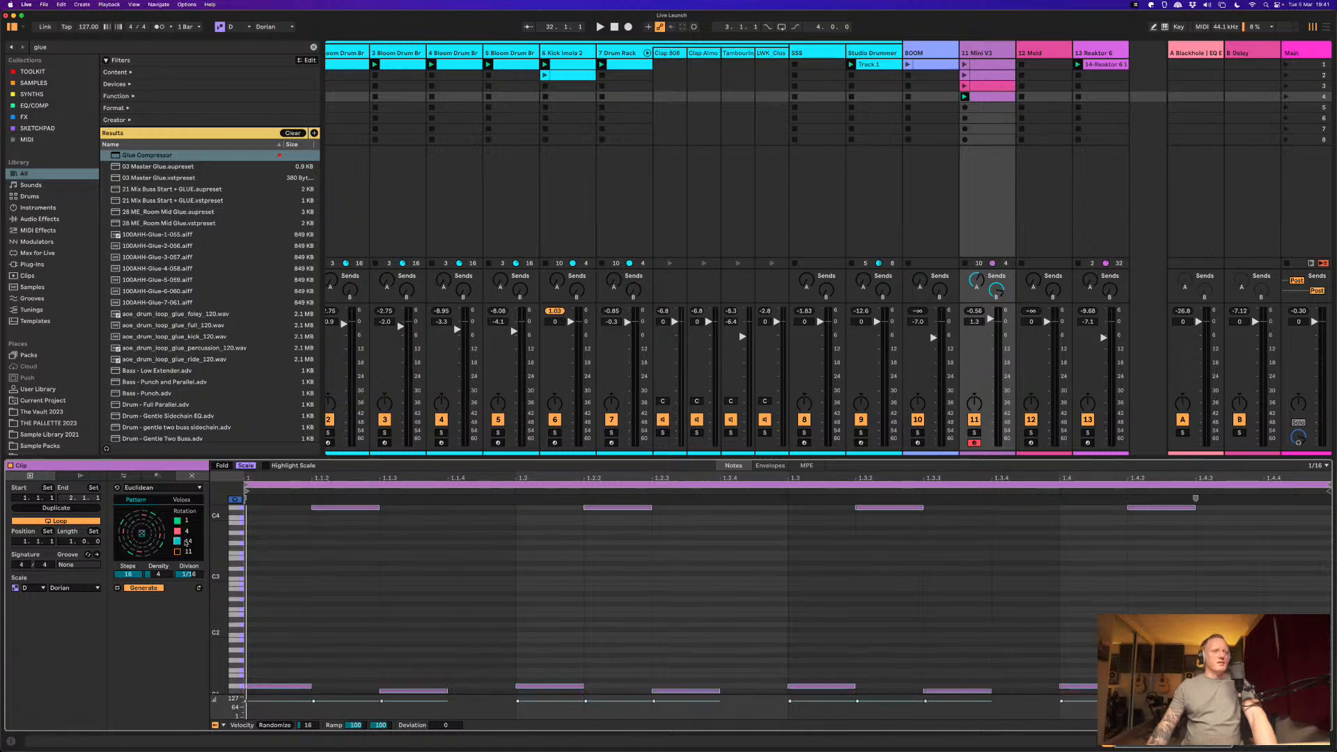
left_click(178, 553)
left_click_drag(188, 551, 186, 552)
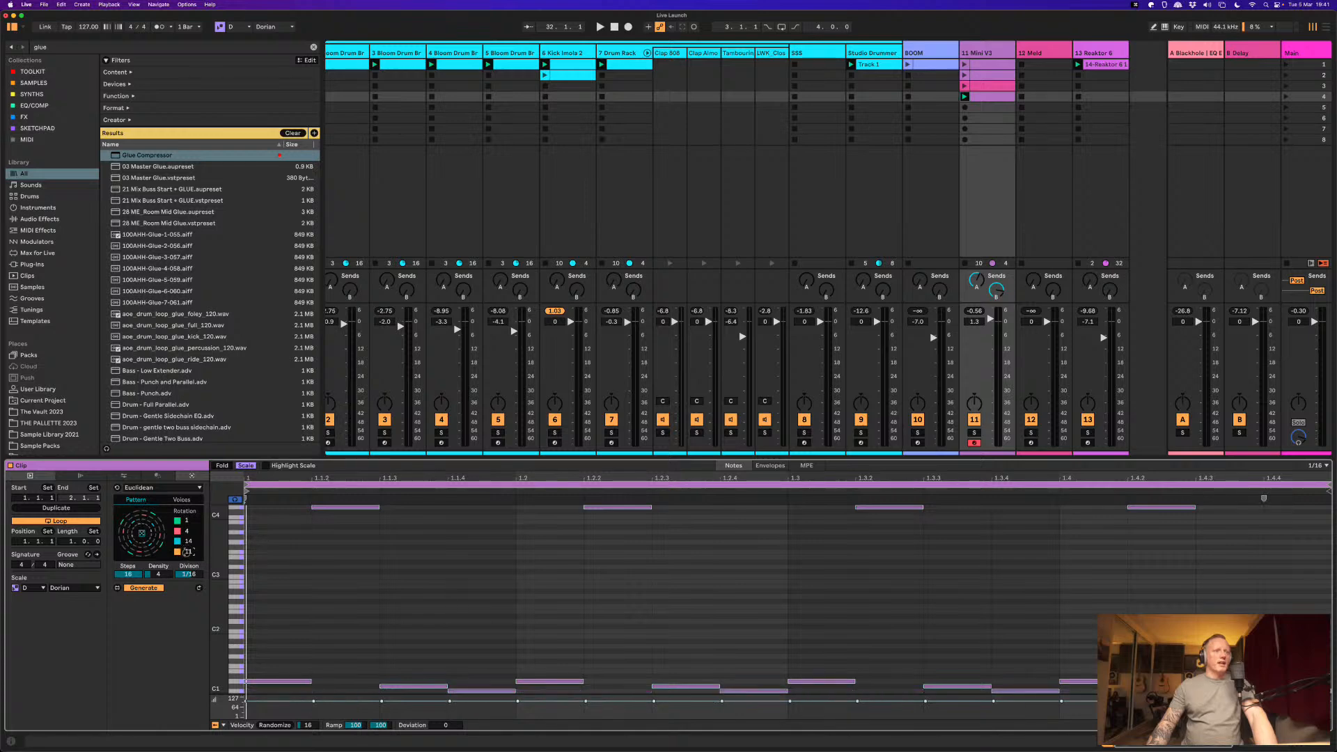
Step: Set the four Euclidean voices' pitches to D3, A1, E1 and C4, and start playback
left_click(183, 501)
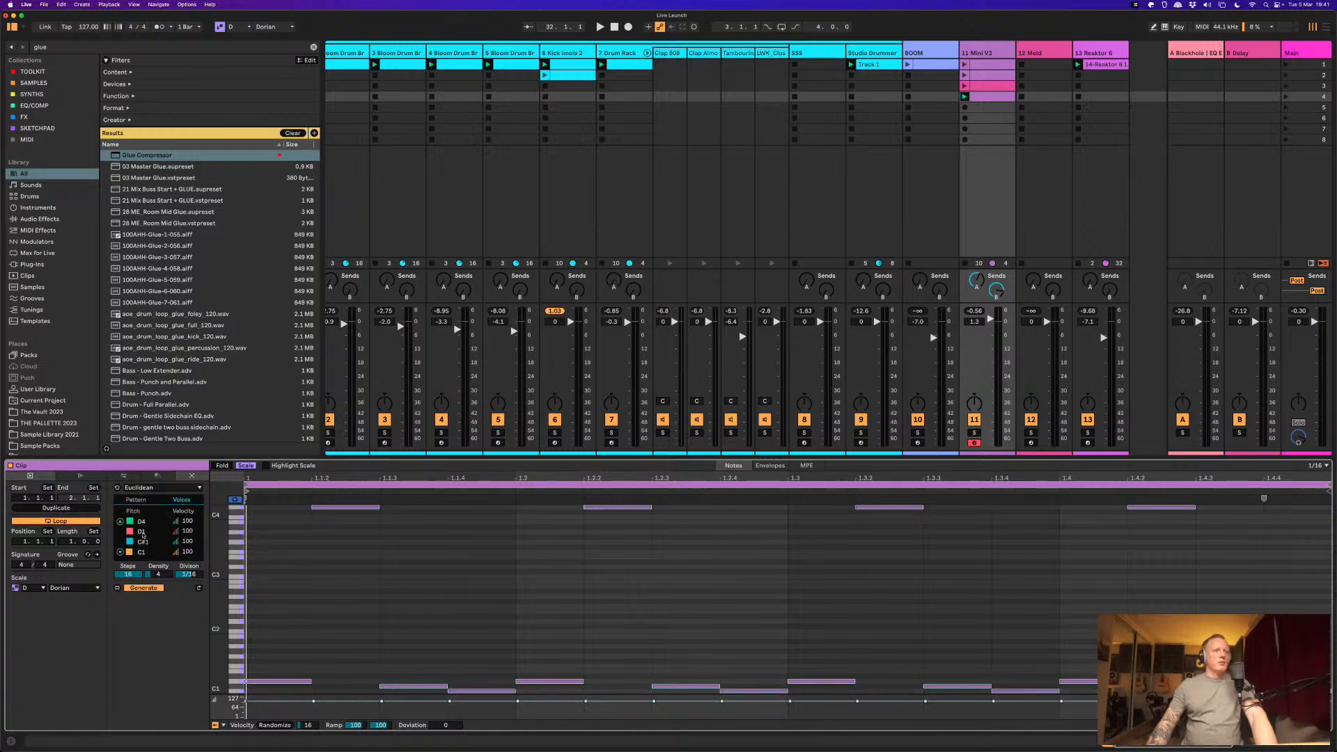
mouse_move(141, 522)
left_mouse_down()
mouse_move(147, 551)
mouse_move(147, 540)
left_mouse_up()
key("space")
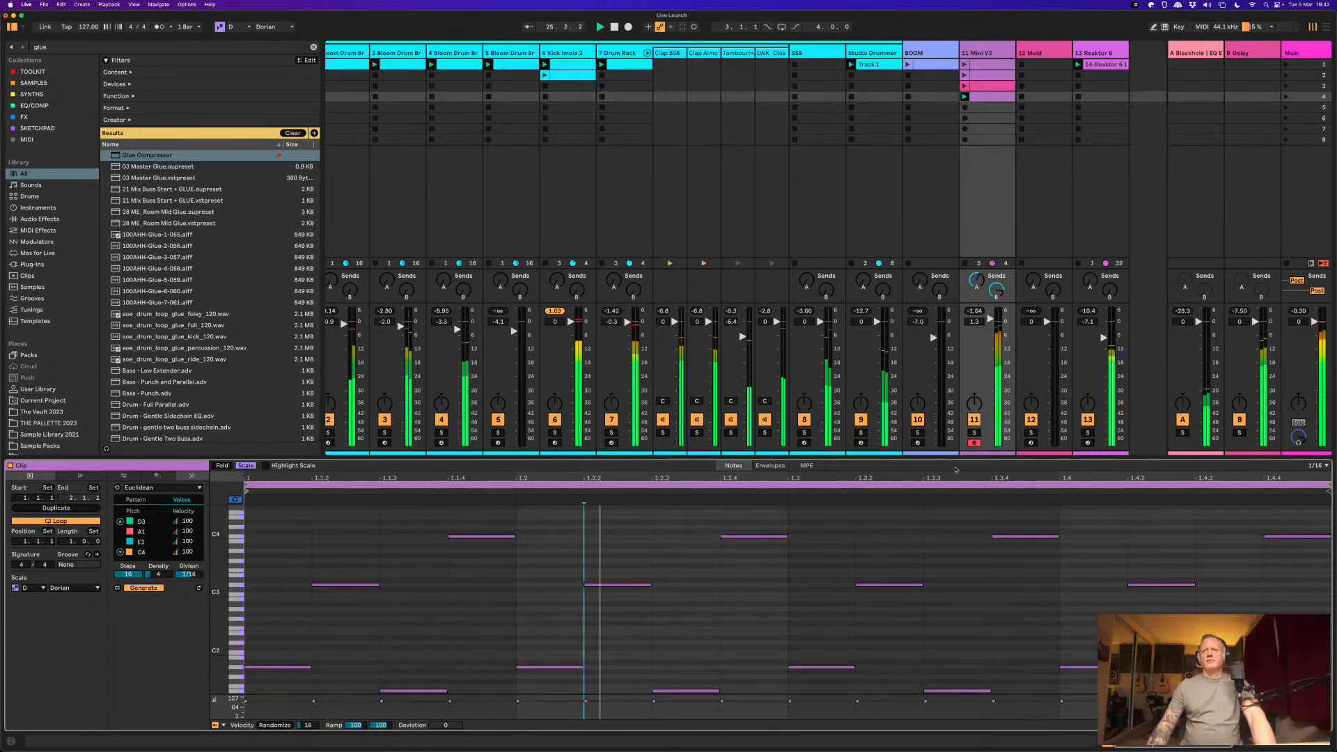
Step: Solo the Mini V3 track, transpose all notes of the Euclidean clip up two octaves, and enlarge the note editor
left_click(974, 432)
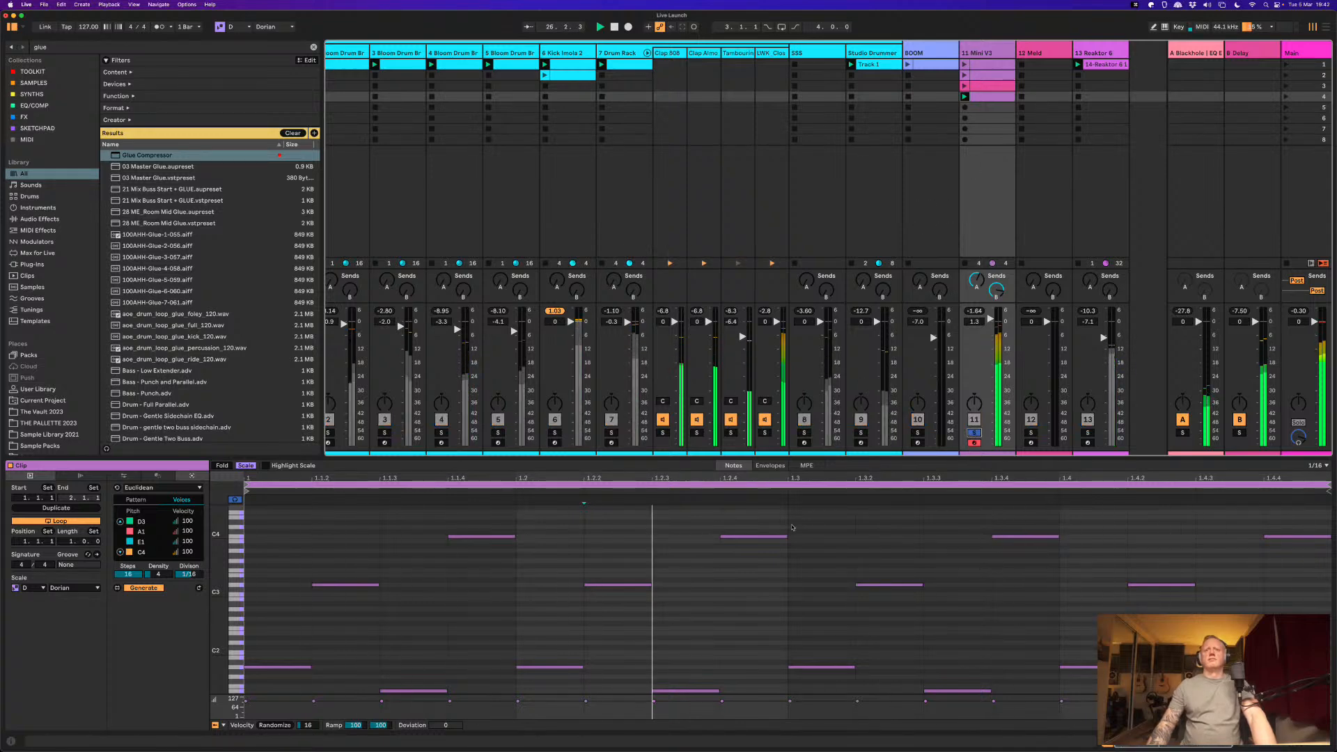
key("super+a")
key("shift+Up")
key("shift+Up")
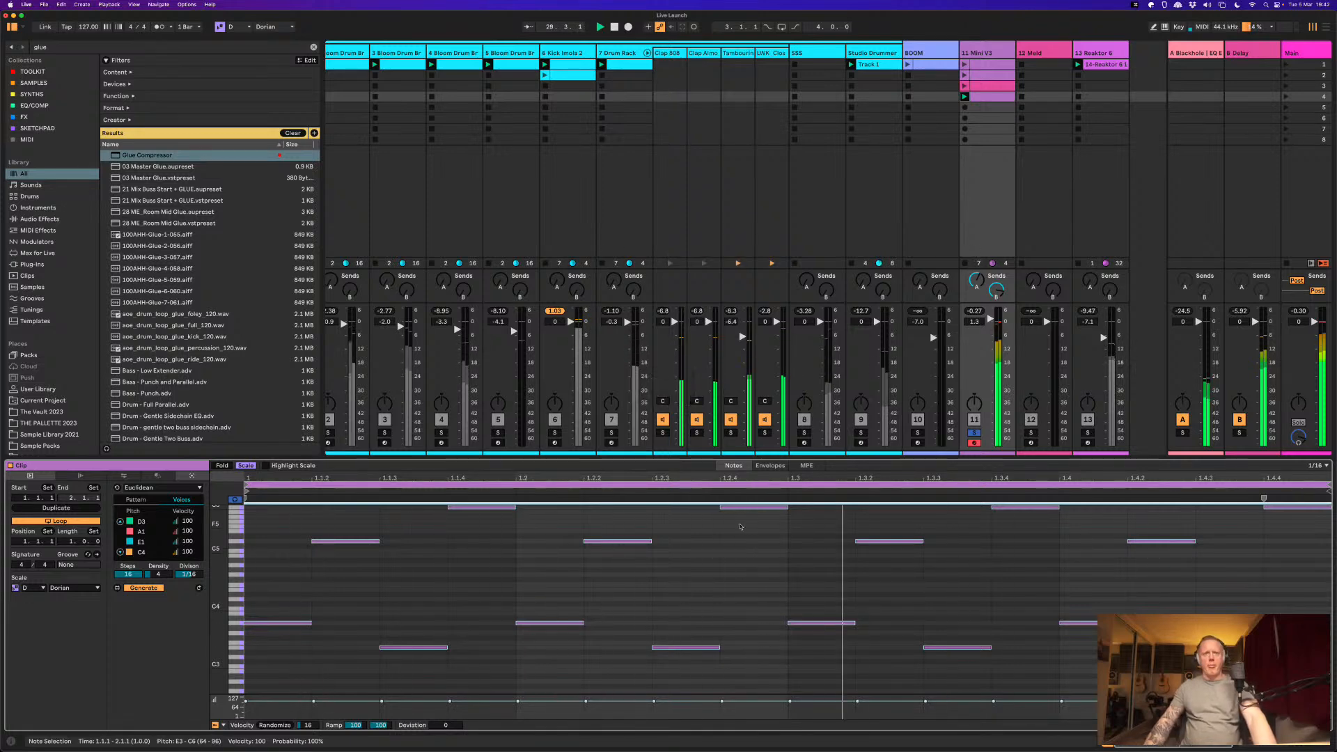
left_click_drag(729, 458, 729, 332)
scroll(685, 512, "up", 3)
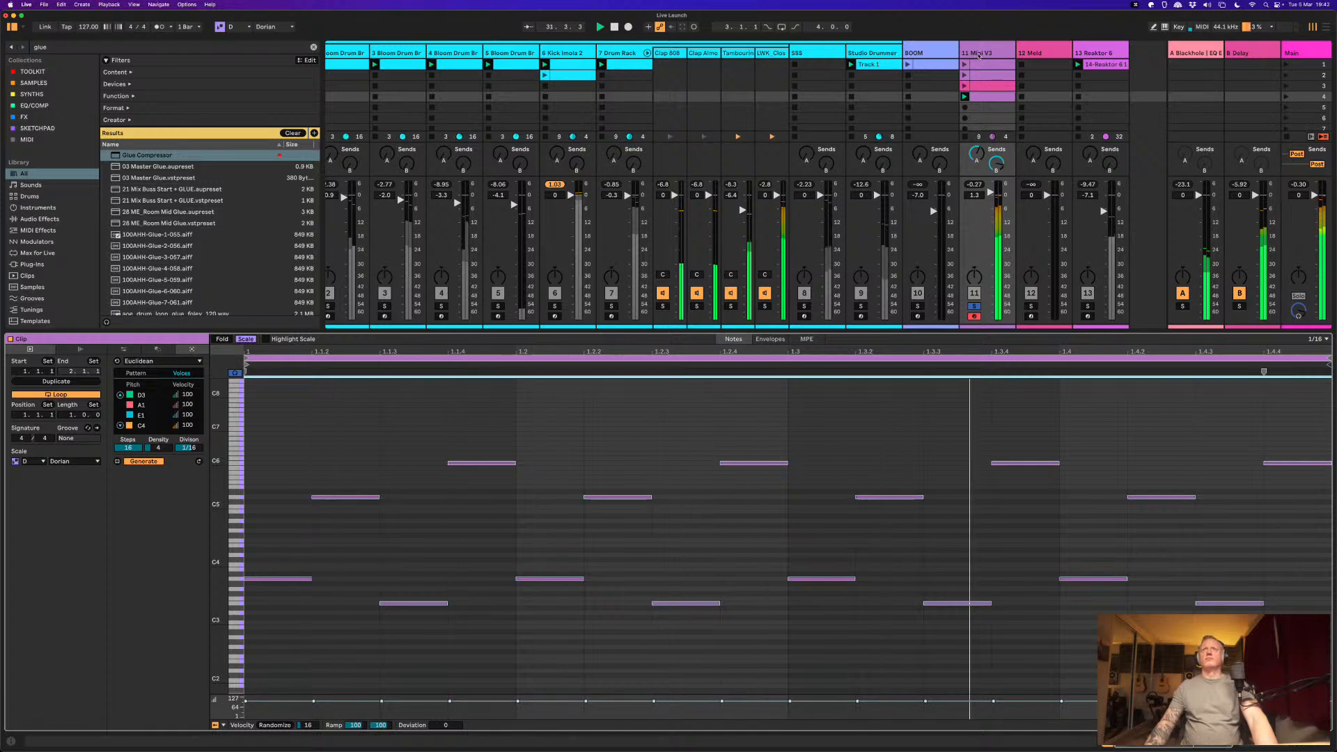
Step: Open the Mini V3 instrument's interface and adjust its filter cutoff and loudness decay while the clip plays
double_click(977, 55)
left_click(30, 624)
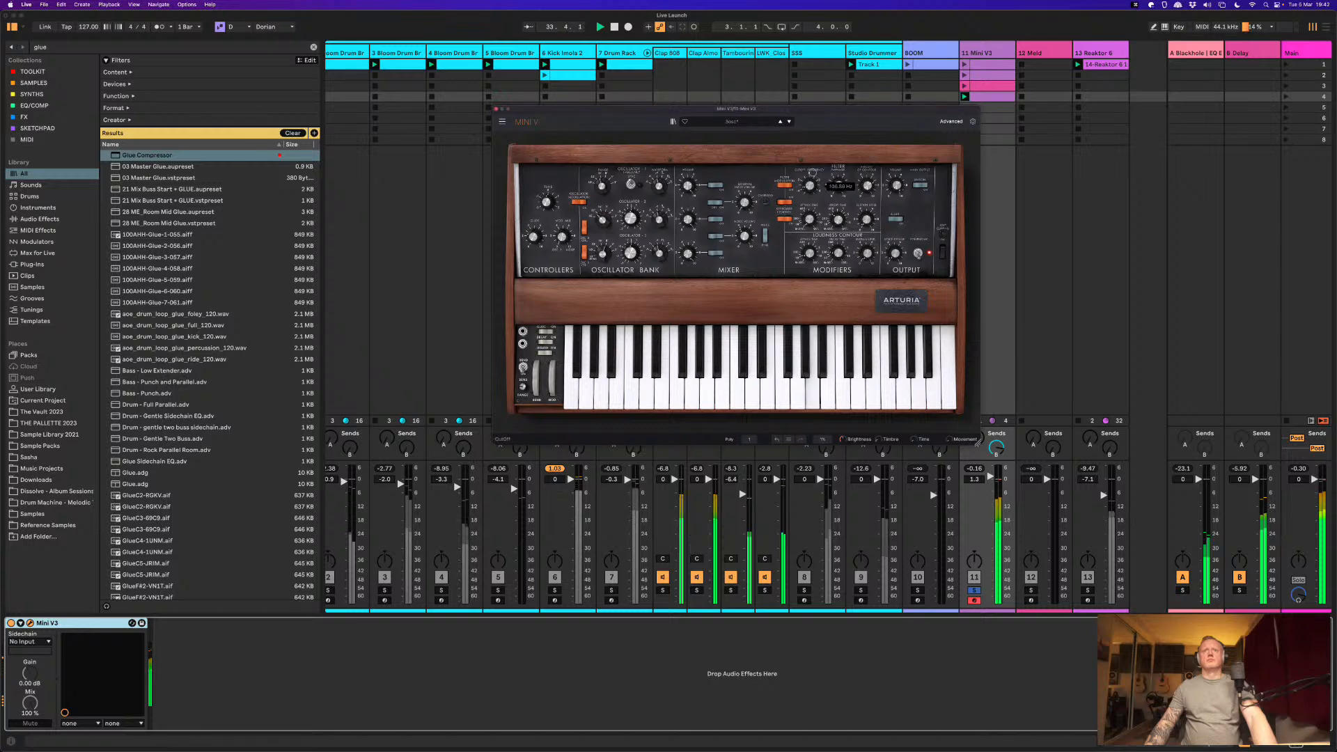
left_click_drag(806, 148, 805, 109)
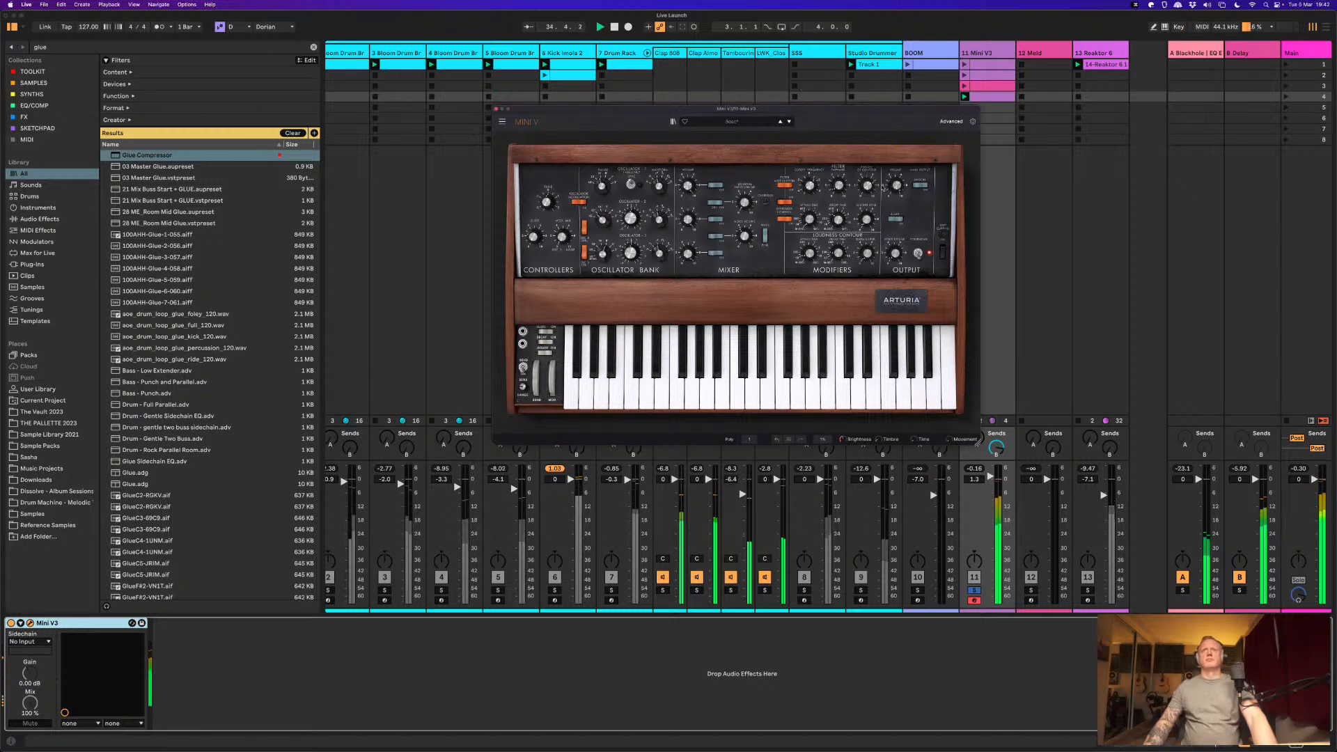
left_click_drag(812, 181, 811, 163)
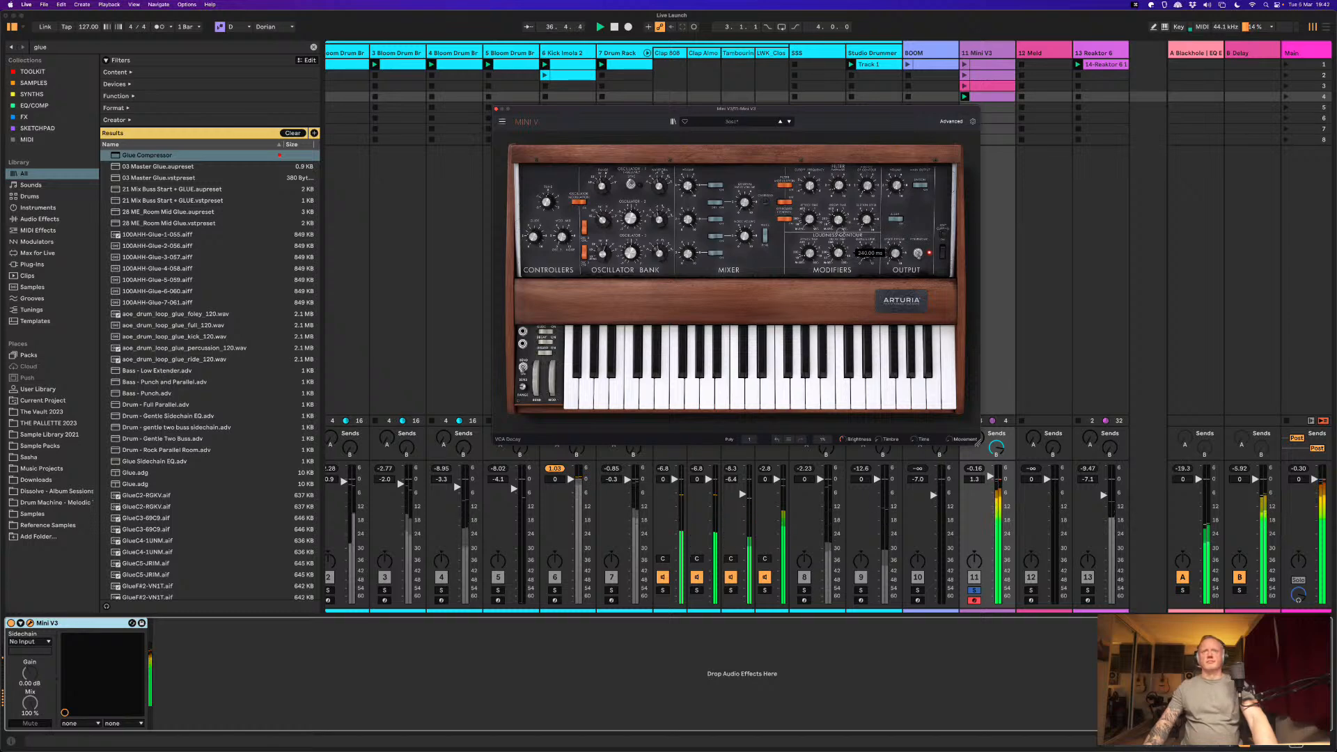
left_click_drag(841, 224, 839, 251)
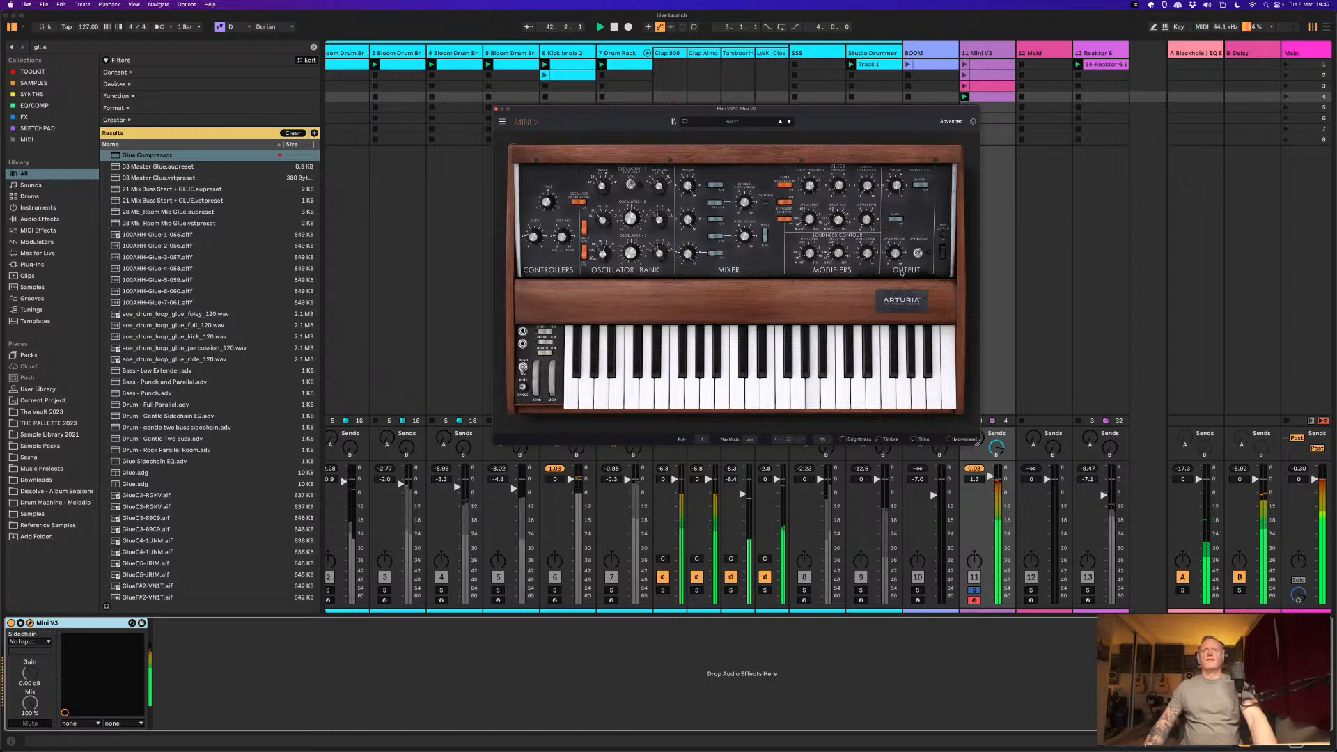
Step: Enable soft clipping on the Mini V3 and fine-tune its filter contour amount and loudness decay
left_click(918, 254)
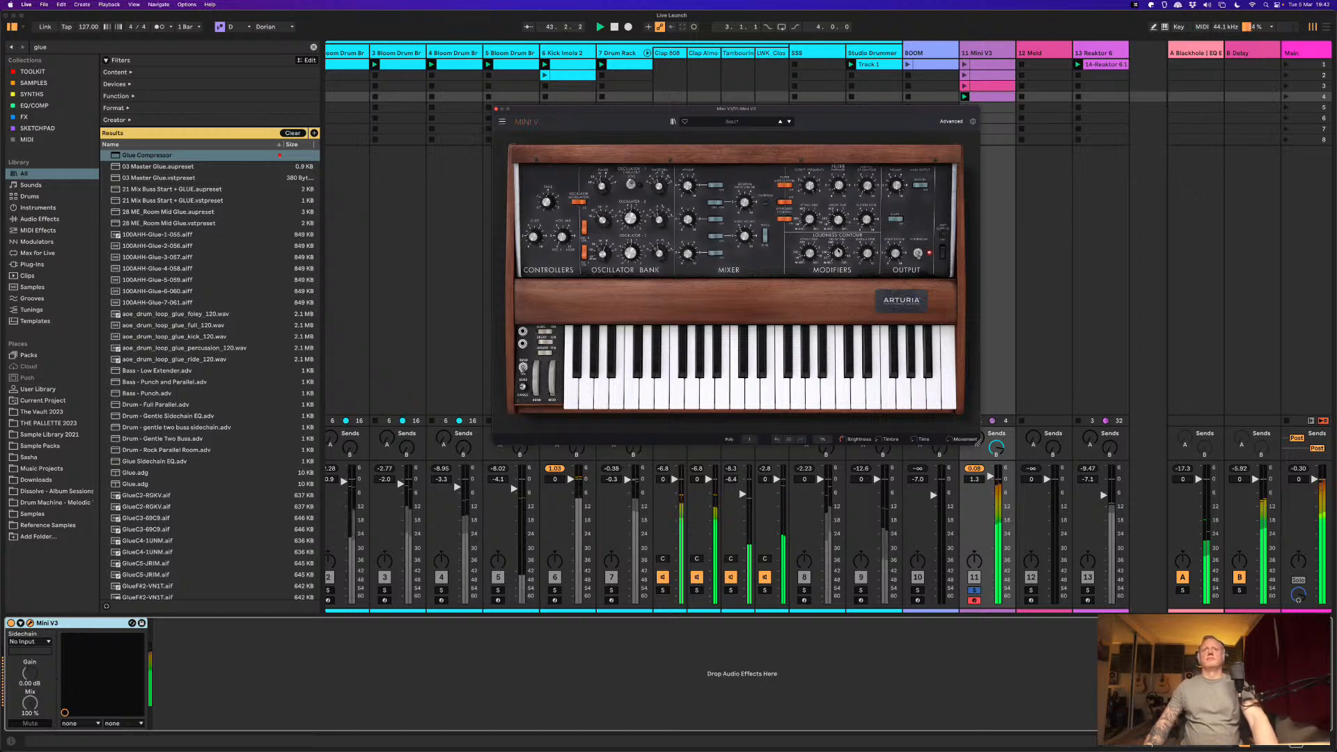
mouse_move(838, 254)
left_mouse_down()
mouse_move(842, 229)
mouse_move(838, 267)
left_mouse_up()
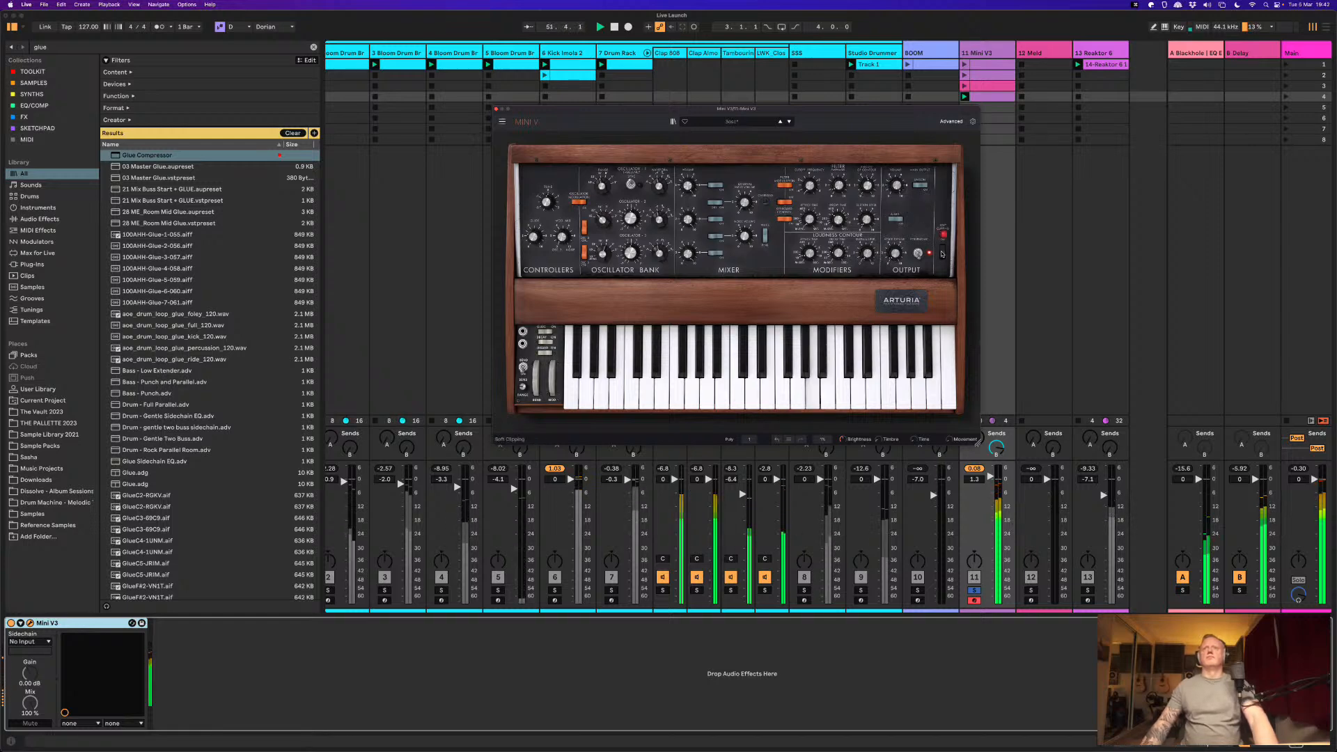
mouse_move(809, 195)
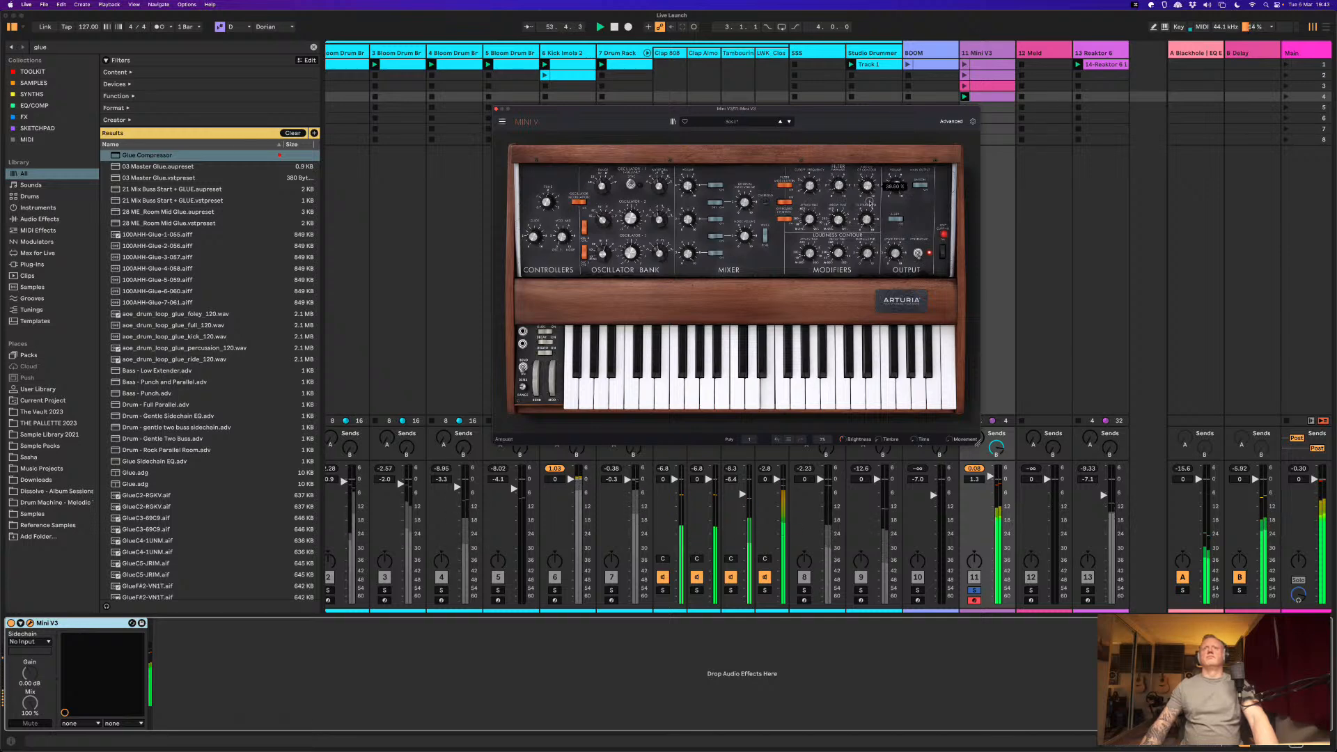
mouse_move(867, 253)
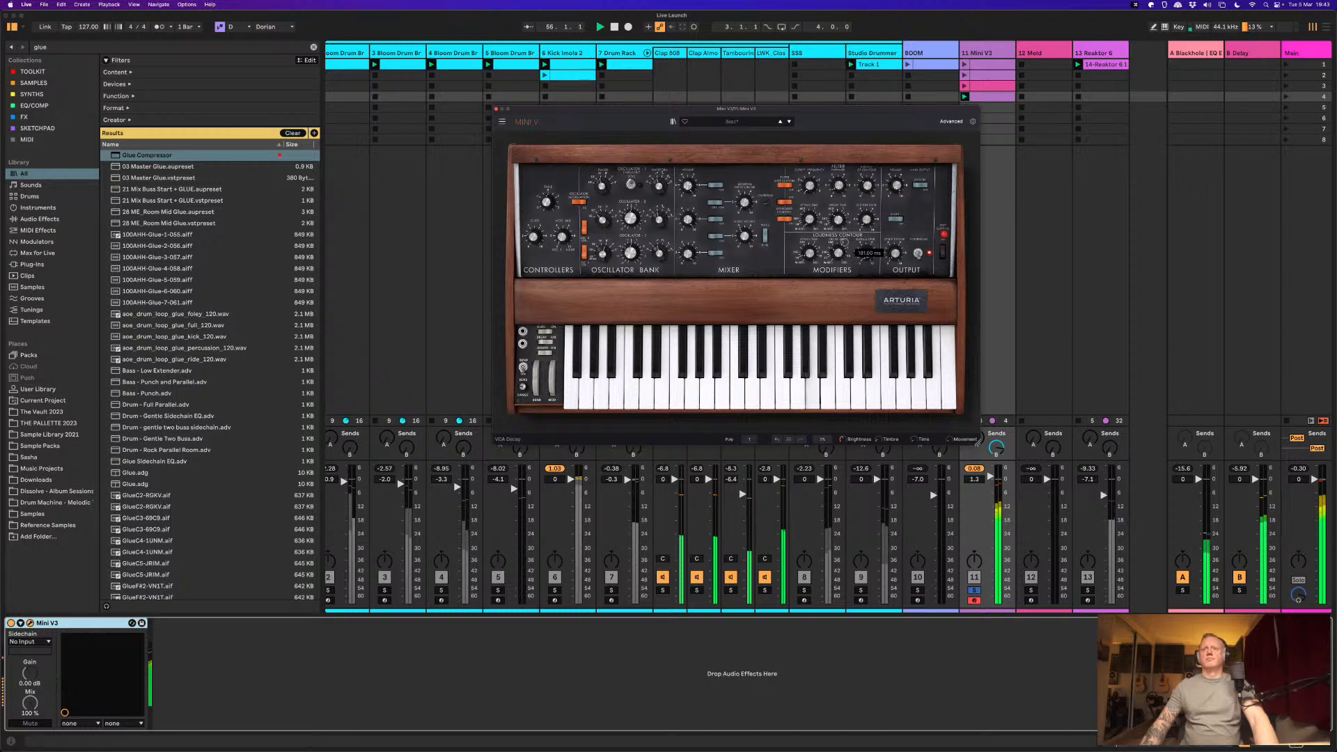
Step: Solo the Drums group alongside the Mini V3, restart playback, and set the Mini V3 track's volume to -3.3 dB
scroll(411, 561, "left", 2)
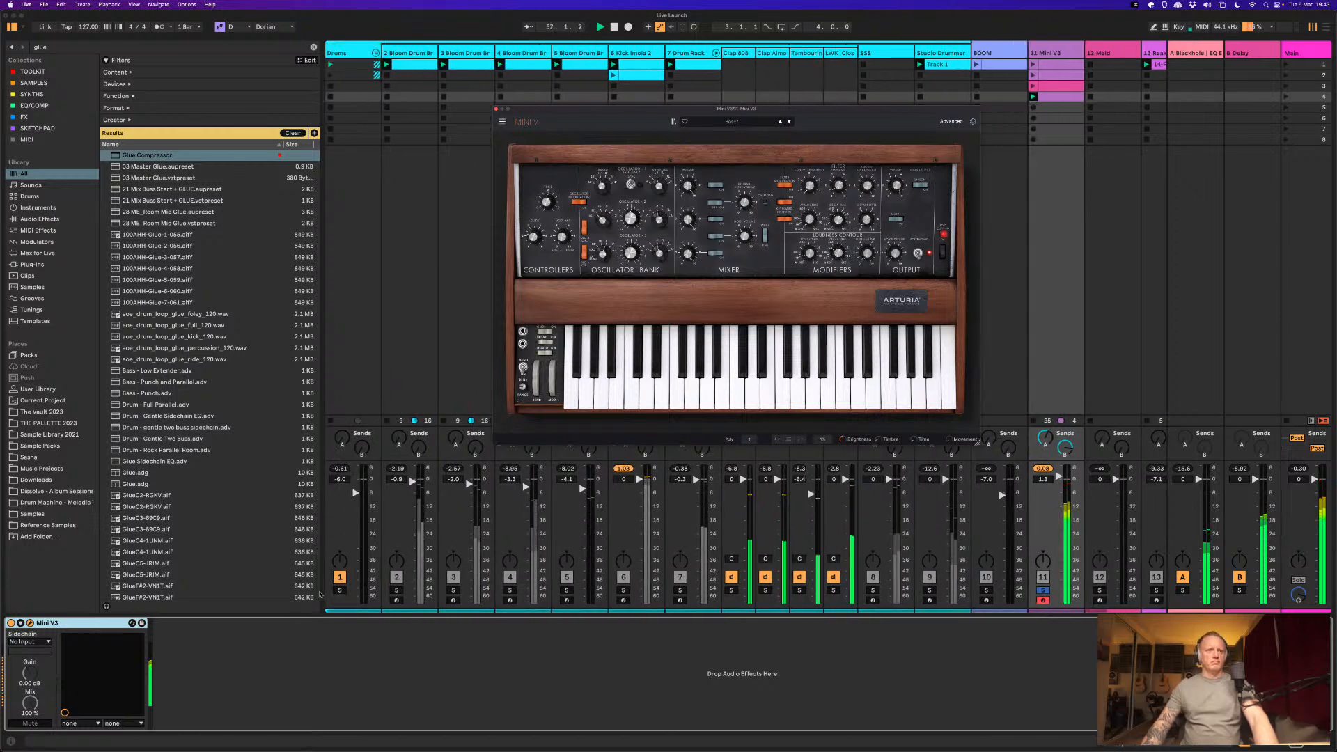
left_click(344, 592)
key("space")
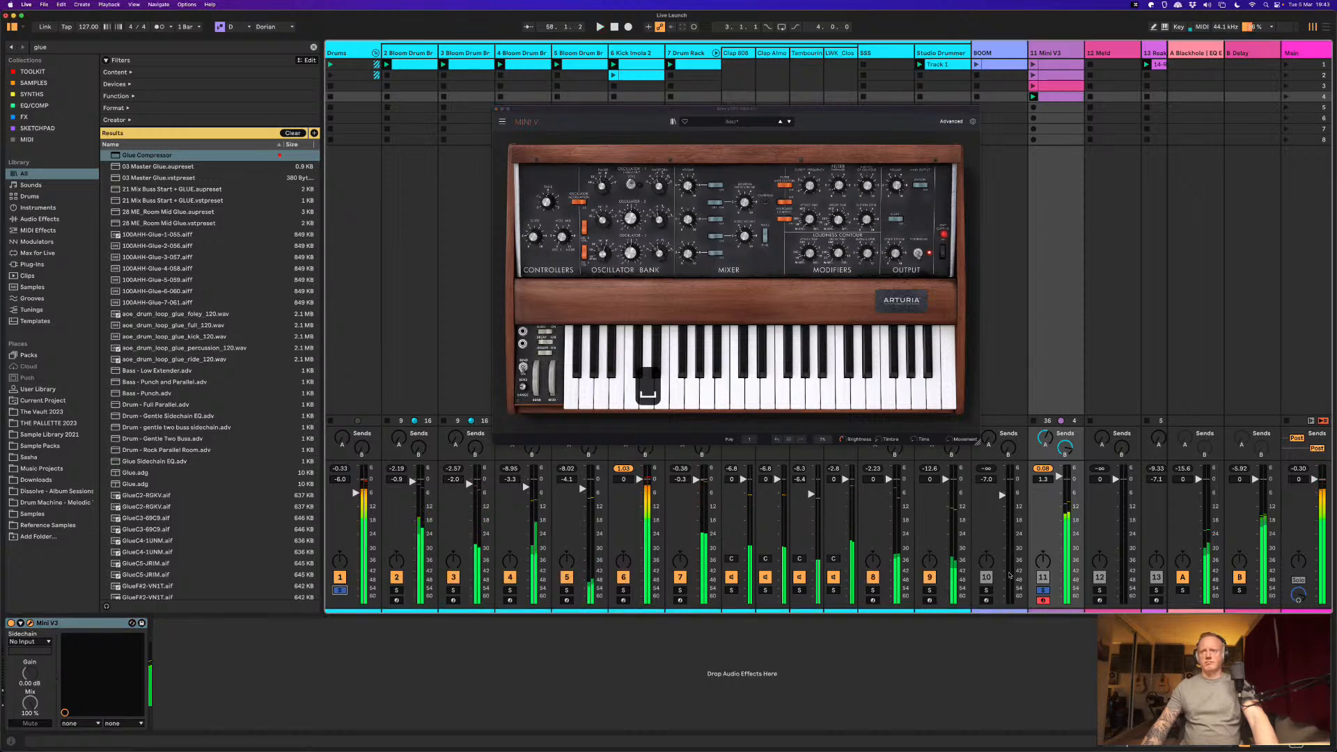
key("space")
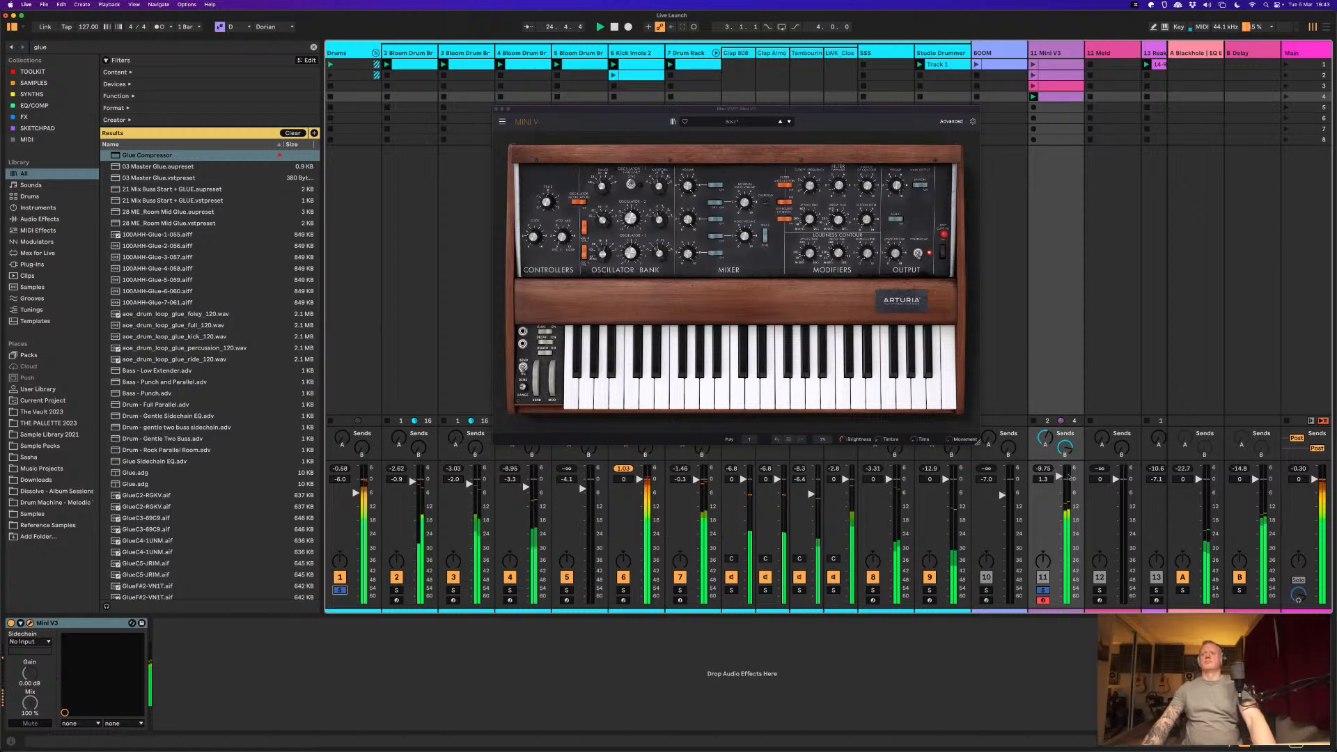
left_click_drag(1058, 477, 1056, 486)
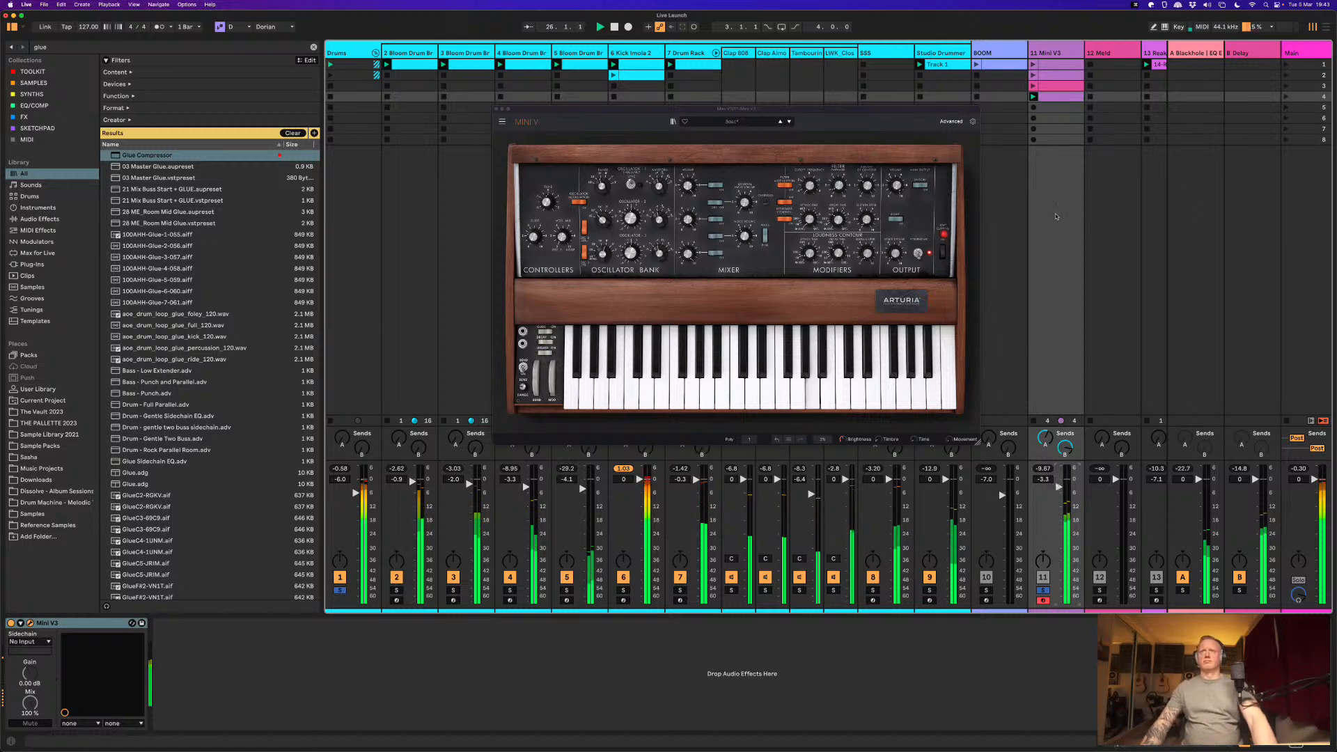
Step: Fold the Euclidean clip's note editor to its used pitches, close the instrument window, and select all E3 notes
left_click(1057, 98)
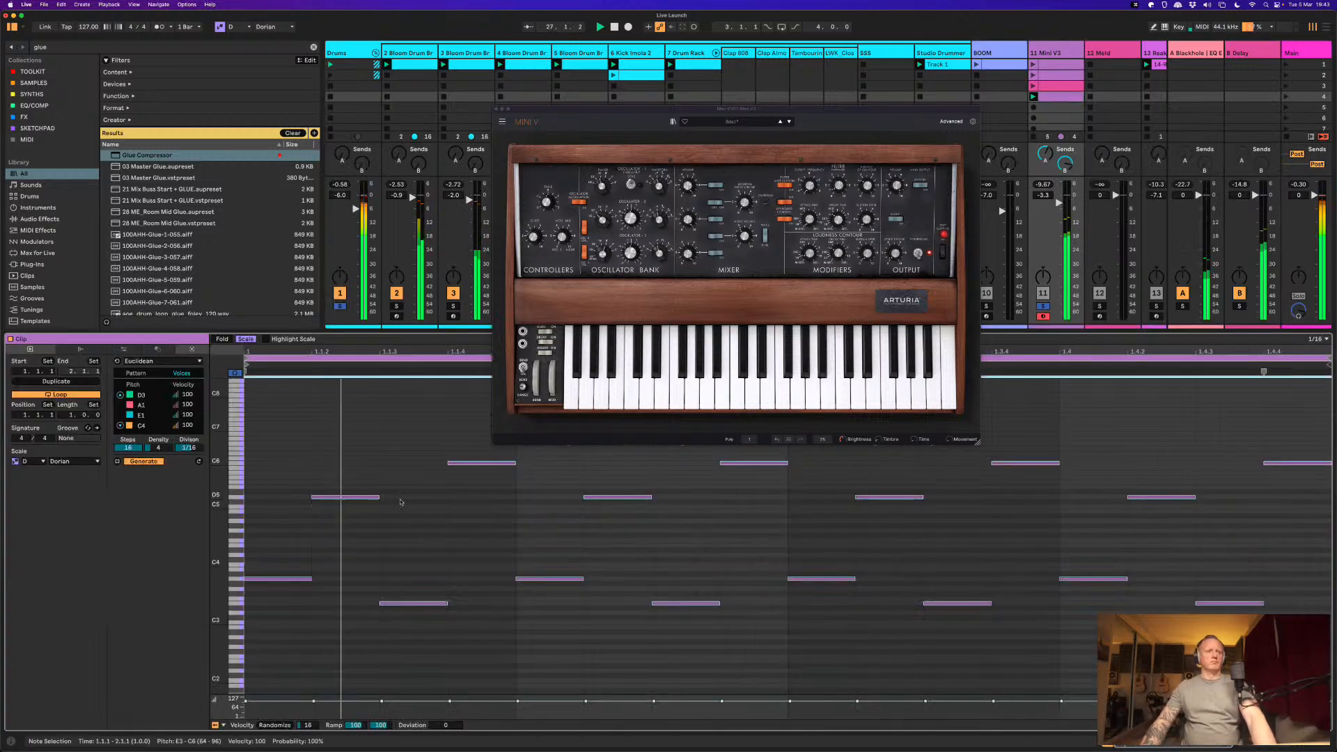
left_click(450, 542)
mouse_move(311, 552)
left_mouse_down()
mouse_move(364, 560)
mouse_move(291, 556)
mouse_move(1277, 642)
left_mouse_up()
scroll(977, 662, "down", 5)
scroll(977, 663, "up", 1)
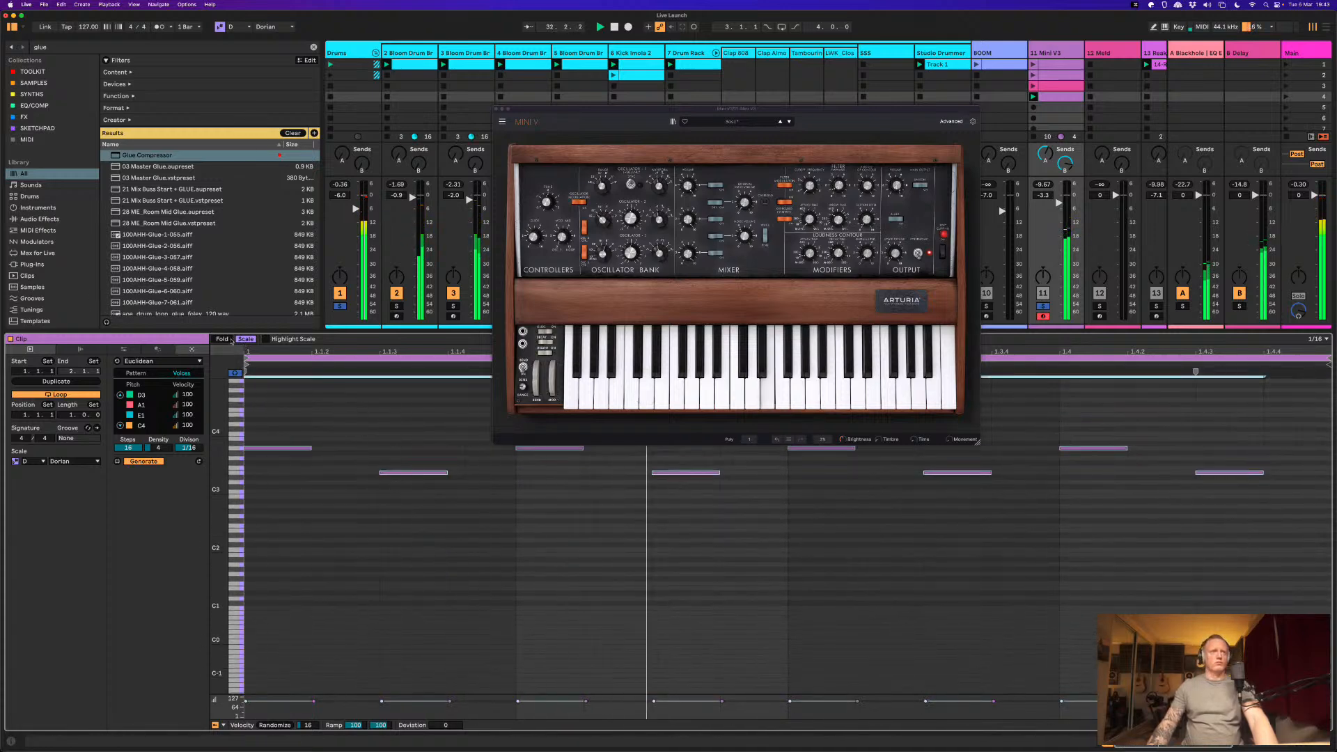
key("f")
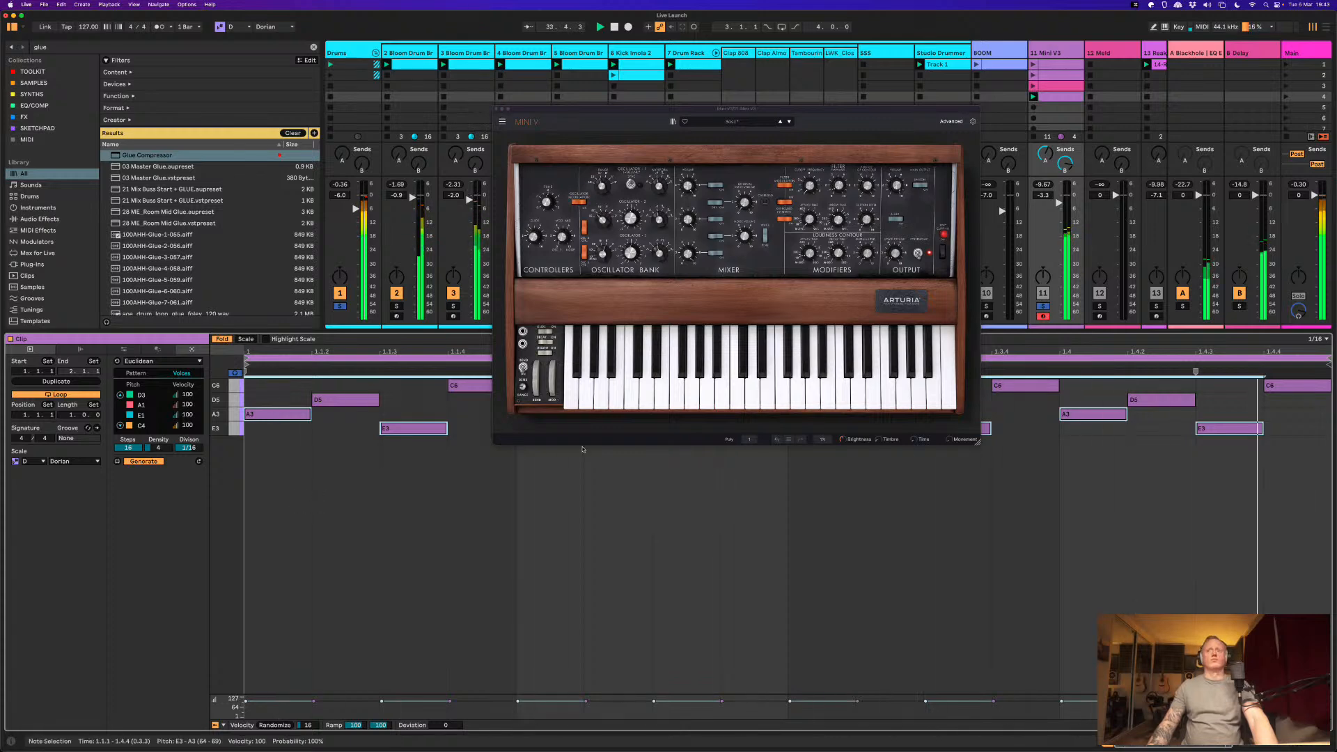
left_click(497, 108)
left_click(234, 428)
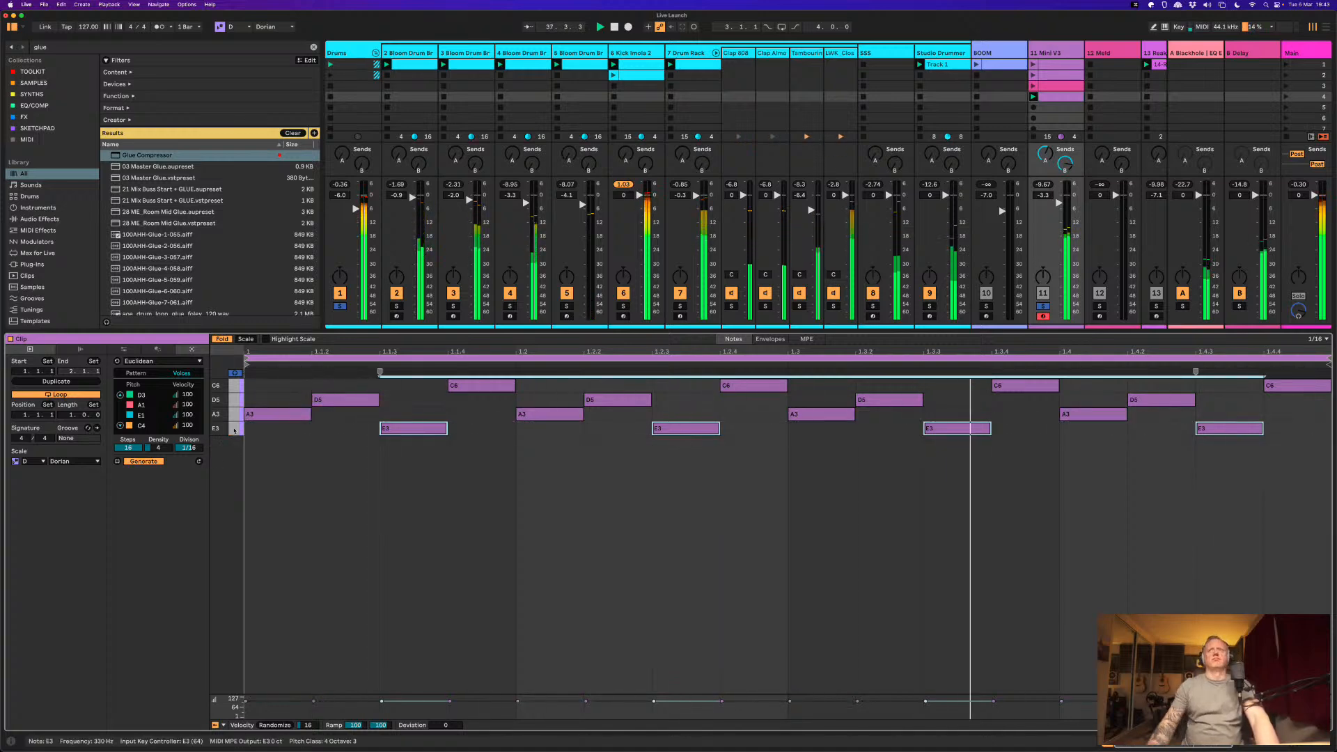
Step: Raise the Mini V3 track's Blackhole send, turn its Delay send fully down, and adjust the instrument's loudness sustain
left_click(1047, 52)
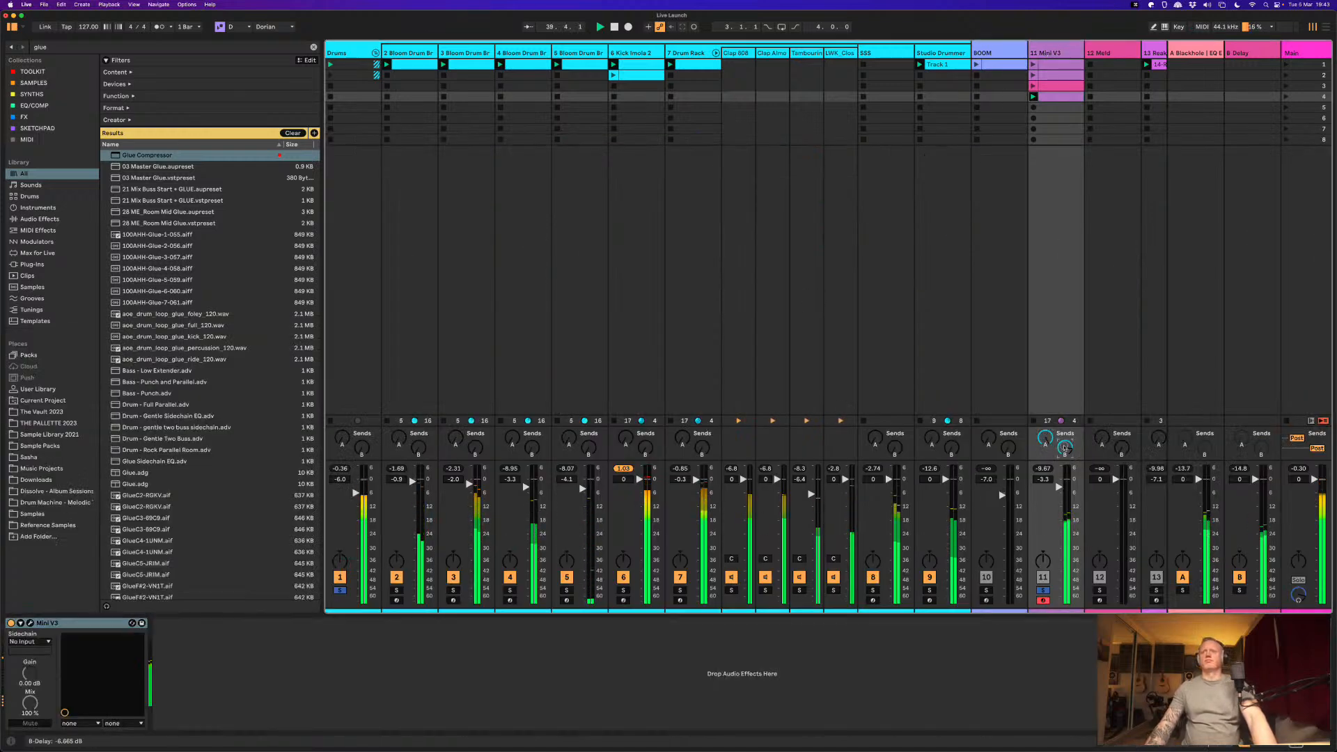
left_click(30, 623)
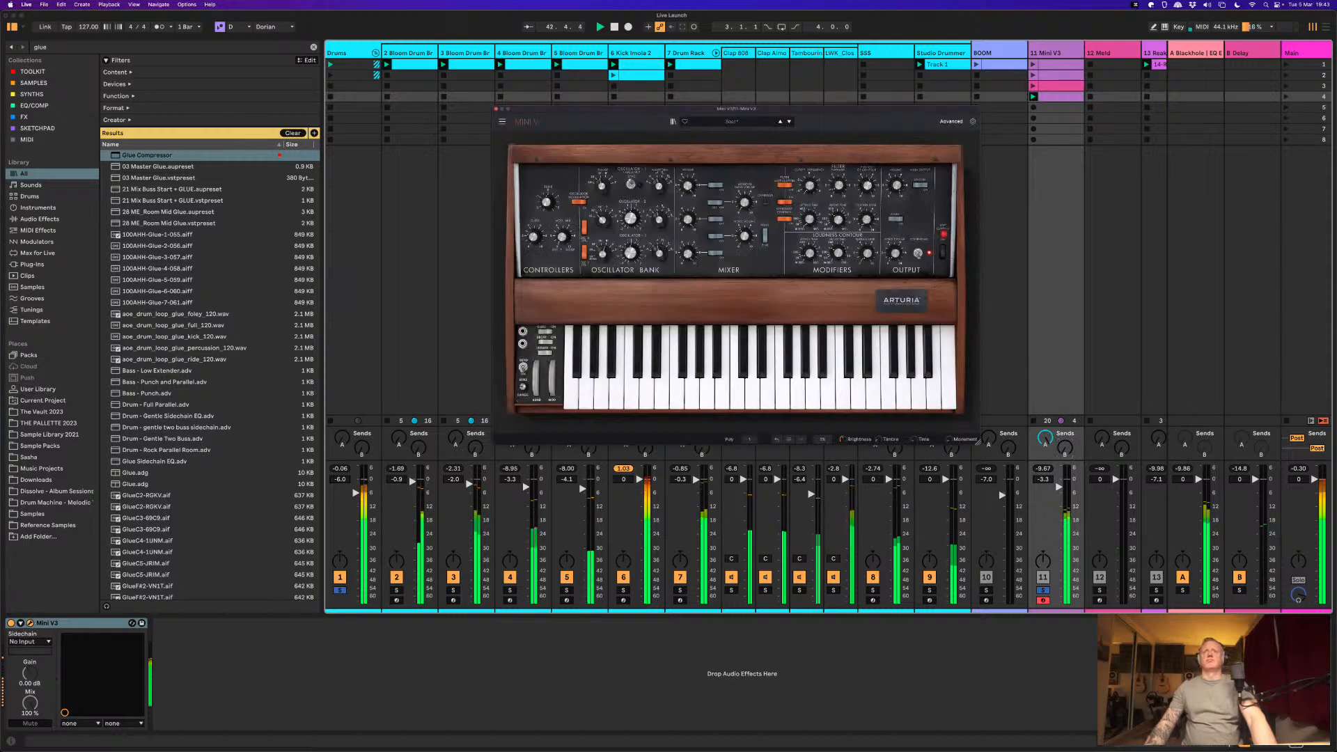
left_click_drag(867, 256, 868, 239)
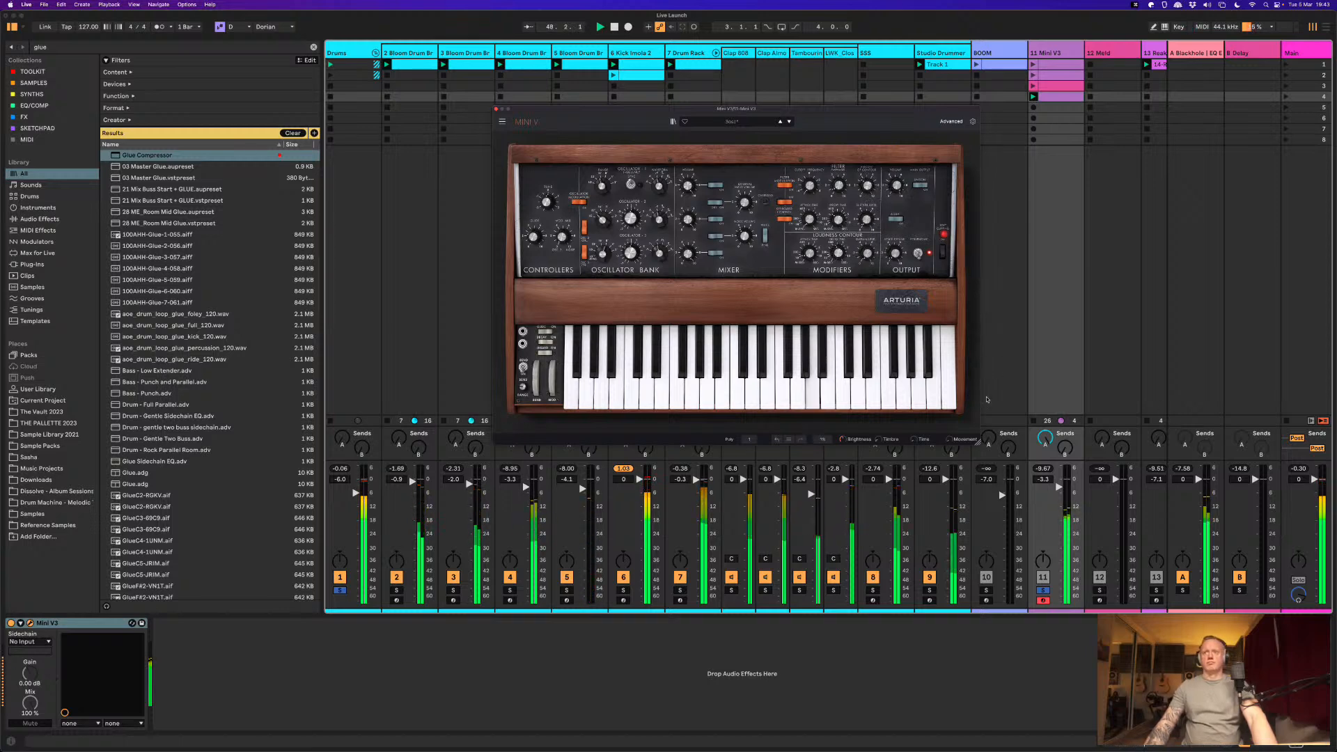
Step: Set the Mini V3 track's volume to -4.4 dB, add Reaktor 6 to the soloed tracks, and clear all solos to hear the full mix
scroll(1077, 555, "right", 3)
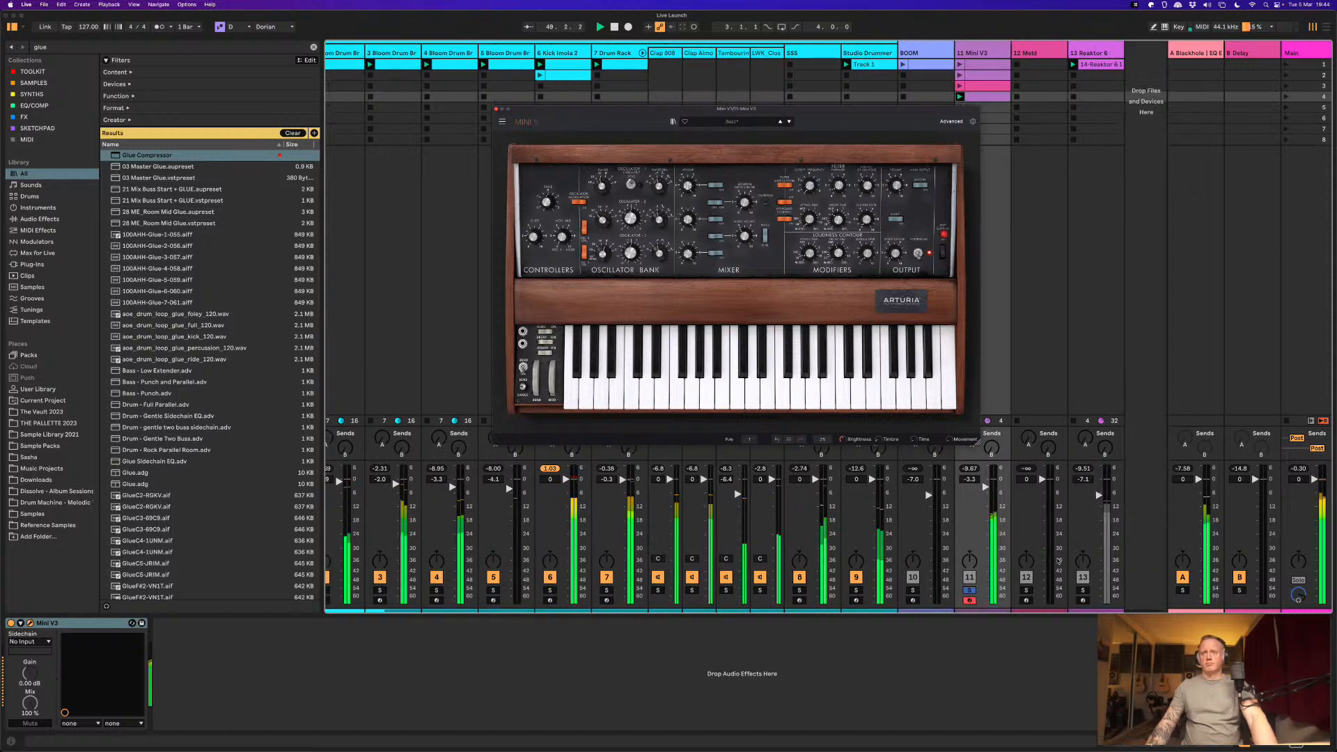
left_click_drag(986, 489, 986, 493)
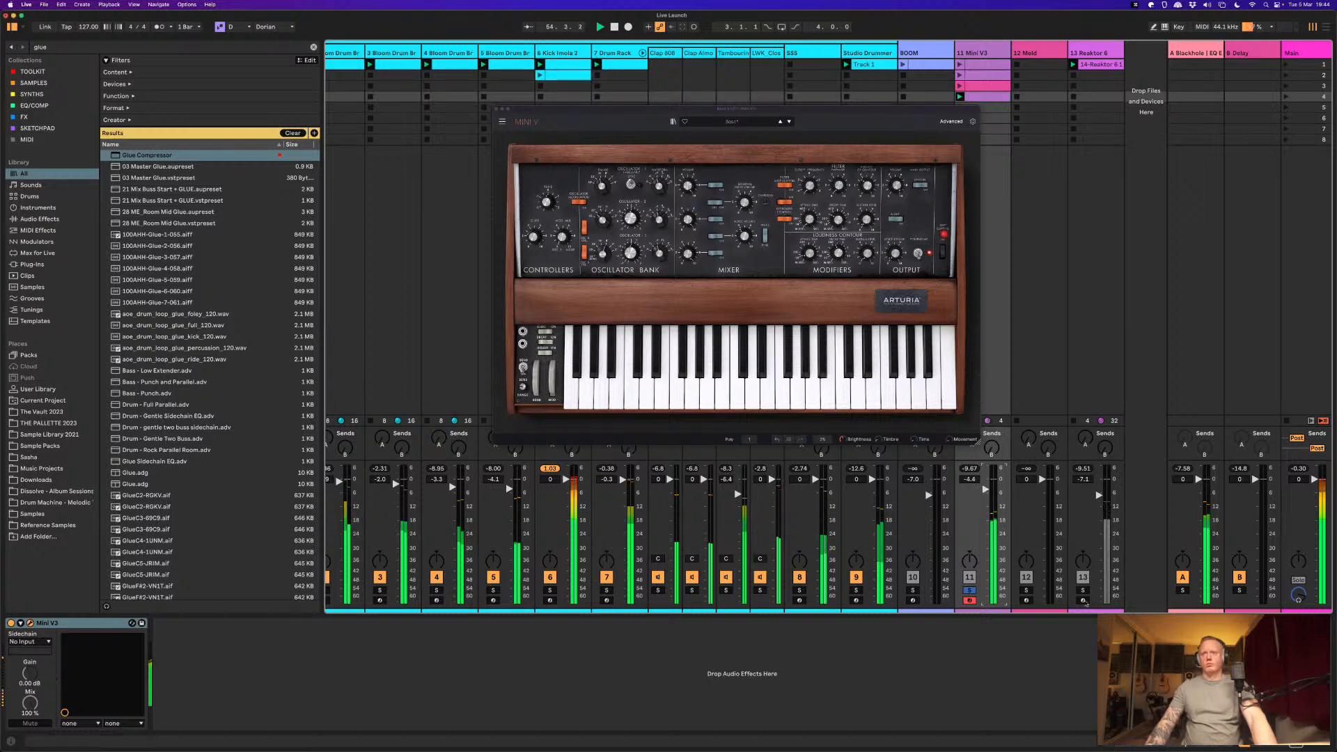
left_click(1083, 590)
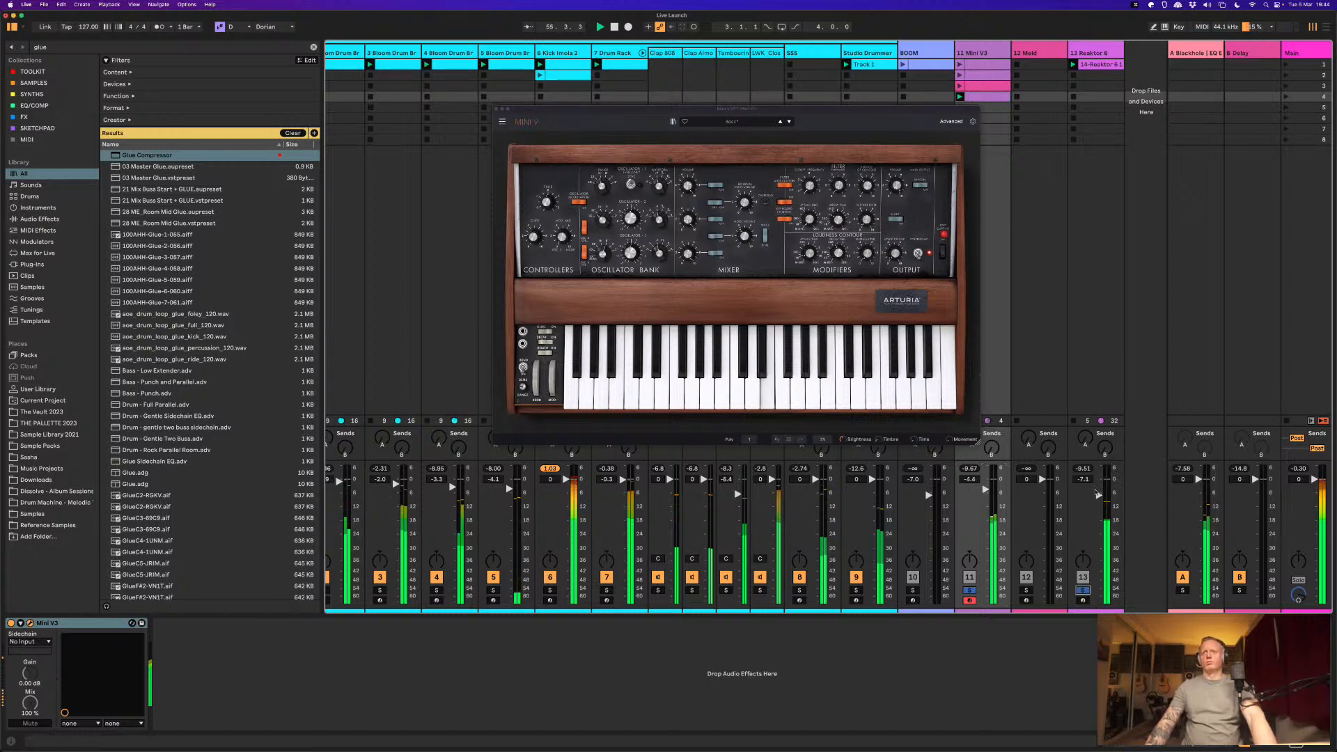
scroll(996, 579, "left", 3)
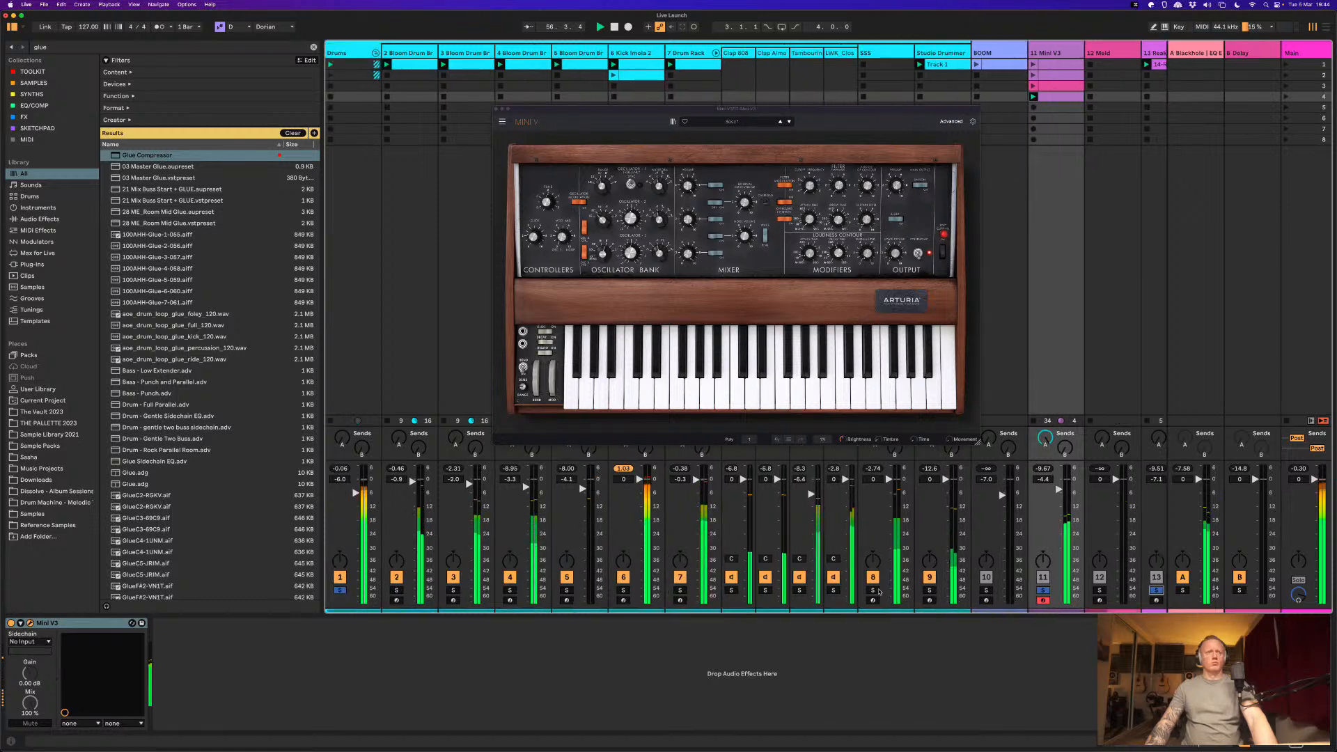
left_click(1043, 590)
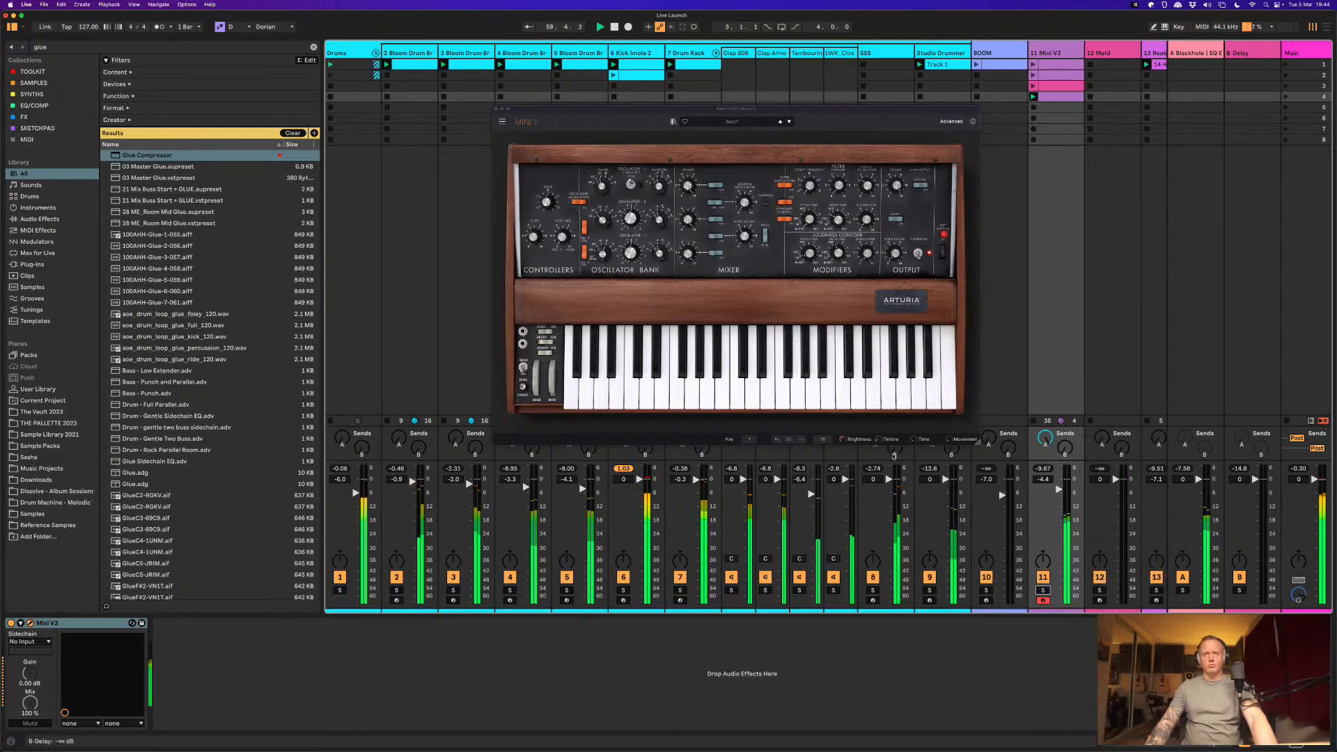
Step: Reopen the Euclidean clip, close the instrument window, stop playback, and show the generator's pattern rotation settings
double_click(1051, 97)
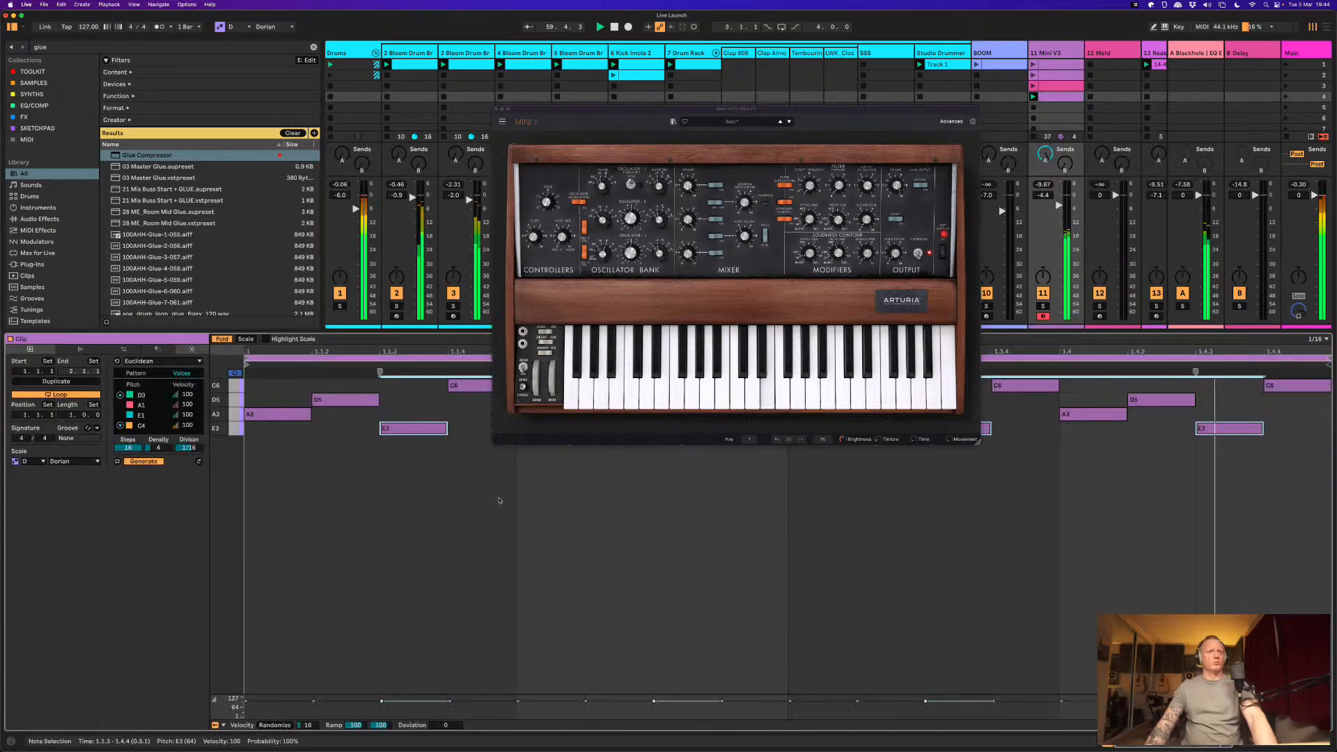
left_click(496, 109)
key("space")
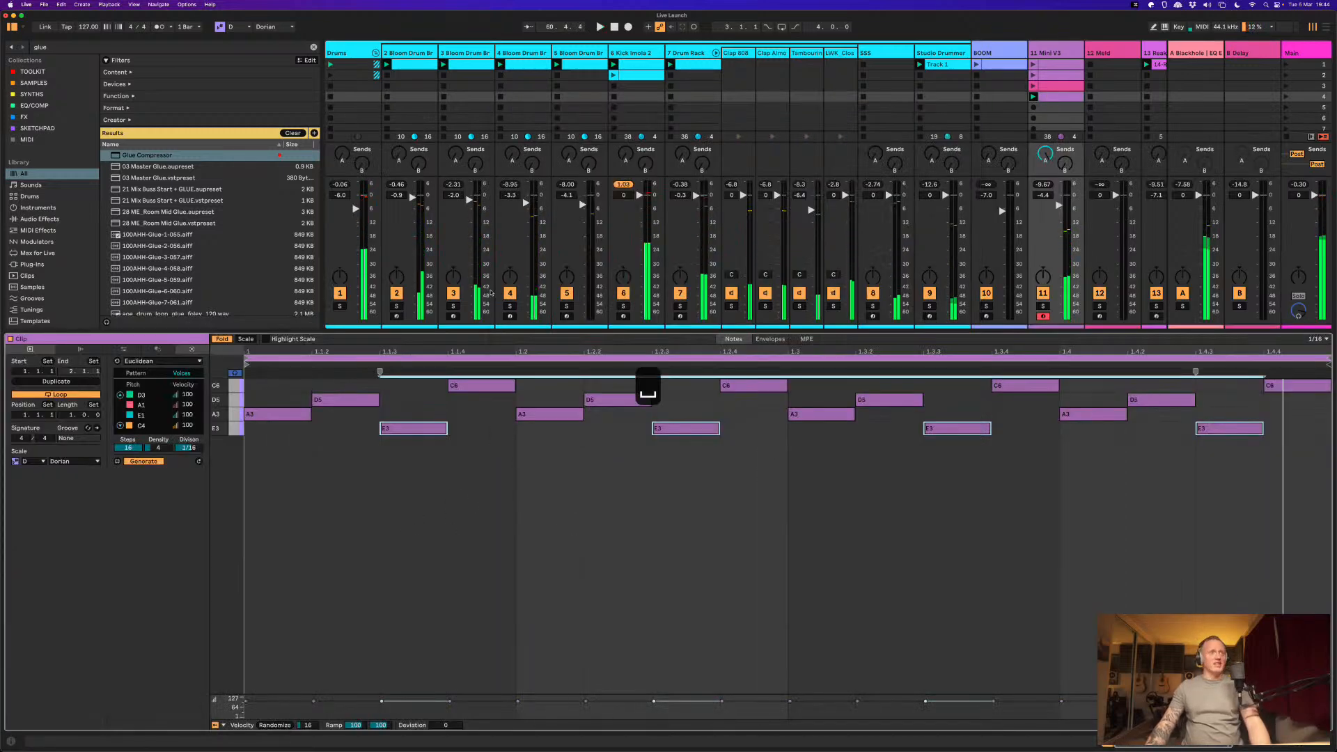
left_click(149, 374)
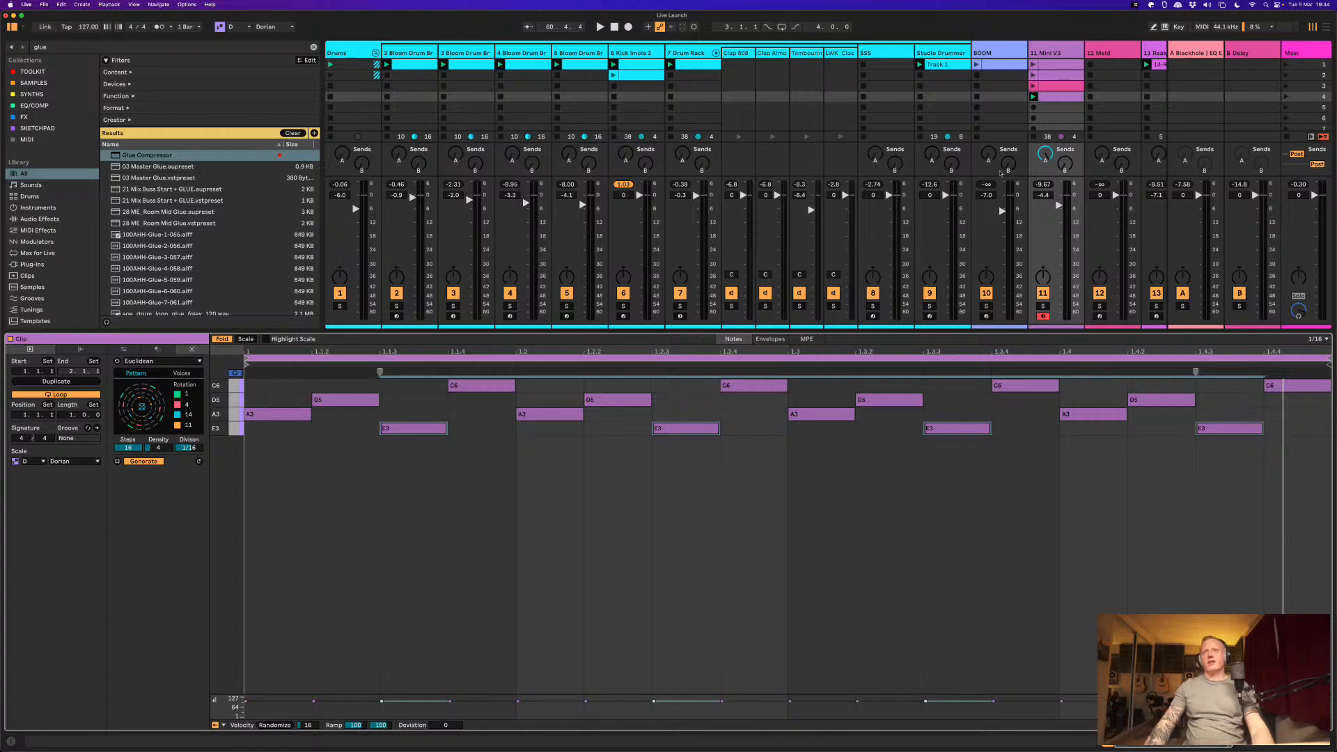
Step: Solo the Mini V3 and Reaktor 6 tracks and restart playback to hear them together with the percussion
key("space")
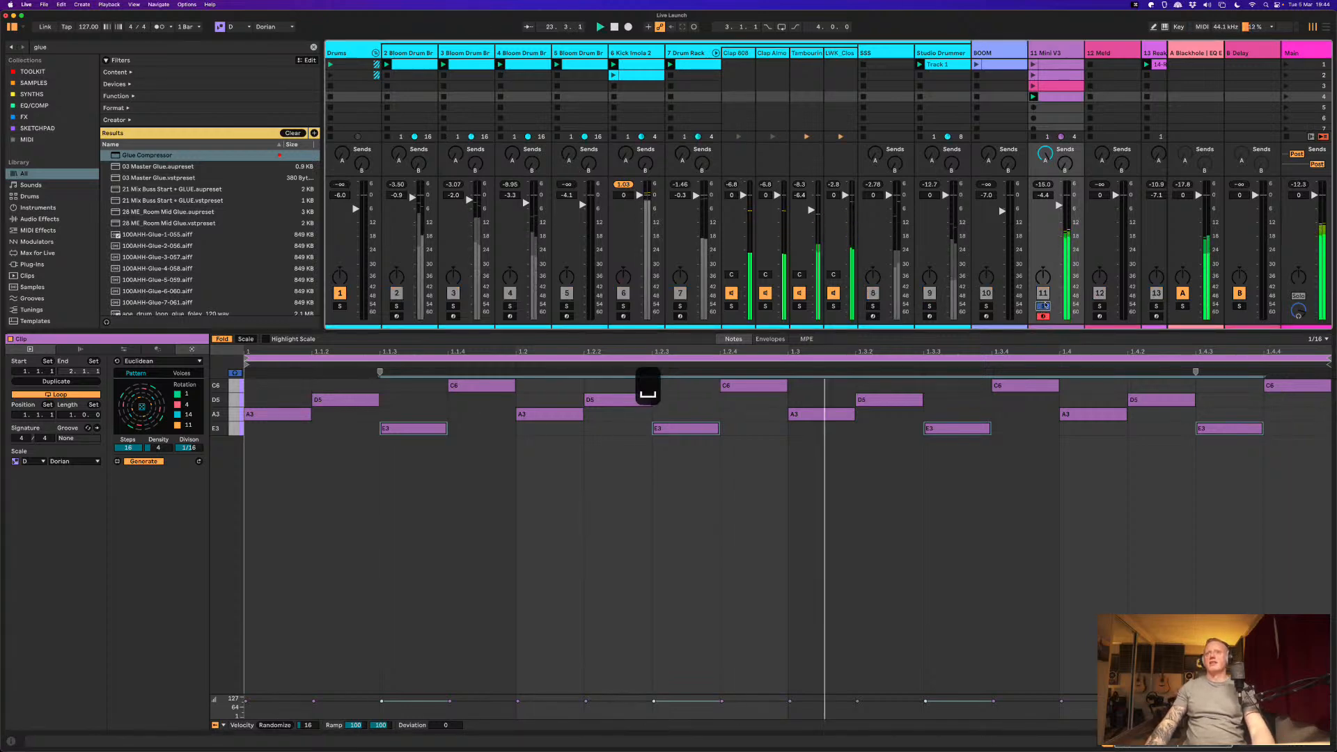
scroll(1057, 304, "right", 2)
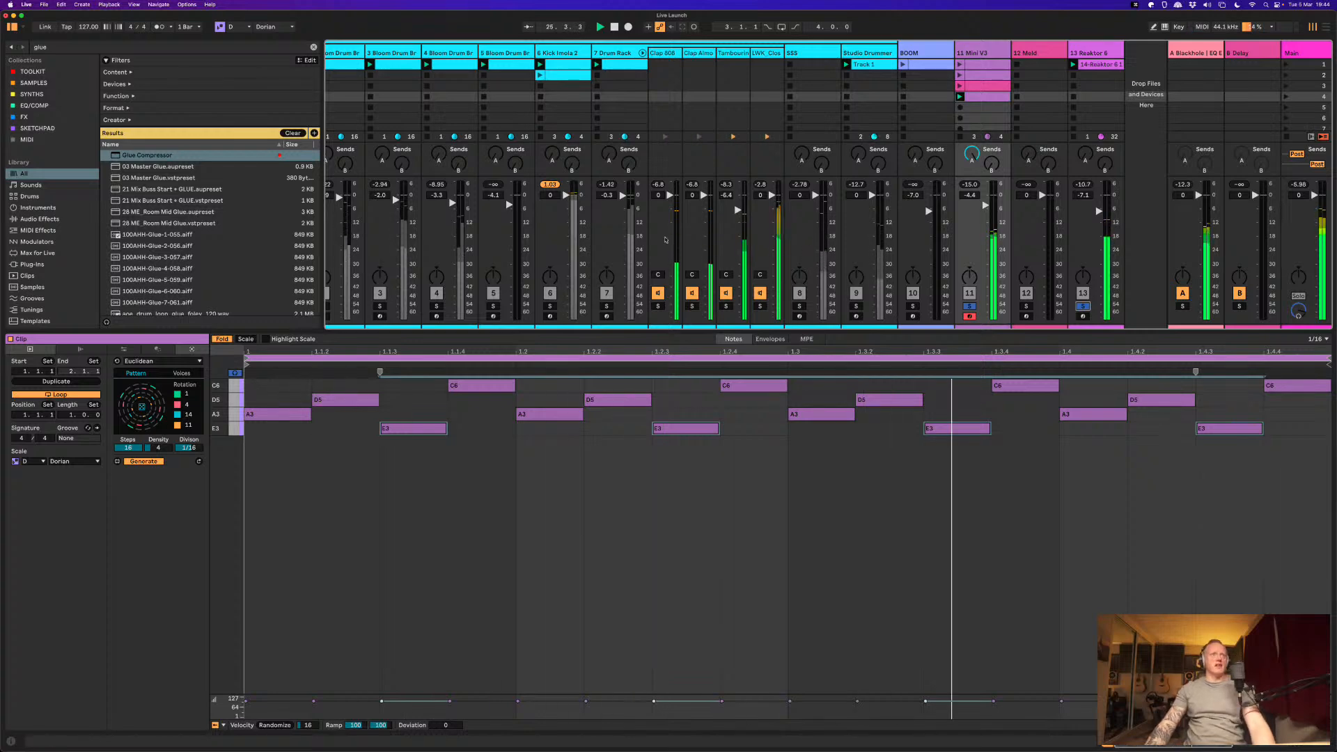
key("space")
key("space")
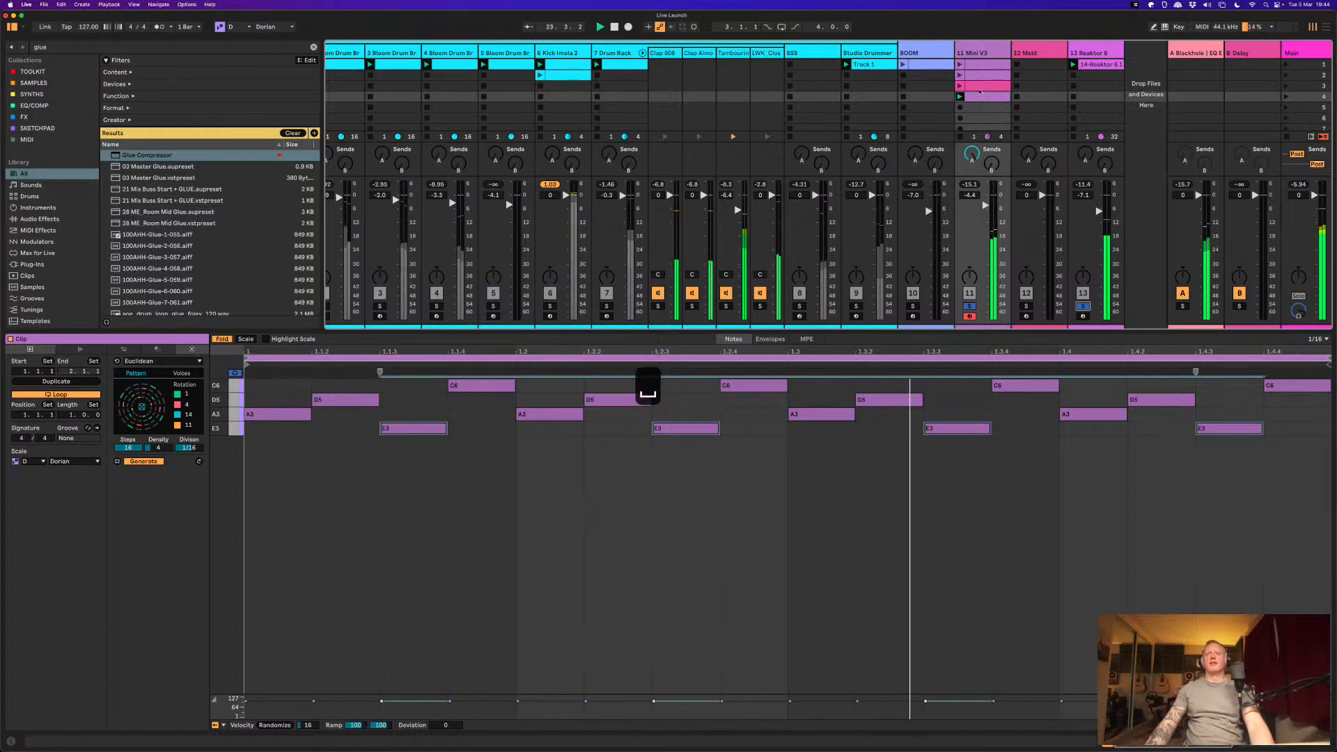
Step: Open the Mini V3 device in Configure mode and arrange its window, the clip view, and the mixer to be accessible together
double_click(970, 53)
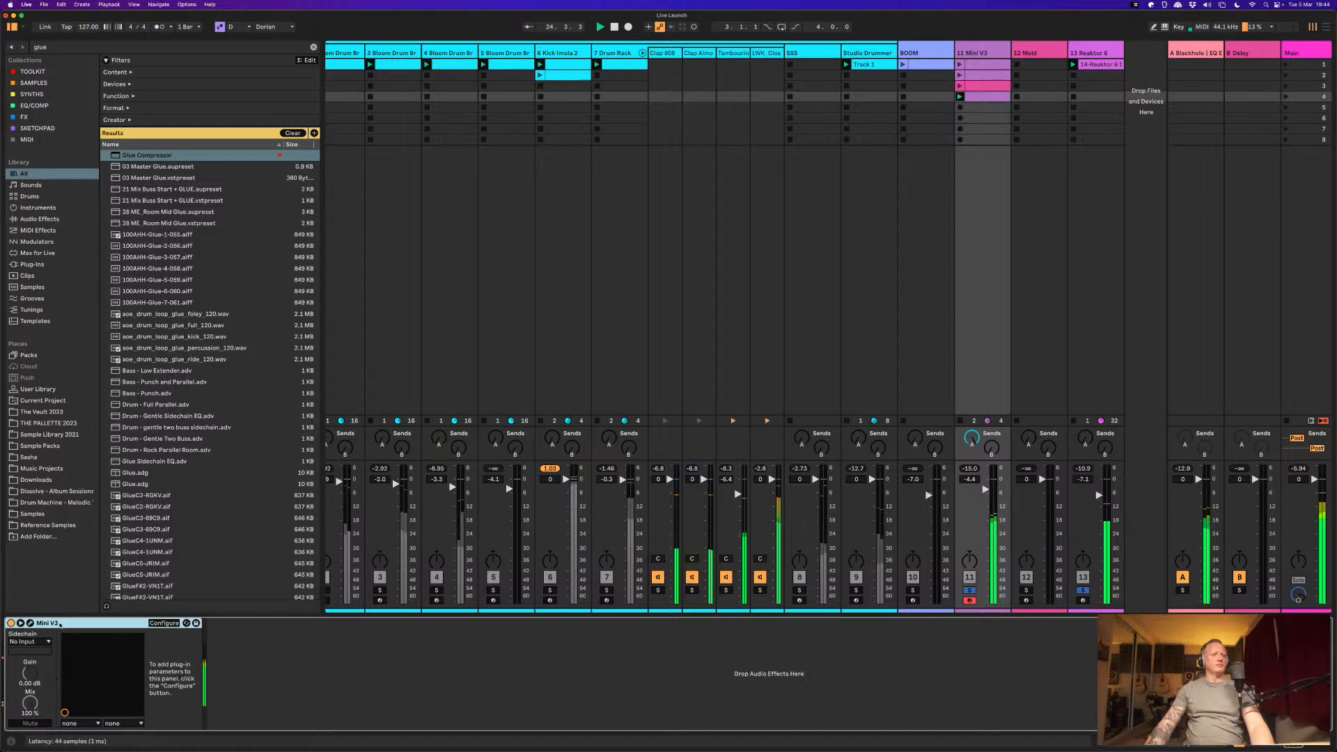
left_click(179, 624)
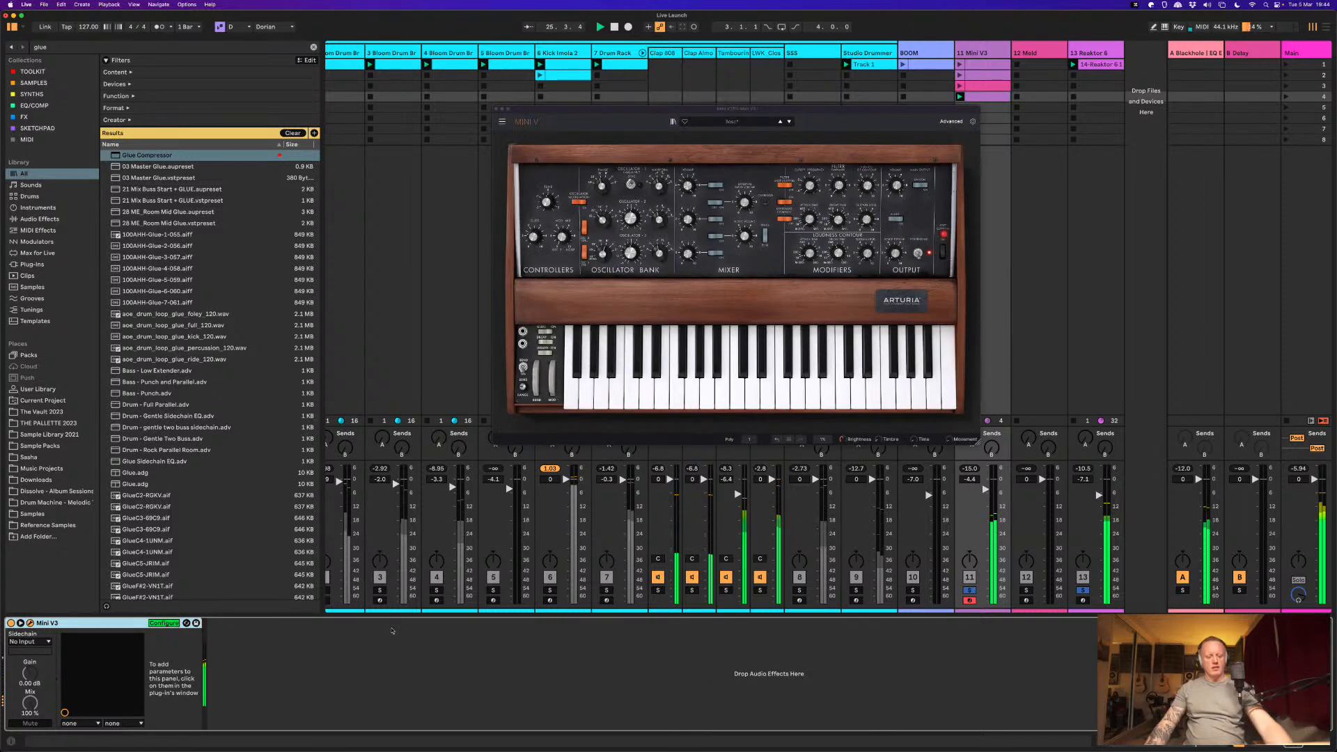
key("alt+super+4")
key("alt+super+4")
key("alt+super+3")
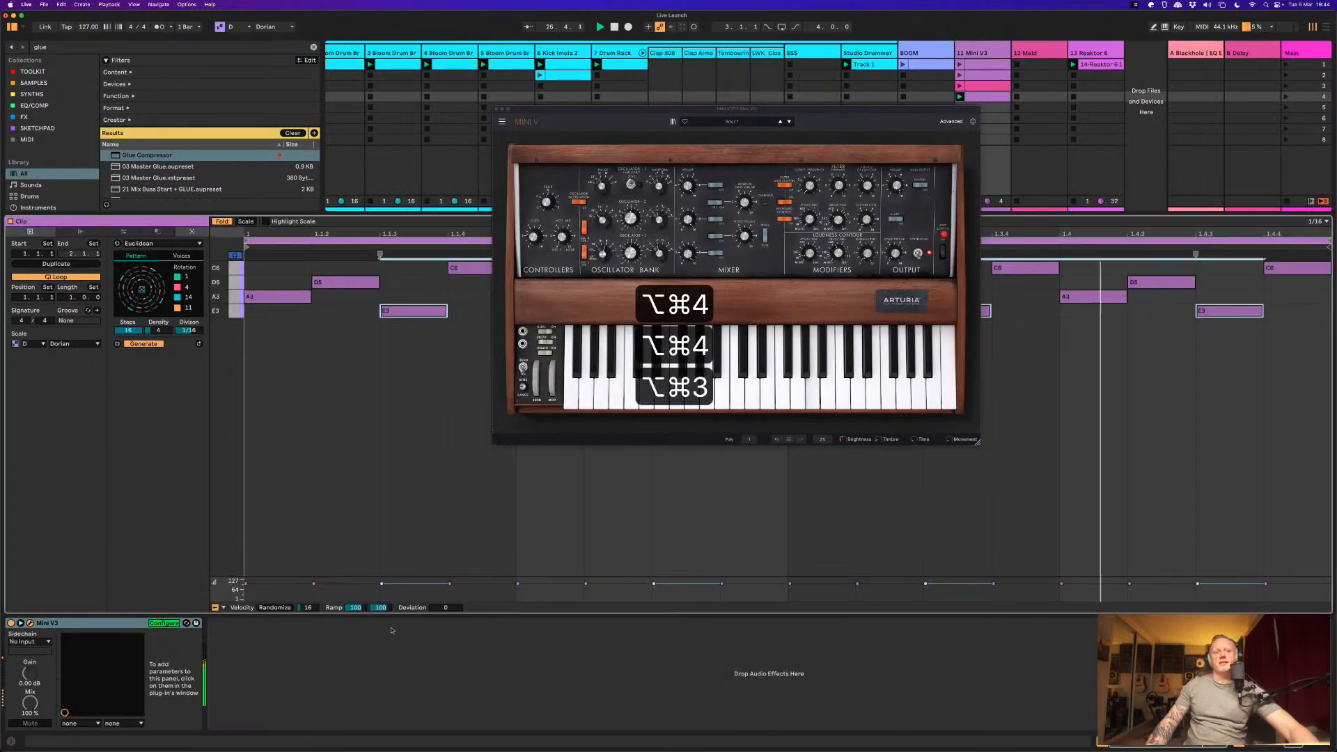
left_click_drag(376, 215, 348, 372)
left_click_drag(833, 110, 862, 477)
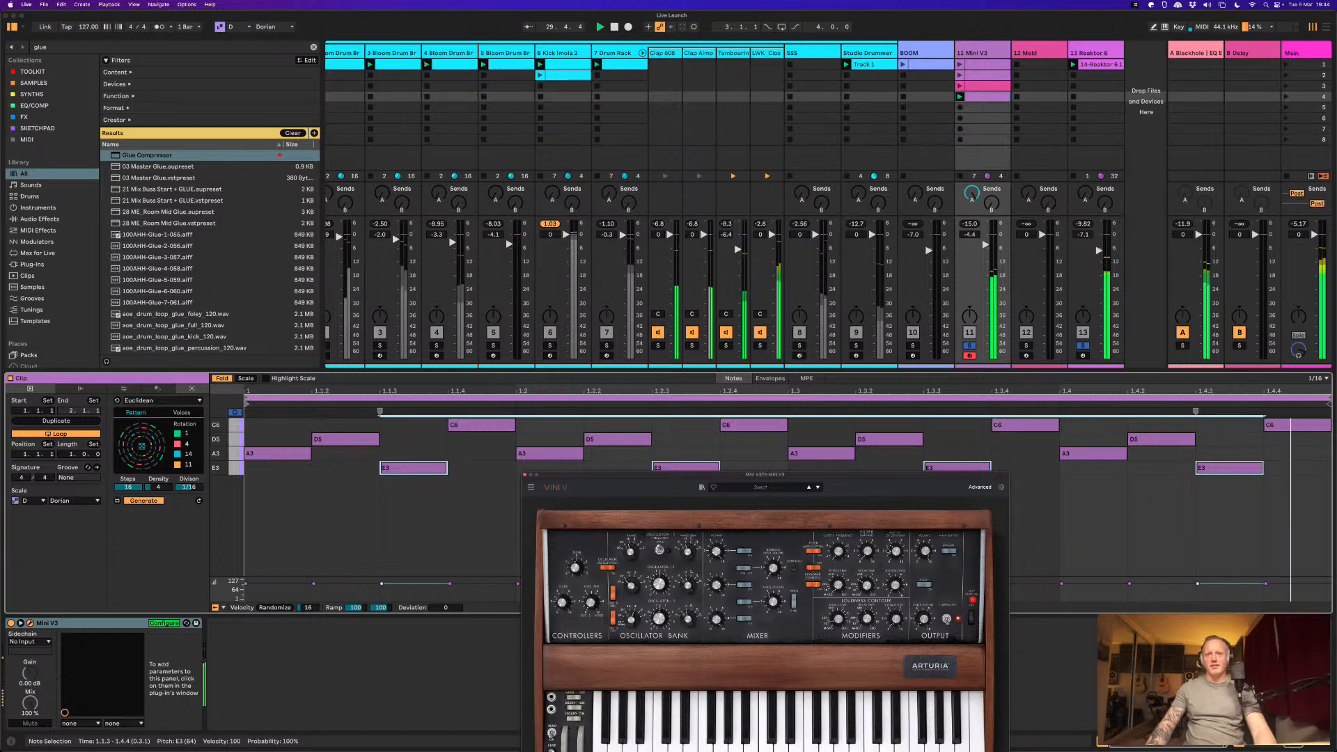
Step: Expose Amount, VCA Decay, Voices detune, and Poly in the Mini V3 device panel, setting detune to 0.720, and adjust the filter cutoff
left_click_drag(896, 555, 900, 537)
left_click_drag(864, 623, 863, 630)
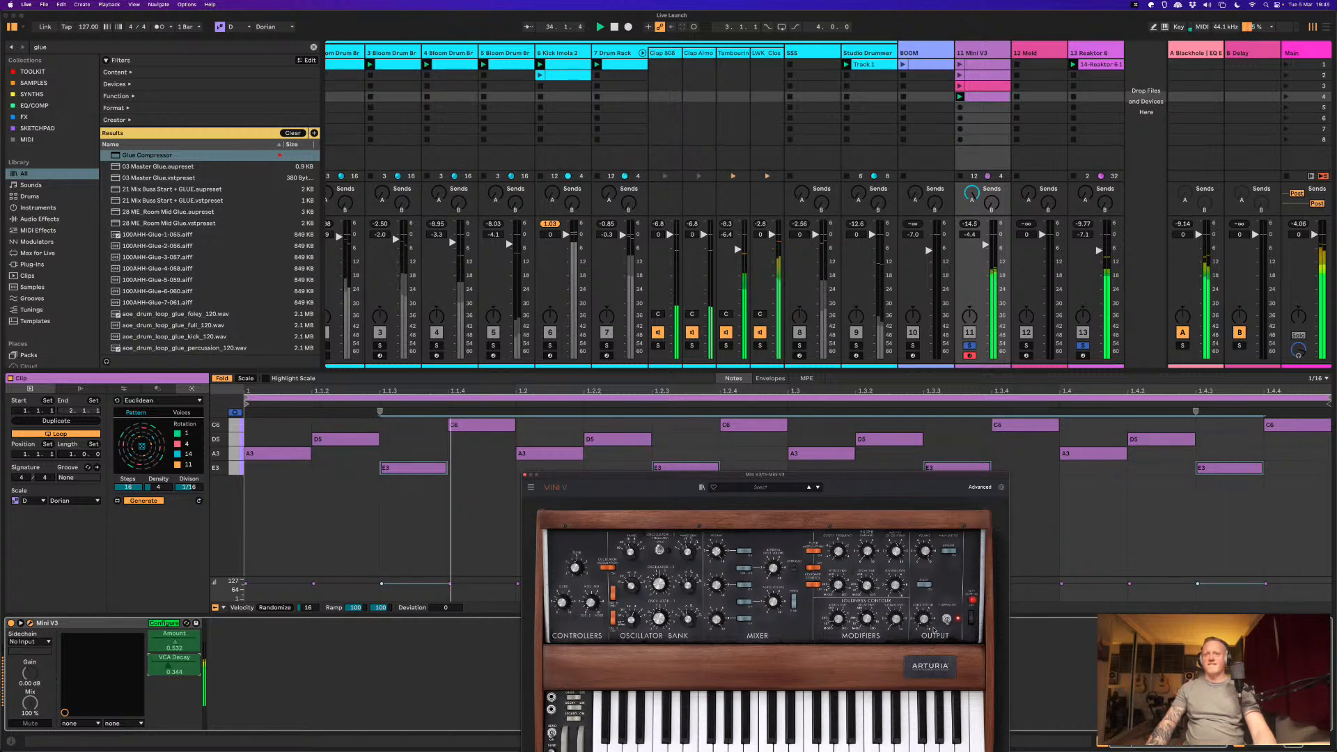
left_click(924, 618)
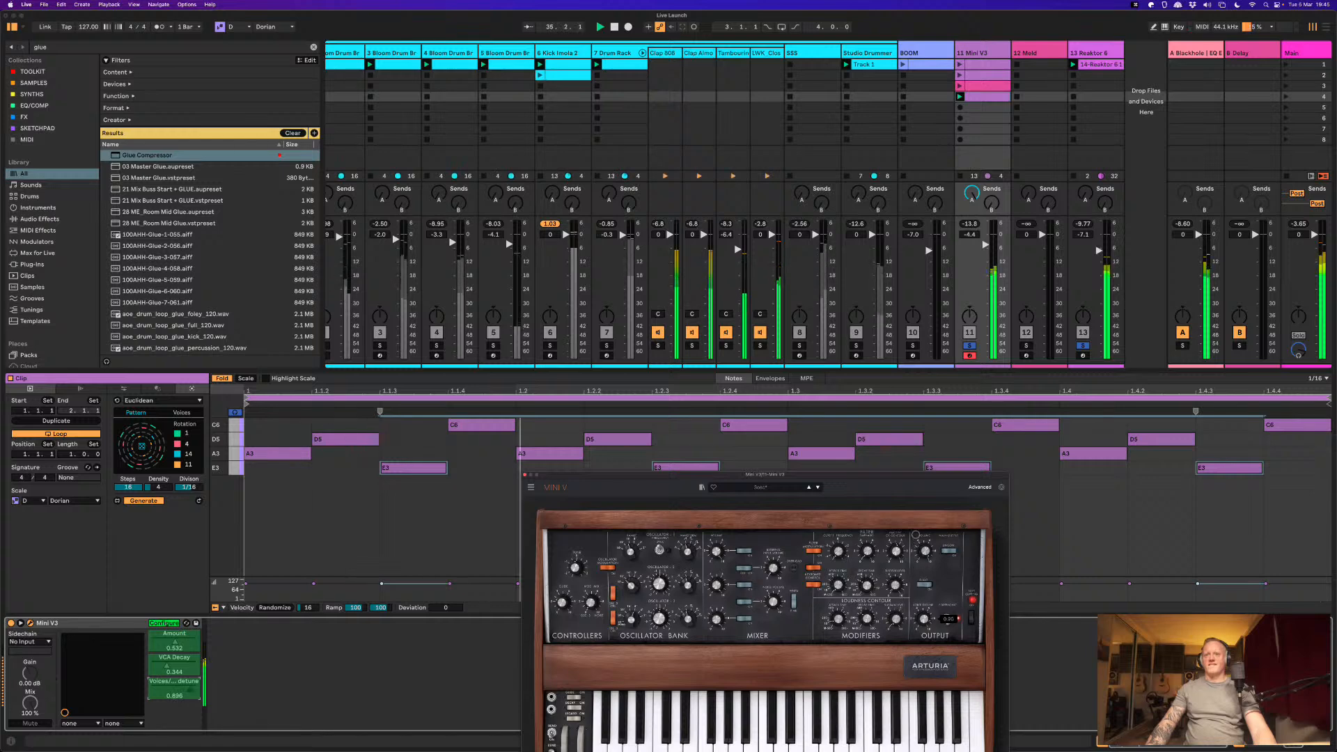
left_click_drag(913, 541, 915, 560)
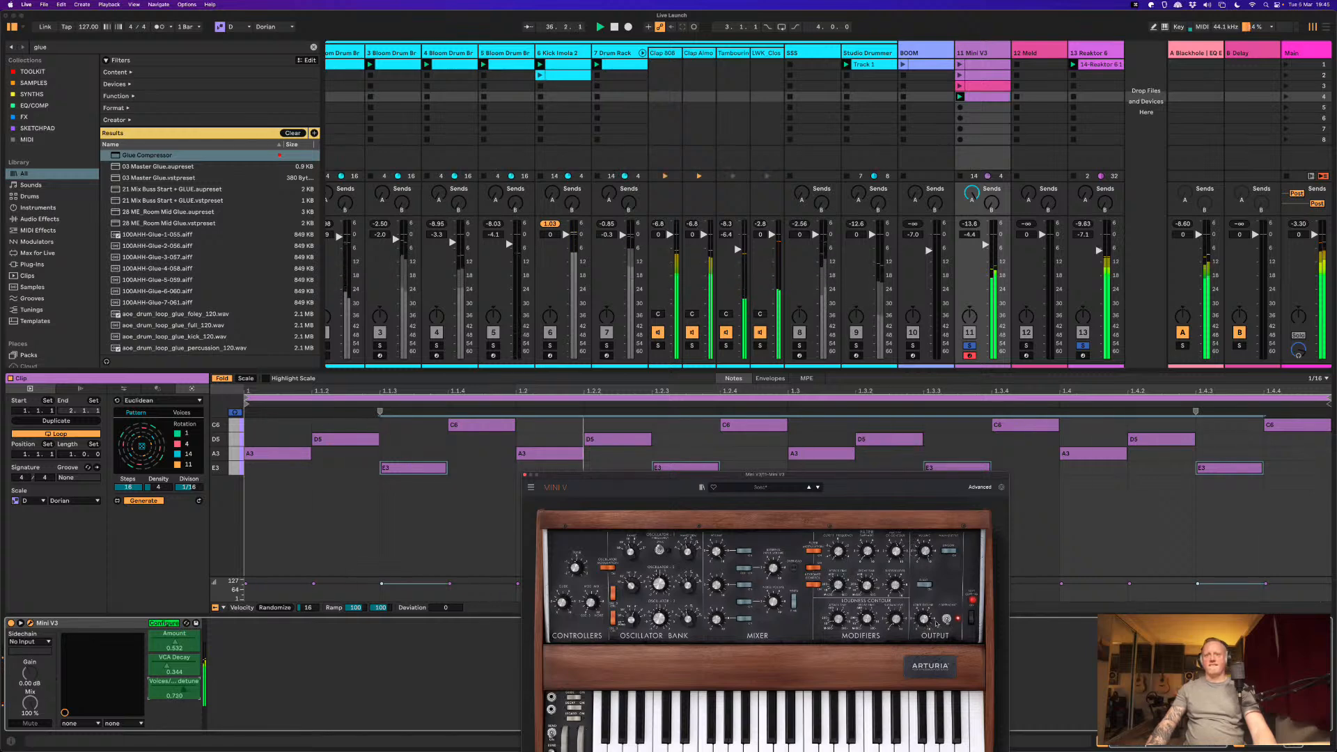
left_click(947, 619)
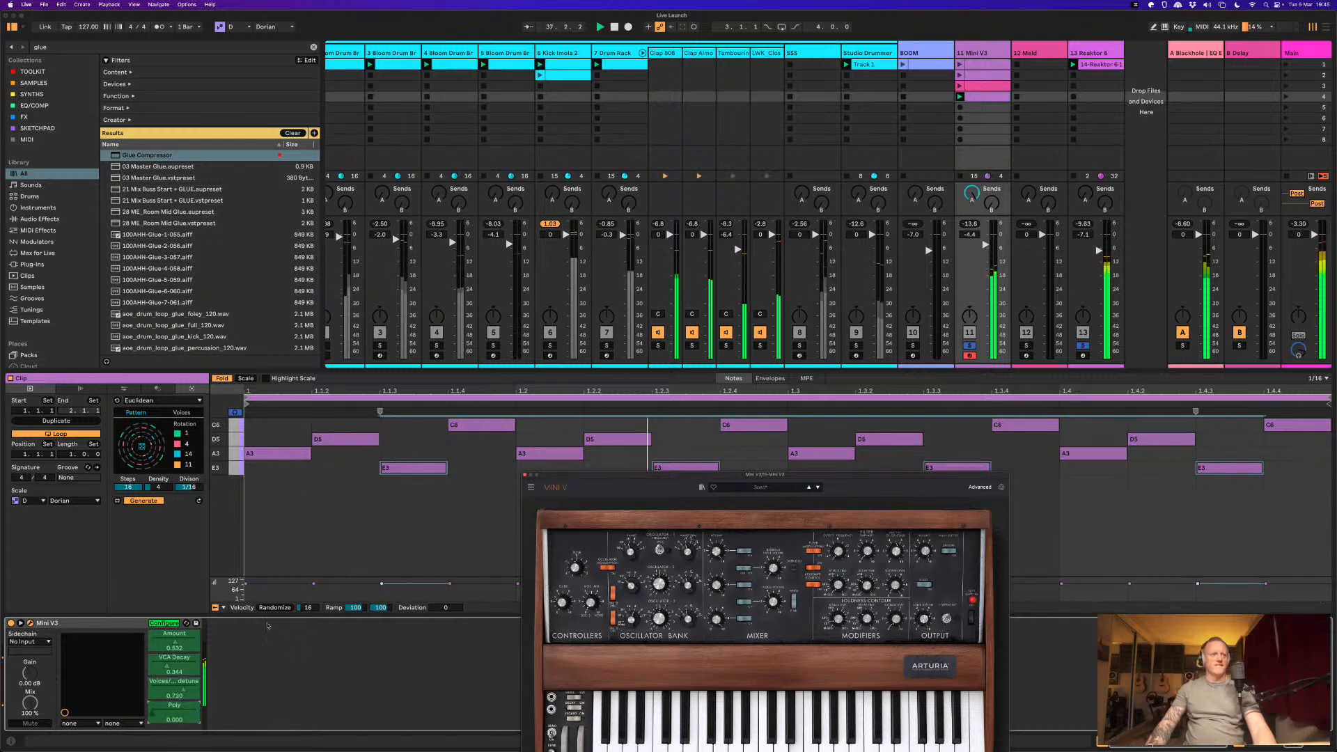
left_click(166, 622)
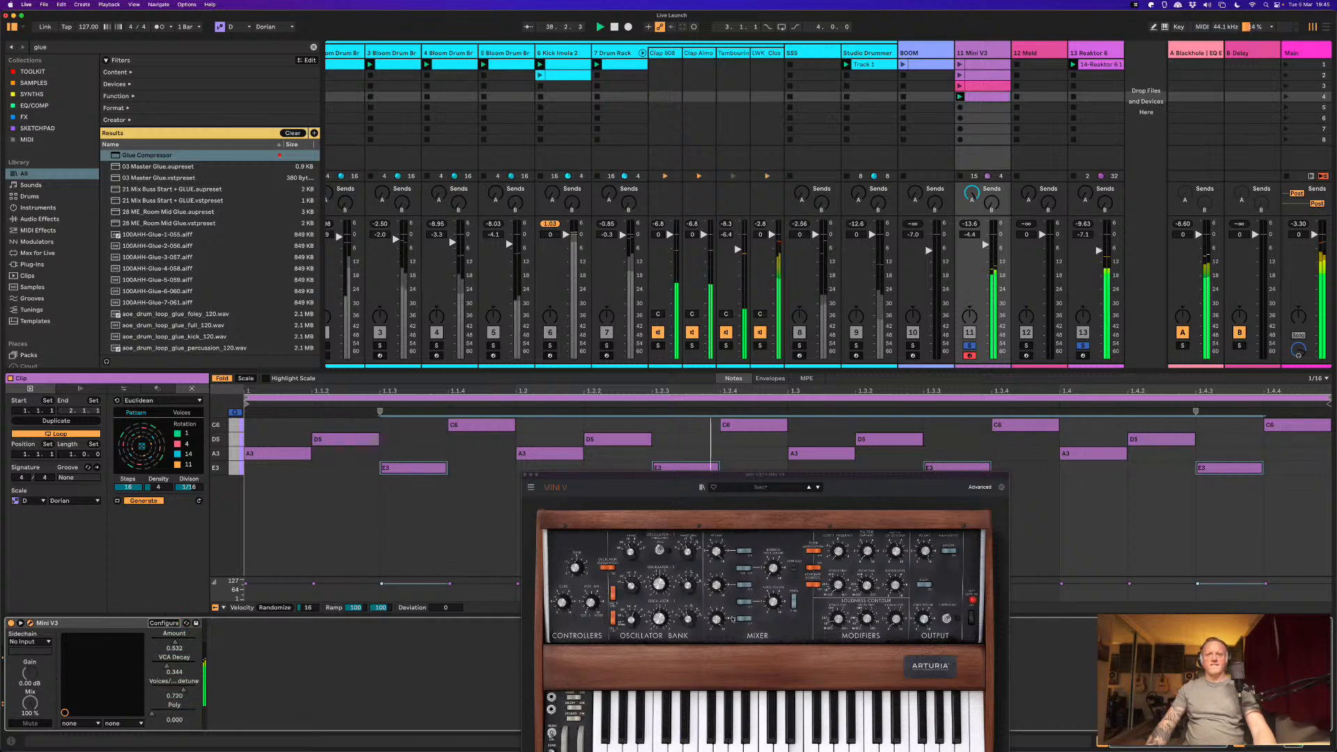
mouse_move(838, 551)
left_mouse_down()
mouse_move(842, 492)
mouse_move(843, 557)
left_mouse_up()
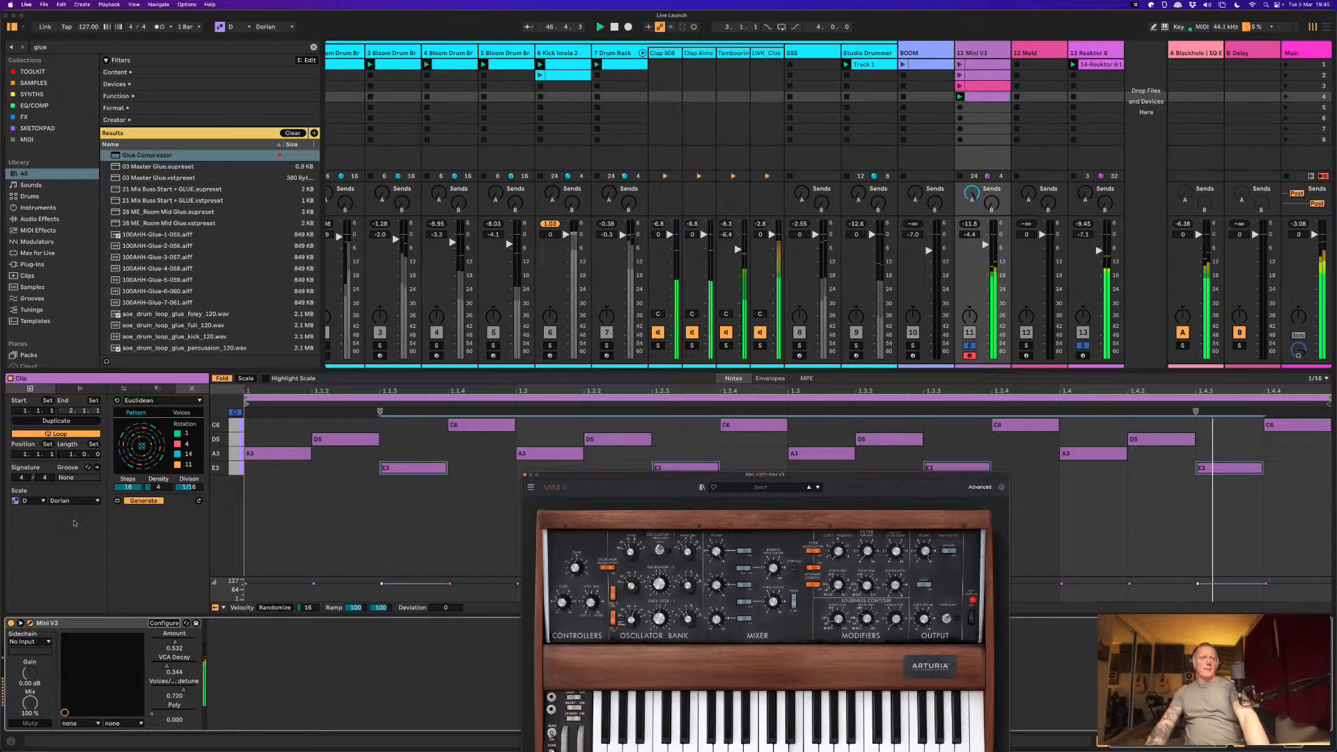
Step: View the list of available MIDI generators, stop playback, and close the Mini V3 instrument window
left_click(142, 402)
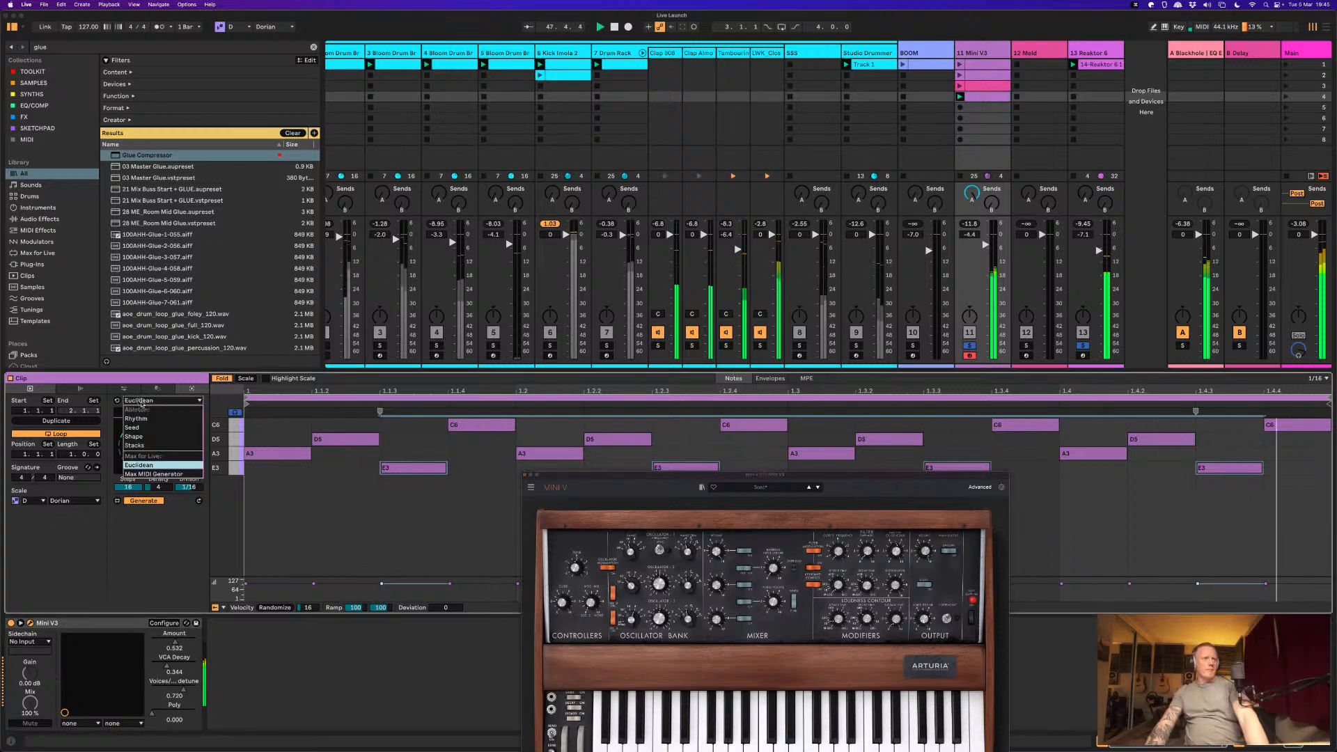
left_click(142, 404)
key("space")
left_click(143, 403)
left_click(142, 403)
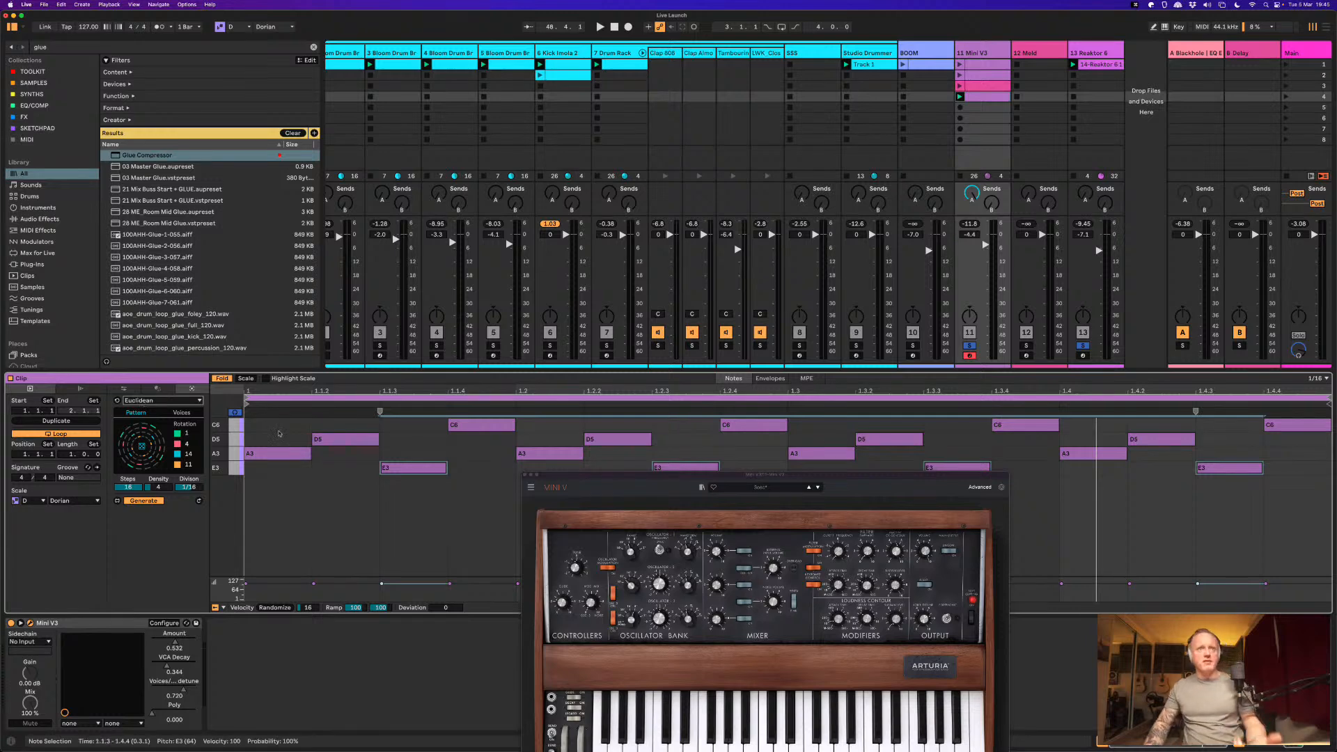
left_click(524, 476)
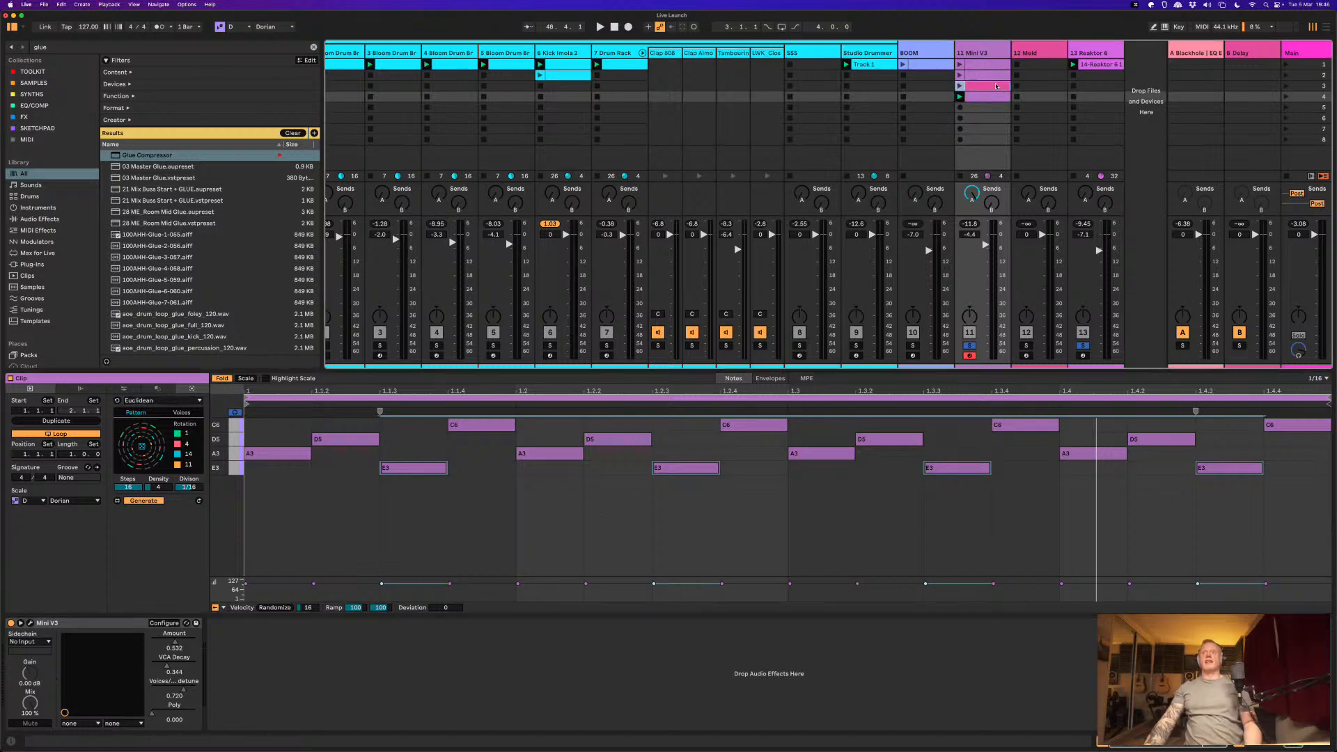
Step: Review the notes of the Mini V3 track's clips in scenes 3, 4, and 2
left_click(997, 85)
left_click(996, 89)
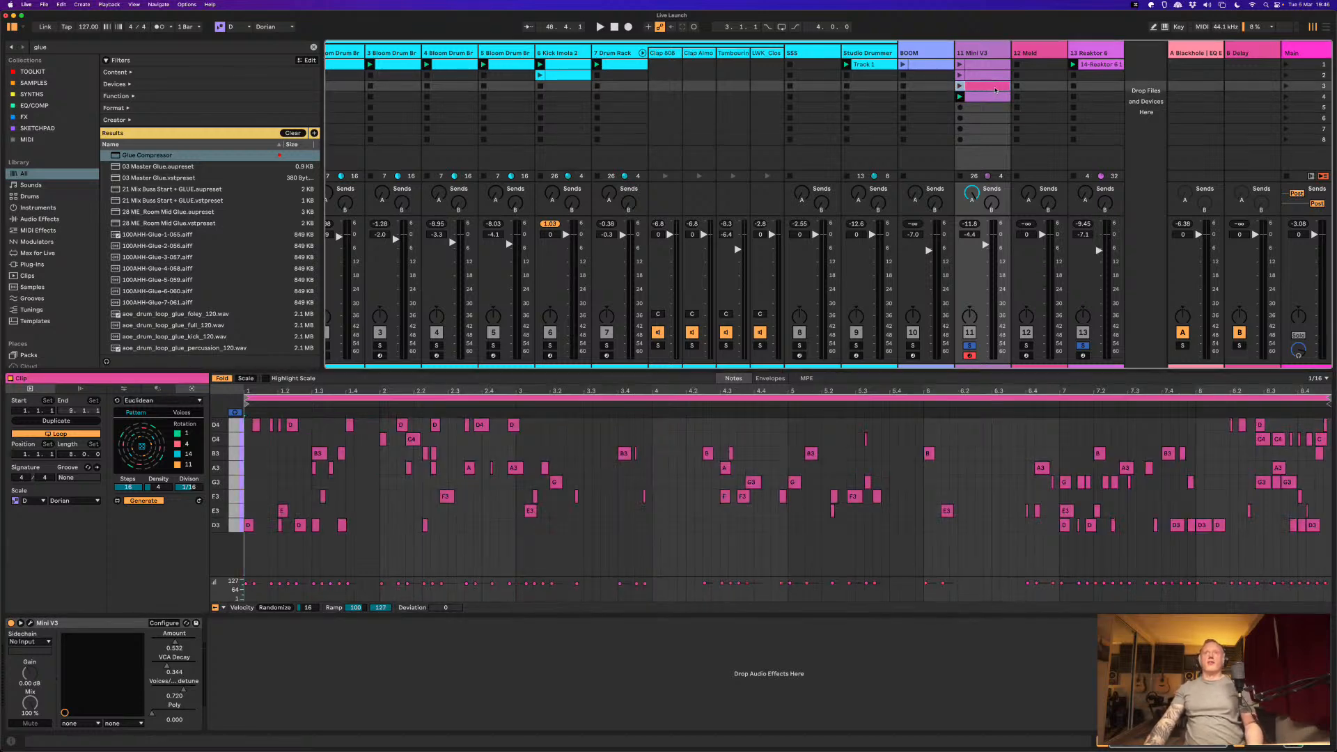
left_click(993, 96)
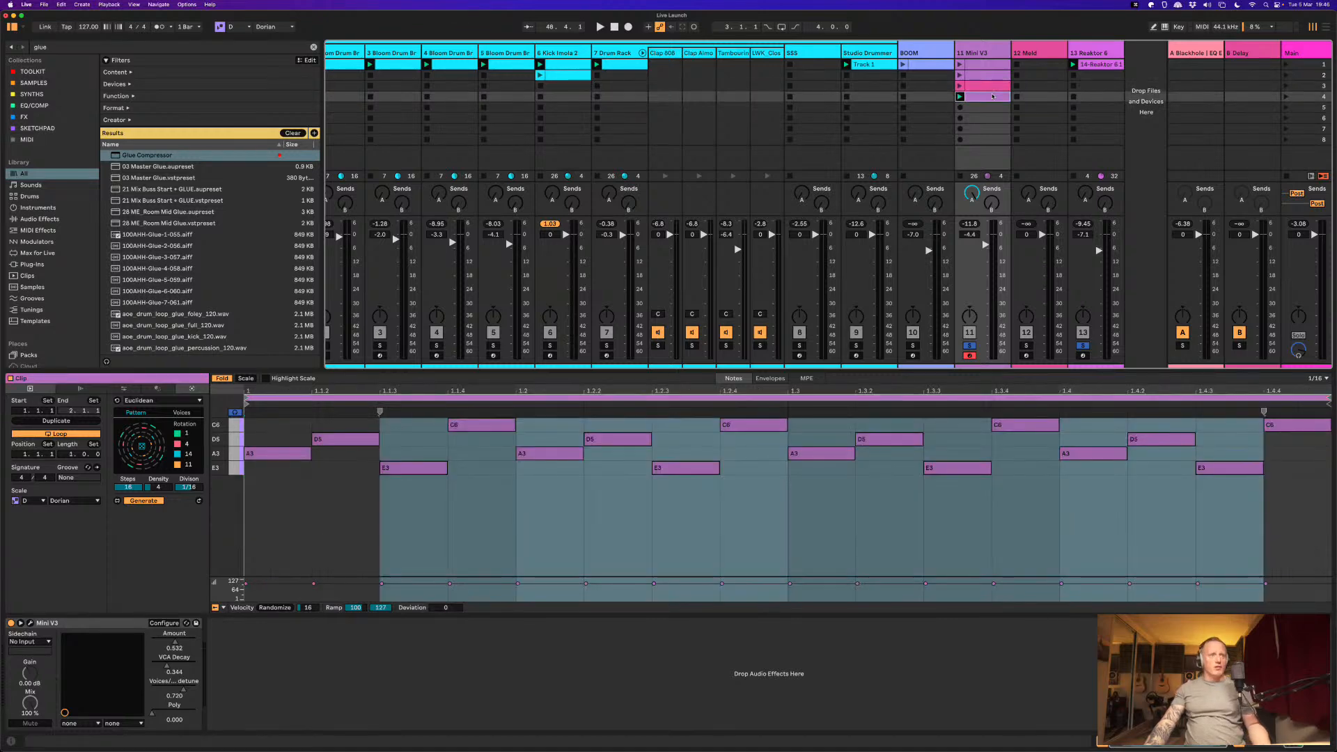
left_click(993, 78)
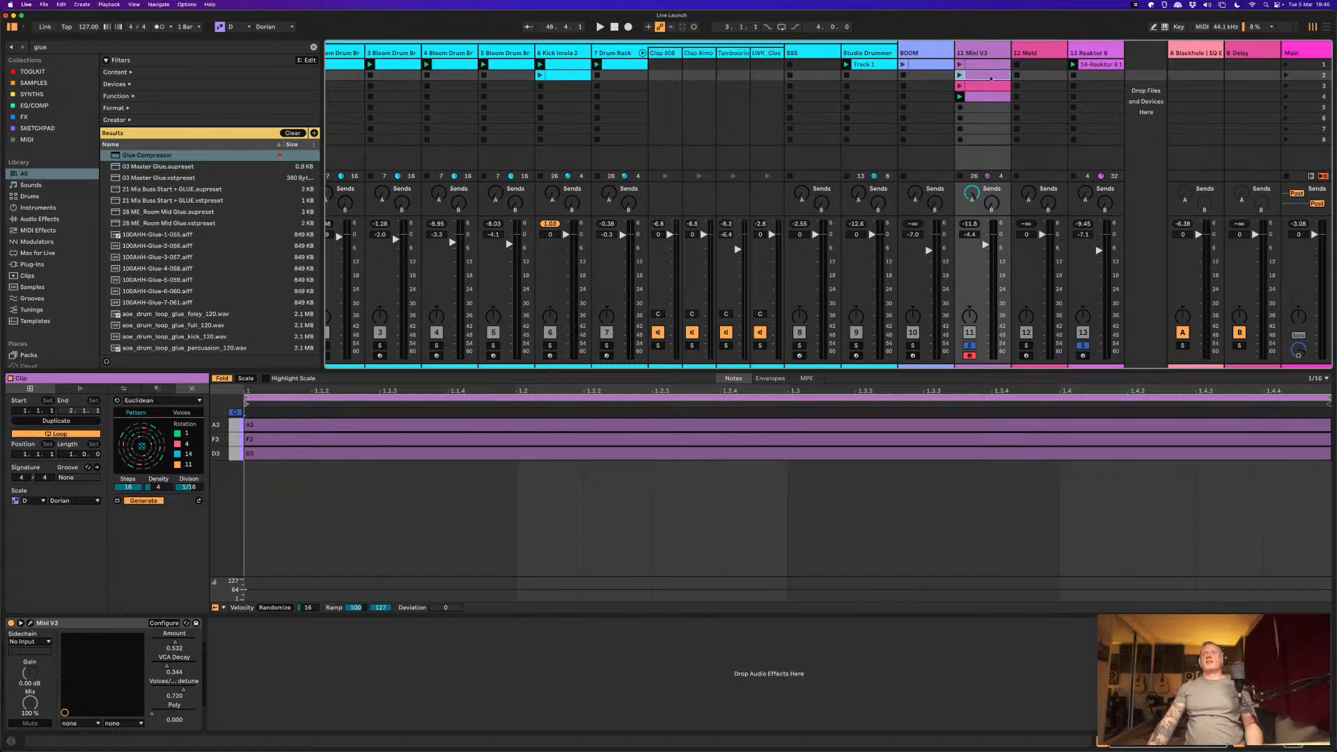
left_click(982, 86)
Step: Move the scene 2 chord clip from Mini V3 to the Meld track's second slot and solo Meld
left_click(974, 76)
left_click(1026, 76)
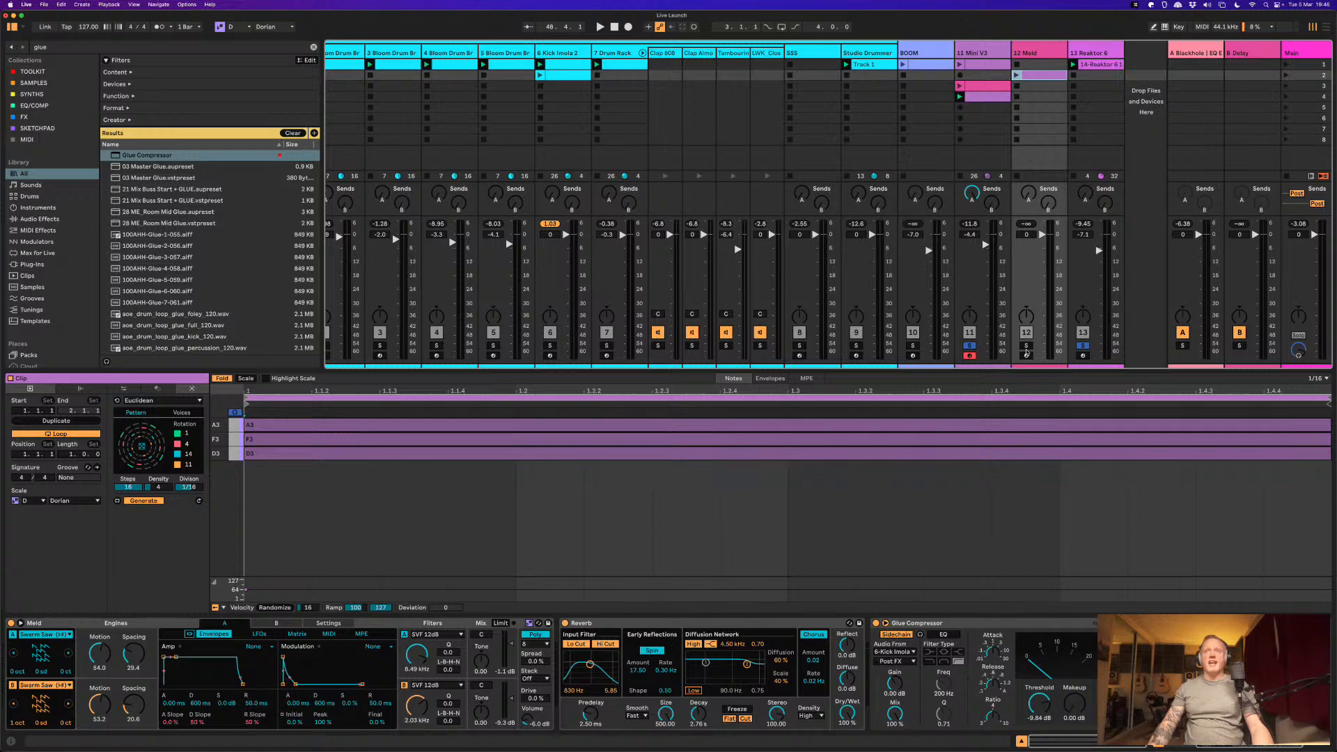
left_click(1026, 348)
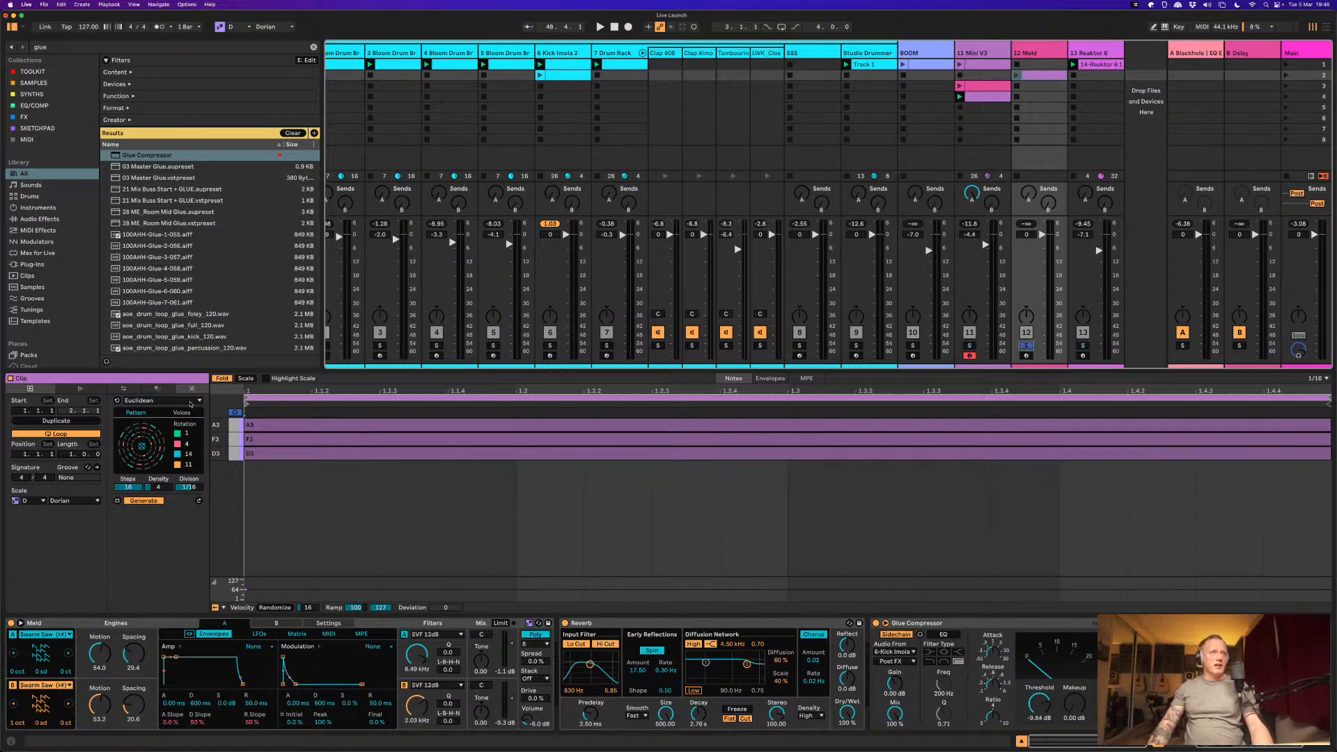
Step: Unfold the chord clip's note editor and audition its A3 note
left_click(290, 432)
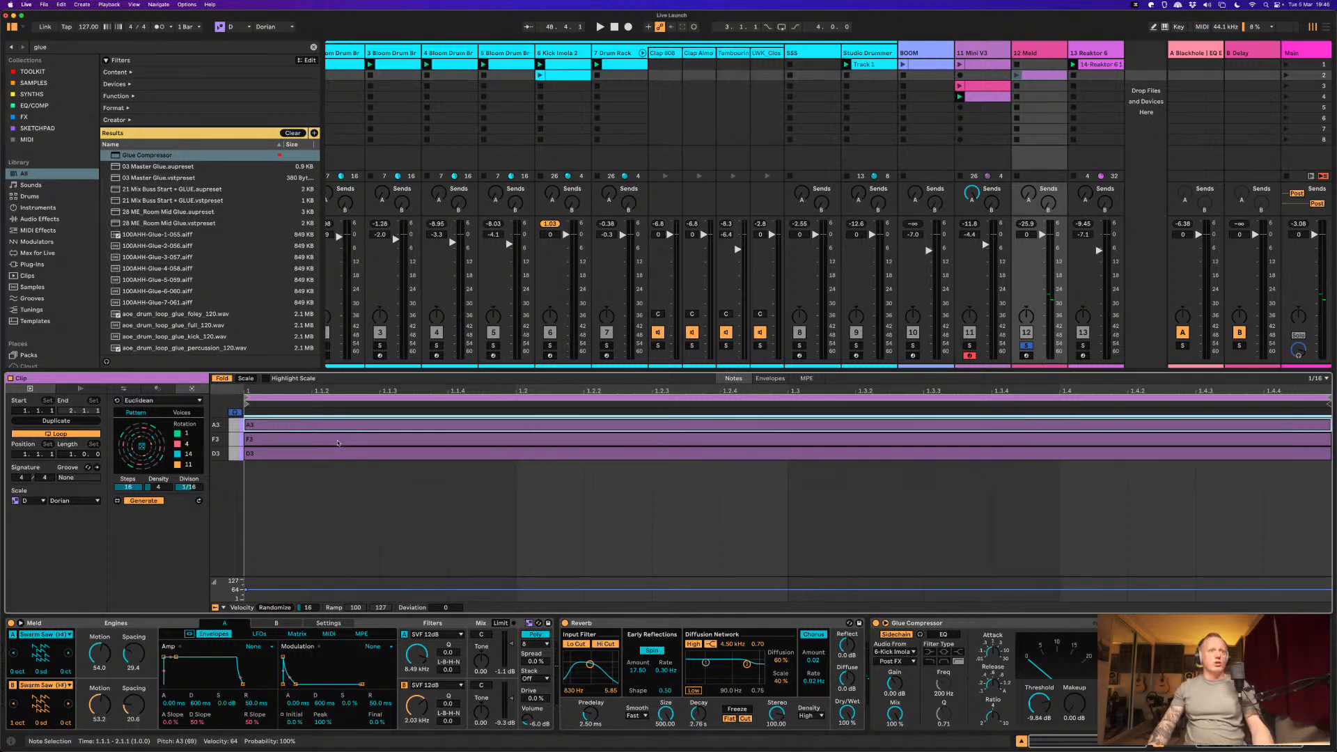
key("f")
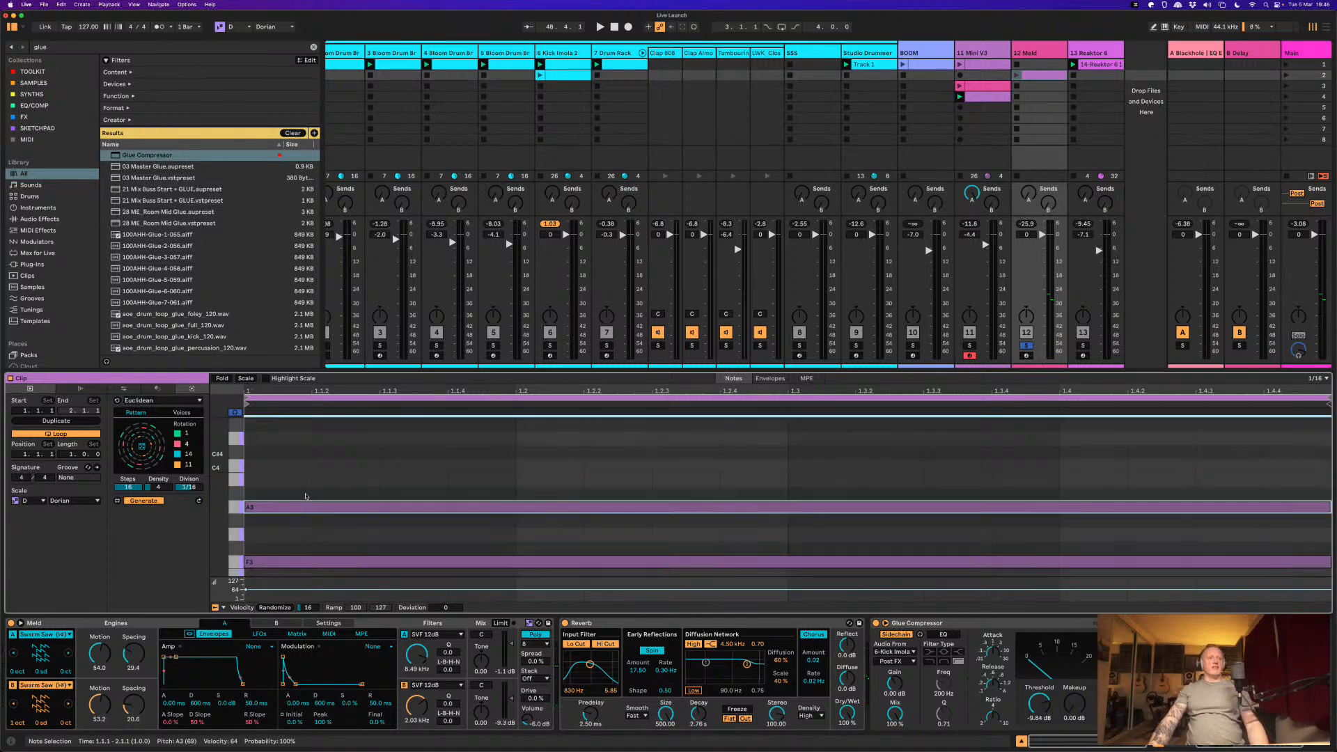
left_click(722, 507)
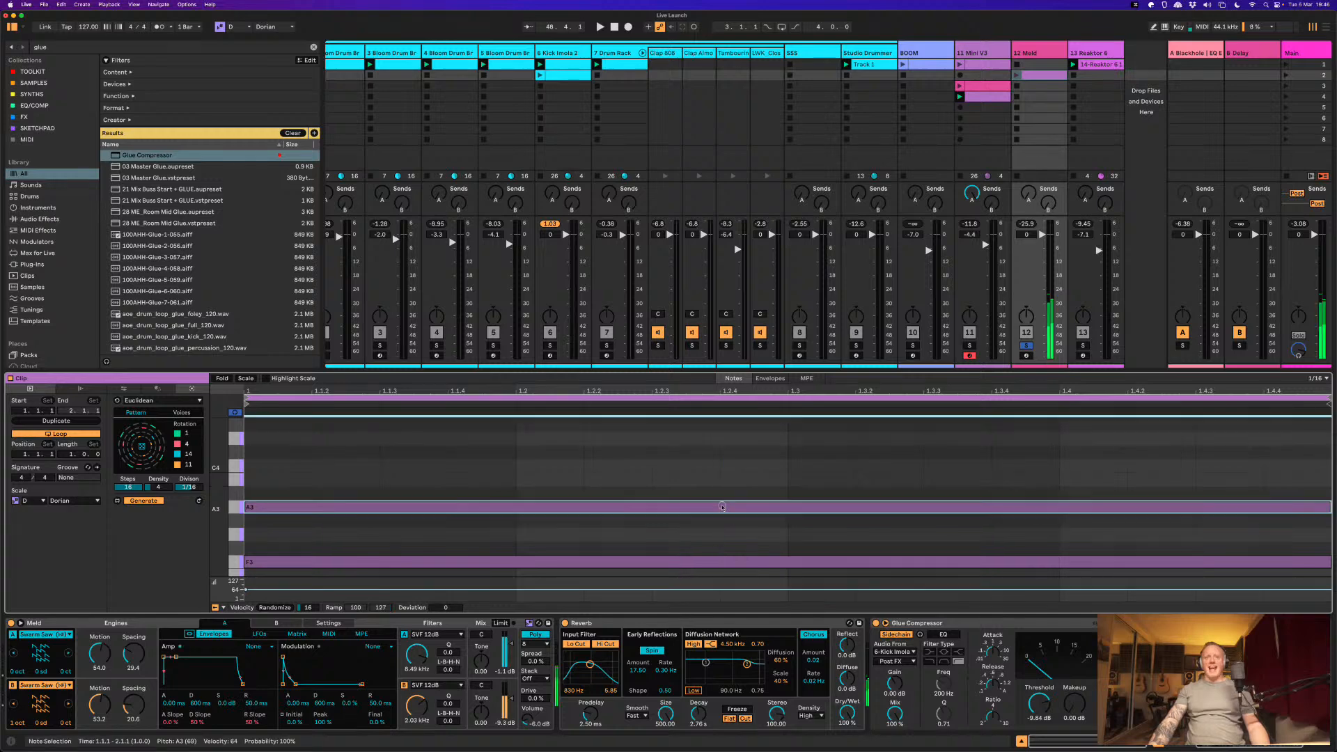
left_click(719, 489)
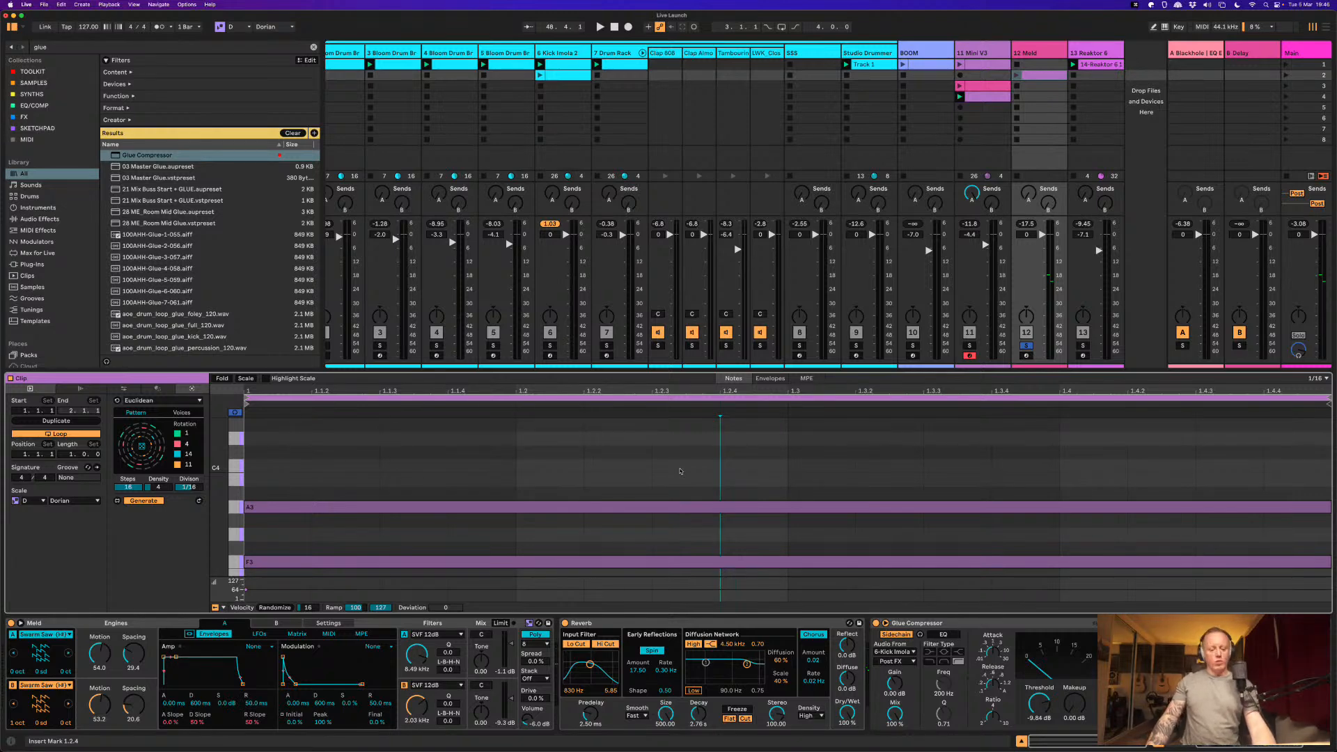
Step: Try splitting the A3 note into sixteenth notes along the grid, and undo the split
left_click(620, 508)
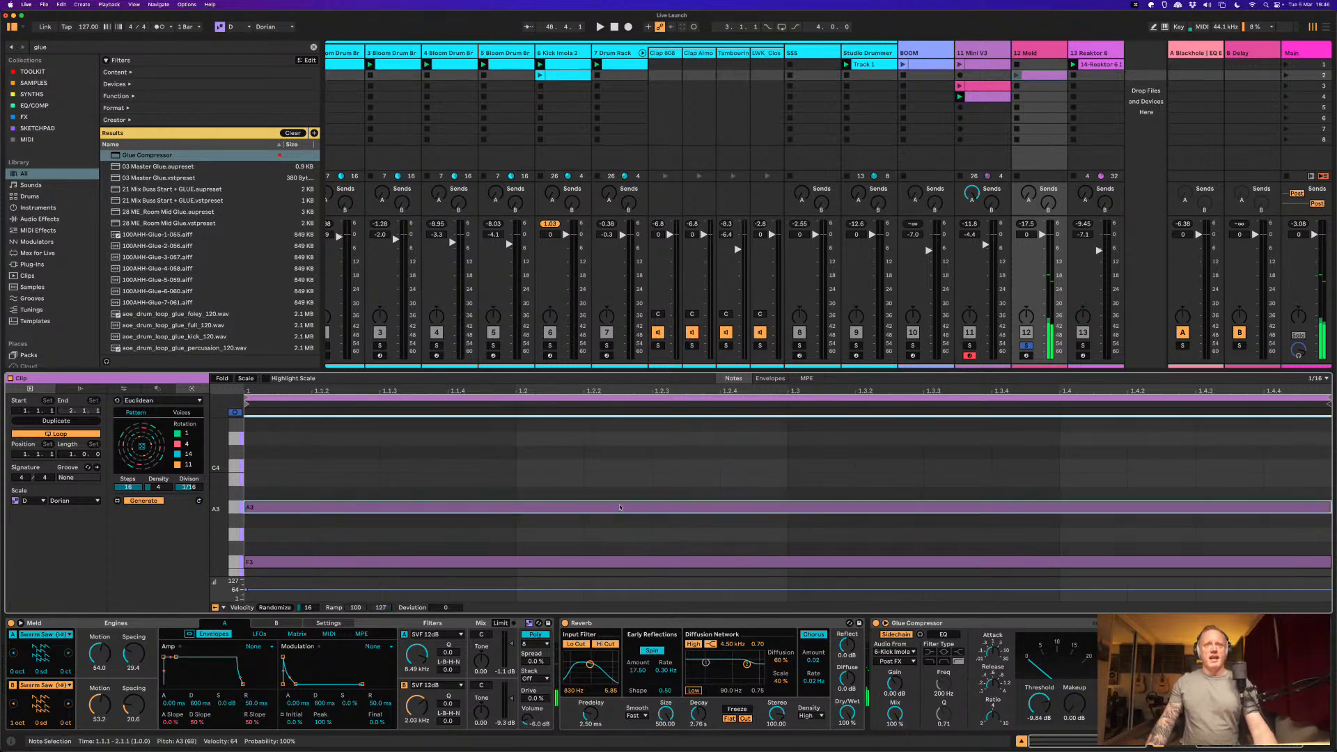
key("super+e")
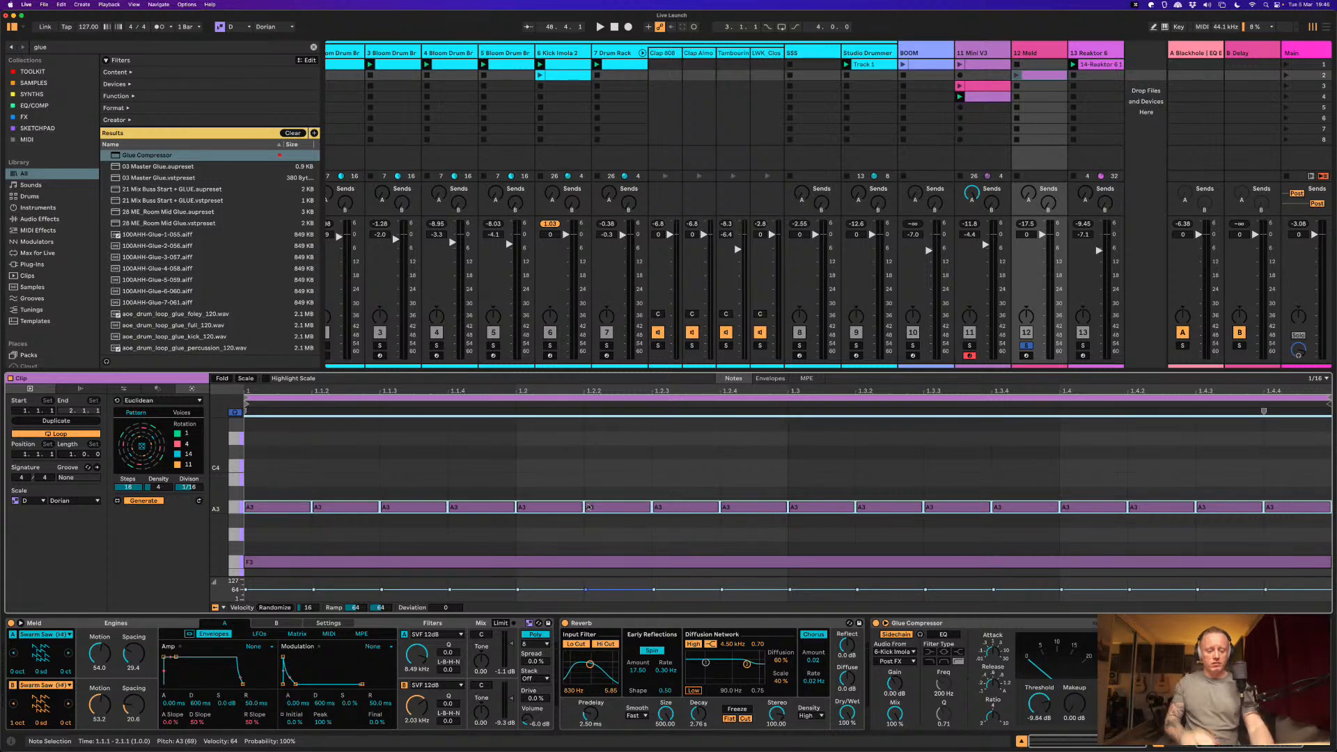
key("super+z")
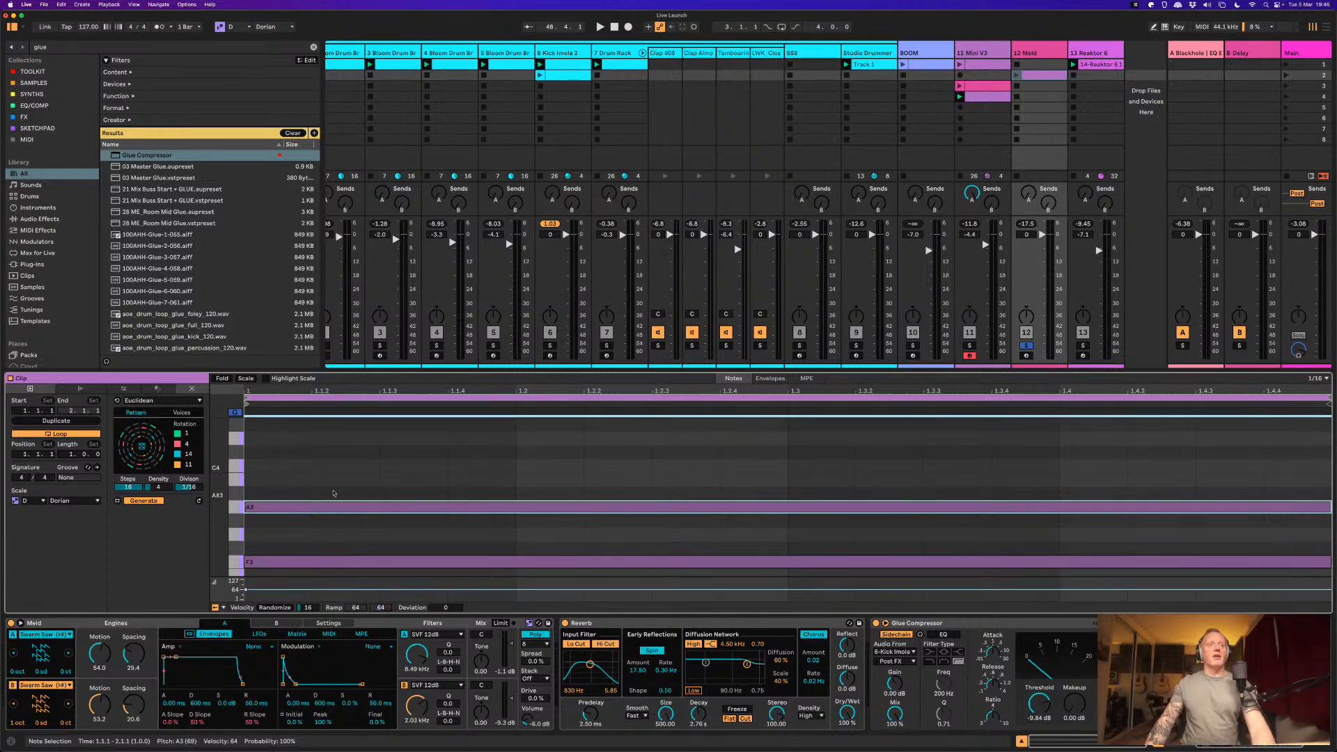
Step: Try cutting the A3 note by hand near 1.1.2, 1.1.4, and 1.2.2, select all notes, and undo the cuts
key("e")
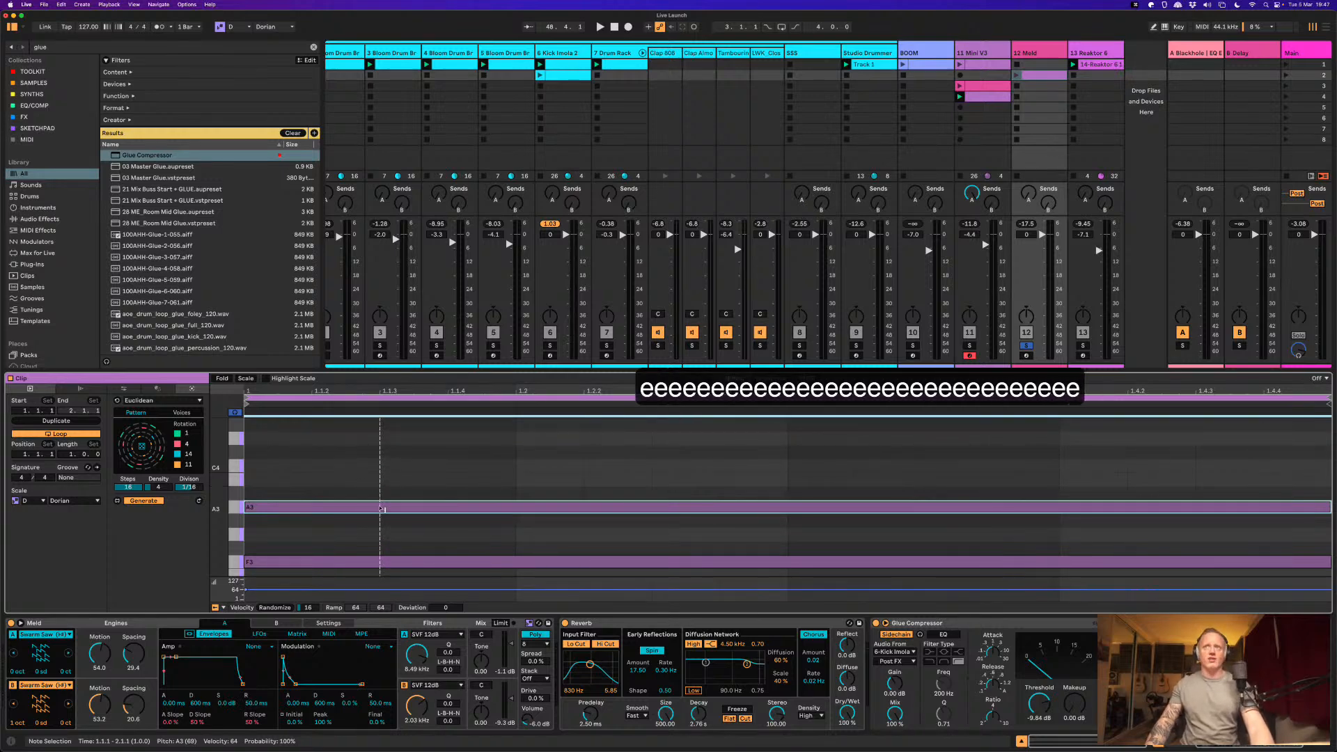
left_click(316, 508)
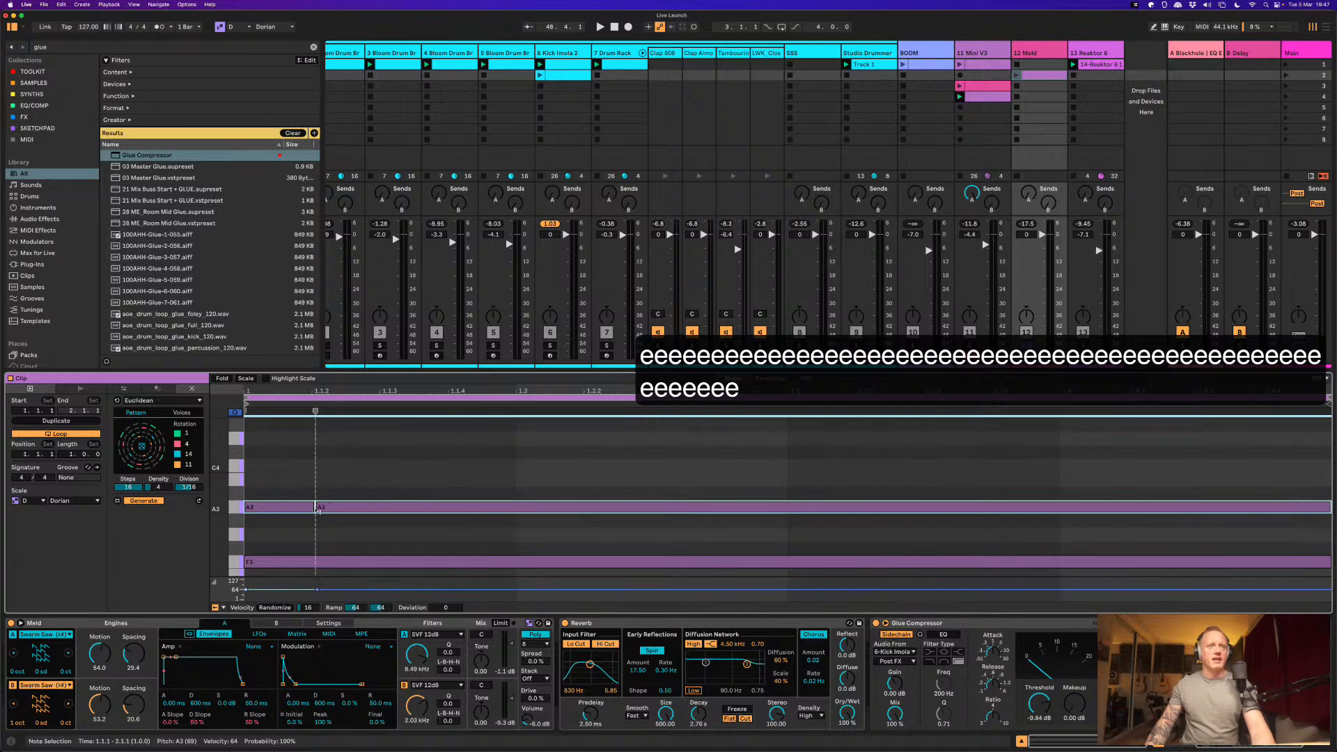
left_click(450, 508)
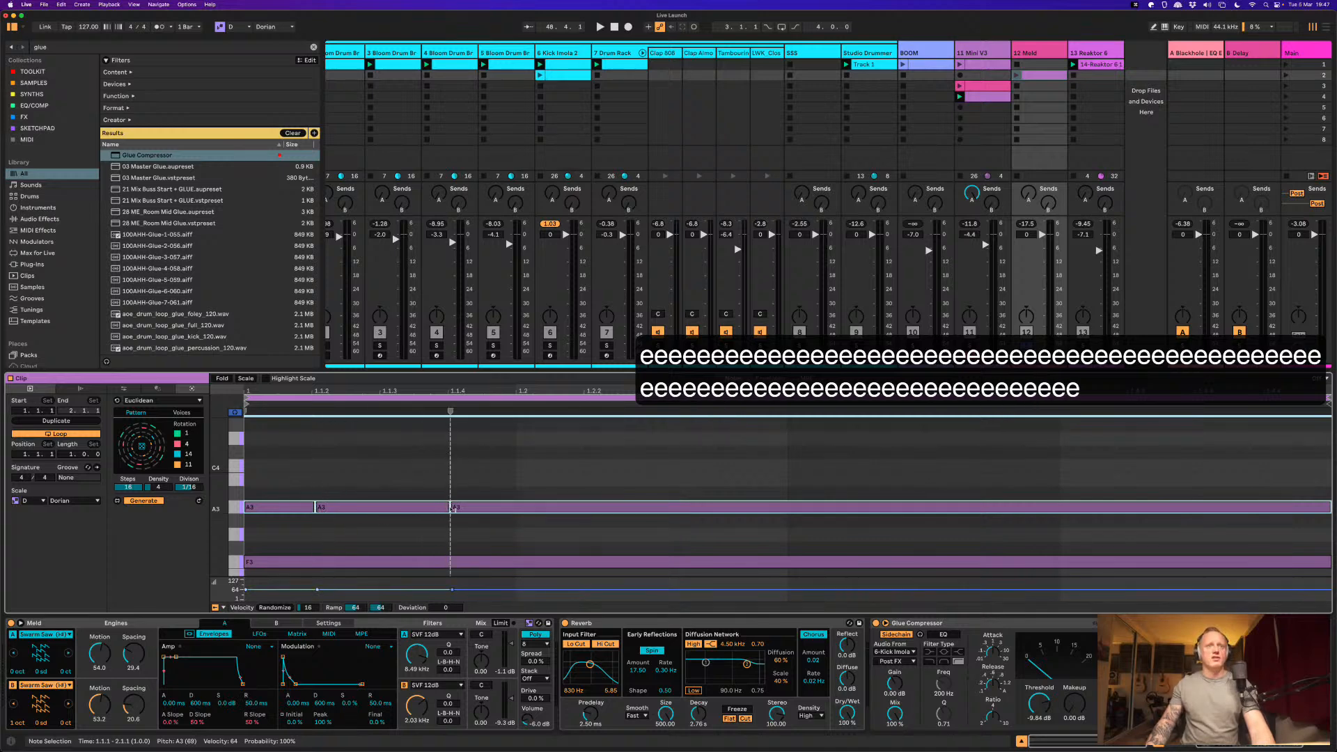
left_click(583, 508)
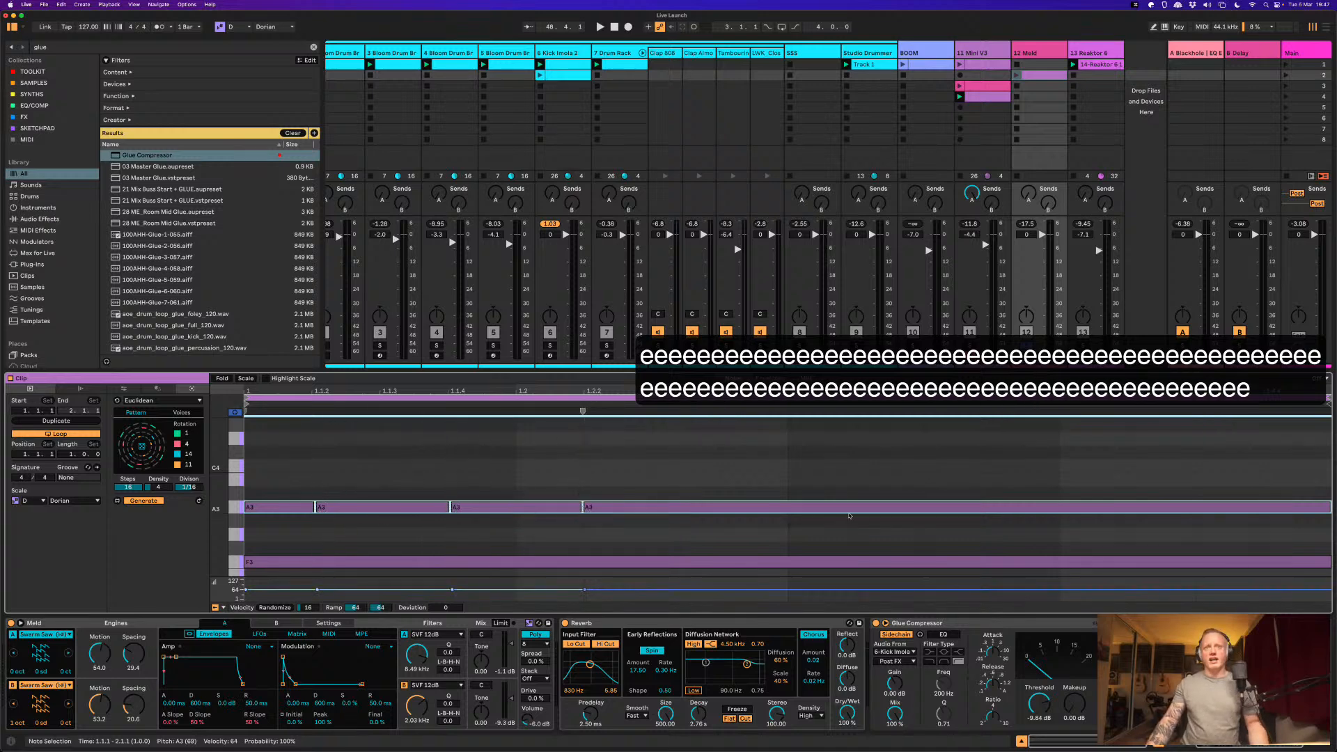
key("super+a")
key("super+z")
key("super+z")
key("super+z")
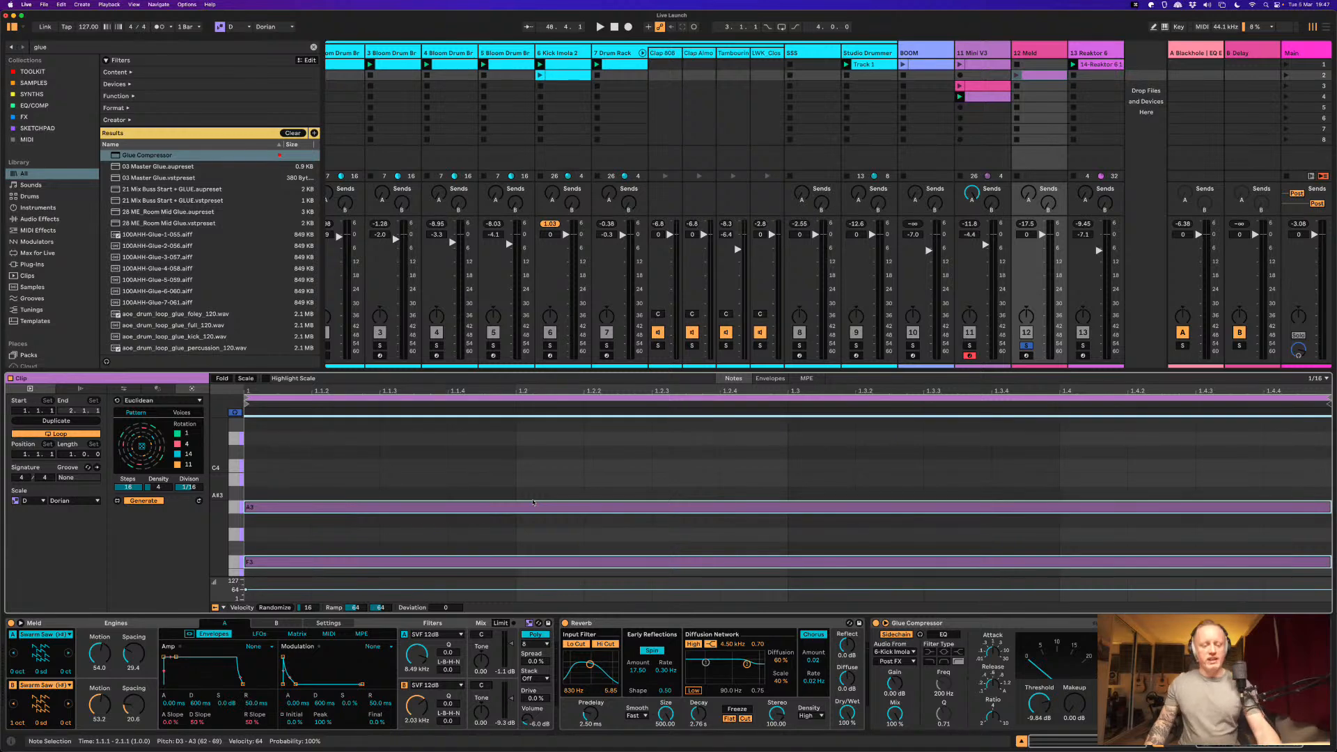
Step: Split all the selected chord notes into sixteenth notes along the grid
key("super+e")
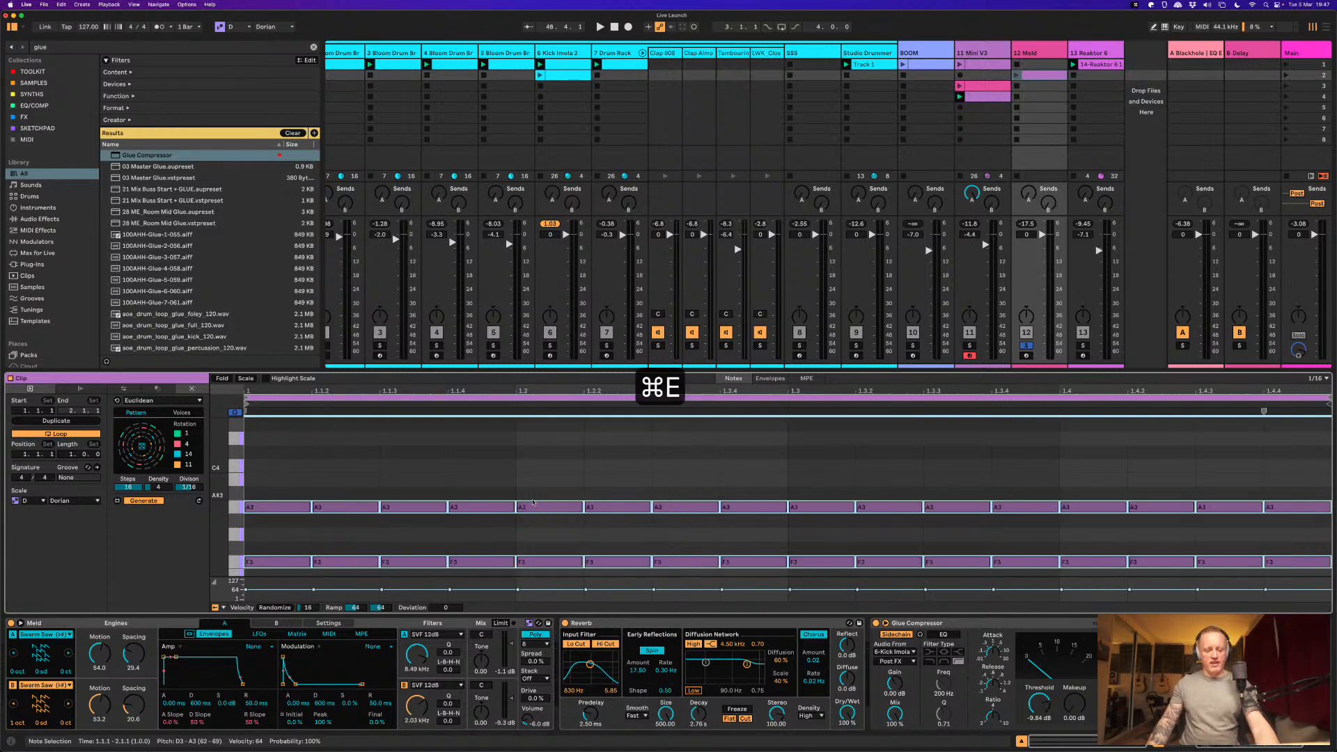
key("super+z")
key("super+grave")
key("super+e")
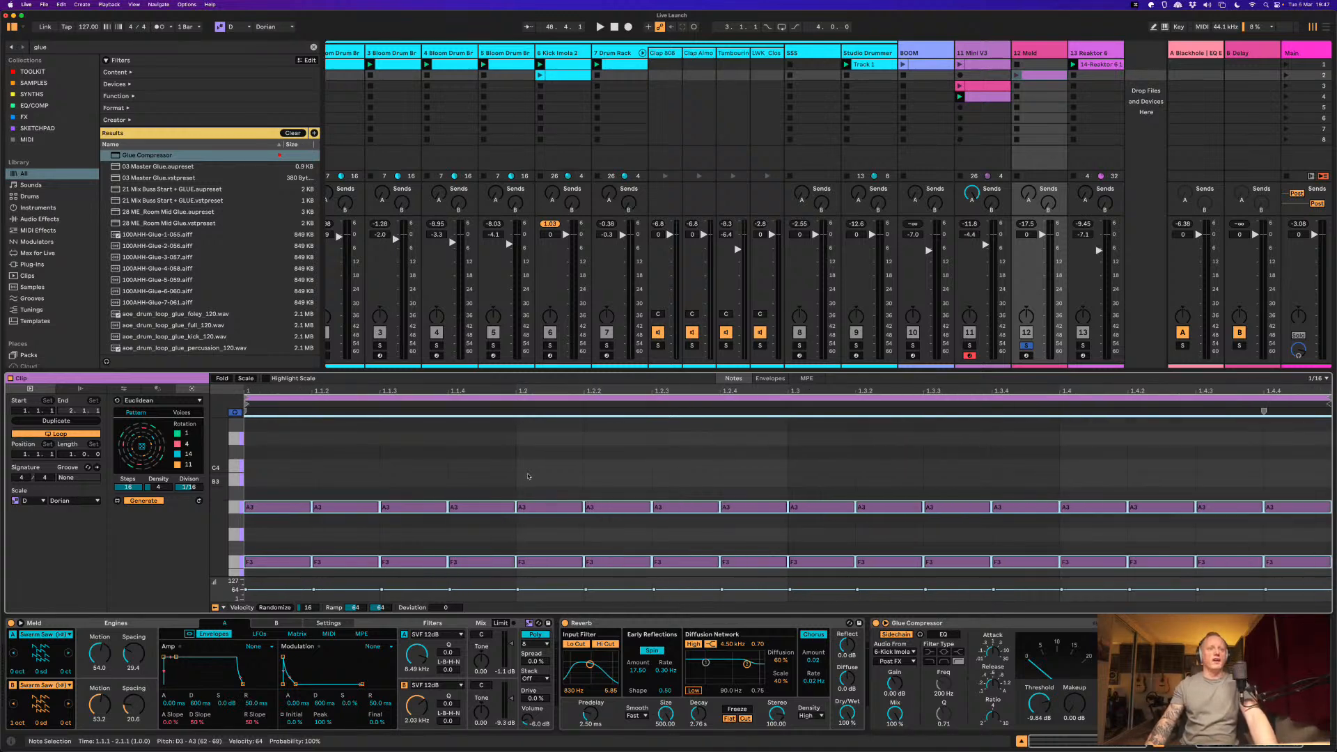
Step: Merge the split D3, F3, and A3 chord notes back into one full-bar note each
scroll(529, 476, "up", 3)
scroll(528, 477, "up", 5)
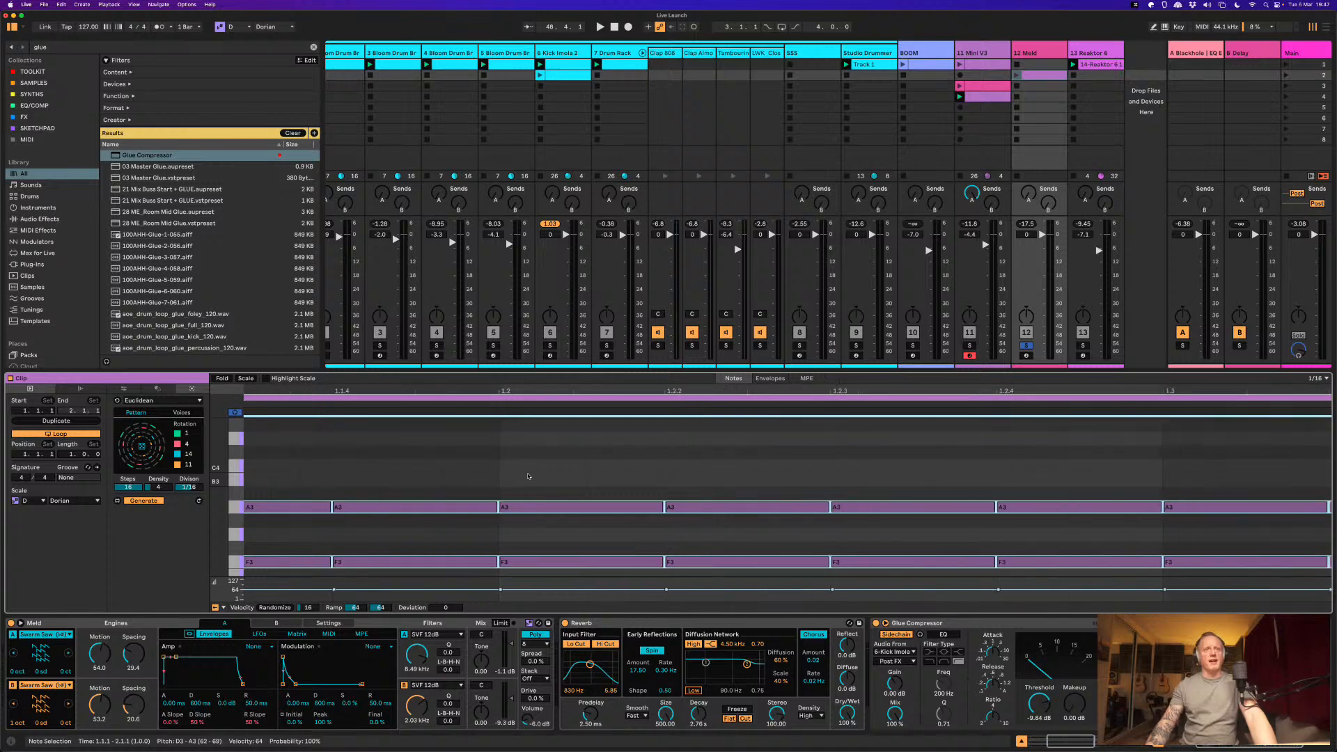
scroll(519, 476, "down", 3)
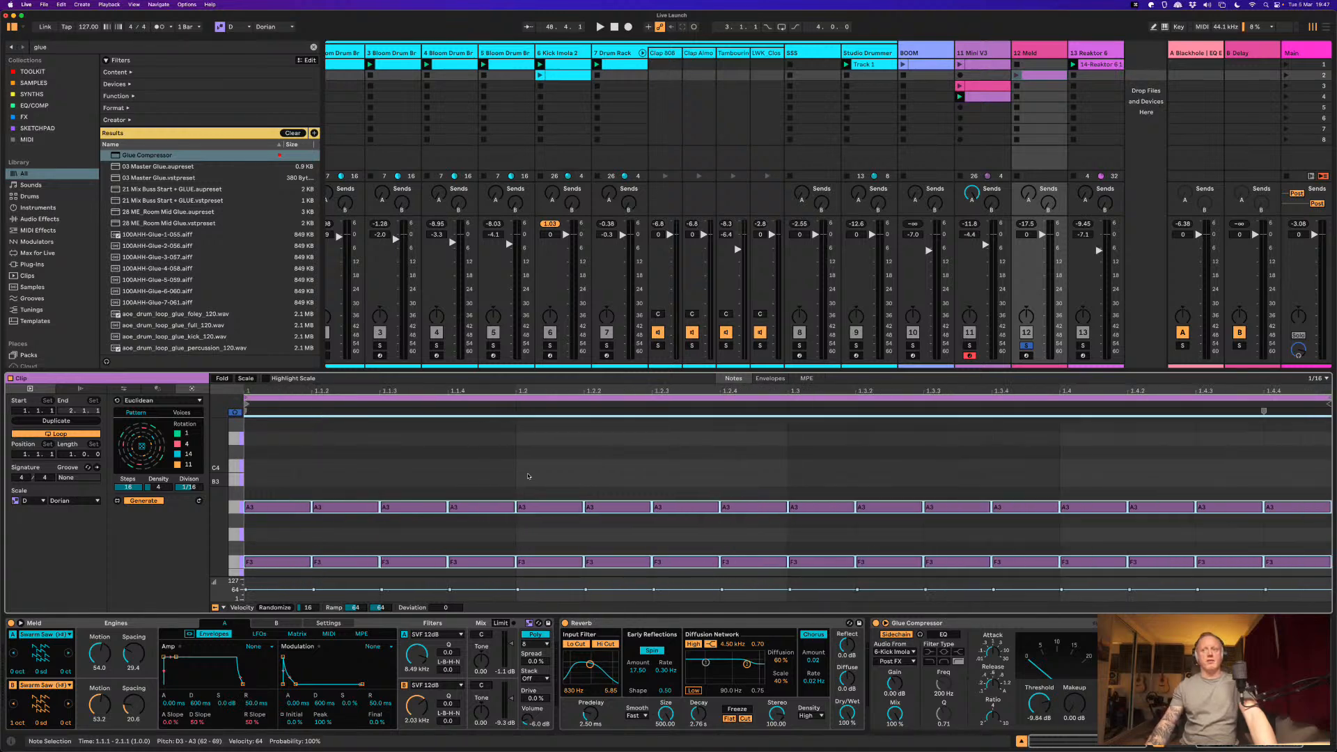
scroll(508, 477, "down", 3)
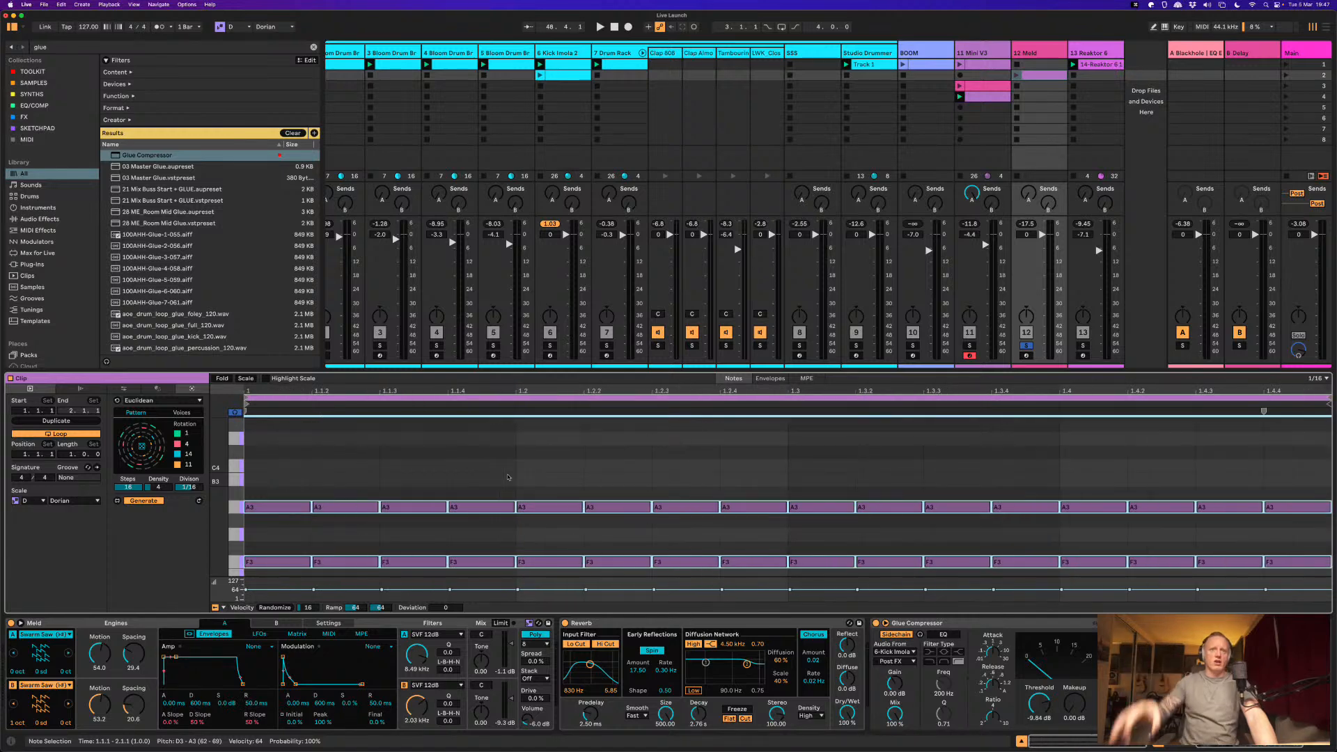
key("super+j")
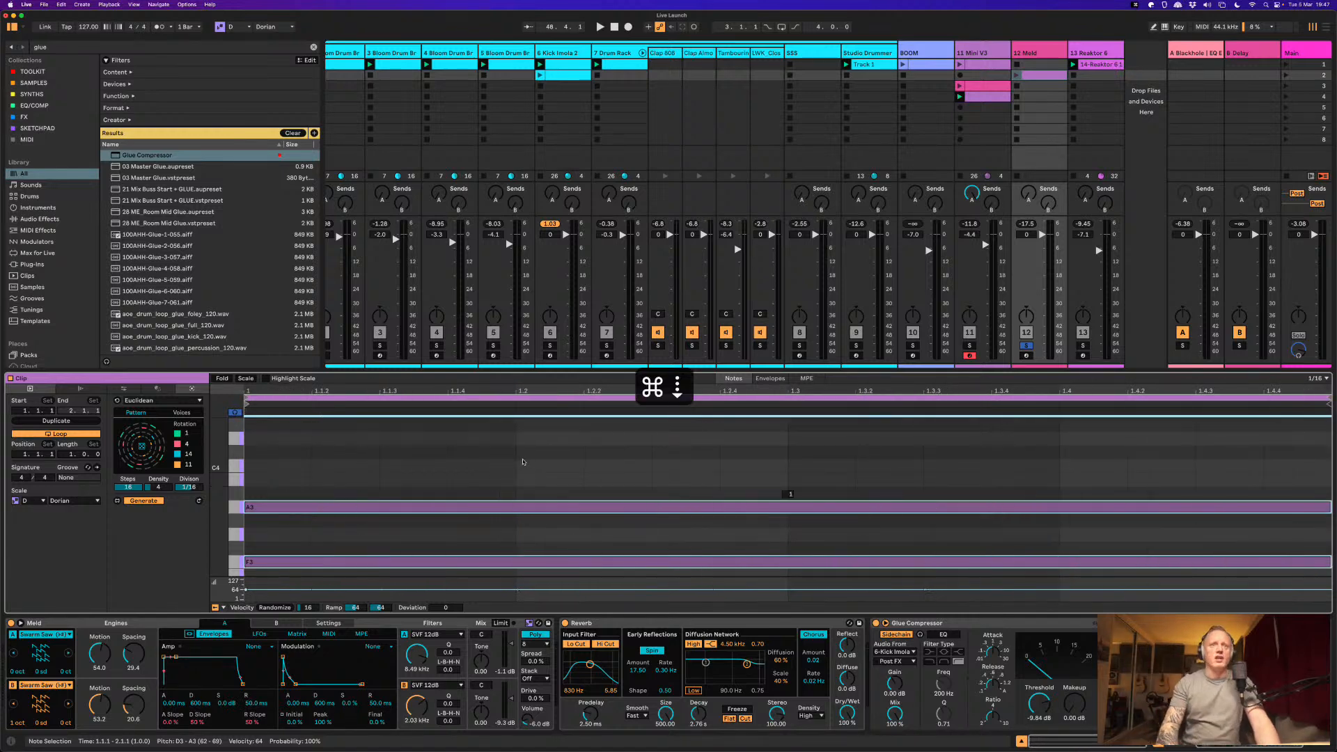
Step: Divide the selected chord notes into progressively more equal parts, up to 48 per note
key("super+Up")
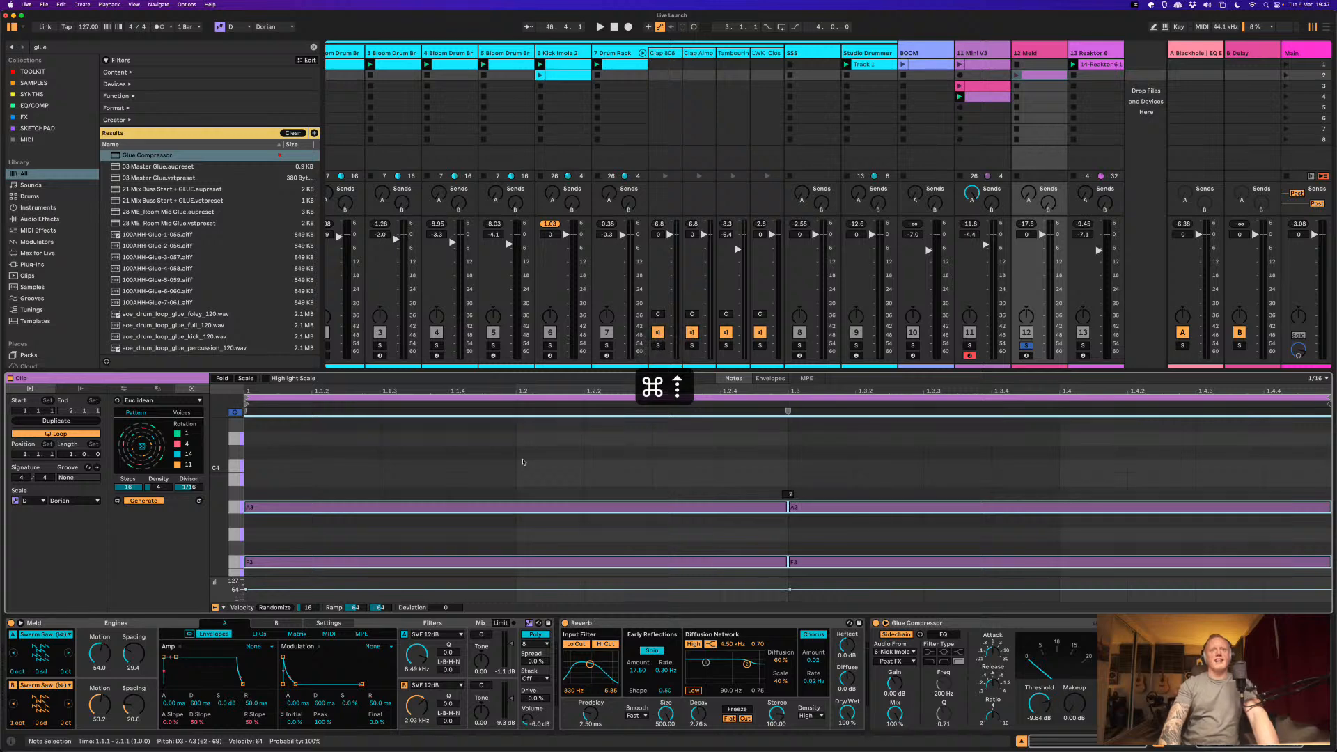
key("super+Up")
key("super+Up")
key("super+Up")
key("super+Up")
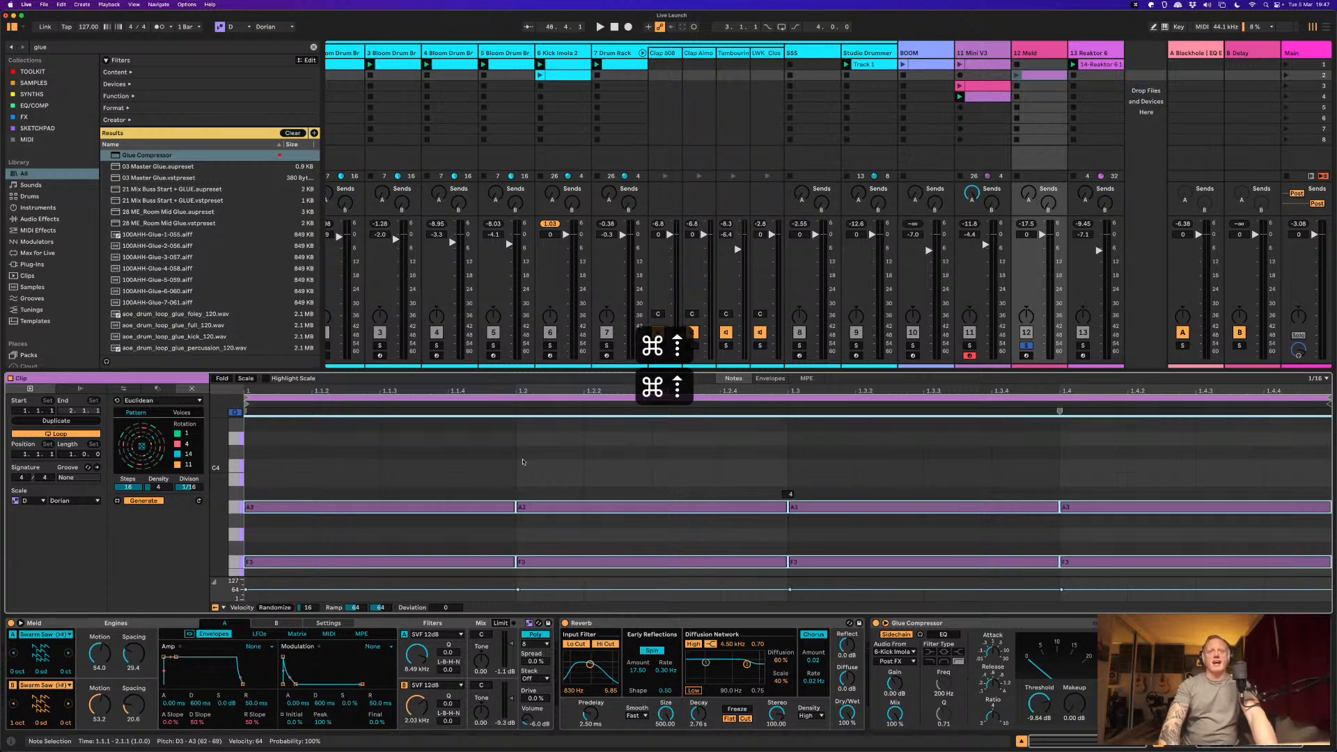
key("super+Up")
key("super+Up")
key("super+Up")
key("super+Up")
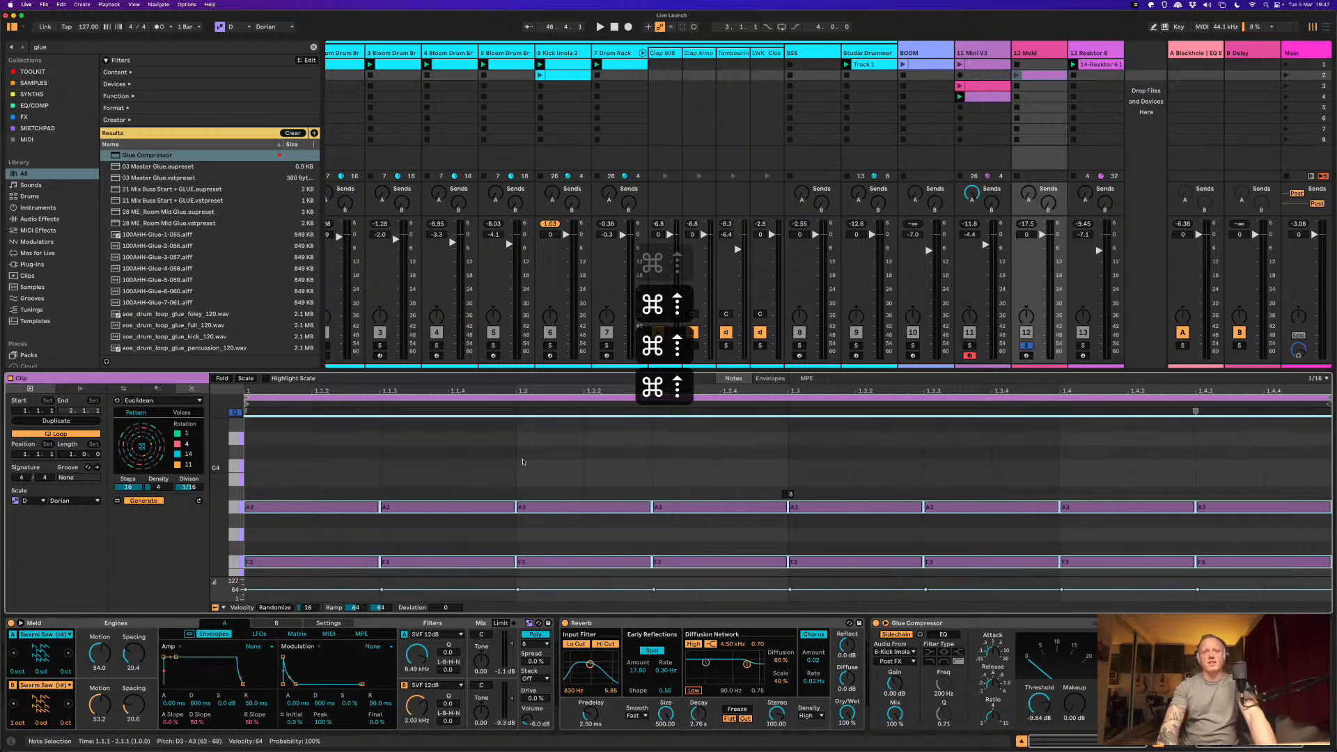
key("super+Up")
key("super+Up")
key("super+Up")
key("super+Up")
key("super+Up")
key("super+Up")
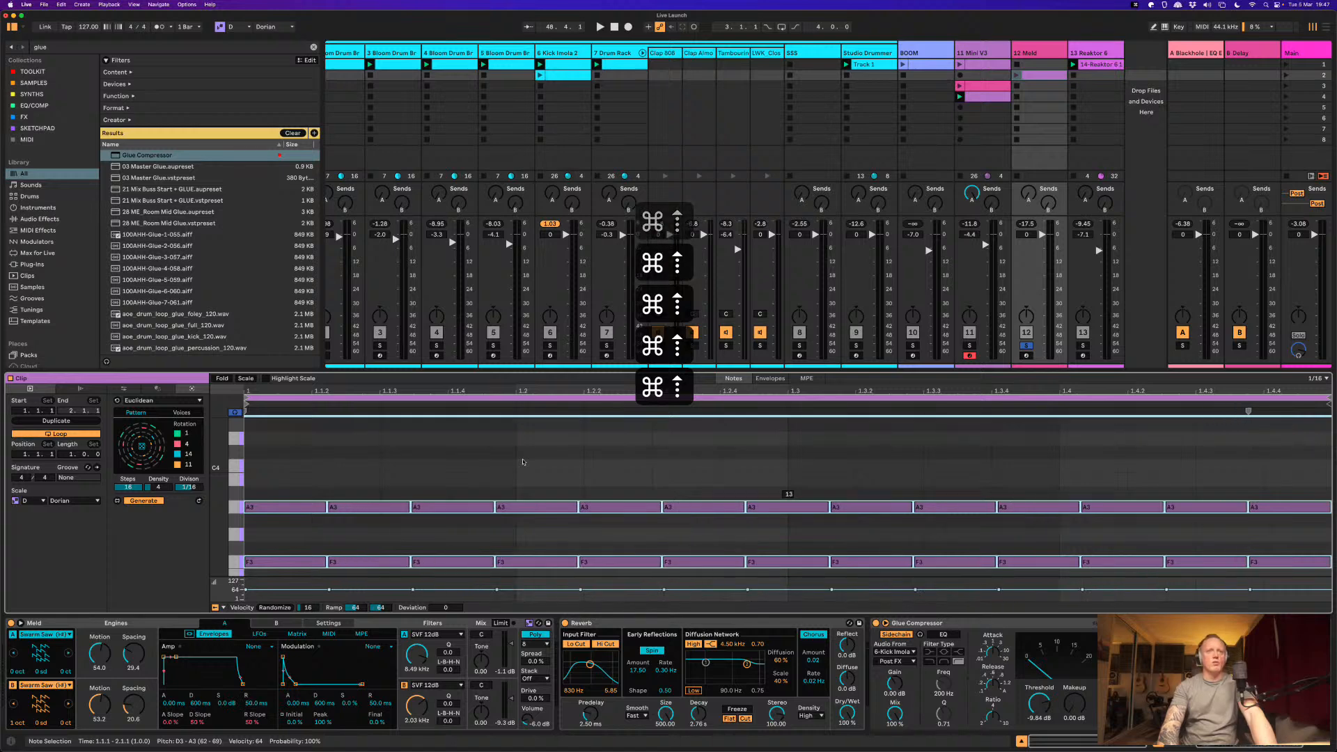
key("super+Up")
key("super+Up")
key("super+Up")
key("super+Up")
key("super+Up")
key("super+Up")
key("super+Up")
key("super+Up")
key("super+Up")
key("super+Up")
key("super+Up")
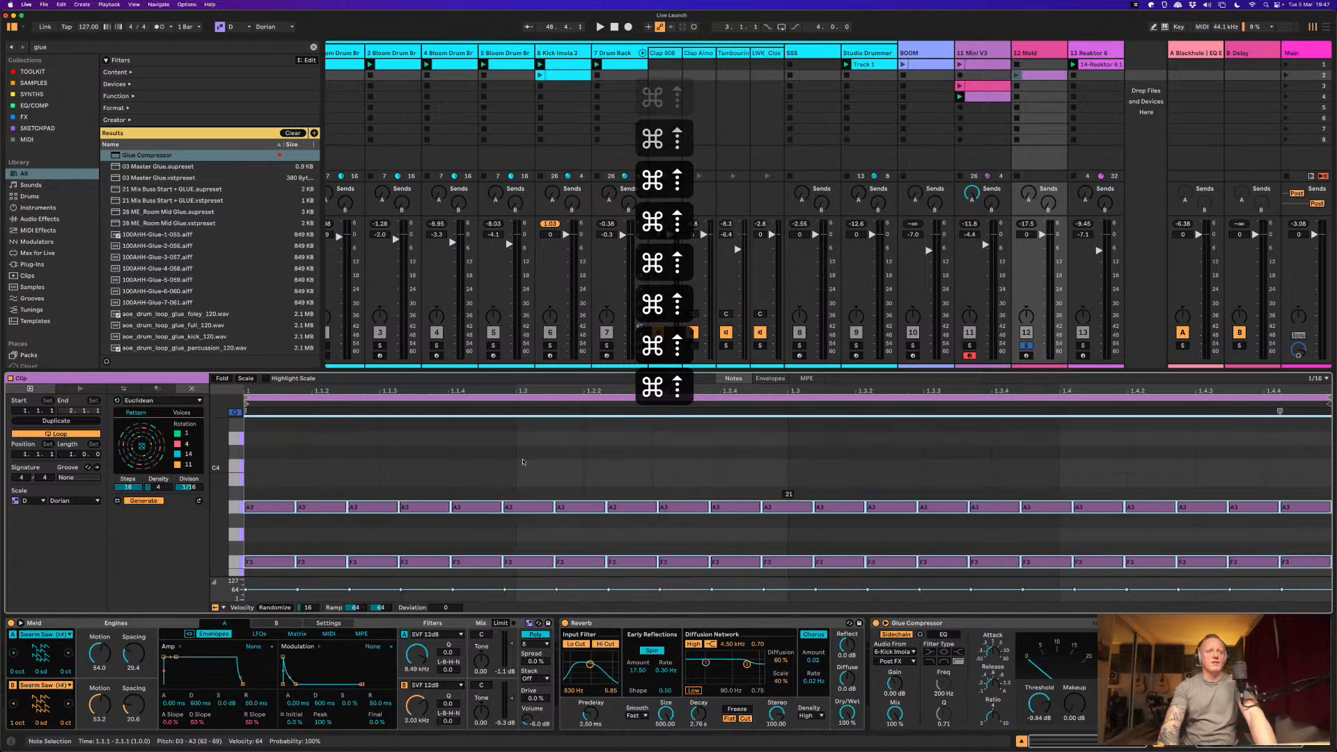
key("super+Up")
key("super+Up")
key("super+Up")
key("super+Up")
key("super+Up")
key("super+Up")
key("super+Up")
key("super+Up")
key("super+Up")
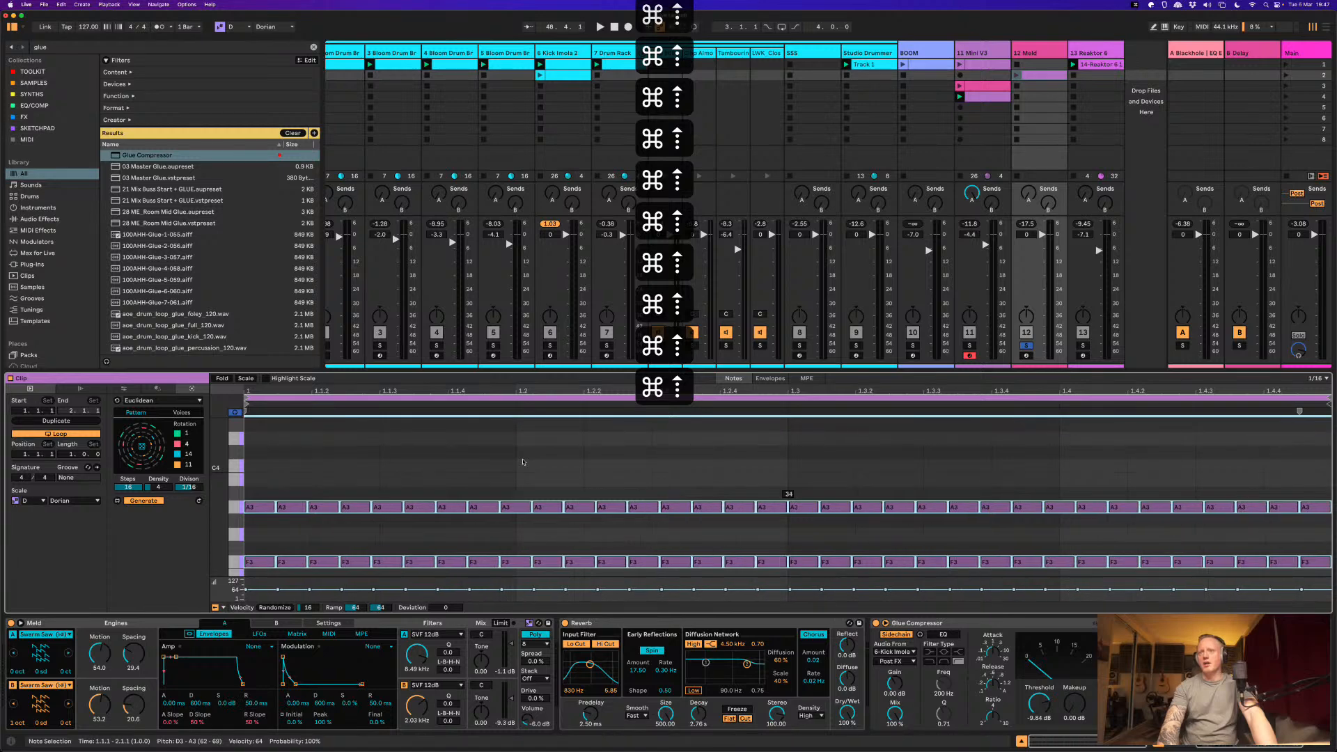
key("super+Up")
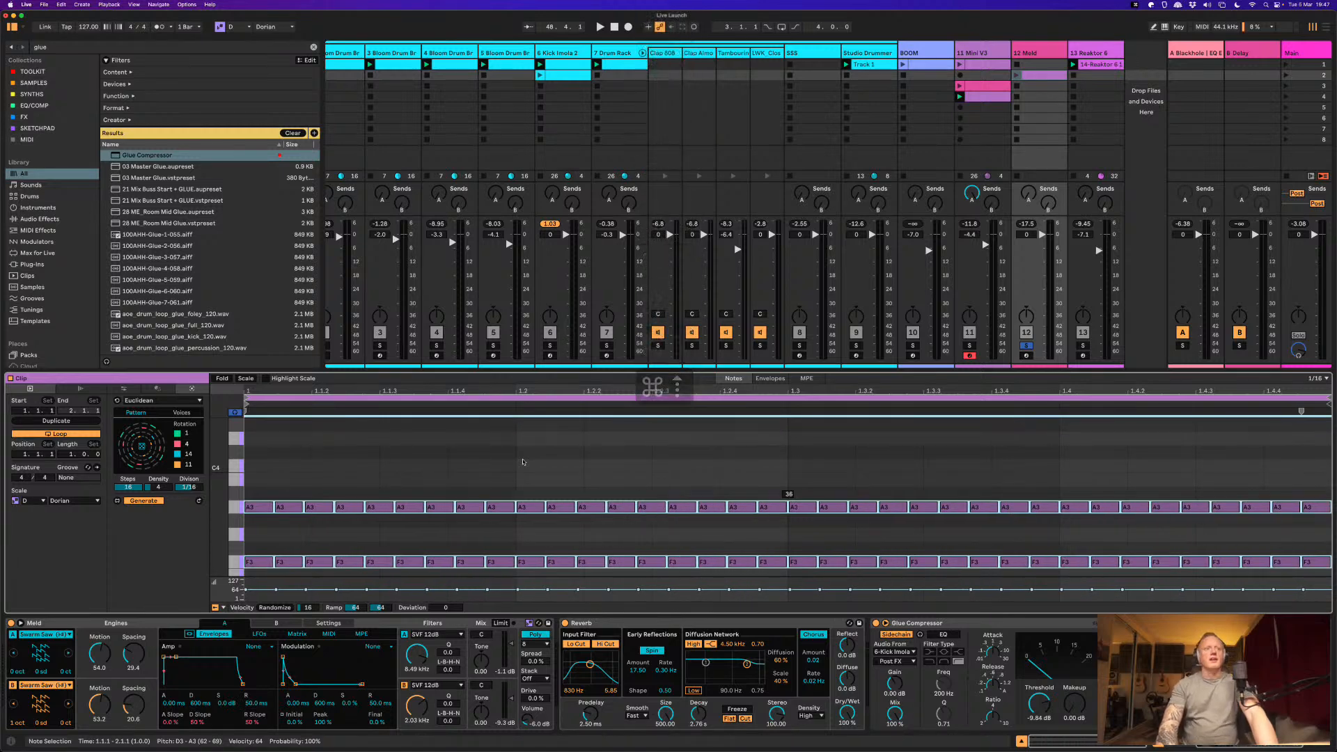
key("super+Up")
key("super+Up")
key("super+Up")
key("super+Up")
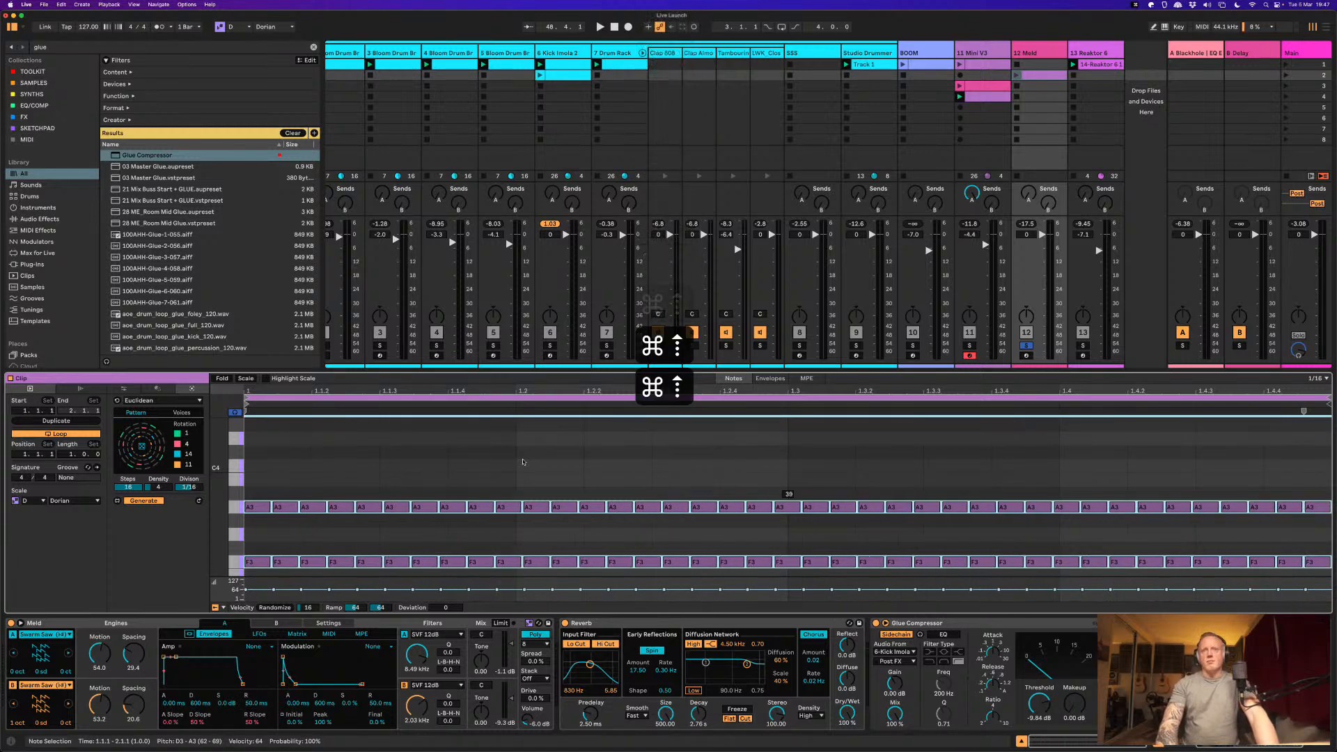
key("super+Up")
key("super+Up")
key("super+Up")
key("super+Up")
key("super+Up")
key("super+Up")
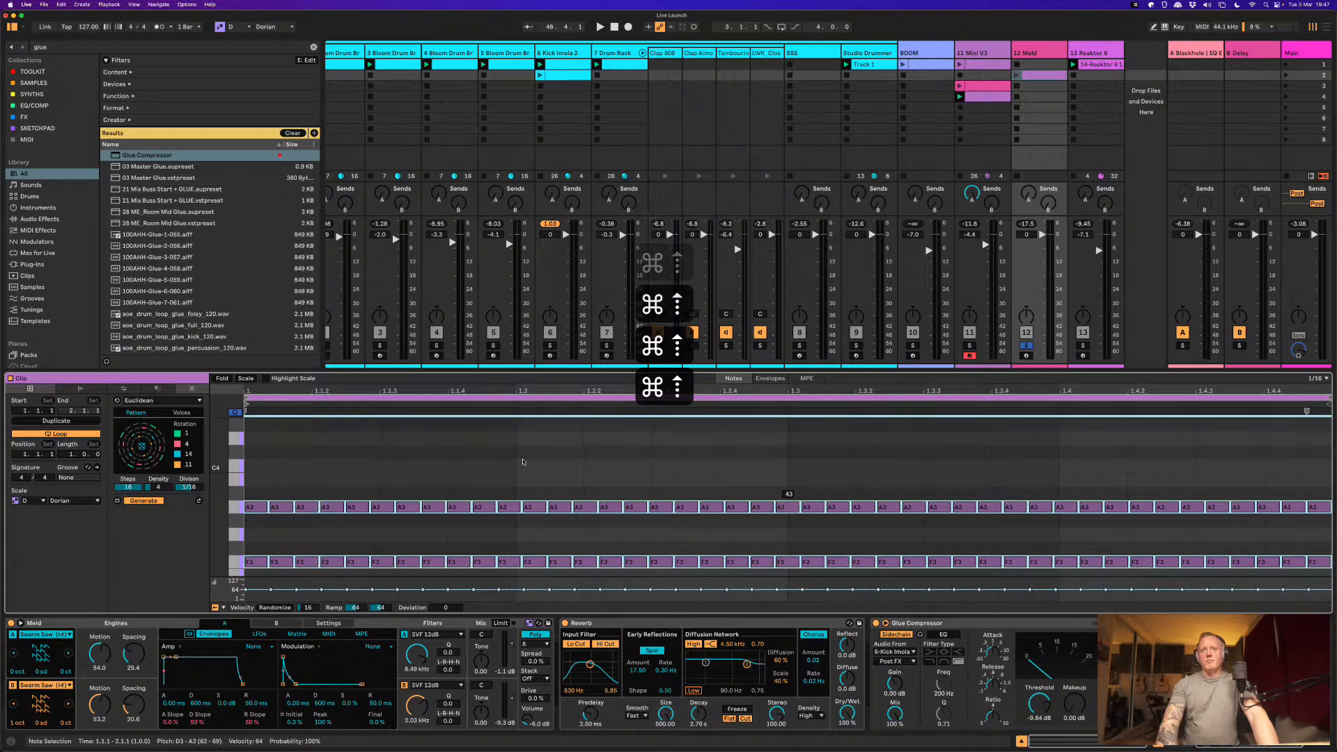
key("super+Up")
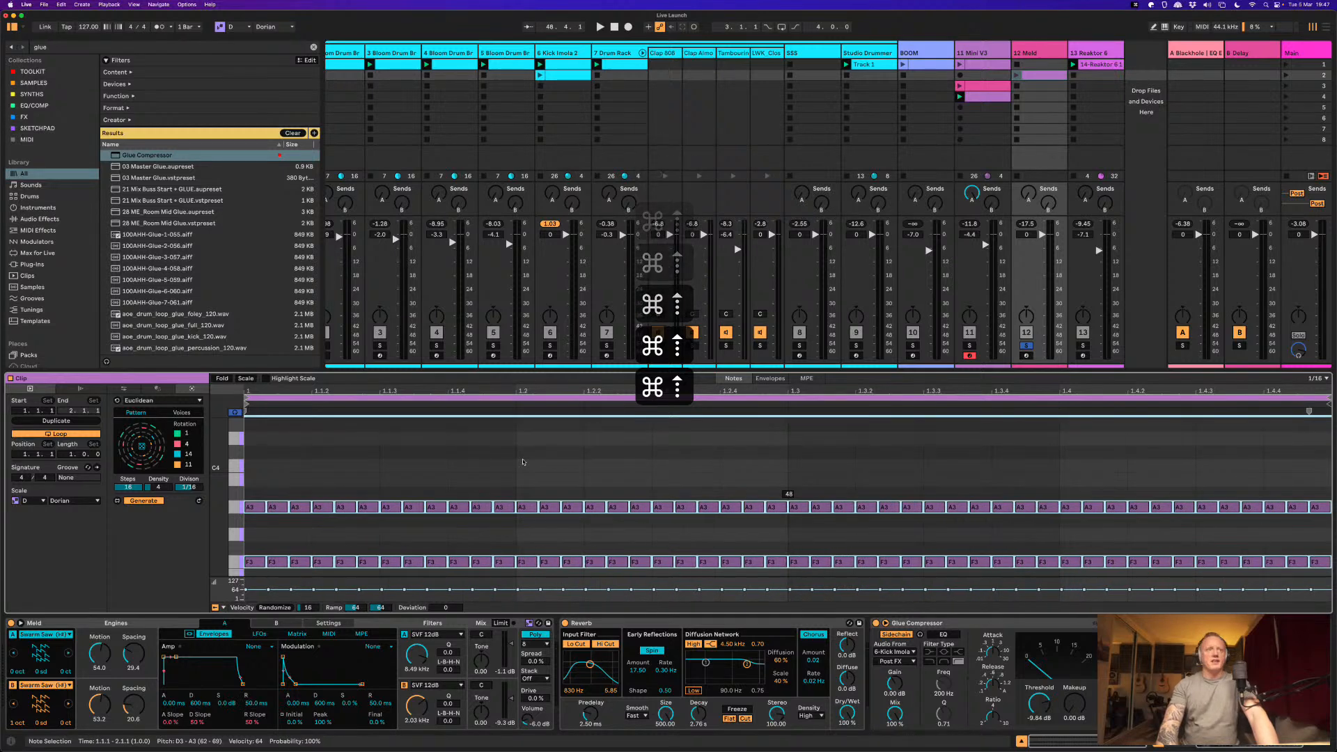
Step: Reduce the division of the selected chord notes to 16 equal parts per note
key("super+Down")
key("super+Down")
key("super+Down")
key("super+Down")
key("super+Down")
key("super+Down")
key("super+Down")
key("super+Down")
key("super+Down")
key("super+Down")
key("super+Down")
key("super+Down")
key("super+Down")
key("super+Down")
key("super+Down")
key("super+Down")
key("super+Down")
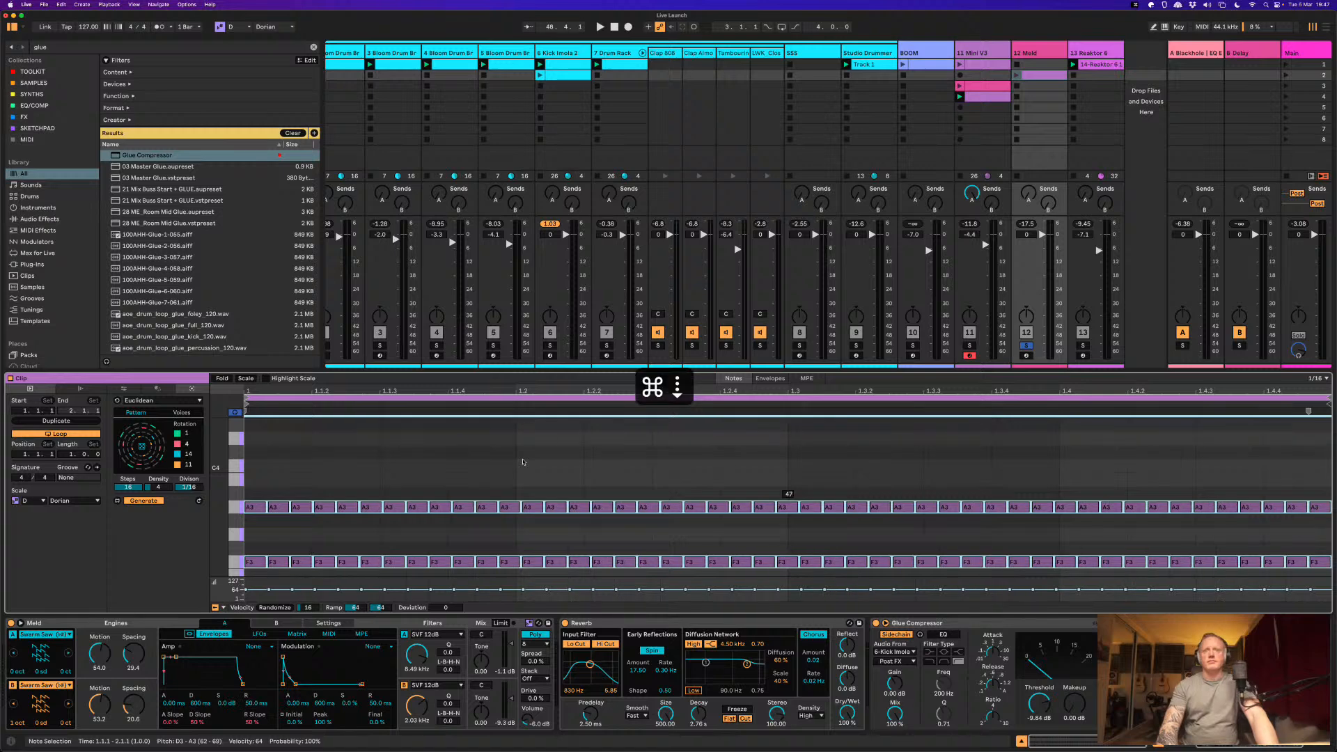
key("super+Down")
key("super+Down")
key("super+Down")
key("super+Down")
key("super+Down")
key("super+Down")
key("super+Down")
key("super+Down")
key("super+Down")
key("super+Down")
key("super+Down")
key("super+Down")
key("super+Down")
key("super+Down")
key("super+Down")
key("super+Down")
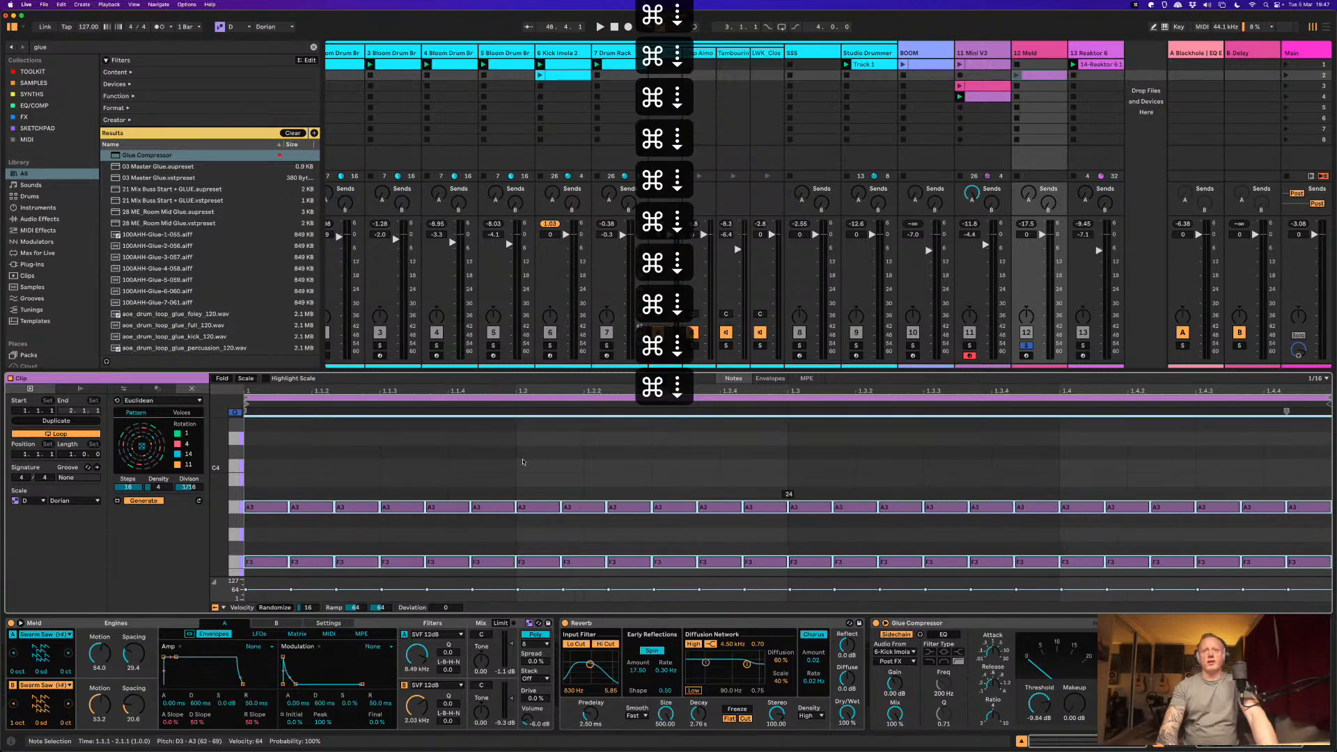
key("super+Up")
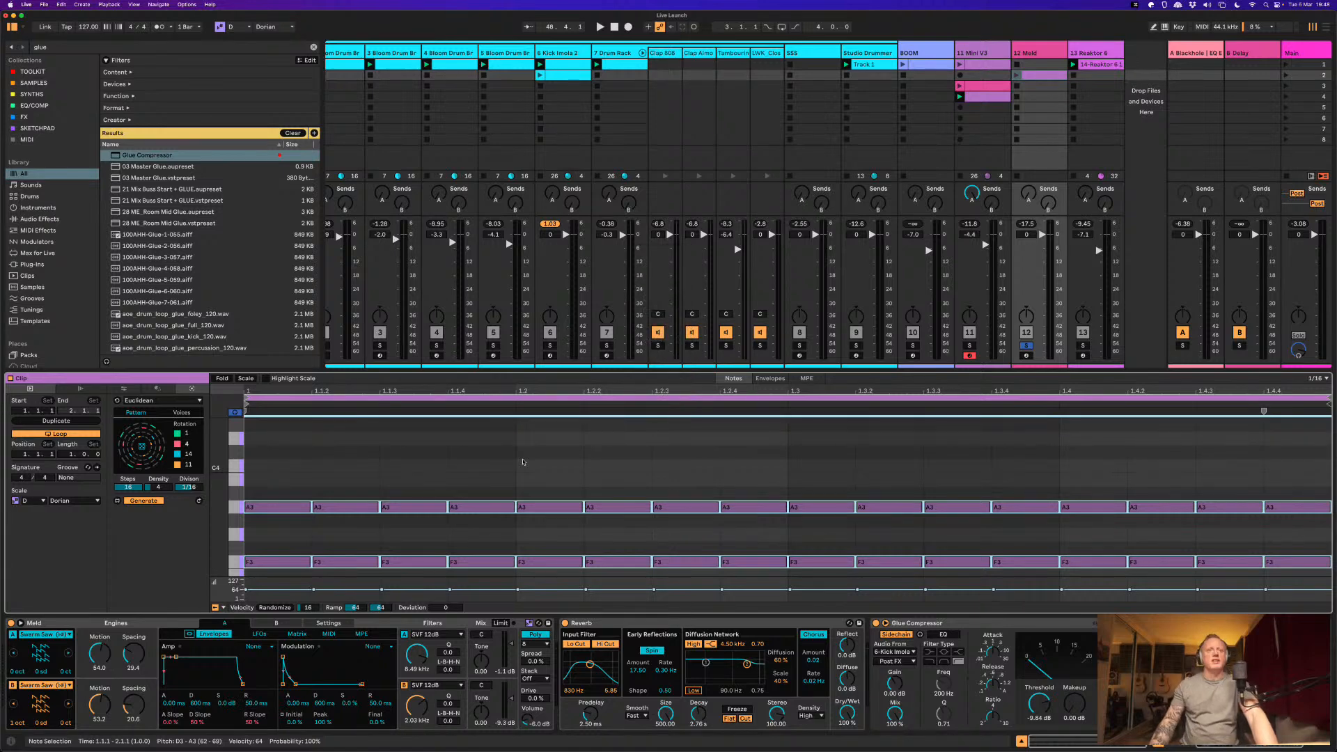
scroll(523, 462, "down", 3)
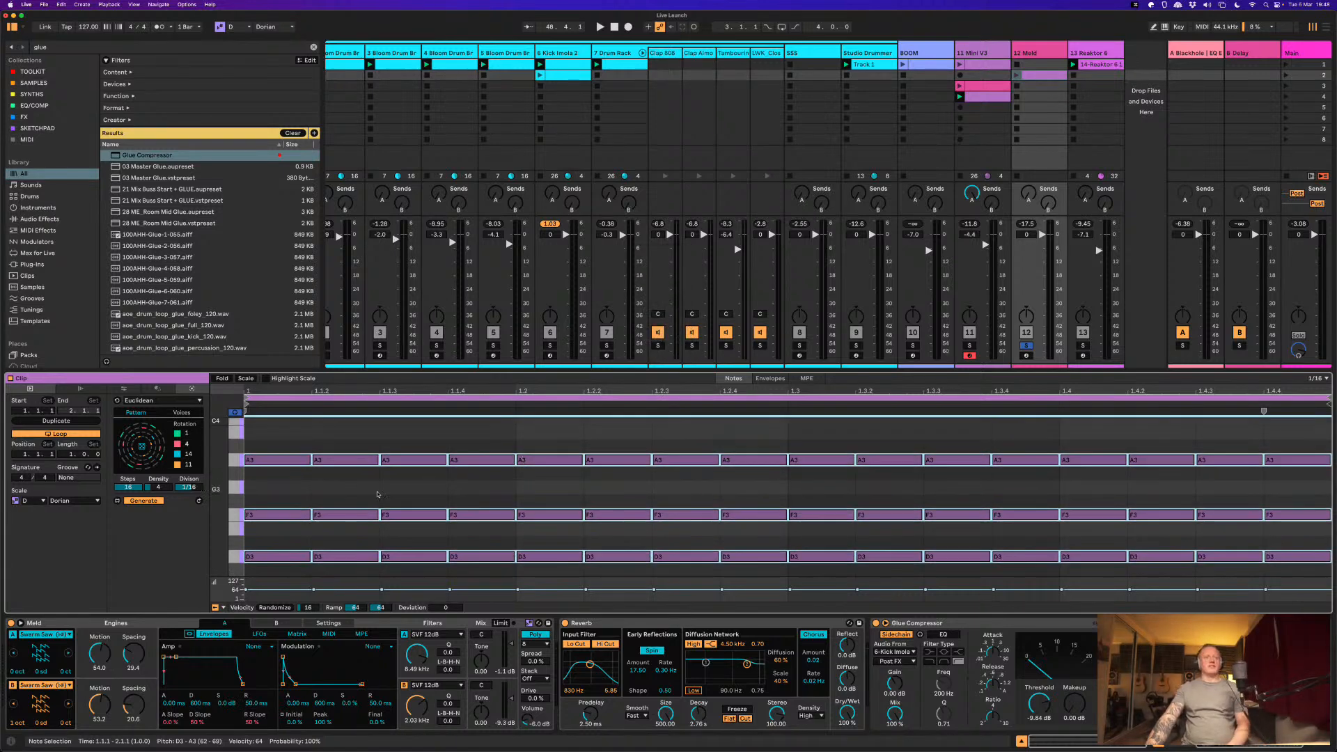
scroll(372, 498, "down", 3)
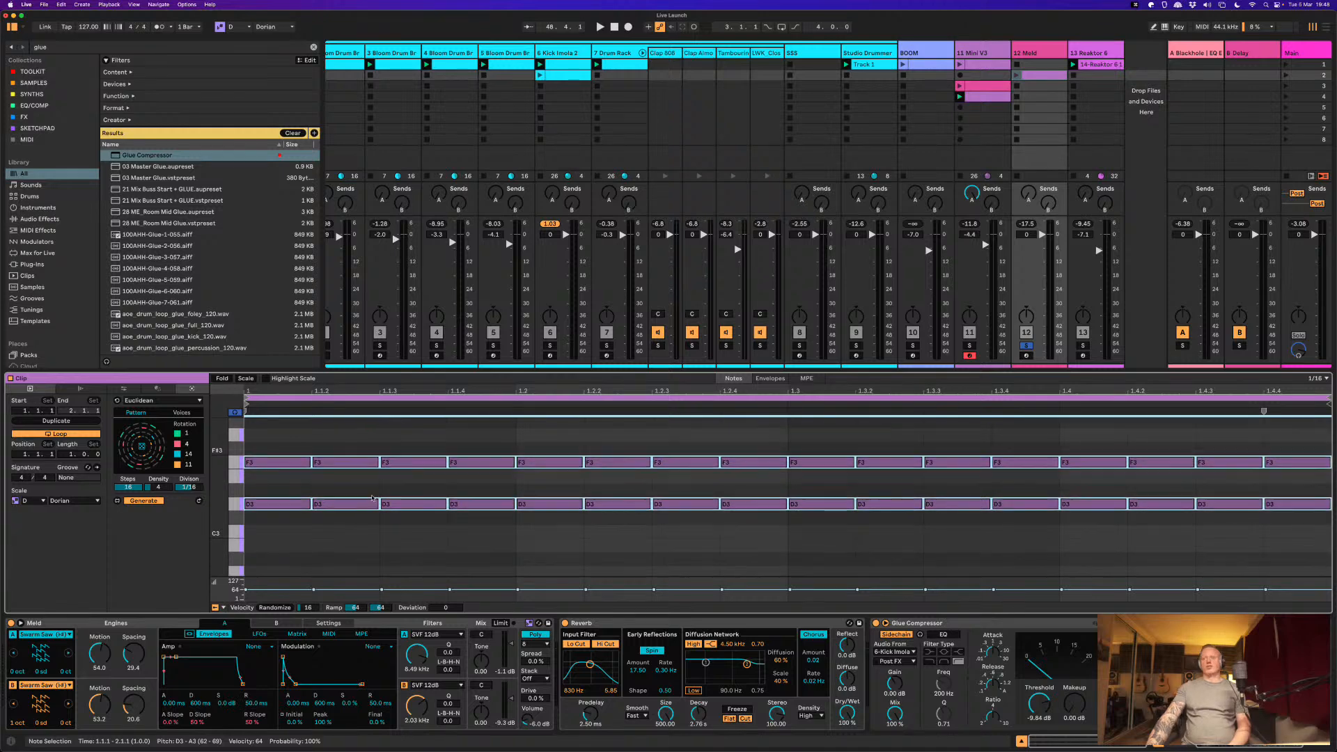
scroll(372, 498, "up", 3)
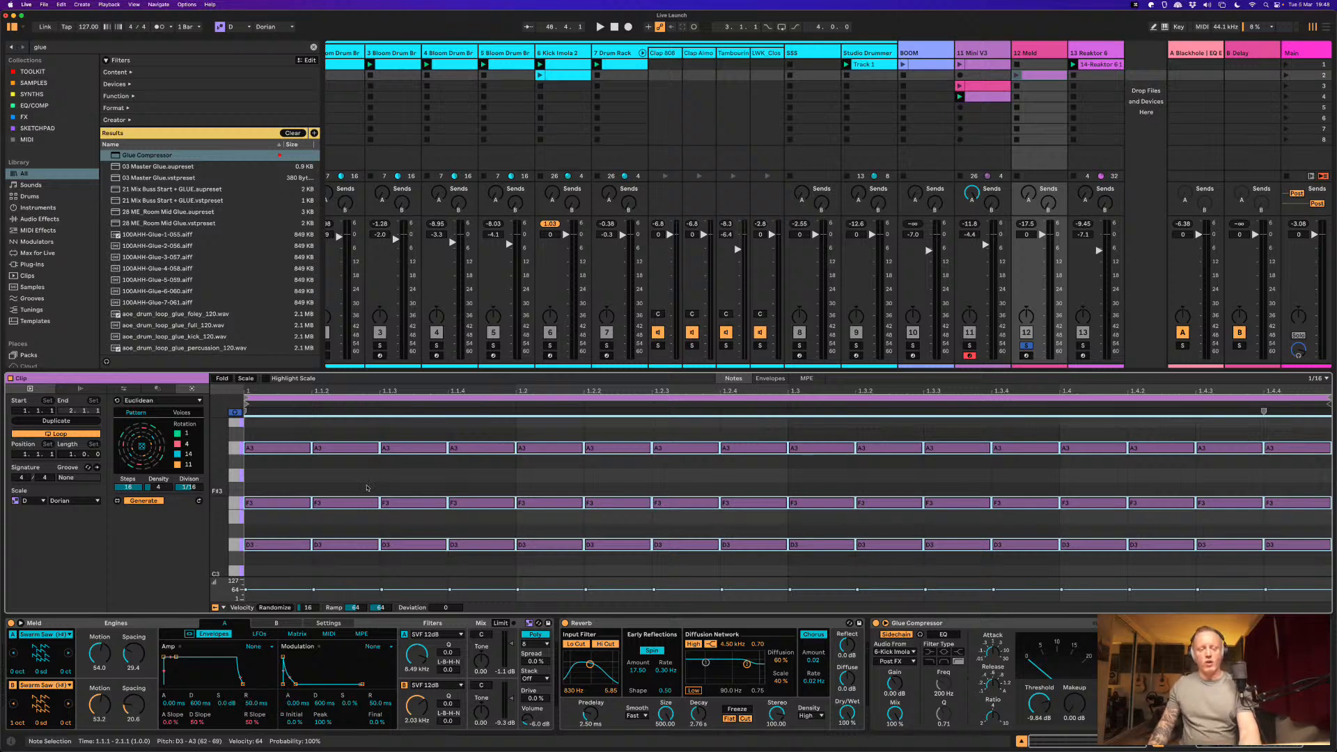
Step: Join the chord notes into full-bar notes, raise their velocity to 65, and split them again along the sixteenth-note grid
key("super+j")
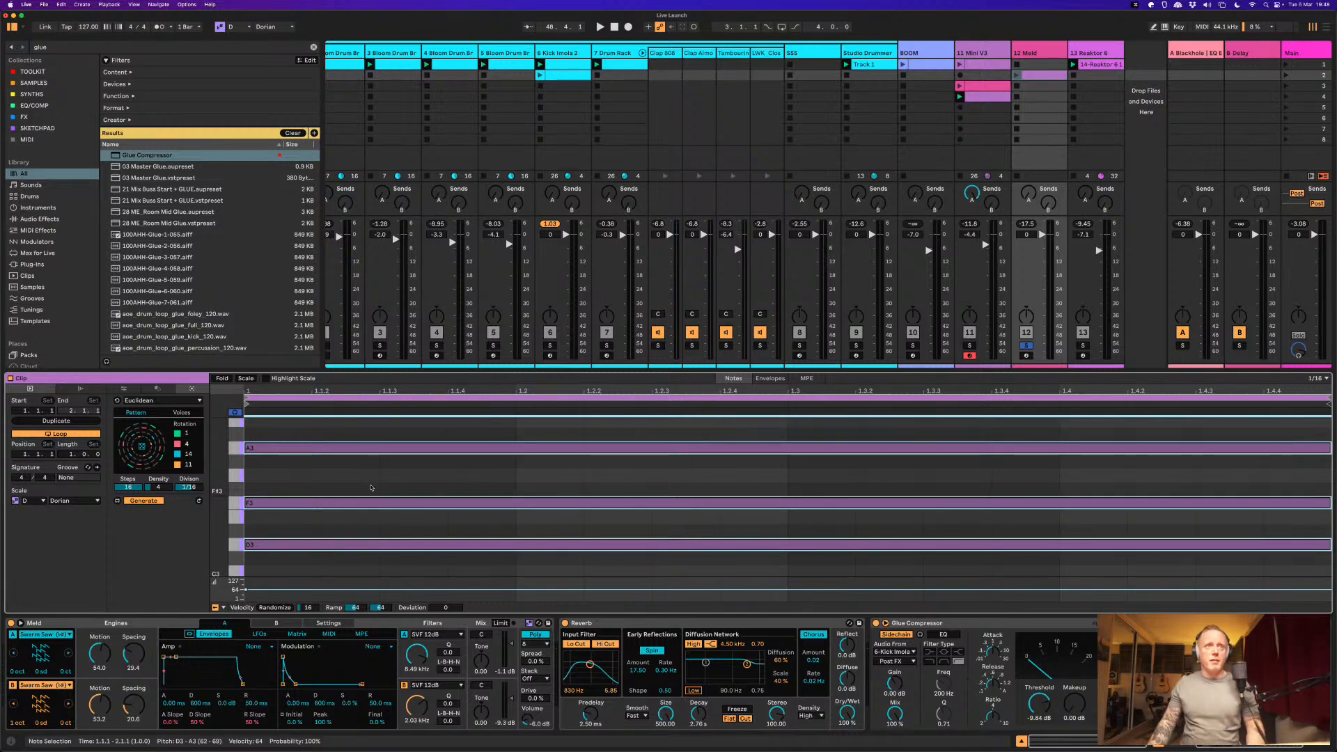
key("super+Up")
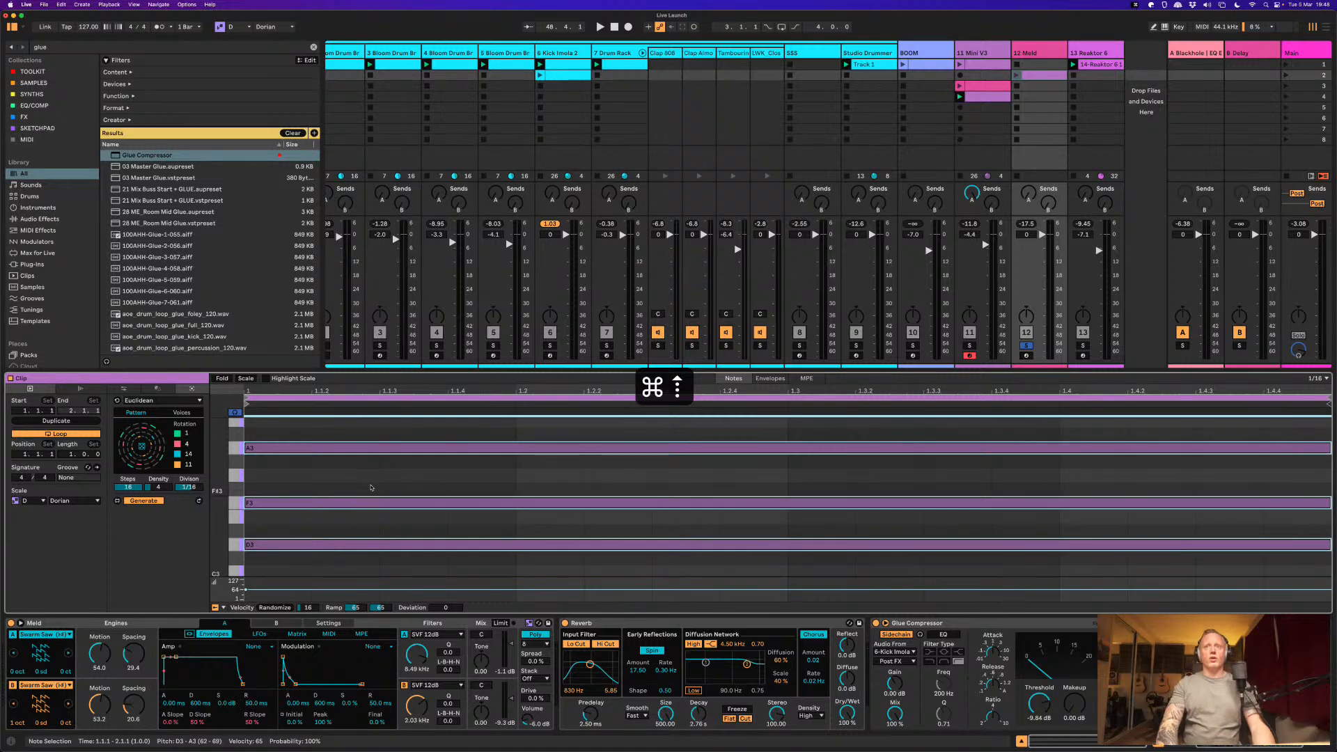
key("super+e")
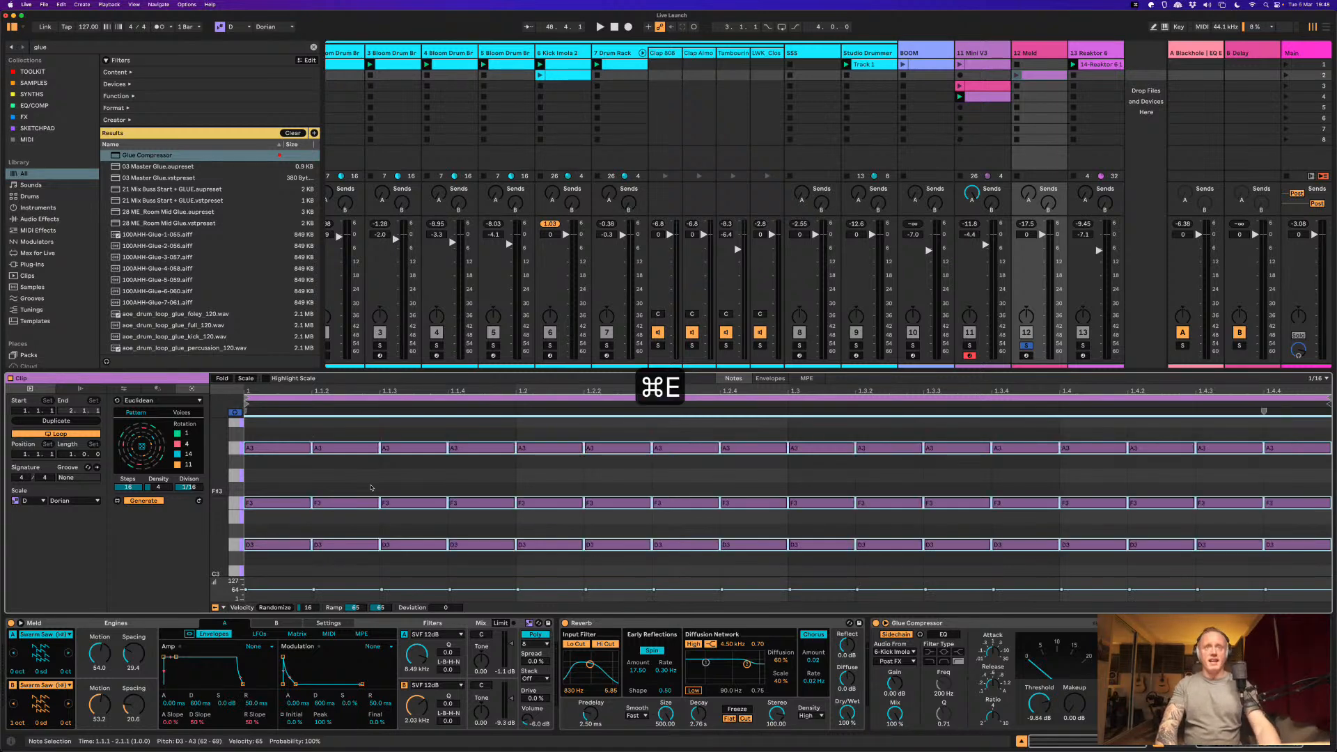
Step: Try dividing the selected chord notes into 3, 7, and 2 equal parts, and undo the split
key("super+Up")
key("super+Down")
key("super+Up")
key("super+Up")
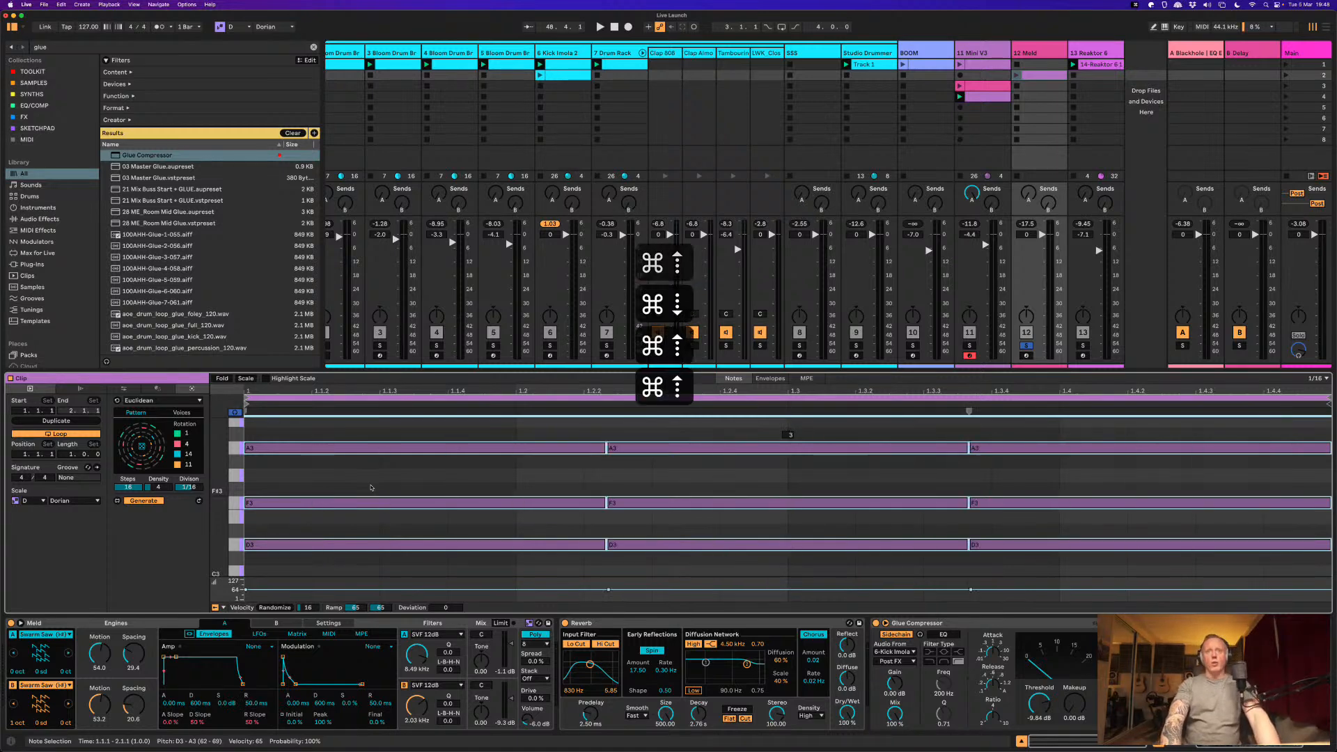
key("super+Down")
key("super+Down")
key("super+Up")
key("super+Up")
key("super+Up")
key("super+Up")
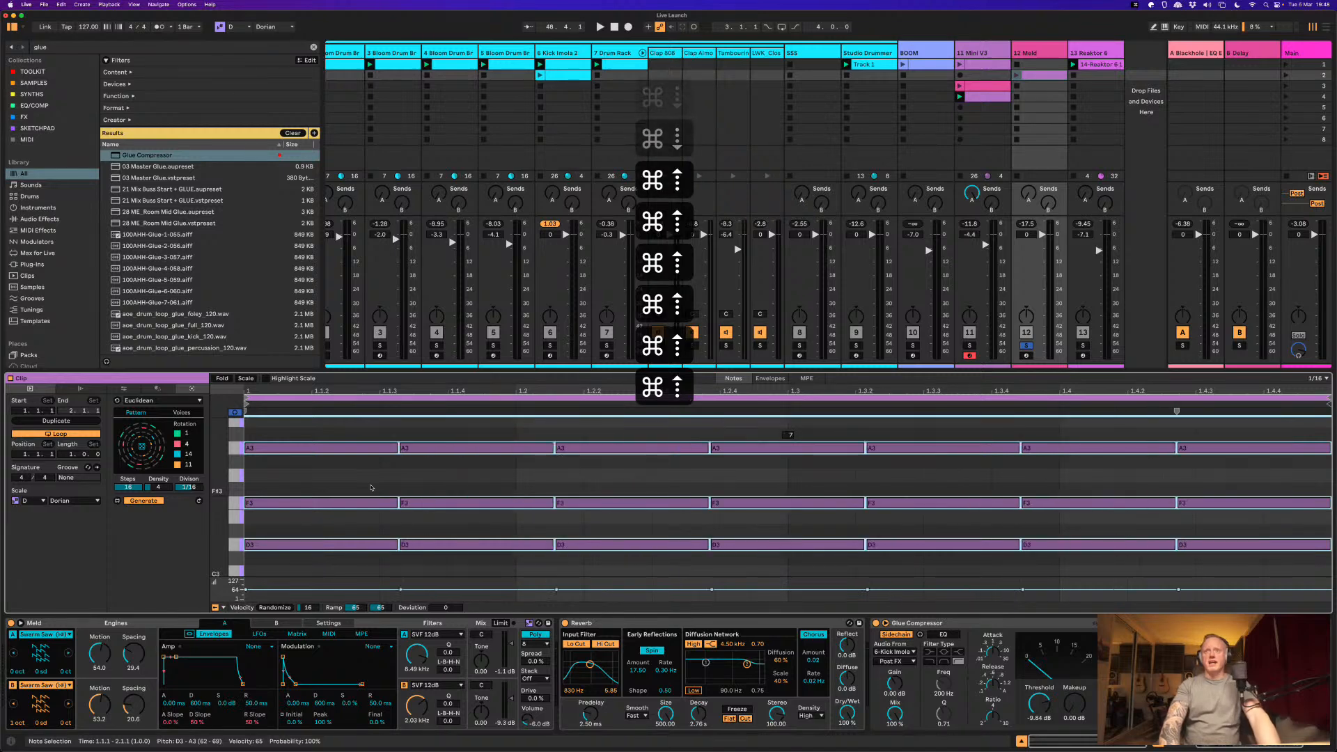
key("super+Down")
key("super+Down")
key("super+Down")
key("super+Down")
key("super+Up")
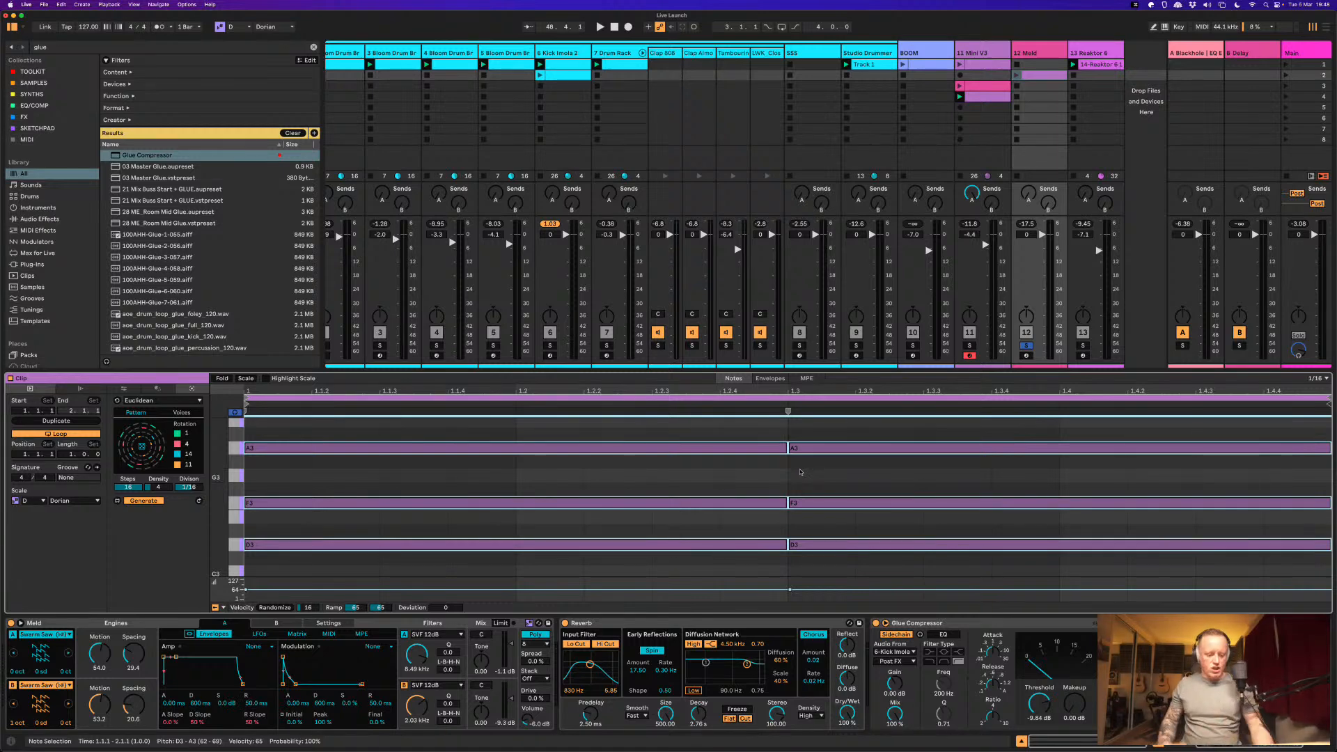
key("super+z")
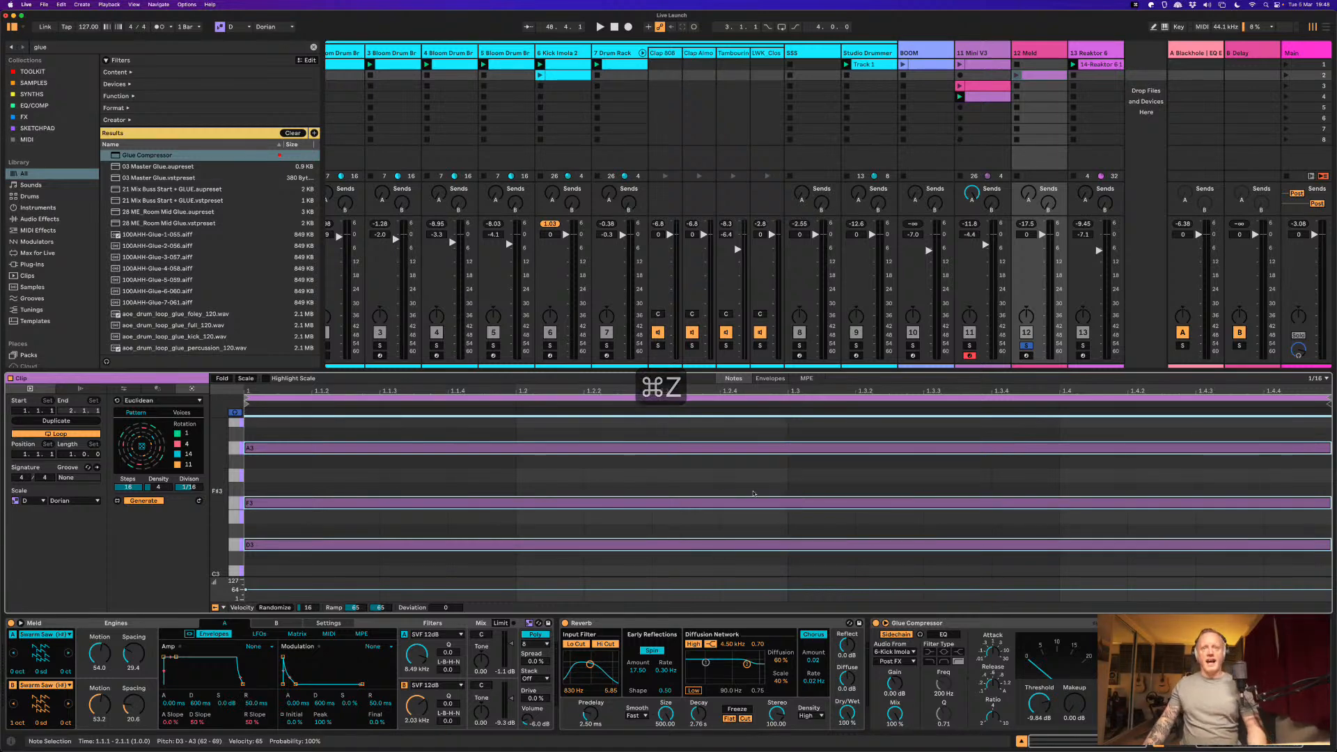
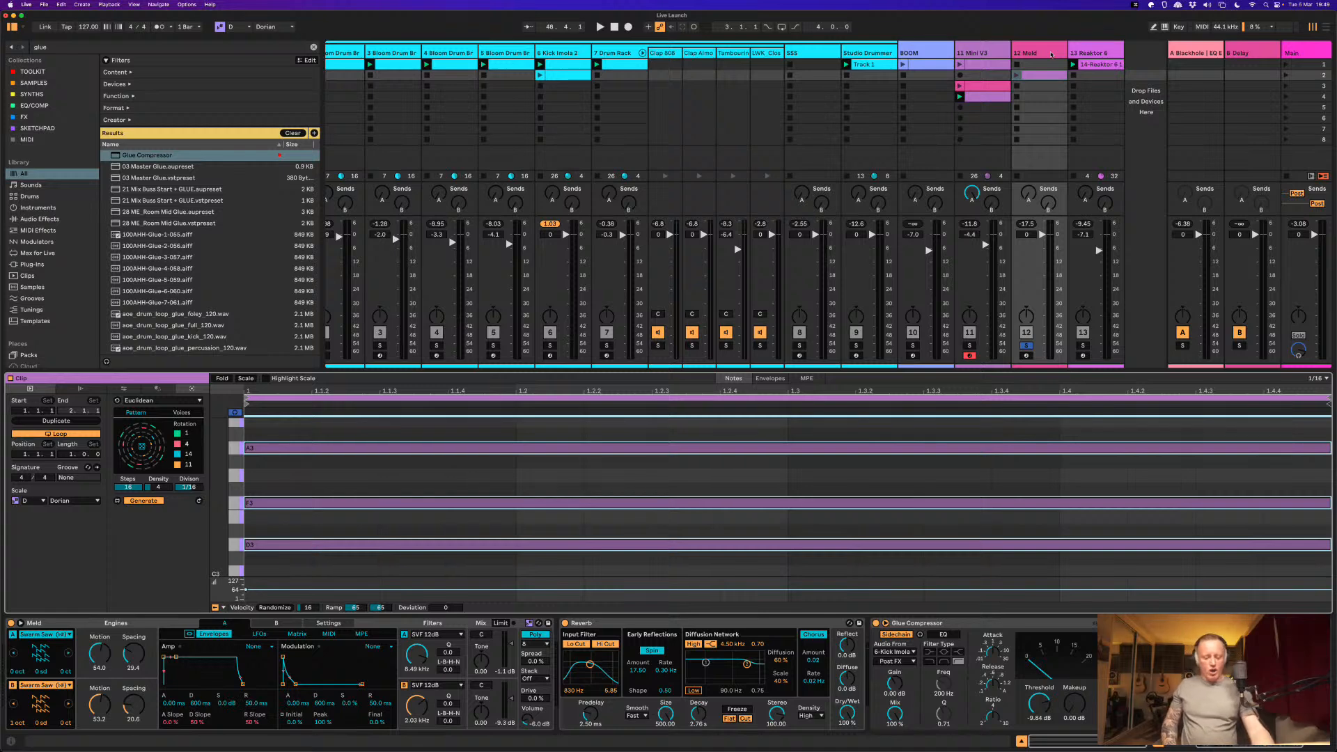
Step: Freeze the Meld track and unfreeze it again
key("alt+shift+super+f")
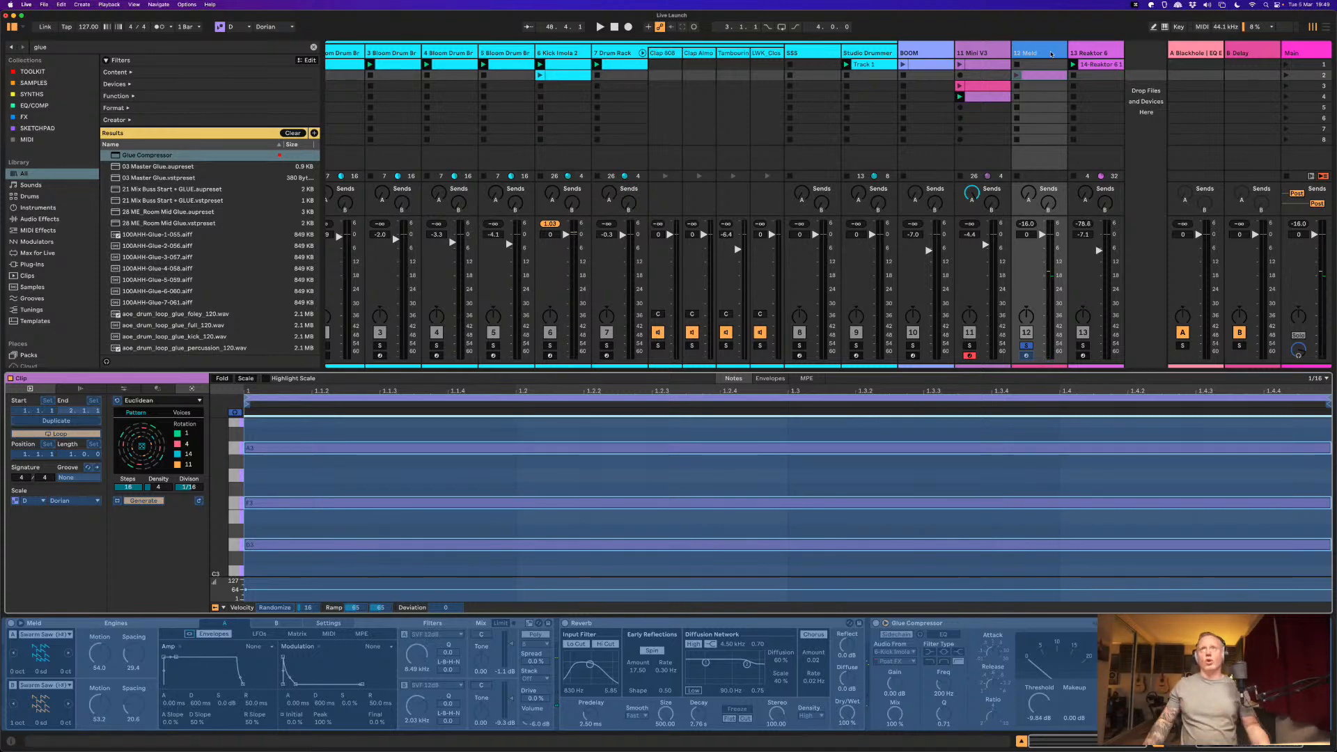
mouse_move(1044, 81)
left_mouse_down()
mouse_move(1147, 87)
mouse_move(1039, 82)
left_mouse_up()
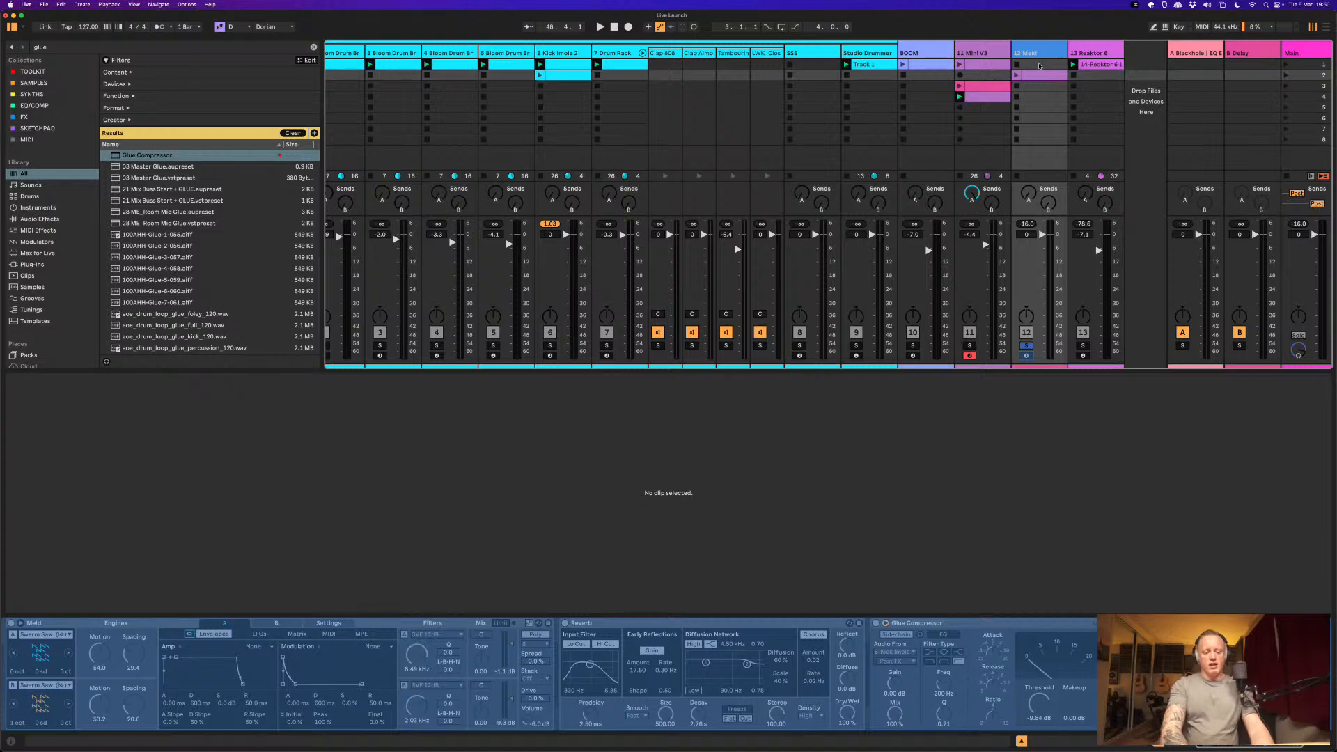
key("alt+shift+super+f")
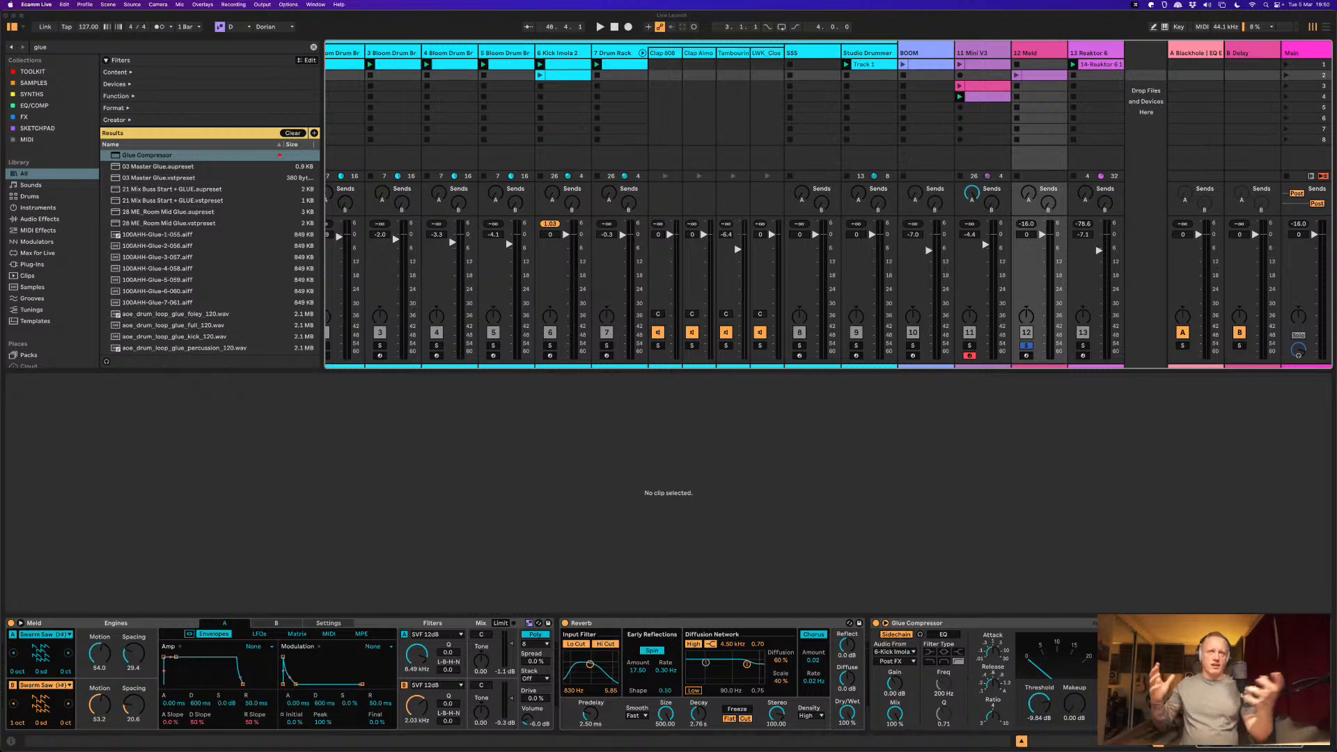
Step: Unsolo the Meld track and open the Arpeggiate transformation for its chord clip
left_click(1025, 346)
left_click(1025, 346)
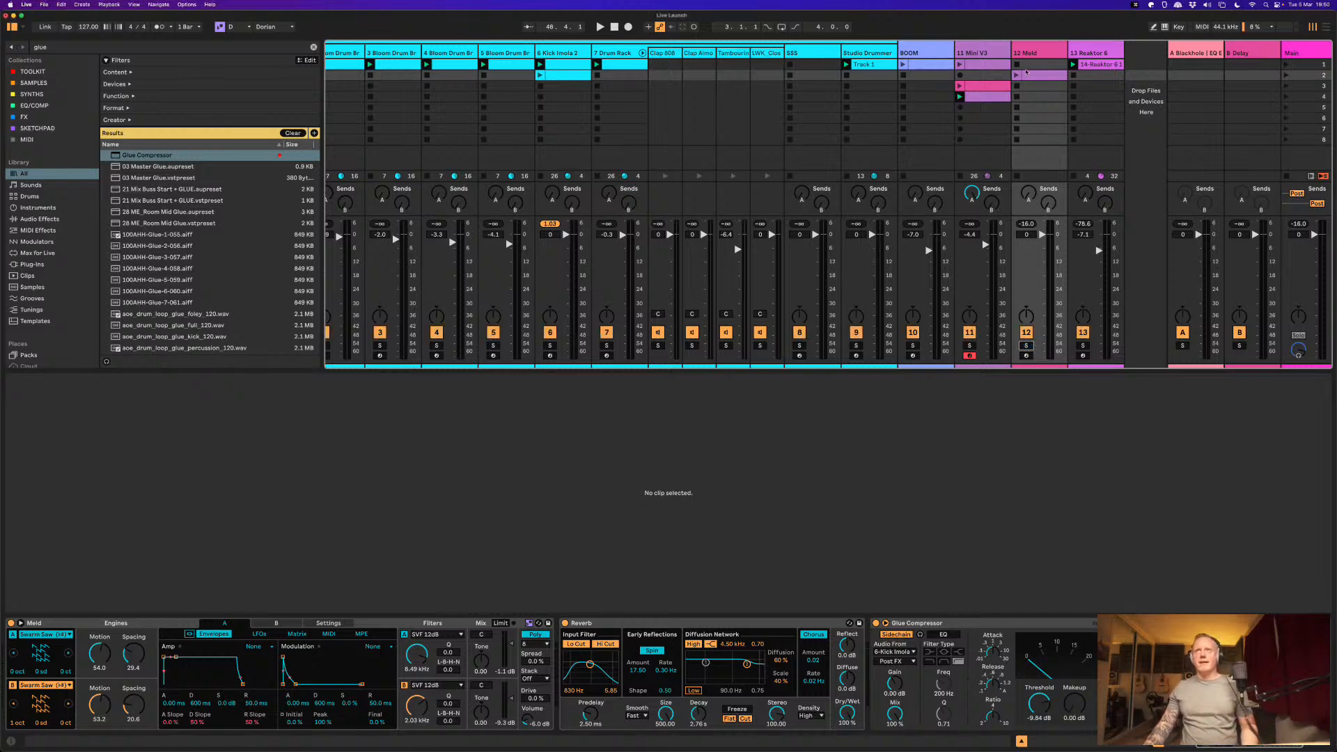
left_click(1028, 78)
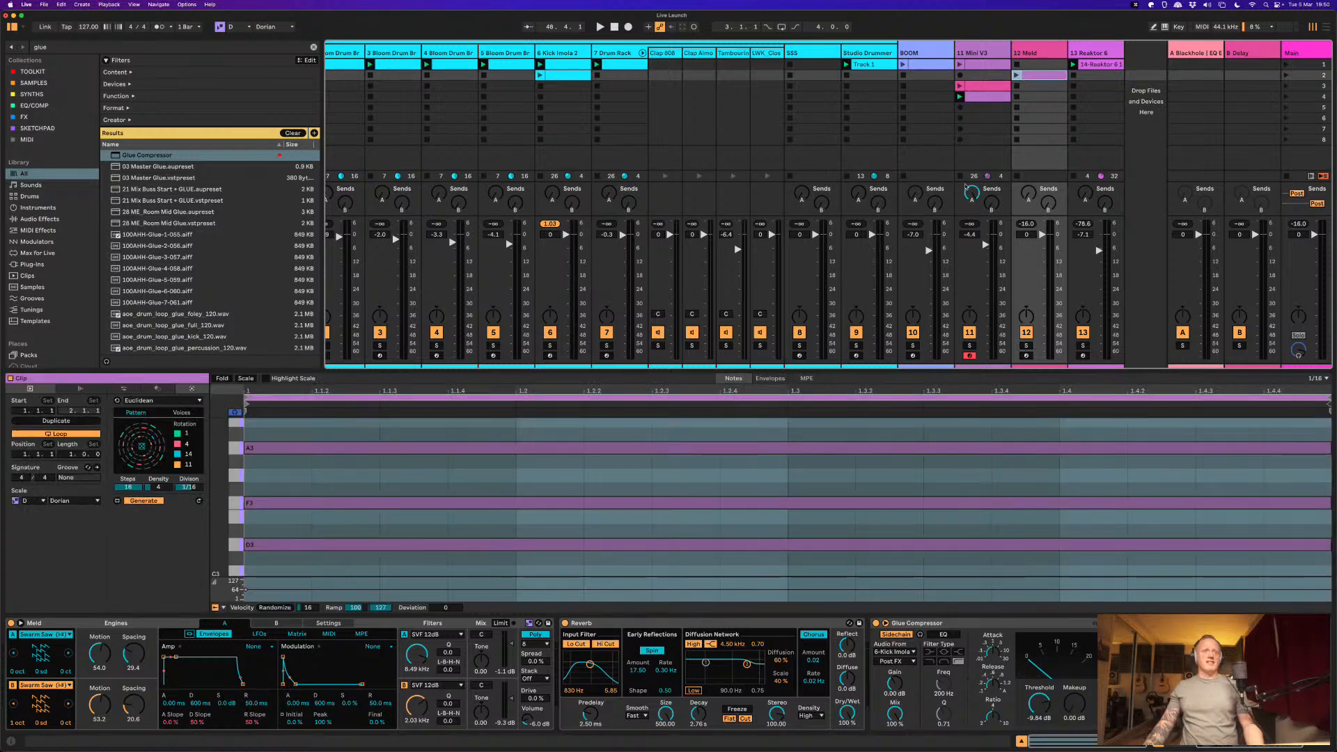
left_click(157, 388)
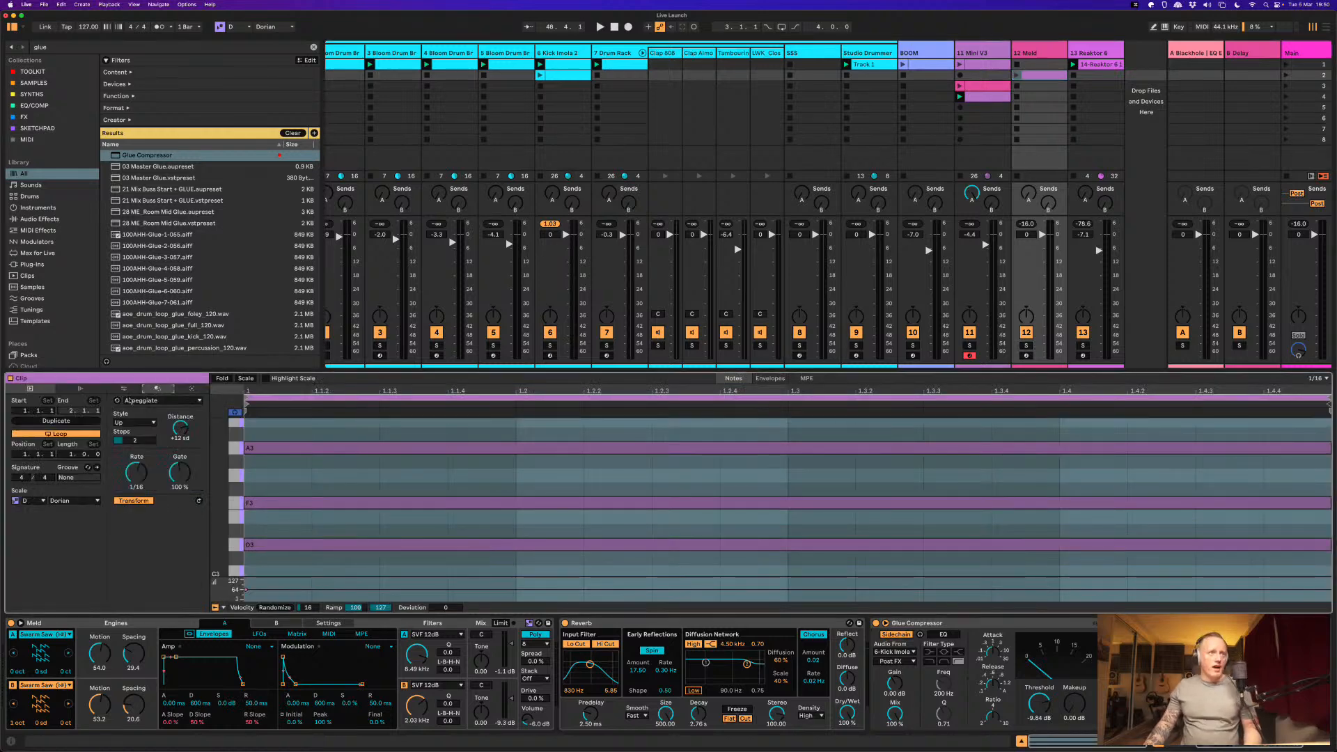
left_click(1051, 82)
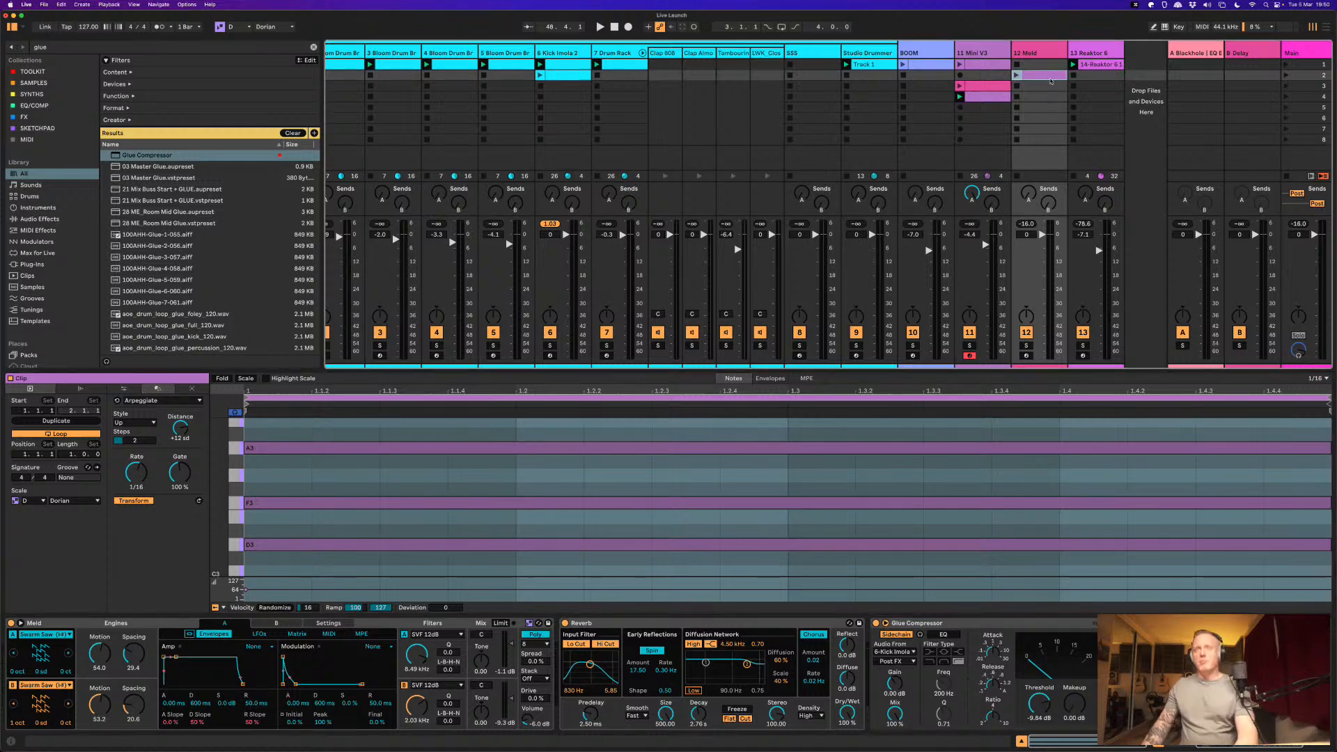
Step: Play the Meld chord clip with the full mix and delete it from its slot
key("Return")
key("space")
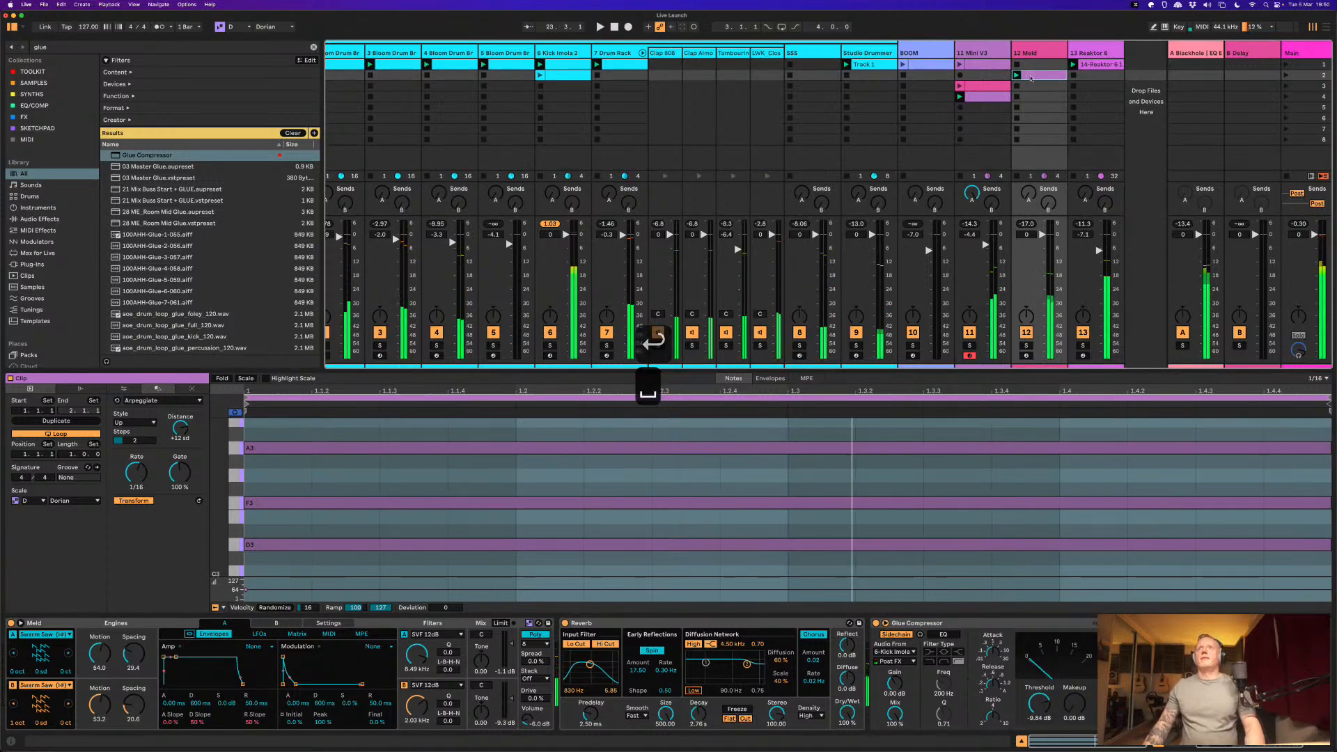
key("BackSpace")
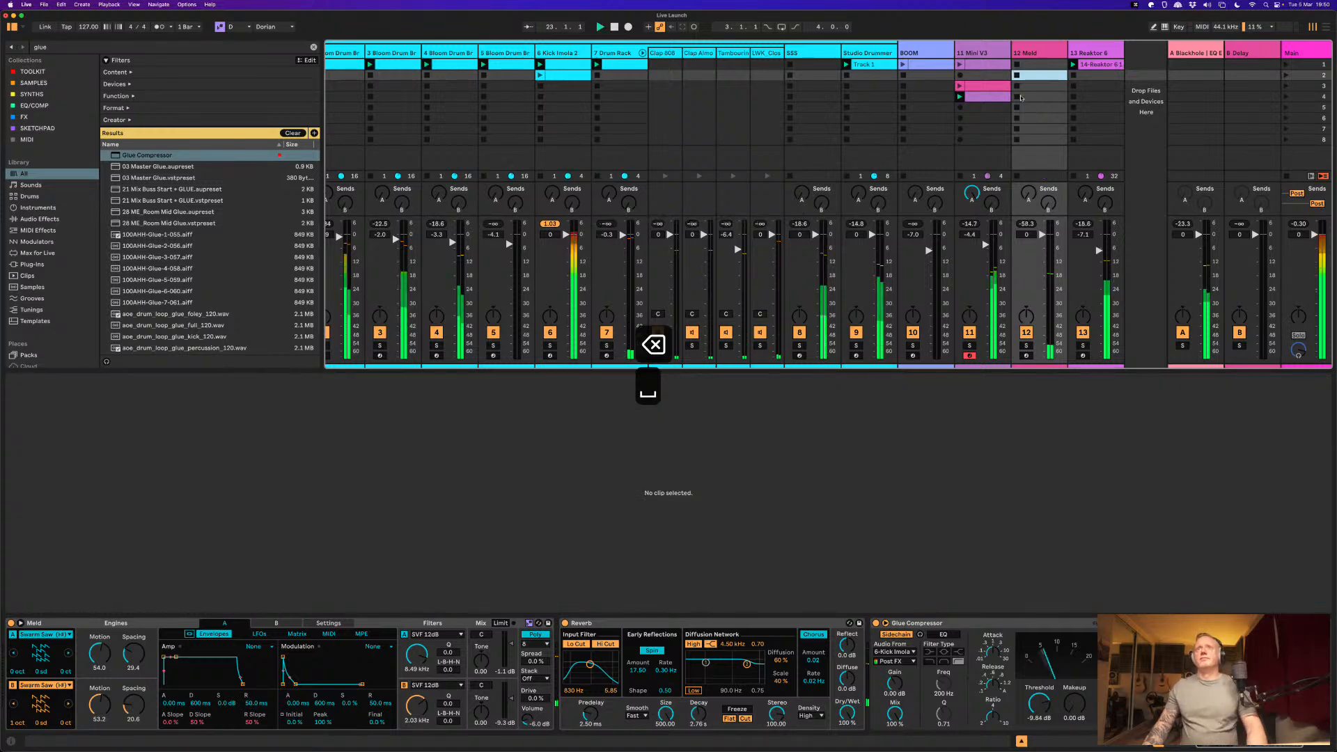
Step: Solo the Mini V3 track and audition its arpeggio clip in the fourth slot
left_click(976, 97)
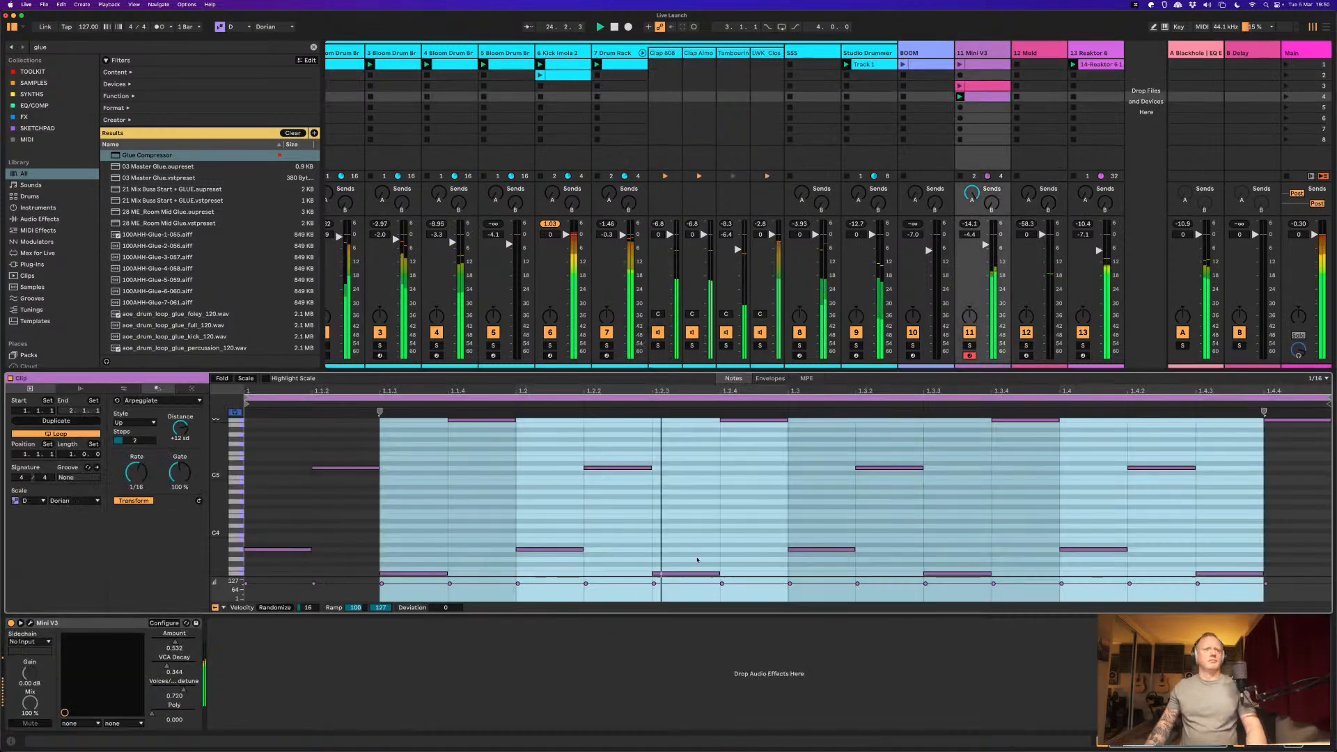
left_click(673, 554)
key("space")
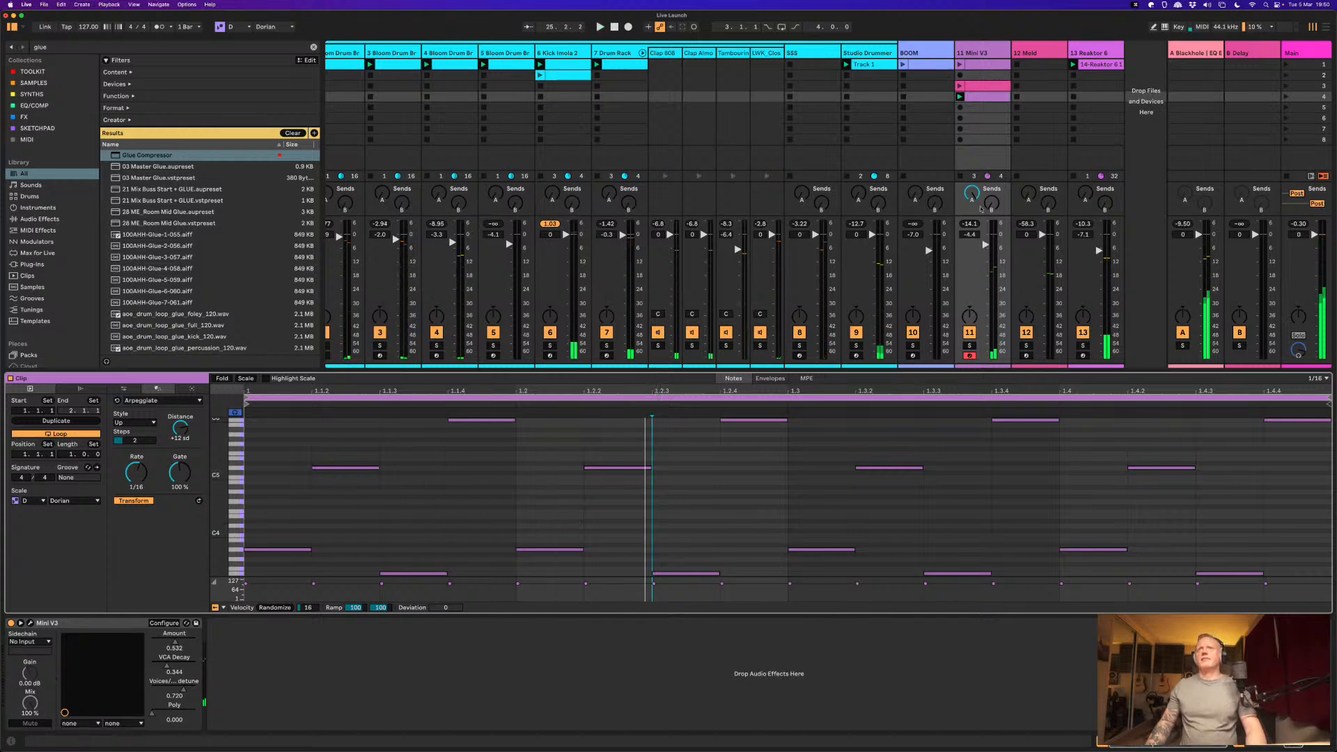
key("space")
left_click(802, 473)
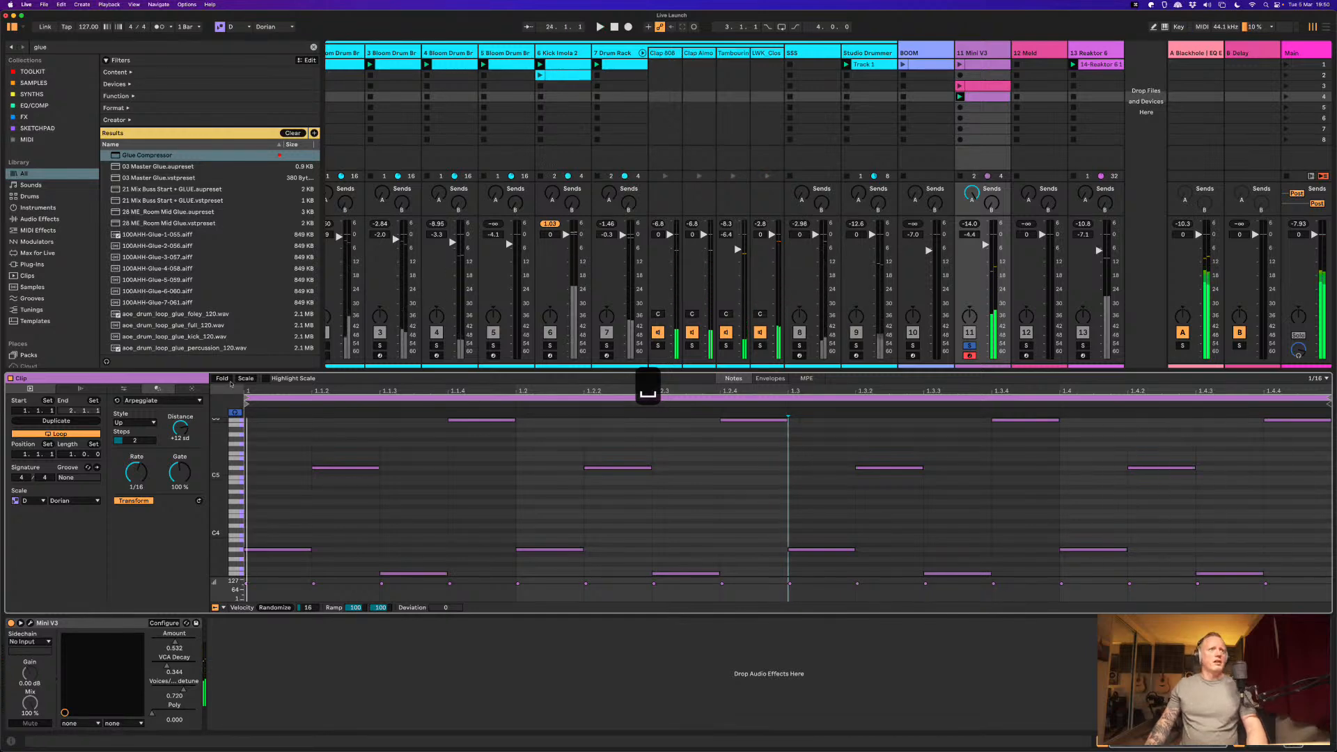
Step: Enlarge the clip editor, fold it to the used pitches, and audition the arpeggio with all E3 notes selected
left_click_drag(291, 377, 292, 271)
left_click(379, 411)
key("f")
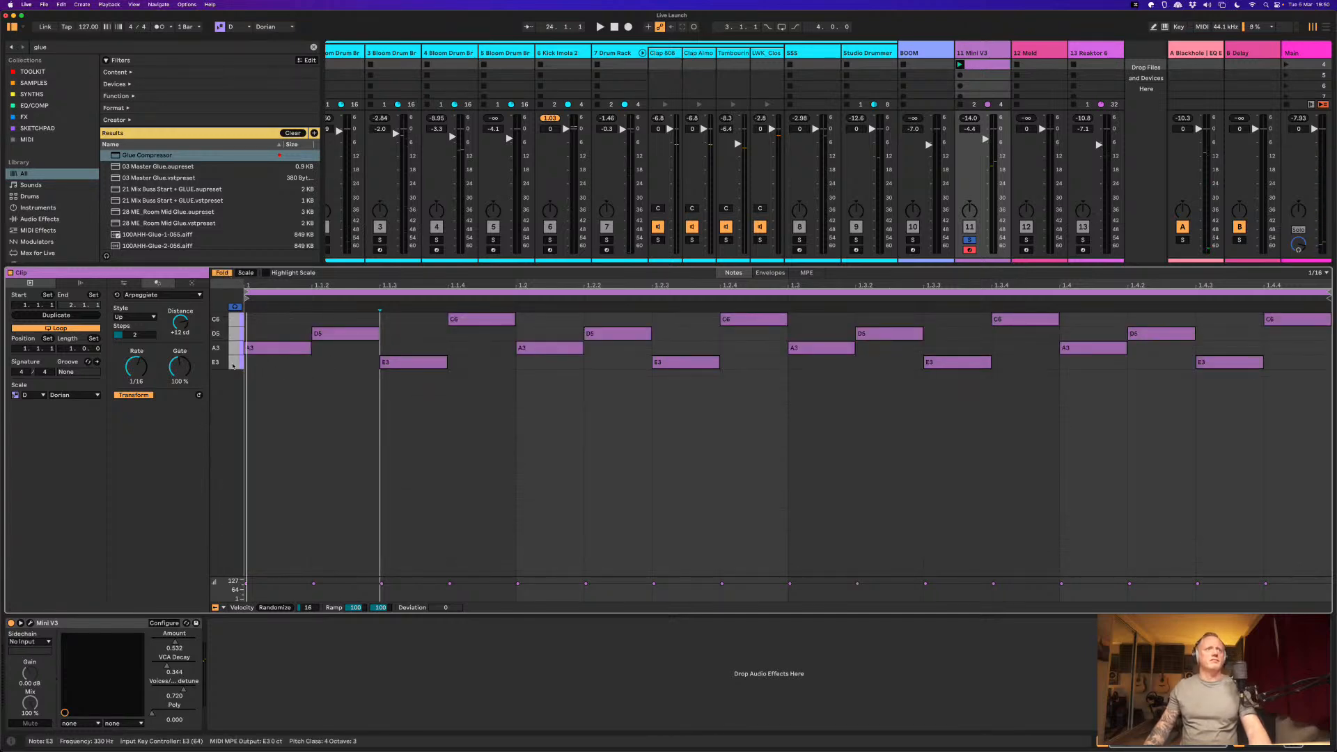
left_click(233, 365)
key("space")
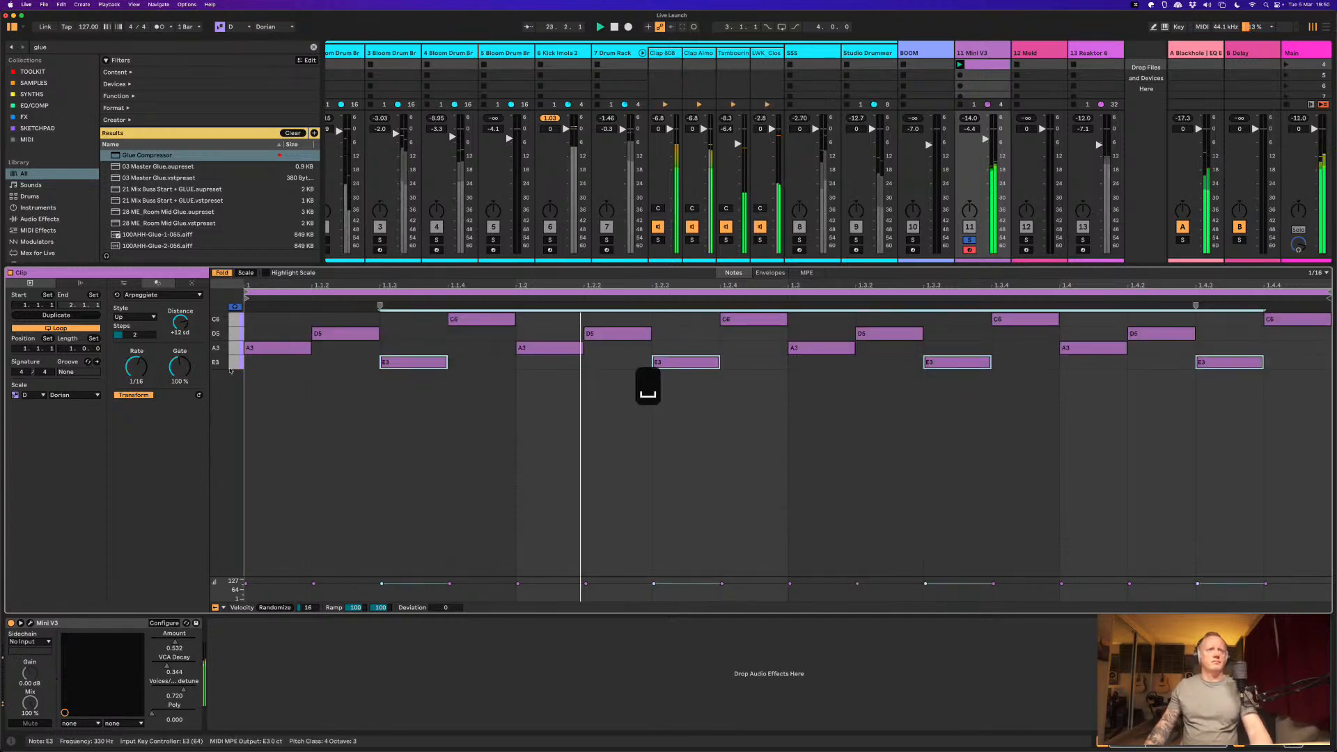
key("space")
Step: Set the Mini V3's Voices detune to 0.000 while auditioning the arpeggio, and close the plug-in window
left_click(30, 623)
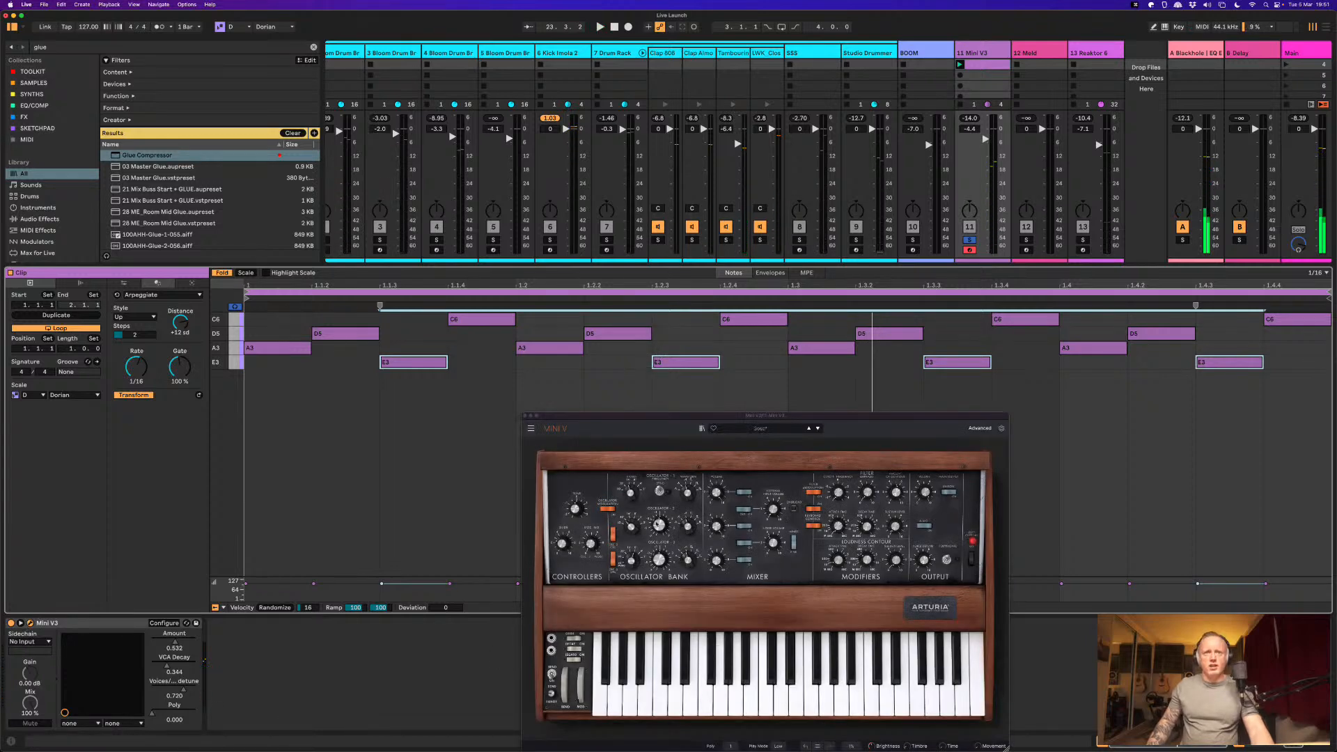
key("space")
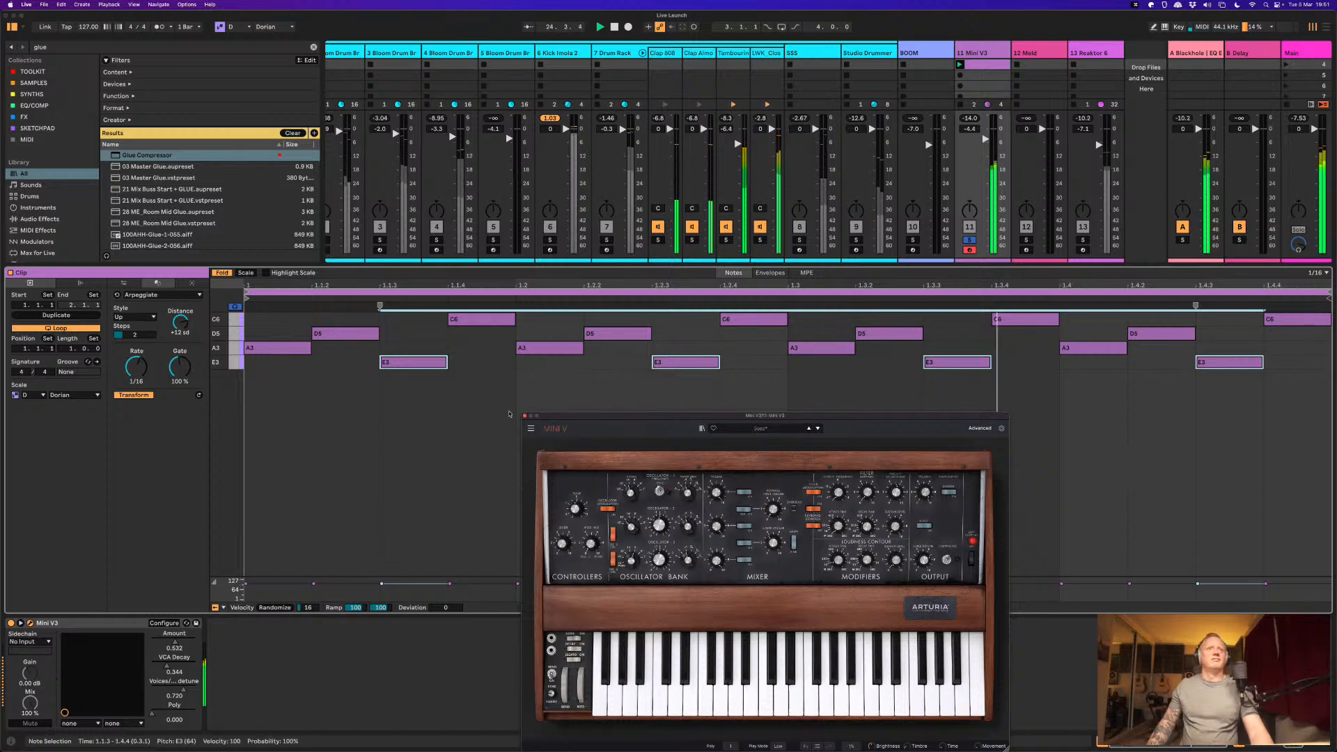
key("space")
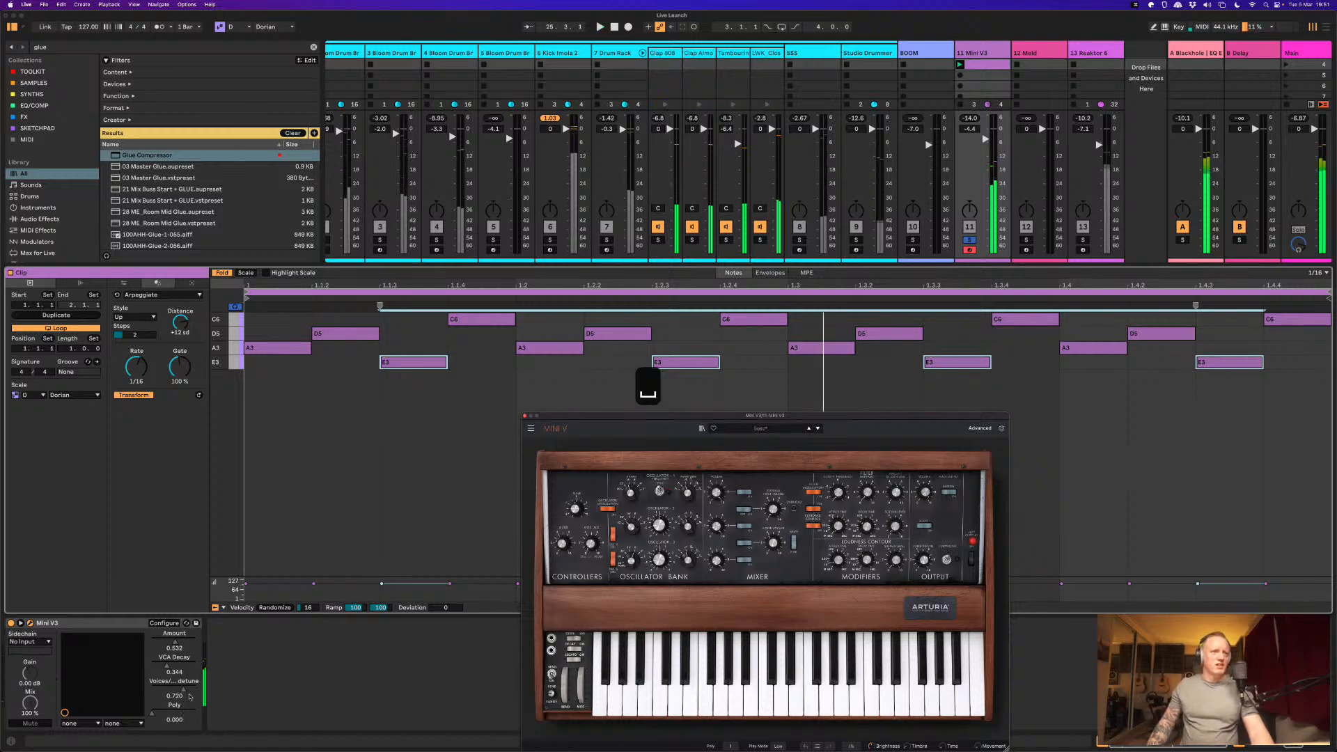
left_click_drag(195, 697, 140, 691)
key("space")
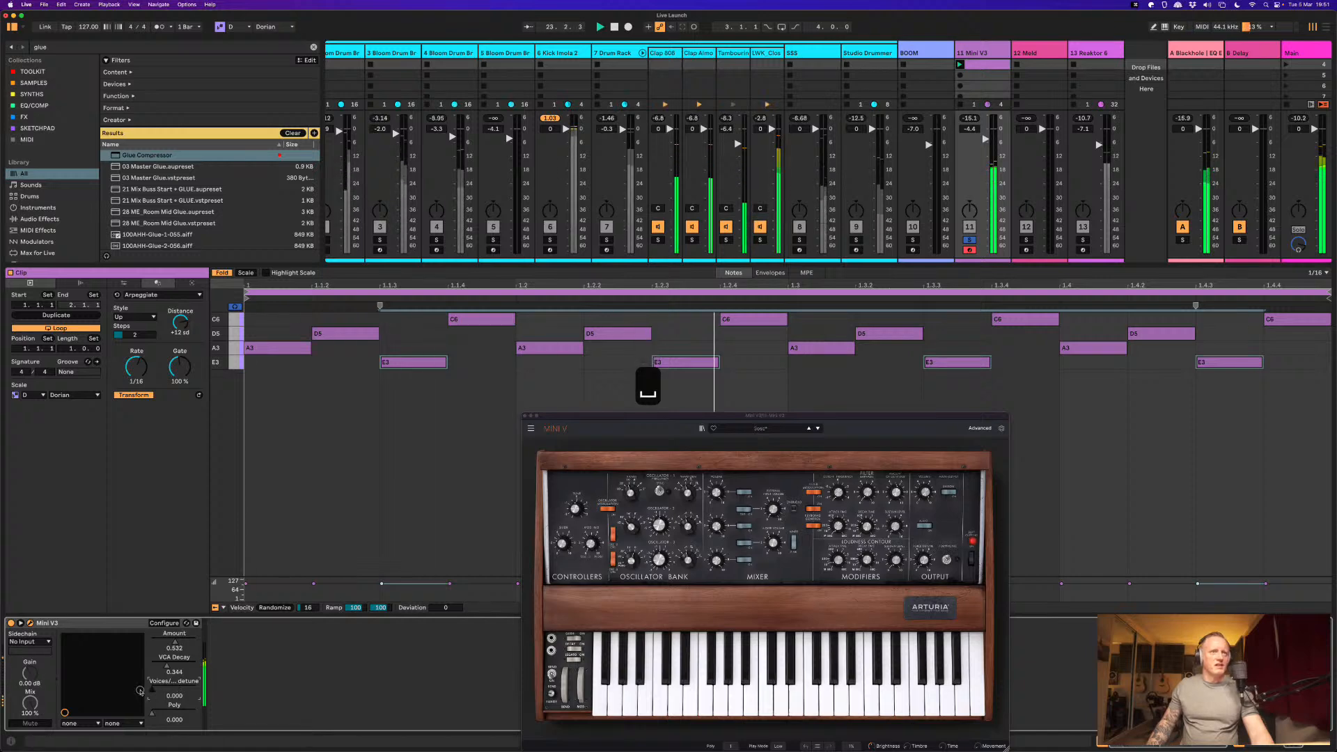
key("space")
key("space")
left_click(524, 416)
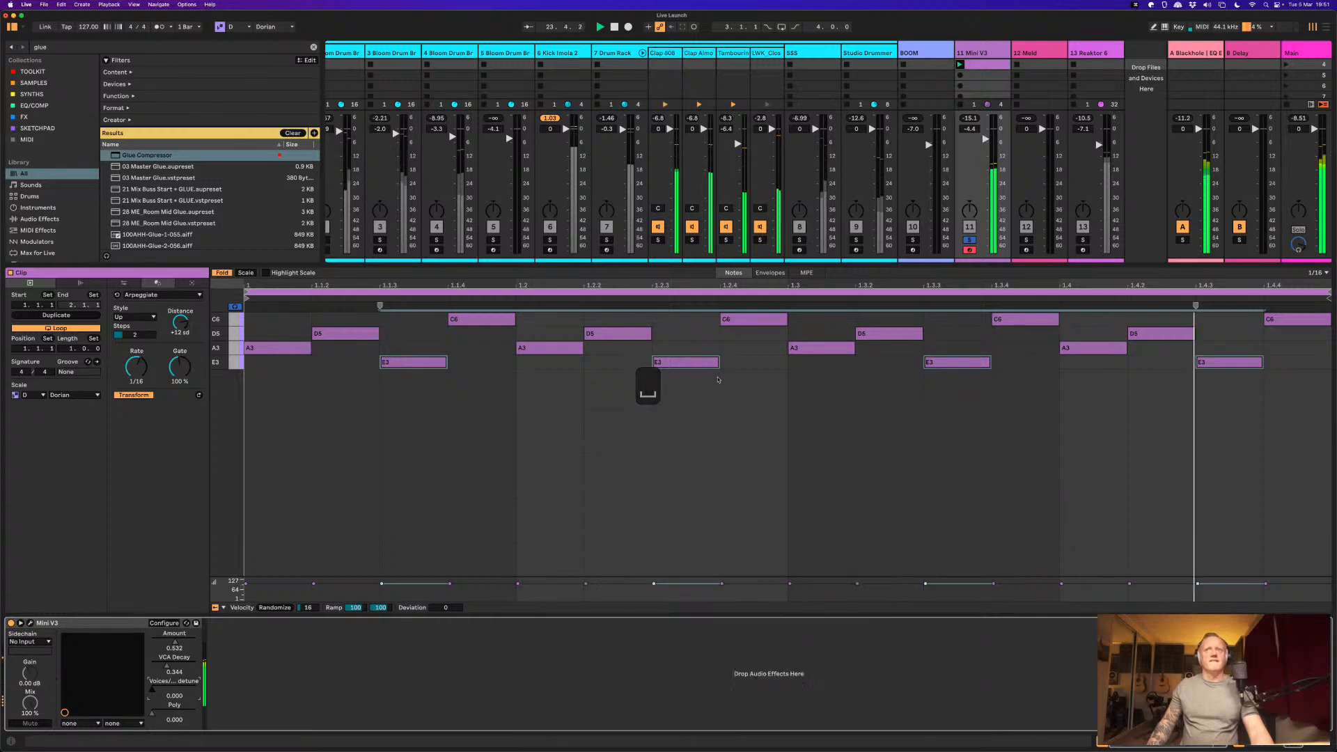
Step: Solo the Reaktor 6 track alongside Mini V3, listen to both, and enlarge the session area
left_click(1083, 240)
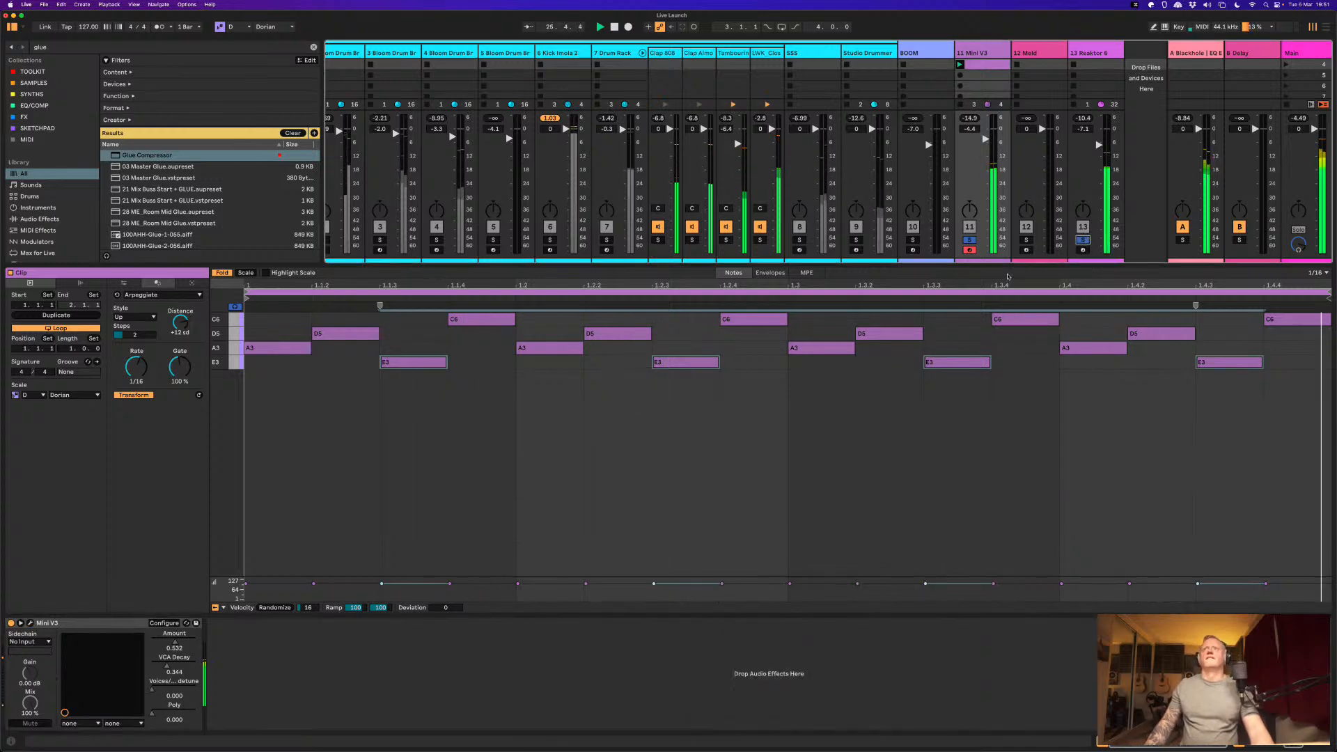
left_click_drag(1040, 262, 991, 431)
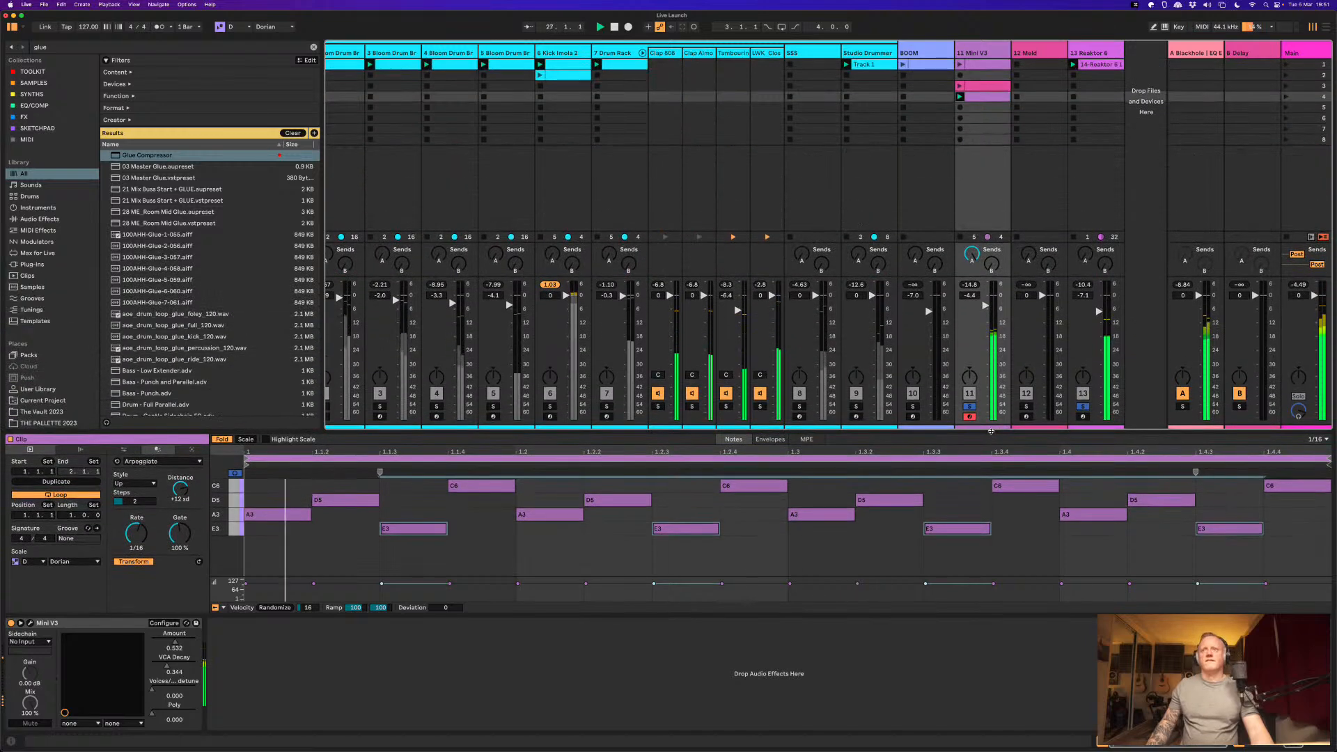
key("space")
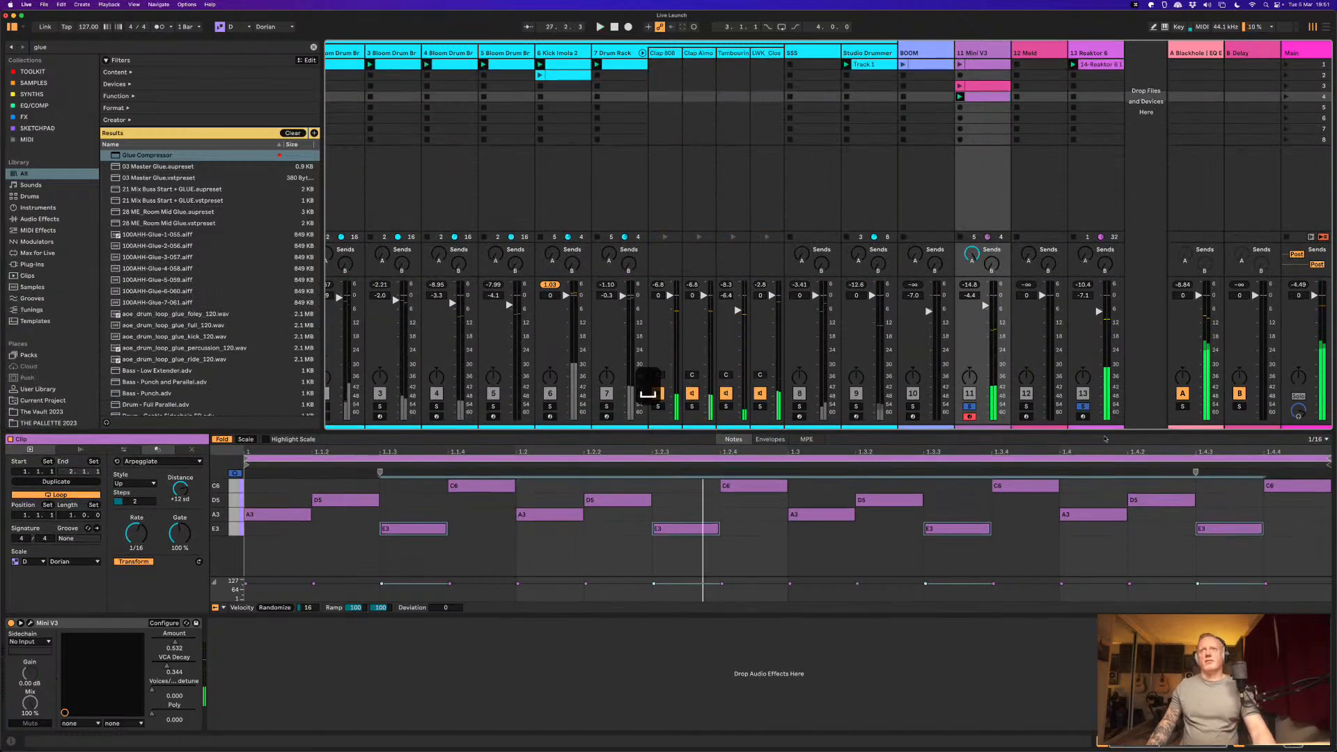
Step: Create an empty clip in the Meld track's first slot and generate a Stacks chord with root A3
double_click(1038, 65)
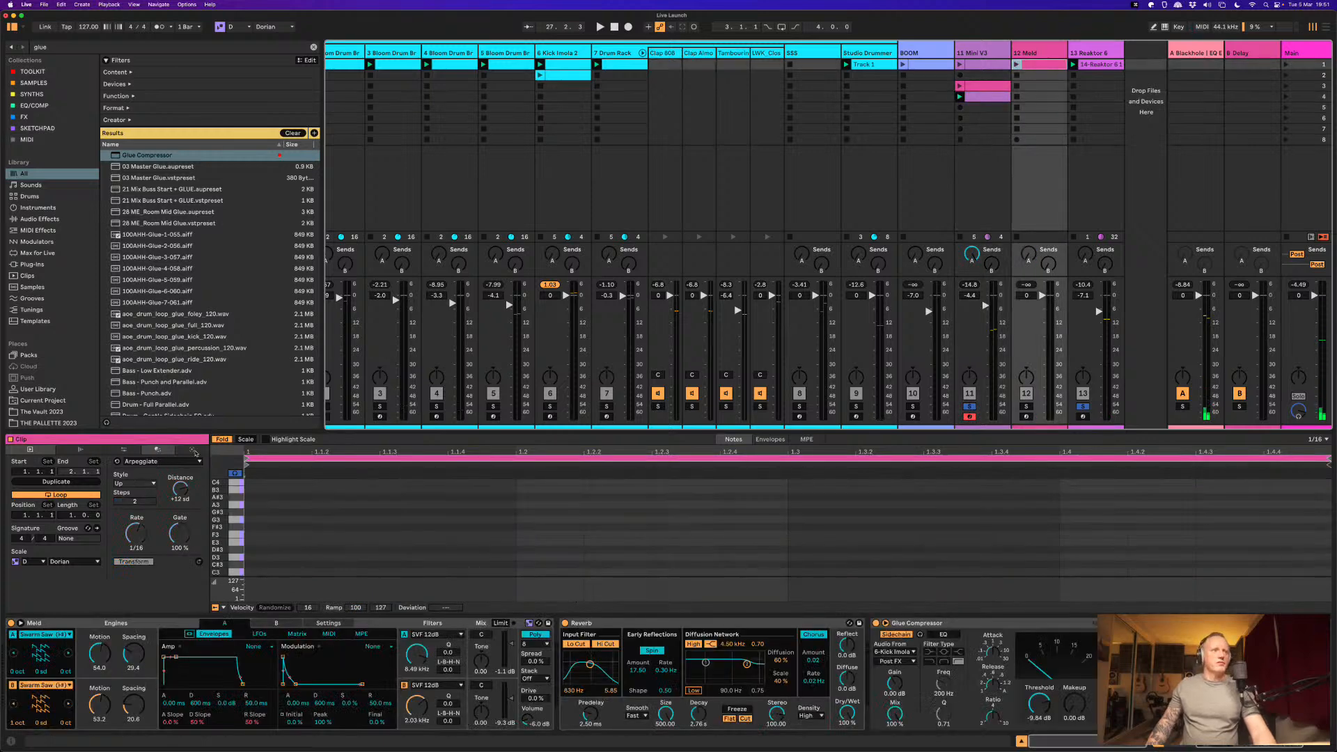
left_click(194, 451)
left_click(183, 460)
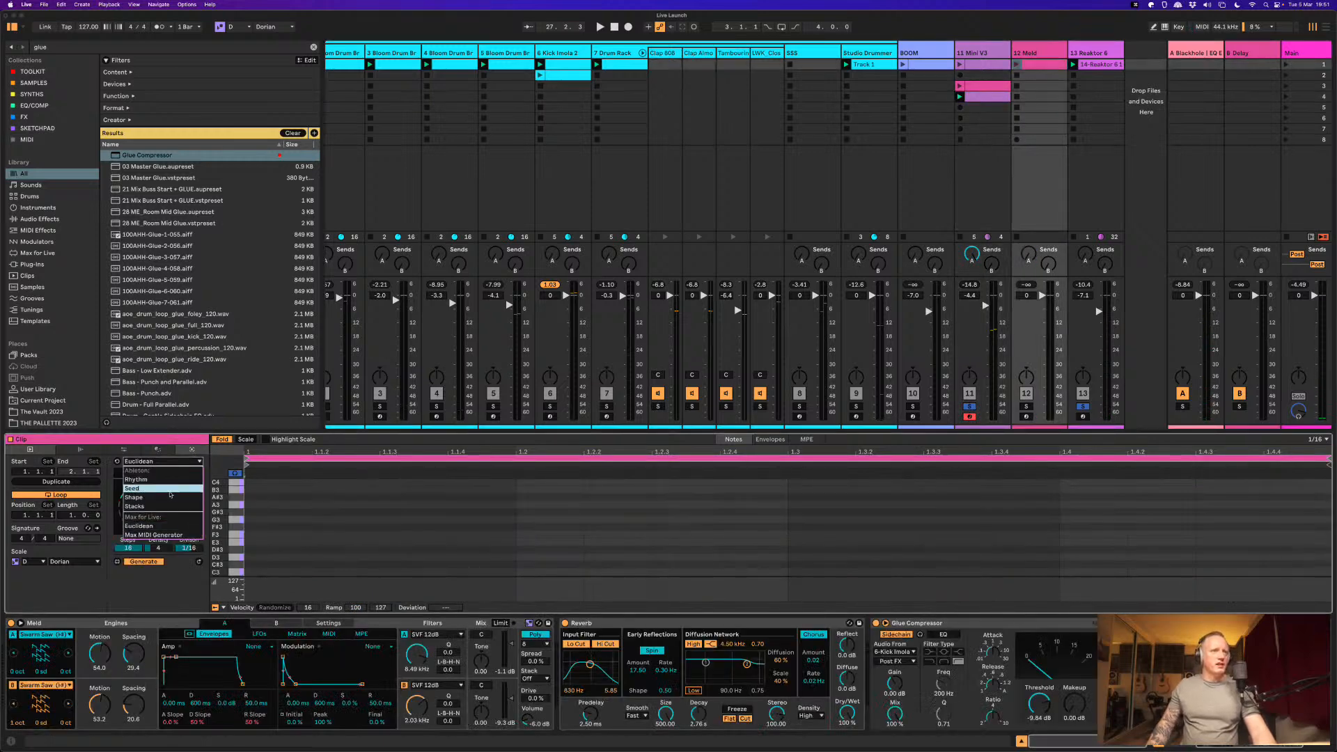
left_click(168, 507)
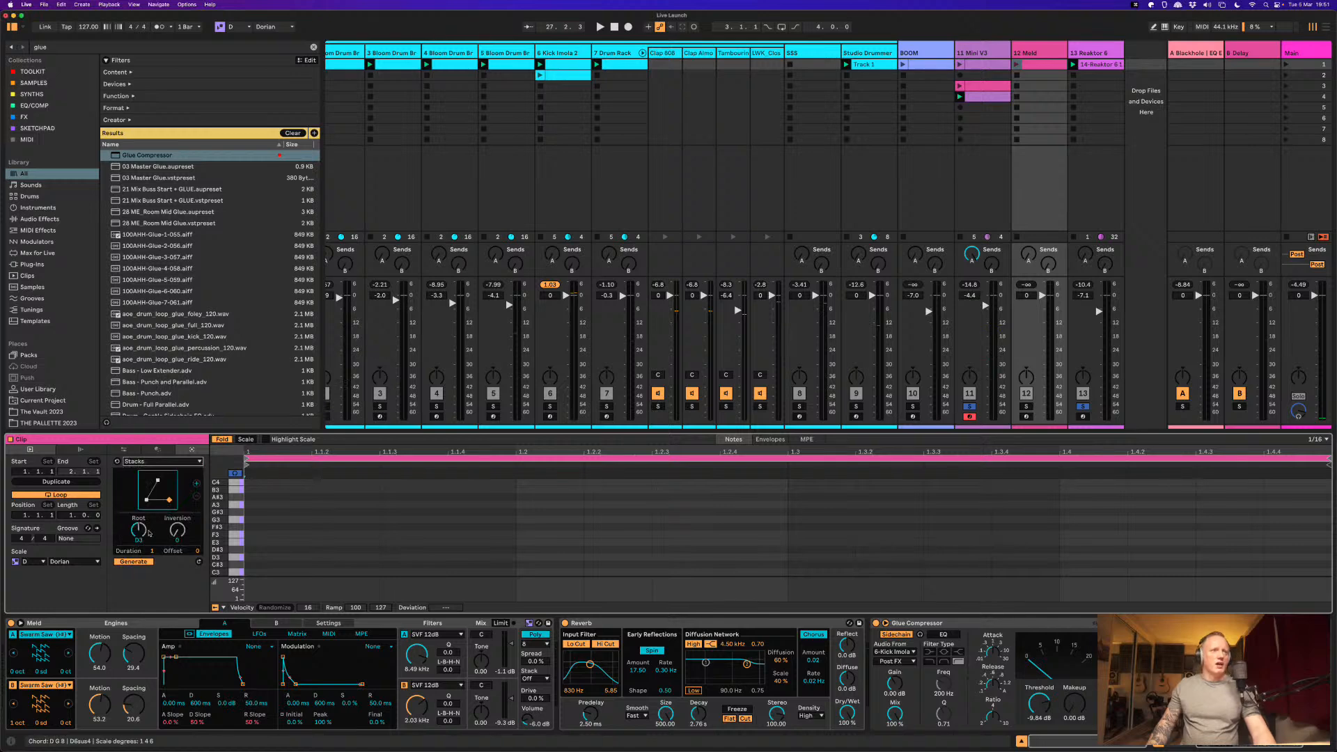
left_click_drag(143, 535, 144, 531)
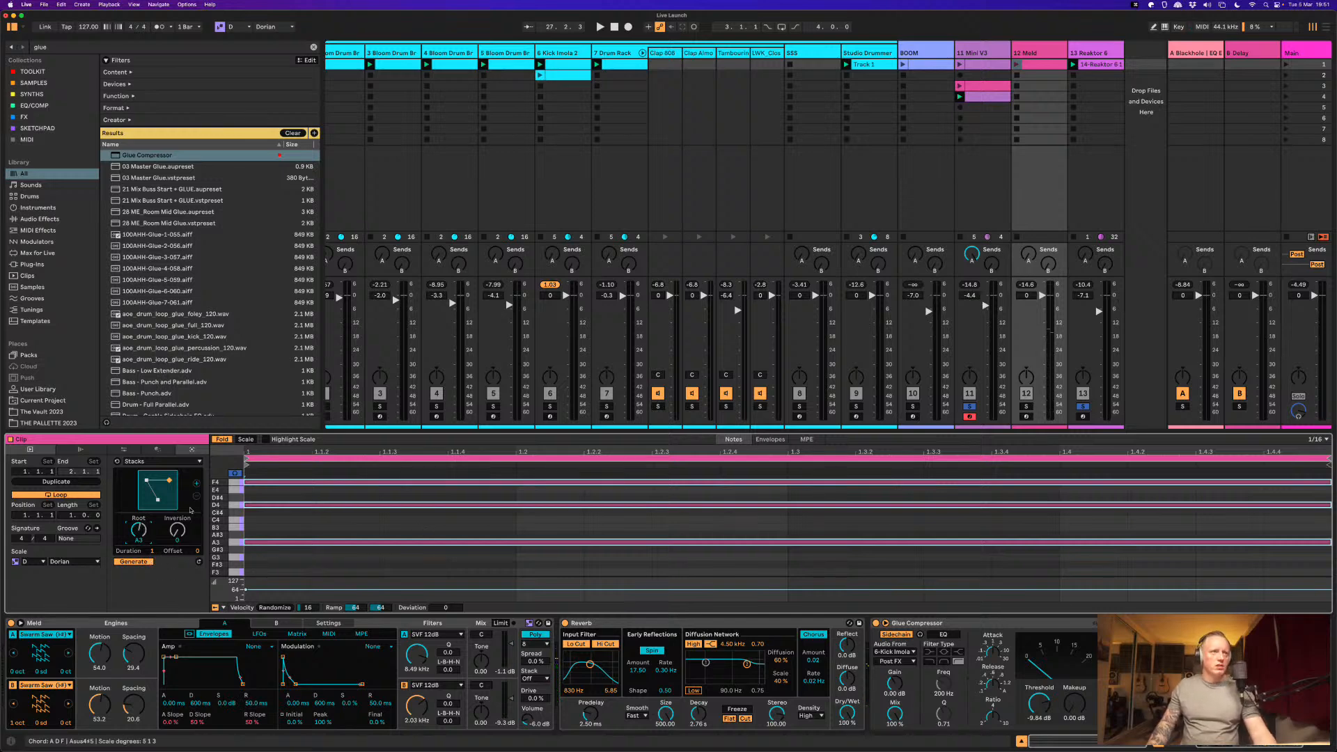
Step: Add a second Stacks chord with inversion 1 and check the Meld clip against the Reaktor bass and Mini V3 clips
left_click(198, 485)
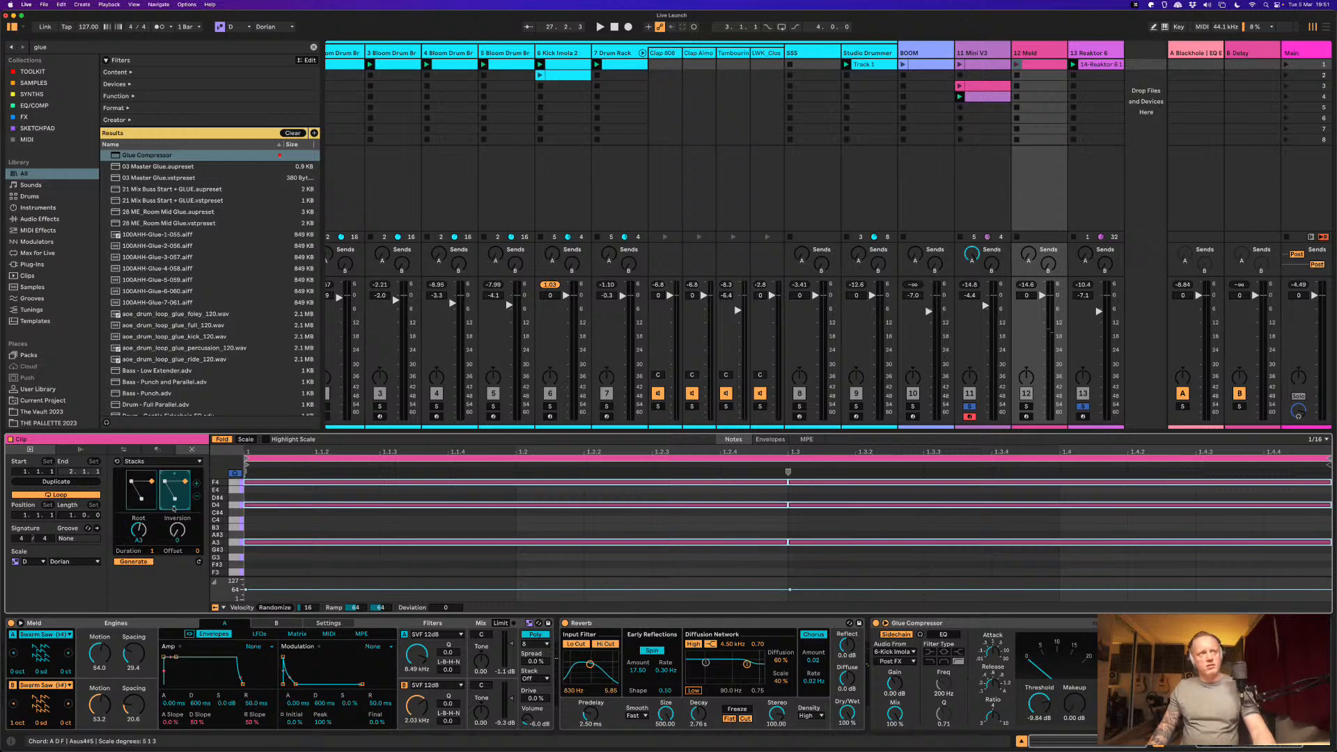
left_click_drag(178, 528, 192, 491)
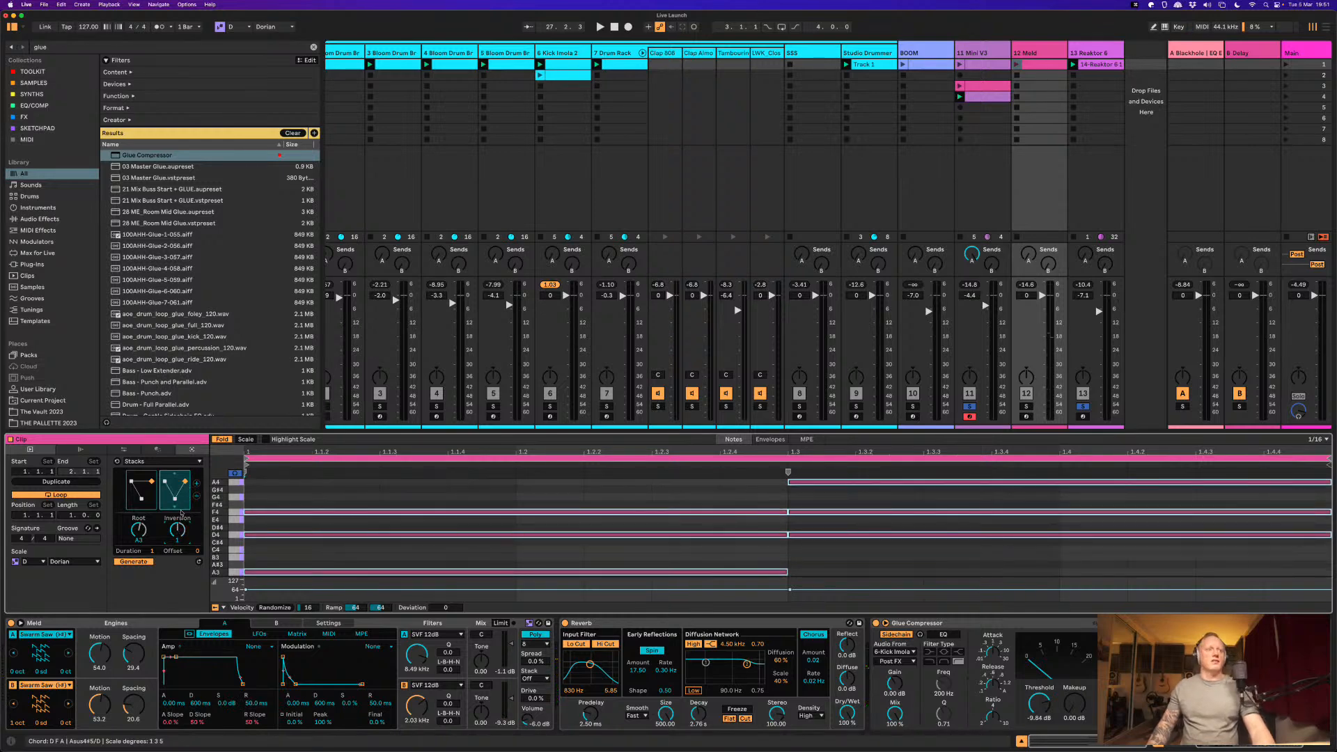
left_click(1084, 64)
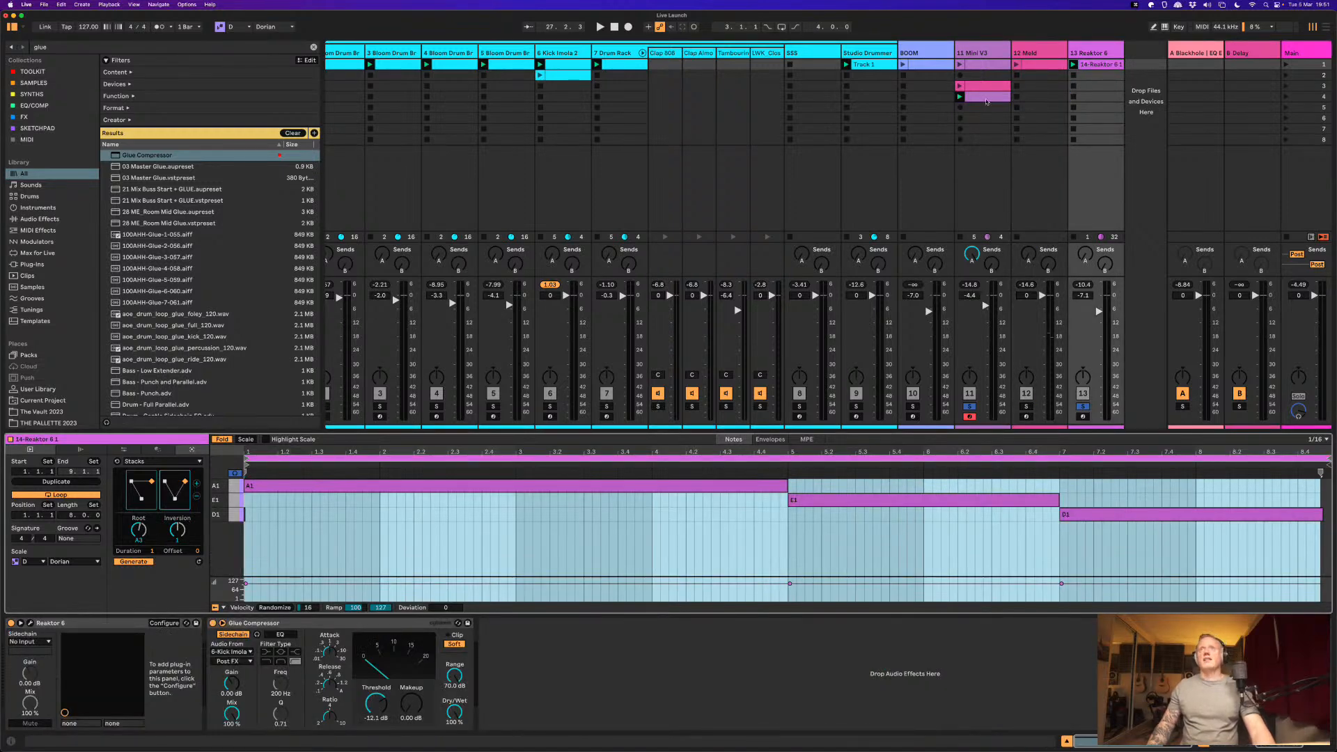
left_click(986, 101)
left_click(1030, 63)
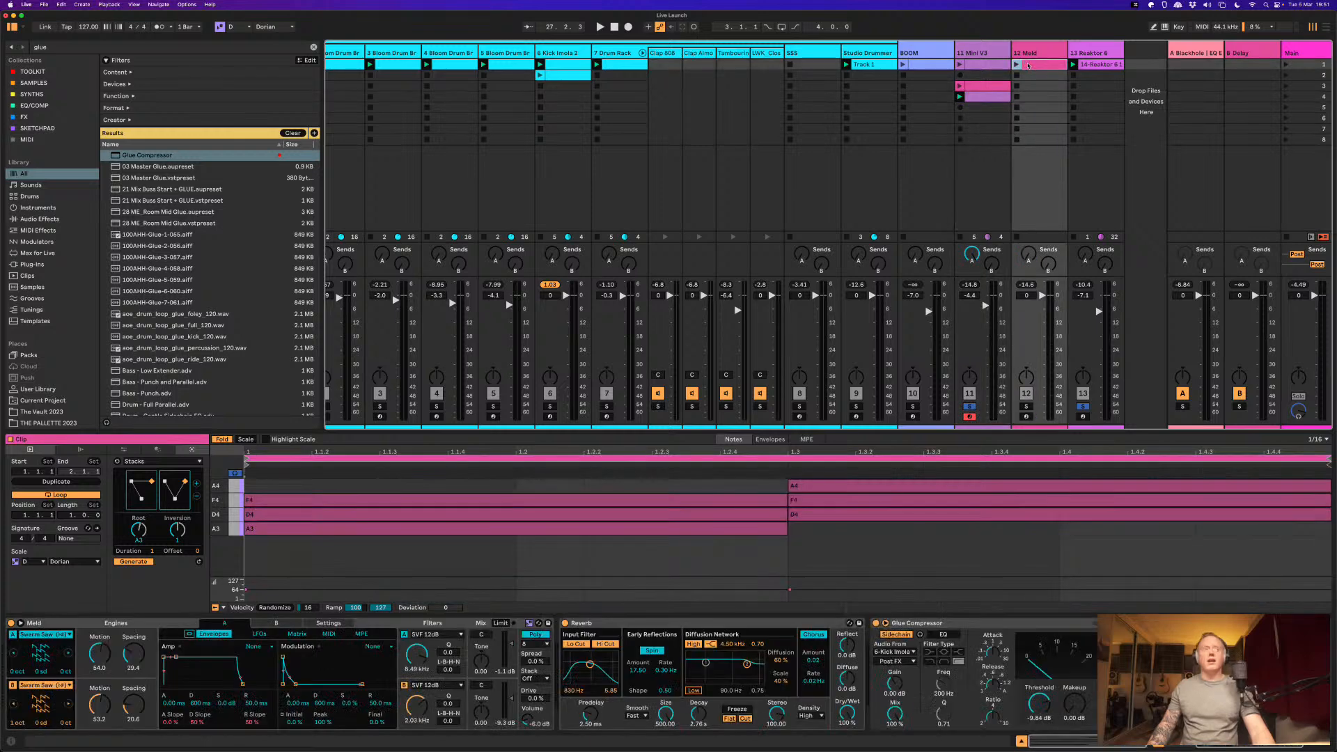
Step: Try root D2 for the second chord and add a third, compare with the Reaktor bass clip, and undo the additions
left_click_drag(124, 541, 135, 549)
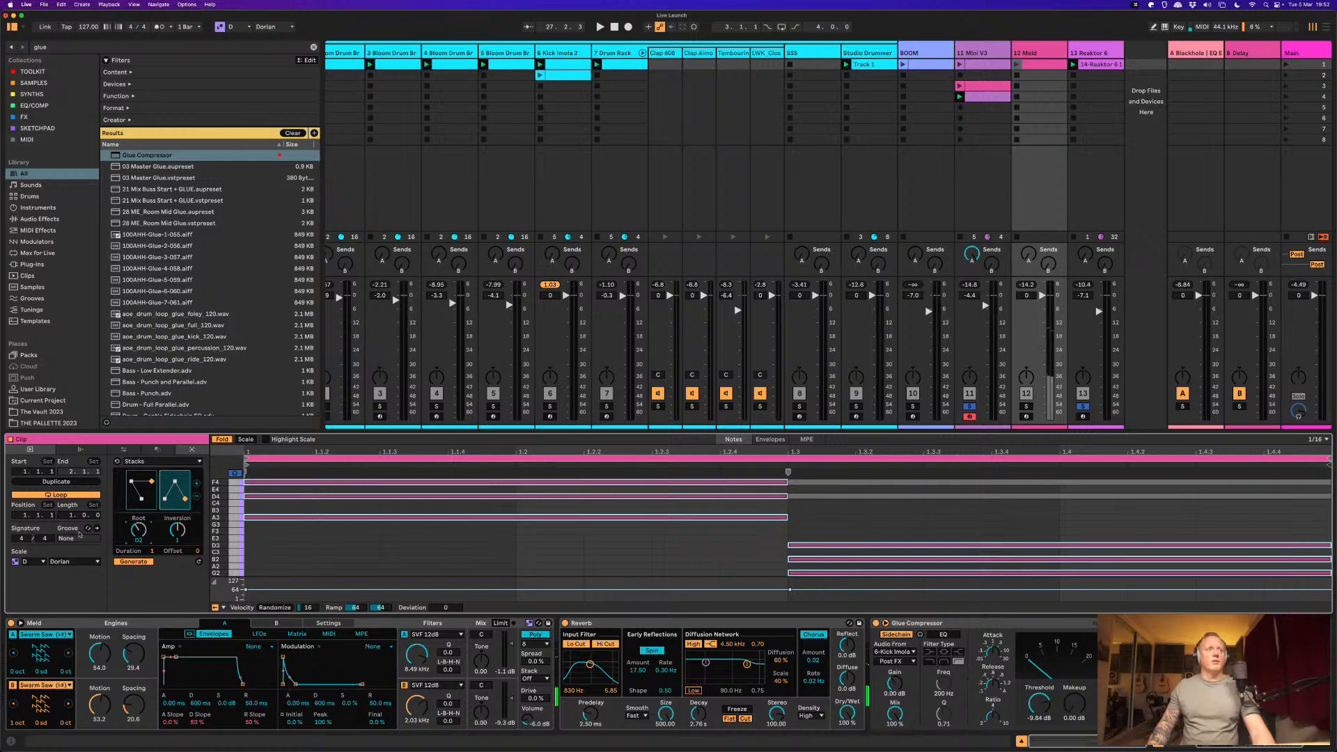
left_click(197, 484)
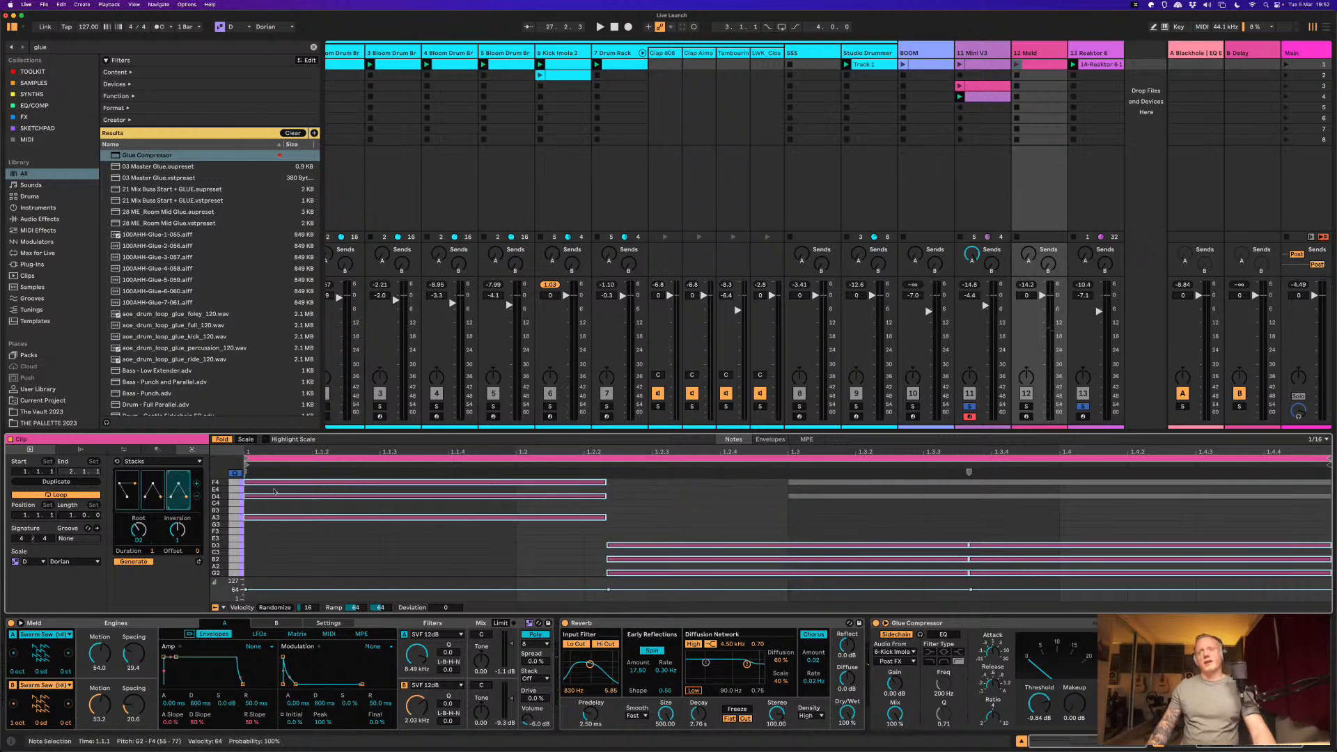
left_click(1089, 64)
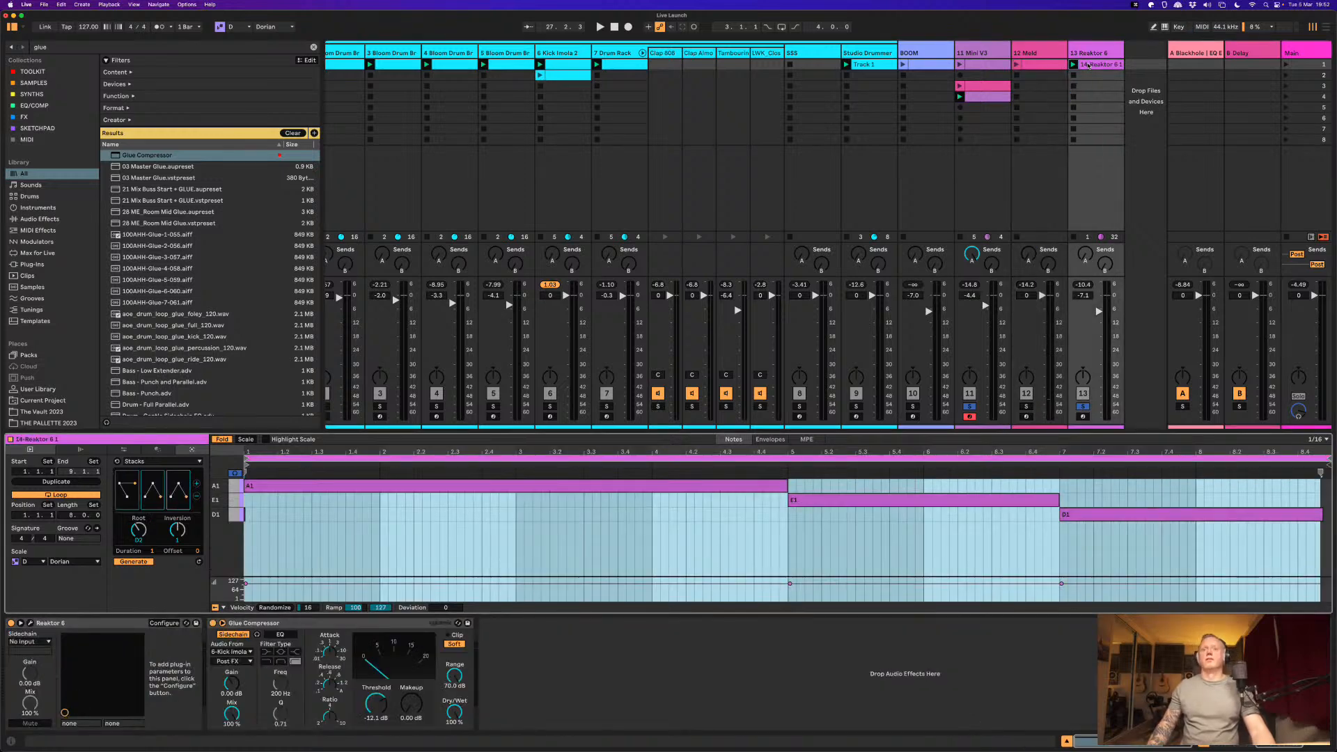
left_click(1038, 65)
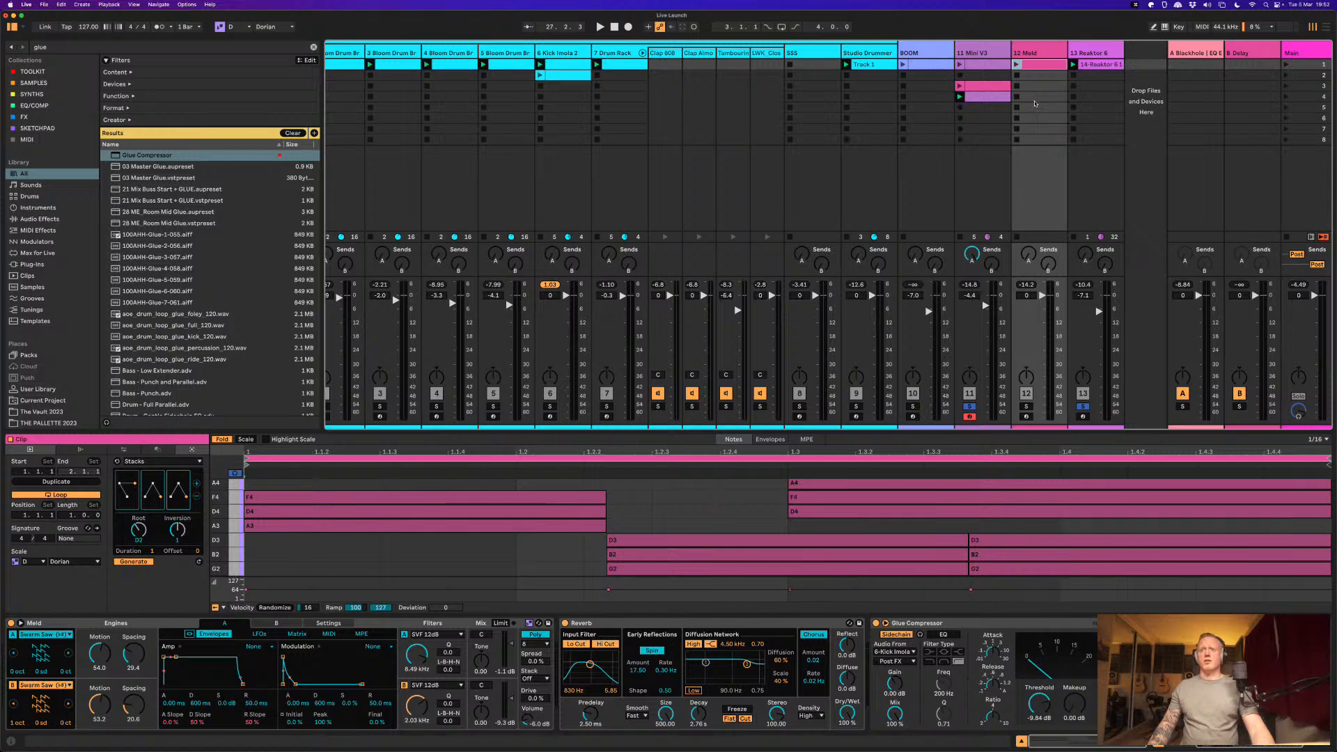
key("super+z")
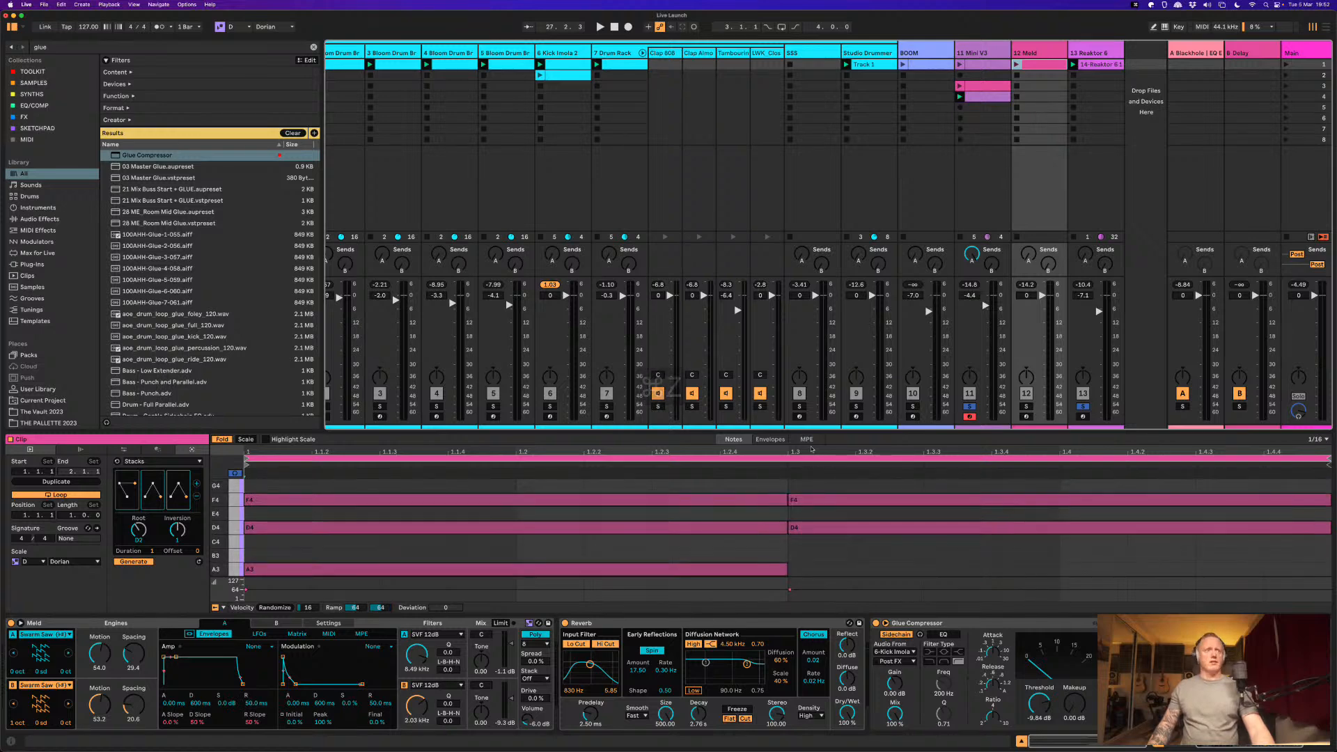
Step: Enlarge the clip editor and replace the Meld track's first clip with a new empty one
scroll(890, 456, "up", 1)
scroll(890, 458, "down", 1)
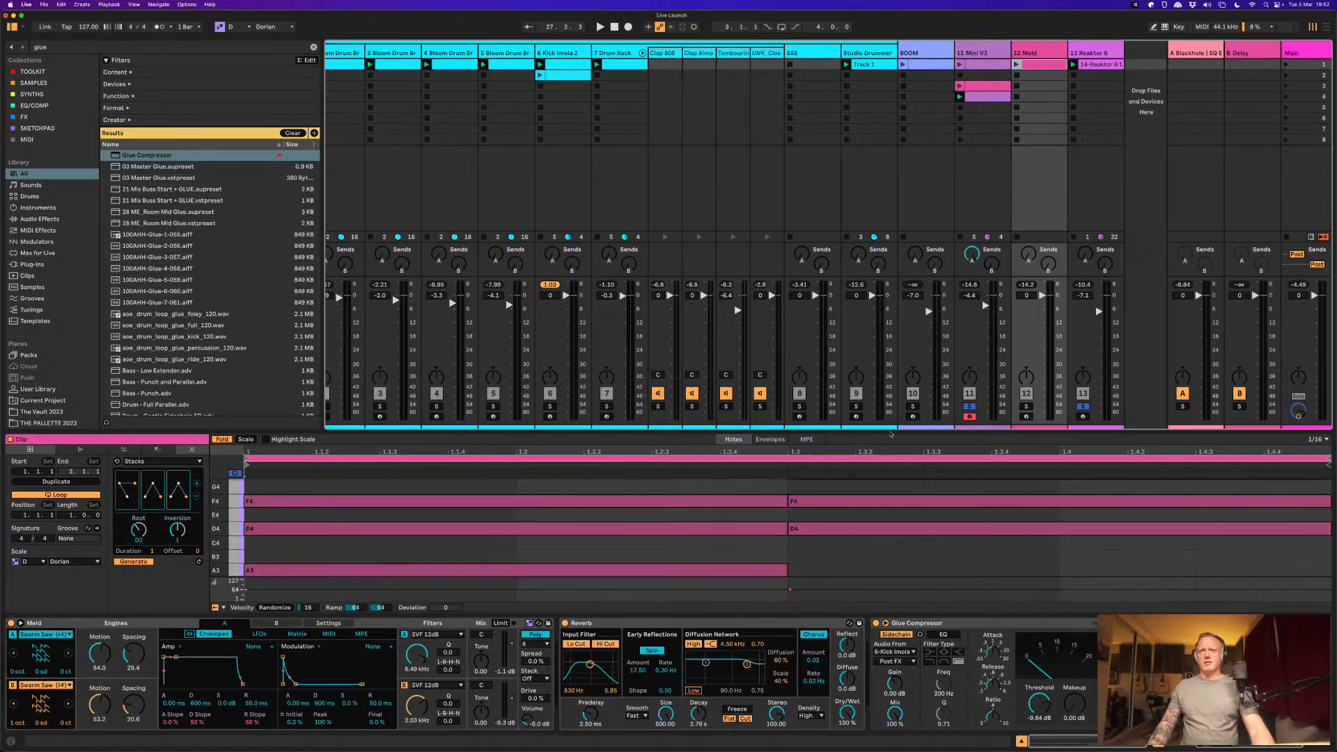
left_click_drag(890, 432, 890, 322)
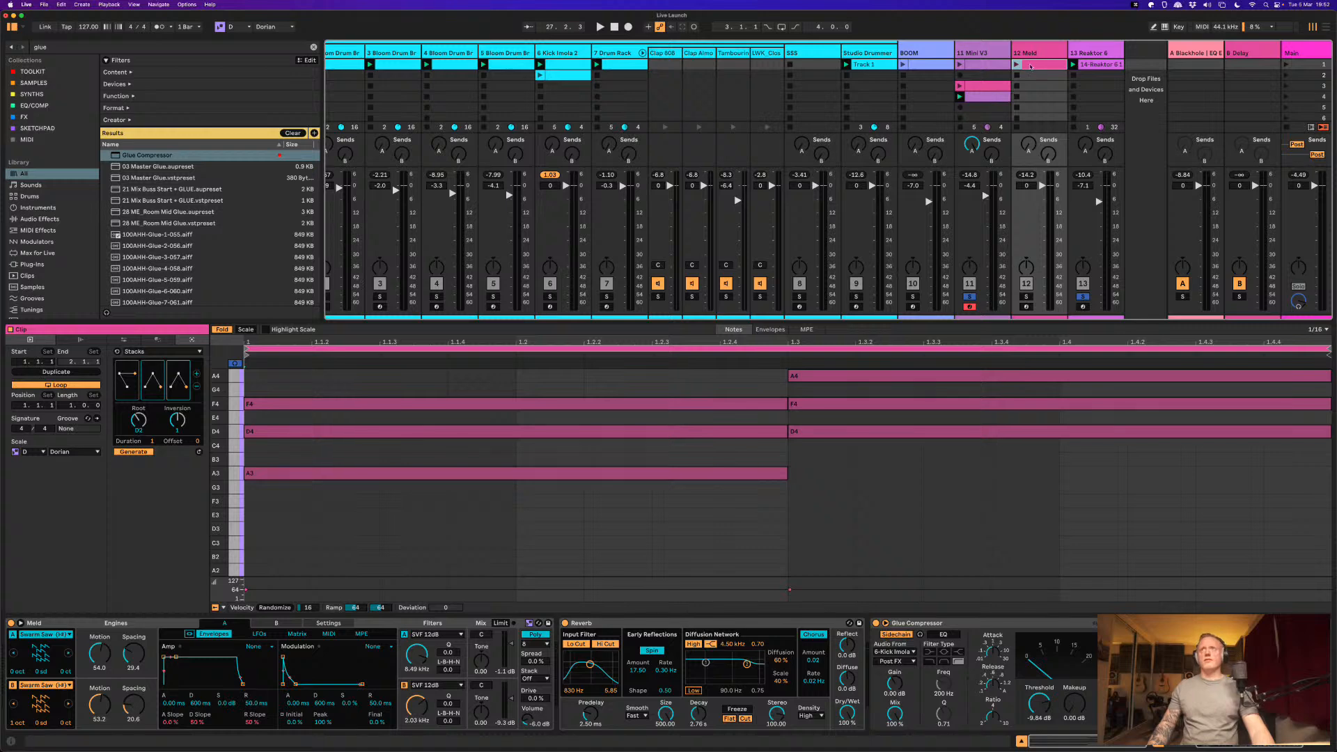
key("BackSpace")
double_click(1031, 67)
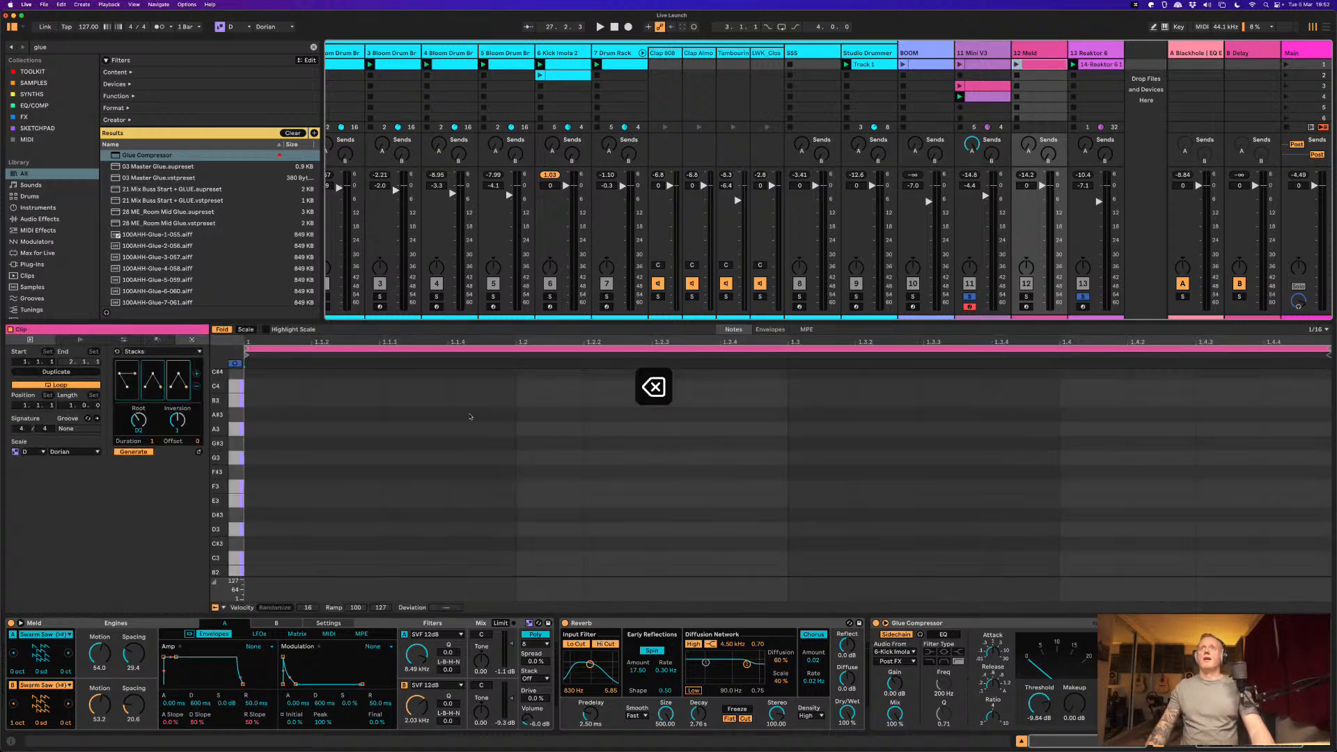
Step: Reduce Stacks to a single chord with root A3, apply it to the new clip, and select the D4 note
left_click(197, 387)
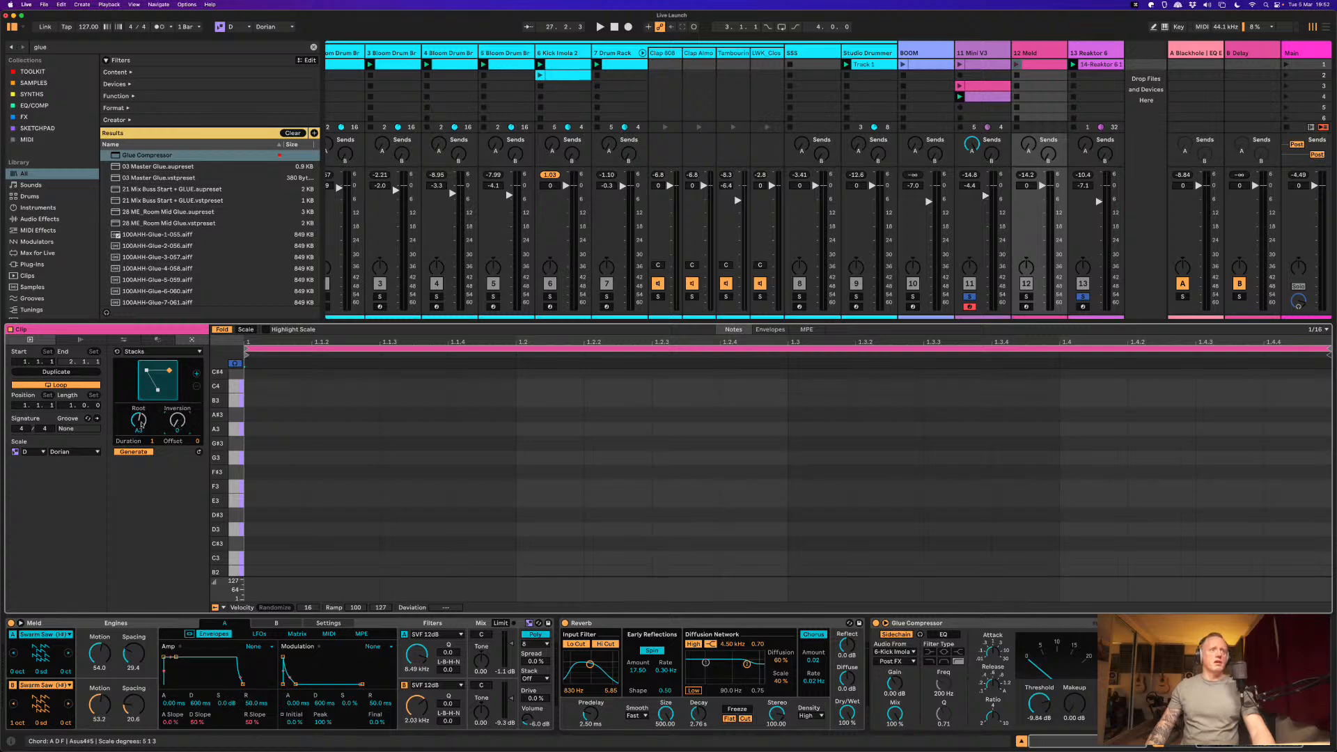
left_click(199, 452)
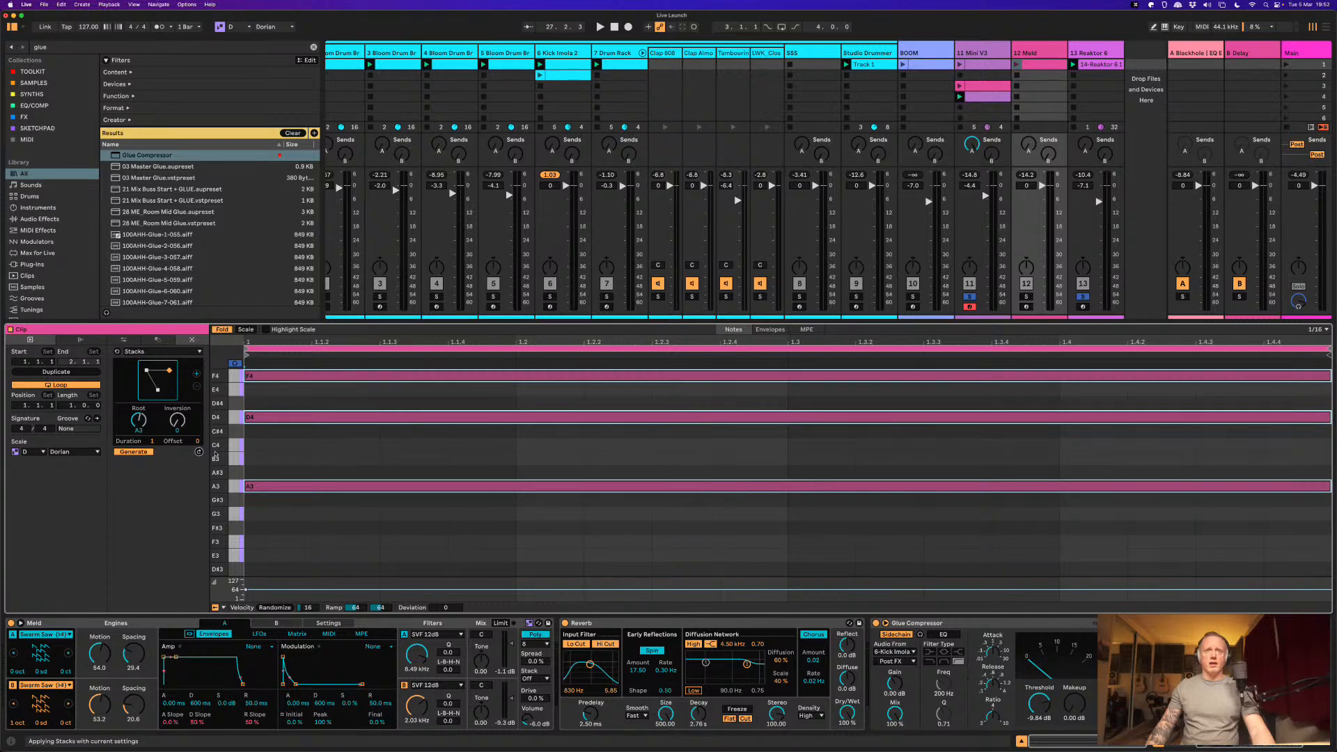
scroll(307, 465, "up", 1)
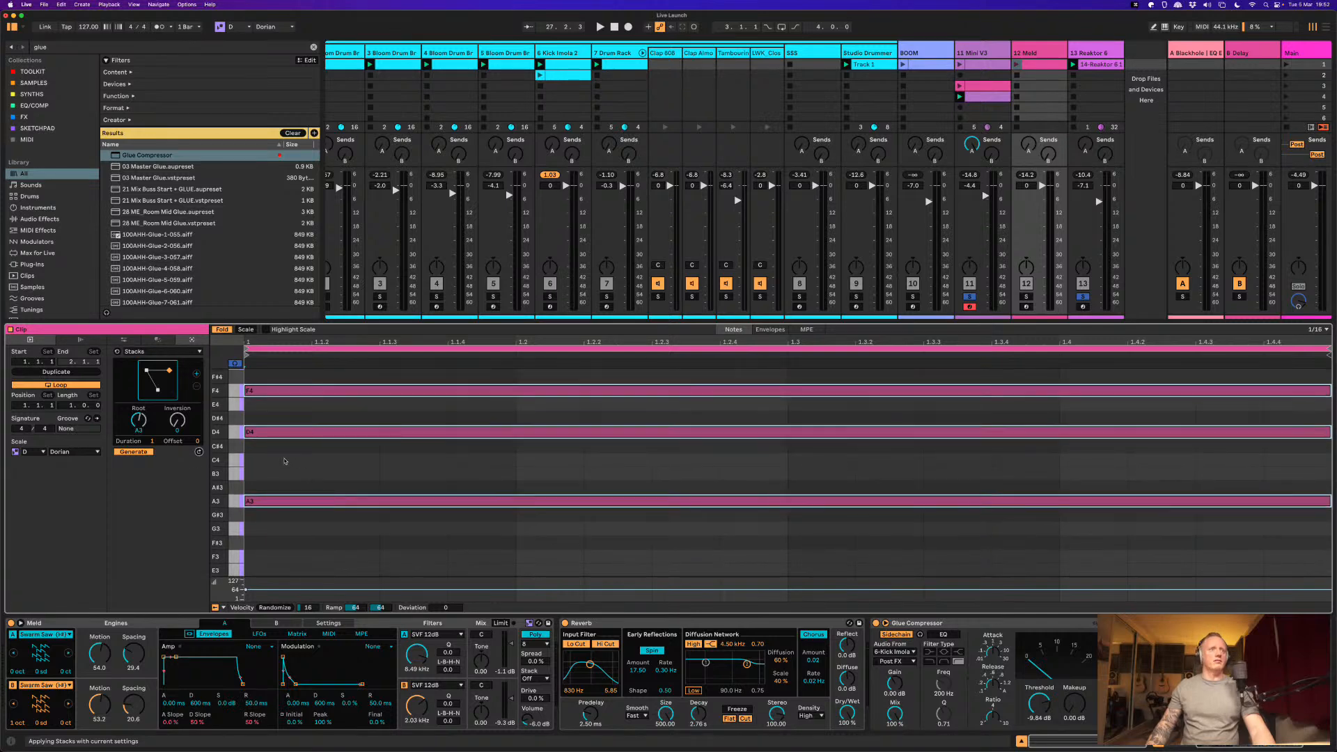
left_click(265, 434)
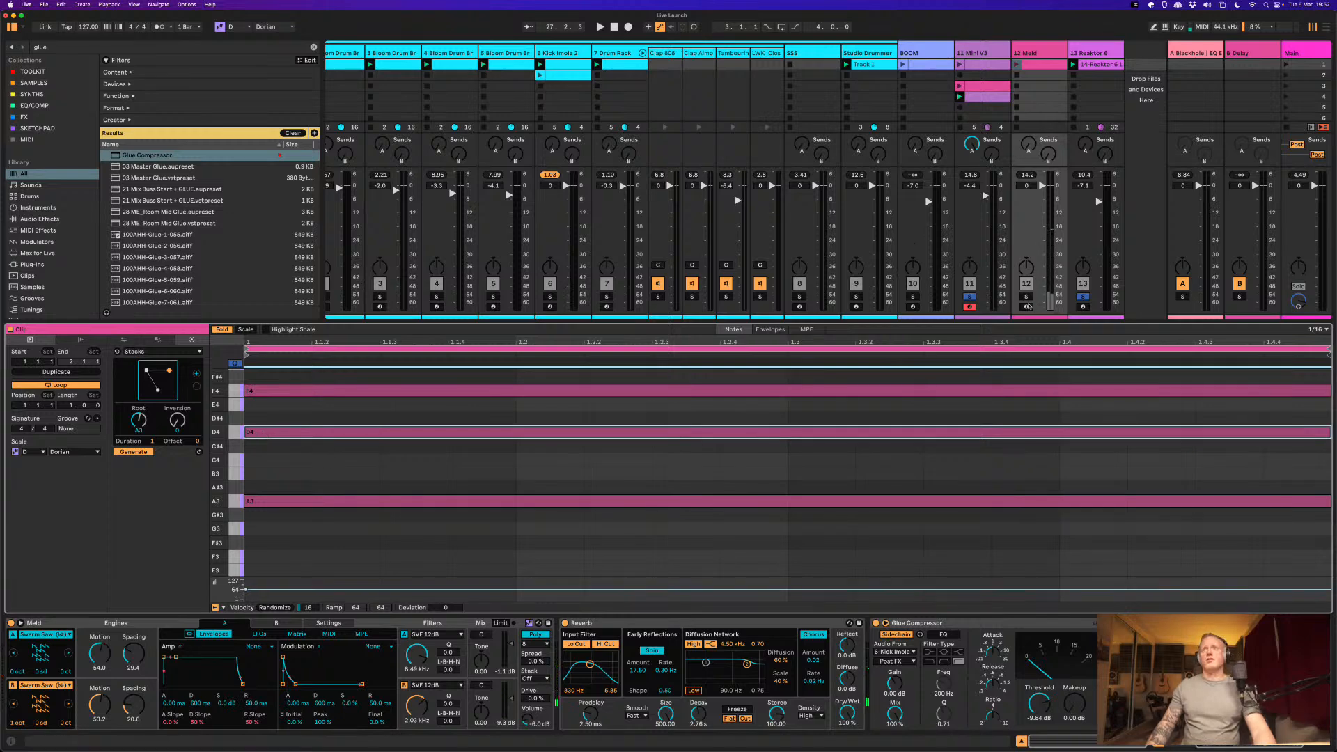
Step: Solo the Meld track and launch its new clip to hear the chord with the other parts
left_click(1026, 297)
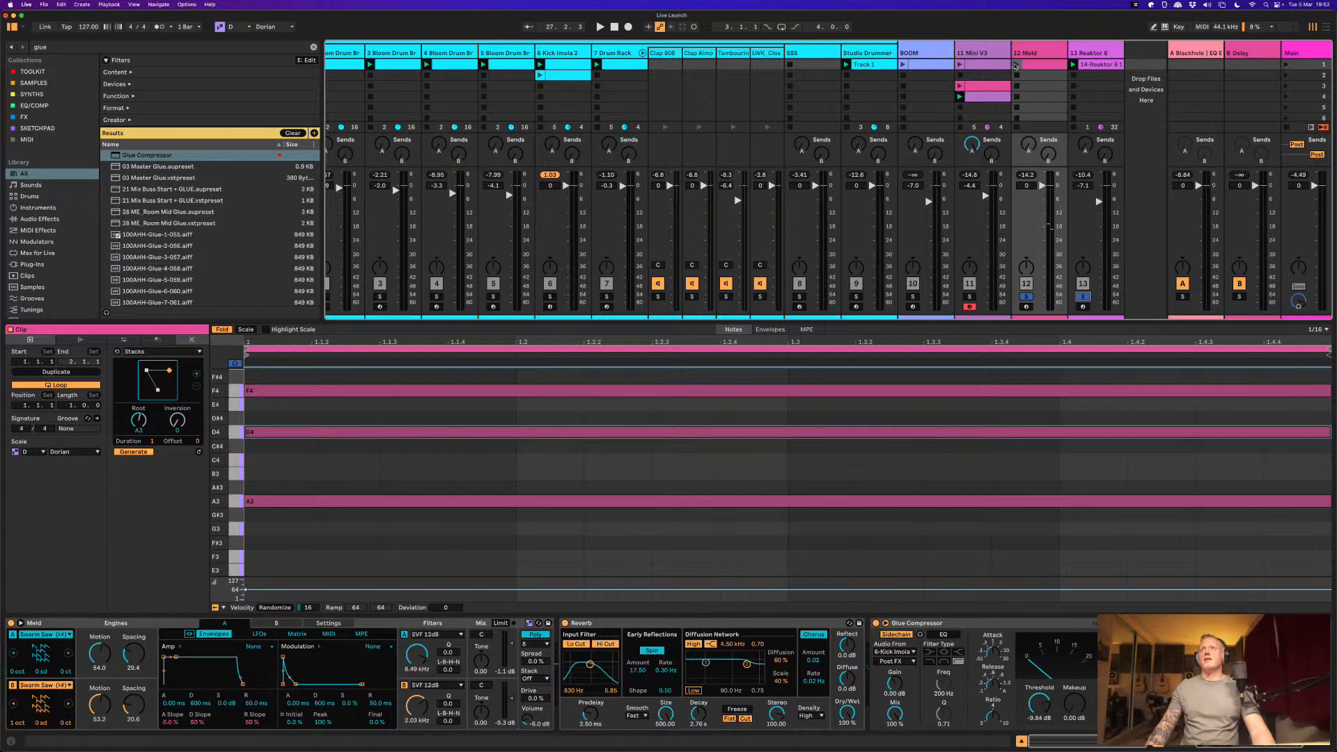
left_click(1016, 65)
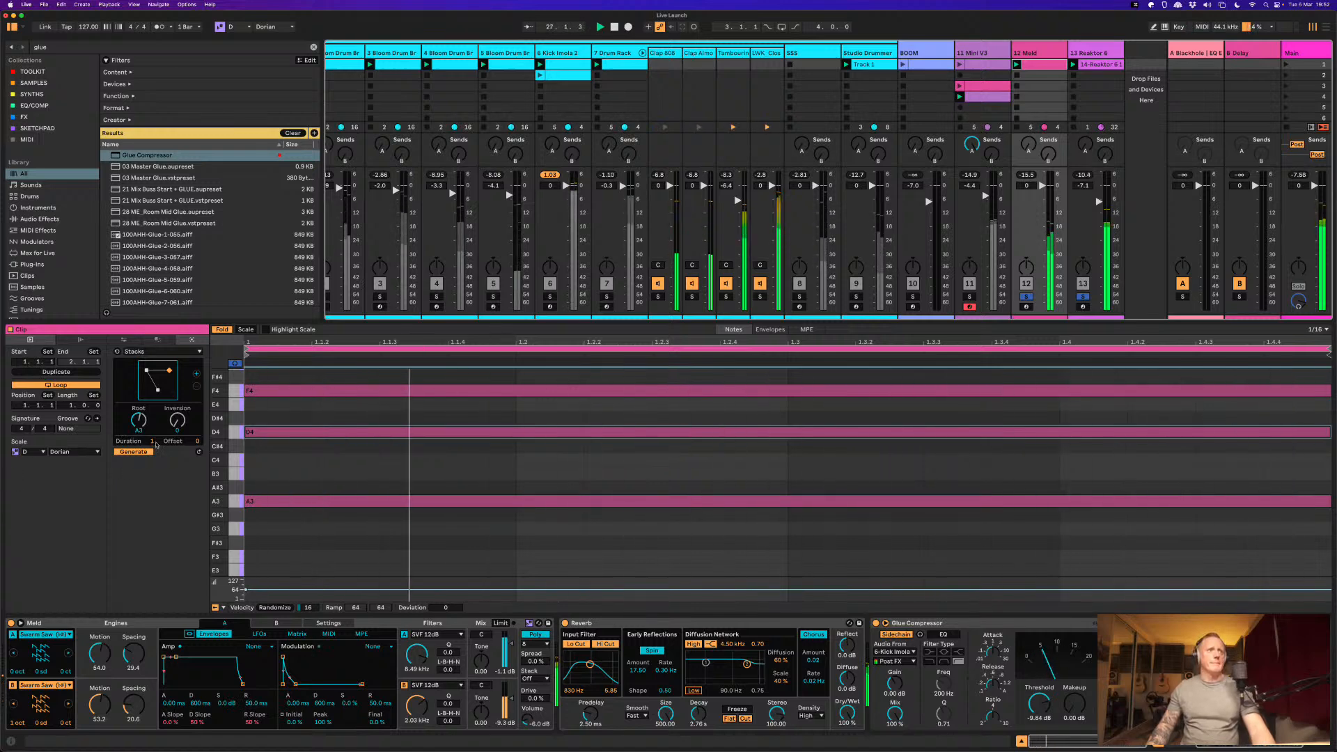
key("space")
Step: Lengthen the Stacks chord slightly and set the Meld clip's loop length to 8 bars
left_click_drag(154, 441, 154, 439)
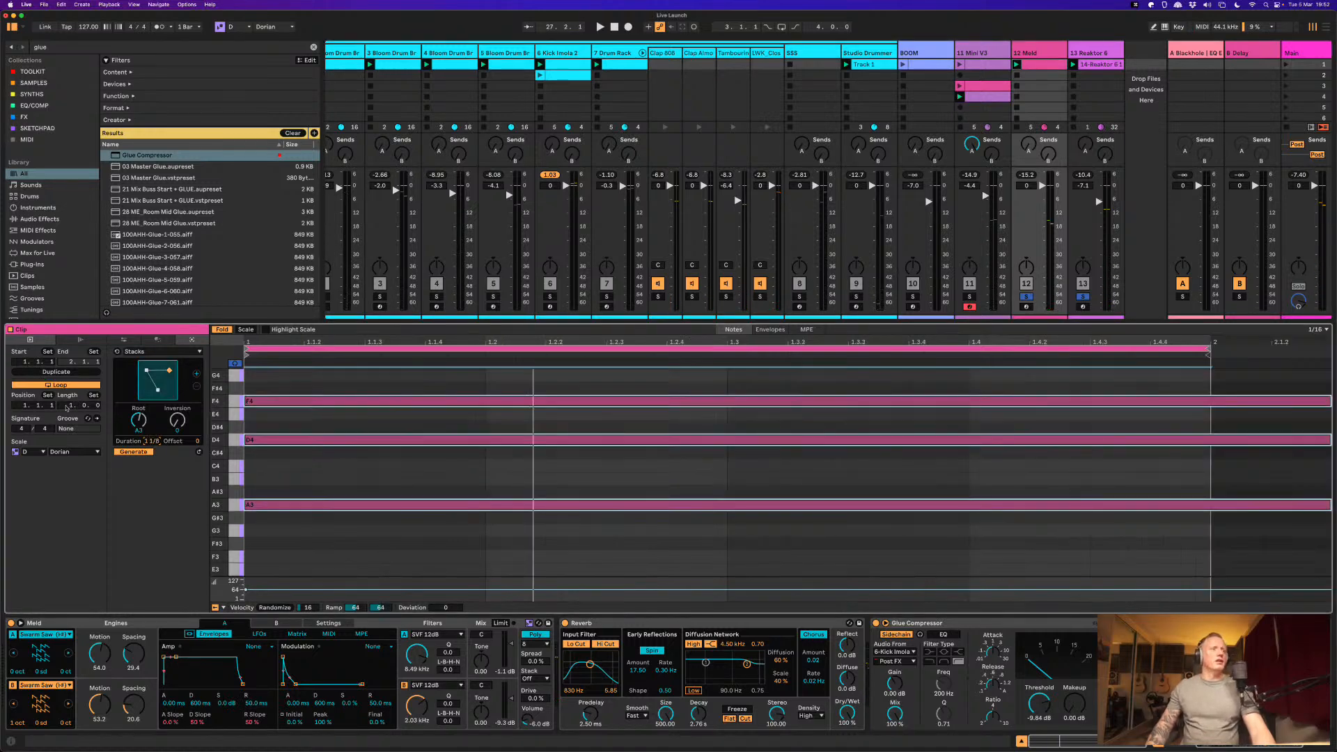
left_click(67, 406)
type("8")
key("Return")
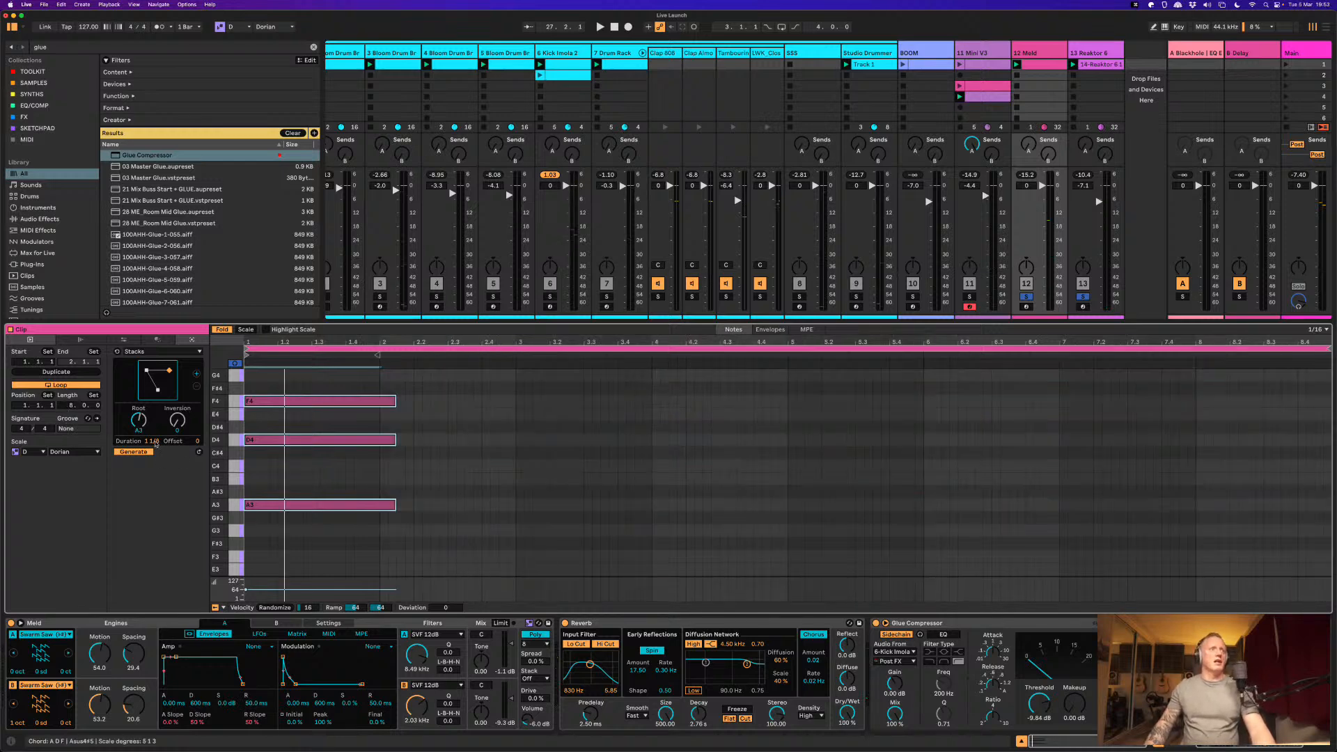
Step: Increase the Stacks duration and extend the A3, D4 and F4 notes to two full bars
left_click(156, 444)
left_click_drag(155, 445, 157, 425)
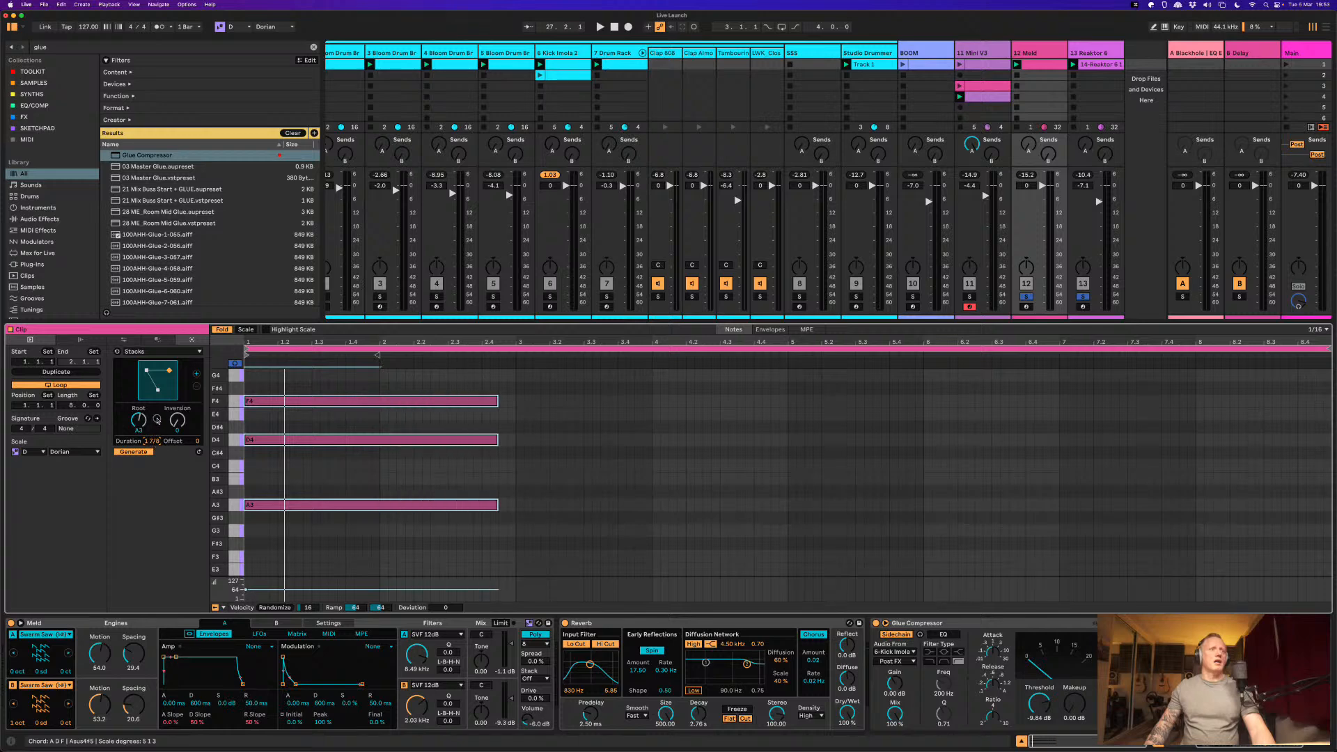
type("2")
key("Return")
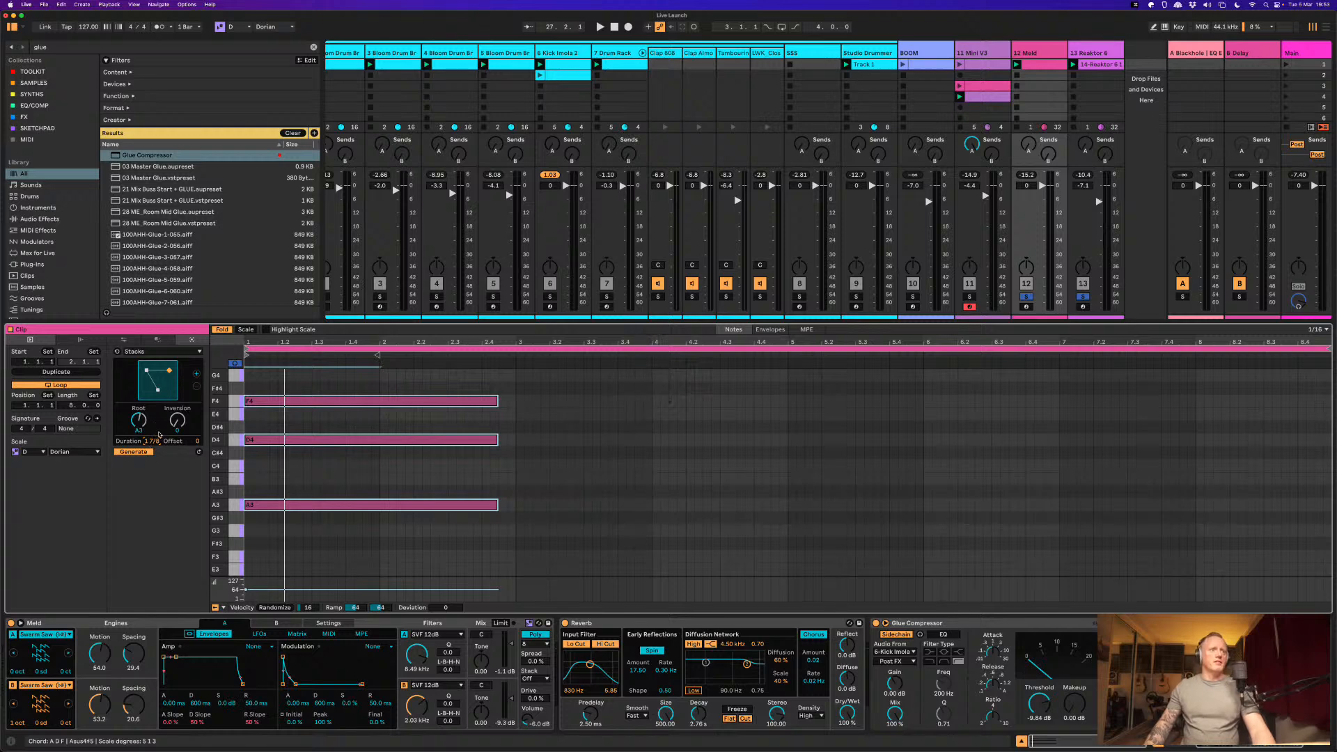
mouse_move(158, 429)
left_mouse_down()
mouse_move(158, 452)
mouse_move(152, 382)
mouse_move(162, 429)
mouse_move(164, 417)
left_mouse_up()
left_click_drag(389, 398, 515, 504)
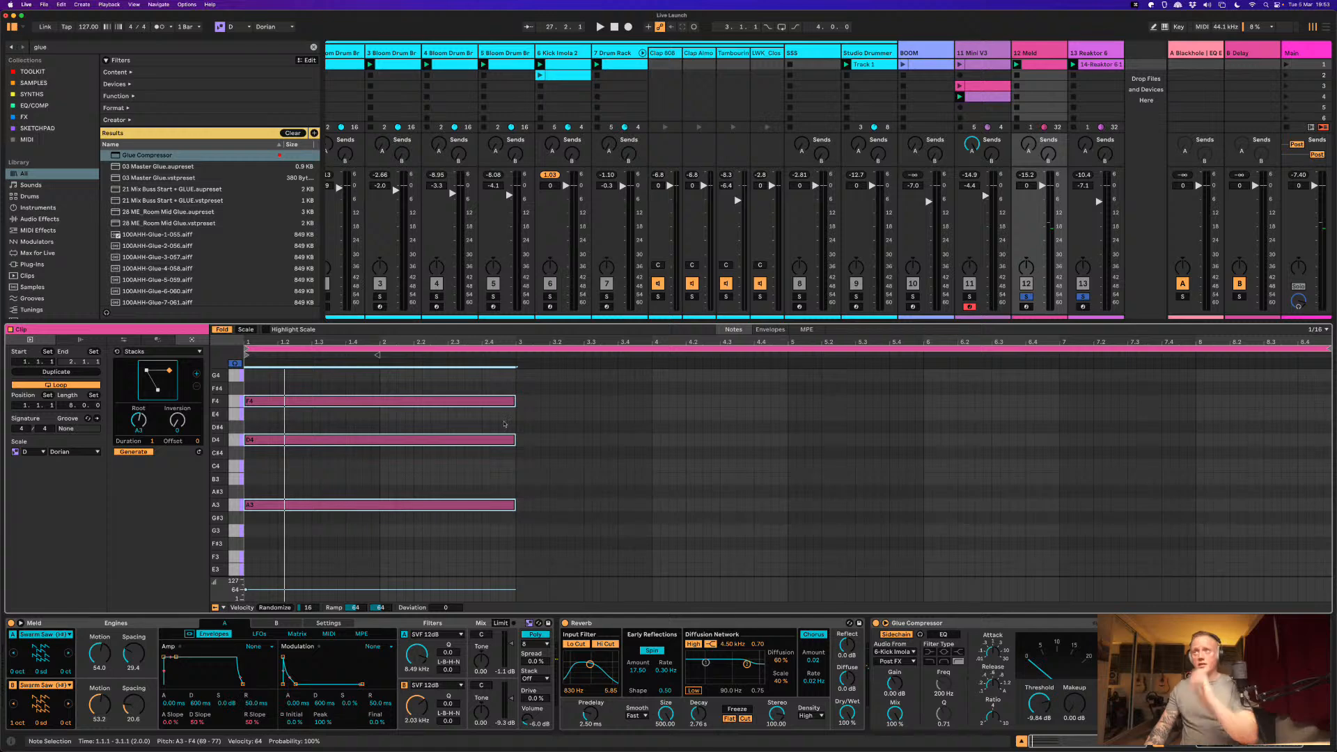
Step: Play the two-bar chord and compare its notes with the Reaktor bass clip
key("space")
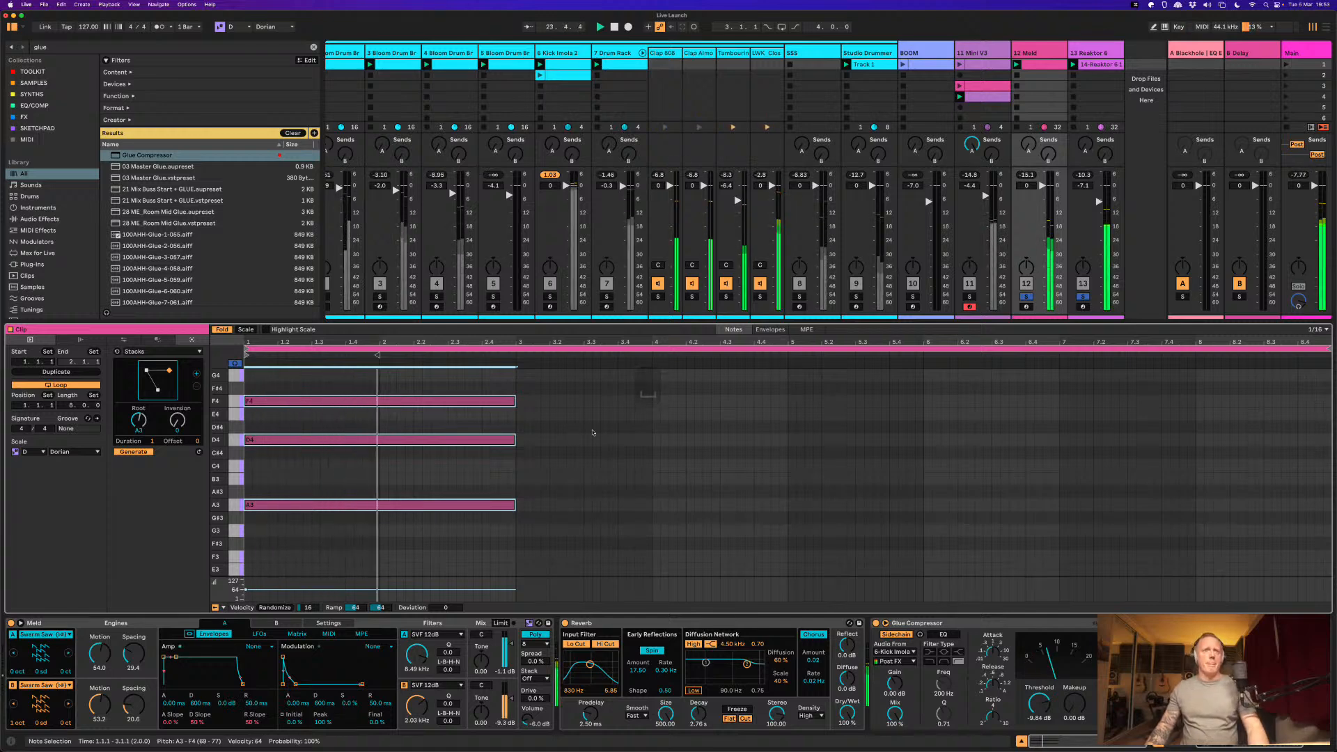
left_click(314, 428)
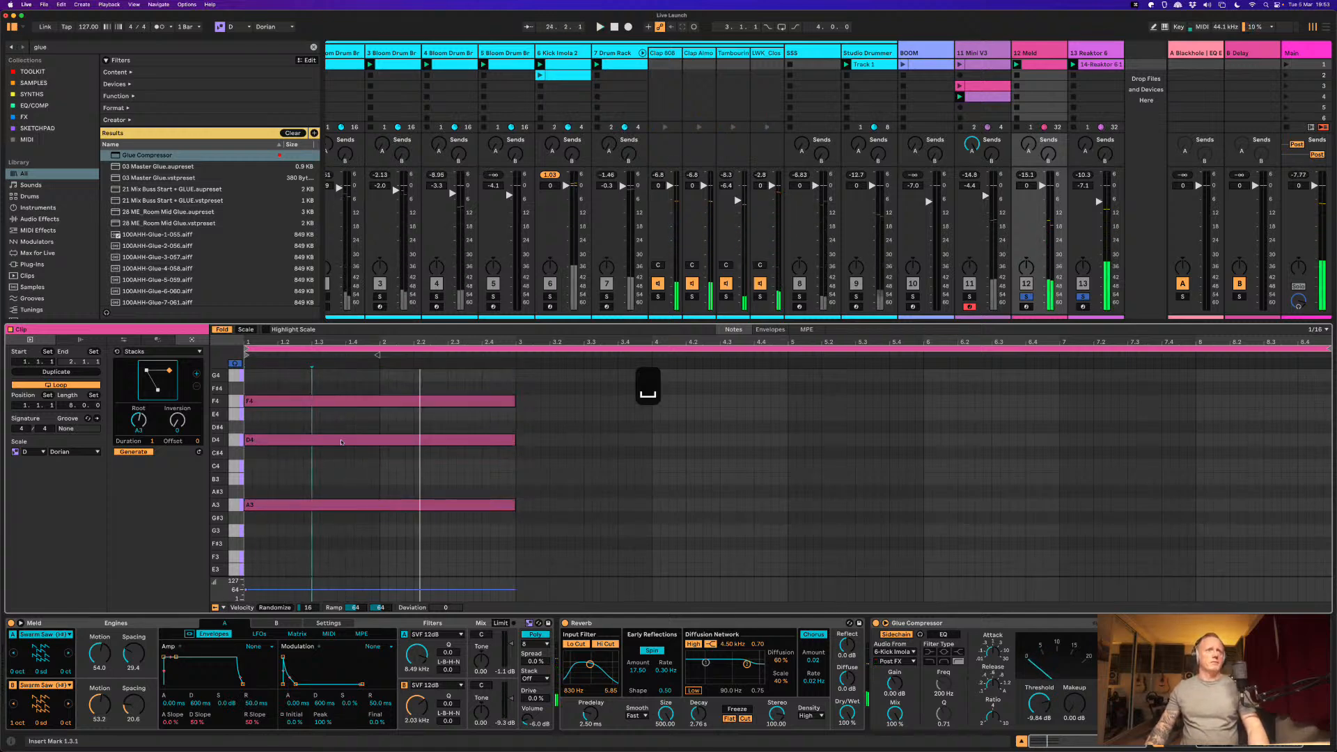
left_click(1091, 64, "shift")
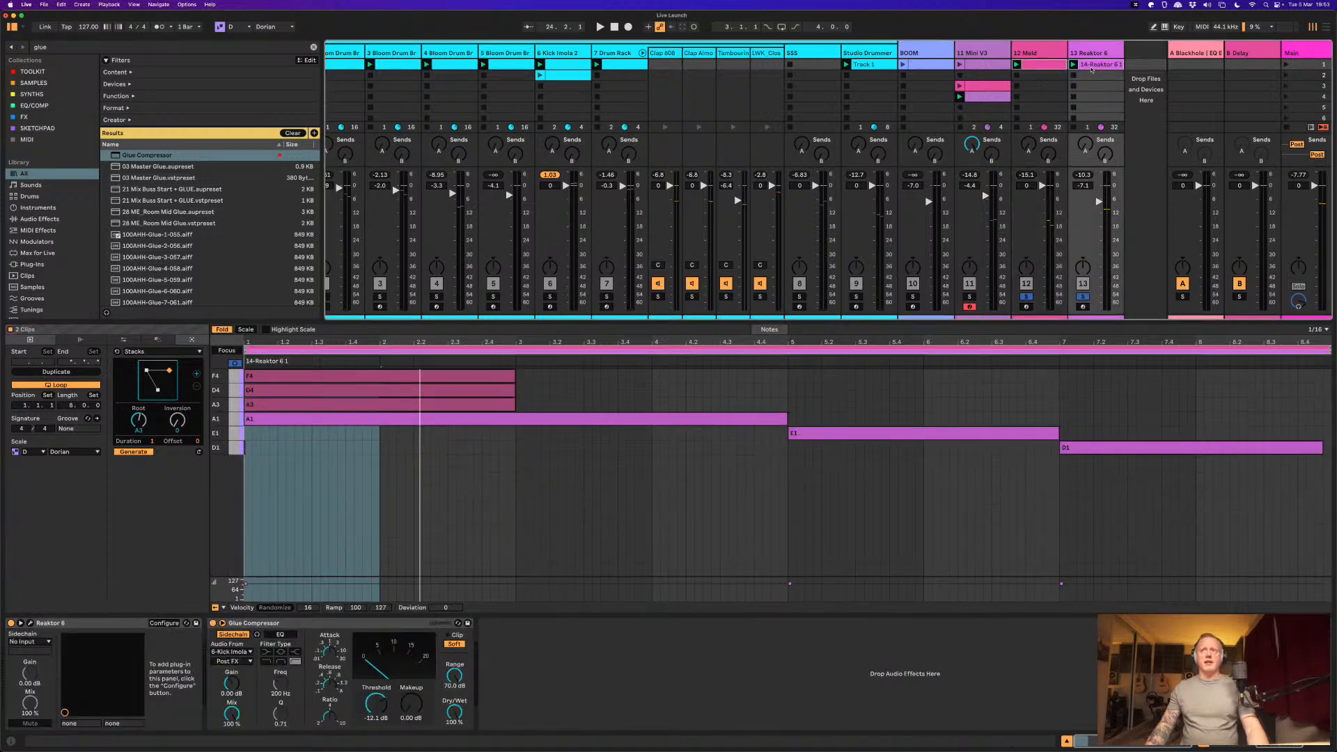
left_click(1053, 68)
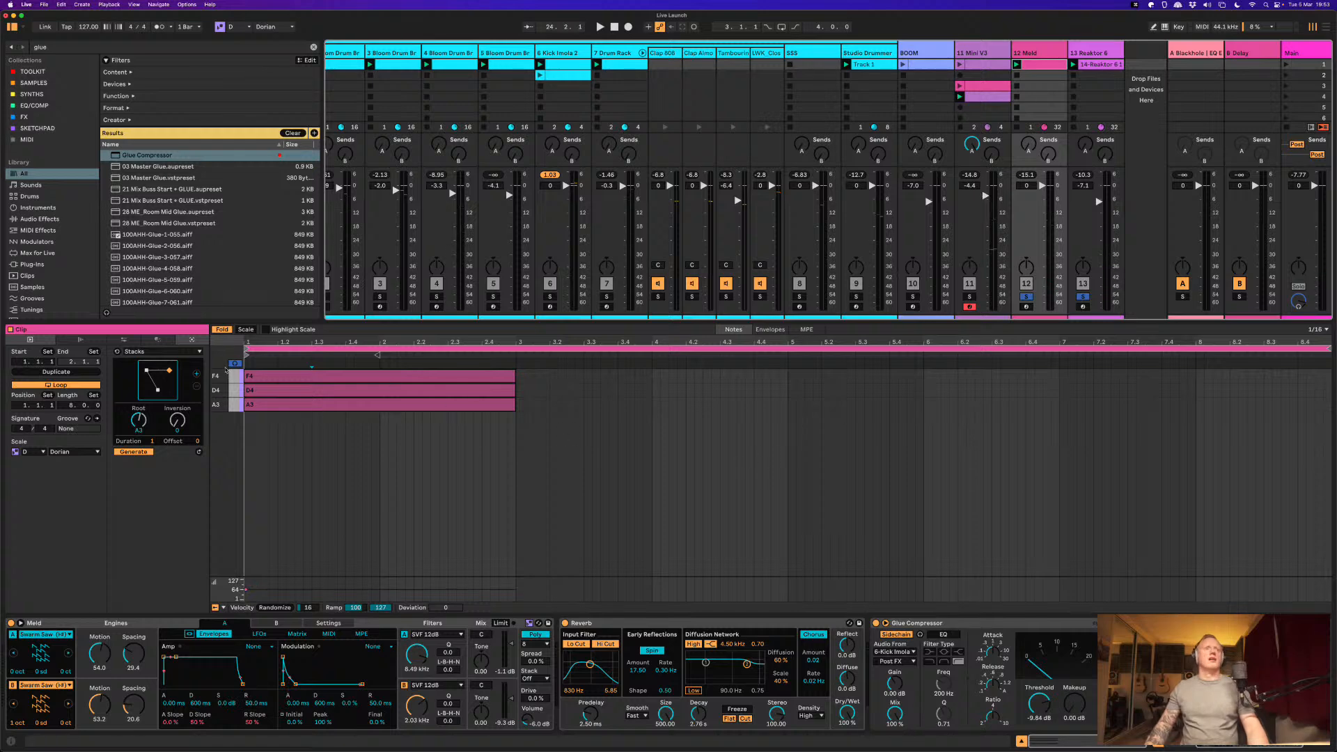
Step: Unfold the note editor with scale highlighting on, and lower the chord's F4 note to E4
left_click(230, 331)
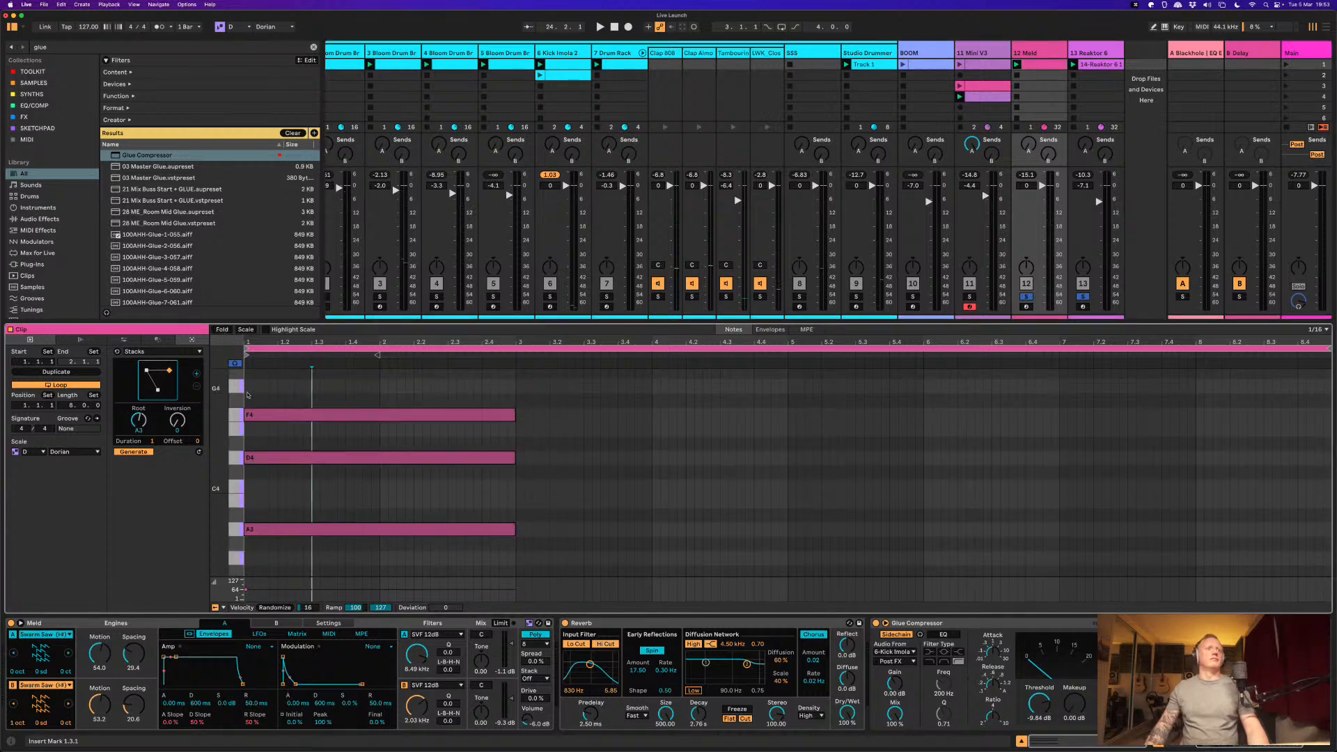
left_click(267, 330)
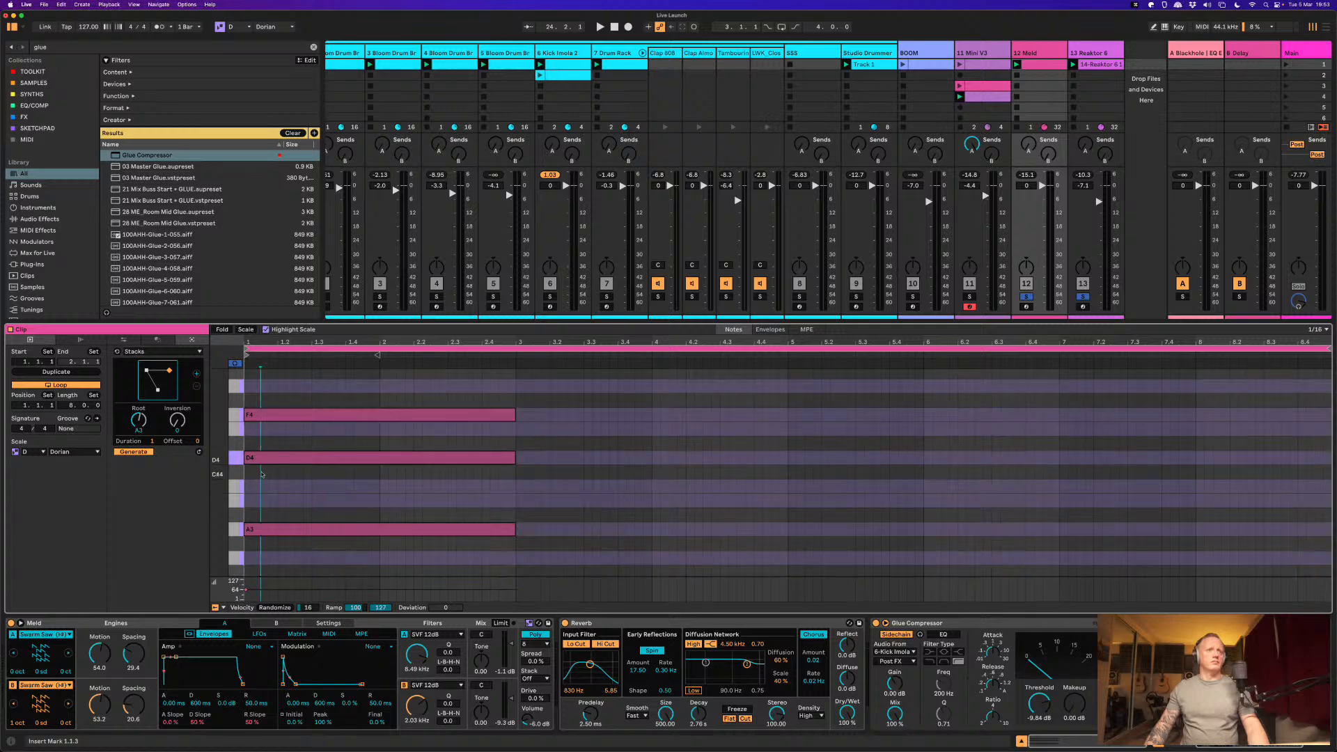
left_click(263, 457)
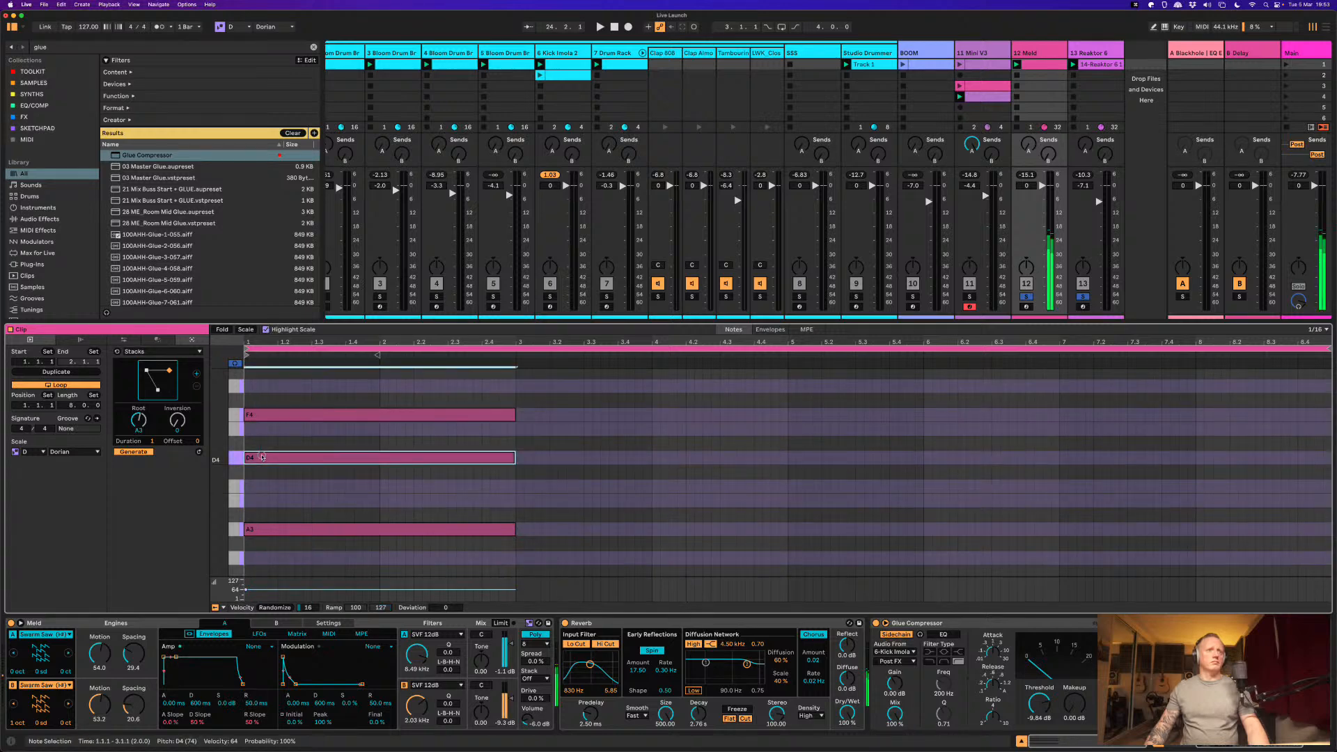
left_click_drag(272, 419, 269, 431)
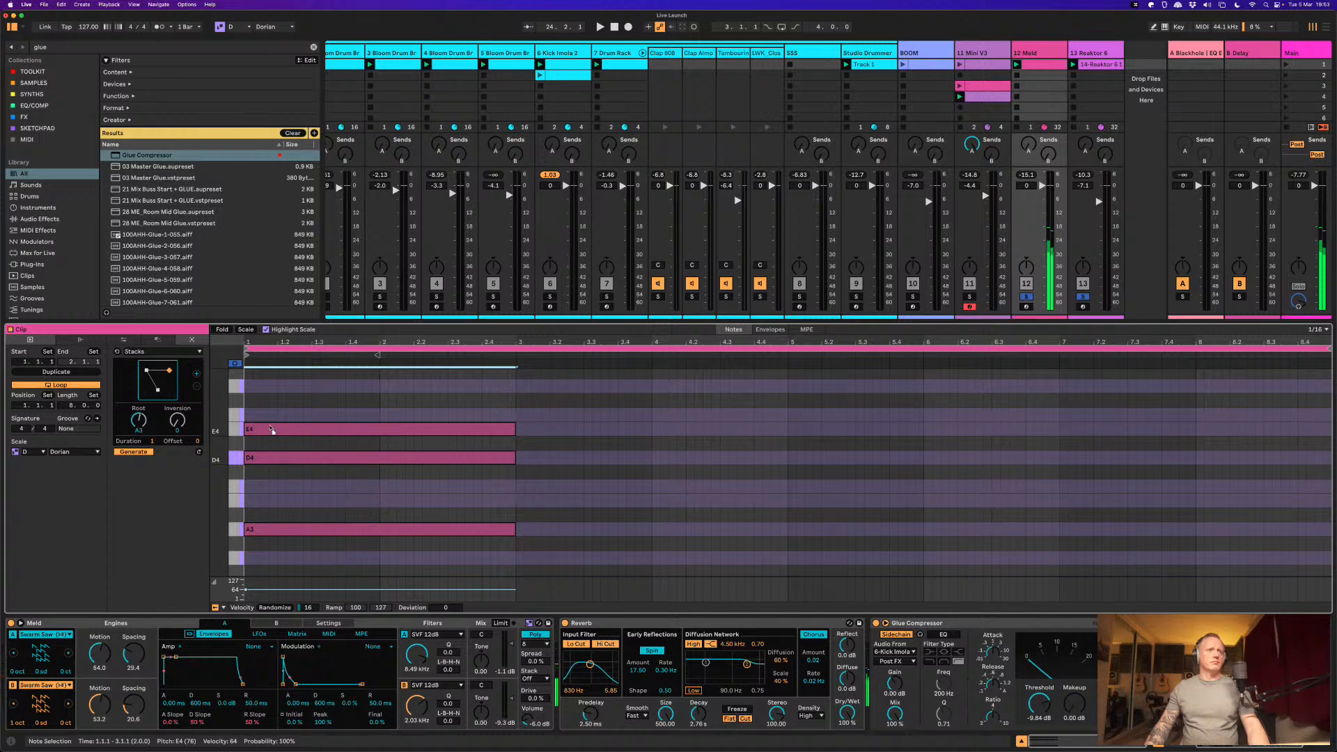
key("space")
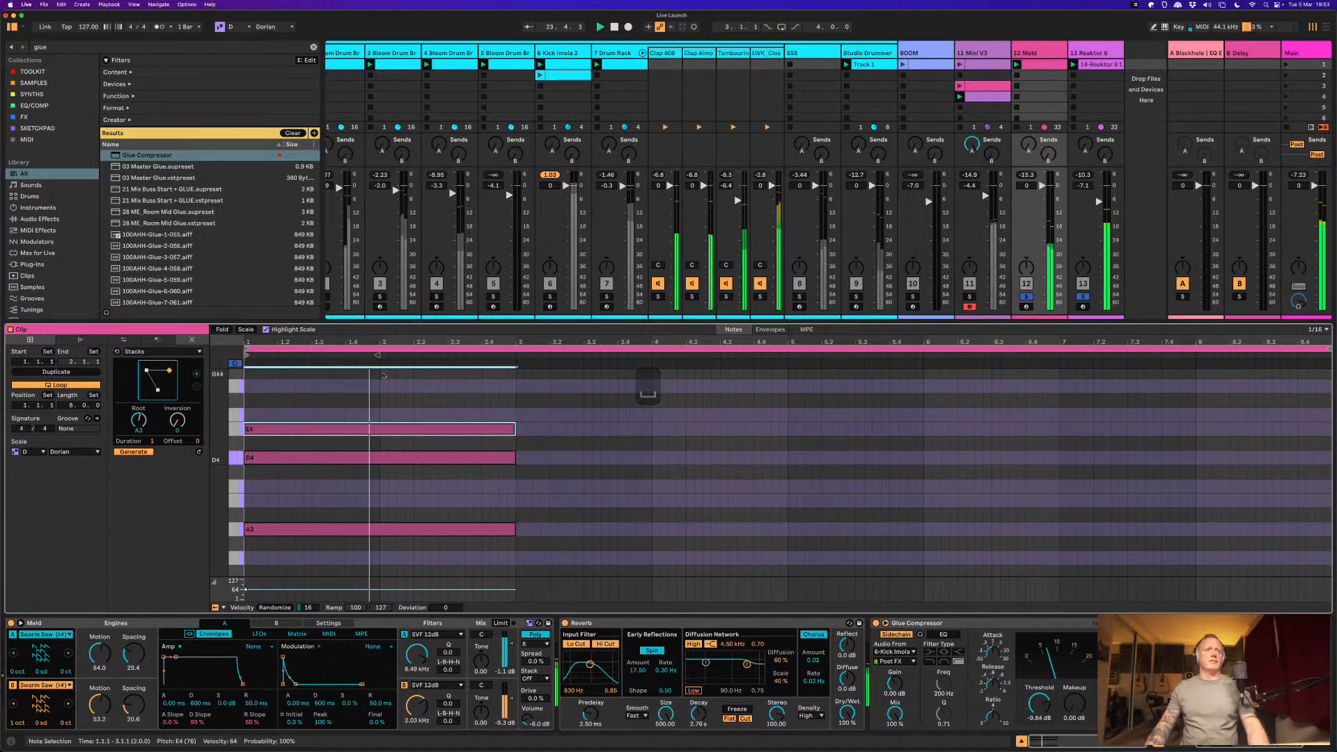
key("space")
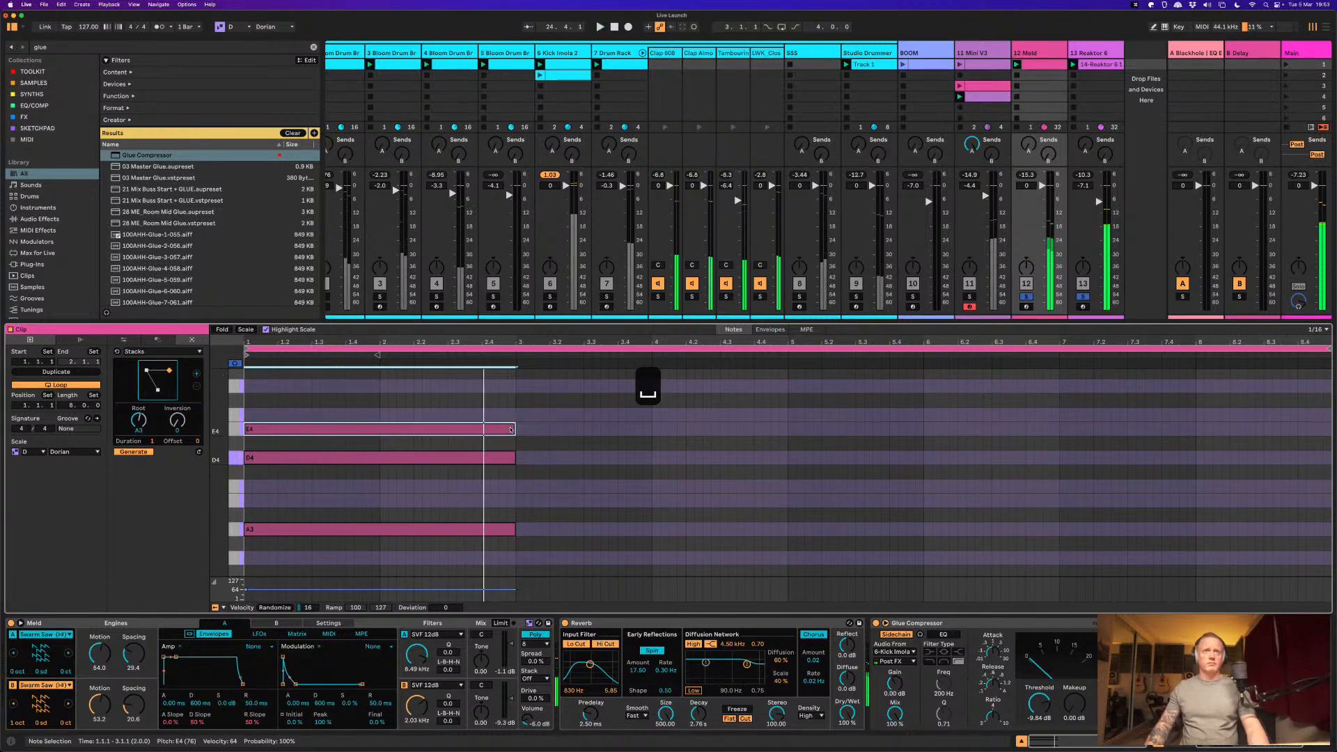
Step: Extend the A3, D4 and E4 notes to four bars, ending at bar 5, while checking against playback
key("space")
left_click_drag(516, 430, 649, 525)
key("space")
key("space")
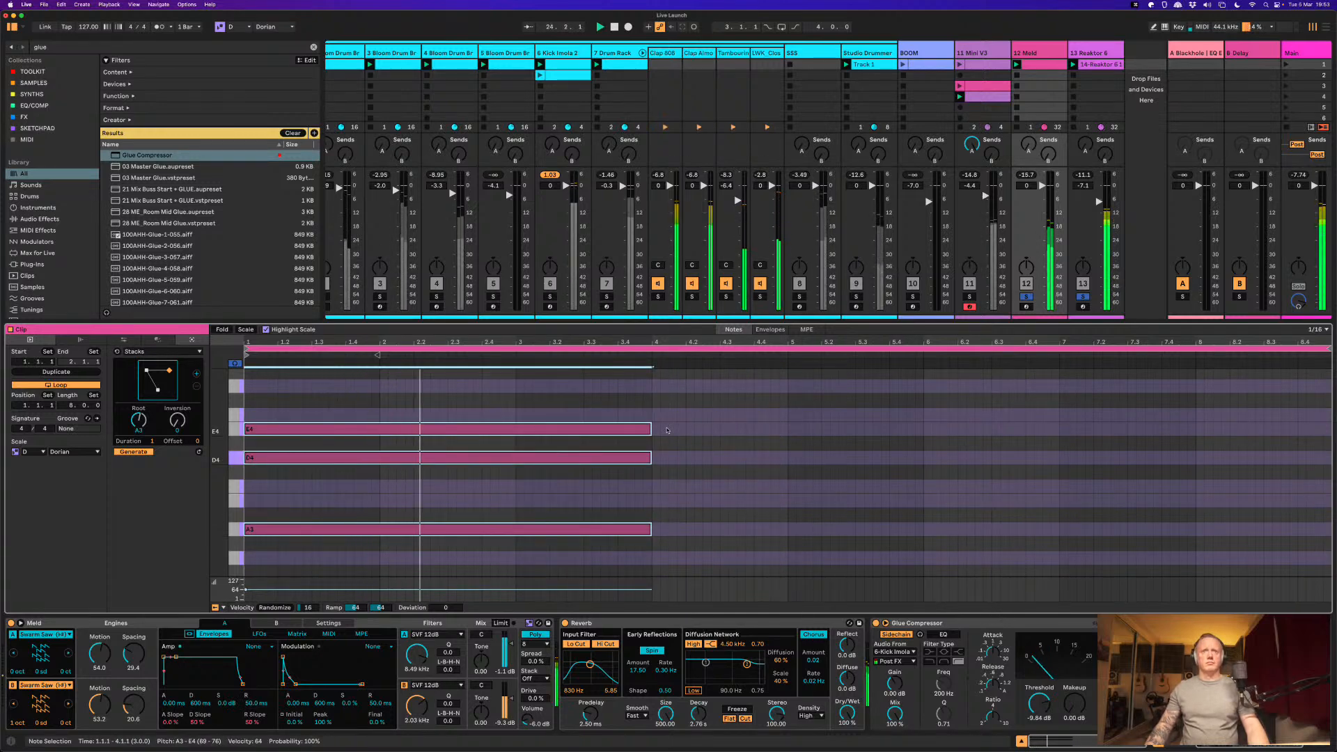
left_click_drag(661, 426, 790, 531)
key("space")
key("space")
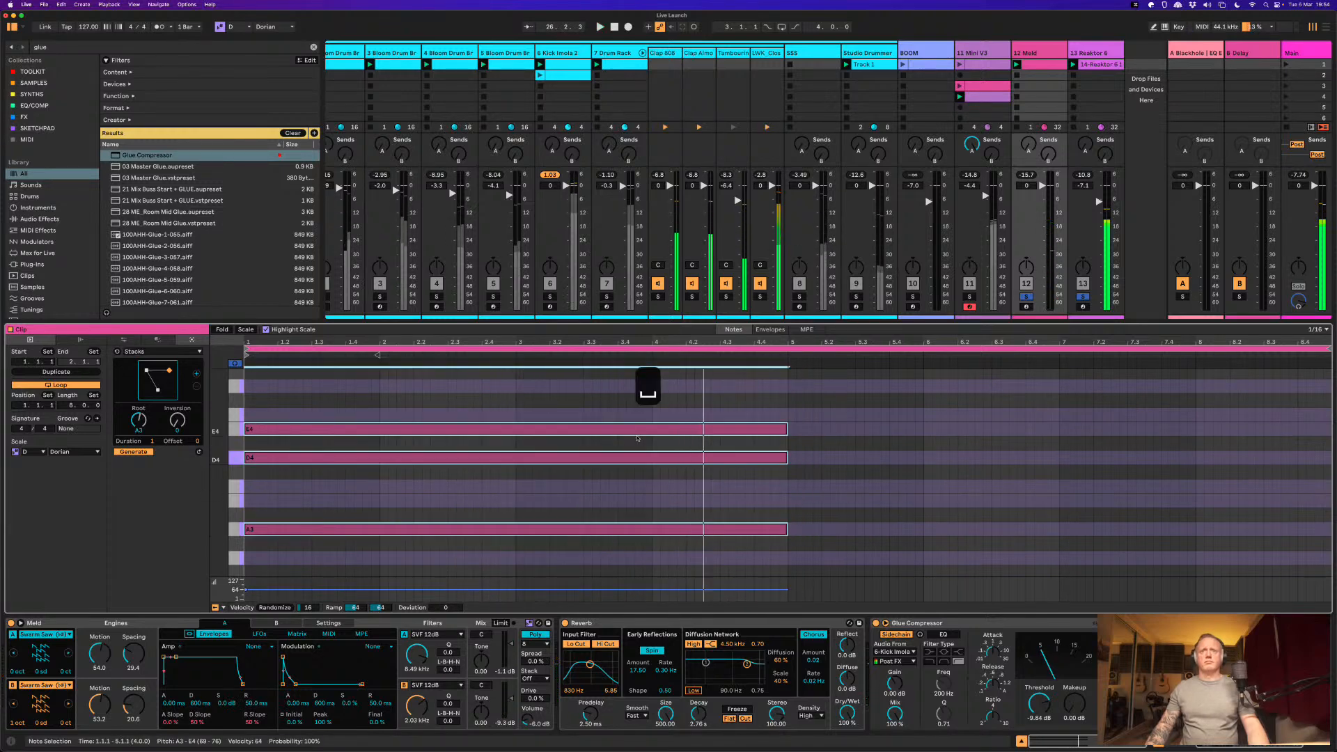
Step: Regenerate the four-bar chord as A3, D4 and F4 and add a second Stacks chord starting at bar 5
left_click(196, 385)
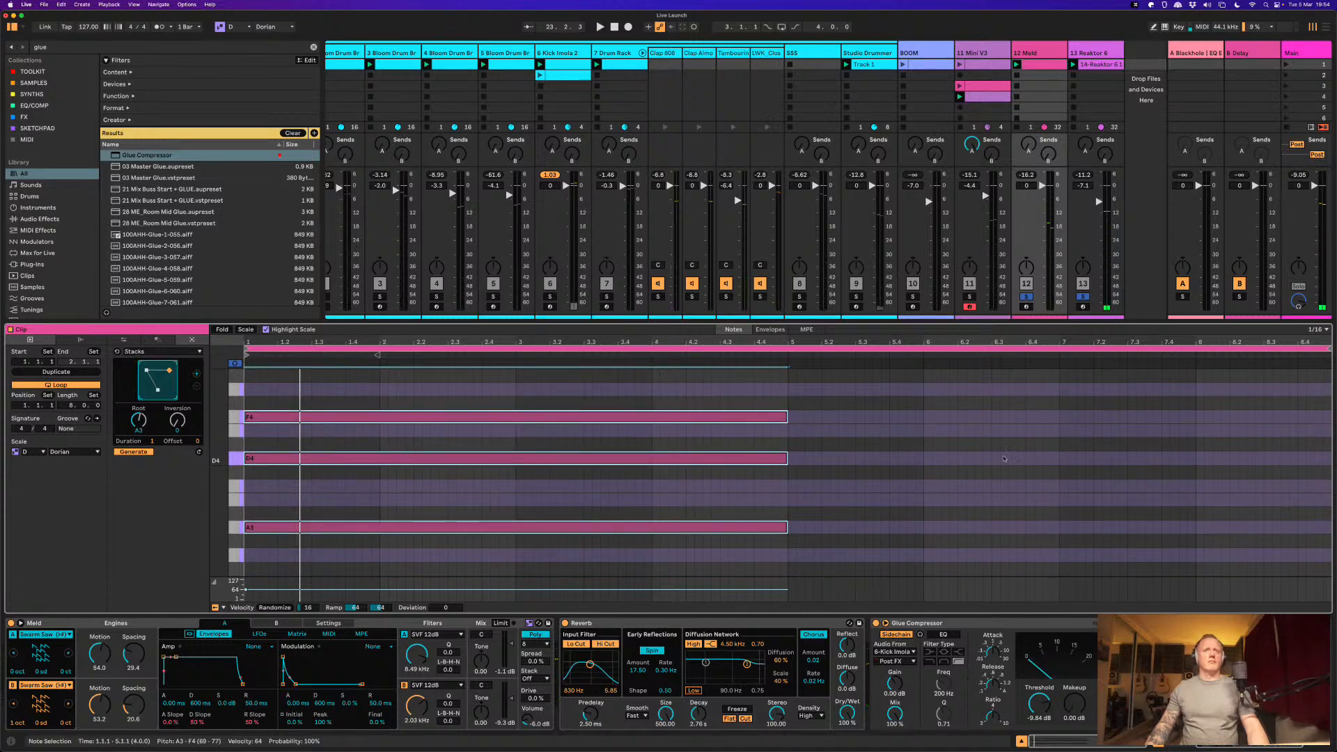
left_click(992, 456)
left_click(790, 385)
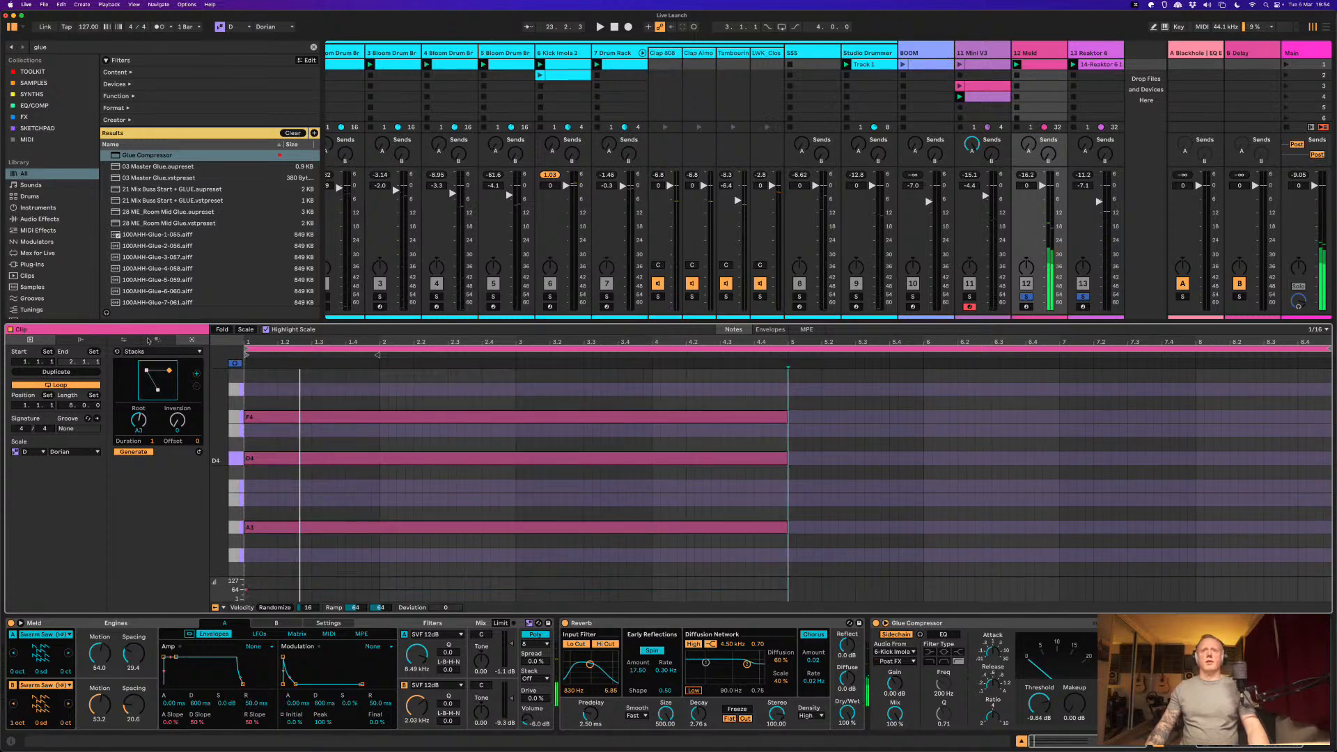
left_click(197, 375)
key("space")
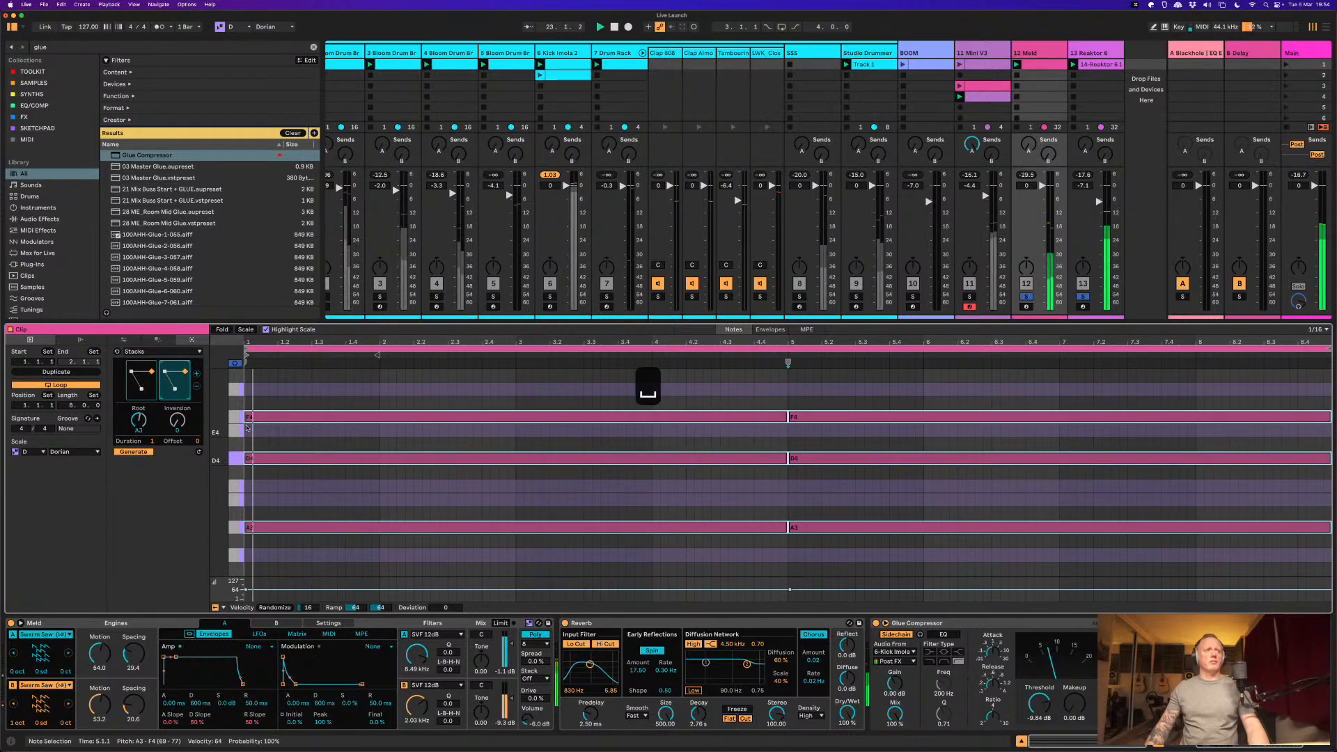
key("space")
Step: Lower the first chord's F4 to E4 and play the clip into the second chord
left_click_drag(270, 416, 305, 437)
left_click(273, 418)
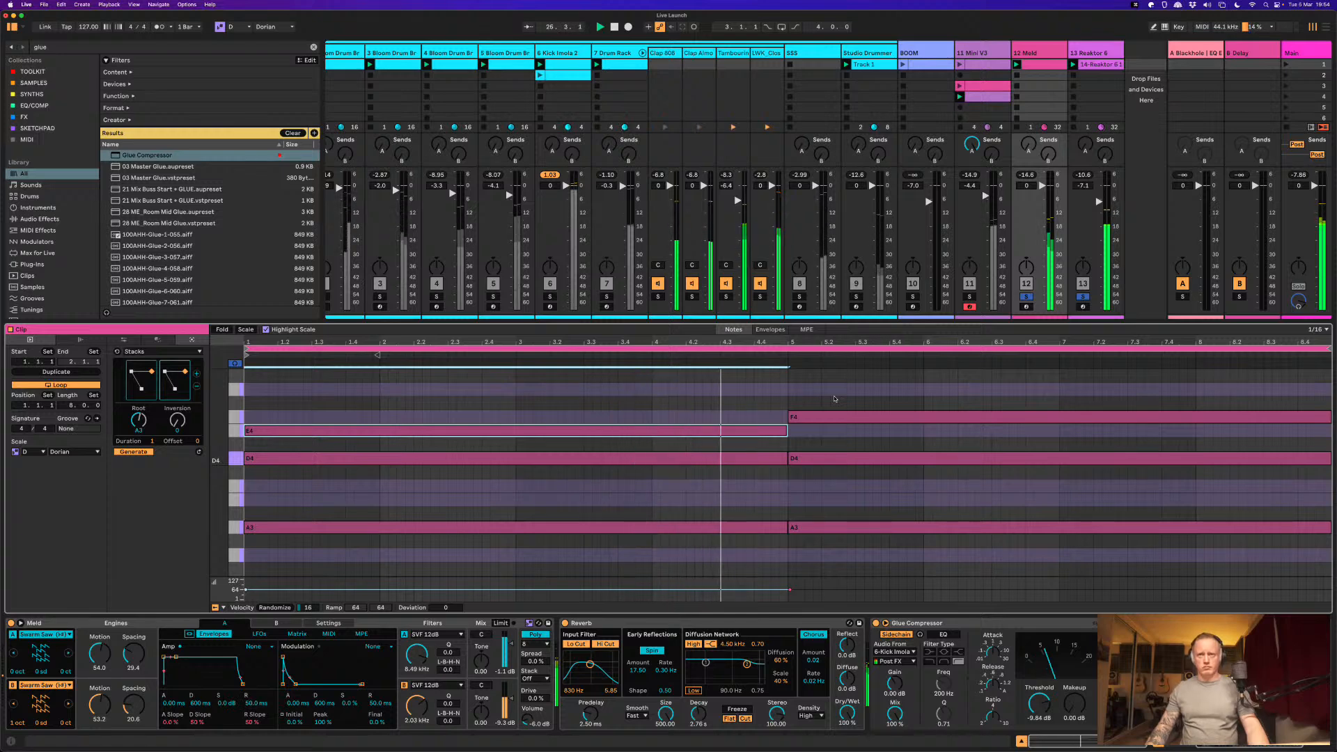
key("space")
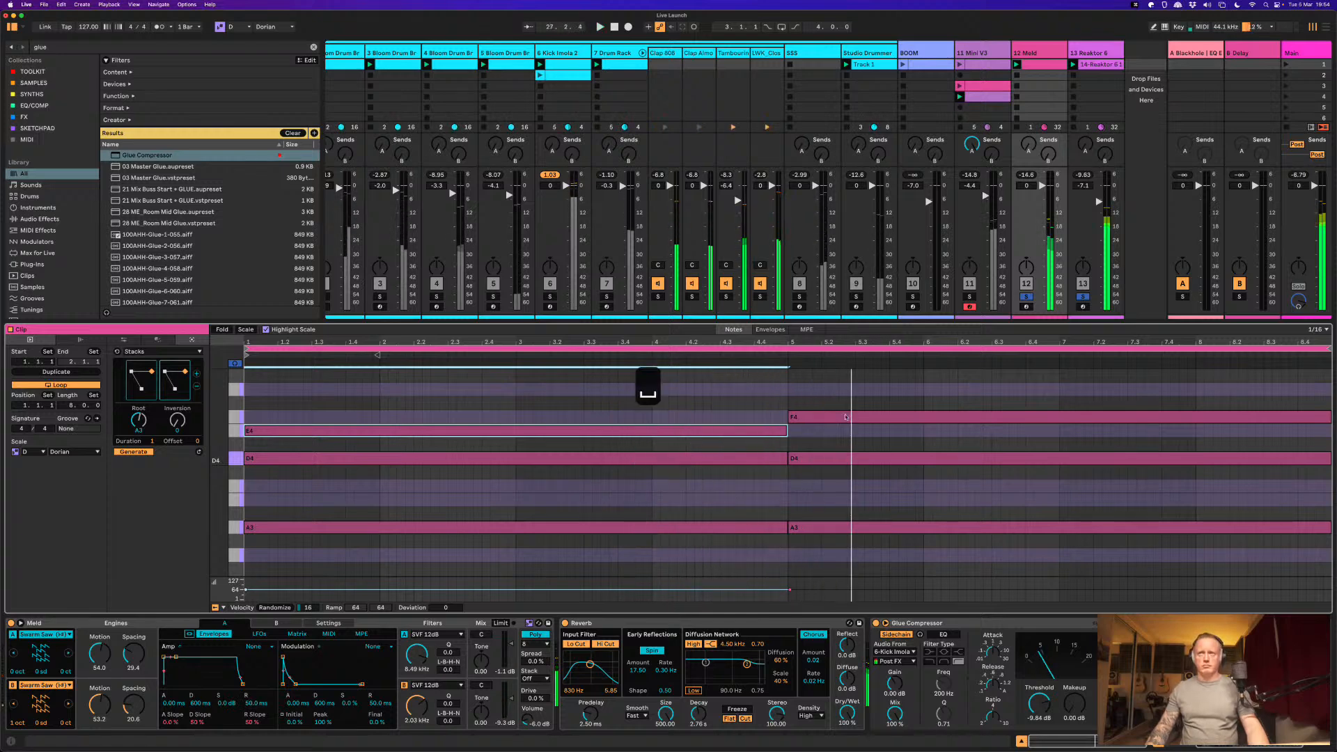
Step: Transpose the second chord down to E3, A3 and C4 and play the progression
left_click_drag(848, 379, 859, 527)
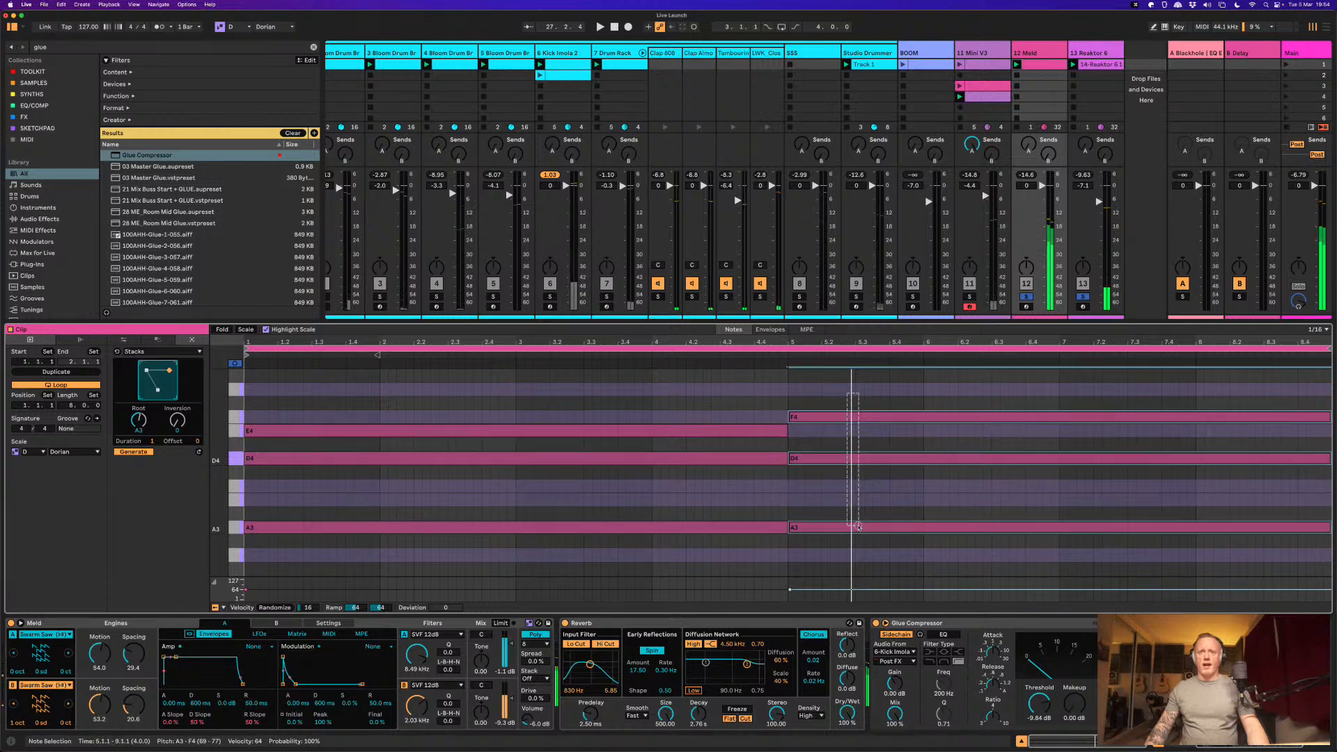
key("Down")
key("Down")
key("Down")
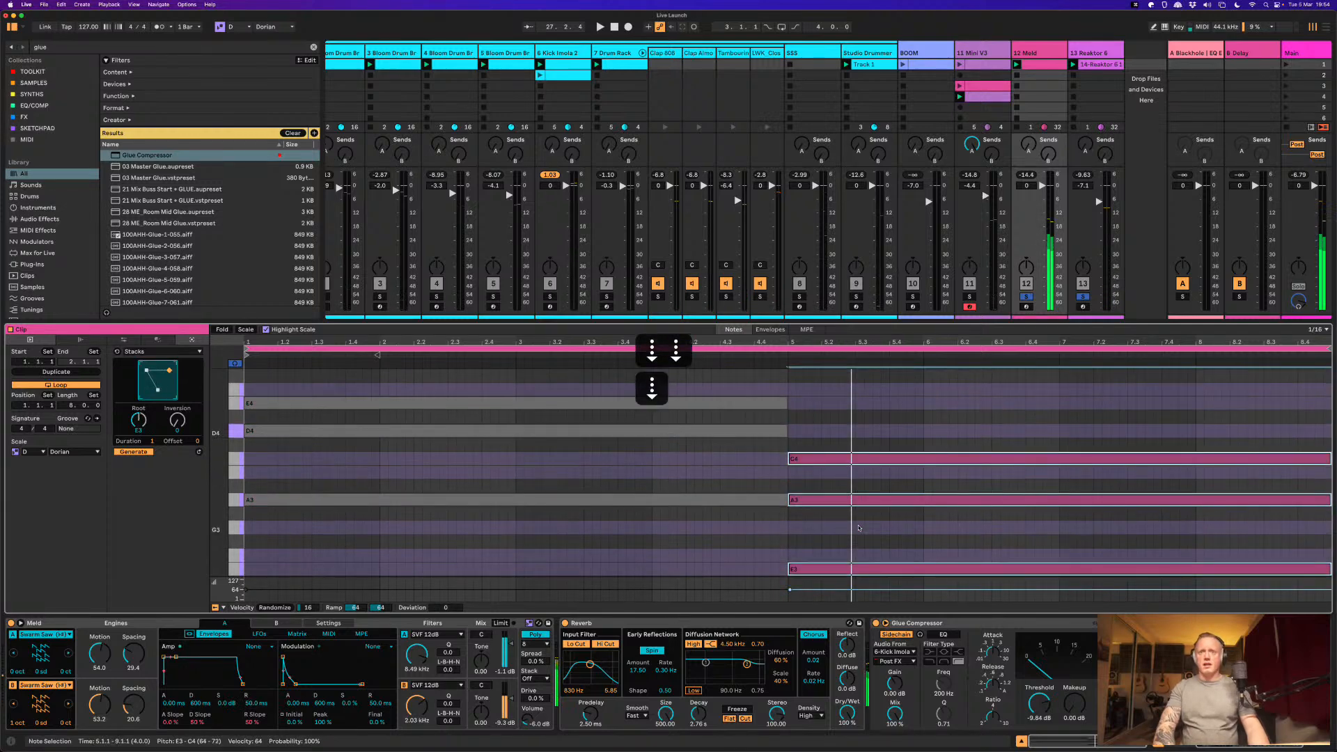
left_click(777, 478)
key("space")
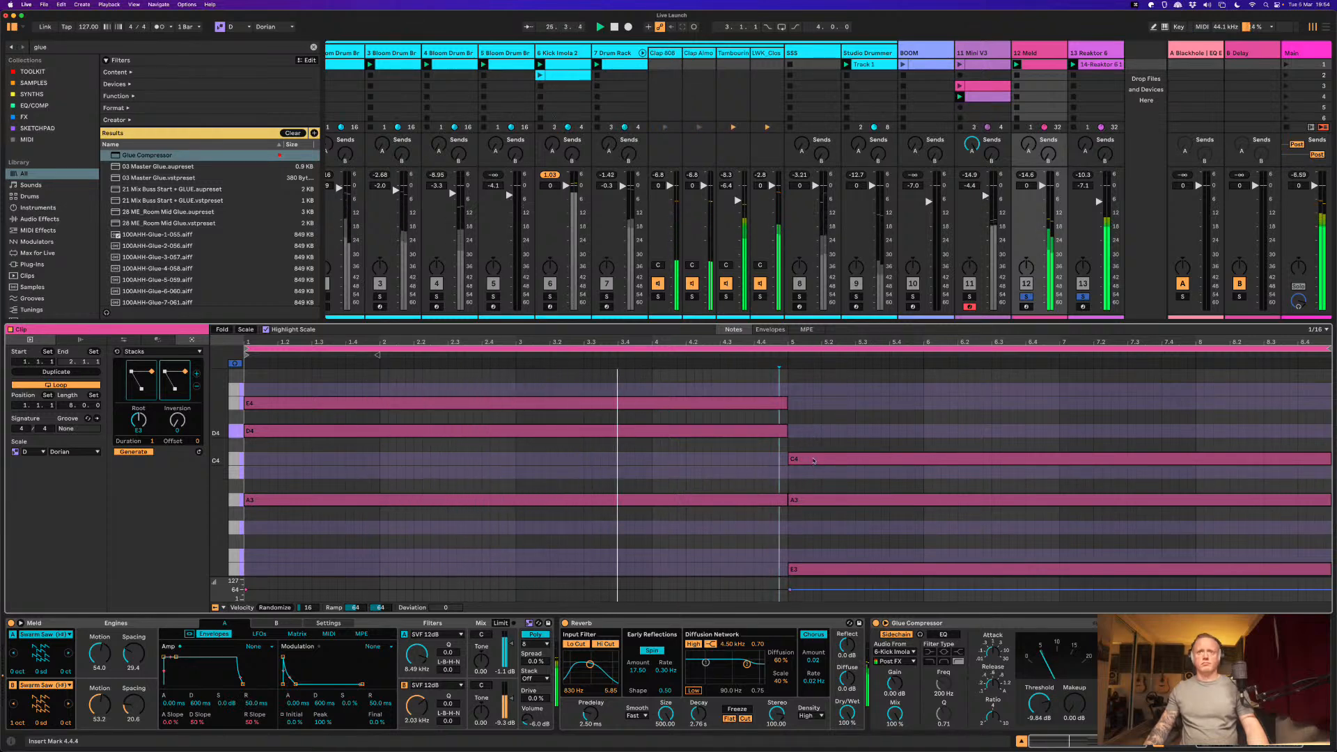
Step: Raise the second chord's C4 note to D4 and listen to the progression up to bar 7
key("space")
left_click_drag(803, 454, 794, 437)
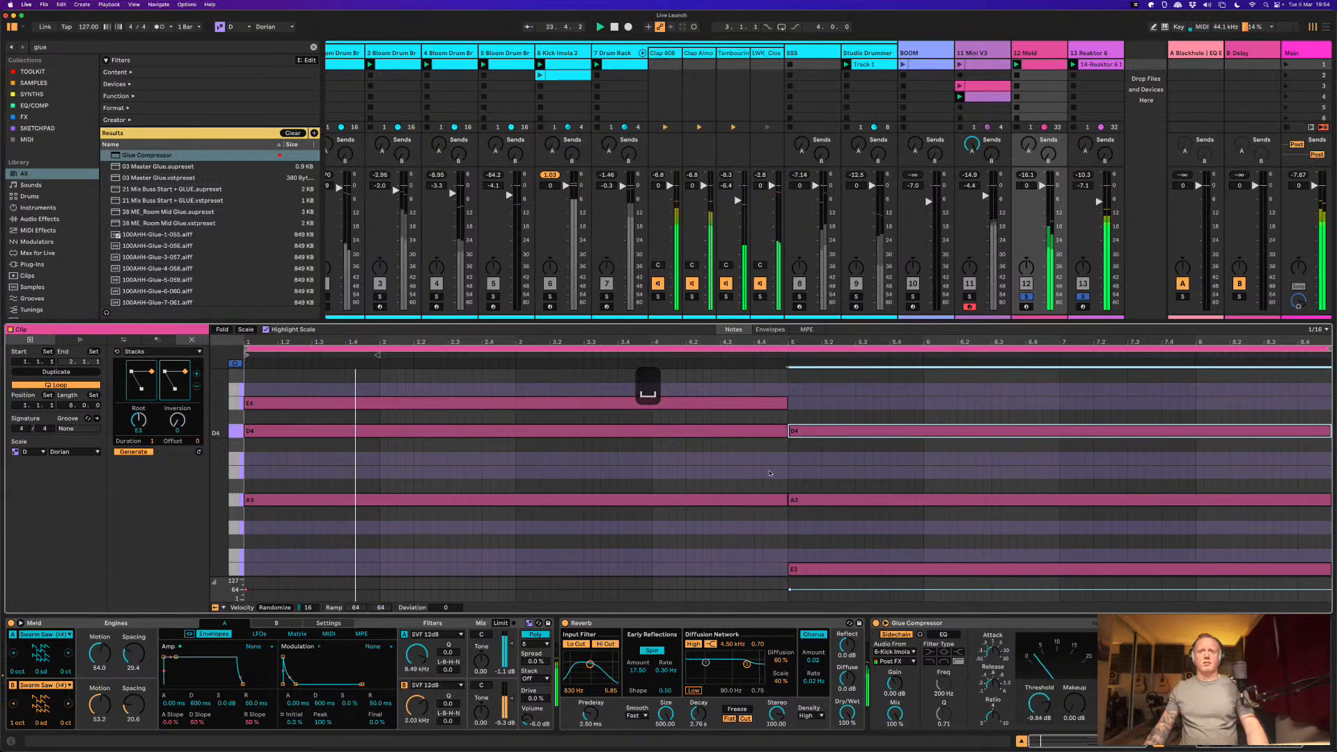
scroll(770, 474, "down", 2)
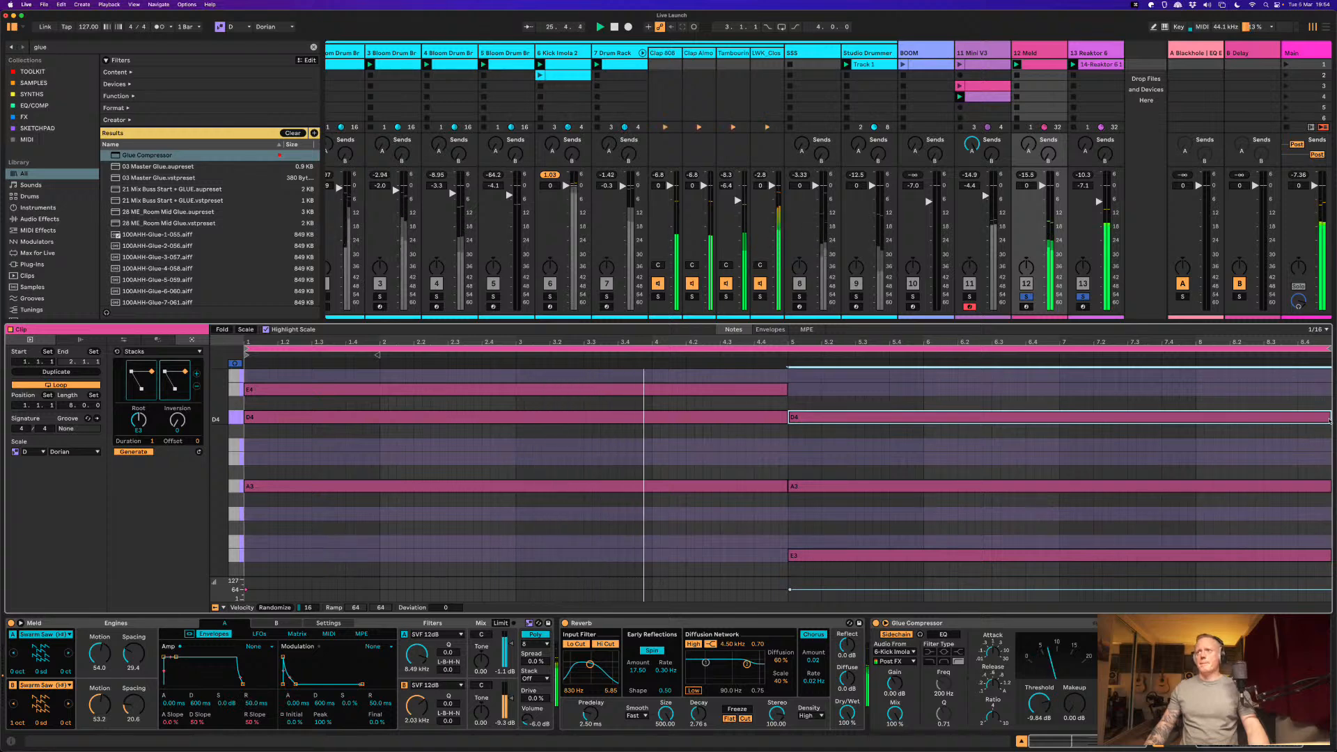
left_click(1063, 397)
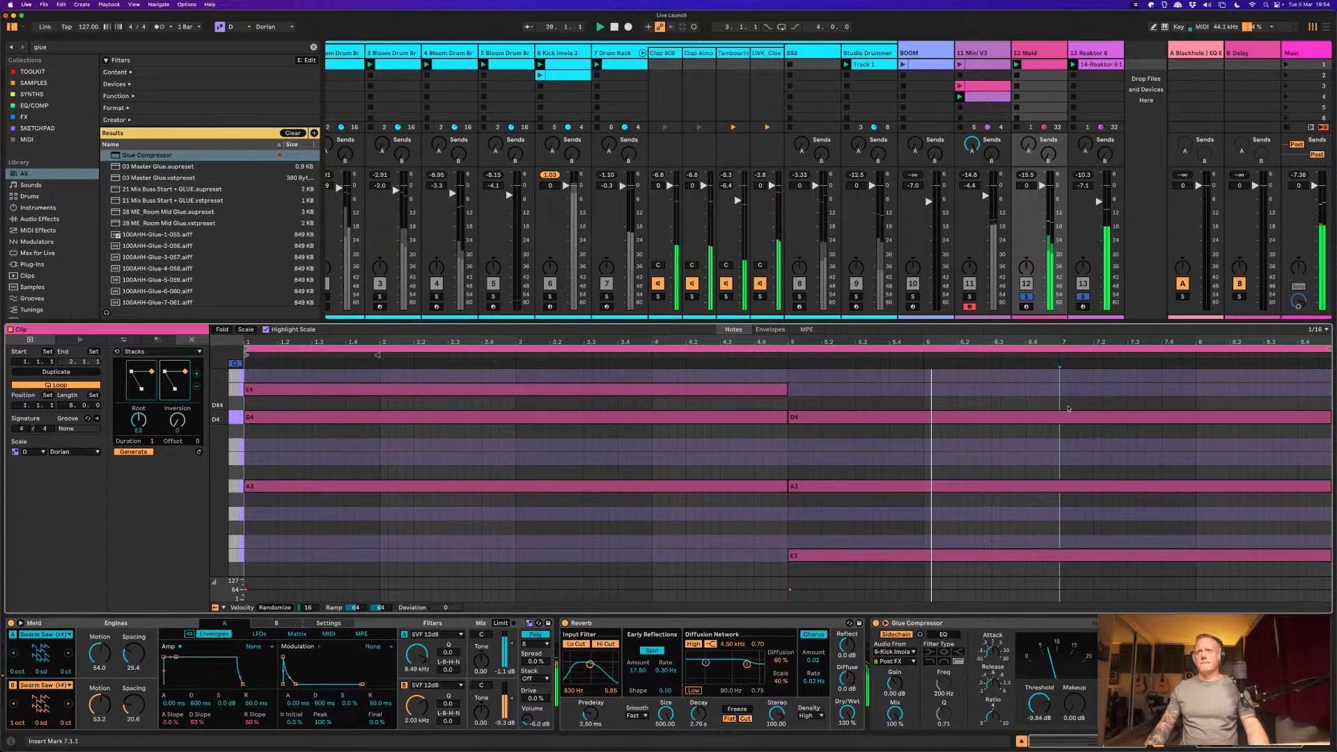
key("space")
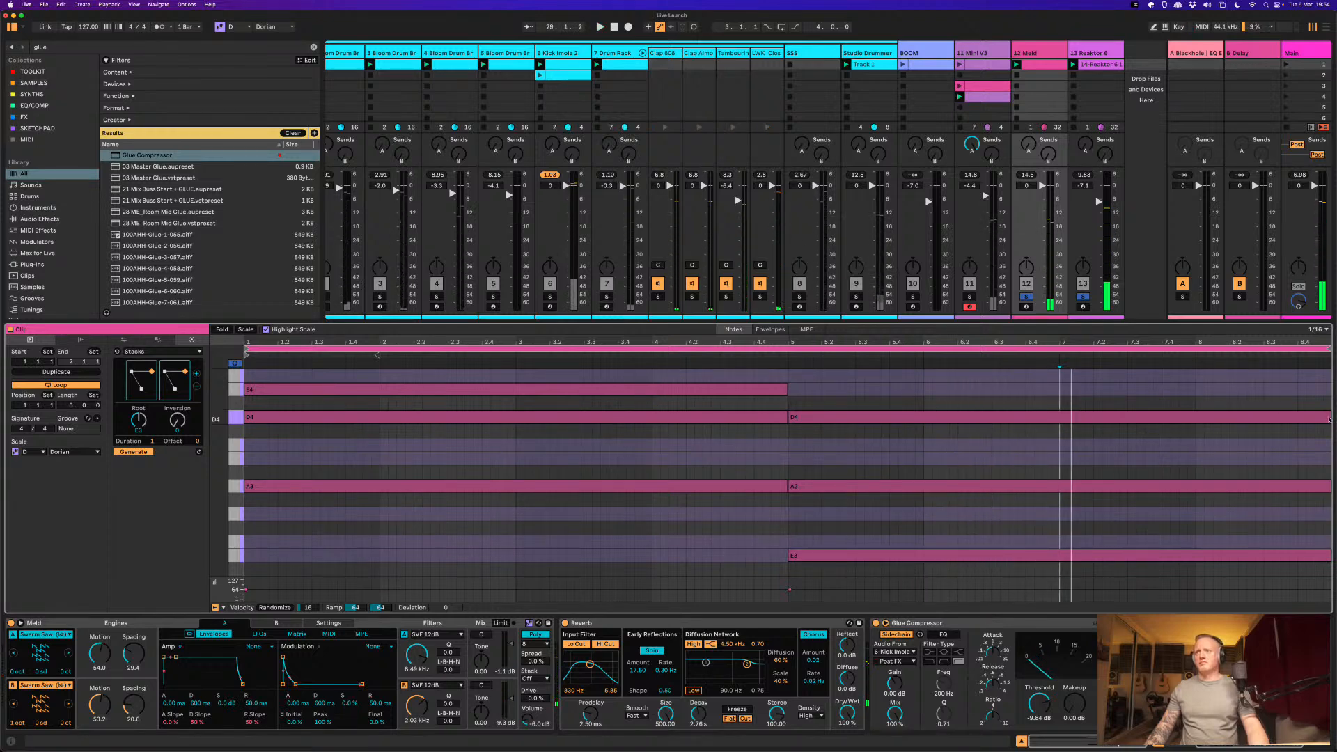
Step: Raise the second chord's E3 and D4 notes by an octave to E4 and D5
left_click_drag(1313, 412, 1093, 554)
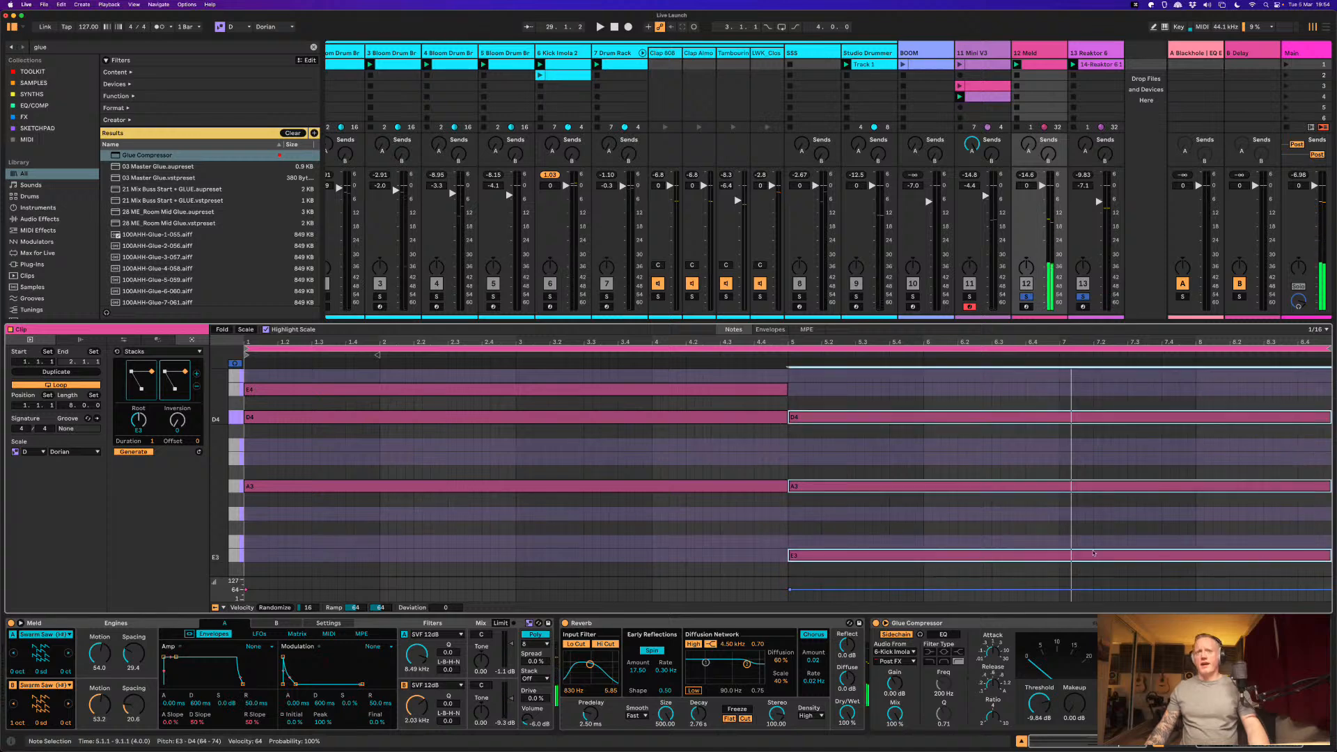
left_click(918, 543)
left_click(874, 560)
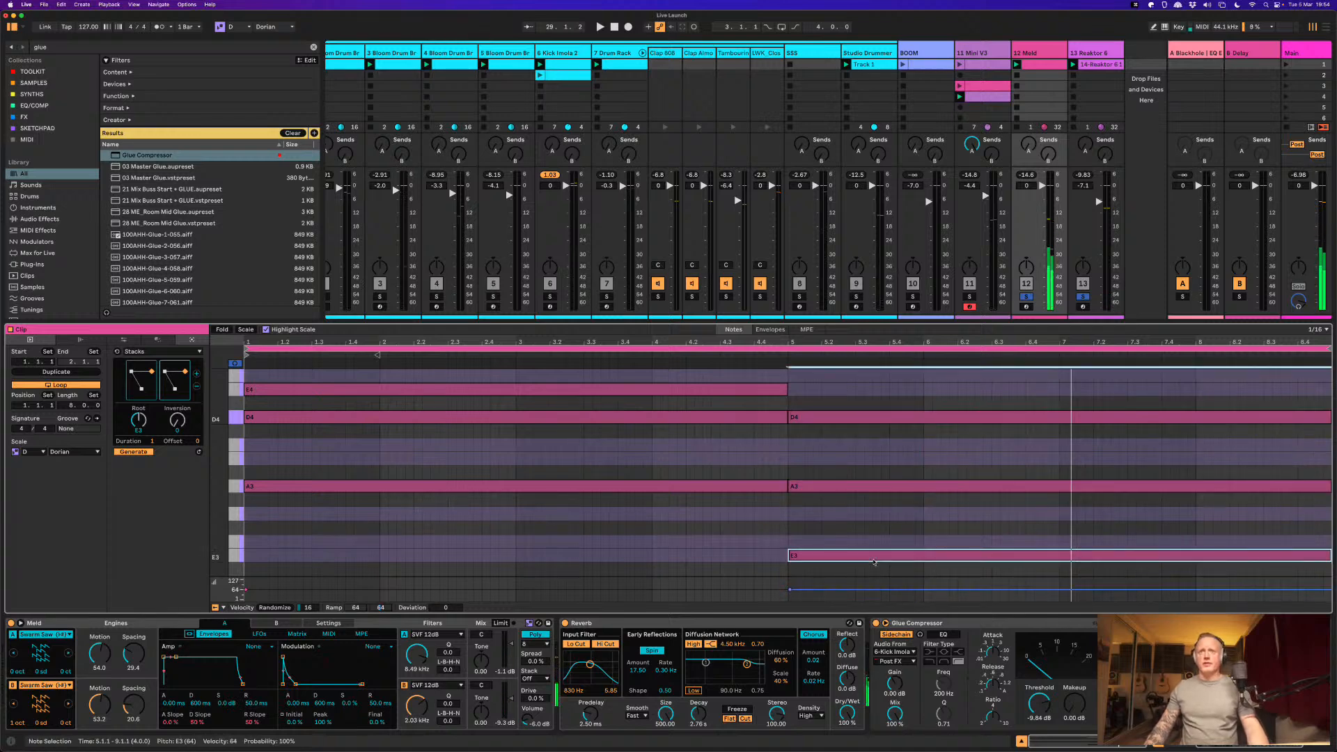
key("shift+Up")
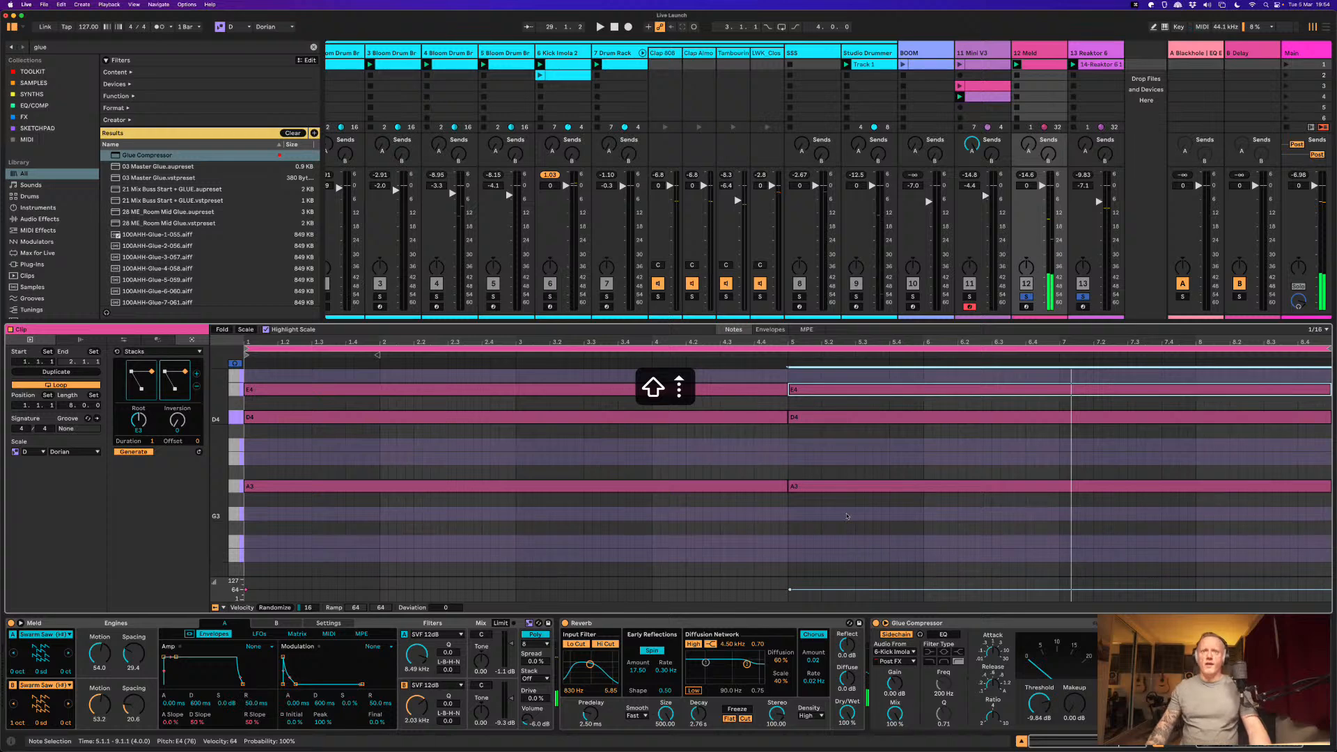
left_click(831, 417)
key("shift+Up")
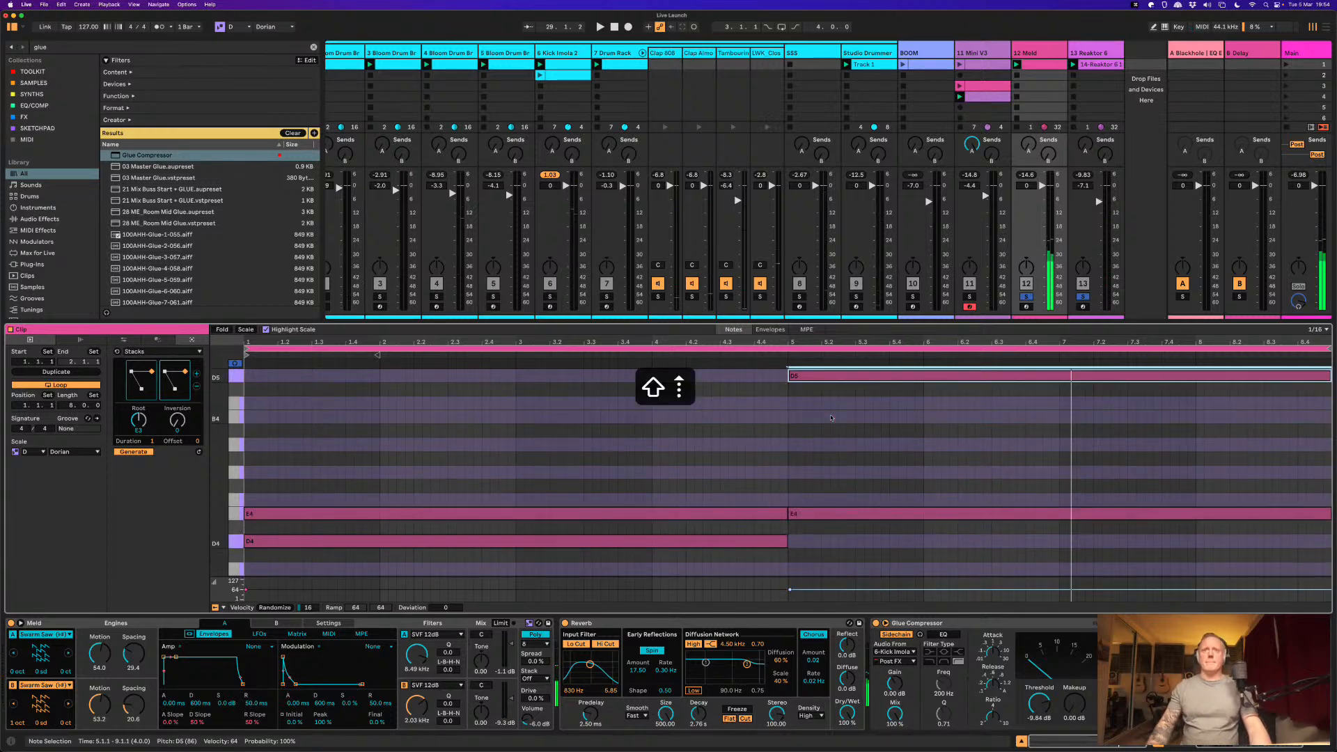
Step: Lower the second chord's D5 note by an octave to D4 and play the start of the progression
key("shift+Down")
key("shift+Down")
key("shift+Up")
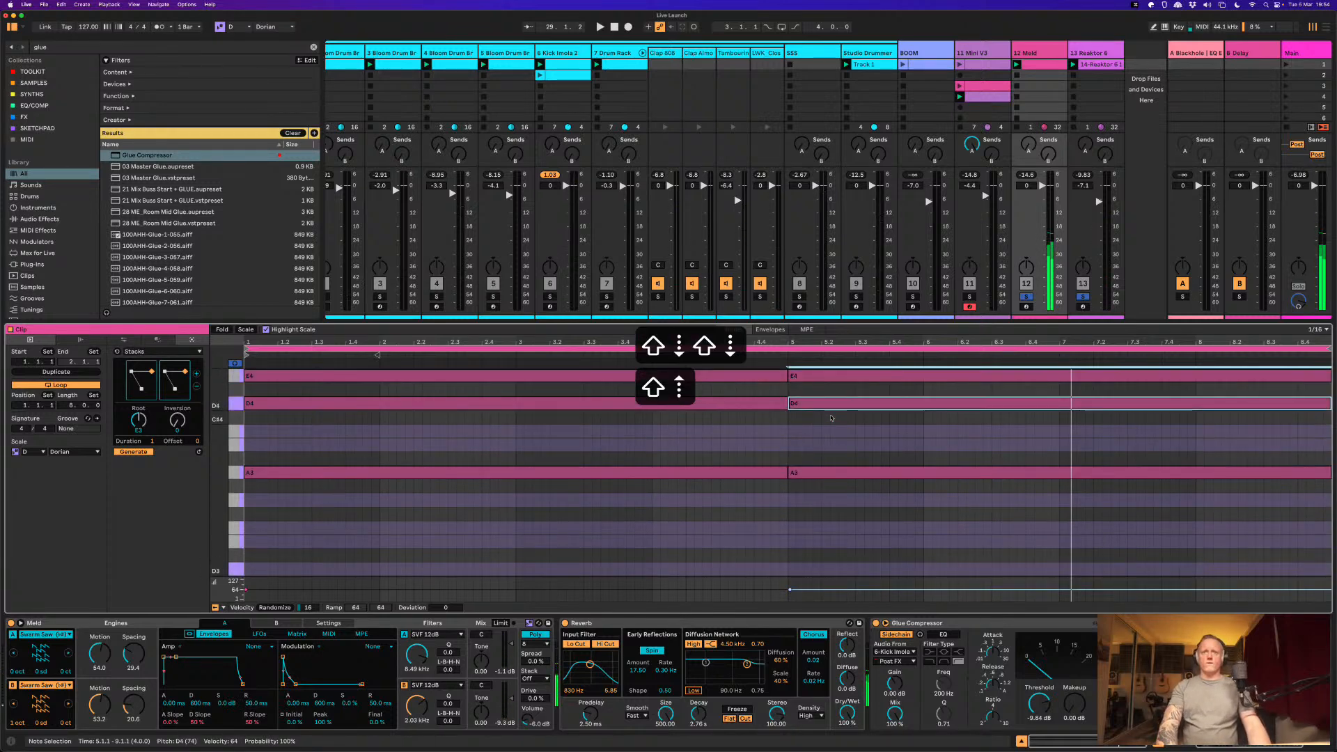
scroll(828, 481, "up", 2)
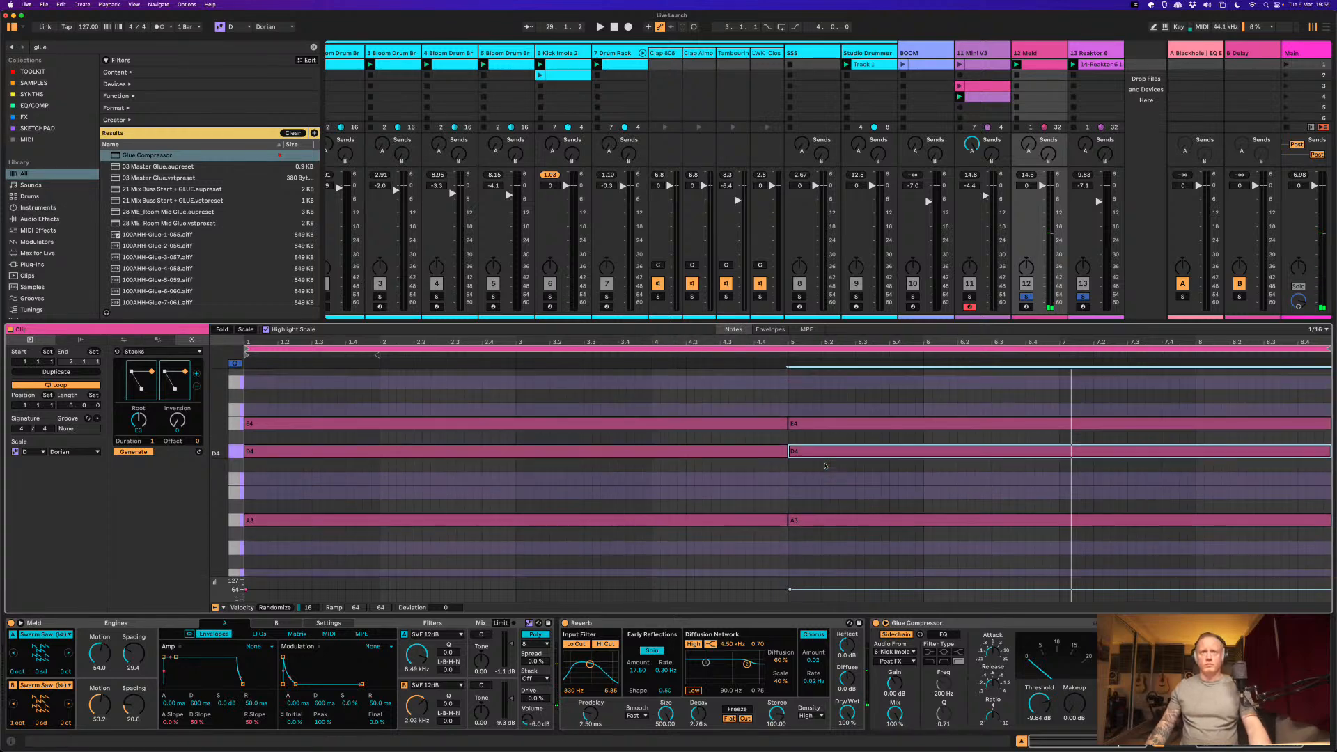
key("space")
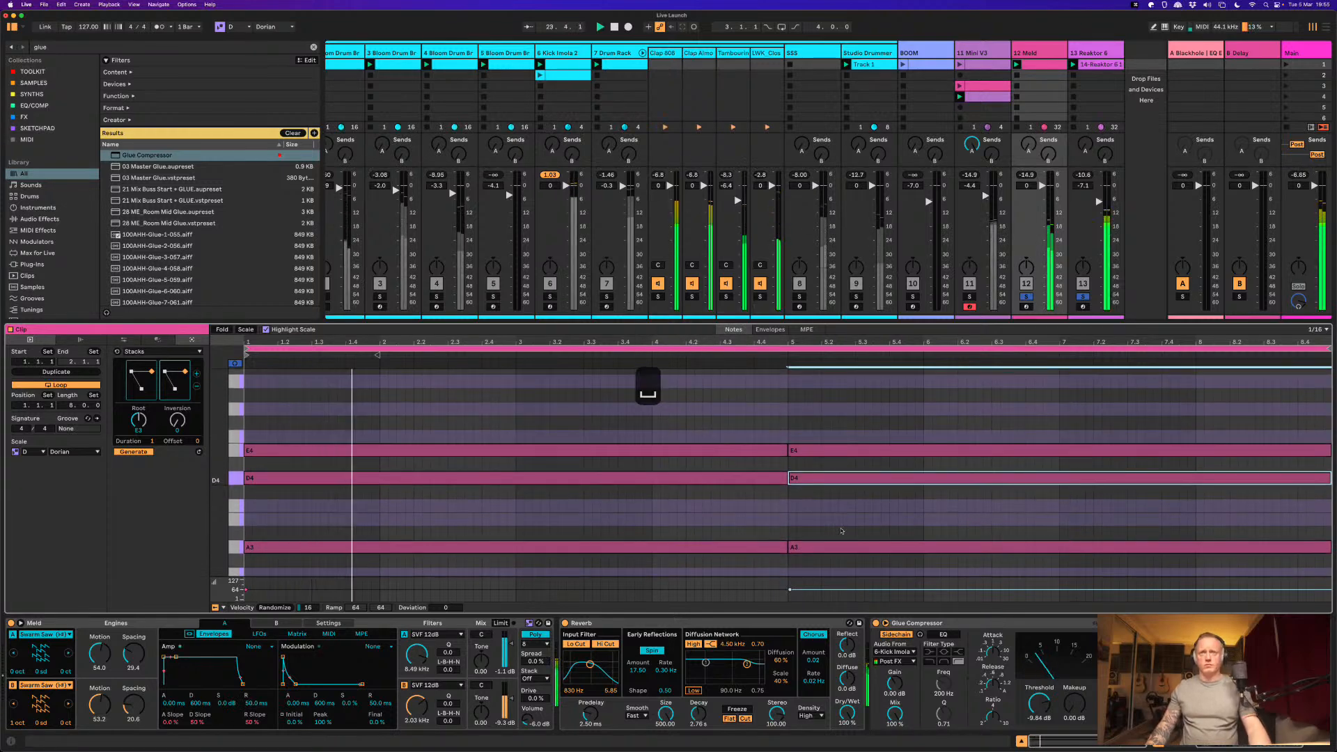
key("space")
Step: Shorten all three notes of the second chord so they end at bar 7, and start playback
left_click_drag(1269, 428, 1256, 572)
left_click_drag(1329, 547, 1059, 546)
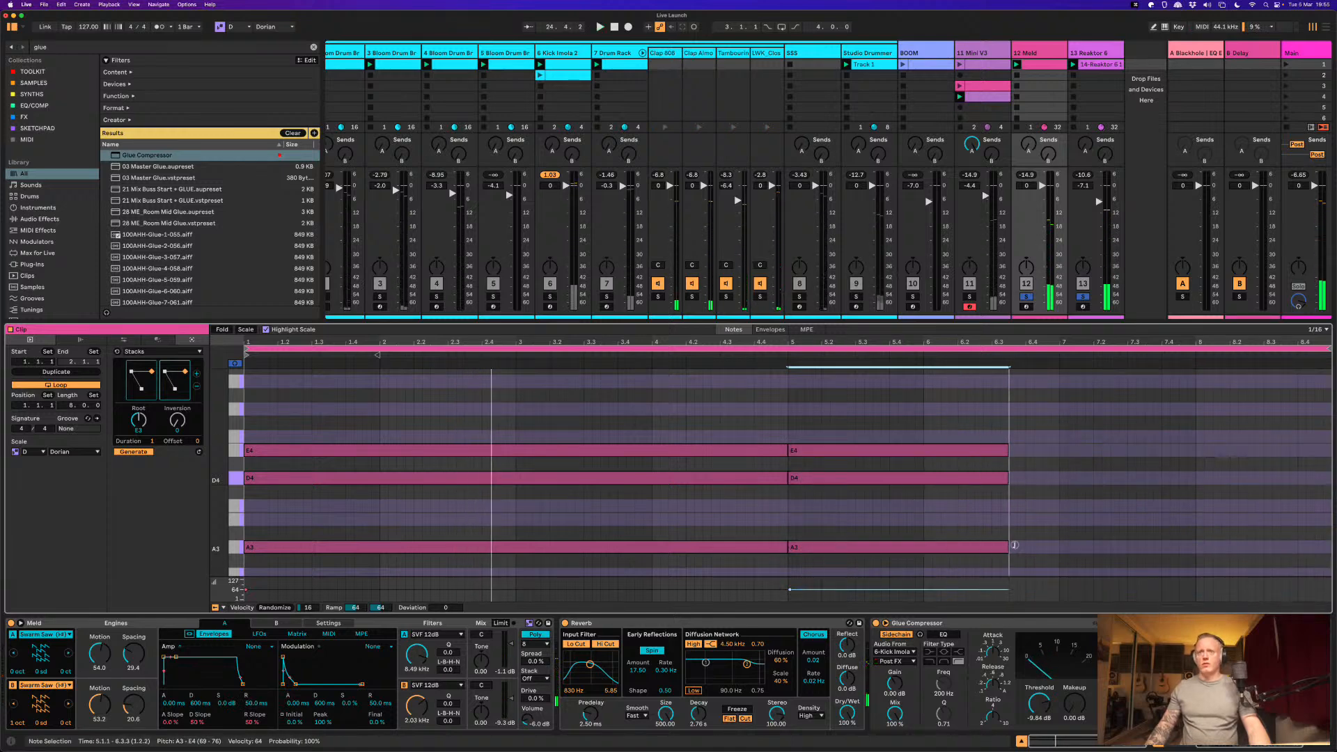
key("space")
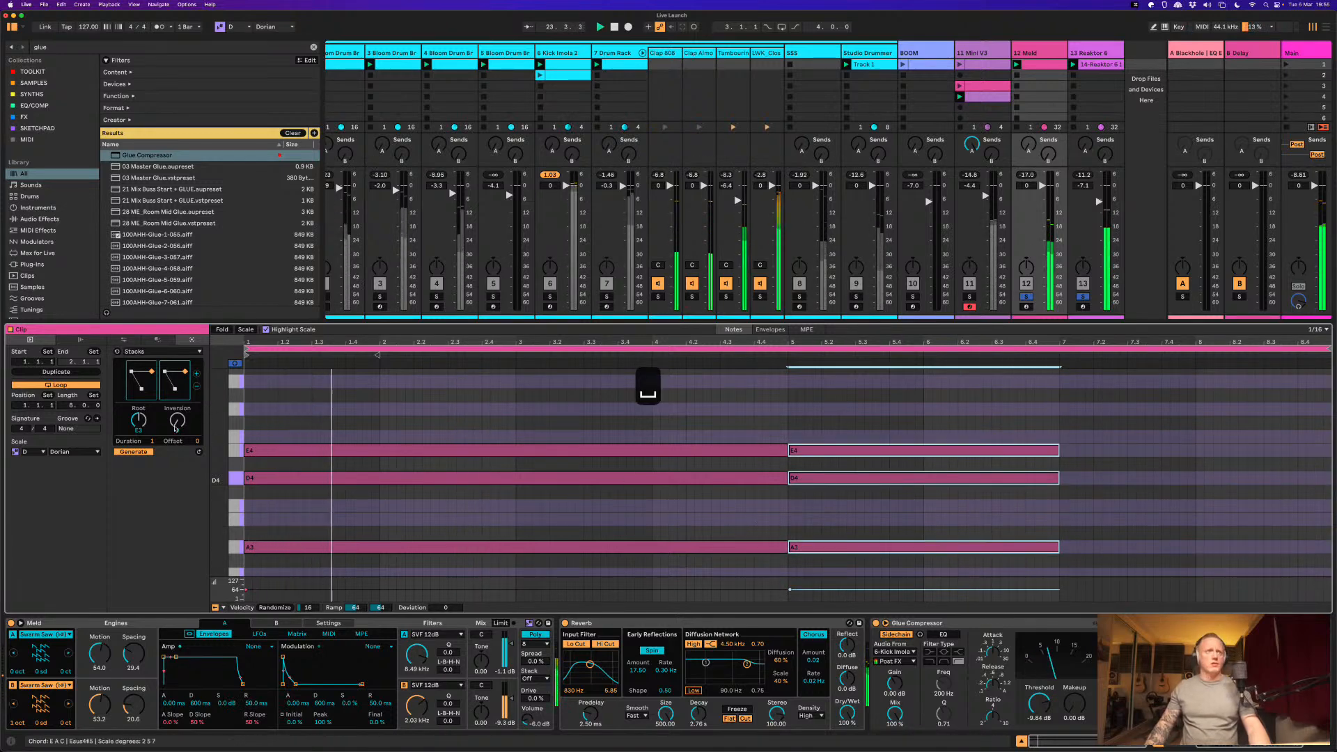
Step: Use the Stacks generator on bars 5 and 6 to produce the chords A3-D4-F4 and E3-A3-C4, and listen to the progression
left_click(175, 381)
left_click_drag(176, 420, 178, 411)
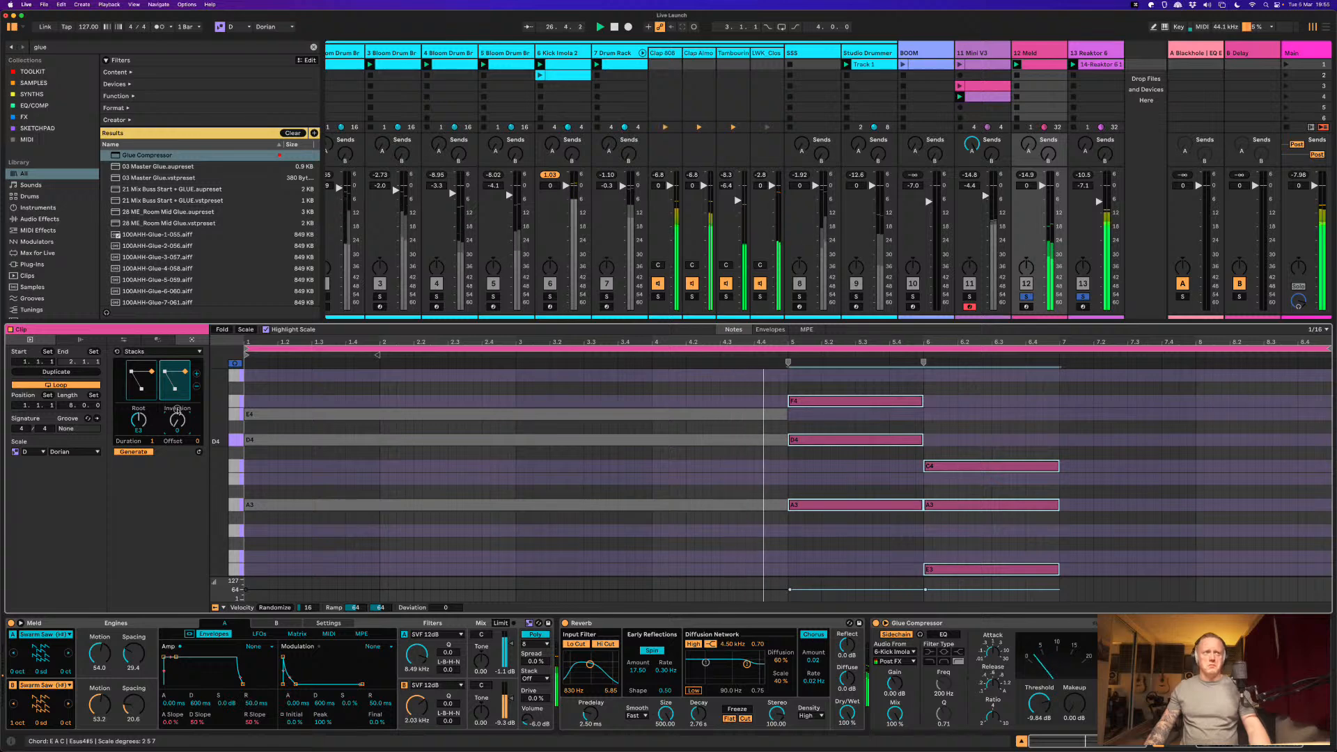
key("space")
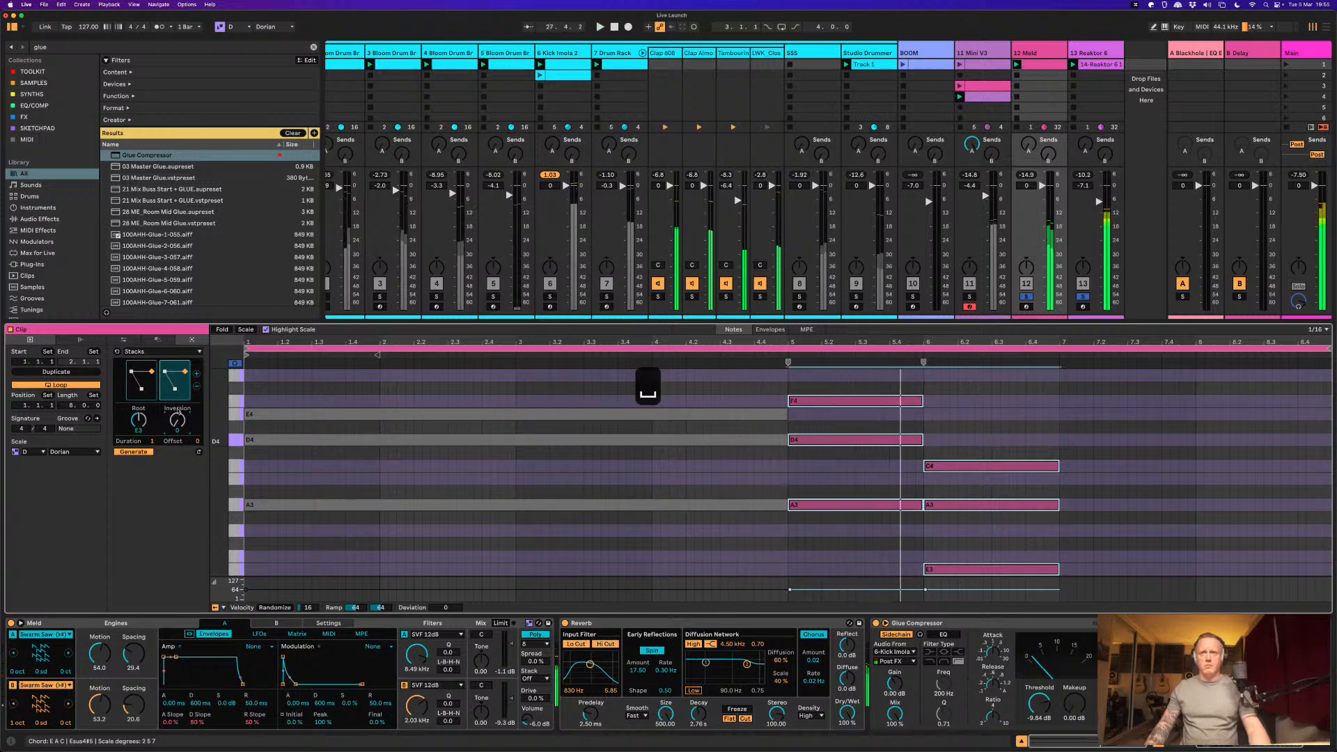
left_click(838, 467)
key("space")
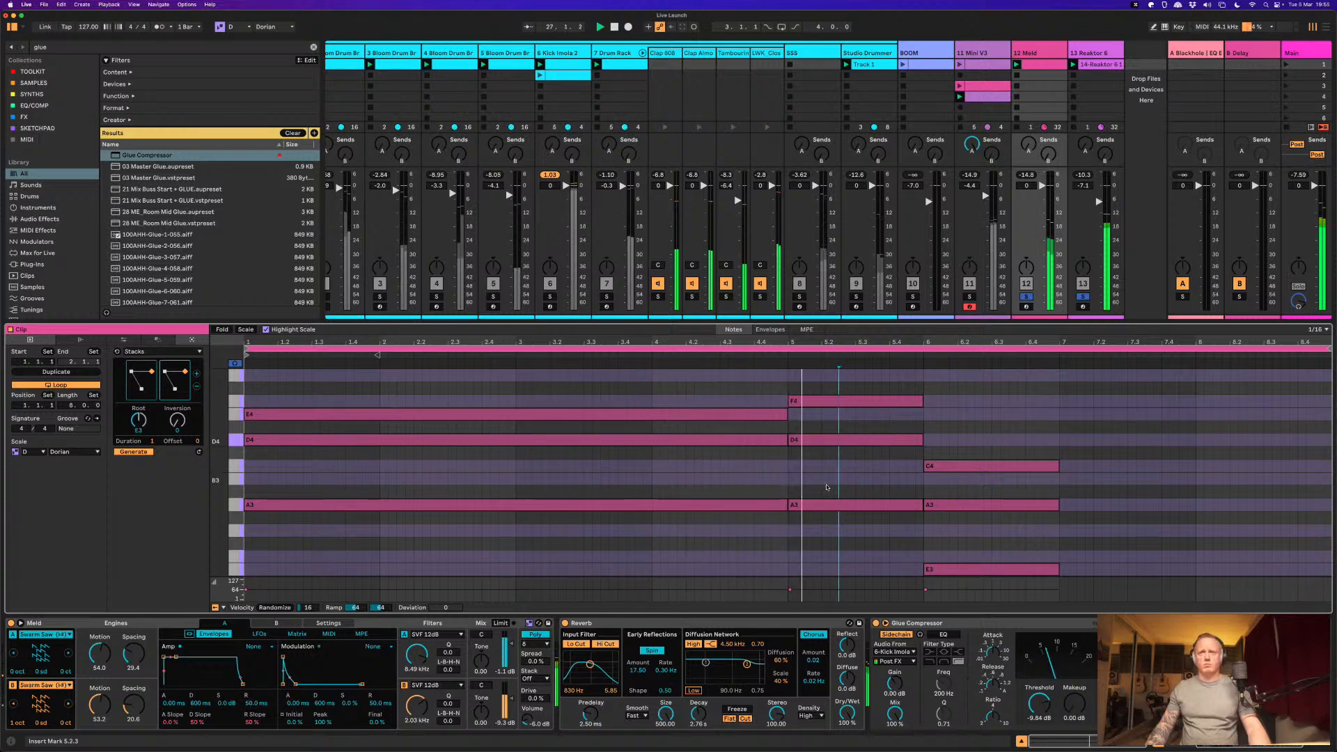
key("space")
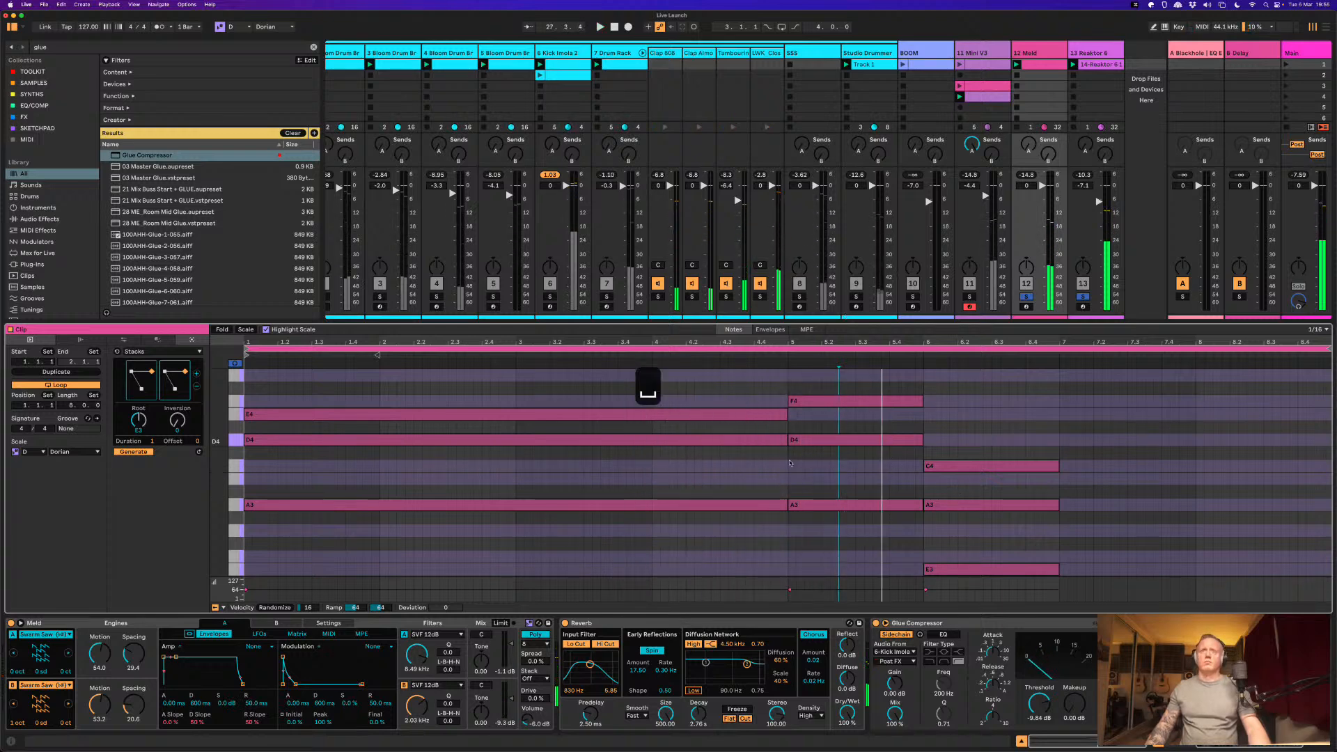
Step: Try twice to move the F4 note of the bar 5 chord to a lower pitch
scroll(817, 412, "down", 10)
scroll(829, 415, "left", 5)
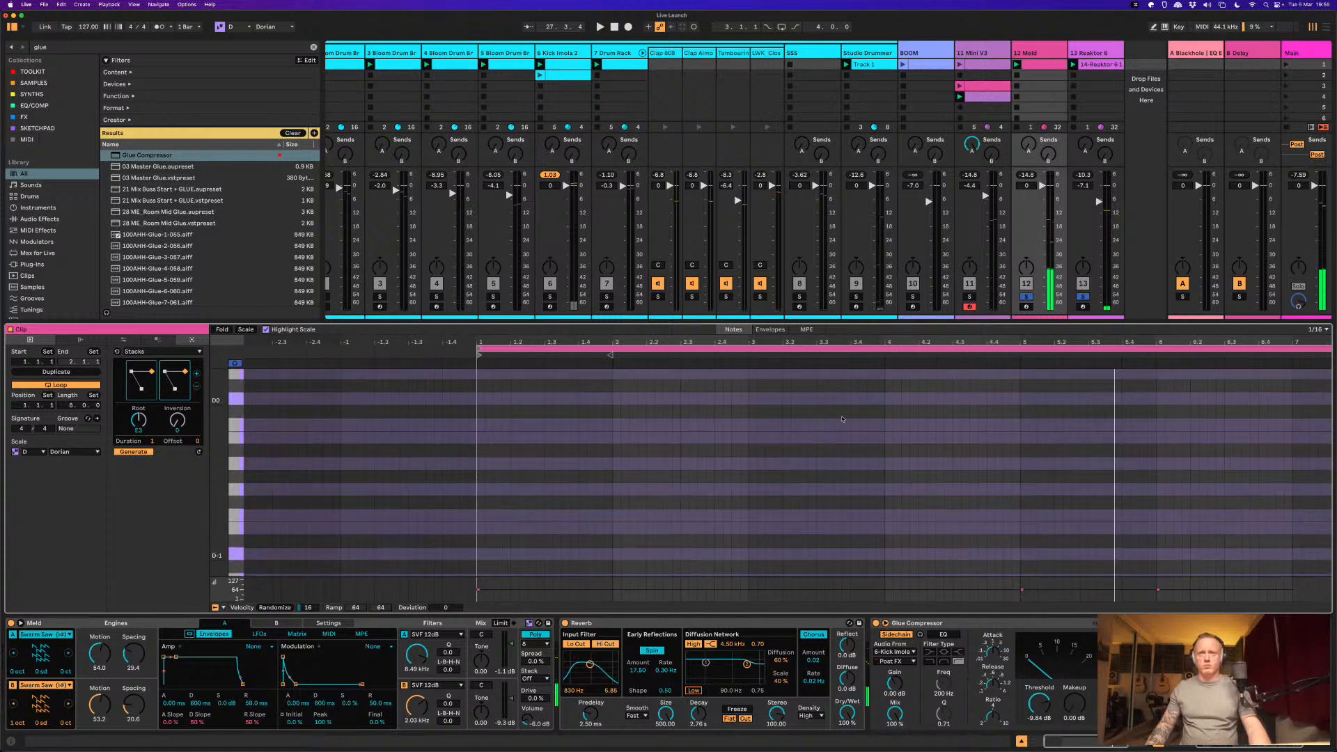
scroll(842, 419, "right", 5)
key("super+z")
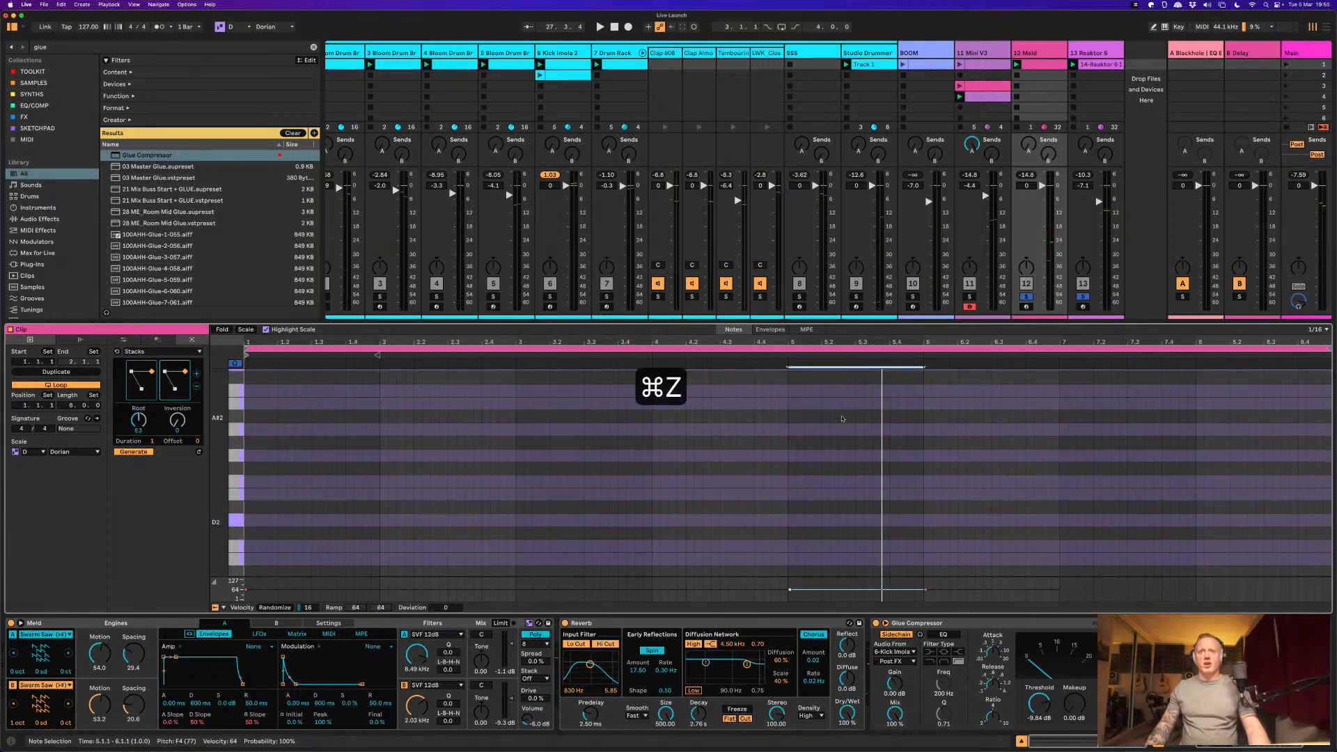
scroll(842, 418, "up", 10)
scroll(842, 419, "up", 6)
scroll(843, 419, "down", 3)
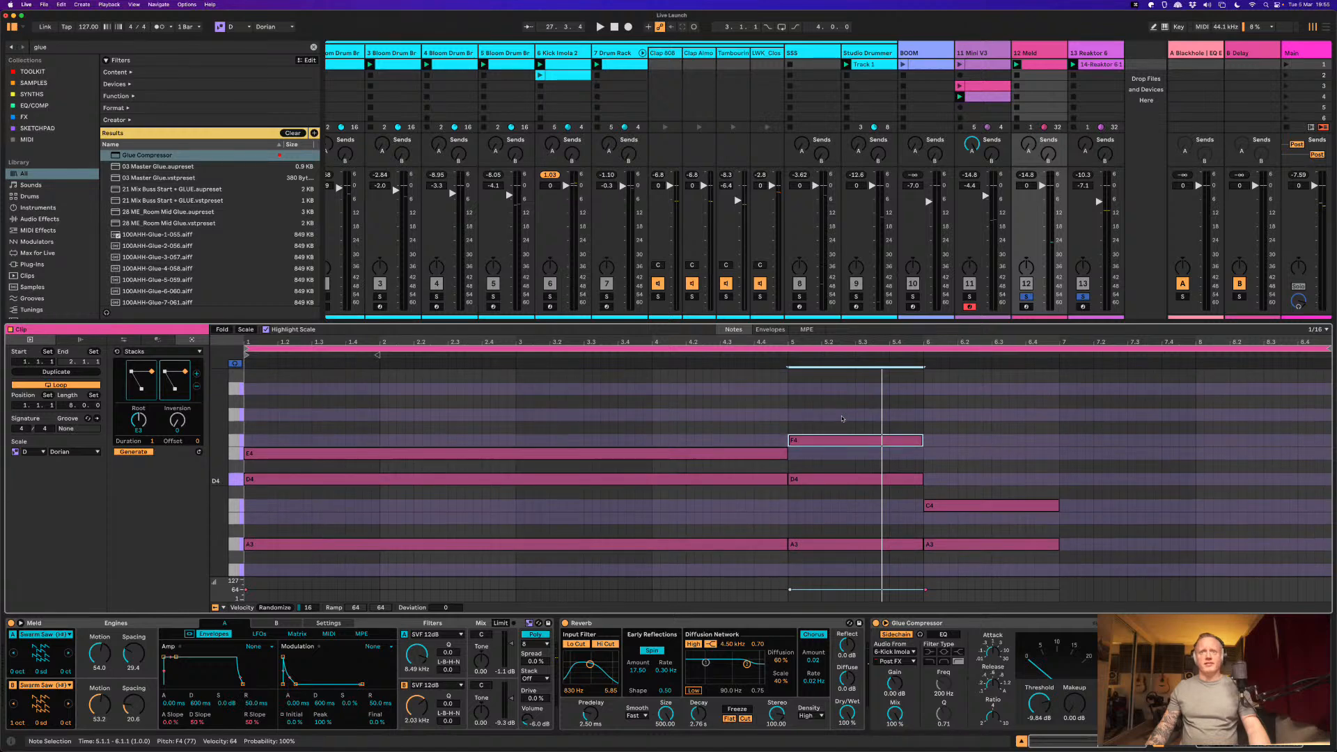
scroll(829, 451, "down", 10)
scroll(829, 451, "left", 4)
scroll(832, 446, "right", 3)
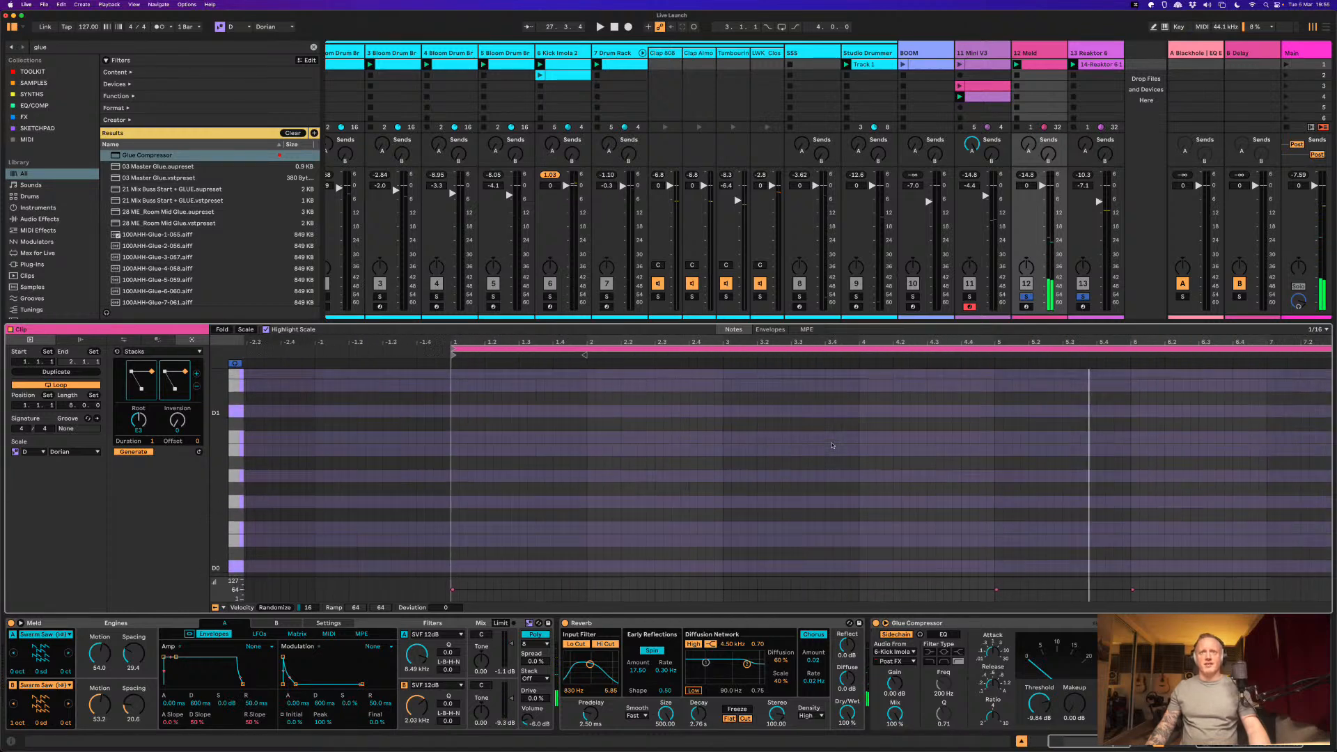
scroll(833, 446, "right", 3)
scroll(833, 446, "up", 2)
key("super+z")
scroll(843, 452, "up", 8)
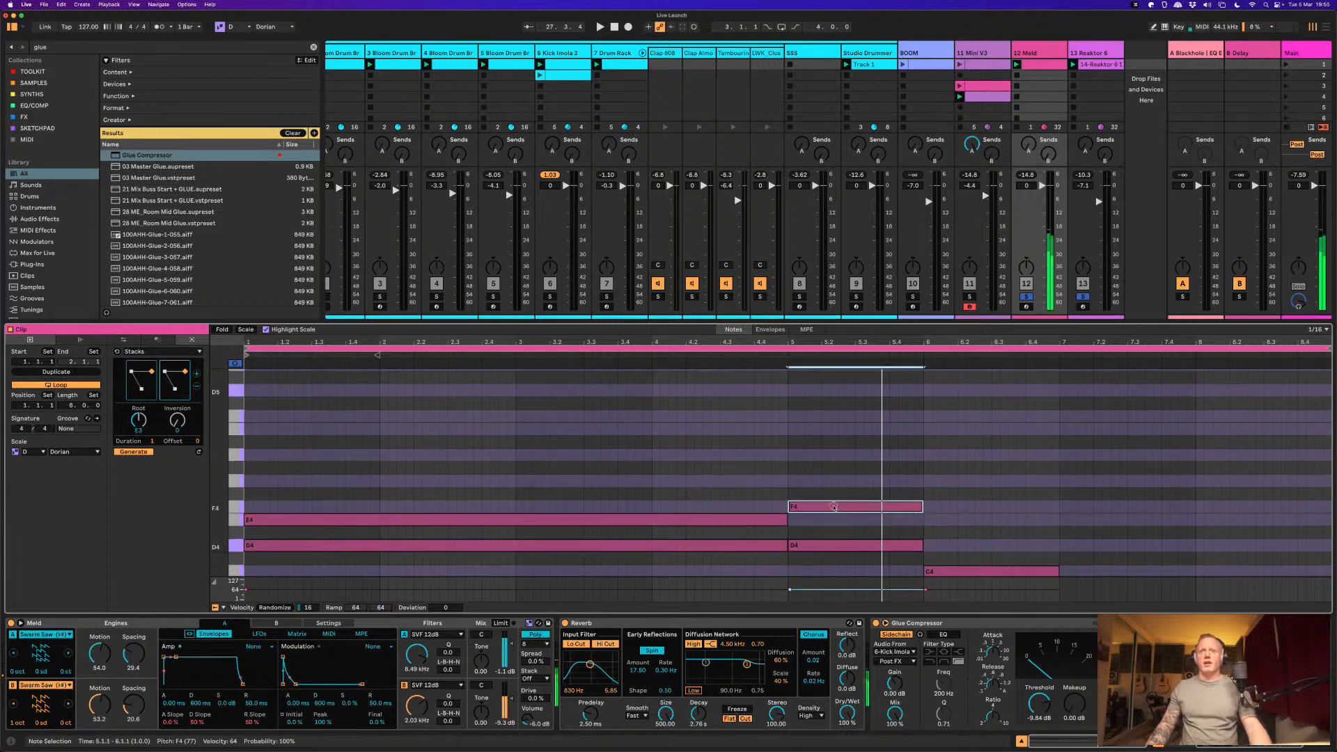
scroll(834, 507, "down", 5)
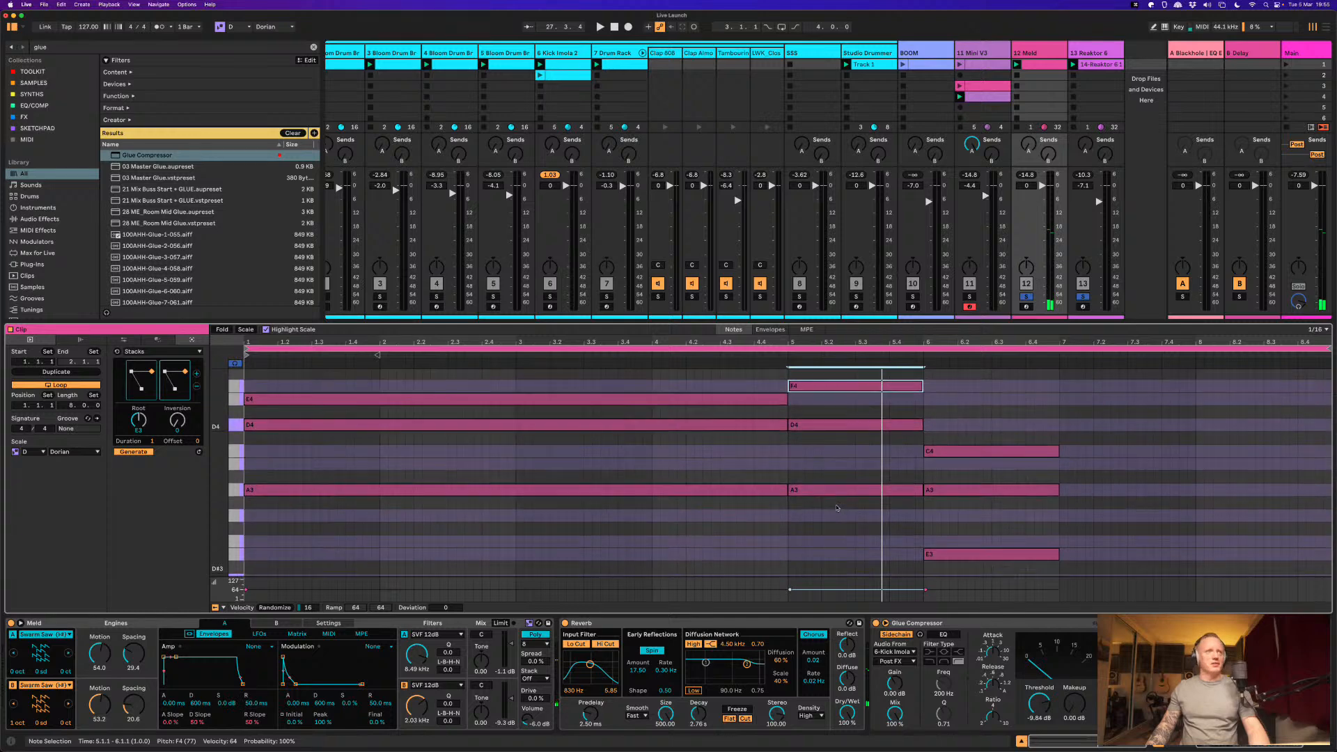
Step: Play the clip from its start into the bar 5 chord
key("space")
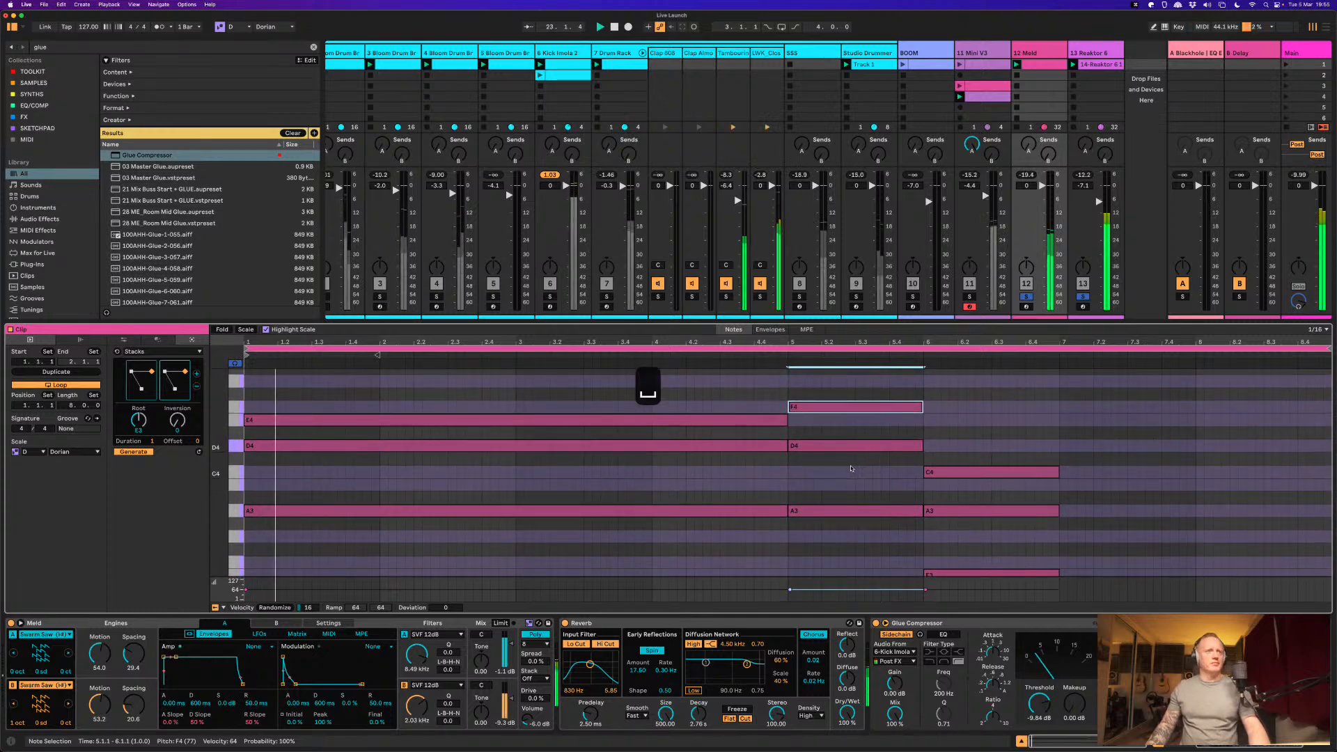
key("space")
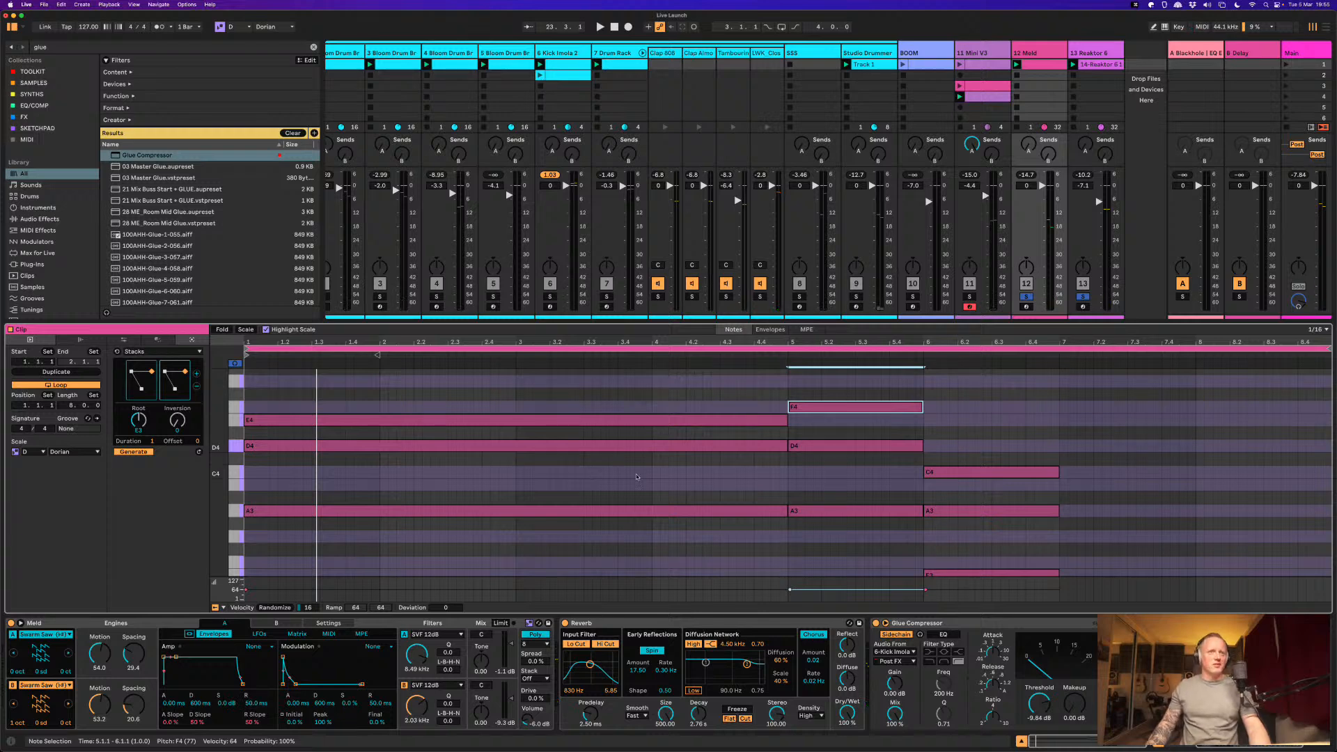
key("space")
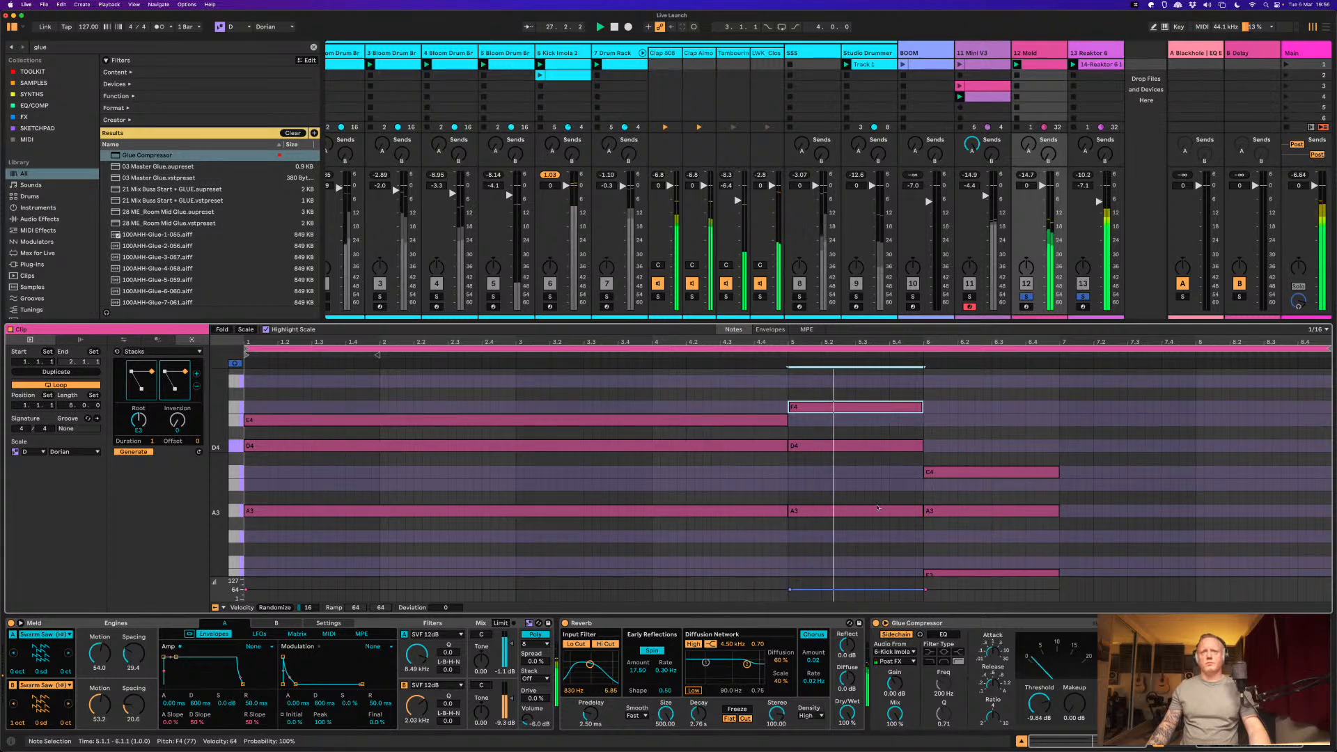
key("space")
Step: Try once more to reposition the bar 5 chord's top note by hand
left_click(841, 469)
scroll(828, 406, "down", 5)
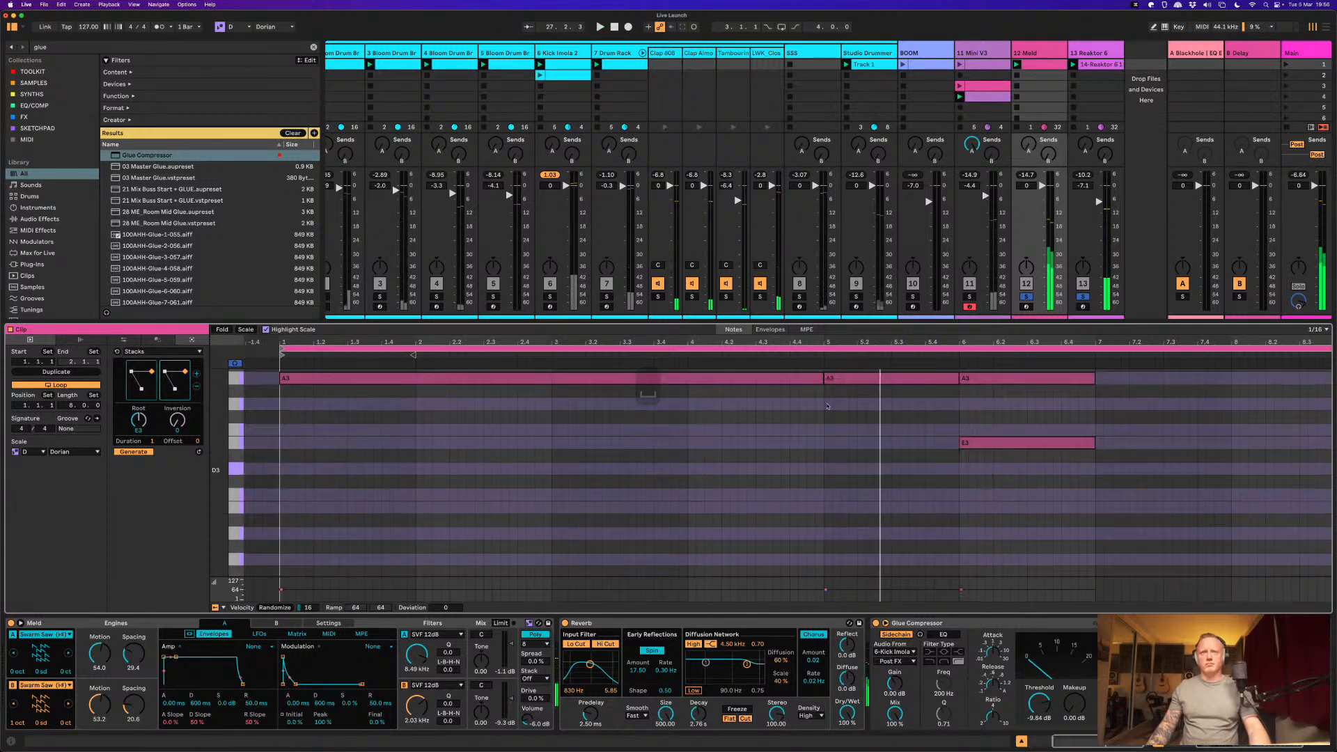
scroll(859, 456, "up", 5)
key("super+z")
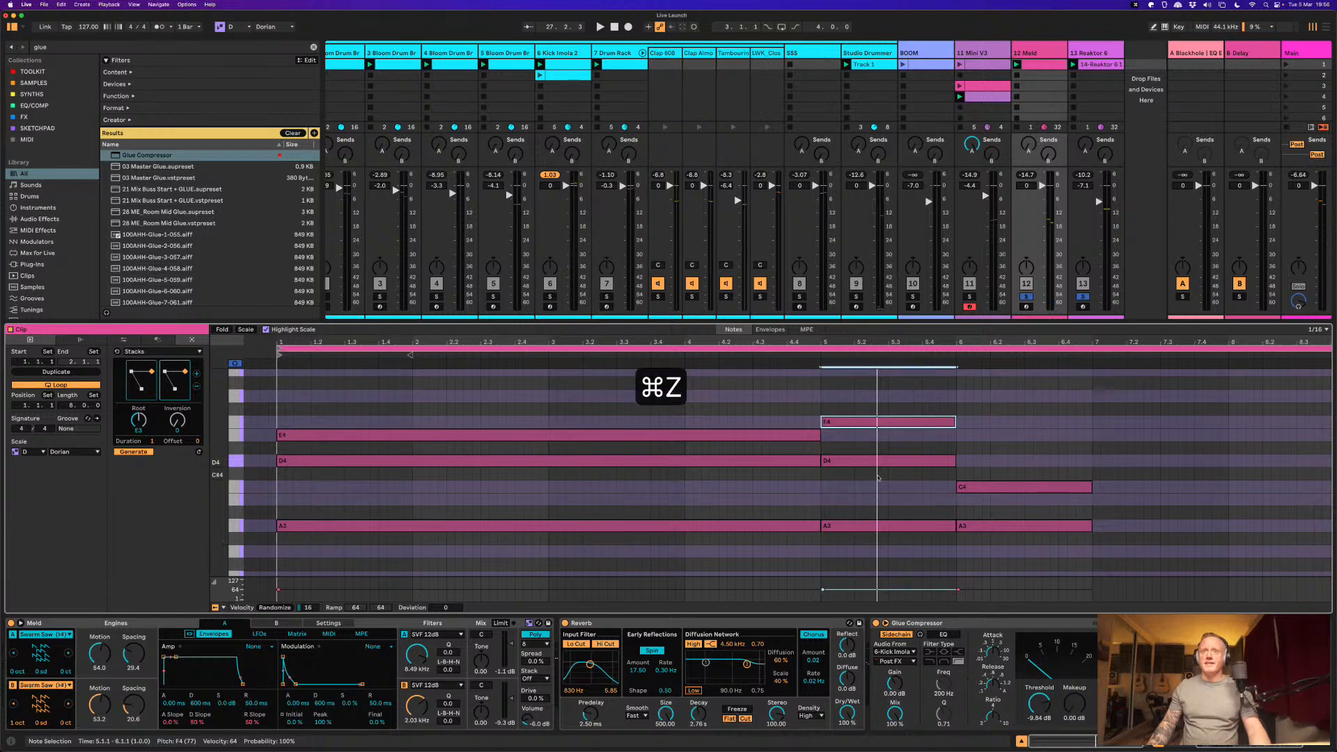
Step: Lower the bar 5 chord's F4 note by an octave to F3 and listen up to that chord
key("shift+Down")
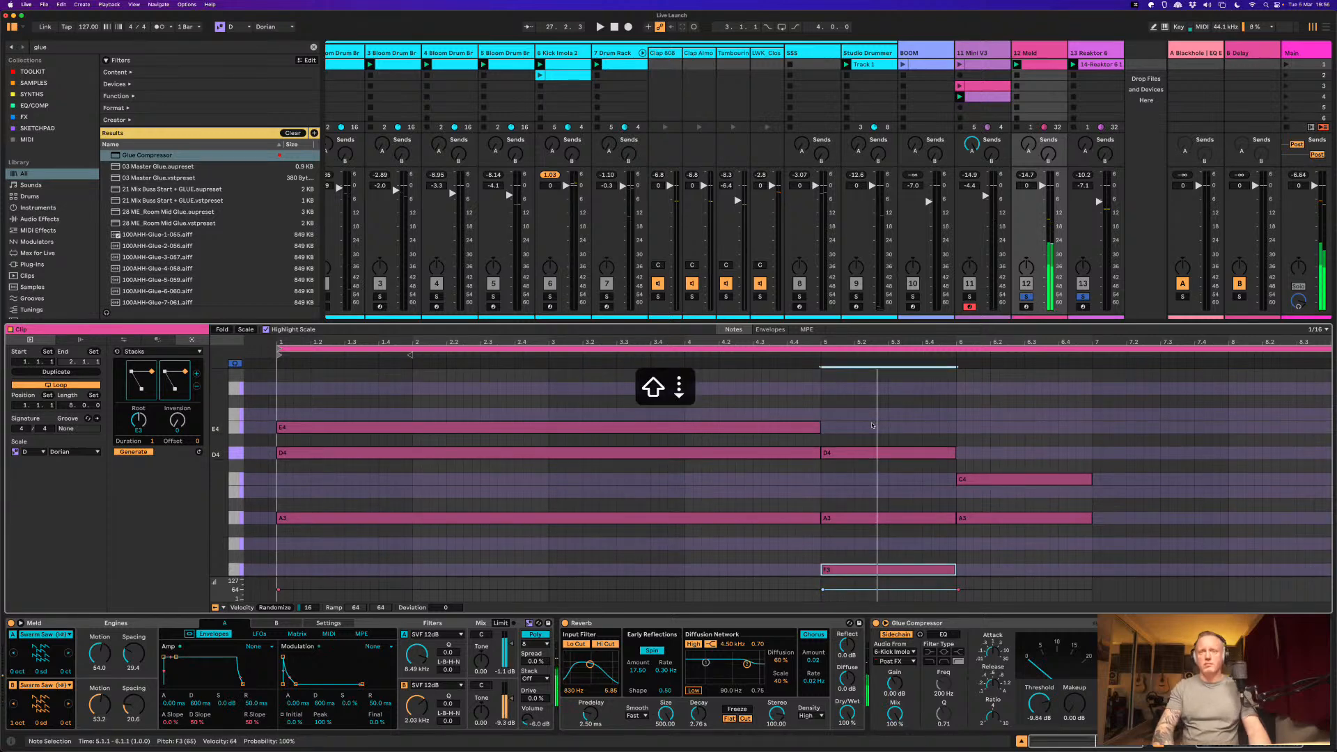
key("space")
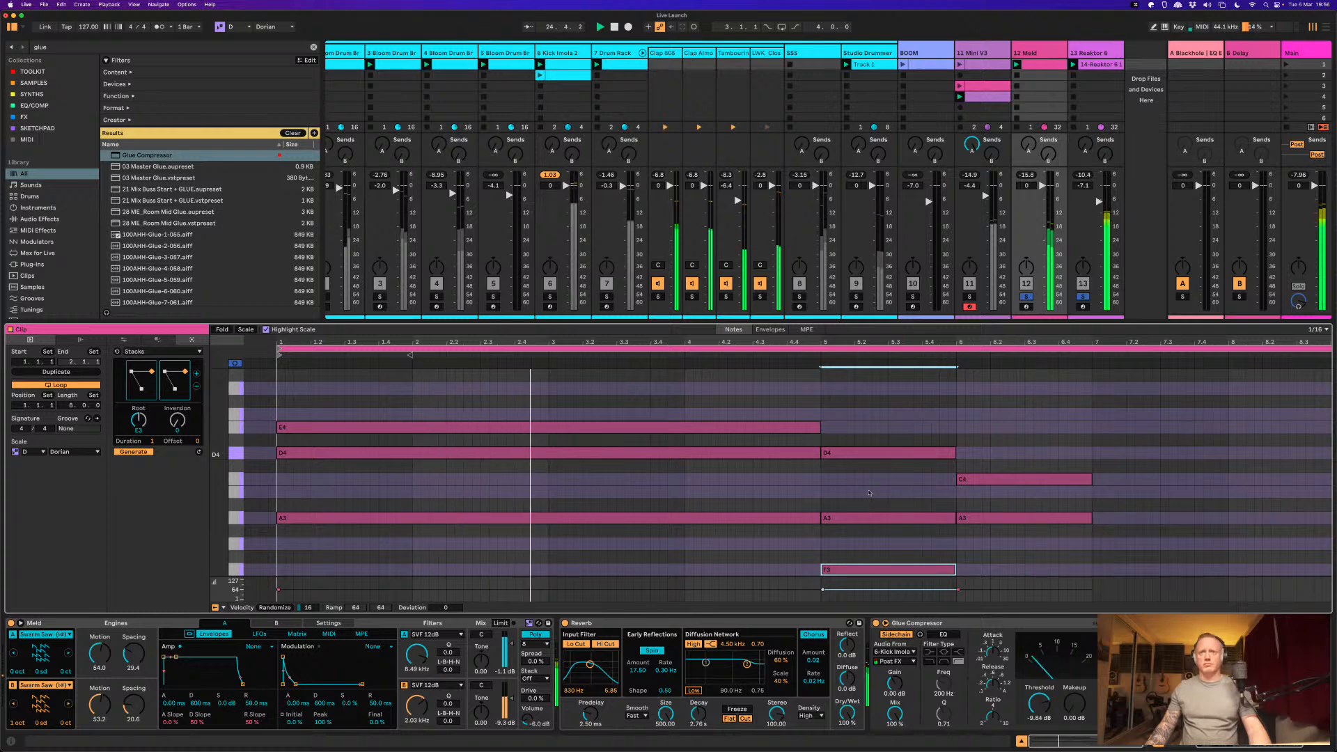
scroll(871, 493, "down", 3)
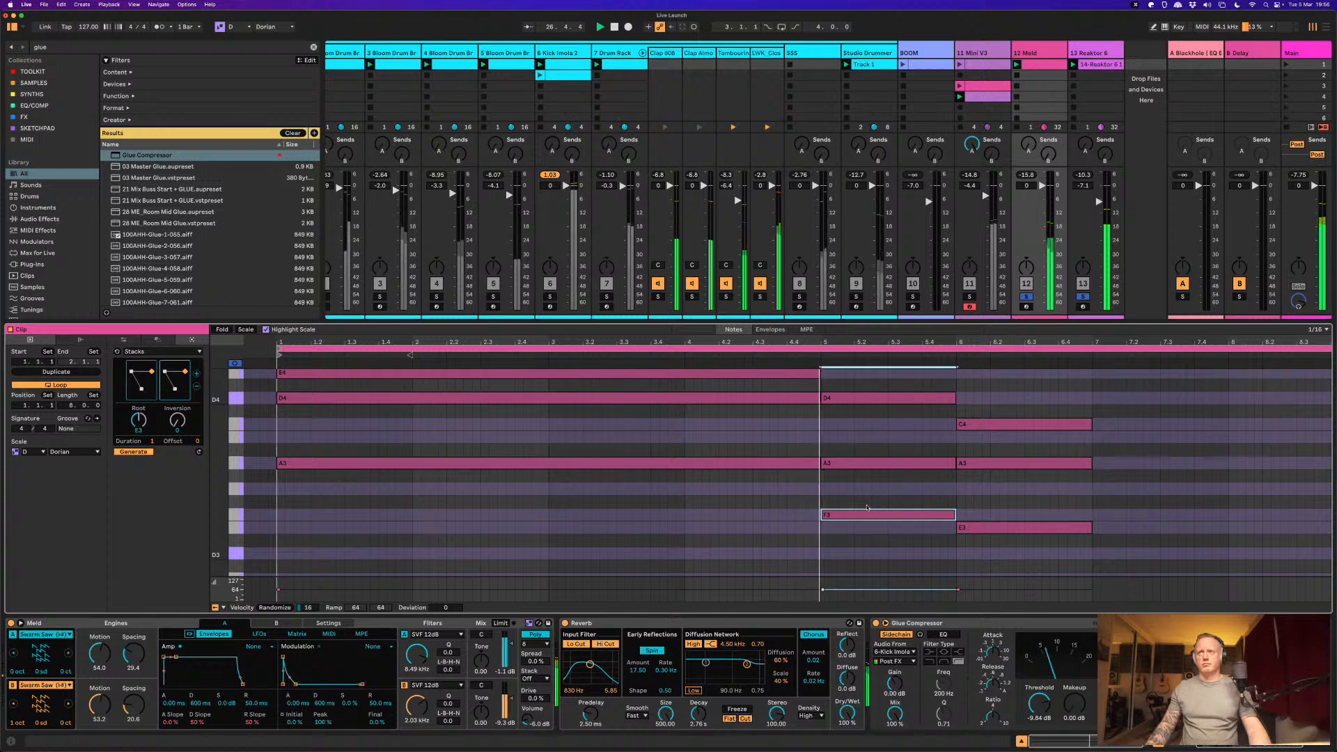
key("space")
Step: Try to move the bar 5 chord's F3 note down by hand
left_click_drag(867, 515, 869, 518)
scroll(867, 516, "down", 20)
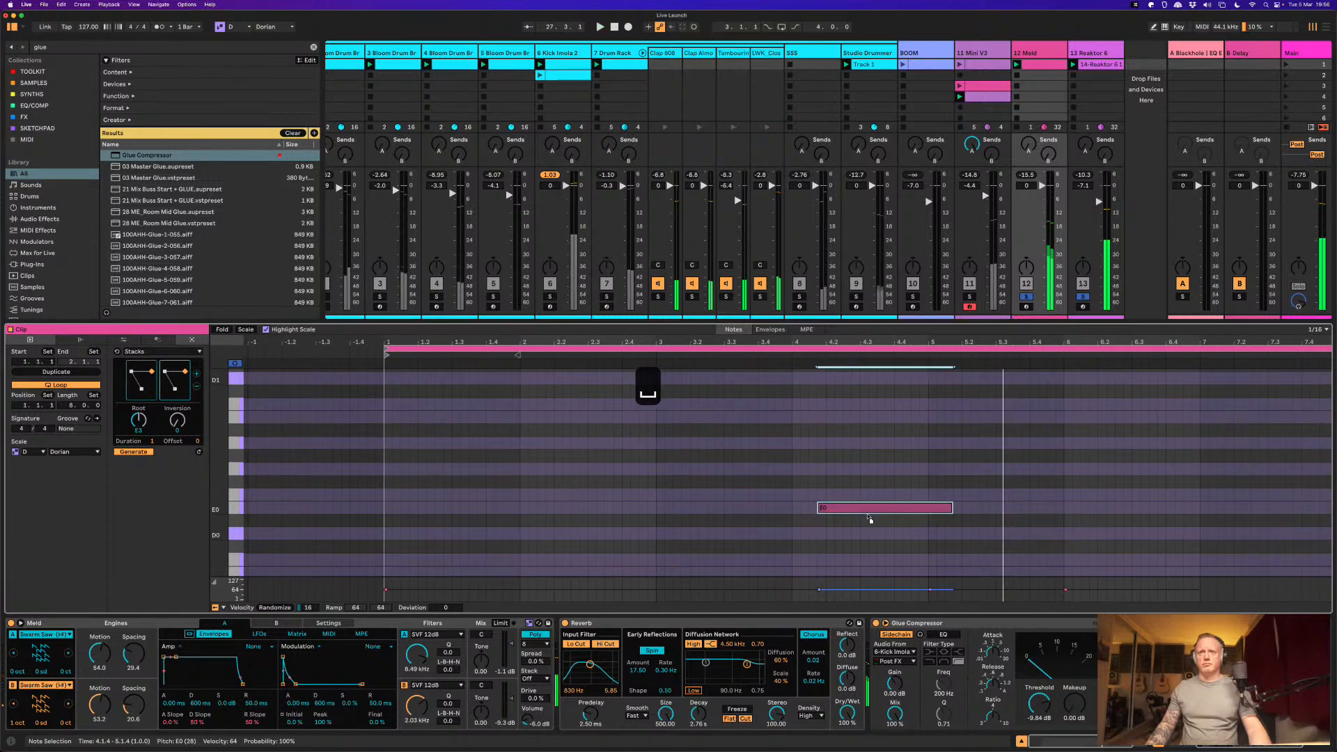
key("super+z")
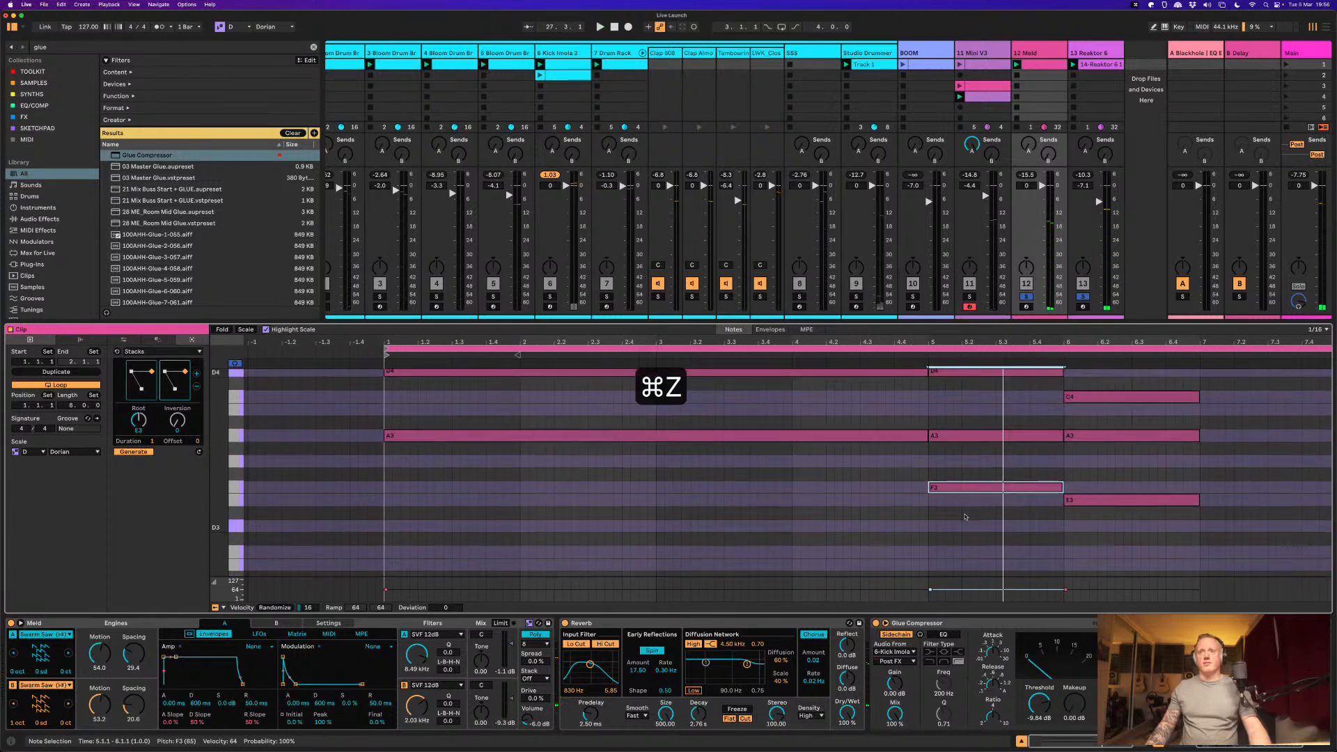
Step: Lower the bar 5 chord's F3 note to E3 and play the progression
key("Down")
key("space")
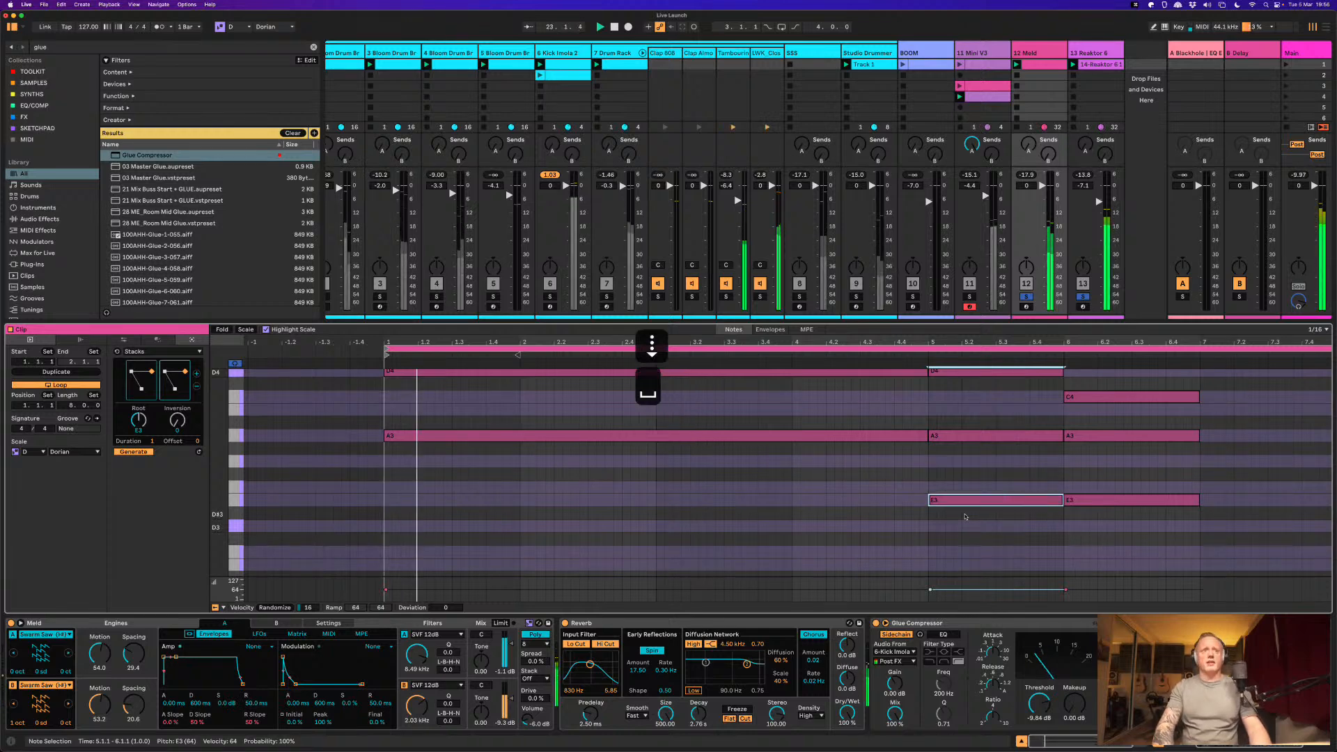
scroll(966, 517, "right", 3)
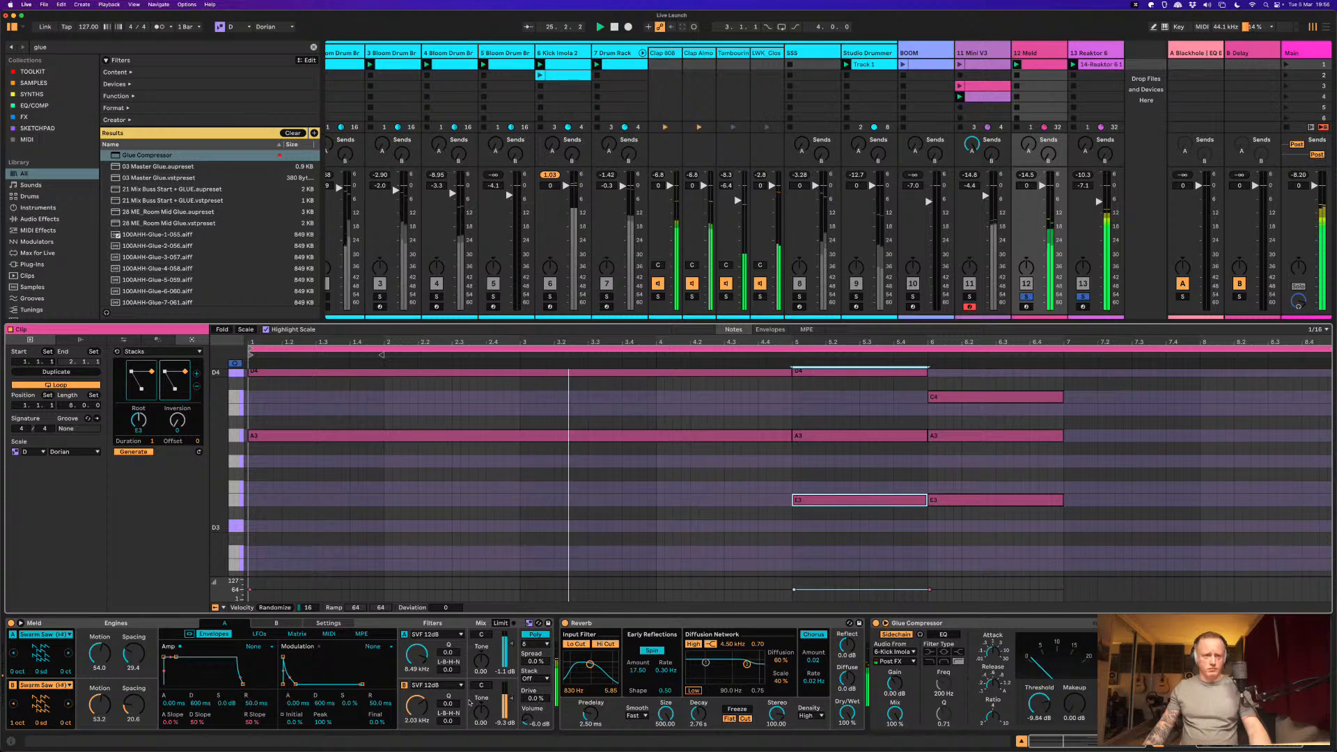
Step: Set Meld's engine A Motion to 47.6 during playback, and stop at the end of the bar 5 chord
left_click_drag(105, 663, 104, 665)
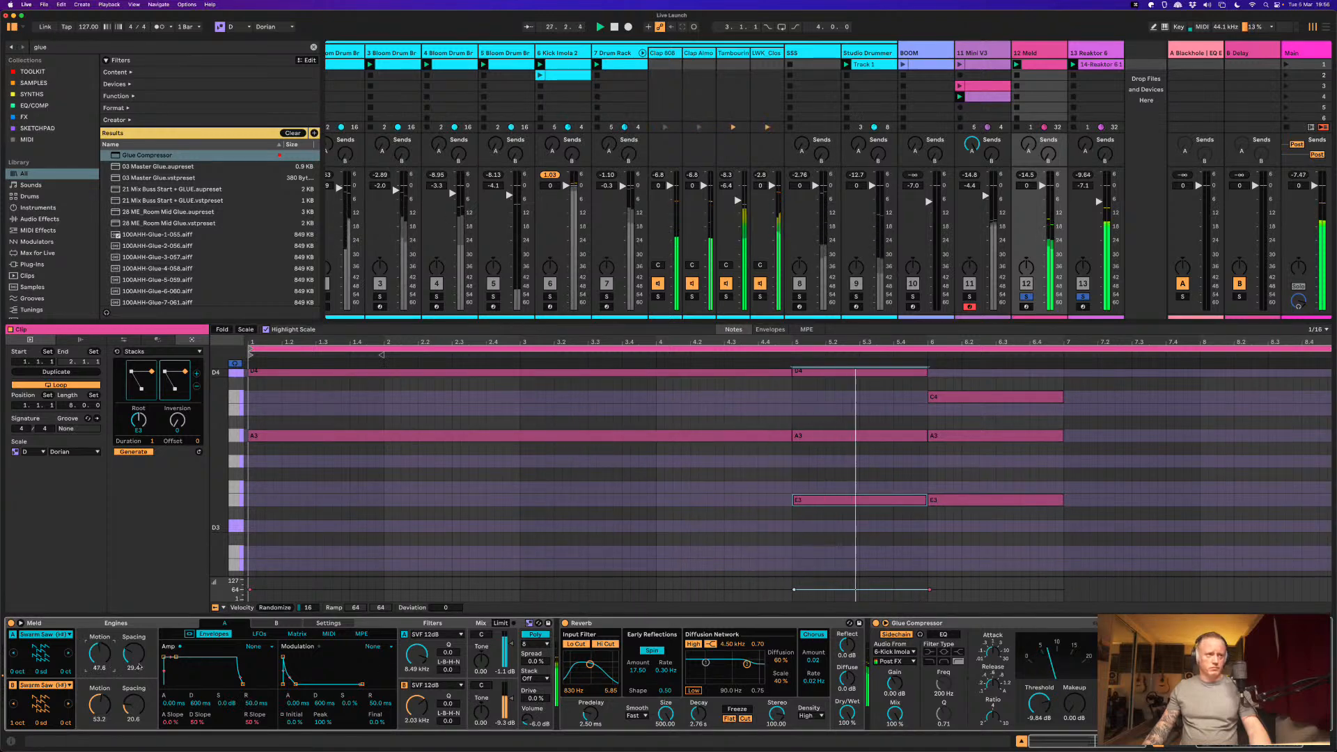
key("space")
Step: Delete all notes of the last chord in bar 6
left_click_drag(989, 499, 1024, 519)
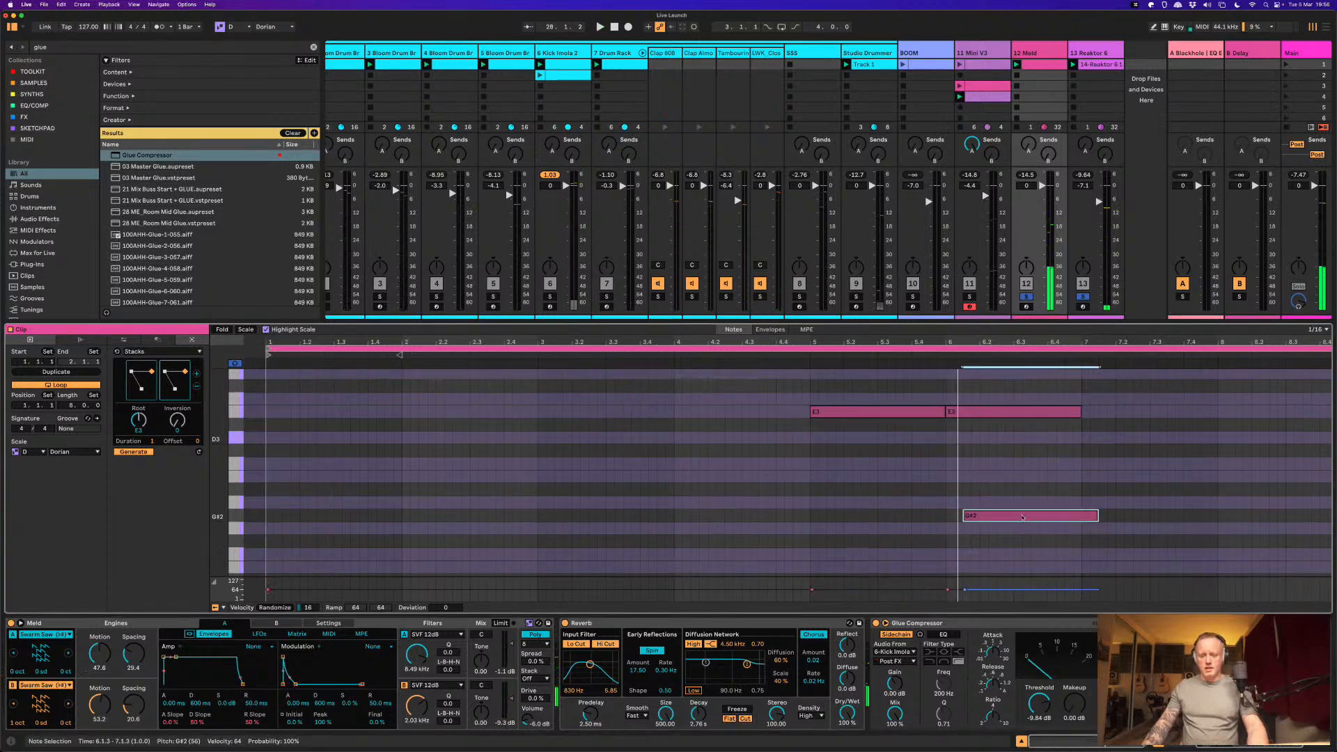
key("BackSpace")
scroll(1023, 518, "up", 4)
key("BackSpace")
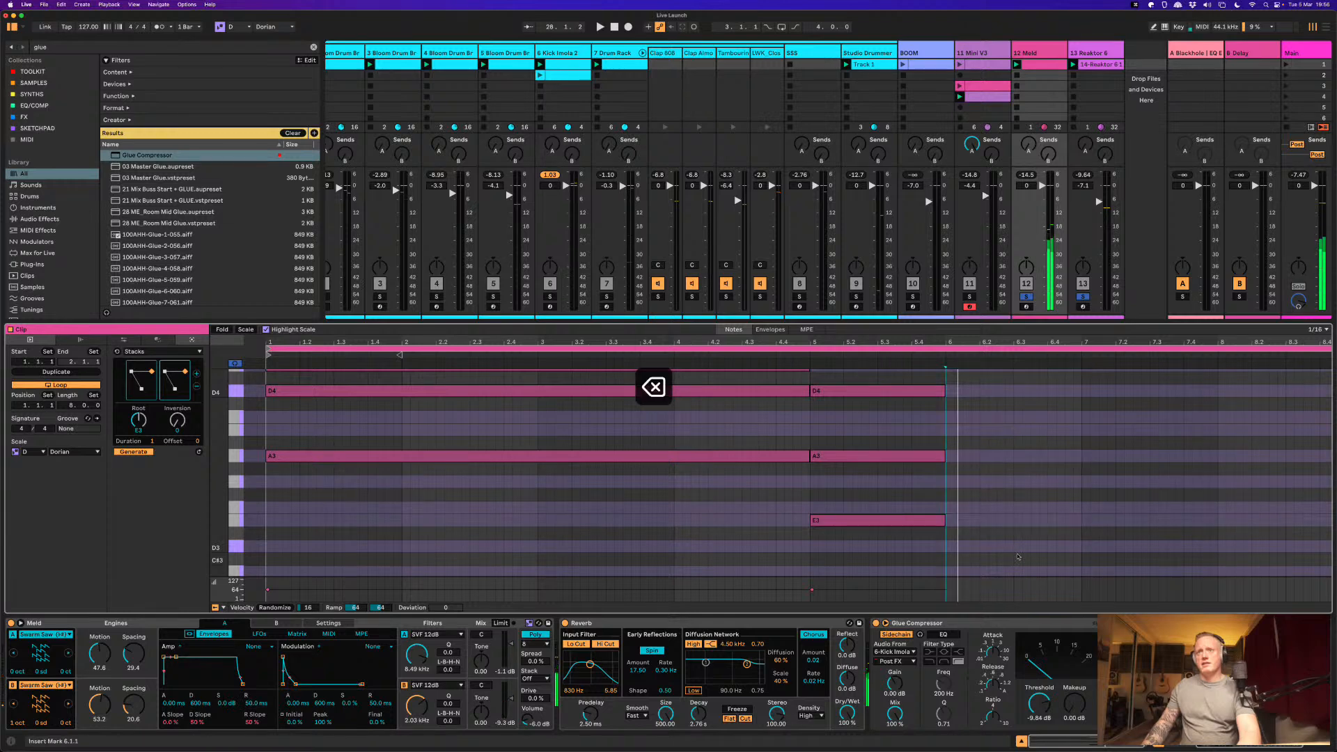
Step: Play the clip from its start several times to judge the first chord leading into the shortened bar 5 chord
left_click_drag(994, 550, 900, 392)
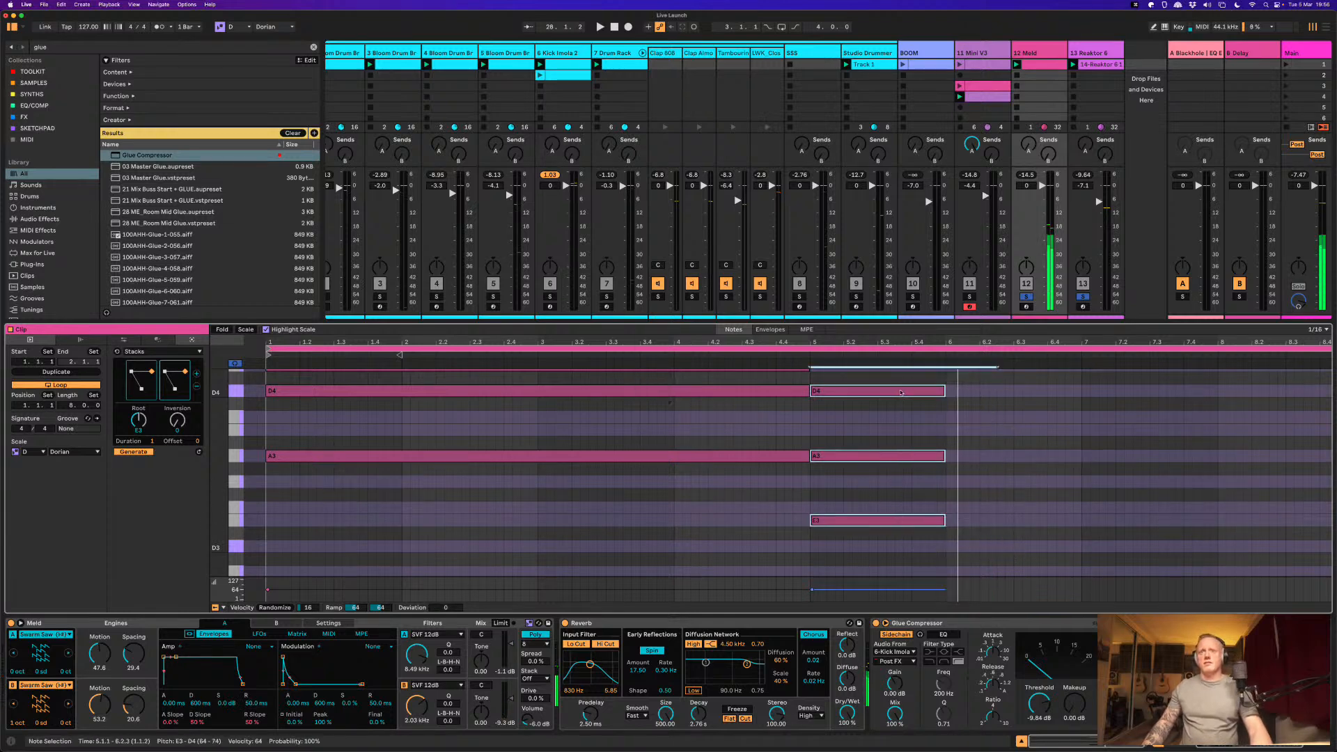
left_click(810, 353)
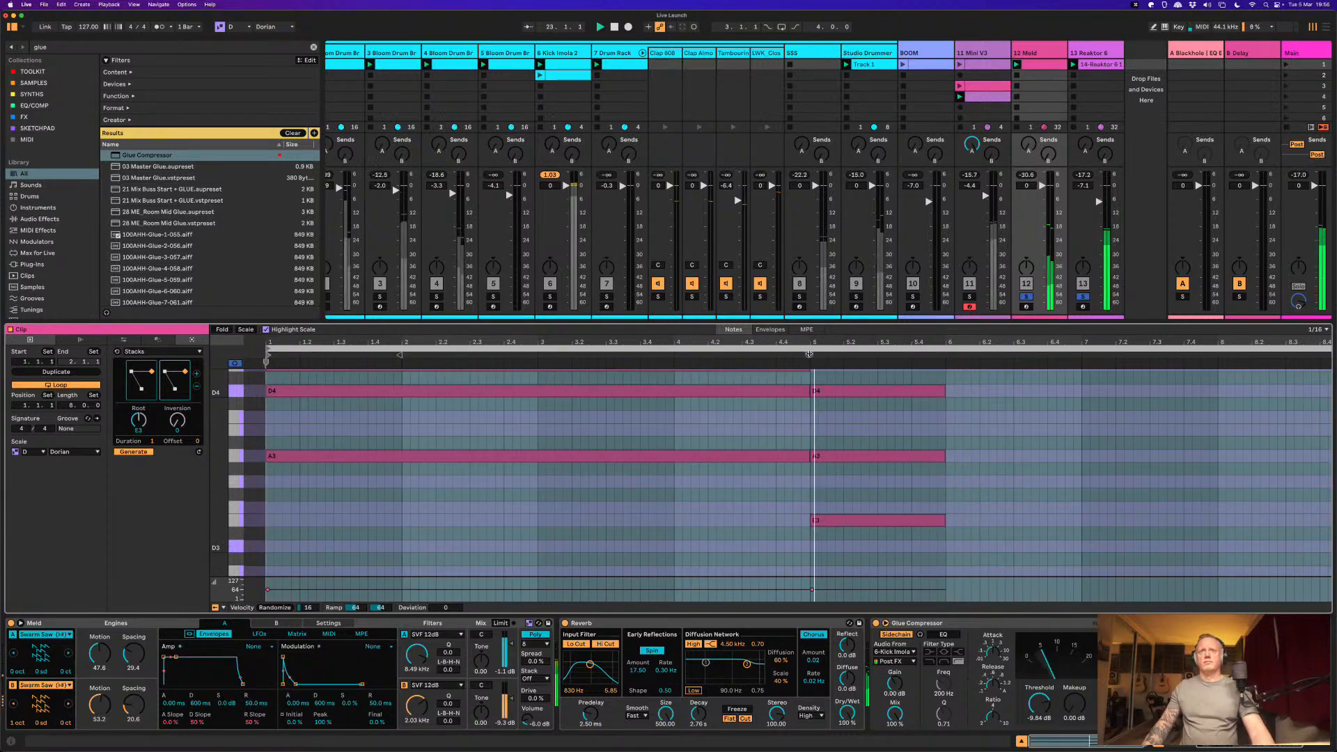
key("space")
scroll(1038, 432, "up", 2)
key("space")
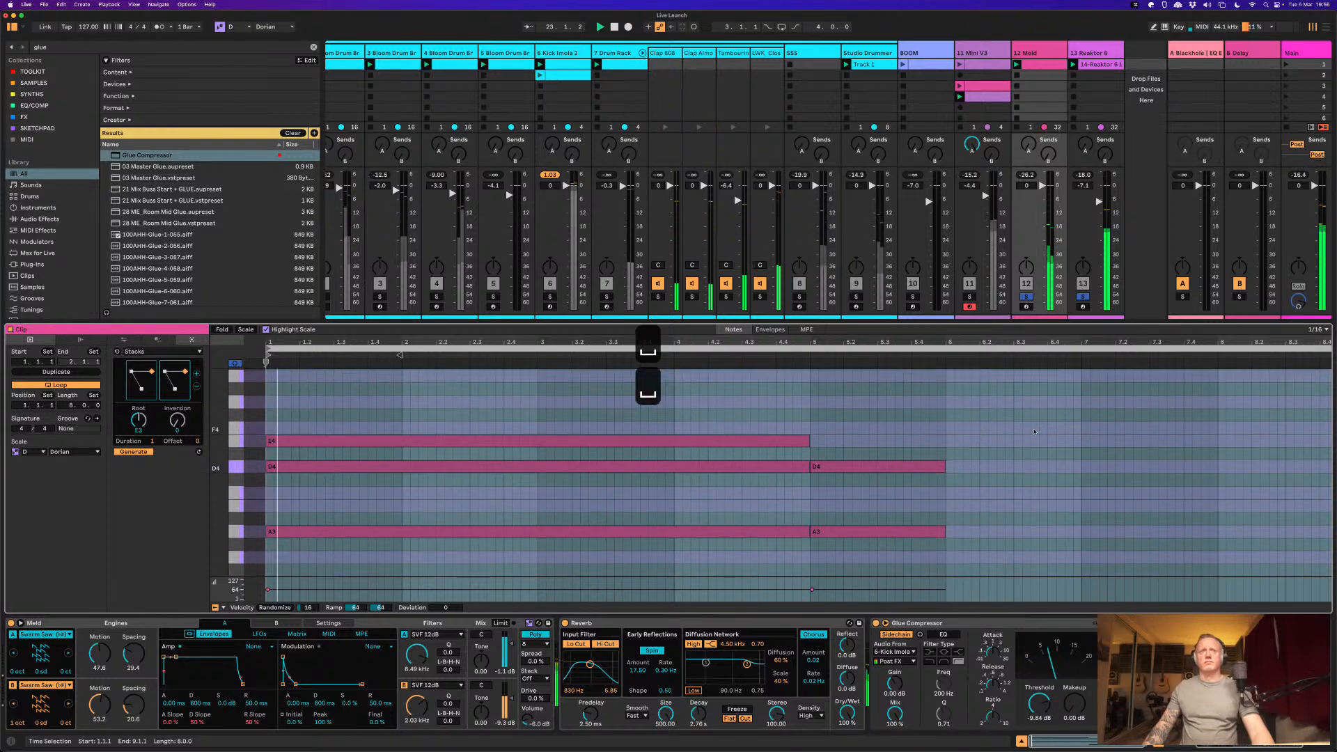
left_click(1031, 436)
key("space")
key("space")
key("space")
left_click(811, 416)
right_click(811, 415)
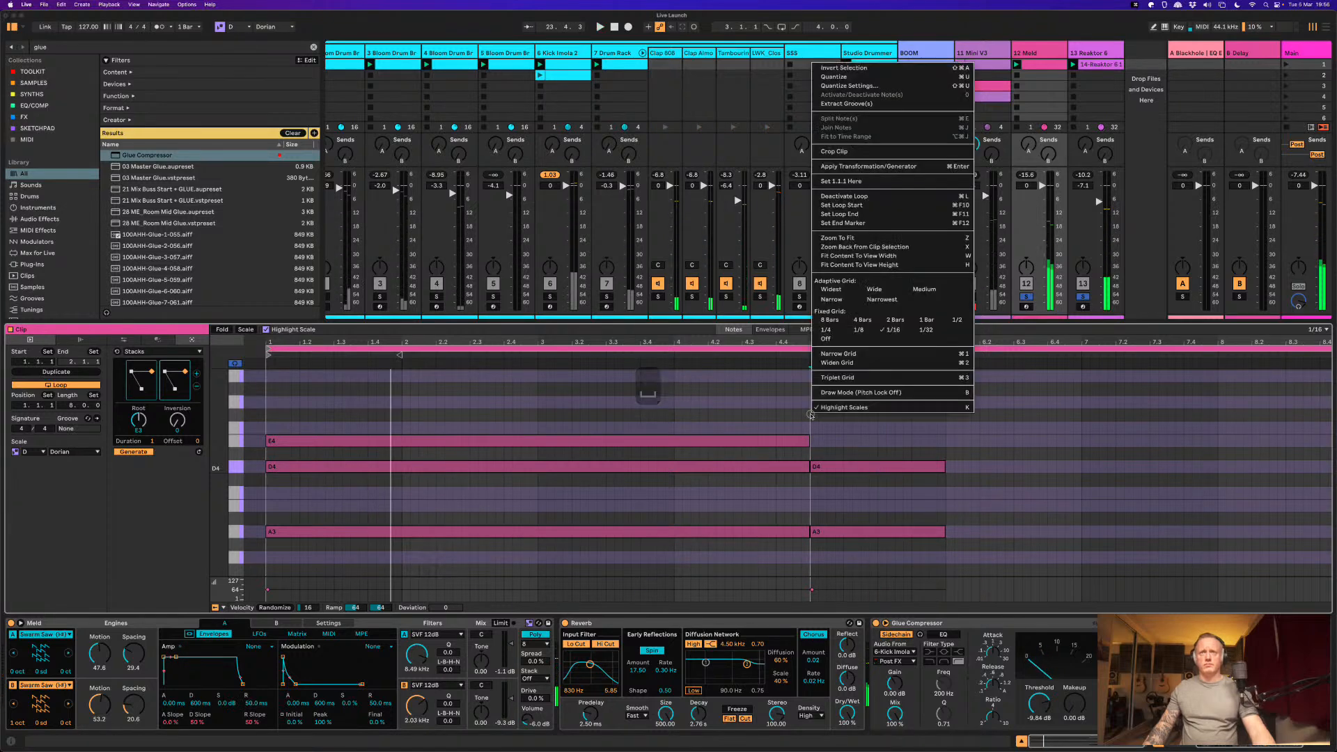
left_click(786, 415)
key("space")
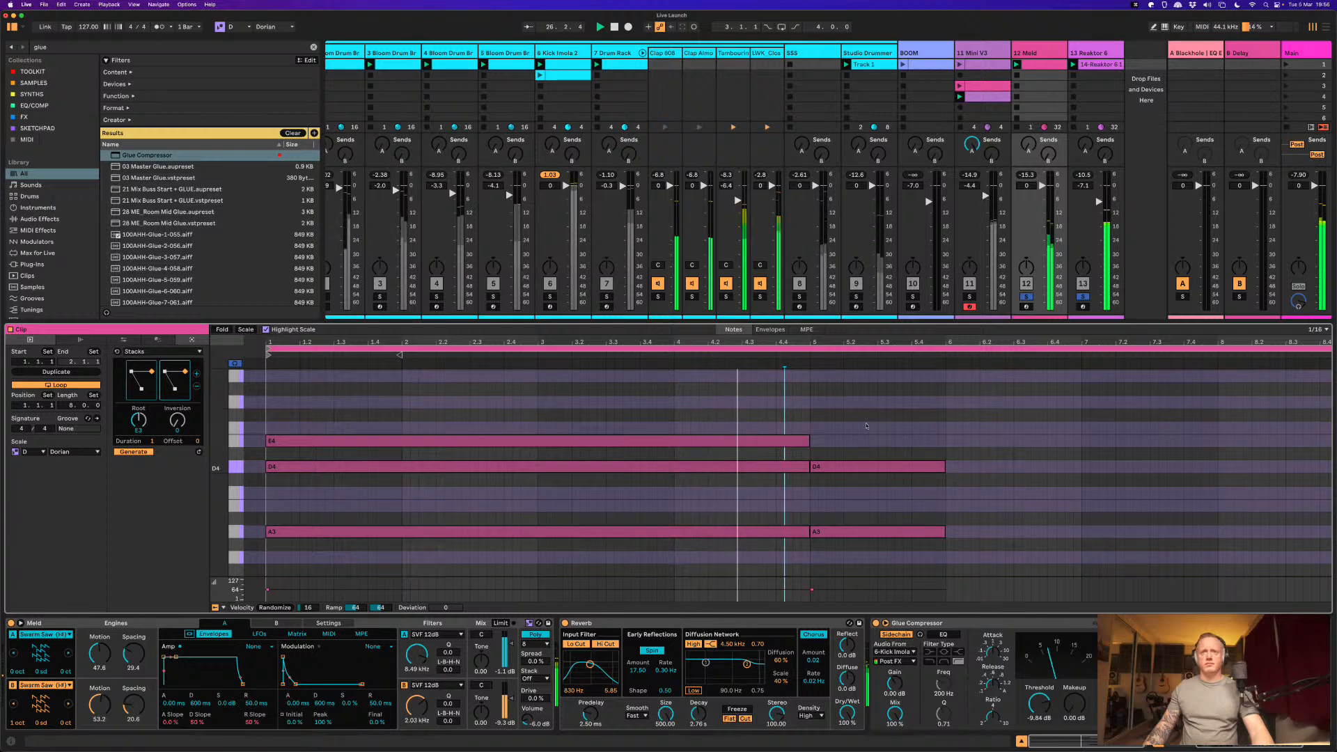
Step: Stop playback, delete the bar 5 chord's notes and remove the second chord from the Stacks generator
scroll(864, 411, "down", 2)
key("space")
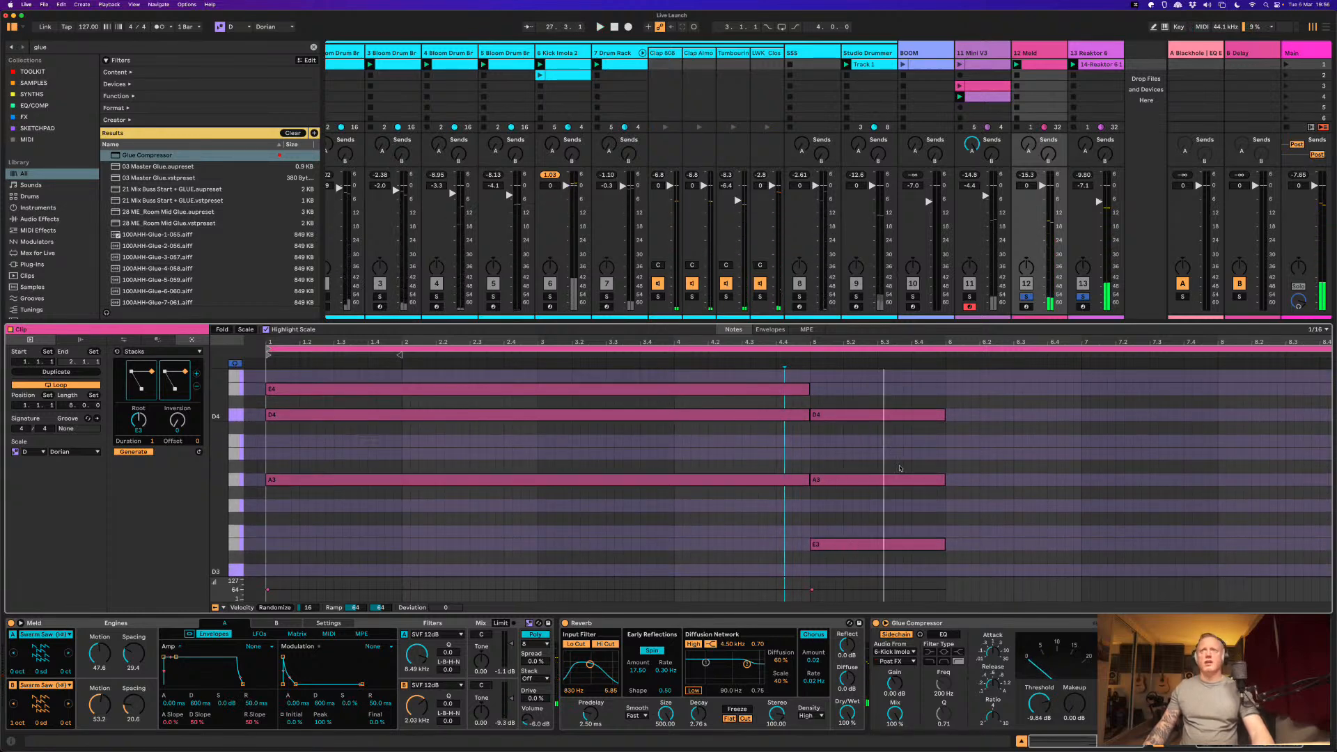
scroll(893, 550, "down", 3)
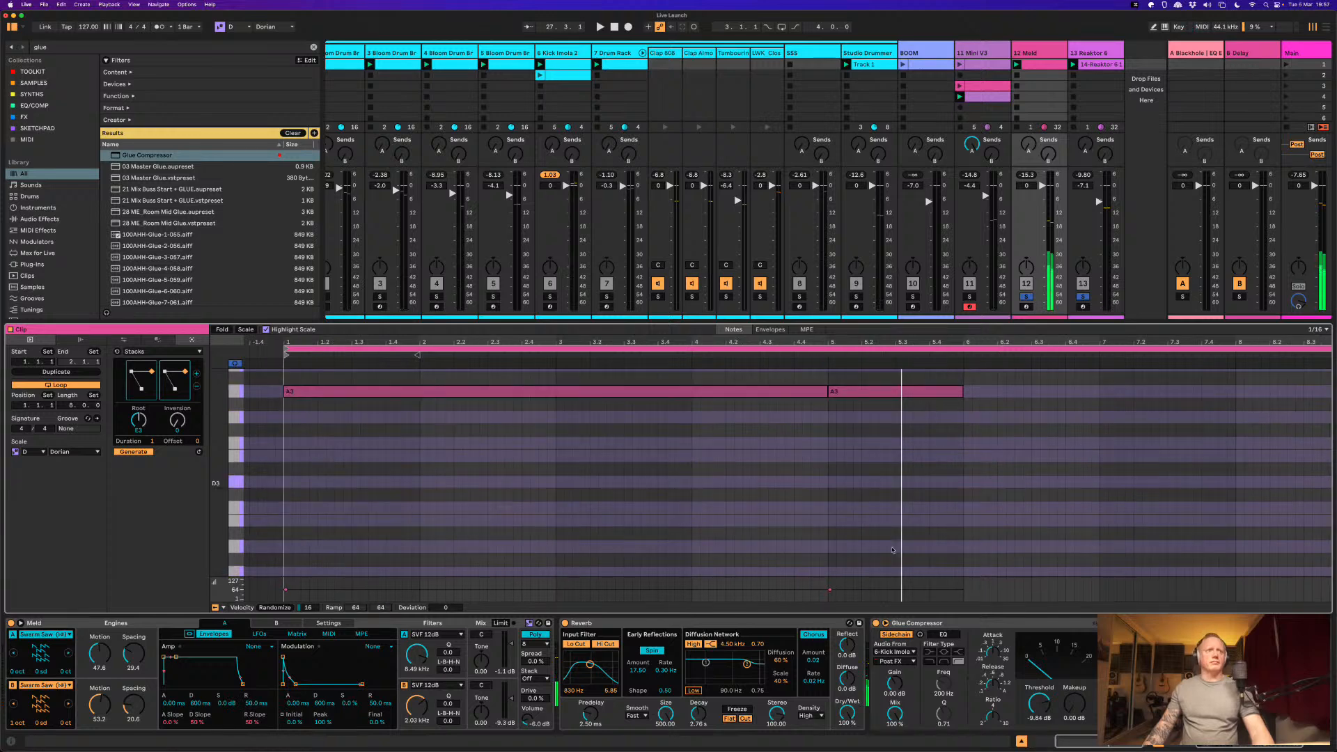
scroll(906, 443, "up", 5)
left_click(608, 416)
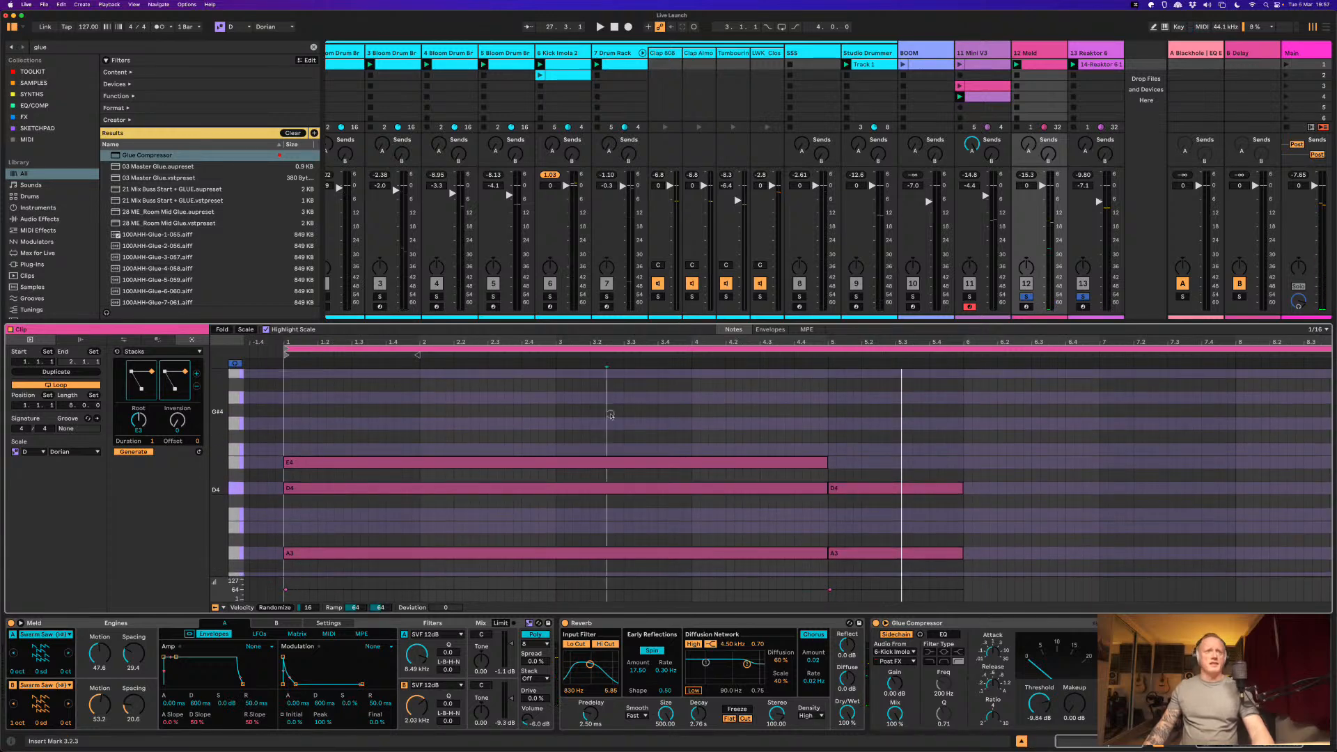
left_click_drag(912, 456, 911, 569)
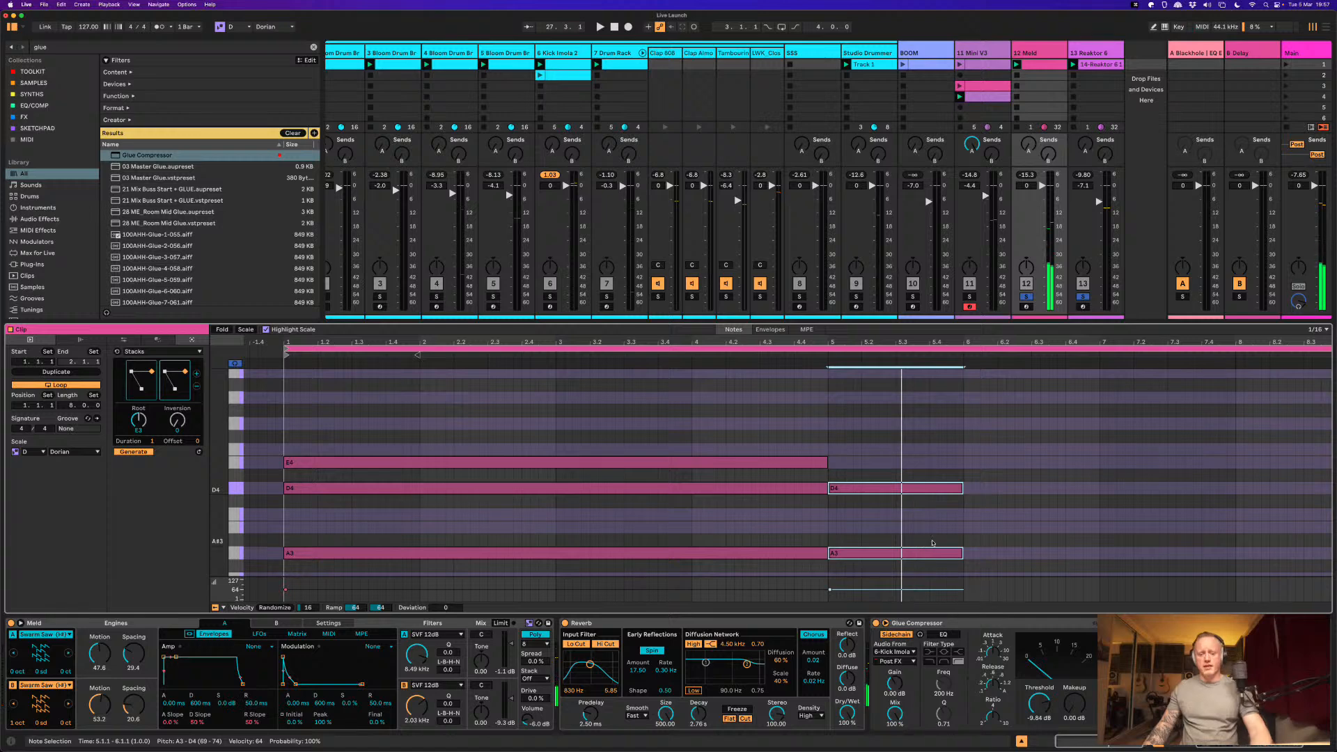
key("BackSpace")
left_click(198, 387)
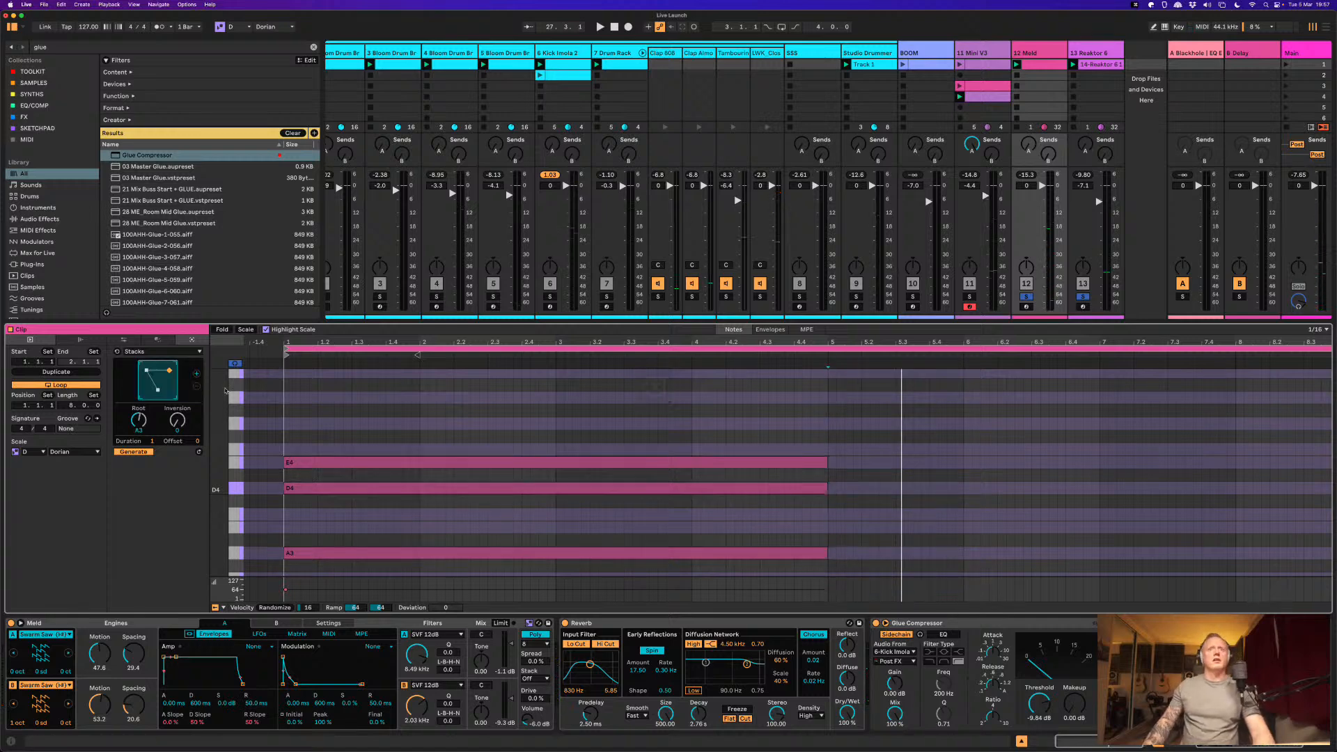
scroll(726, 469, "up", 2)
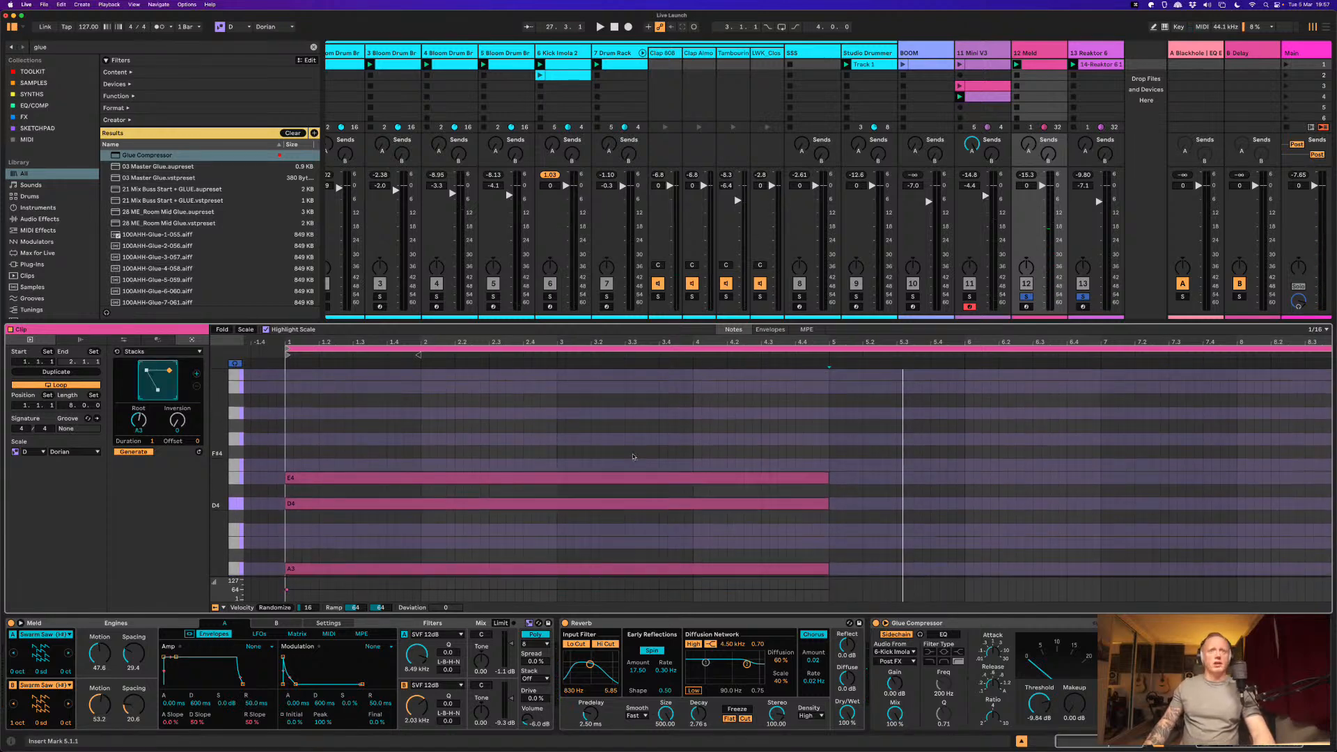
Step: Duplicate the four-bar chord into bar 5 during playback and lower the copy's D4 note to C4
key("space")
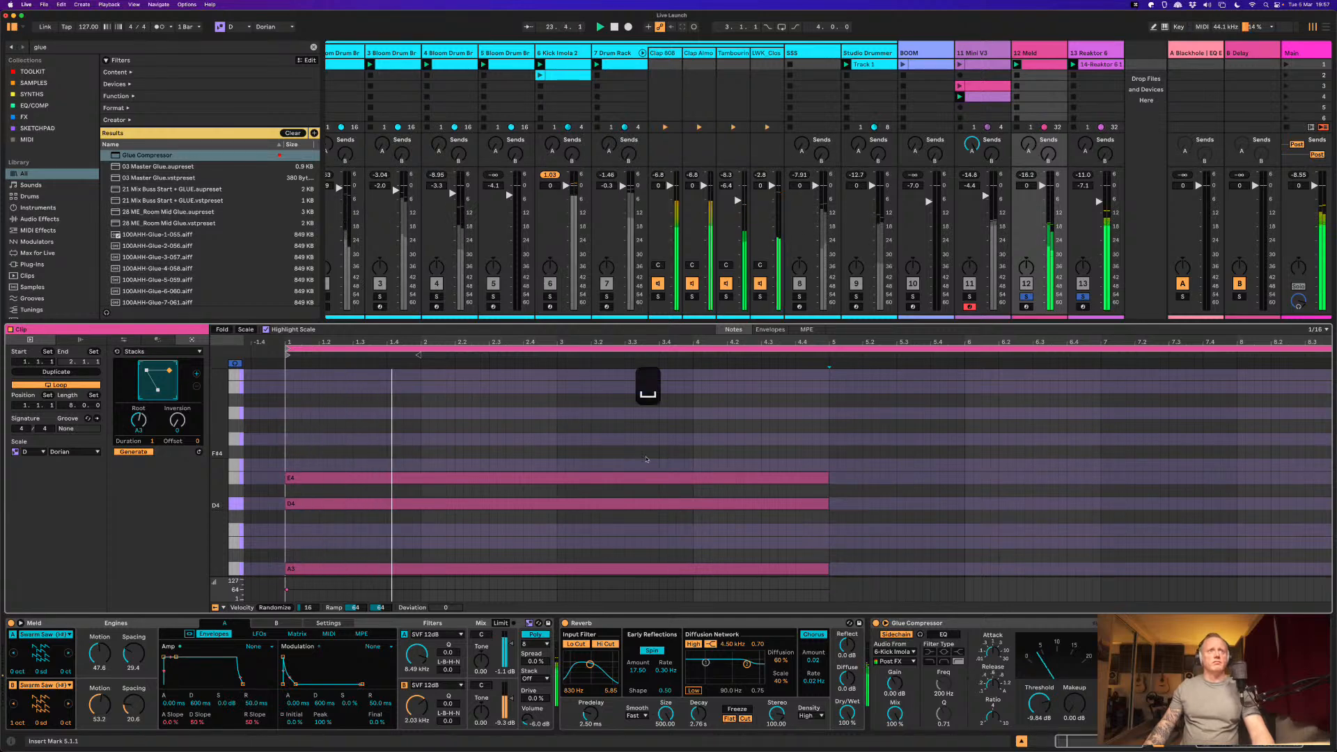
key("super+a")
key("super+d")
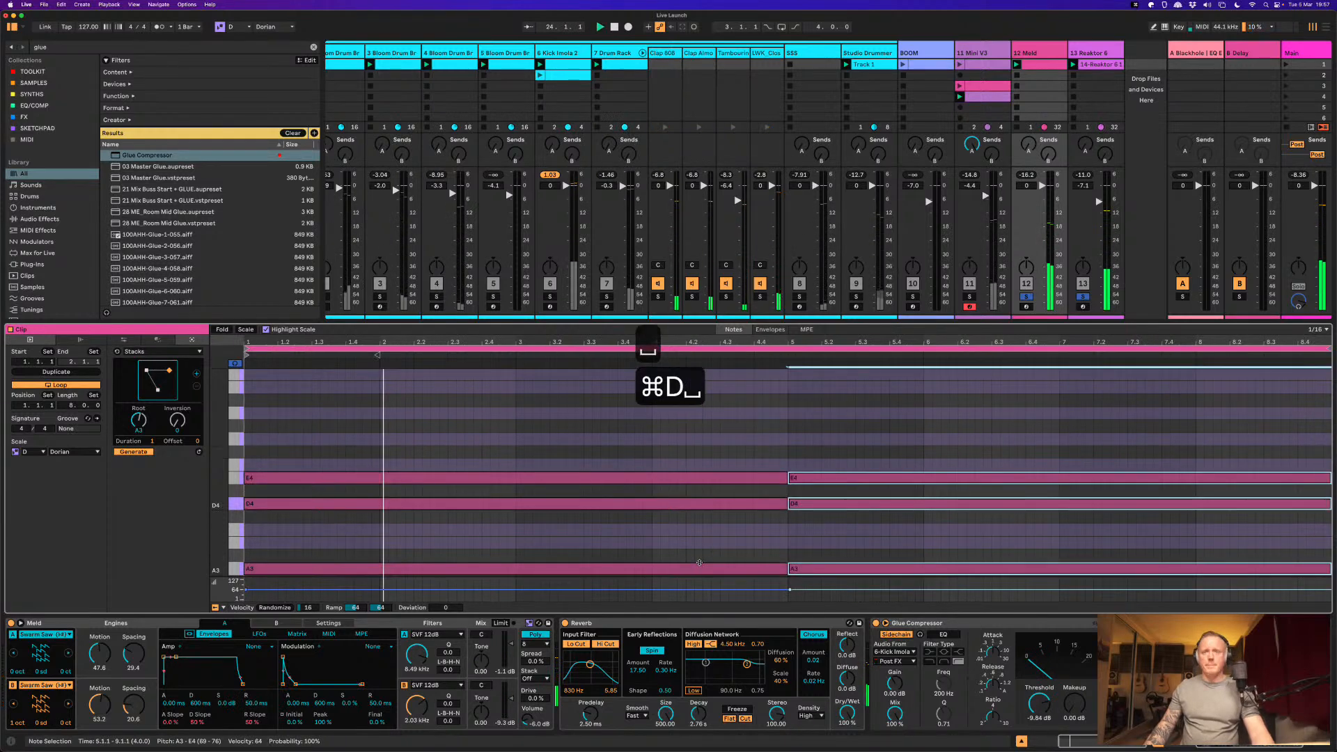
left_click(819, 513)
left_click_drag(819, 513, 813, 531)
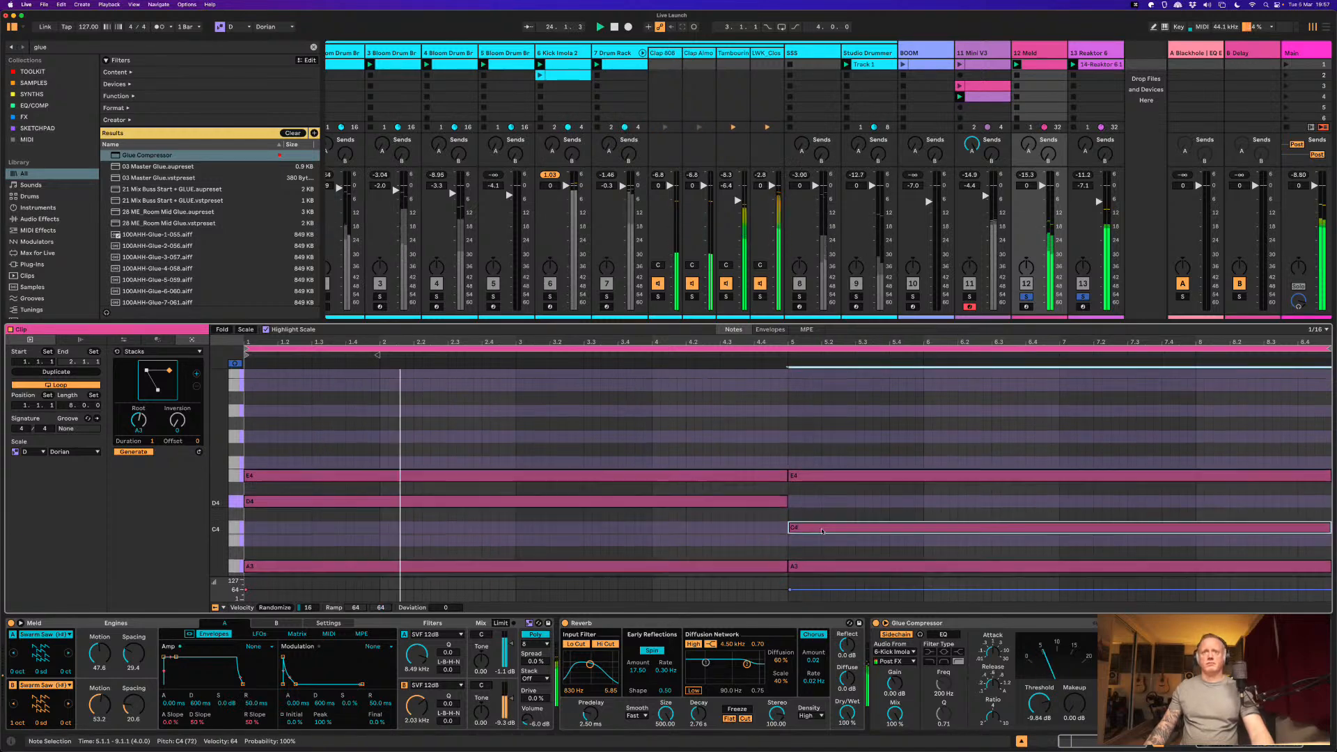
Step: Stop playback, shorten the bar 5 chord's notes to end at bar 7, and replay the progression
scroll(1207, 452, "down", 2)
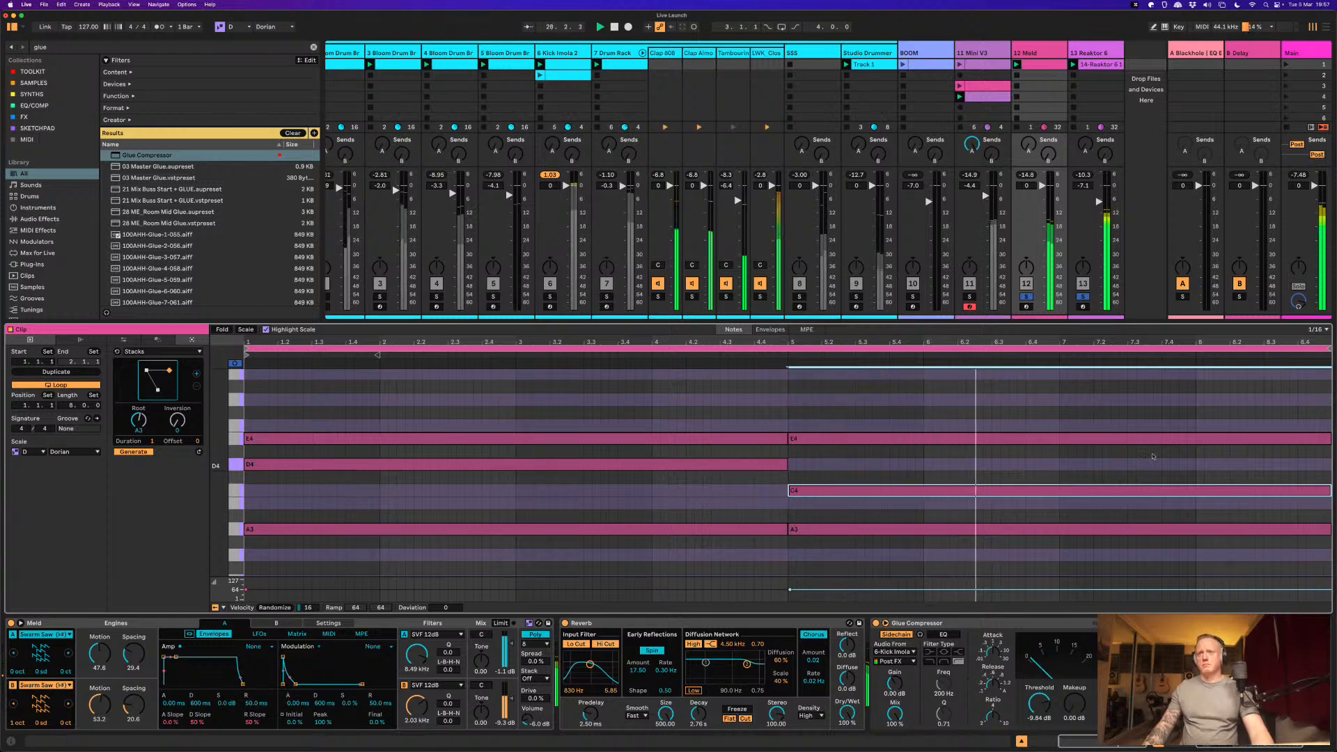
key("space")
left_click_drag(1315, 432, 1062, 533)
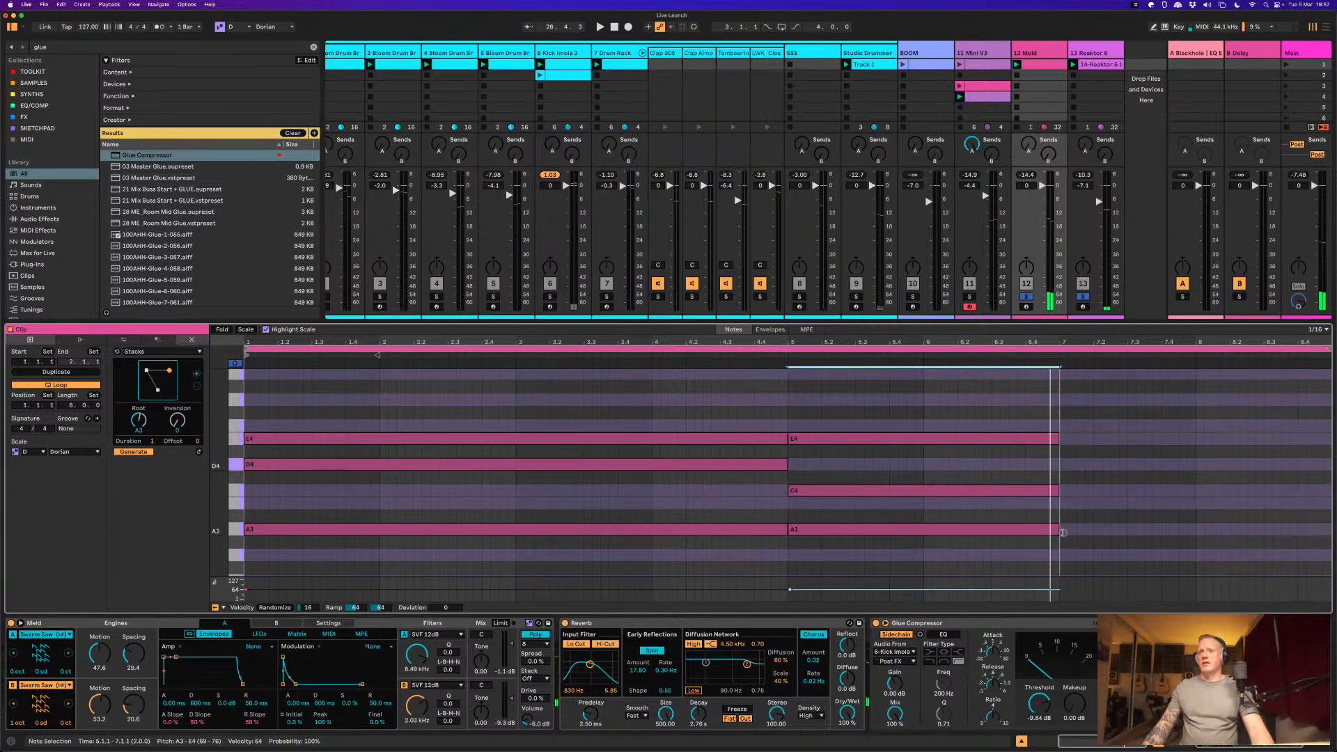
key("space")
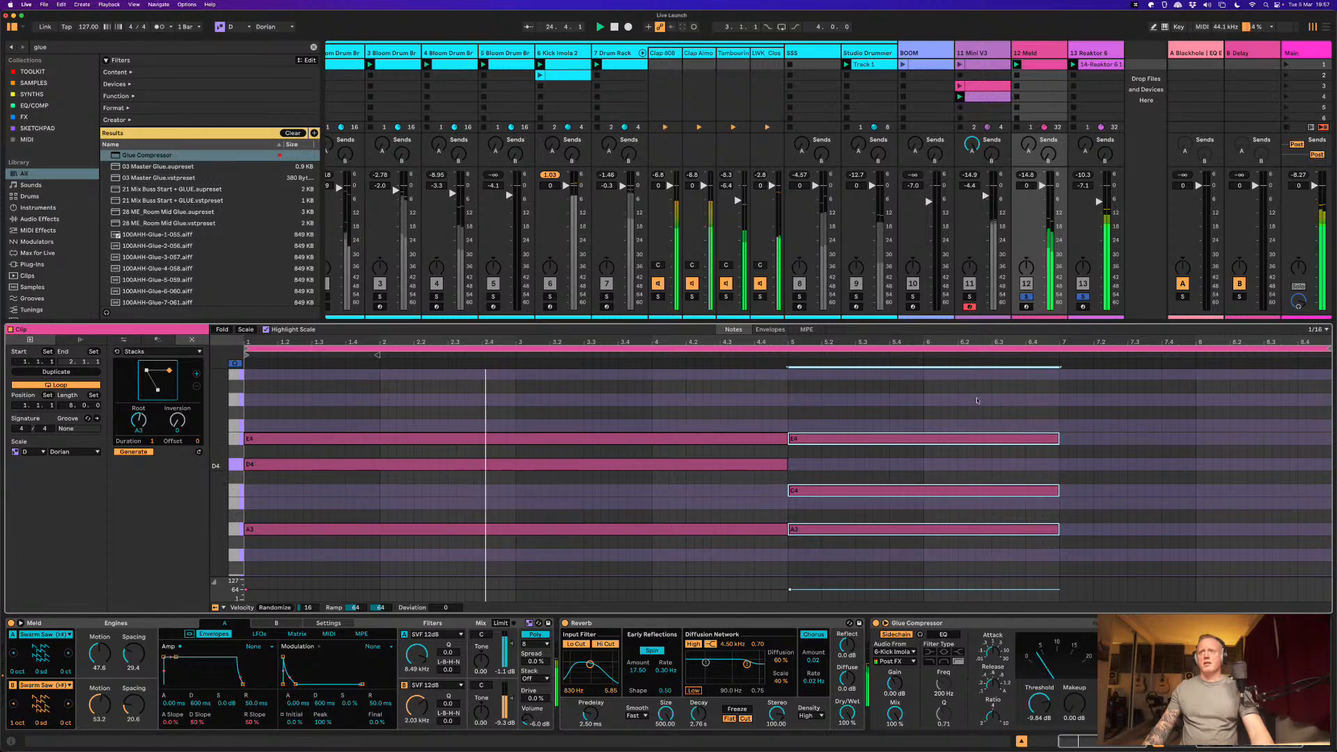
Step: Duplicate the shortened bar 5 chord into bar 7 and lower the copy's E4 note to D4
key("super+d")
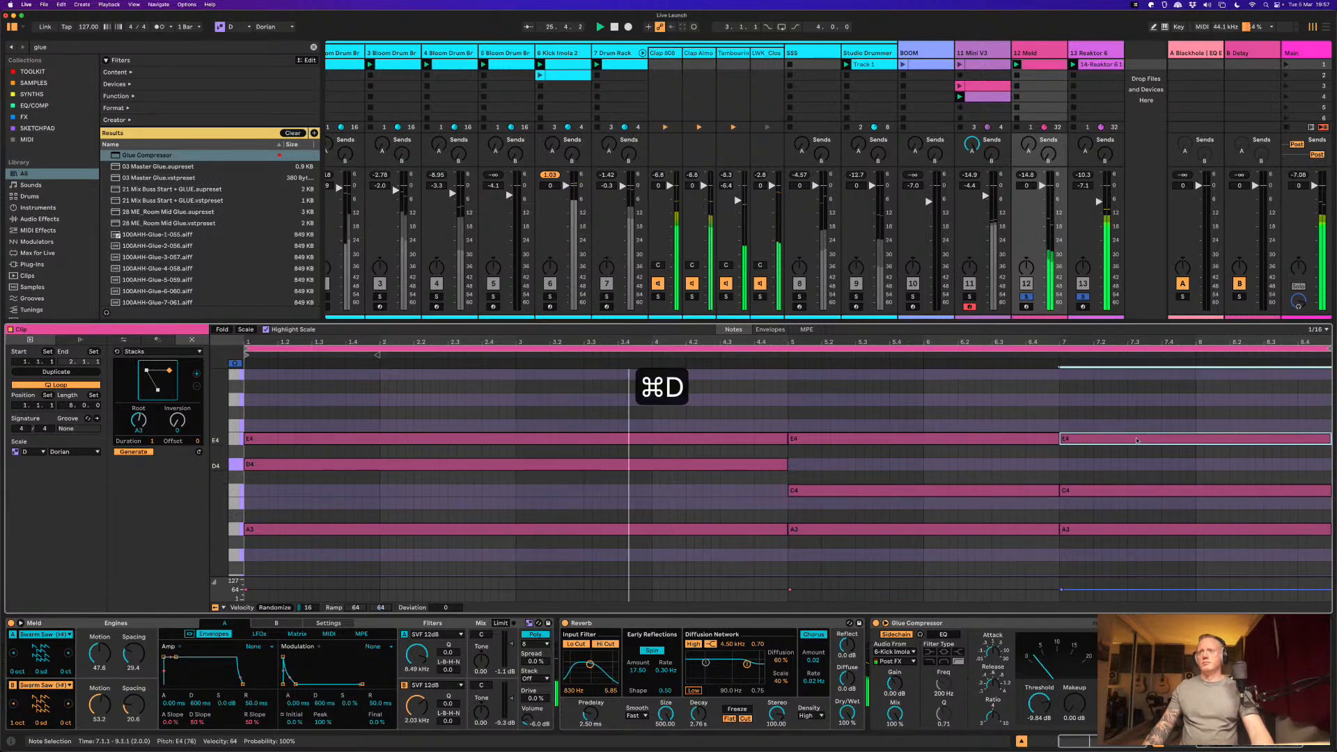
key("Down")
key("Down")
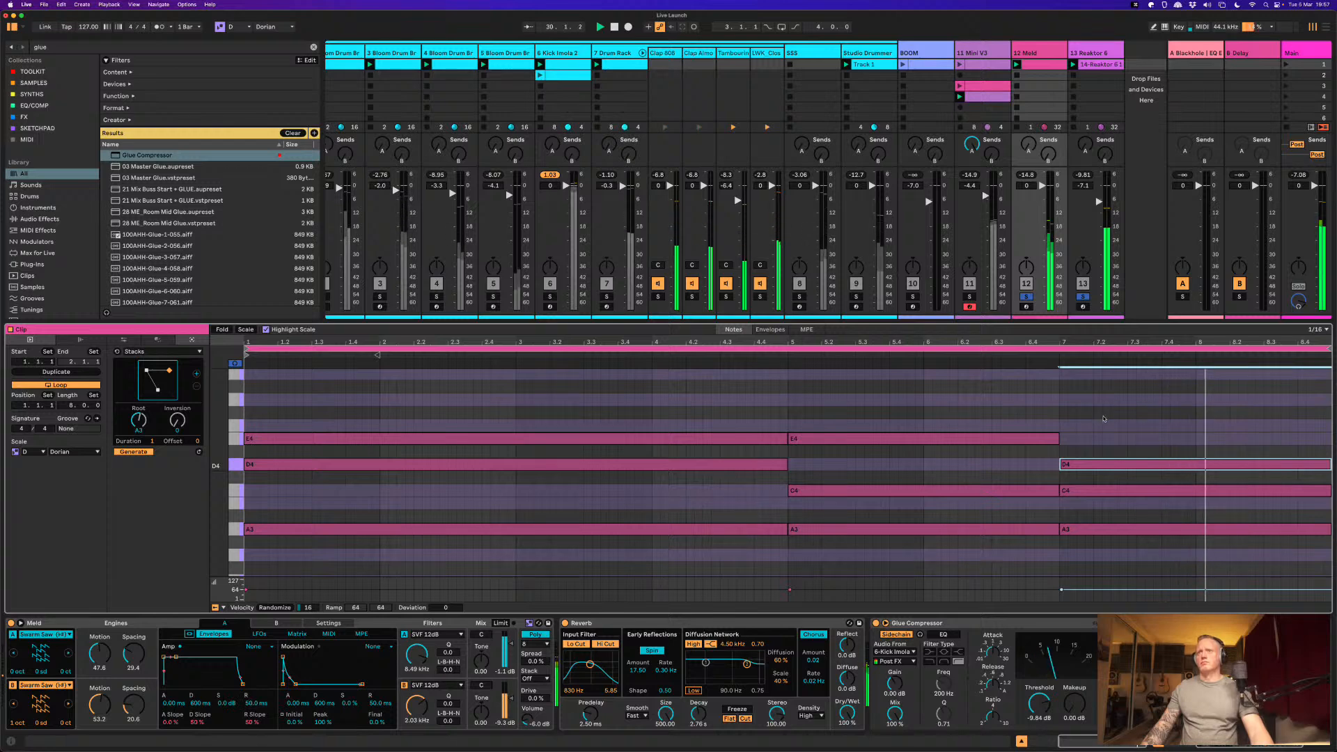
Step: Unsolo the Meld and Reaktor 6 tracks and raise Meld's send to the Blackhole return
left_click(1084, 297)
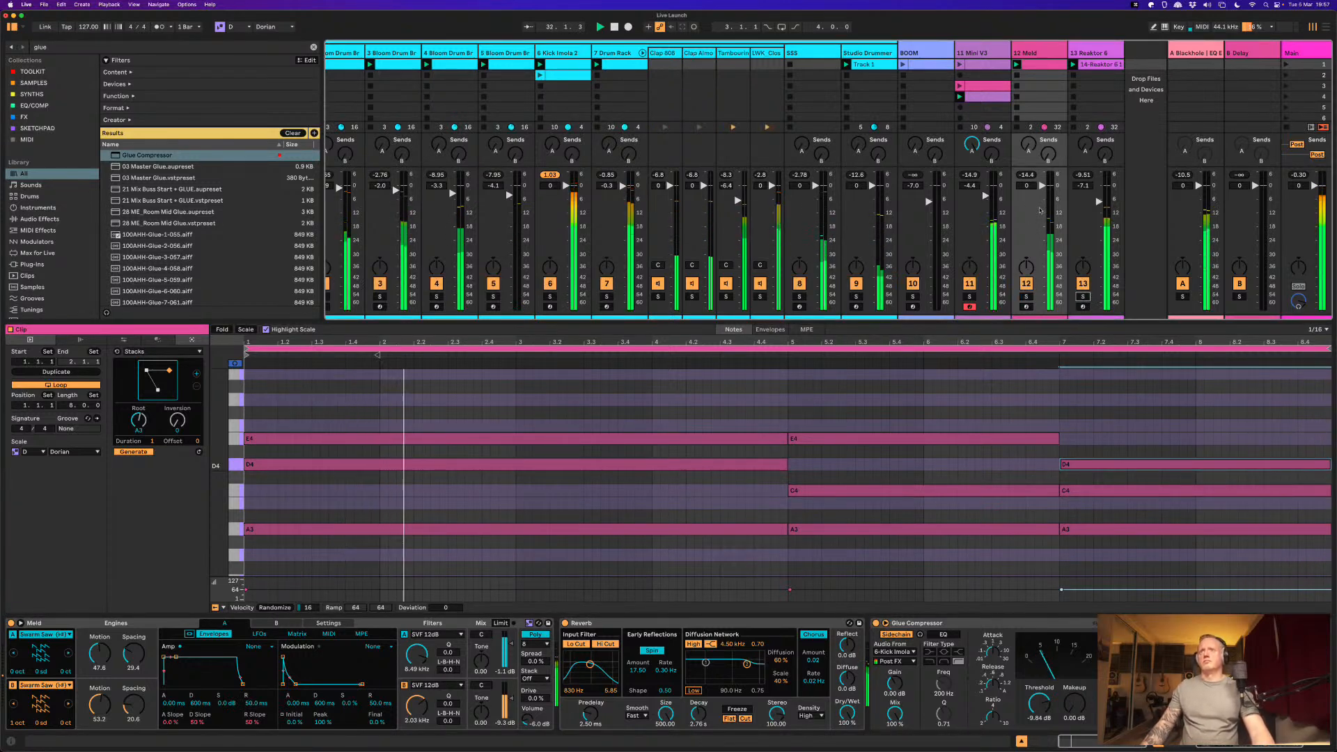
left_click_drag(1028, 147, 1027, 65)
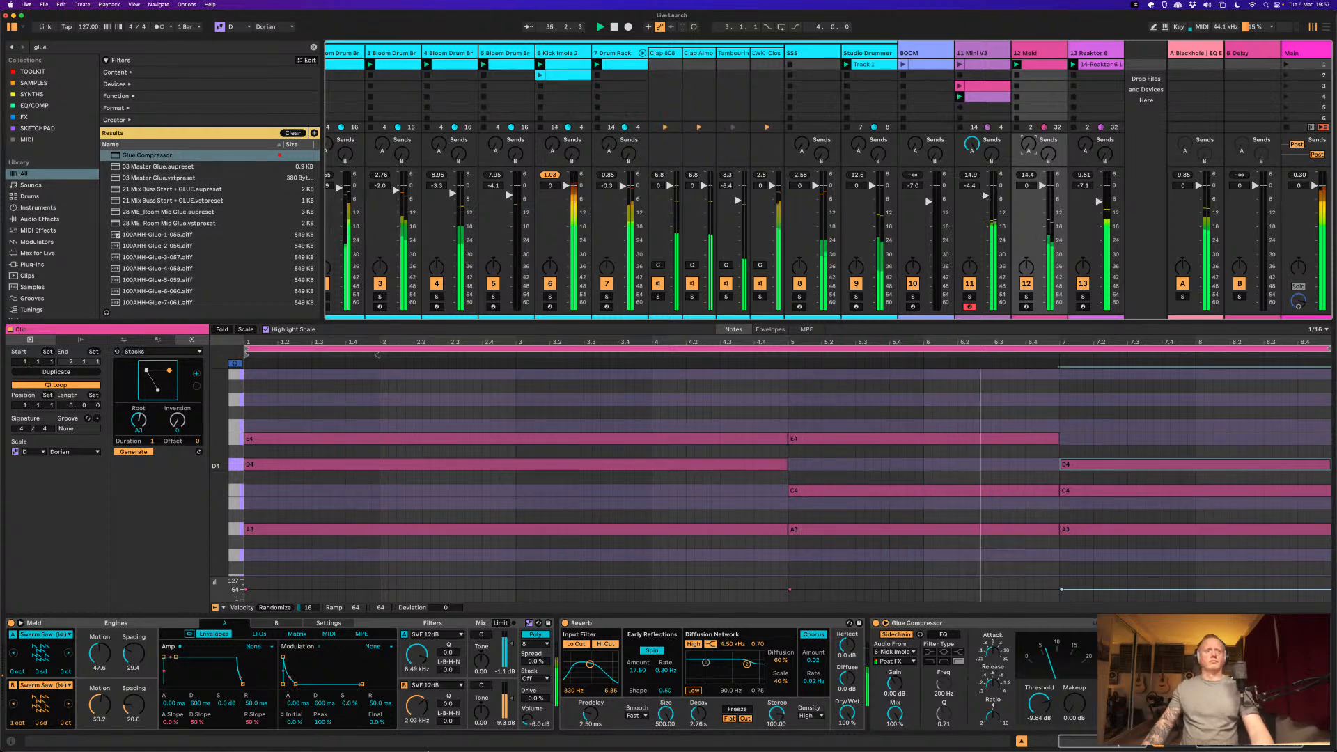
Step: Raise the Makeup gain of Meld's Glue Compressor to 2.06 dB
left_click(415, 709)
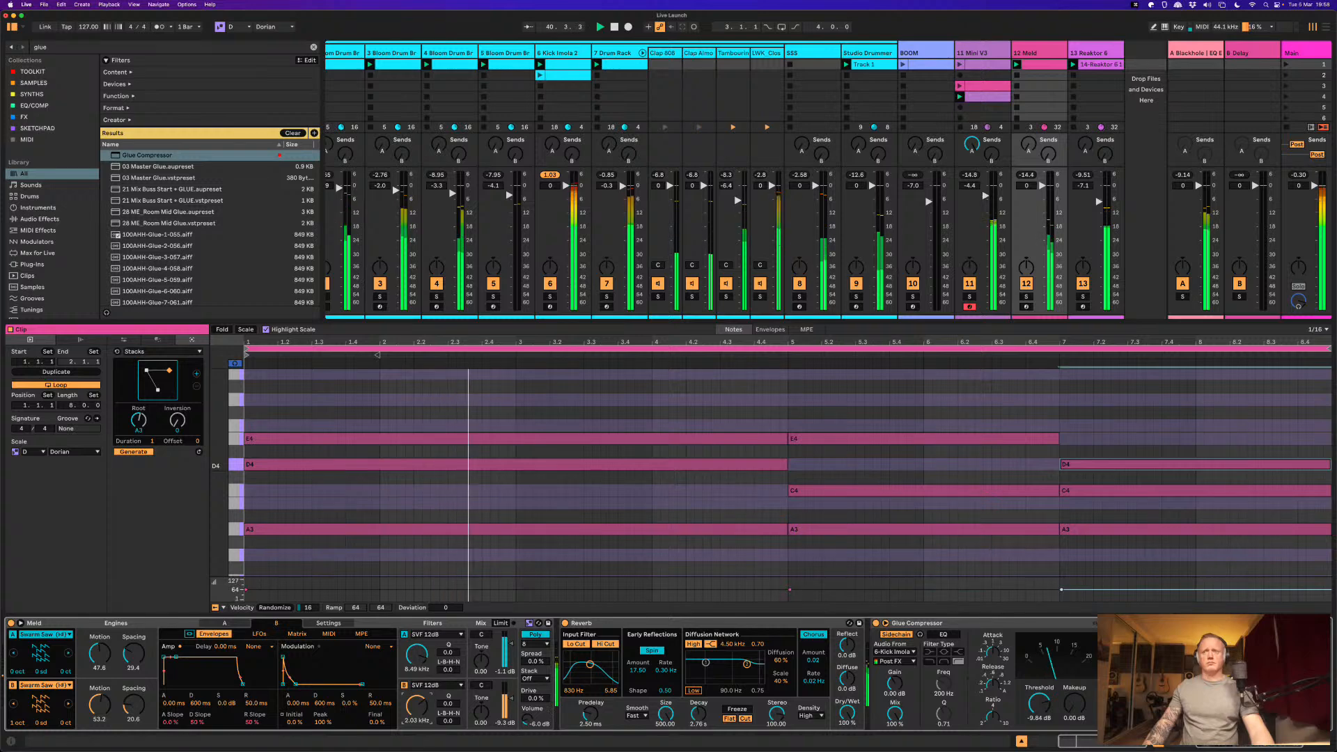
left_click_drag(1078, 695, 1076, 693)
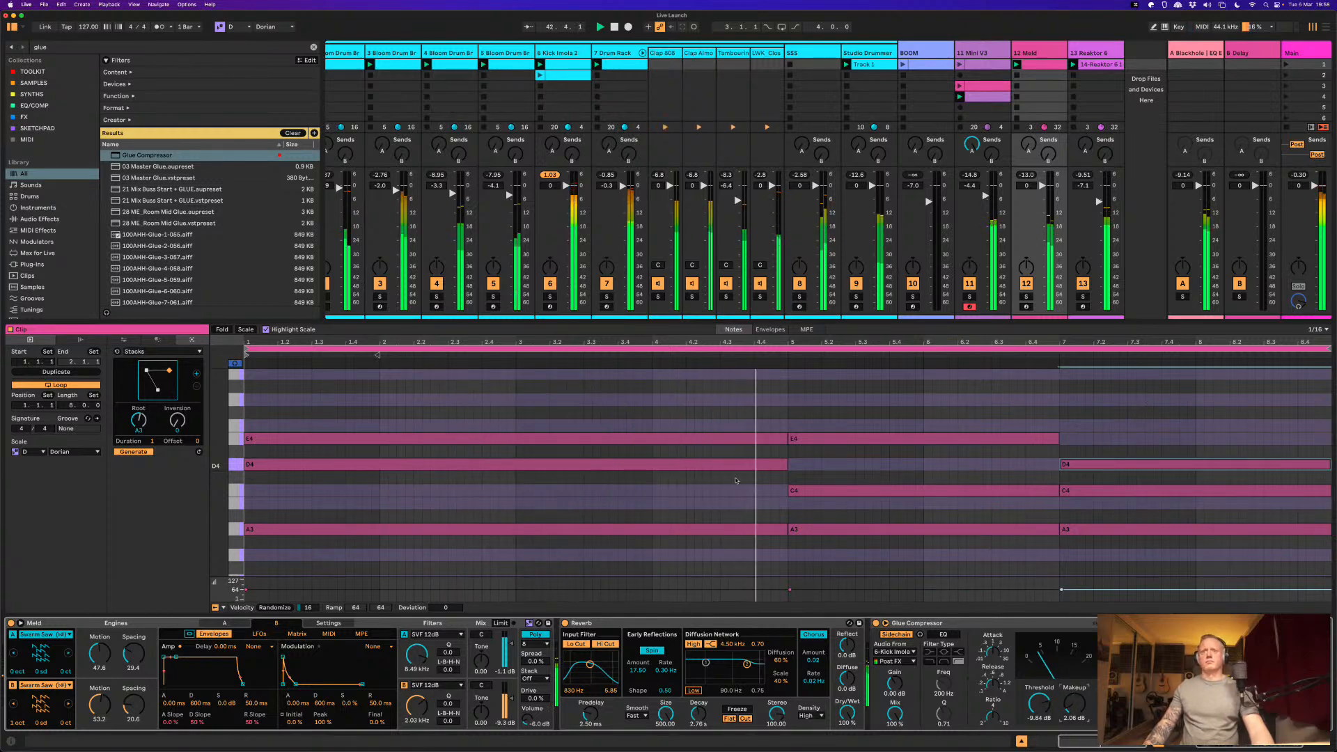
Step: Find Auto Filter among the audio effects and insert it between Meld and the Reverb
left_click(32, 71)
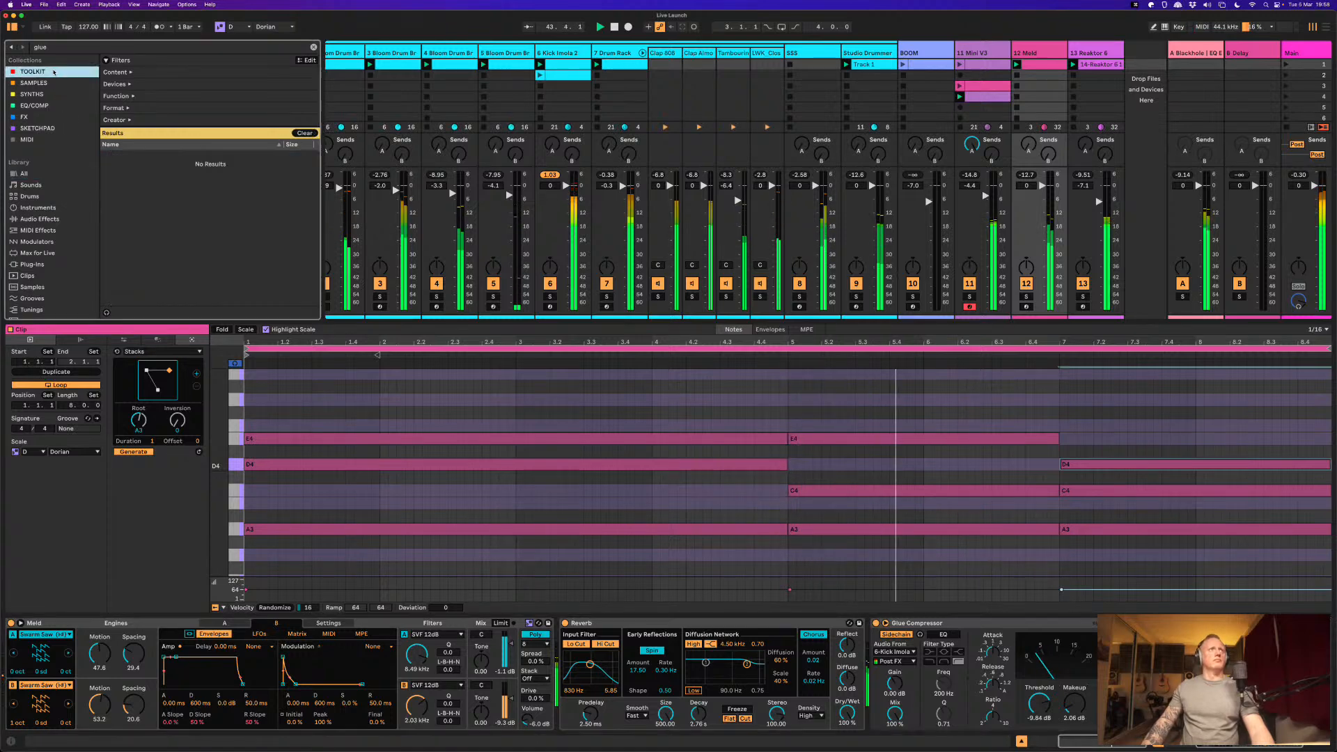
left_click(312, 47)
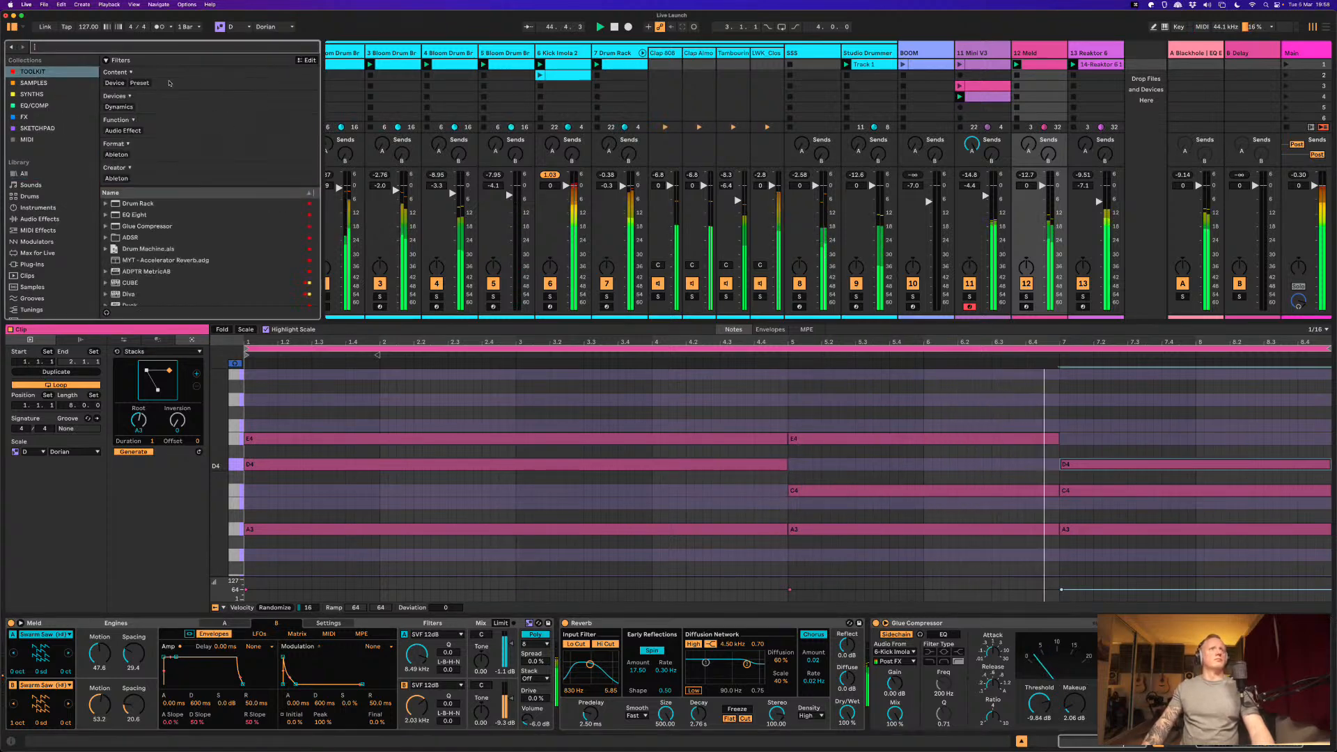
left_click(40, 219)
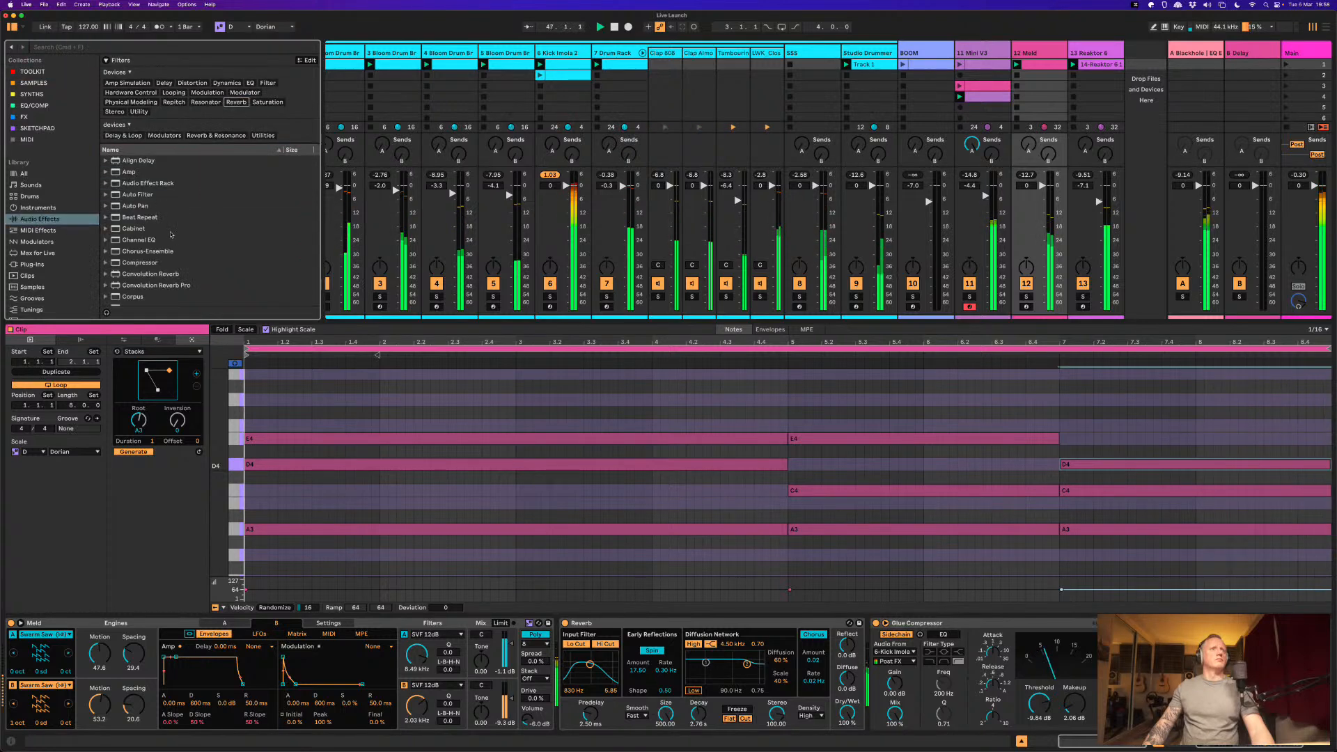
left_click(138, 196)
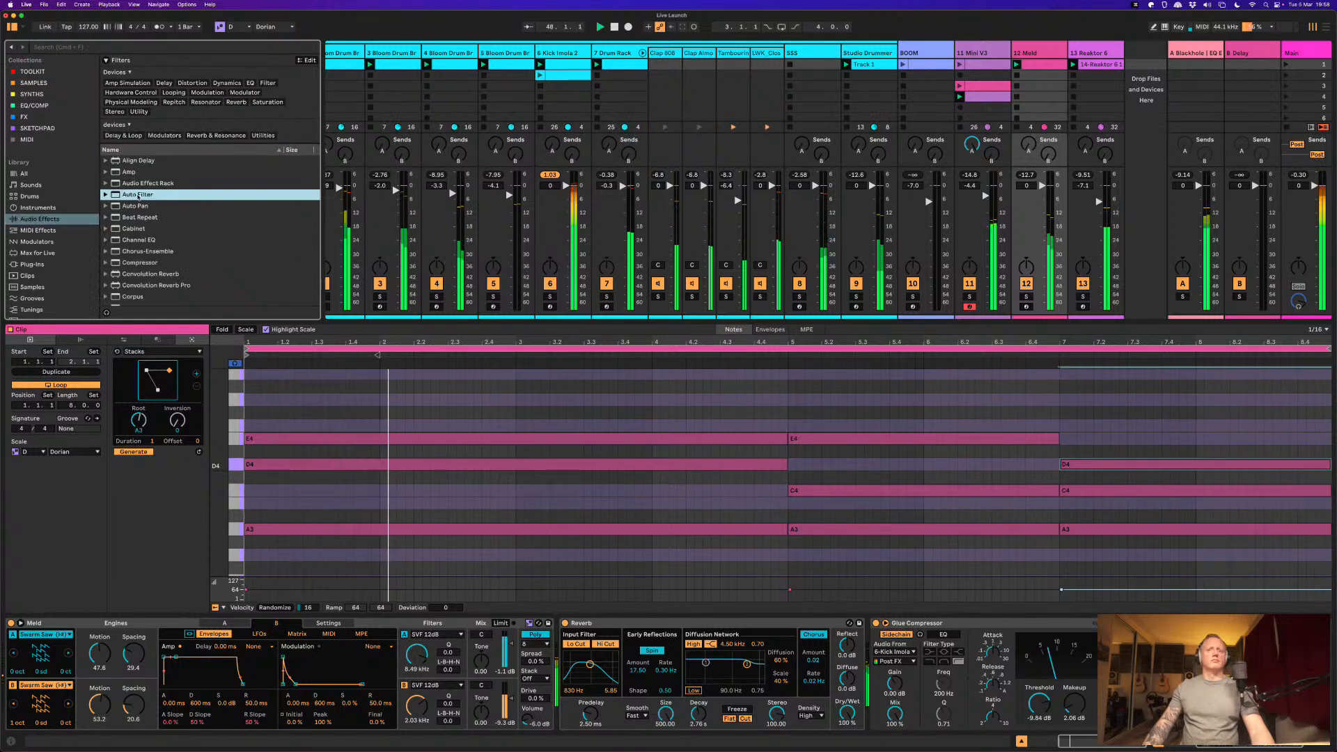
left_click_drag(134, 197, 704, 686)
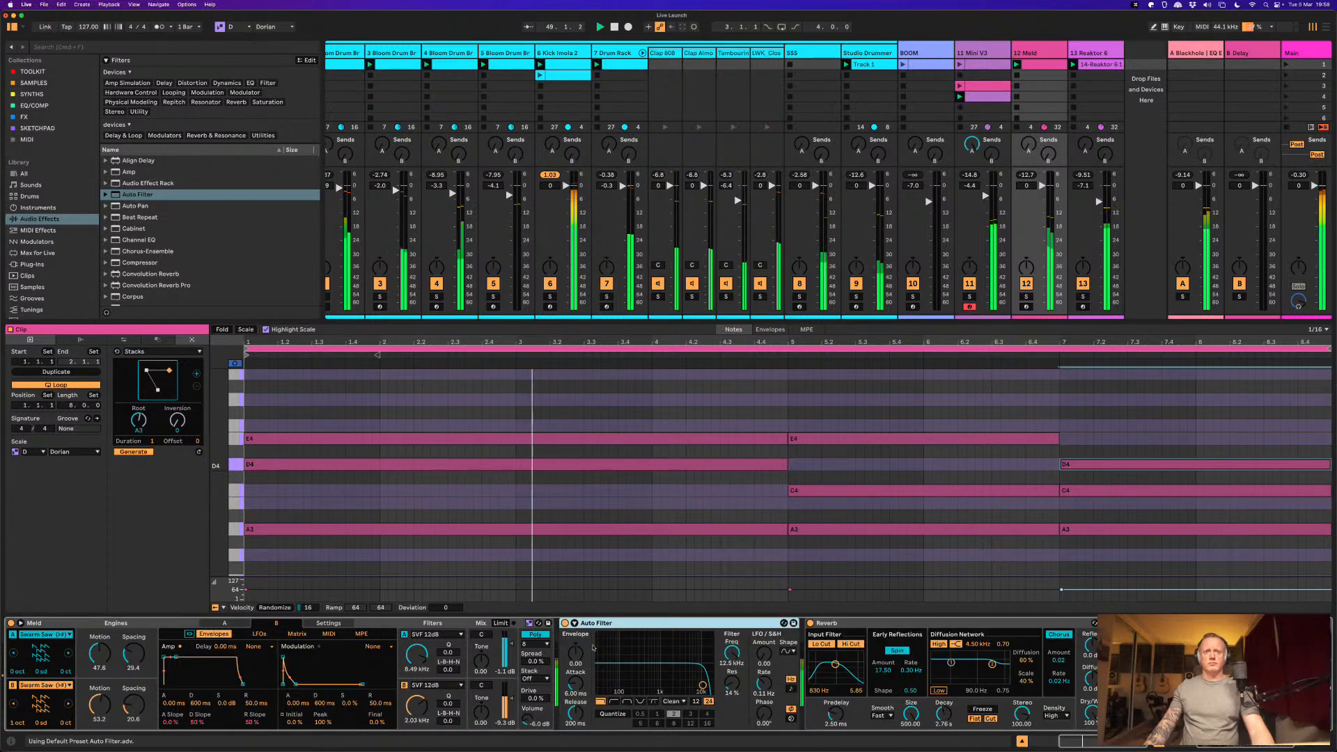
Step: Set the Auto Filter to the MS2 circuit with 3 dB Drive, a 551 Hz cutoff and 37% resonance
left_click(673, 701)
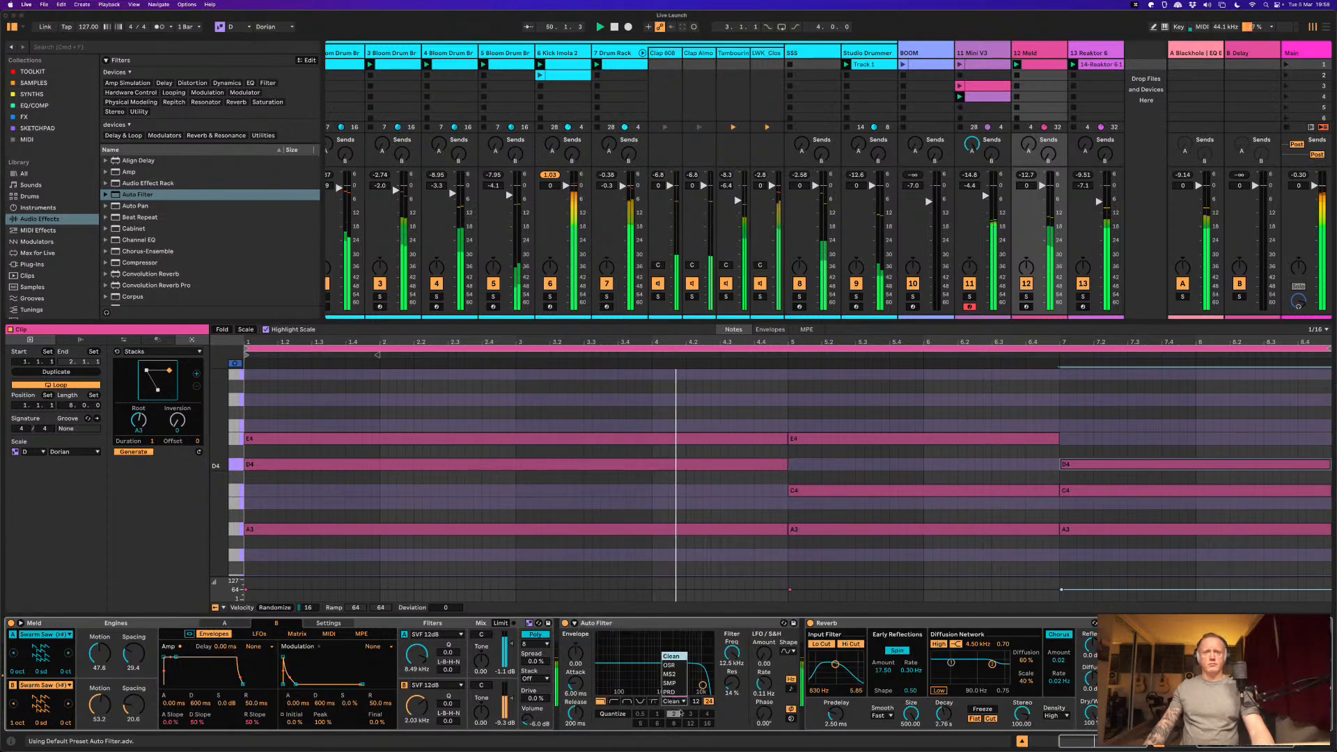
left_click(682, 691)
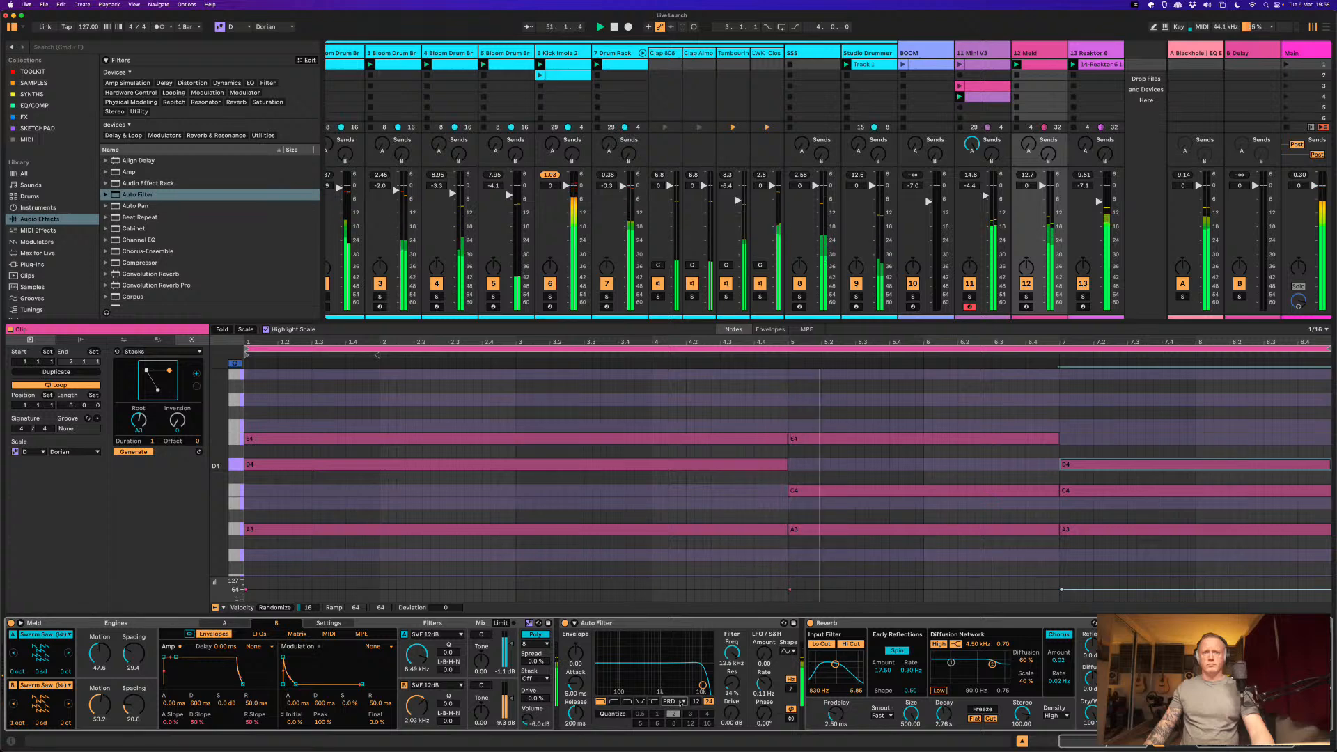
left_click(669, 674)
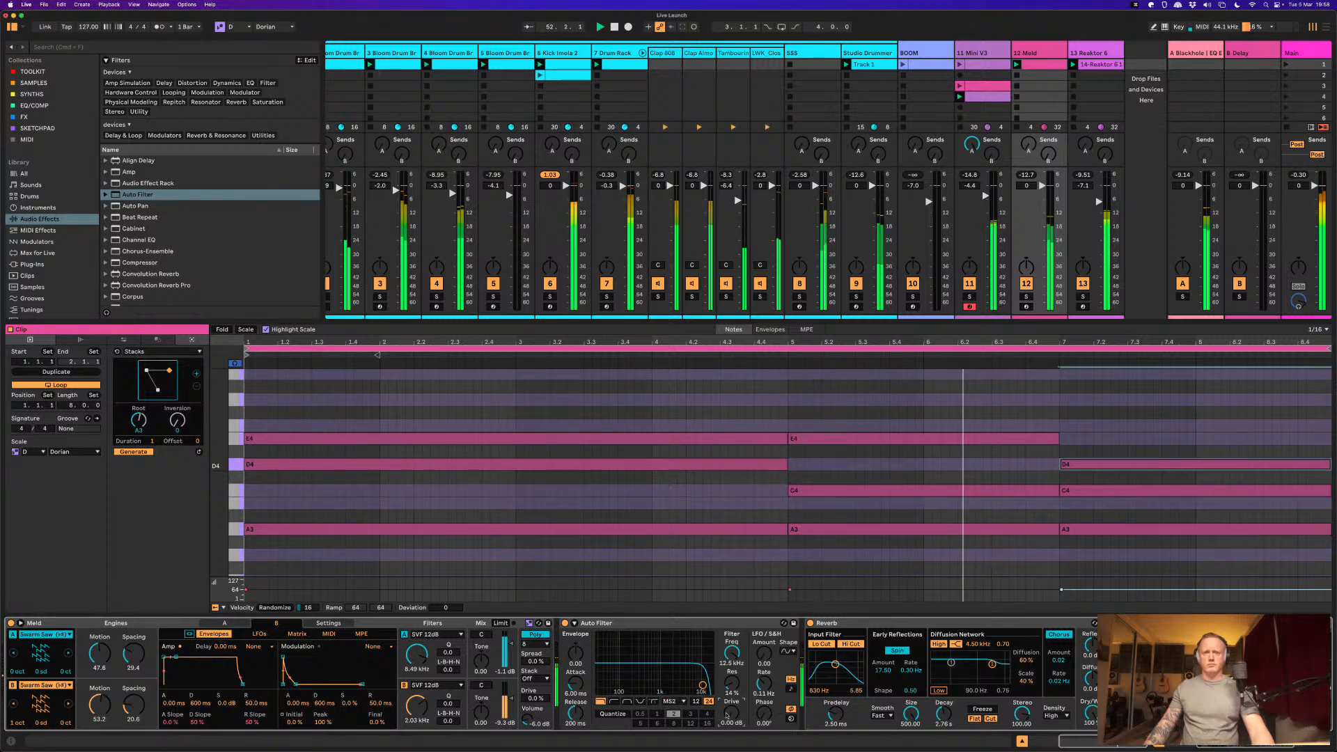
left_click(726, 715)
type("3")
key("Return")
left_click_drag(703, 686, 649, 674)
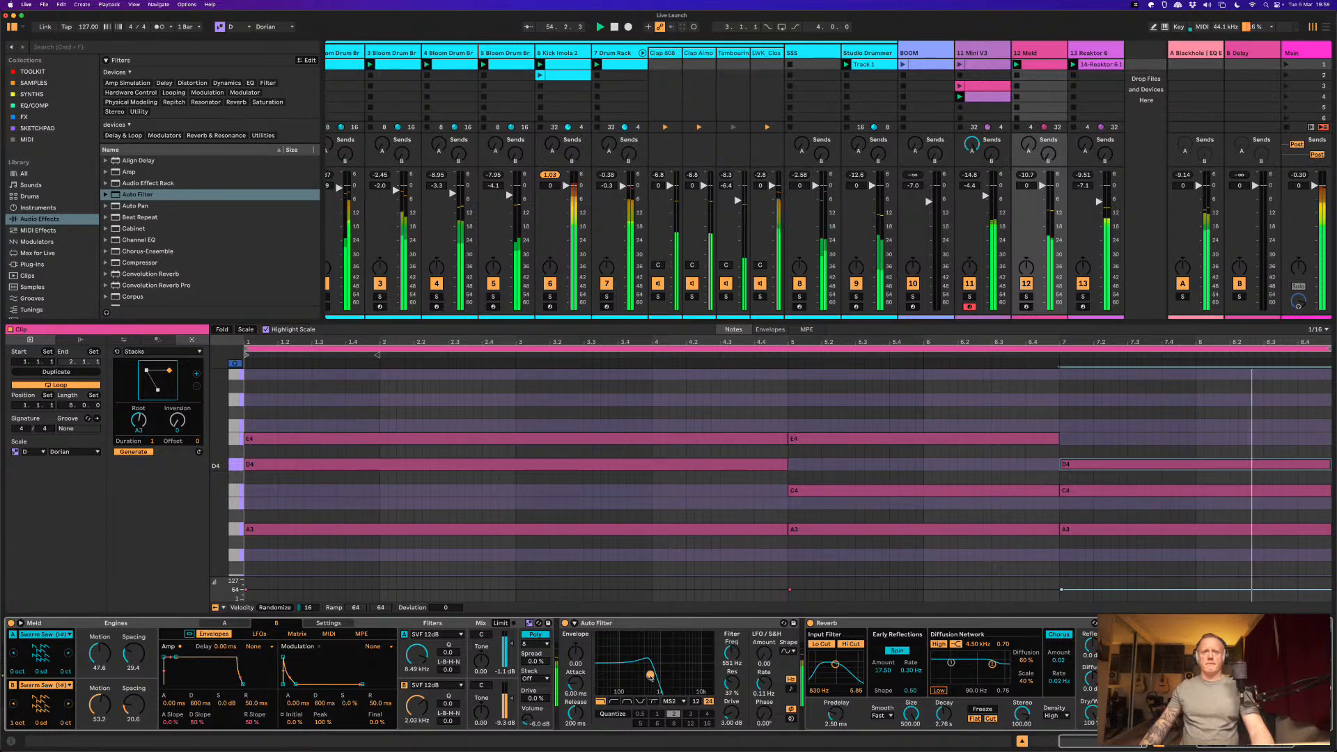
Step: Mute the Mini V3 track and undo the deletion of the bar 7 chord's D4 note
left_click(970, 284)
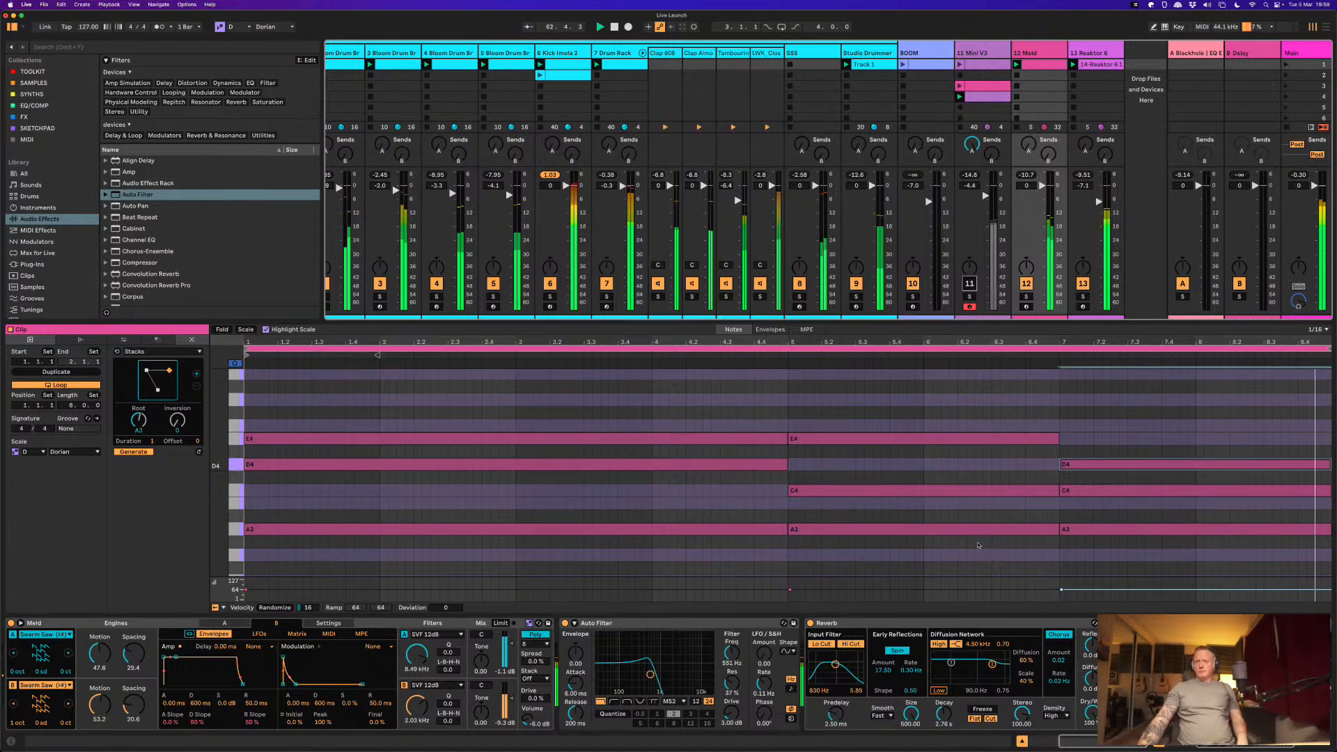
double_click(1099, 467)
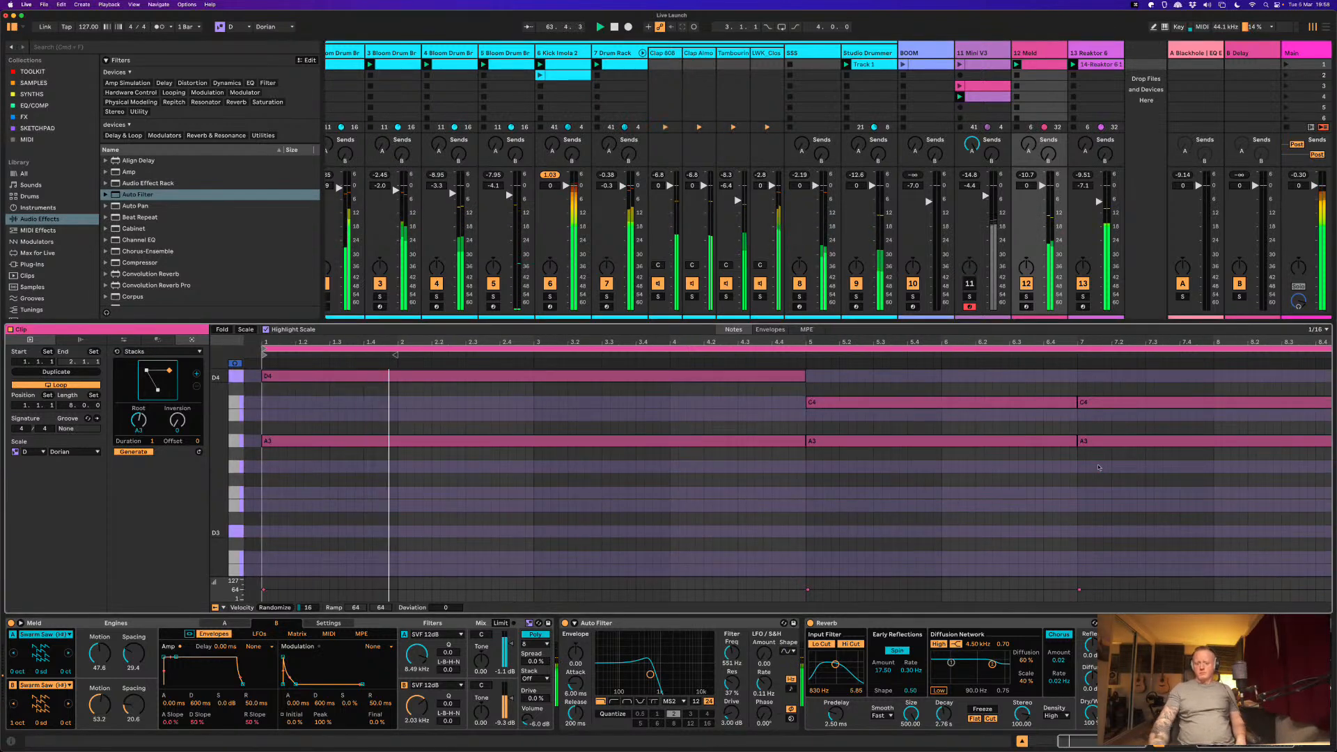
key("super+z")
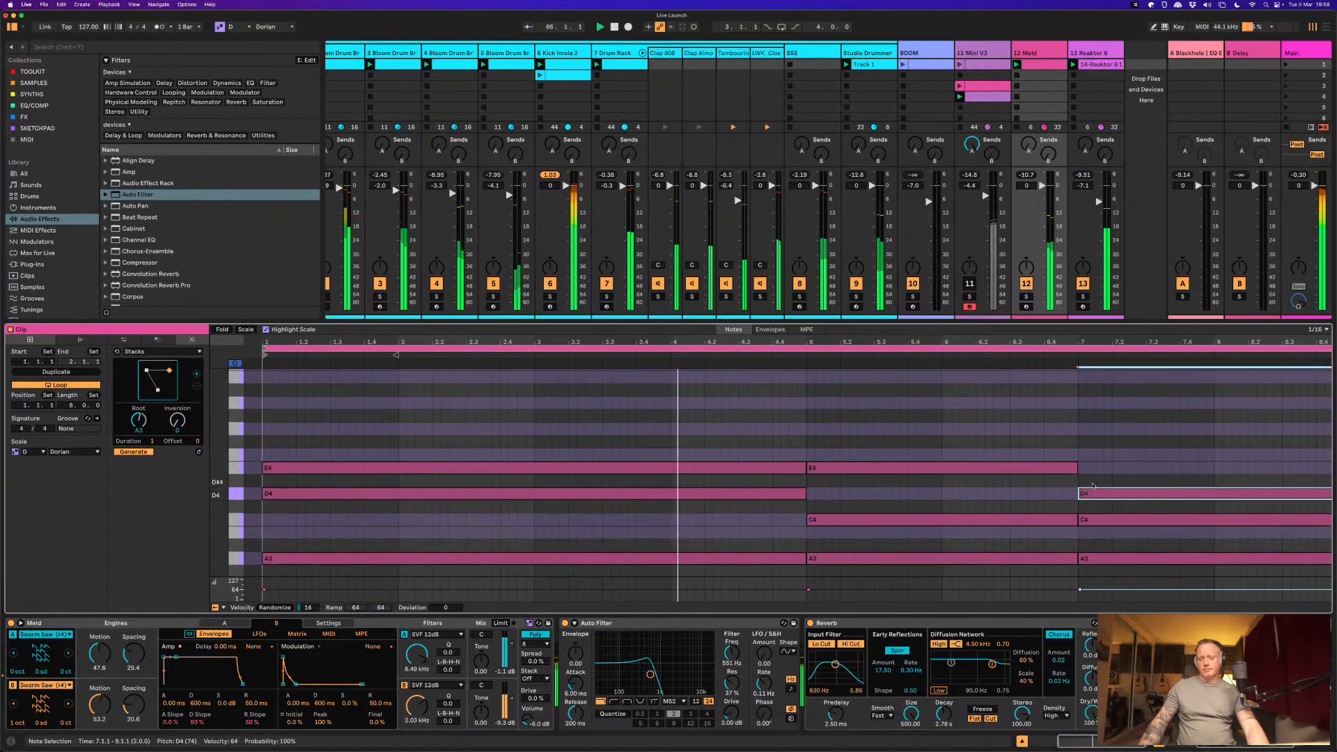
Step: Raise the bar 7 chord's D4 note to F4 and its C4 note to D4
key("Up")
key("Up")
key("Up")
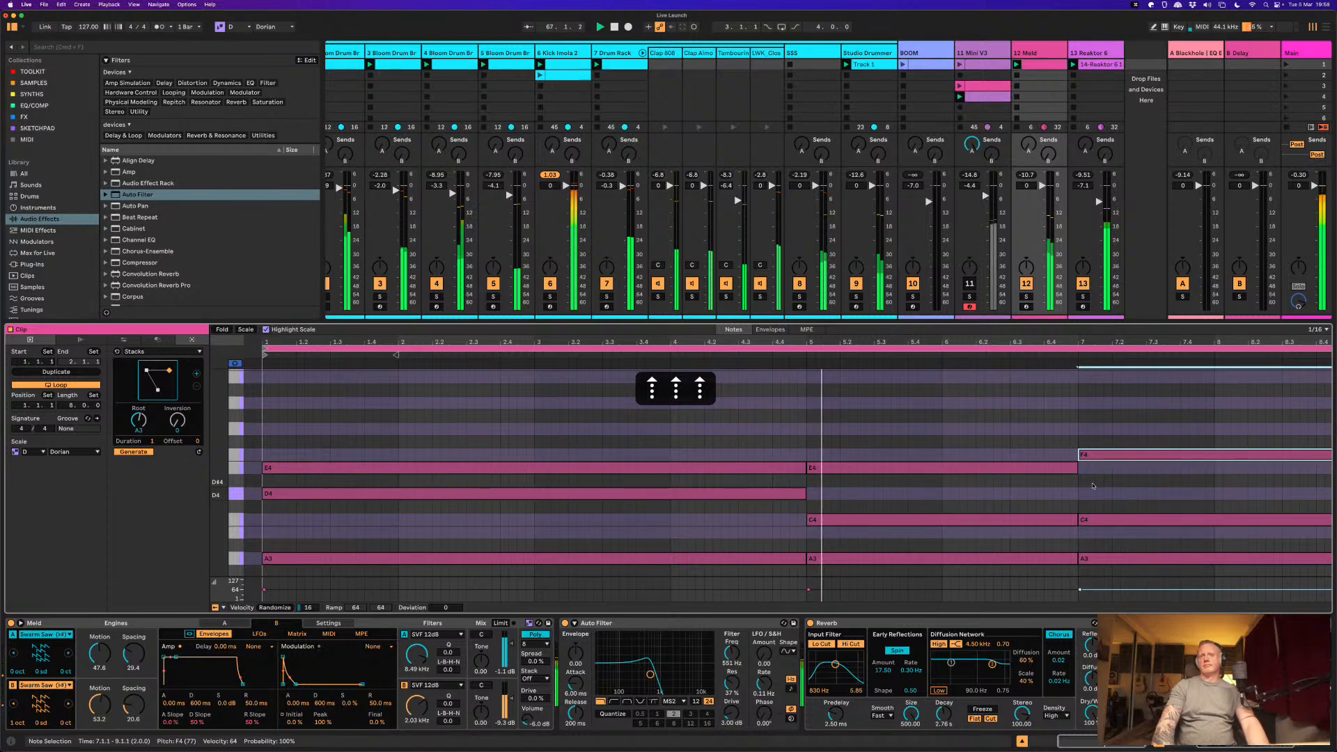
left_click(1104, 520)
key("Up")
key("Up")
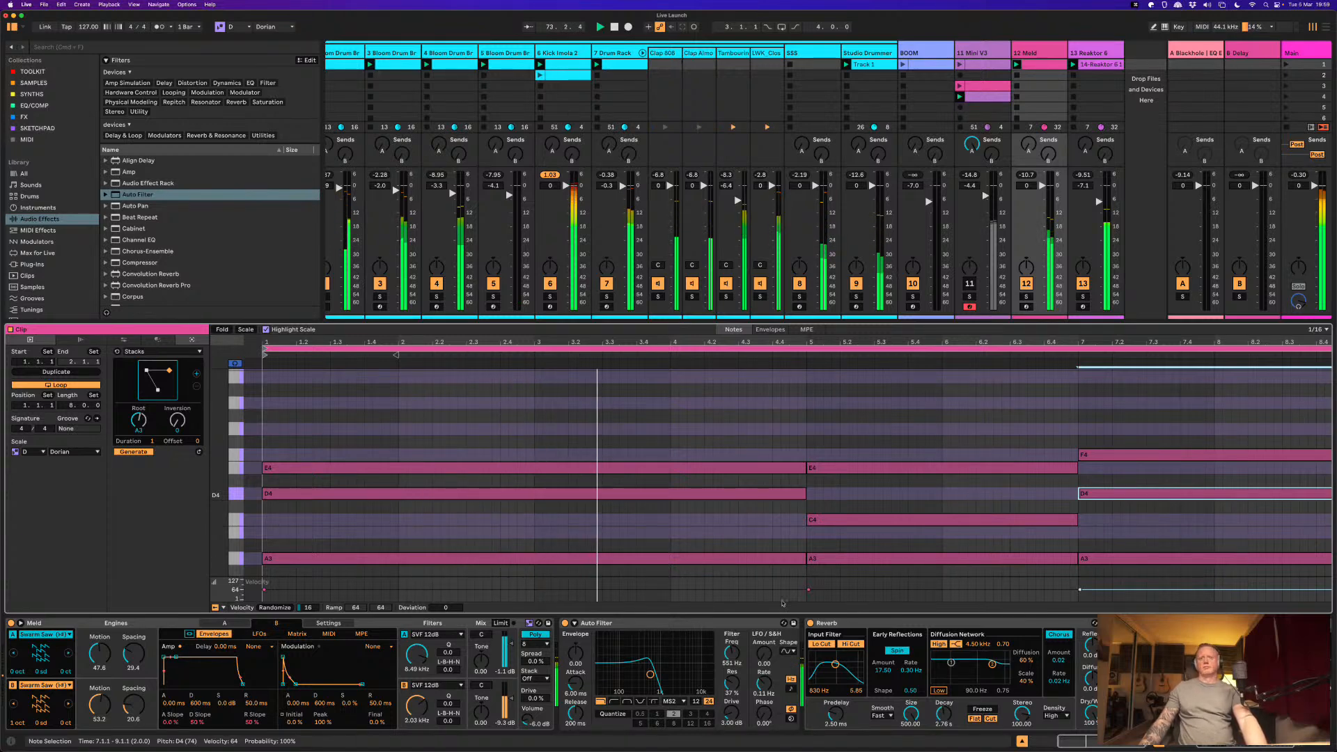
Step: Raise the Auto Filter cutoff on the Meld track gradually to about 2.7 kHz during playback
left_click_drag(722, 651, 731, 648)
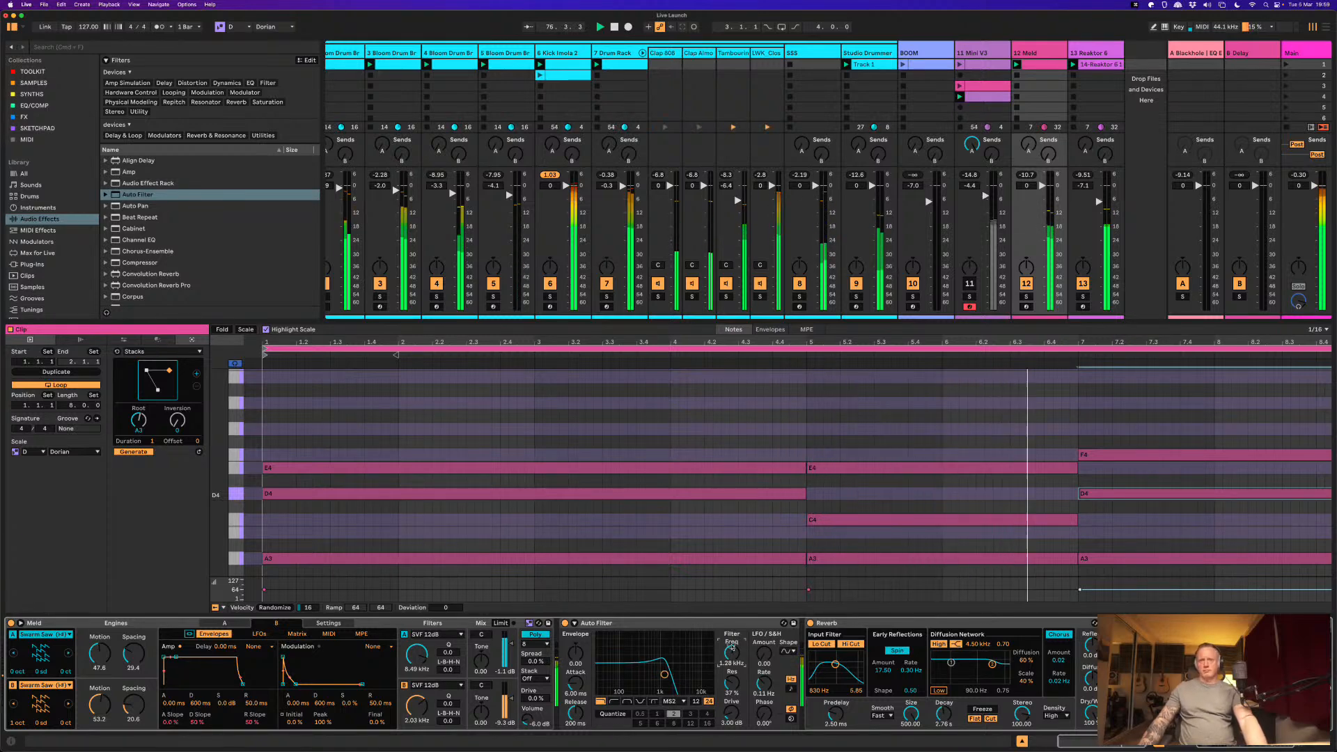
left_click_drag(733, 647, 735, 642)
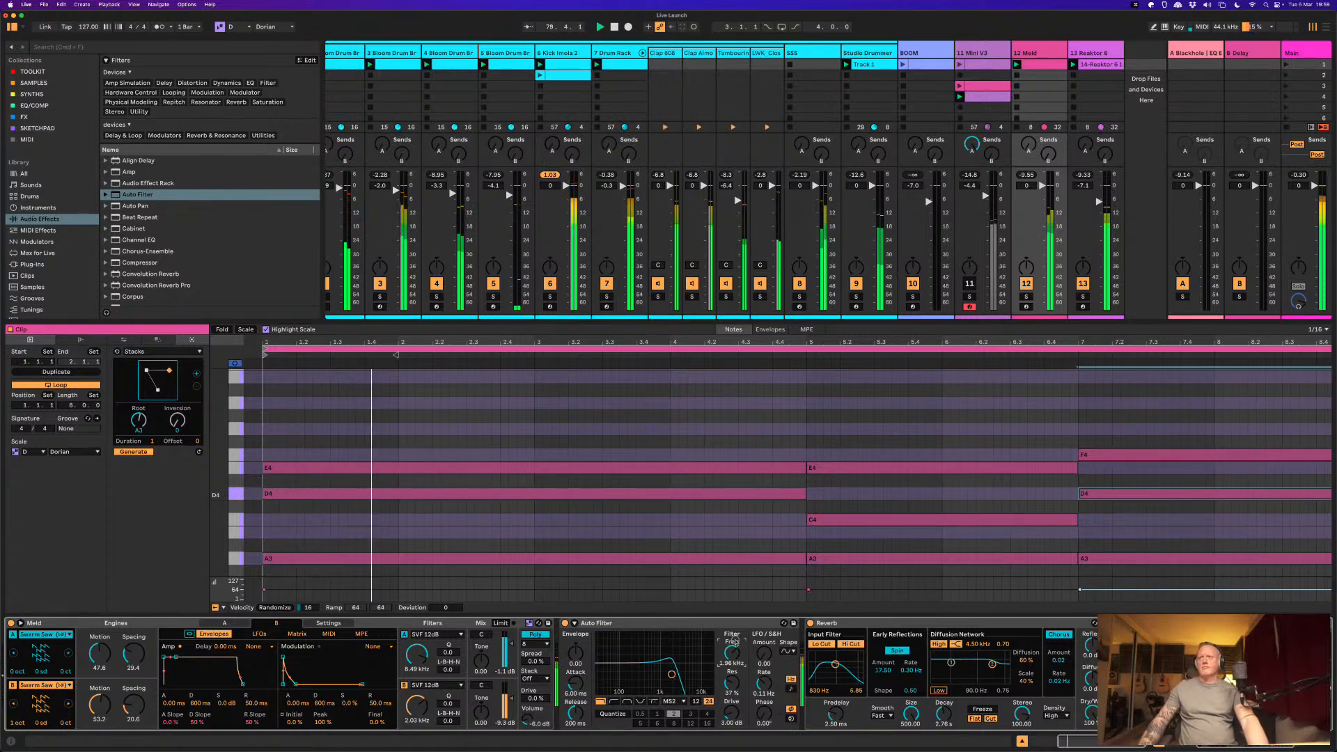
left_click_drag(734, 641, 735, 638)
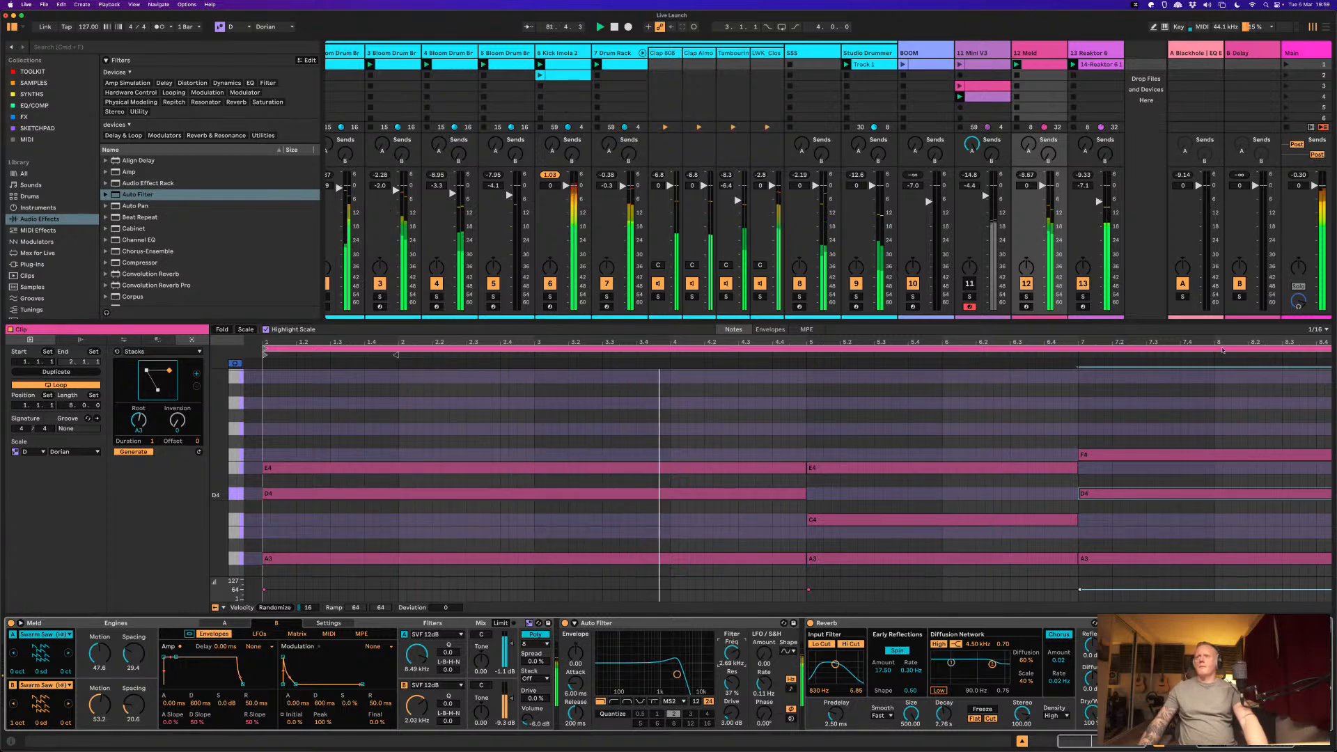
key("space")
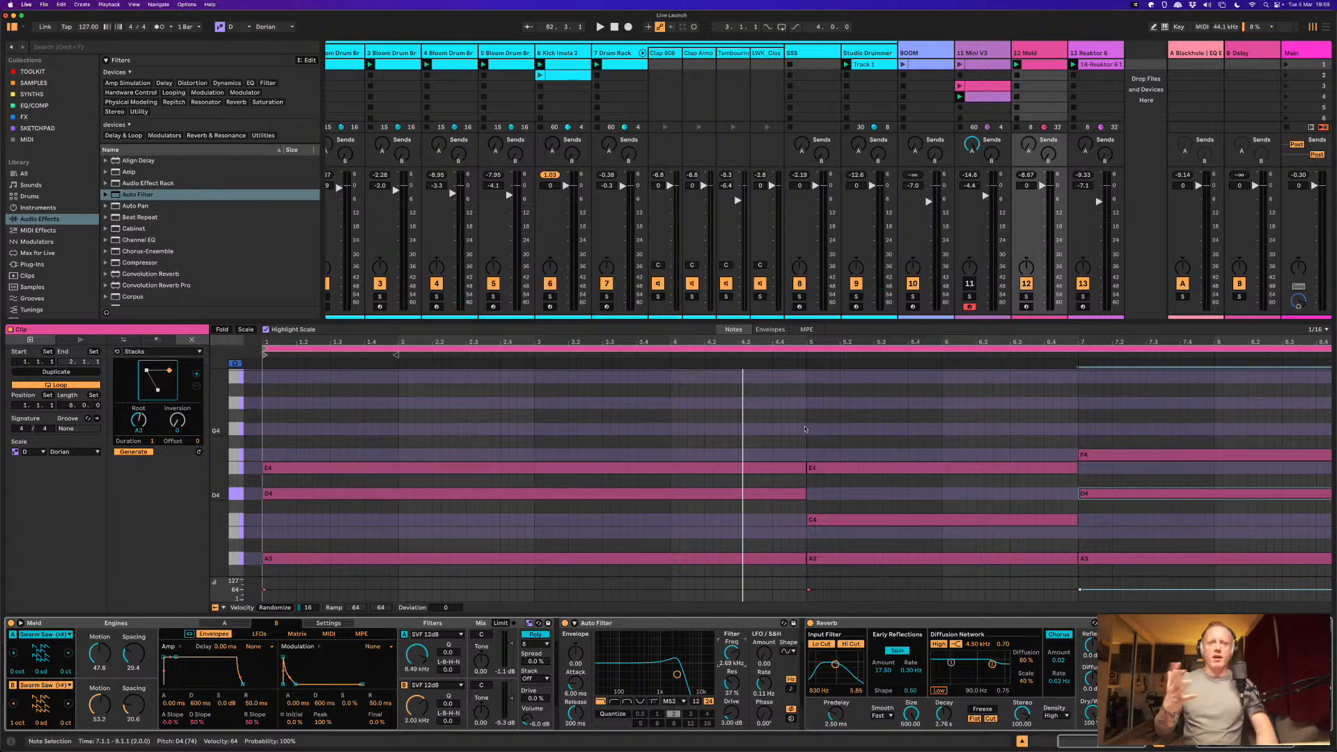
Step: Tune the Meld track's Auto Filter to 874 Hz and Meld's filter B to 9.60 kHz during playback, and save the set
key("space")
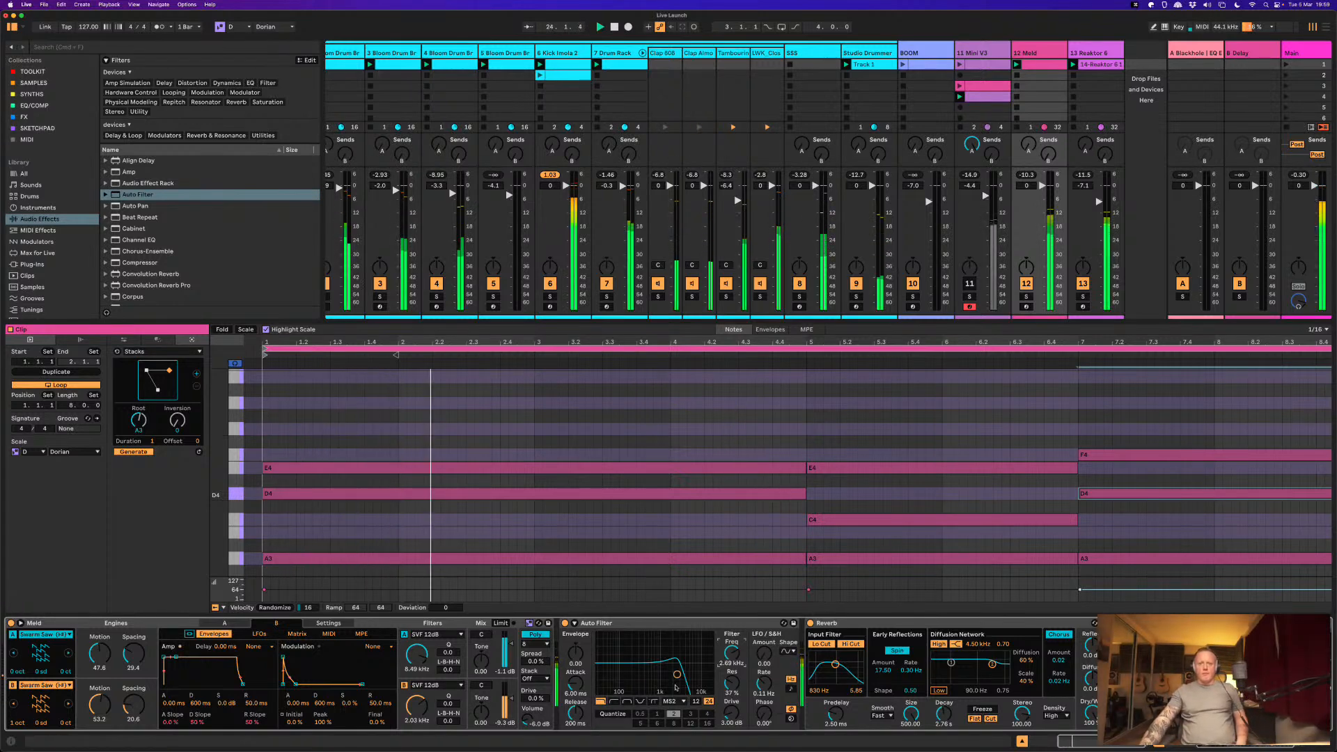
left_click_drag(677, 674, 647, 675)
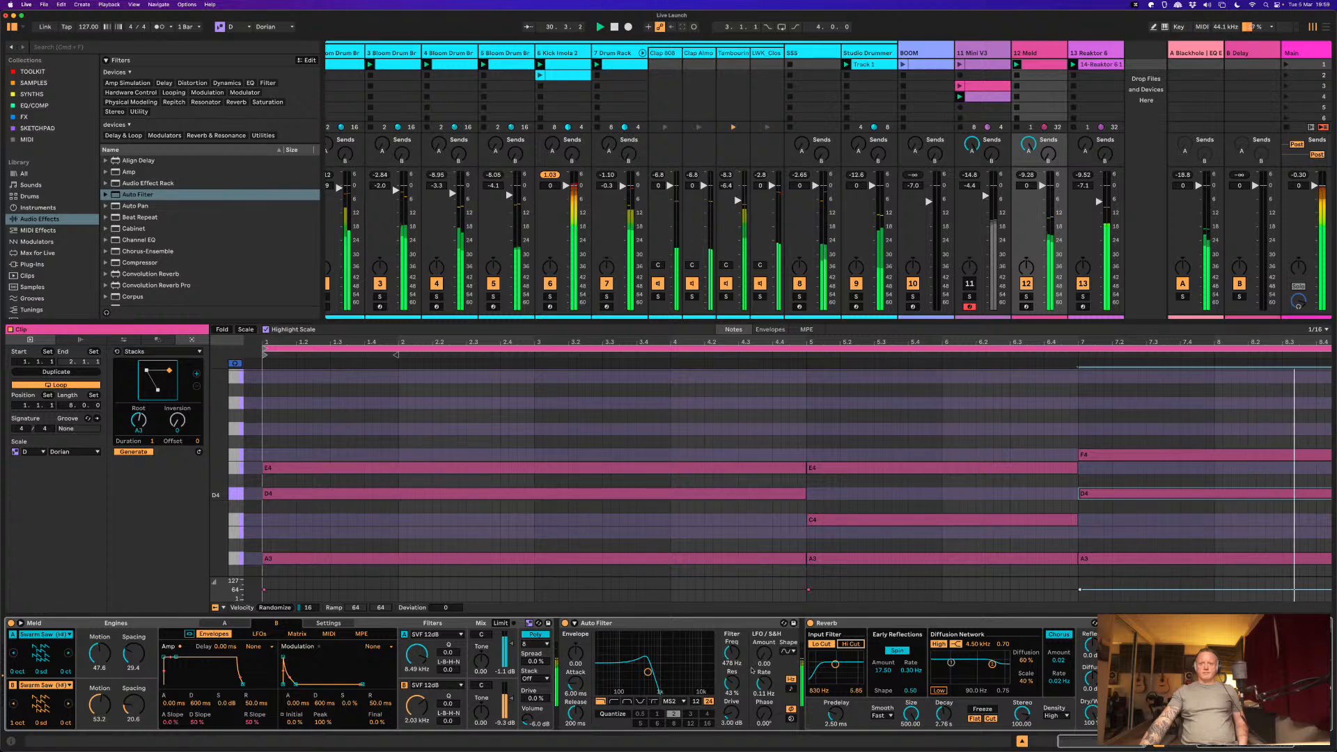
left_click_drag(735, 659, 736, 651)
left_click_drag(417, 704, 420, 698)
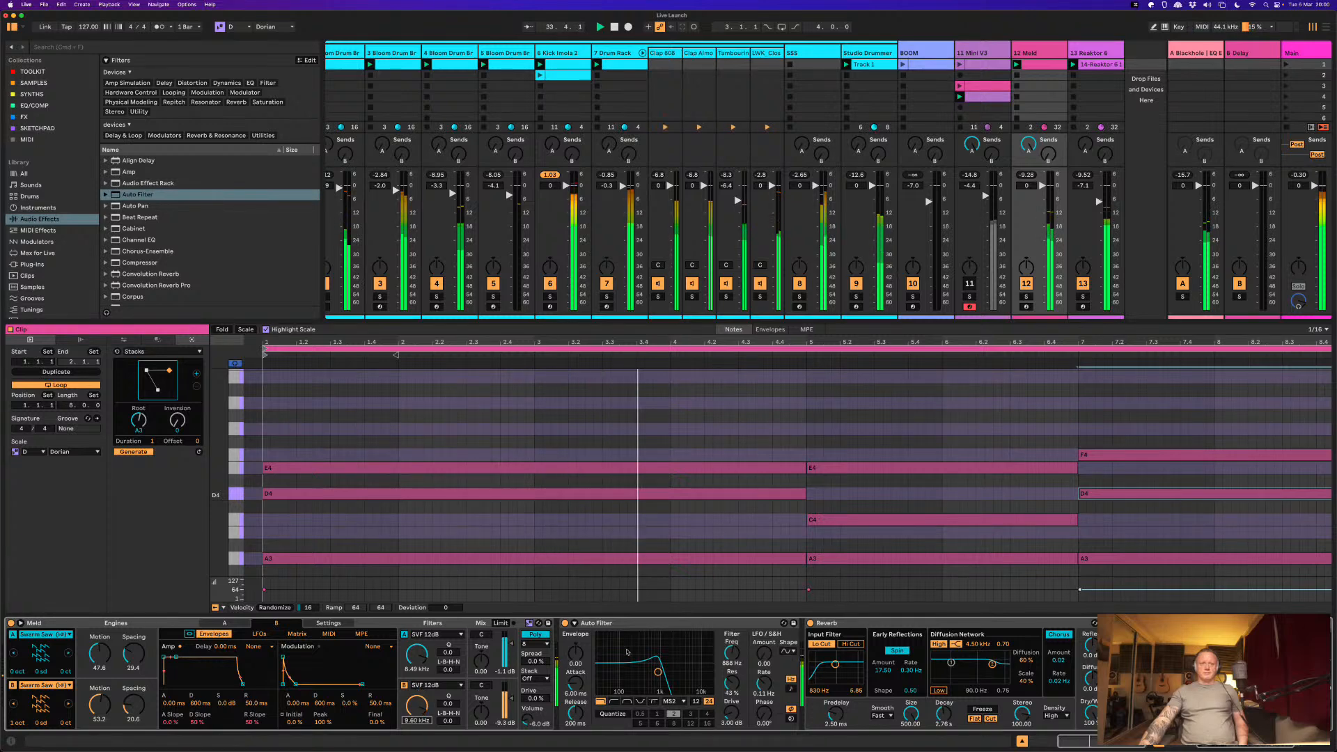
left_click_drag(657, 673, 658, 681)
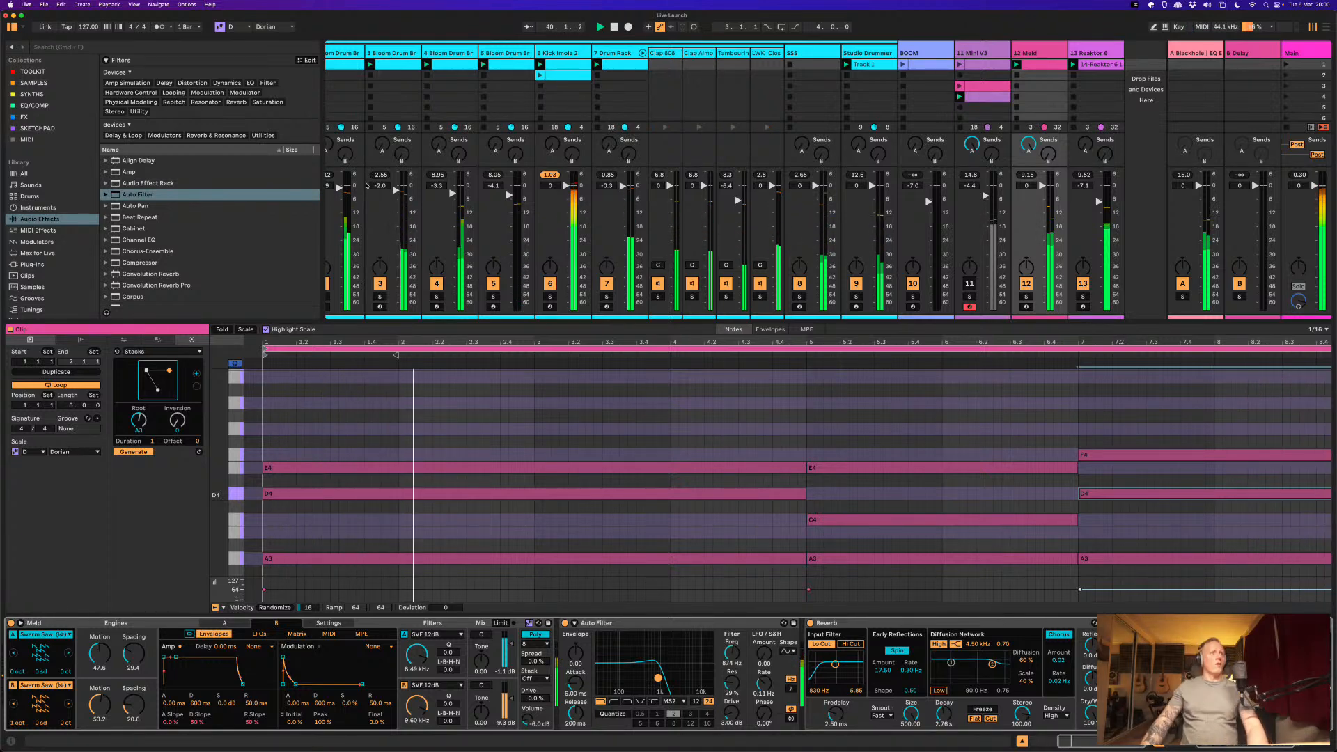
key("space")
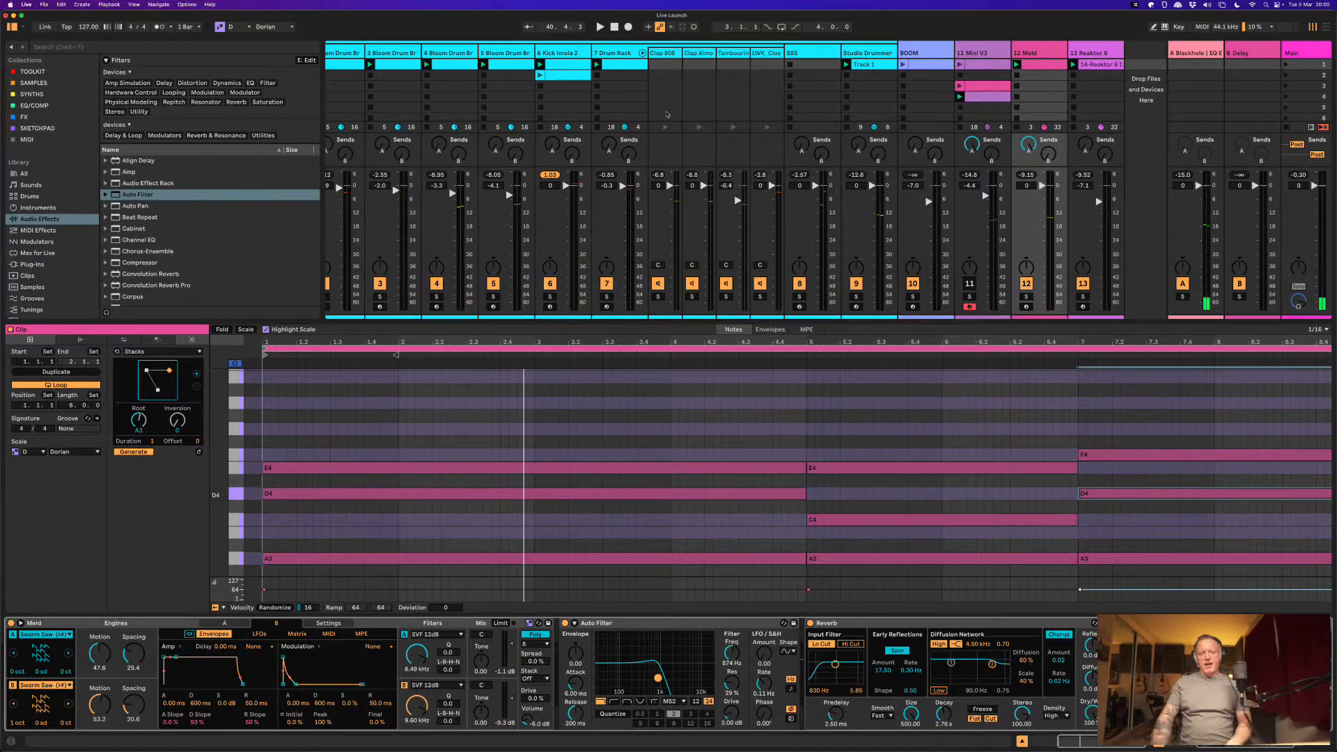
key("super+s")
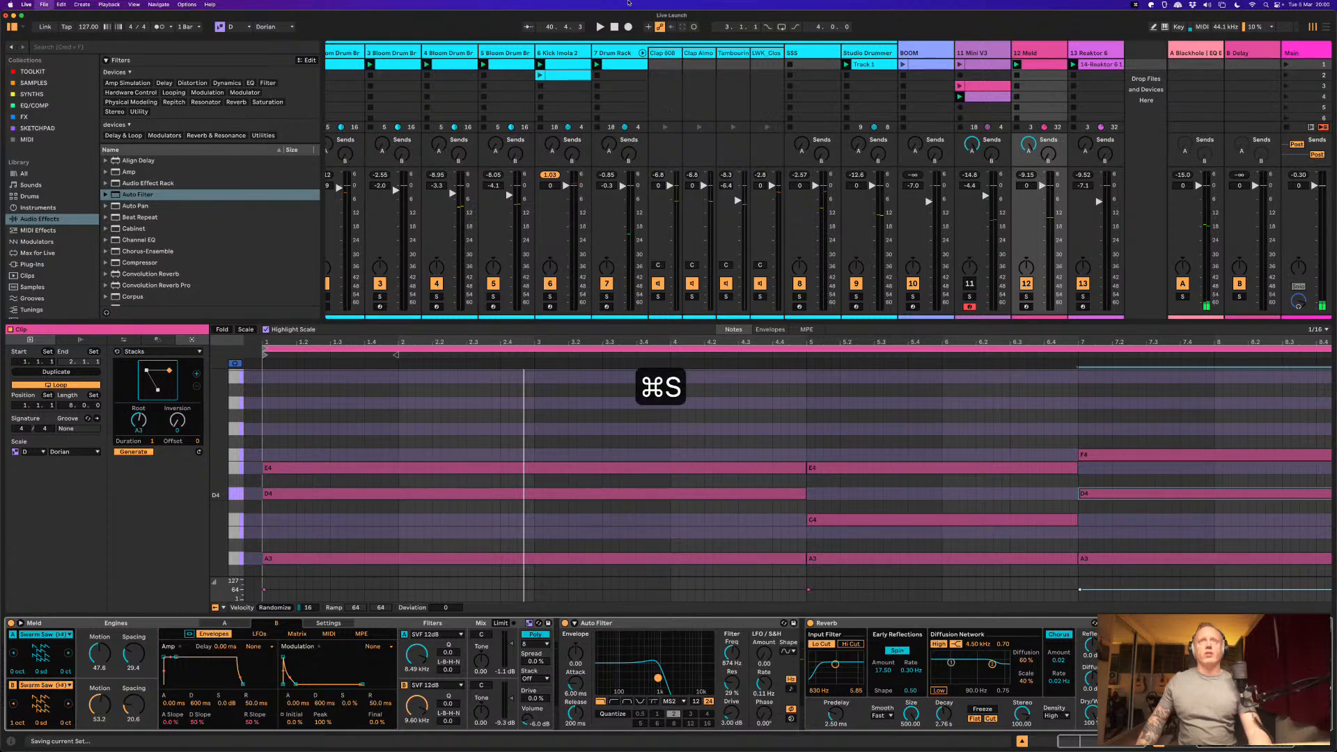
Step: Select the empty E1 pad in the Drum Rack track and search the library for "ride 909"
left_click(624, 55)
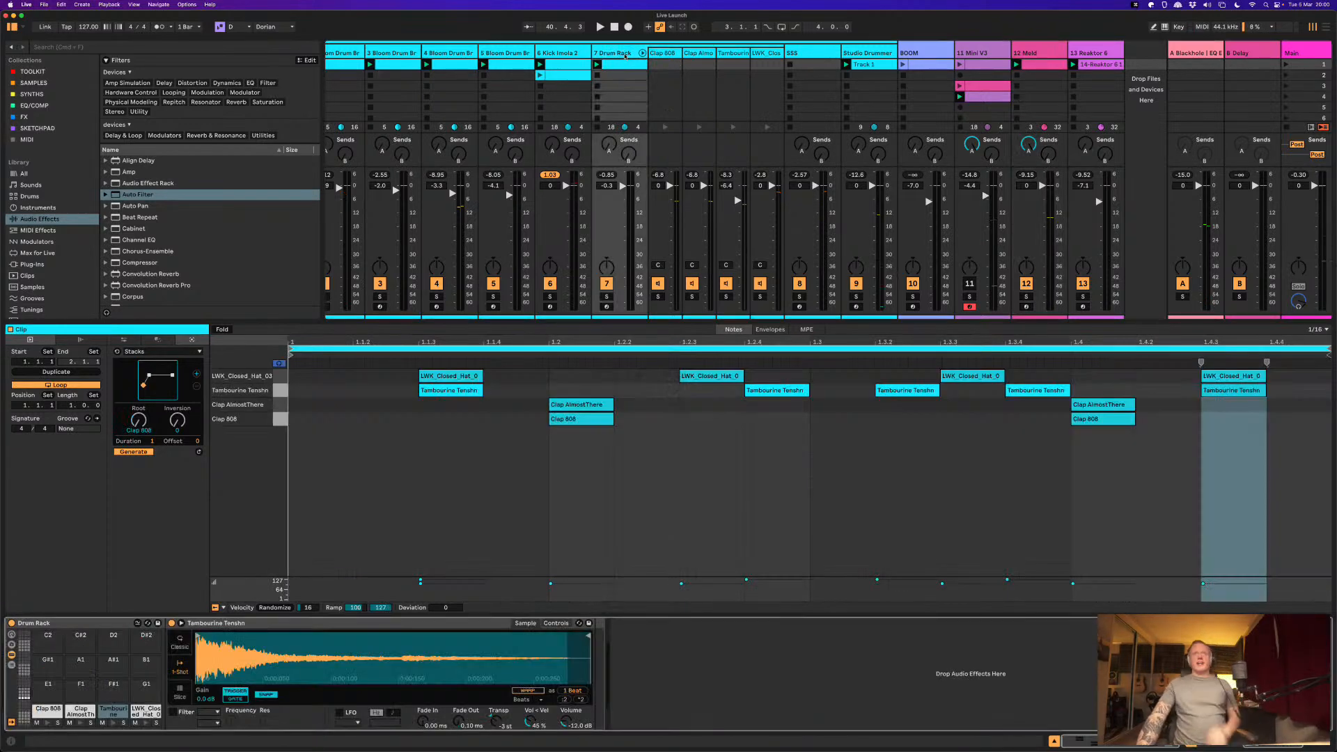
left_click(49, 686)
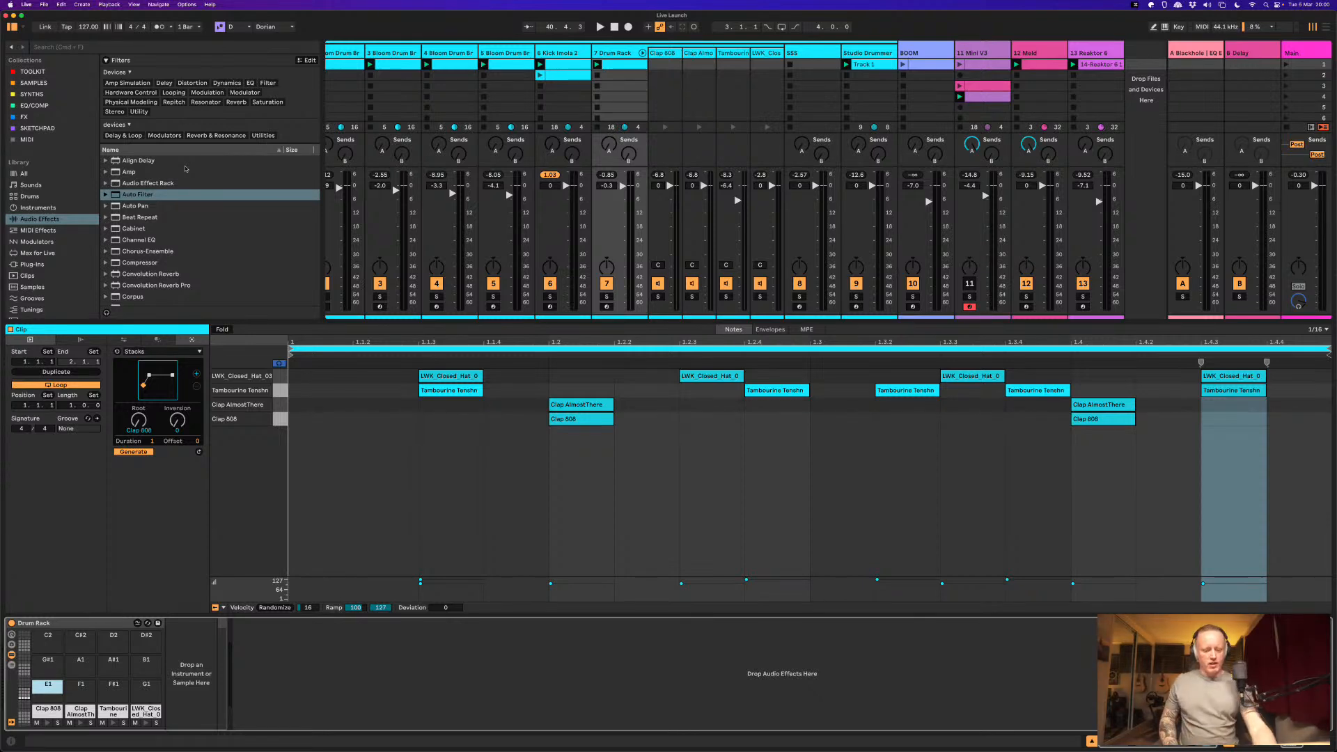
key("super+f")
type("ride 90")
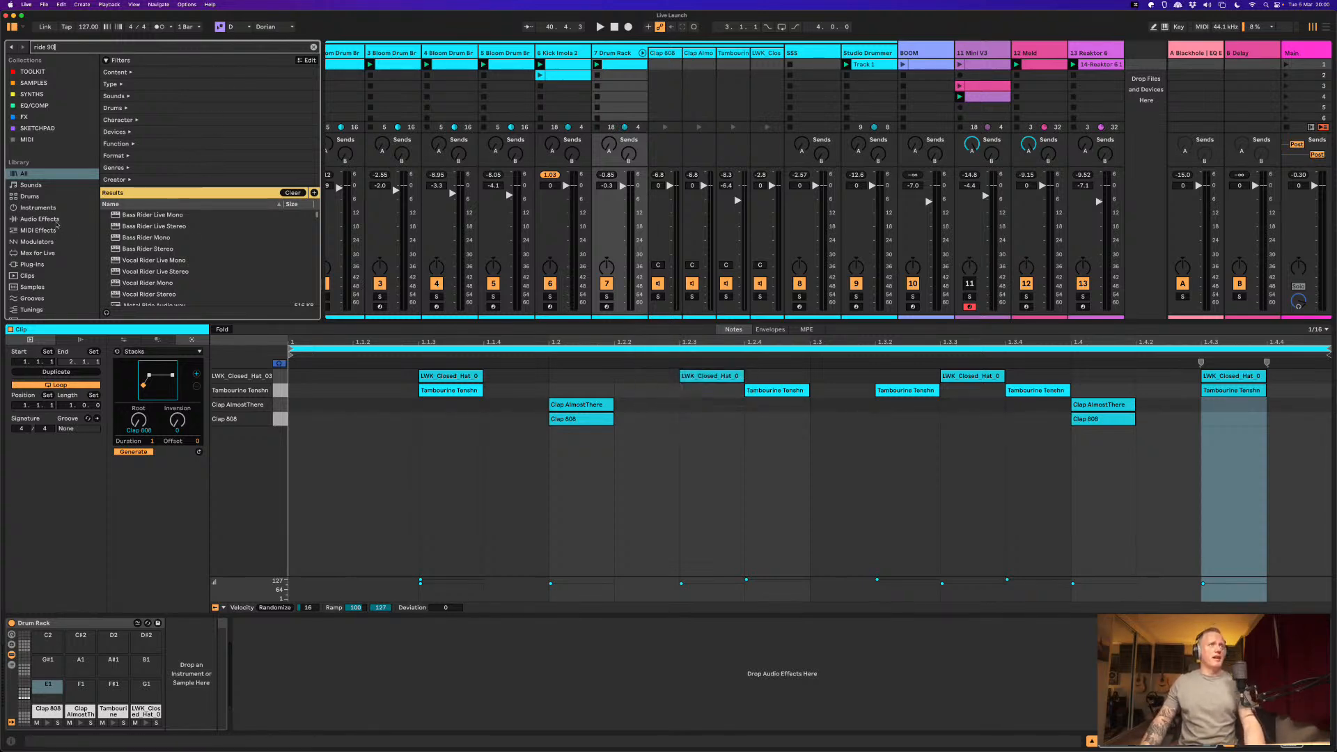
type("9")
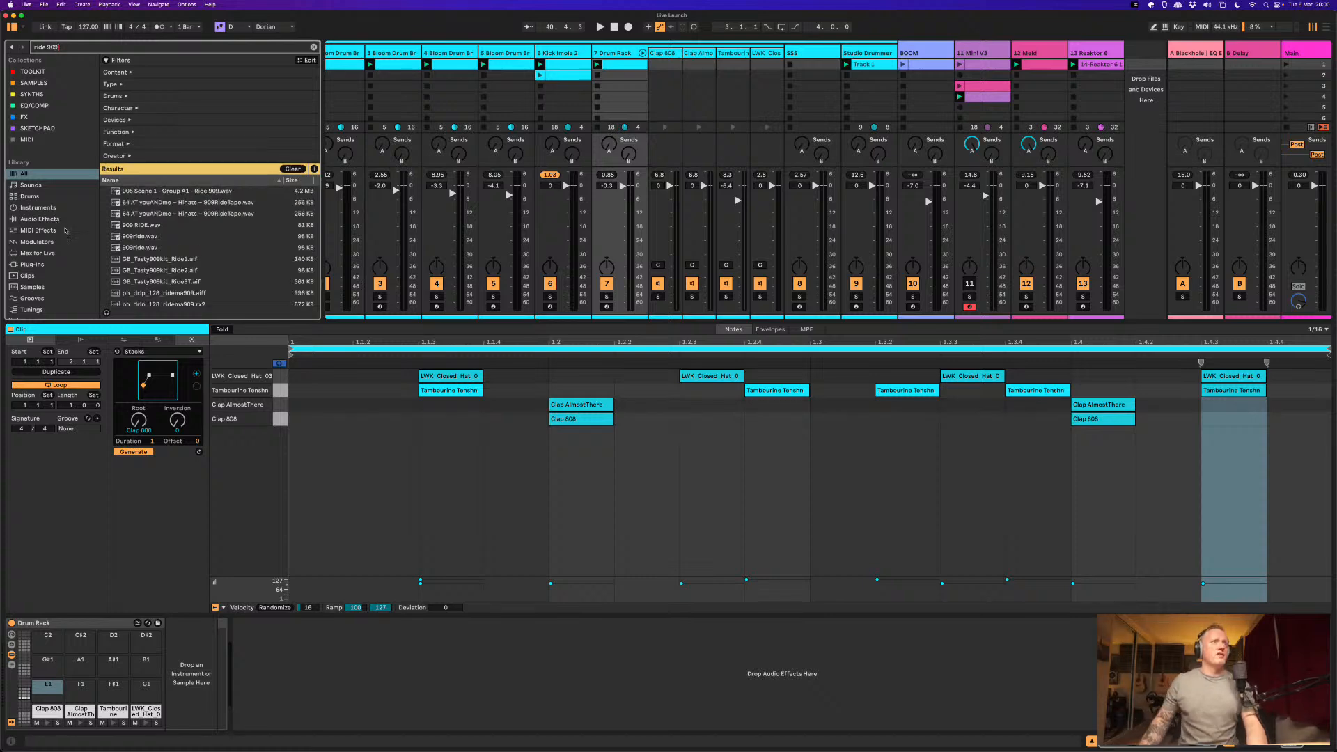
Step: Audition the 909 ride samples and load 909 RIDE.wav onto the Drum Rack's E1 pad
left_click(138, 247)
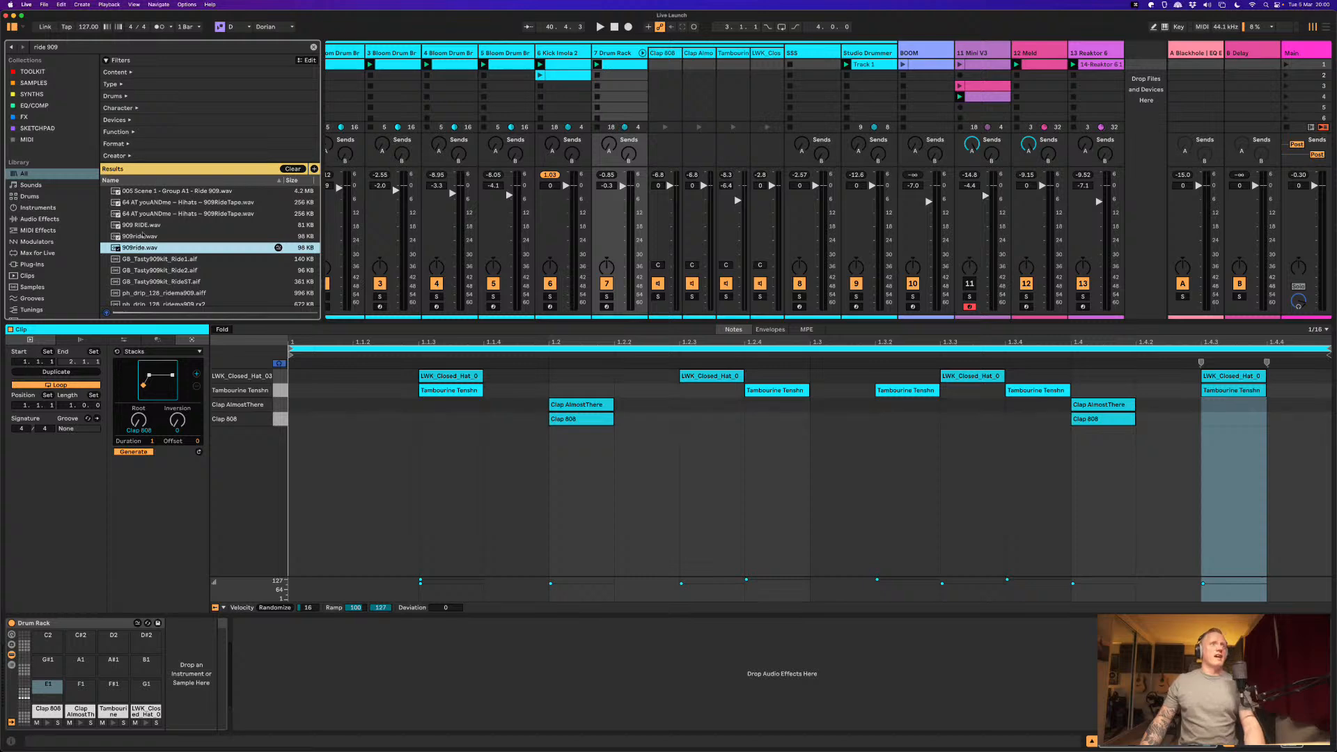
left_click(143, 236)
left_click(143, 225)
left_click_drag(141, 228, 40, 692)
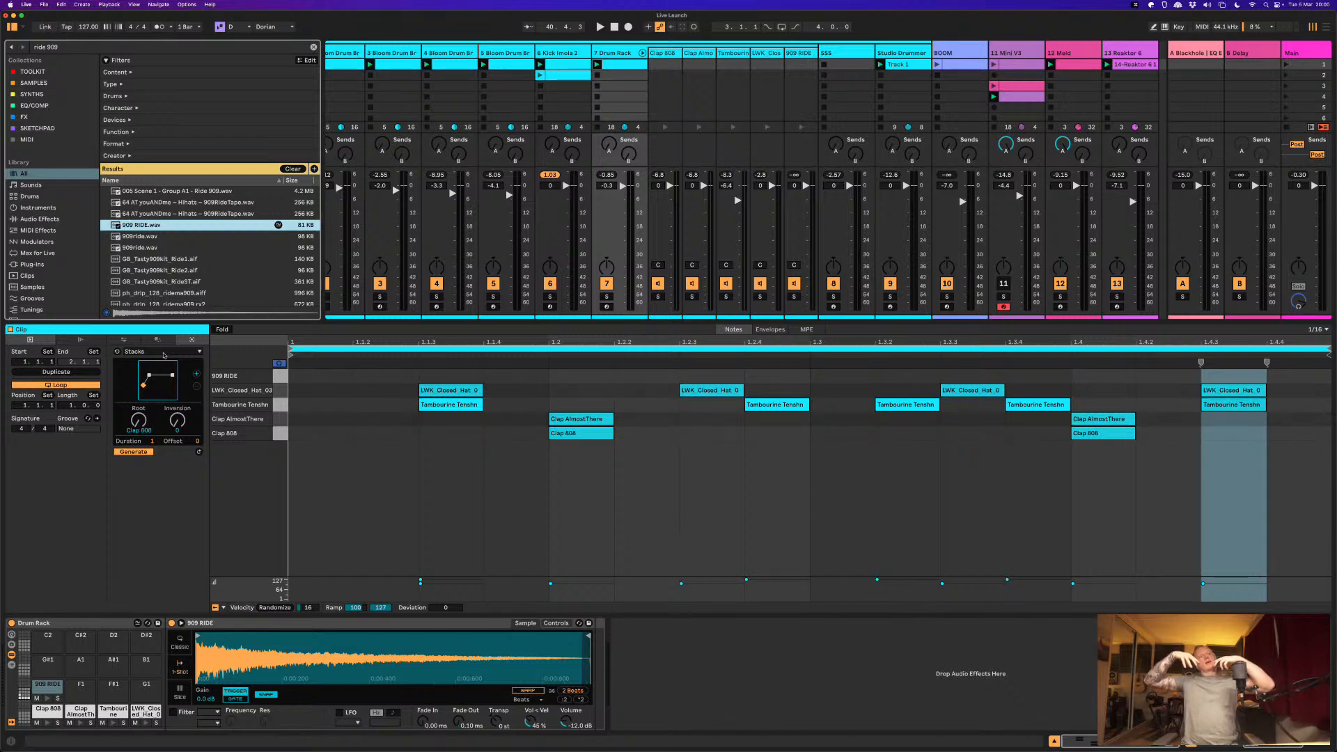
Step: Try generating 909 RIDE notes in the drum clip with the Rhythm generator at a 1/8 step duration
left_click(164, 353)
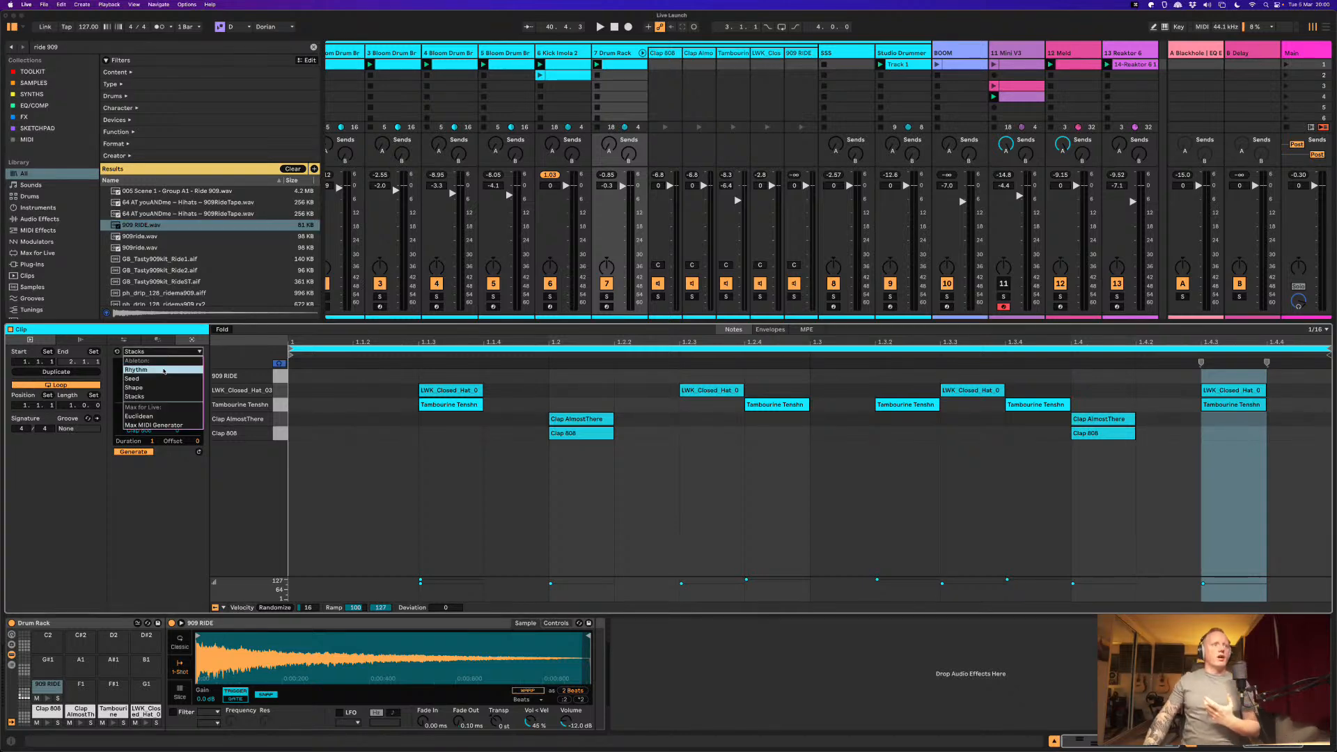
left_click(164, 372)
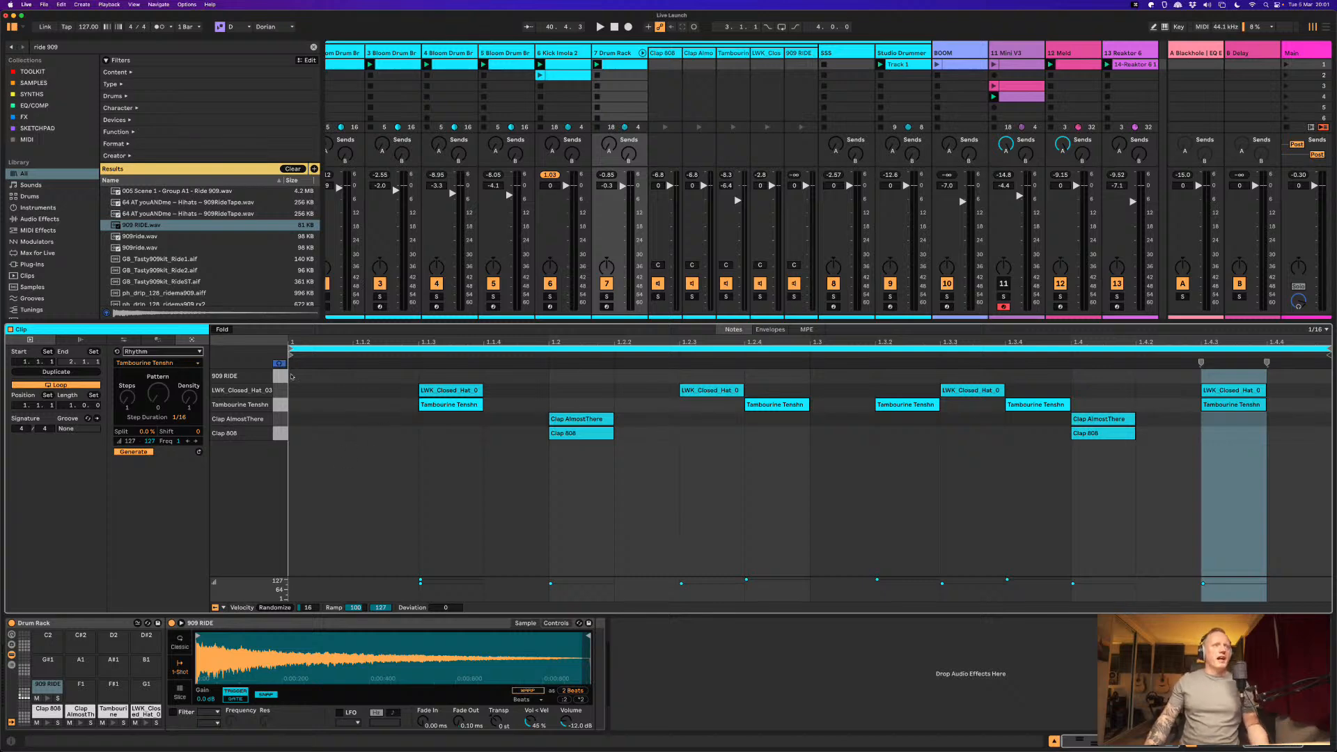
left_click(195, 363)
left_click(160, 354)
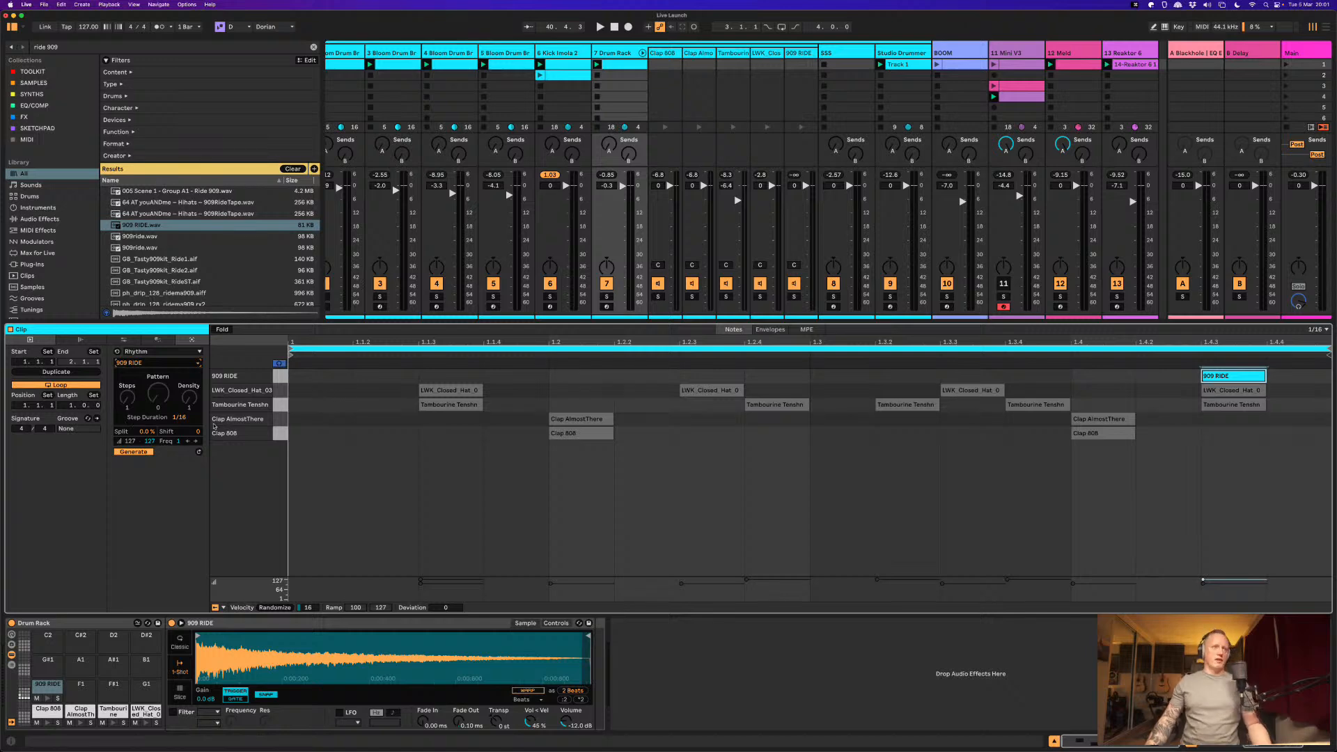
left_click_drag(172, 419, 186, 405)
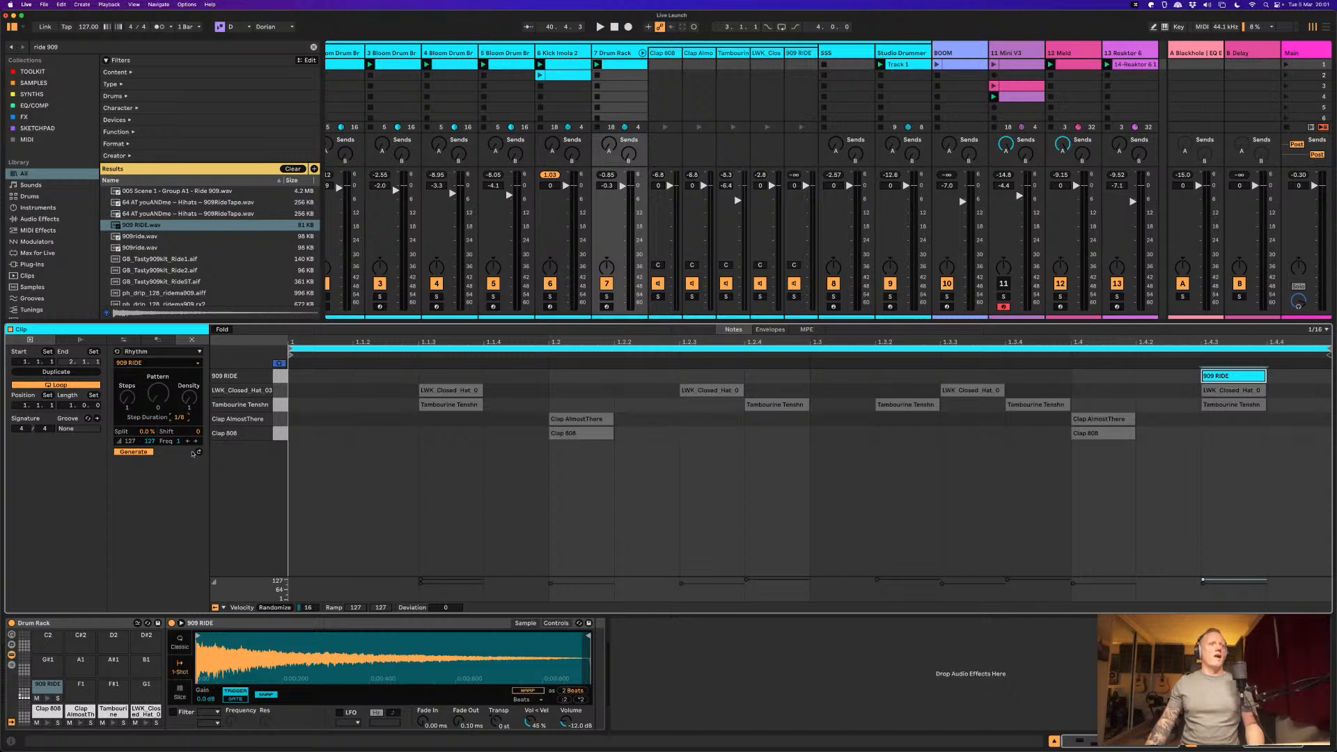
left_click(199, 452)
left_click(145, 453)
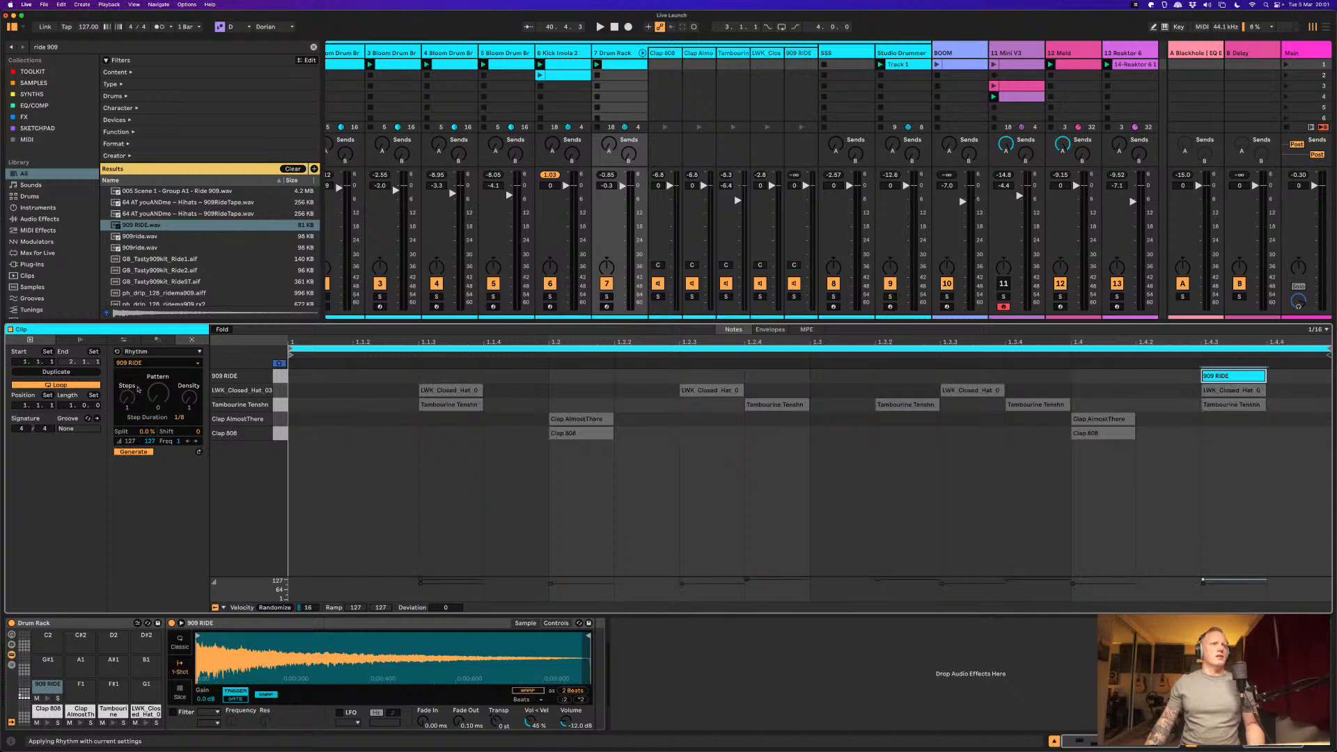
Step: Try denser ride patterns in the Rhythm generator, with step duration 1/32 and Fit, raising steps and density to 5
mouse_move(183, 422)
left_mouse_down()
mouse_move(185, 409)
mouse_move(188, 434)
left_mouse_up()
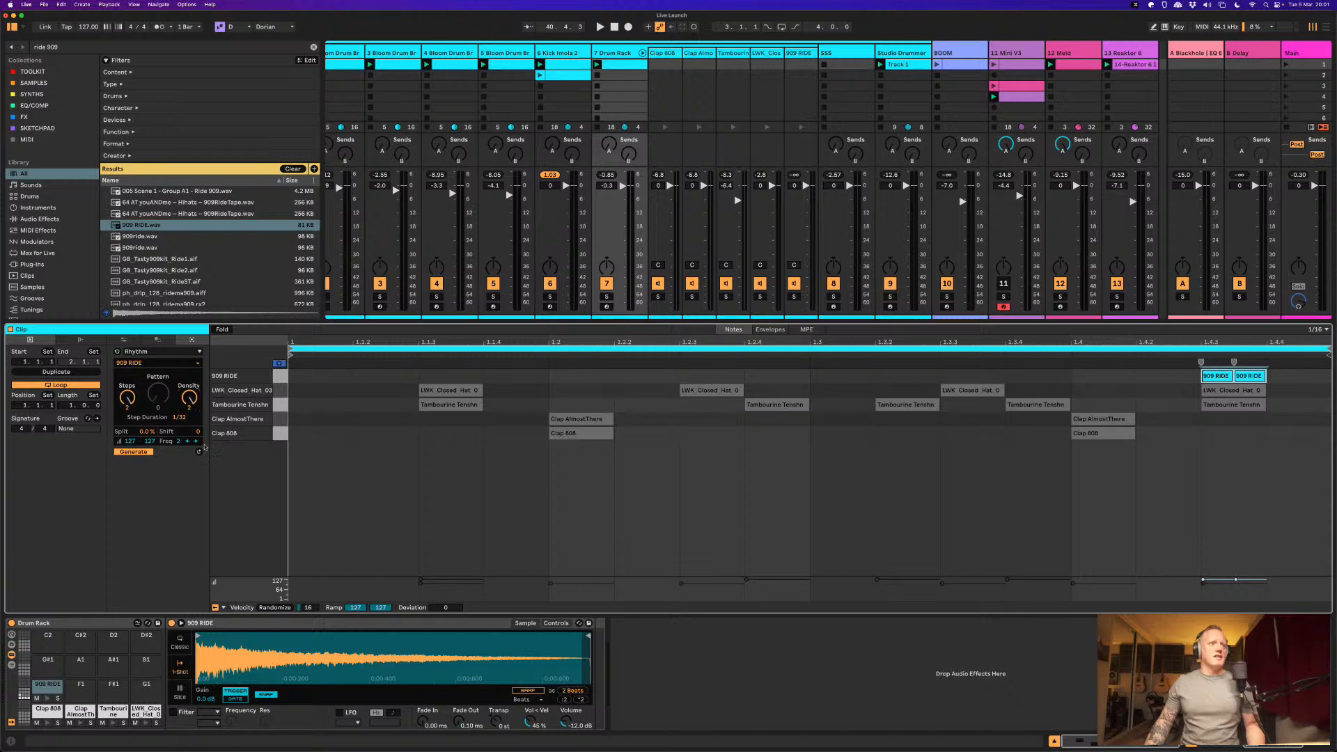
left_click_drag(200, 433, 201, 423)
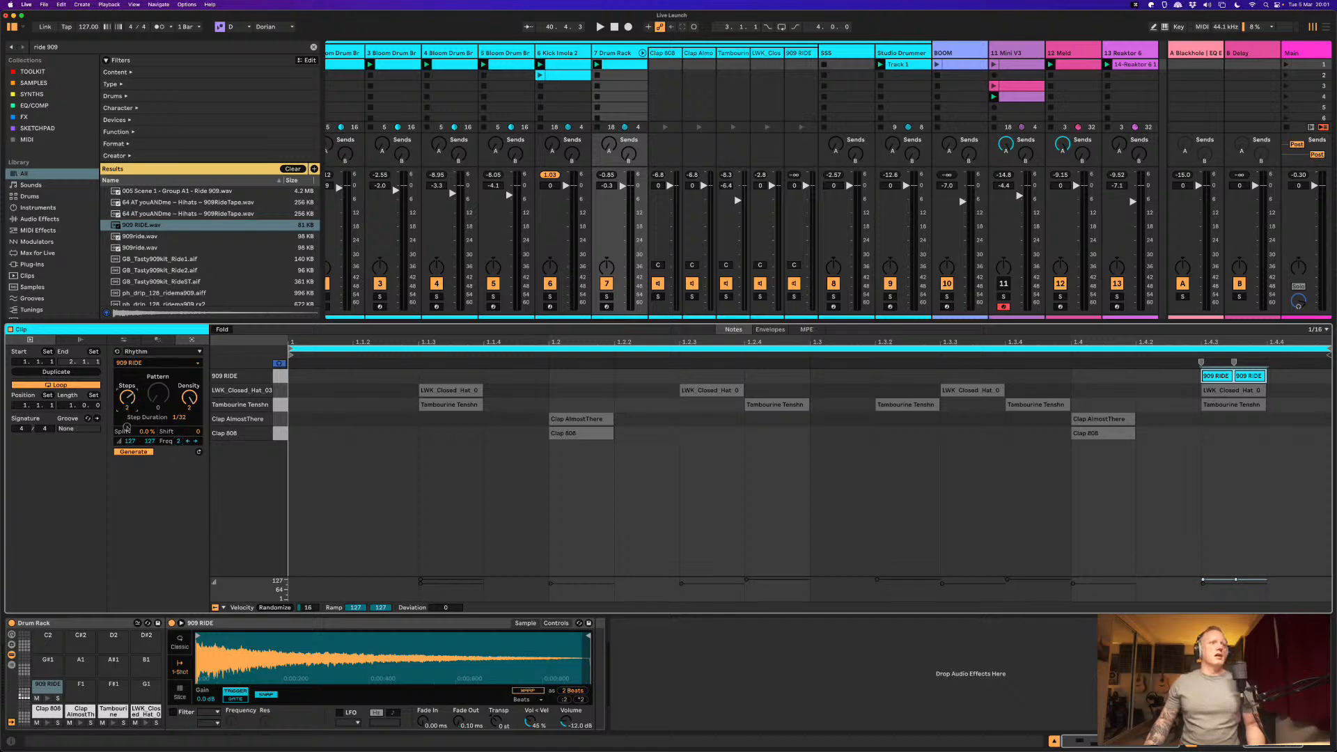
left_click(130, 397)
left_click(150, 363)
left_click(148, 373)
left_click_drag(186, 422, 188, 378)
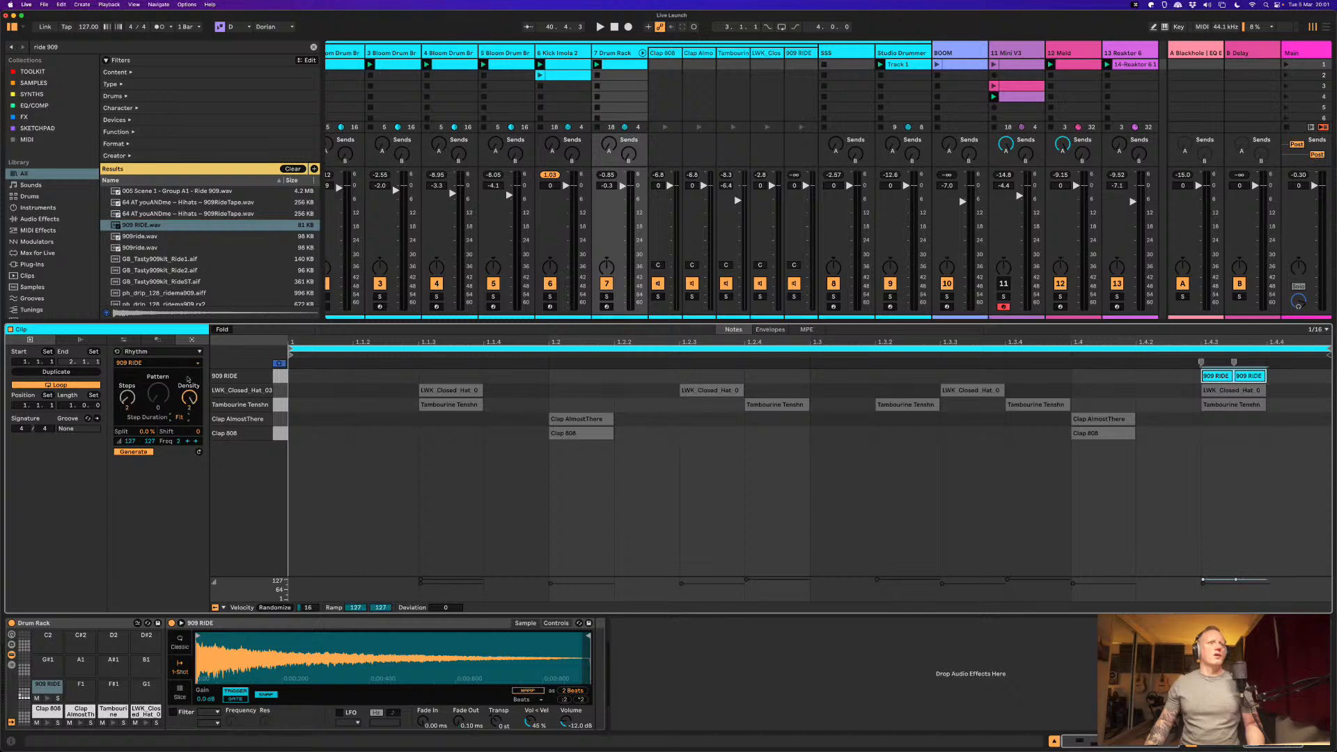
left_click_drag(131, 403, 133, 387)
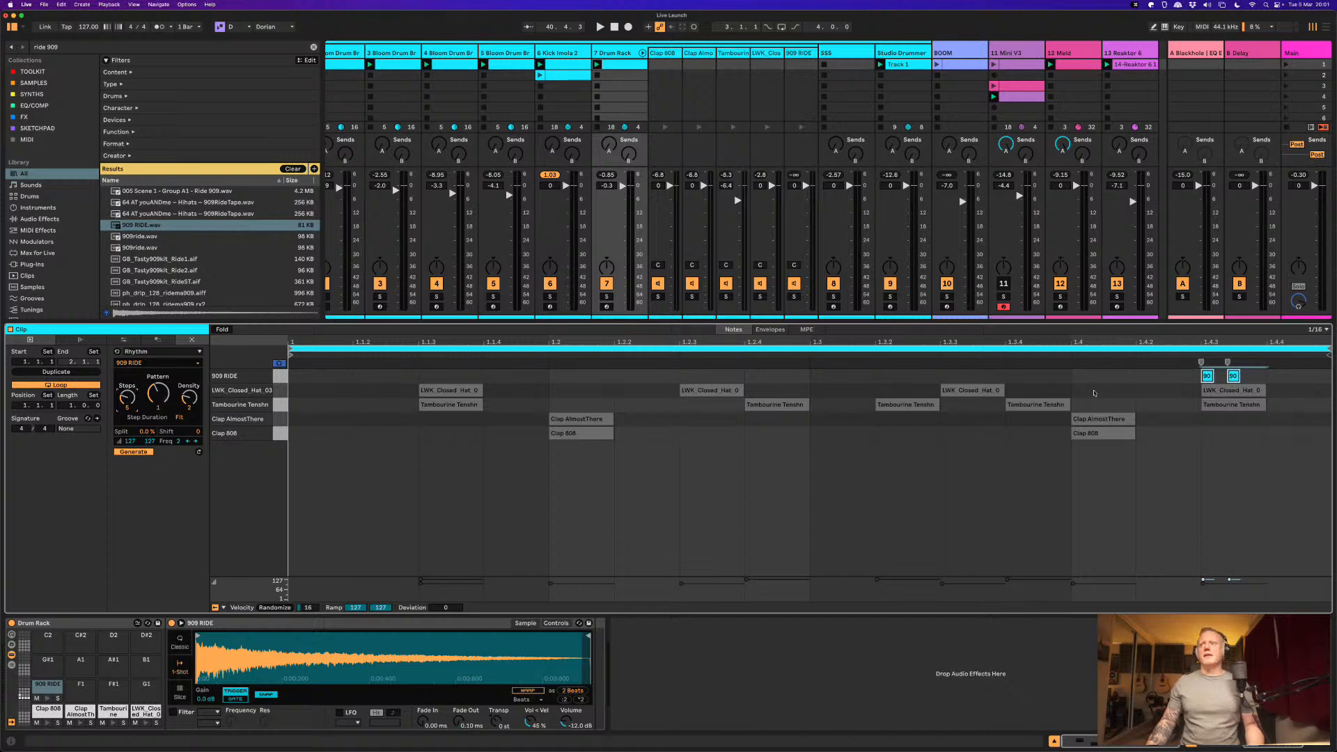
left_click_drag(164, 395, 190, 381)
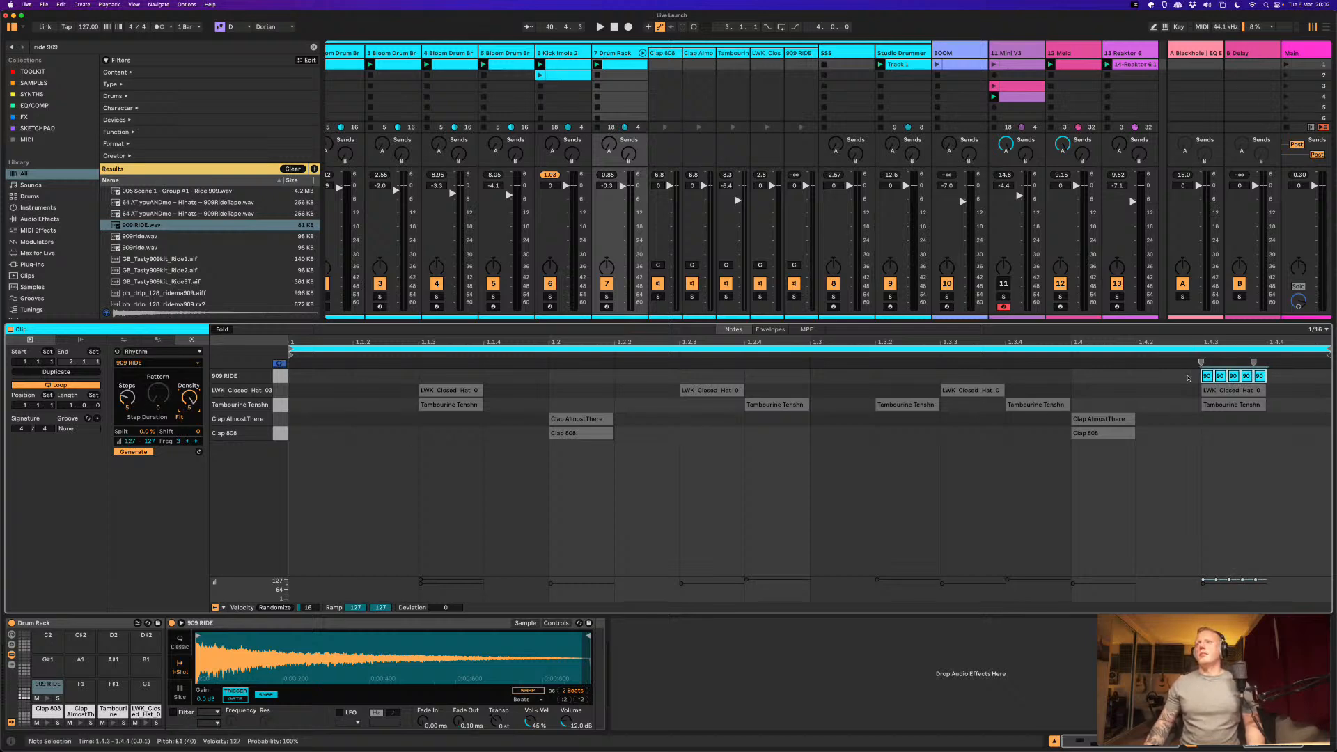
Step: Try a 4.7% split on the generated ride rhythm and reset the Rhythm generator's settings
key("super+a")
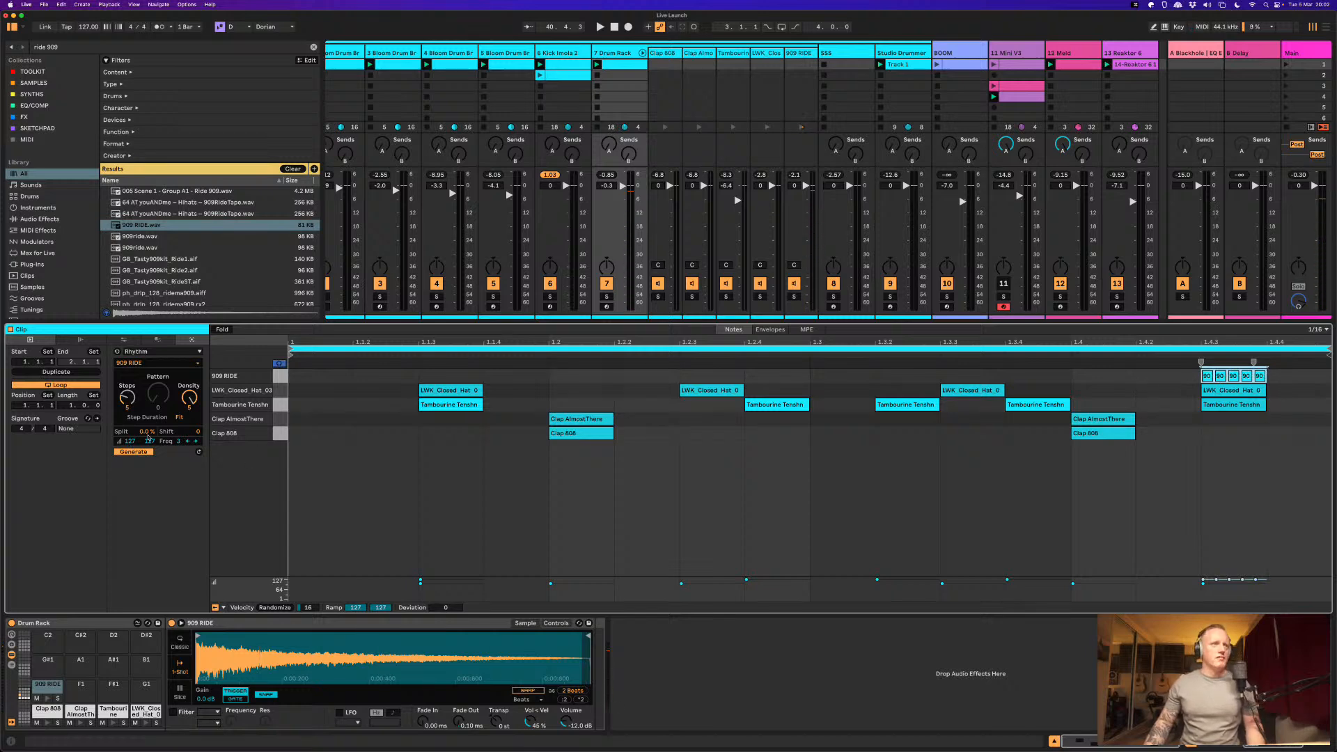
left_click_drag(154, 433, 188, 476)
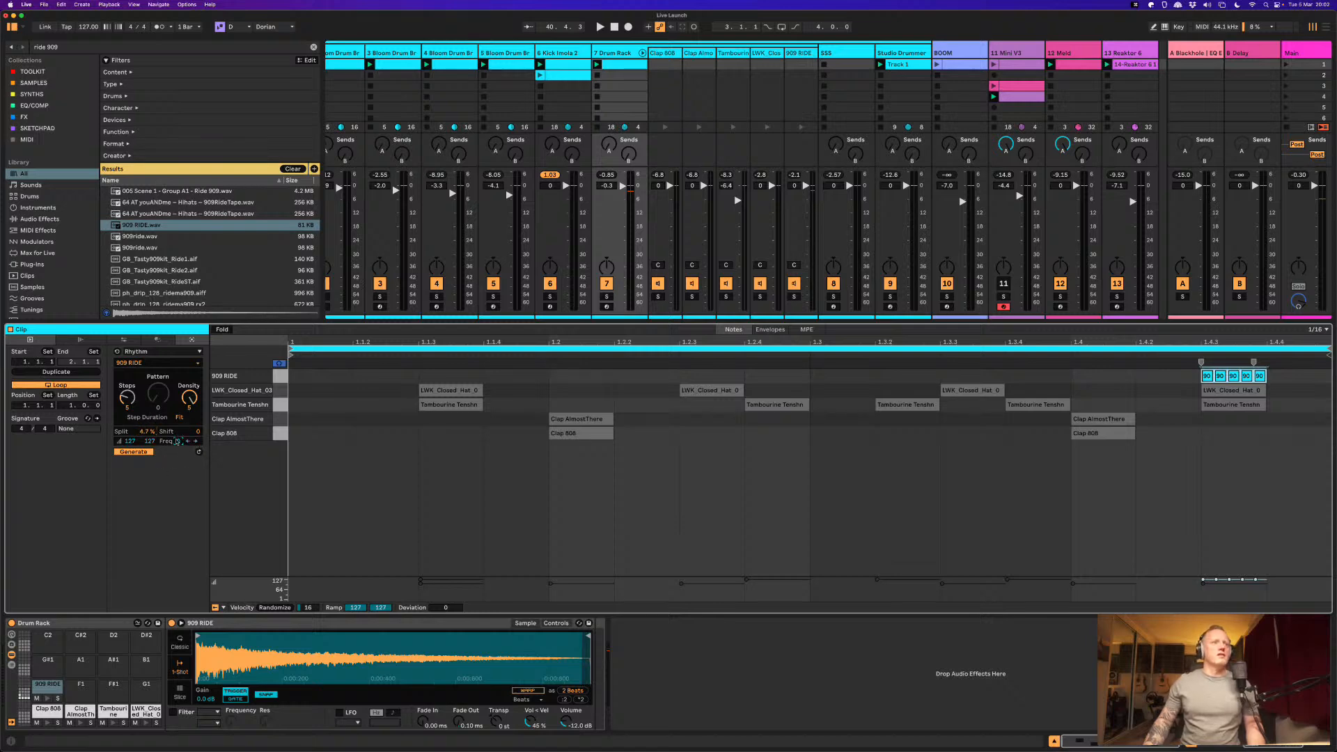
left_click(131, 365)
left_click(122, 357)
left_click(117, 352)
Step: Set the clip grid to 1/8 and draw continuous eighth notes on the 909 RIDE lane across the whole bar
double_click(317, 376)
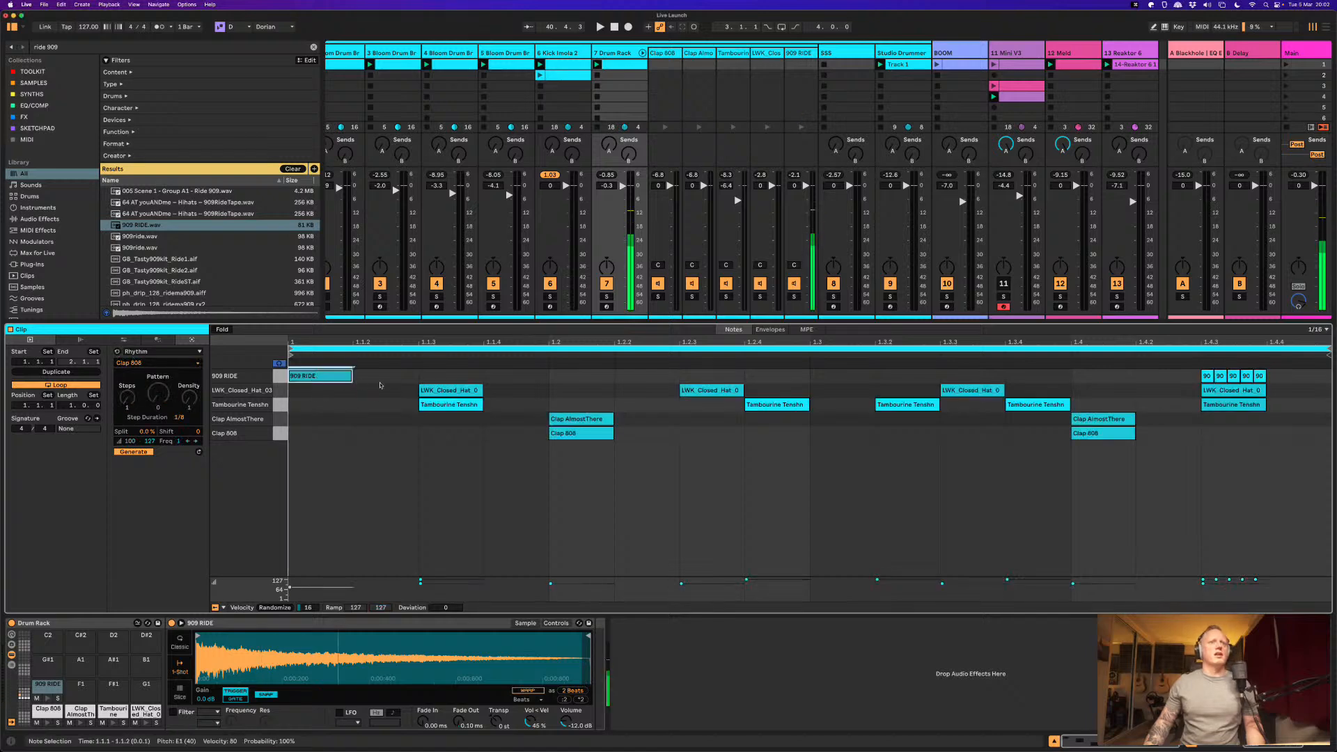
key("Delete")
left_click(1318, 329)
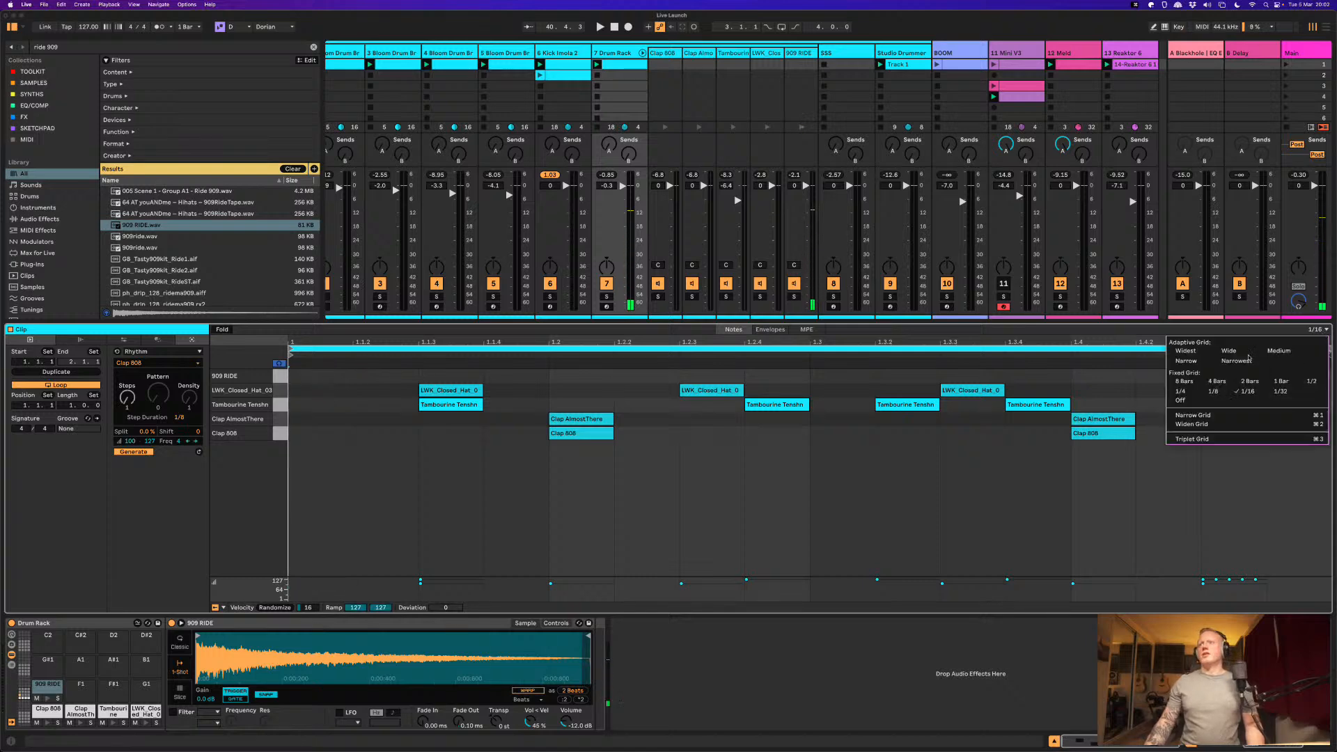
left_click(1215, 391)
left_click_drag(293, 376, 1316, 378)
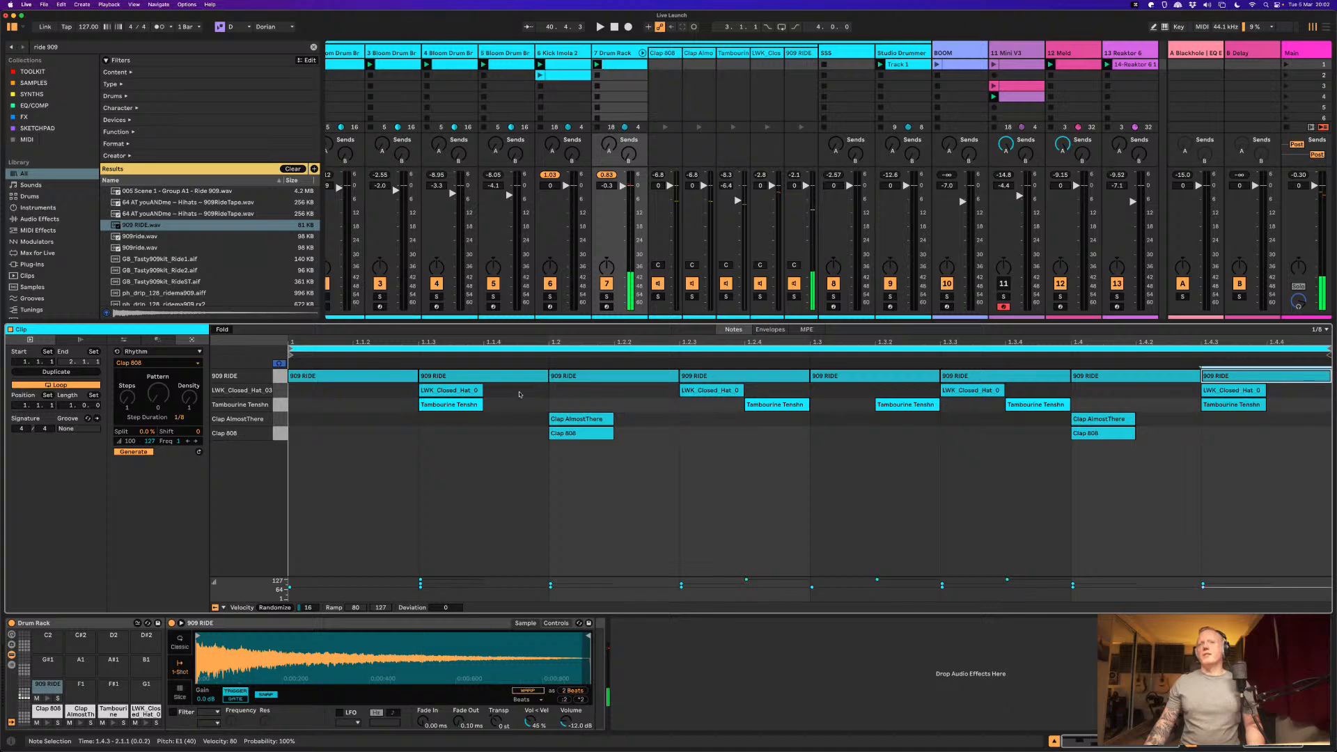
Step: Try transposing the 909 RIDE sample up 2 semitones in its Simpler while the loop plays
key("space")
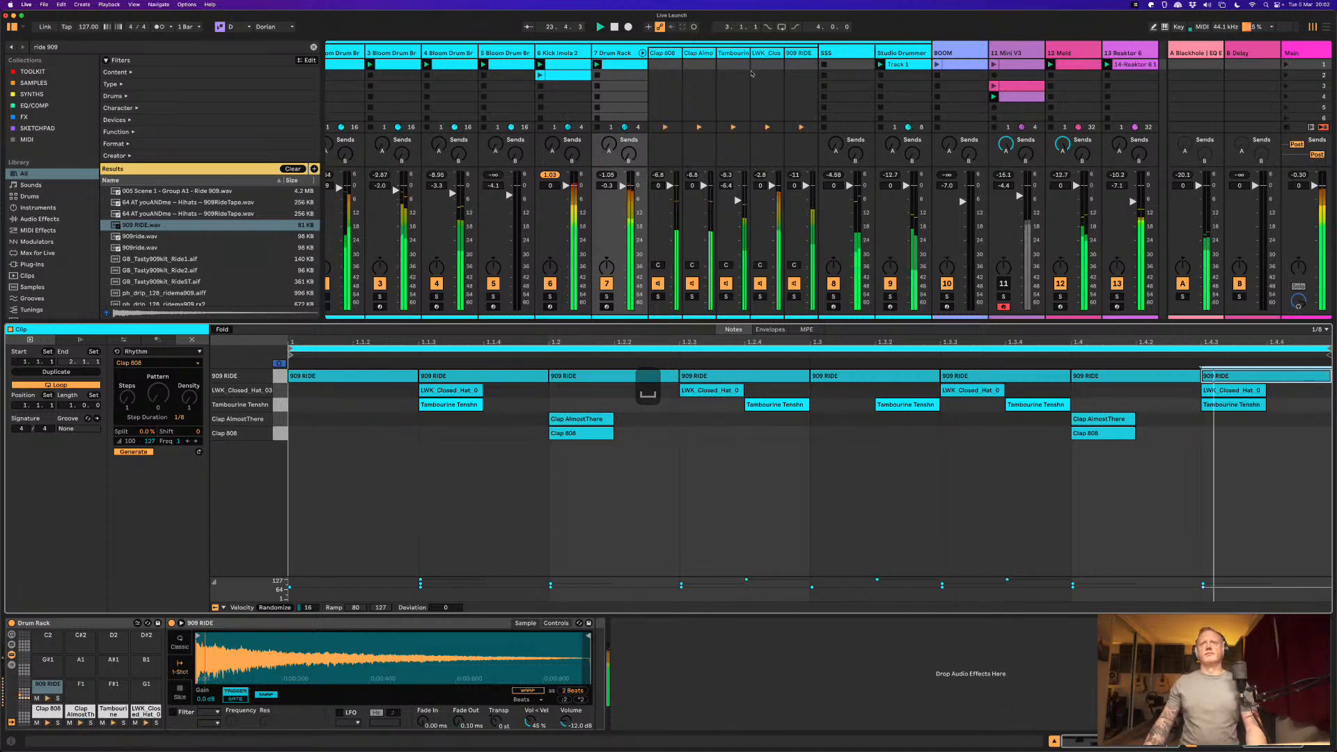
left_click(794, 74)
key("space")
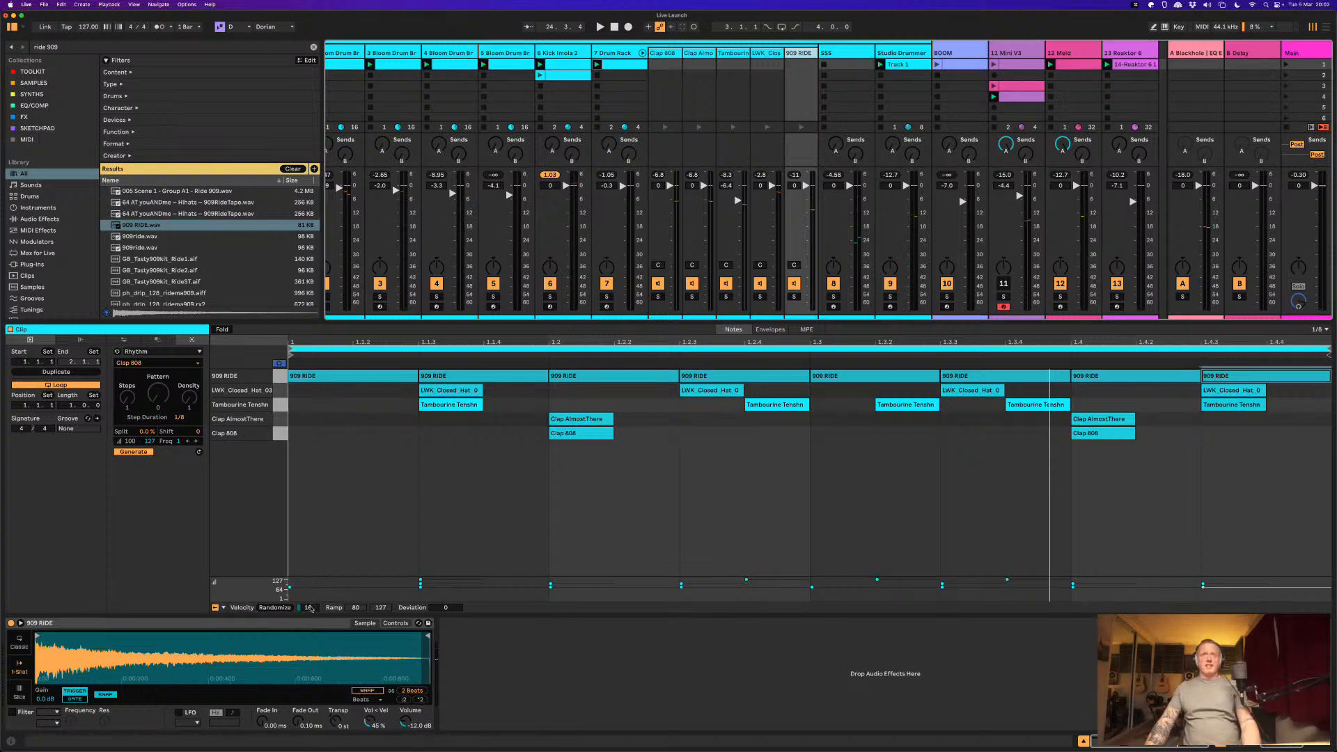
key("space")
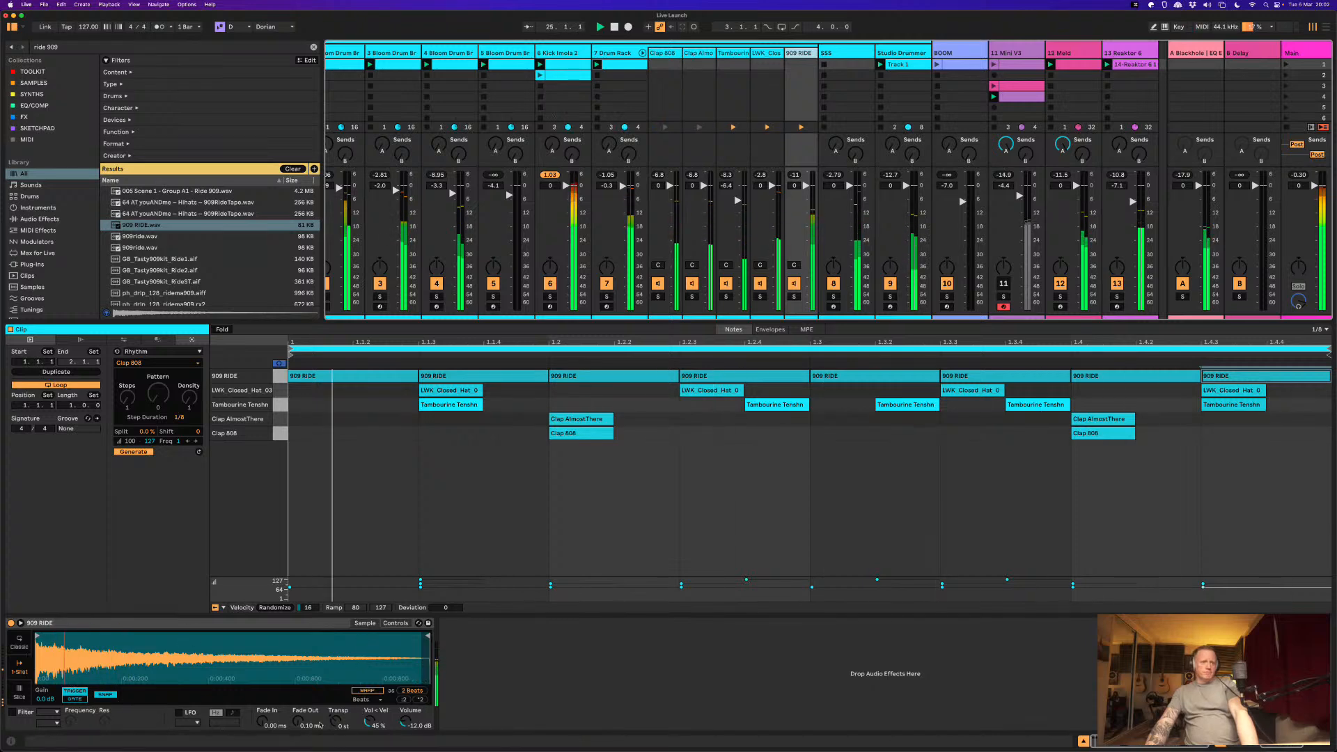
scroll(335, 724, "up", 1)
scroll(335, 725, "up", 1)
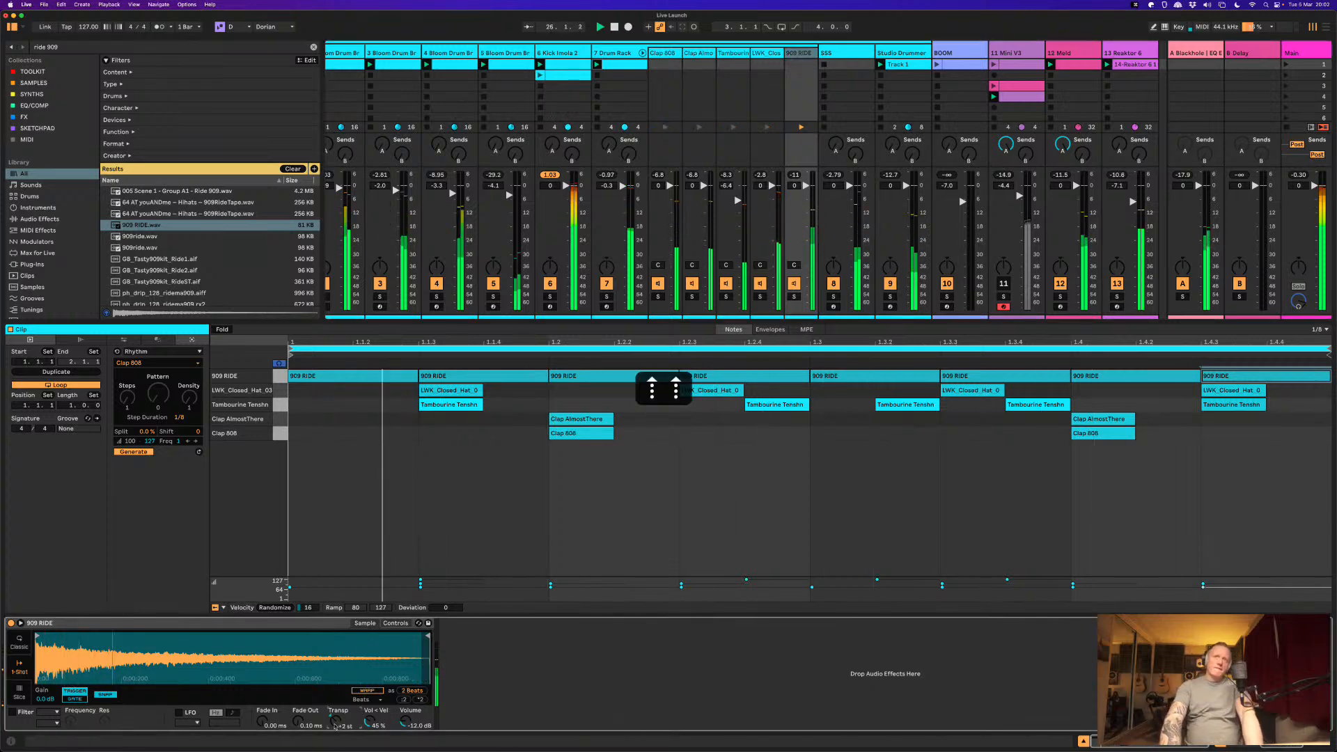
key("space")
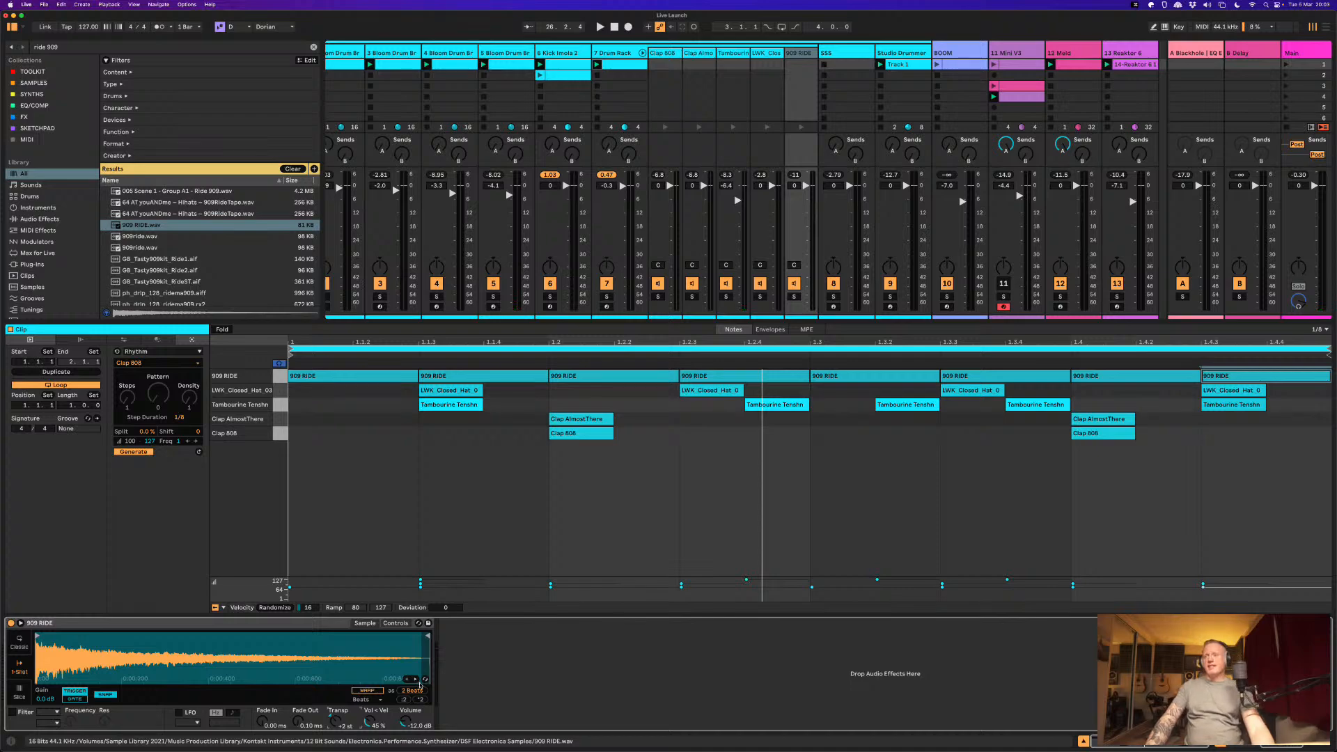
Step: Swap the 909 RIDE sample for similar ones, including Ride - TR-909 Unprocessed, and reset its transposition to 0 st
key("super+Tab")
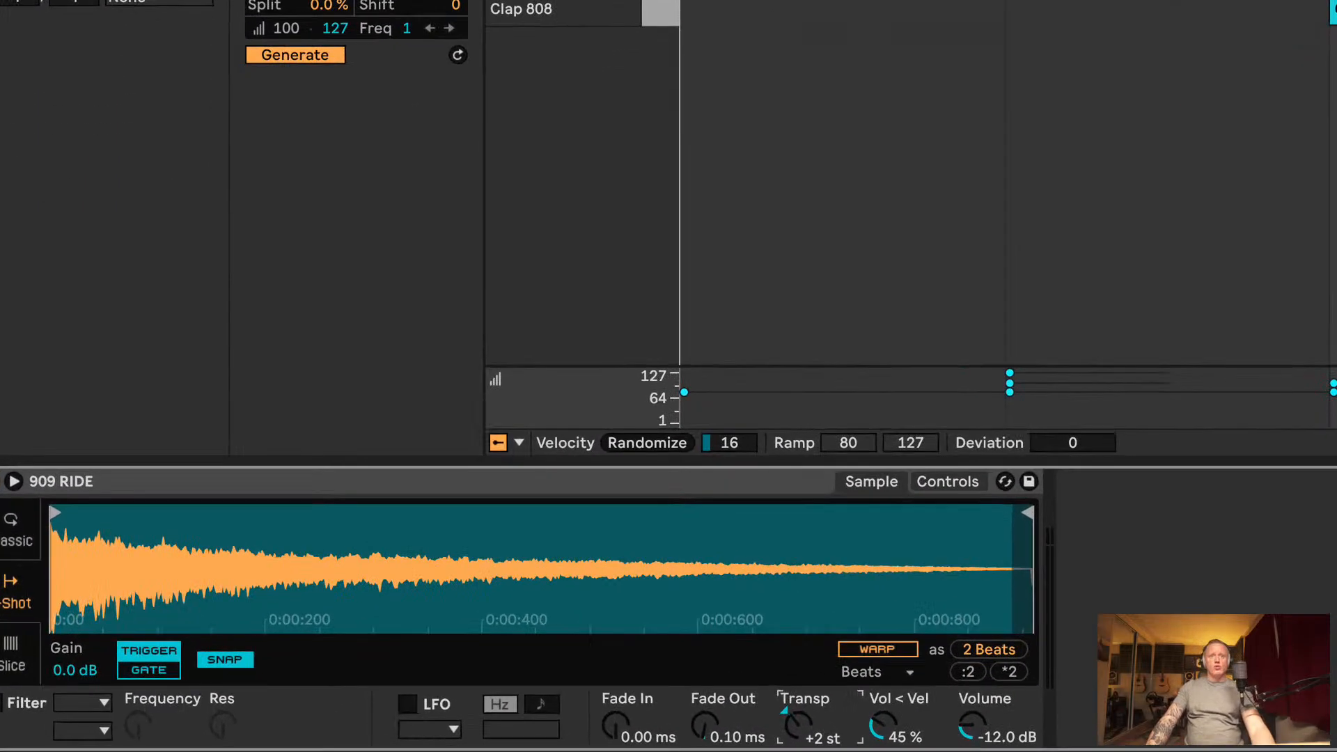
mouse_move(982, 622)
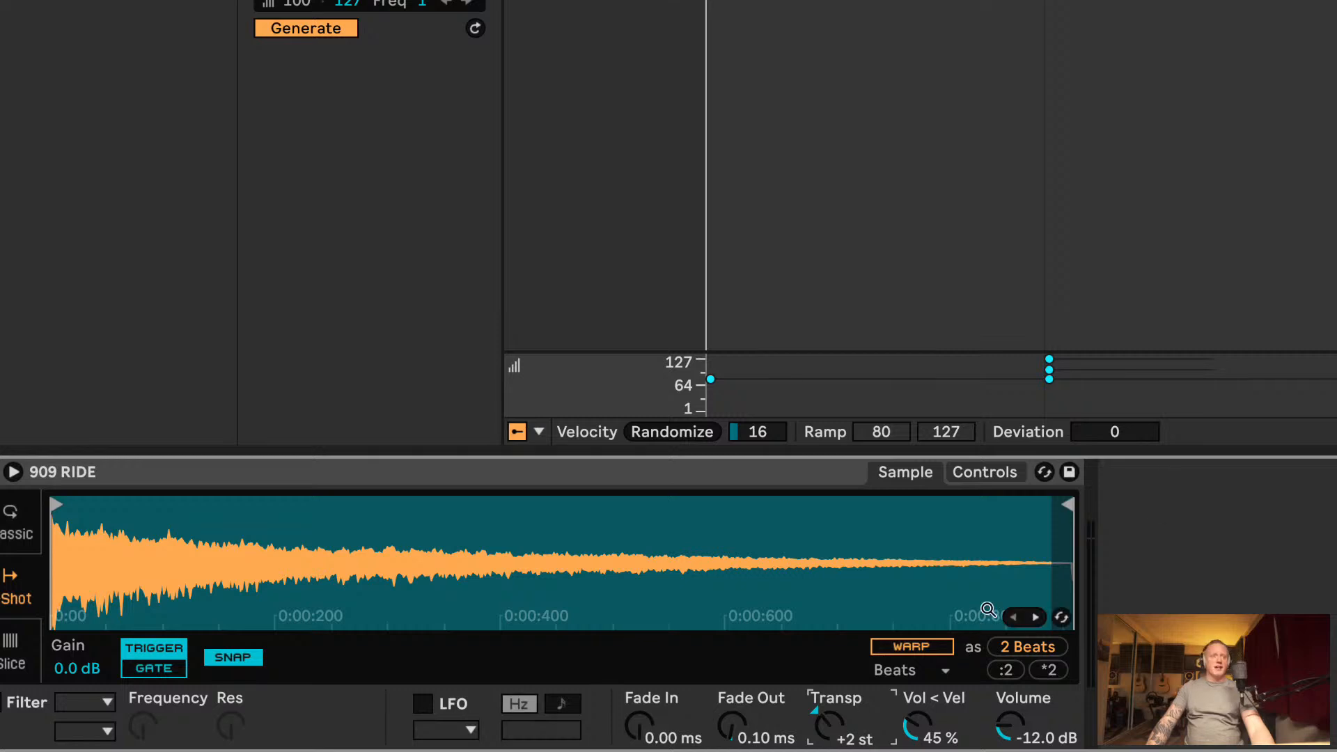
left_click(1037, 622)
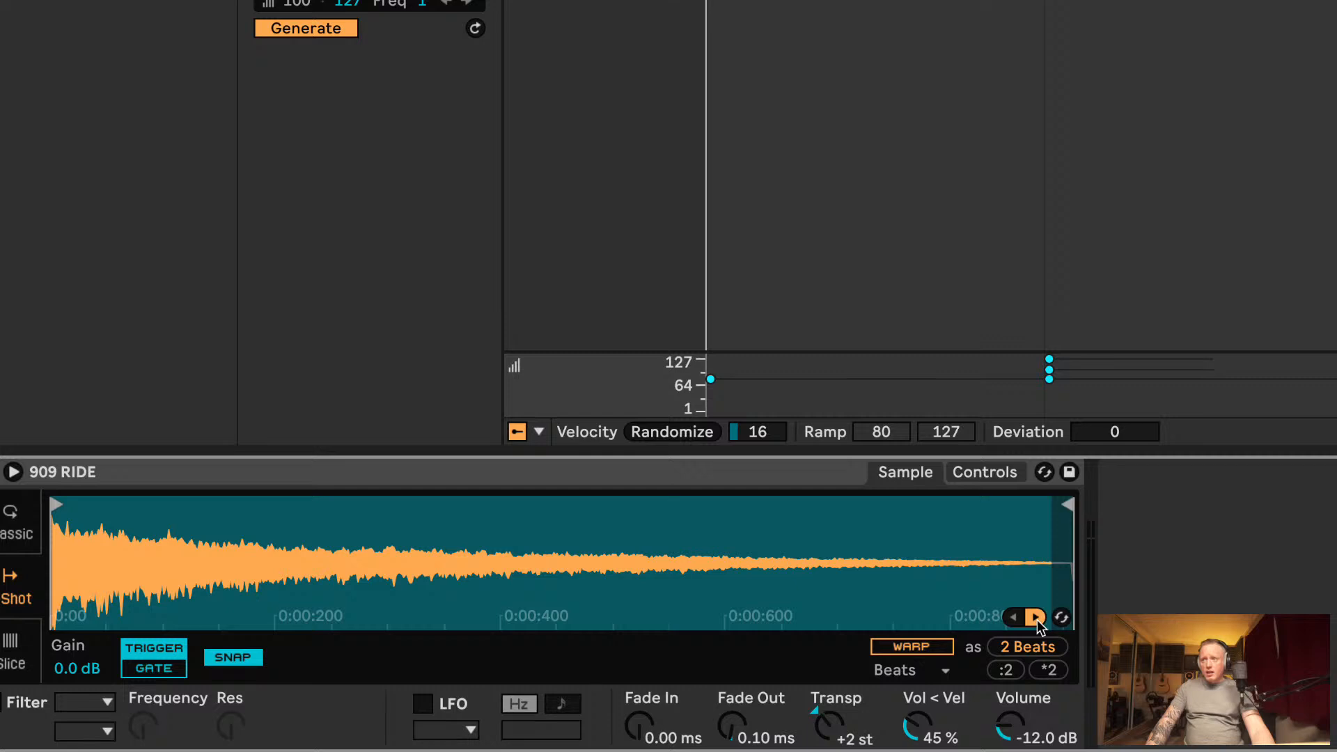
left_click(1037, 622)
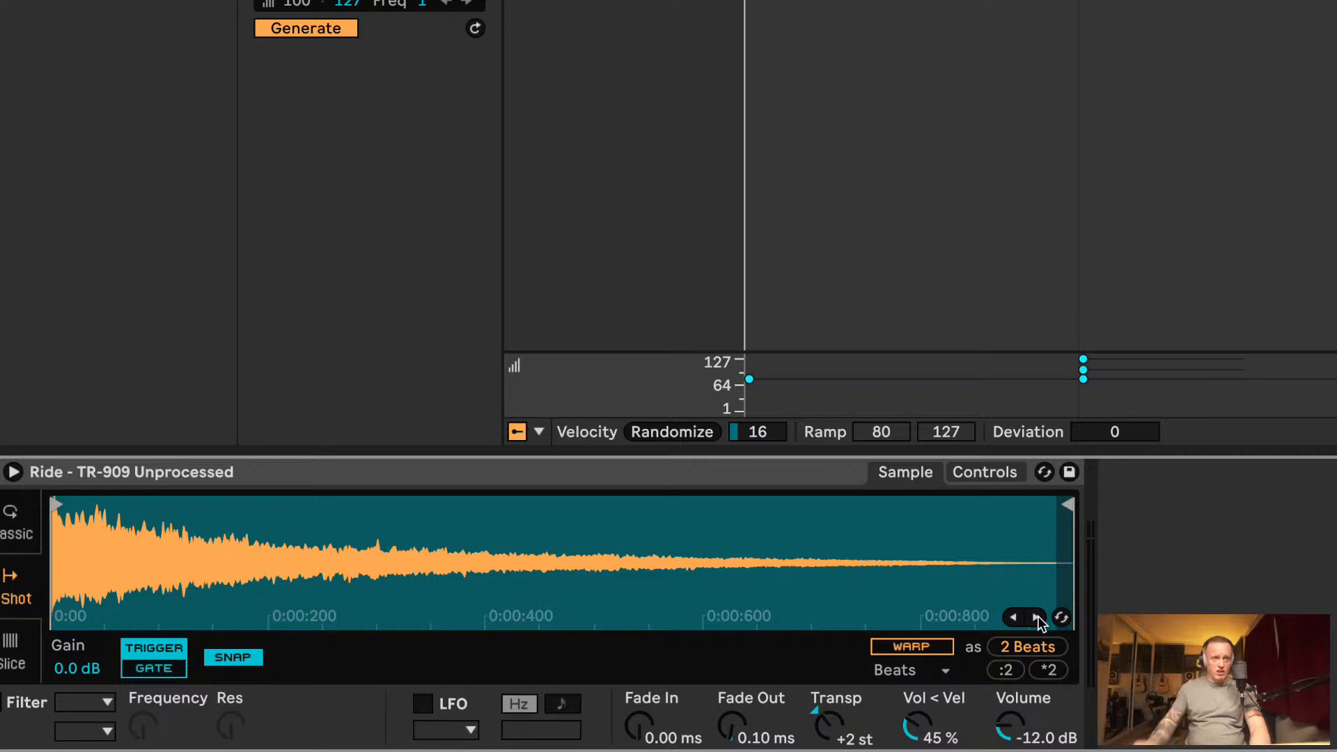
left_click(1036, 617)
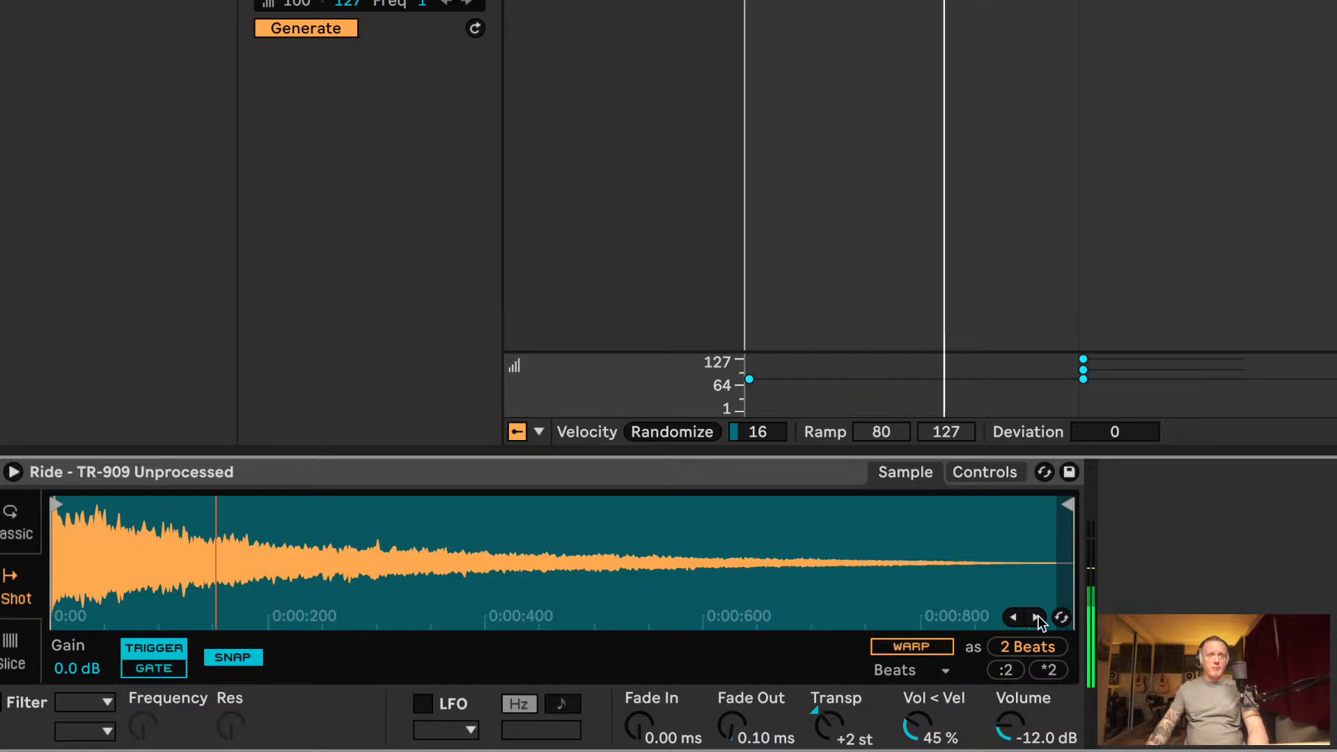
left_click(815, 712)
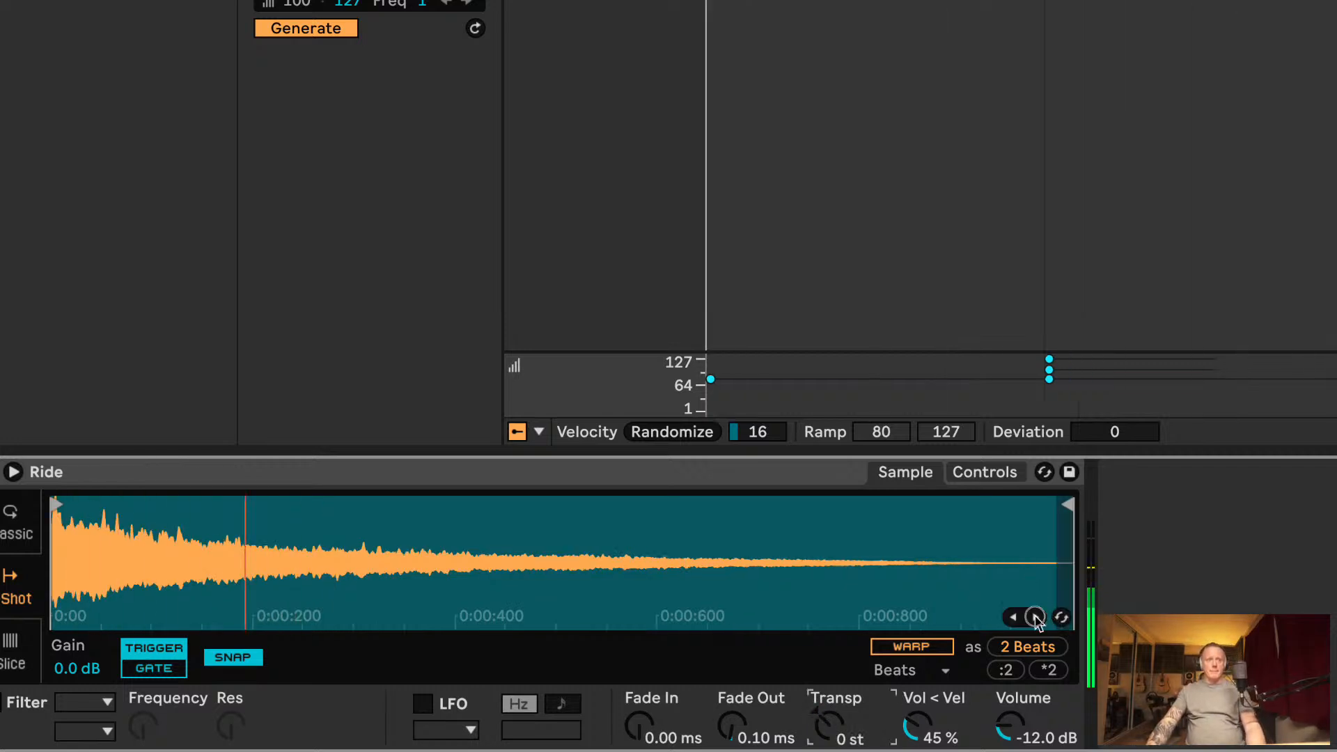
Step: Audition successive similar samples on the ride pad during playback, advancing until Ride Sickboy is loaded
left_click(1036, 617)
left_click(1036, 617)
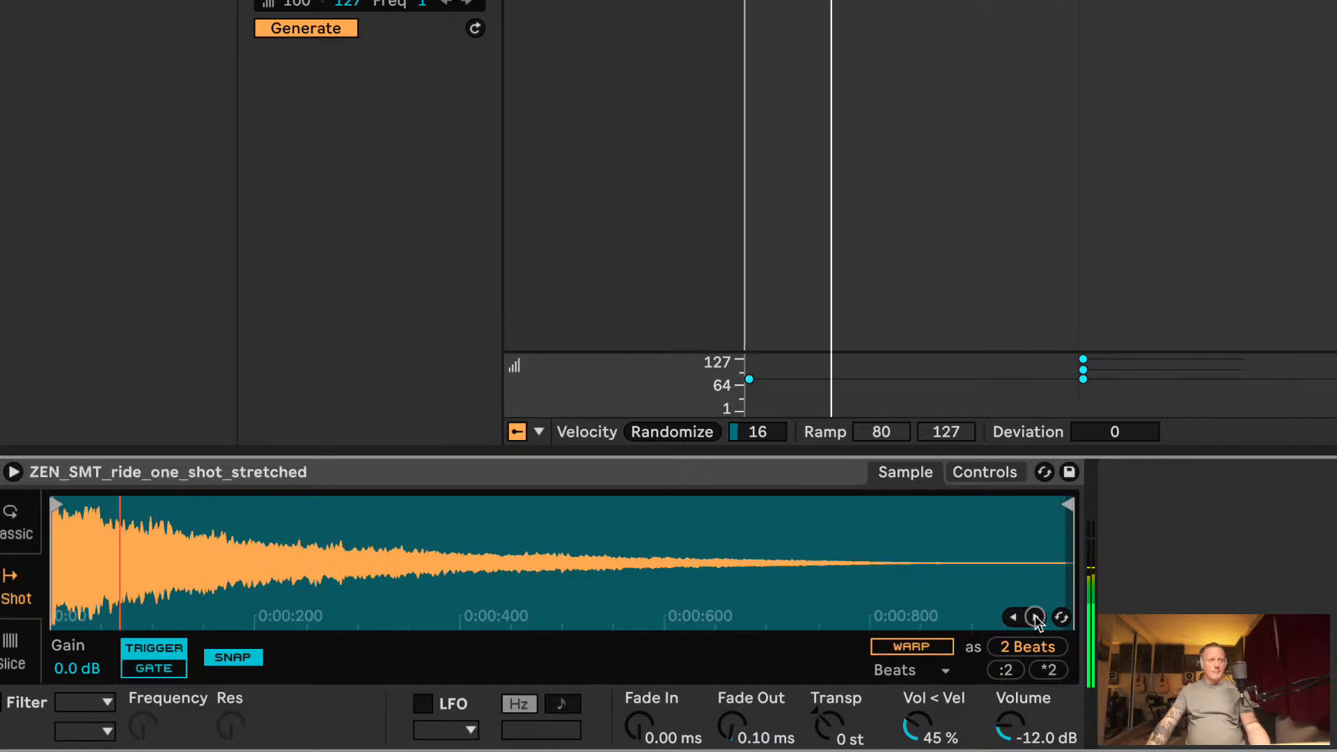
left_click(1035, 617)
left_click(1035, 617)
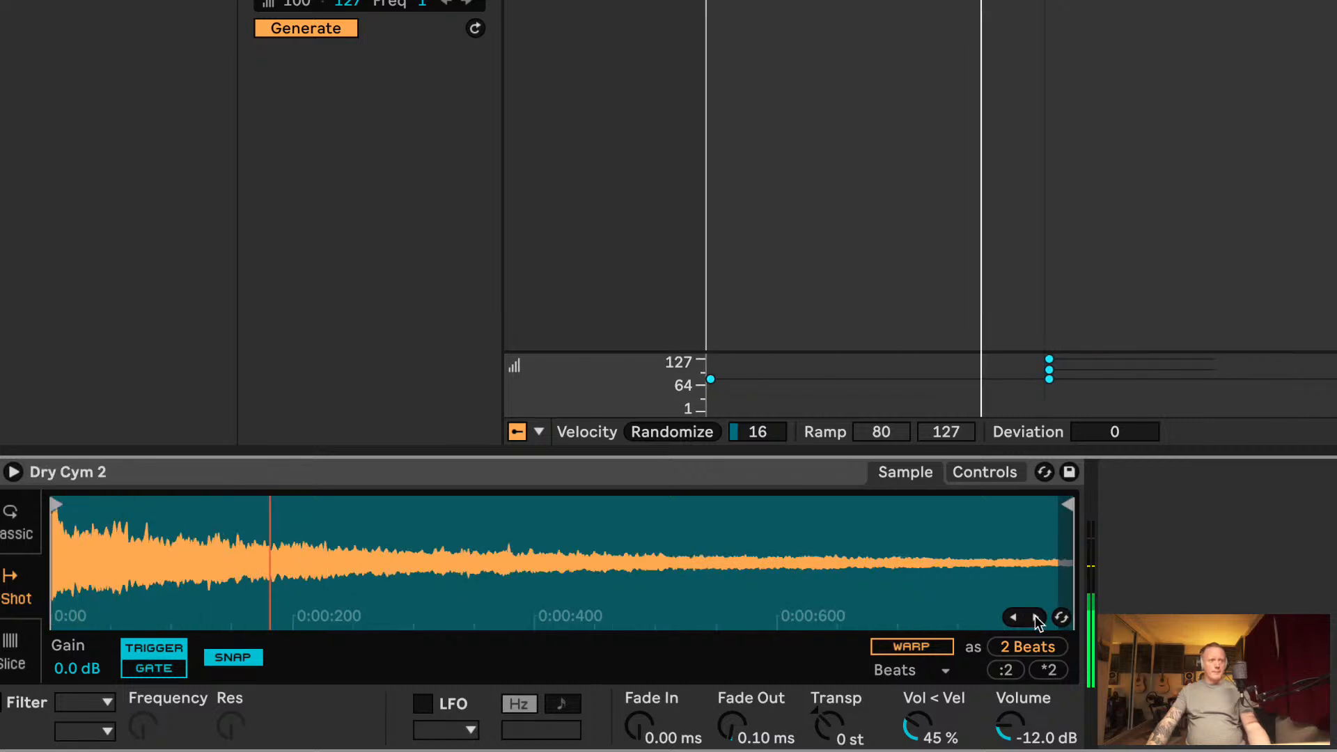
left_click(1035, 617)
left_click(1035, 617)
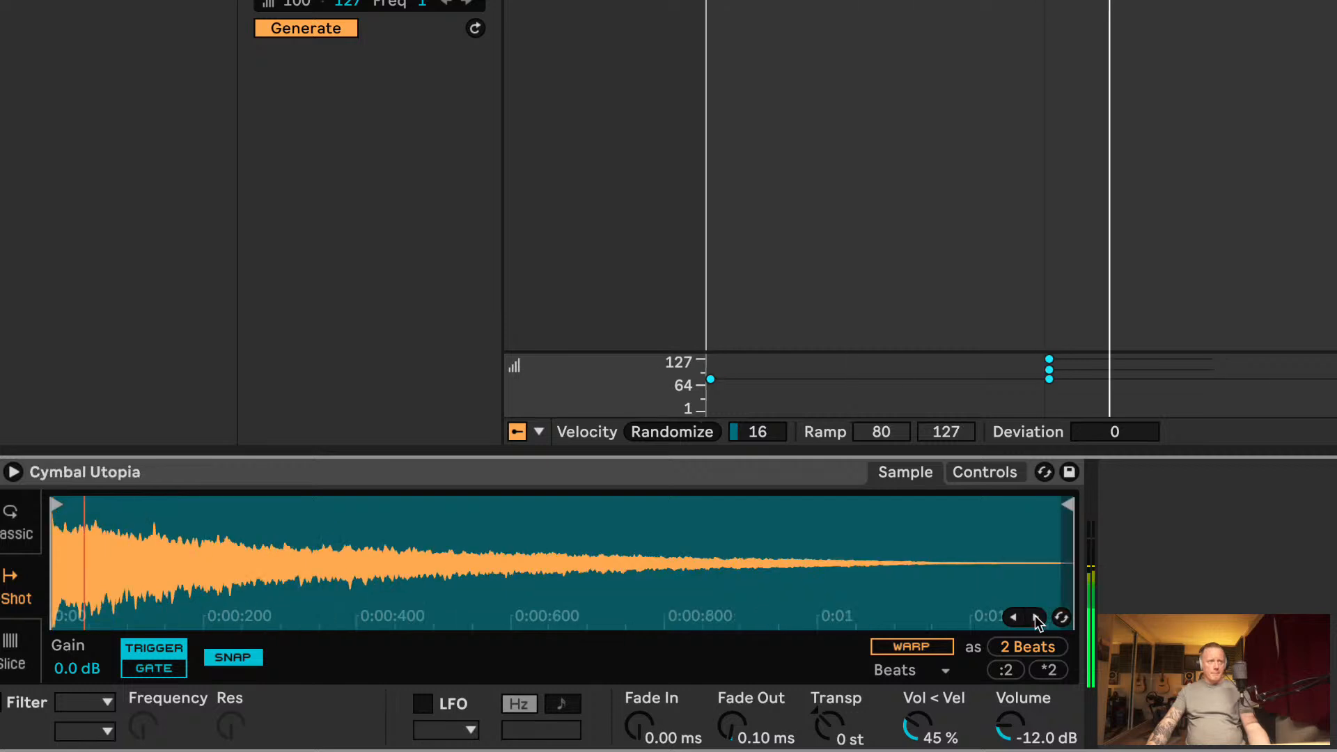
left_click(1035, 617)
left_click(1035, 617)
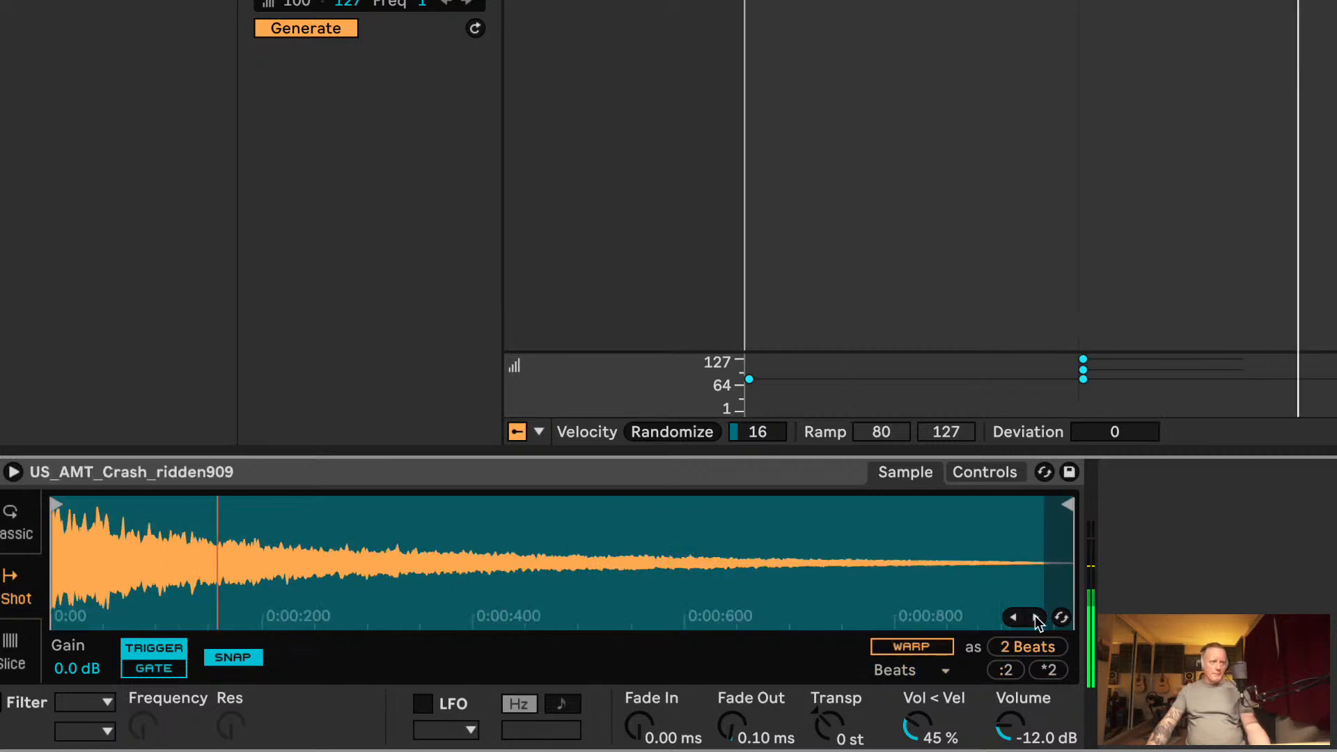
left_click(1035, 617)
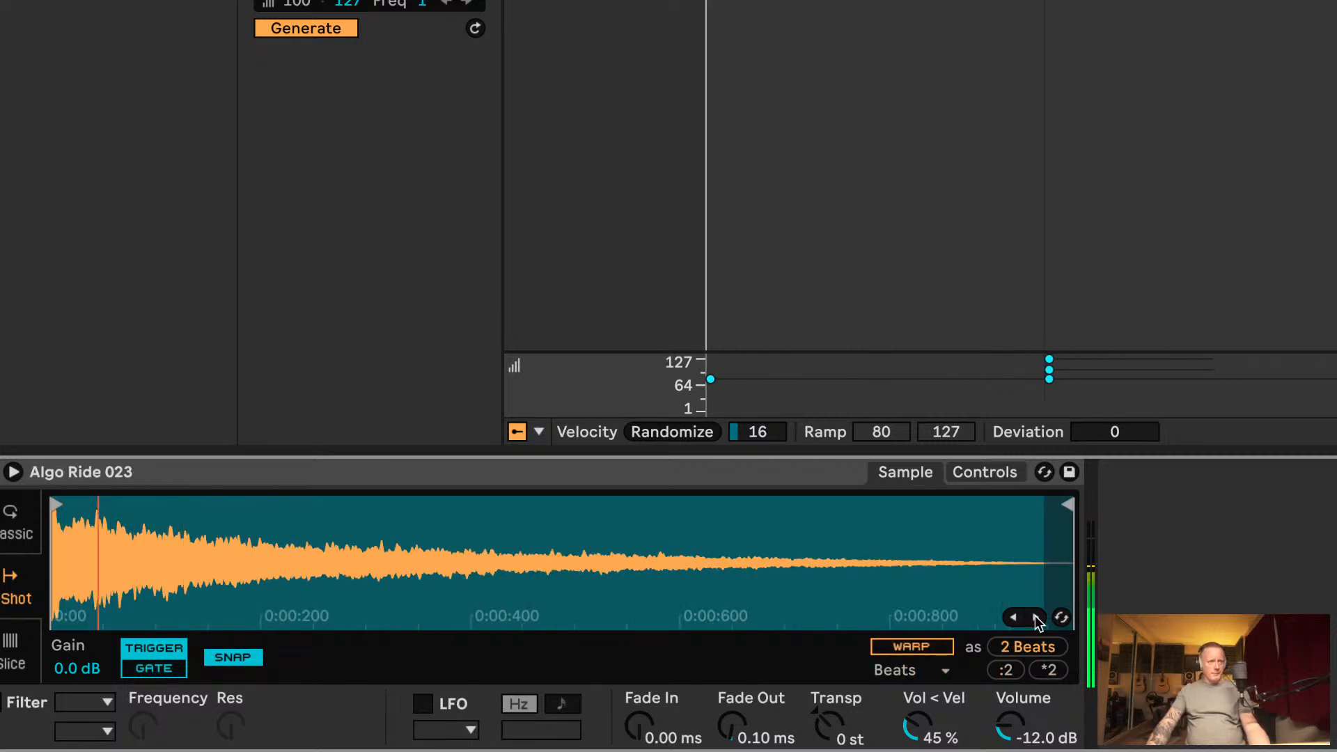
left_click(1035, 617)
left_click(1035, 618)
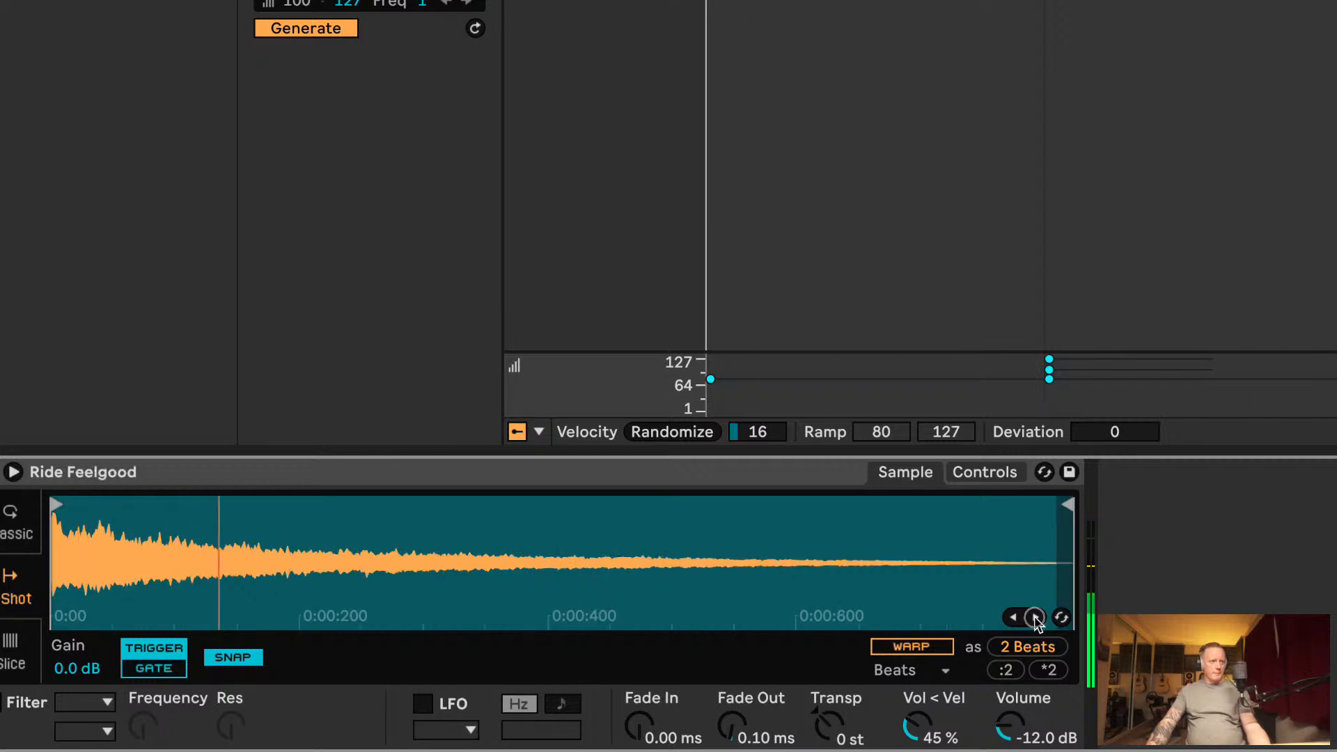
left_click(1035, 617)
left_click(1035, 617)
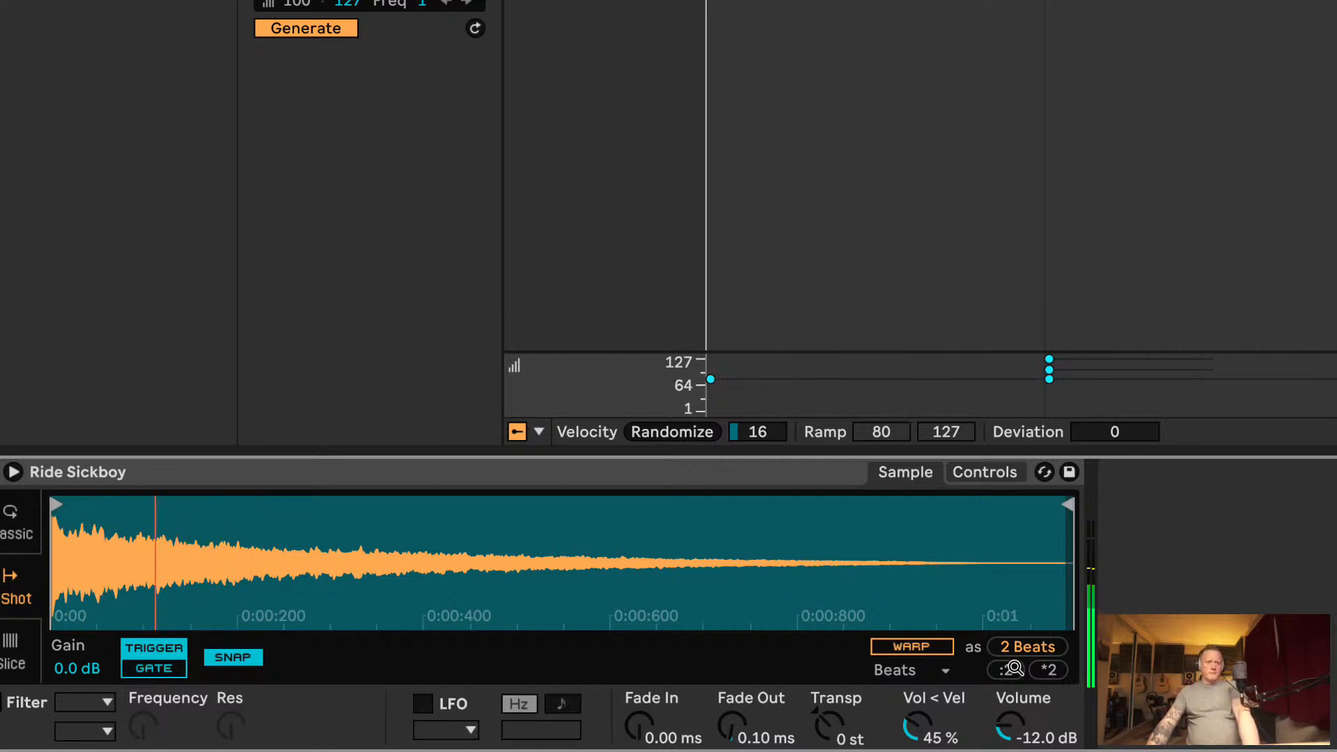
Step: Try further similar samples on the ride pad, from Ride Tracid 3 and Ride-909 to Ride_Pulsar
left_click(1037, 618)
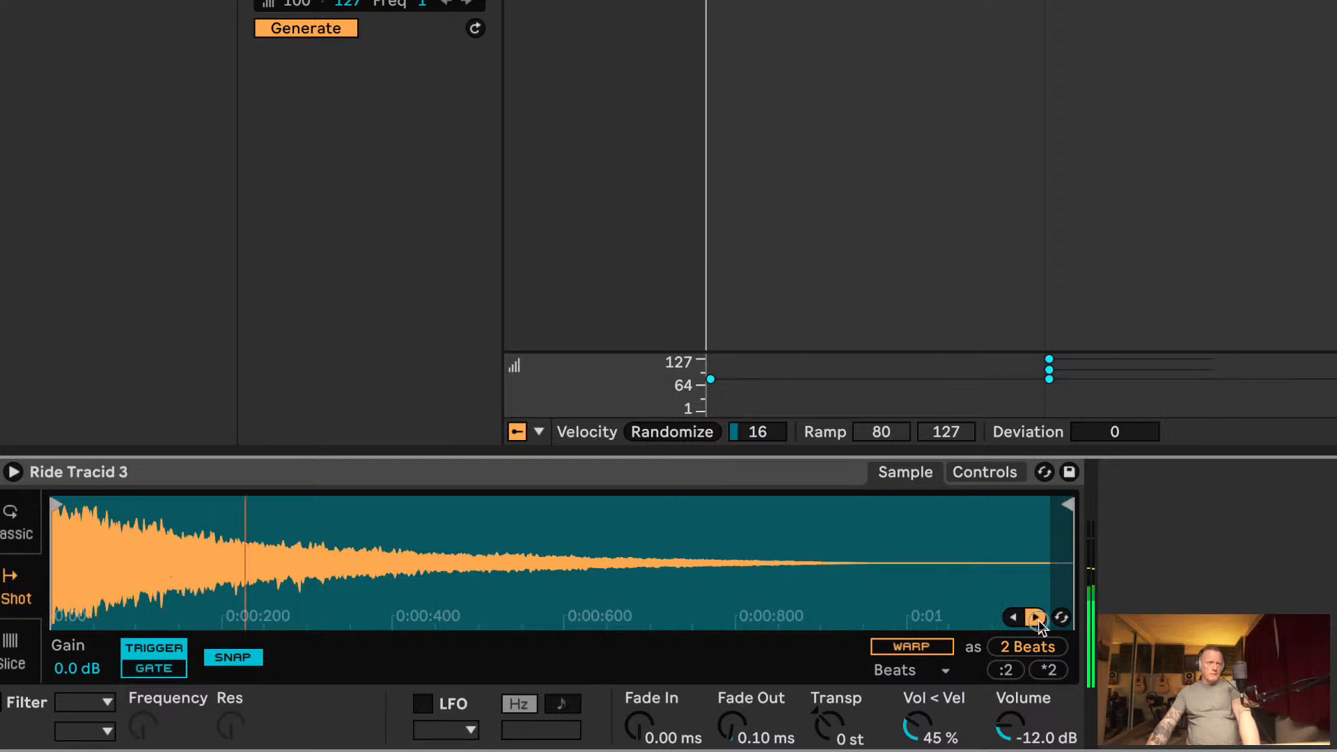
left_click(1037, 618)
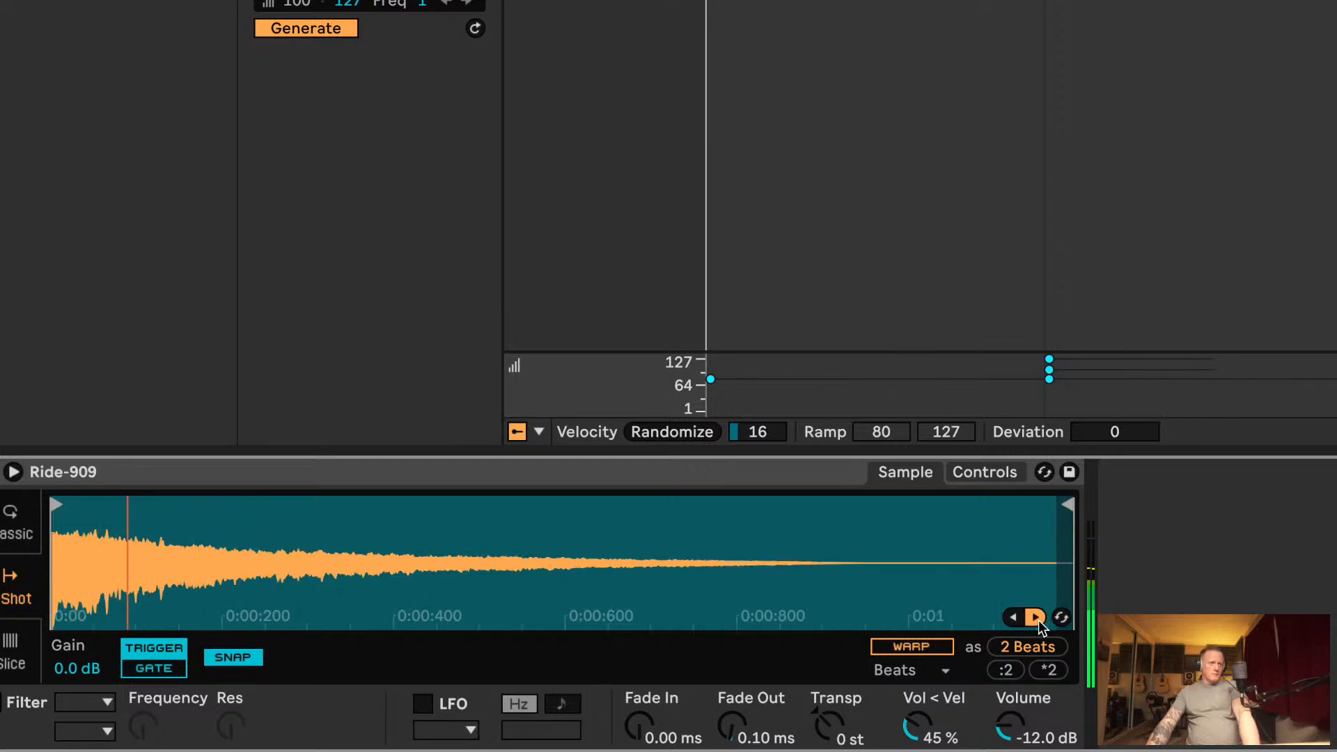
left_click(1037, 618)
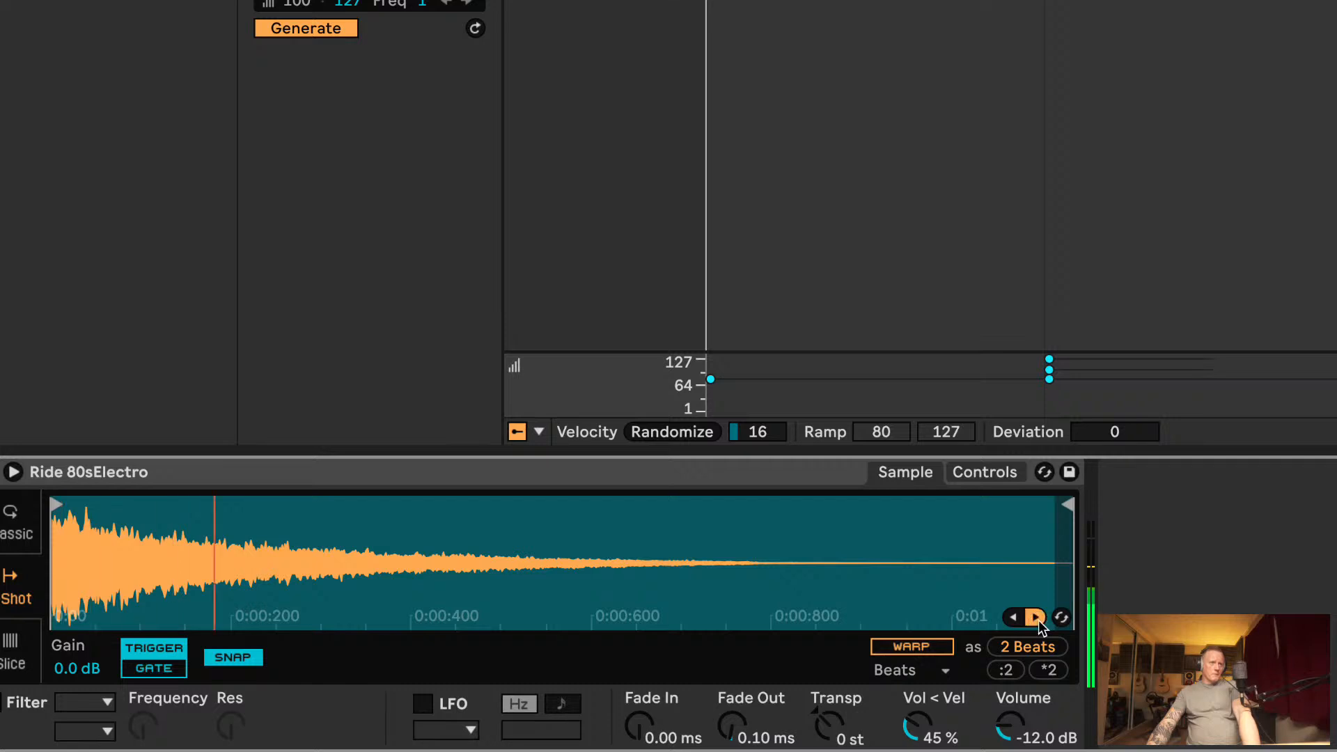
left_click(1037, 618)
left_click(1037, 618)
left_click(1037, 618)
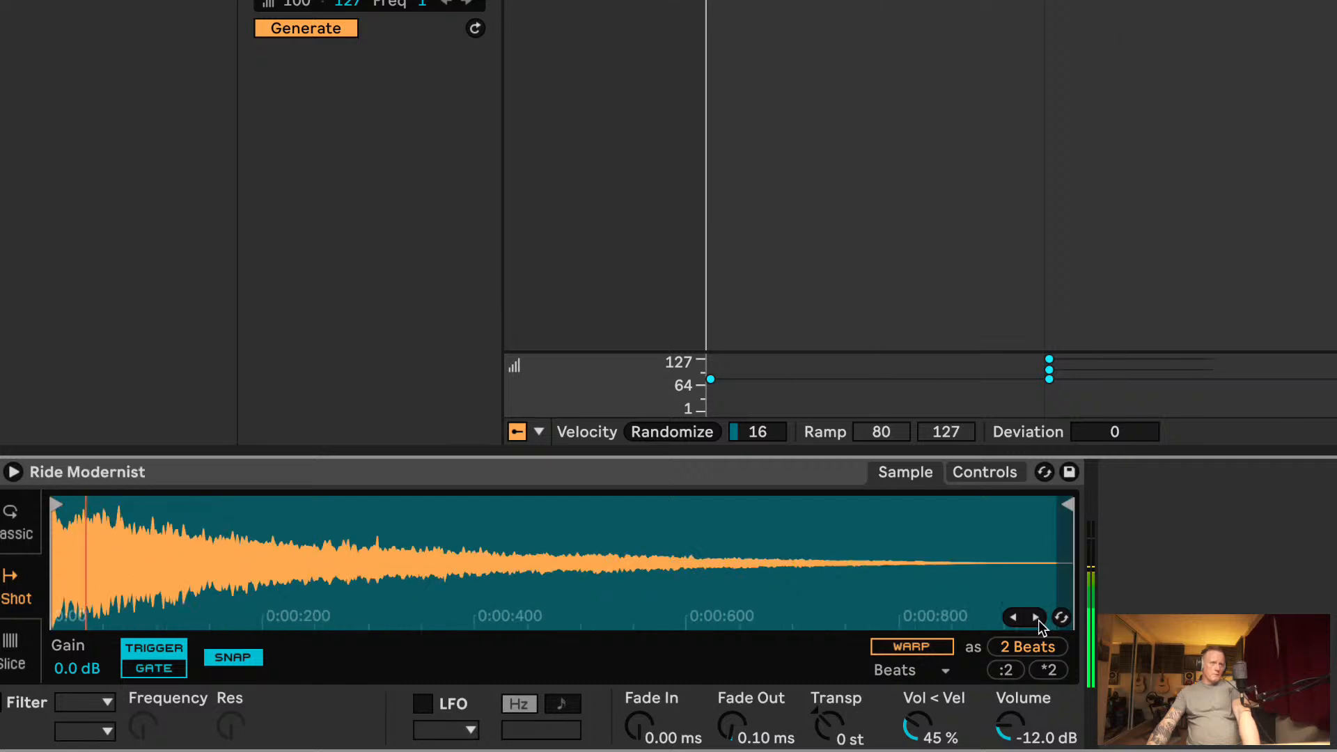
left_click(1037, 618)
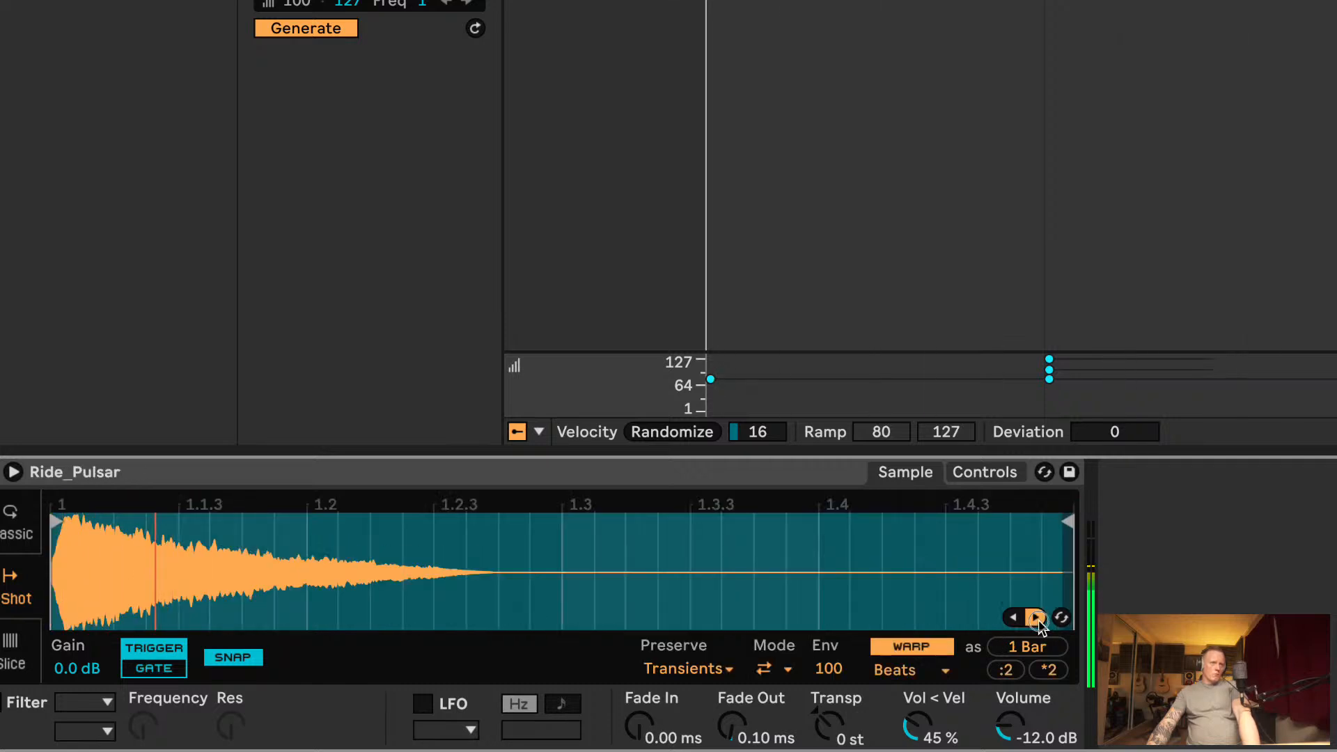
left_click(1037, 618)
Step: Go back through the similar samples to Ride Feelgood and settle on Ride Sickboy for the ride pad
left_click(1014, 618)
left_click(1014, 617)
left_click(1014, 617)
left_click(1014, 617)
left_click(1014, 617)
left_click(1015, 618)
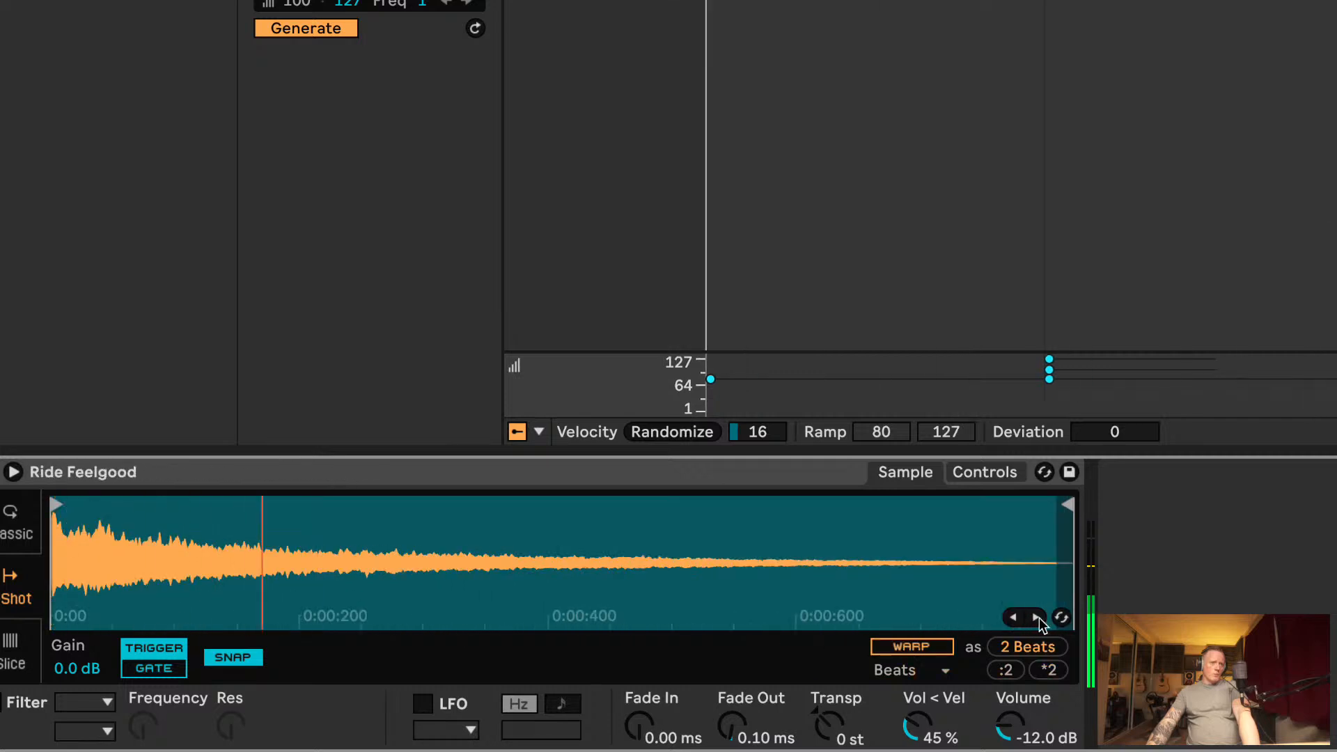
left_click(1037, 618)
left_click(1037, 618)
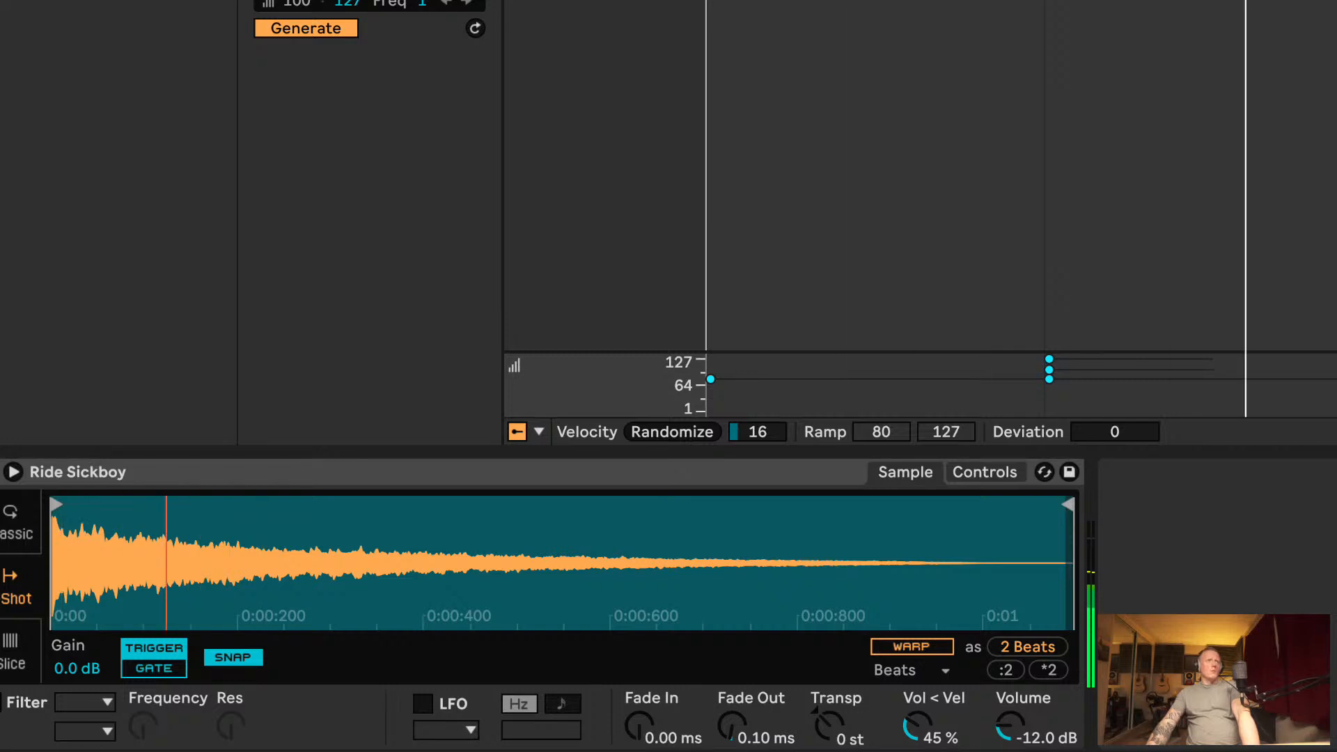
Step: Sidechain a Glue Compressor on the ride to 6-Kick Imola, Post FX, and add the Kickstart plug-in to the ride's device chain
key("Return")
left_click(1144, 471)
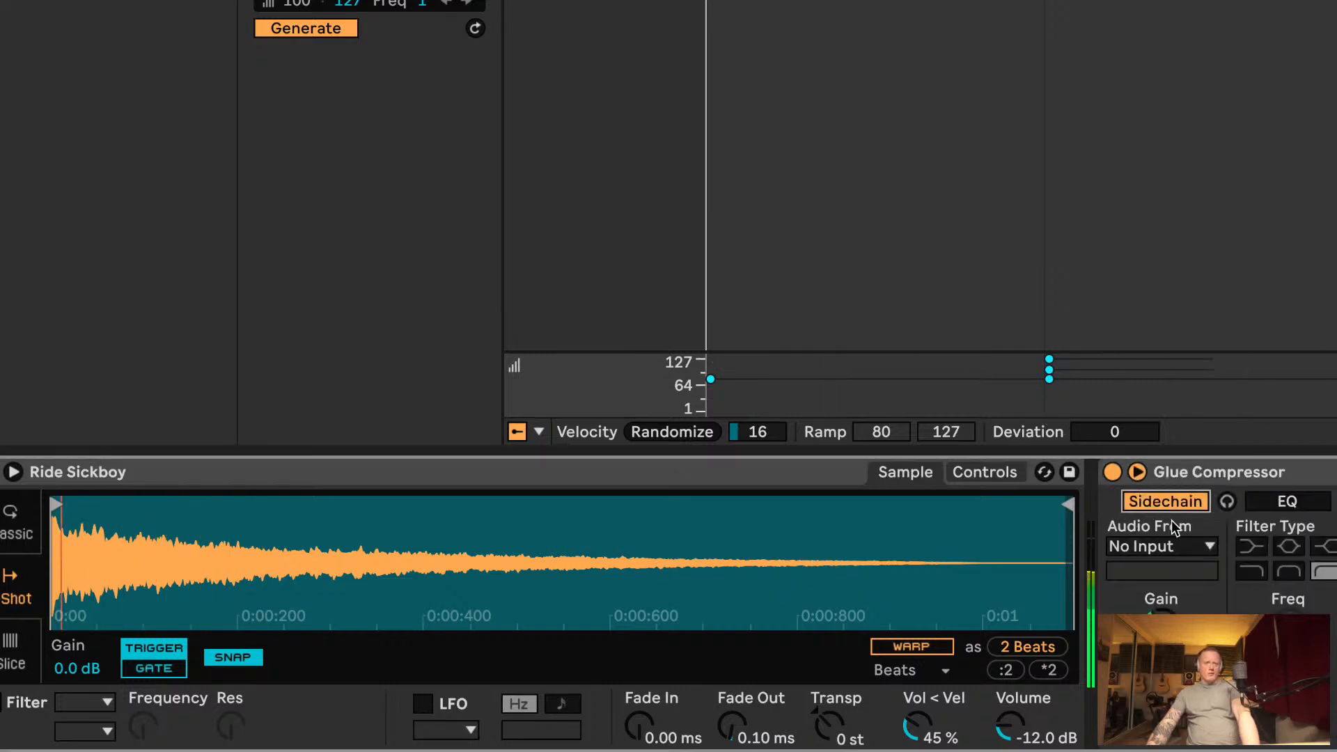
left_click(1156, 546)
left_click(1239, 267)
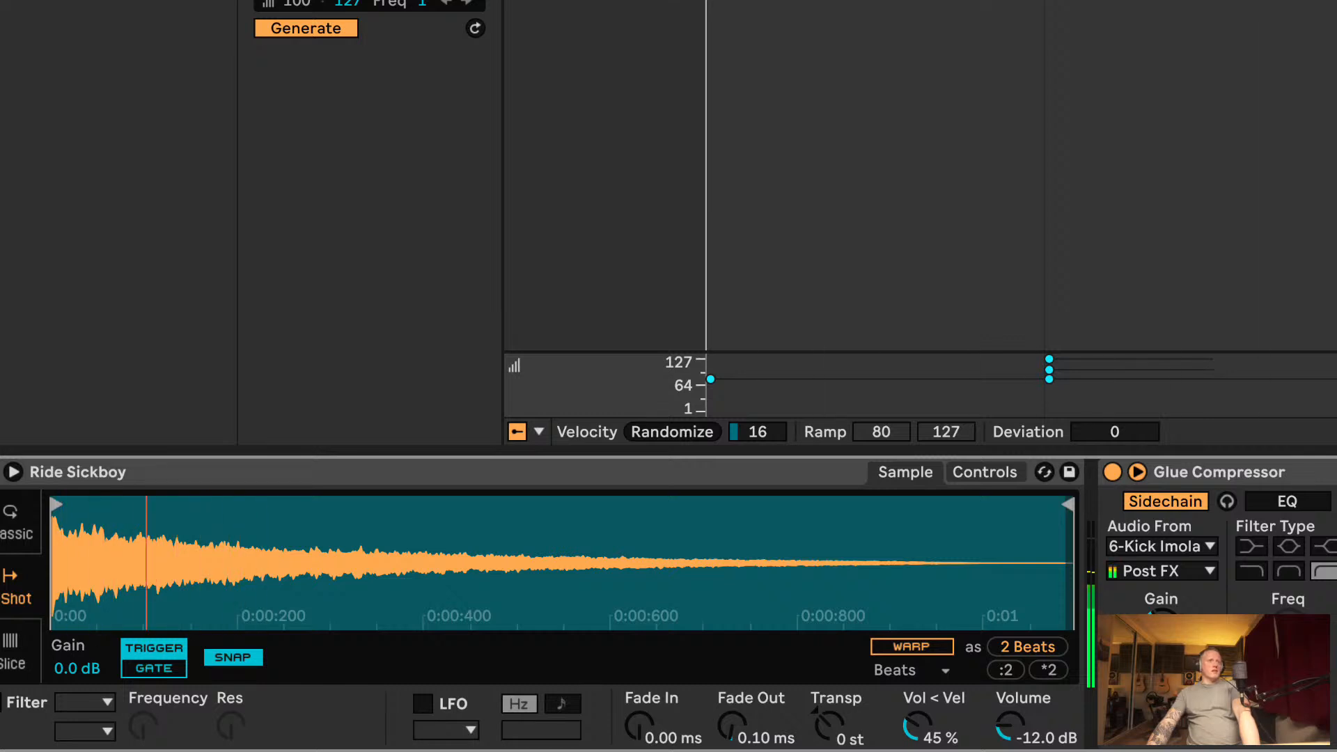
left_click_drag(293, 1, 1154, 568)
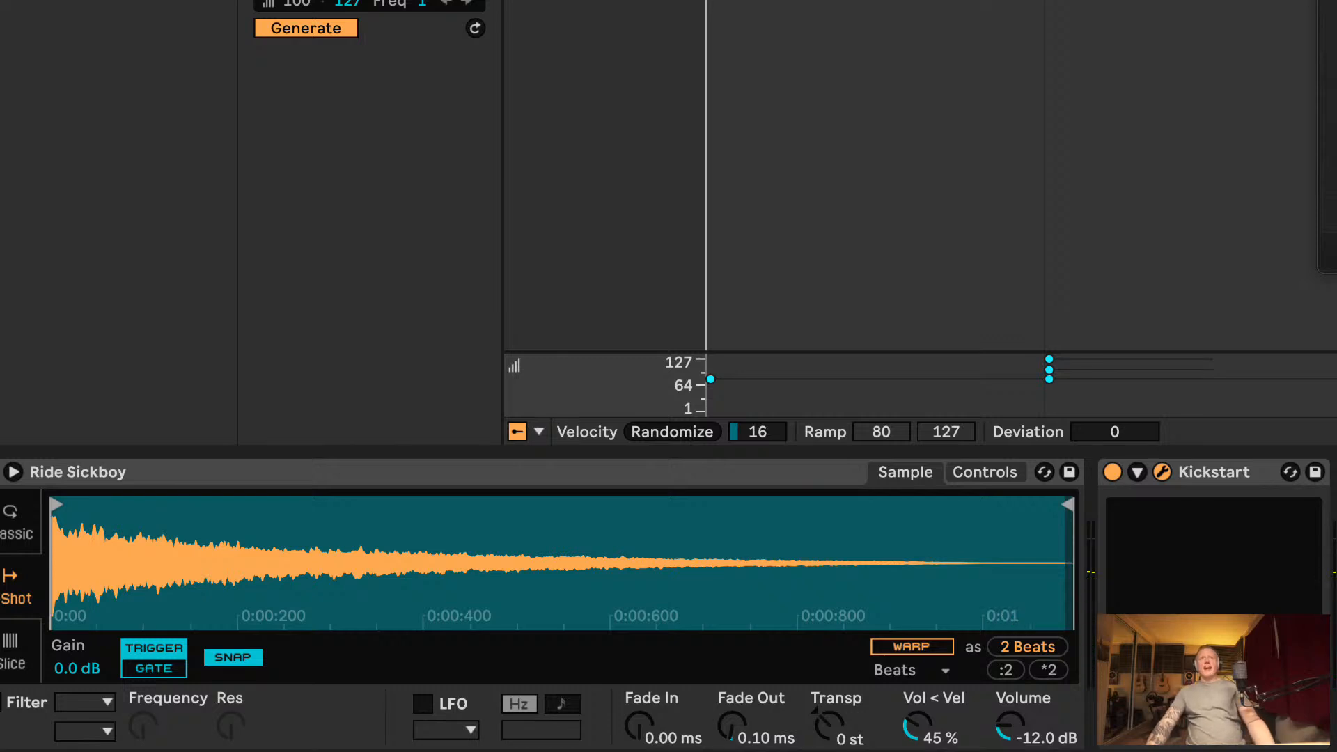
Step: Show the Drum Rack's similar-sample swapping controls, try locking the clap, tambourine and closed hat pads, and unlock them again
scroll(669, 604, "left", 6)
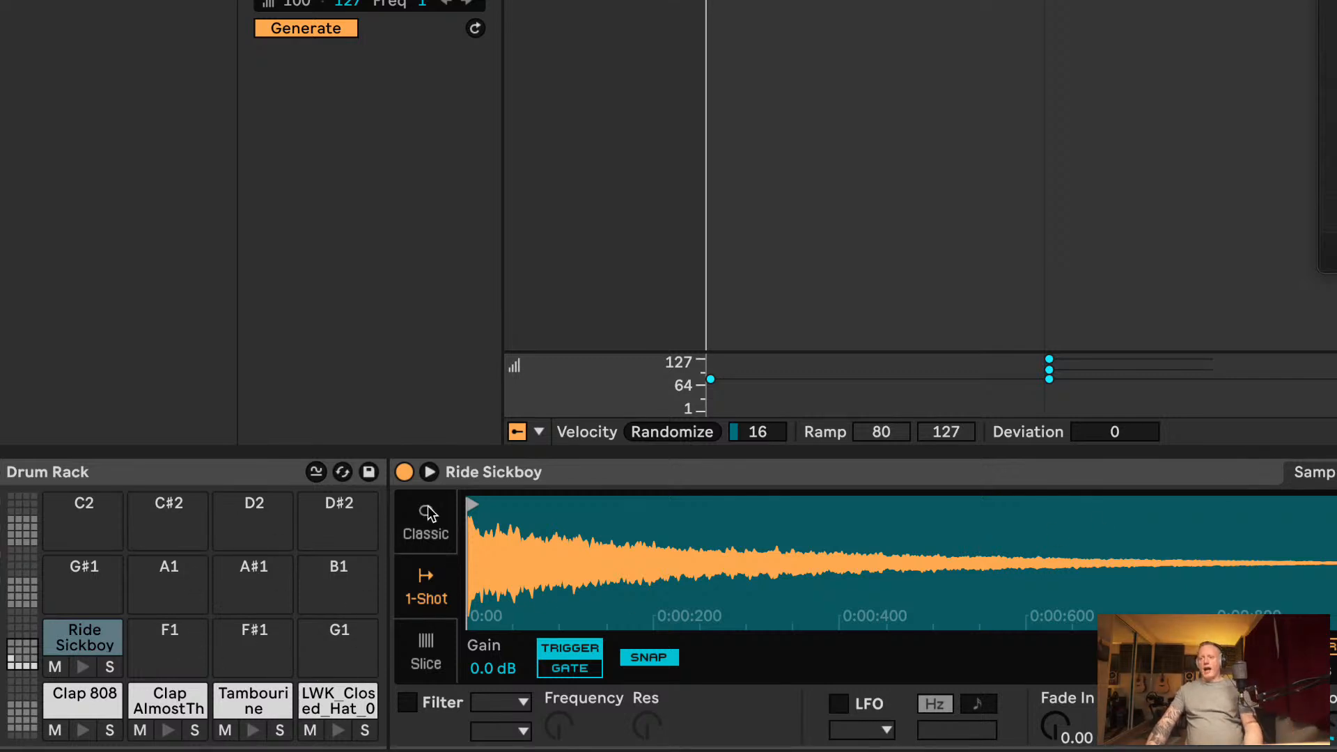
left_click(315, 472)
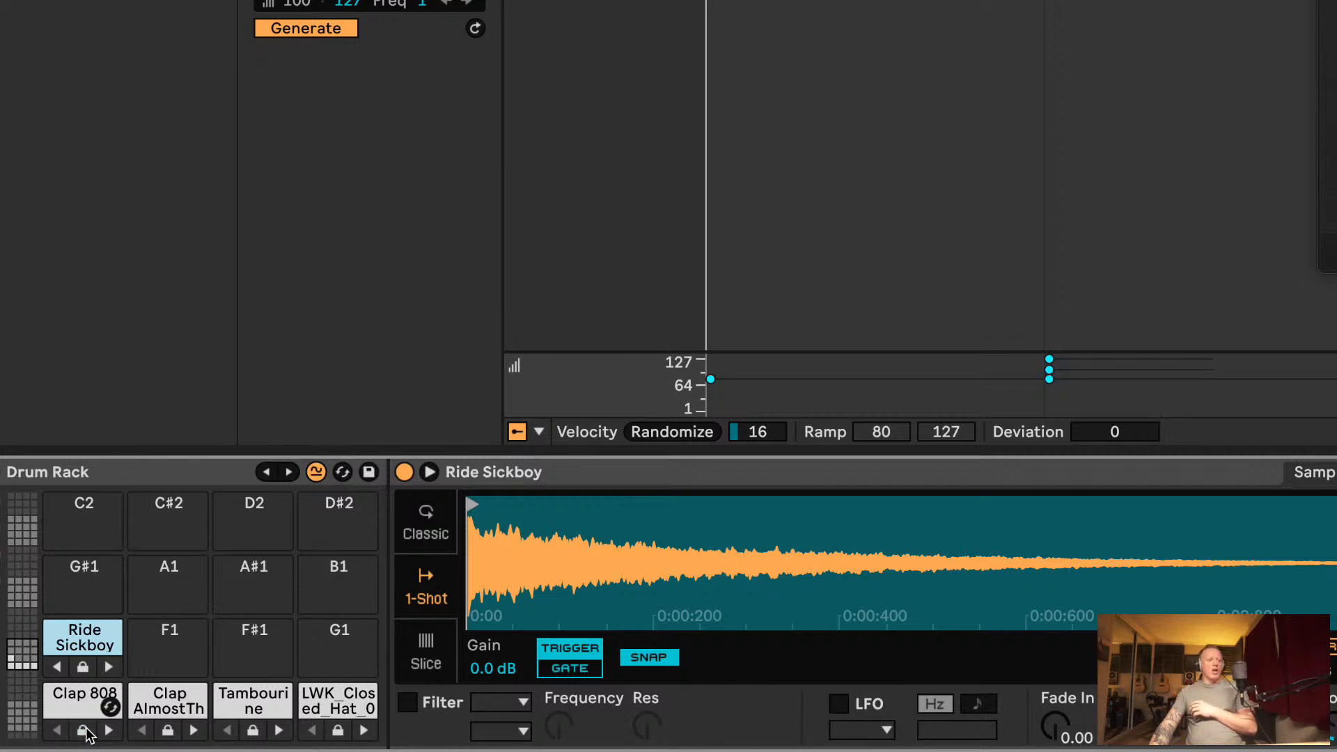
left_click(253, 730)
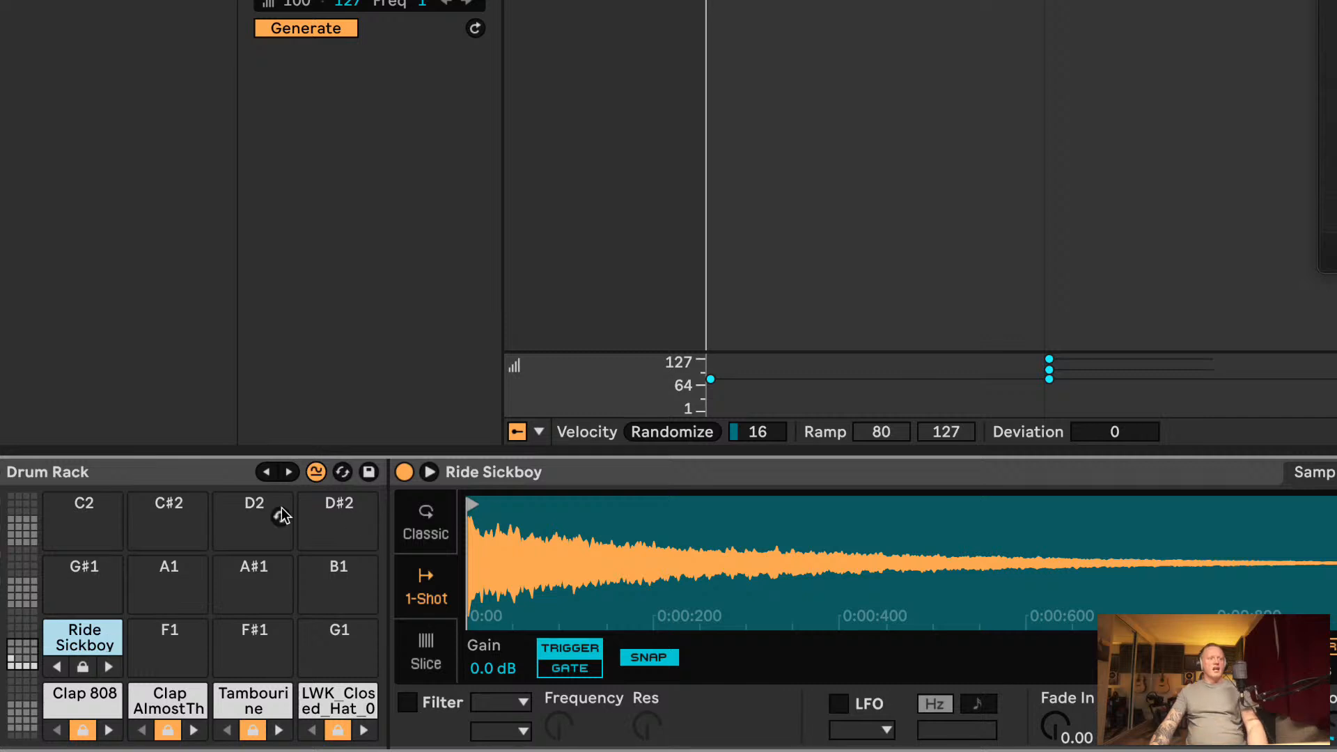
left_click(261, 728)
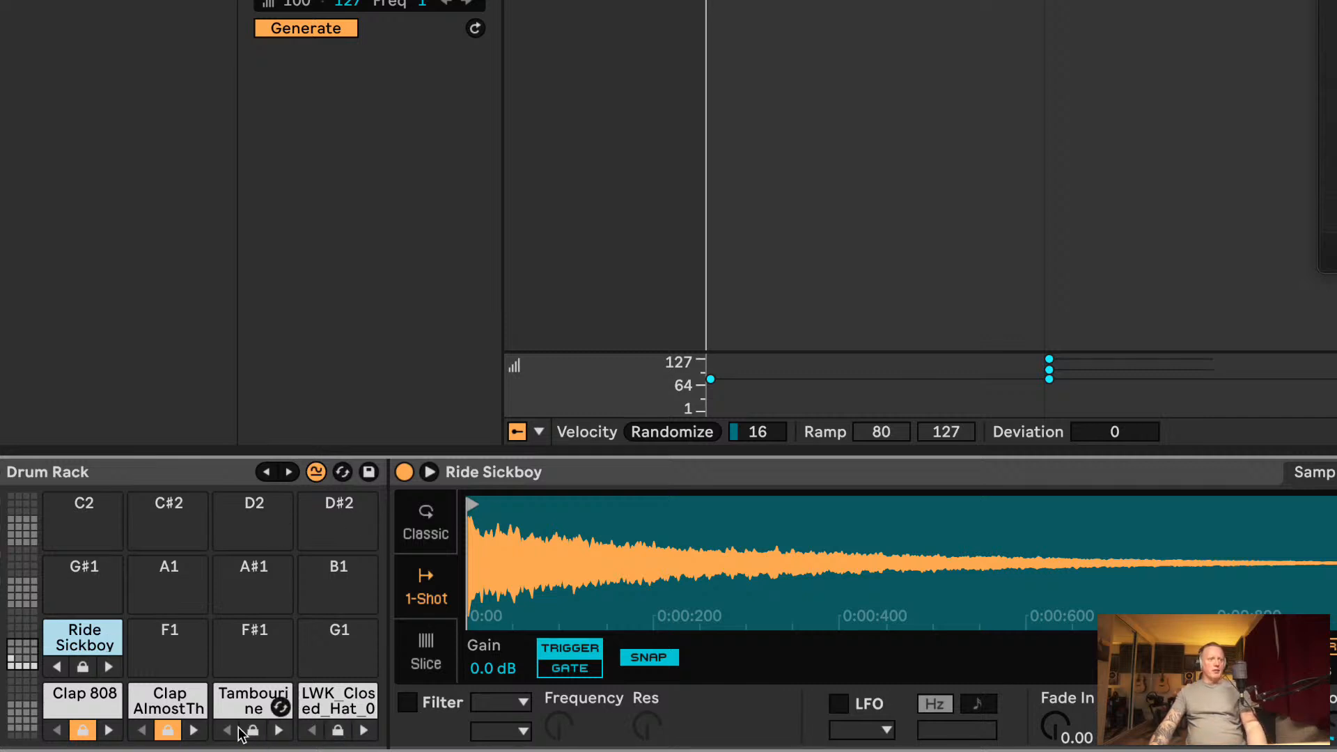
left_click(168, 730)
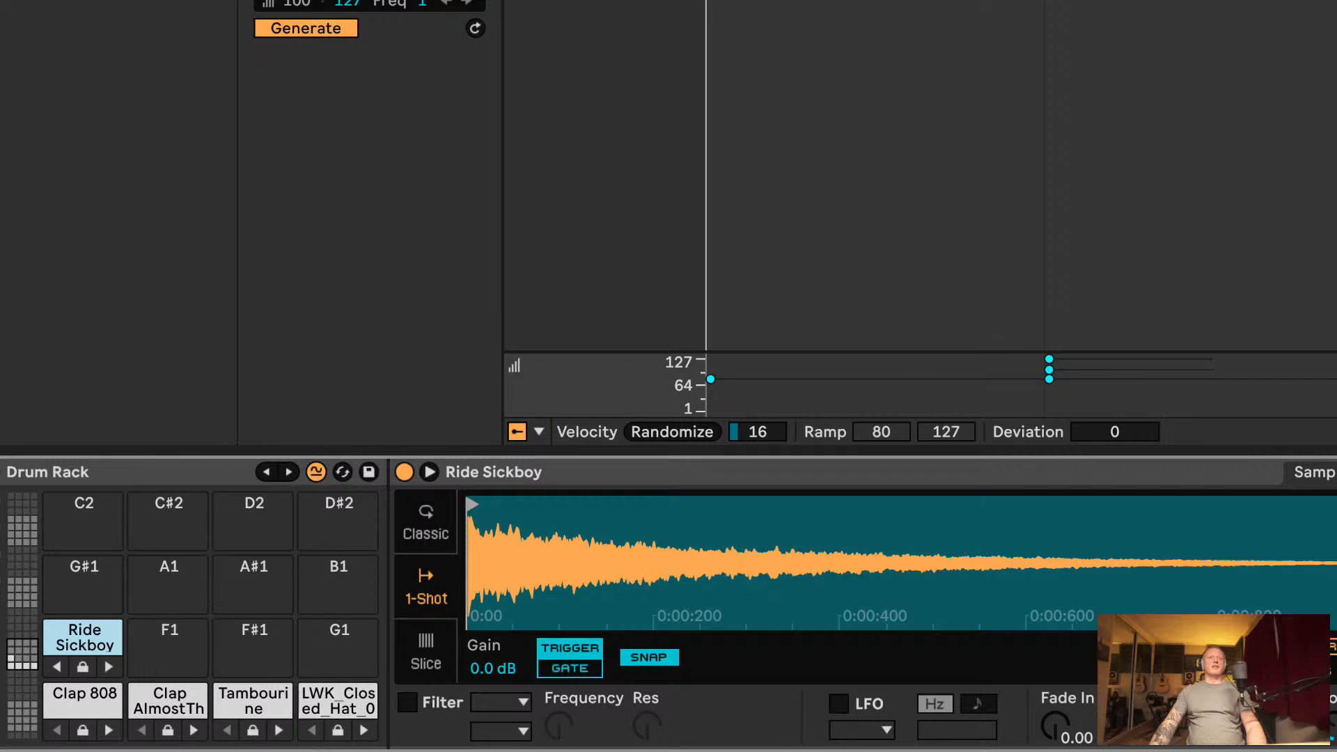
Step: Play the beat and swap all drum pads forward through similar samples, from Ride Tracid 3 to 64 AT youANDme – Hihats – 909RideTape
key("space")
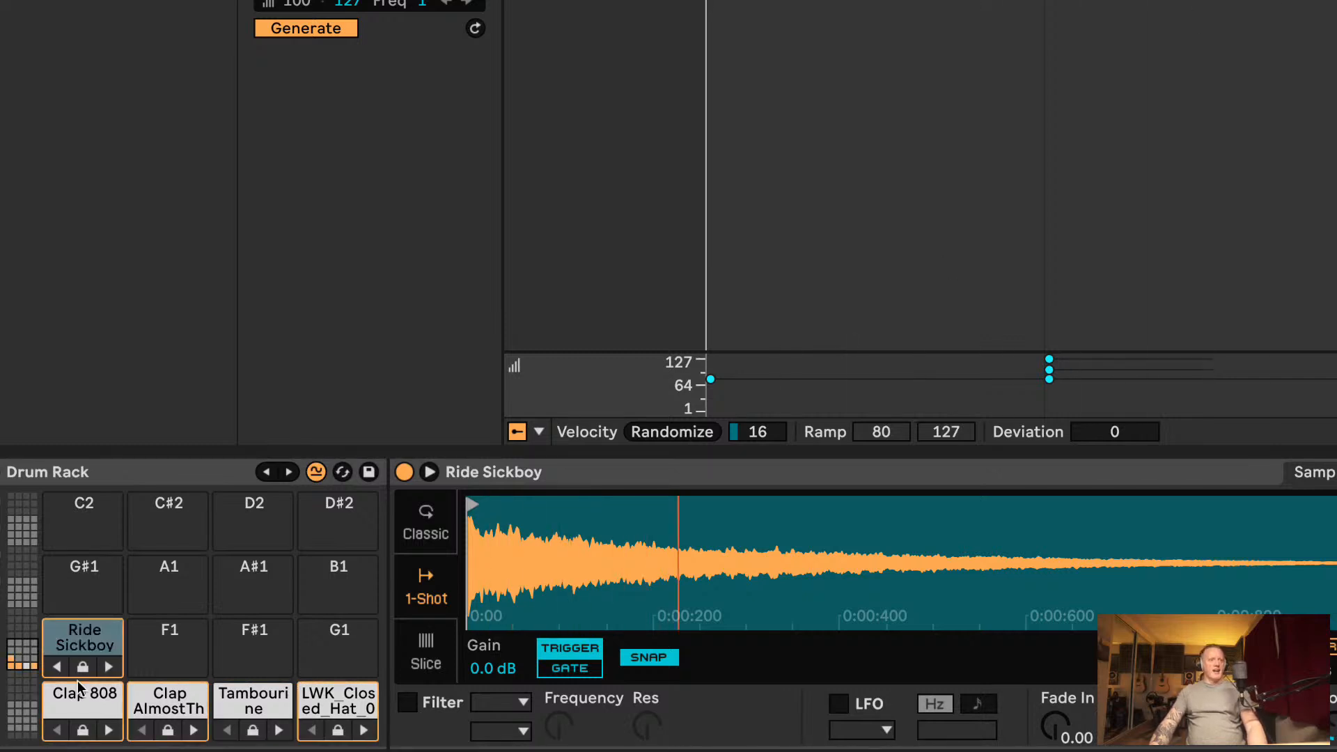
left_click(288, 474)
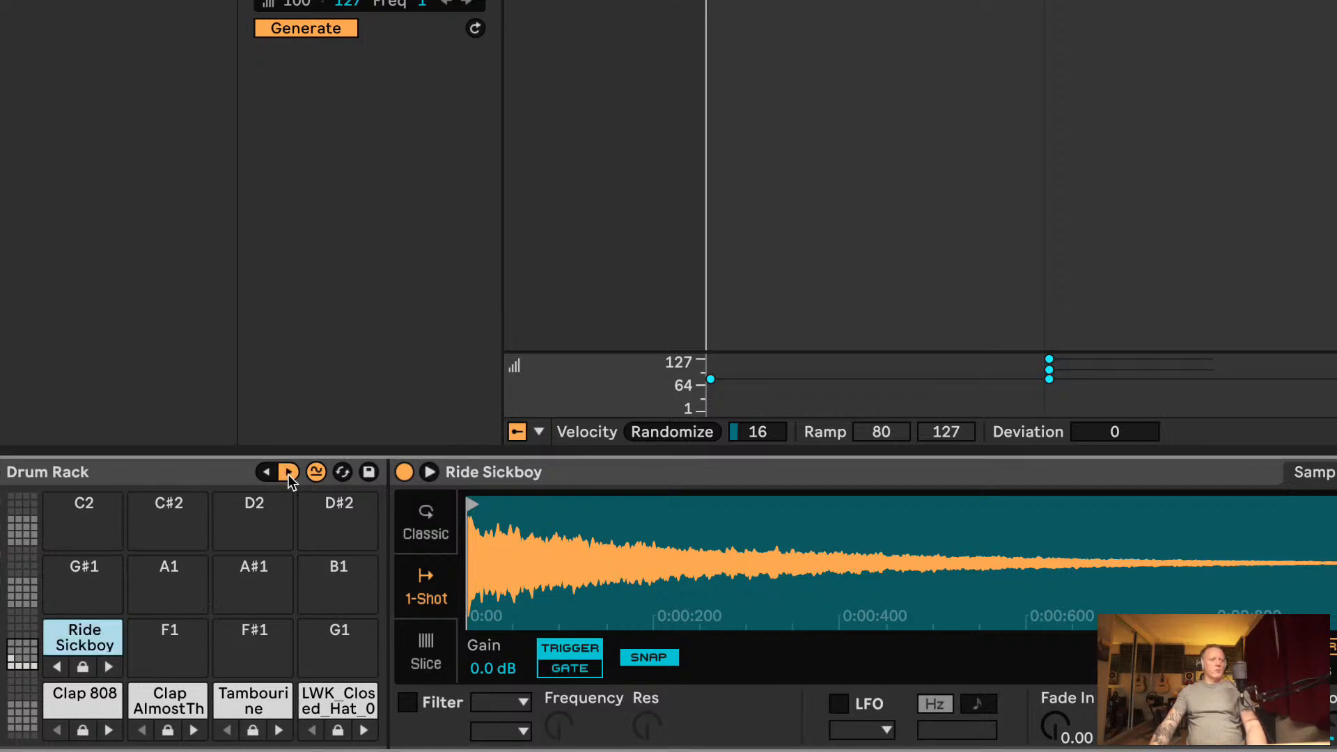
left_click(288, 474)
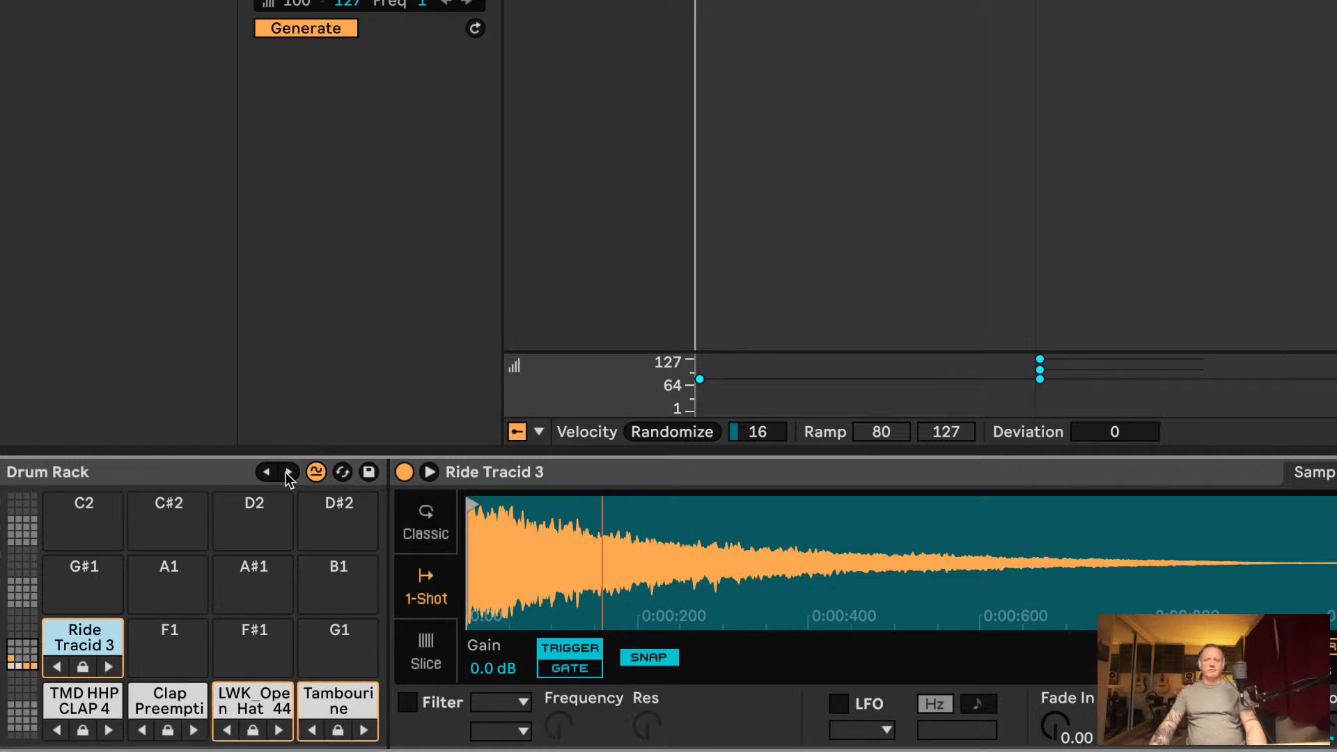
left_click(287, 474)
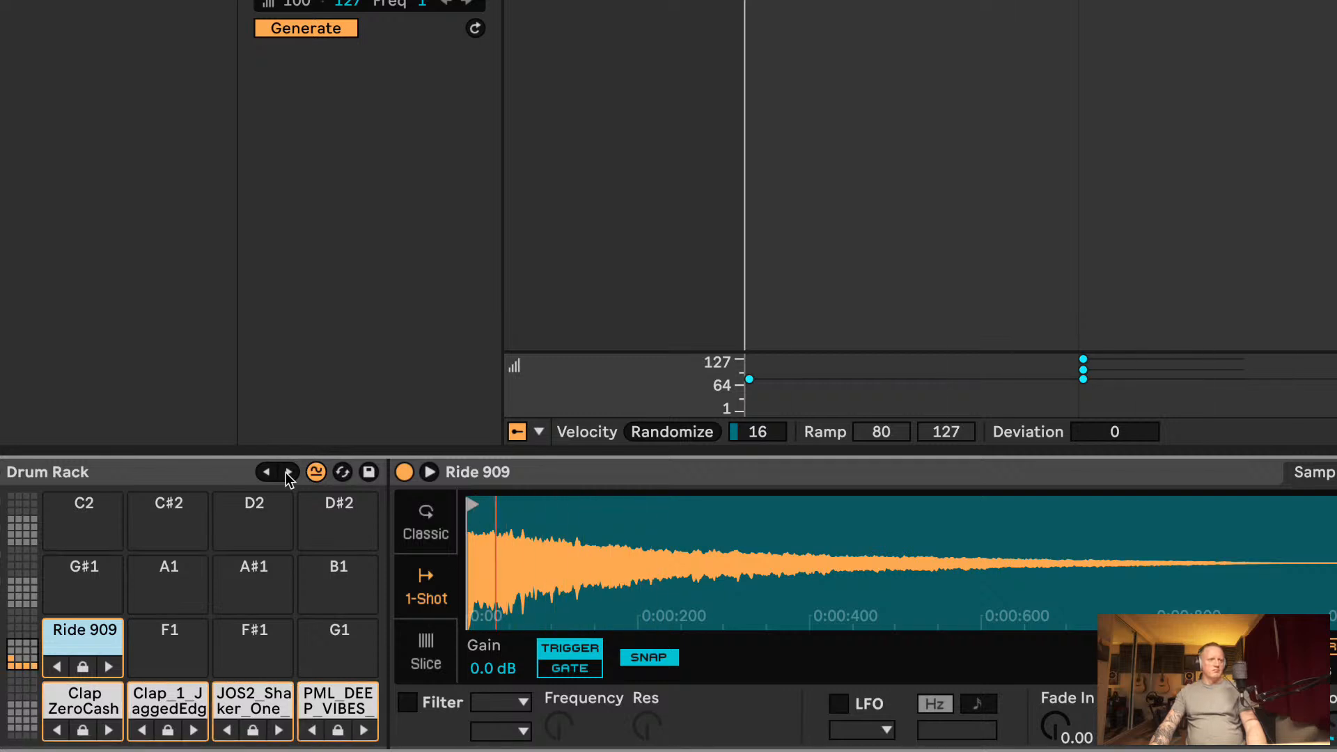
left_click(287, 475)
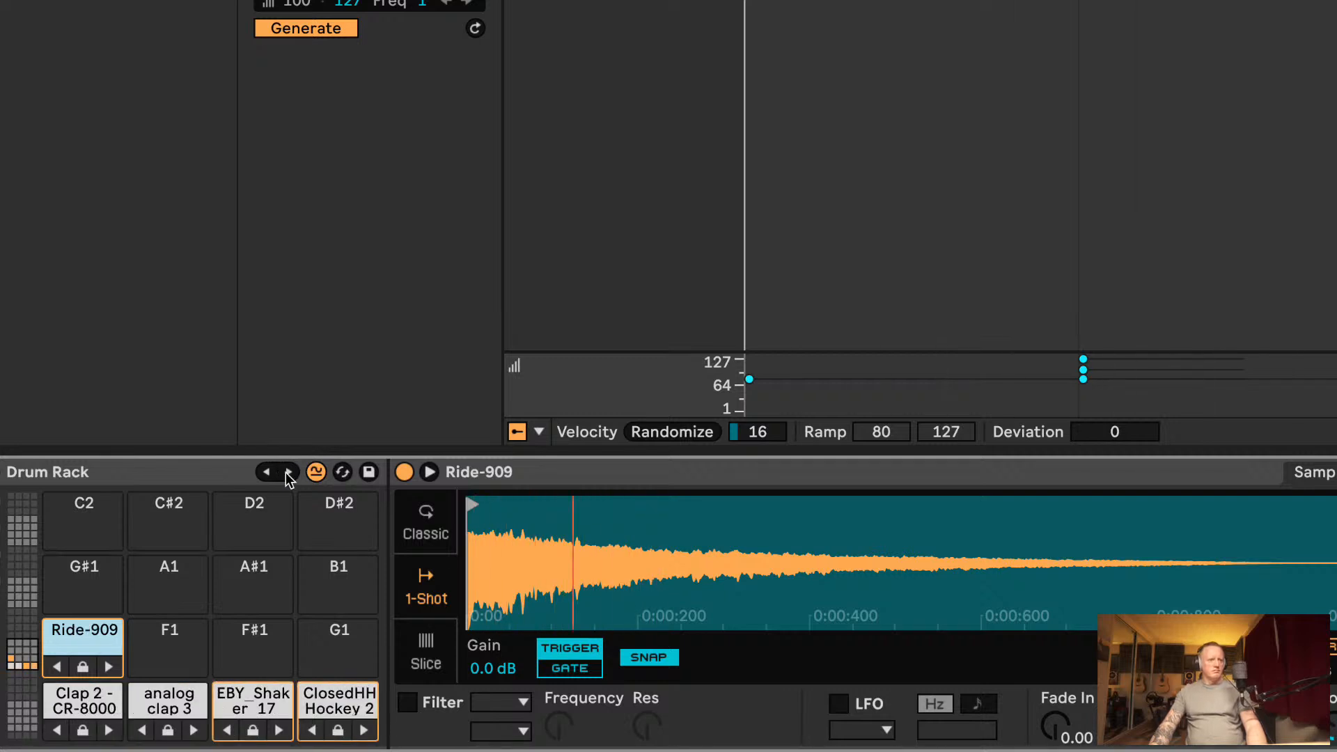
left_click(288, 474)
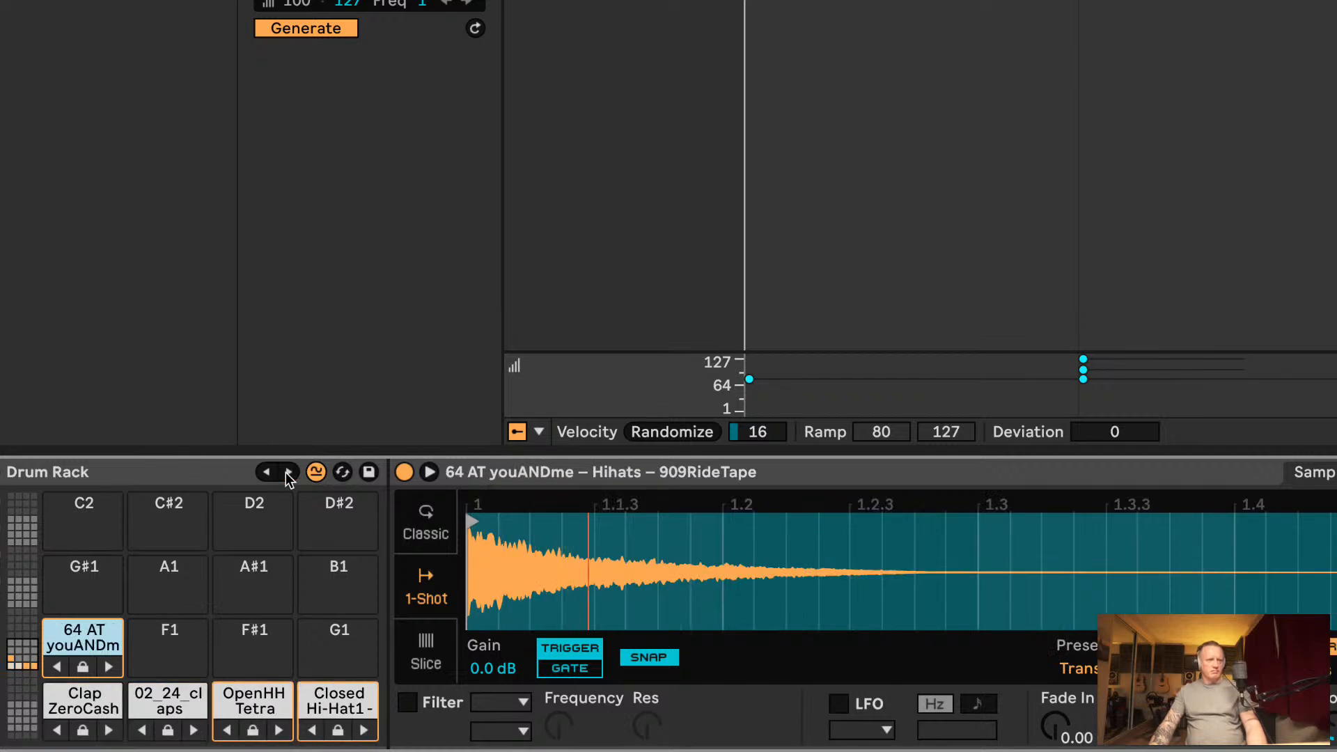
left_click(288, 474)
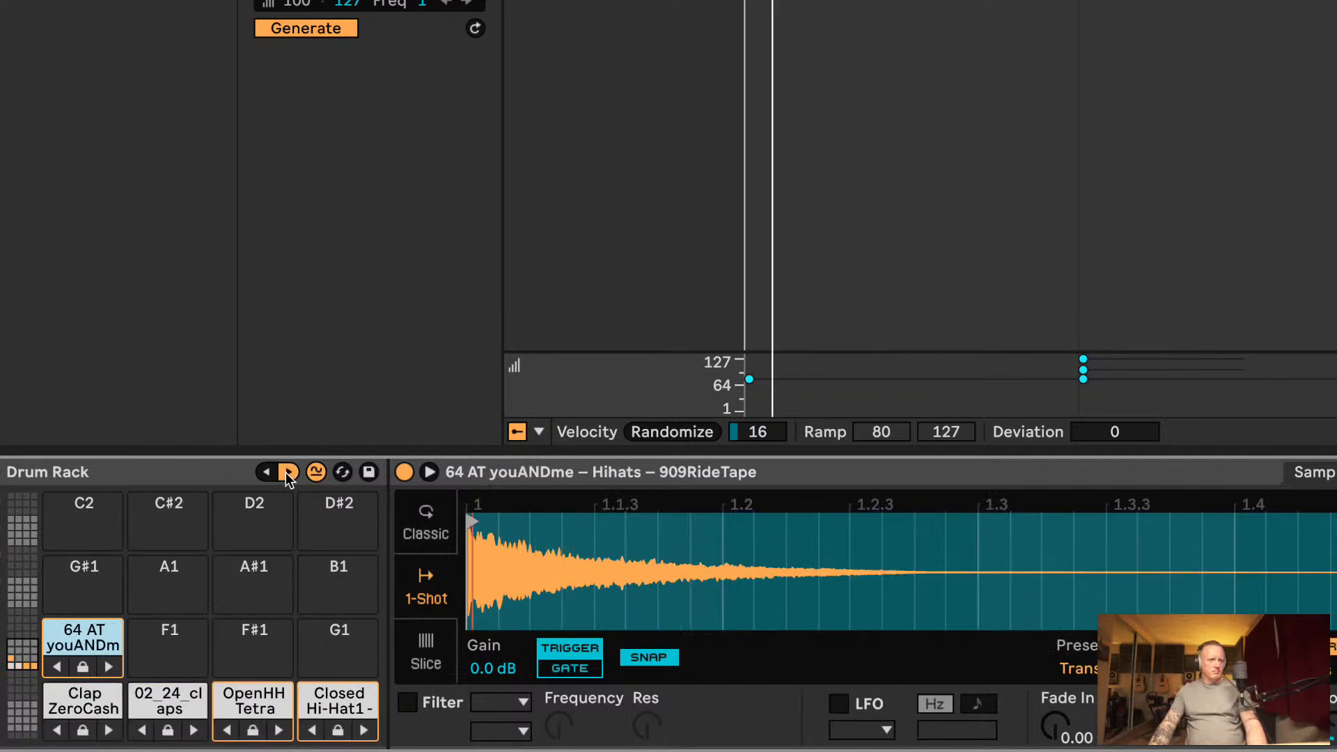
Step: Continue swapping the whole kit forward to Ride_Pulsar and compare that kit with the Ride Modernist one
left_click(287, 474)
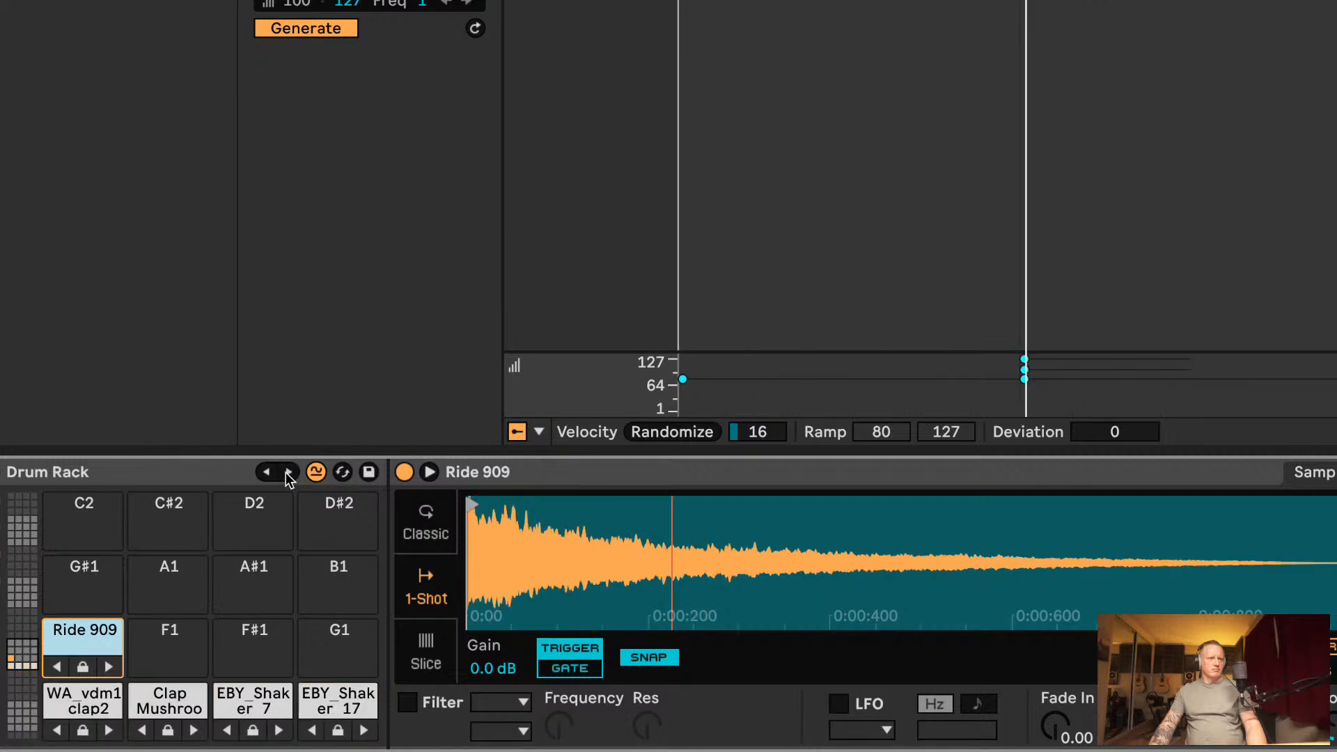
left_click(288, 474)
left_click(288, 475)
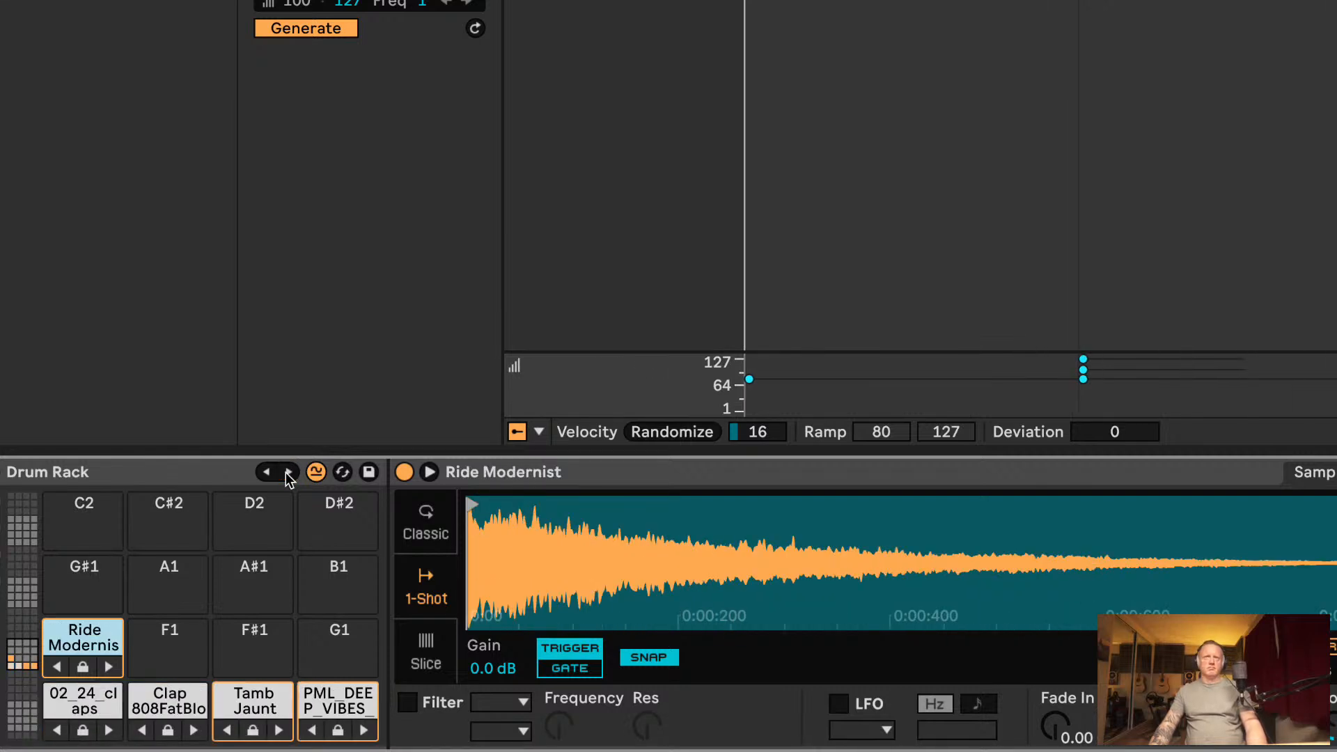
left_click(288, 474)
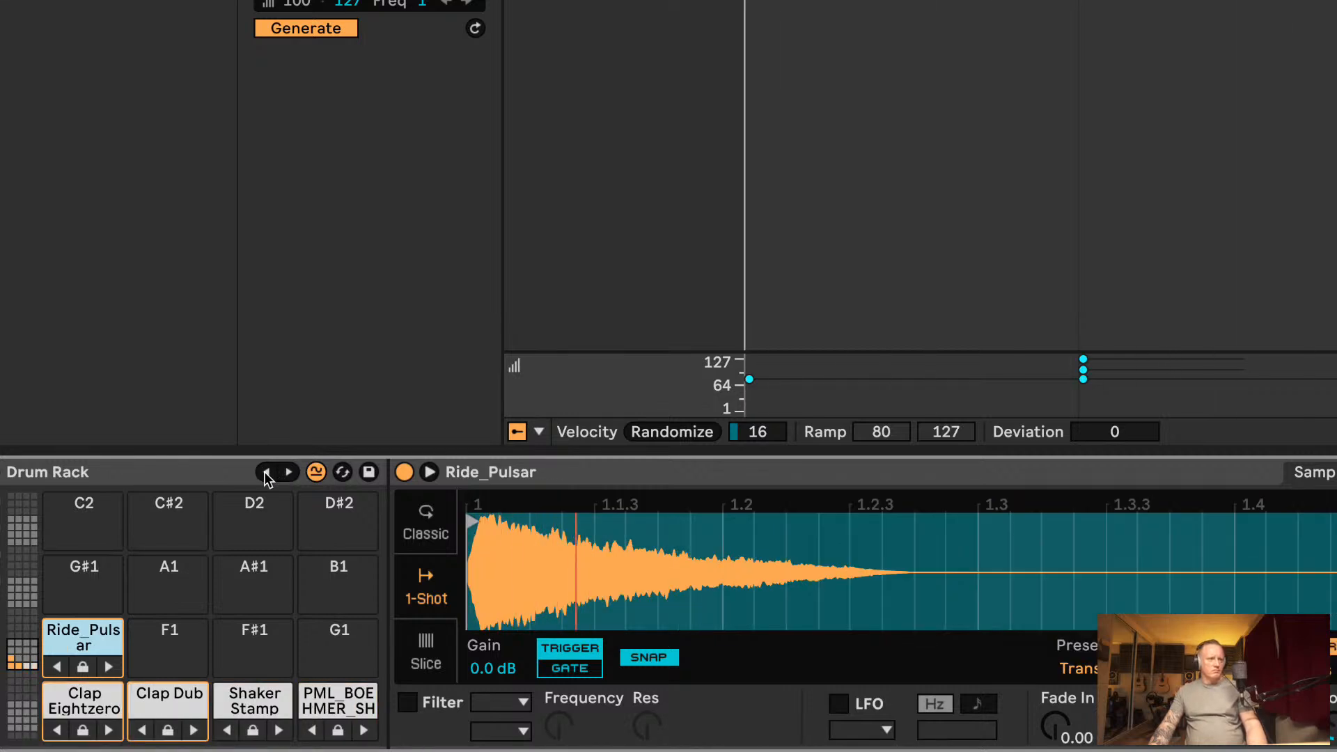
left_click(265, 474)
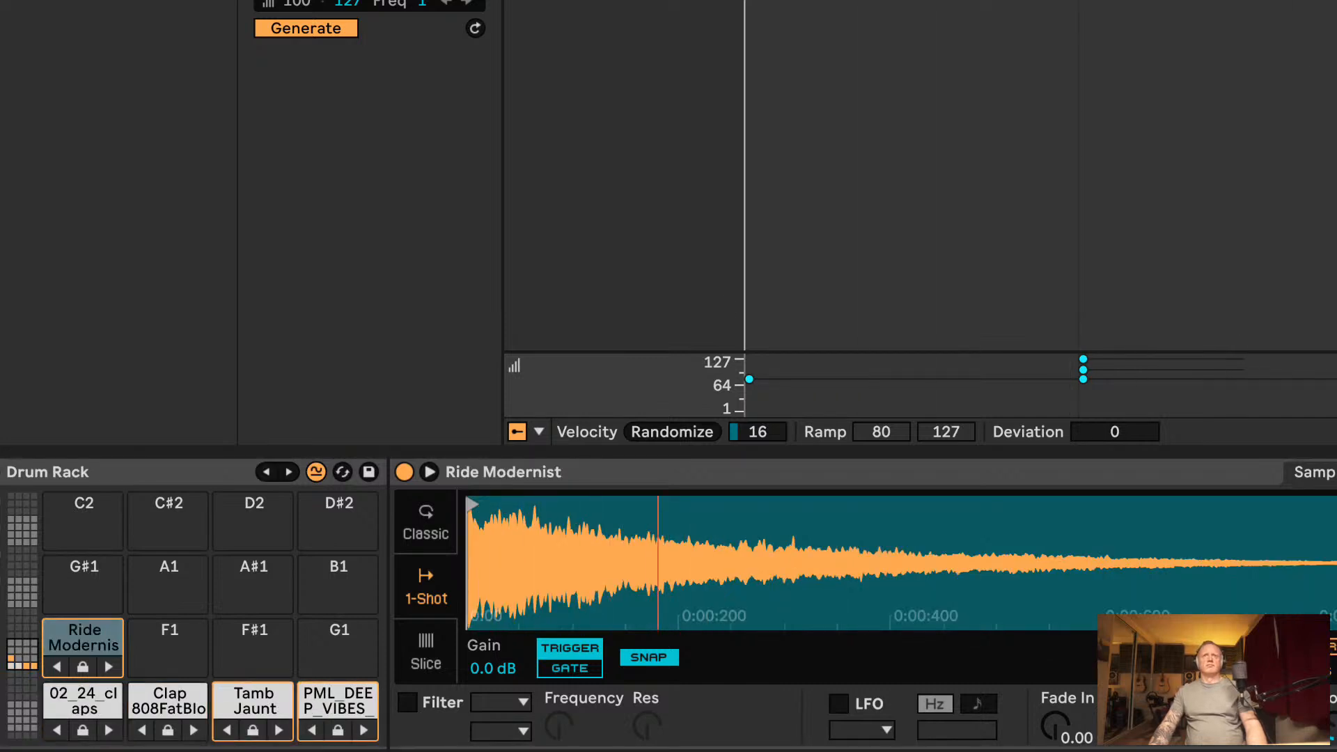
left_click(287, 473)
left_click(267, 474)
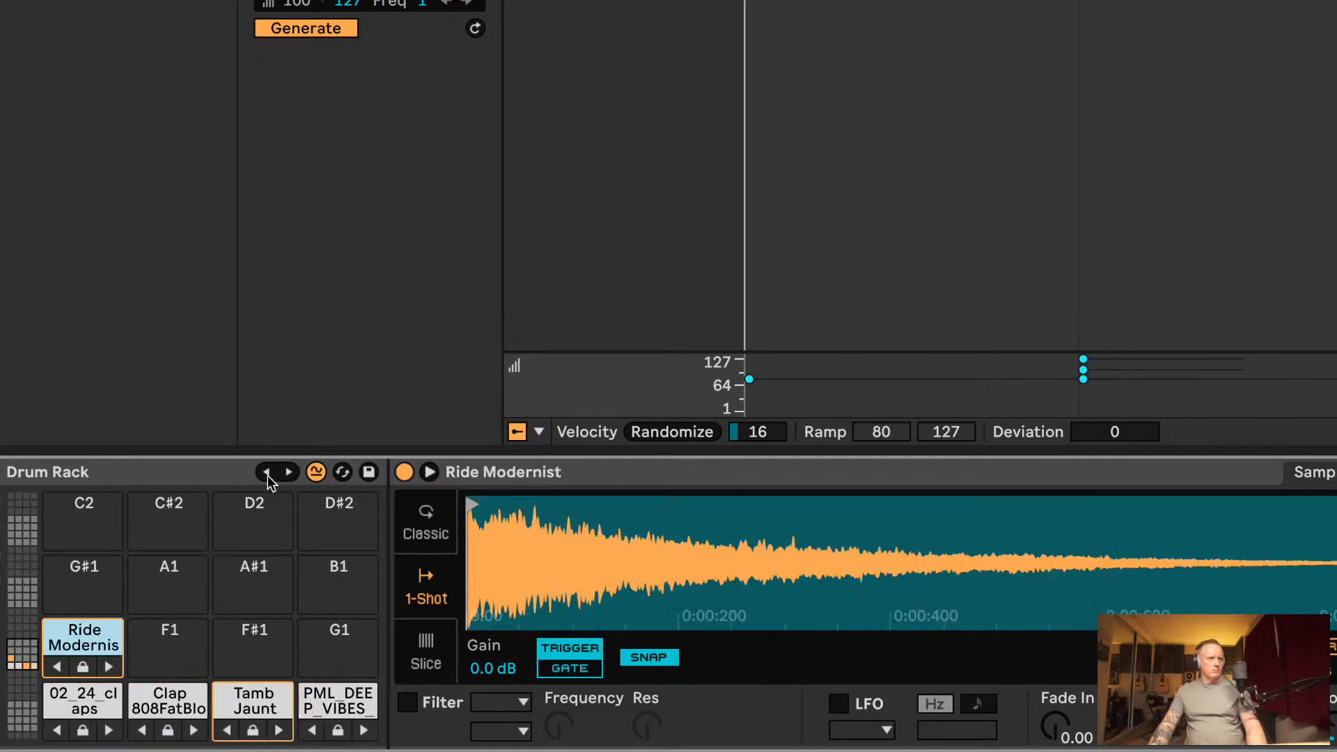
Step: Swap the whole kit back through Ride KaiTracid 2 and Ride Feelgood to US_AMT_Crash_ridden909, with the original Clap 808
left_click(268, 474)
left_click(268, 474)
left_click(267, 473)
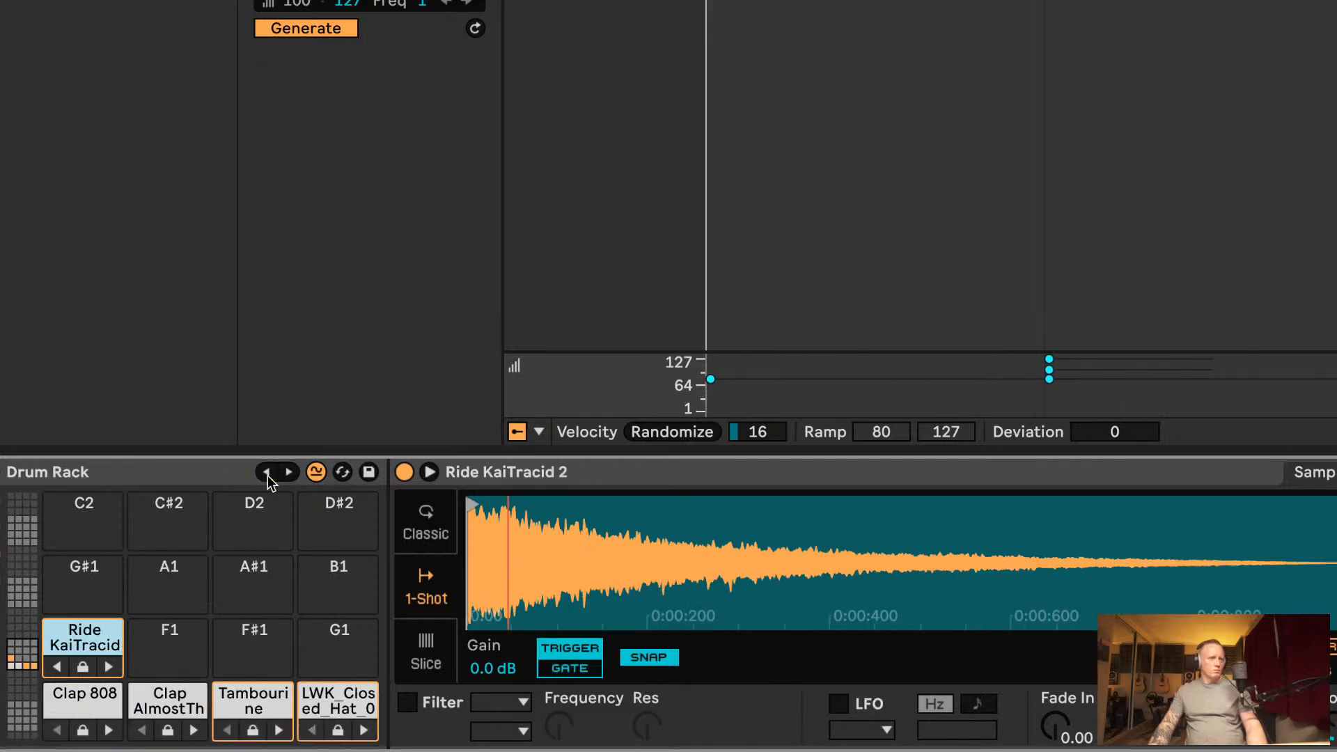
left_click(268, 473)
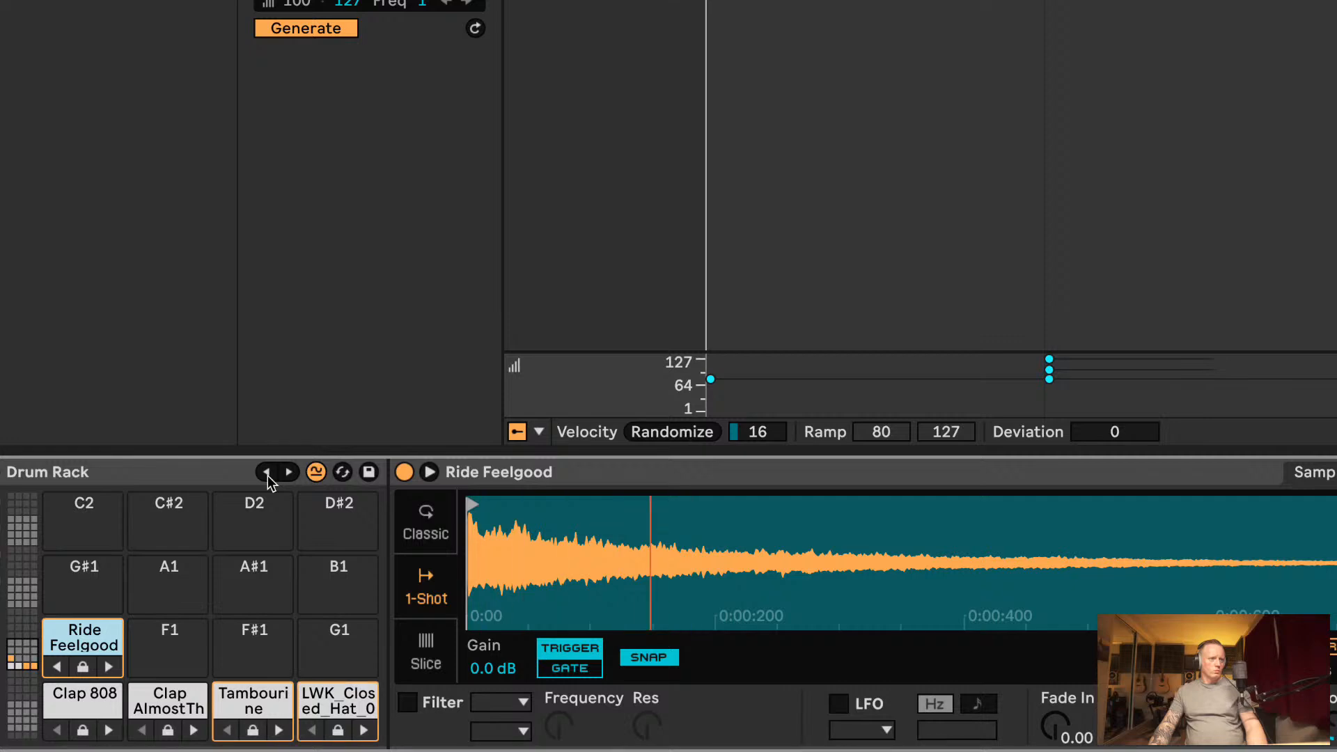
left_click(268, 474)
left_click(267, 474)
left_click(268, 474)
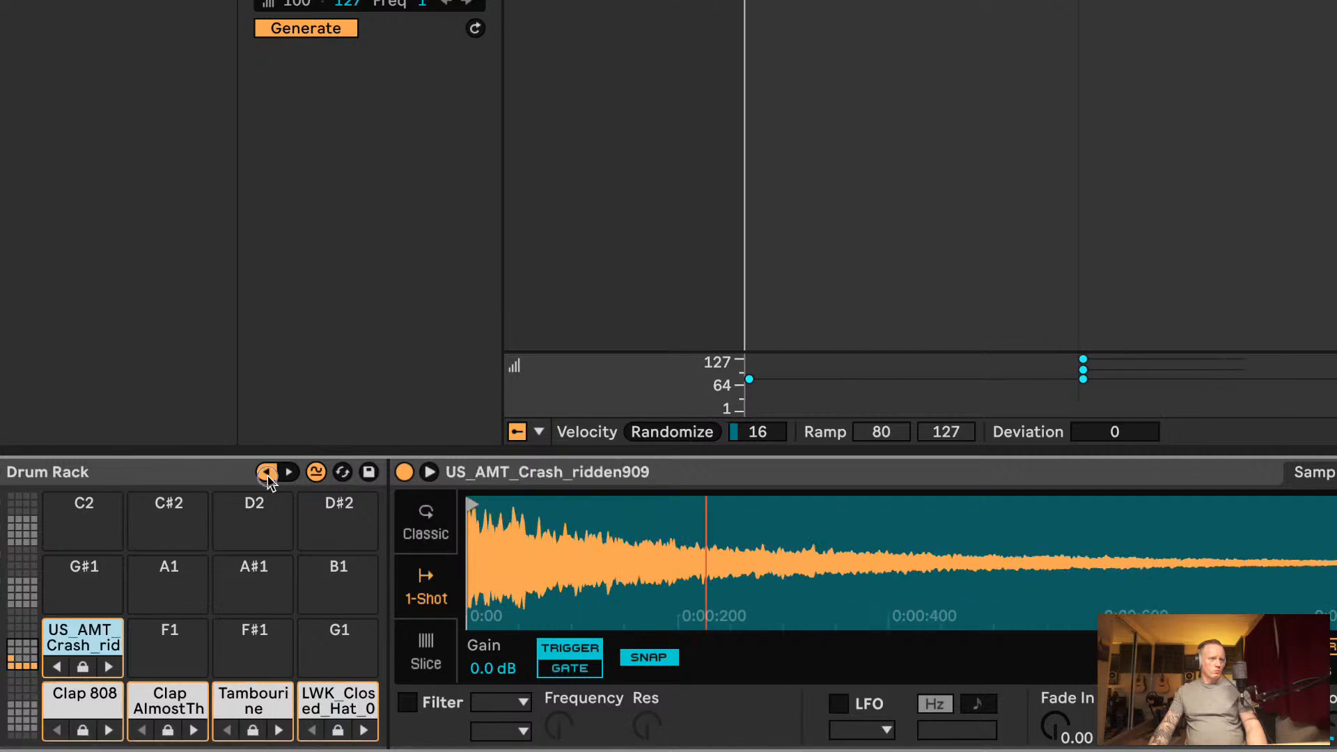
Step: Keep stepping the kit back through the earlier similar samples, past Dry Cym 2, to Ride - TR-909 Unprocessed
left_click(267, 474)
left_click(267, 474)
left_click(267, 474)
left_click(268, 474)
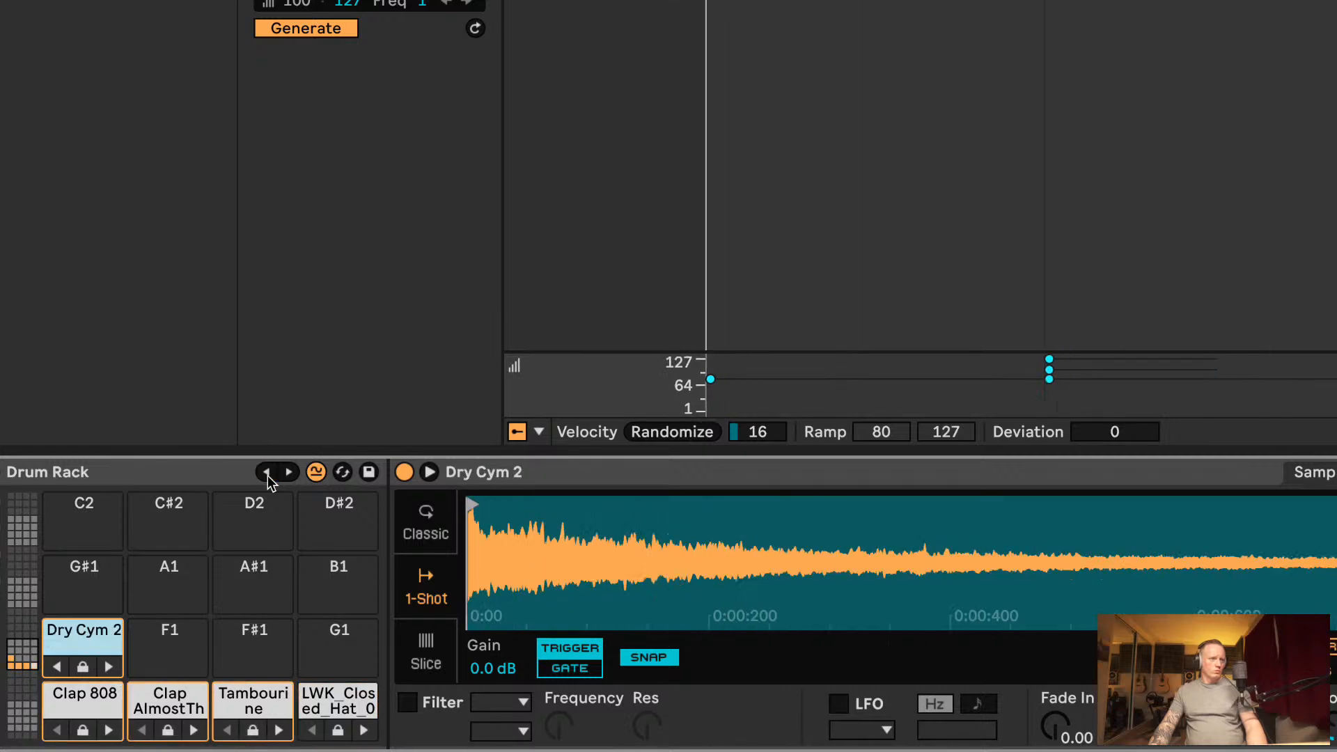
left_click(267, 474)
left_click(268, 474)
left_click(267, 474)
left_click(267, 473)
left_click(267, 473)
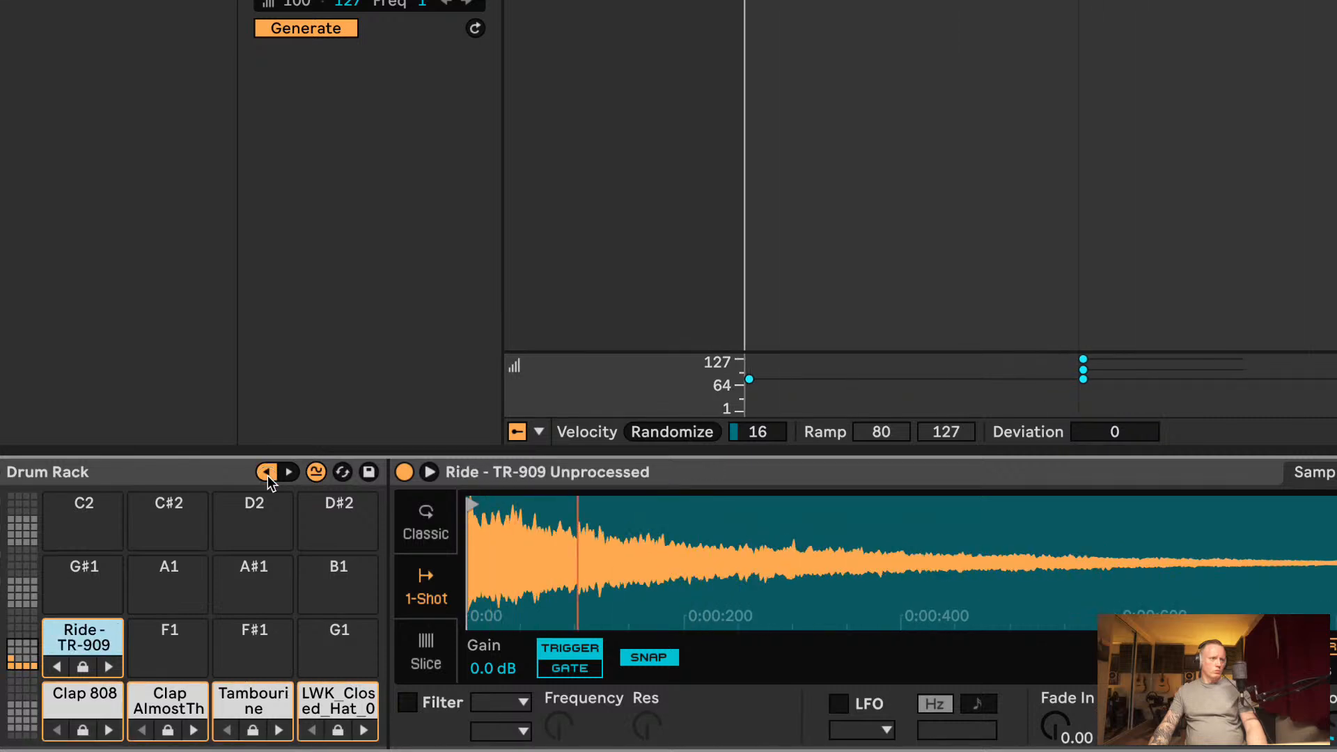
Step: Step the kit back to 909 RIDE, compare it with the next similar kits, and settle on 909 RIDE with the original claps and tambourine
left_click(267, 474)
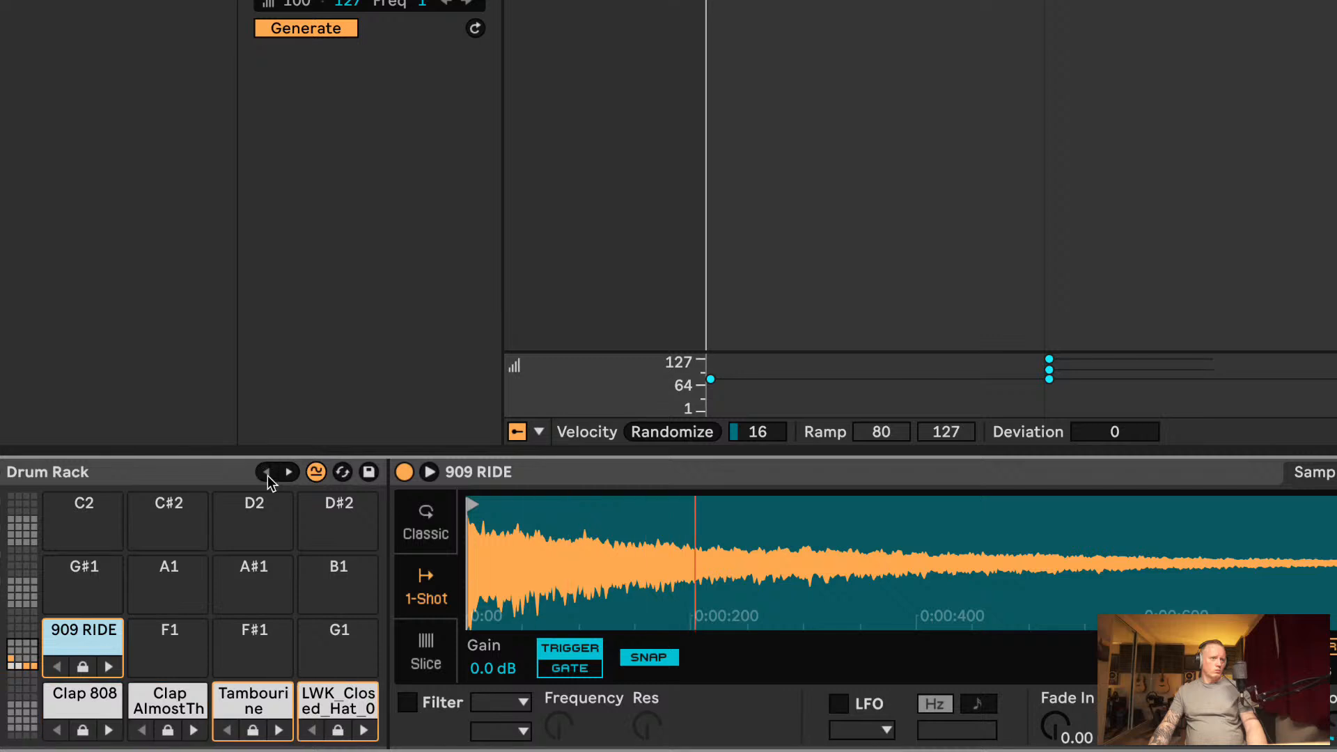
left_click(290, 475)
left_click(287, 475)
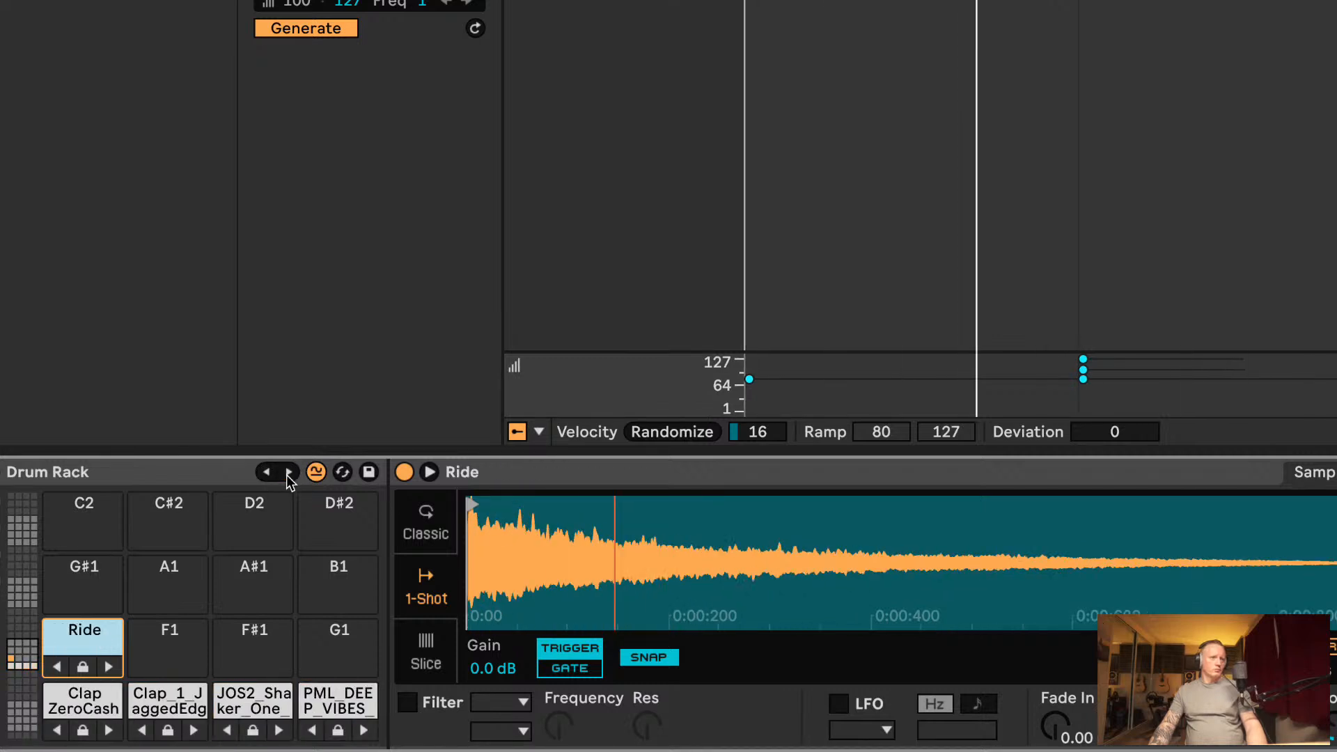
left_click(270, 475)
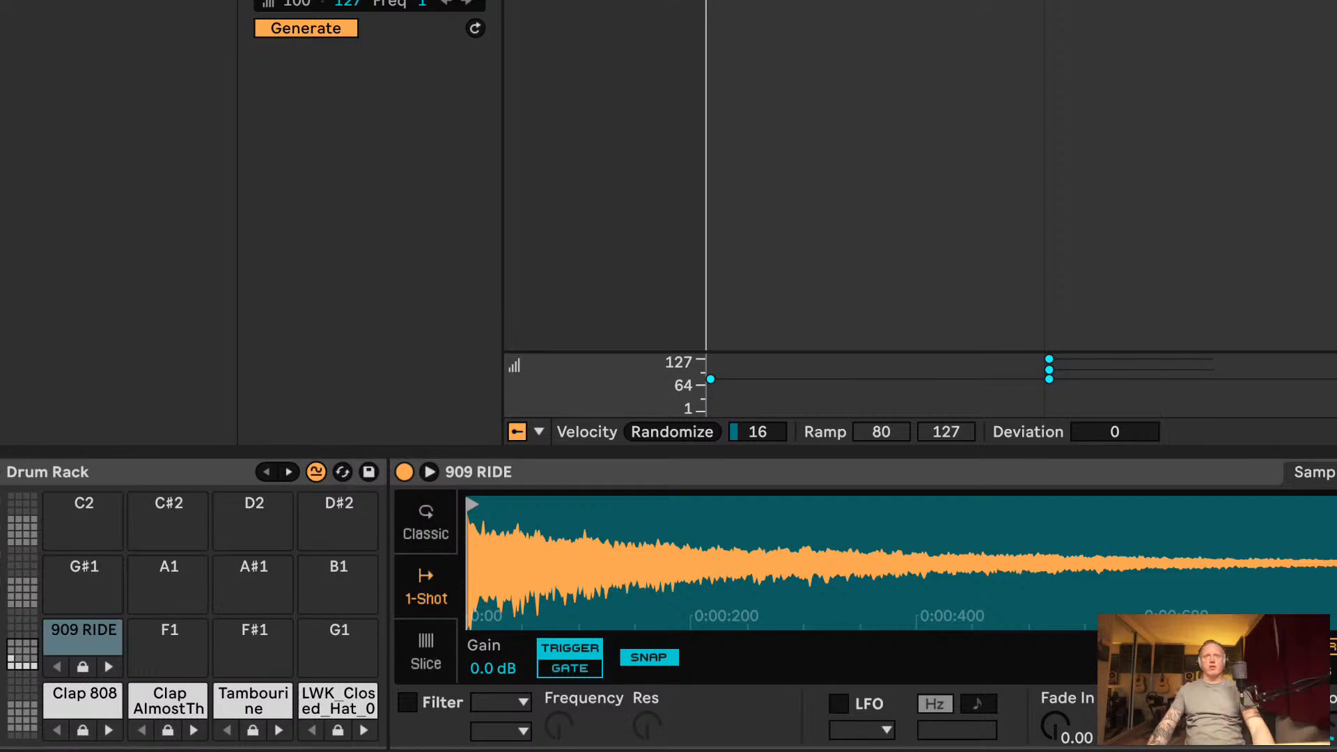
Step: Examine the 909 RIDE pad's similarity options, including Save as Similarity Reference and Return to Reference
left_click_drag(668, 0, 668, 7)
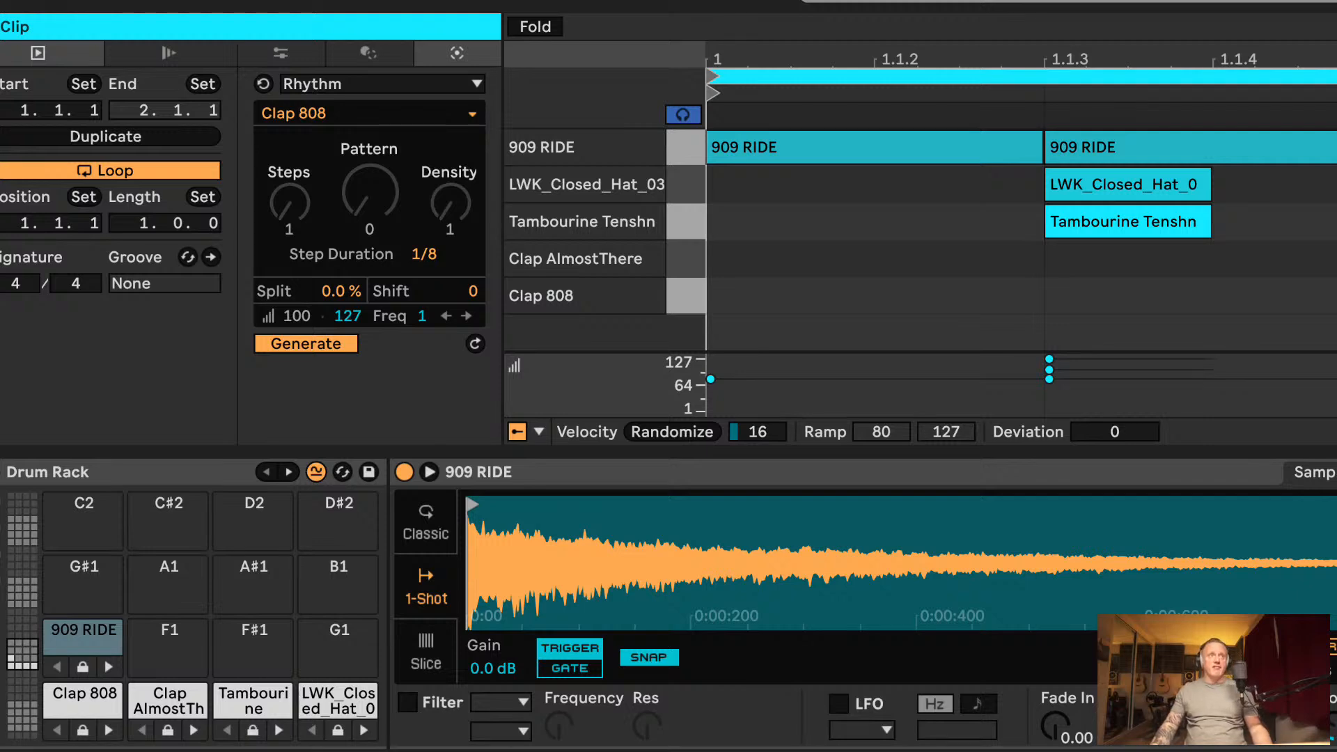
right_click(78, 644)
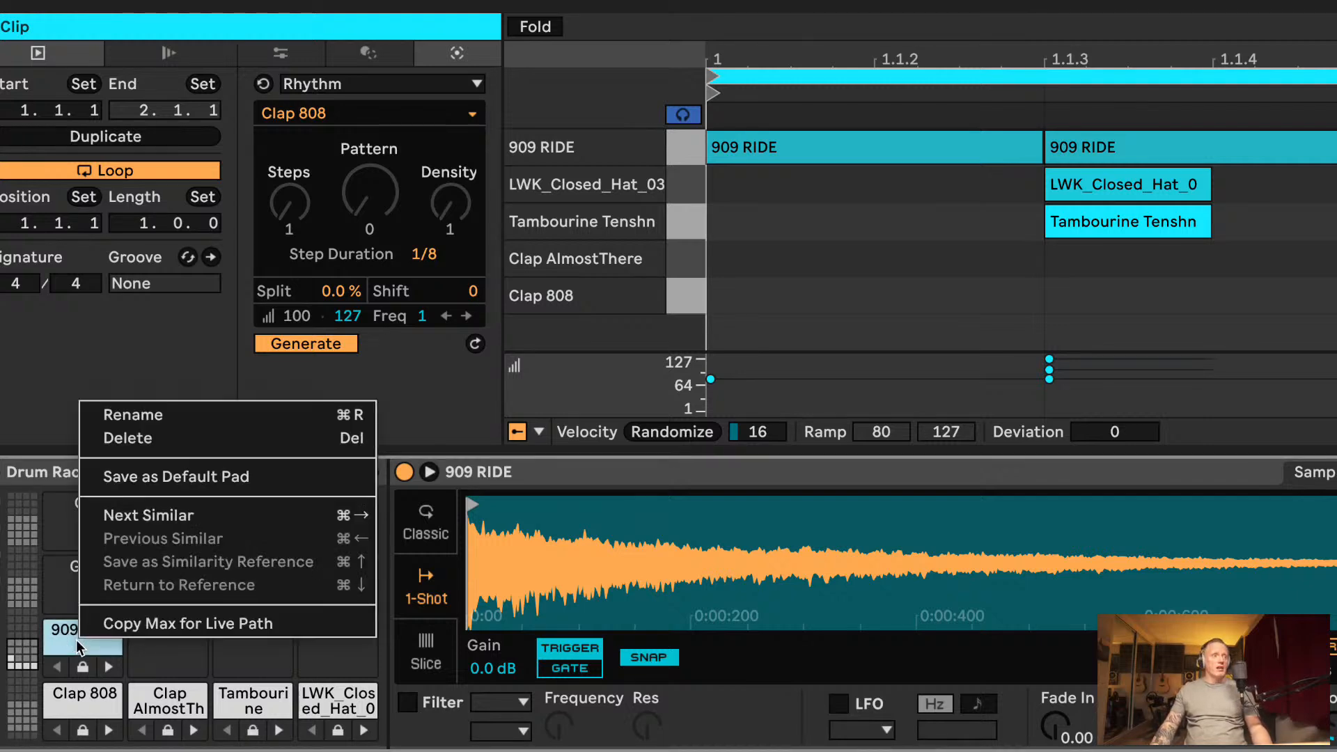
left_click(59, 648)
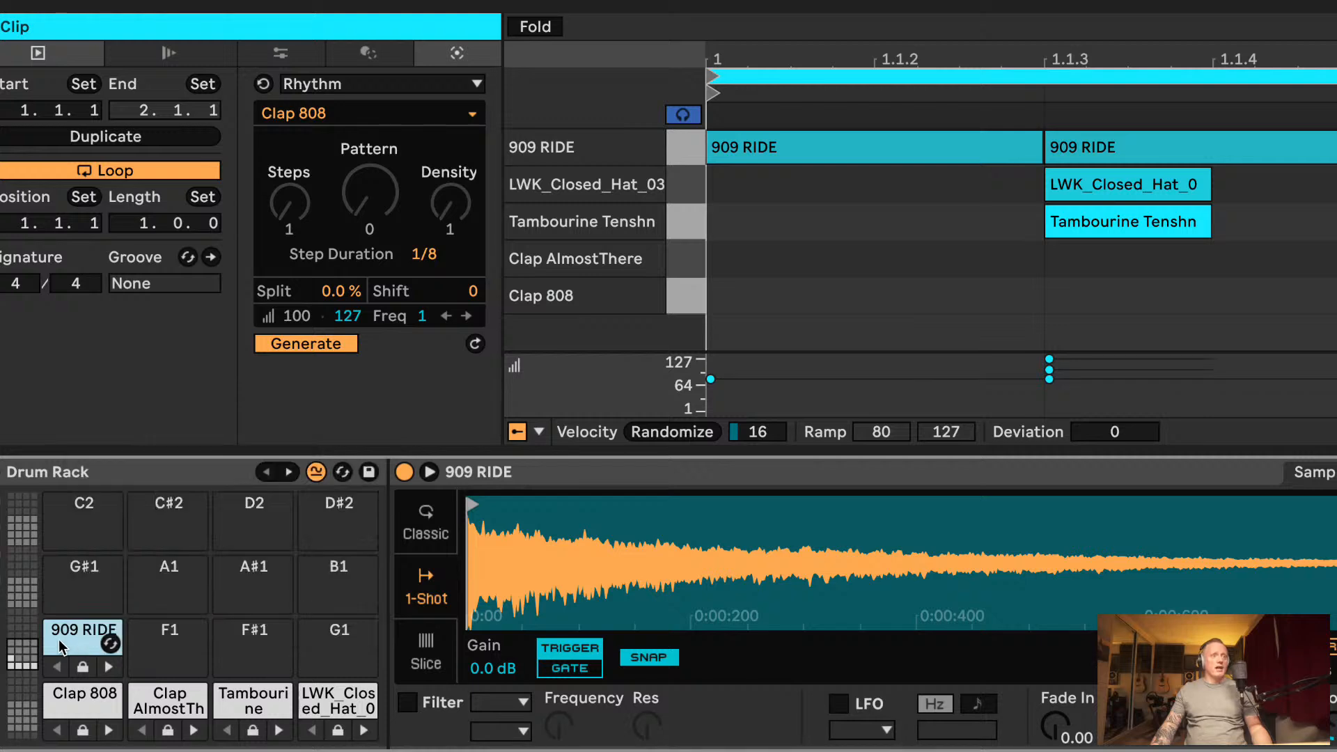
right_click(61, 647)
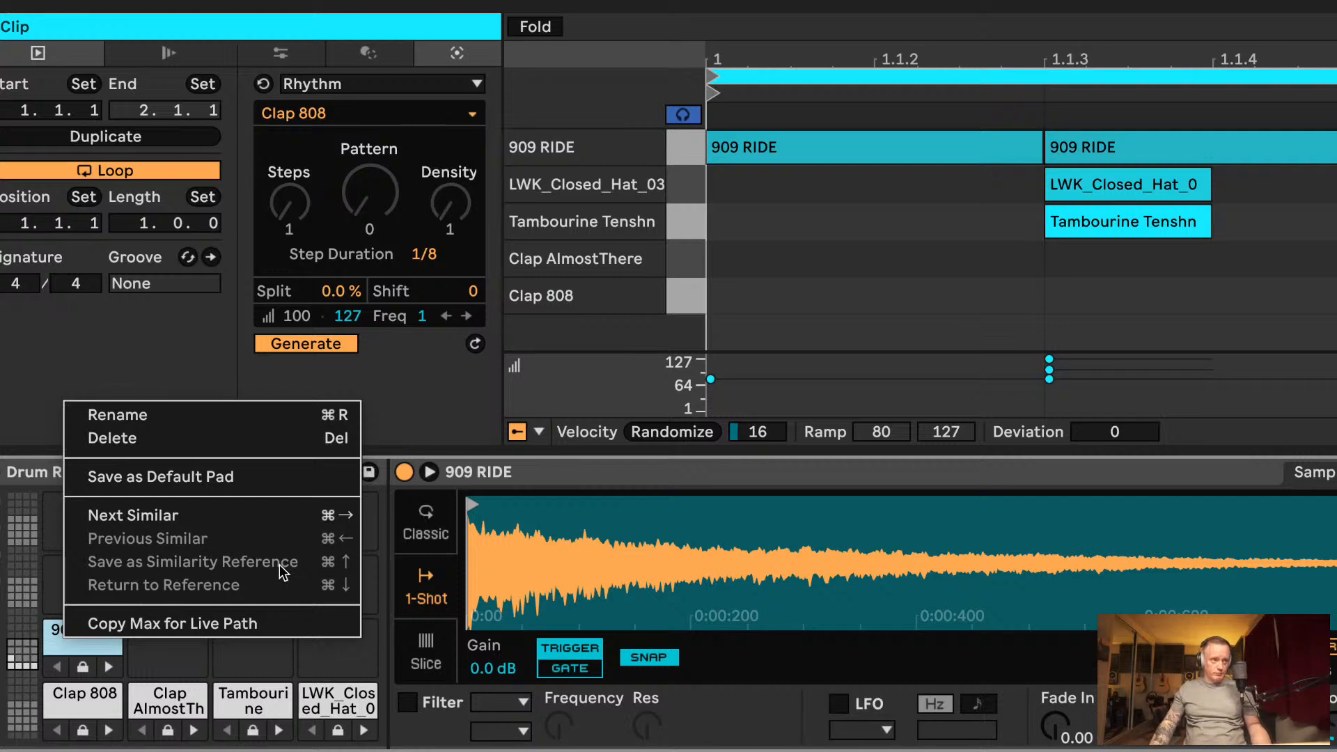
left_click(163, 670)
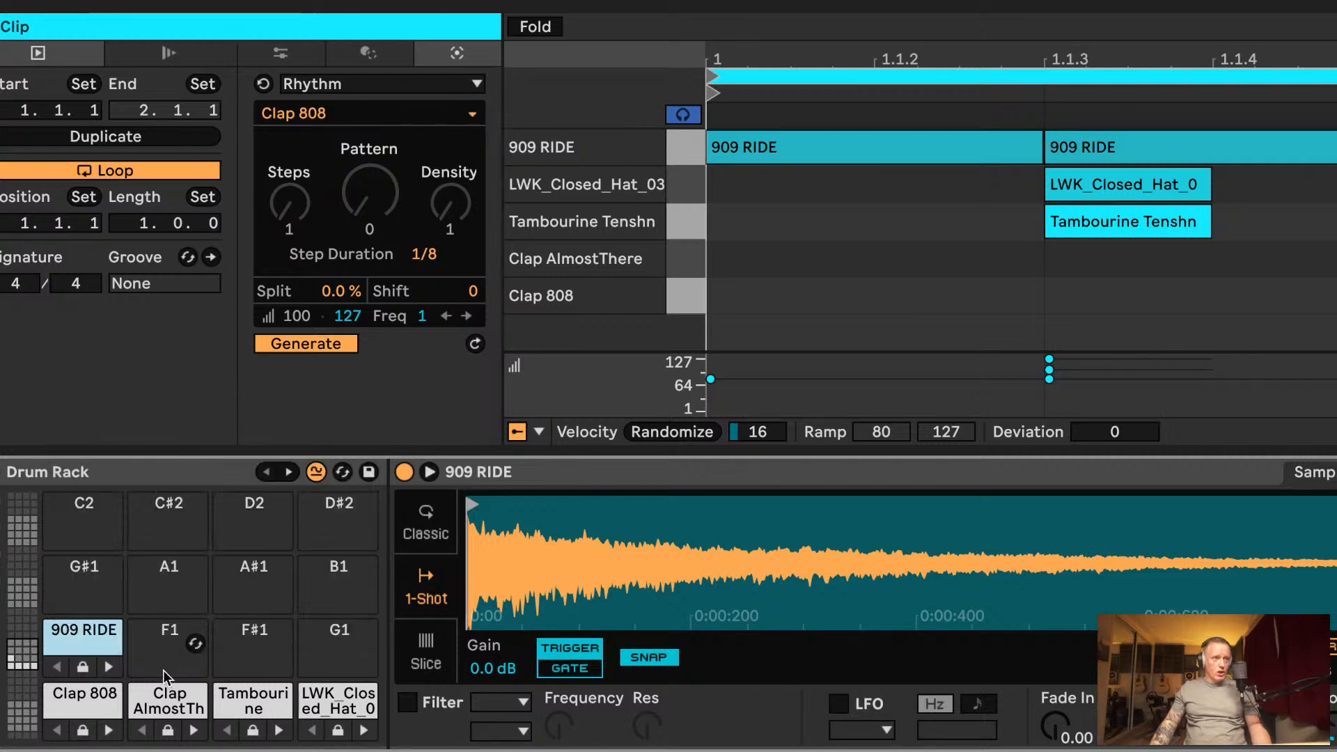
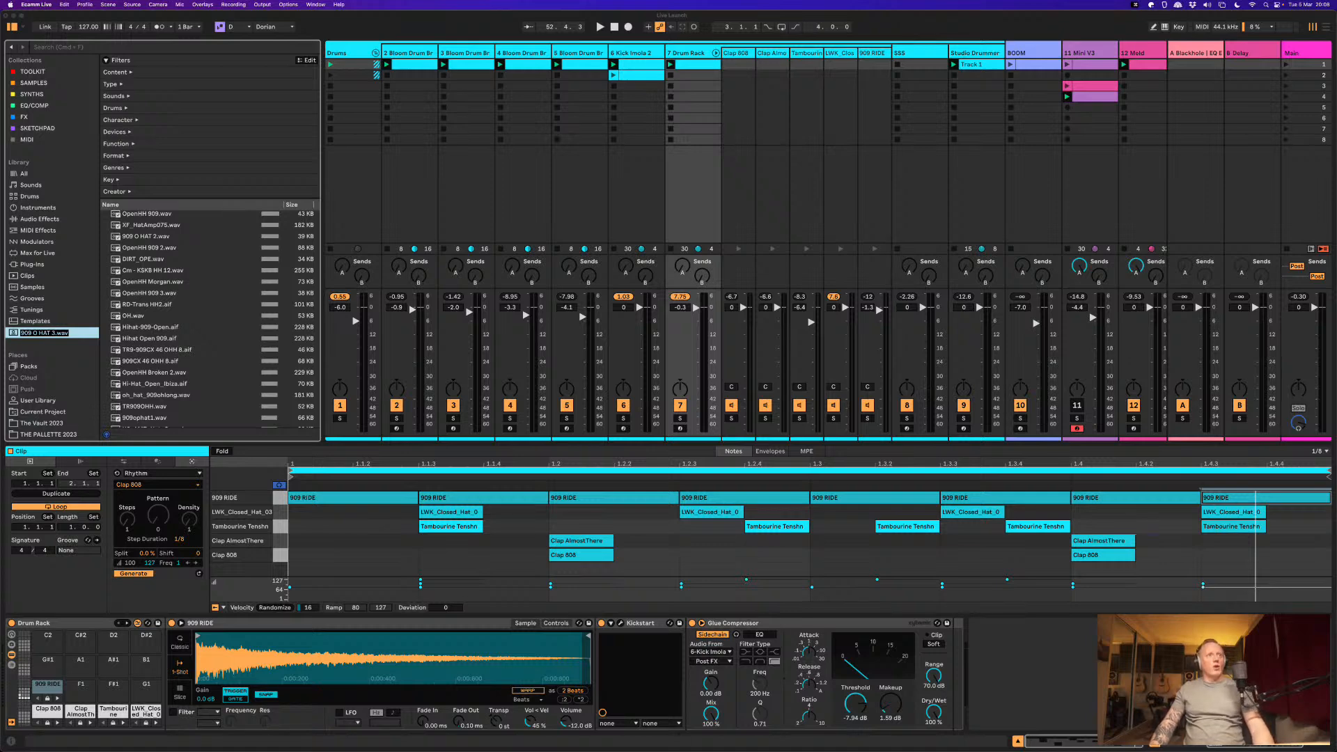
Step: Remove the saved 909 O HAT 3.wav entry from the browser's library
left_click(56, 334)
right_click(56, 334)
left_click(75, 355)
Step: Search the whole library for "909 hat open" and audition Hi-Hat_Open_Modern909.aif and ph_hat_open909.wav
left_click(62, 185)
left_click(68, 47)
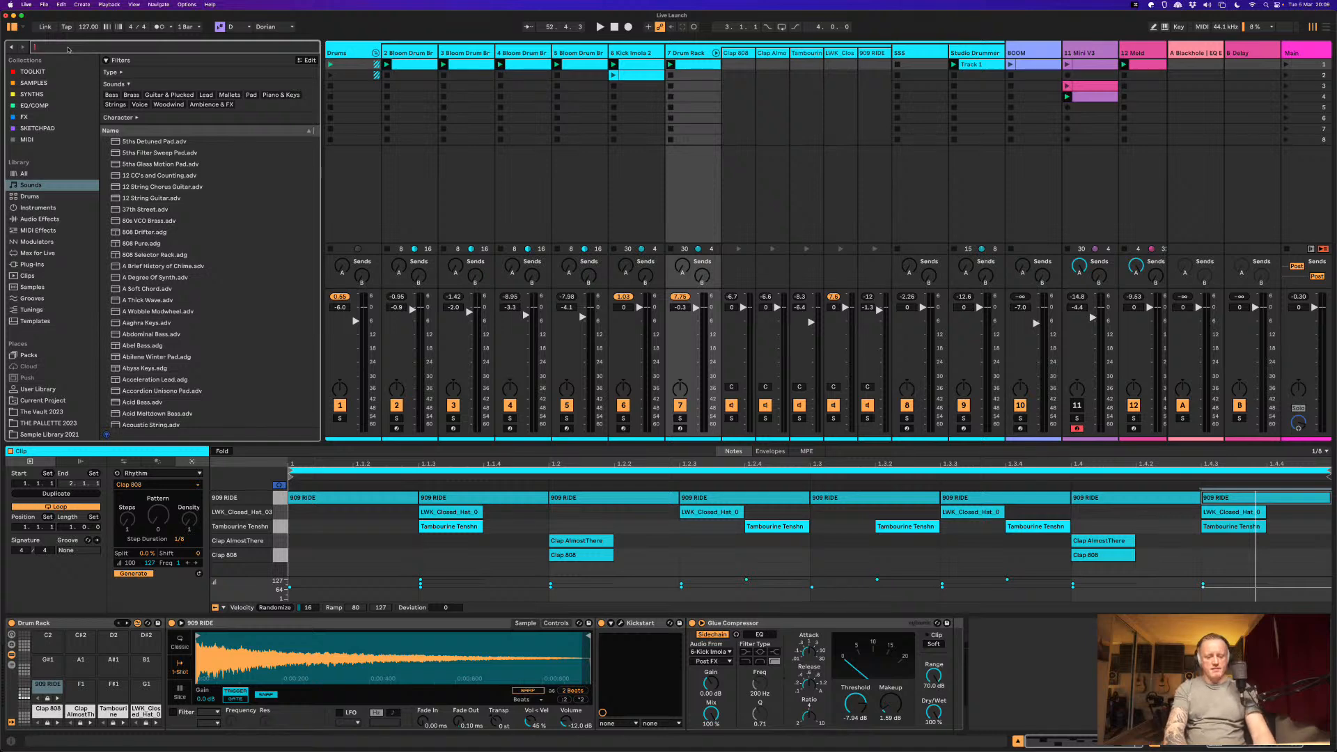
type("909 r")
key("BackSpace")
type("hat ")
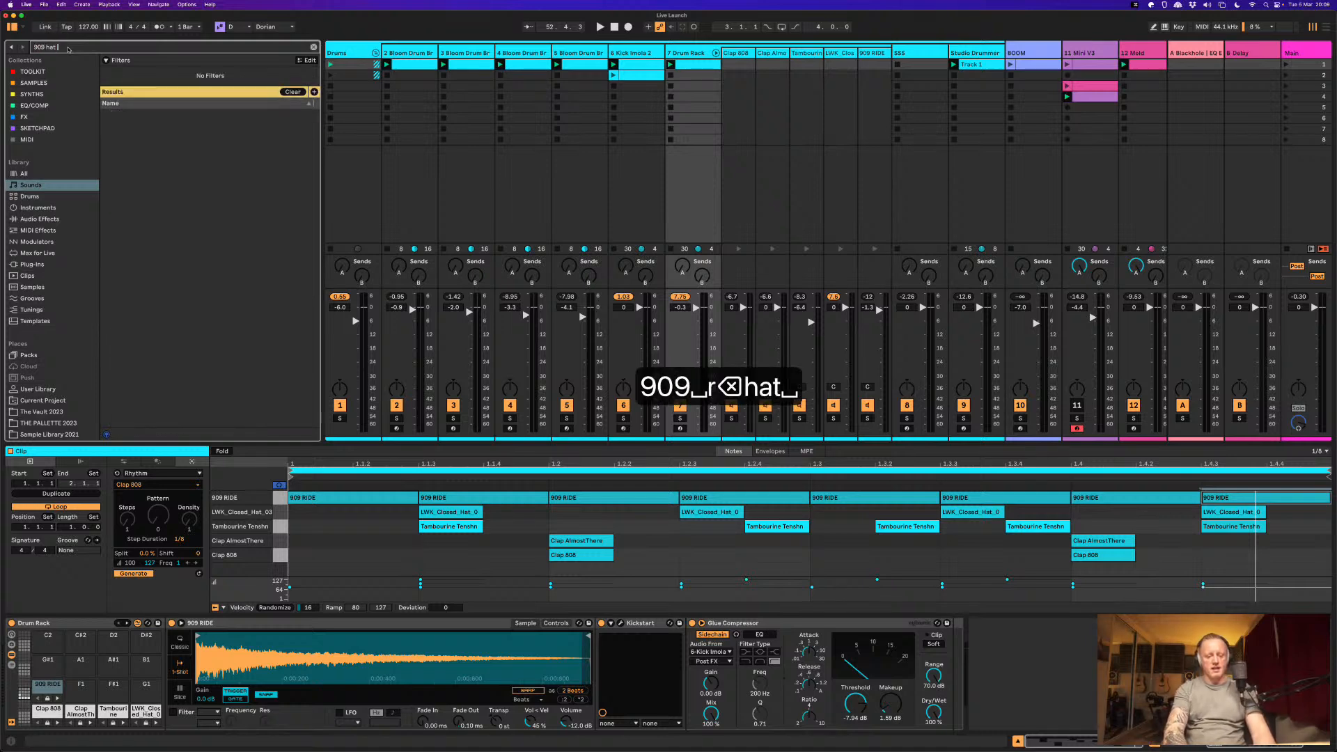
type("open")
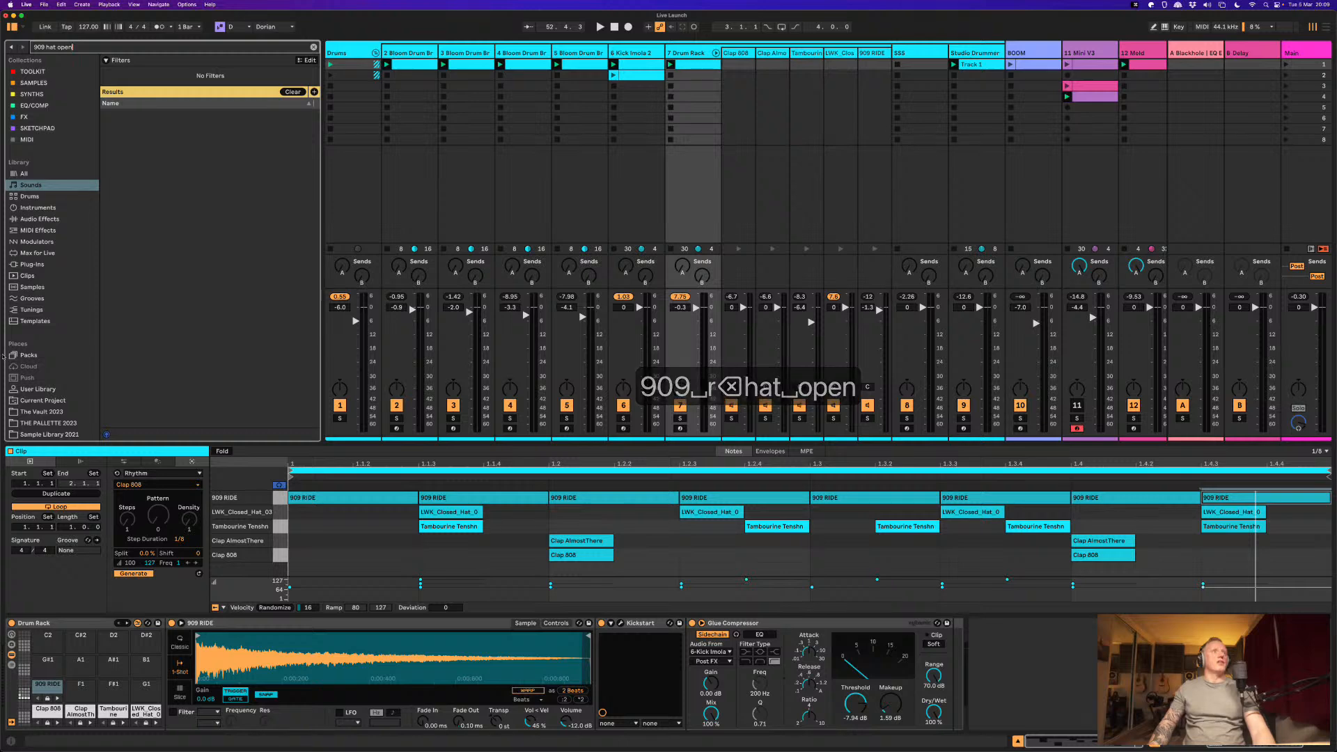
left_click(19, 174)
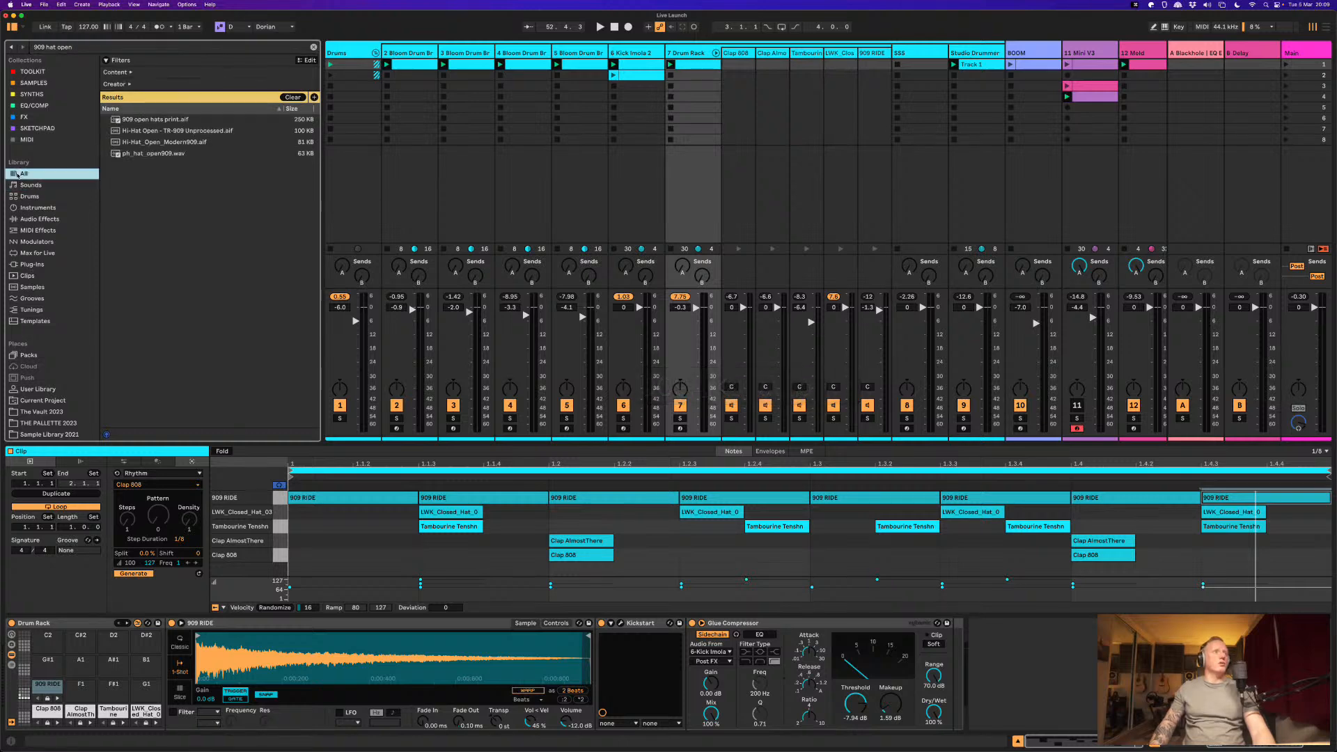
left_click(146, 142)
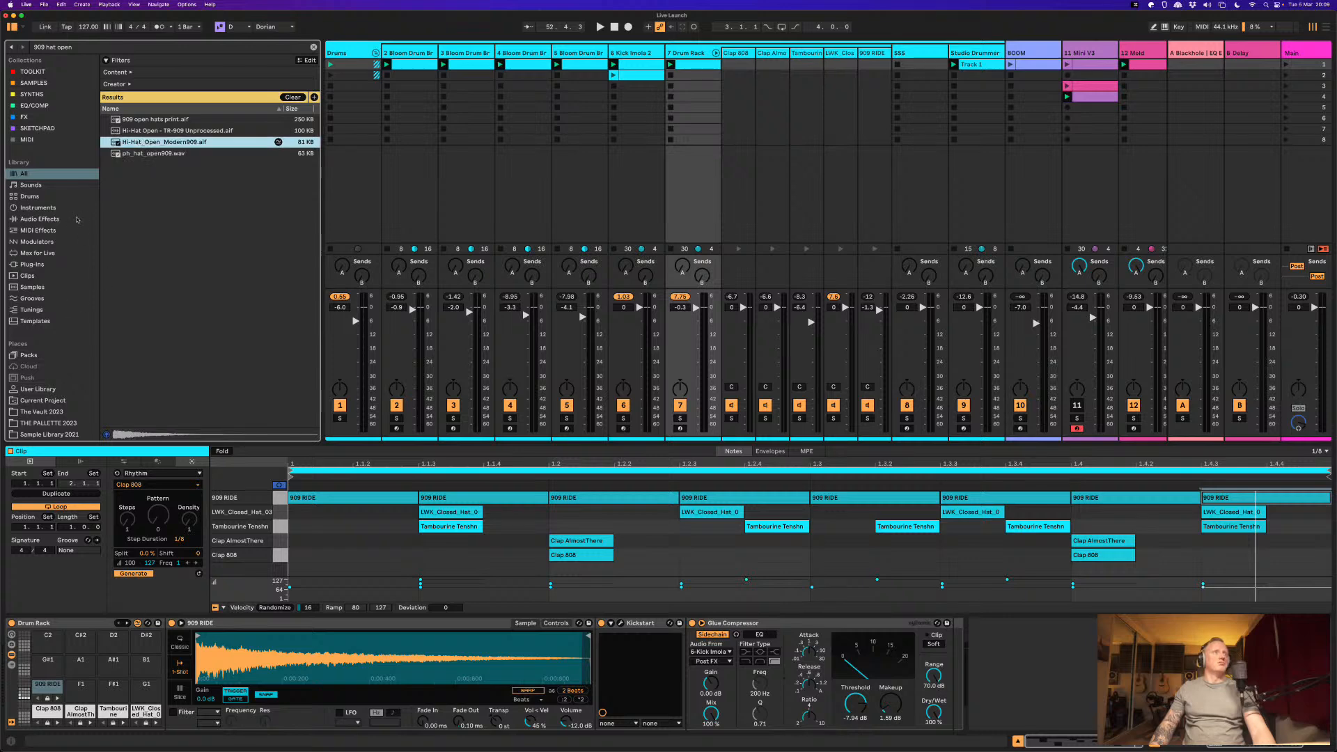
left_click(134, 154)
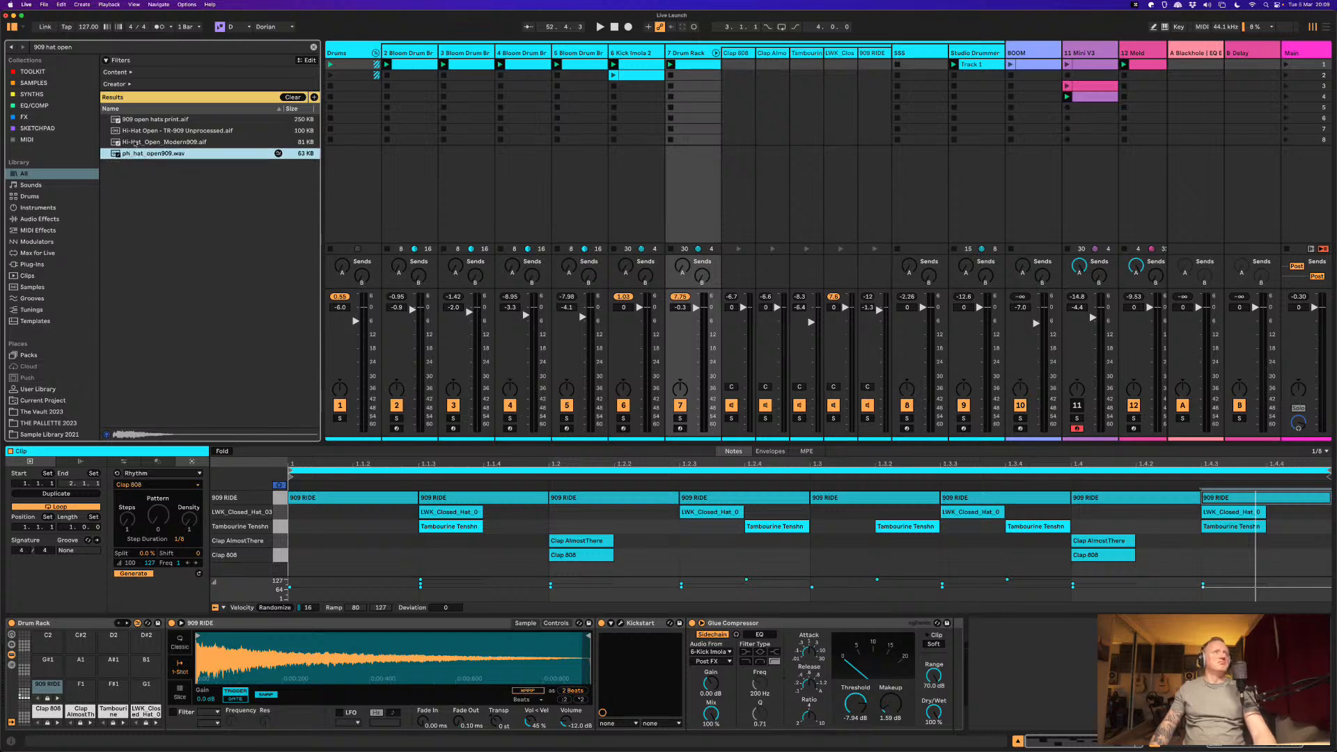
Step: Run a similarity search from Hi-Hat_Open_Modern909.aif and remove the "909 hat open" text from the search
left_click(134, 143)
left_click(278, 142)
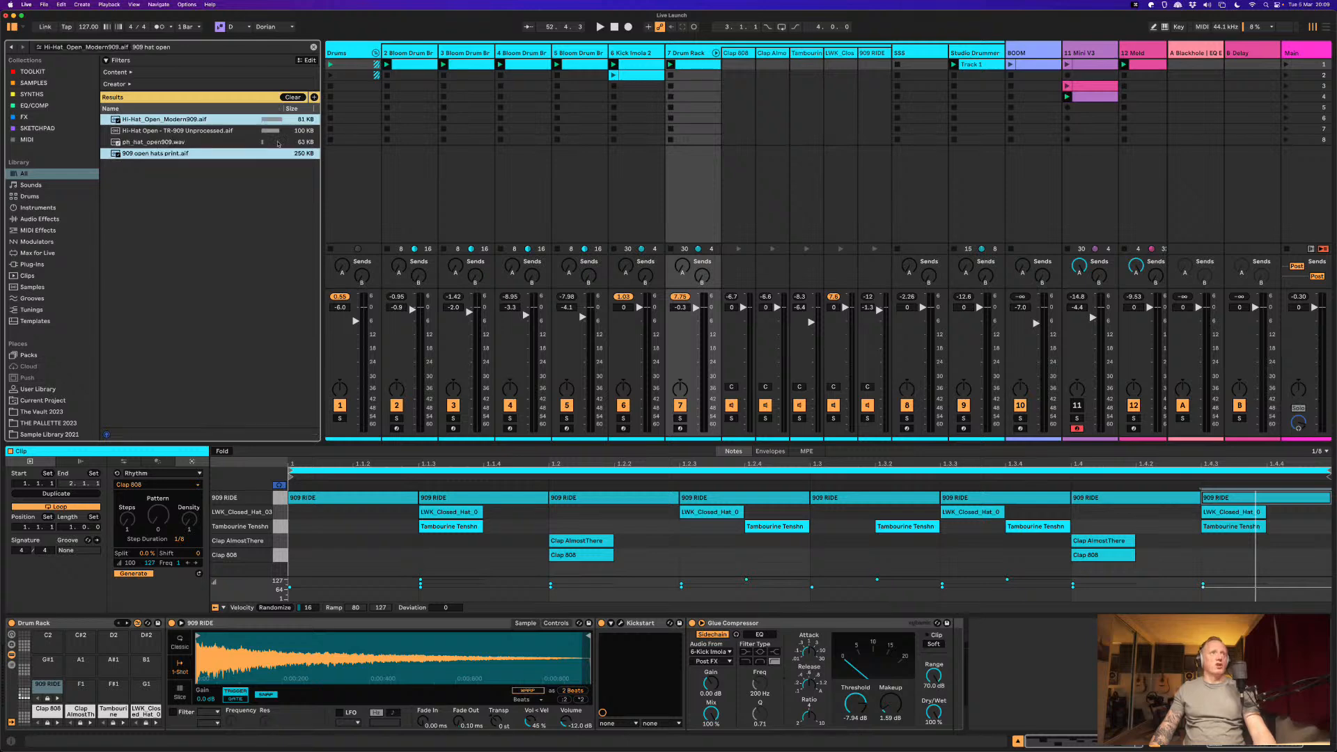
left_click(192, 50)
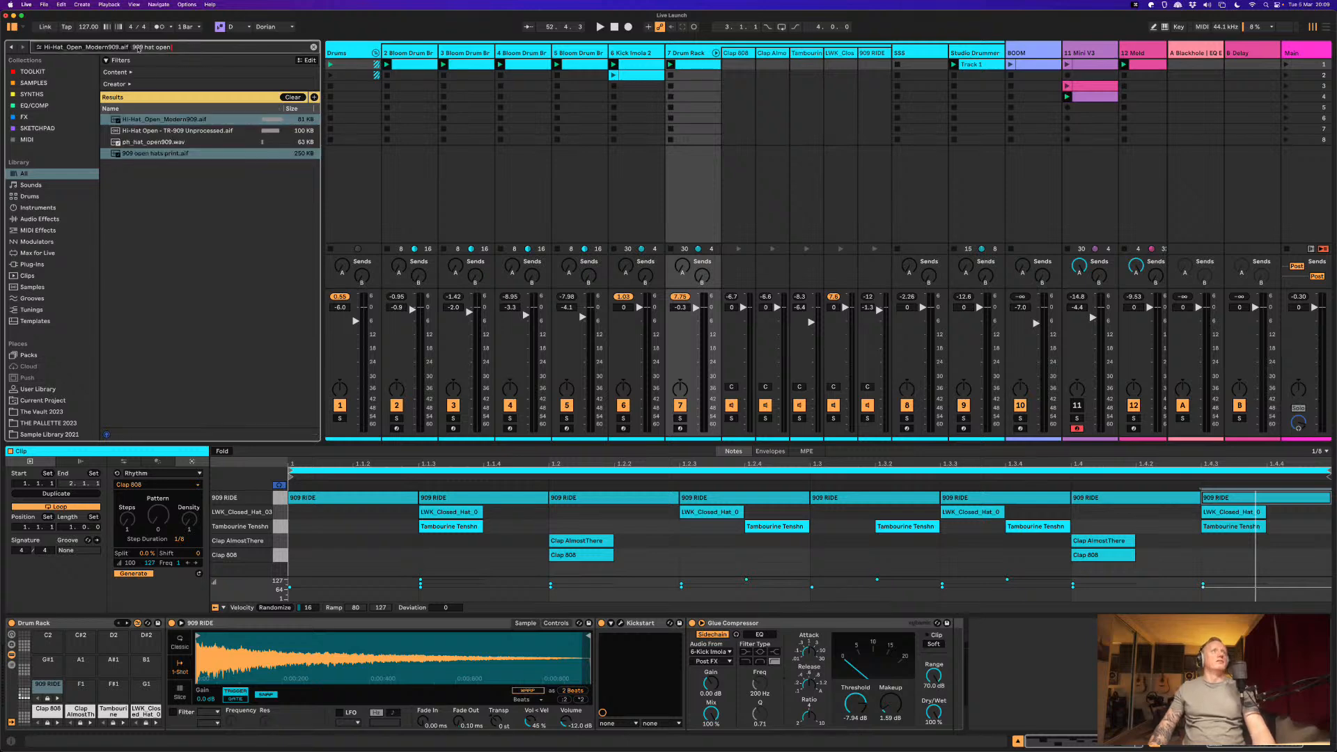
double_click(192, 50)
key("BackSpace")
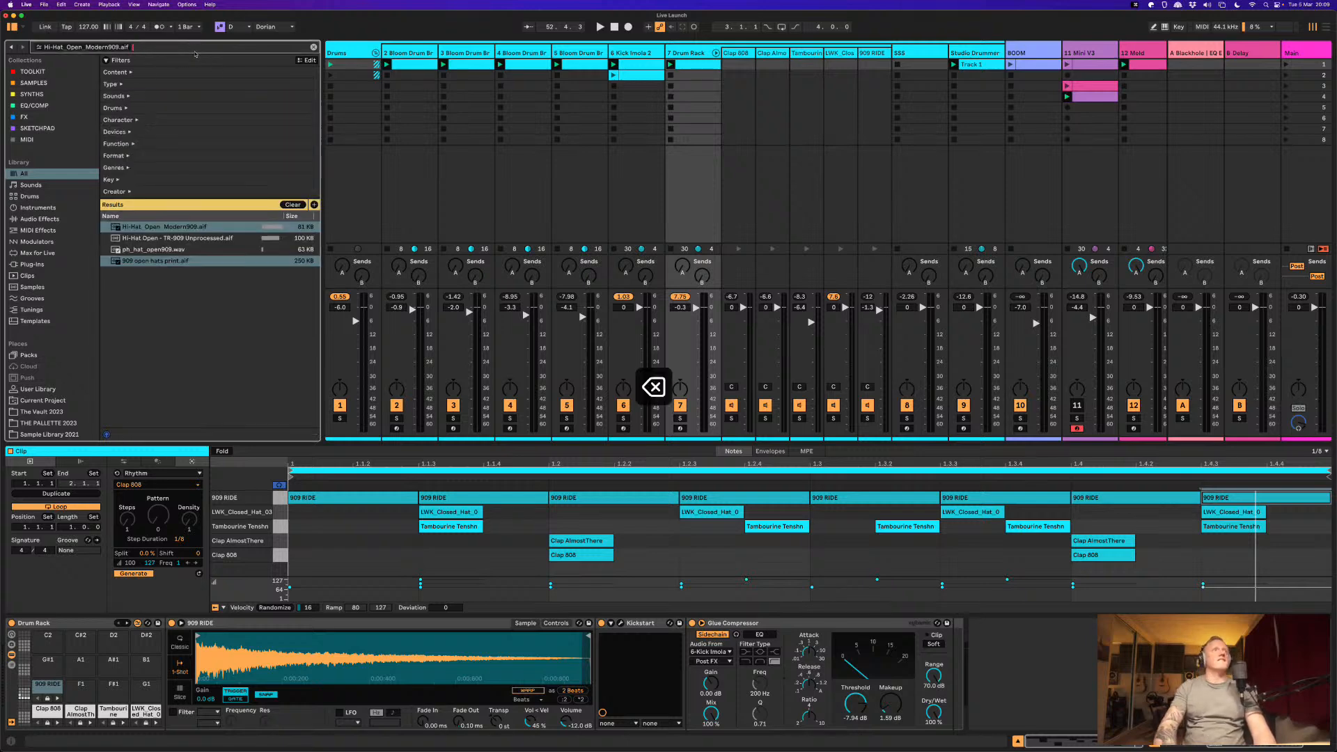
Step: Audition the open hats found as similar to Hi-Hat_Open_Modern909.aif across the library results
scroll(226, 329, "up", 2)
key("Down")
key("Down")
key("Down")
key("Down")
key("Down")
key("Down")
key("Up")
key("Up")
key("Down")
key("Down")
key("Up")
key("Up")
left_click(167, 240)
key("Up")
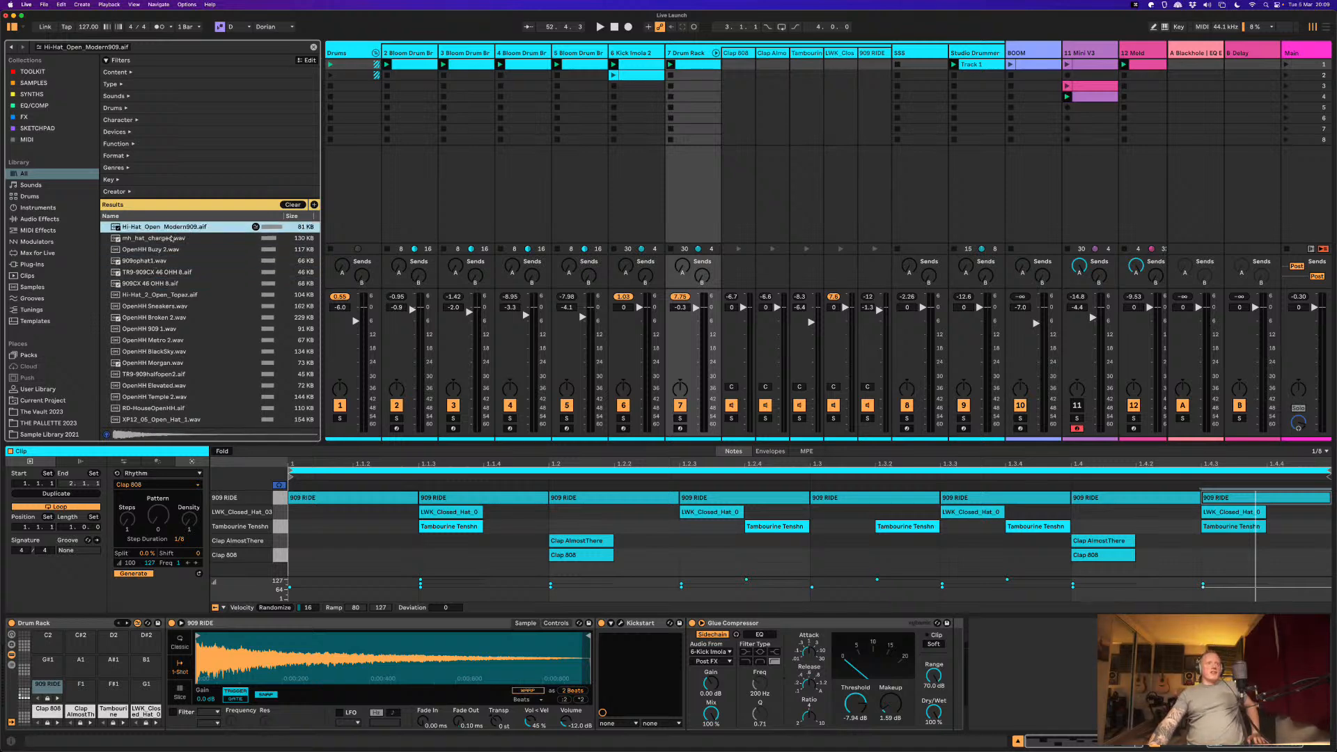
Step: Save the similarity search results as a library label named 909 Open Hat
left_click(314, 205)
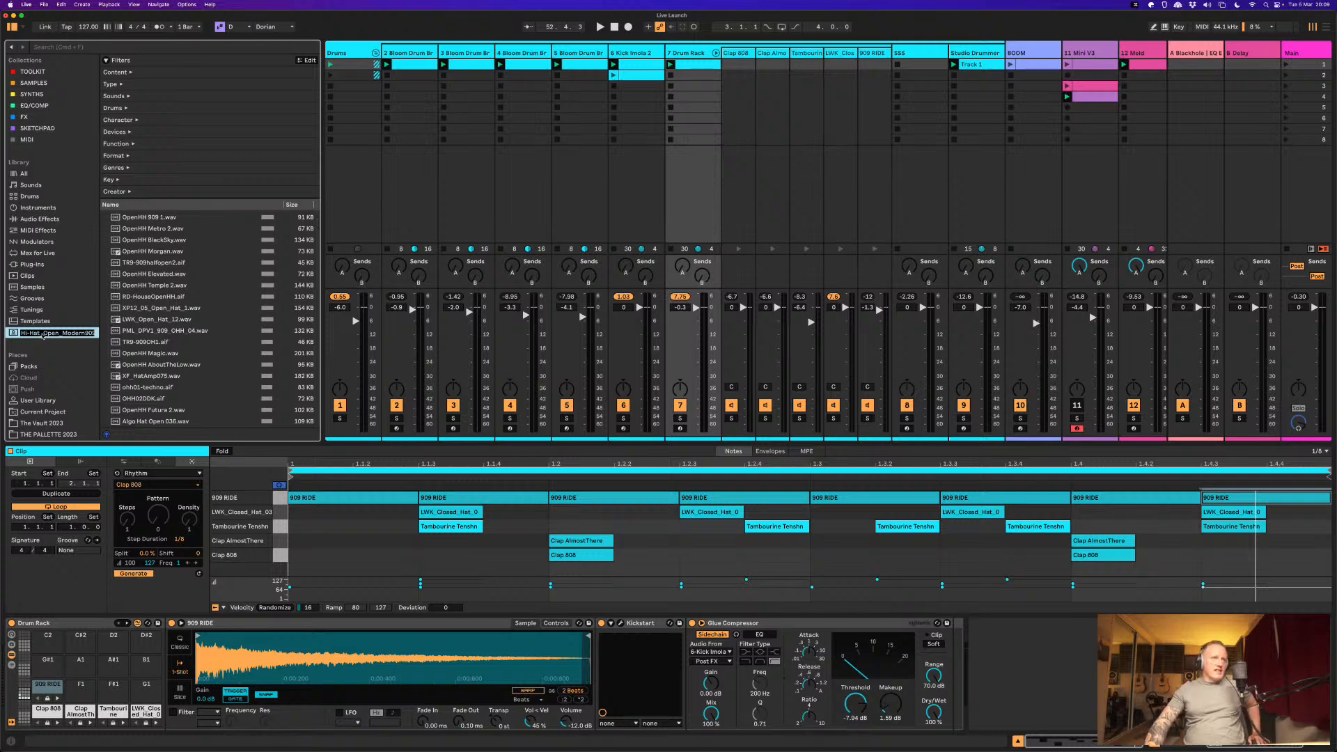
key("Escape")
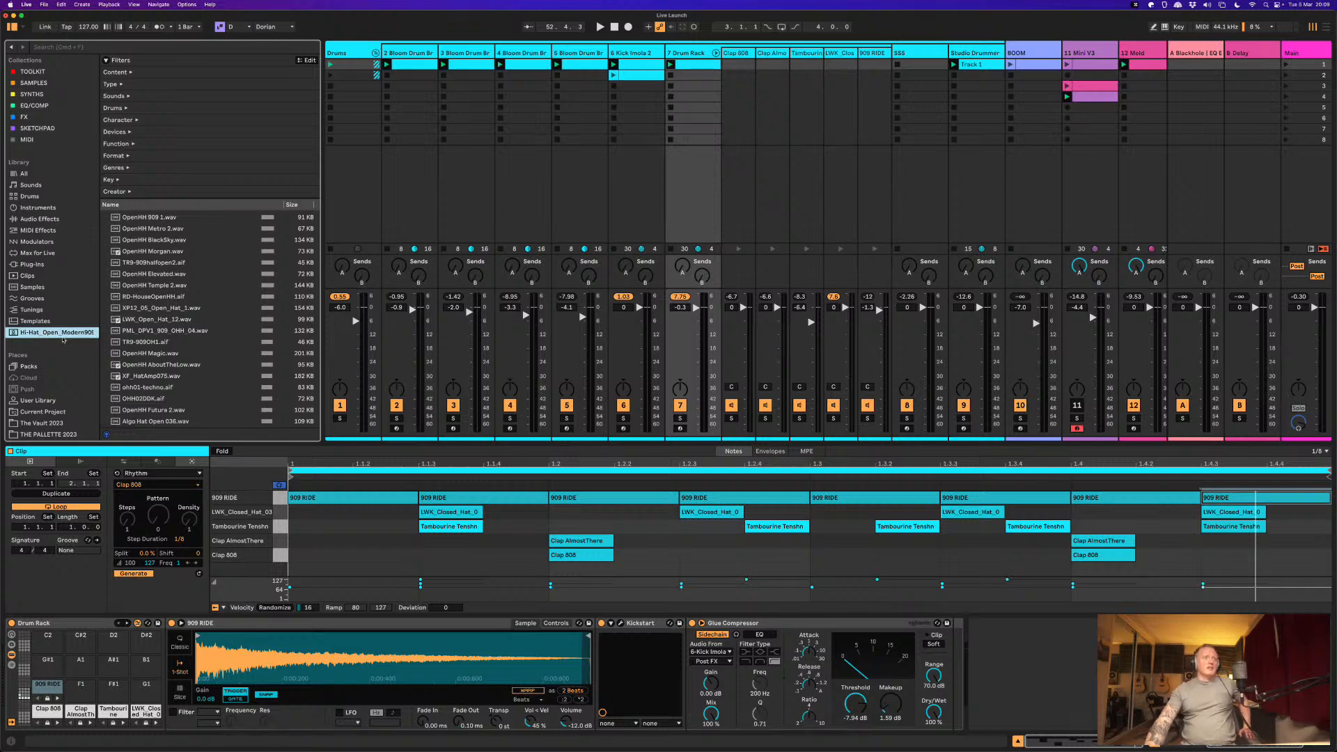
key("super+r")
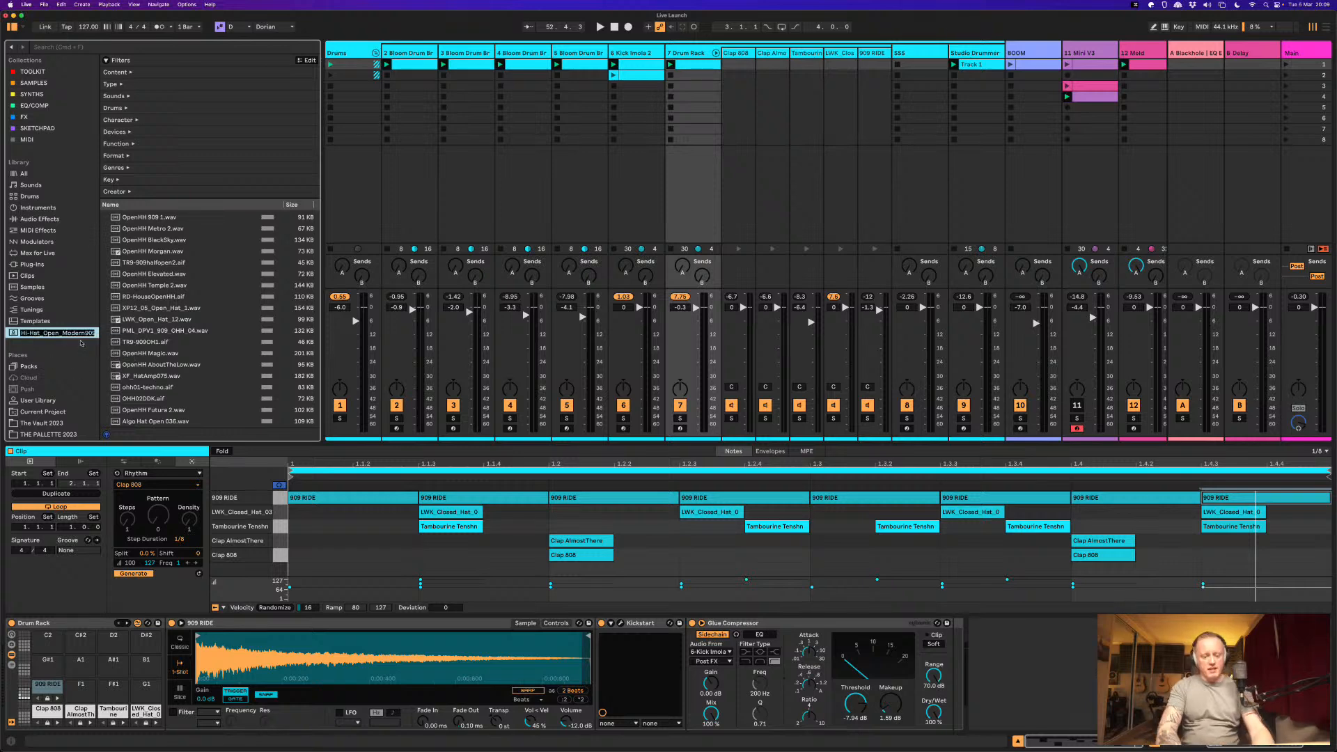
type("909 OIp")
key("BackSpace")
key("BackSpace")
type("pen Hat")
key("Return")
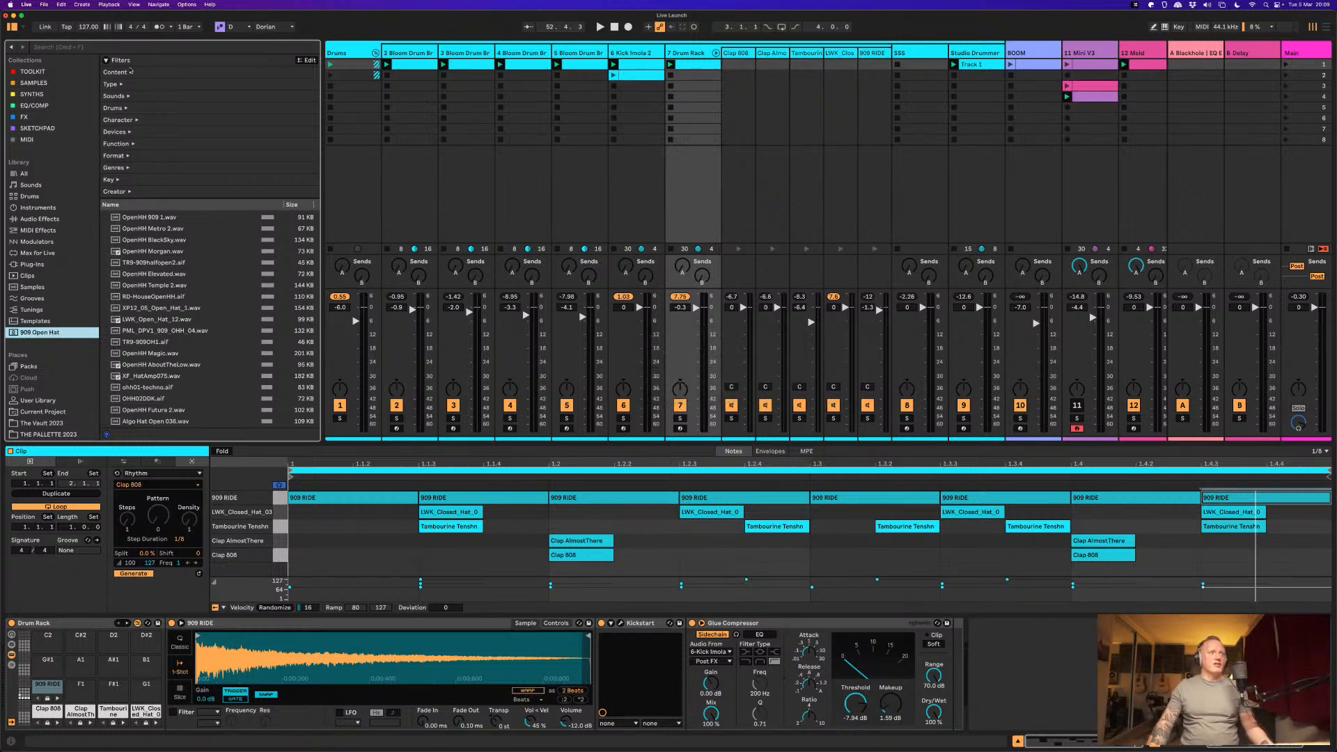
Step: Search the whole library for "909 ride" and run a similarity search from 909 RIDE.wav
key("super+f")
key("super+g")
type("909 ride")
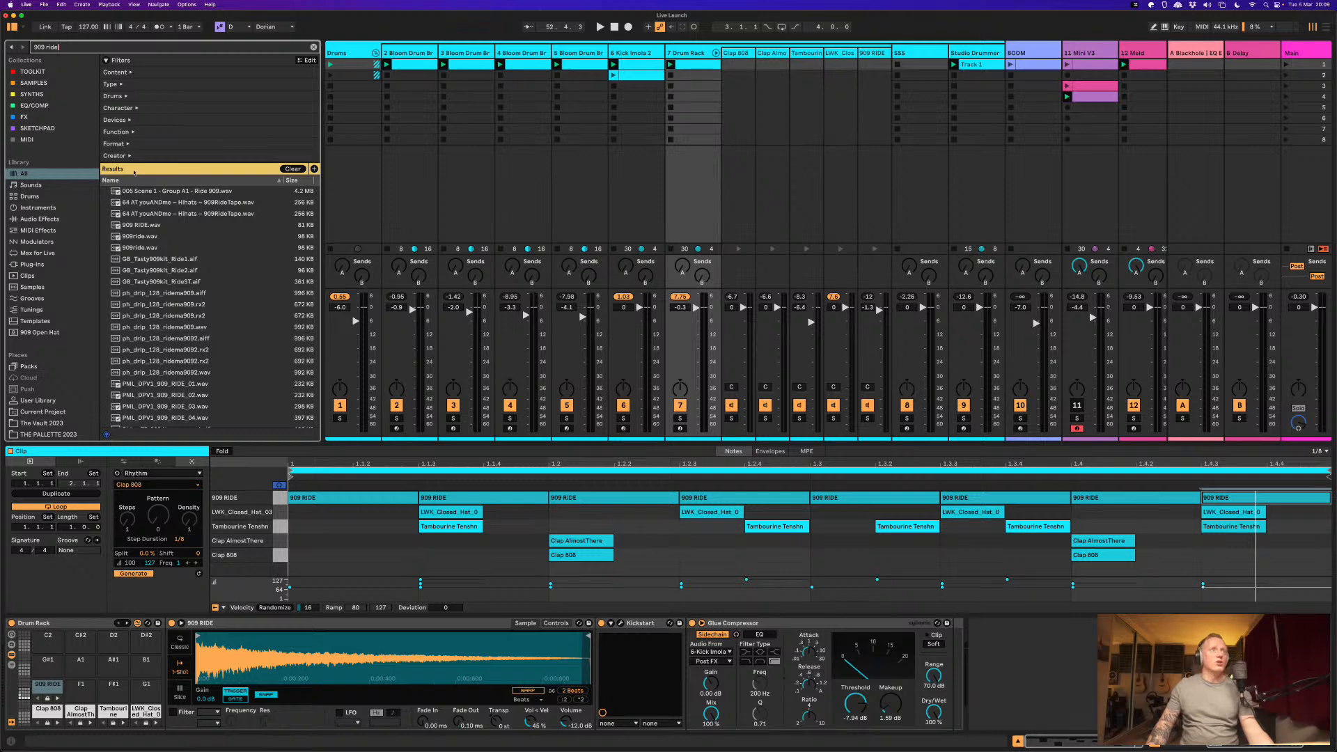
left_click(148, 225)
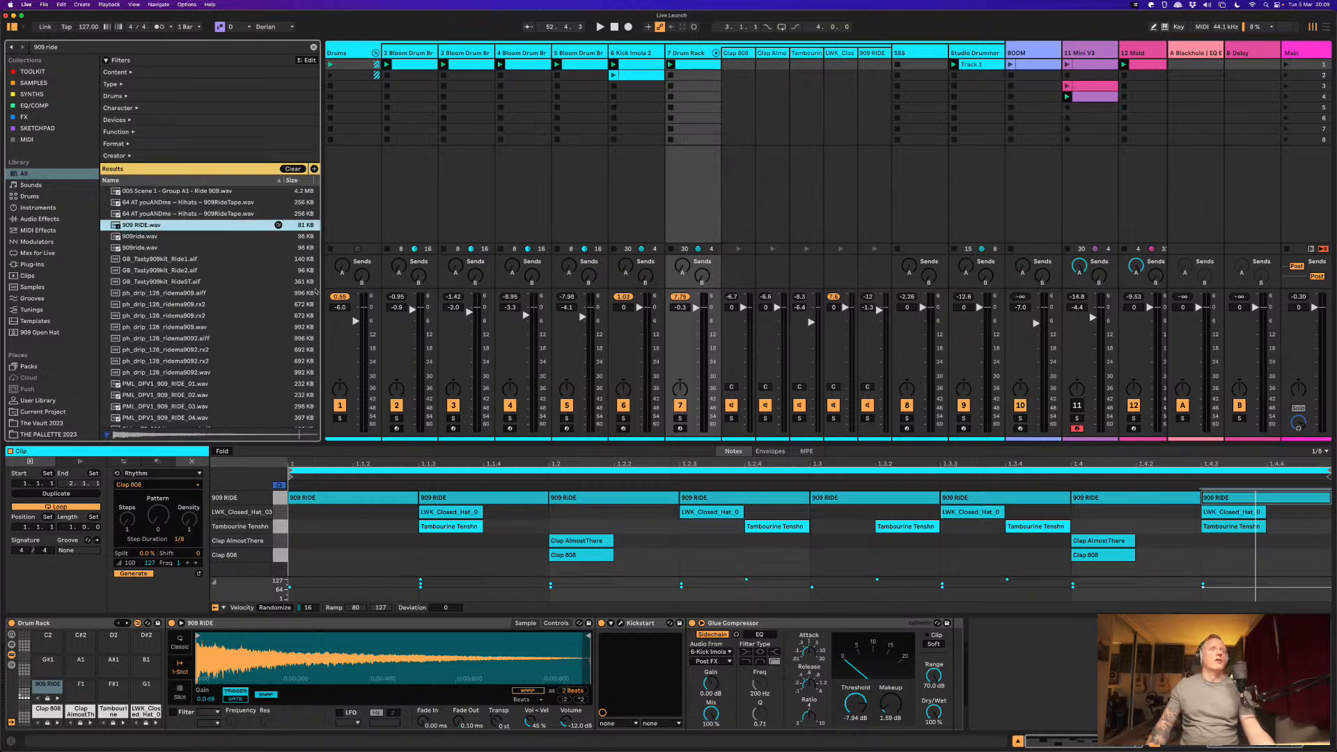
left_click(277, 225)
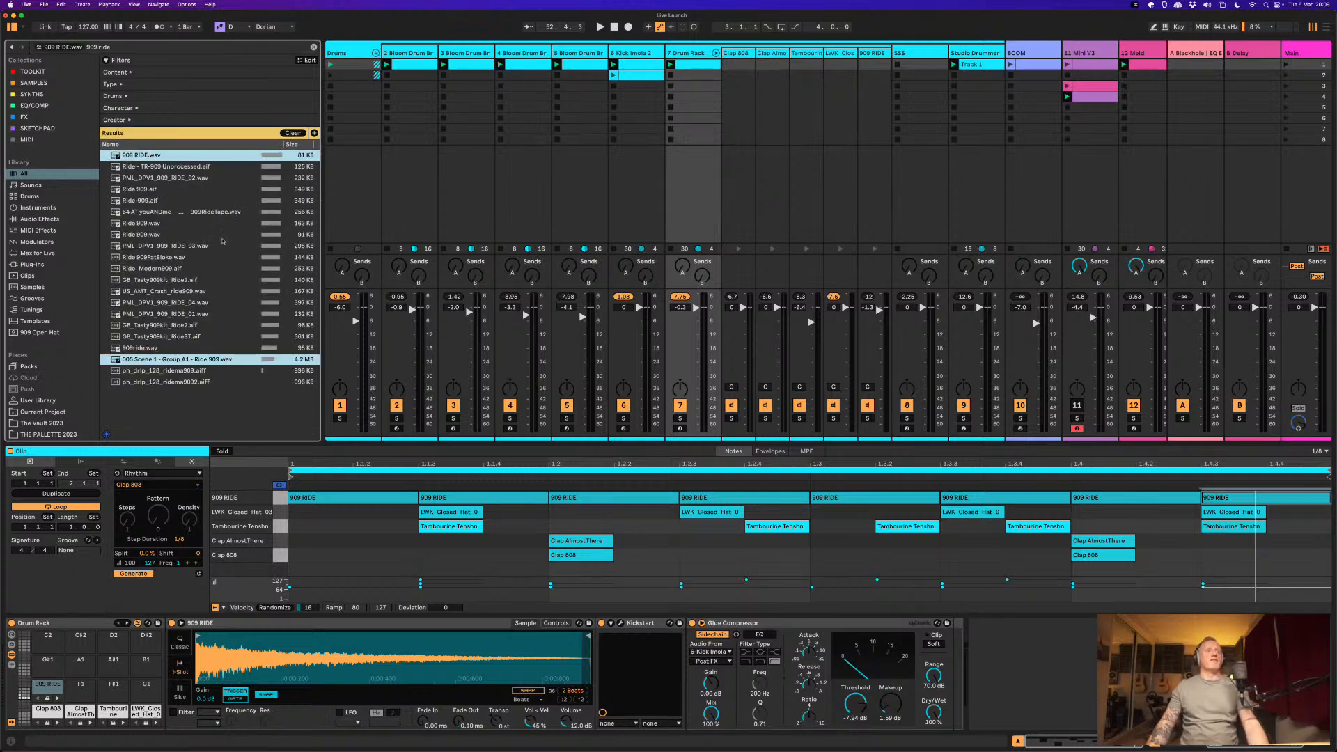
Step: Save the ride similarity results as a library label named 909 Ride
left_click(314, 133)
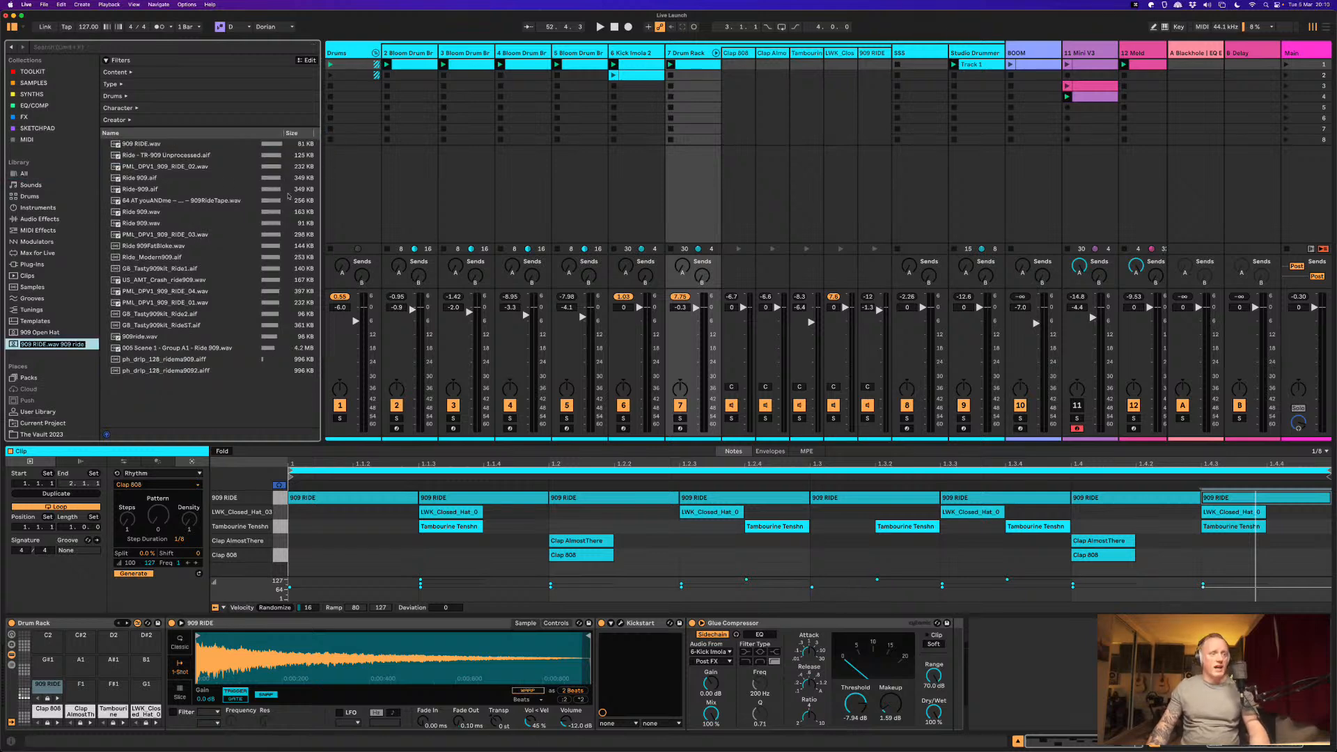
type("909 Ride")
key("Return")
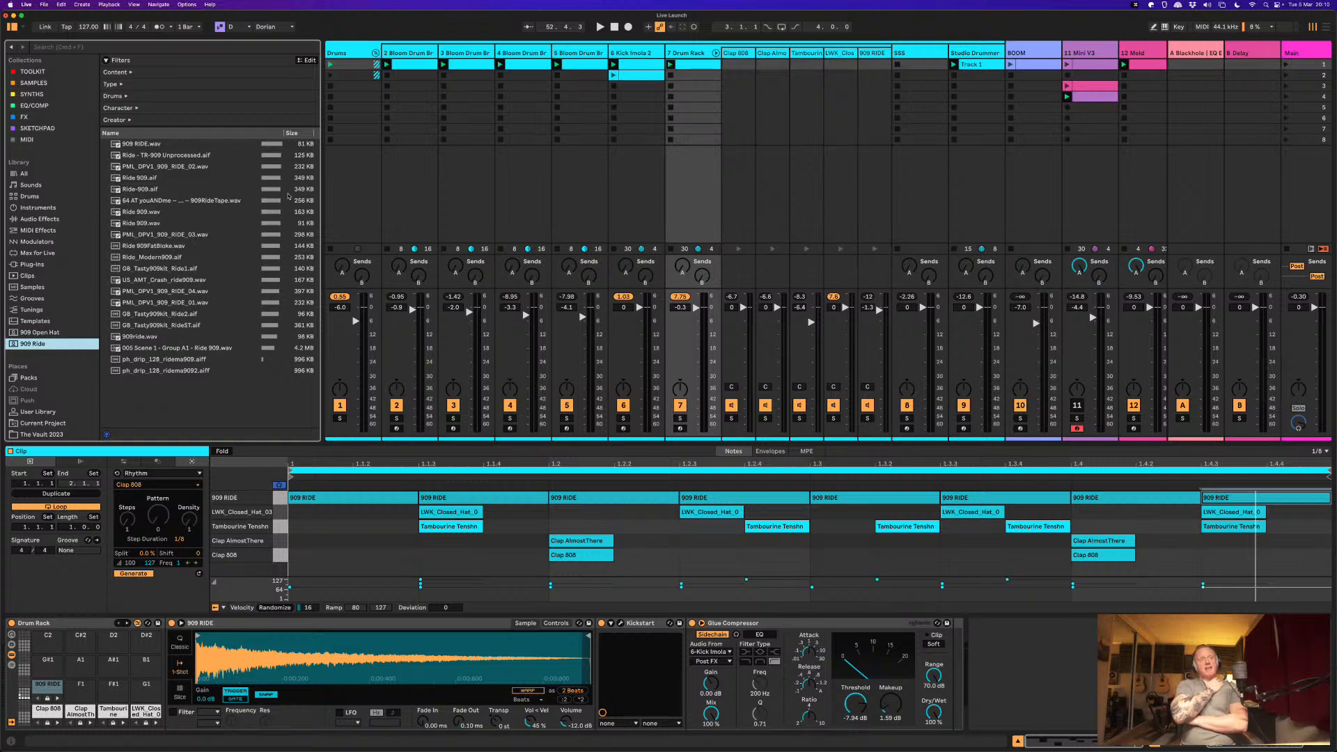
Step: Audition open hats from the saved 909 Open Hat label, including OpenHH Magic.wav, TR9-909OH1.aif, OpenHH Temple 2.wav and LWK_Open_Hat_12.wav
left_click(30, 333)
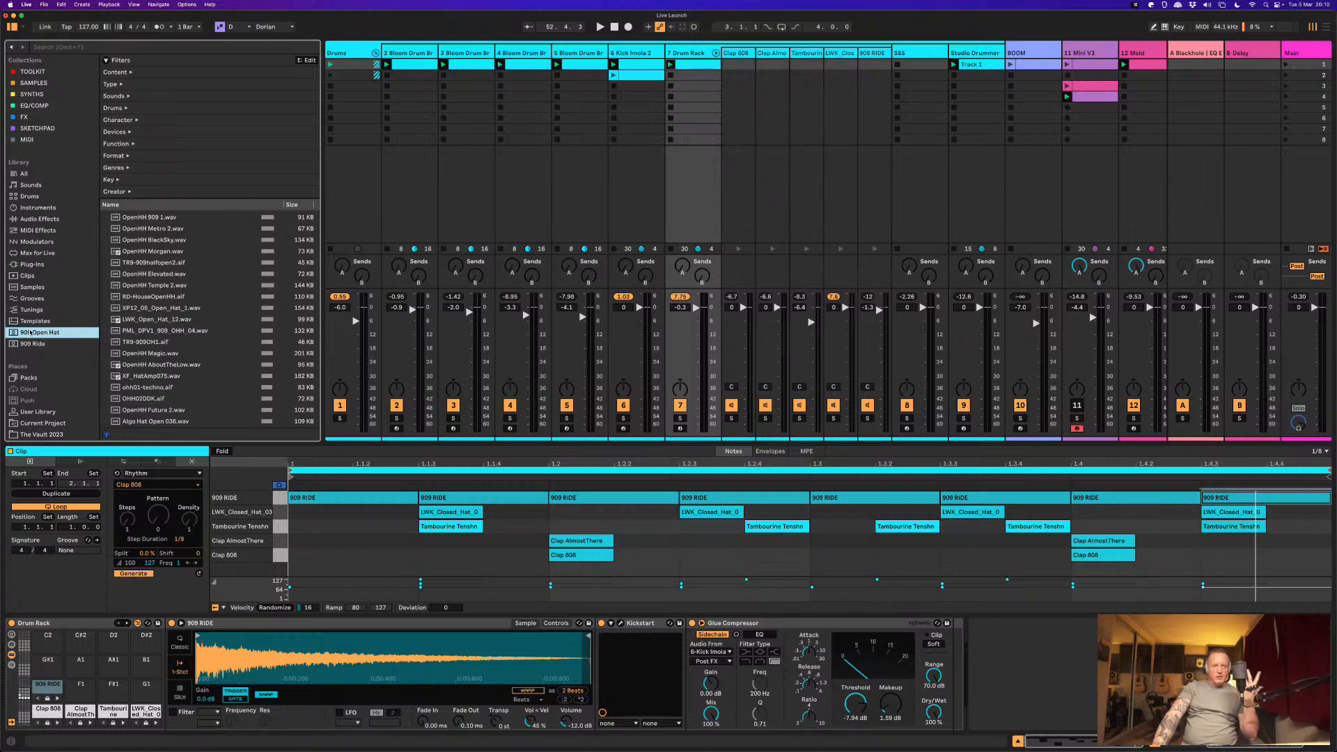
scroll(28, 338, "down", 5)
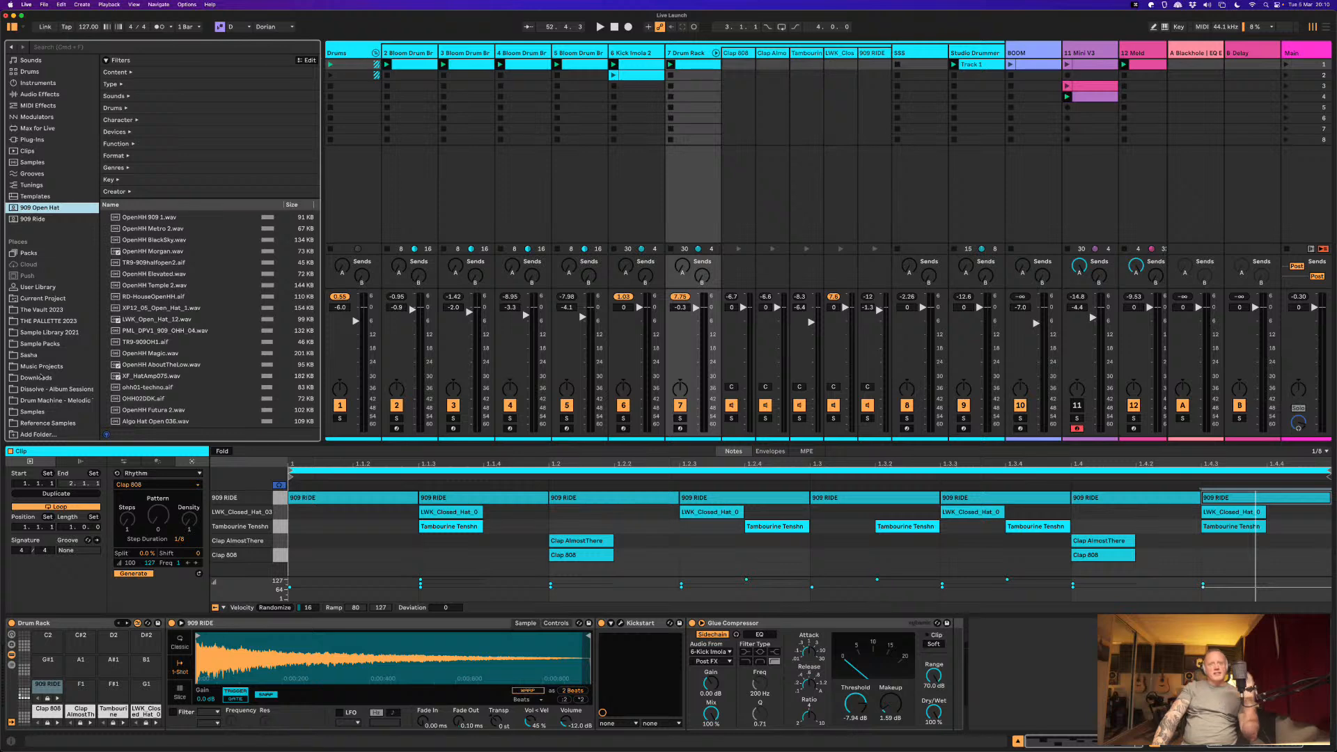
left_click(177, 388)
left_click(176, 376)
left_click(170, 364)
left_click(170, 353)
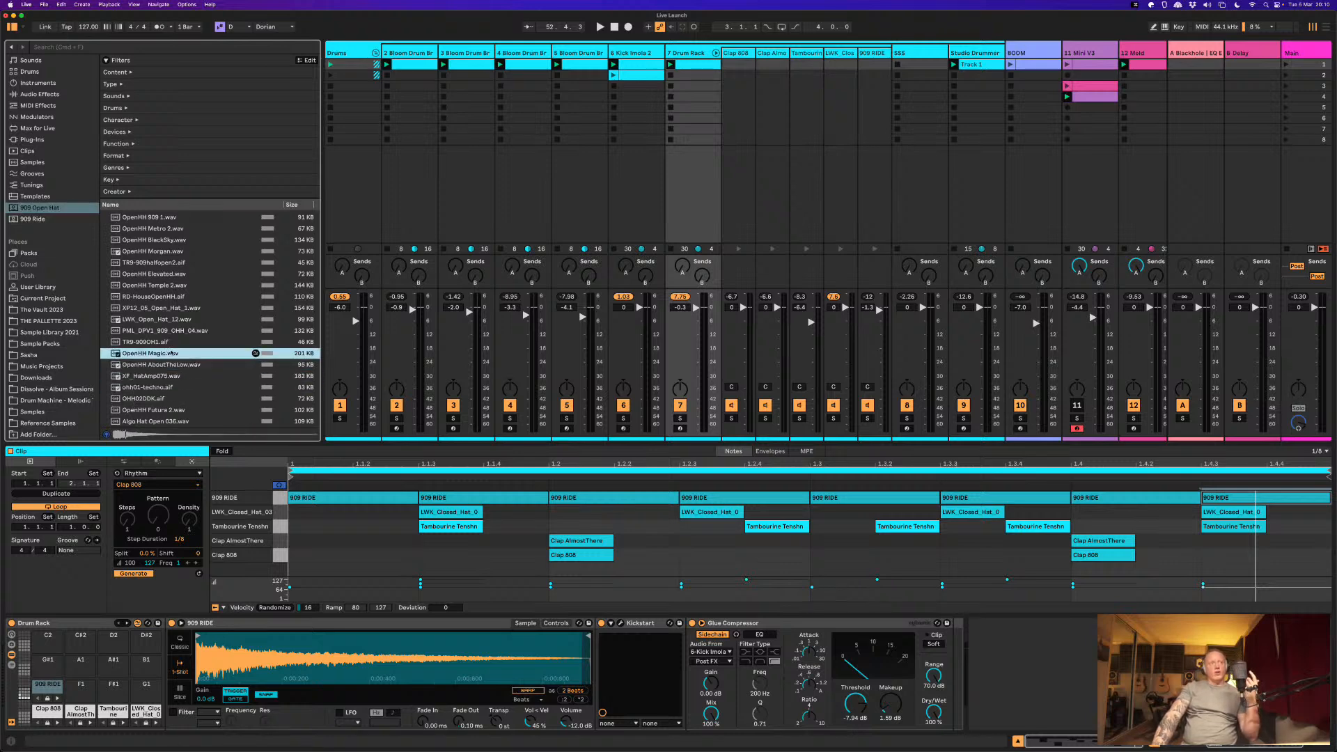
left_click(169, 344)
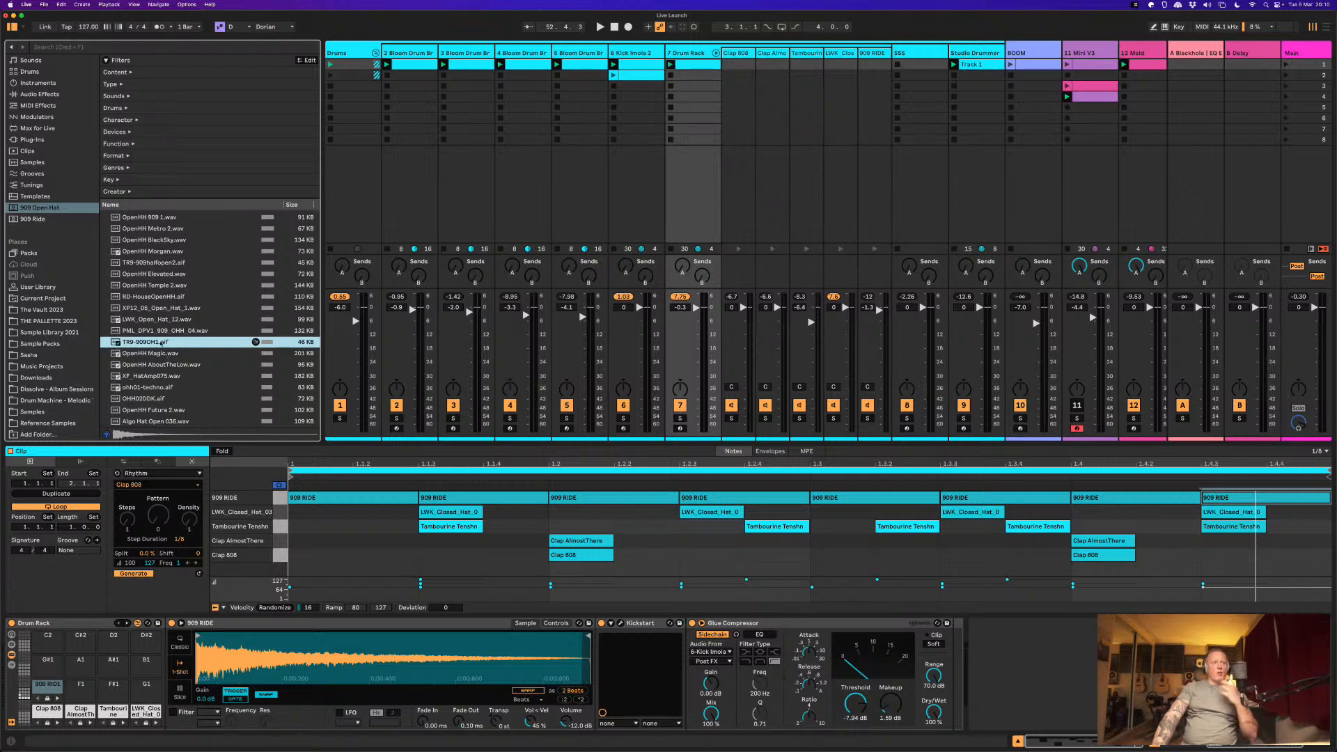
left_click(139, 286)
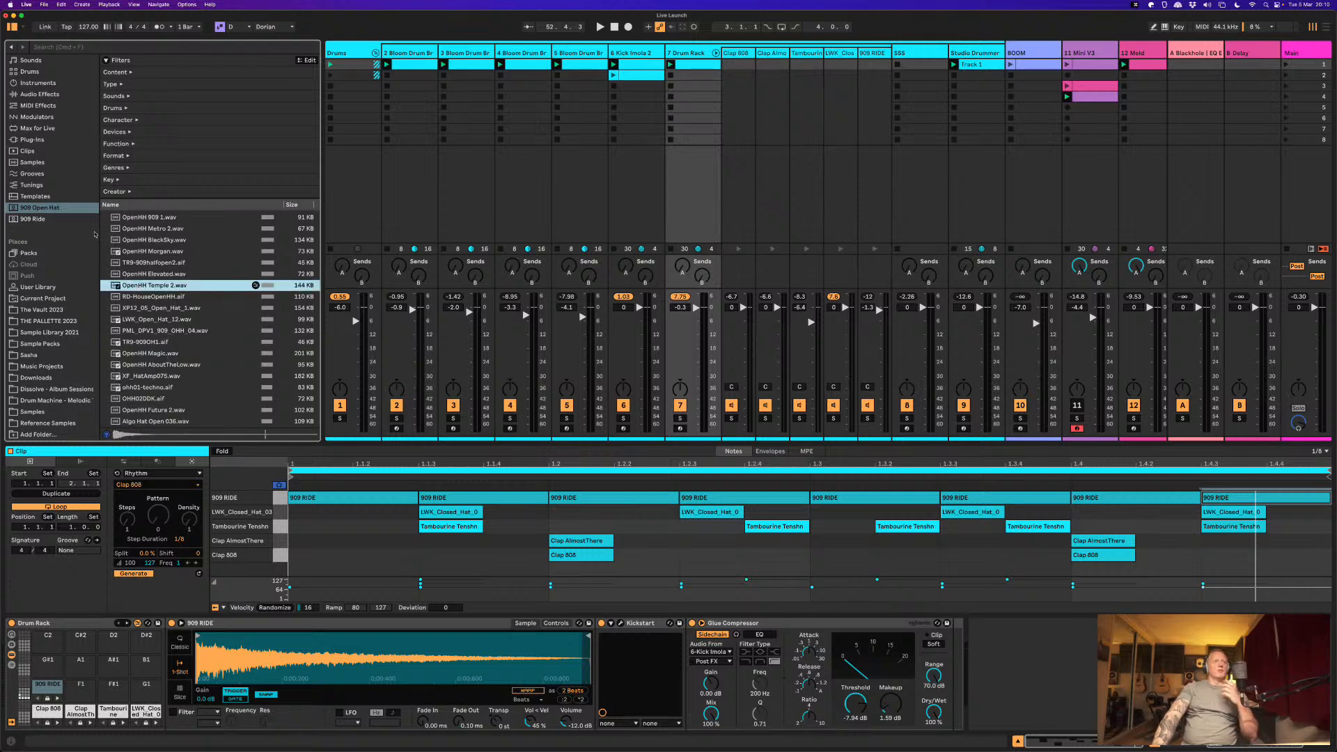
left_click(209, 308)
left_click(163, 331)
left_click(160, 320)
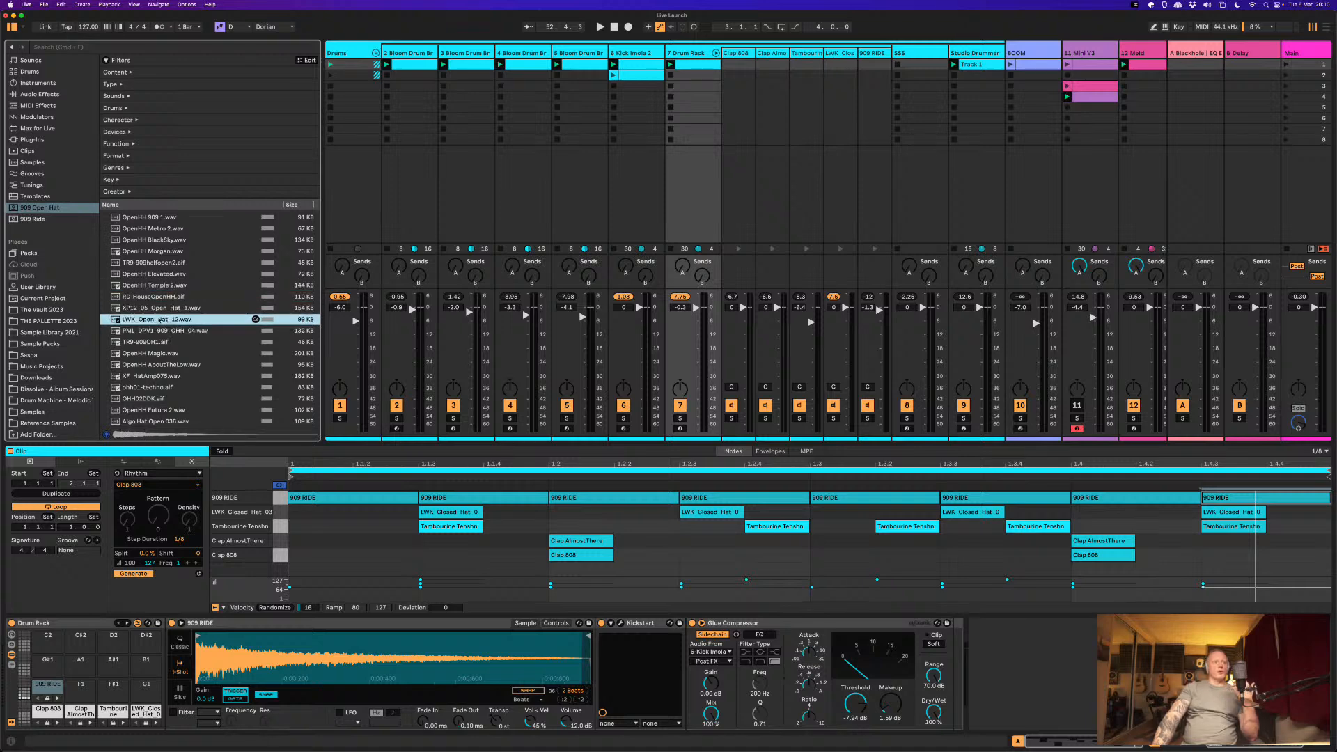
Step: Load XP12_05_Open_Hat_1.wav onto the empty F1 pad of the Drum Rack and trigger it
key("Up")
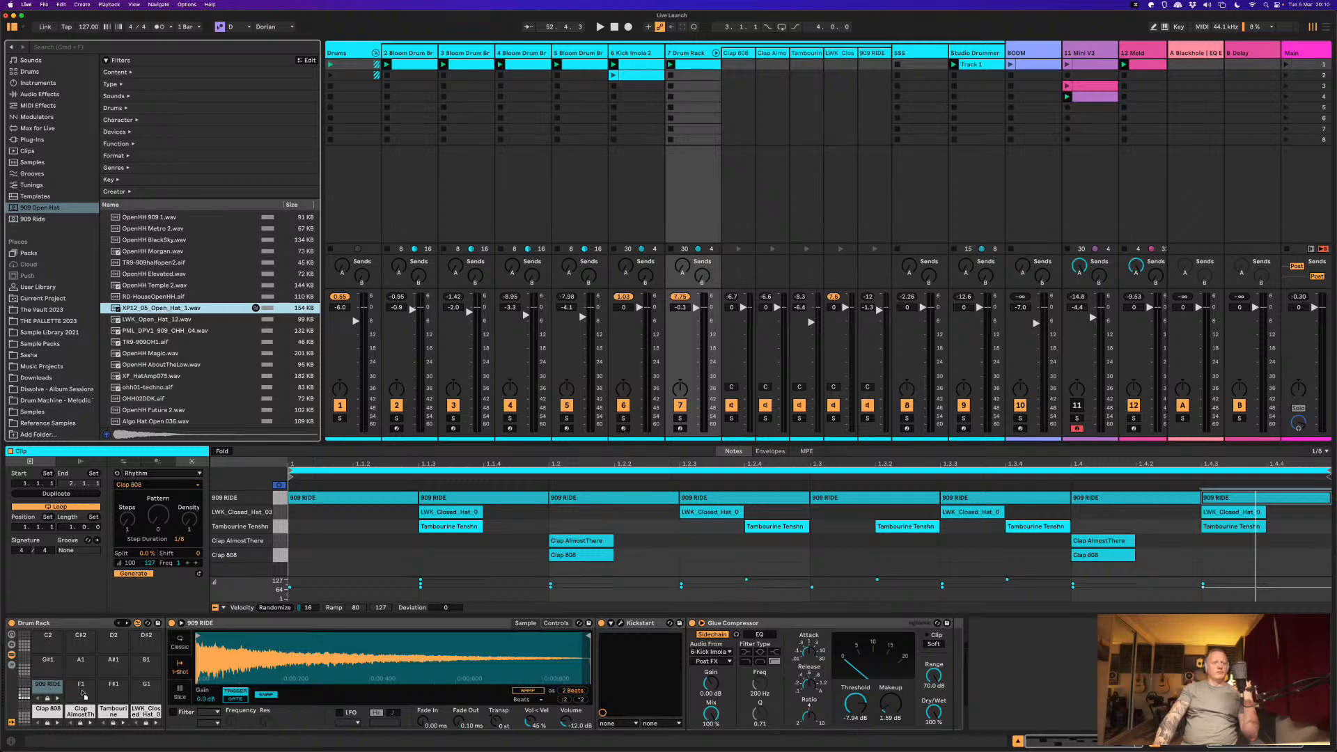
left_click_drag(83, 695, 82, 697)
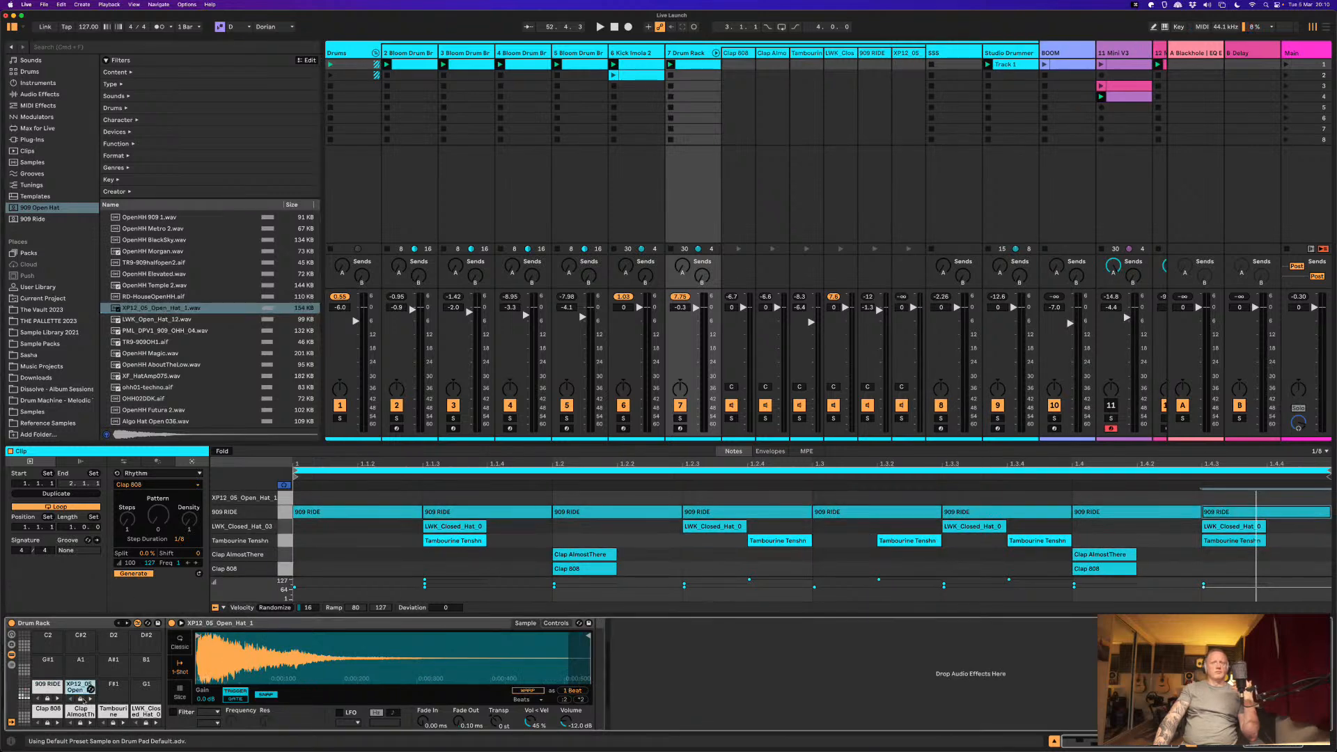
left_click(80, 697)
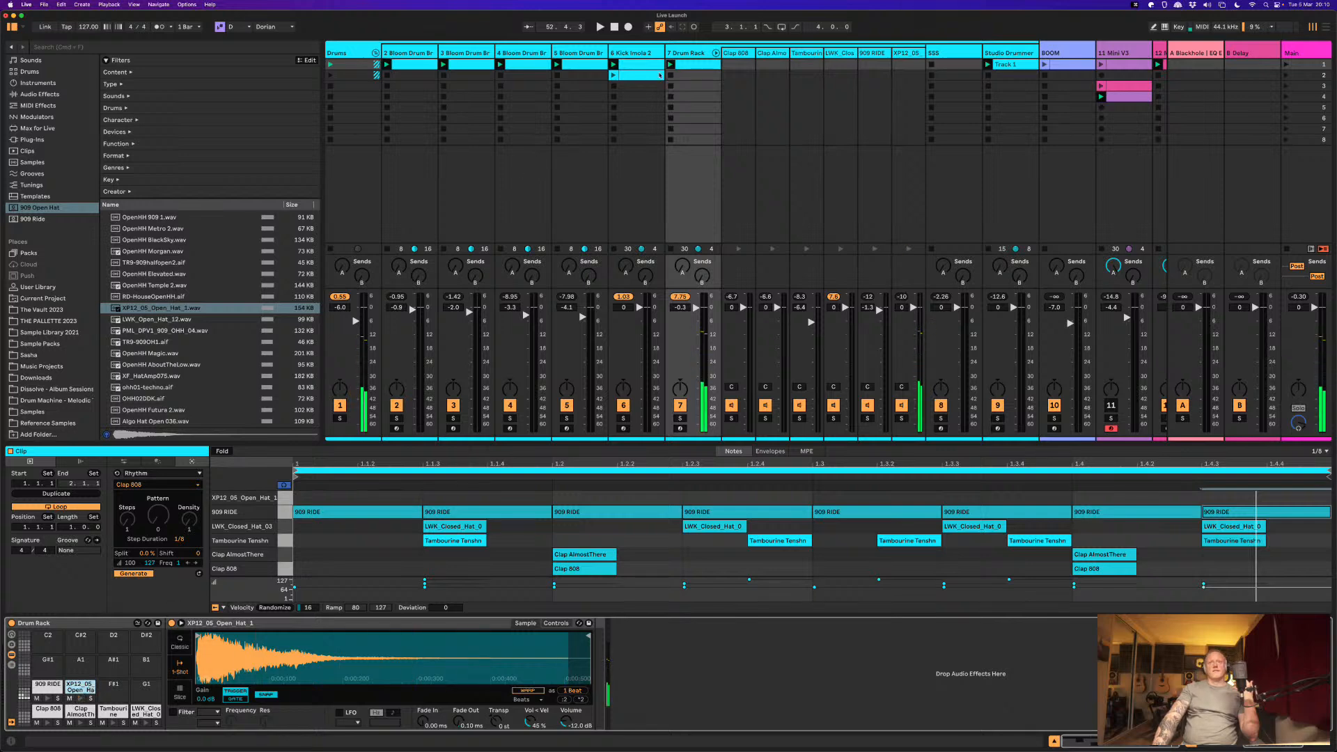
Step: Generate a rhythm for XP12 05 Open Hat 1 in the Drum Rack clip with a 1/4 step duration, and adjust its shift
double_click(684, 67)
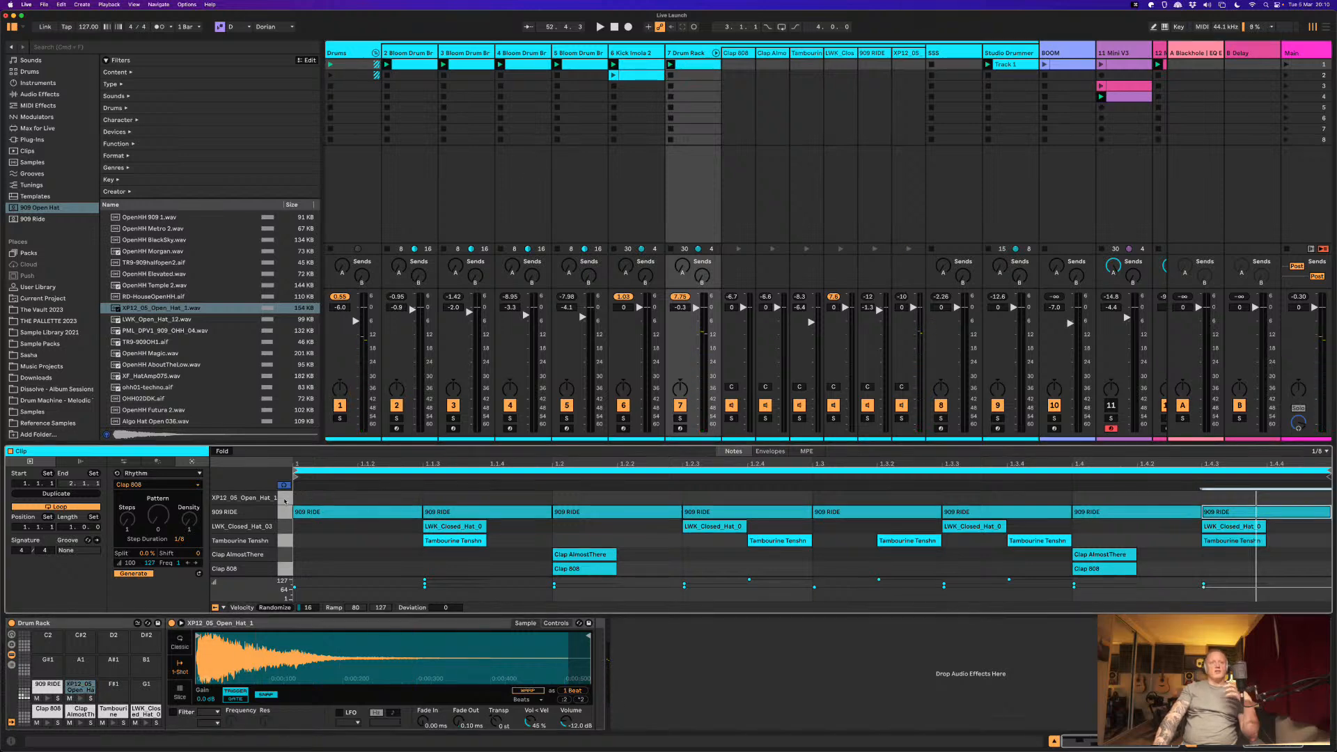
left_click(186, 485)
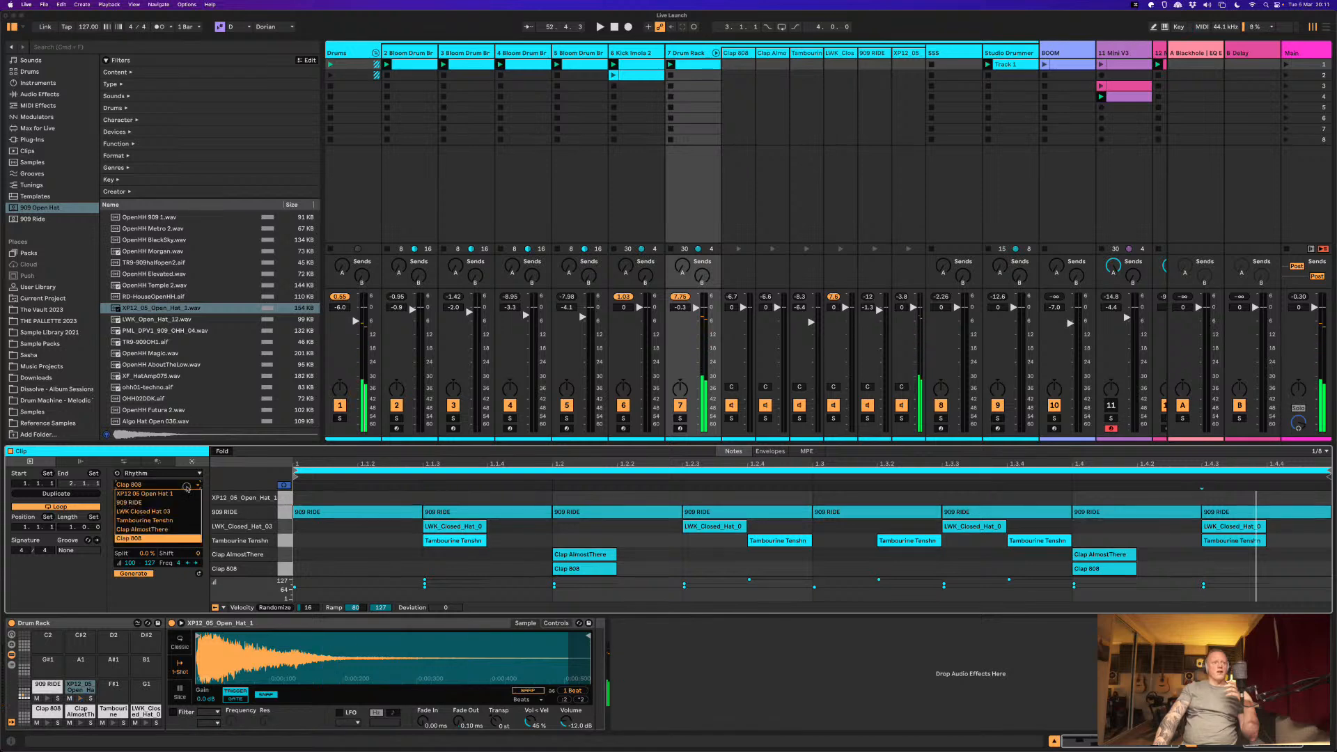
left_click(157, 493)
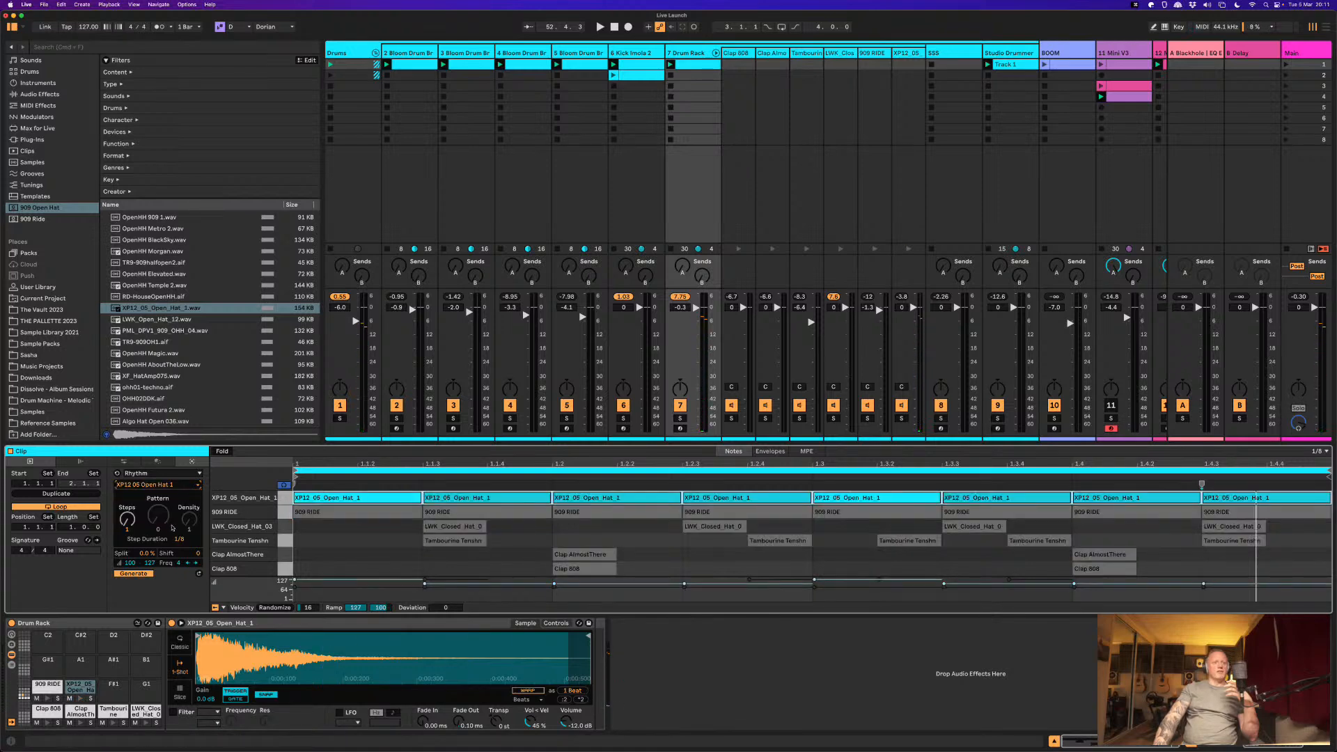
left_click_drag(128, 519, 193, 533)
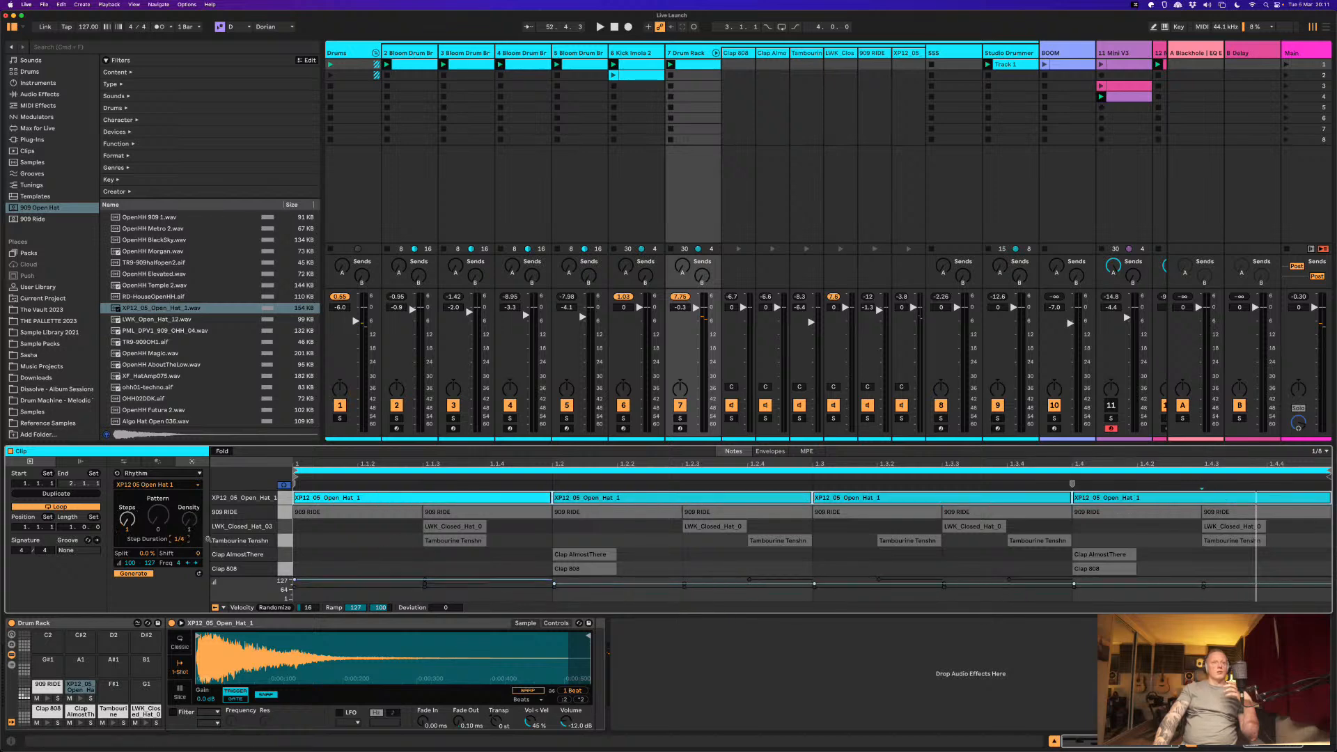
left_click_drag(199, 554, 205, 551)
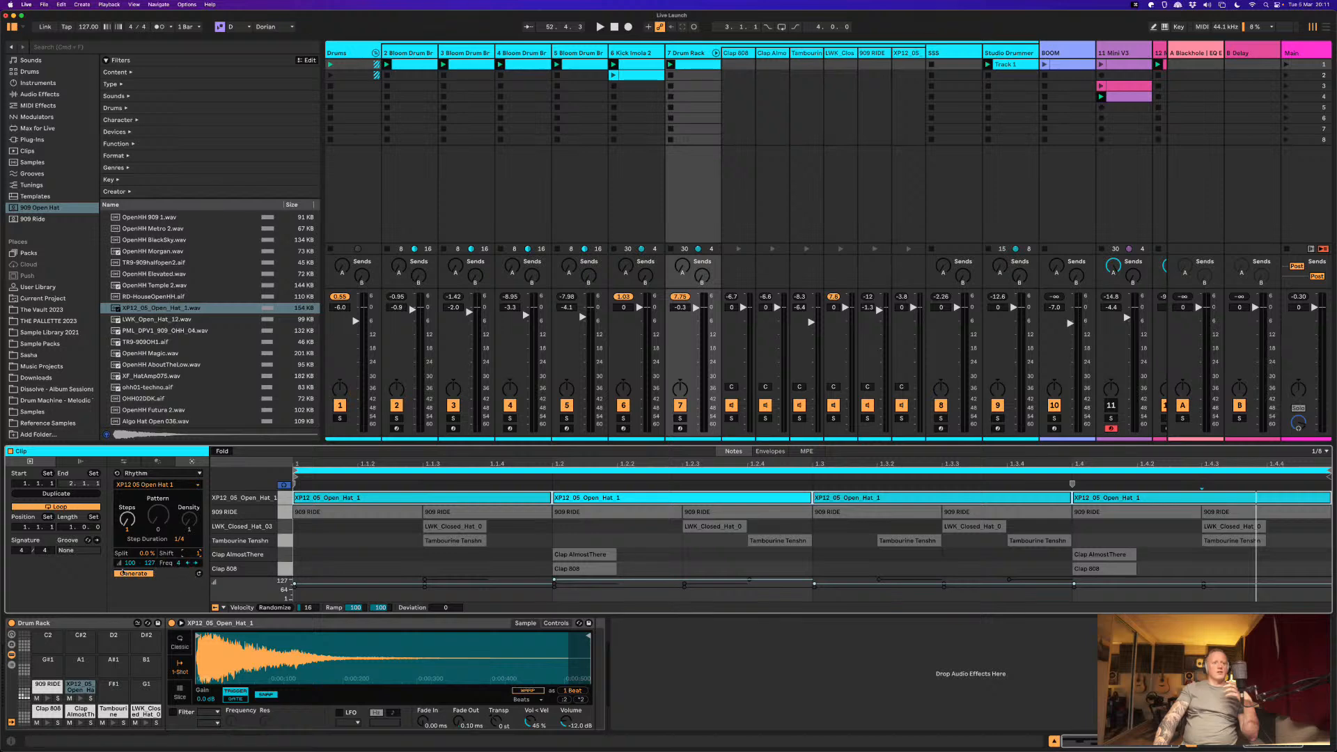
Step: Move the open hat notes to the offbeats starting at 1.1.3, shorten them to eighth notes, and start playback
left_click_drag(373, 502, 491, 504)
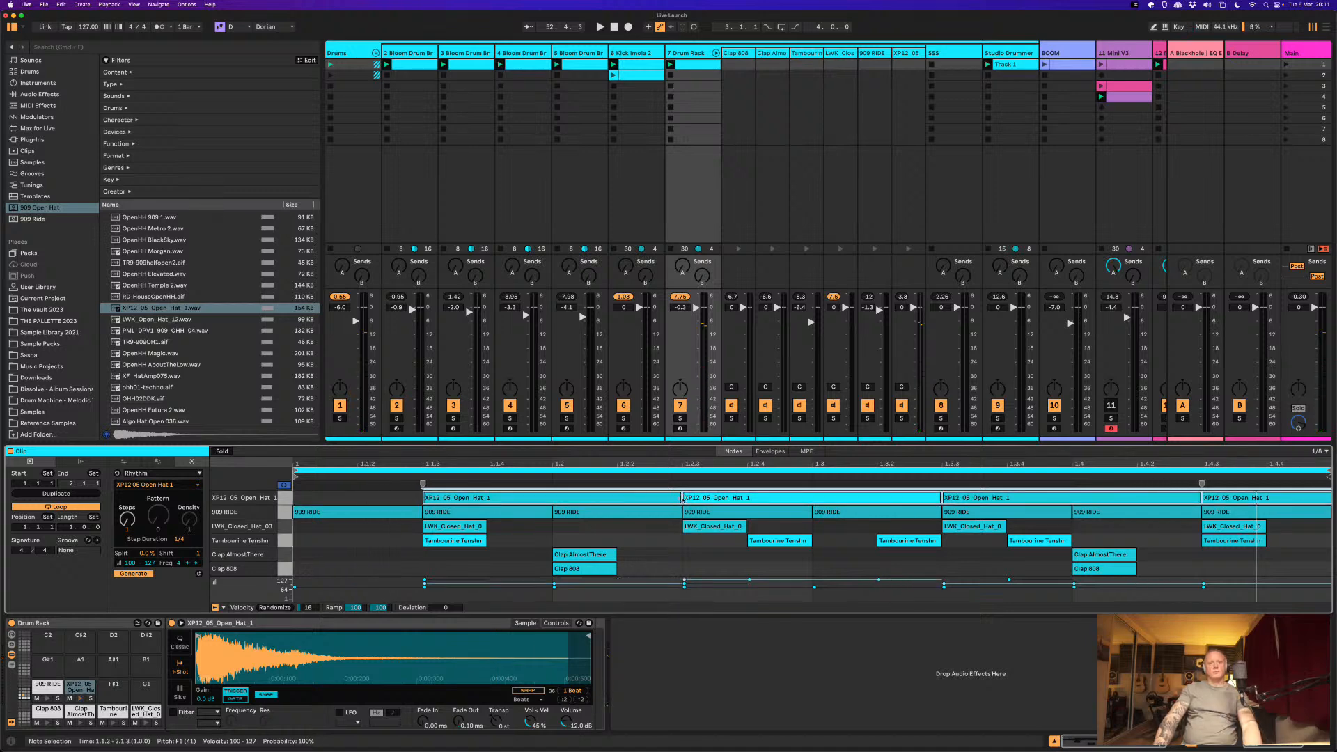
left_click_drag(682, 499, 576, 502)
key("space")
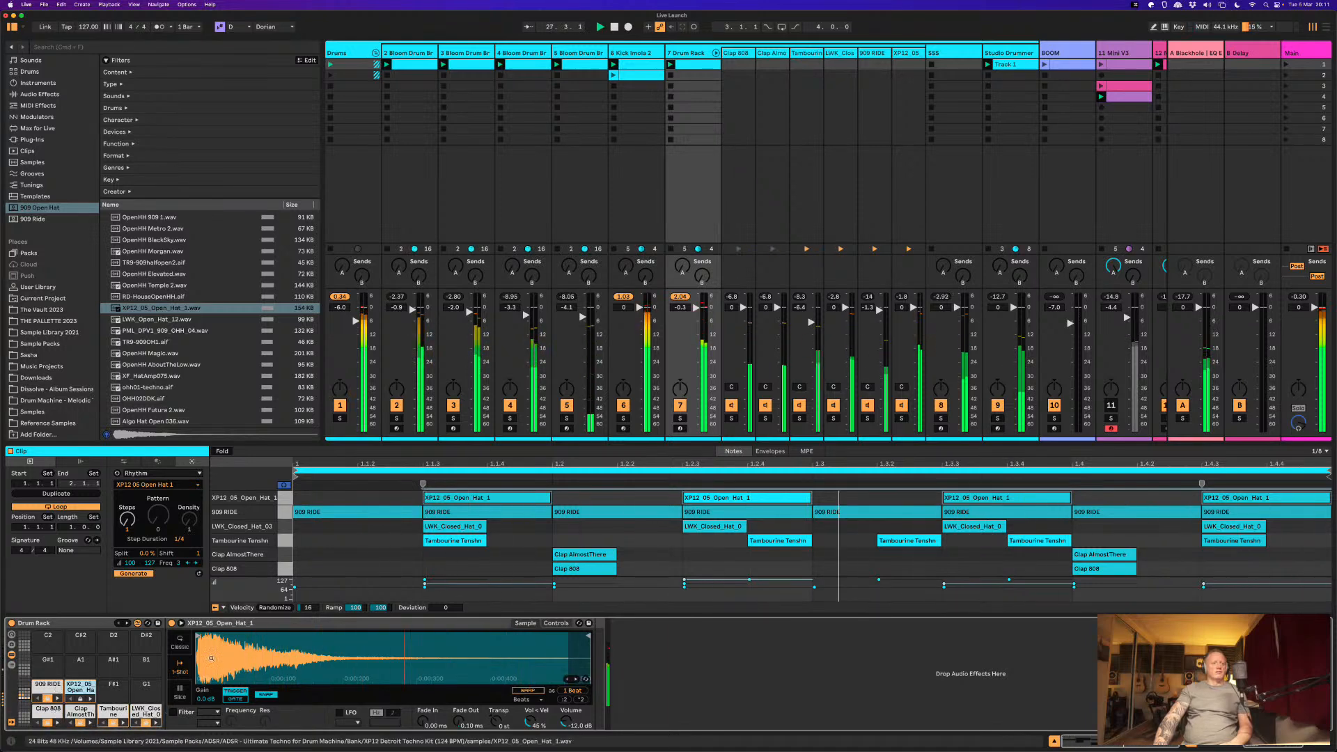
Step: Swap the open hat pad's sample for similar ones during playback, moving on from OpenHH Sneakers to OpenHH Magic
left_click(90, 690)
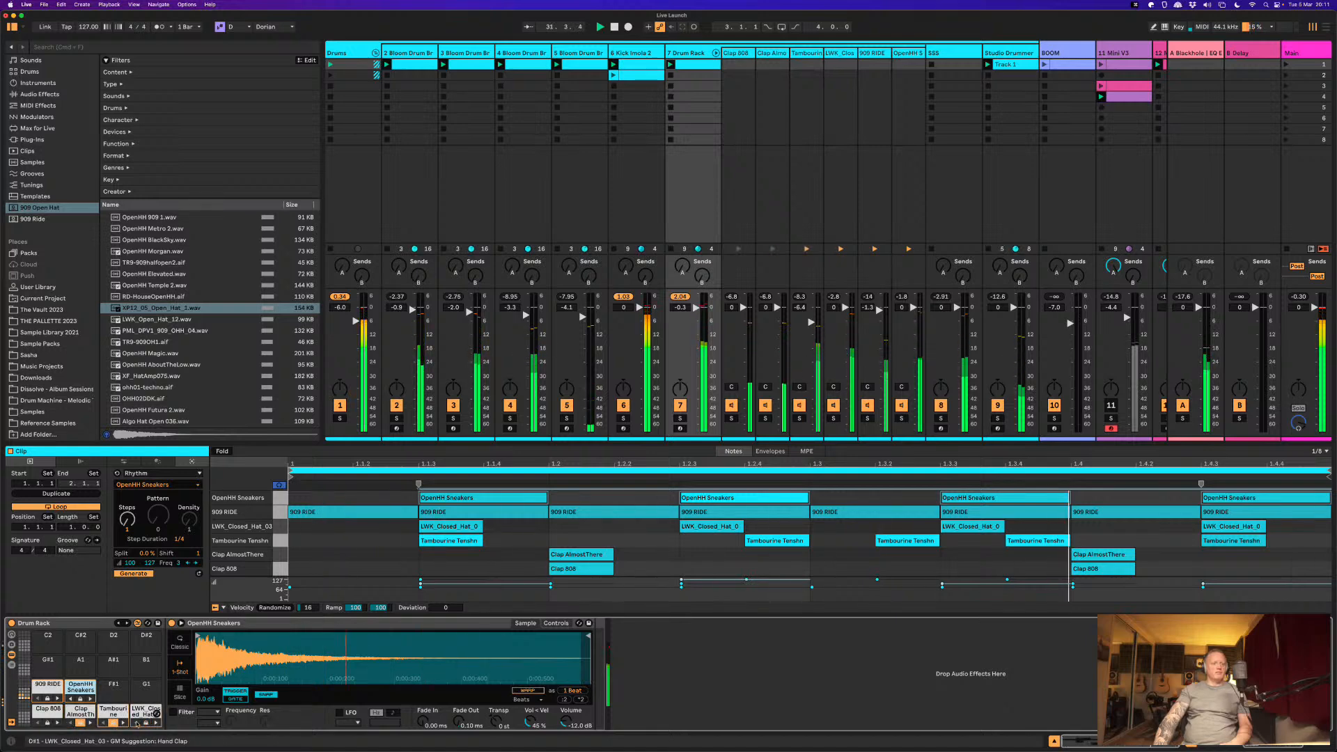
left_click(88, 725)
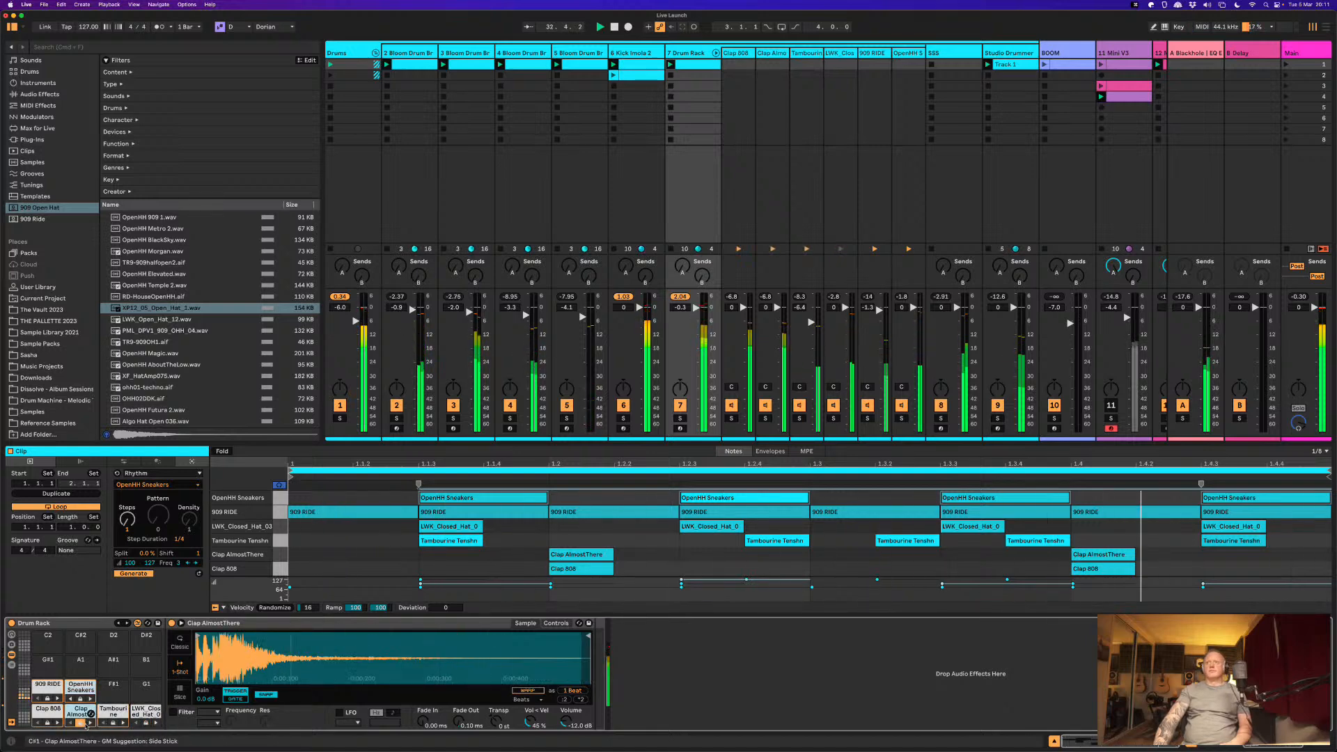
left_click(79, 688)
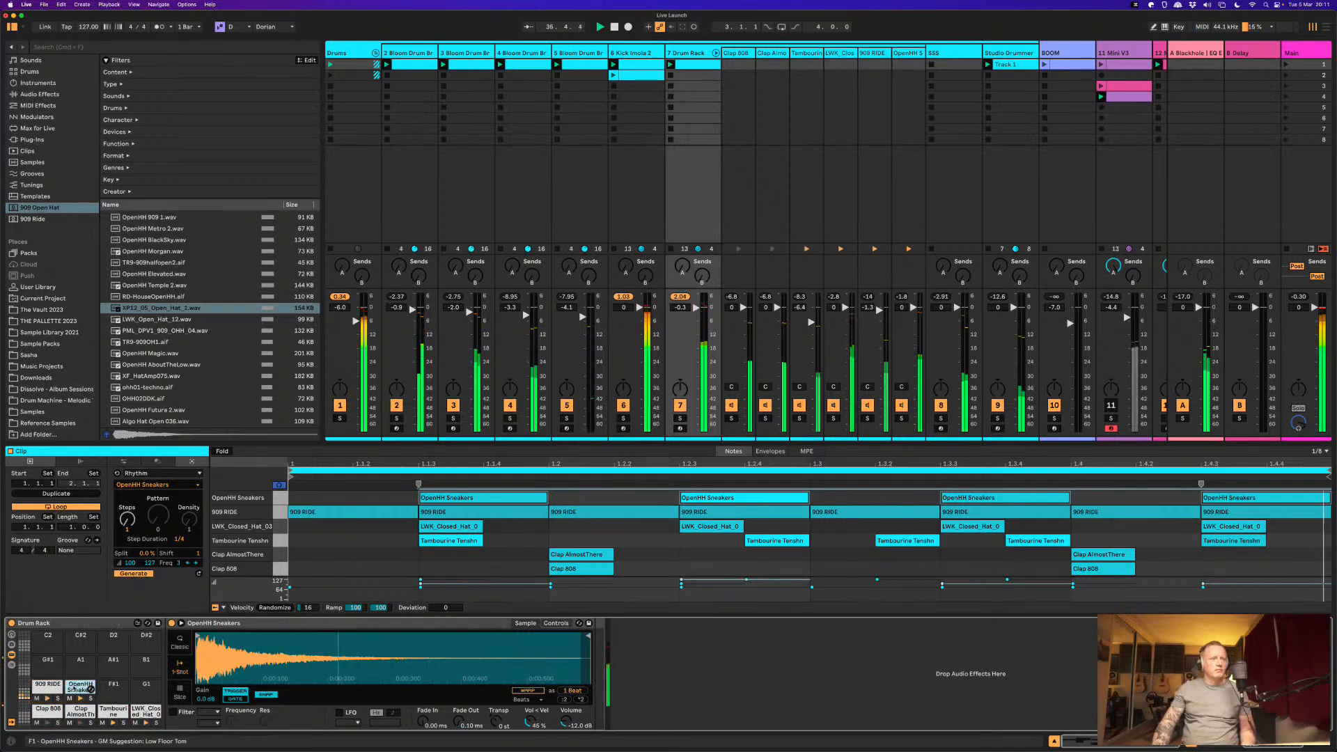
key("super+Right")
key("super+Right")
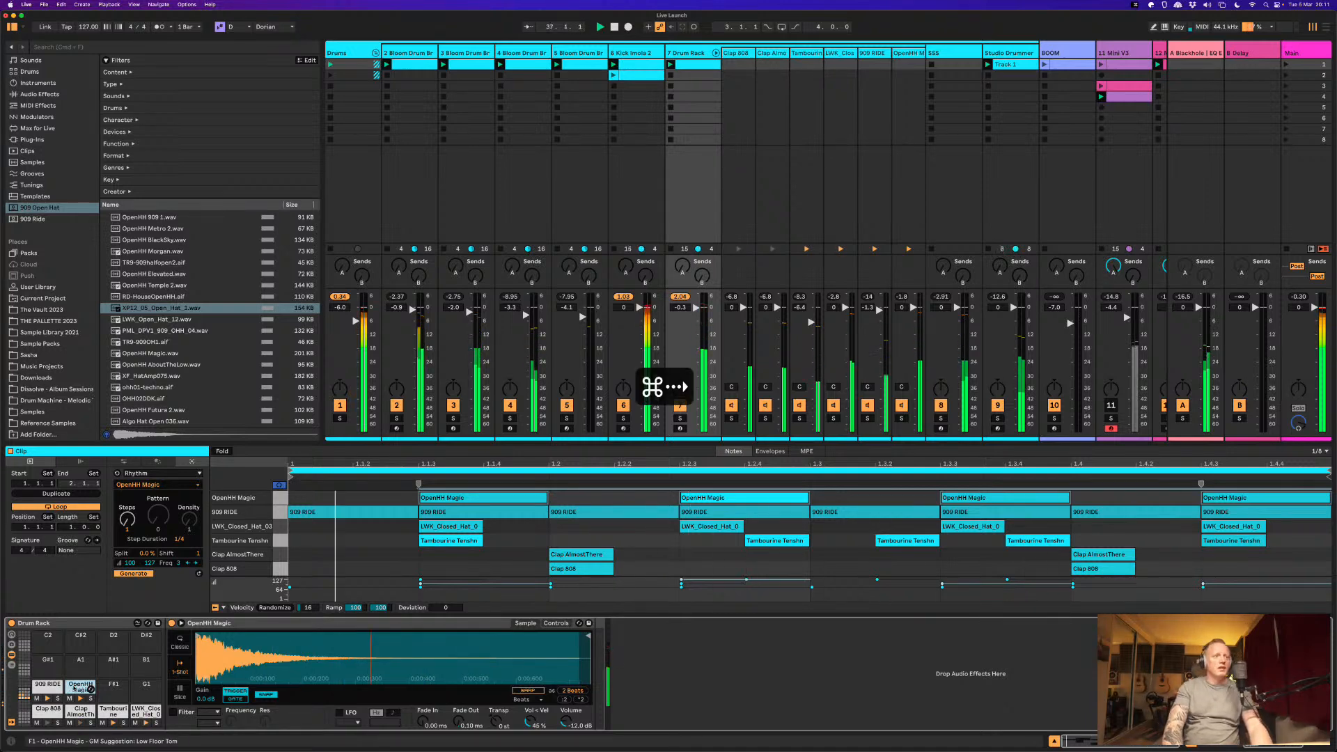
Step: Stop playback and compare neighbouring similar samples on the open hat pad, picking Hi-hat - Pattern 1 - 123
key("space")
key("super+Right")
key("super+Left")
key("super+Right")
key("super+Right")
key("super+Left")
key("super+Left")
key("super+Right")
key("super+Right")
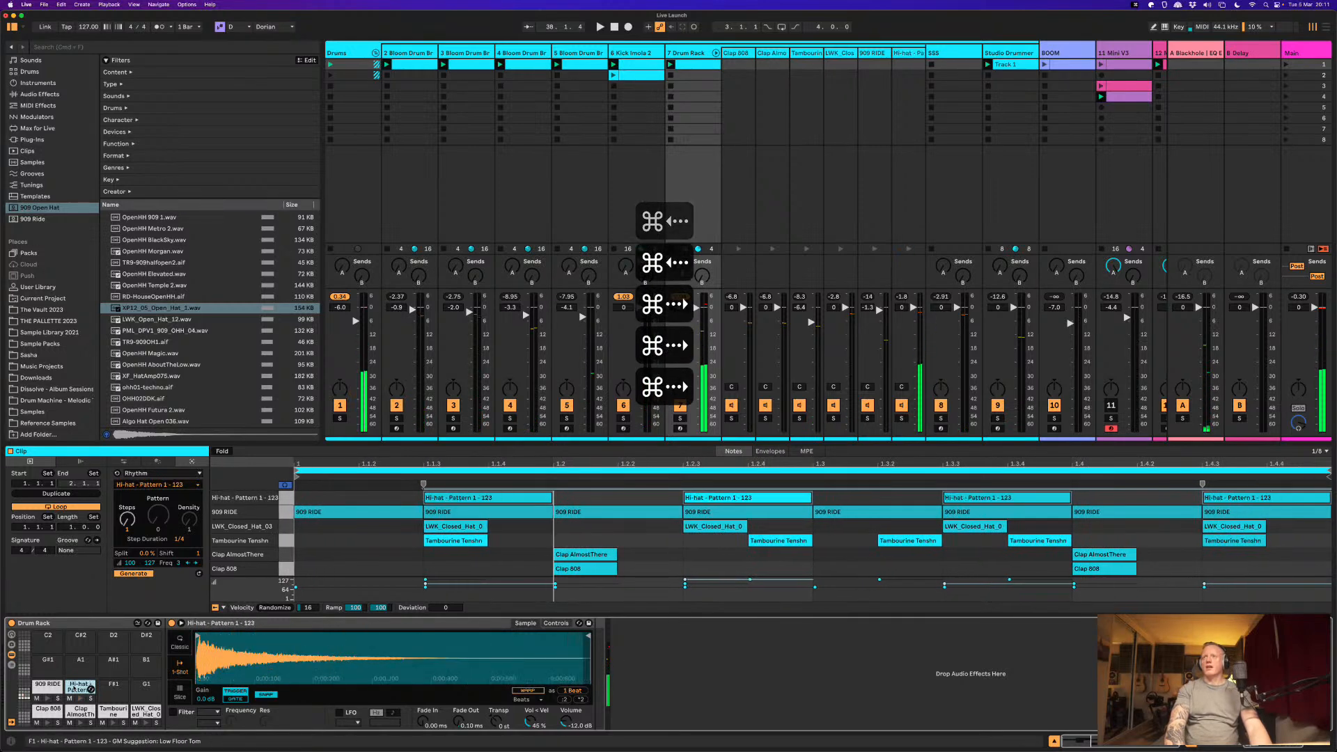
Step: Play the track and swap the open hat pad's sample for OpenHH Betaine
key("space")
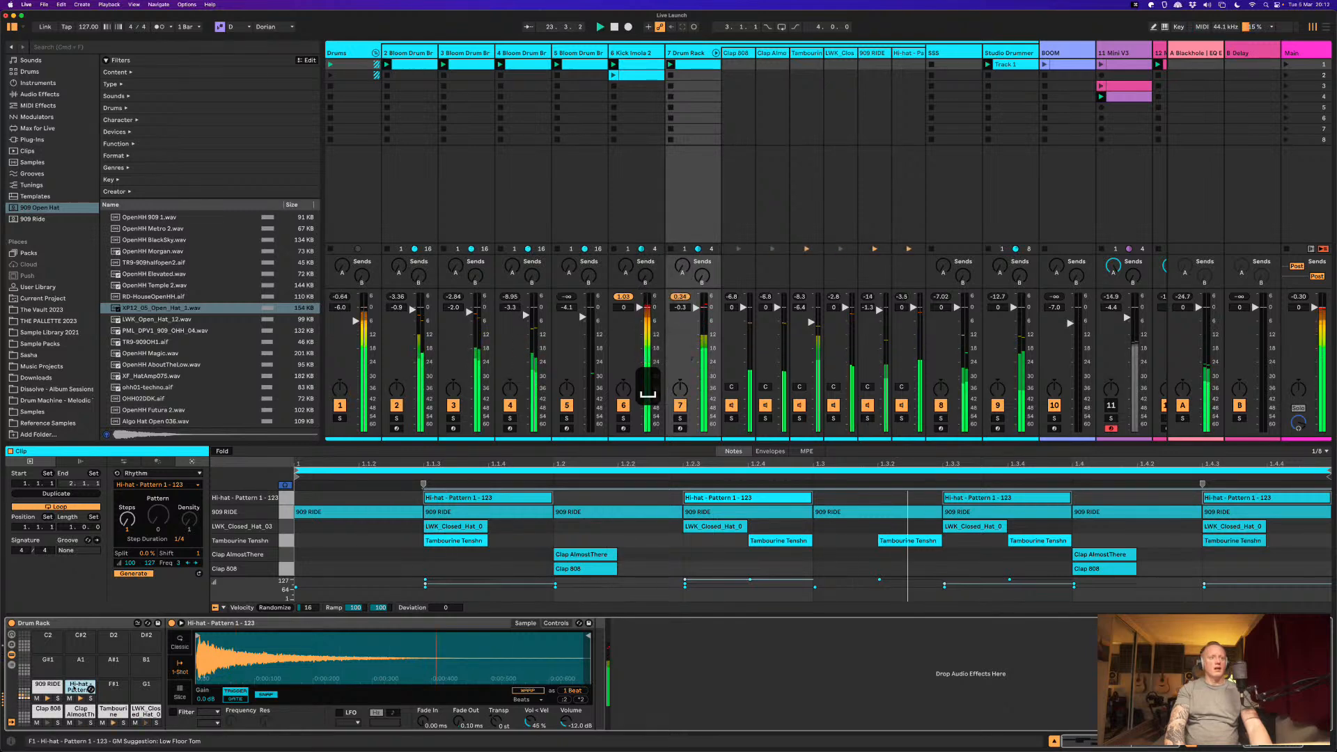
key("super+Right")
key("super+Right")
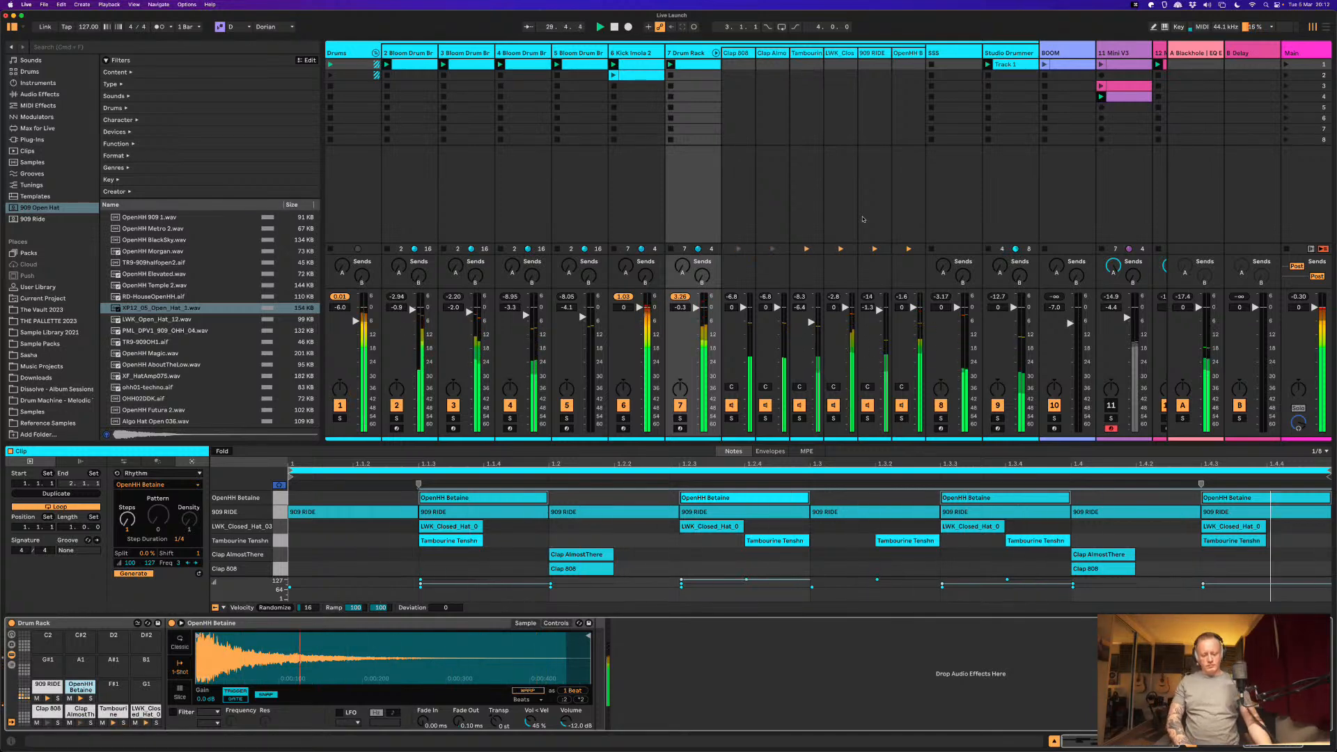
Step: Transpose the open hat pad's OpenHH Betaine sample to -2 st during playback
scroll(1072, 102, "right", 3)
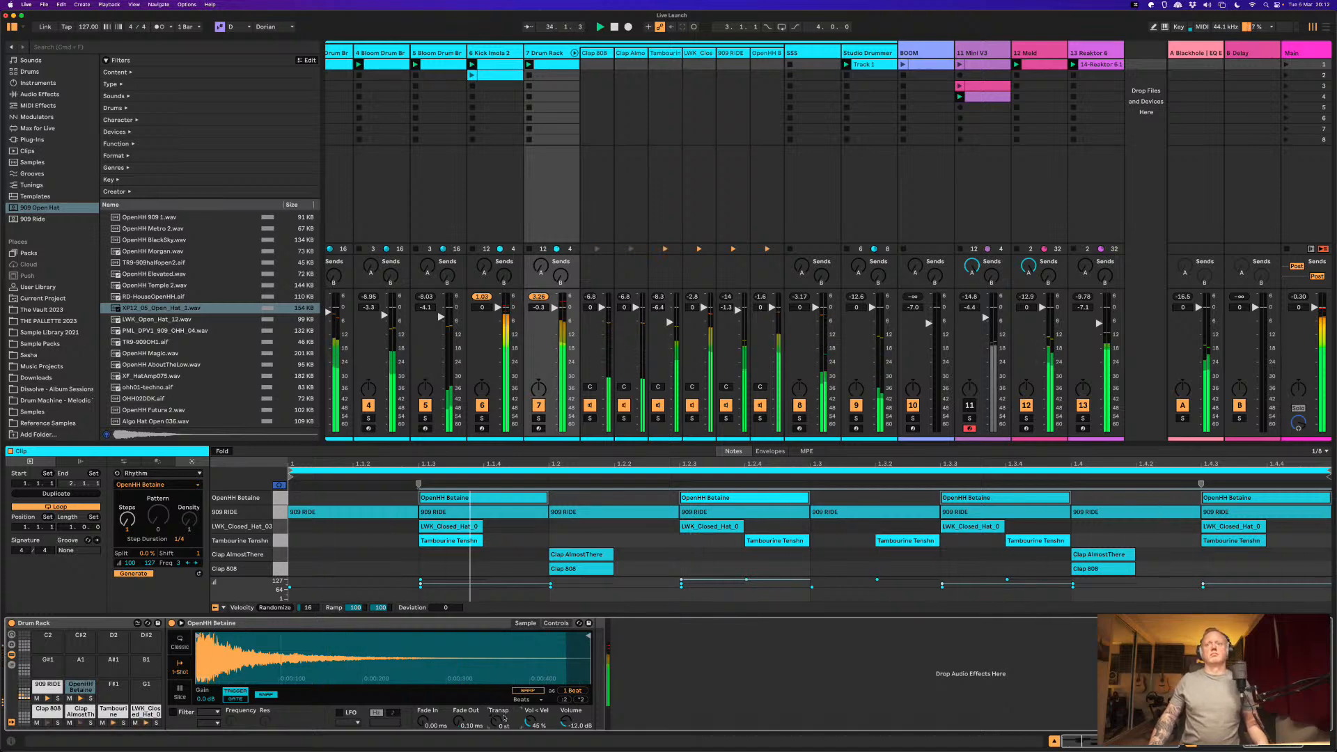
scroll(506, 718, "down", 1)
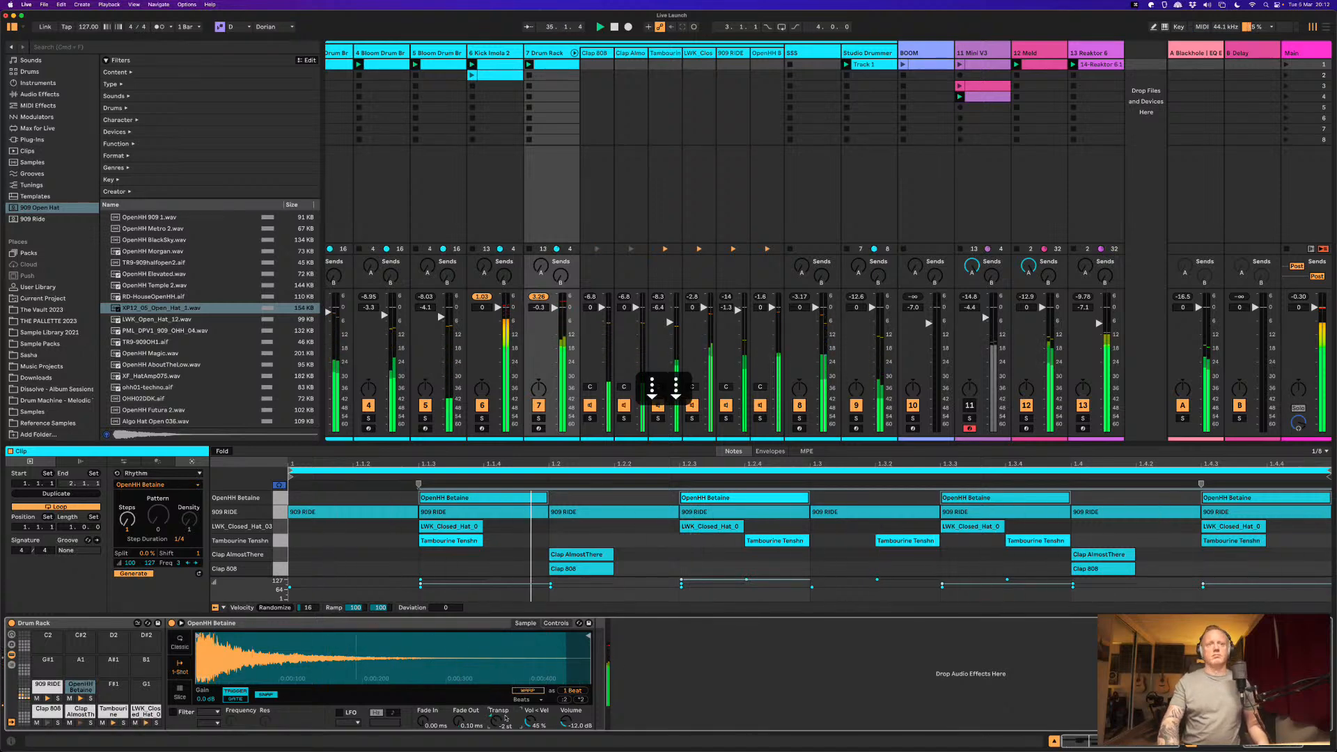
scroll(506, 718, "down", 1)
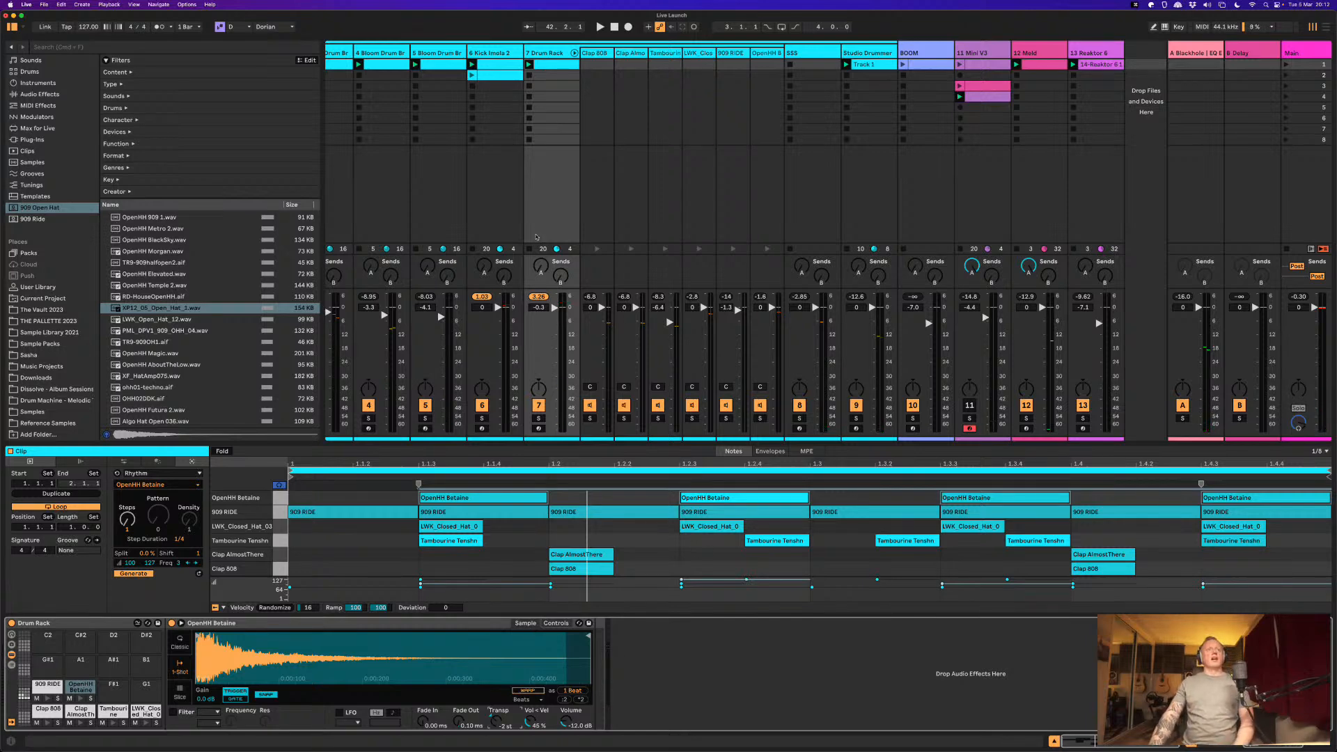
Step: Activate the Mini V3 track and set its volume to -5.4 dB, checking the mix in playback
scroll(550, 251, "left", 5)
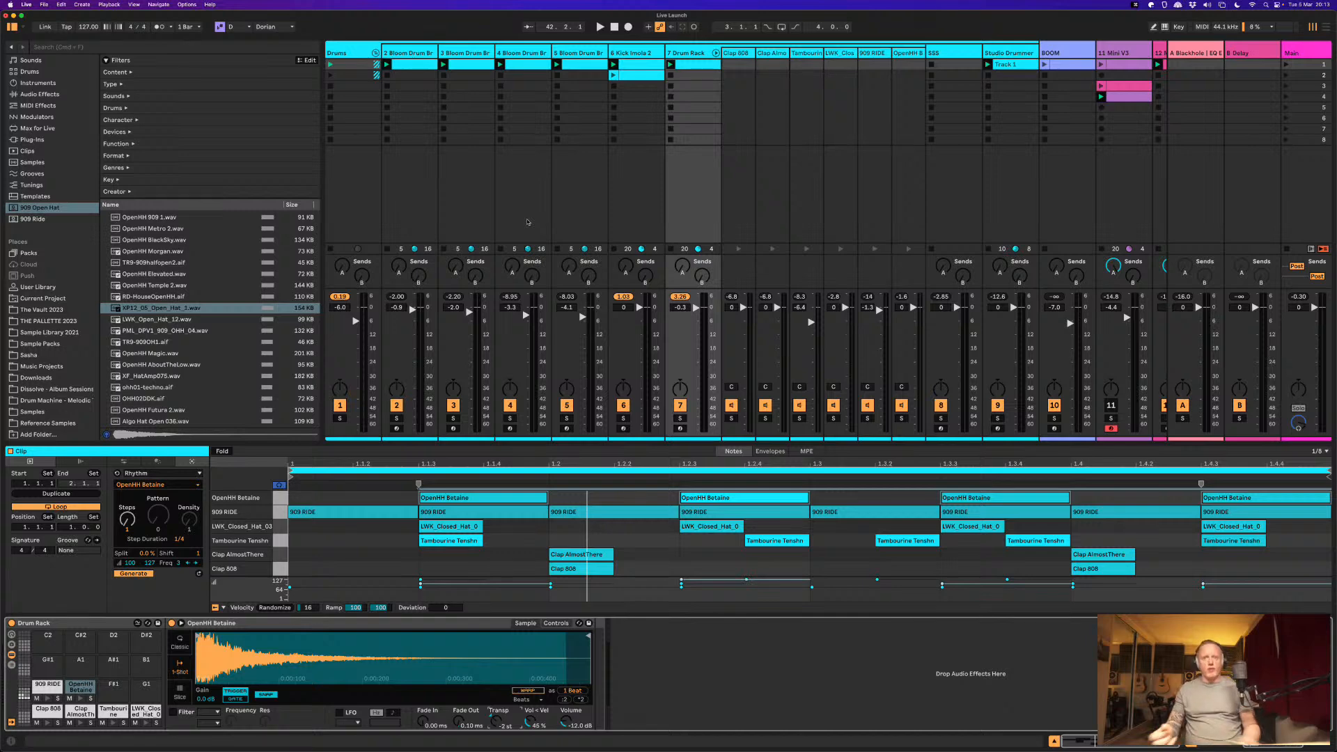
scroll(812, 143, "right", 4)
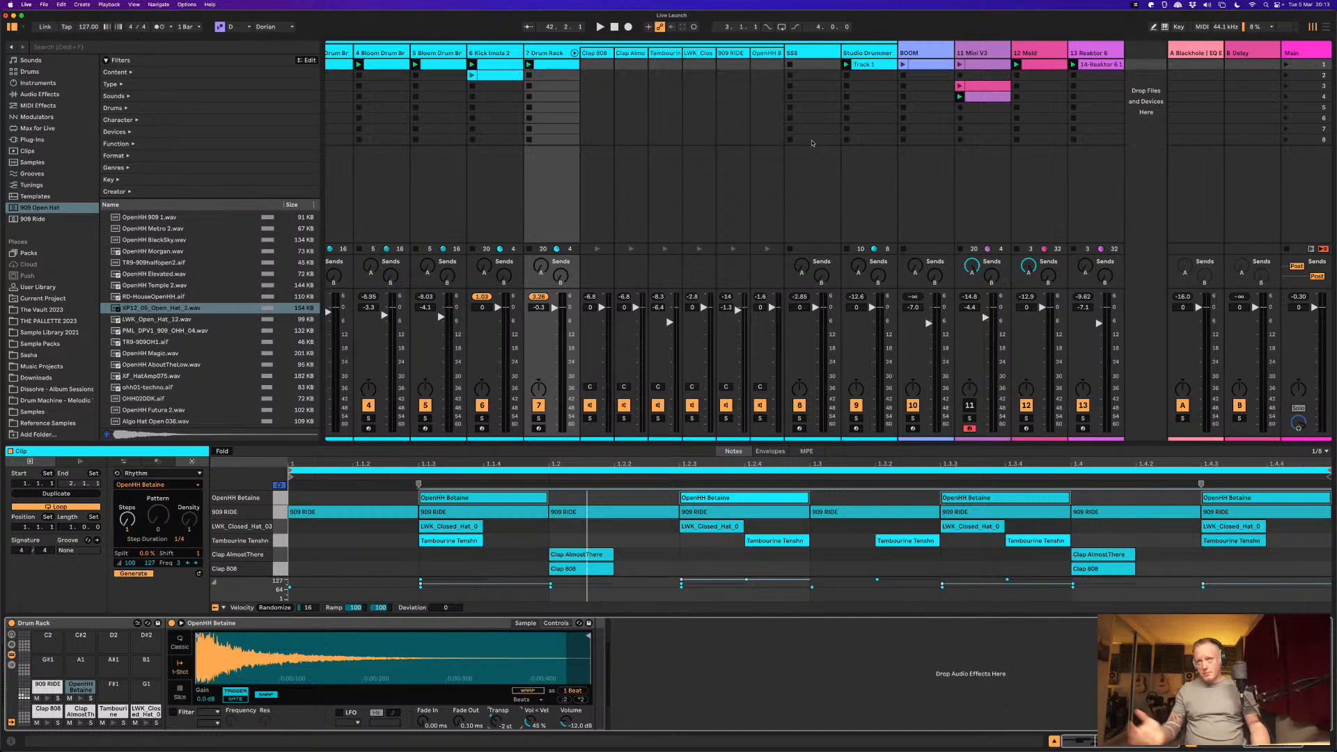
left_click(1039, 67)
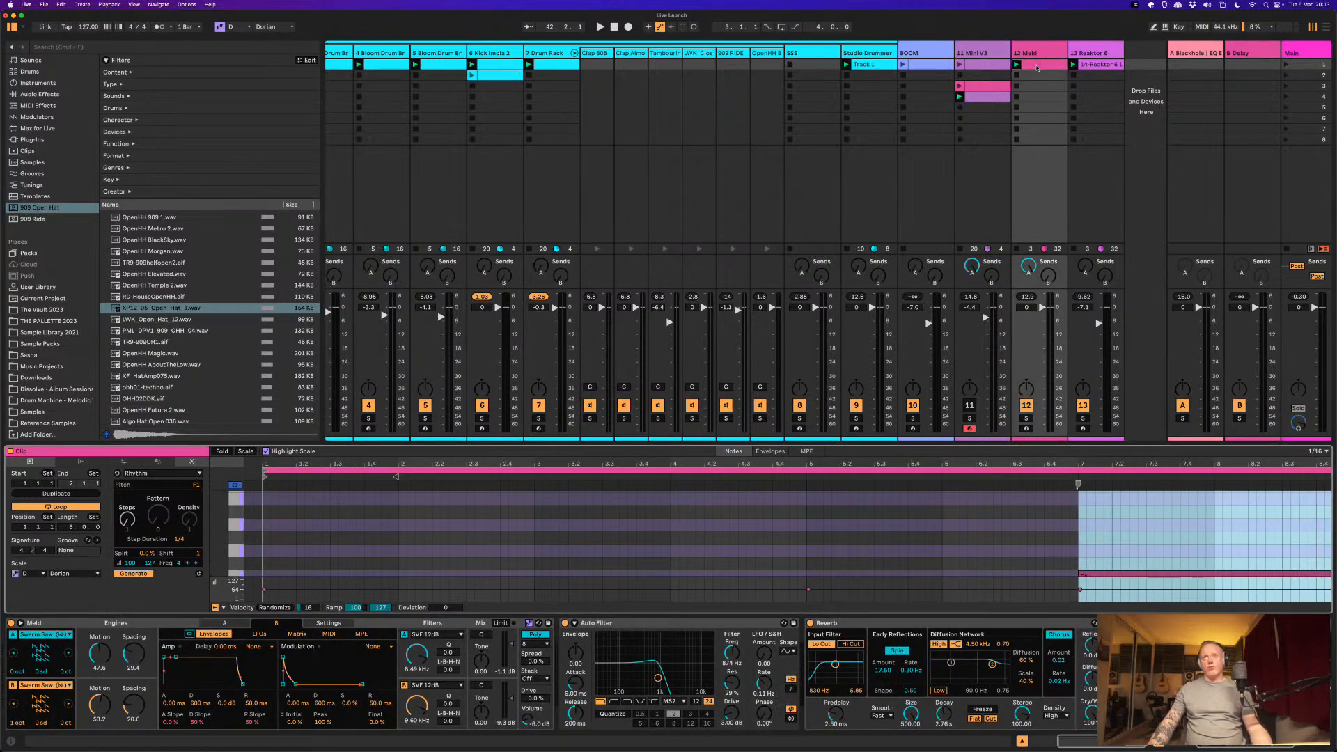
left_click(1004, 96)
left_click(968, 407)
key("space")
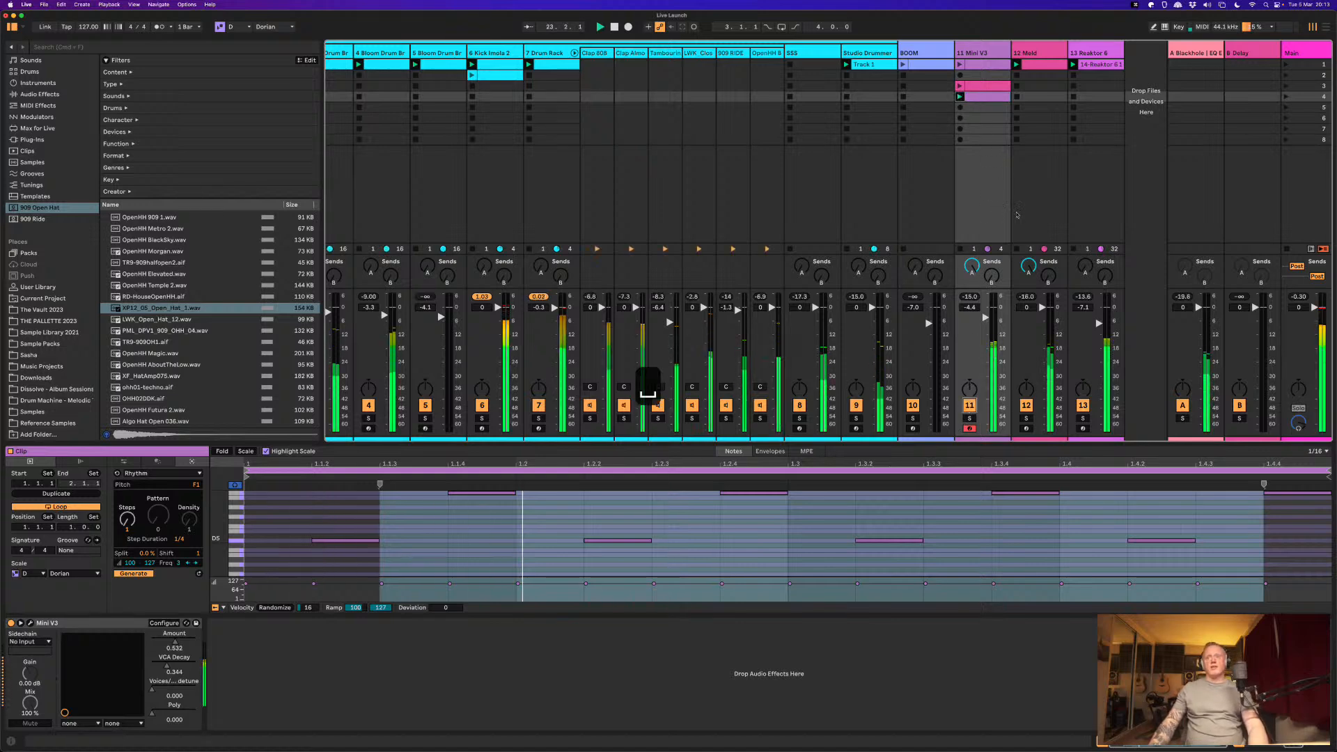
left_click_drag(986, 317, 987, 320)
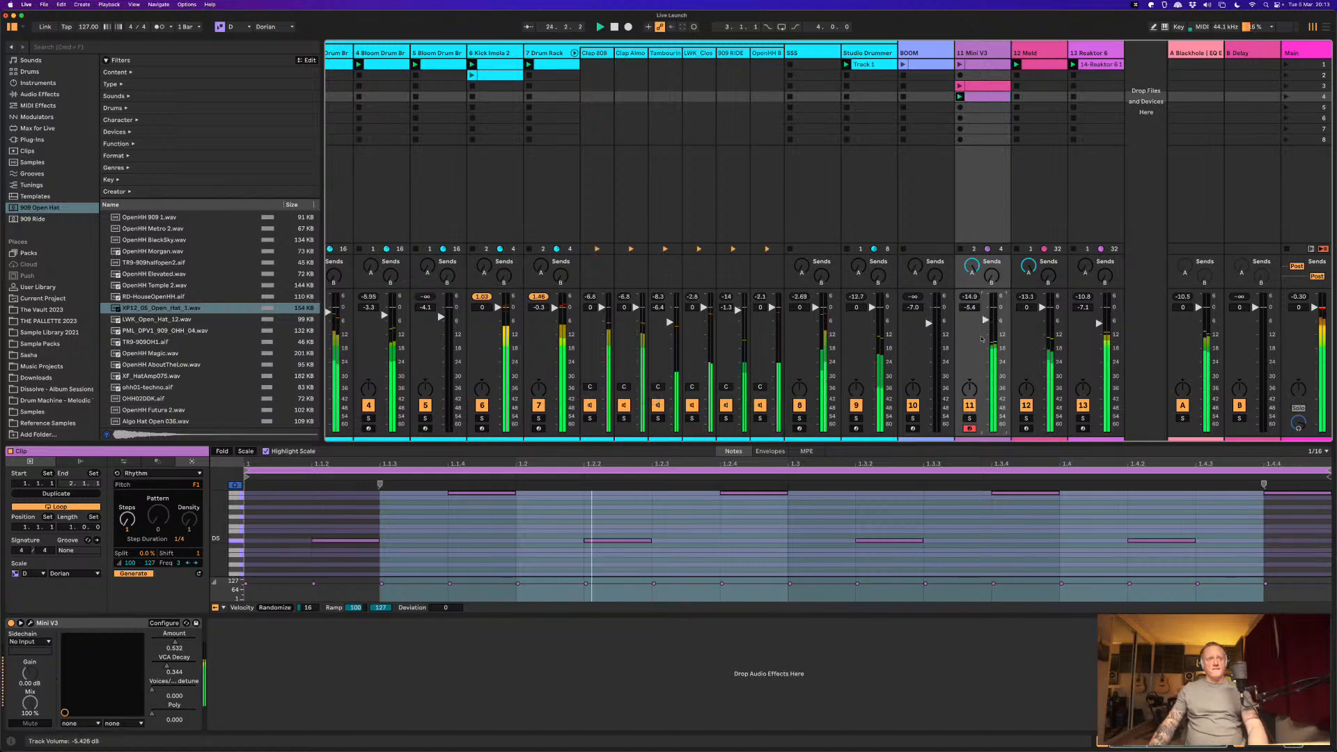
key("space")
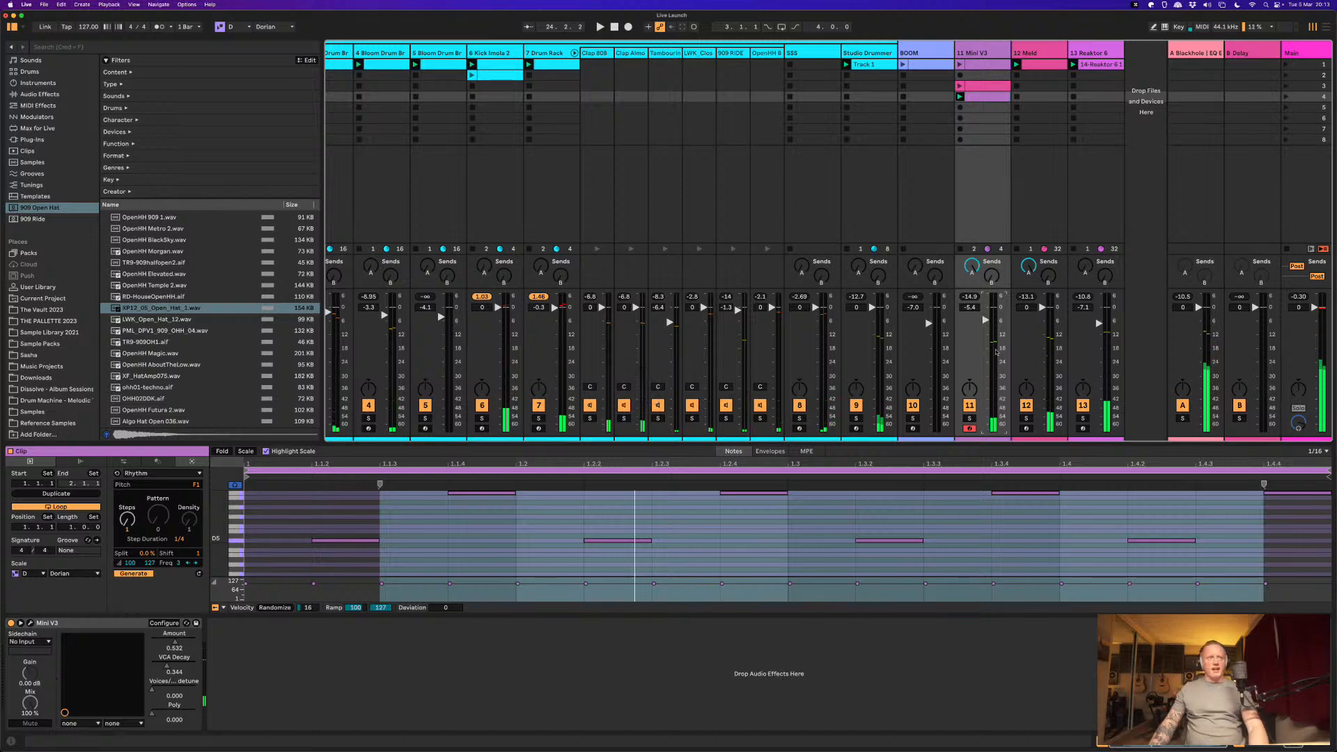
key("space")
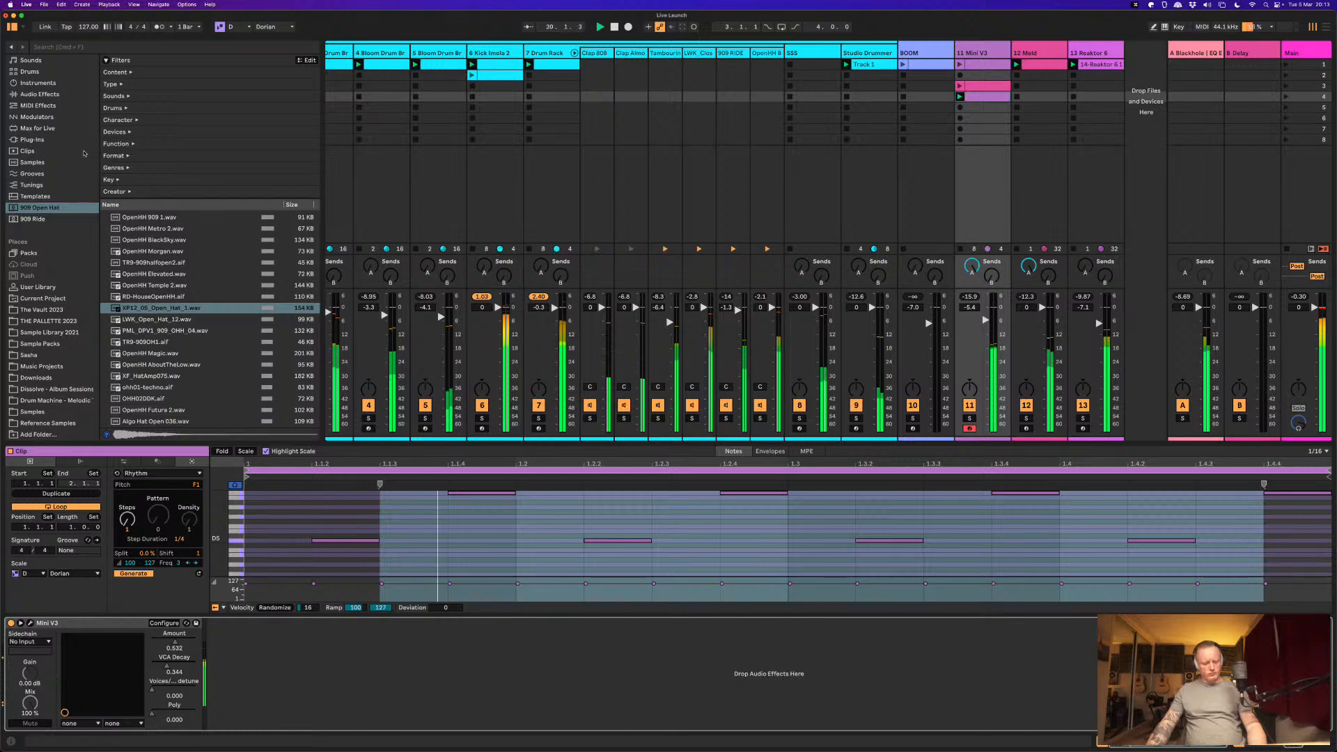
key("space")
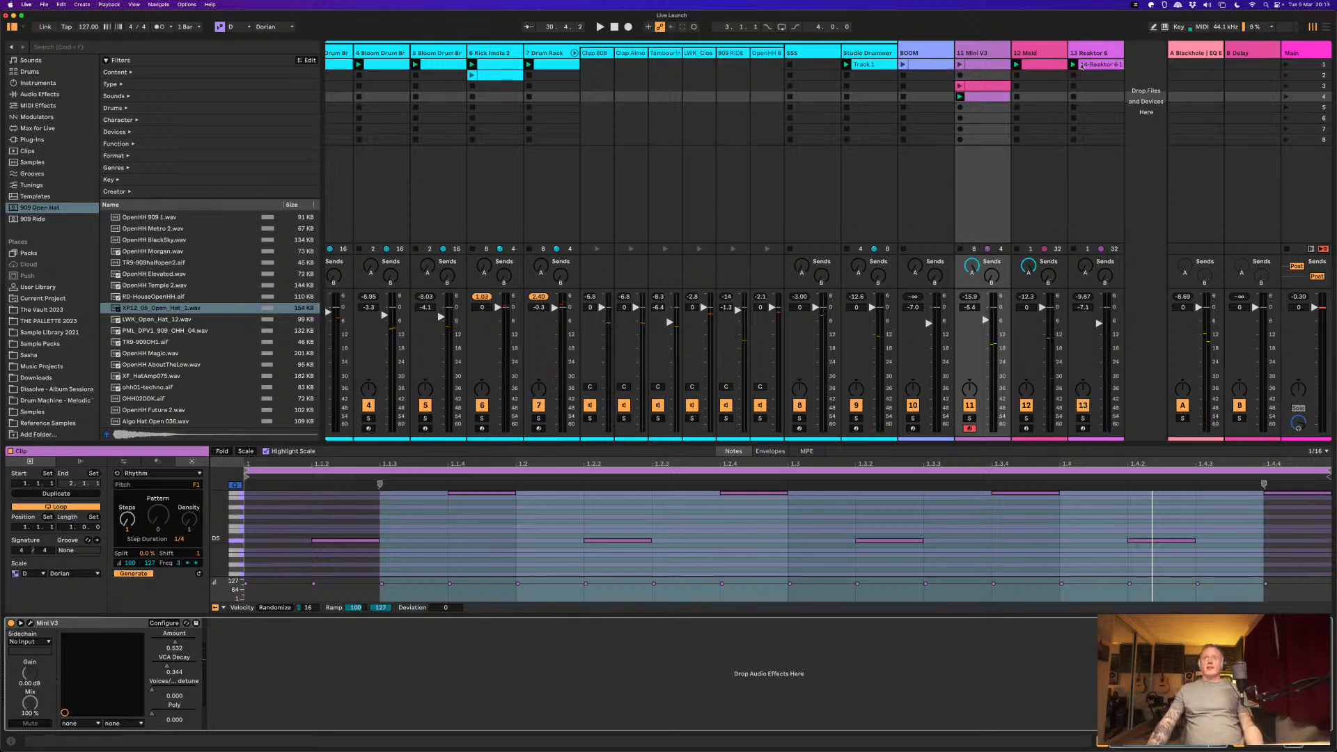
Step: Search the instruments for "granulator" and add Granulator III on a new track after Reaktor 6
left_click(973, 54)
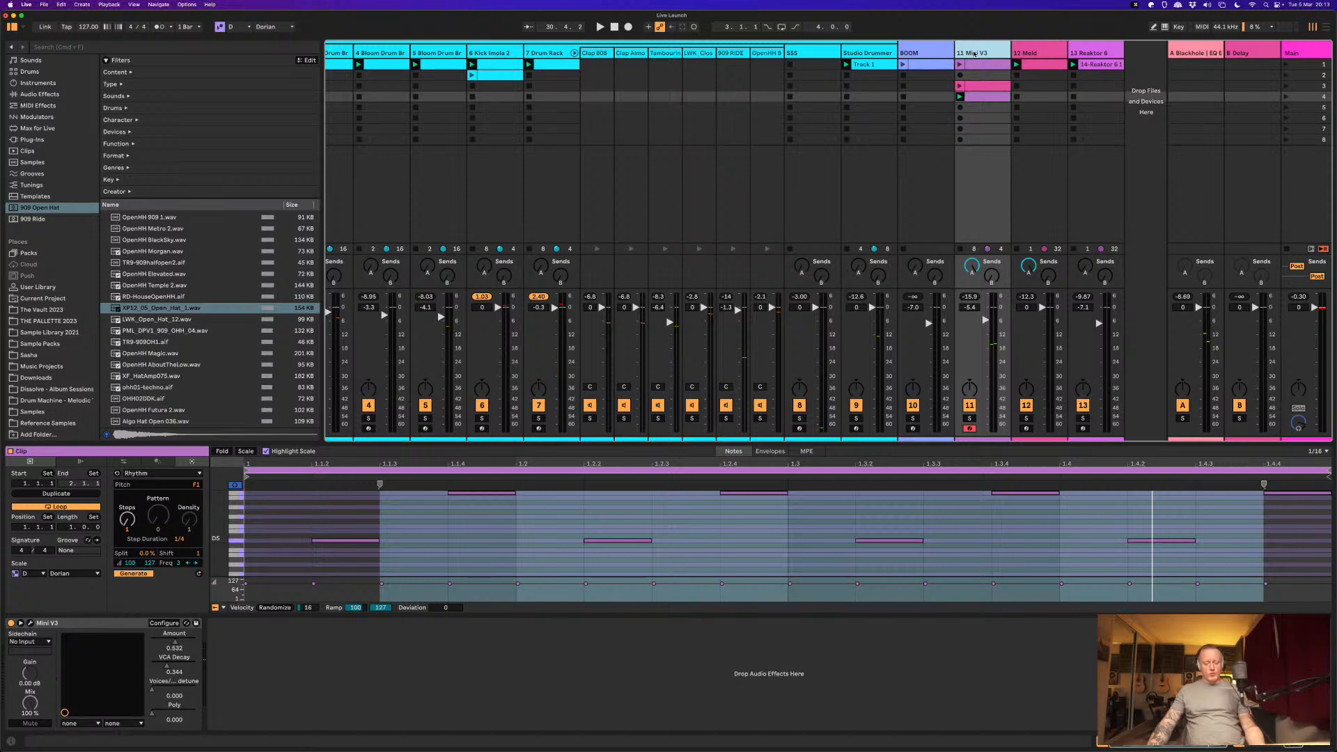
left_click(1029, 53)
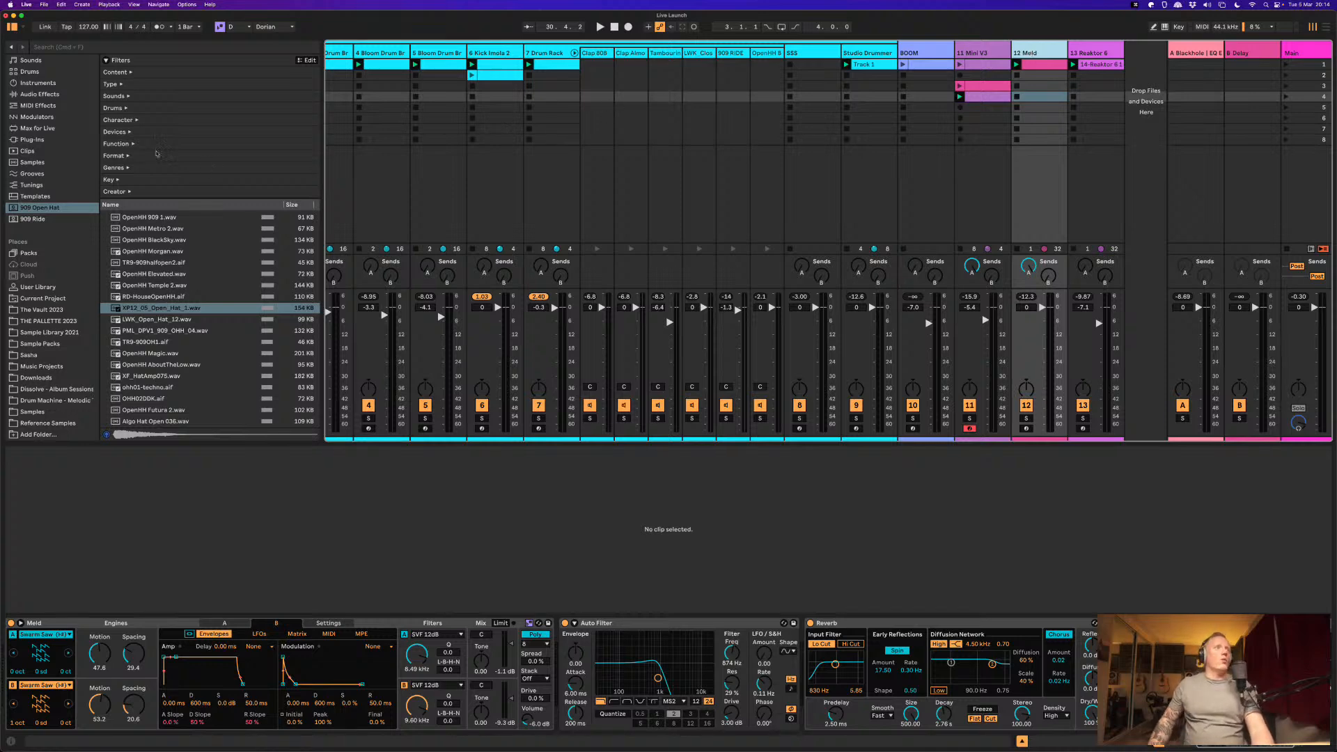
left_click(119, 46)
type("granu")
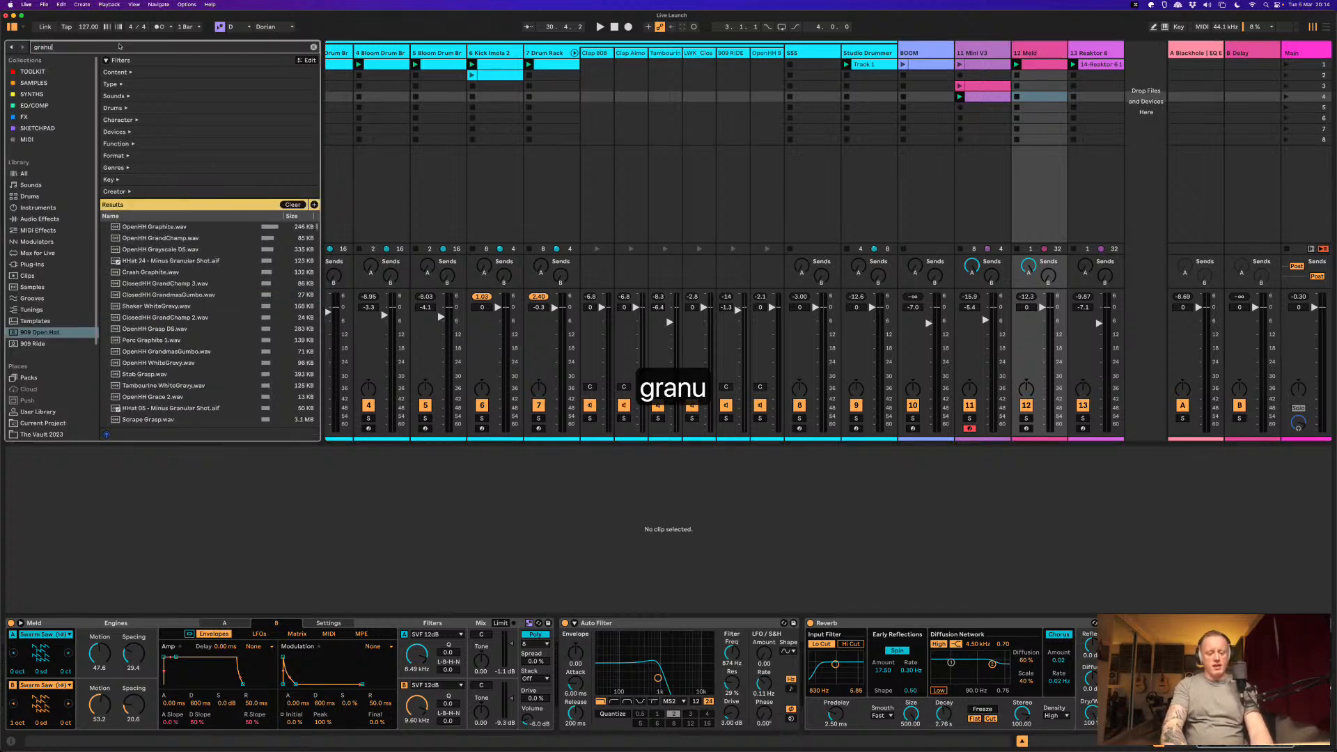
type("lator")
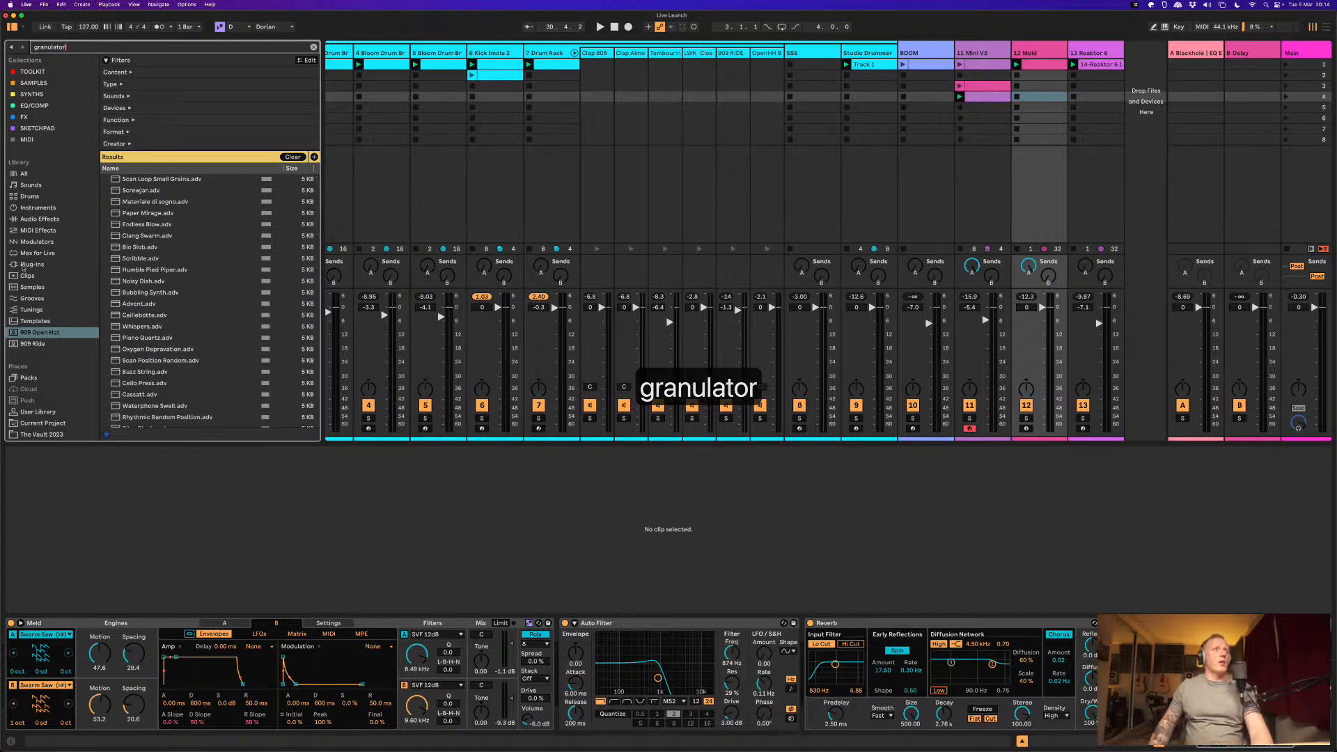
left_click(44, 220)
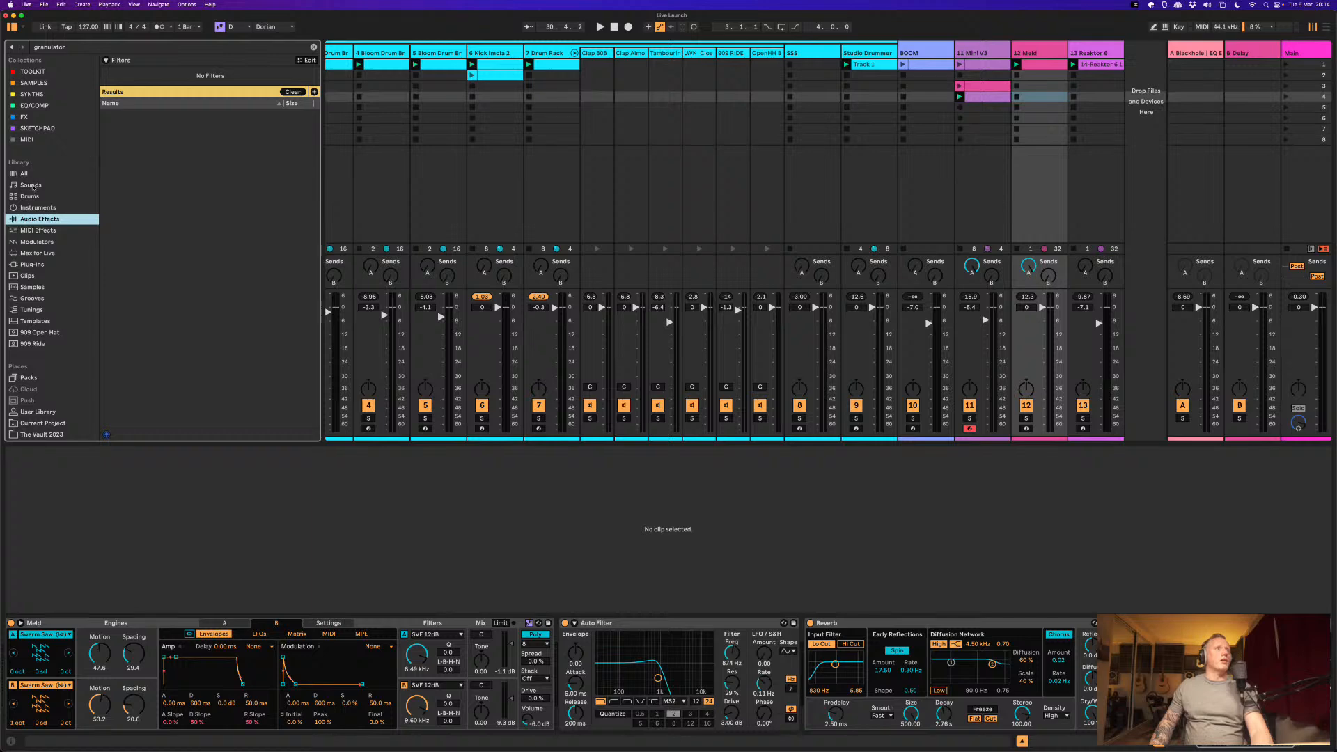
left_click(48, 209)
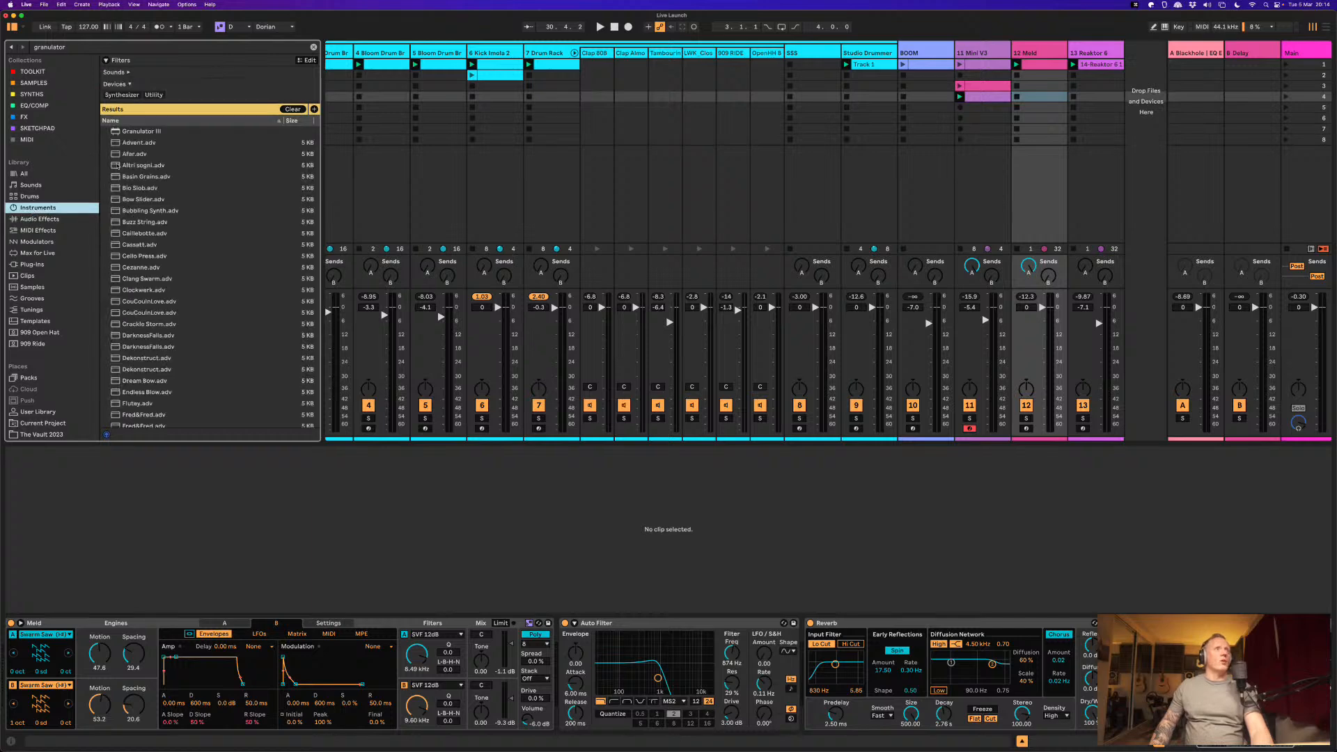
left_click(129, 134)
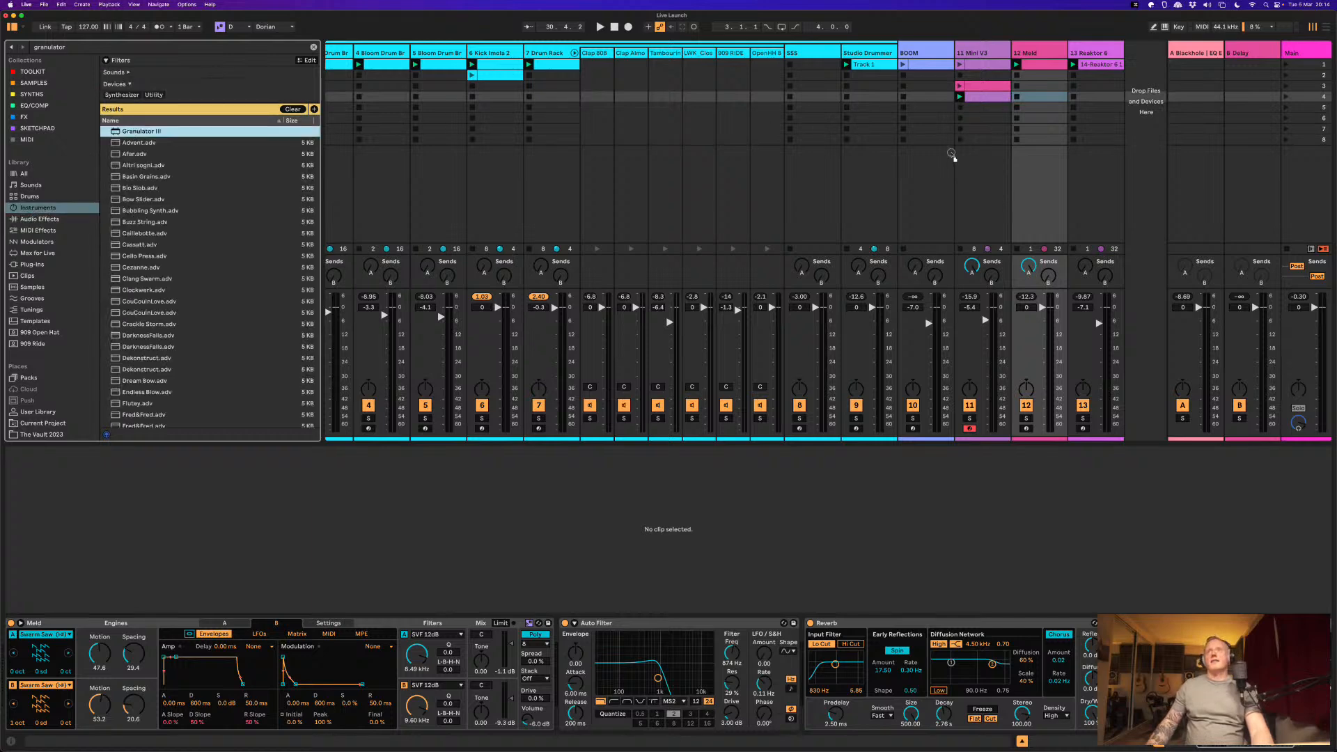
left_click_drag(1018, 143, 1136, 131)
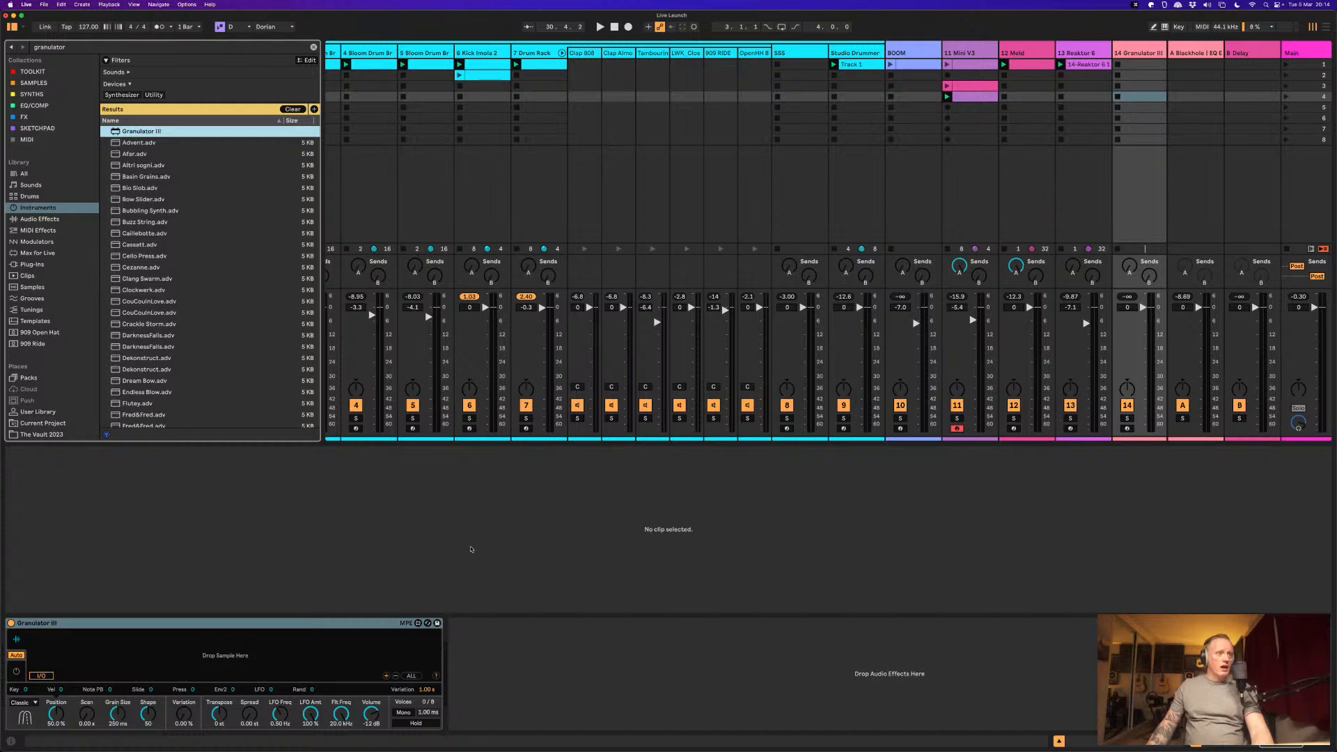
Step: Reveal Granulator III's capture and input options, and show the mixer's In/Out routing section
left_click(41, 676)
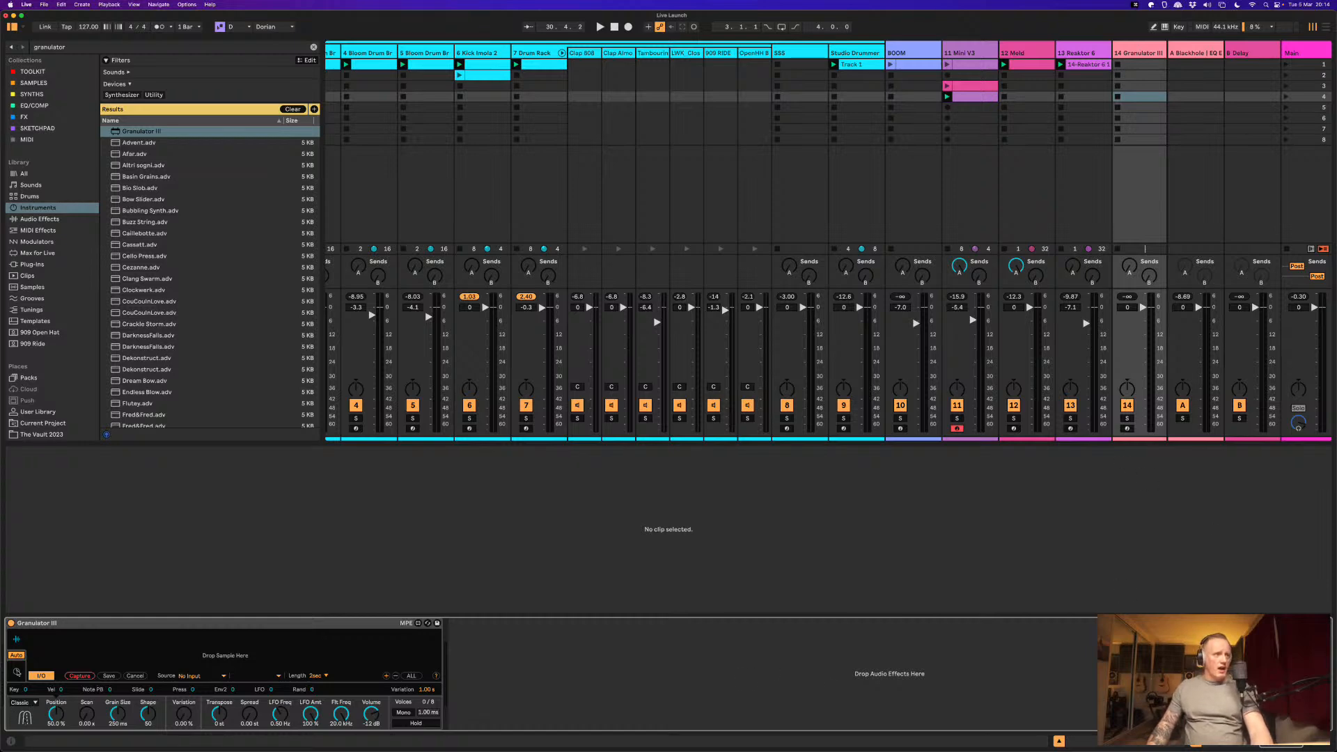
left_click(17, 672)
left_click(18, 656)
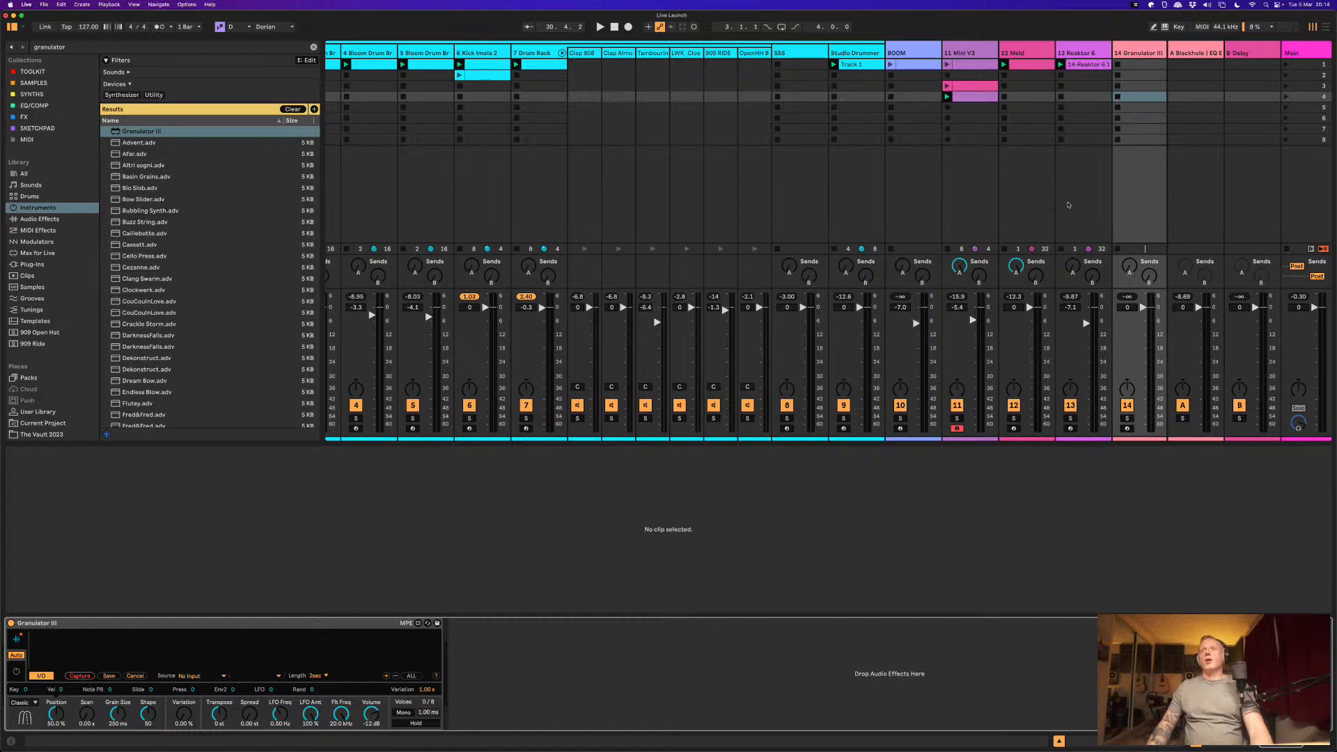
key("space")
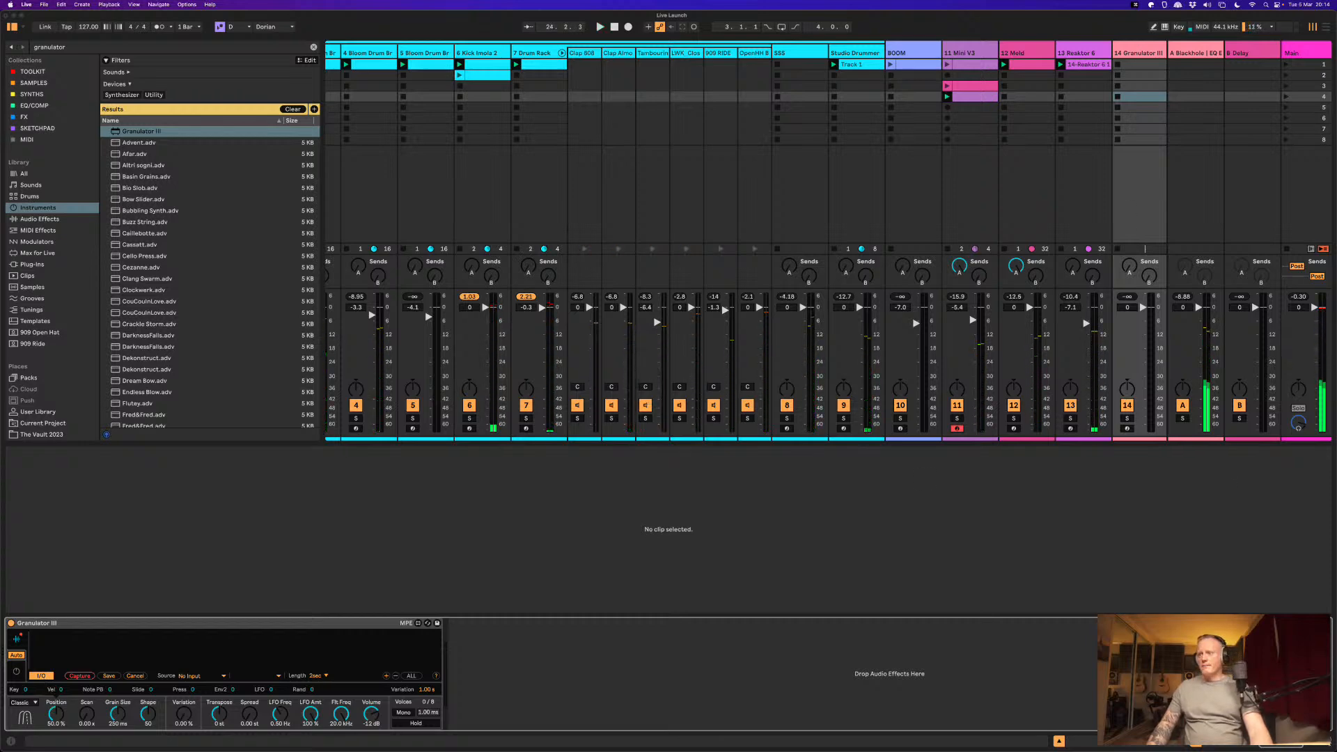
key("super+alt+i")
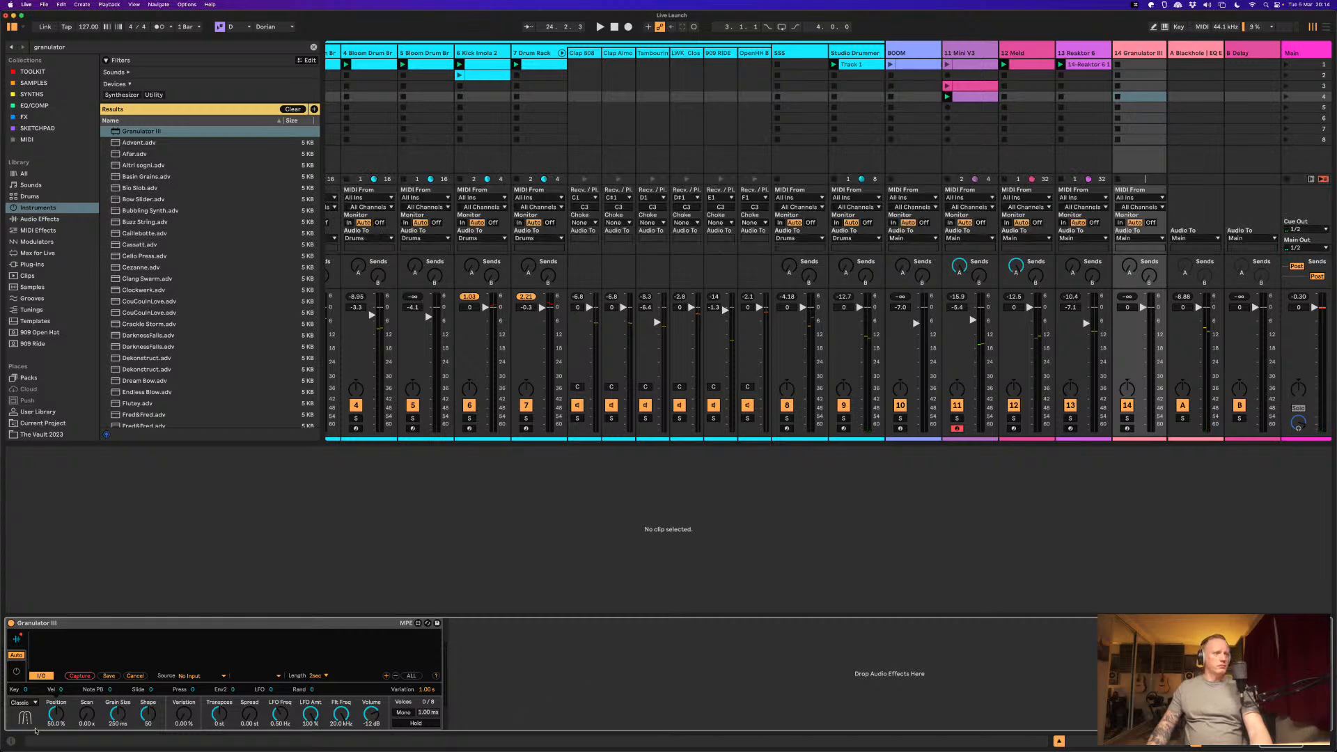
left_click(199, 677)
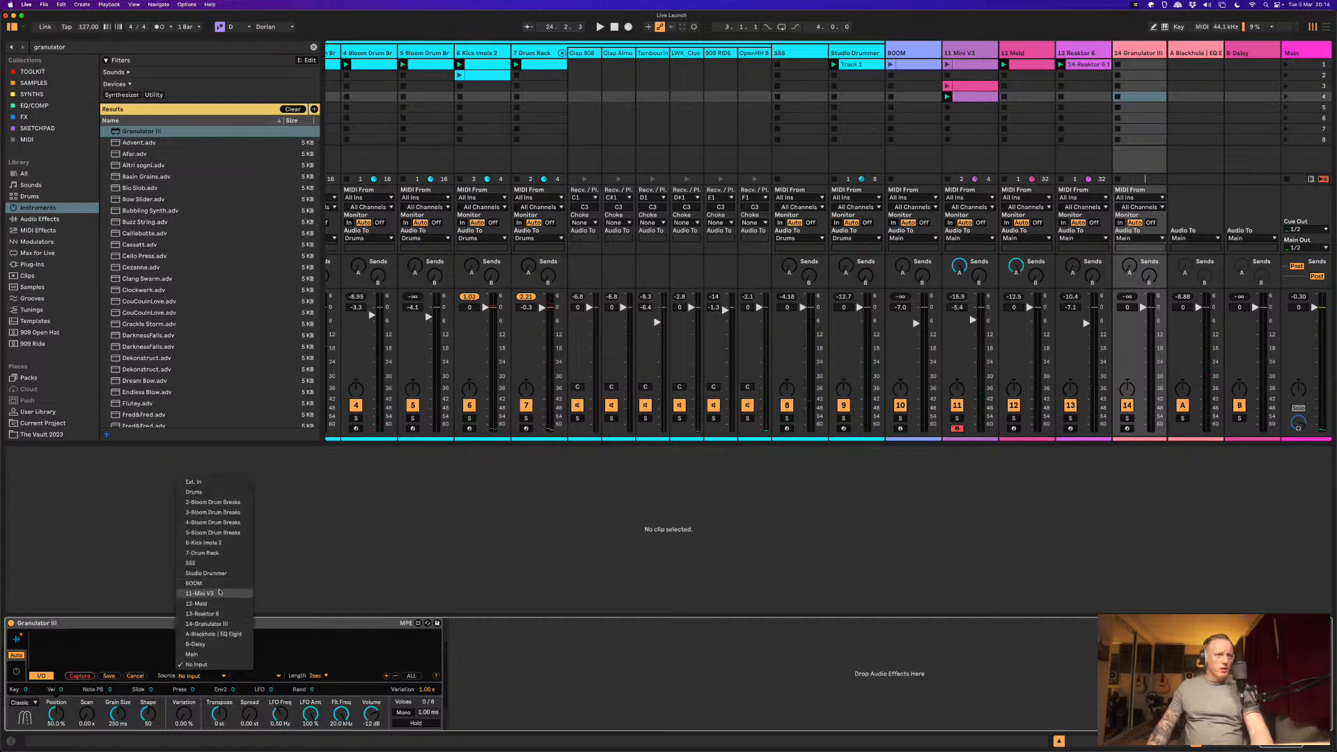
left_click(897, 512)
Step: Solo the Meld track, play it, and raise both Meld filter frequencies to 20.5 kHz
left_click(1014, 418)
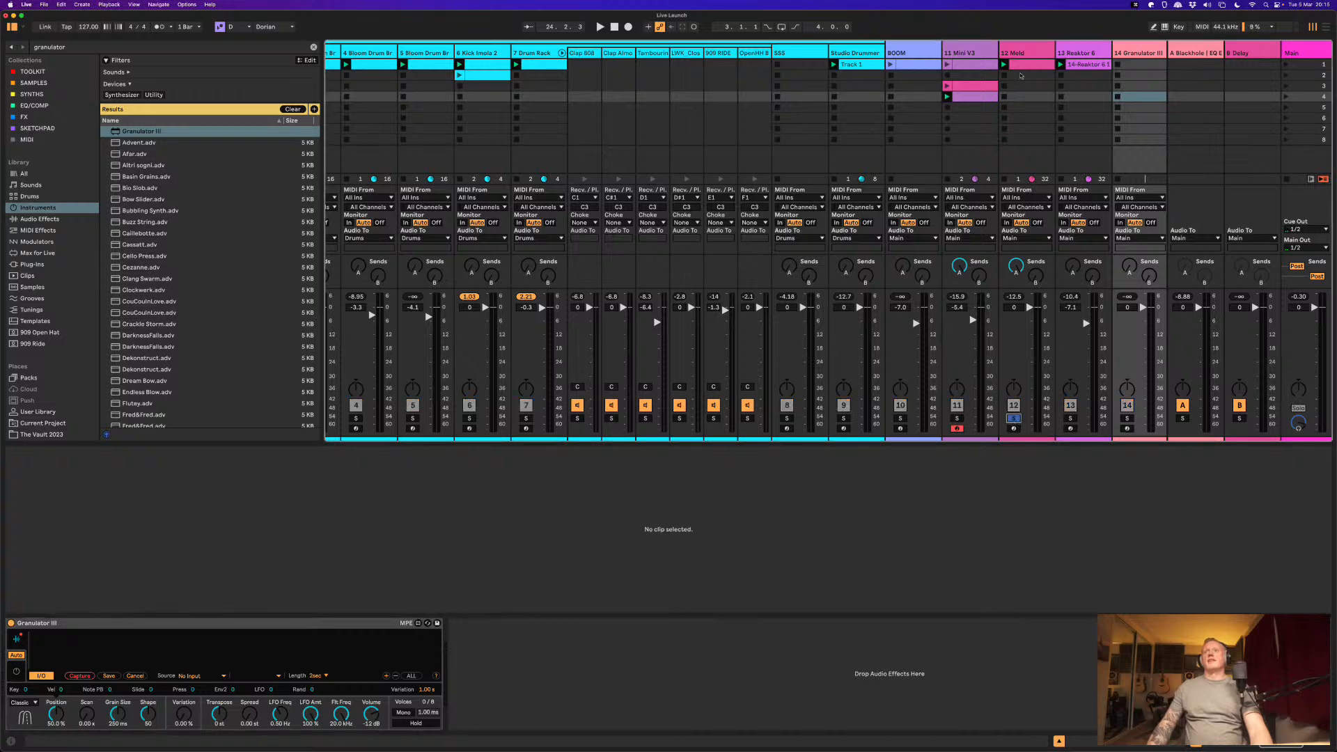
key("space")
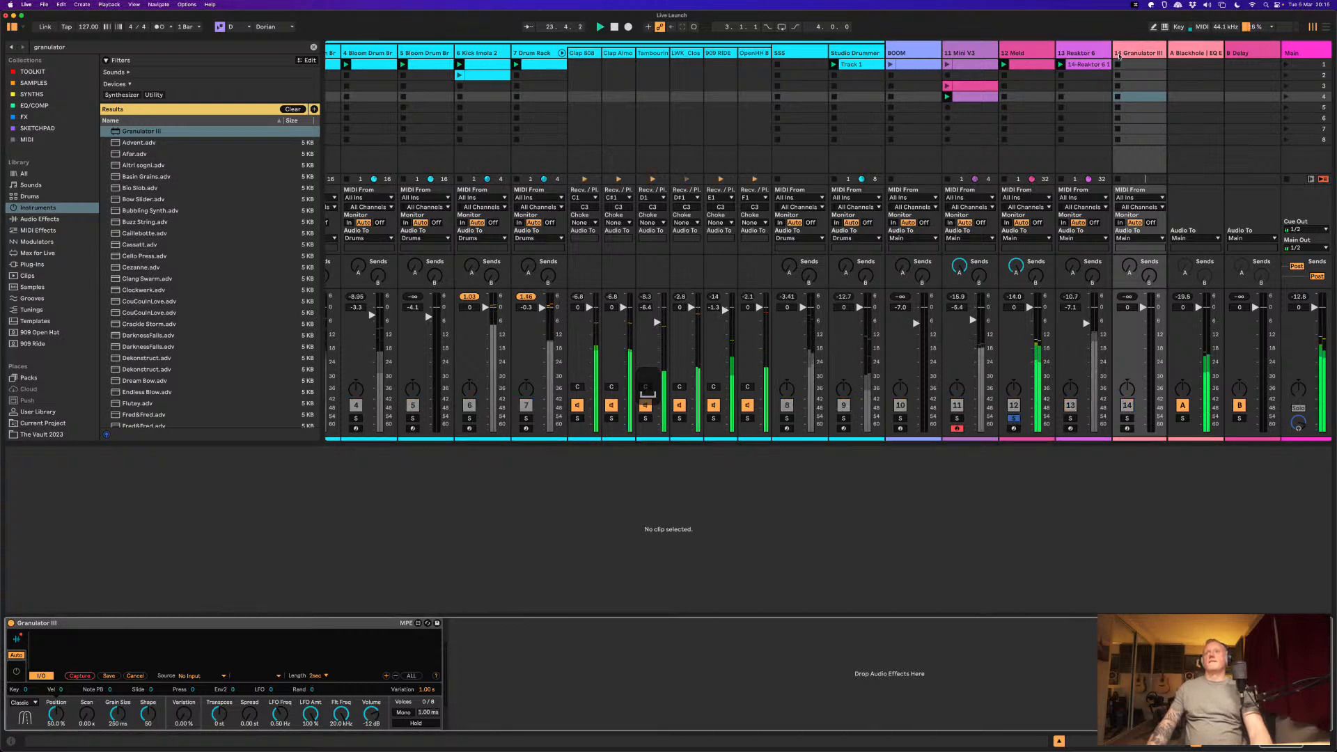
left_click(1018, 58)
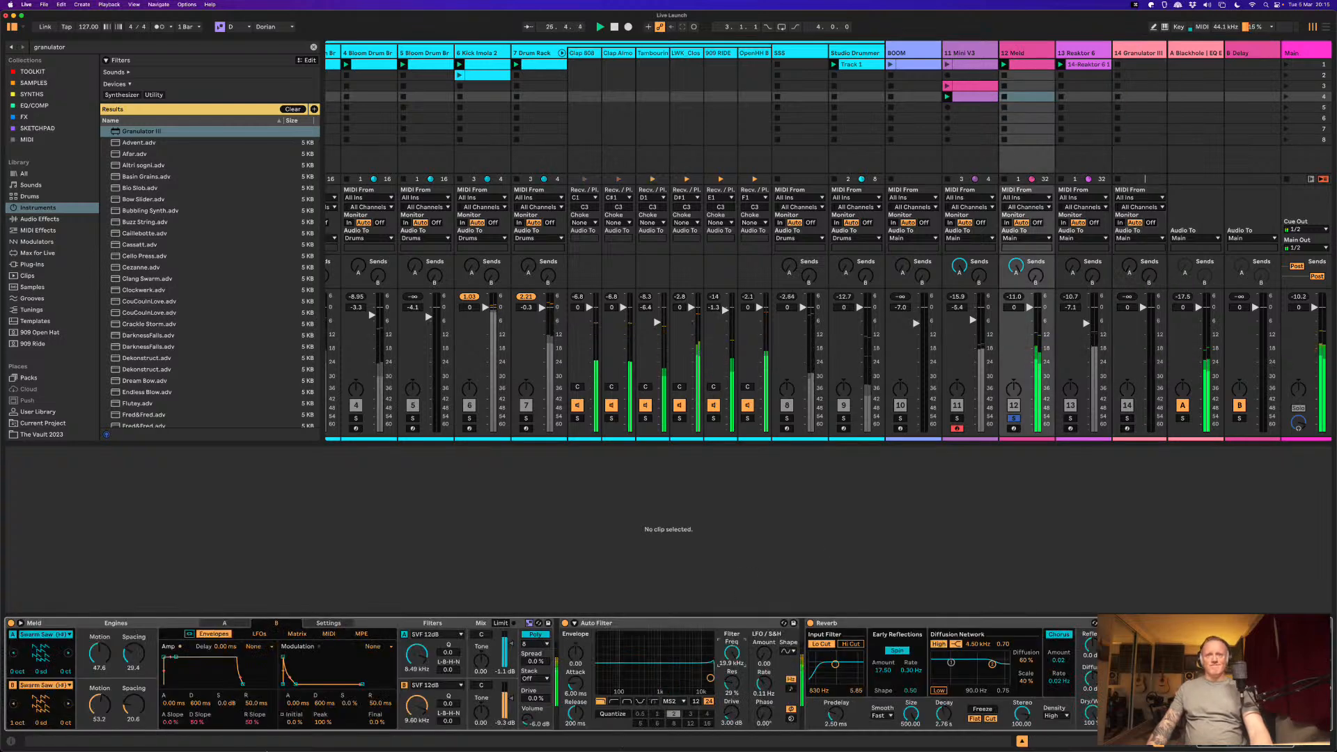
left_click_drag(415, 654, 414, 626)
left_click_drag(412, 706, 408, 676)
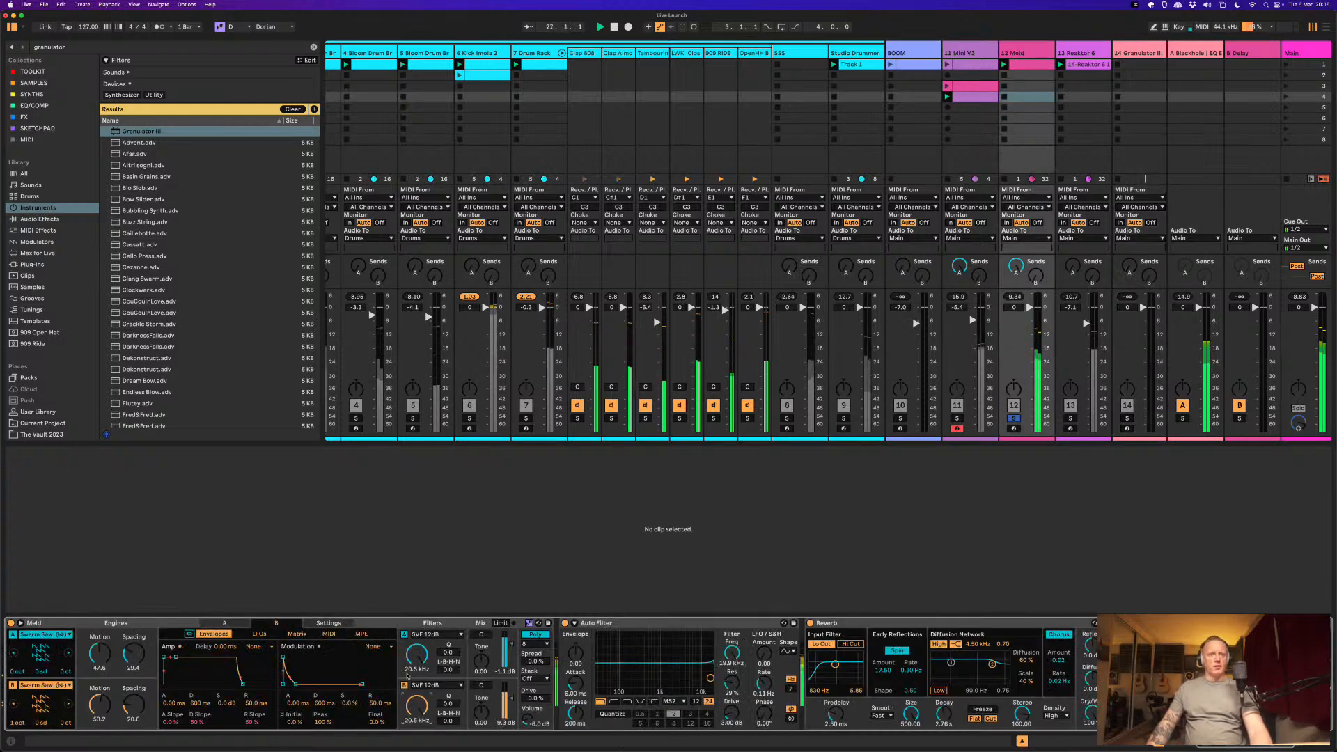
Step: Set Granulator III's capture source to 12-Meld and capture a passage of the playing synth
left_click(1150, 54)
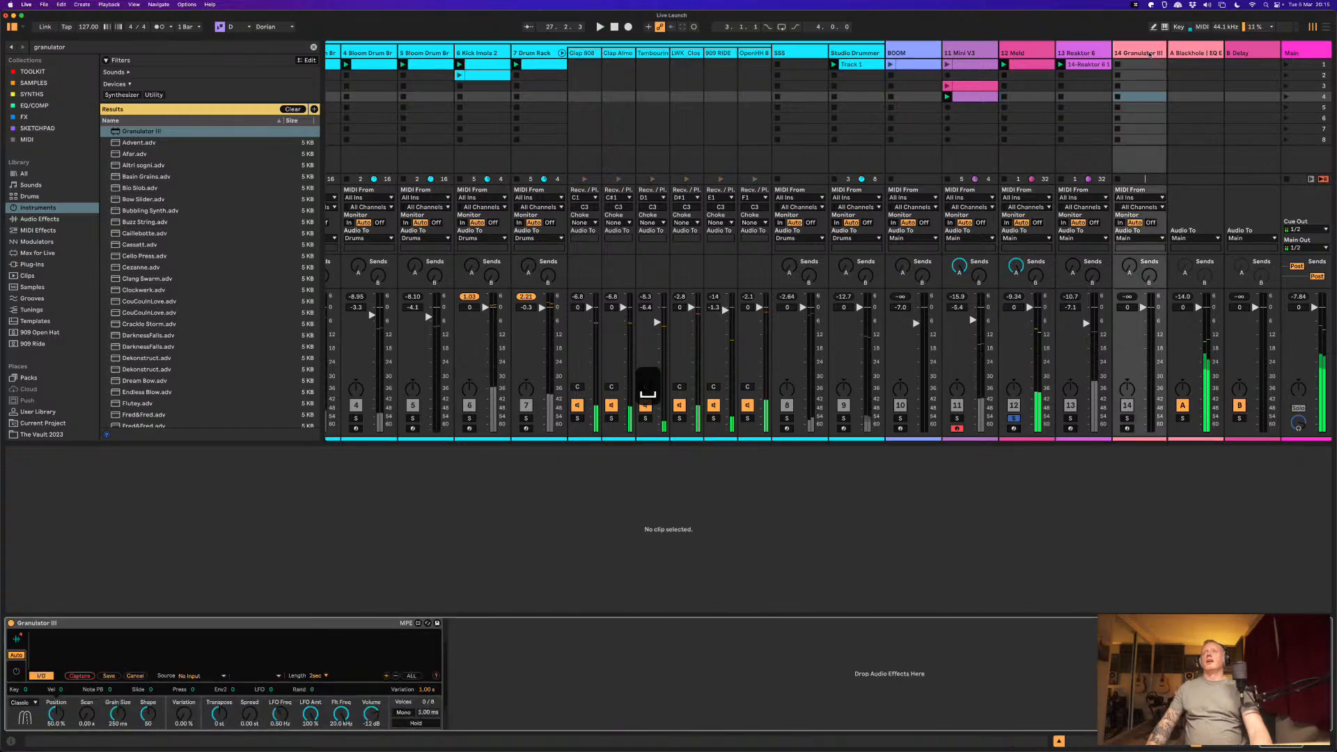
left_click(191, 677)
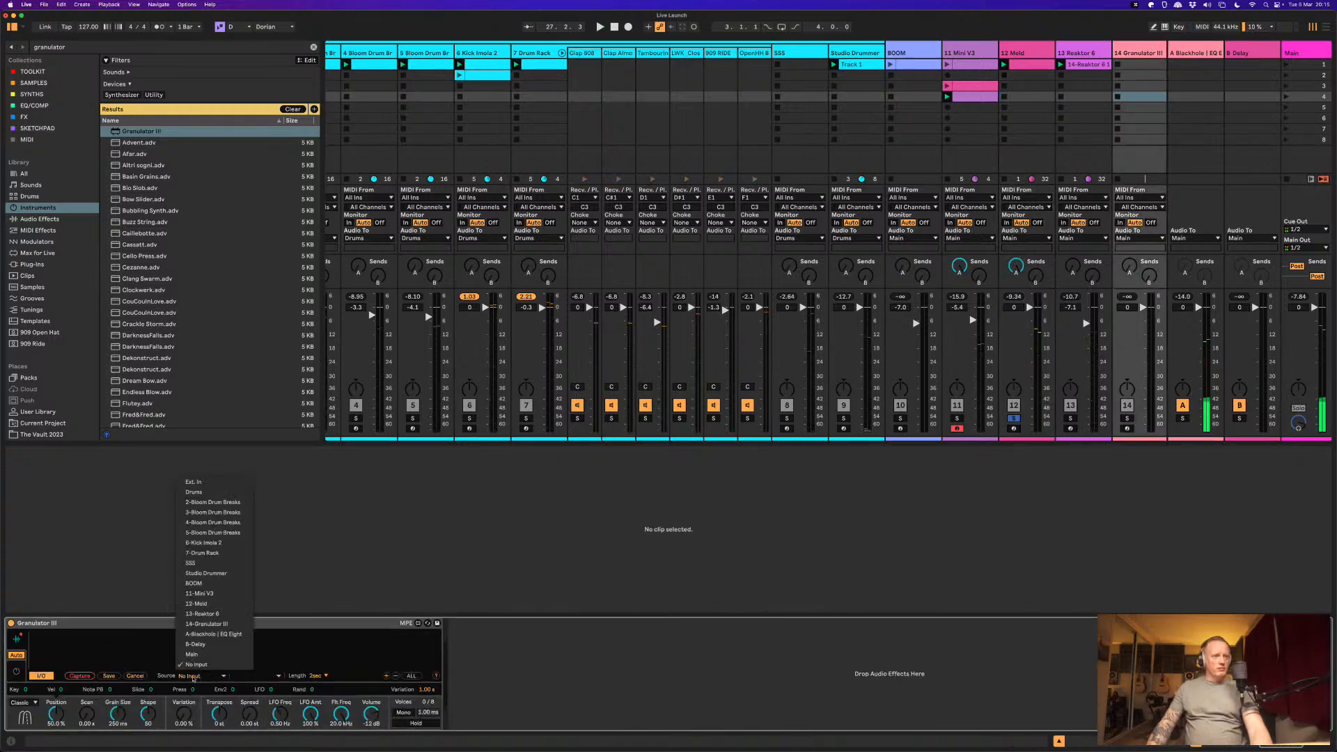
left_click(226, 605)
key("space")
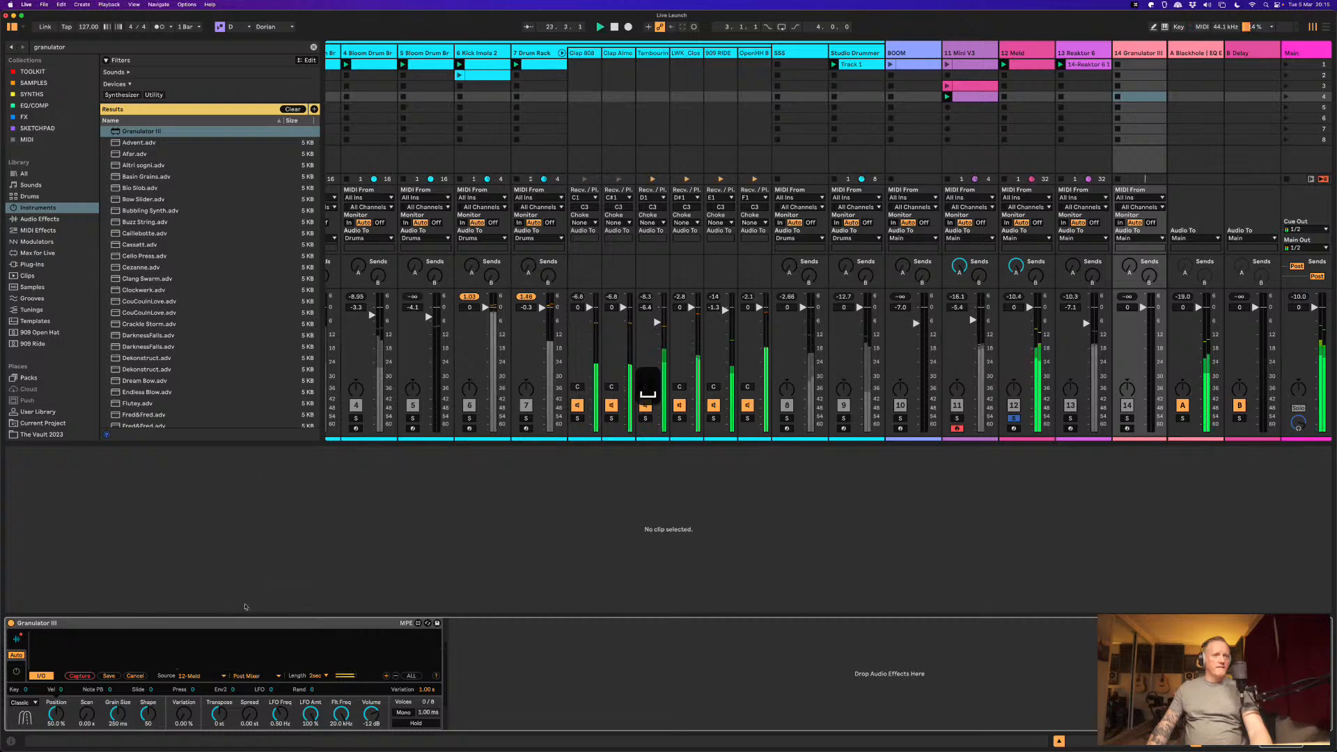
left_click(80, 676)
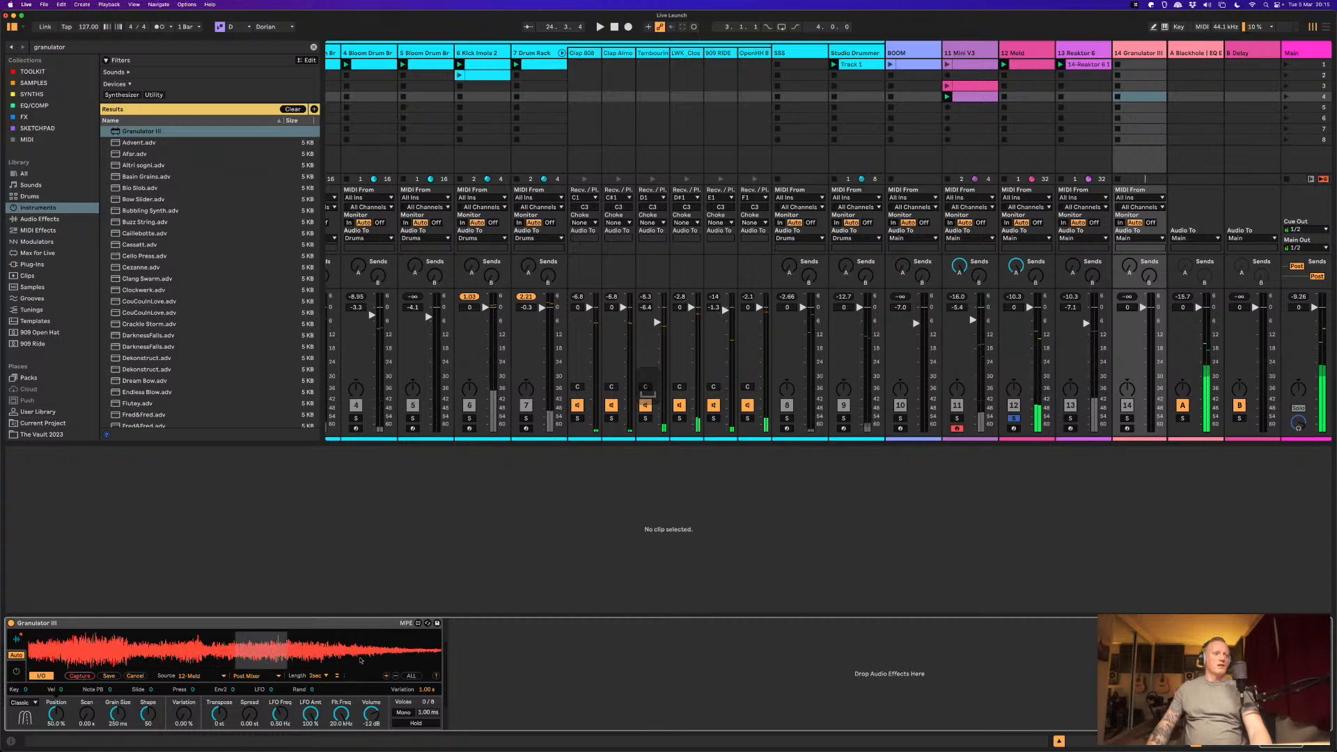
Step: Turn off solo on the Meld track and arm the Granulator III track
left_click(1014, 419)
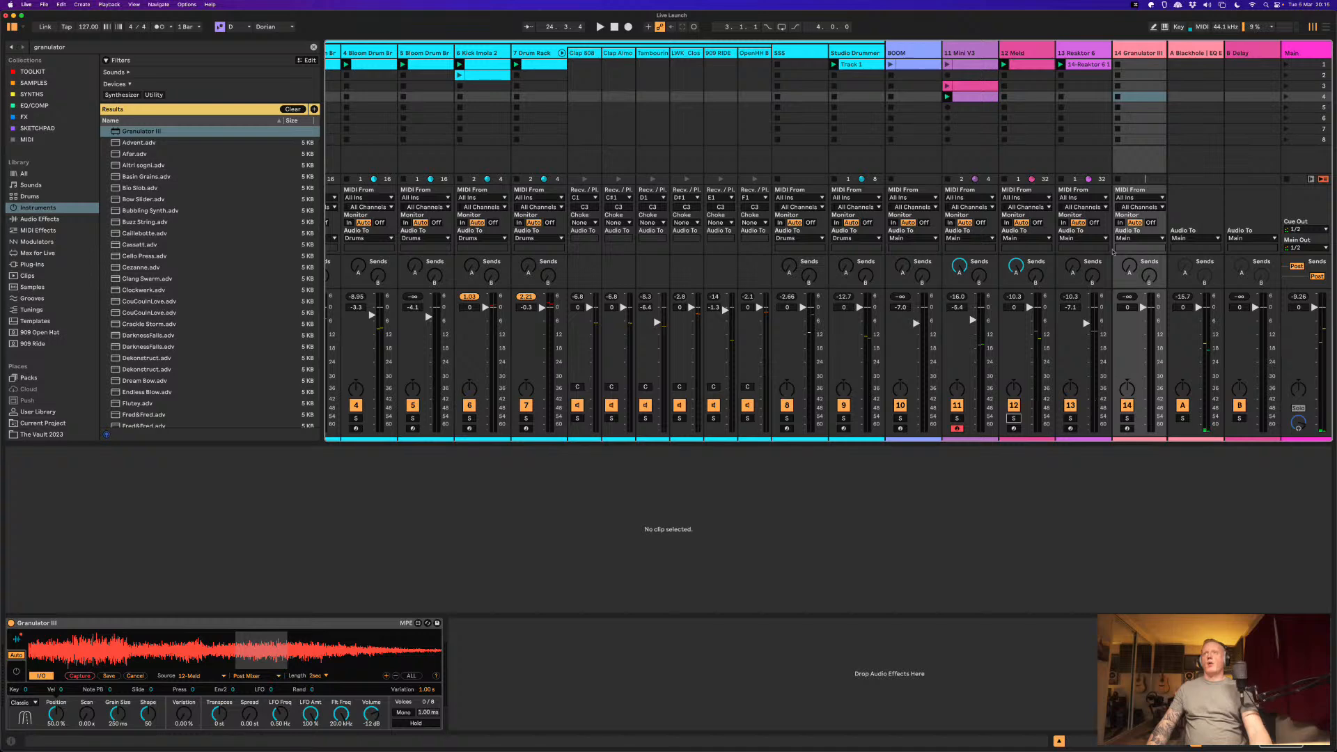
key("a")
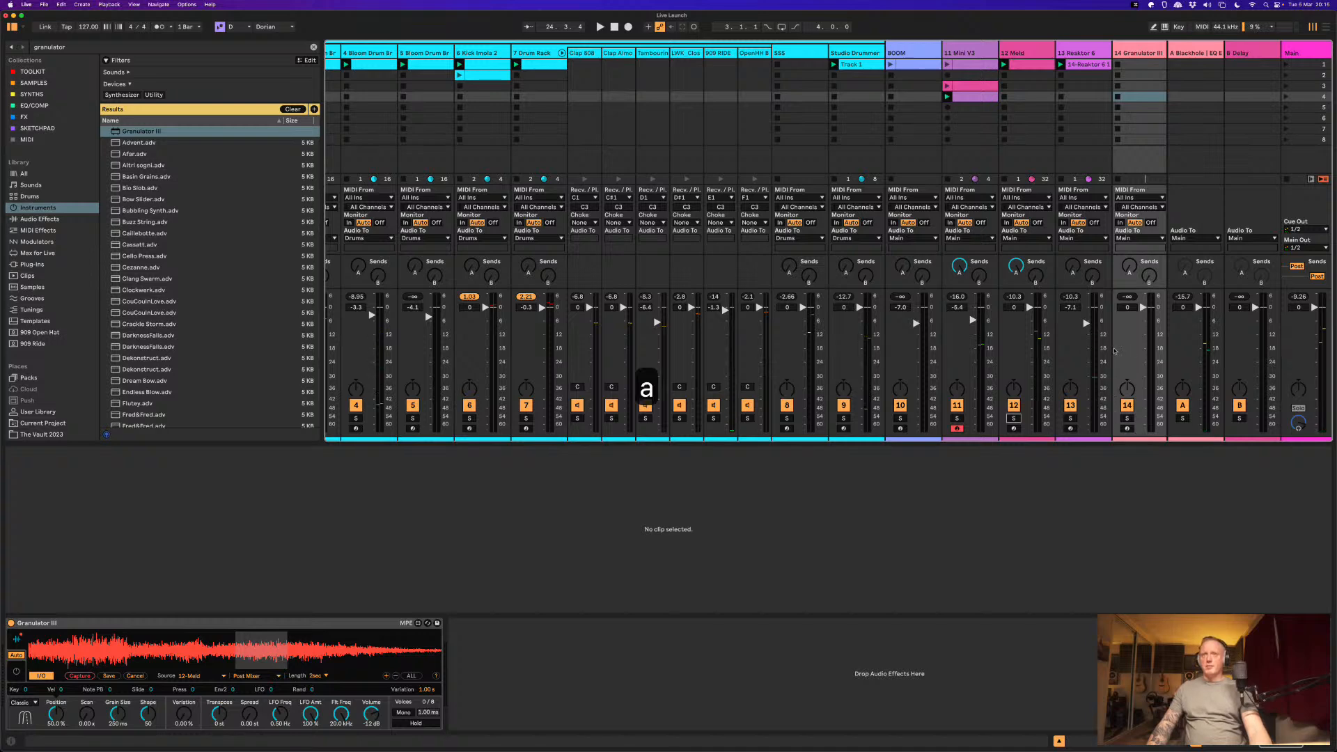
key("c")
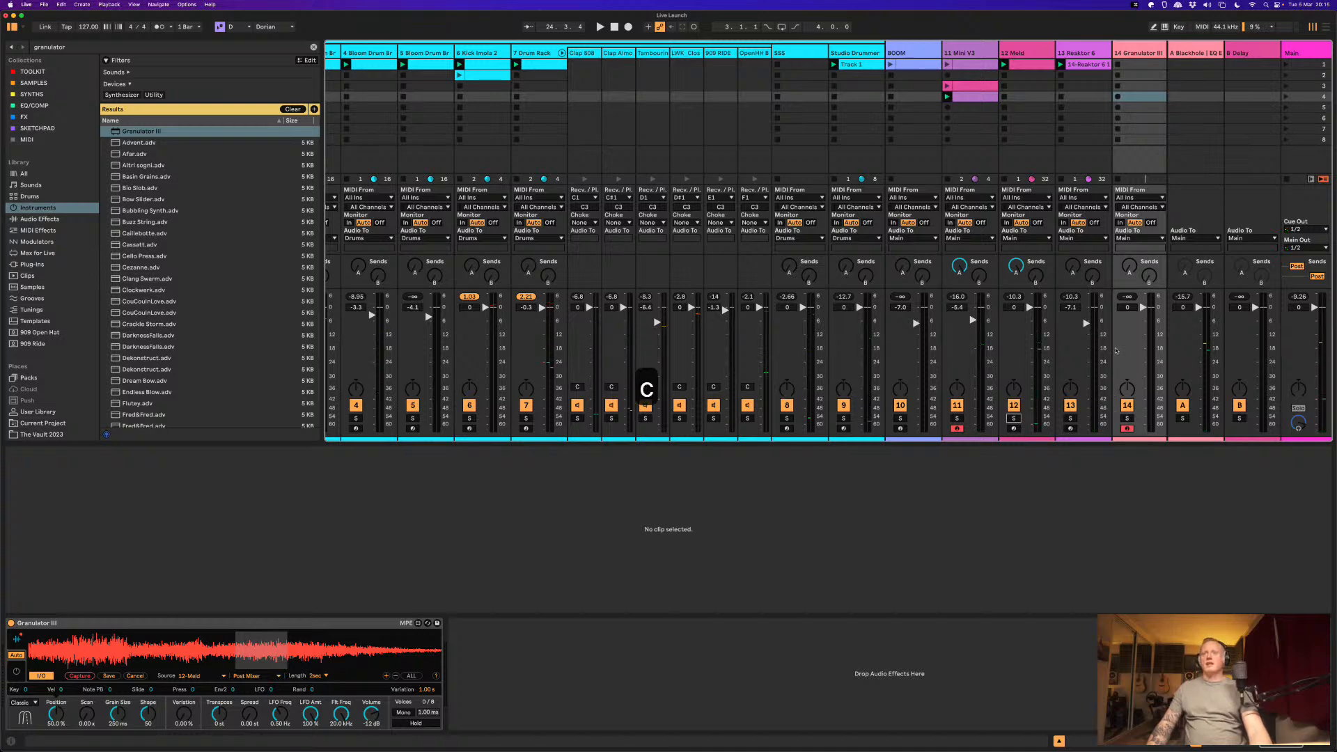
Step: Disarm the Mini V3 track, reselect the Granulator III track and turn on Hold in the device
key("c")
key("c")
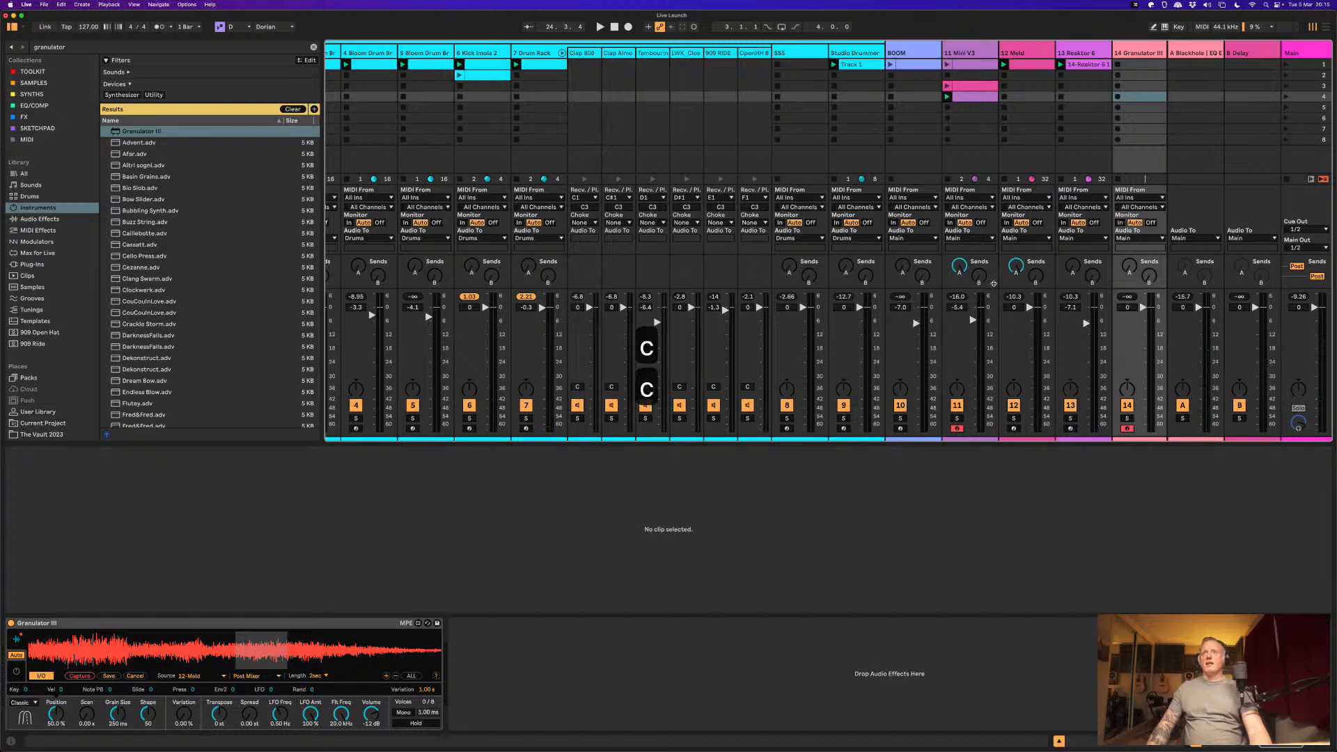
left_click(994, 286)
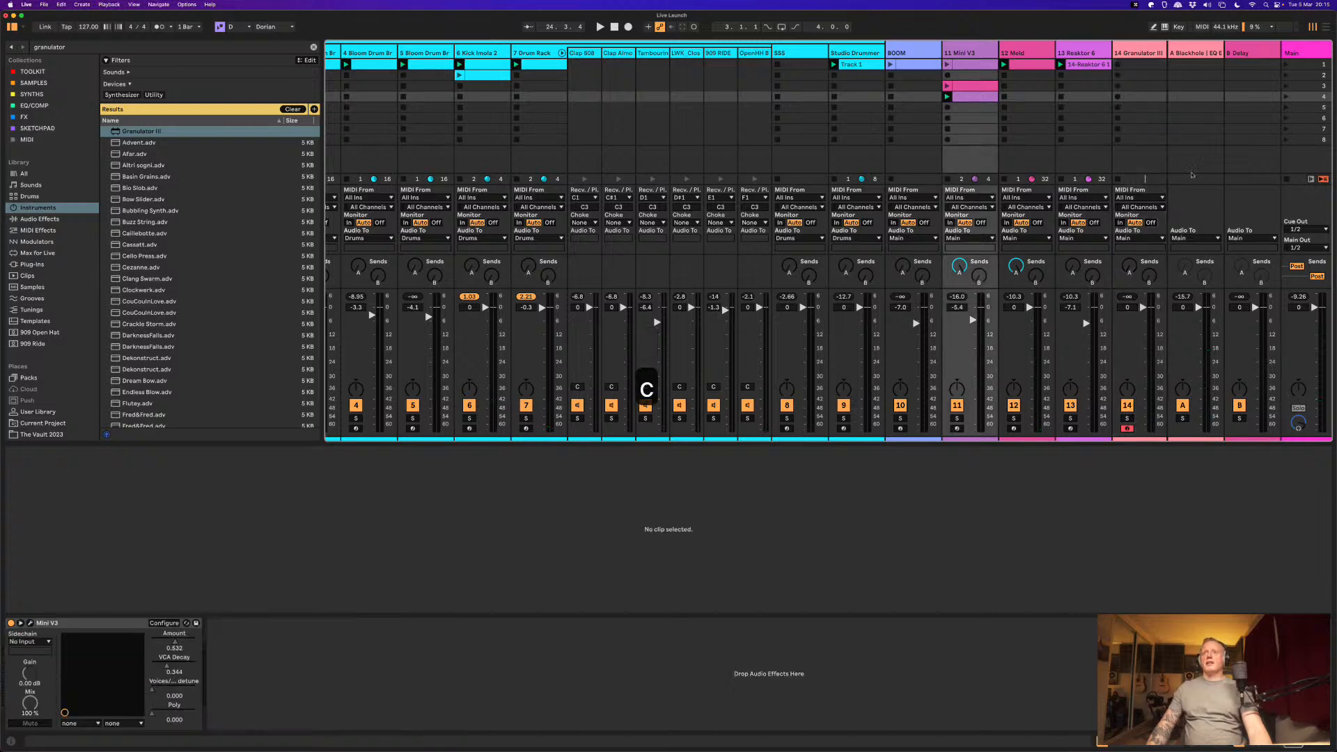
left_click(1134, 164)
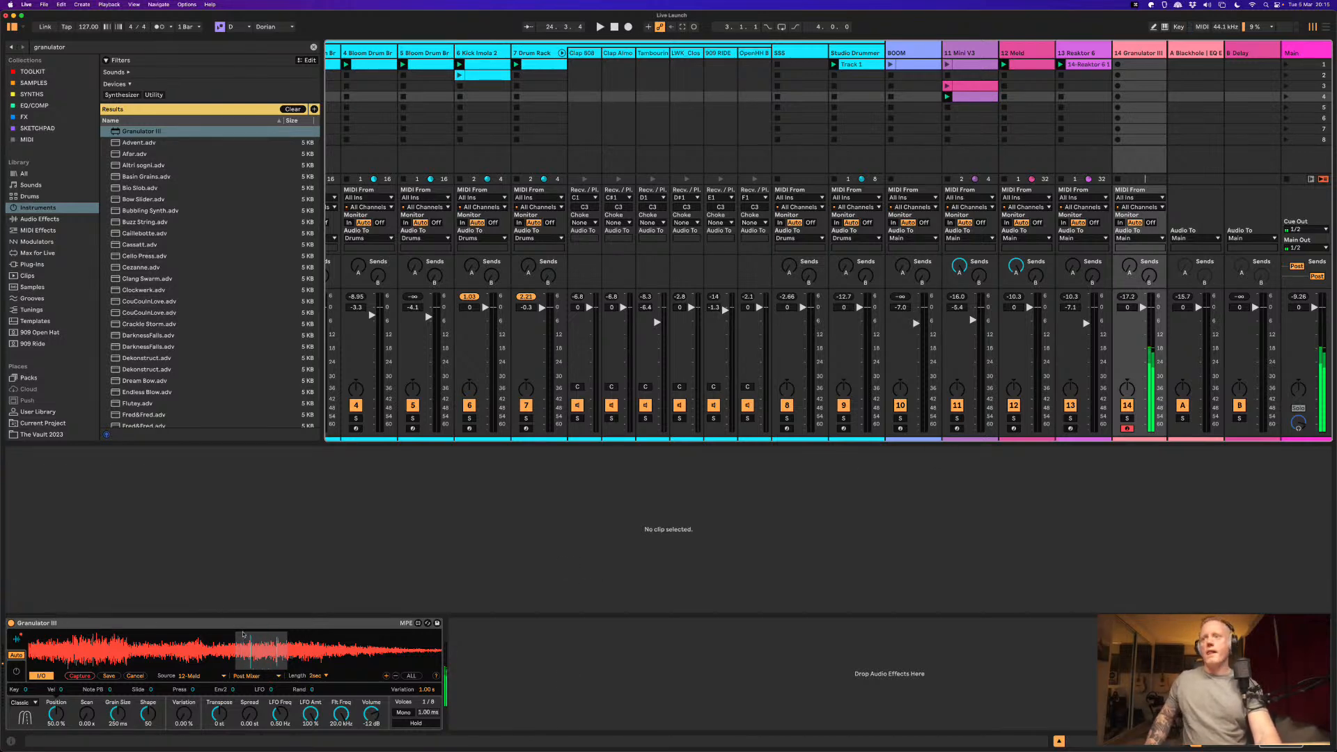
left_click(416, 724)
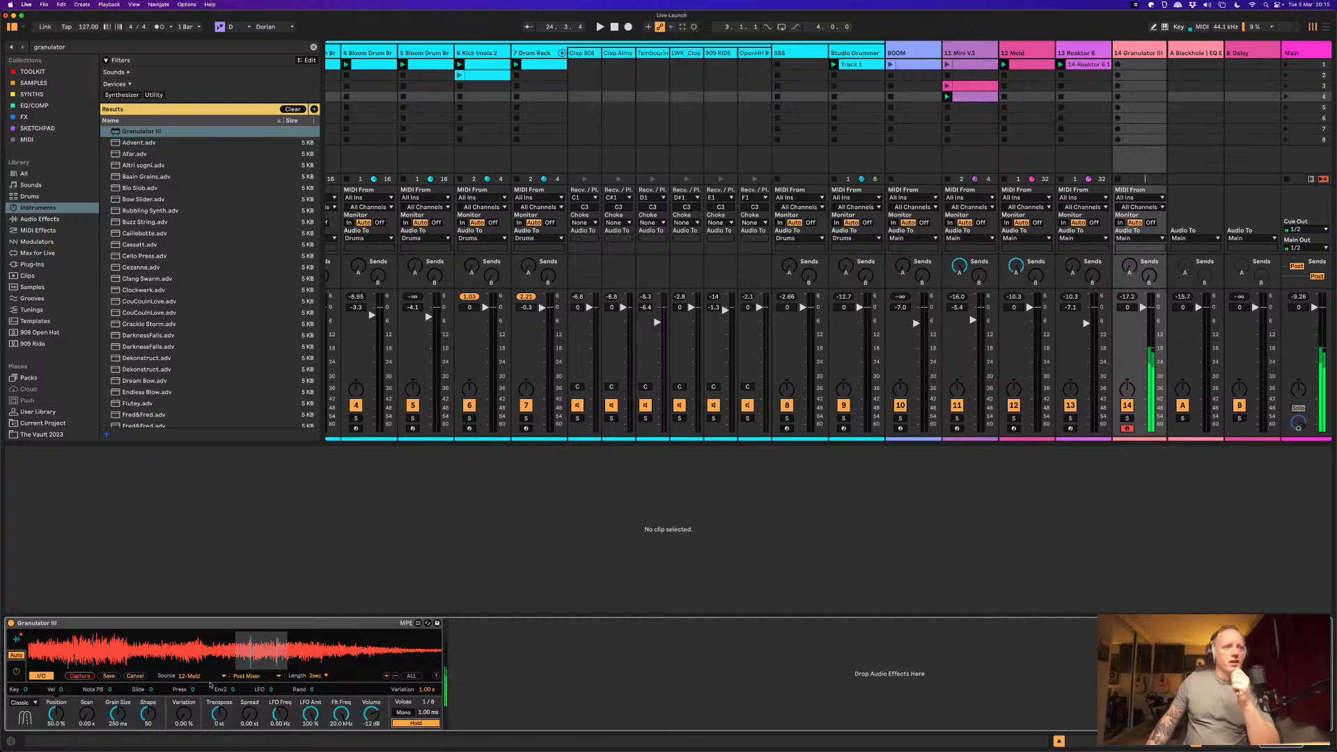
Step: Check Granulator III's envelope and filter page, return to the waveform, and set the playback mode to Cloud
left_click(16, 653)
left_click(16, 669)
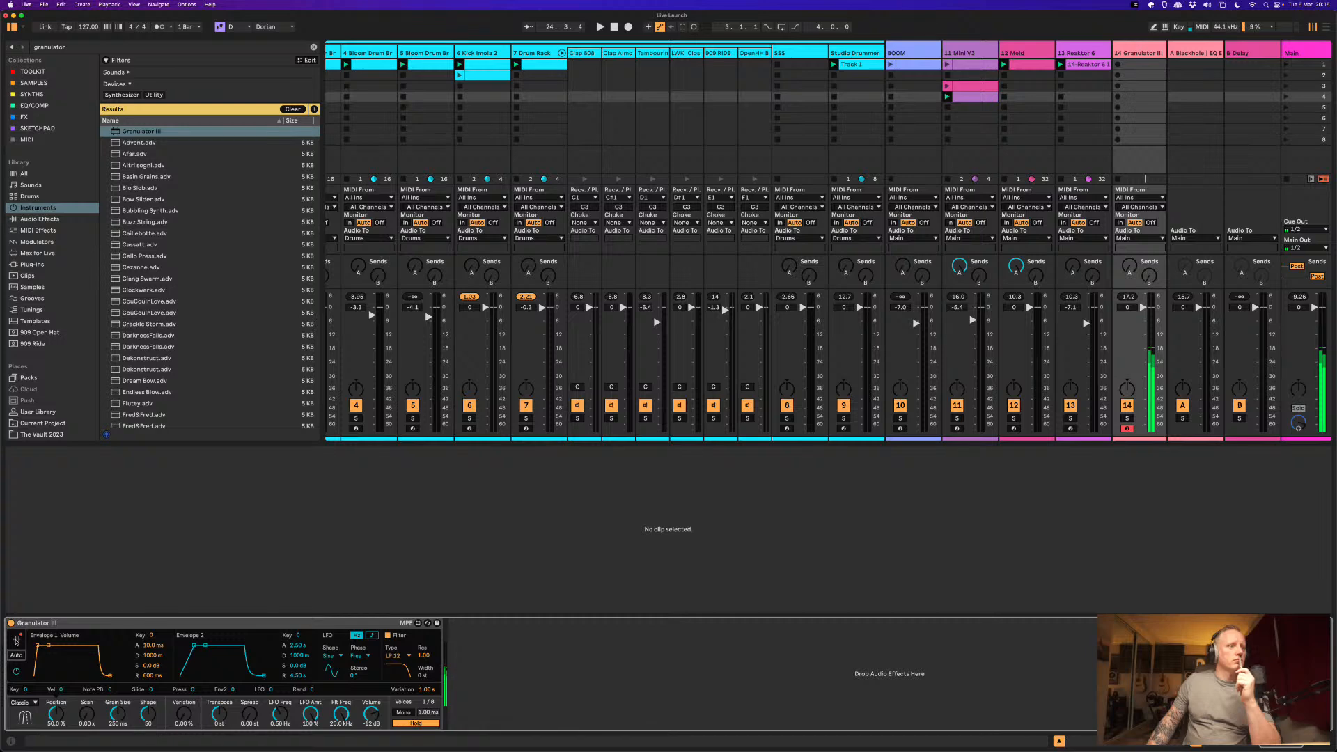
left_click(15, 640)
left_click(23, 702)
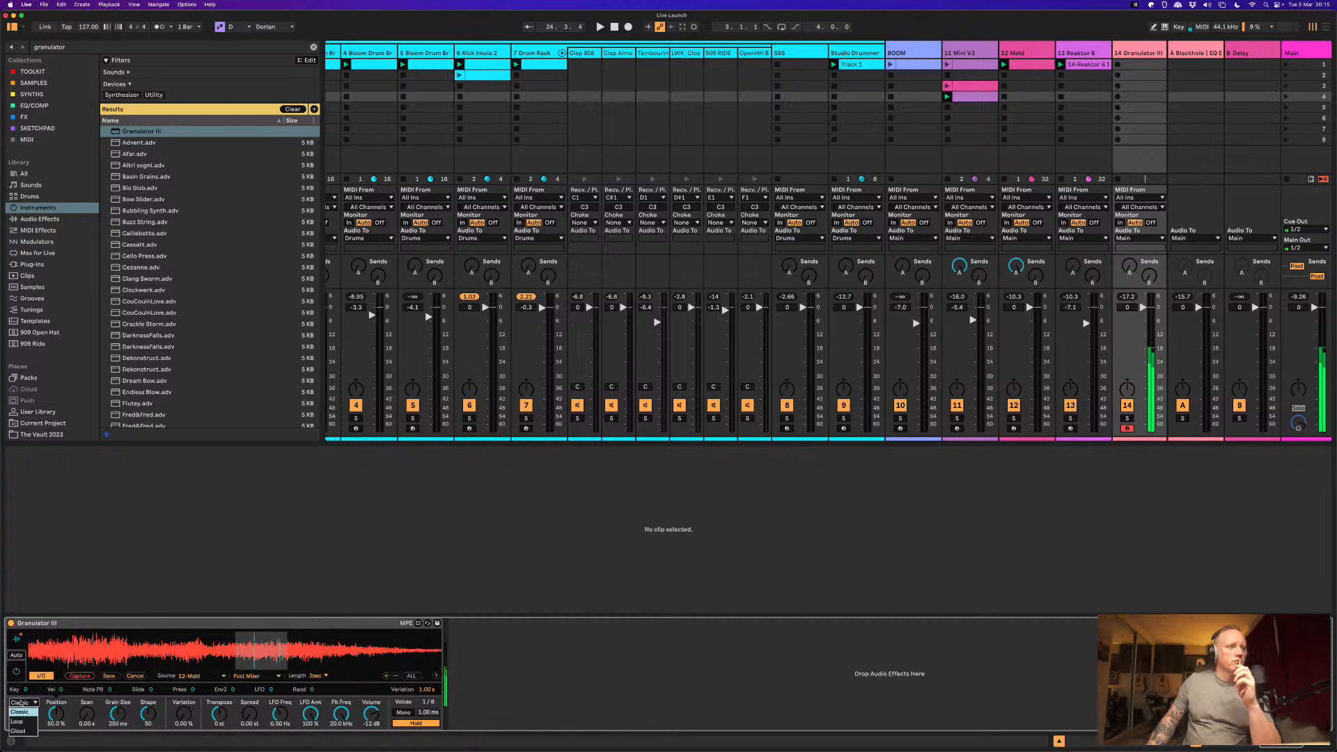
left_click(26, 727)
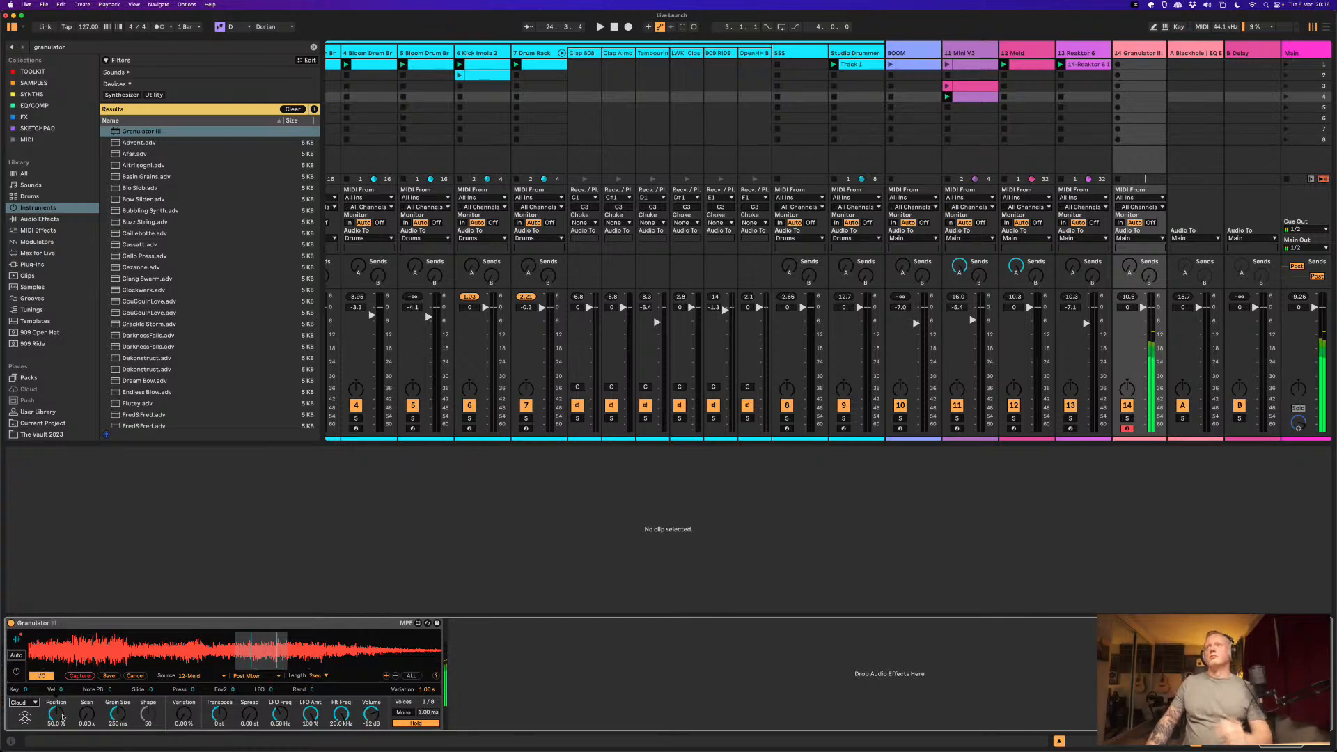
Step: Set Granulator III's Position to 37.4 % and Variation to 13.1 %, and raise the Scan speed slightly
left_click_drag(86, 714, 38, 729)
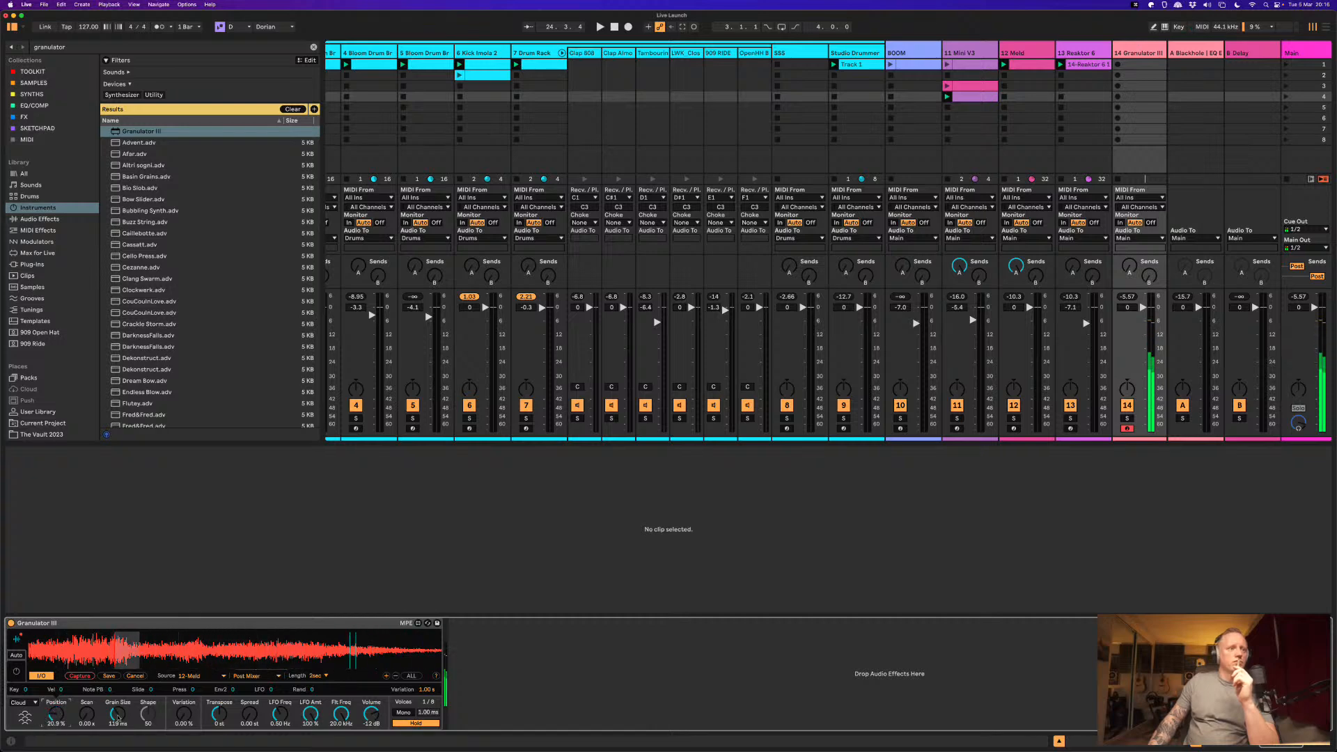
left_click_drag(248, 716, 183, 691)
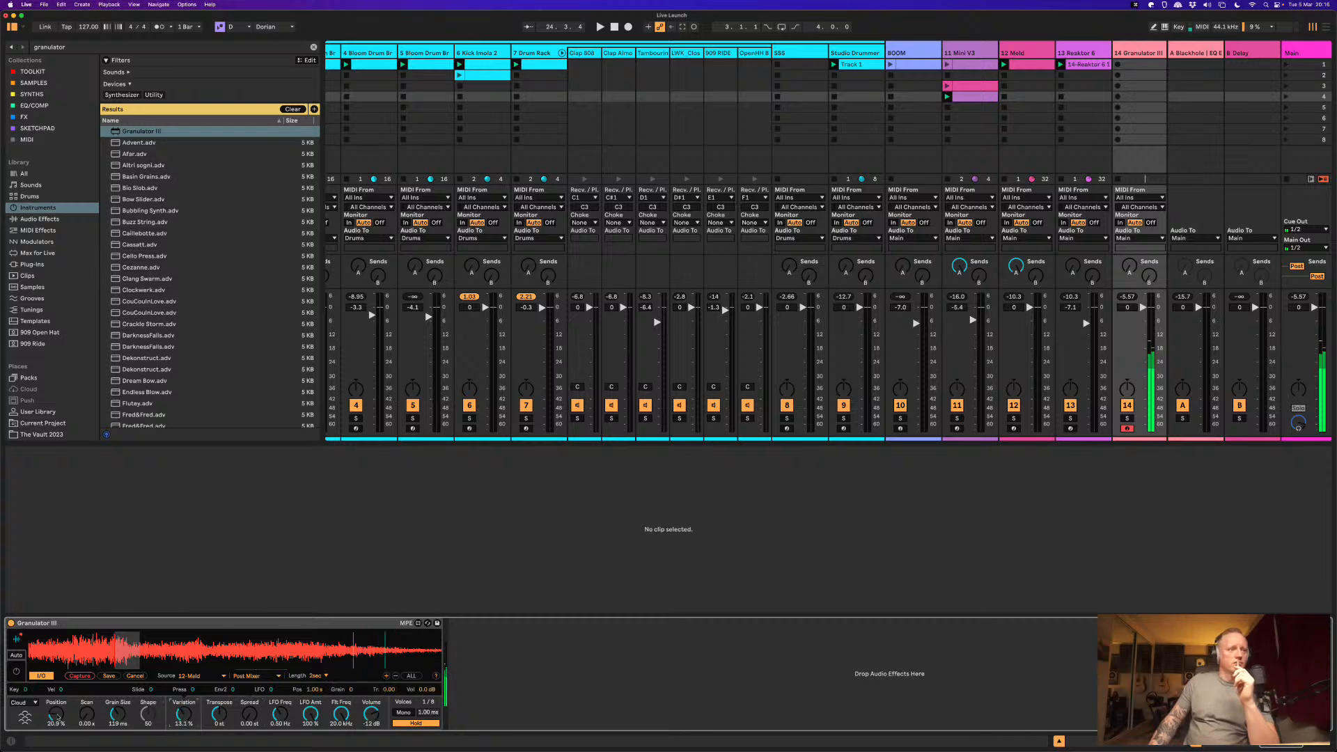
left_click_drag(59, 713, 59, 719)
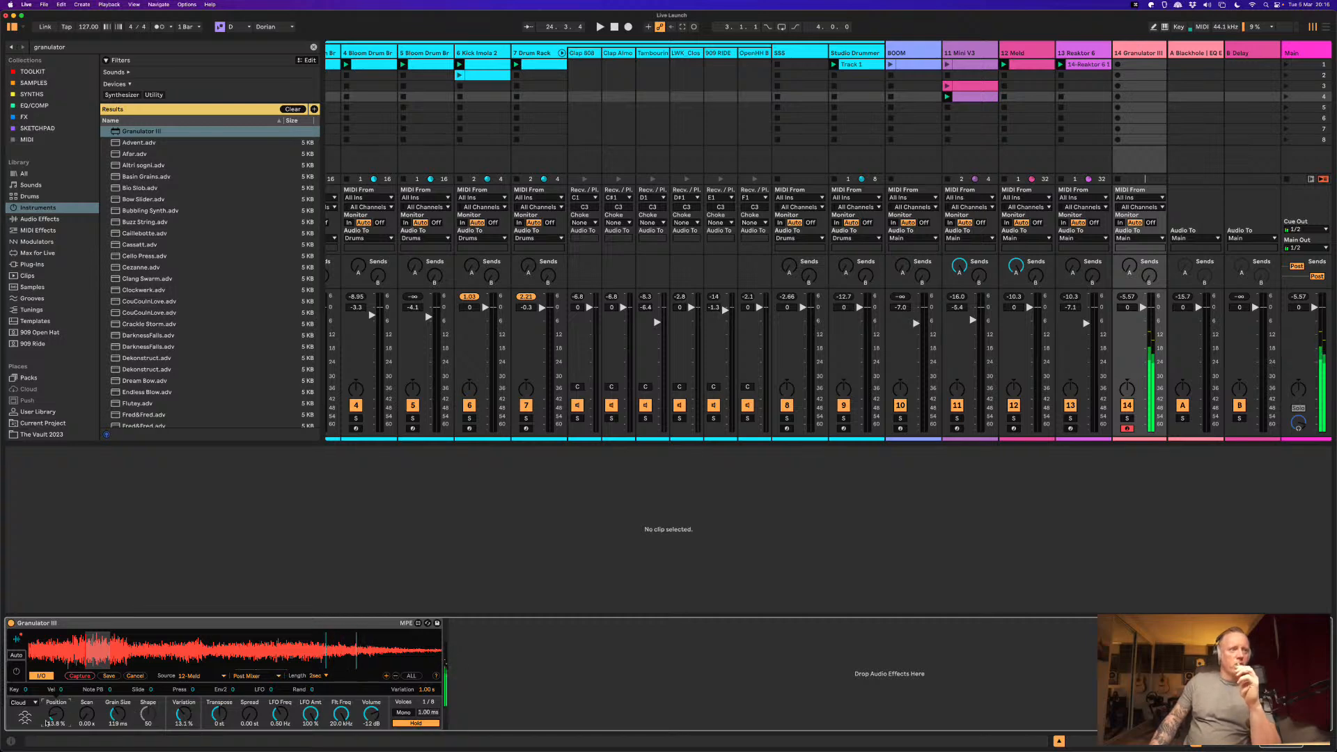
left_click_drag(84, 721, 117, 722)
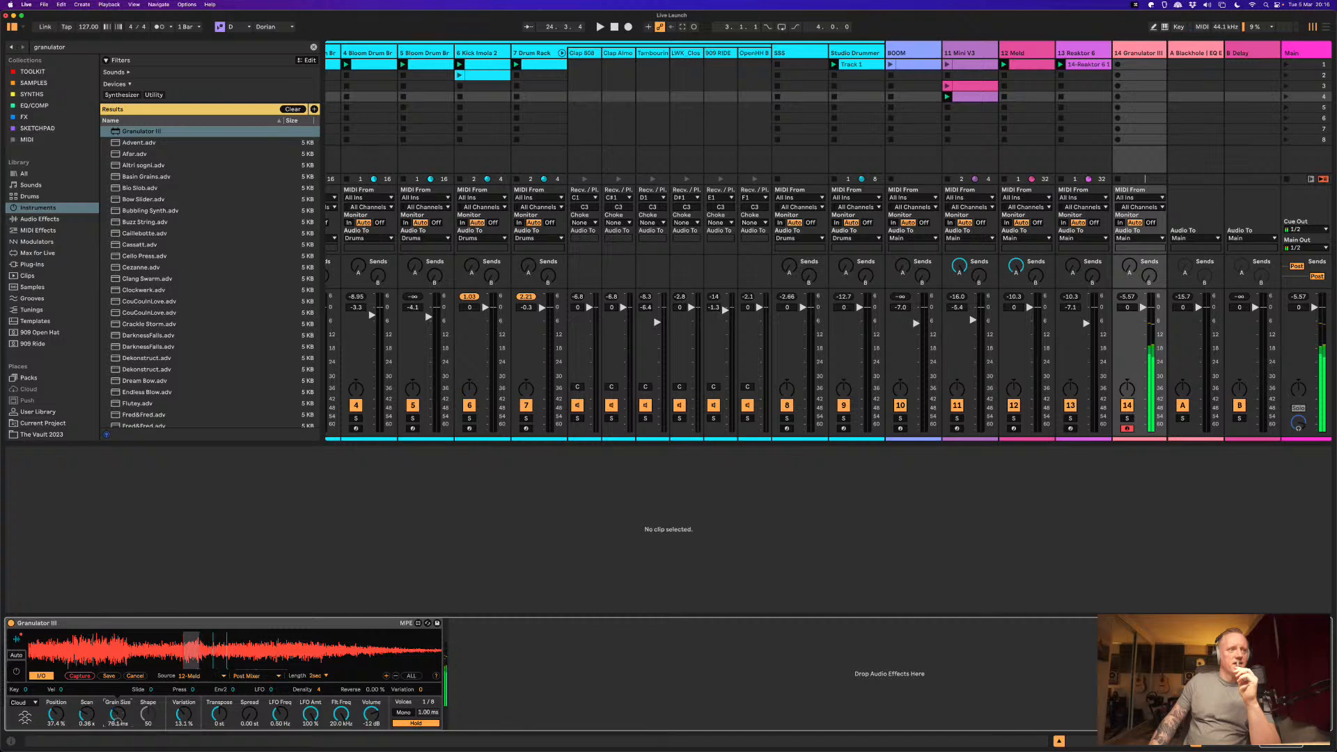
Step: Set Granulator III's Grain Size to 88.1 ms, LFO frequency to 0.19 Hz and filter frequency to 1.76 kHz
right_click(120, 723)
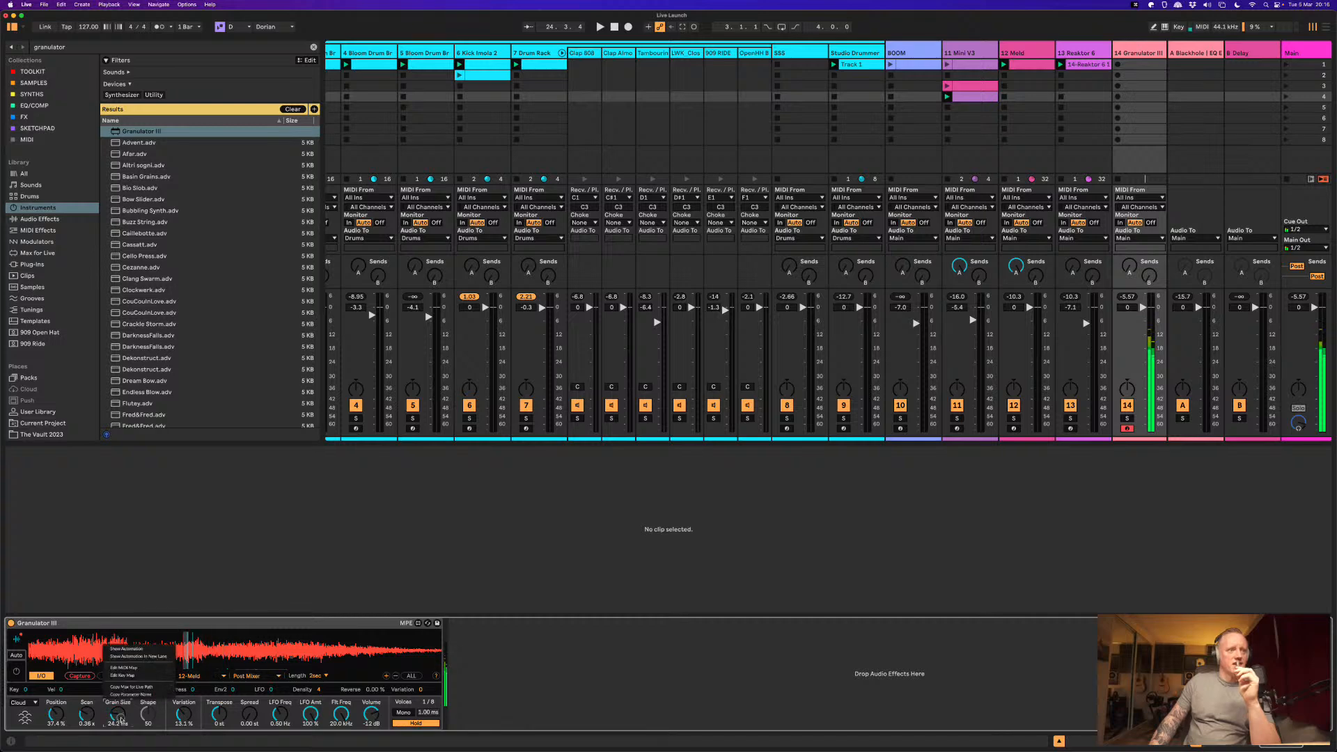
left_click(121, 720)
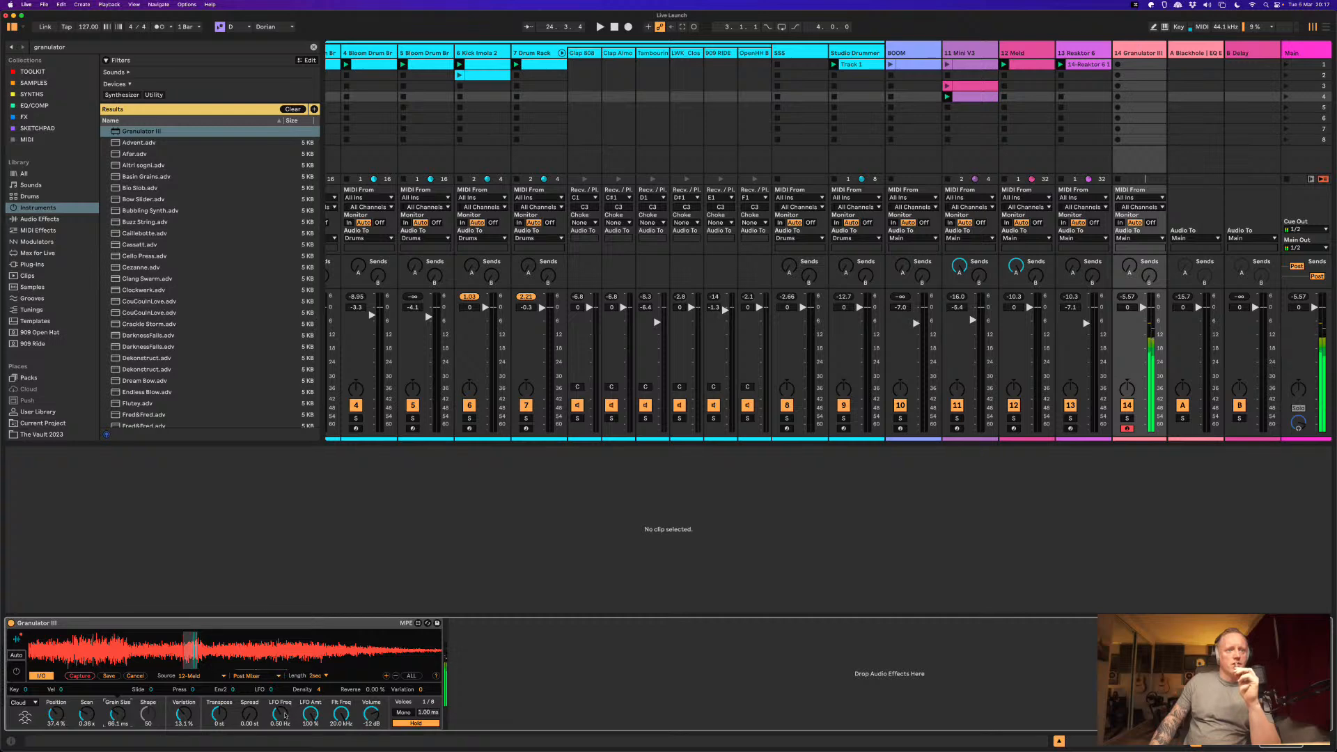
left_click_drag(285, 715, 334, 732)
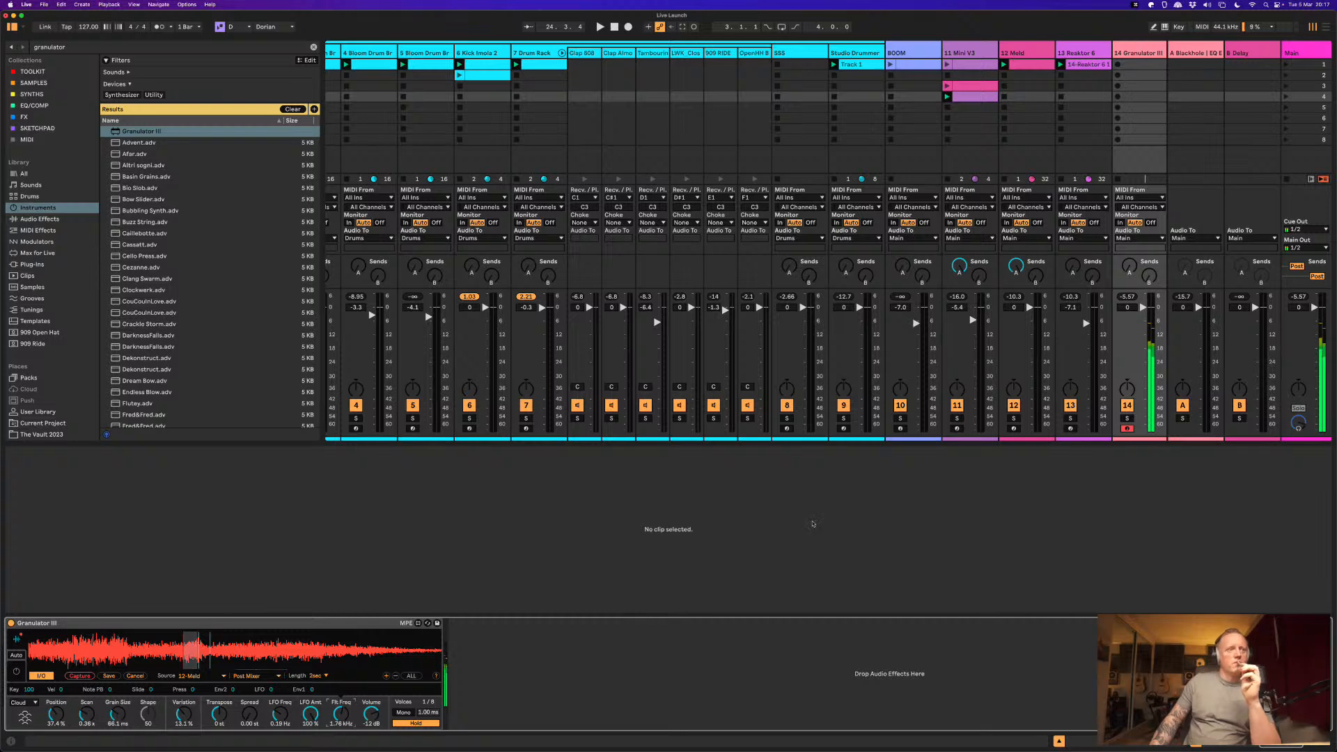
Step: Stop the clips on the Meld, Reaktor 6 and Mini V3 tracks and start playback of the drums
scroll(976, 232, "right", 2)
scroll(976, 231, "right", 1)
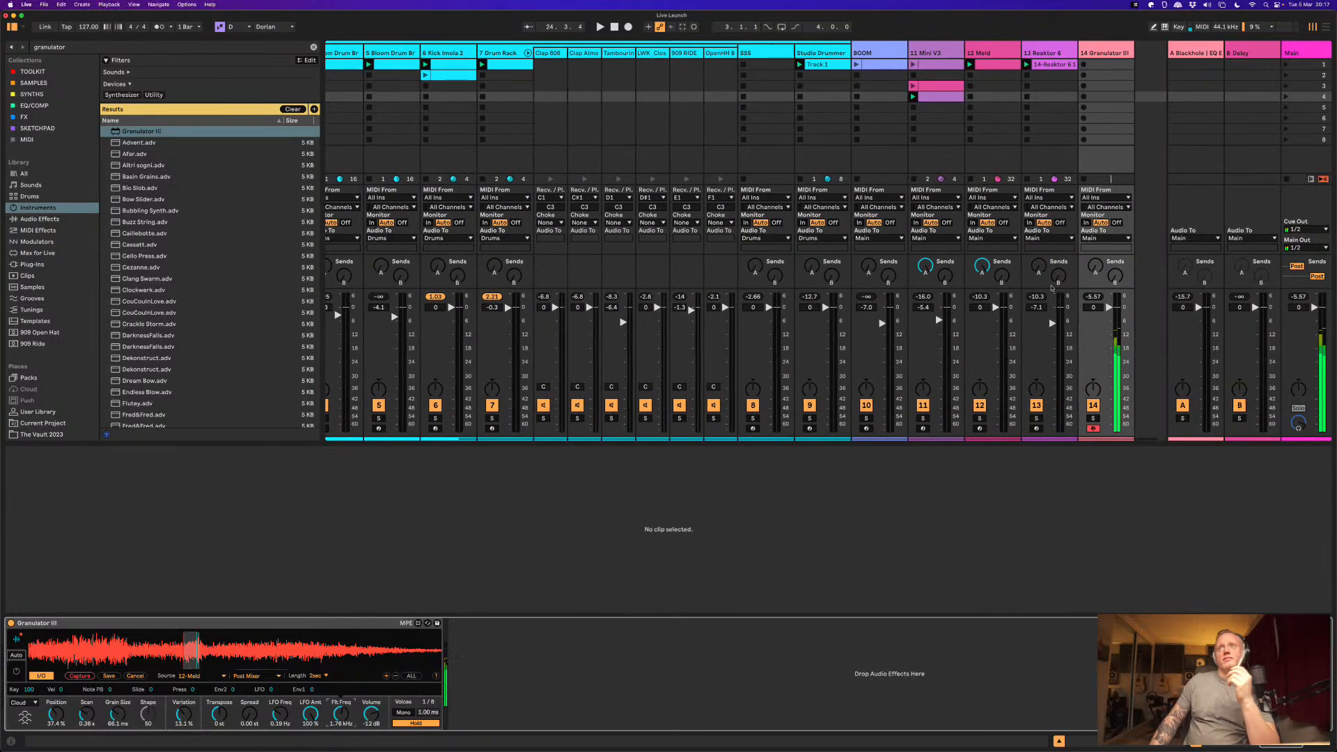
left_click(972, 182)
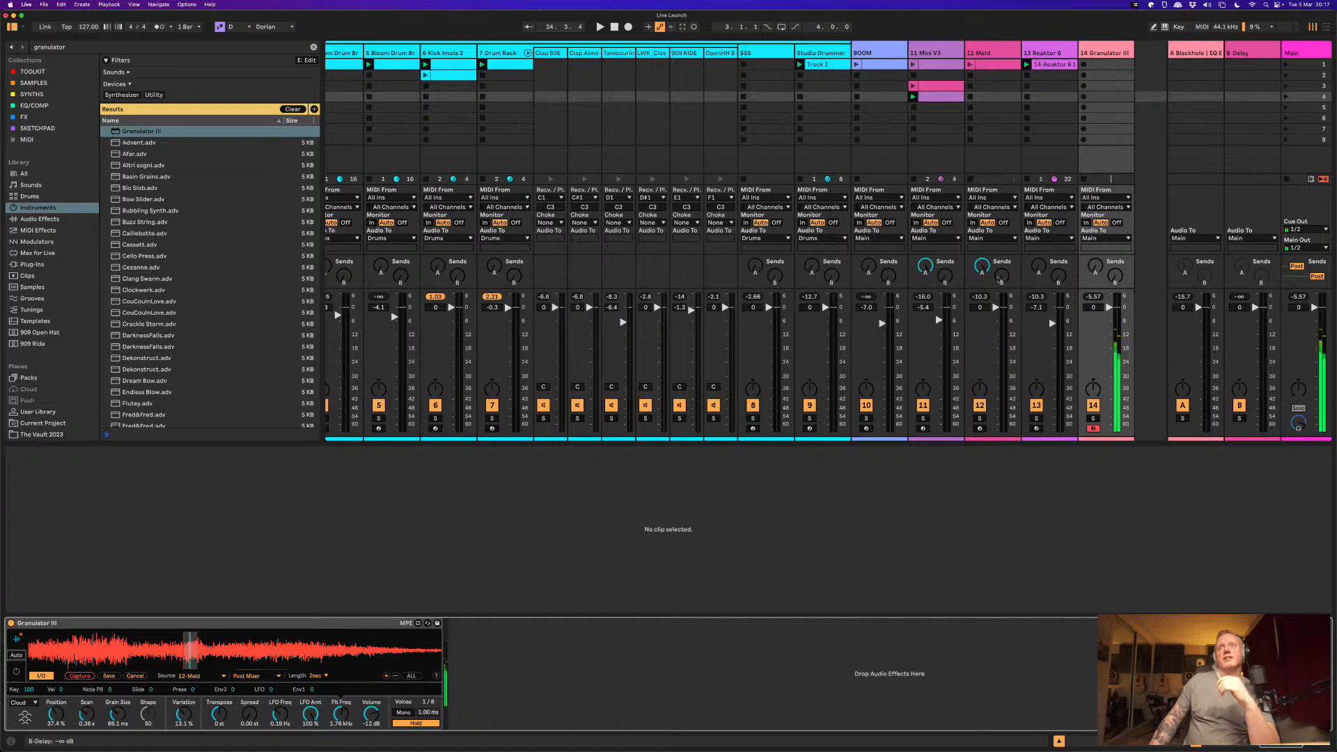
left_click(1027, 180)
left_click(913, 180)
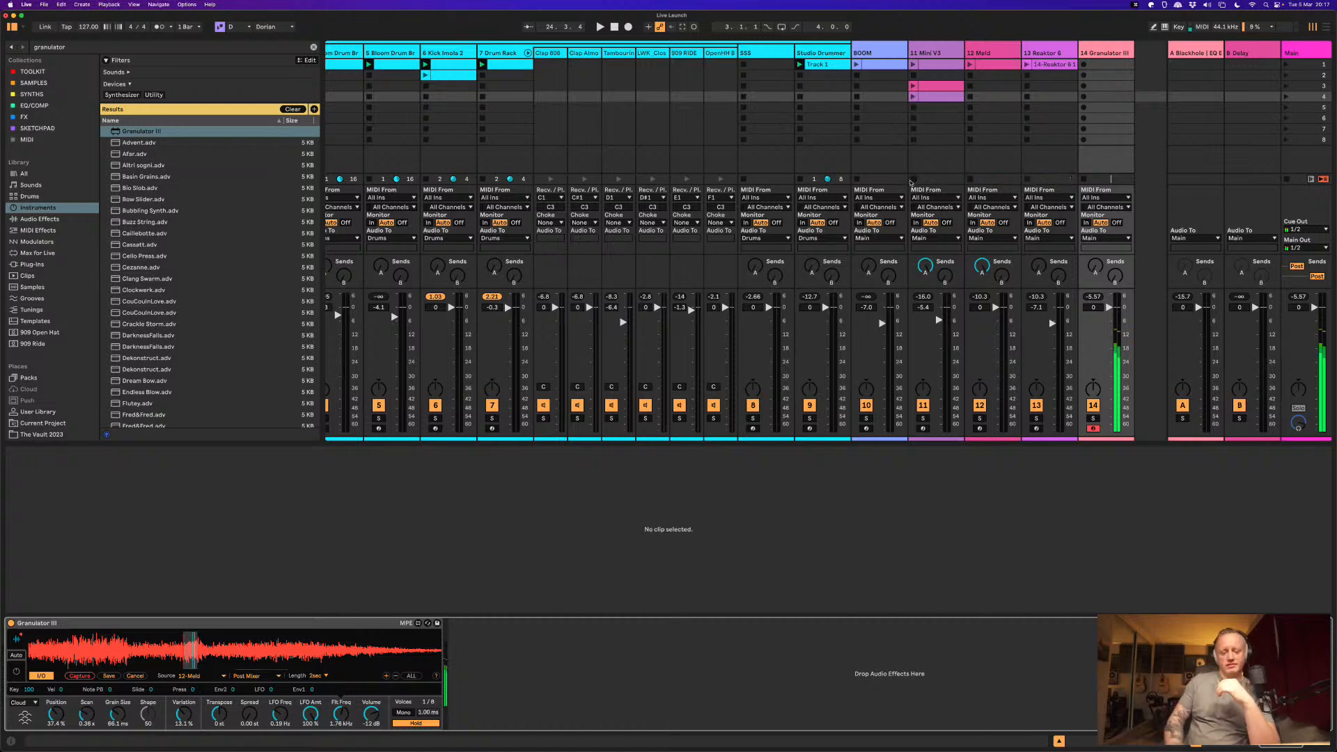
key("space")
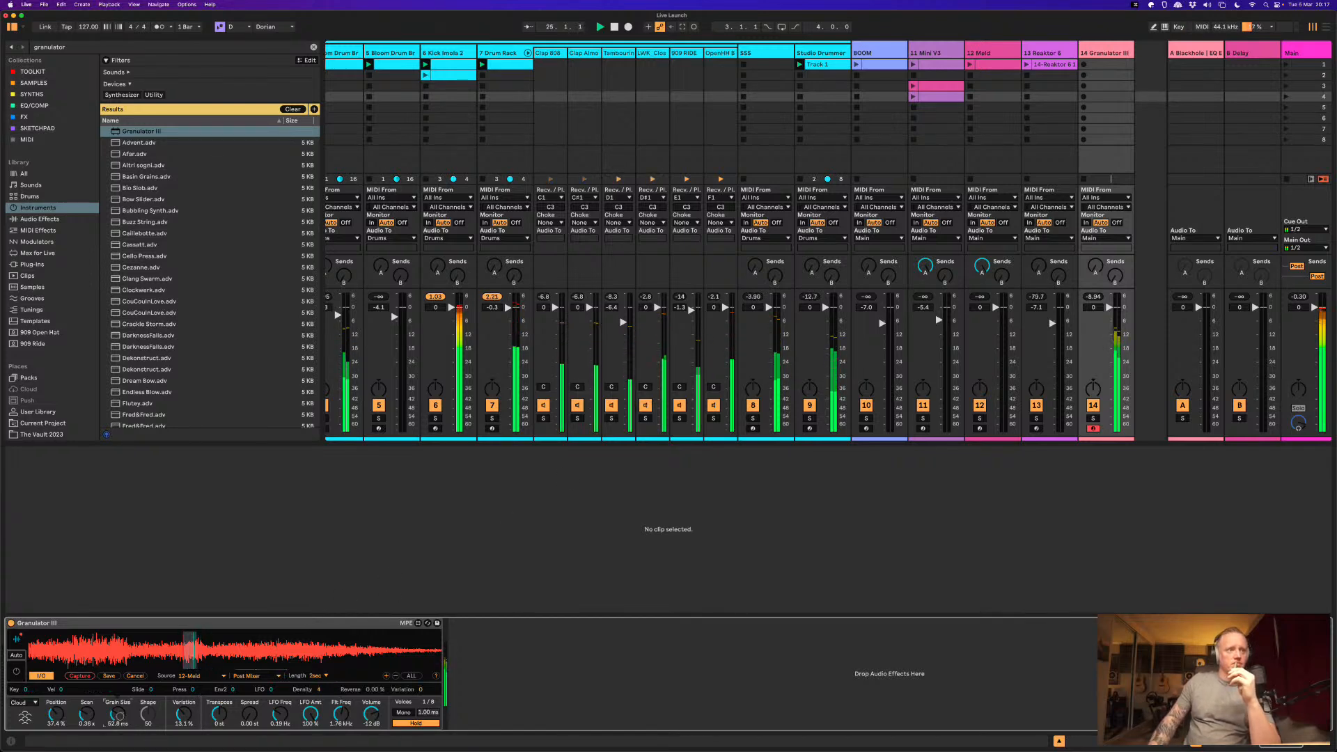
Step: Sweep Granulator III's Grain Size up to about 139 ms and open the filter frequency to 20.0 kHz
left_click_drag(118, 713, 119, 718)
left_click_drag(118, 719, 119, 725)
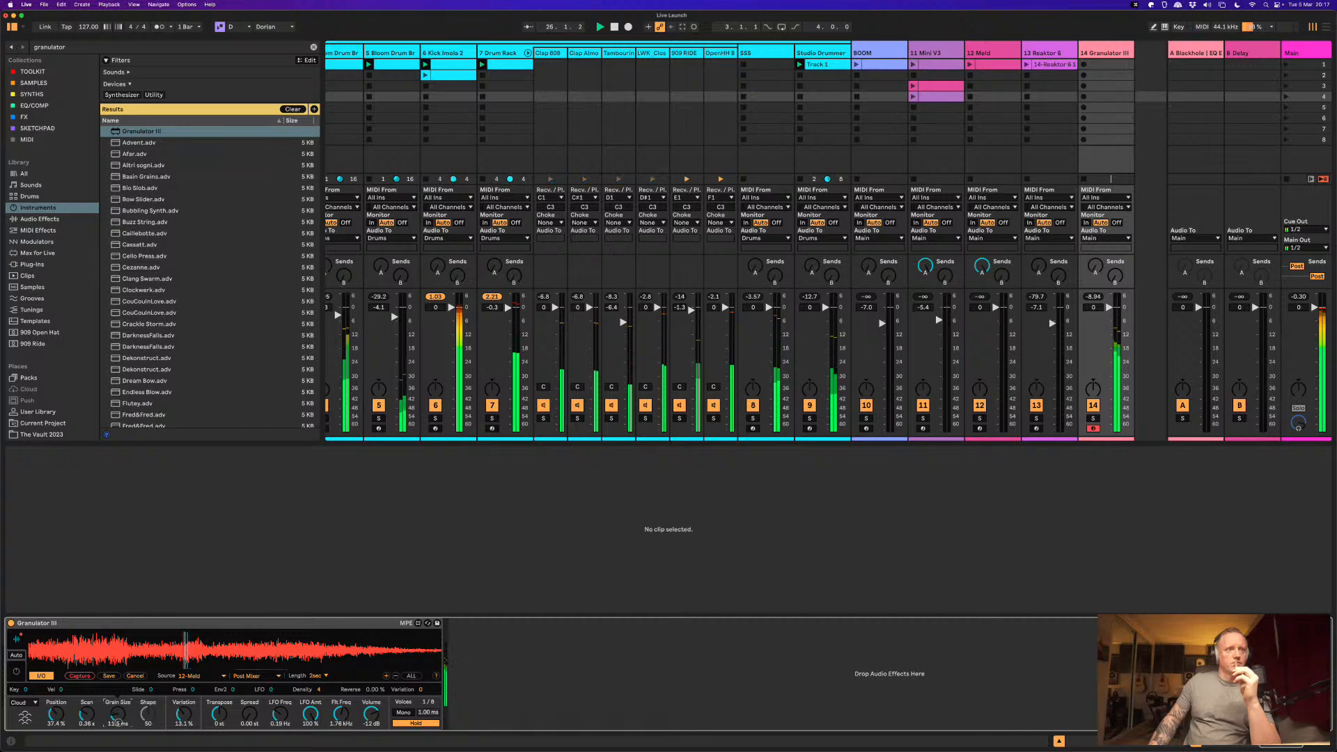
left_click_drag(341, 714, 345, 680)
mouse_move(118, 714)
left_mouse_down()
mouse_move(119, 727)
mouse_move(116, 710)
left_mouse_up()
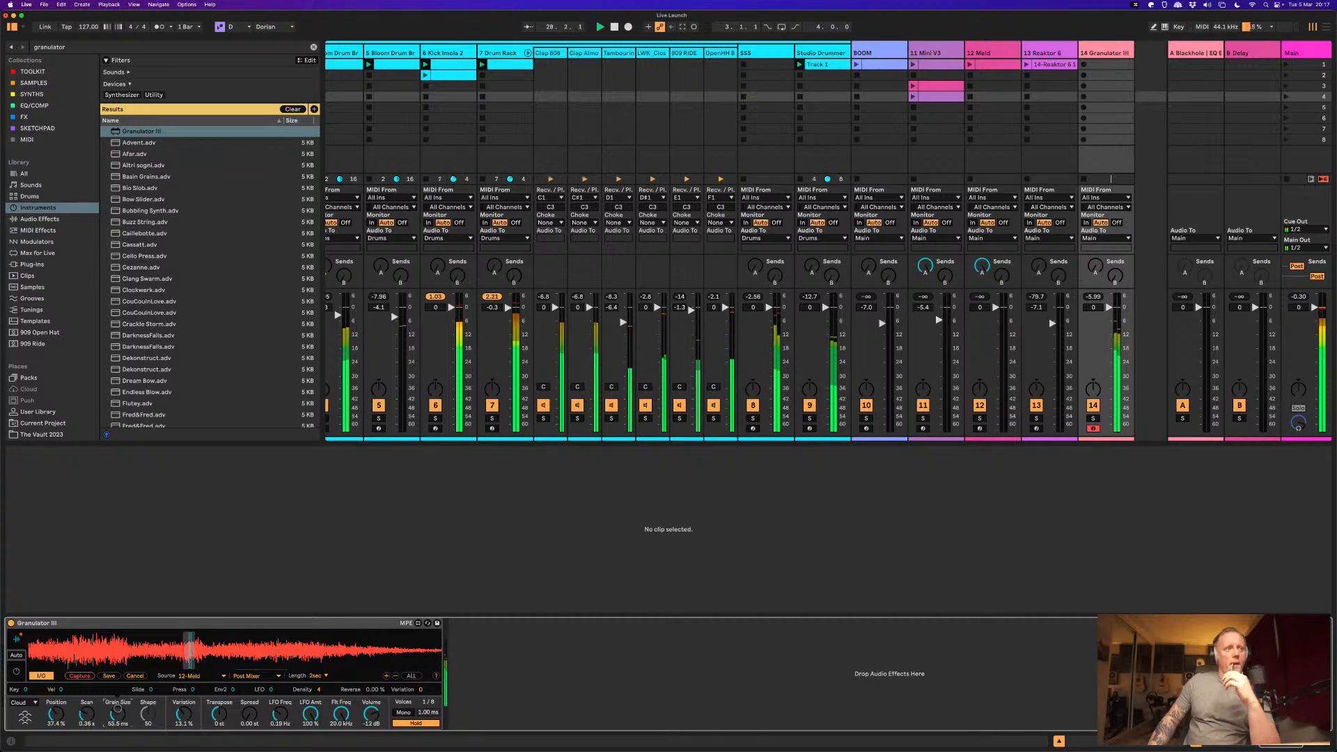
left_click_drag(117, 706, 116, 700)
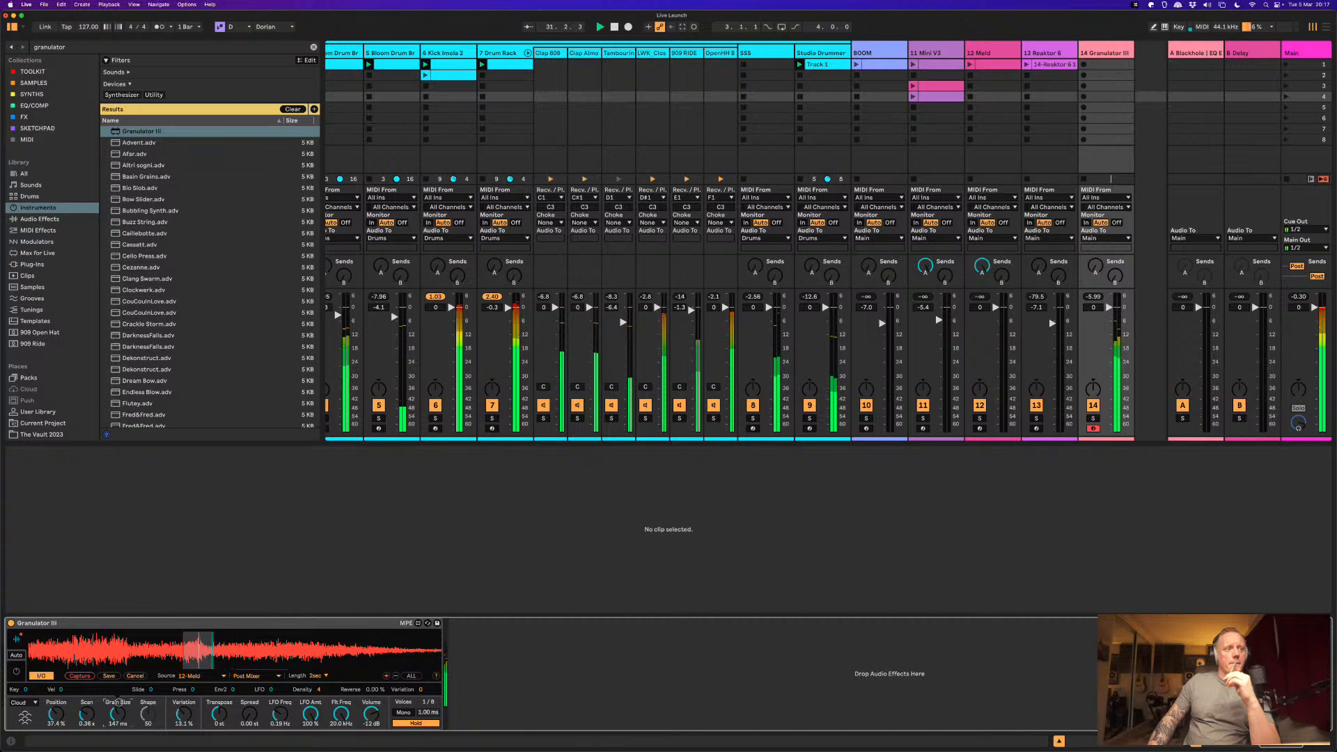
Step: Reset Variation to 0 % and set the position variation to 570 ms and the grain variation to 34
double_click(170, 722)
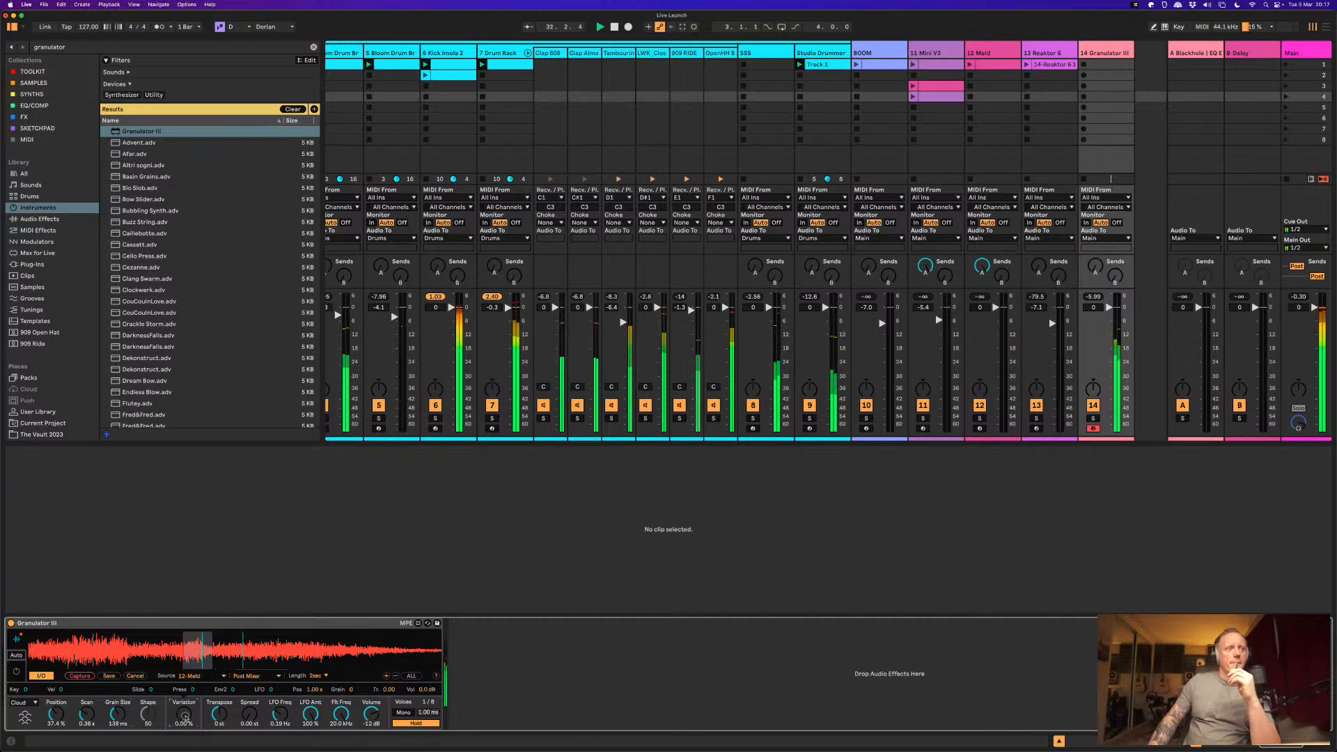
left_click_drag(328, 690, 389, 692)
double_click(389, 693)
Step: Switch Granulator III's playback mode from Cloud to Loop
left_click(21, 704)
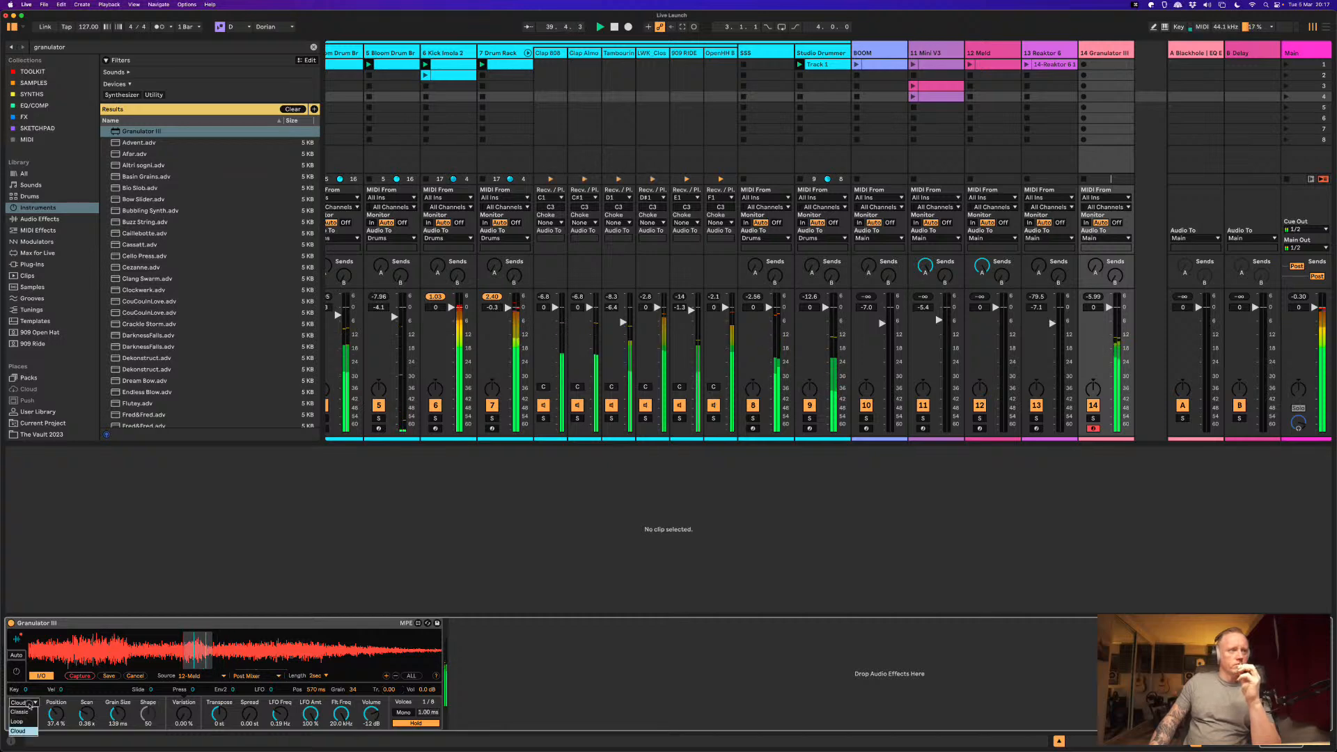
left_click(31, 709)
left_click(31, 704)
left_click(28, 718)
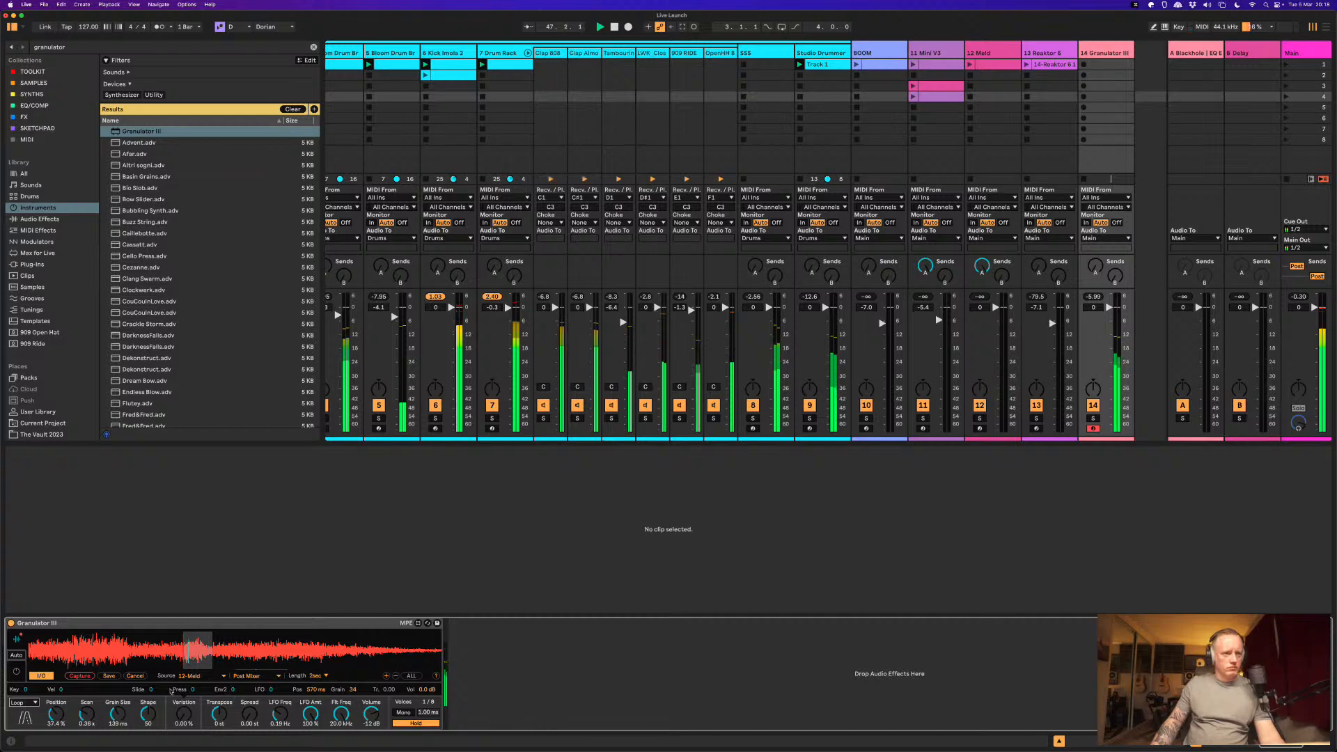
left_click(22, 702)
left_click(16, 722)
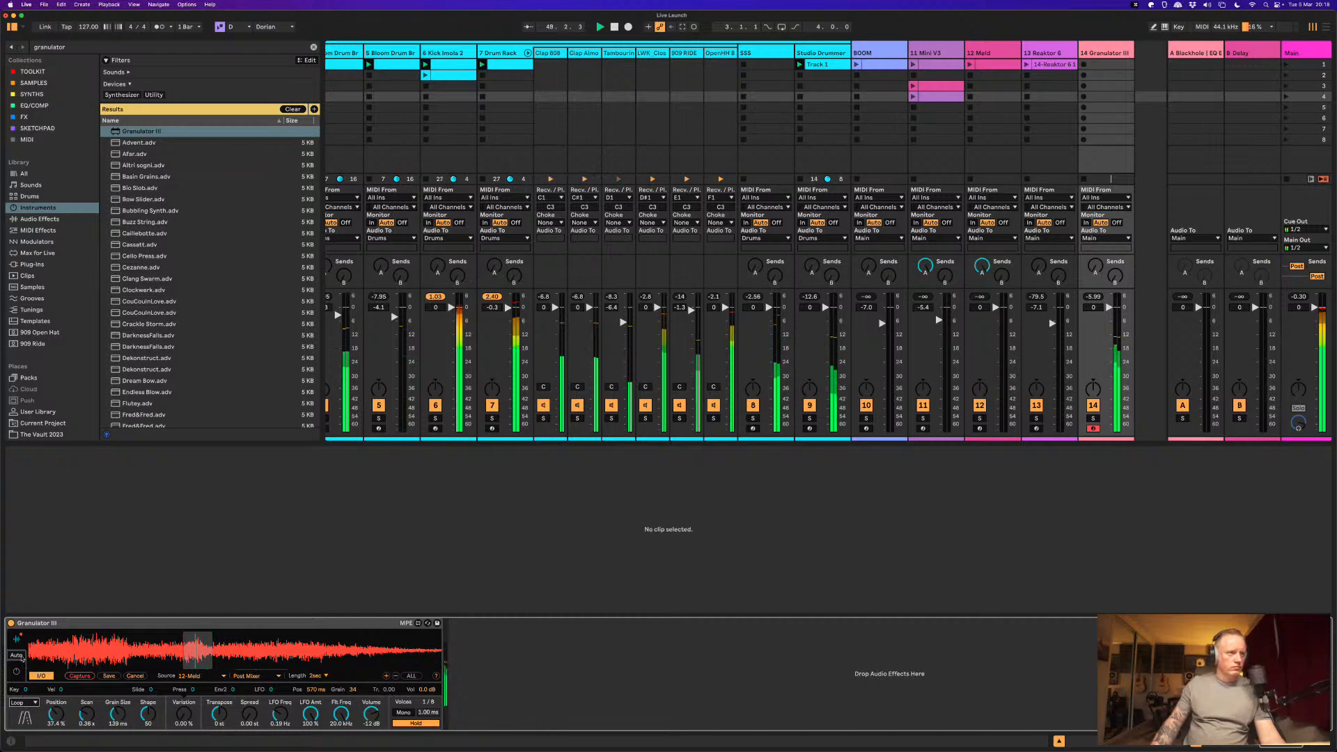
Step: Set Granulator III's Position to 34.3 % and Shape to 44, and adjust the Grain Size by ear
left_click(16, 655)
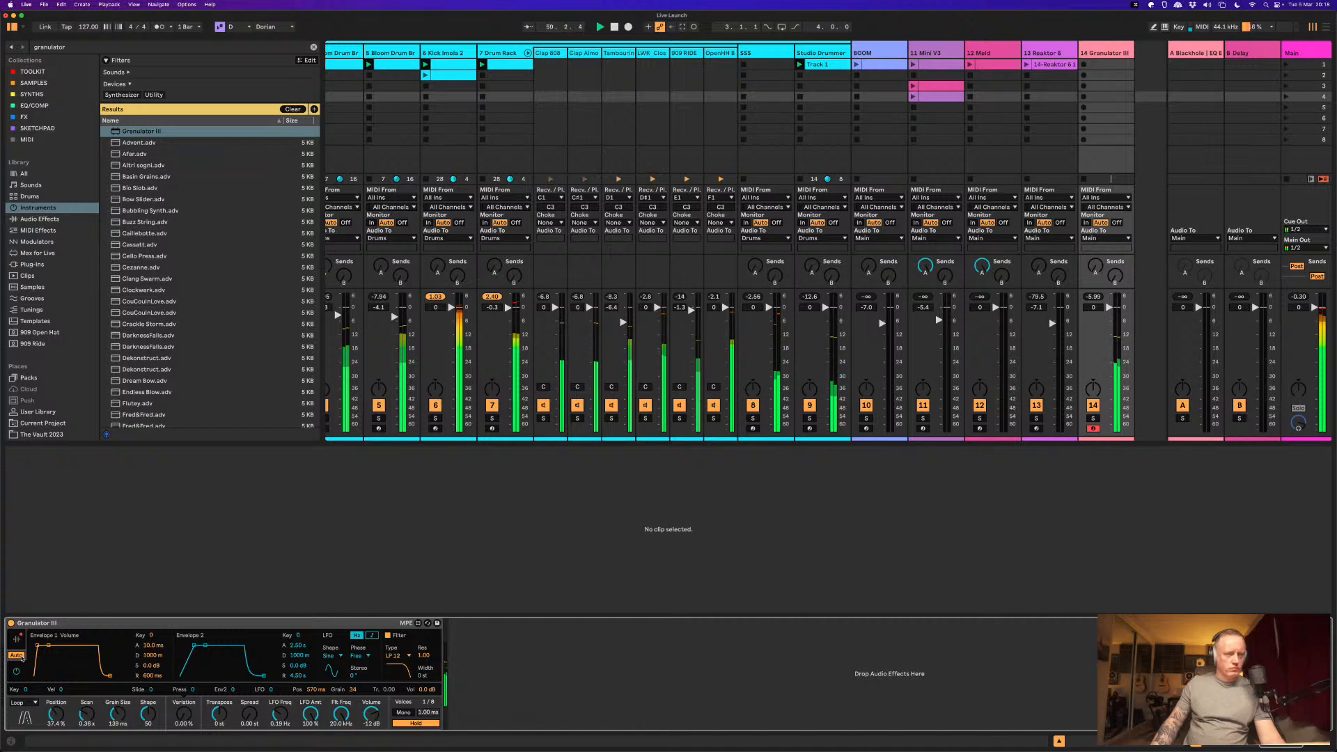
left_click(16, 656)
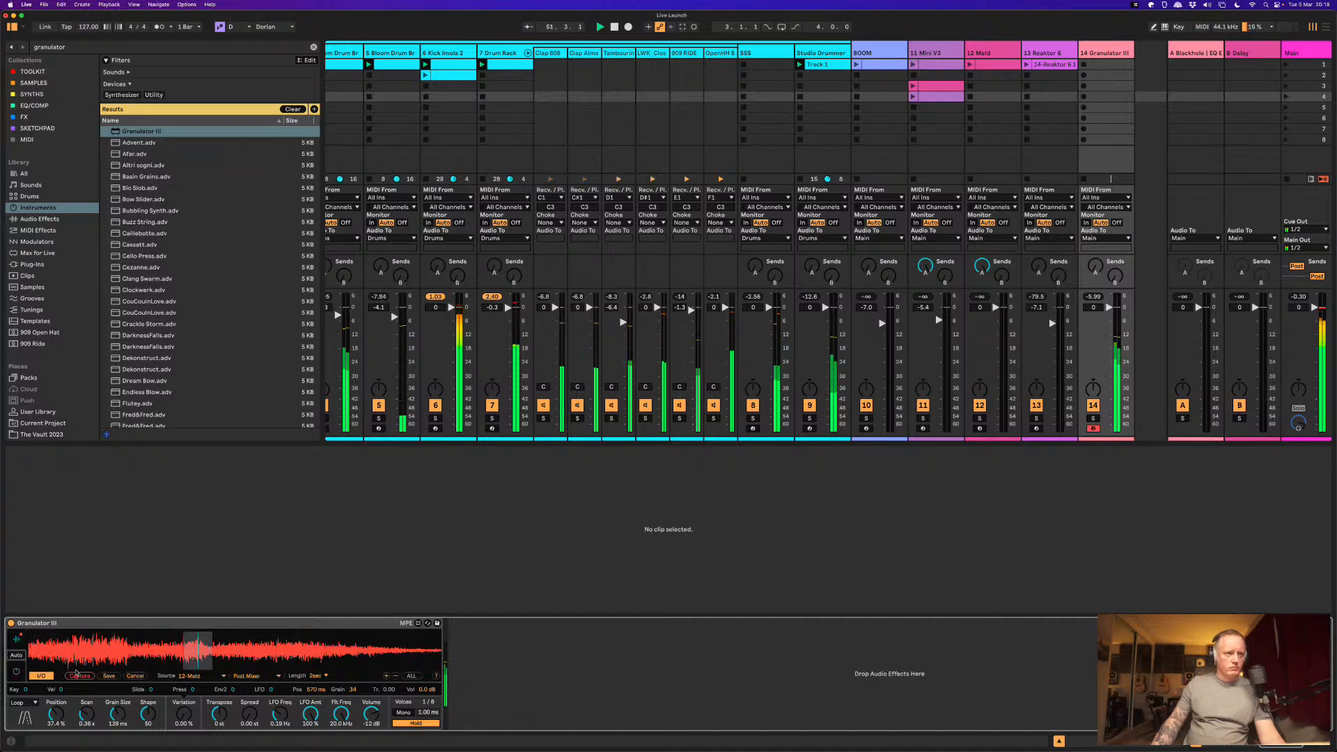
left_click_drag(55, 713, 118, 707)
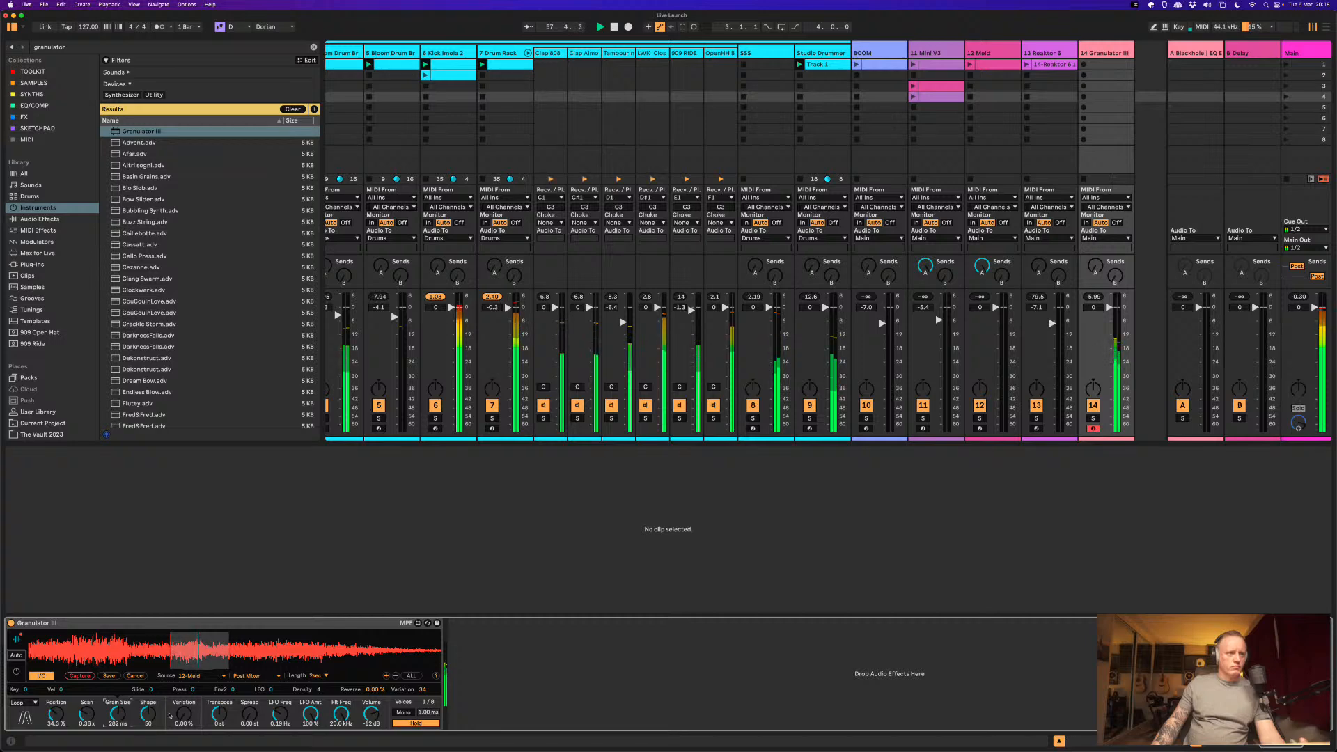
left_click_drag(149, 712, 118, 716)
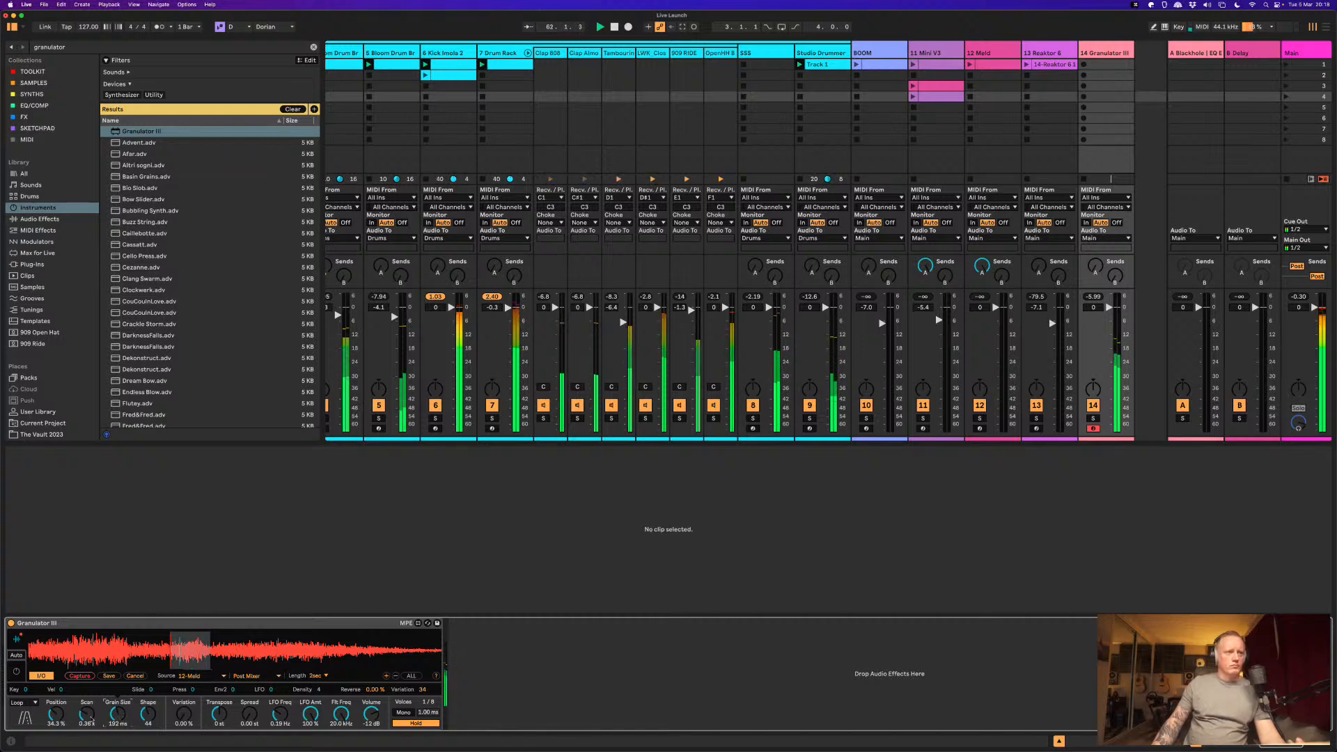
left_click_drag(123, 716, 121, 718)
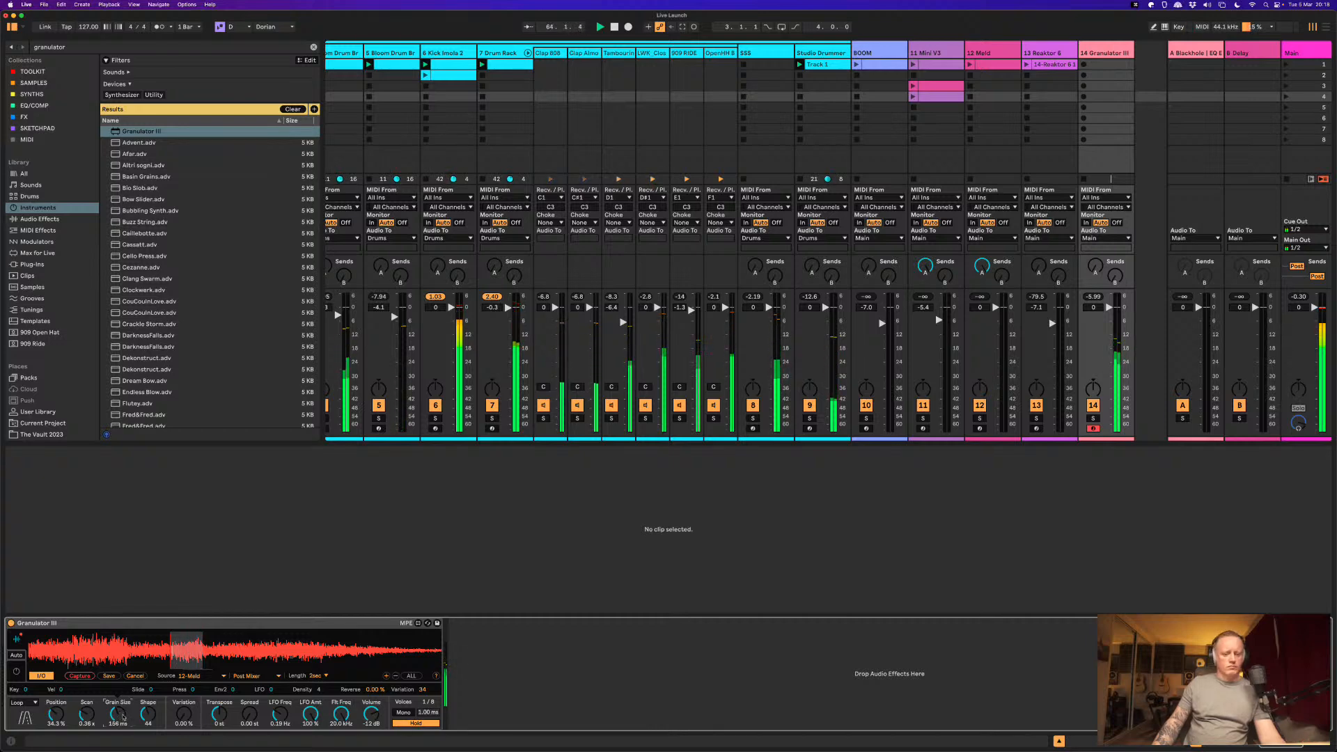
Step: Use Spotlight to calculate the beat length as 60000/127, and halve it with 472/2
key("super+space")
type("600")
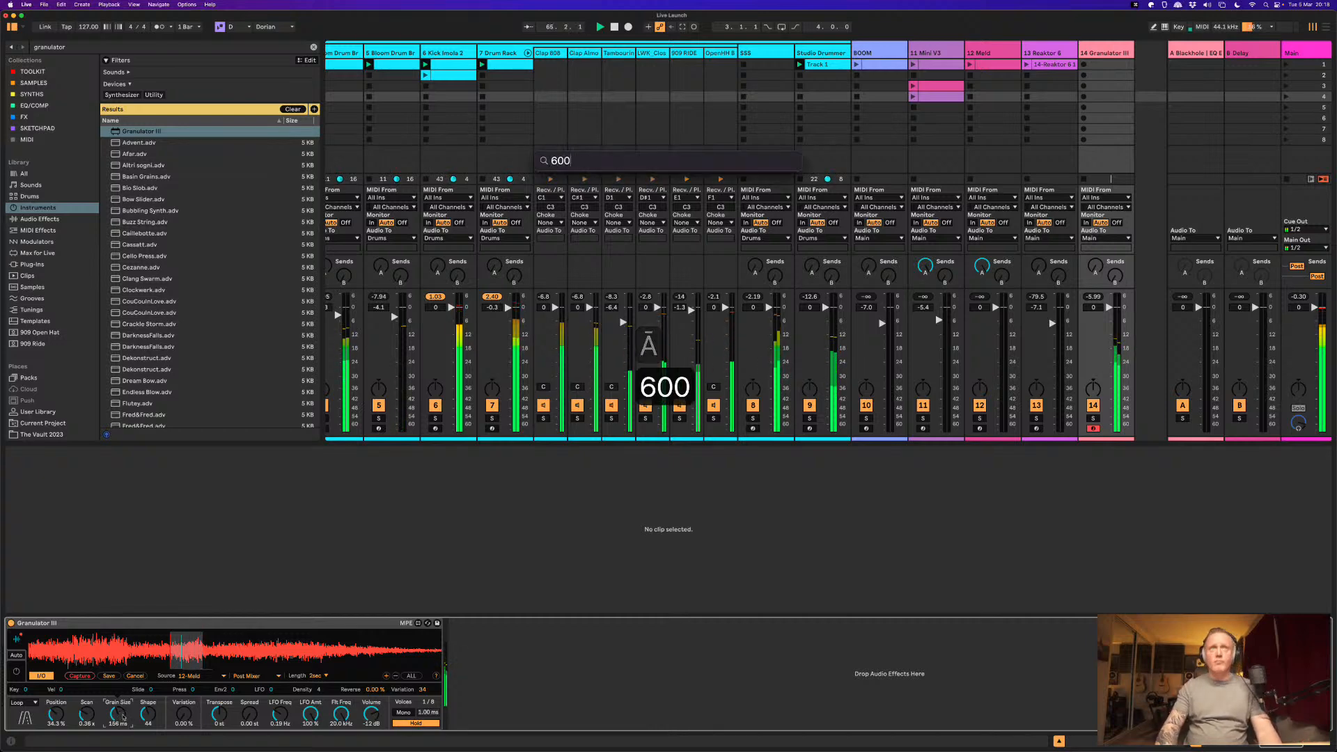
type("00/4")
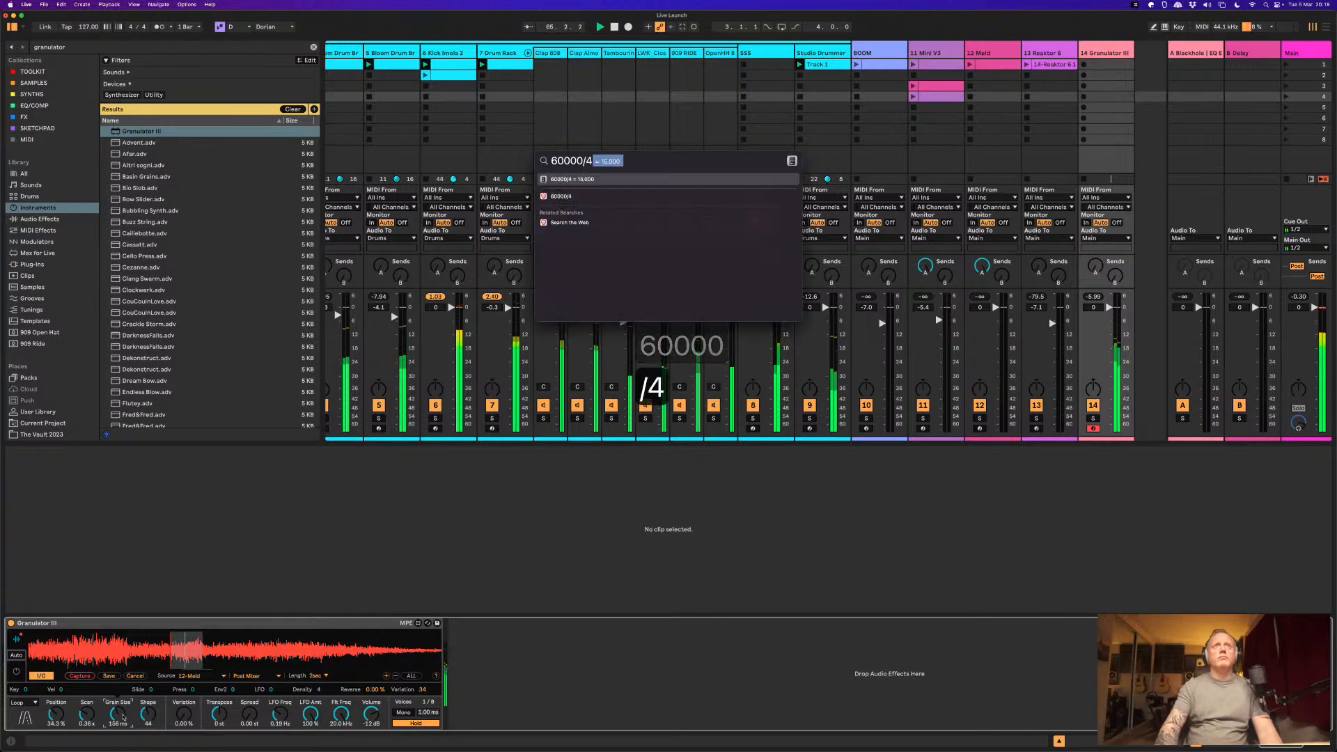
key("BackSpace")
key("BackSpace")
type("127")
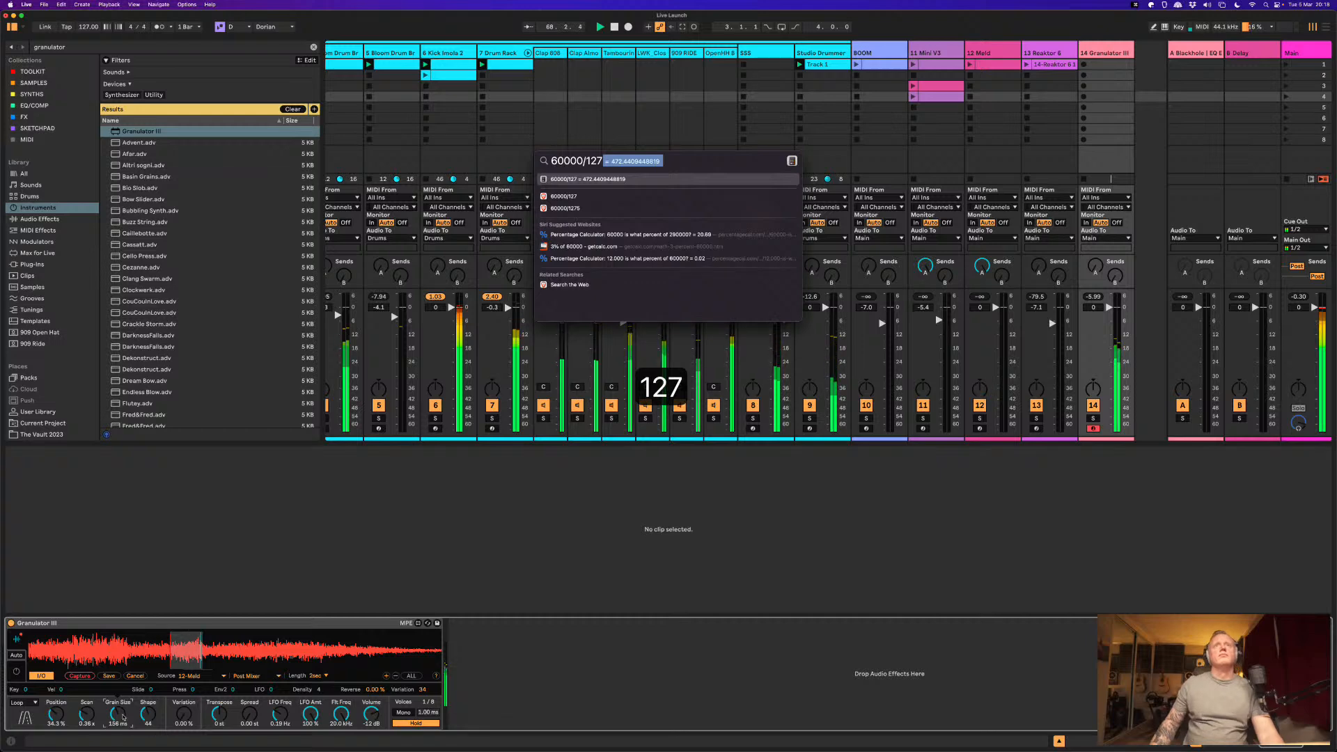
key("Escape")
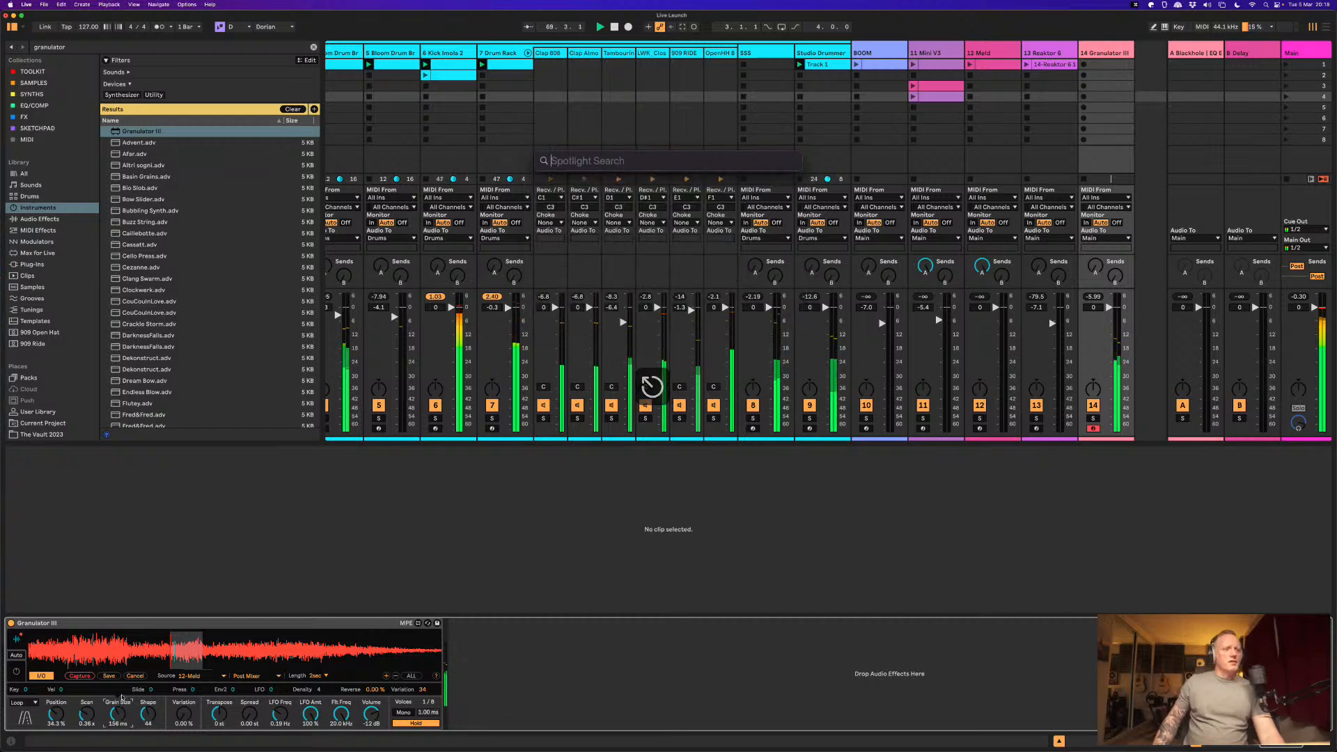
type("472/2")
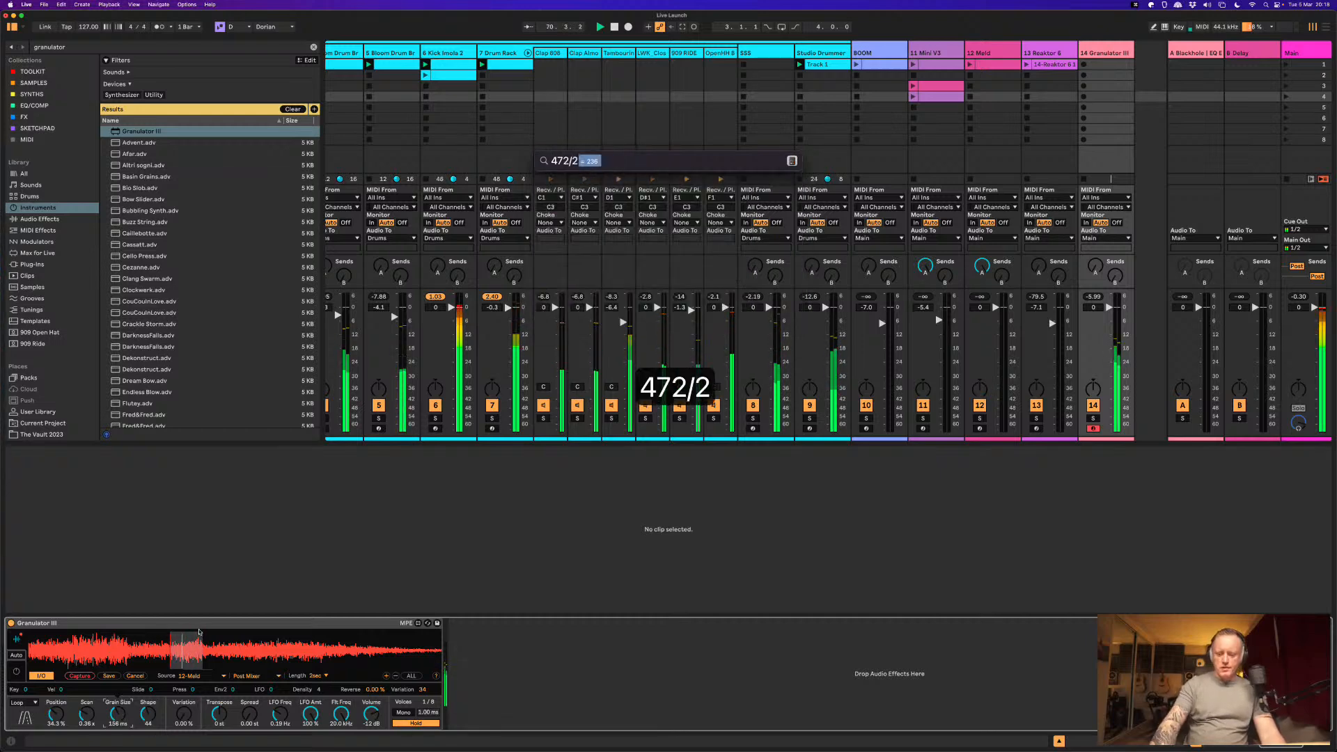
key("Escape")
key("Escape")
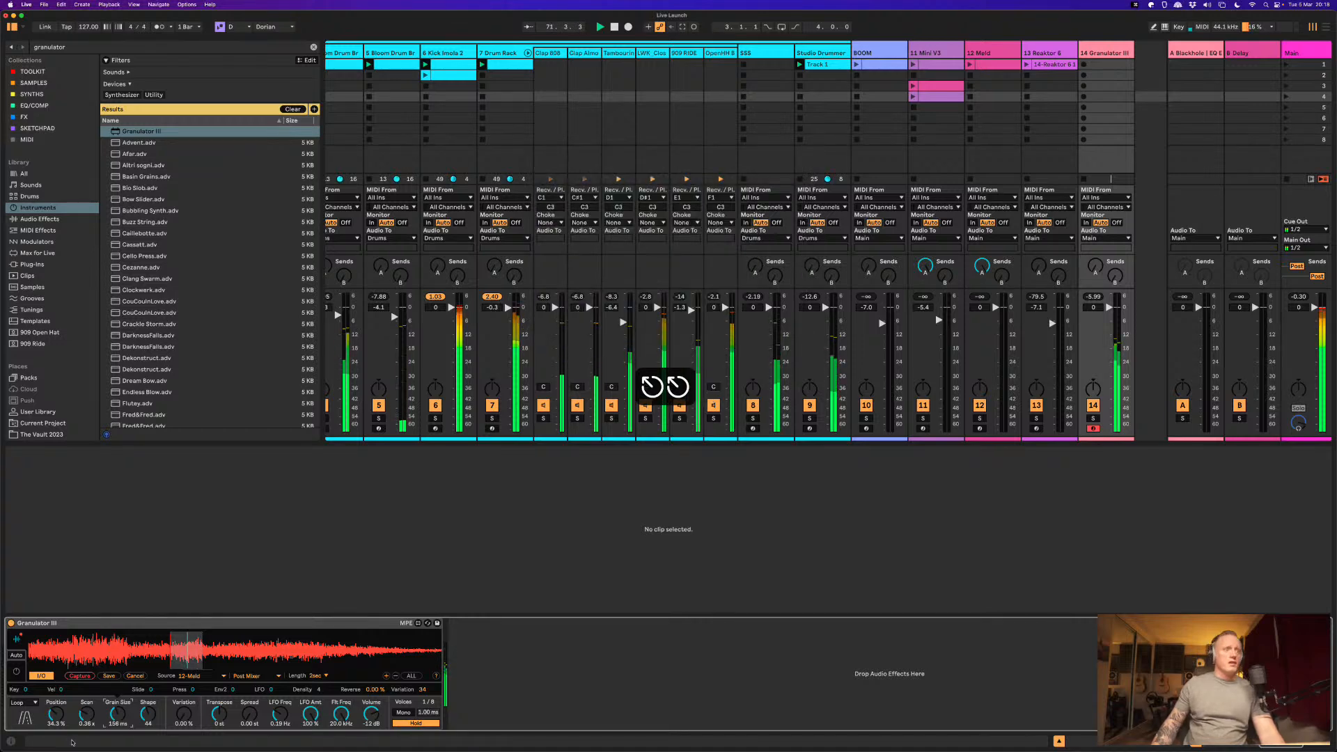
Step: Set Granulator III's Grain Size to 236 ms and lower its Shape to 9
left_click_drag(118, 723, 120, 716)
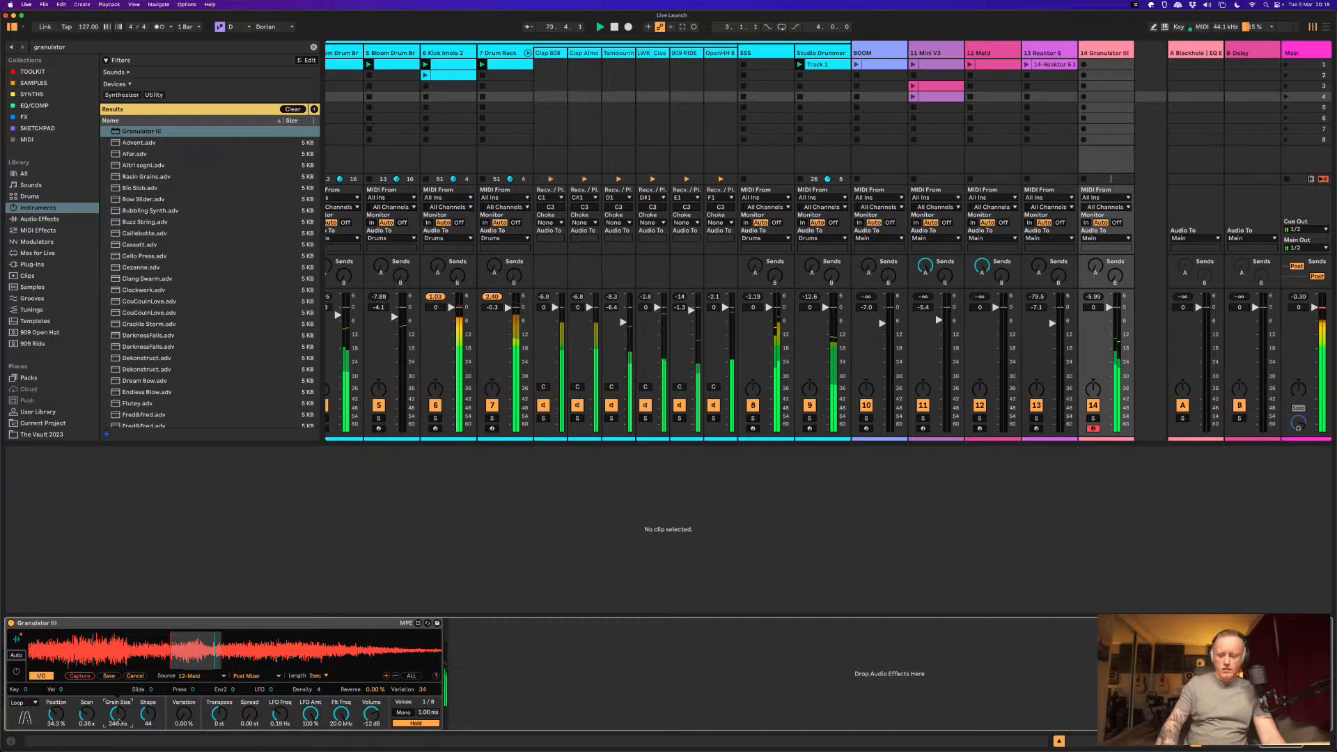
type("236")
key("Return")
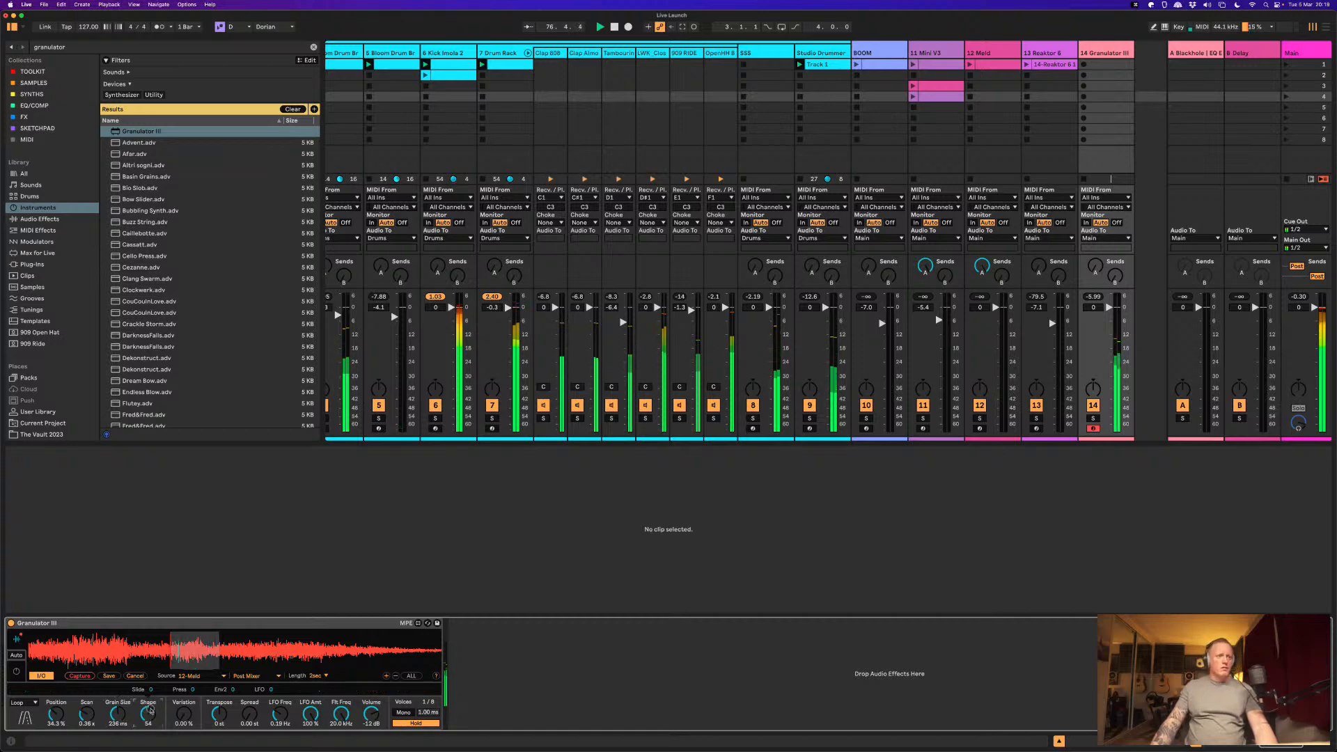
mouse_move(149, 707)
left_mouse_down()
mouse_move(155, 734)
mouse_move(172, 718)
left_mouse_up()
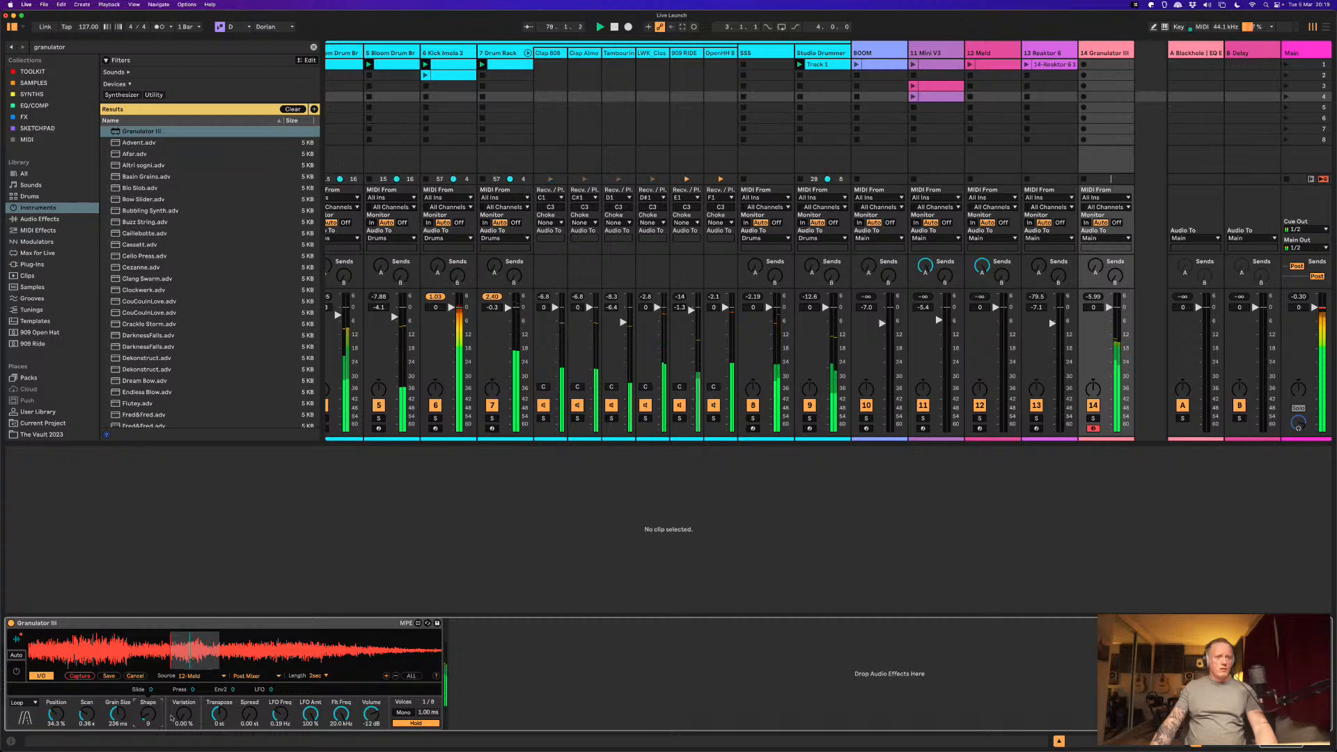
Step: Restart playback and raise the Granulator III track's send A to the Blackhole return
key("space")
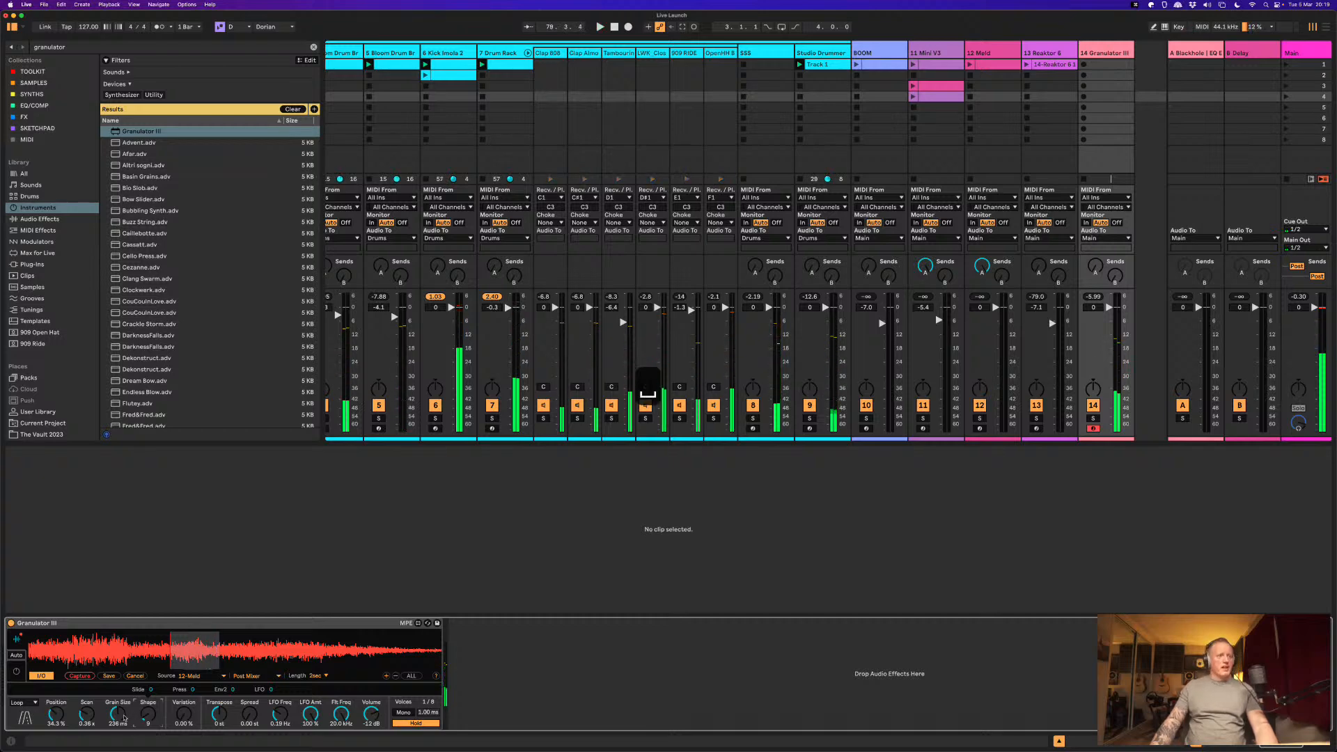
key("space")
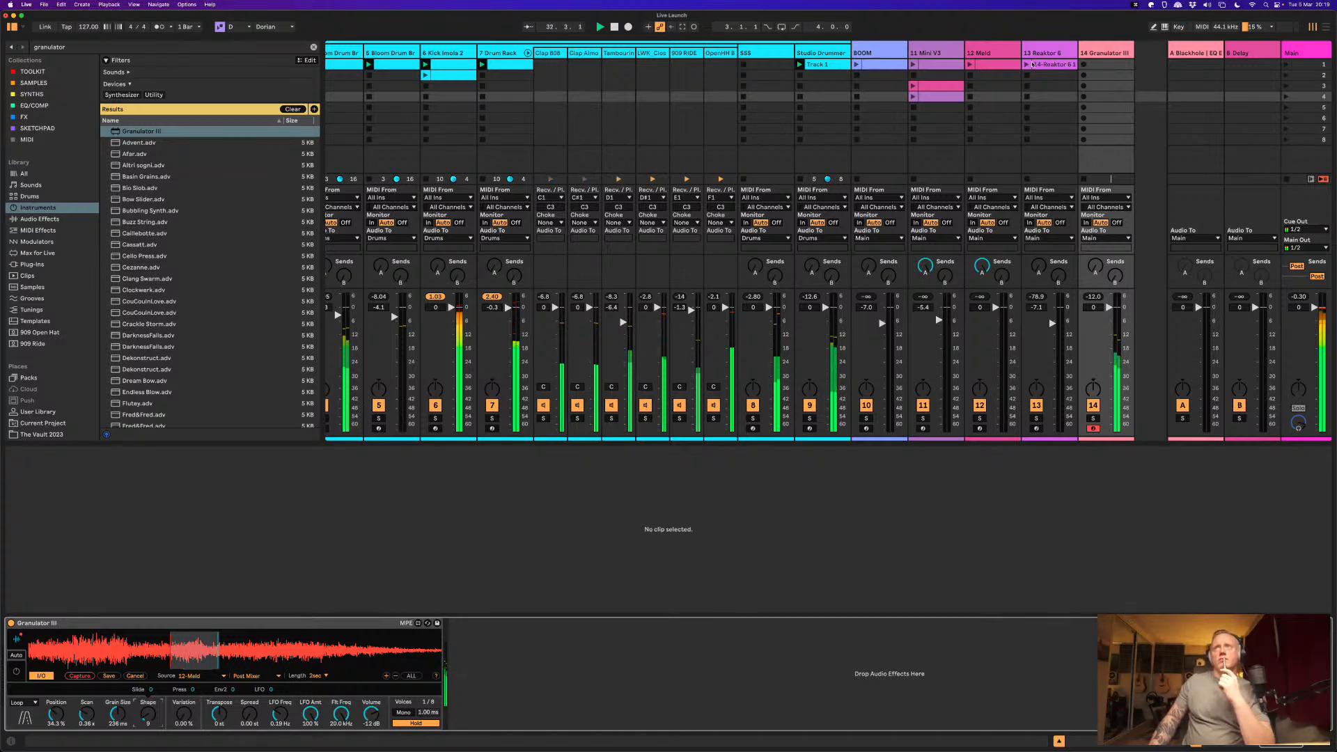
left_click_drag(1097, 266, 1083, 150)
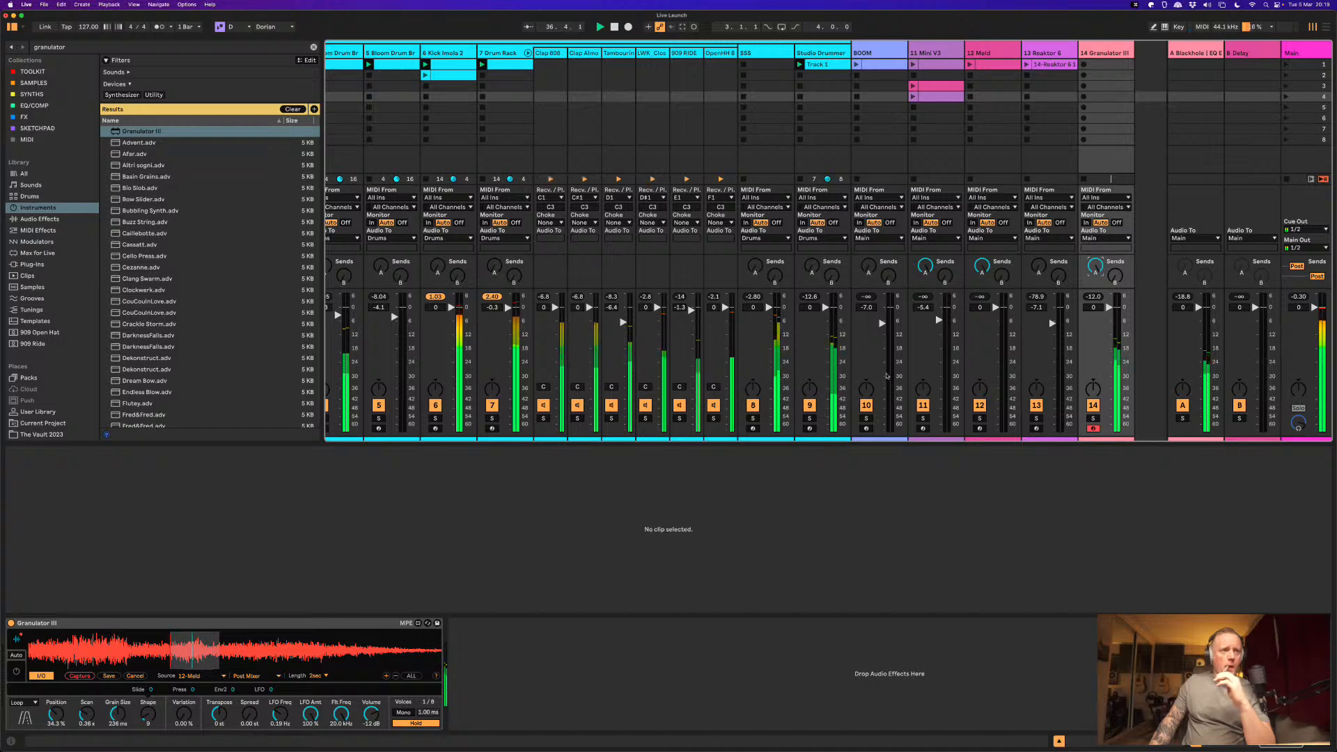
Step: Try Granulator III's Spread at 7 and 5 semitones, and reset it to 0
left_click_drag(247, 717, 260, 693)
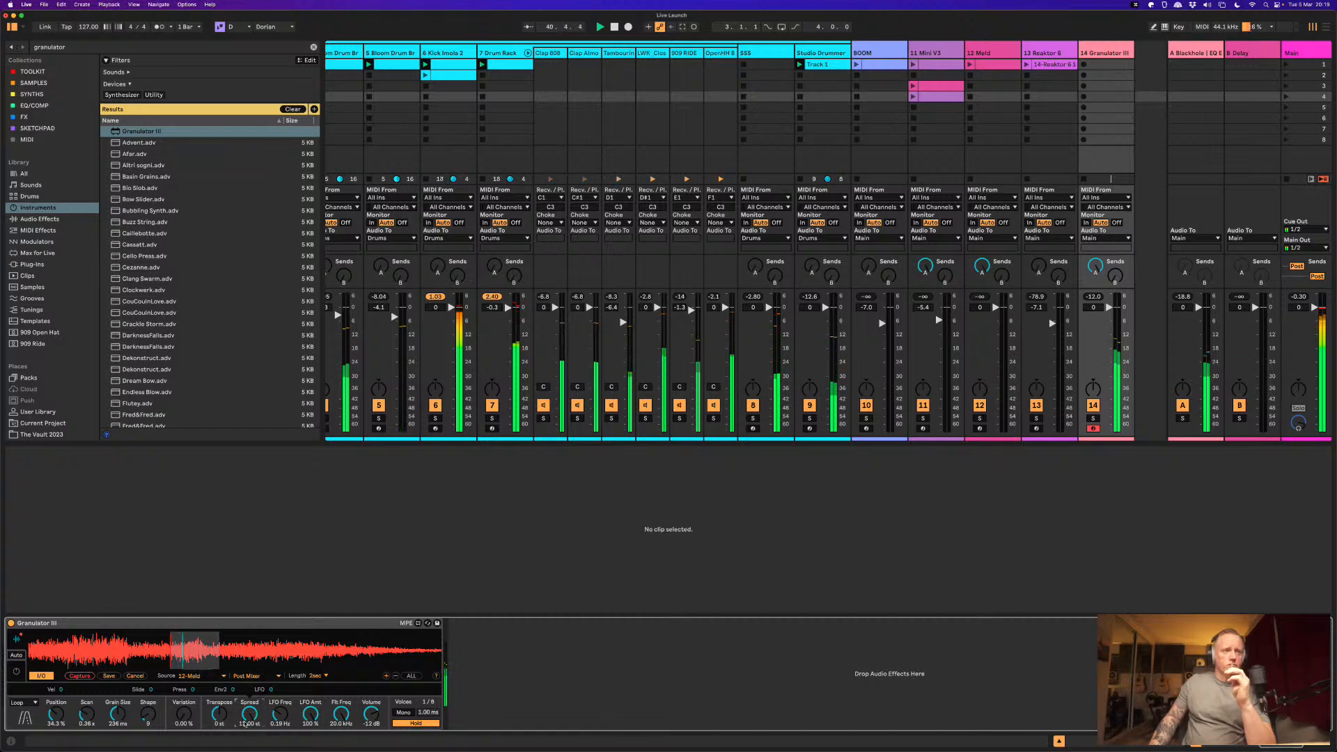
type("7")
key("Return")
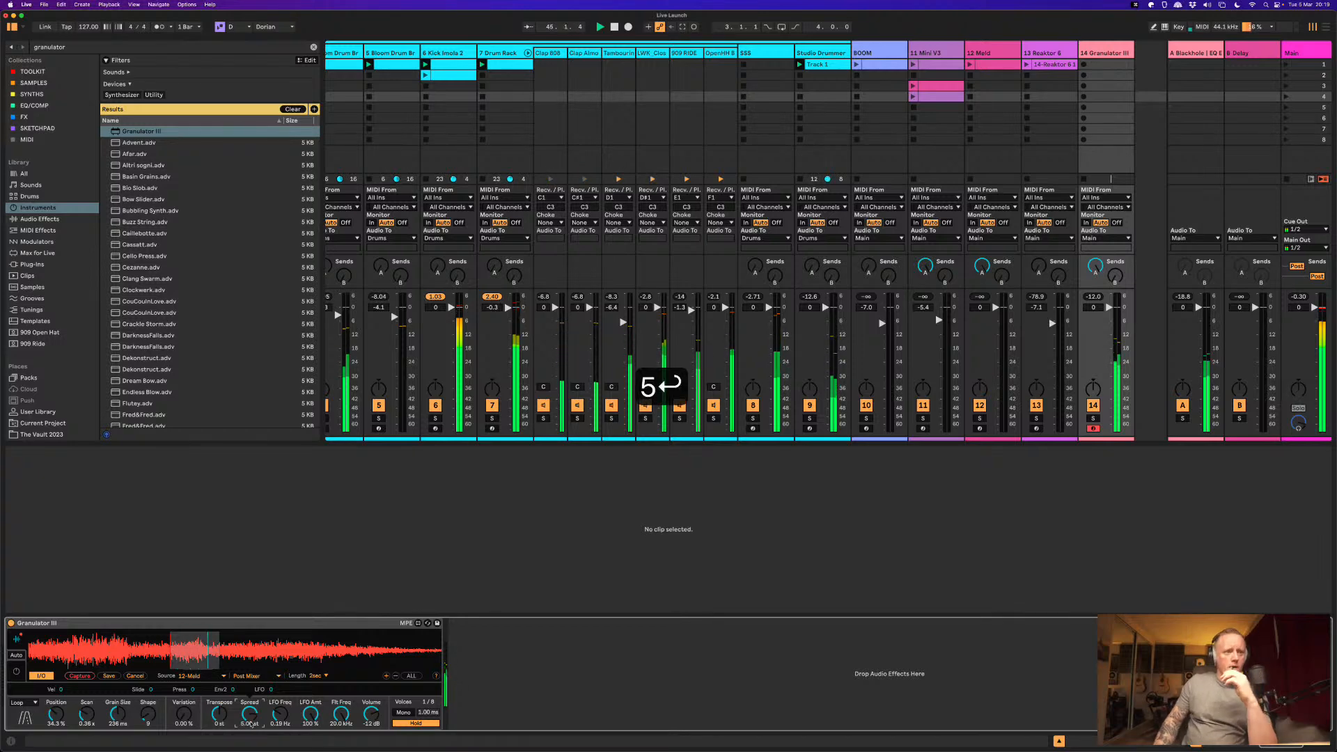
type("0")
key("Return")
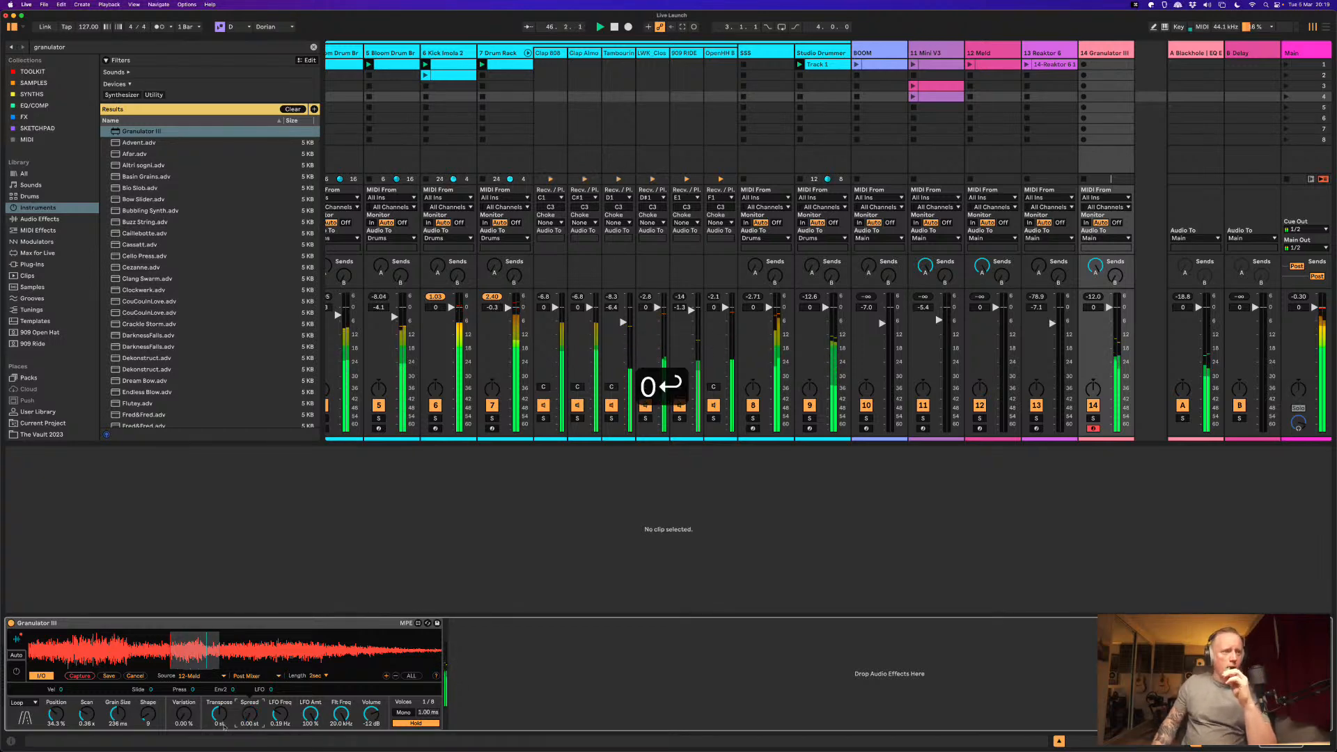
Step: Launch the Reaktor 6 clip, balance the Granulator III track against it at -2.6 dB, and stop playback
left_click(1027, 66)
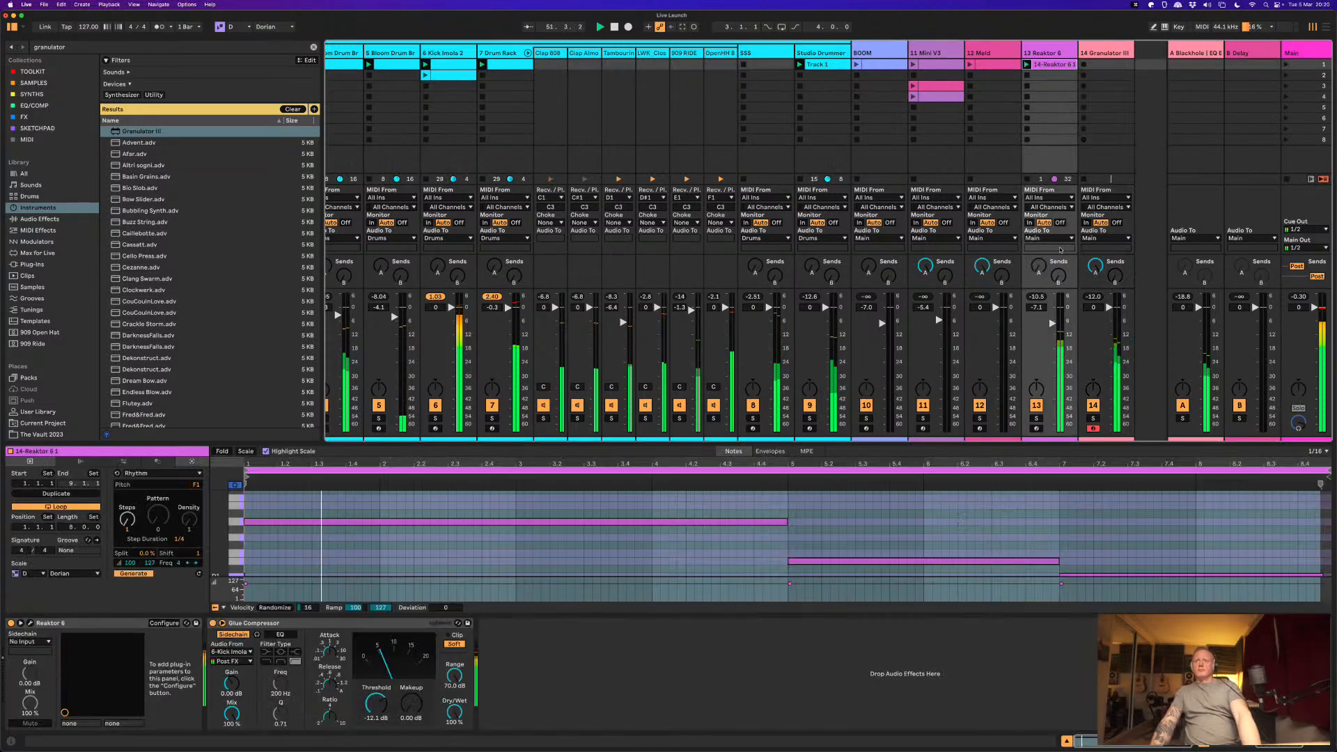
left_click(1099, 50)
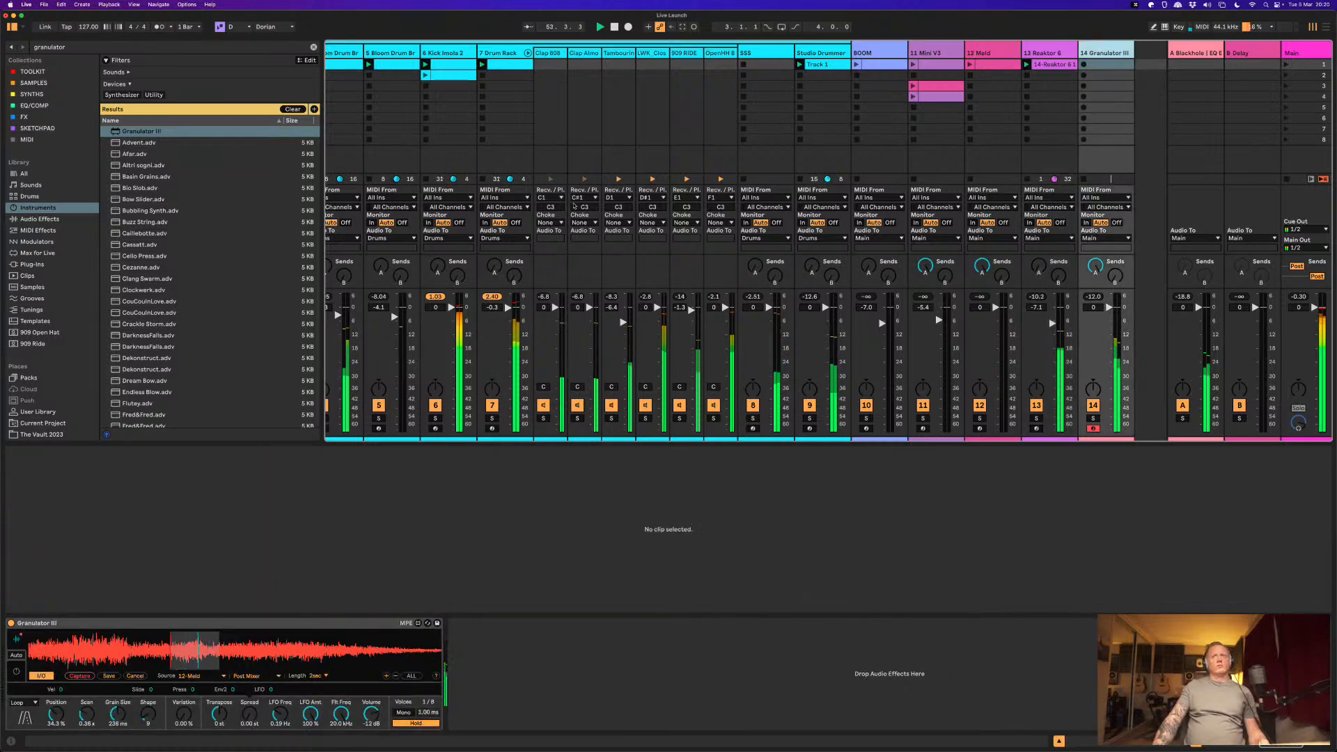
left_click_drag(1109, 307, 1109, 313)
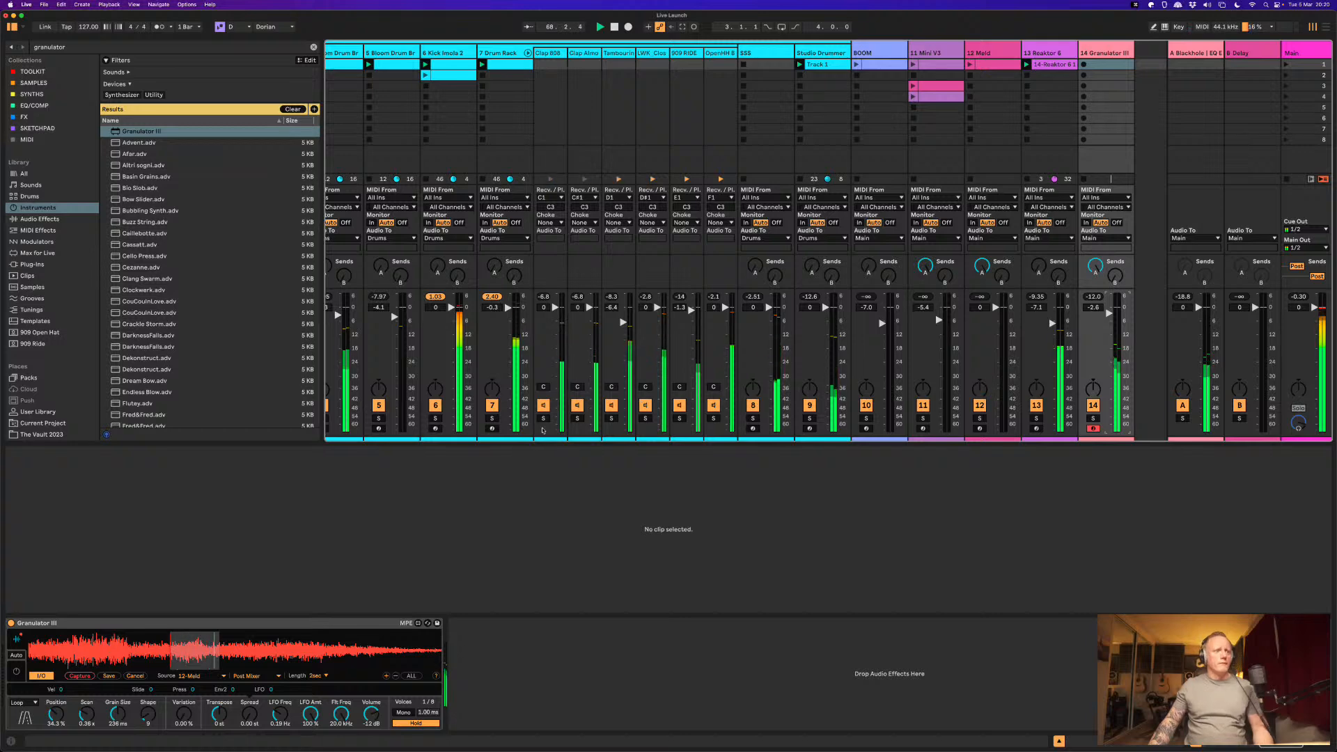
key("space")
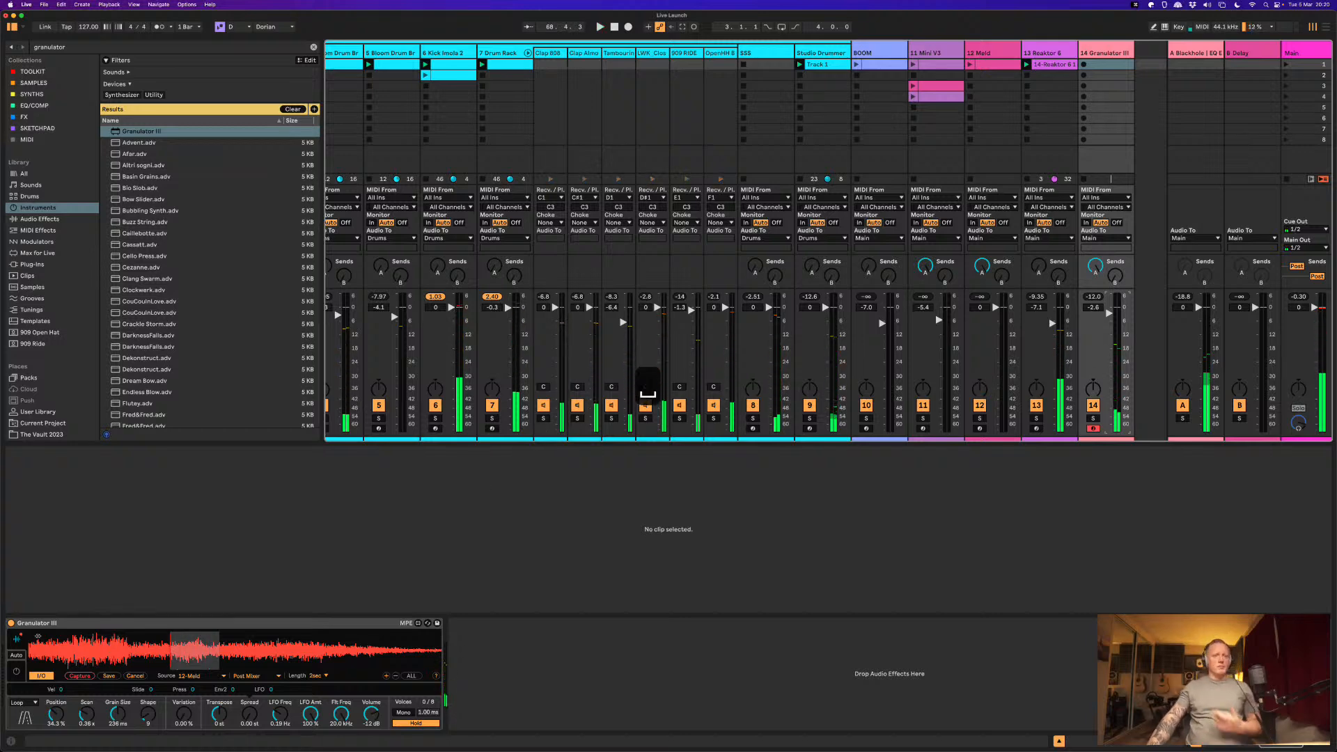
left_click(22, 703)
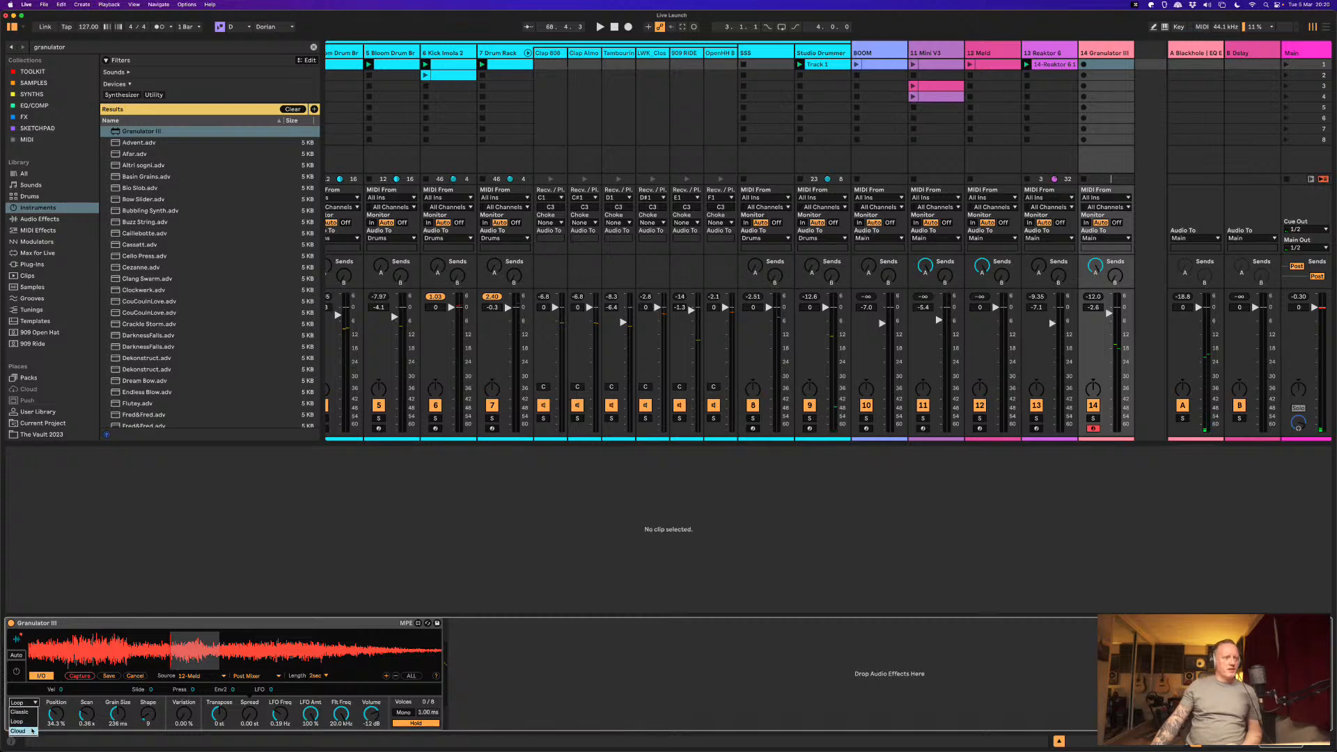
left_click(130, 632)
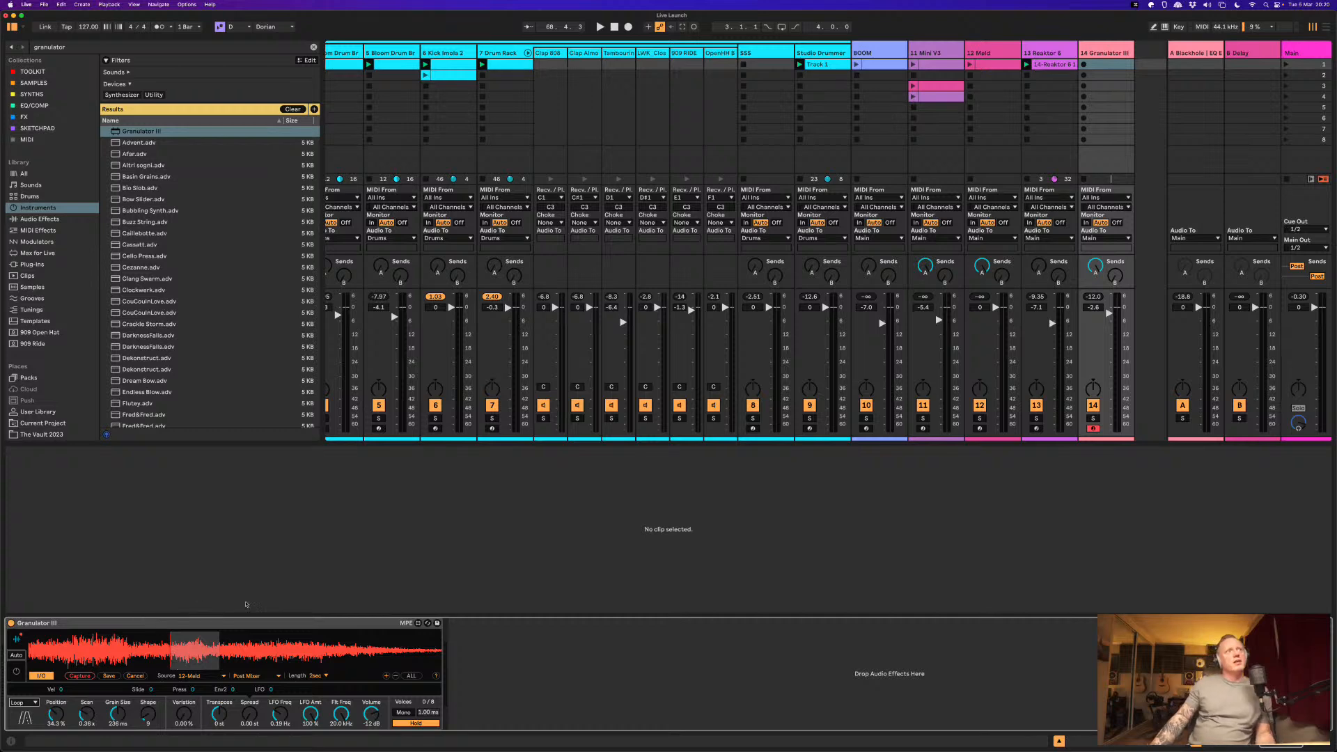
scroll(542, 352, "left", 5)
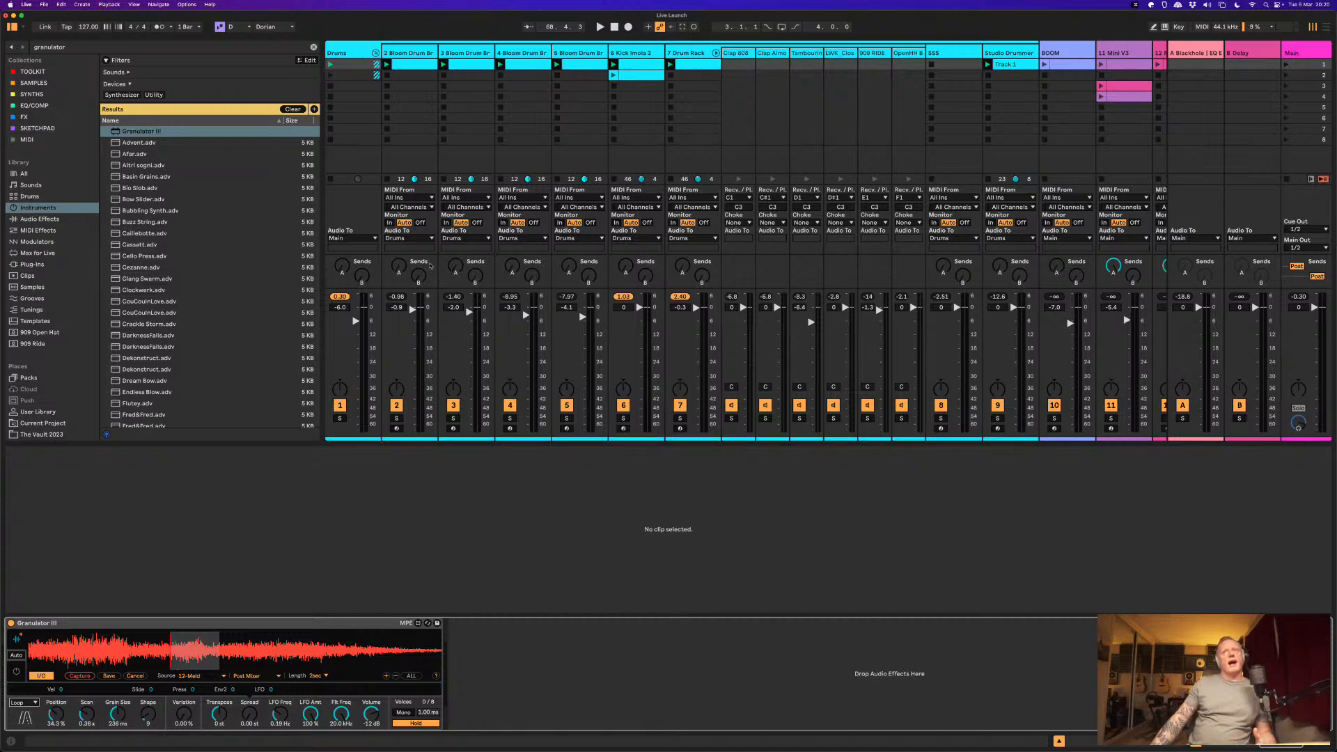
scroll(1064, 428, "right", 5)
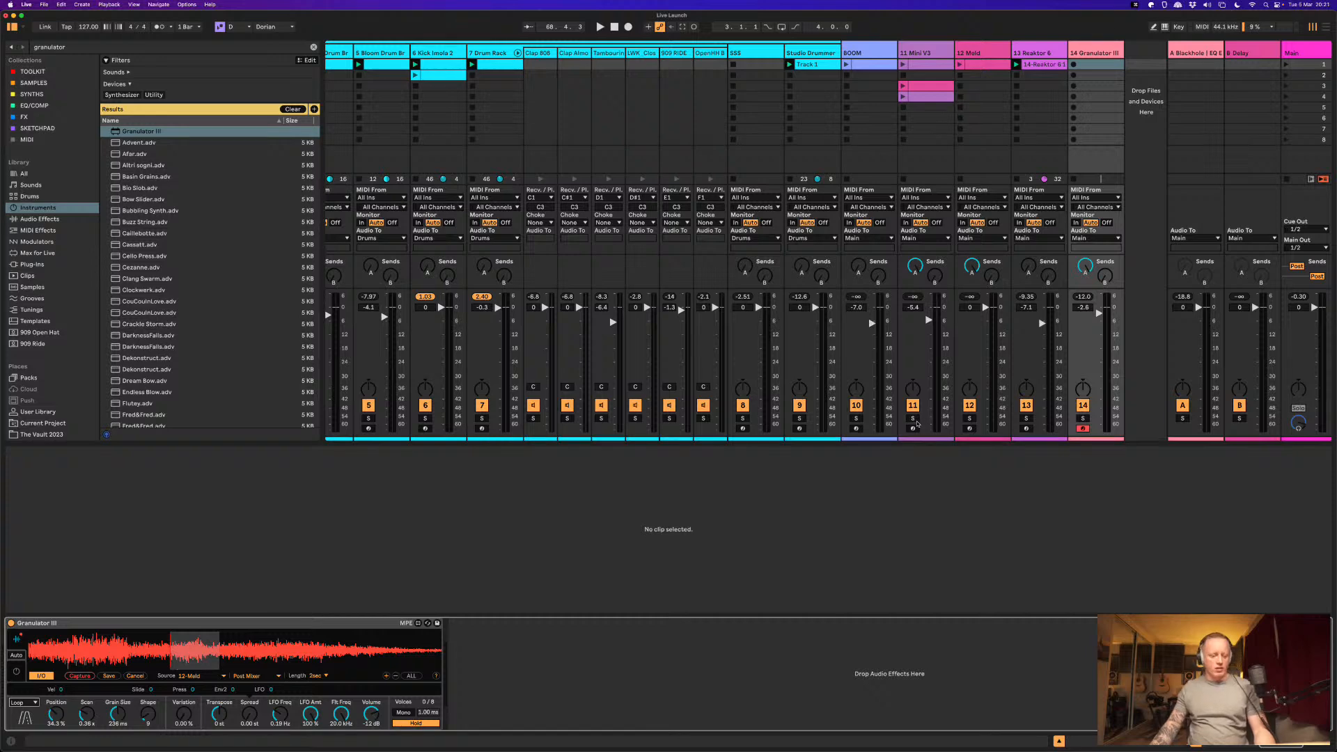
Step: Solo the Mini V3 track, audition its scene 4 clip, and launch its scene 1 clip instead
left_click(916, 419)
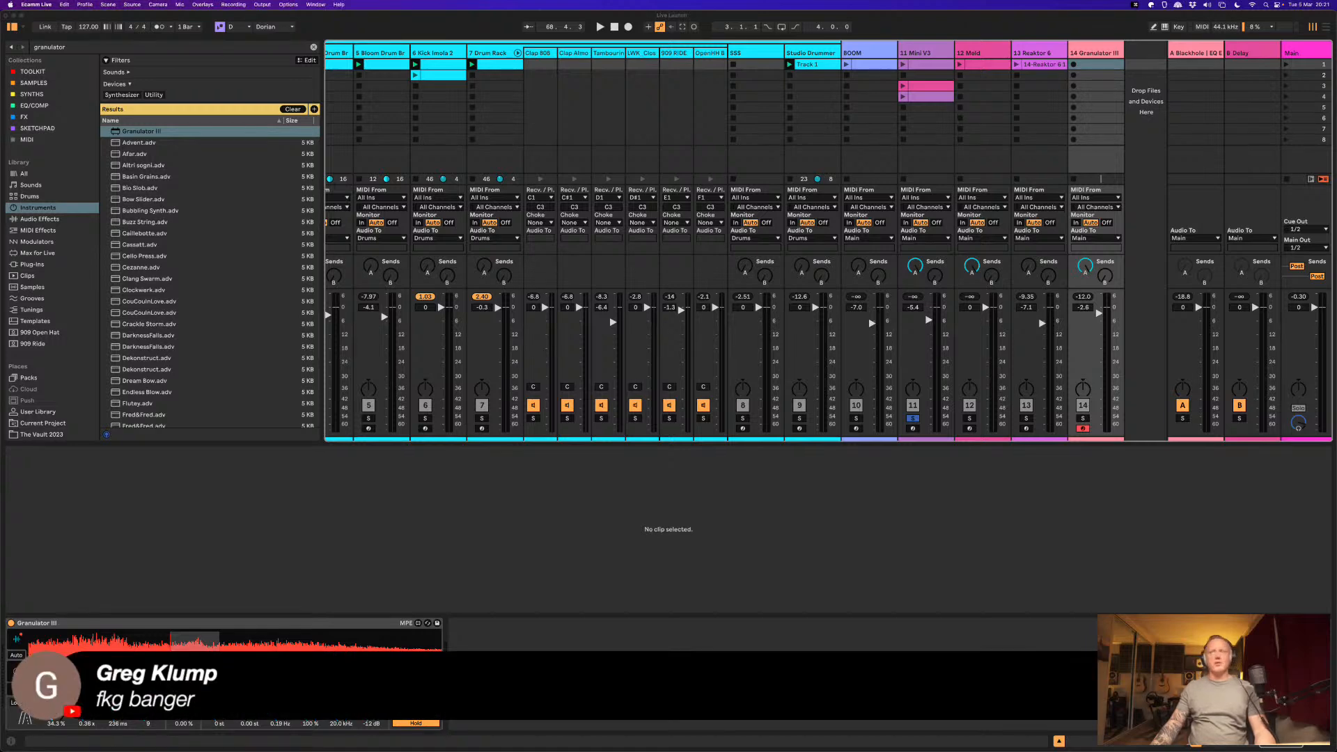
left_click(923, 52)
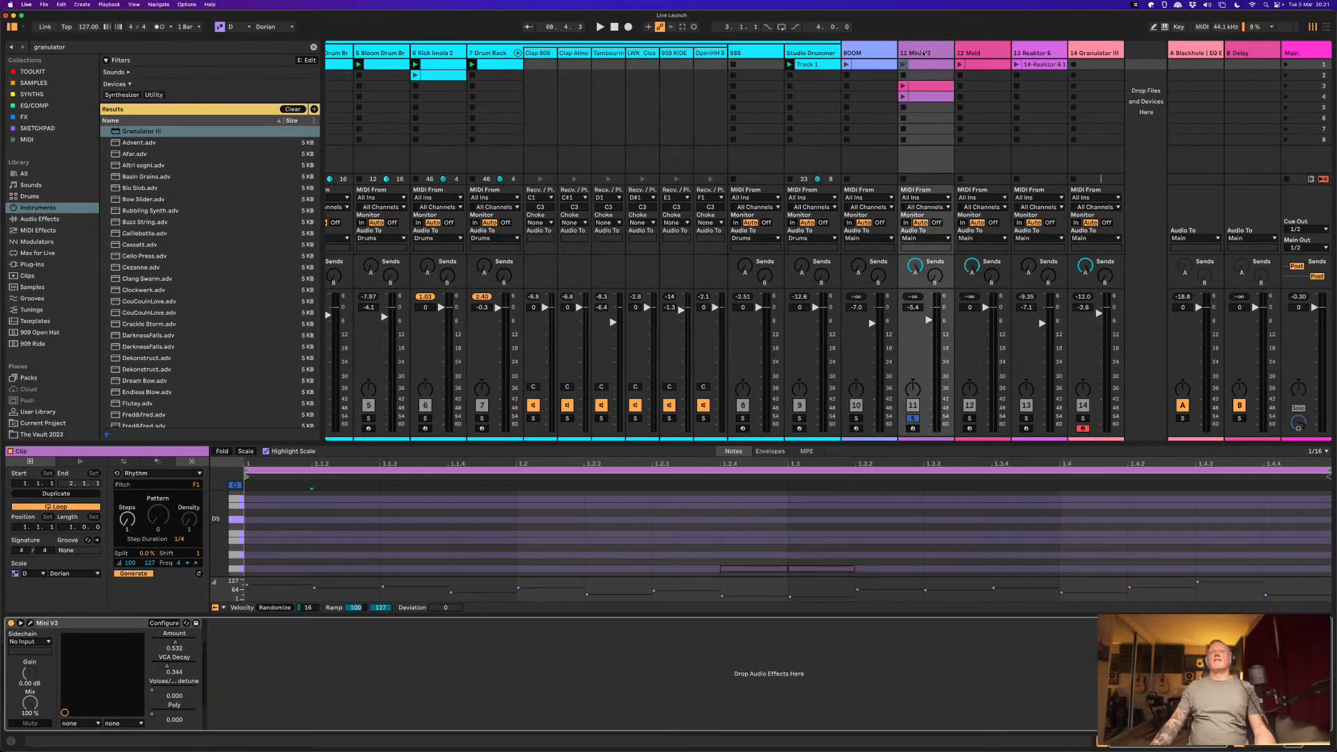
left_click(903, 97)
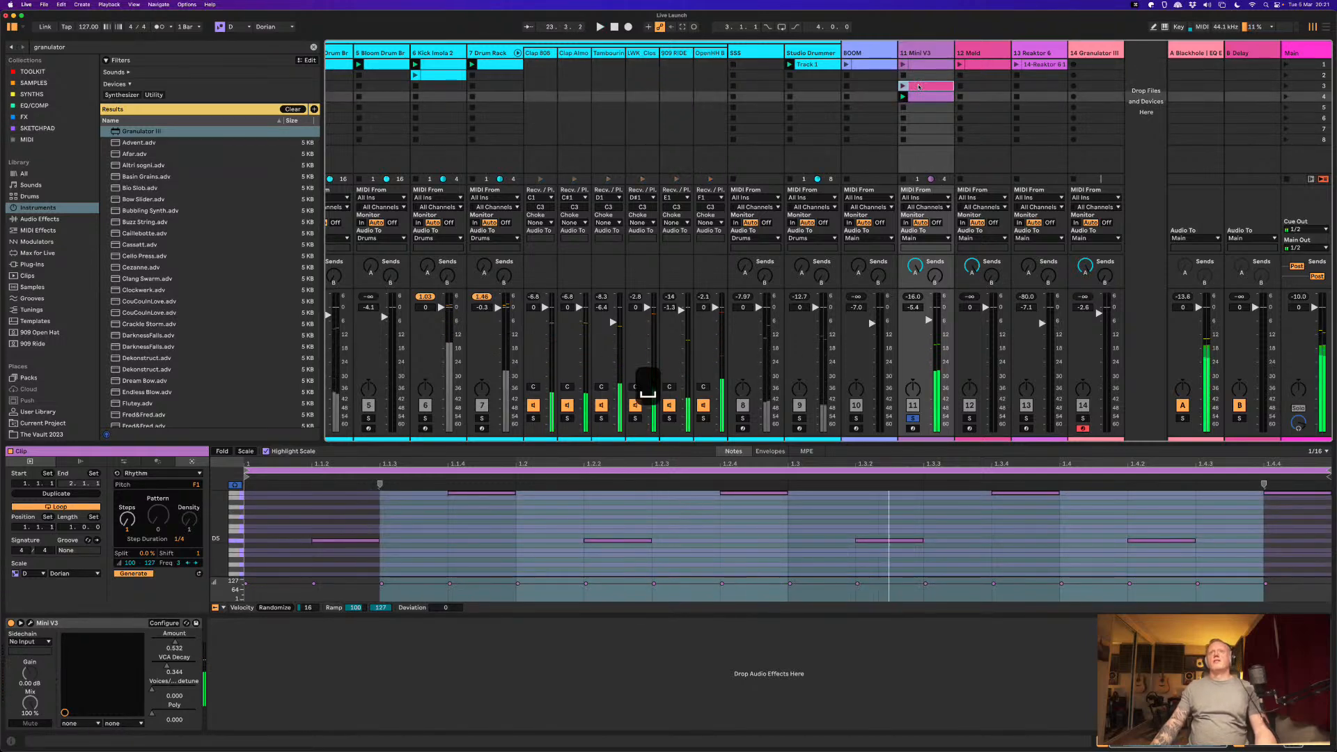
left_click(919, 87)
left_click(916, 66)
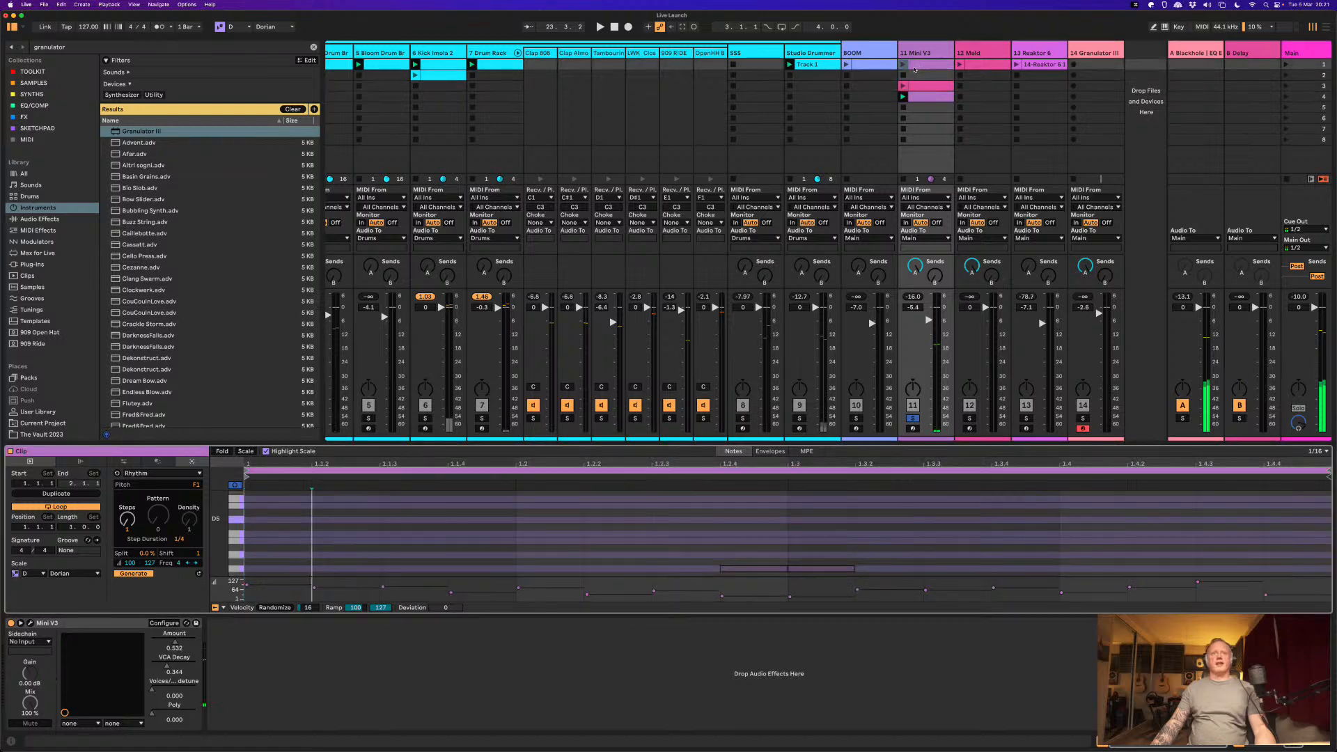
left_click(905, 65)
left_click(915, 54)
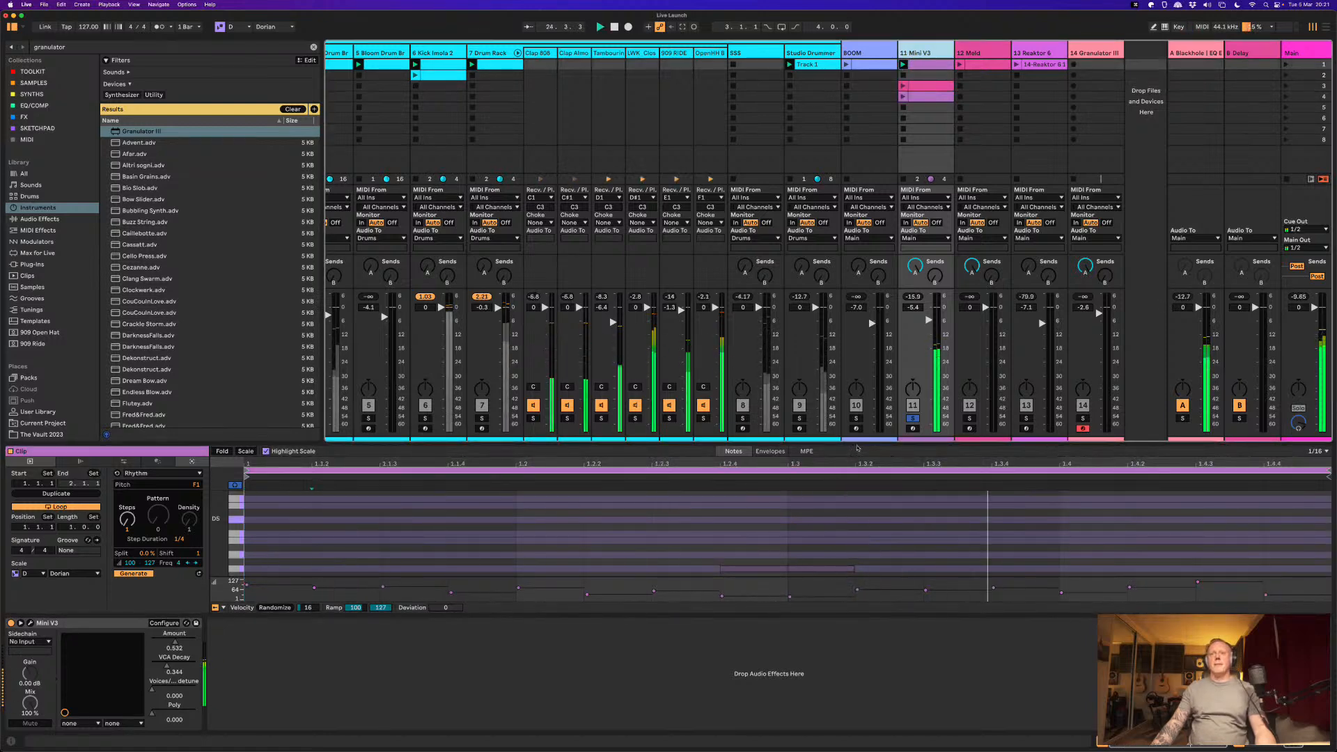
Step: Enlarge the note editor and transpose all notes of the Mini V3 scene 1 clip up one octave
left_click_drag(858, 444, 857, 209)
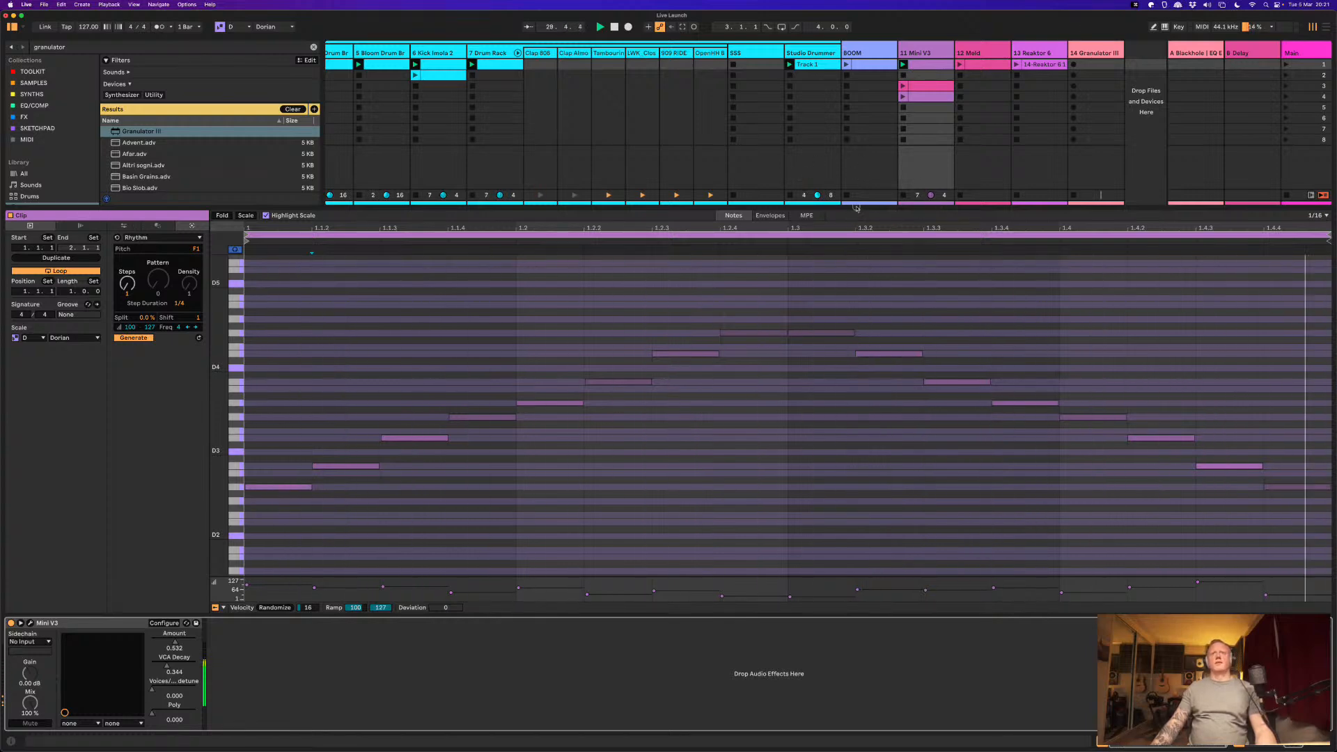
left_click(778, 390)
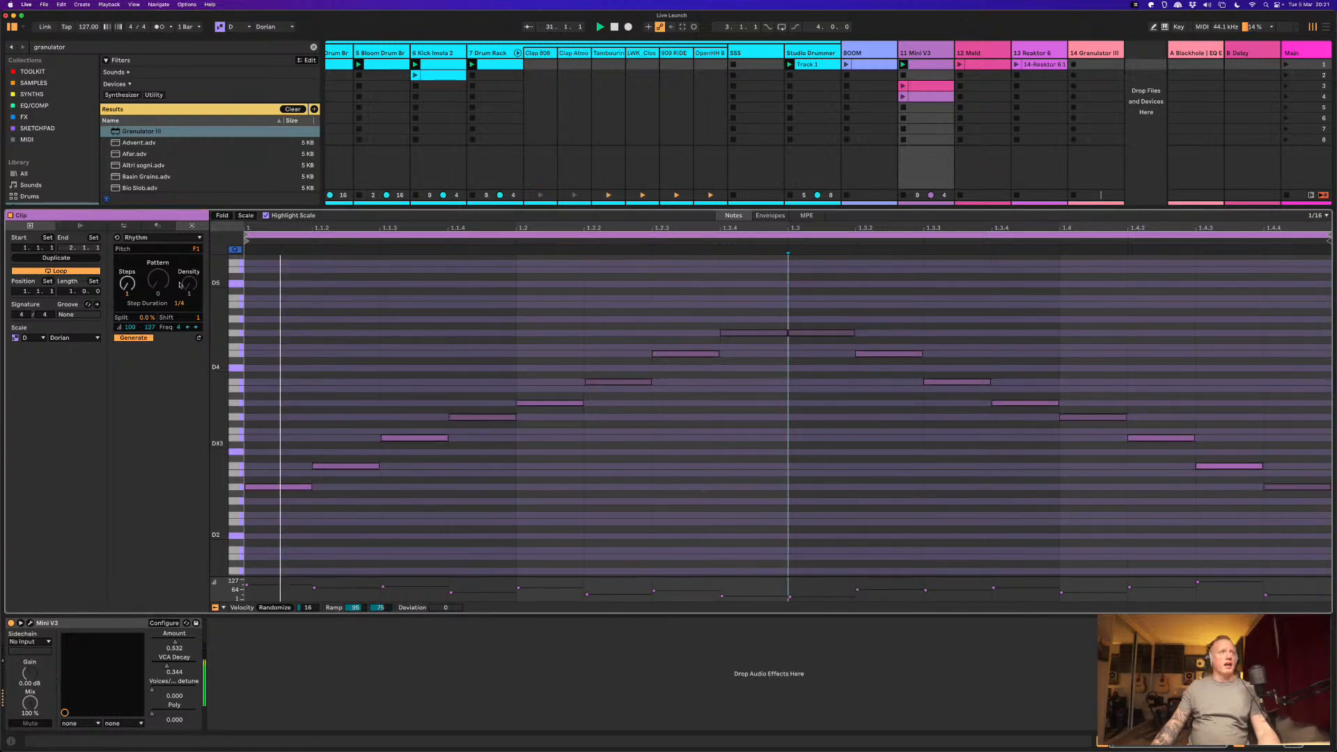
left_click(123, 225)
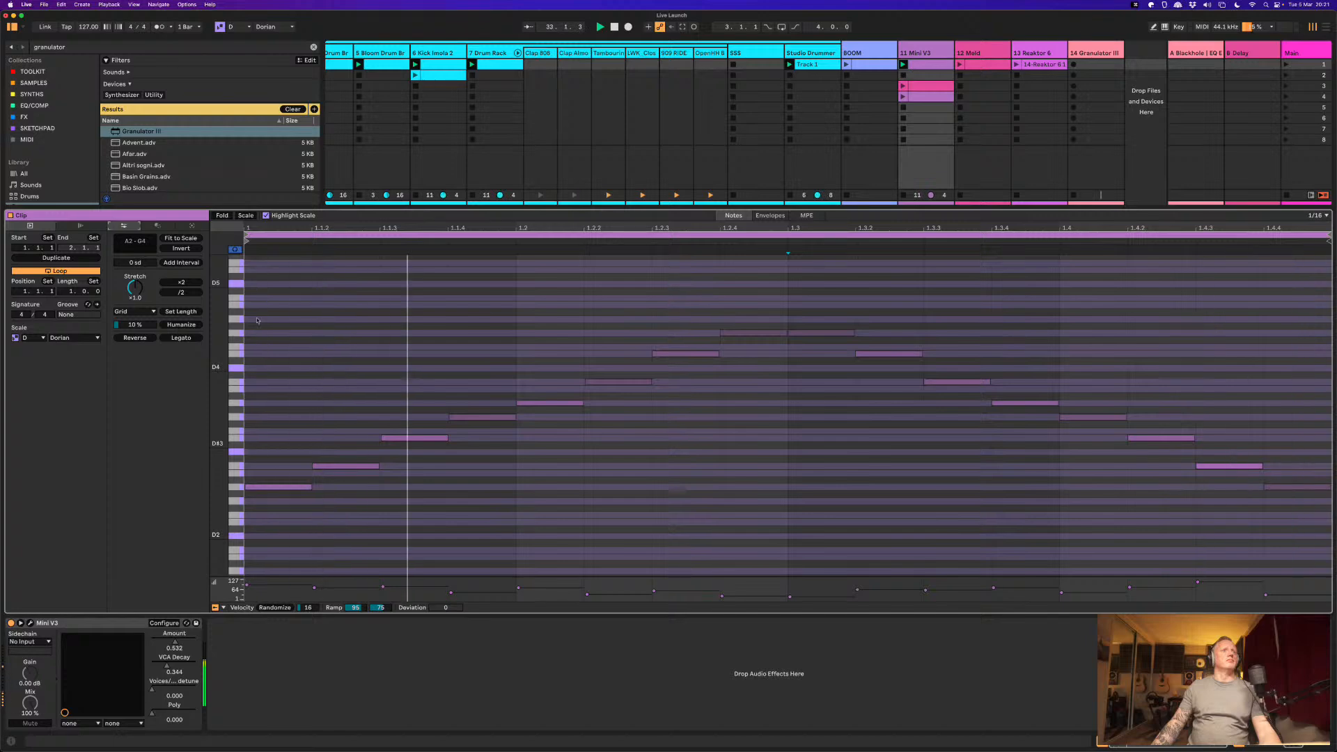
key("super+a")
key("shift+Up")
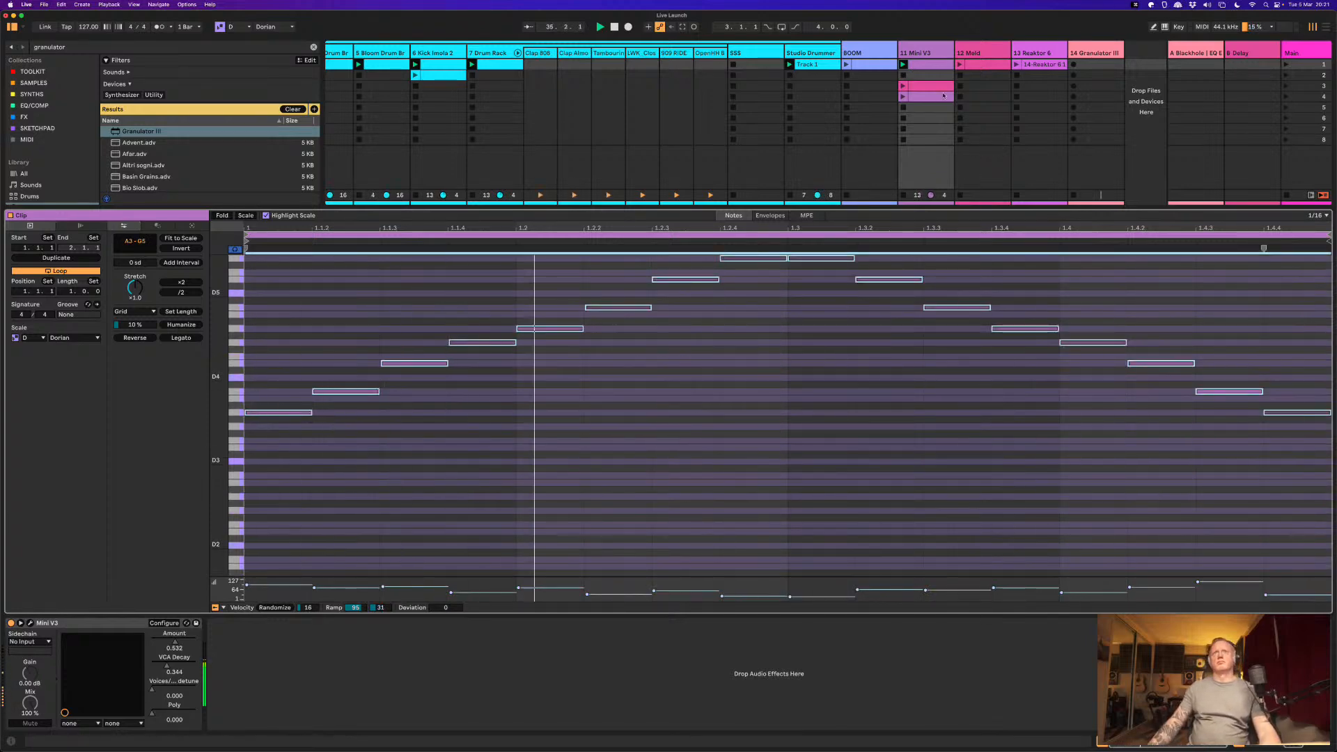
Step: Switch the Mini V3 clip's note generator from Rhythm to Shape
left_click(154, 227)
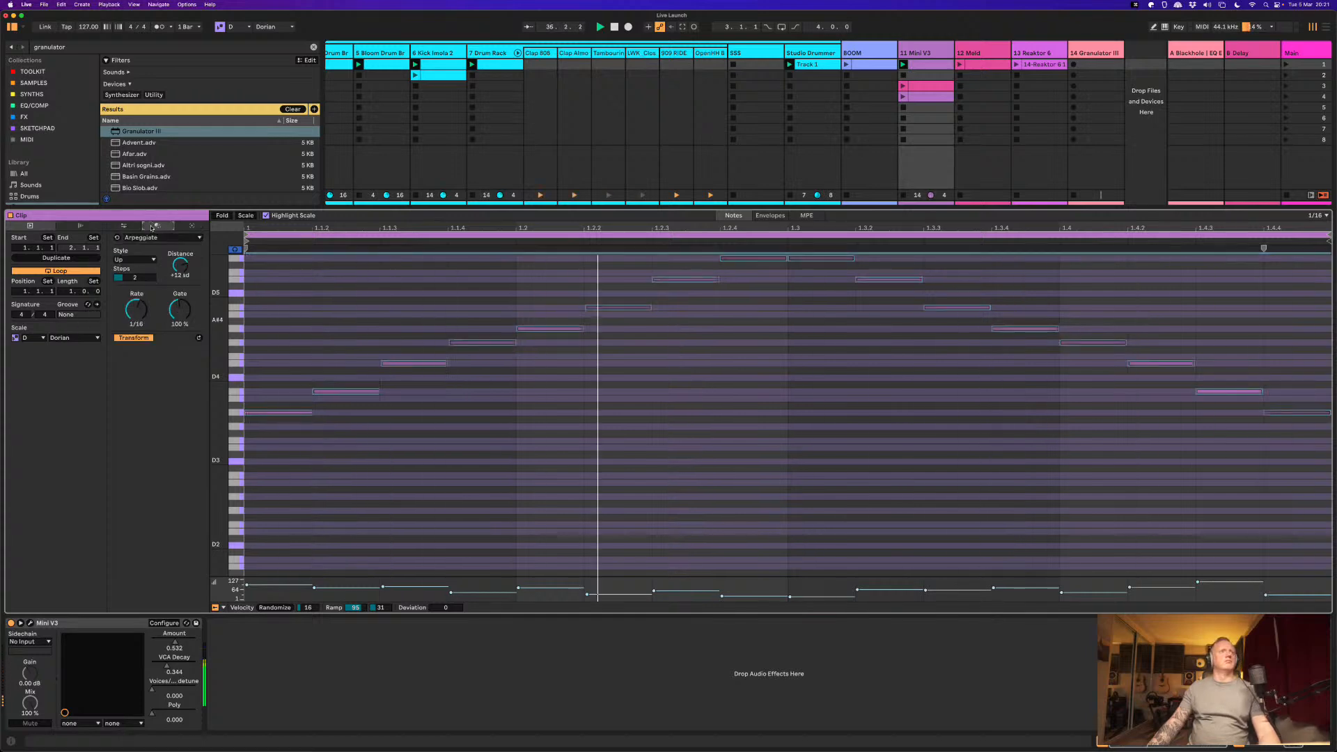
left_click(192, 226)
left_click(162, 237)
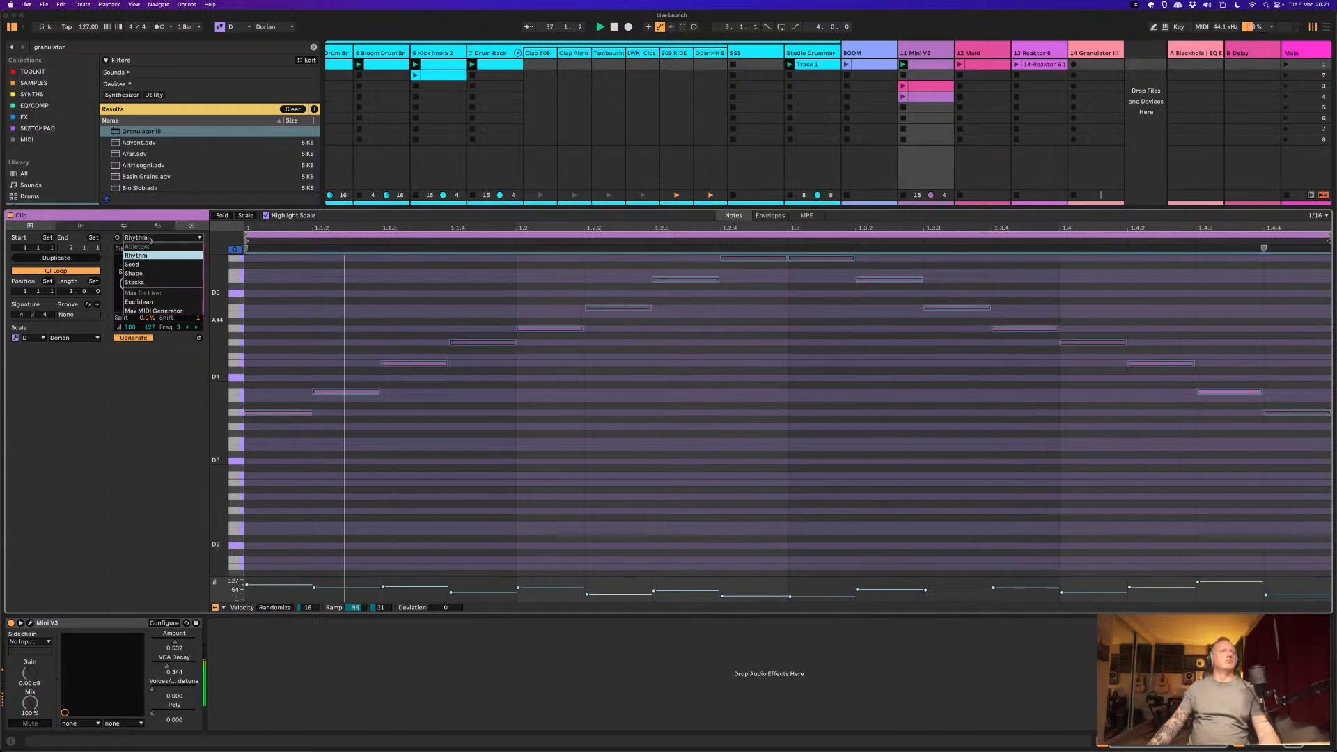
left_click(148, 274)
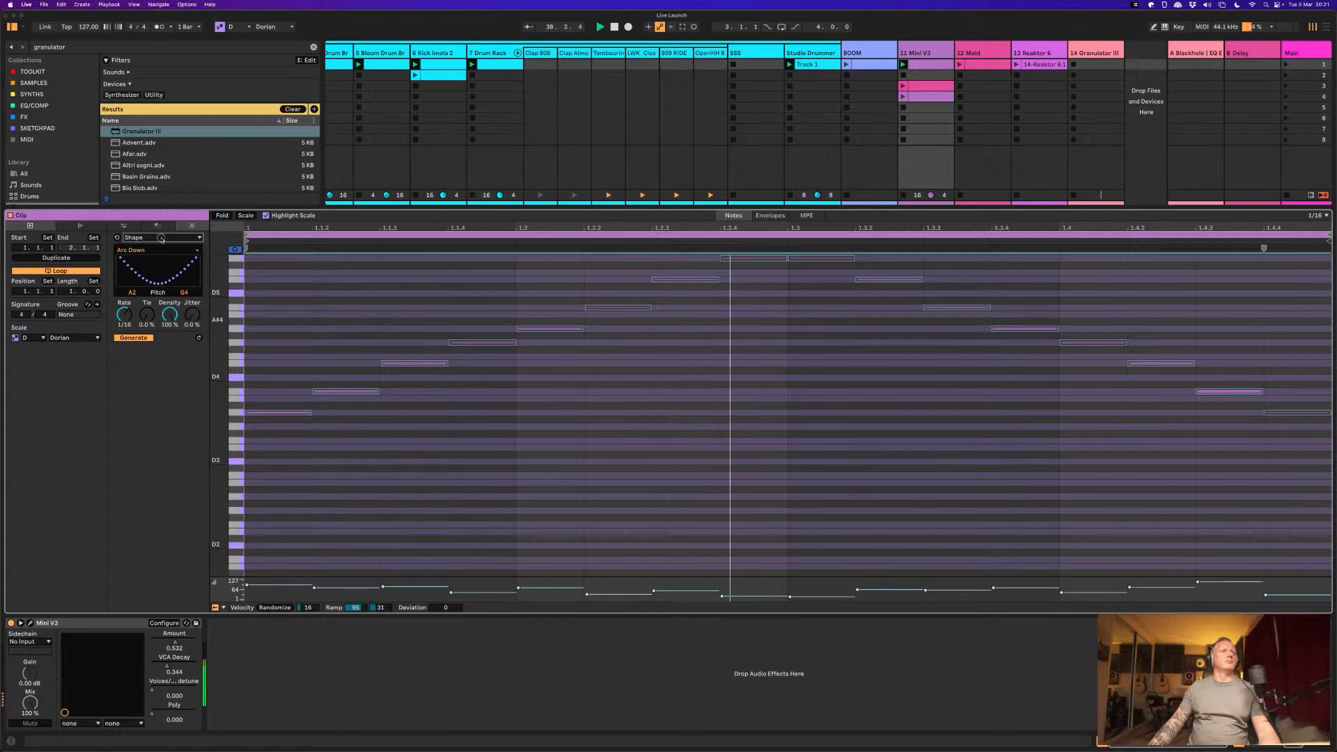
Step: Set the Mini V3 clip's Shape generator to Down & Up with a pitch range of D2 to D4
left_click(161, 239)
left_click(147, 241)
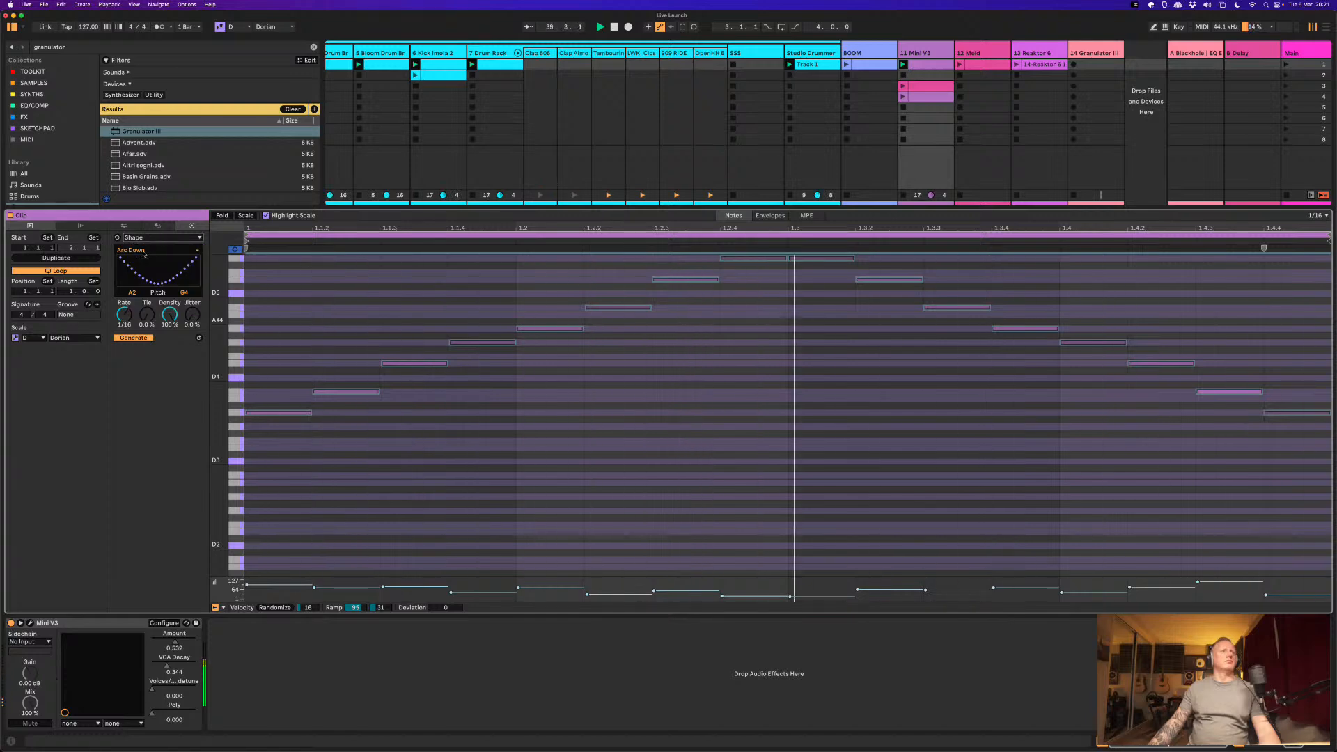
left_click(145, 251)
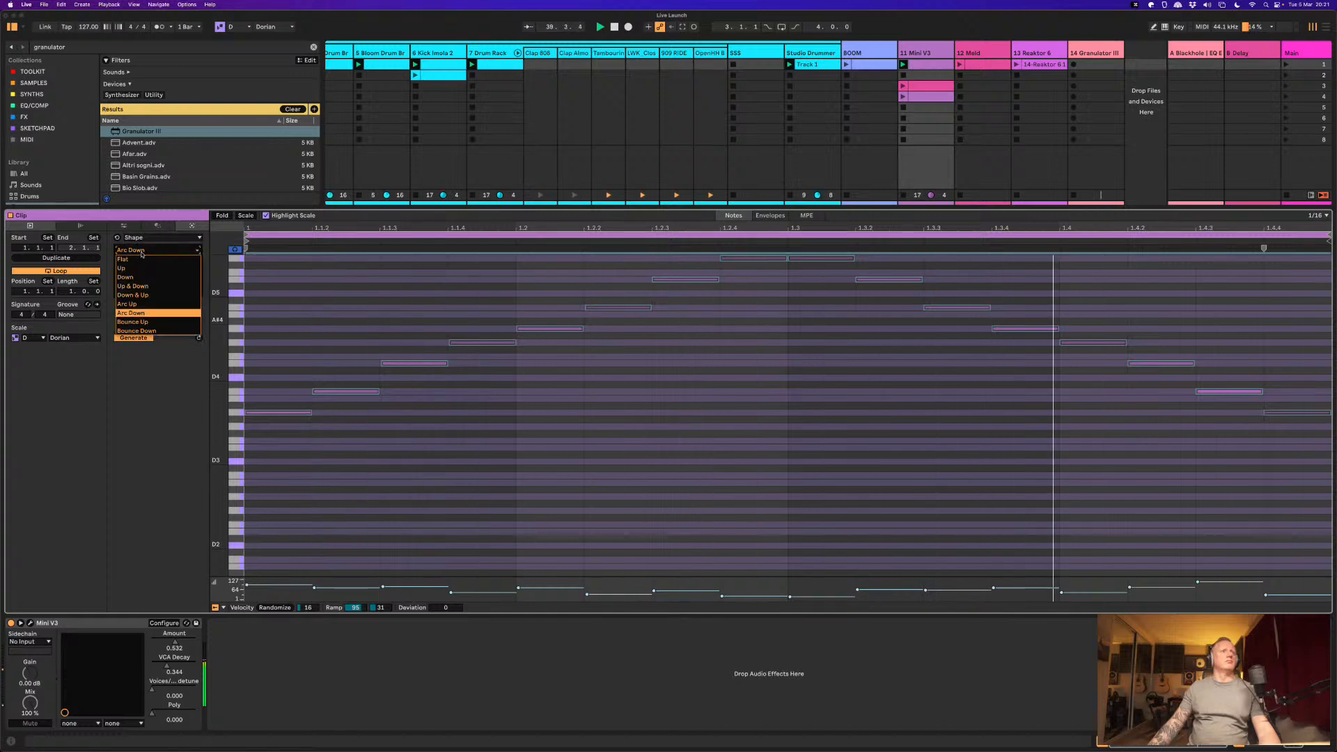
left_click(145, 295)
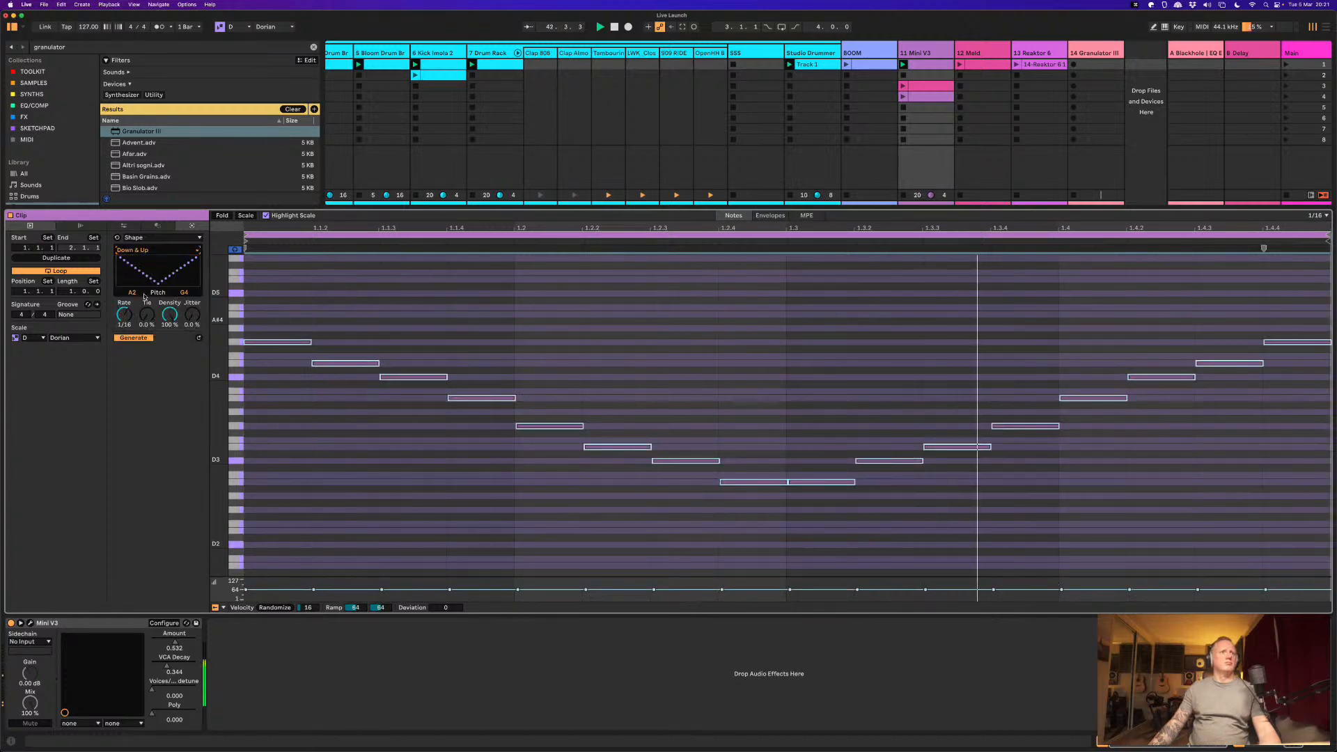
left_click_drag(132, 292, 133, 296)
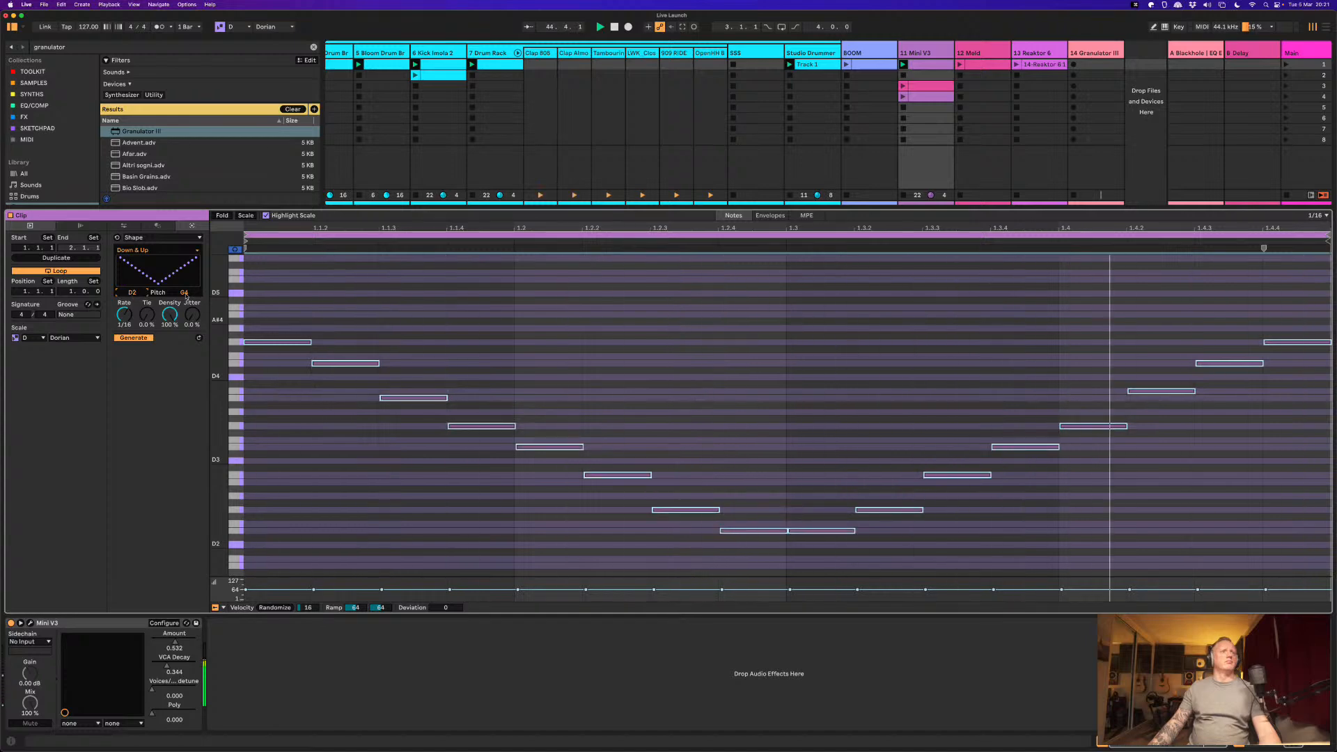
left_click_drag(186, 296, 184, 291)
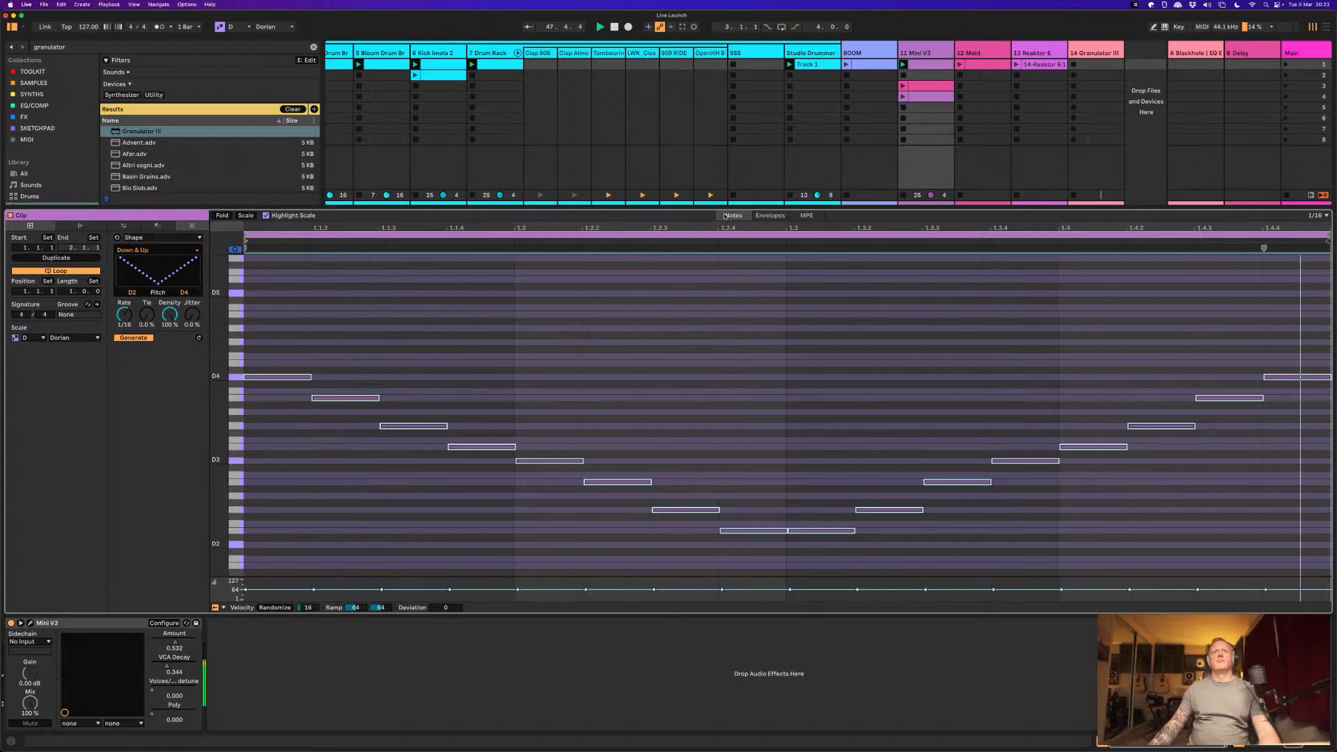
Step: Reveal the mixer, unsolo the Mini V3 track, and restart playback to hear its new pattern with the full mix
left_click_drag(725, 208, 728, 330)
left_click(912, 305)
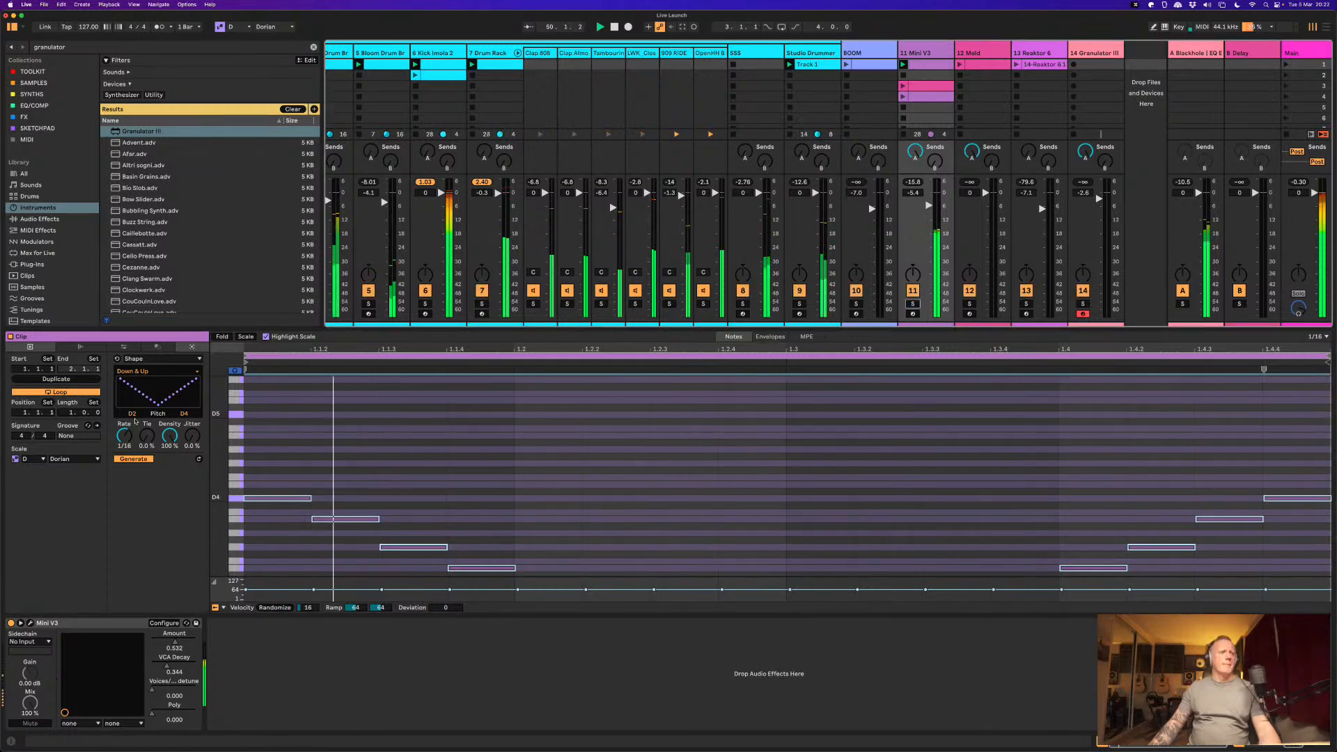
key("space")
key("space")
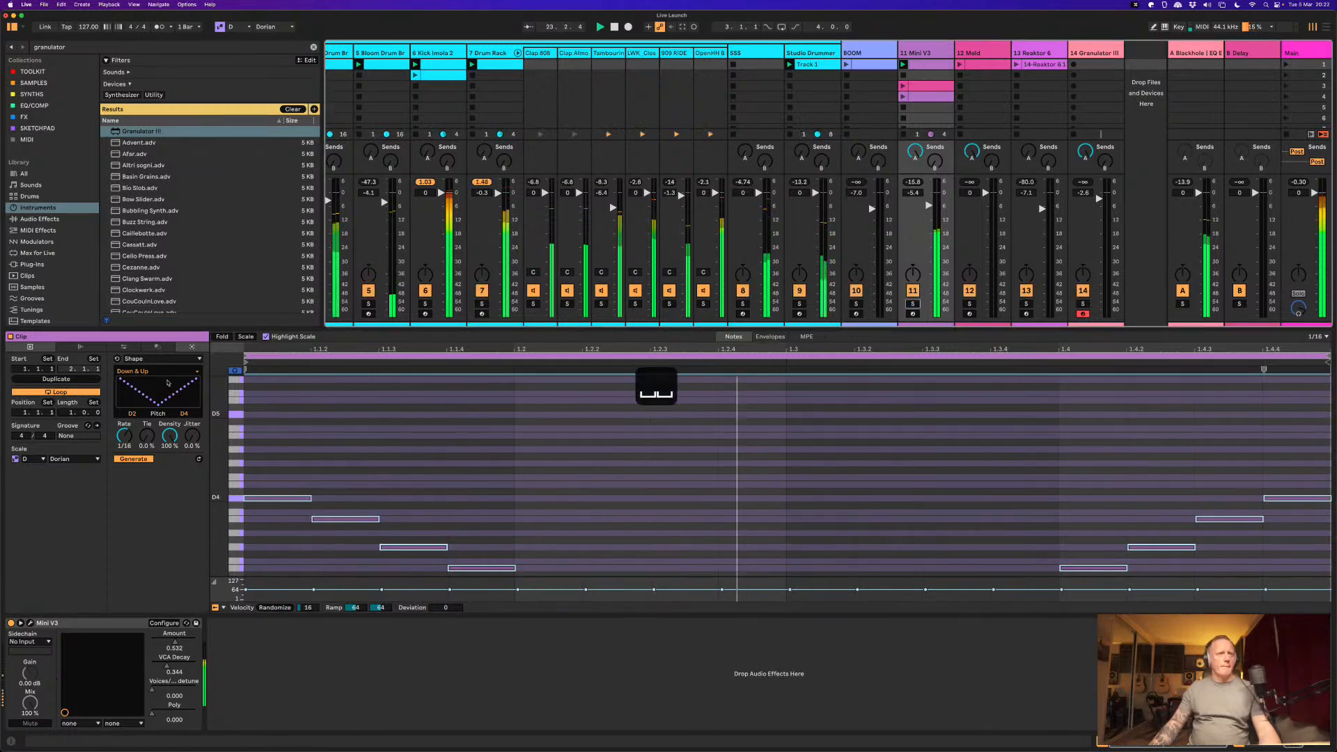
Step: Change the generated shape to Up & Down and raise the upper pitch limit to D5
left_click(174, 372)
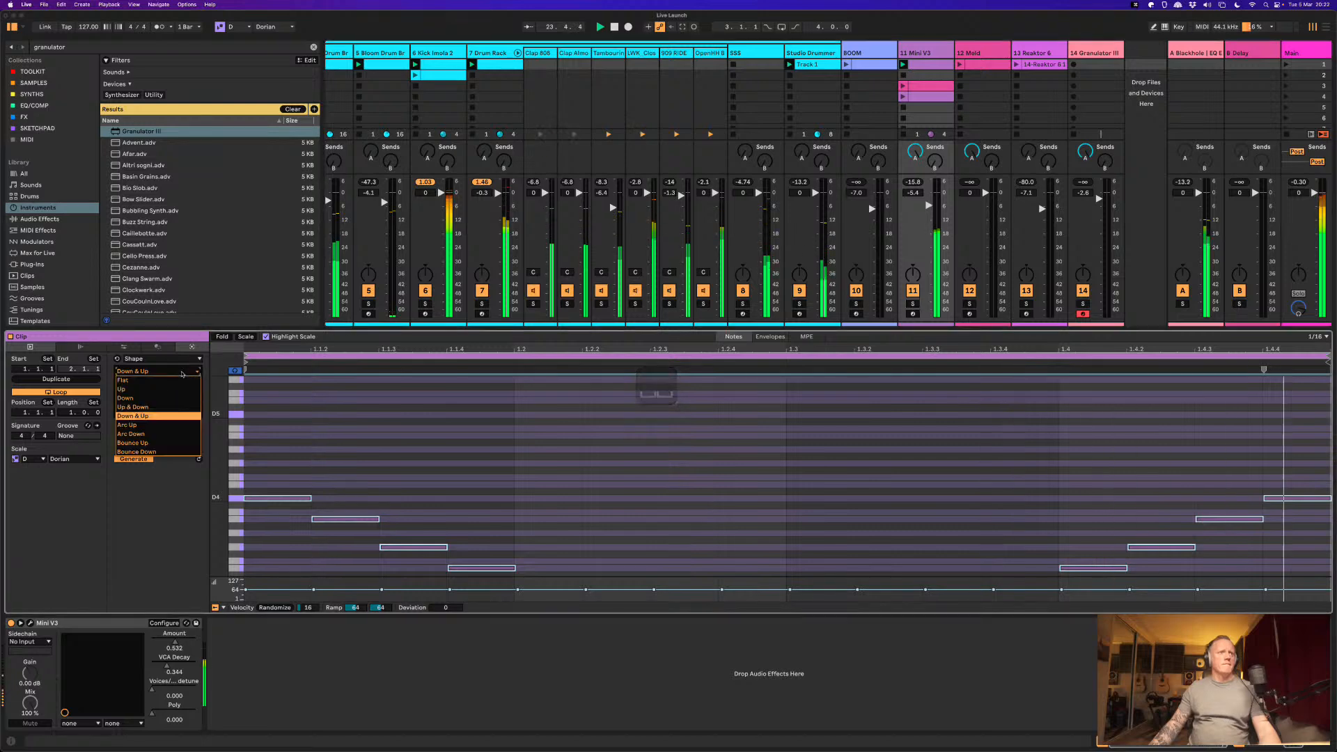
left_click(167, 407)
left_click_drag(188, 414, 190, 414)
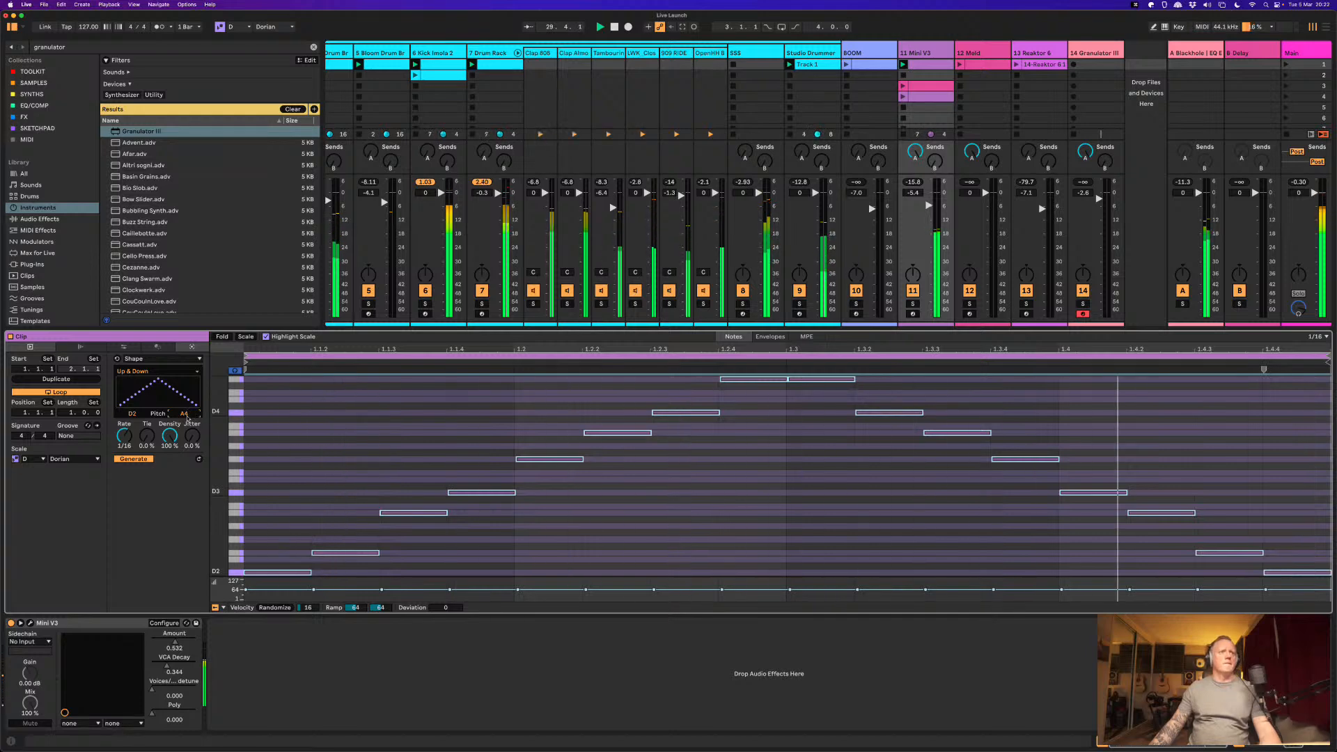
left_click_drag(187, 417, 190, 416)
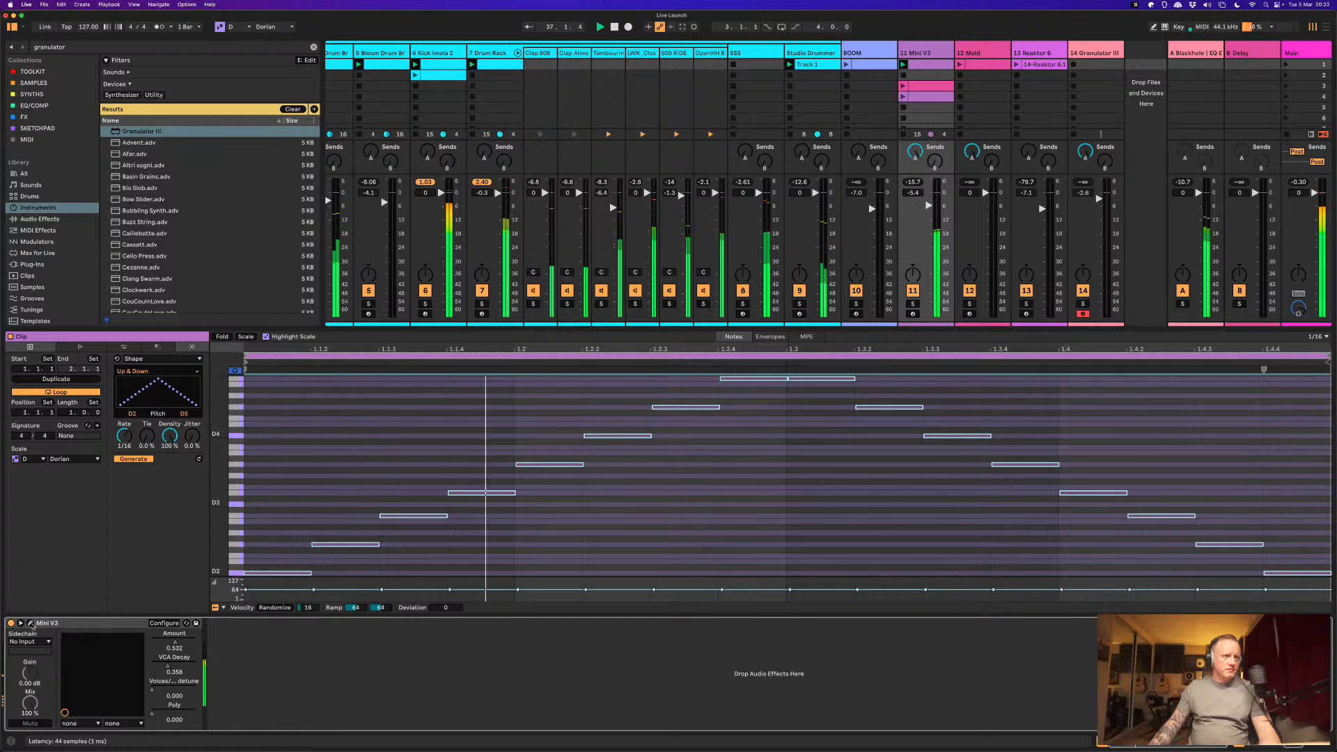
Step: Raise the Mini V3 synth's contour Amount to 0.660 and solo its track
left_click(31, 624)
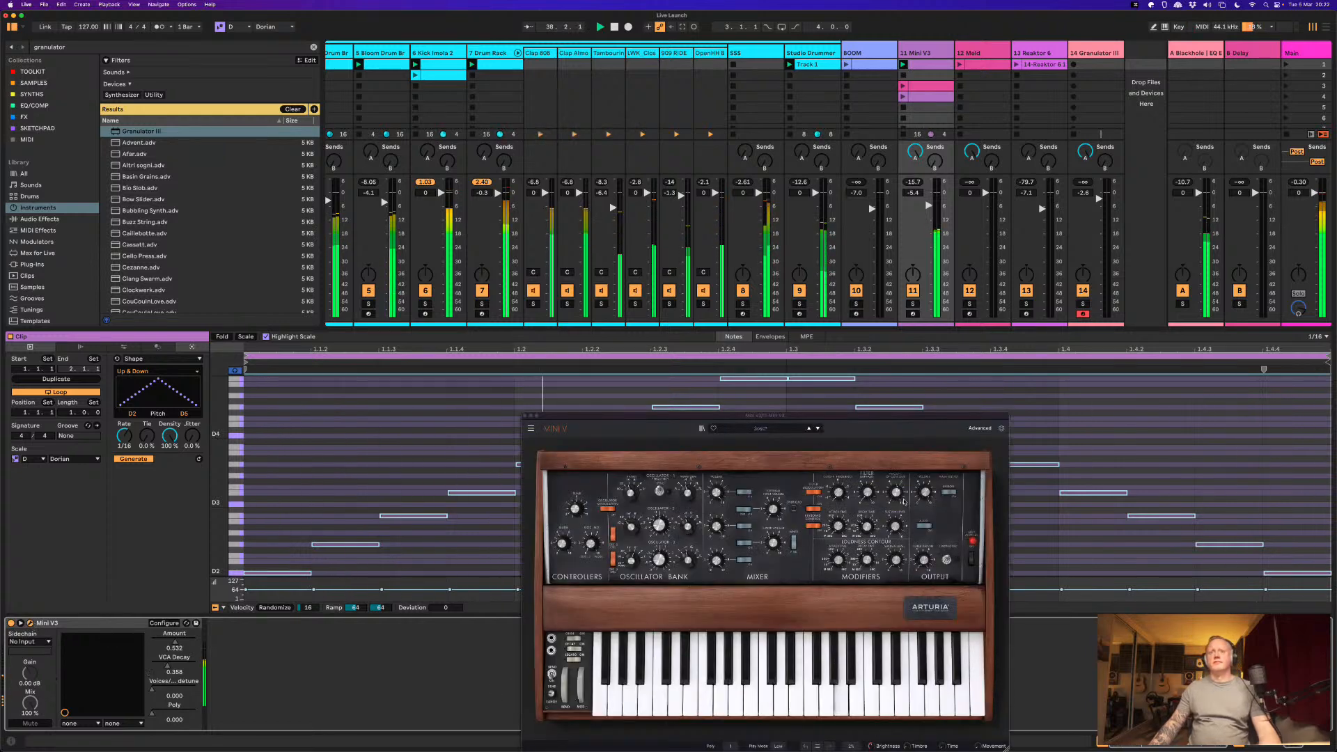
left_click_drag(896, 493, 897, 482)
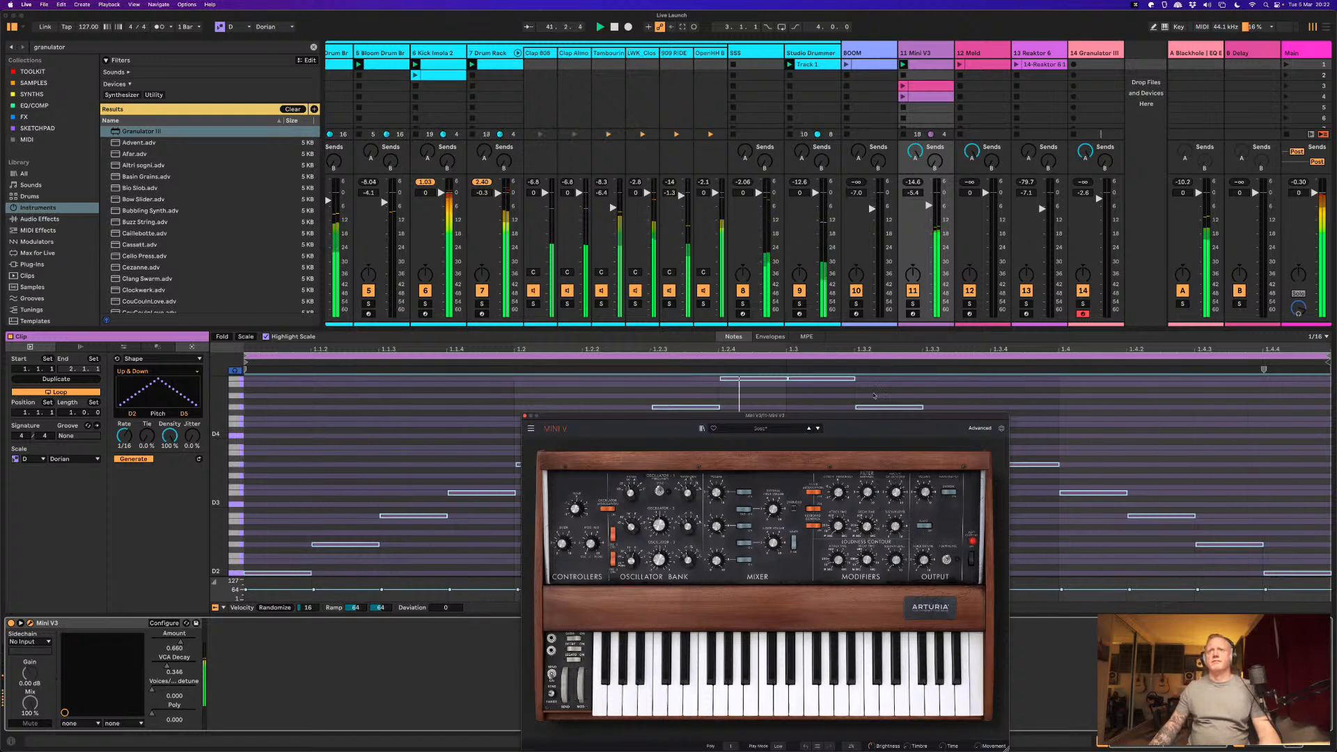
left_click(912, 304)
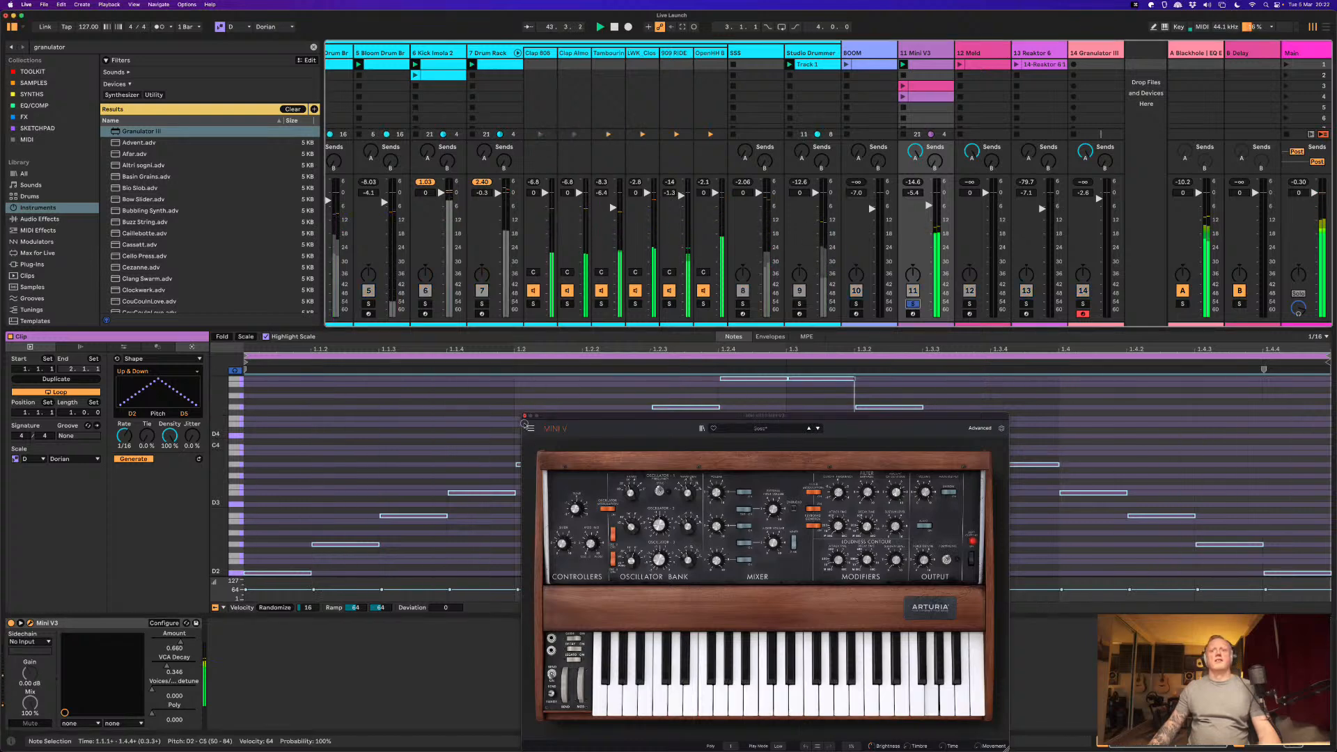
Step: Toggle the switches in the Mini V3 synth's output section, close the synth window, and stop playback
left_click(972, 558)
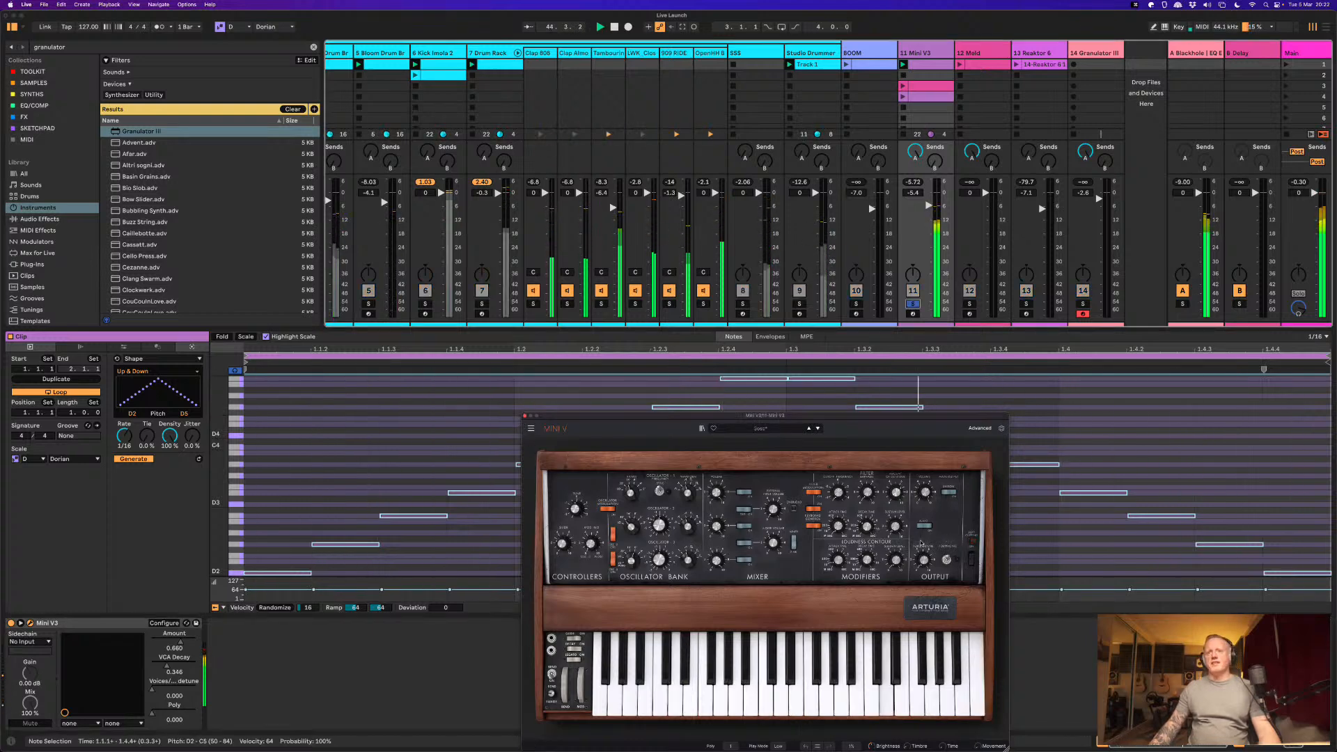
left_click(950, 494)
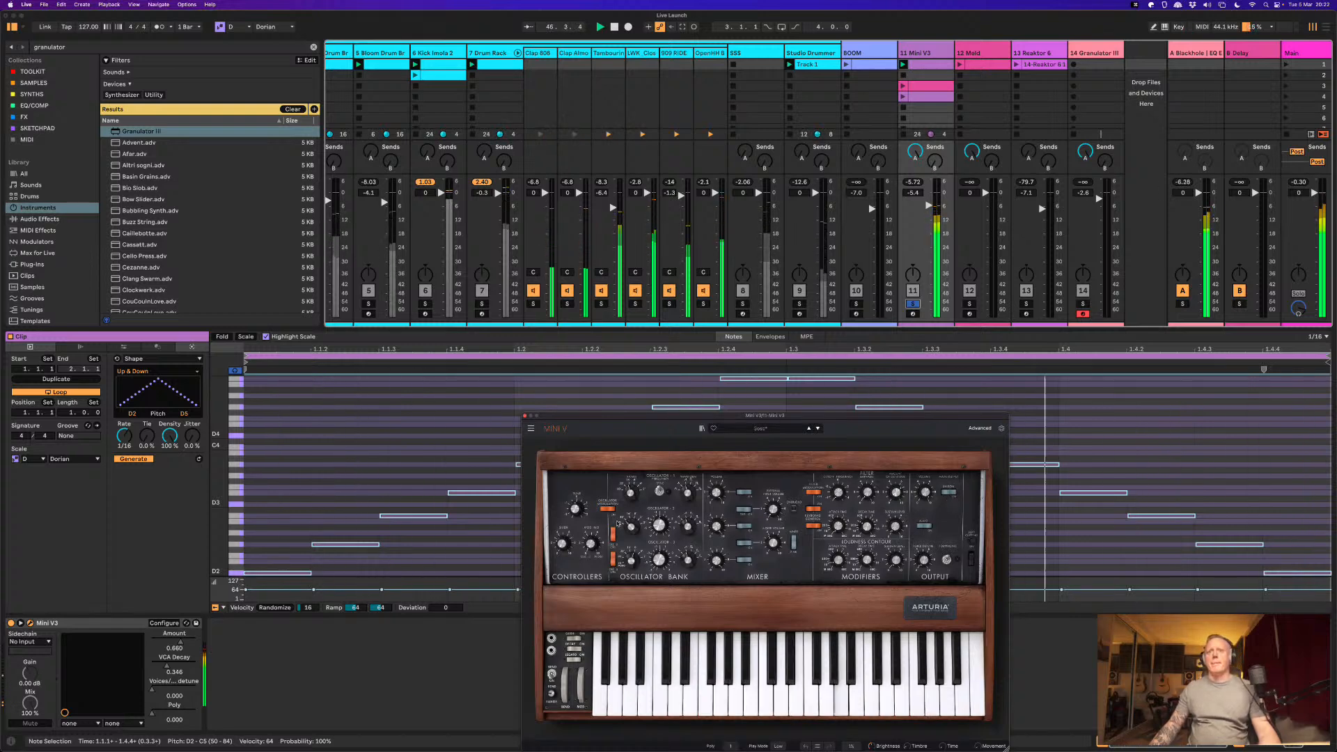
left_click(525, 416)
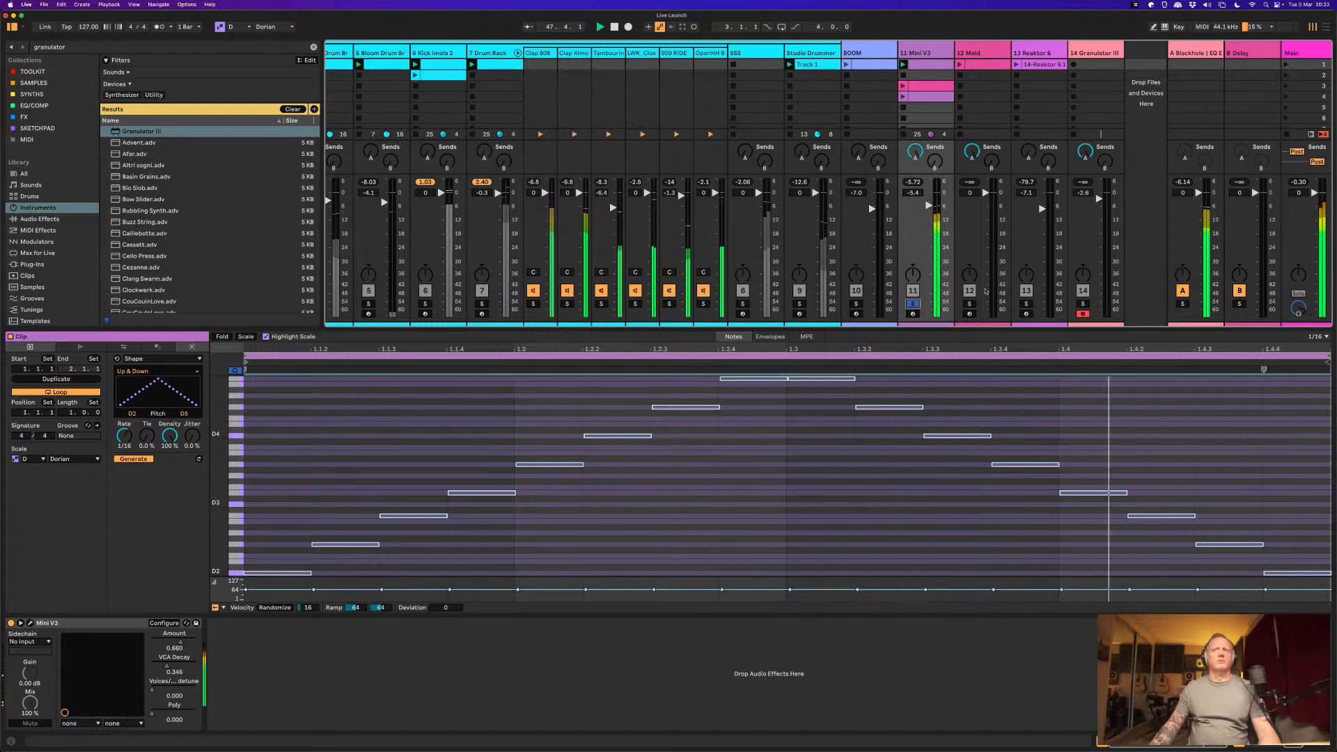
key("space")
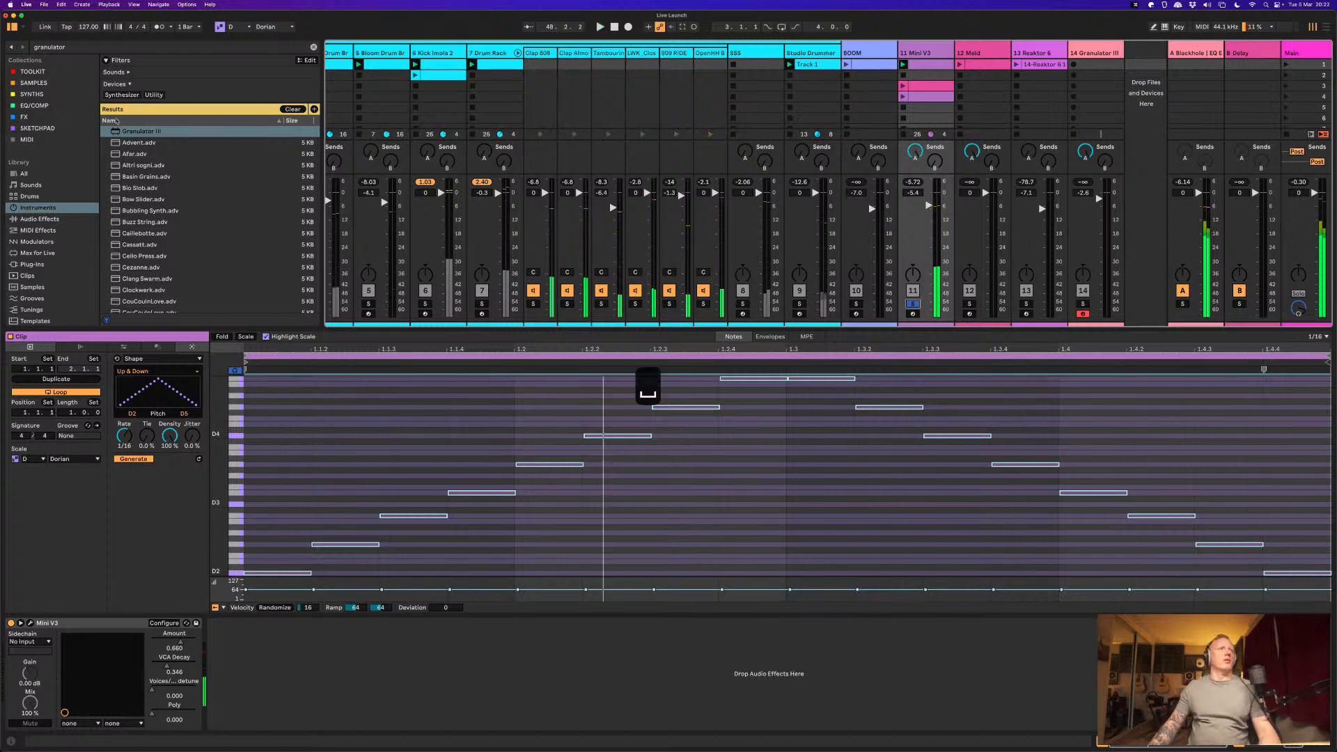
Step: Clear the browser search, find Roar among the audio effects, and add it after the Mini V3 synth
left_click(44, 220)
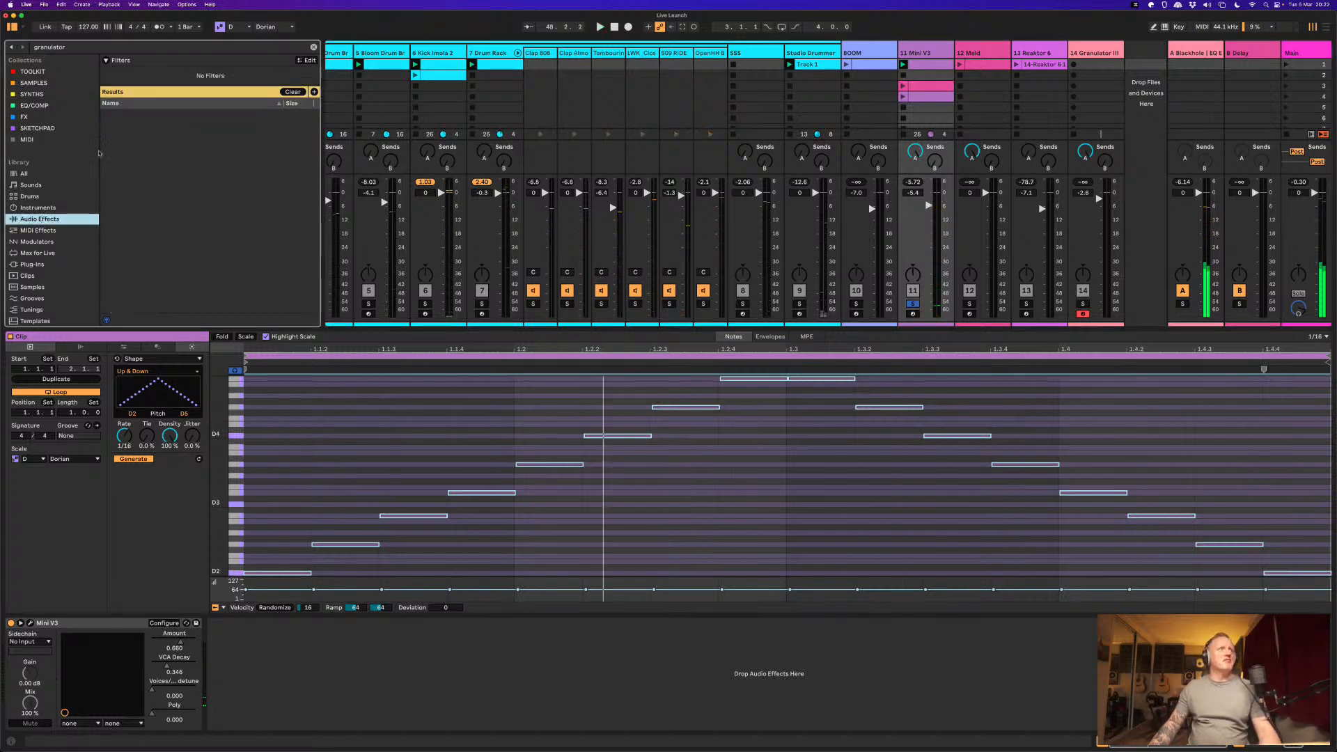
left_click(62, 47)
key("BackSpace")
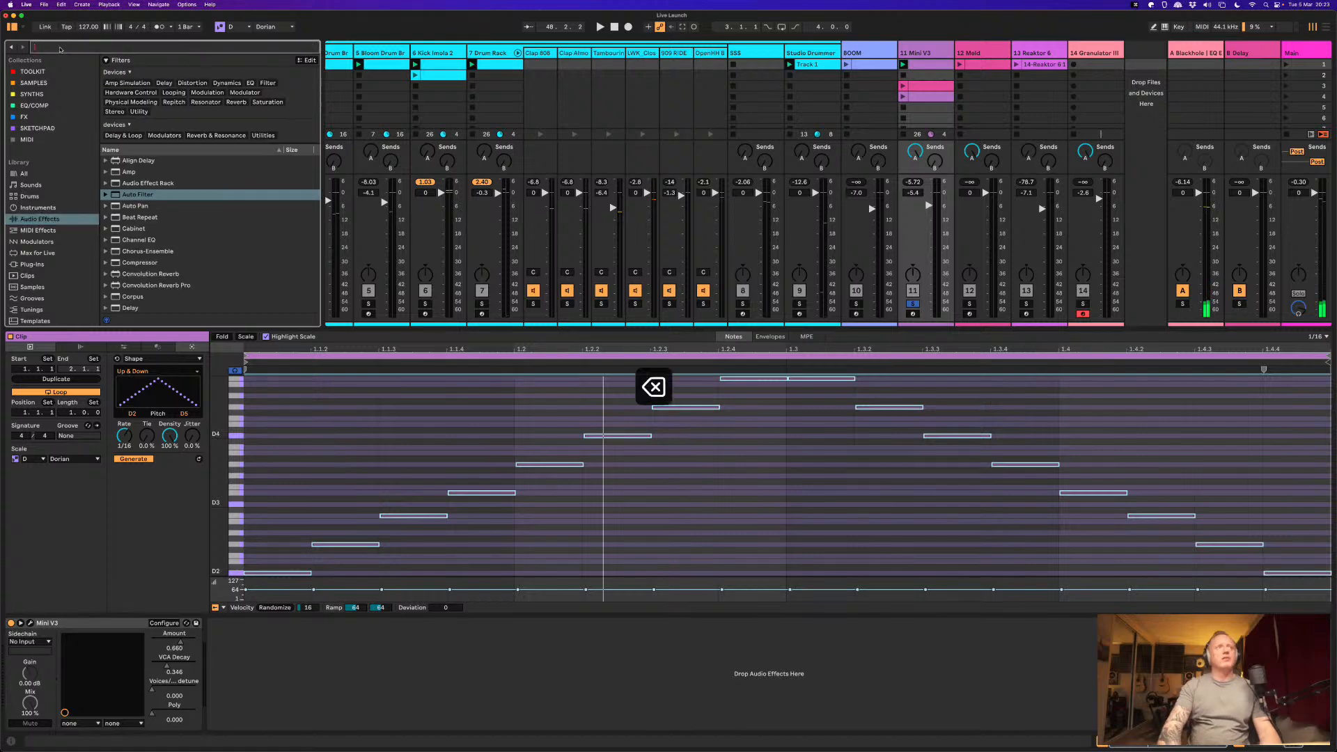
scroll(202, 279, "down", 10)
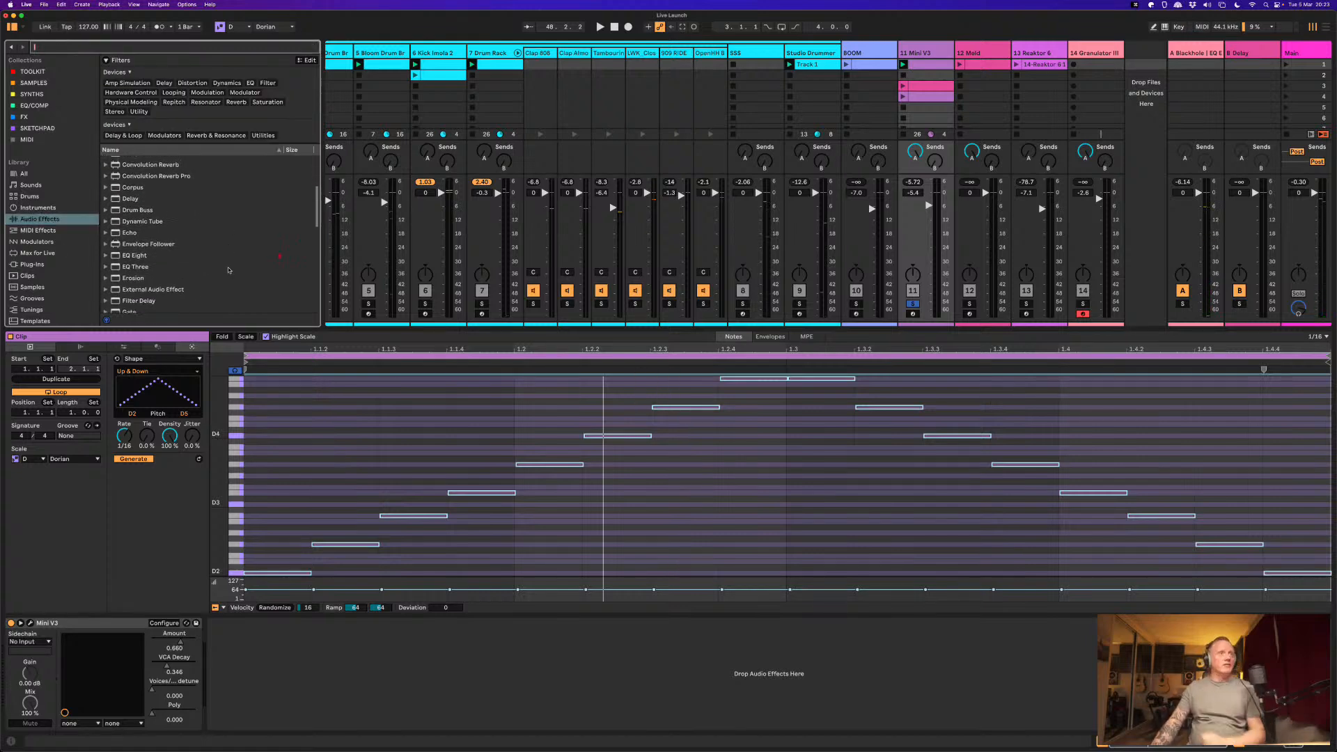
scroll(215, 272, "down", 3)
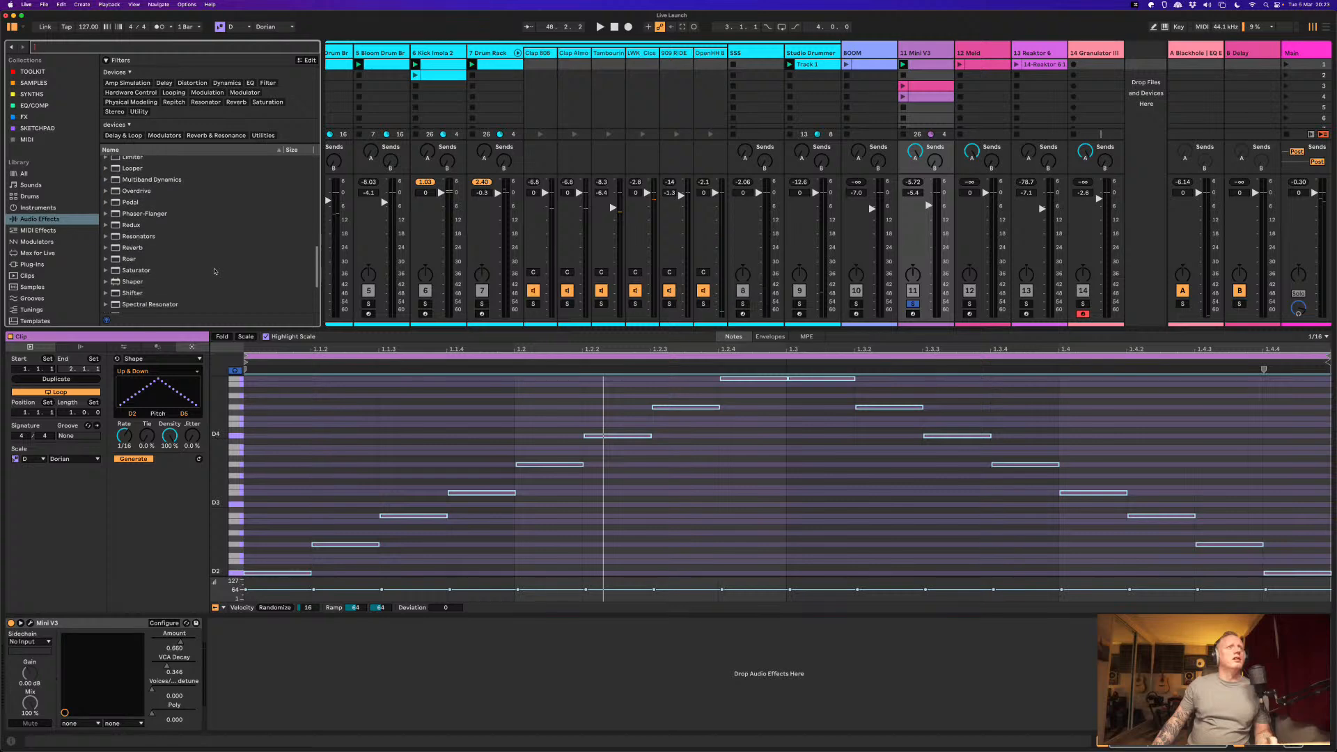
double_click(115, 259)
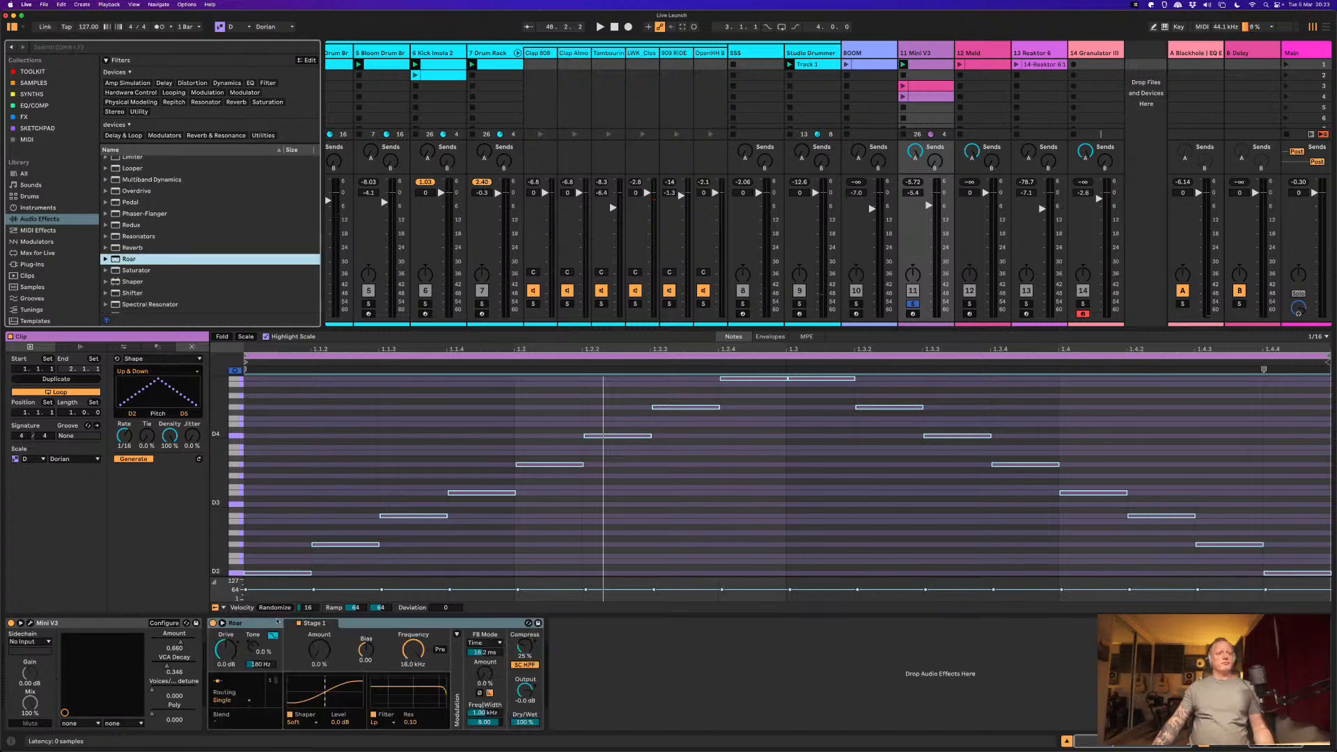
Step: Expand Roar alongside the mixer and, during playback, set its Drive to 3.8 dB on the Mini V3 track
left_click(223, 623)
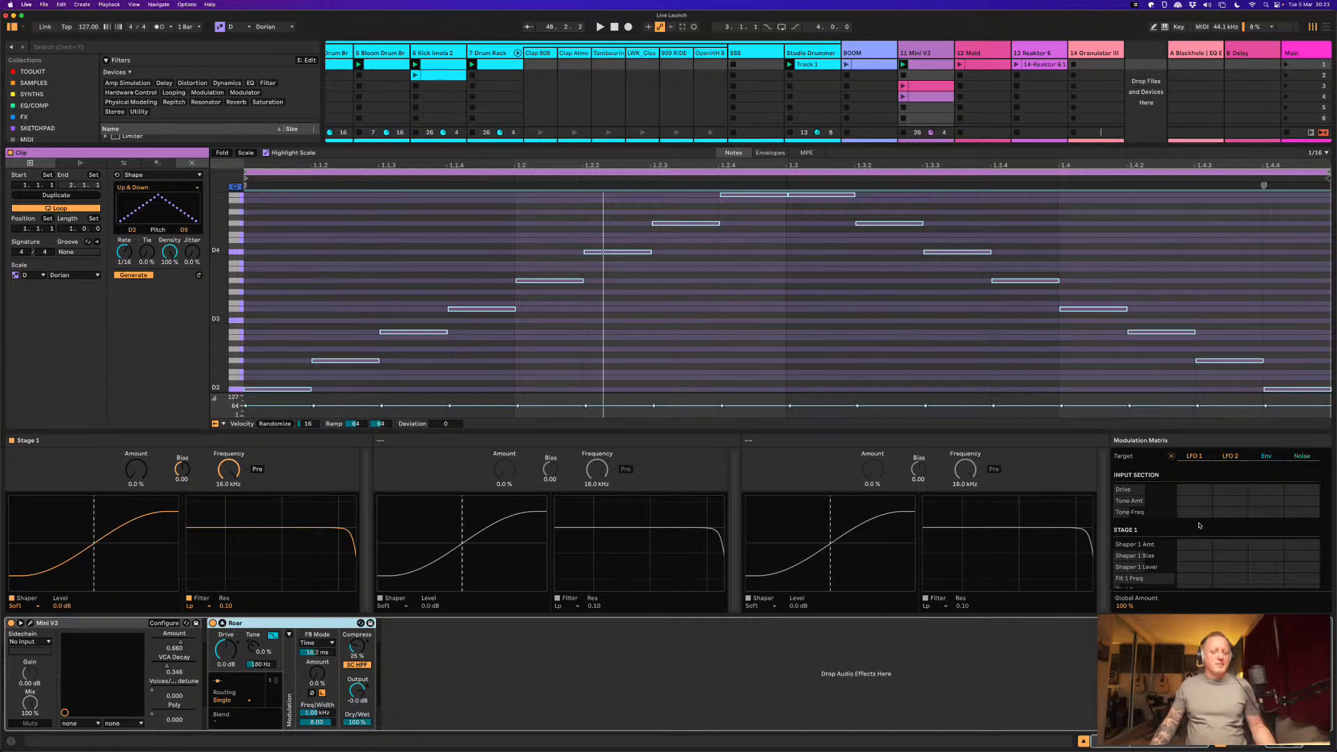
key("alt+super+3")
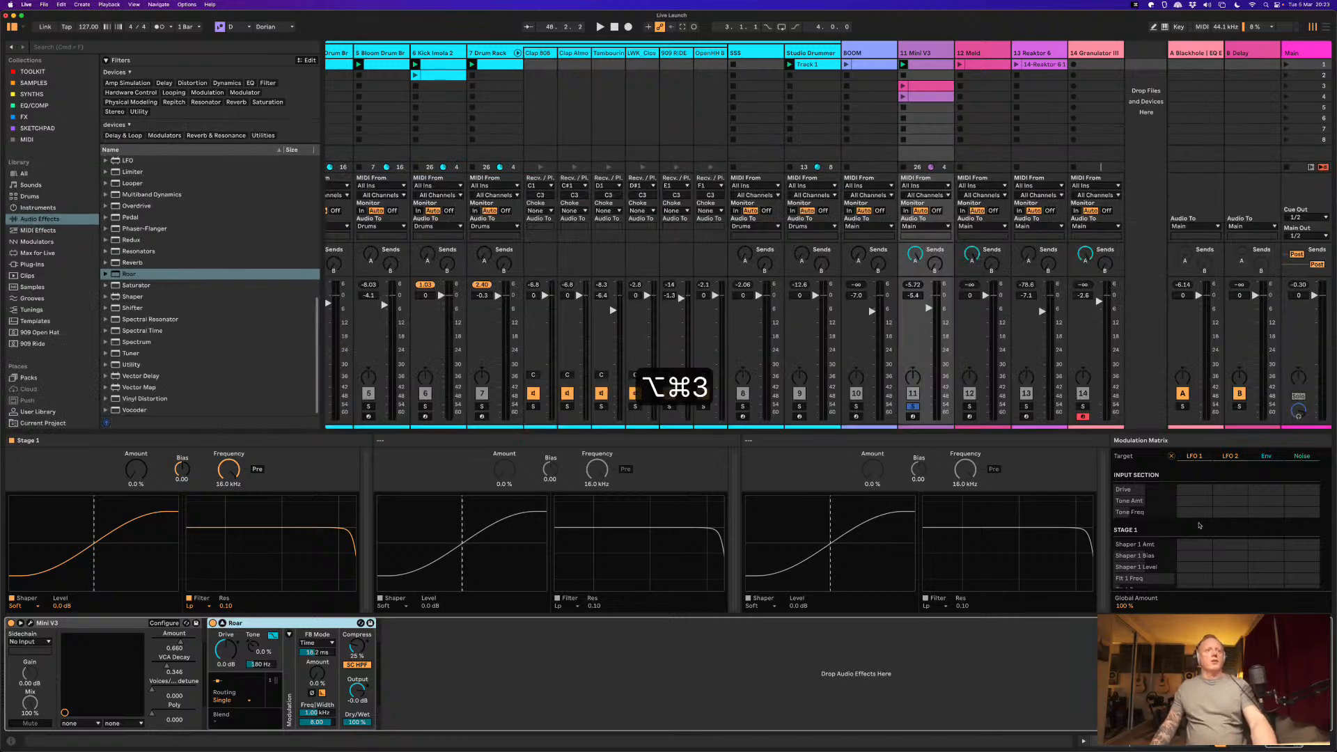
key("space")
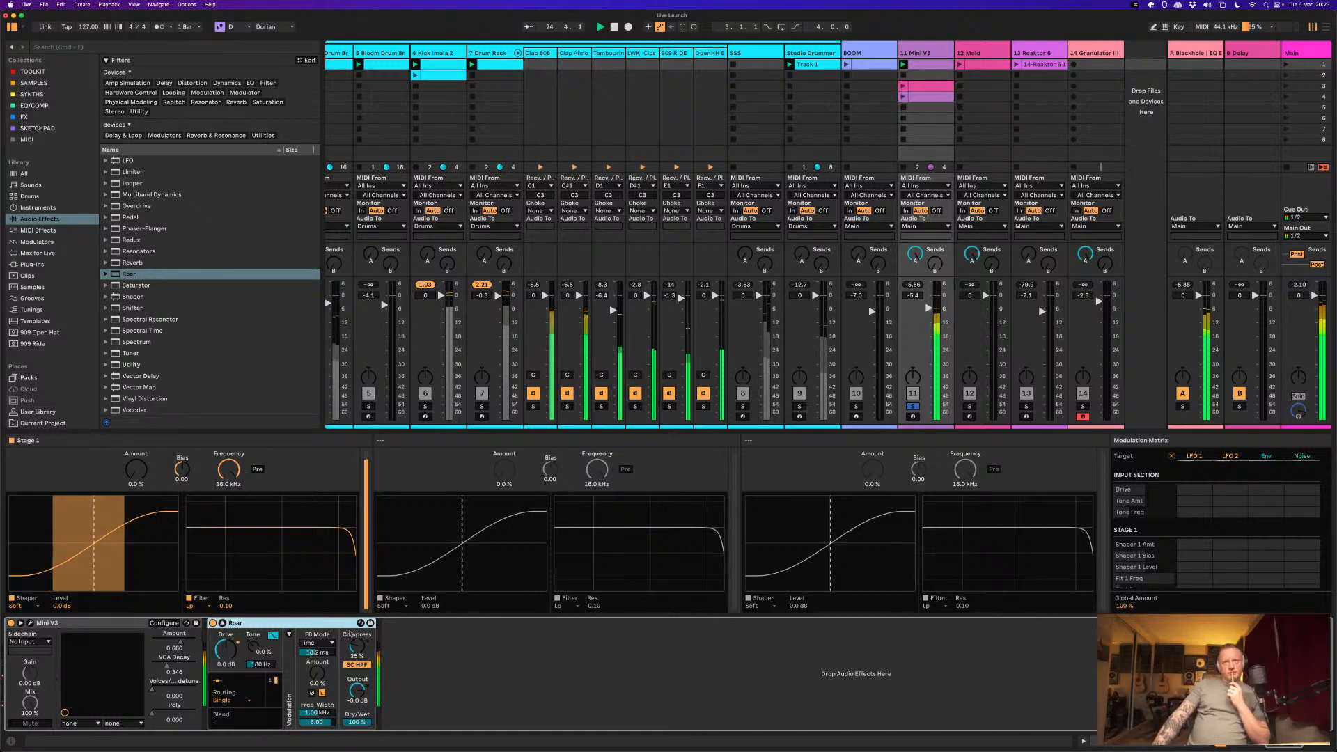
left_click_drag(232, 653, 235, 634)
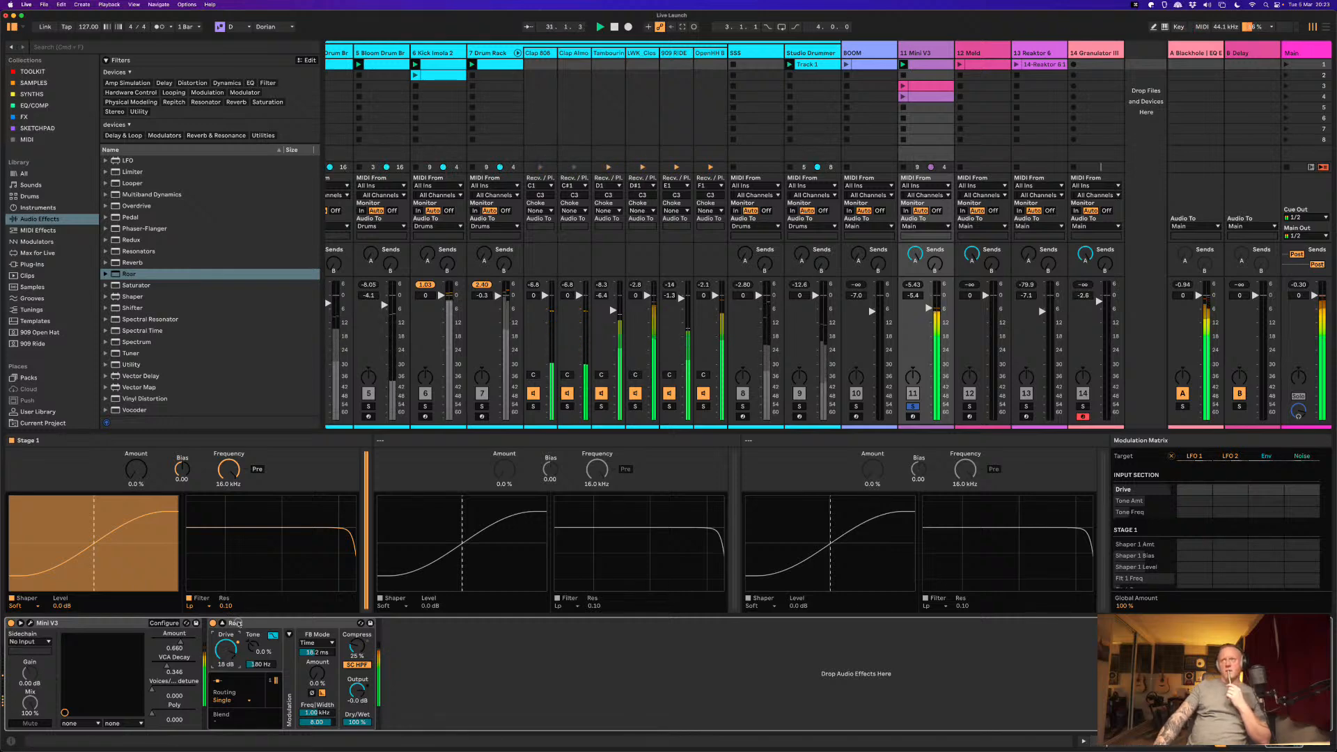
left_click_drag(243, 636, 242, 645)
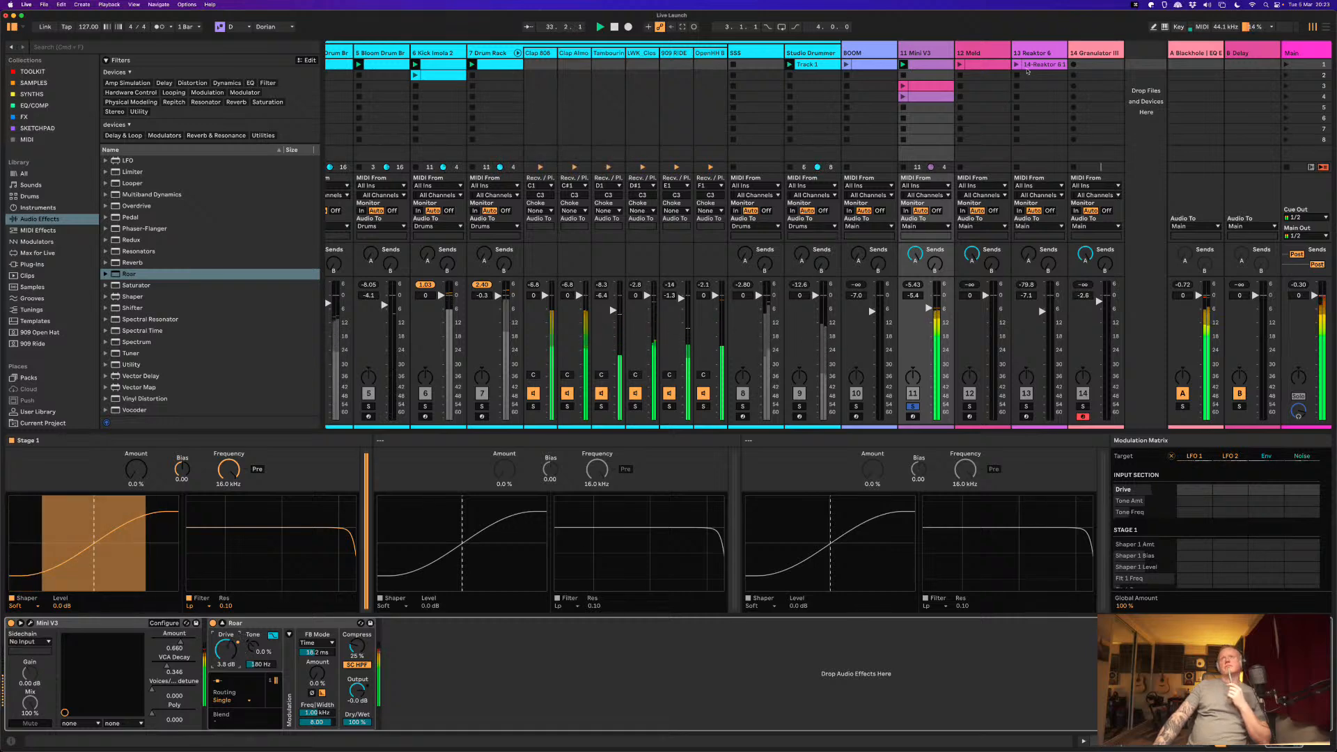
Step: Solo the Reaktor 6 track together with Mini V3, launch its clip, and raise its volume to about -4.6 dB
left_click(1027, 406, "super")
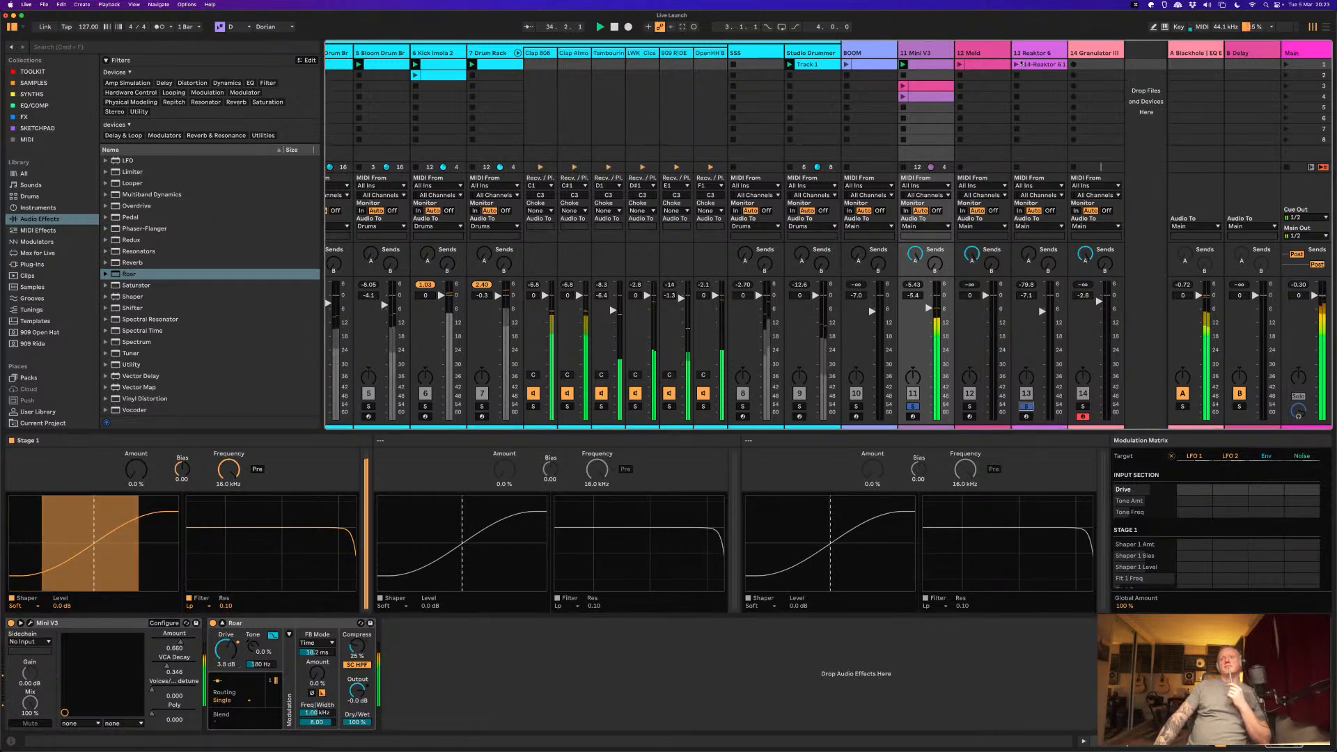
left_click(1016, 65)
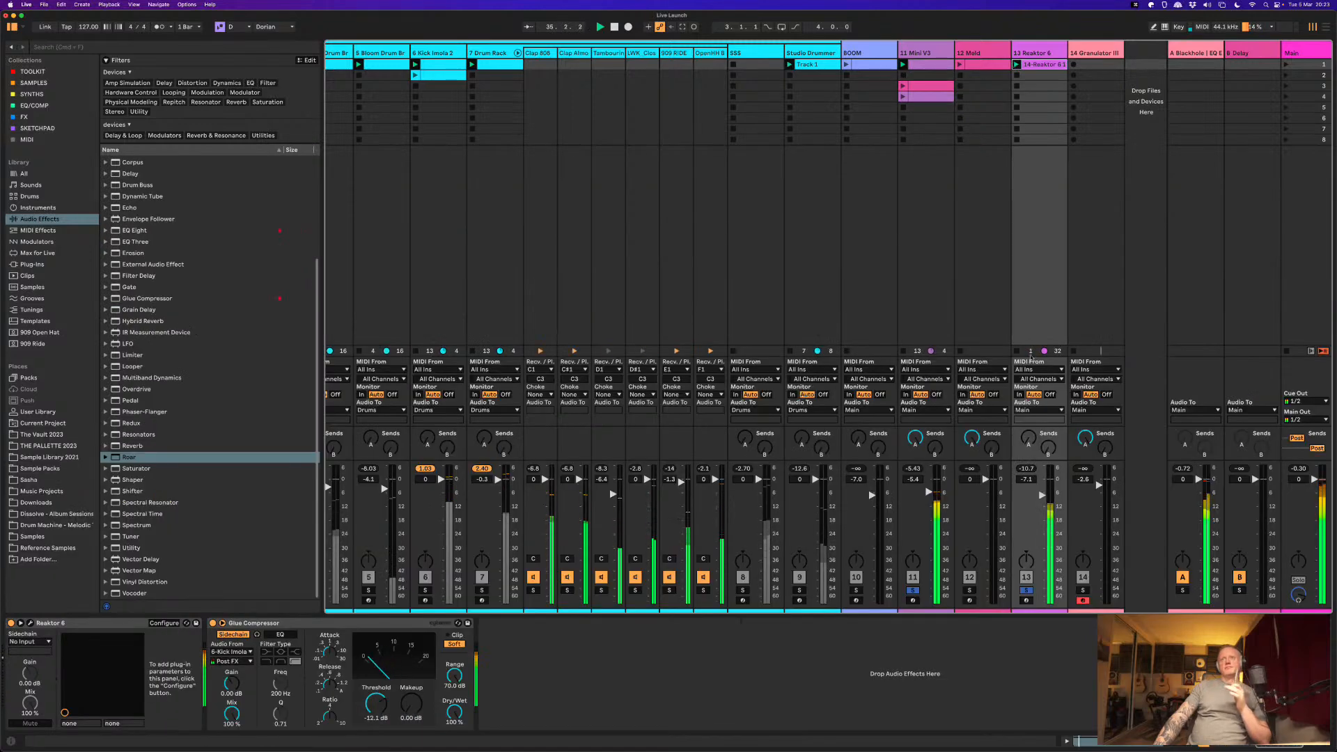
left_click_drag(1042, 495, 1042, 493)
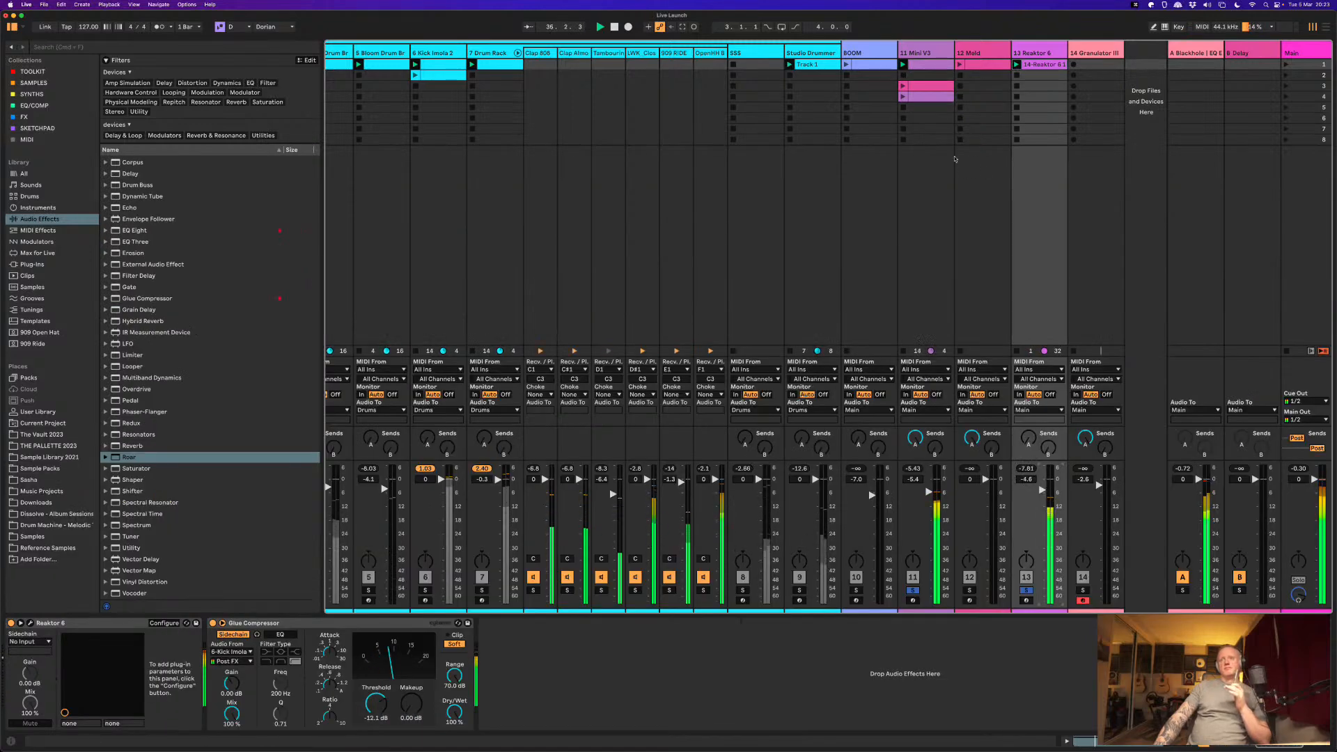
Step: Add Roar with 4.2 dB of Drive before the Glue Compressor on Reaktor 6, and expand its stage and modulation source views
left_click(1036, 54)
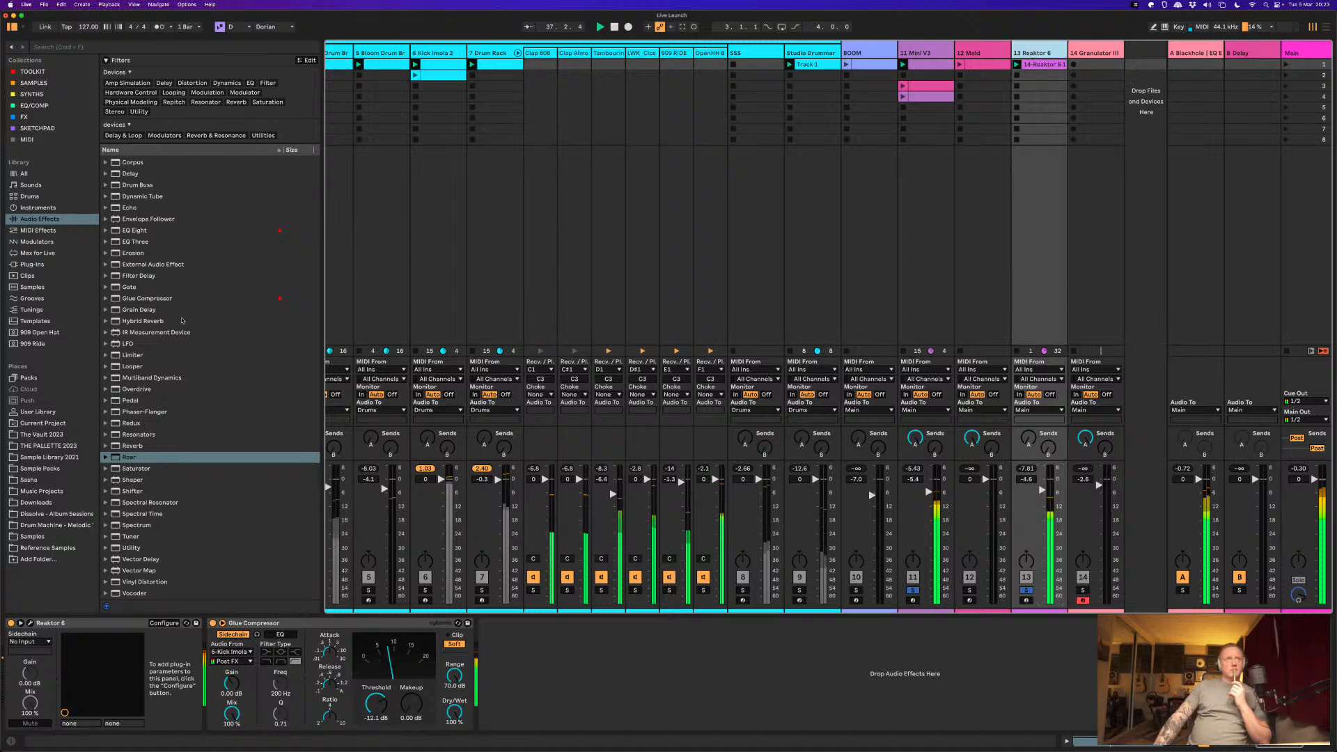
left_click_drag(133, 460, 213, 644)
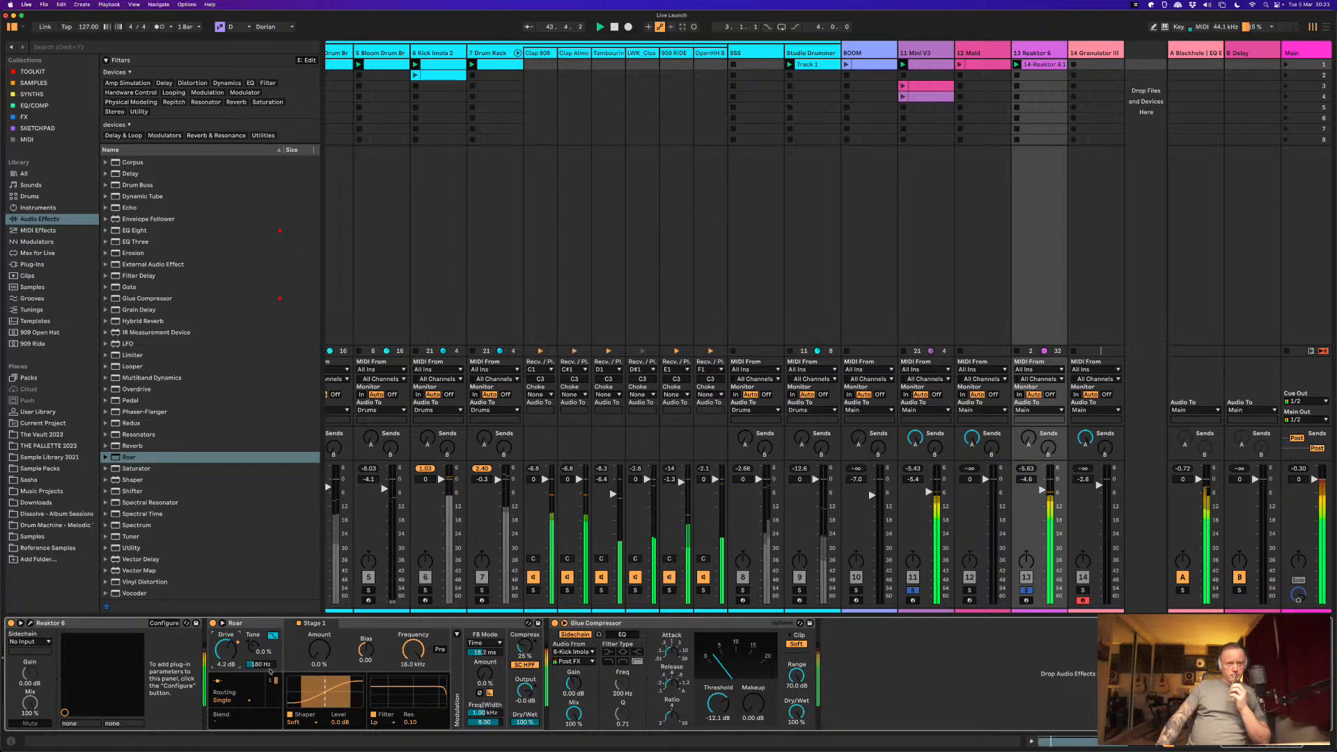
left_click(223, 624)
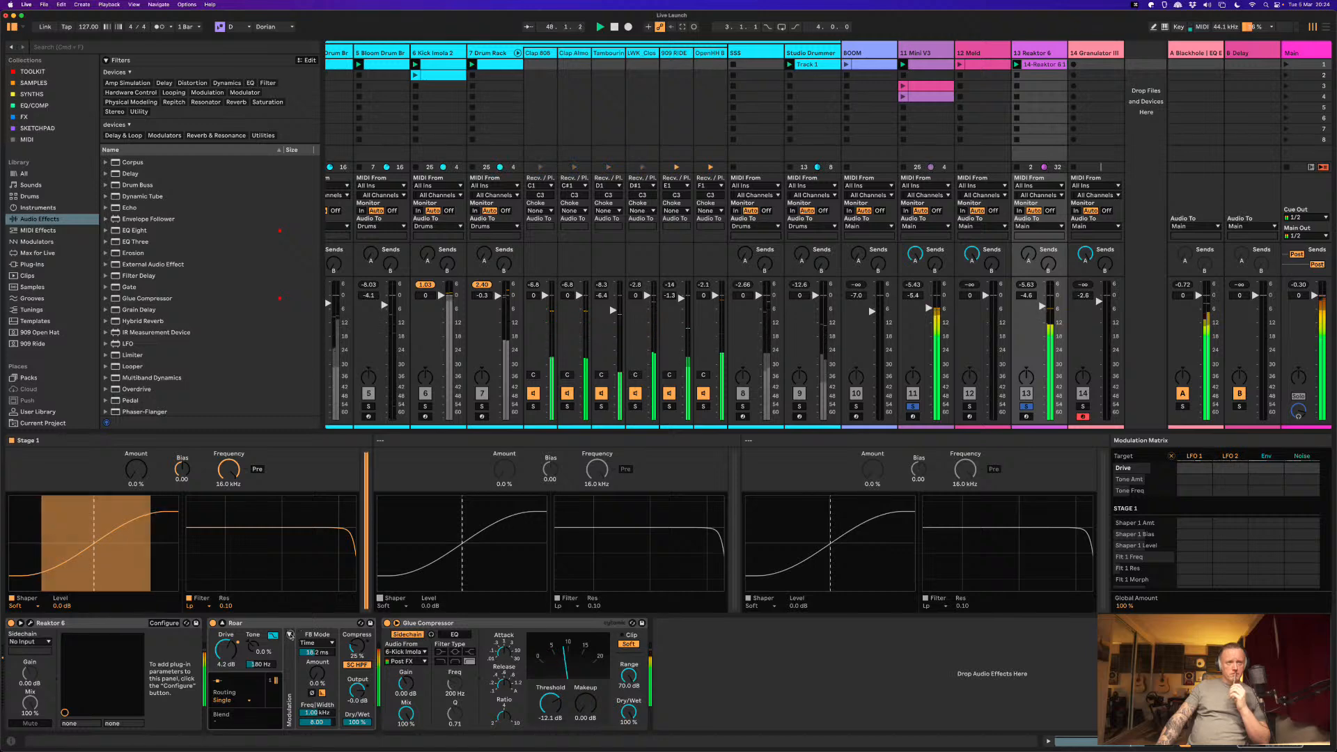
left_click(290, 636)
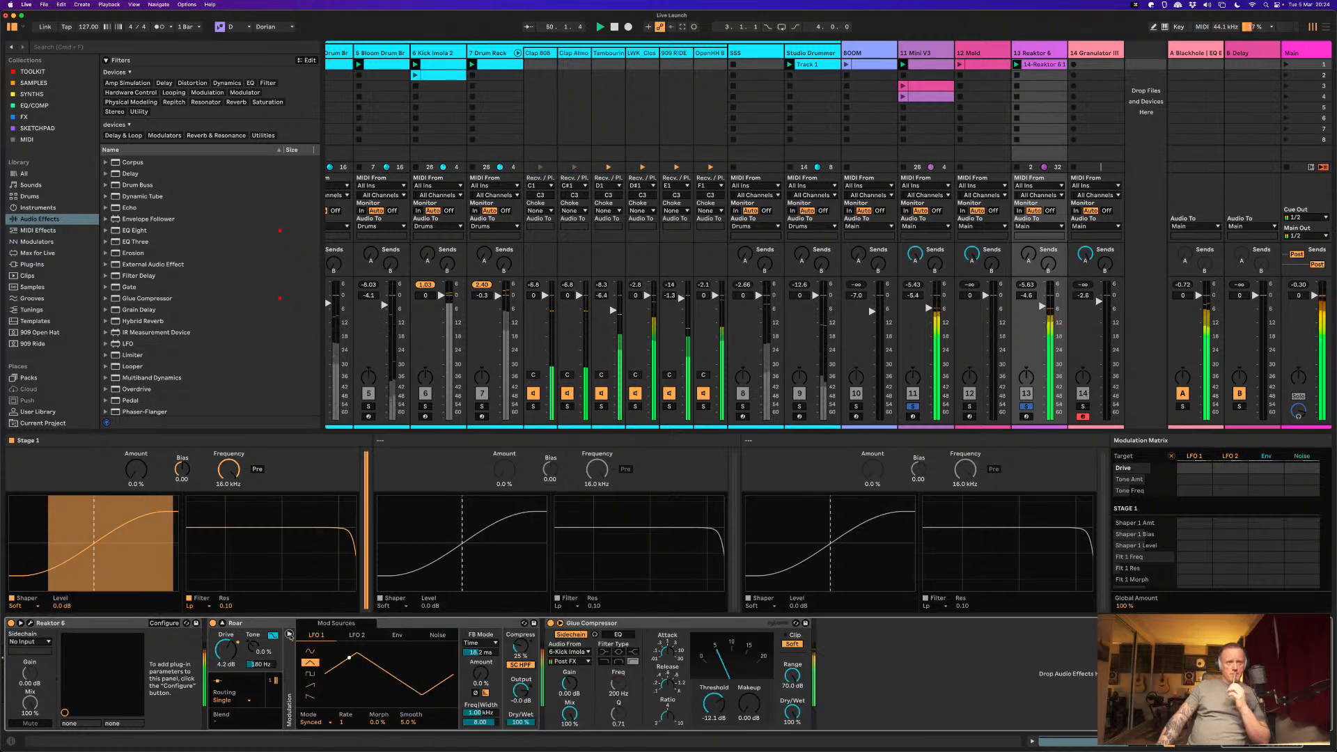
Step: In Roar on the Mini V3 track, set the filter frequency to about 832 Hz, shaper amount to 10%, Drive to 3.4 dB and Tone to 100%
left_click(932, 51)
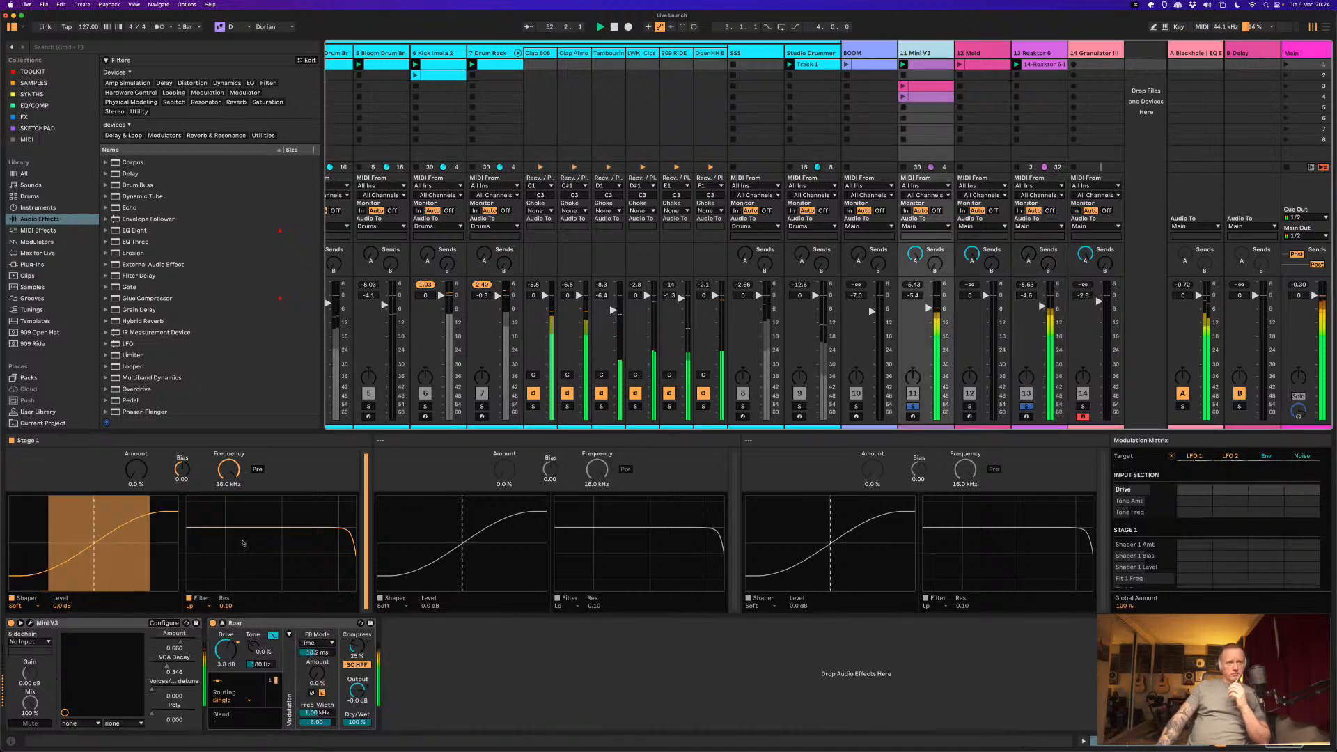
left_click_drag(243, 544, 236, 505)
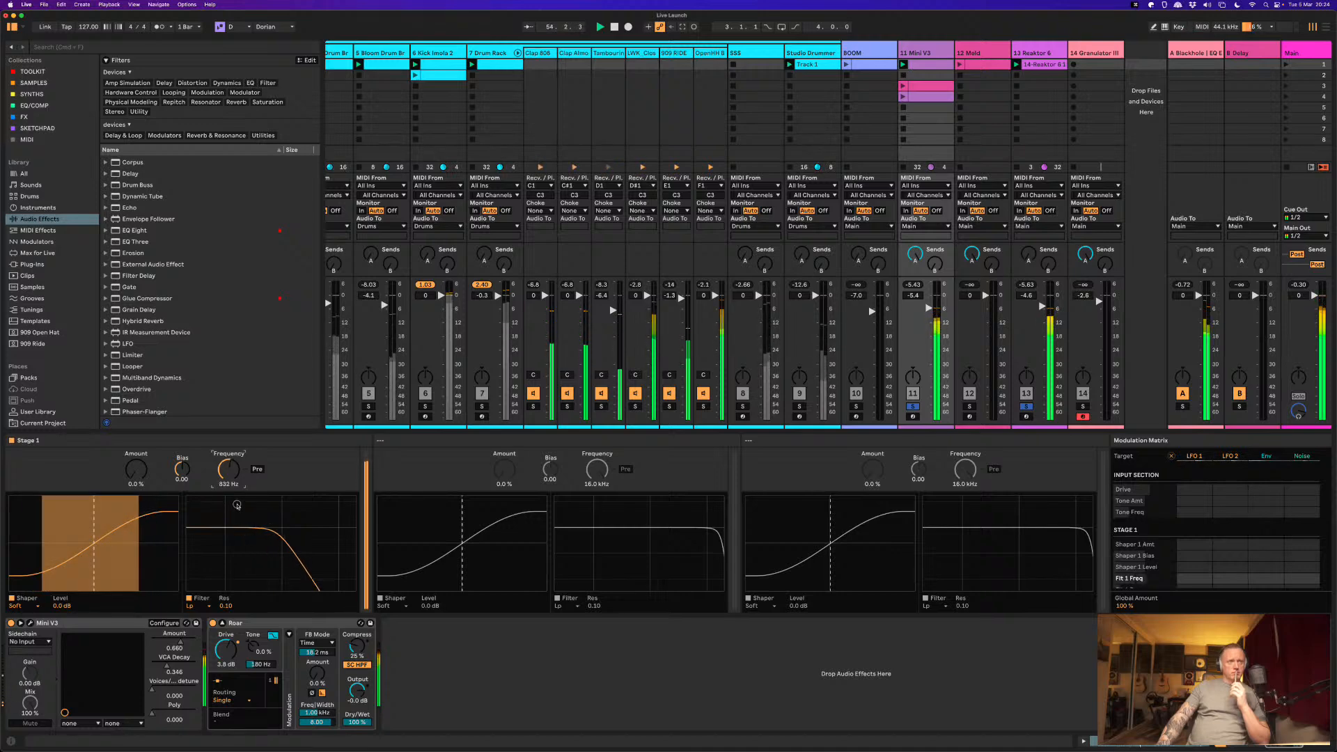
left_click(127, 465)
left_click_drag(129, 466, 256, 614)
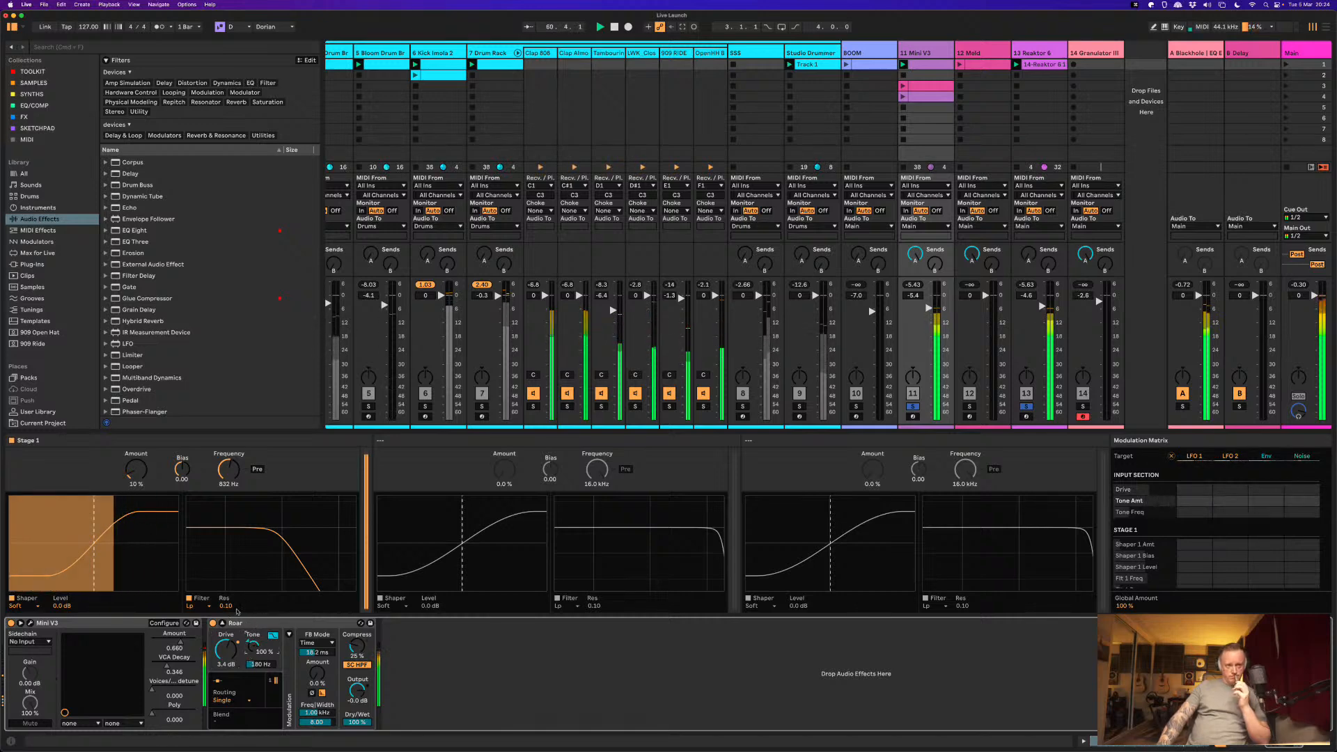
Step: Set Roar's feedback amount to 72%, the Stage 1 shaper amount to 40% and the Tone amount to 6.3%
left_click_drag(309, 679, 321, 616)
left_click_drag(136, 469, 140, 447)
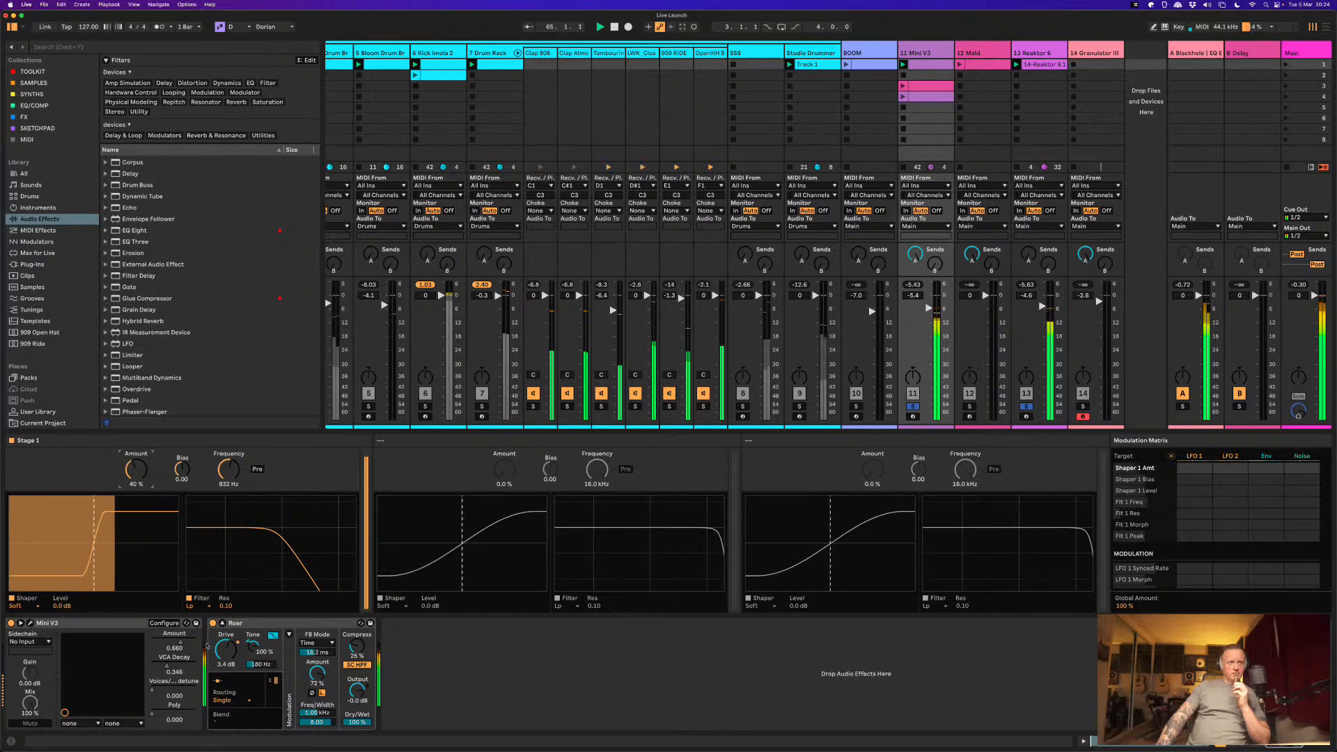
left_click_drag(251, 647, 249, 681)
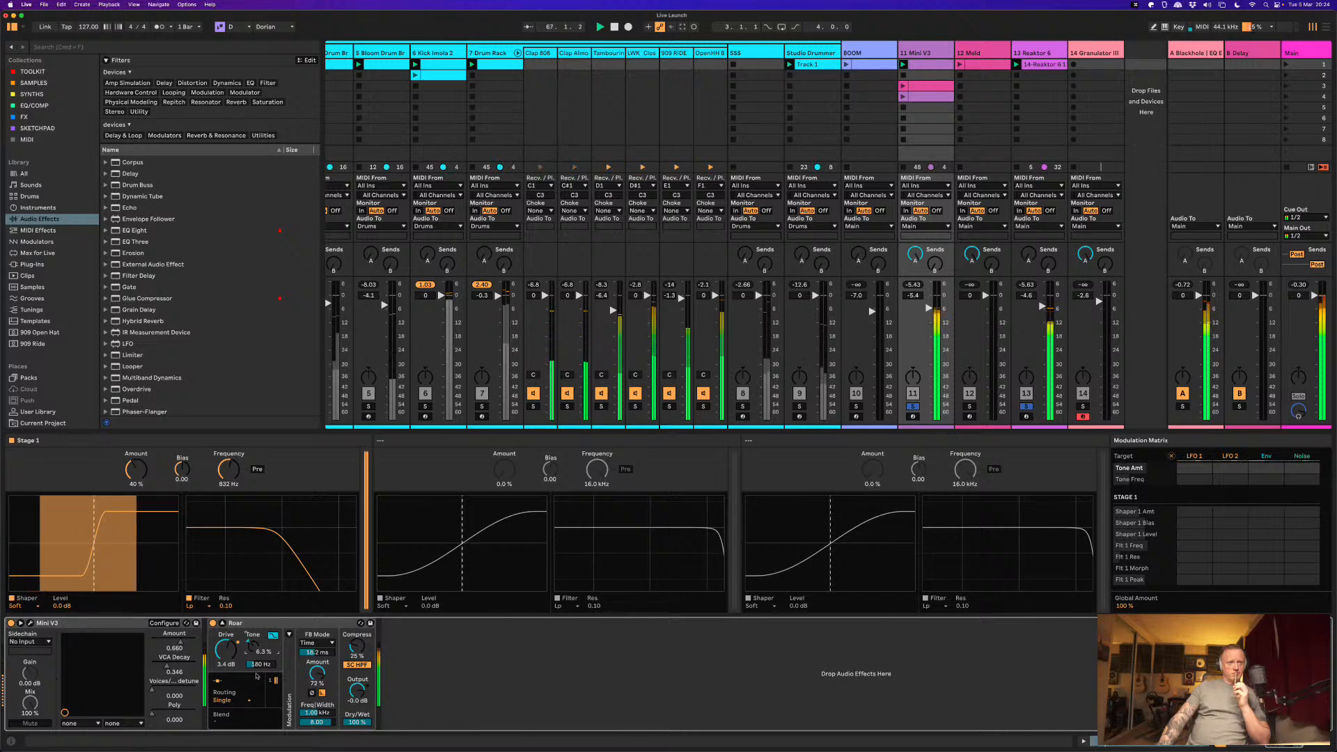
Step: Open Roar's Stage 1 filter to 20 kHz with a 28% shaper amount, and set Compress to 18% and Dry/Wet to about 27%
left_click_drag(225, 477, 149, 485)
double_click(186, 470)
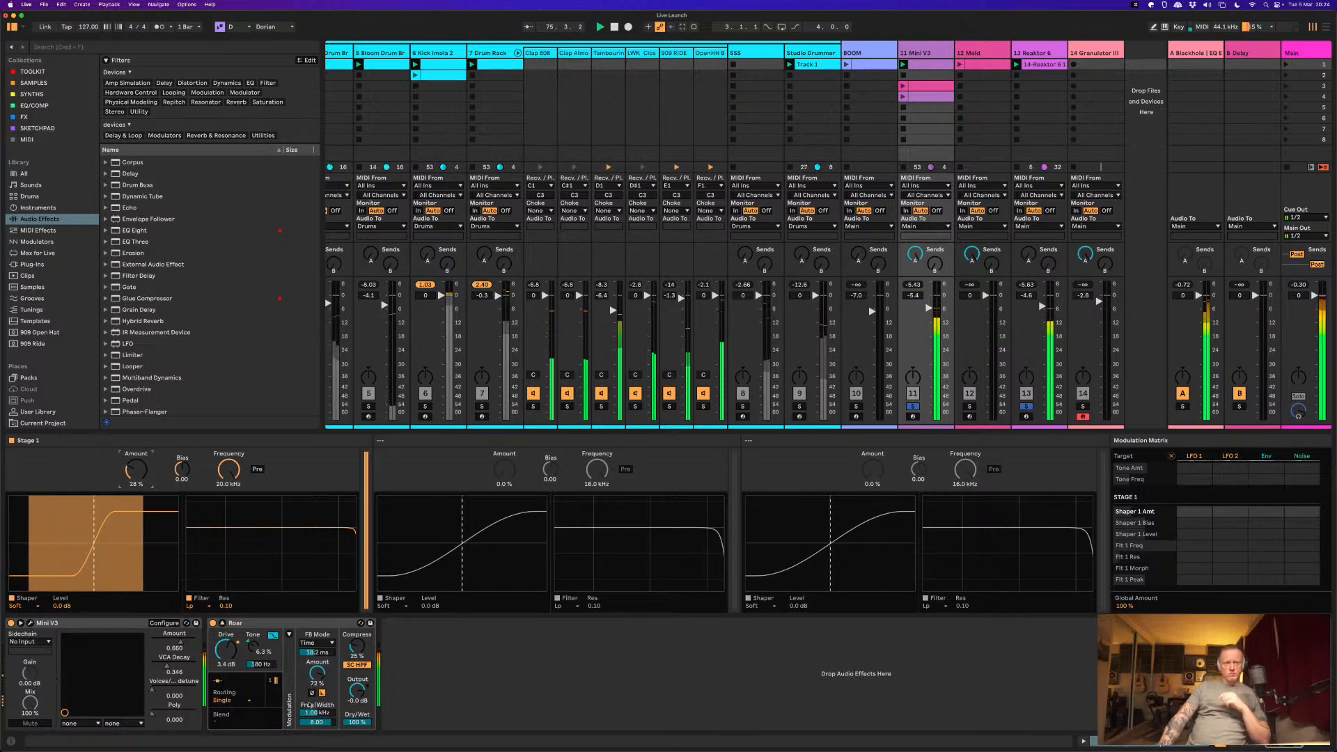
left_click_drag(355, 649, 358, 644)
left_click_drag(356, 723, 356, 745)
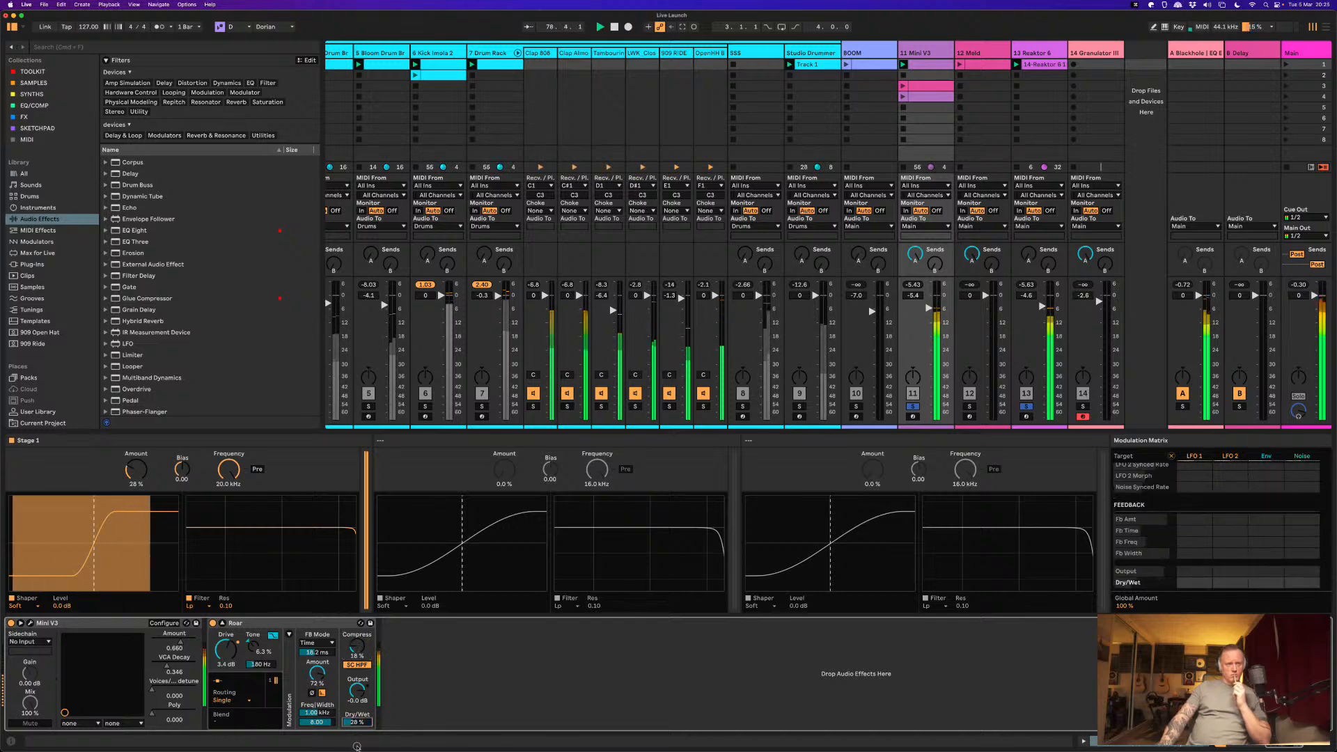
Step: Reduce Roar's feedback amount to 0% and switch its routing to Multi Band
left_click(312, 693)
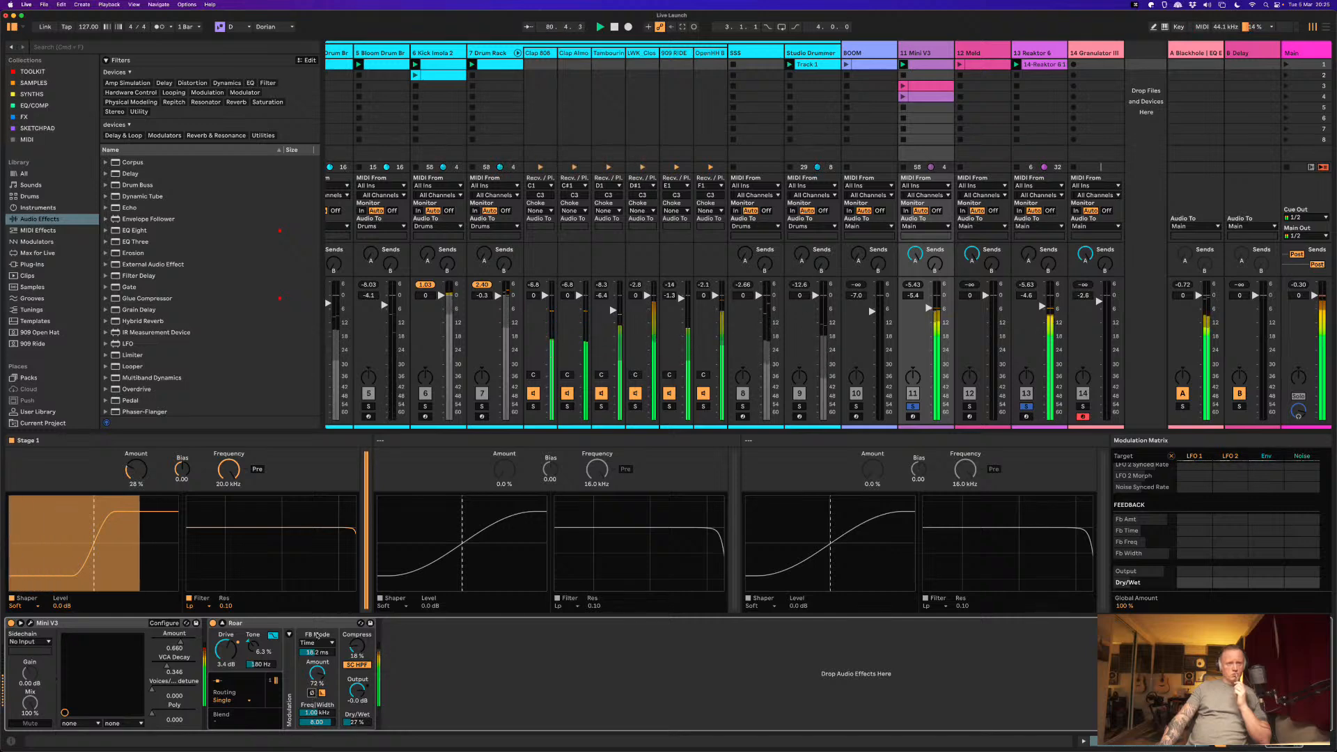
left_click(315, 642)
left_click(343, 643)
left_click_drag(318, 674, 313, 739)
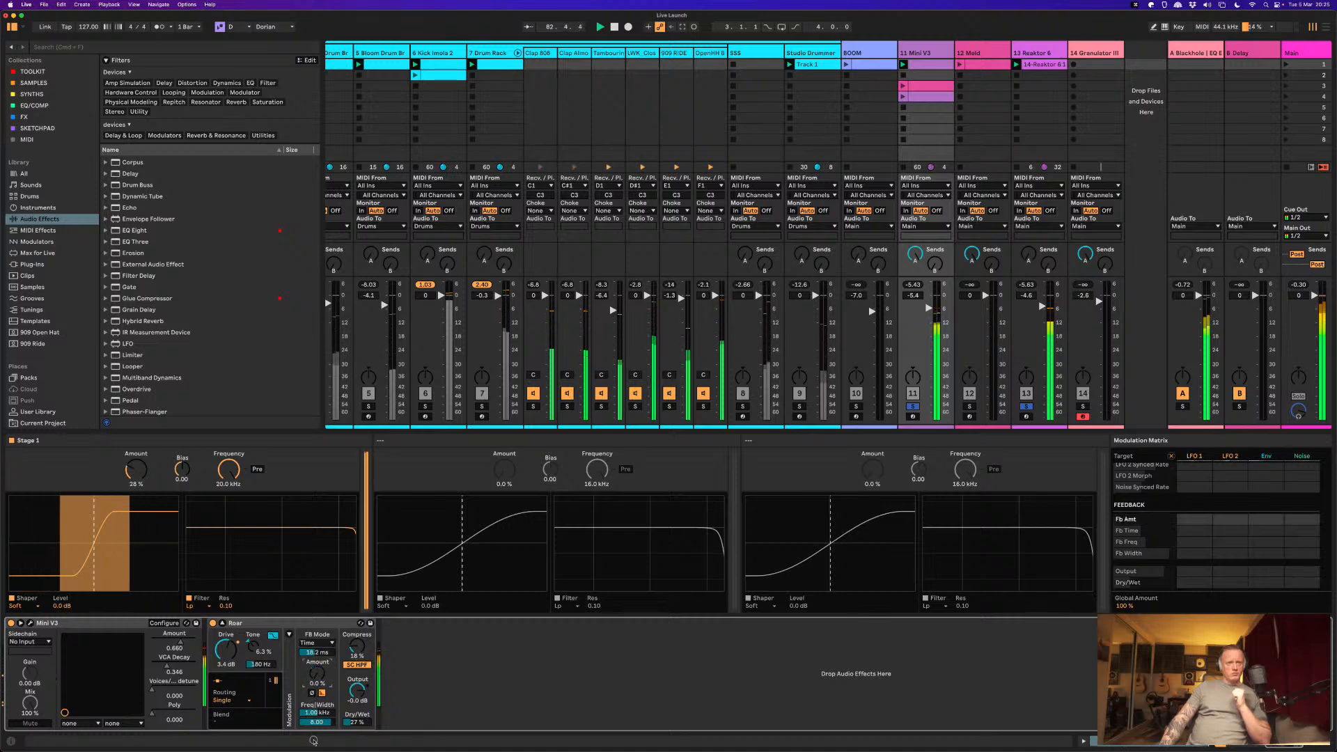
left_click(224, 700)
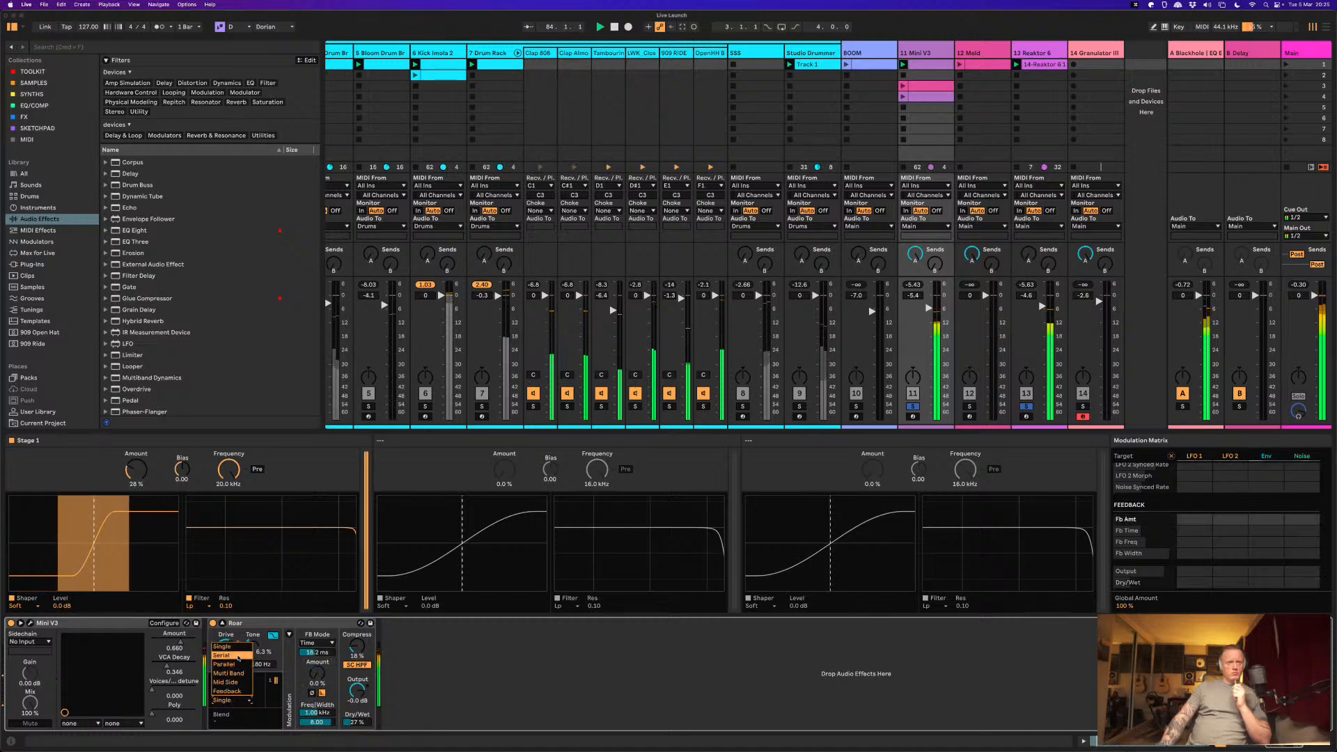
left_click(229, 673)
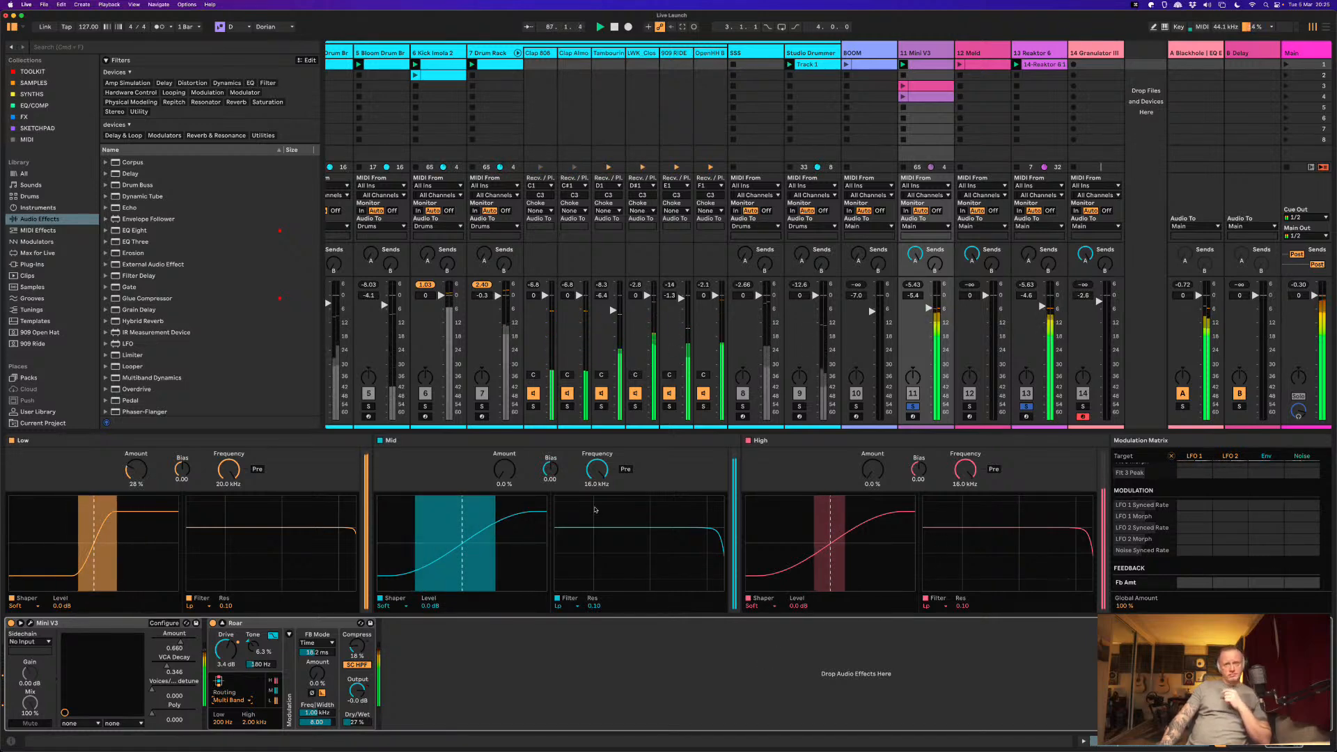
Step: Try the Fractal shaper on Roar's Mid band with an amount of 32%
mouse_move(500, 475)
left_mouse_down()
mouse_move(499, 436)
mouse_move(501, 458)
left_mouse_up()
left_click(388, 606)
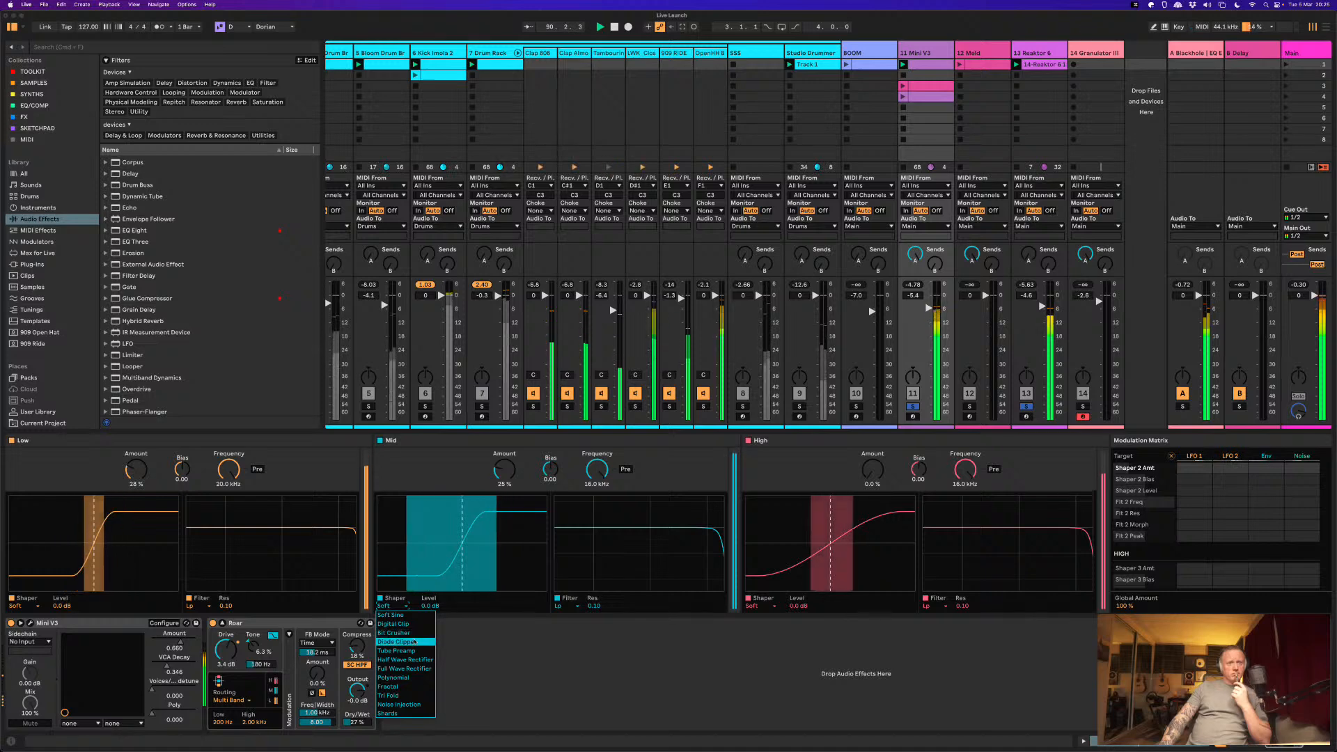
left_click(409, 687)
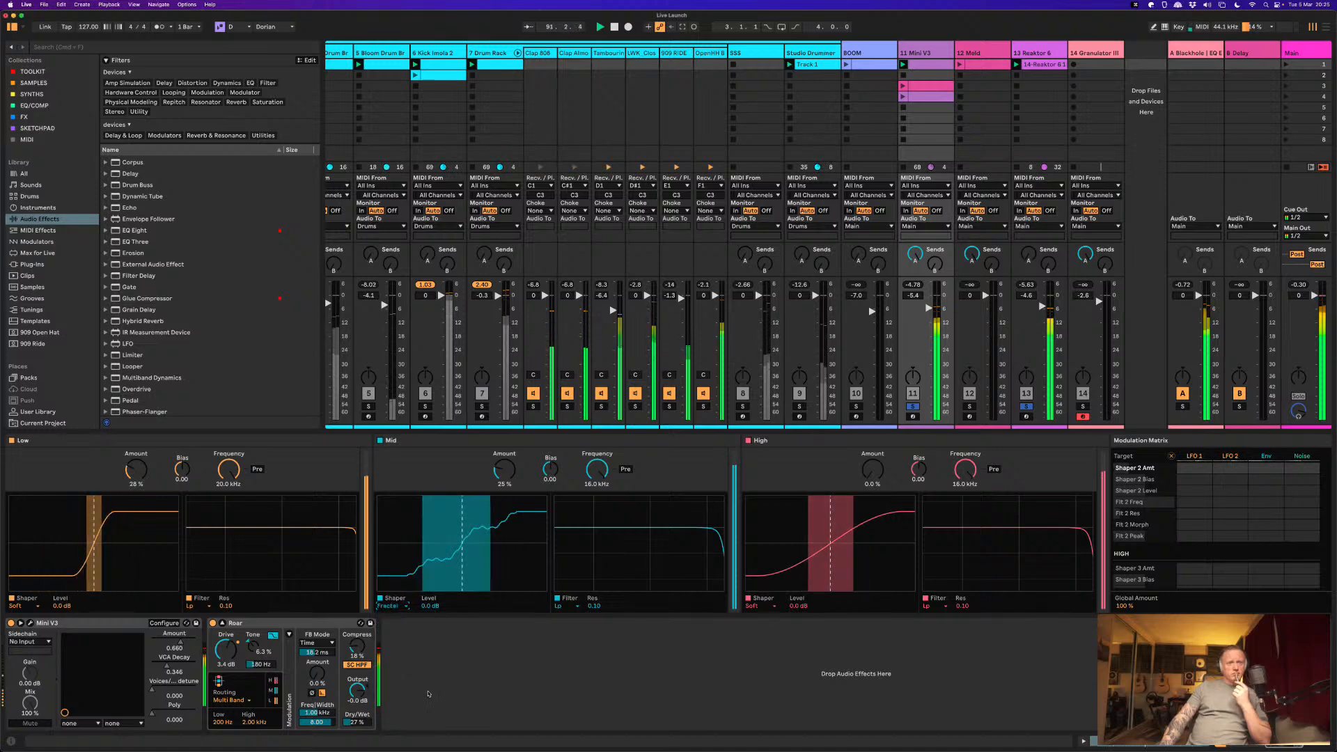
left_click_drag(506, 474, 508, 472)
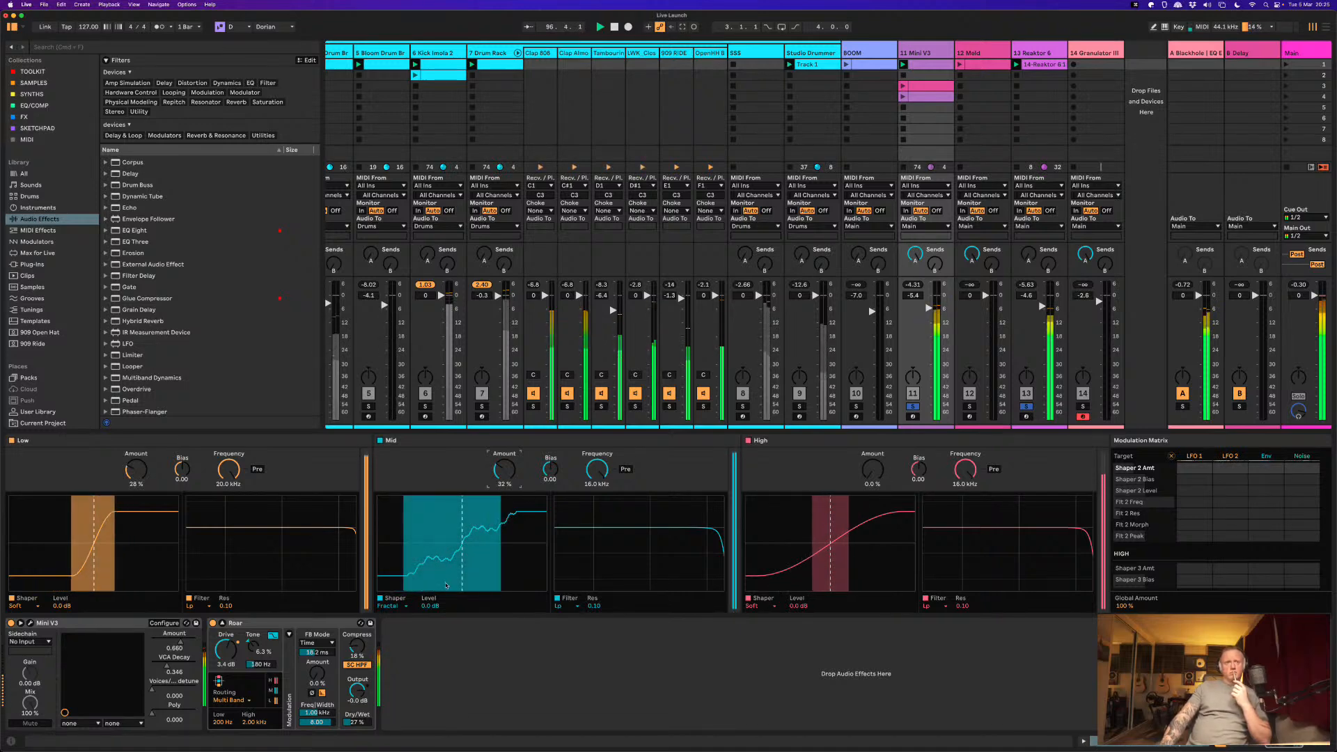
Step: Change the Mid band's shaper to Tube Preamp and set its amount to 37%
left_click(401, 606)
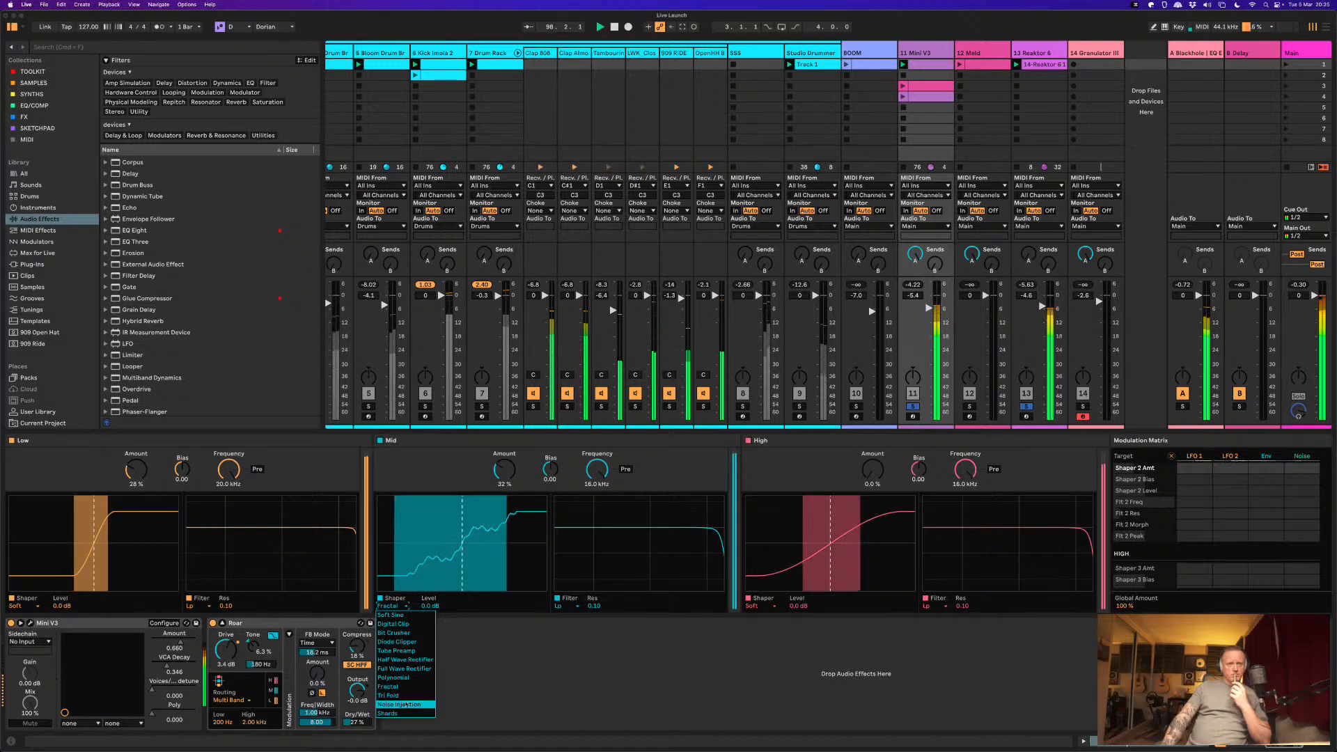
left_click(410, 650)
mouse_move(505, 468)
left_mouse_down()
mouse_move(502, 443)
mouse_move(503, 468)
left_mouse_up()
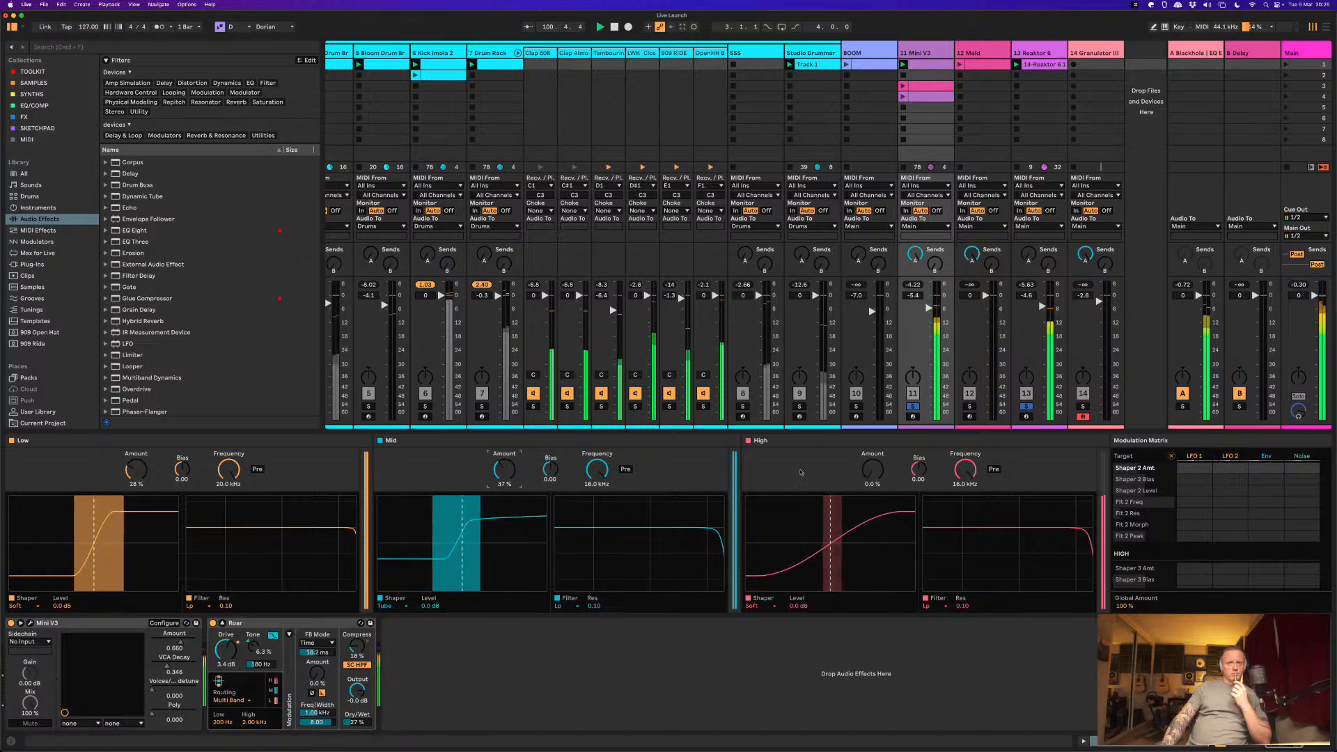
Step: Give Roar's High band the Shards shaper at 71% and open its filter frequency to 20 kHz
left_click(770, 606)
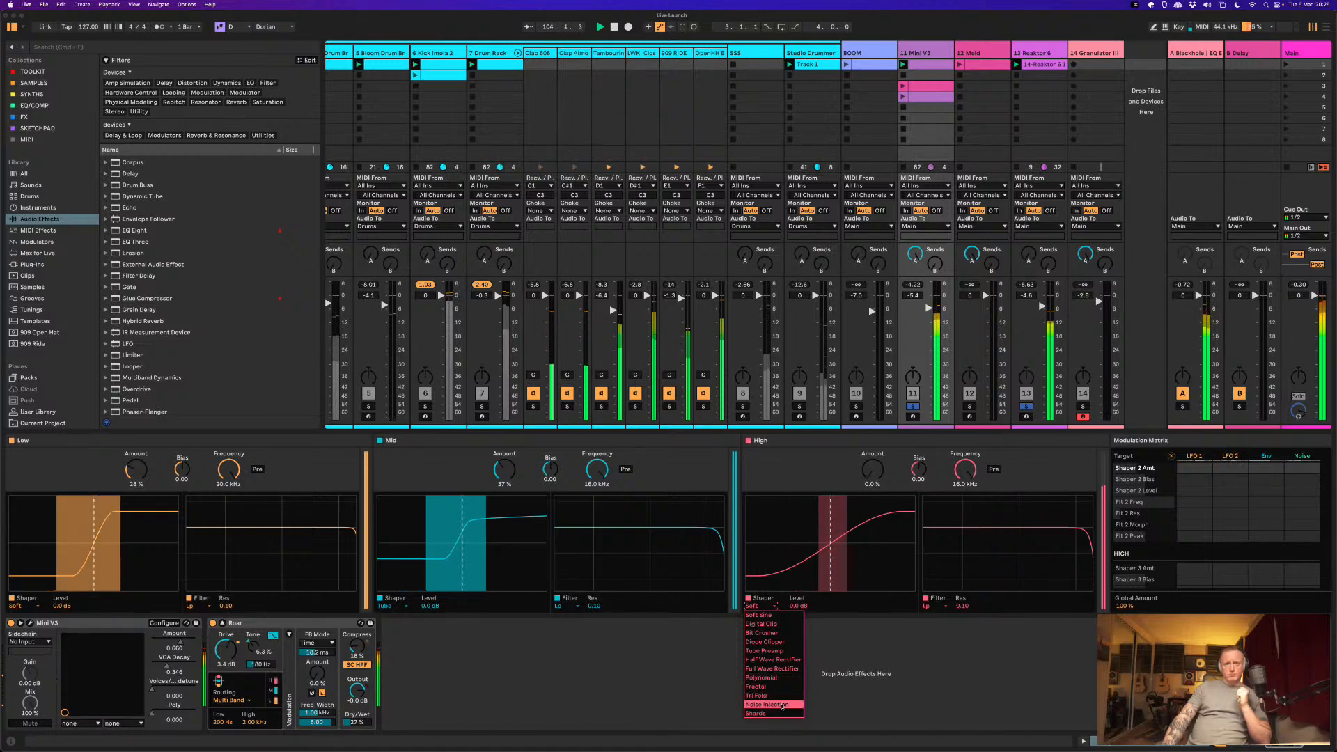
left_click(756, 714)
left_click_drag(873, 470, 864, 419)
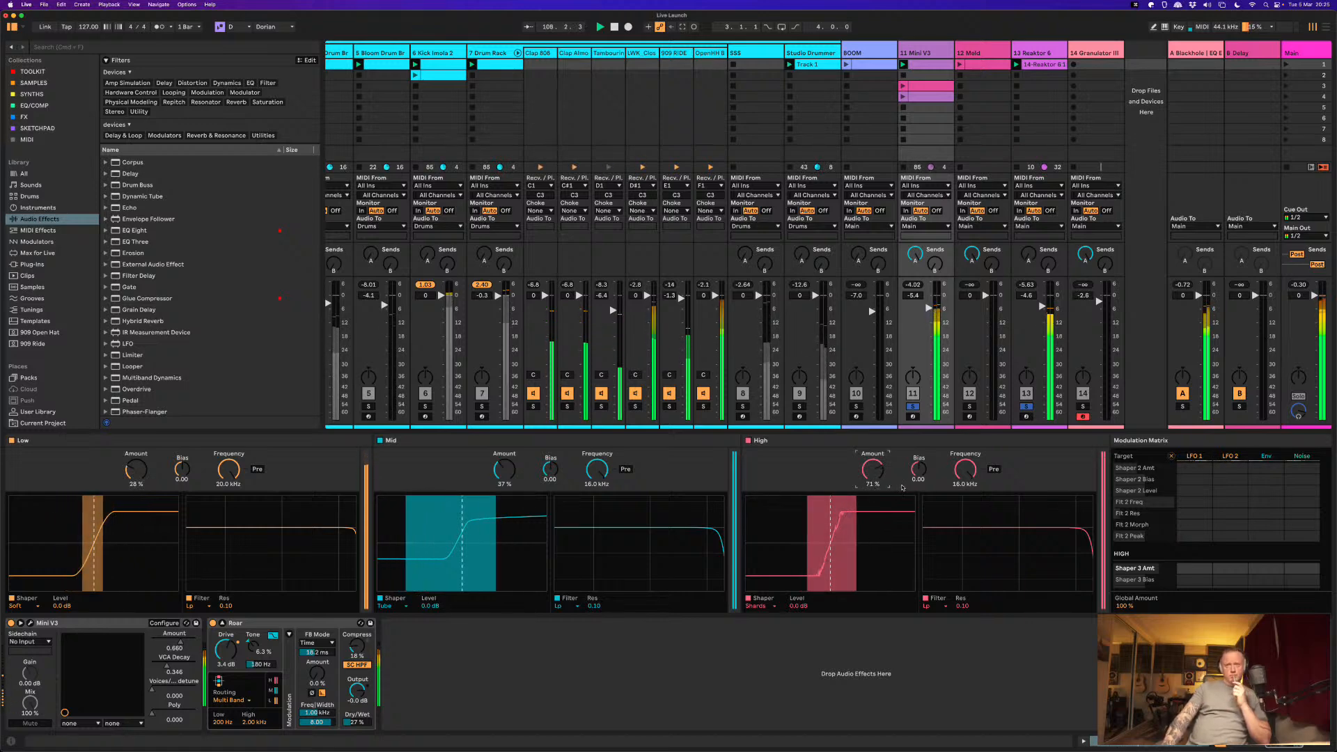
left_click_drag(965, 470, 967, 451)
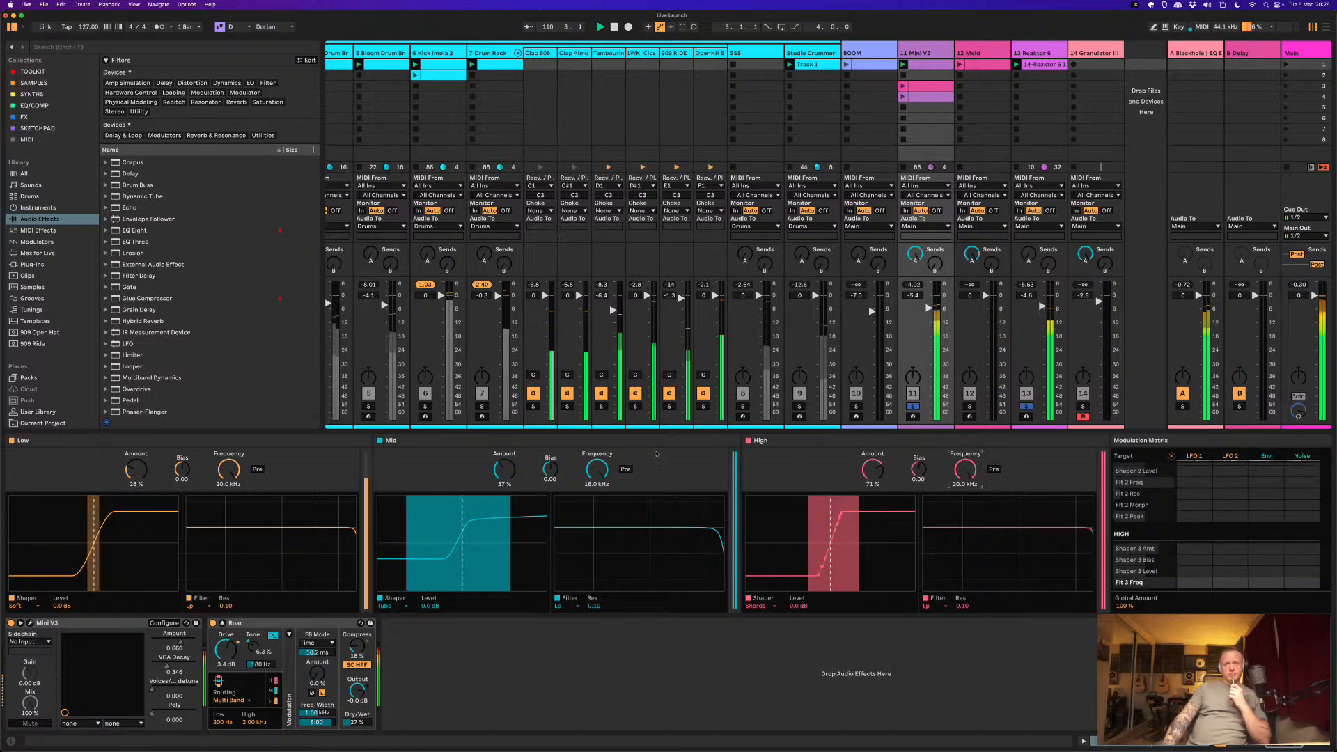
Step: Raise Roar's Dry/Wet to 100% and open the Mid band's filter frequency to 20 kHz, keeping the High band's at 20 kHz
left_click_drag(357, 721, 354, 656)
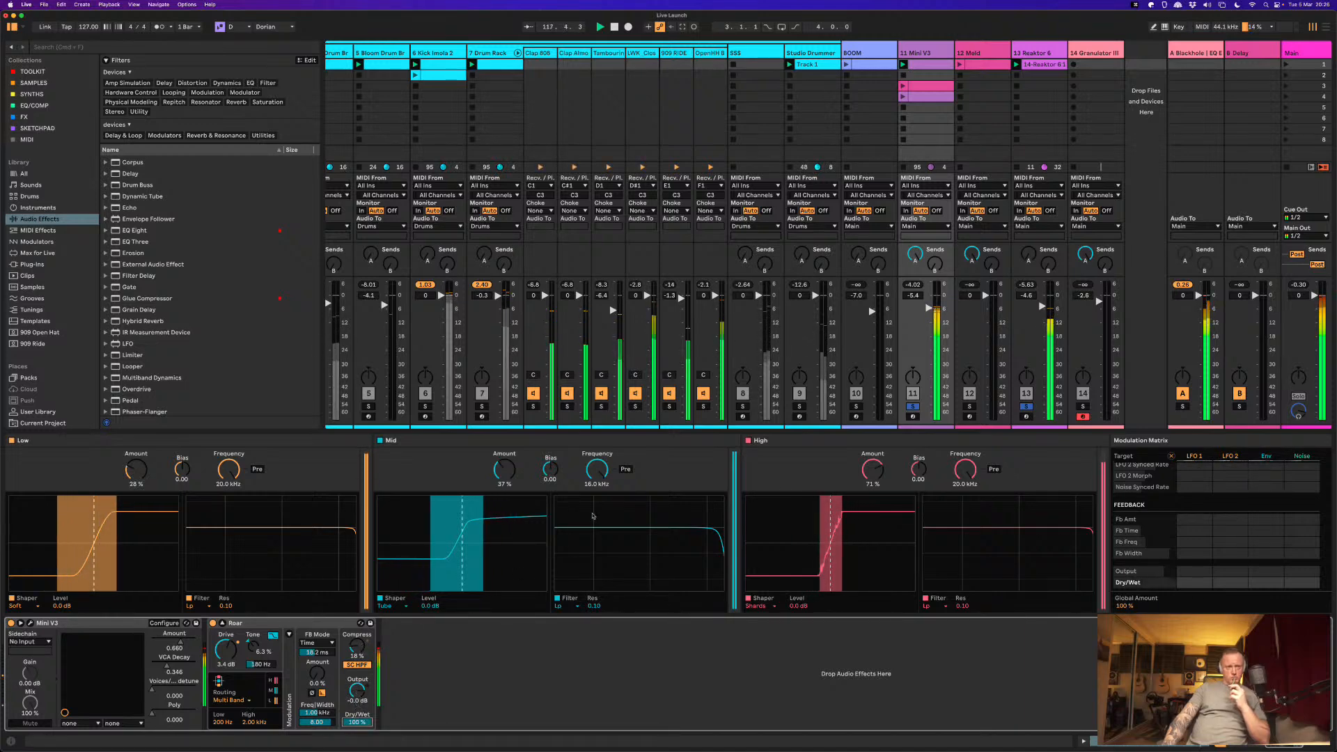
left_click_drag(597, 471, 797, 448)
mouse_move(965, 469)
left_mouse_down()
mouse_move(966, 523)
mouse_move(963, 450)
left_mouse_up()
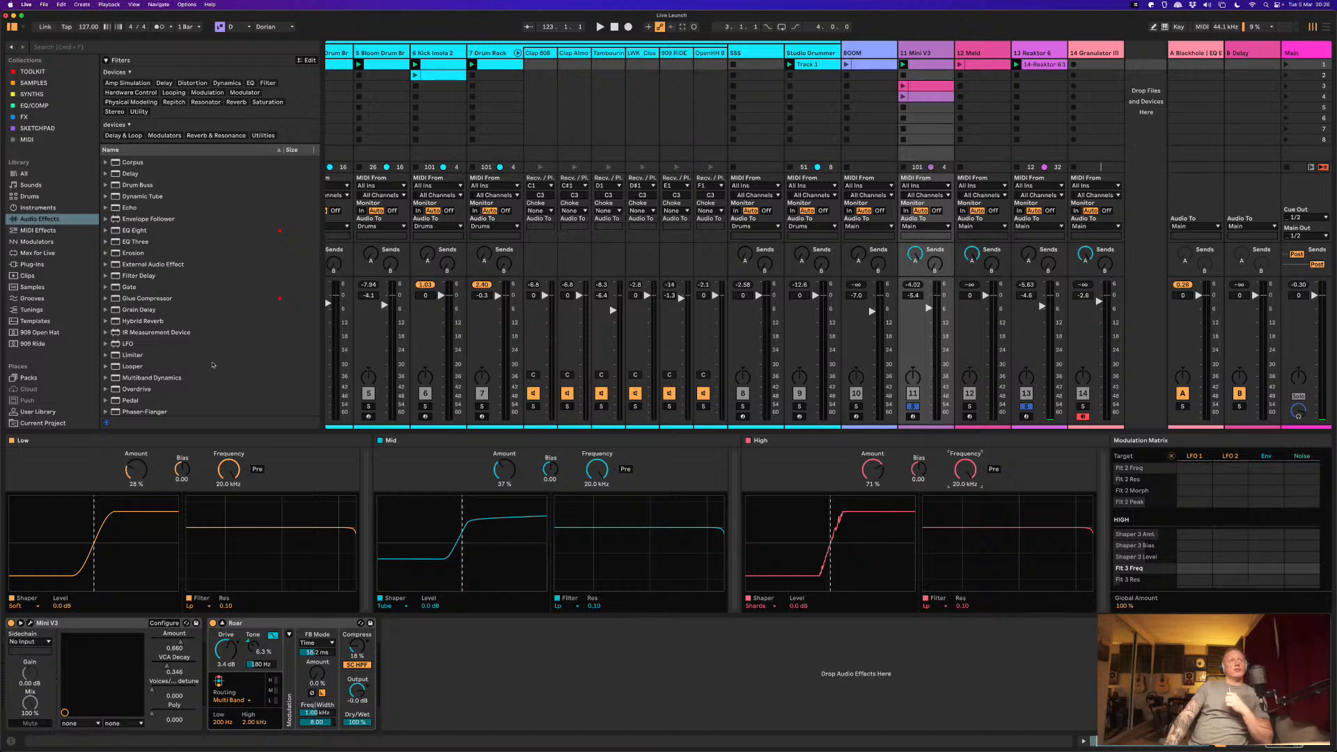
Step: Browse the plug-ins library and its creator filters, previewing the Plugin Alliance results before clearing that filter
left_click(39, 266)
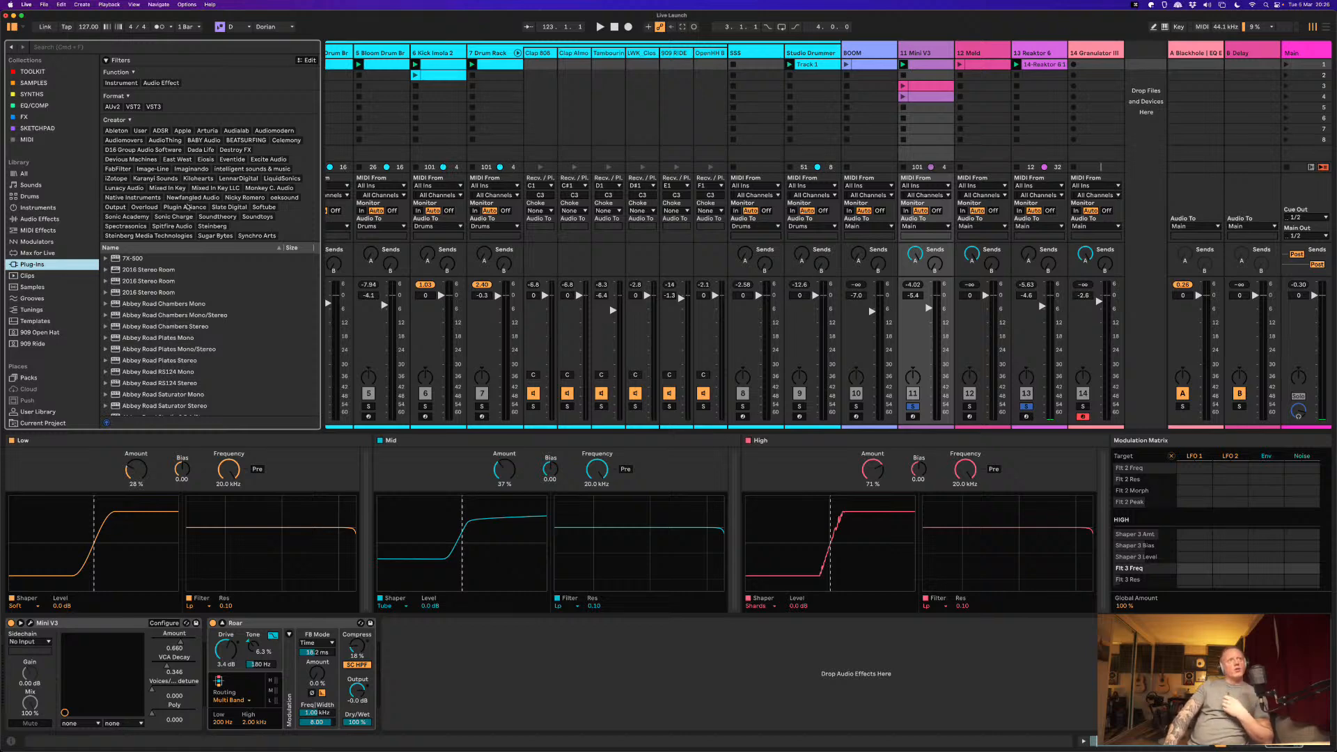
scroll(188, 207, "down", 2)
scroll(188, 207, "up", 2)
scroll(167, 194, "down", 2)
scroll(165, 194, "up", 2)
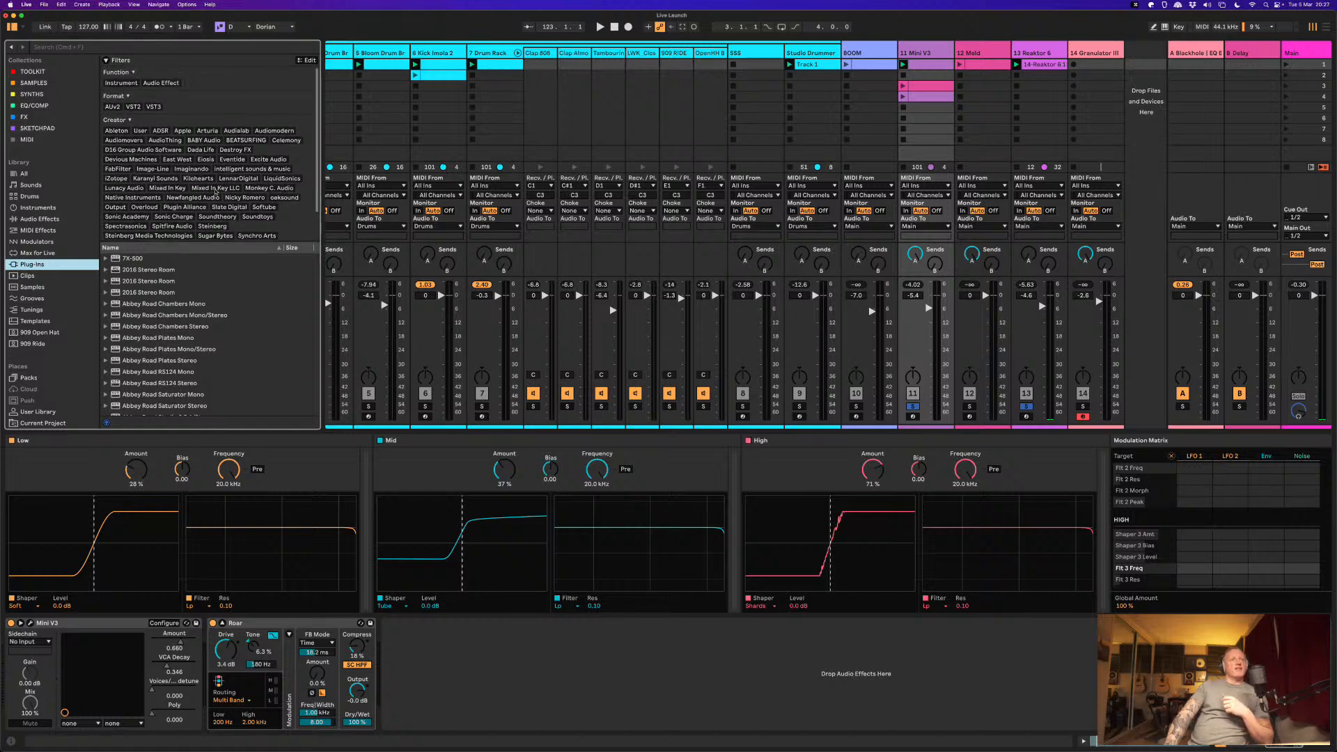
left_click(182, 207)
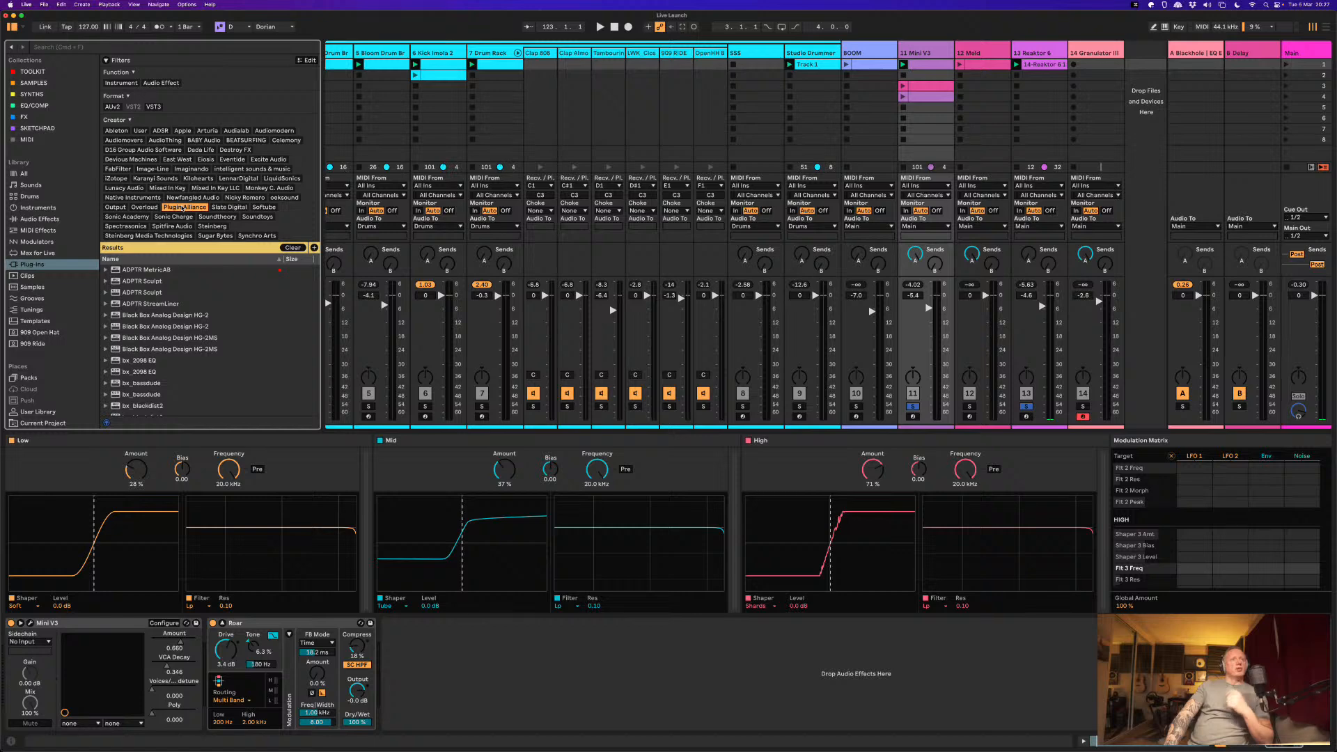
scroll(201, 327, "down", 10)
scroll(201, 326, "up", 10)
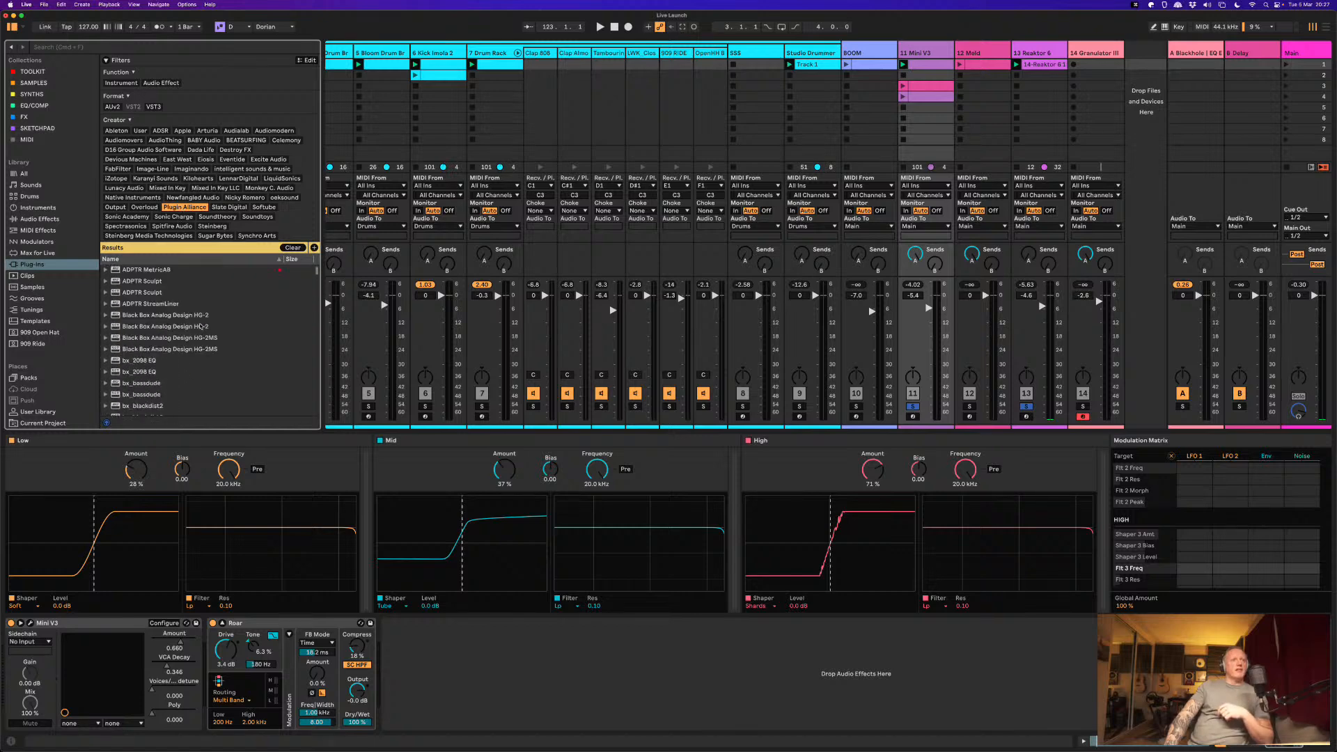
left_click(186, 208)
Step: Filter the plug-ins by D16 Group Audio Software, BABY Audio, BEATSURFING and Slate Digital in turn, clearing each filter
left_click(132, 150)
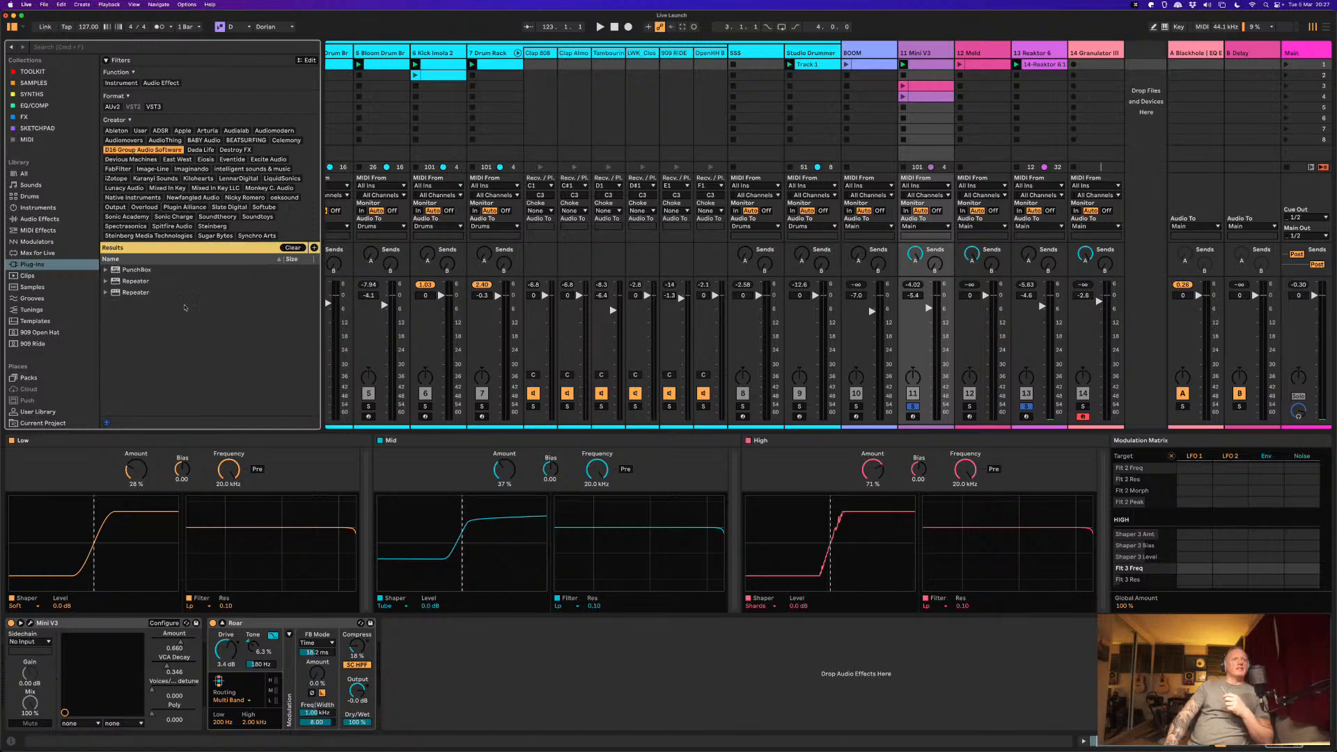
left_click(154, 151)
left_click(208, 141)
left_click(209, 143)
left_click(254, 141)
left_click(255, 142)
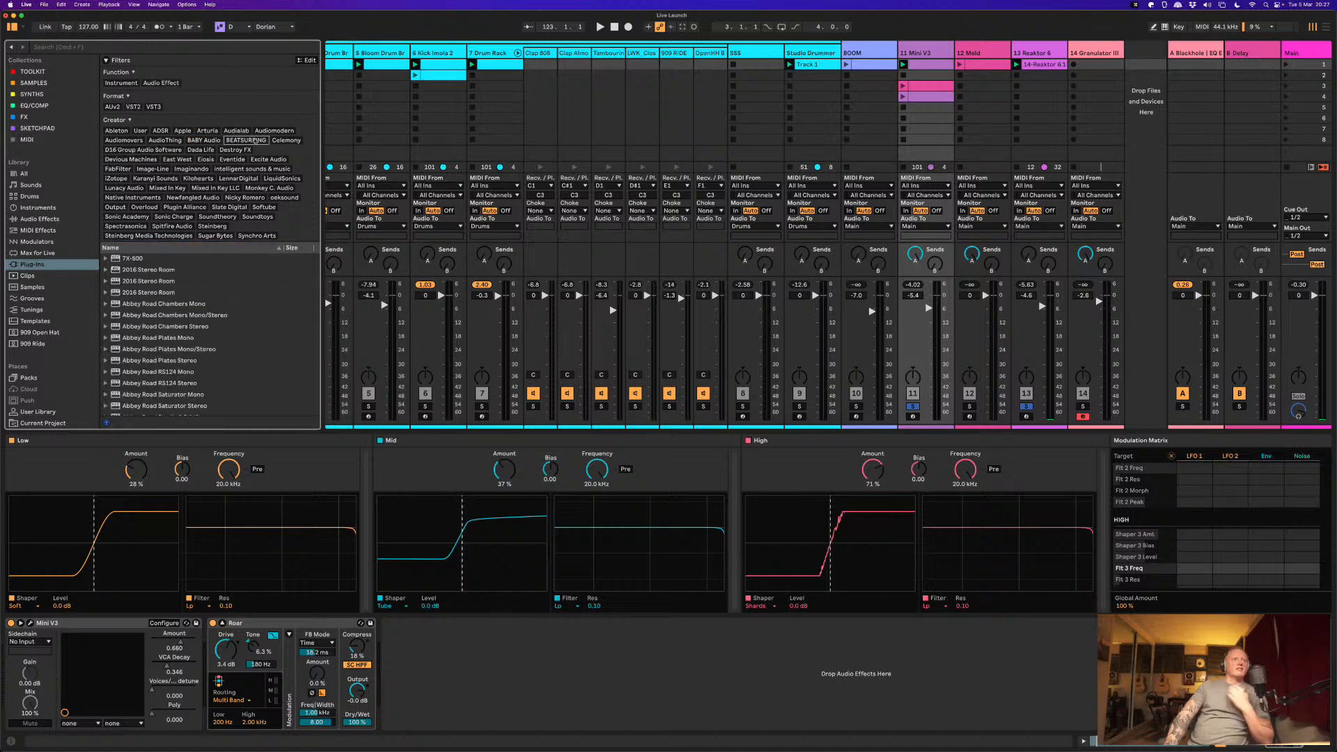
left_click(235, 207)
left_click(236, 207)
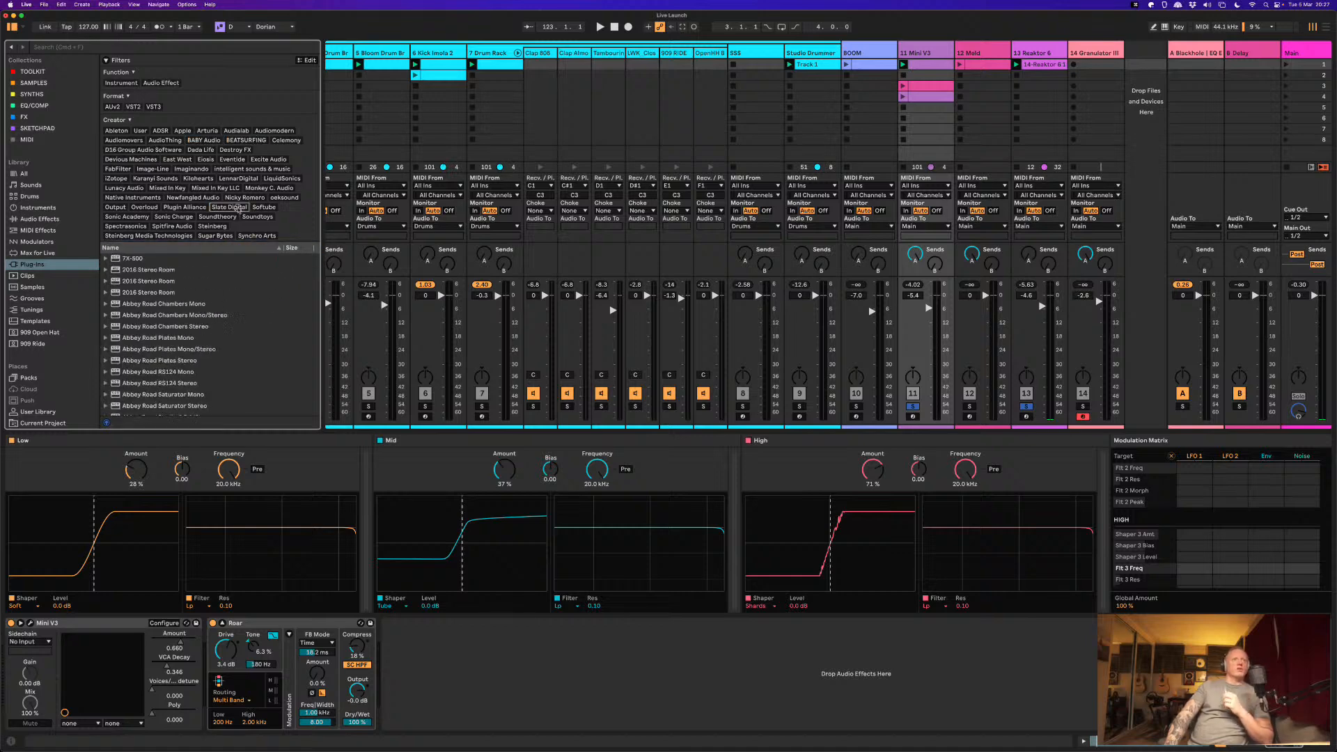
Step: Check the plug-in list with the VST3 format filter and the Audio Effect and Instrument function filters, leaving none active
left_click(153, 106)
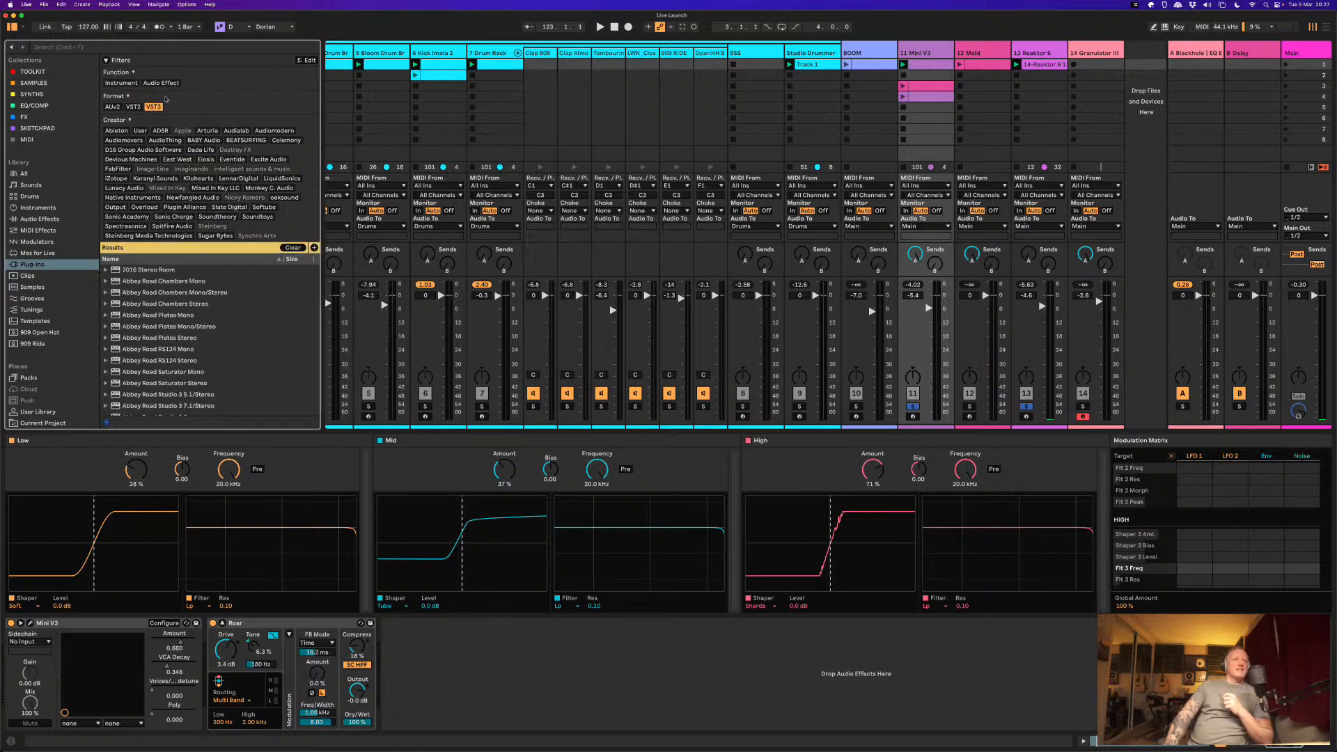
left_click(160, 83)
left_click(160, 82)
left_click(135, 84)
left_click(136, 84)
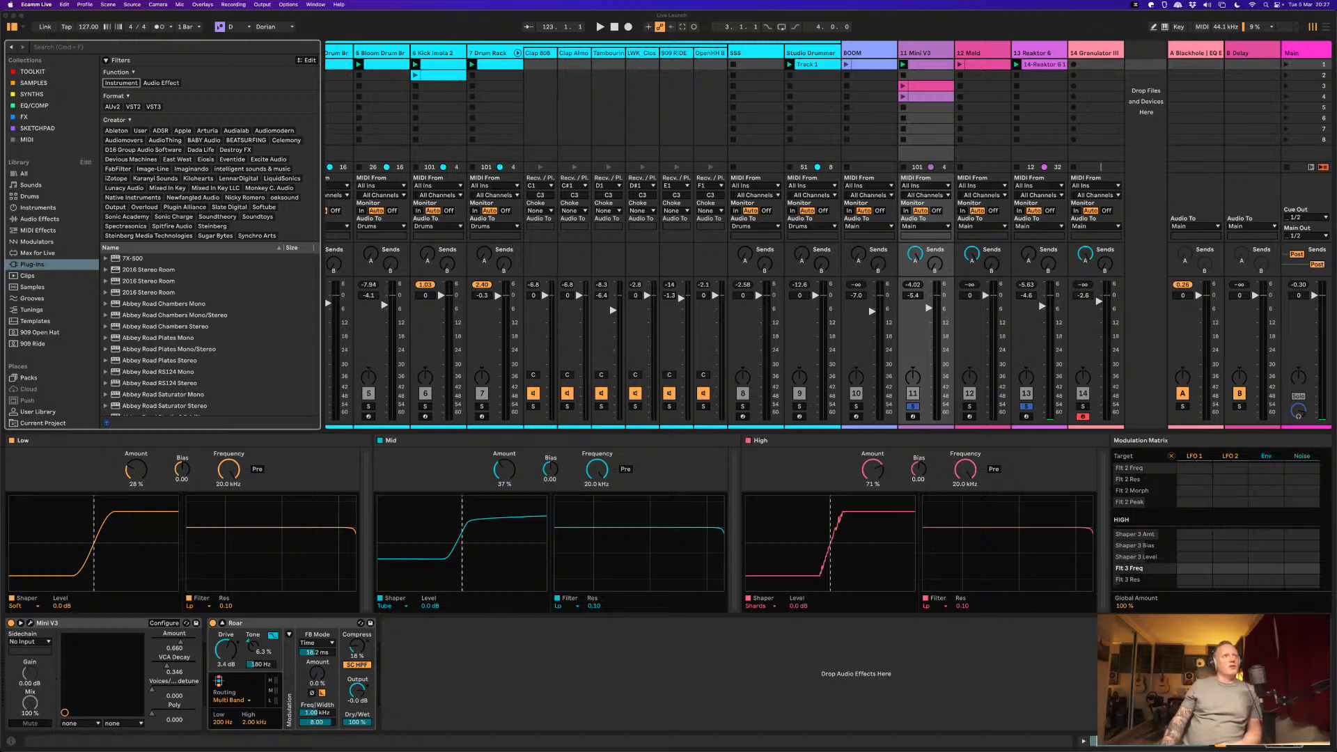
Step: Look through the library's Modulators and examine the list of available Tunings
left_click(57, 245)
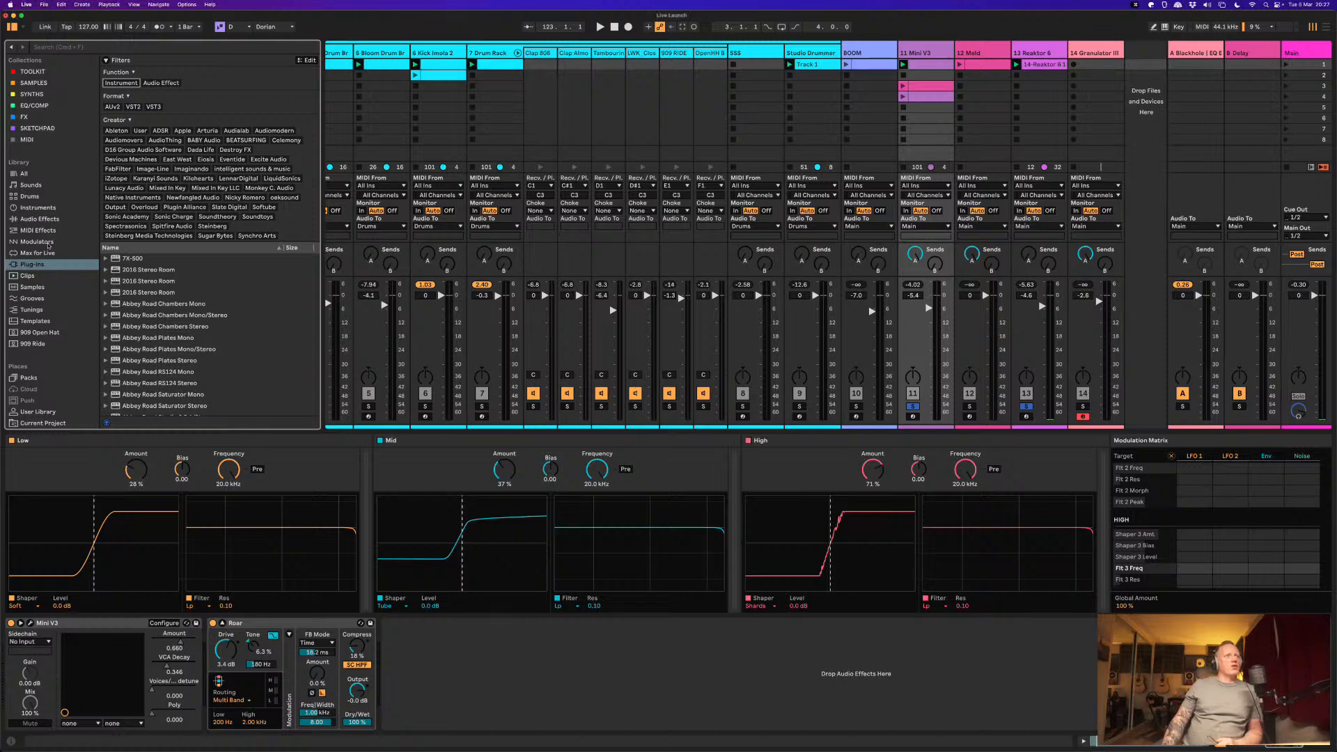
left_click(48, 242)
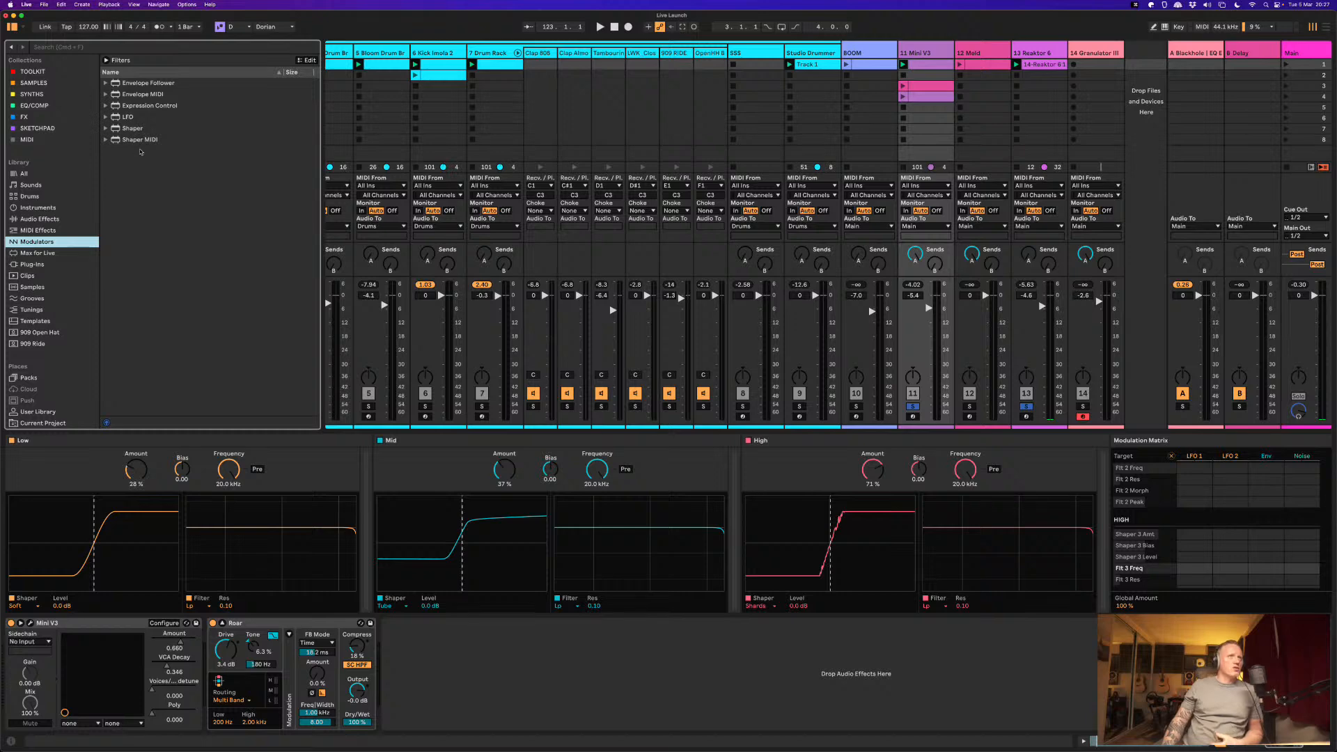
left_click(54, 311)
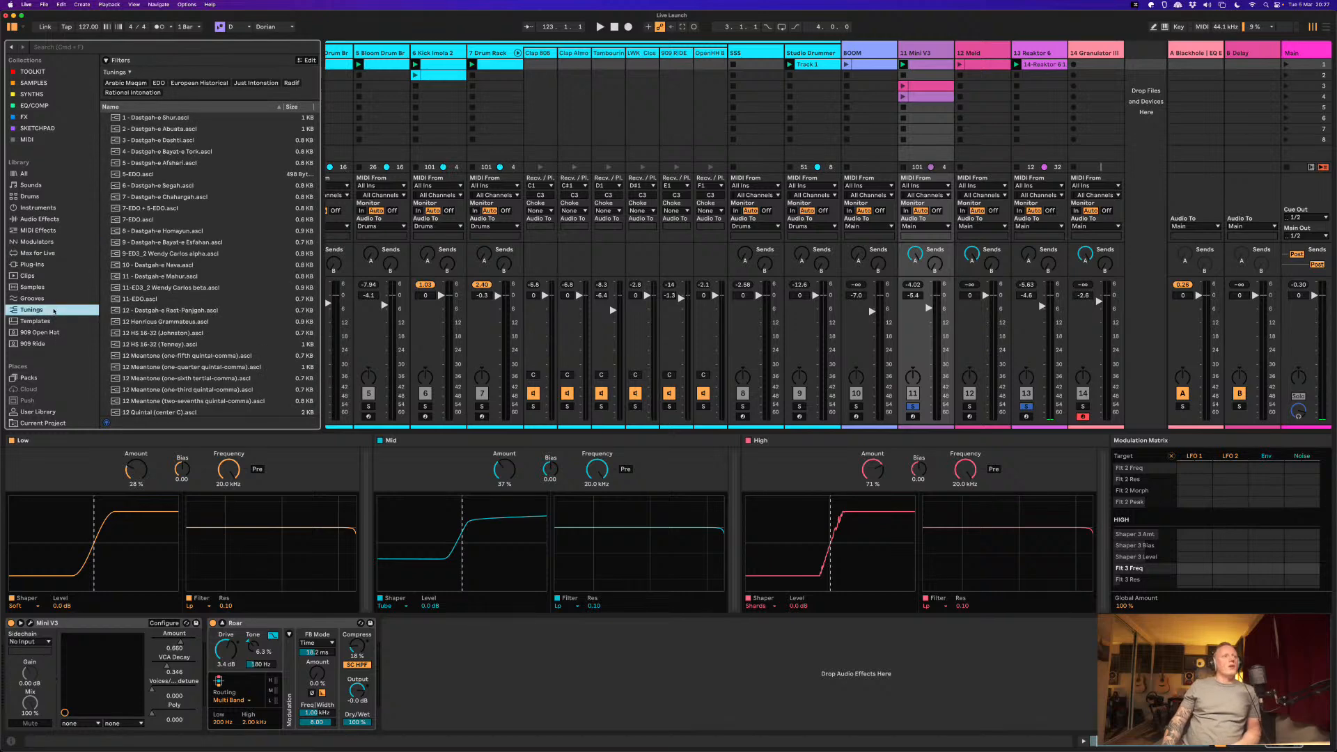
scroll(200, 310, "down", 2)
scroll(200, 310, "up", 2)
scroll(199, 310, "down", 5)
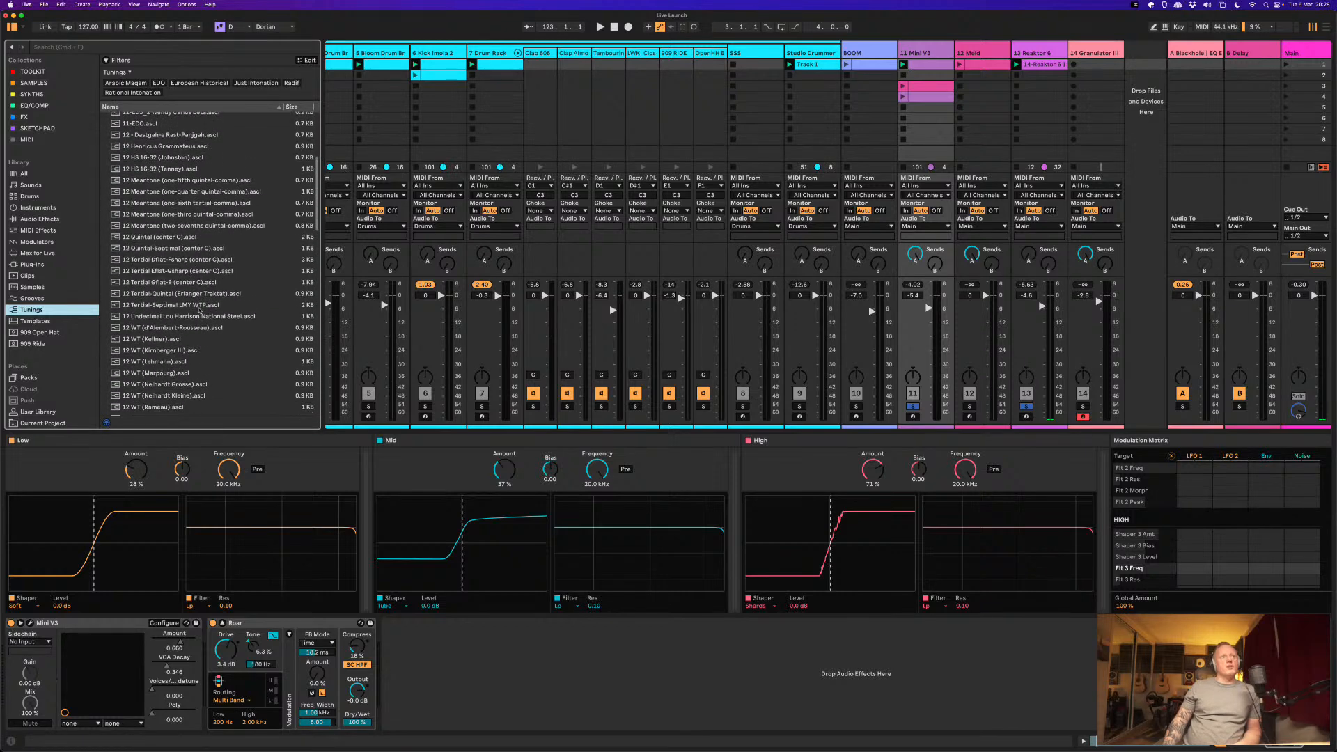
scroll(200, 310, "up", 5)
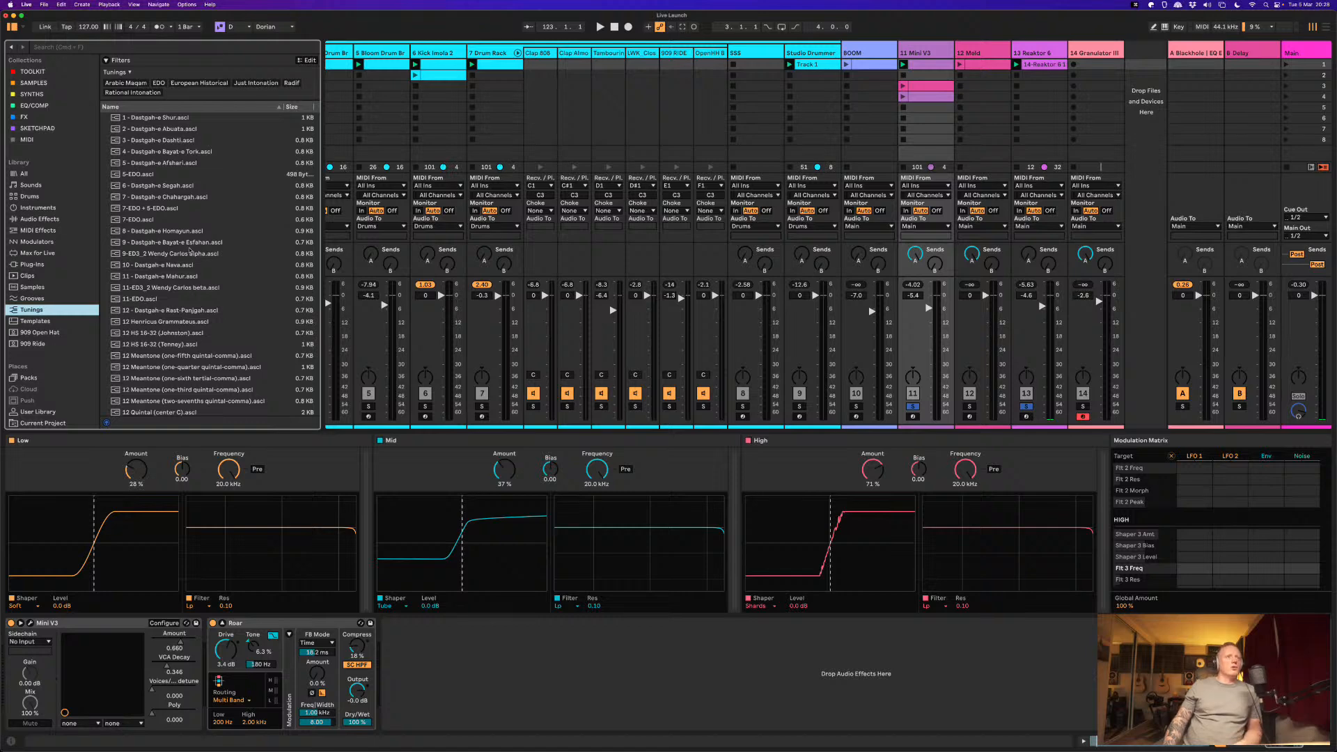
Step: Read through the full range of tuning files, from the Dastgah and EDO scales to the Rast and Turkish ones
scroll(190, 251, "down", 2)
scroll(190, 250, "down", 6)
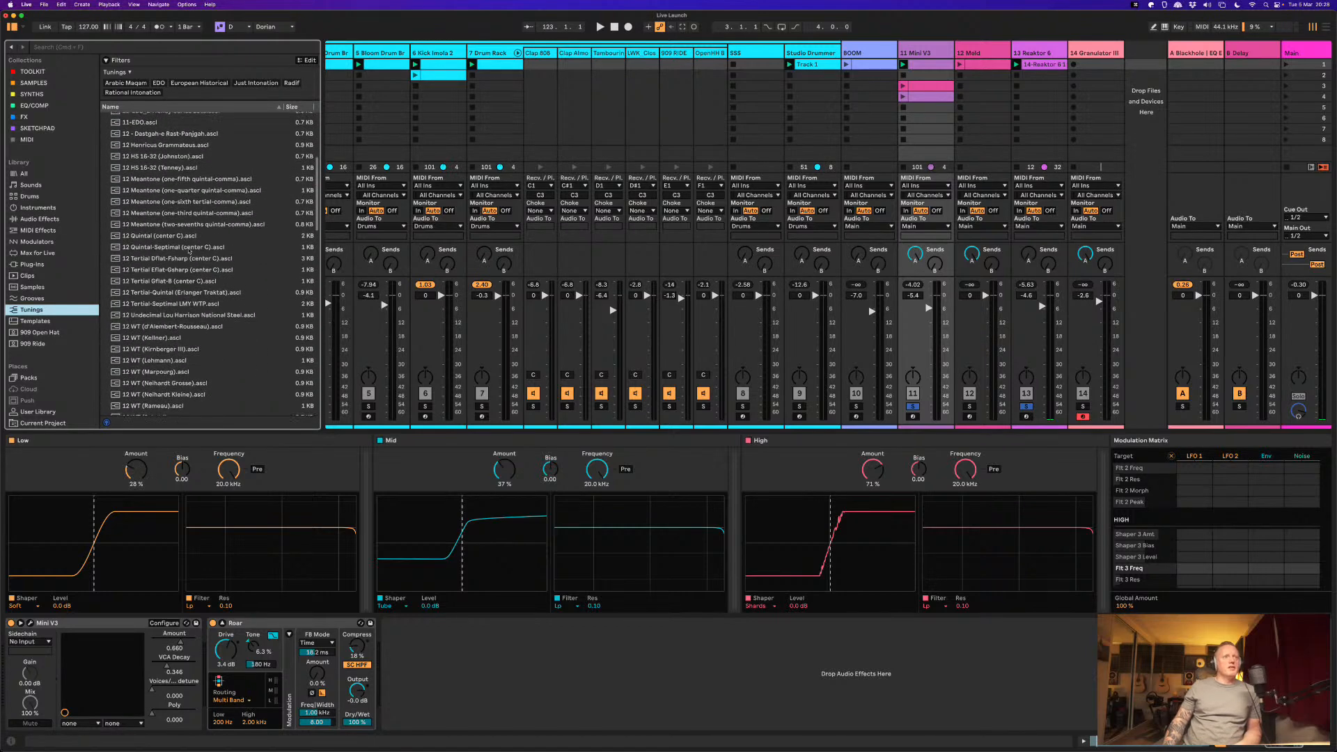
scroll(189, 250, "down", 10)
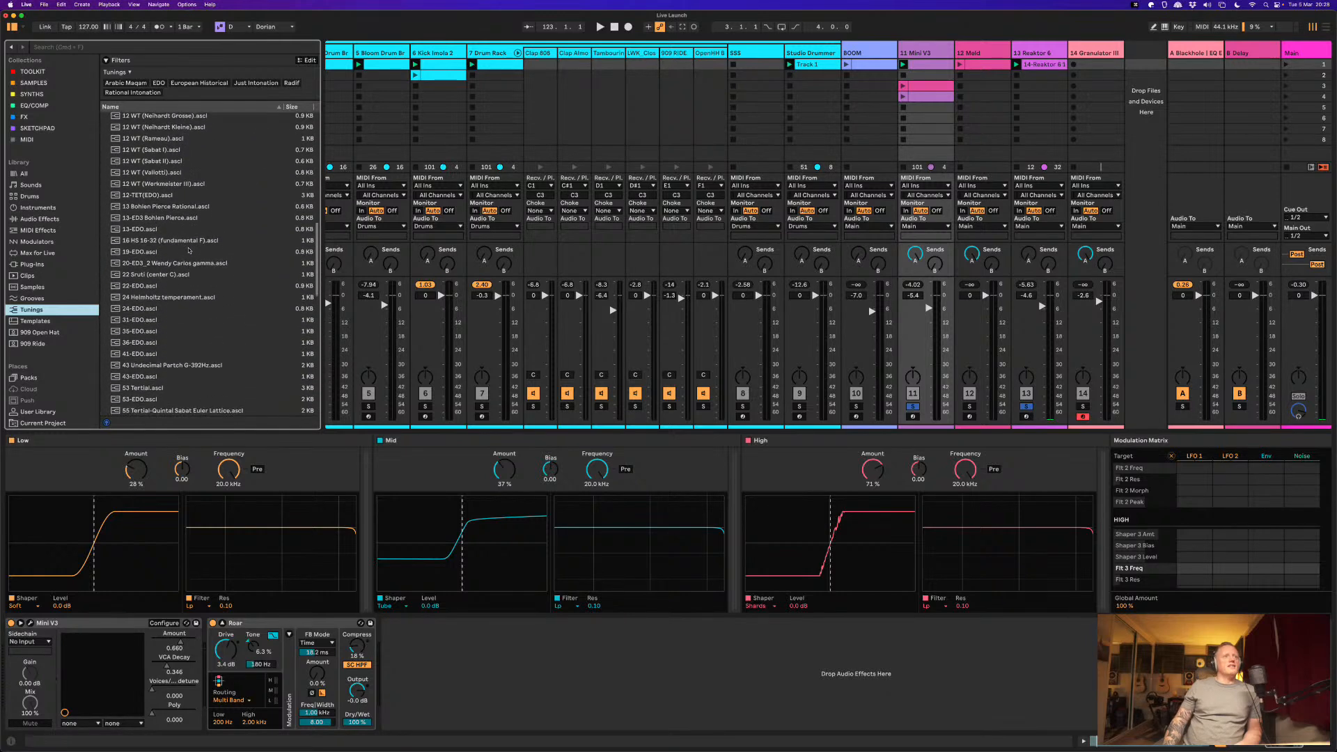
scroll(175, 280, "down", 2)
scroll(187, 277, "down", 20)
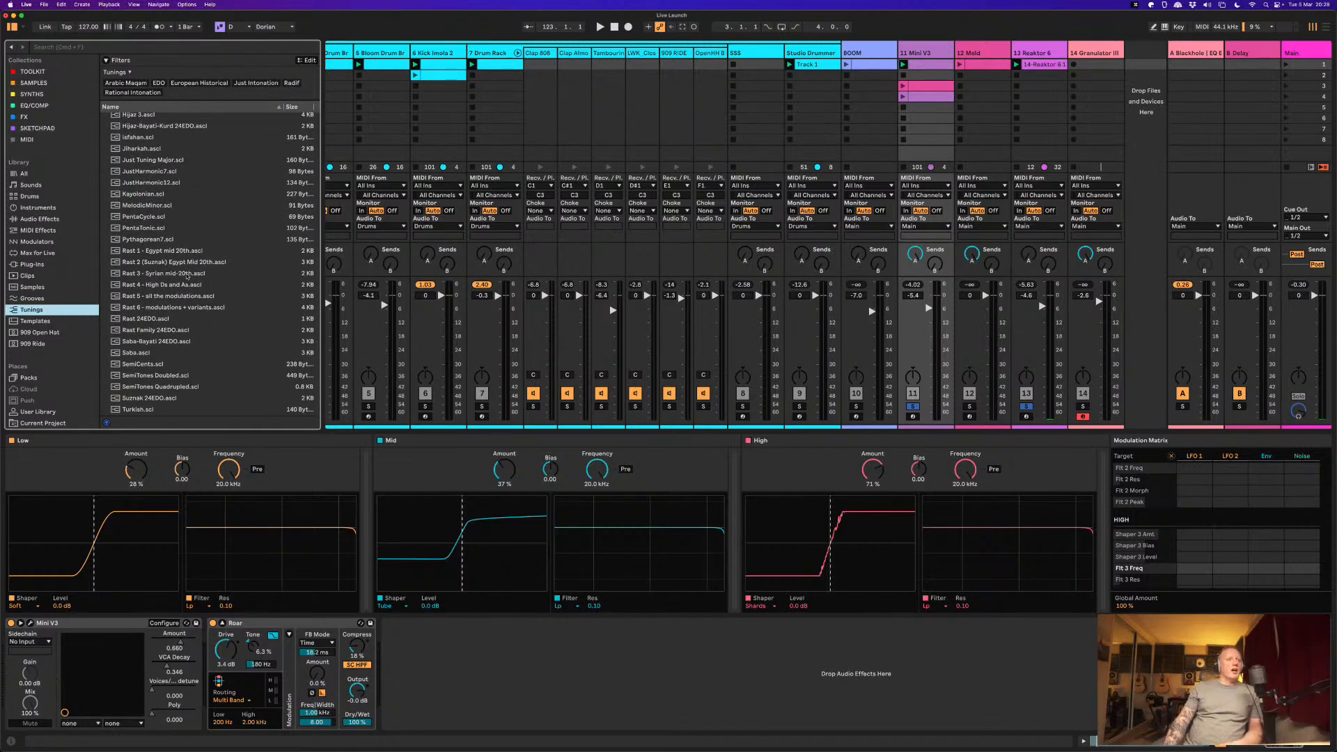
scroll(180, 287, "up", 4)
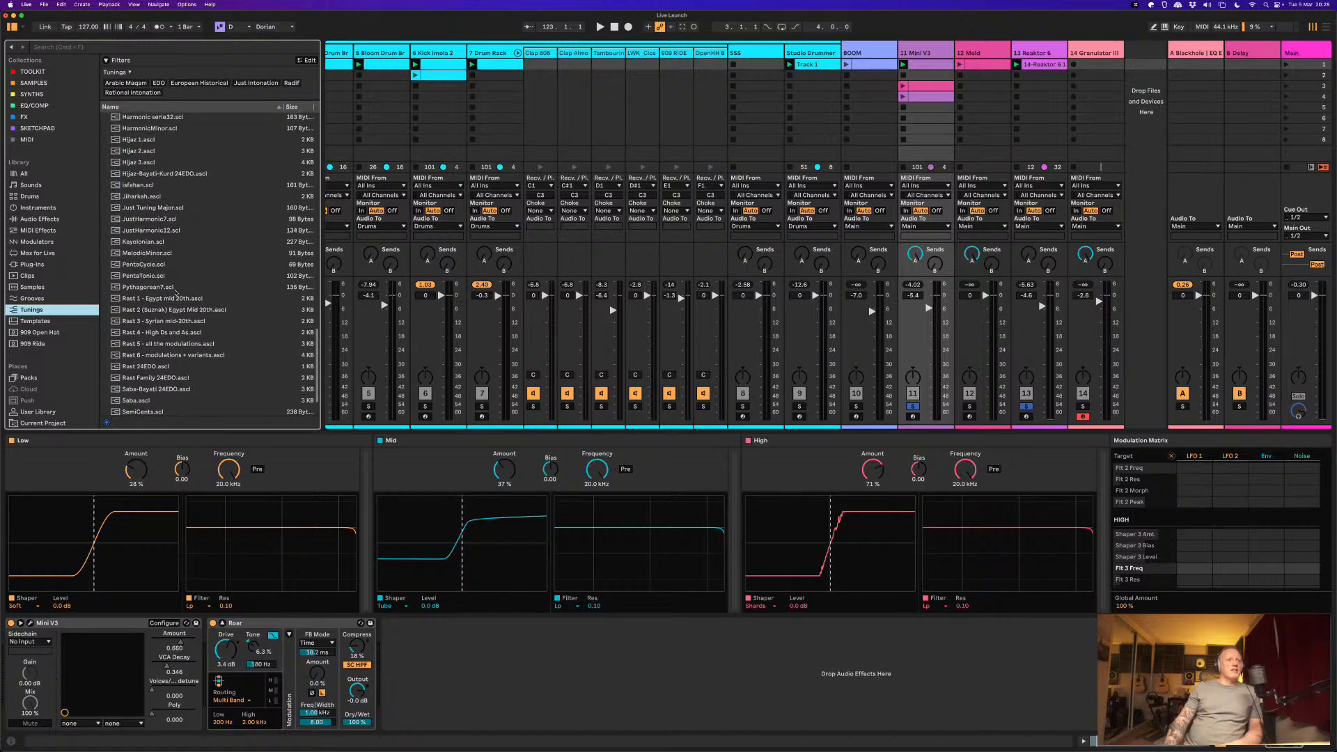
scroll(177, 293, "down", 4)
scroll(176, 295, "up", 15)
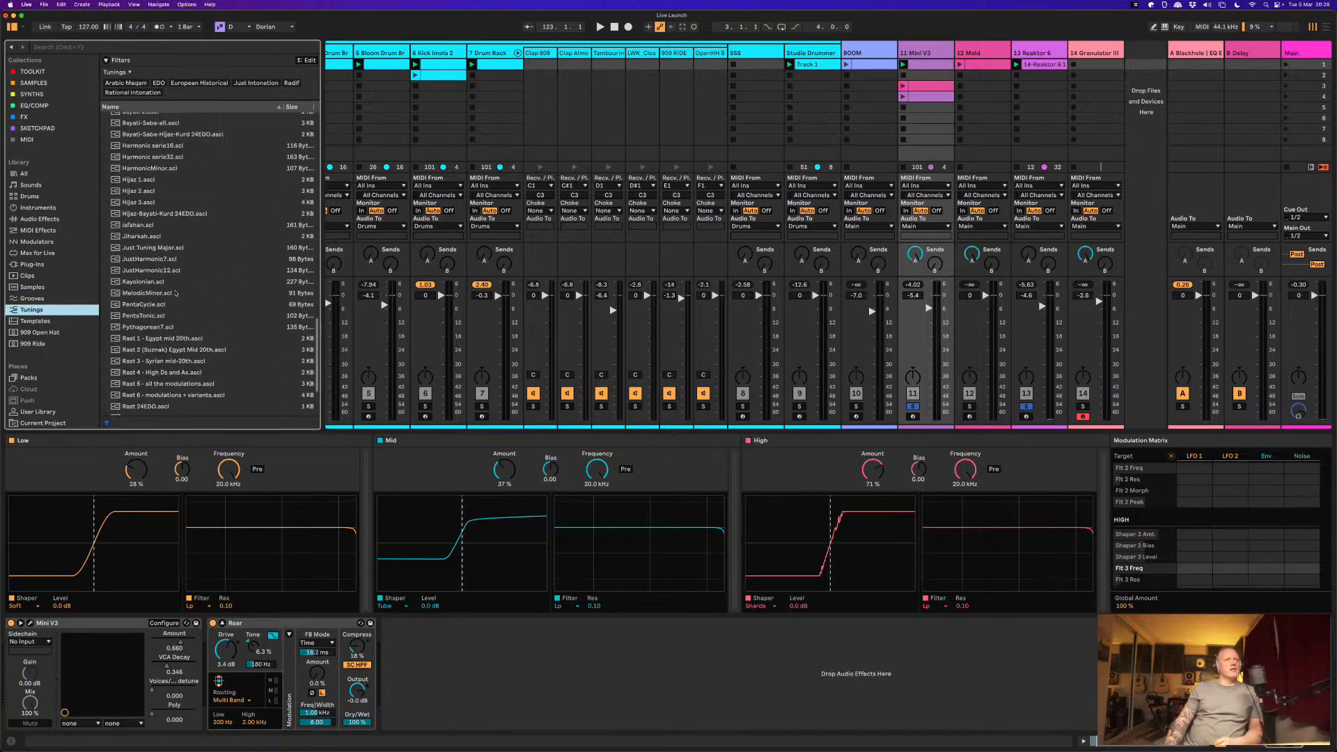
scroll(176, 293, "up", 20)
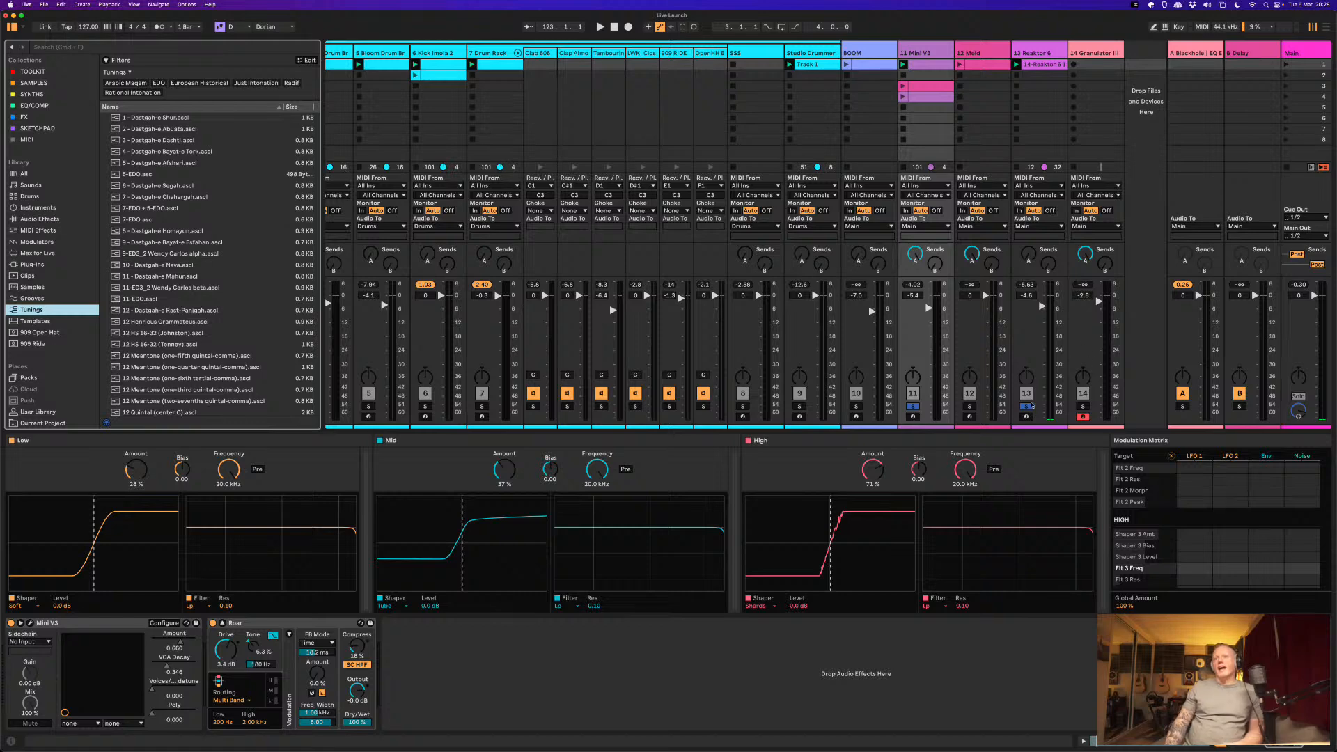
Step: Take the Reaktor 6 and Mini V3 tracks out of solo
left_click(1026, 406)
left_click(912, 406)
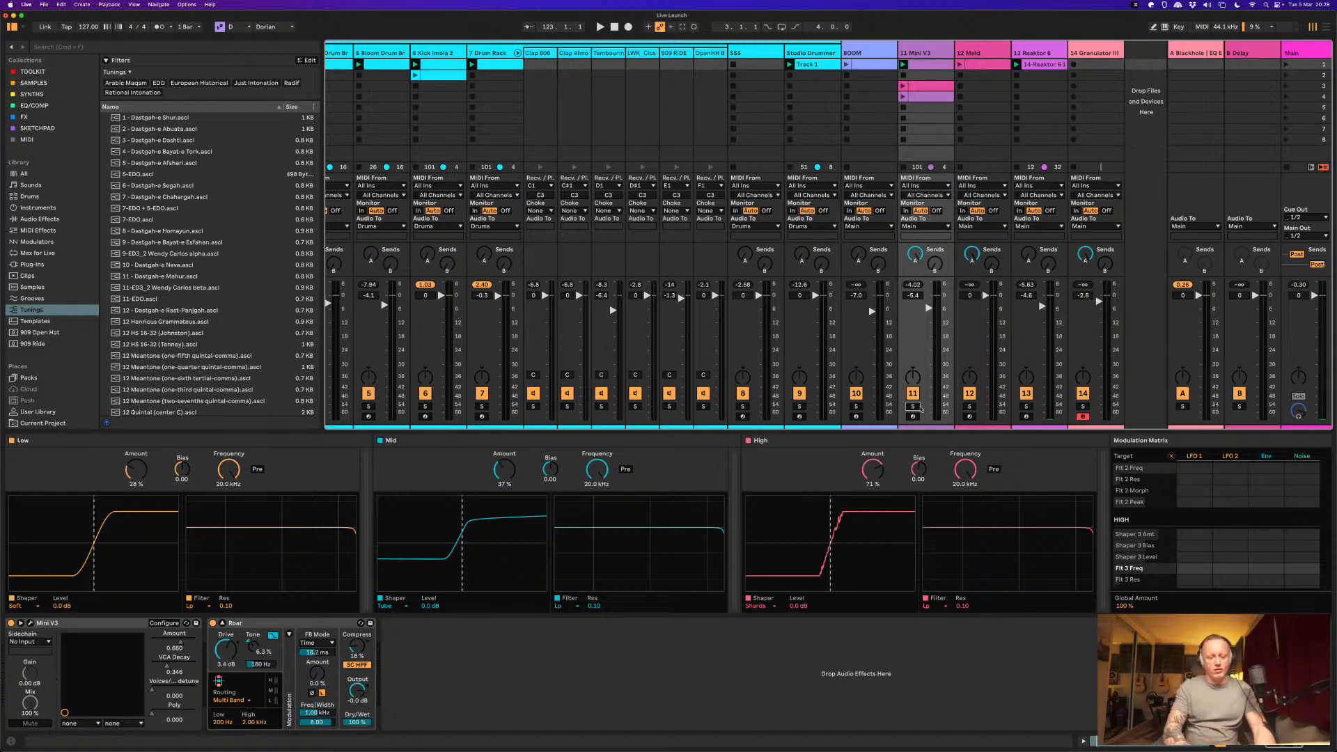
Step: Show the built-in lessons and open the Browser Filtering and Tags page of What's New in Live 12
key("alt+super+7")
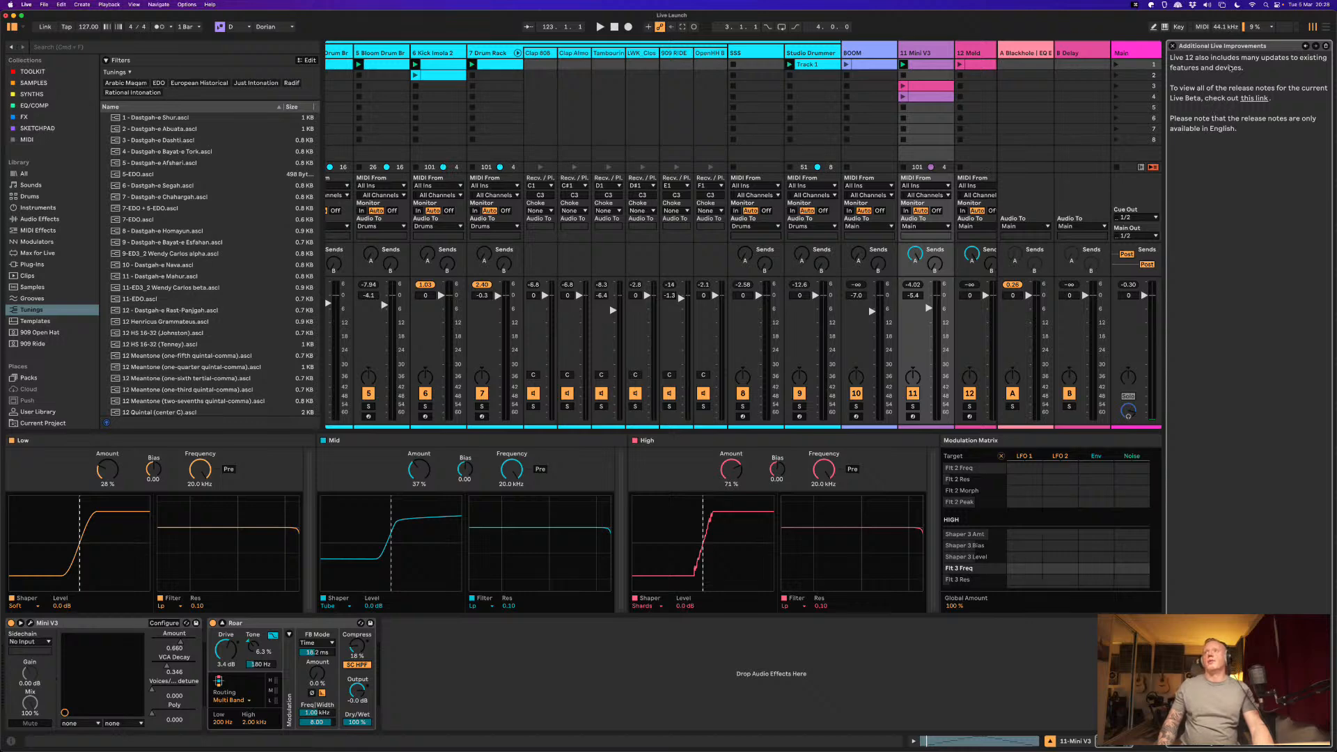
left_click(1326, 46)
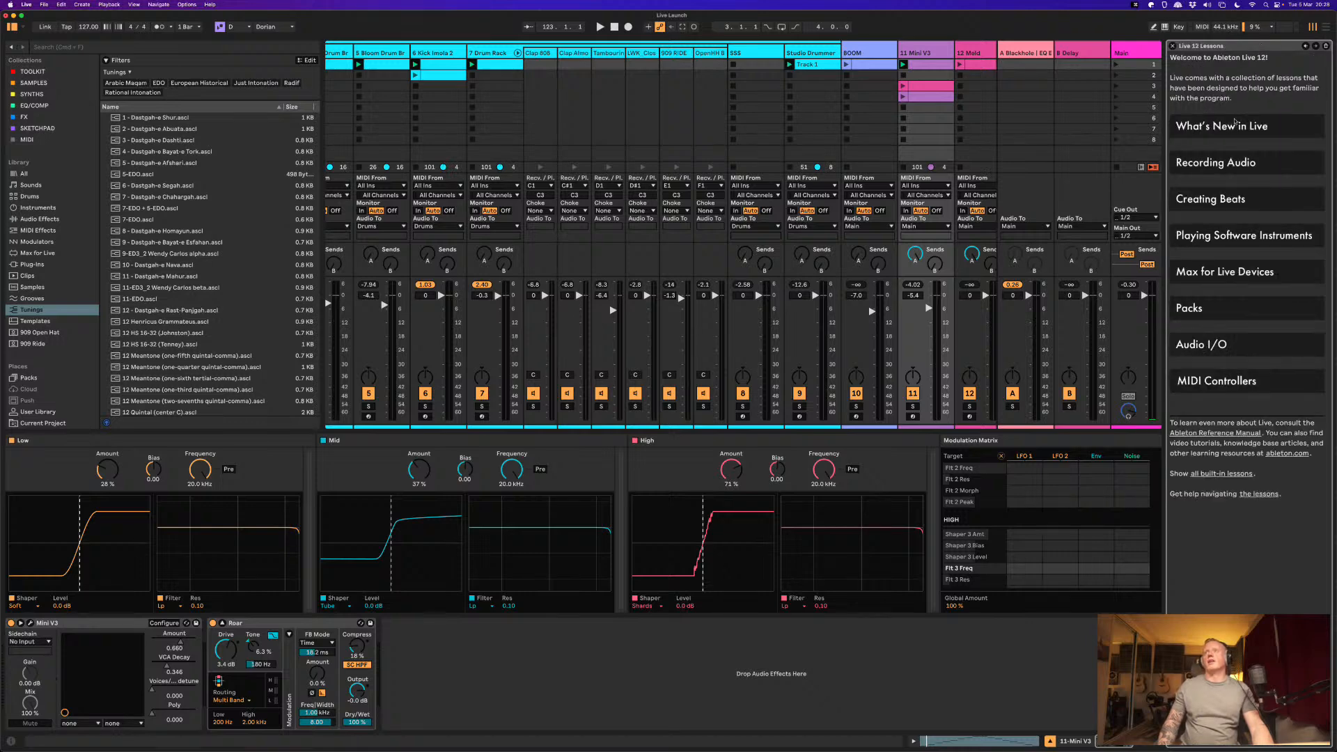
left_click(1230, 128)
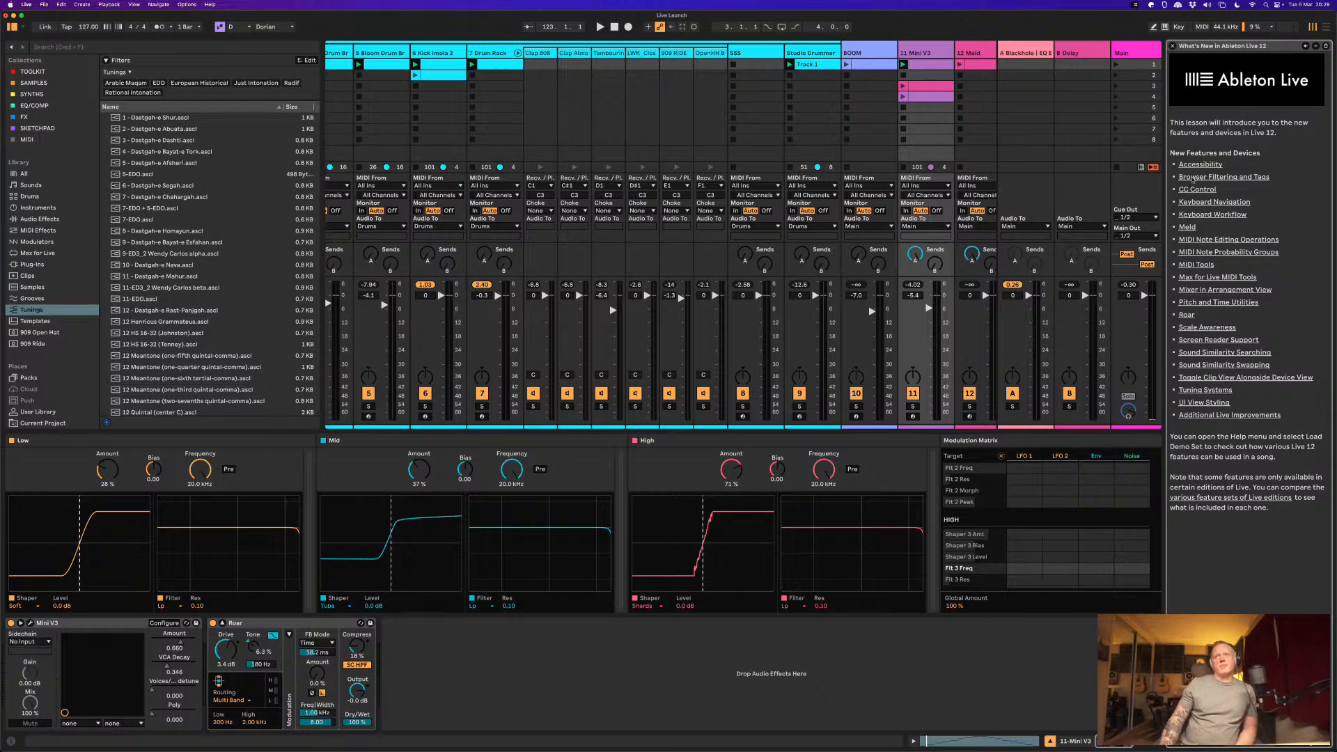
left_click(1193, 178)
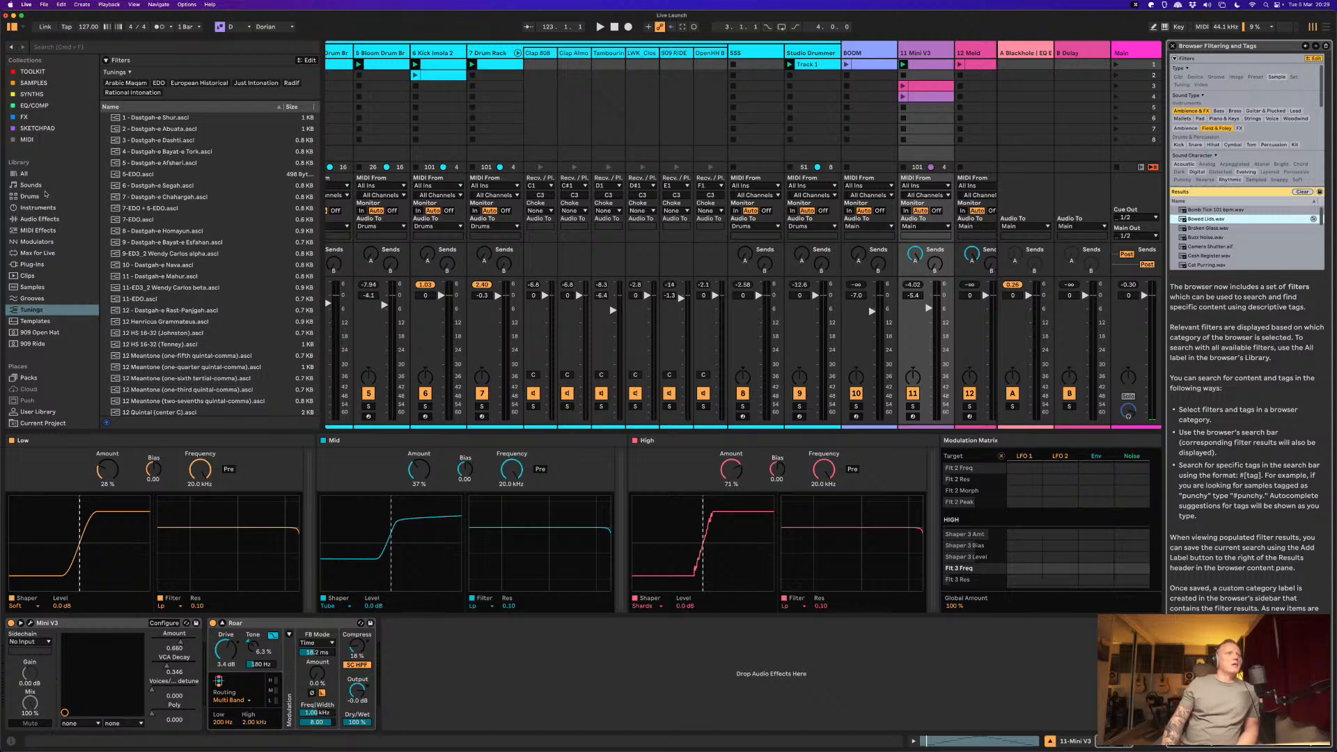
Step: Browse the Drums library and expand its Character filters to examine the available tags
left_click(30, 195)
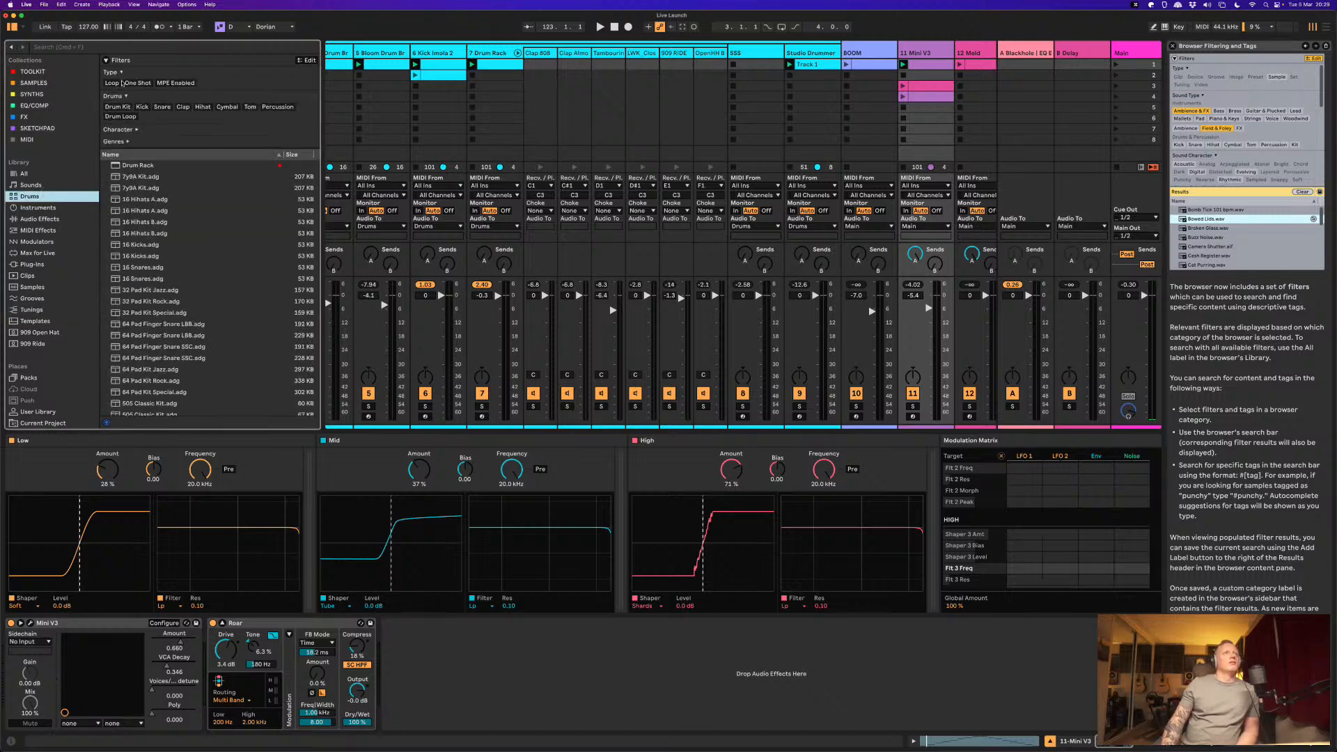
left_click(134, 131)
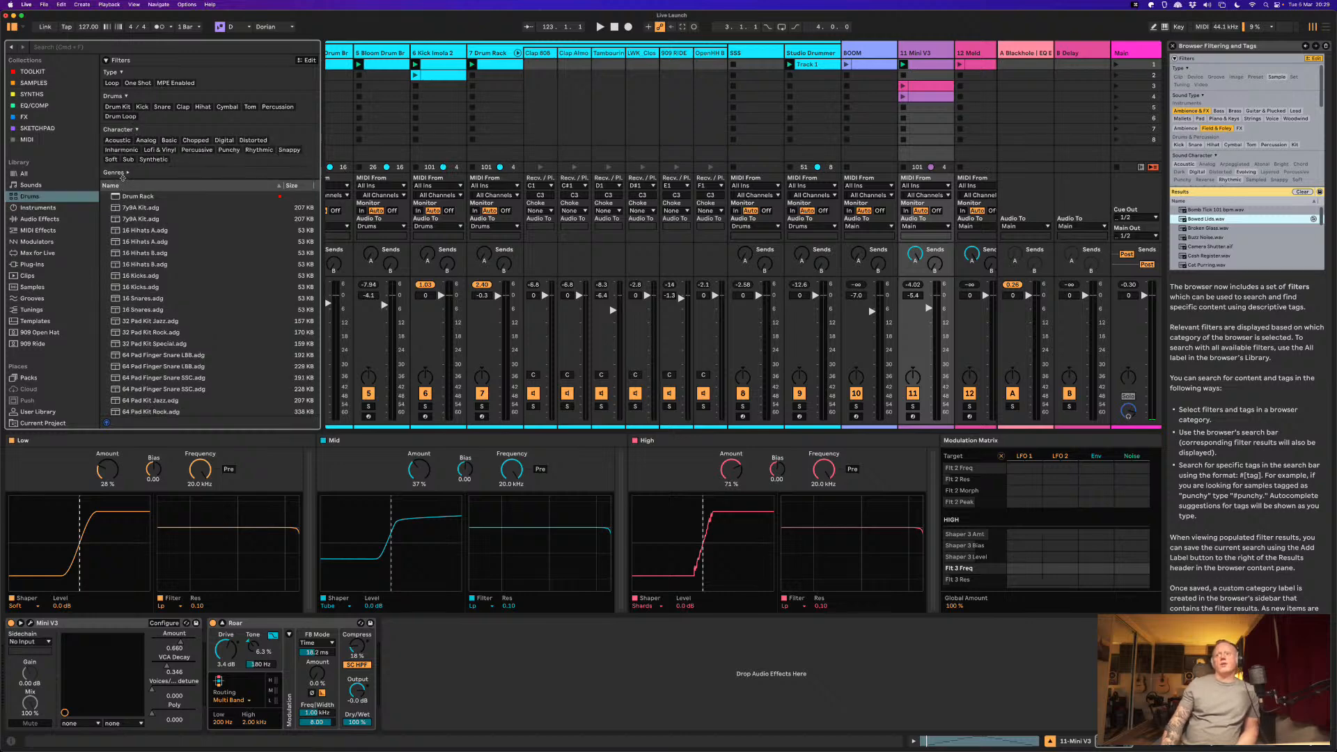
scroll(143, 208, "down", 10)
scroll(147, 235, "up", 10)
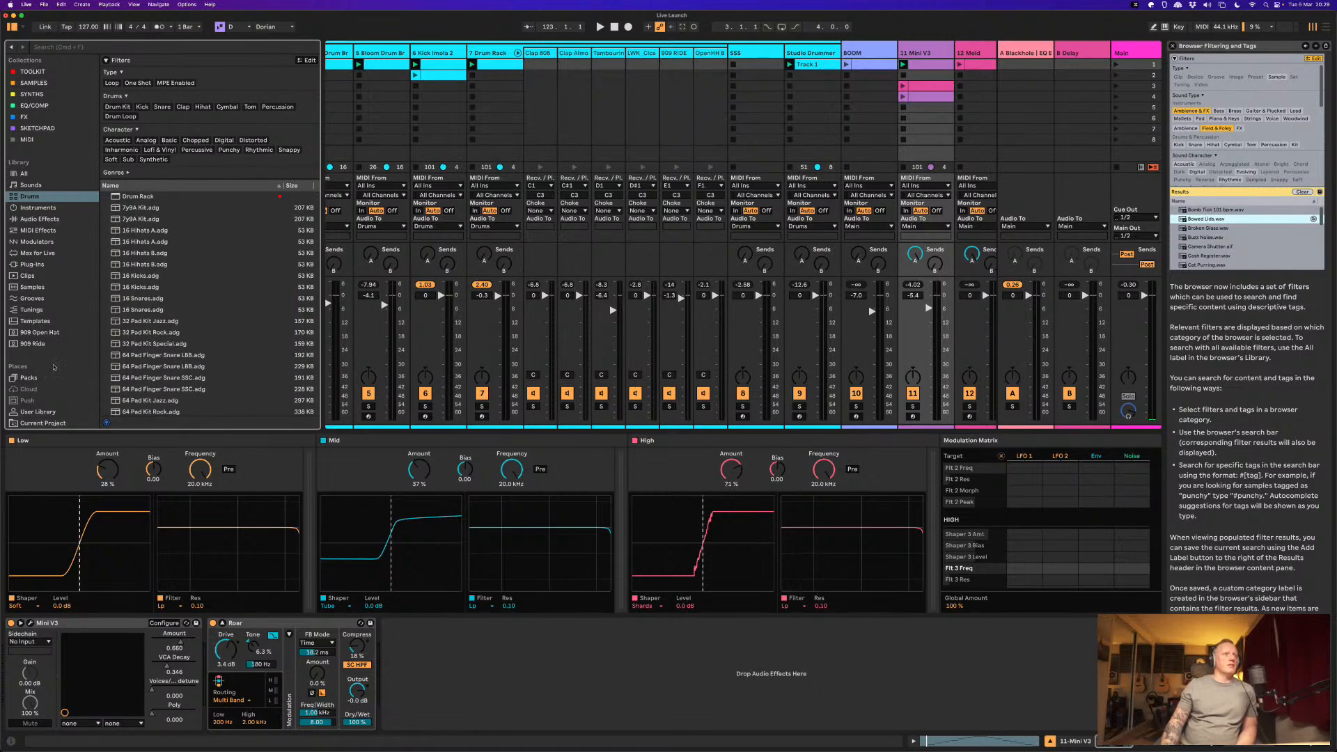
Step: Show the Sample Packs folder with the browser's tag editor open, and narrow the browser
scroll(56, 367, "down", 5)
left_click(40, 338)
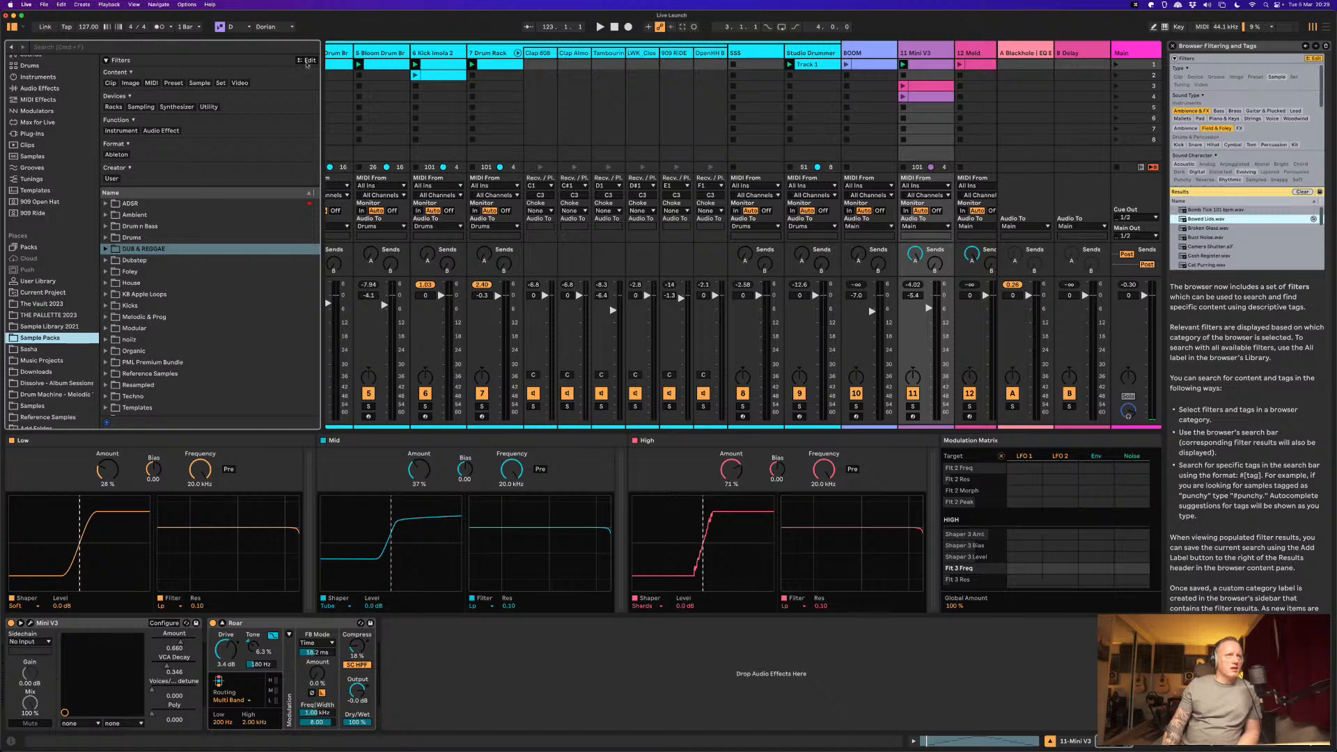
left_click(309, 61)
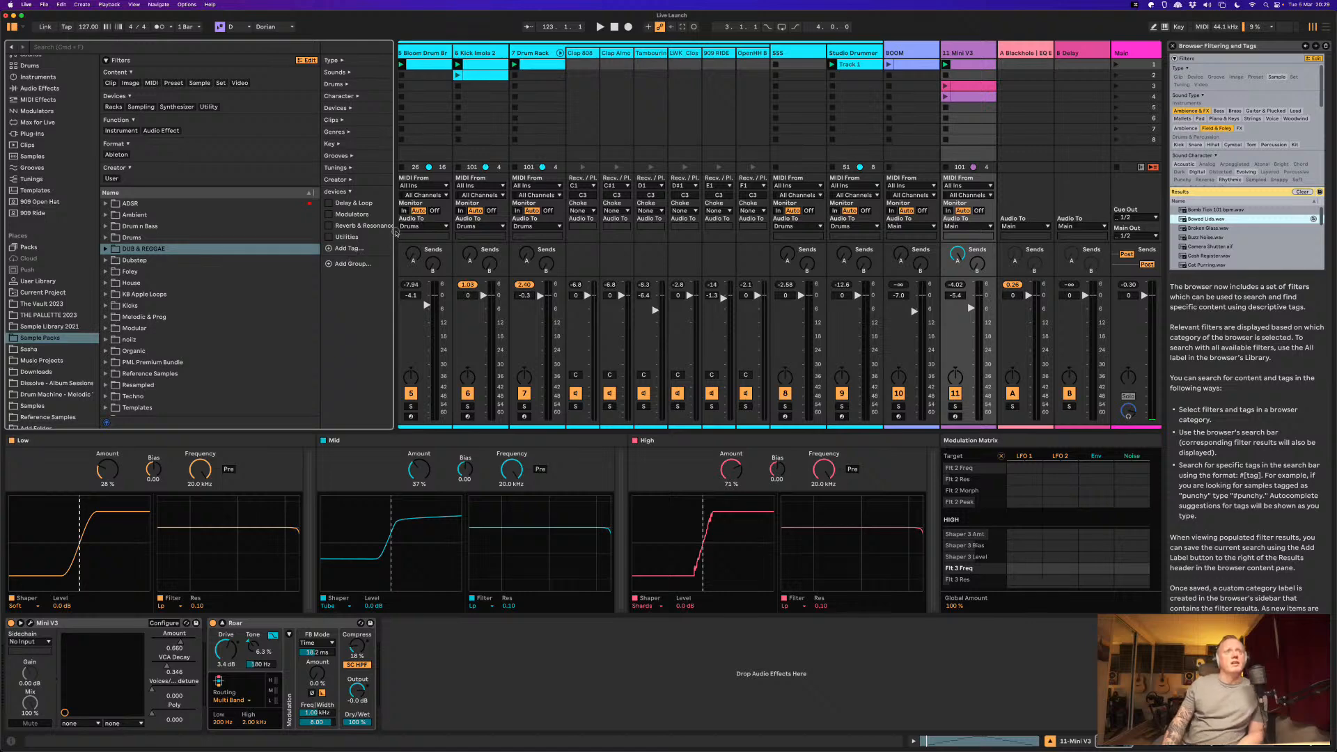
left_click_drag(400, 233, 354, 225)
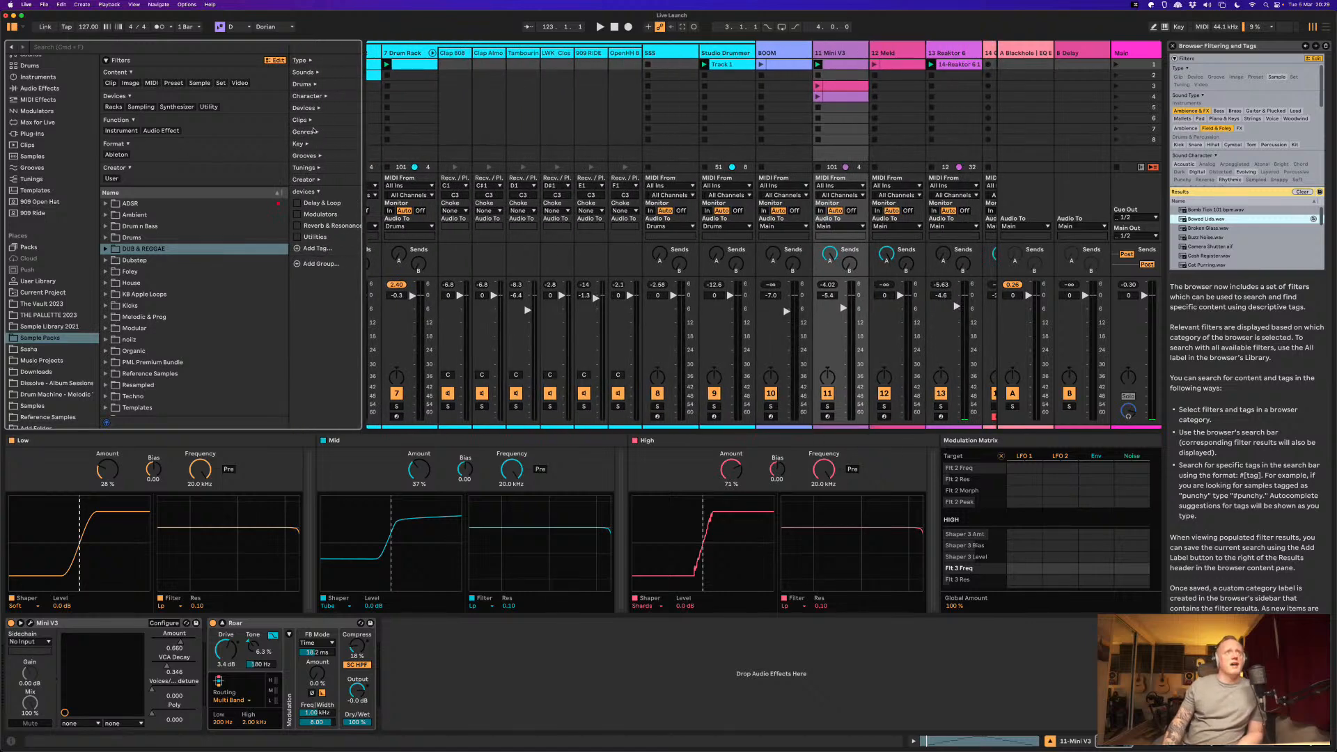
Step: Compare the tag editor's Genres list with the Organic, Melodic & Prog and Techno sample folders
left_click(305, 132)
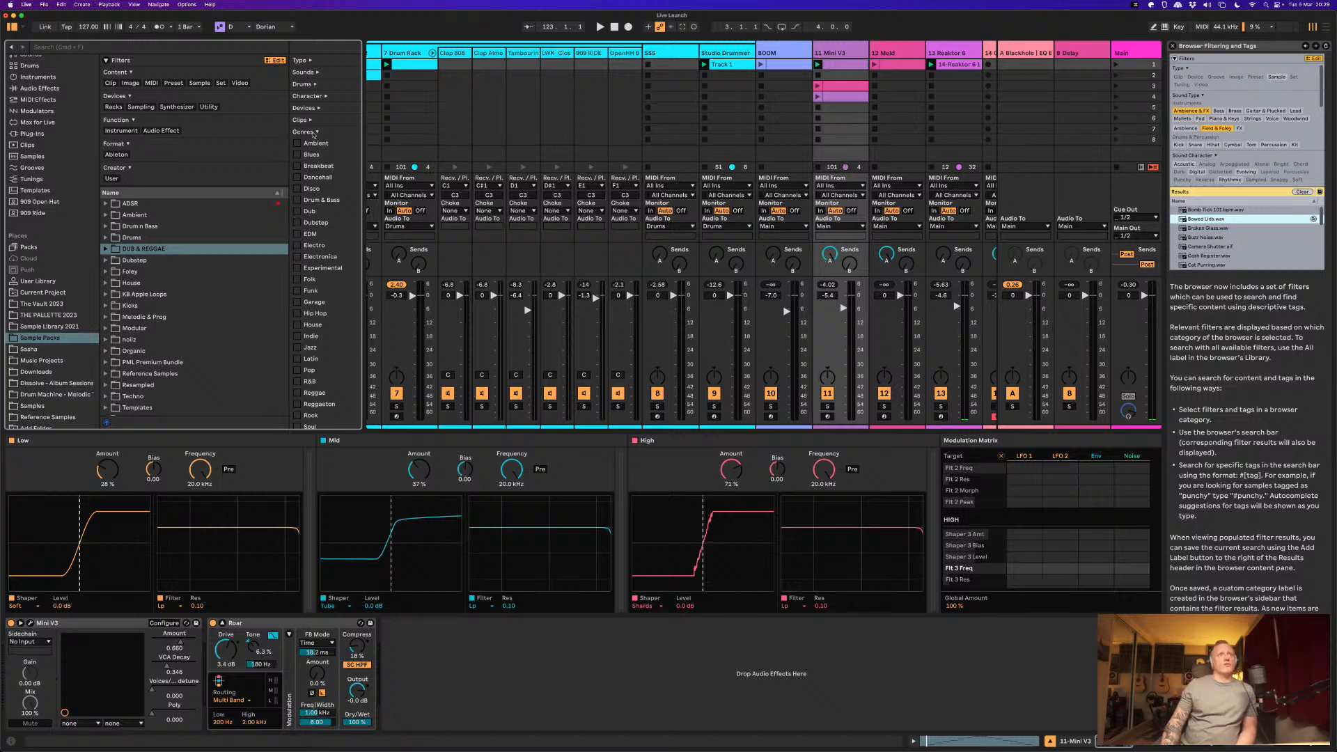
left_click(305, 132)
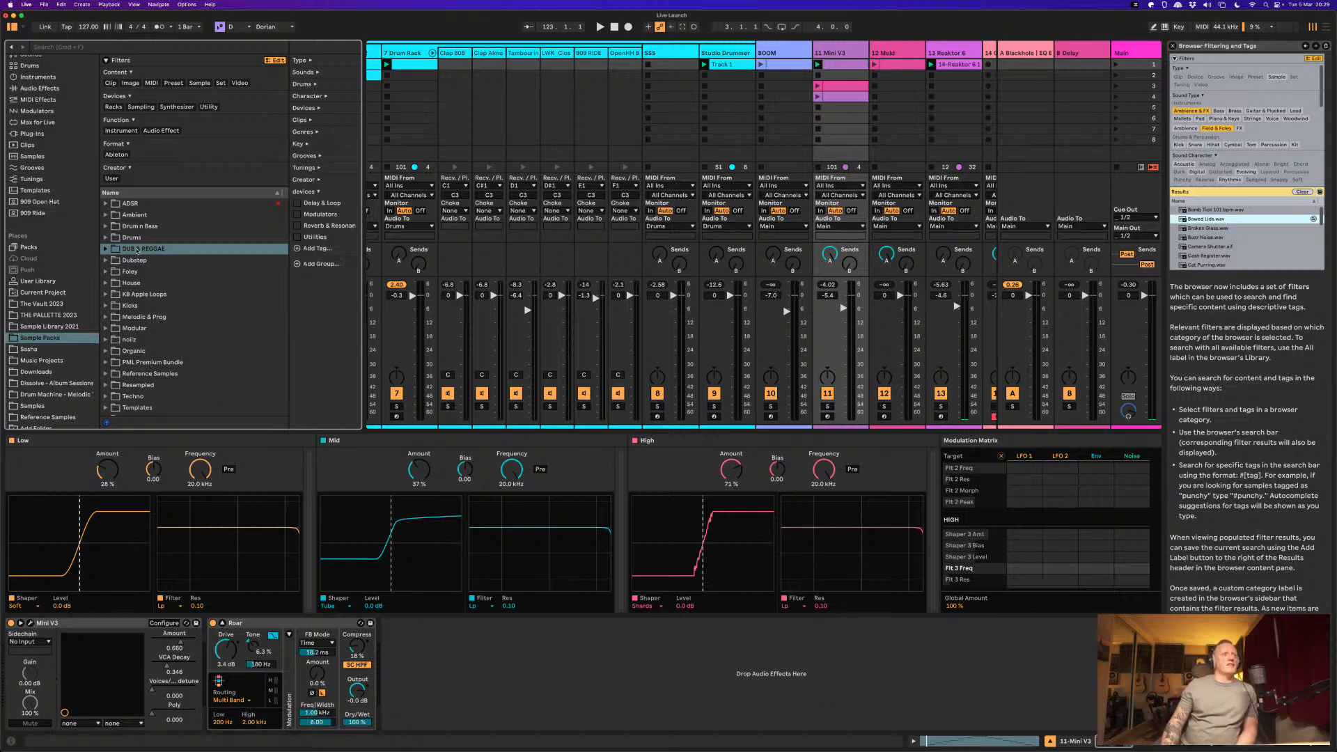
left_click(131, 352)
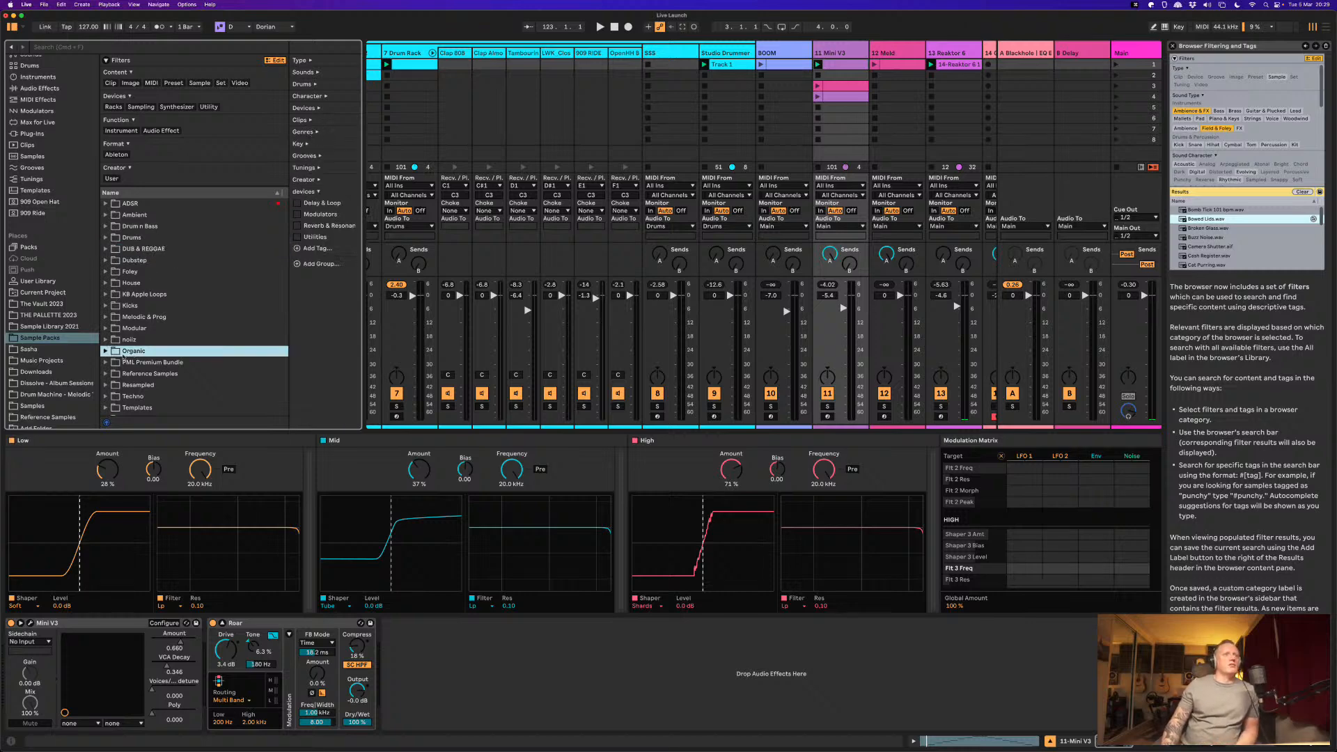
left_click(145, 318)
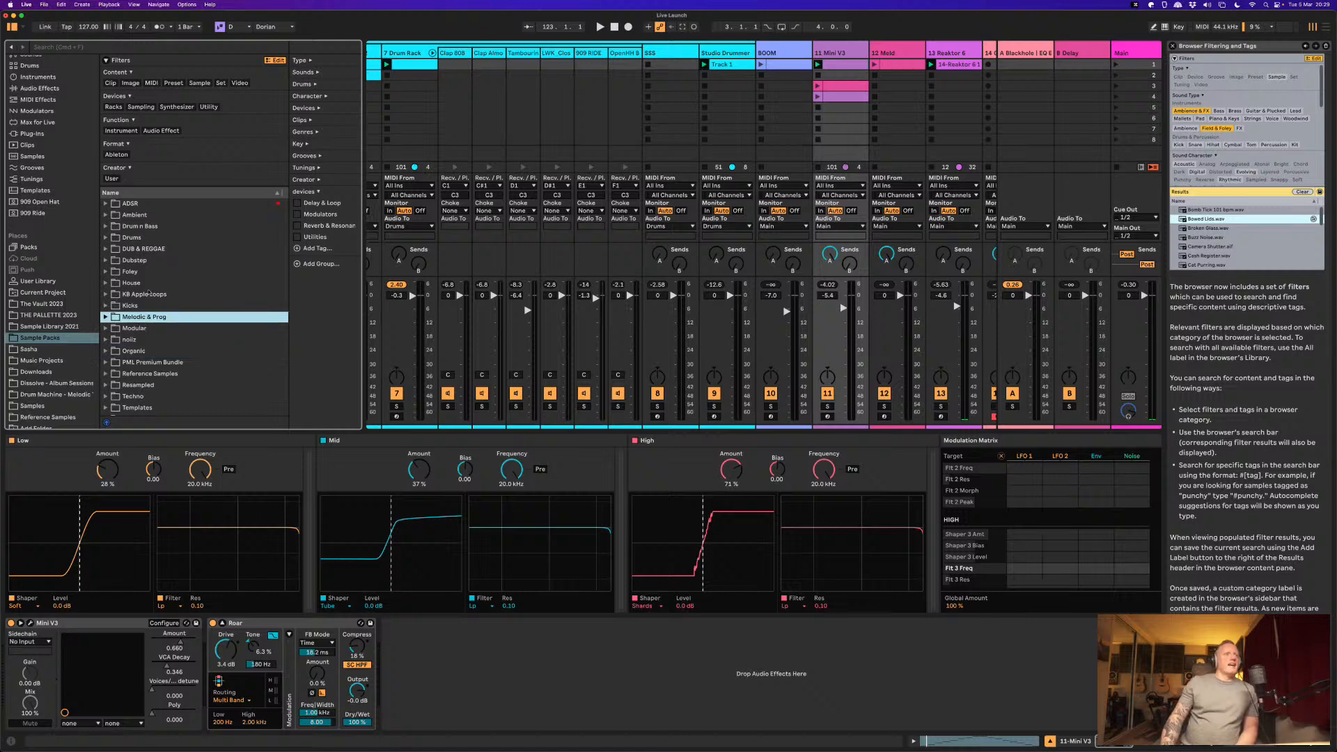
left_click(129, 397)
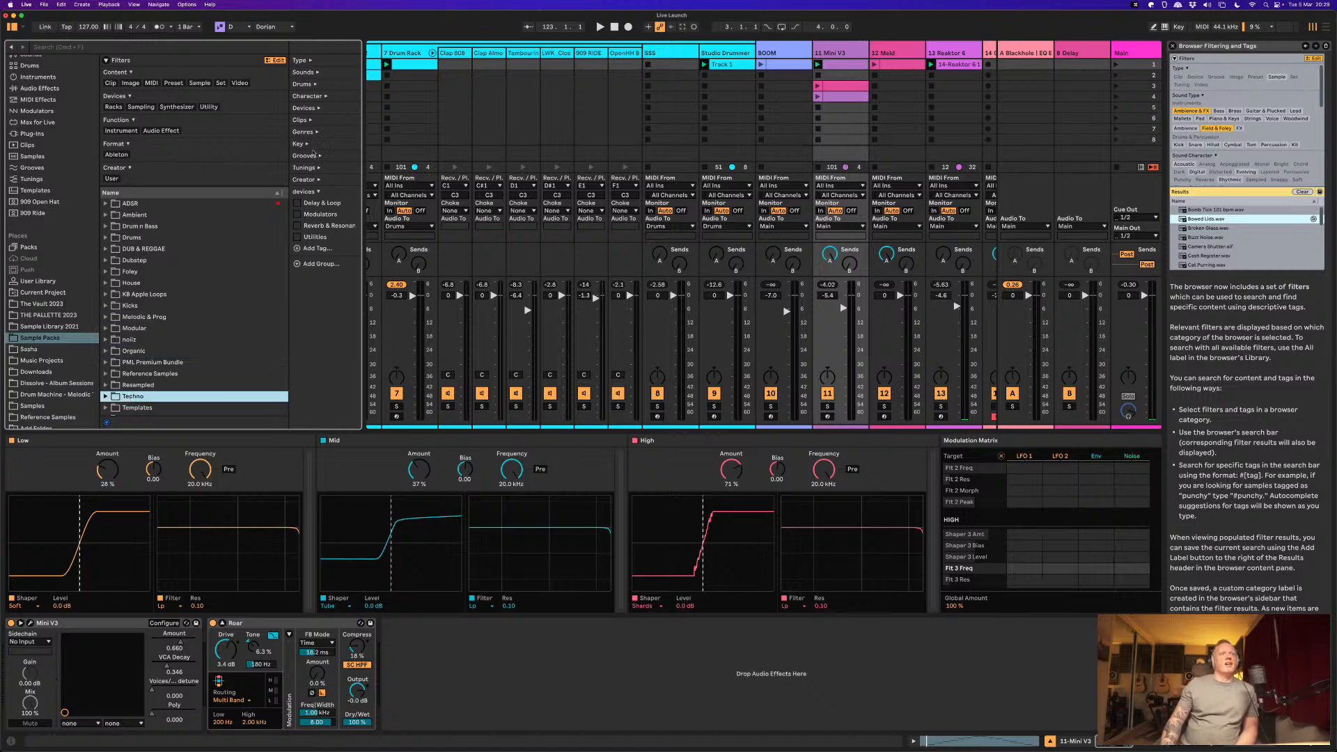
left_click(314, 133)
scroll(310, 267, "down", 5)
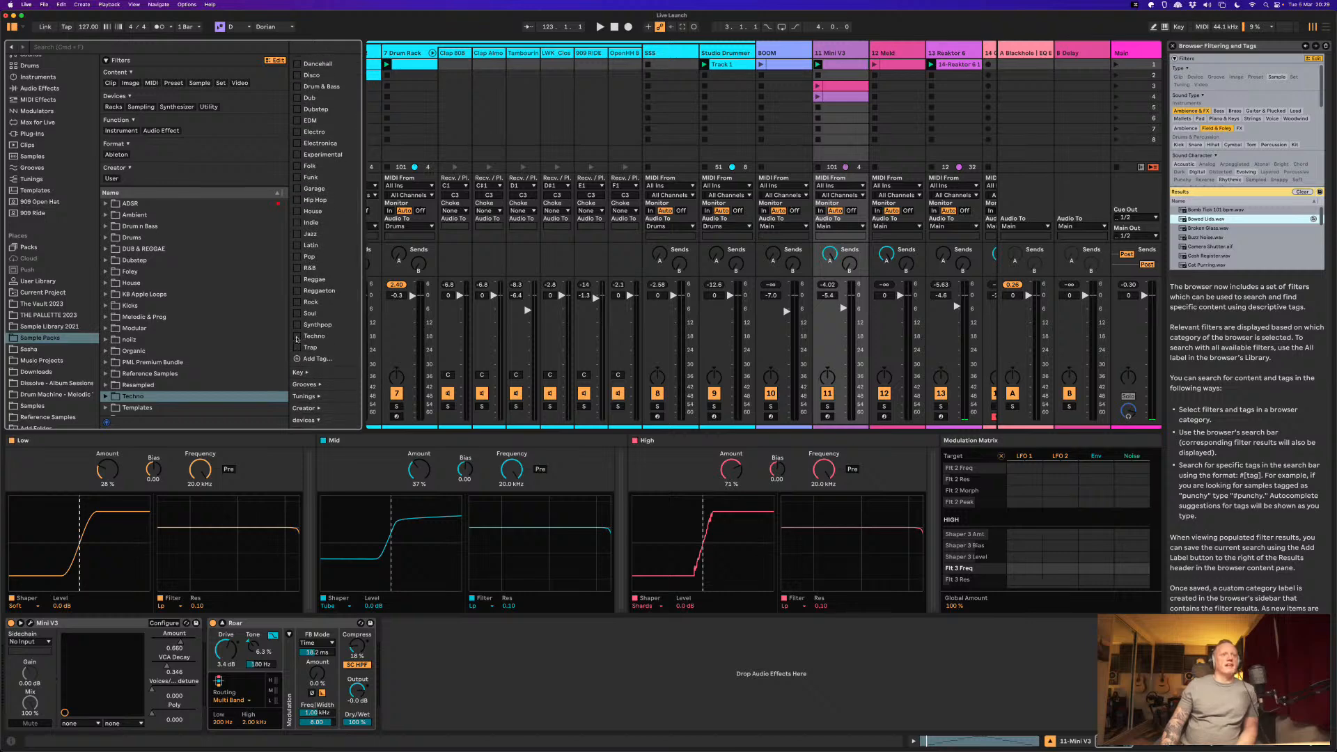
right_click(177, 399)
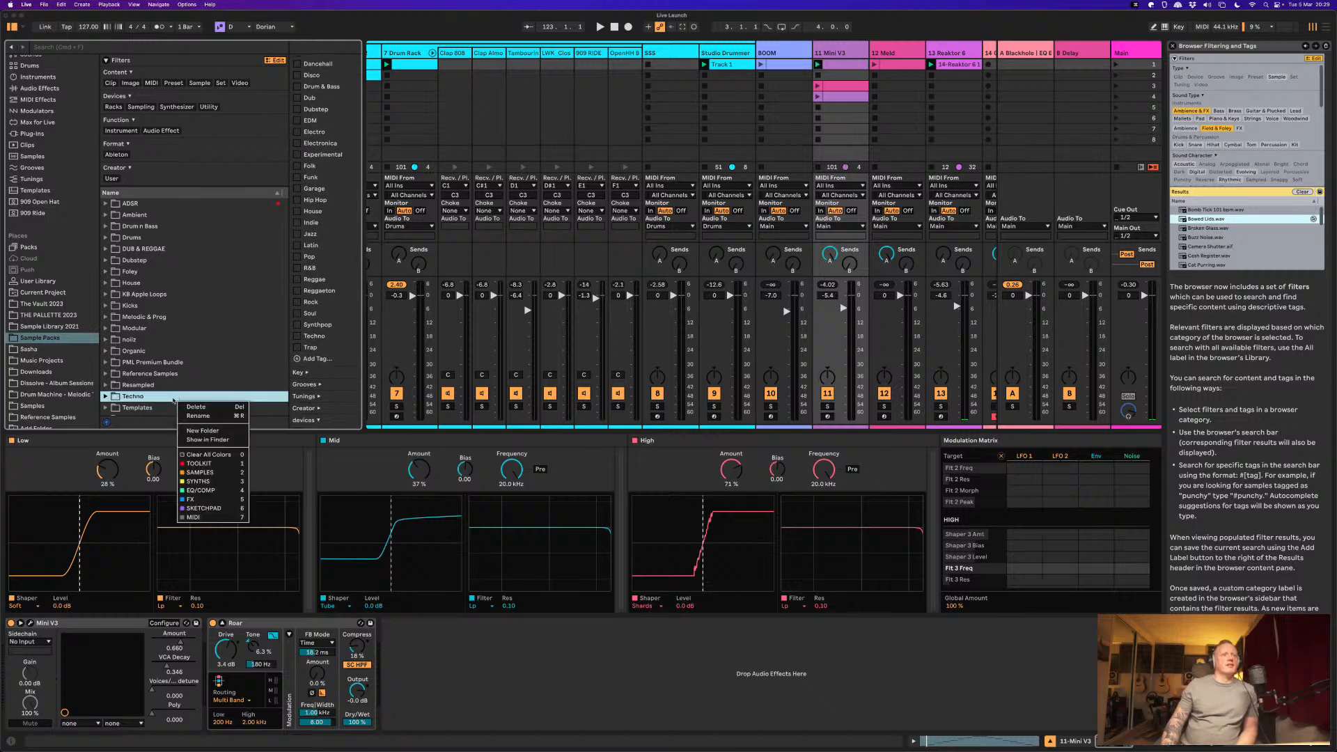
left_click(182, 399)
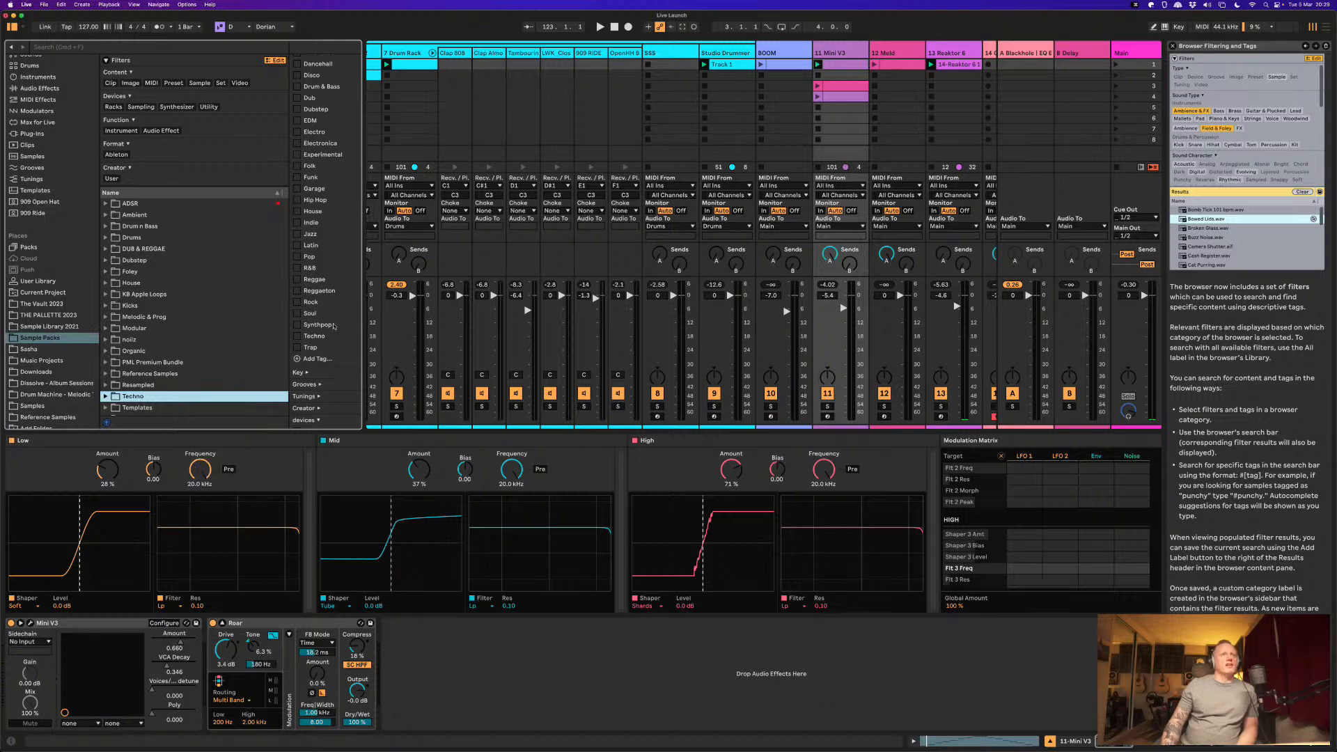
Step: Add two custom tags, Organic and Progressive, to the Genres tag group
left_click(297, 359)
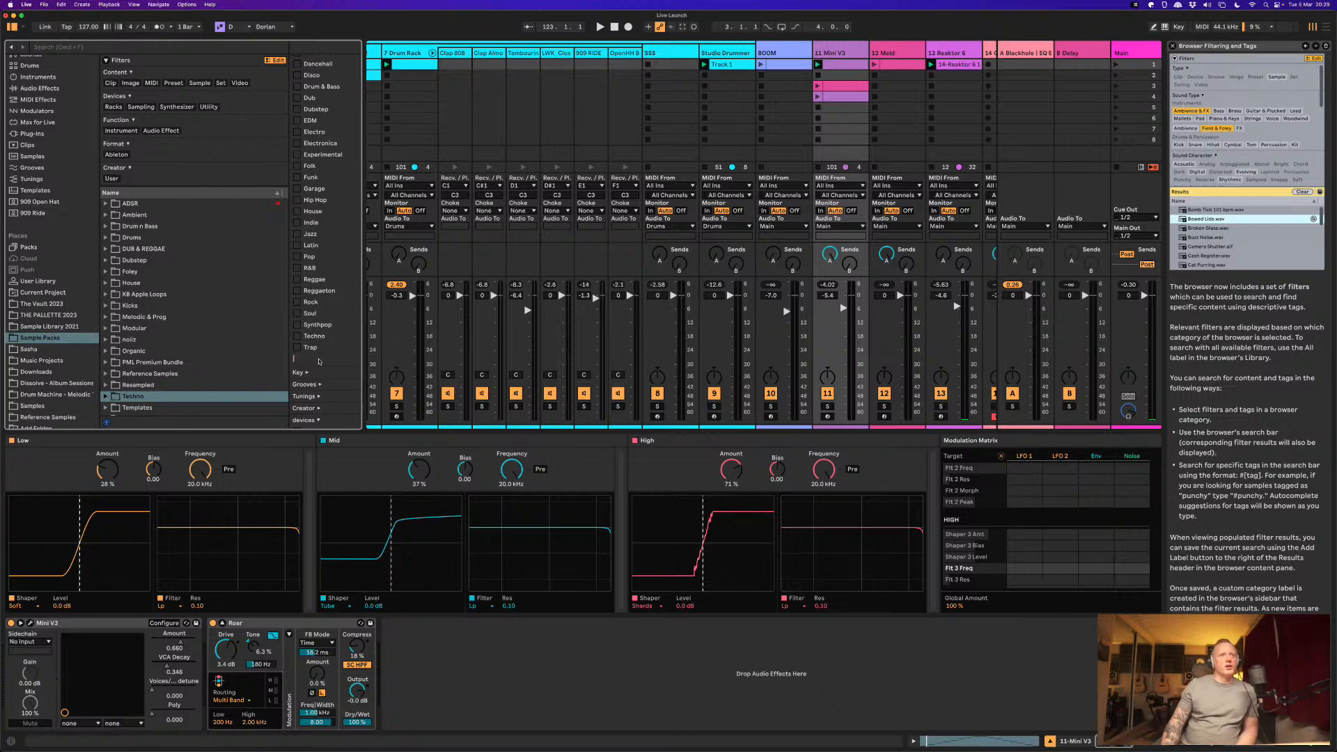
type("Organic")
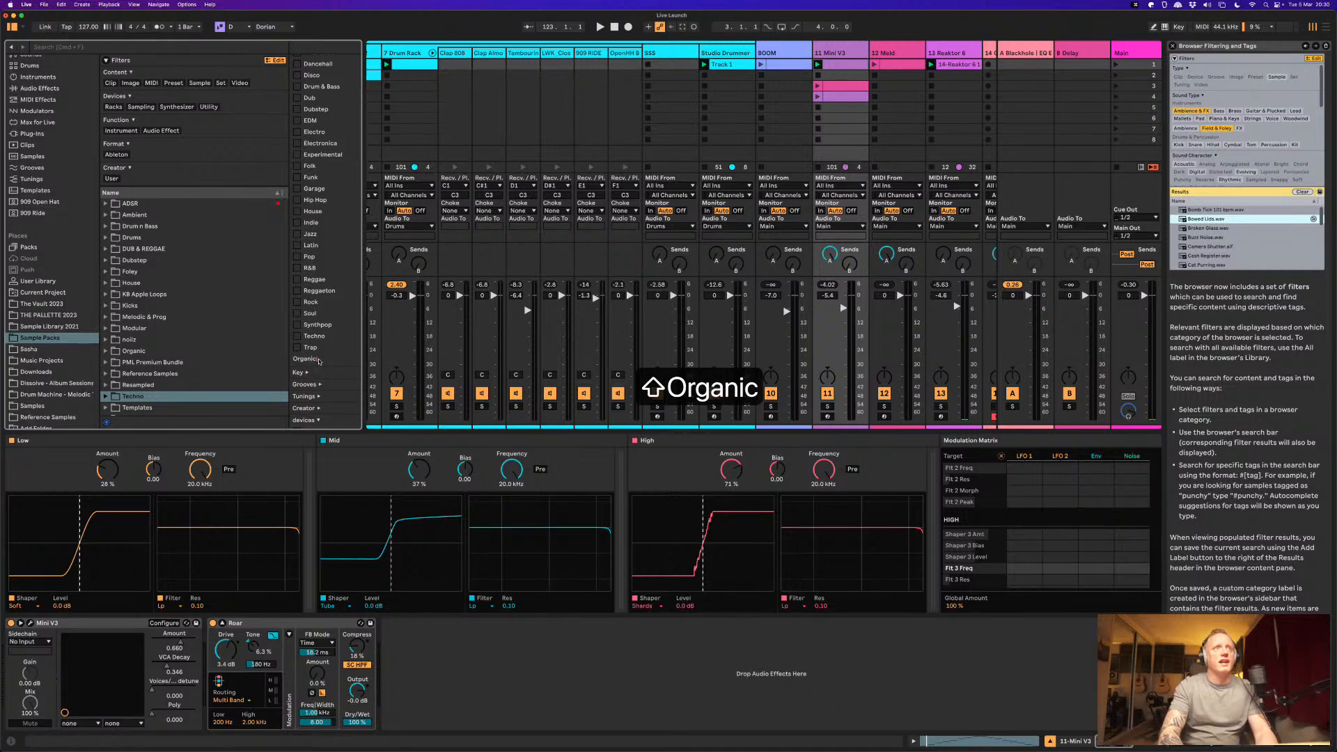
key("Return")
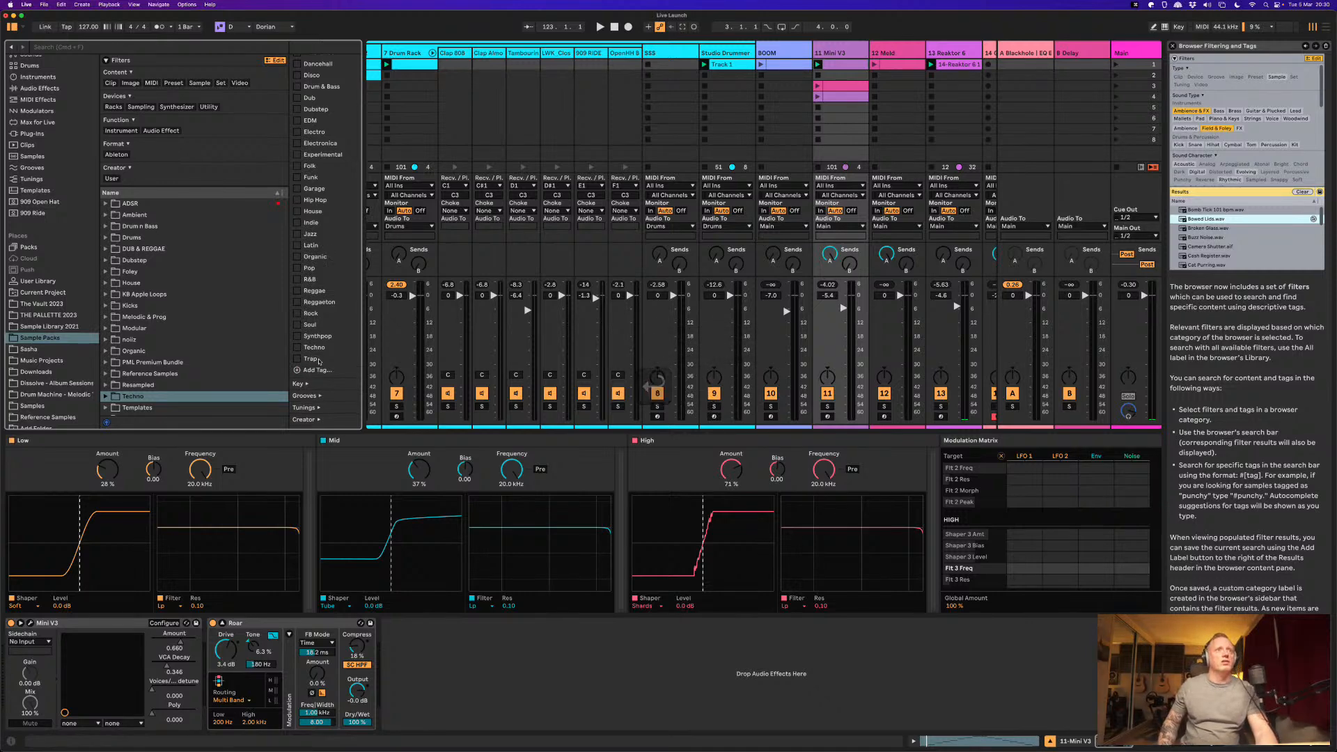
left_click(296, 371)
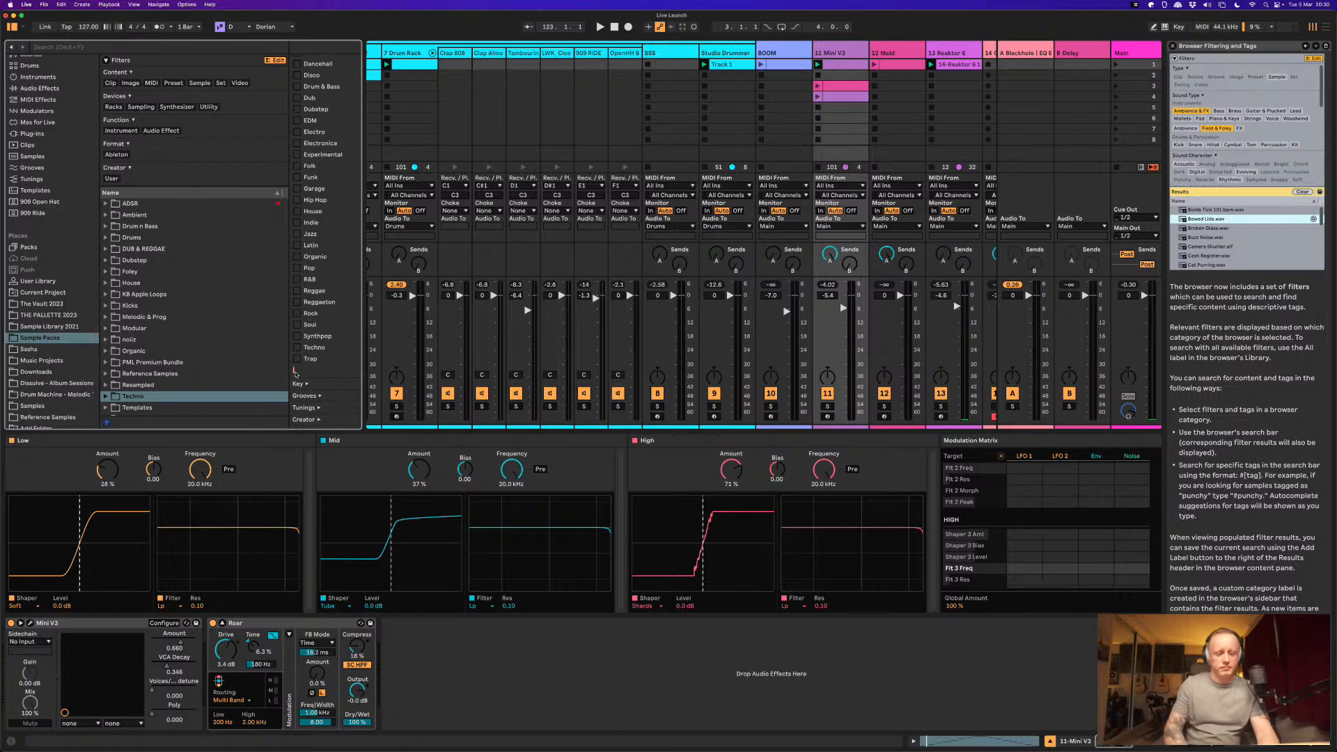
type("Progressive")
key("Return")
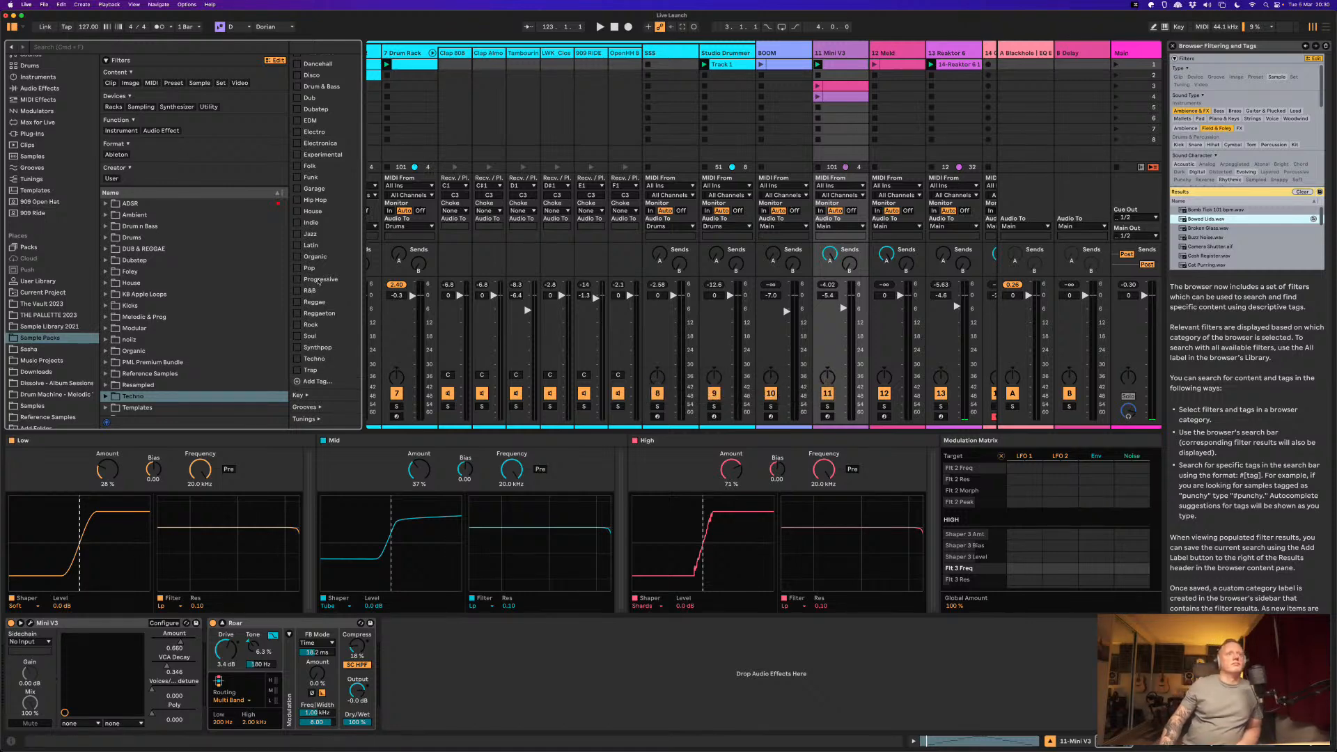
right_click(316, 279)
key("Escape")
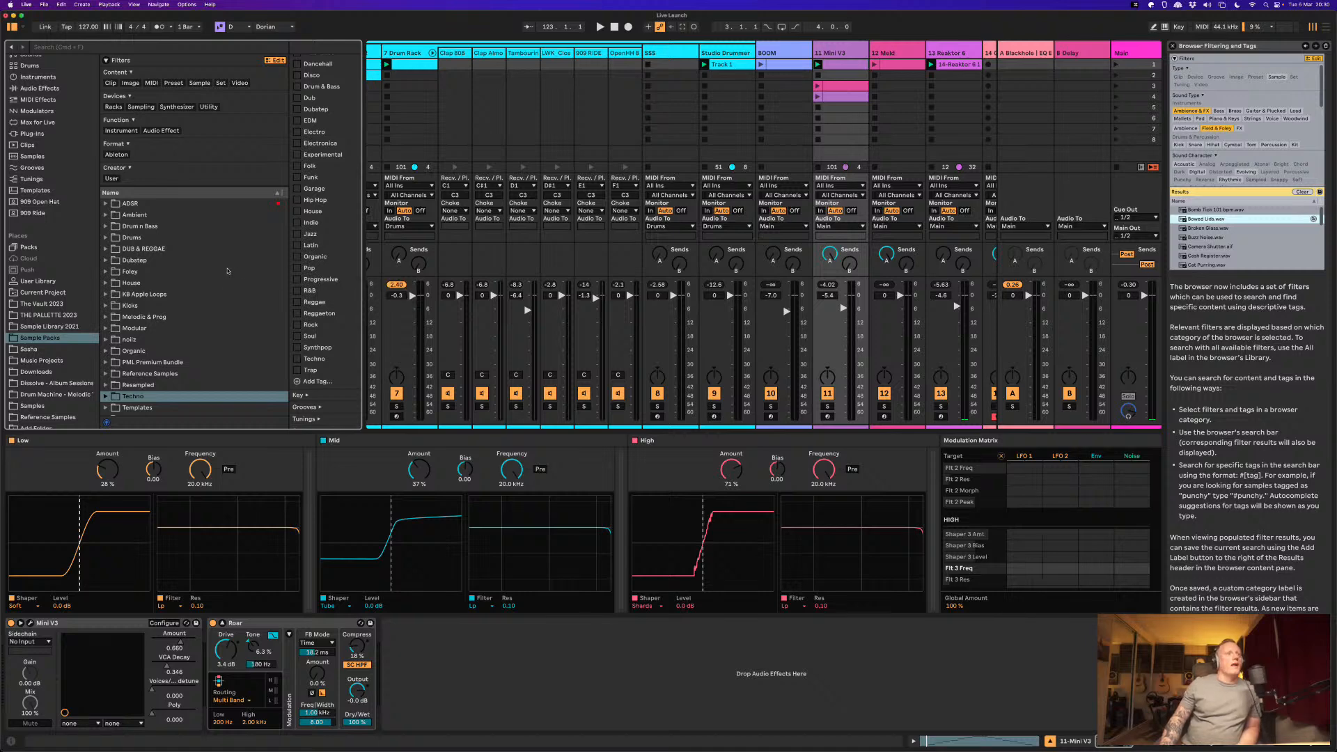
Step: Expand the Techno folder, its OVRDRV 808 Techno pack and the Long Hits subfolder to list the samples
scroll(226, 283, "down", 2)
left_click(106, 376)
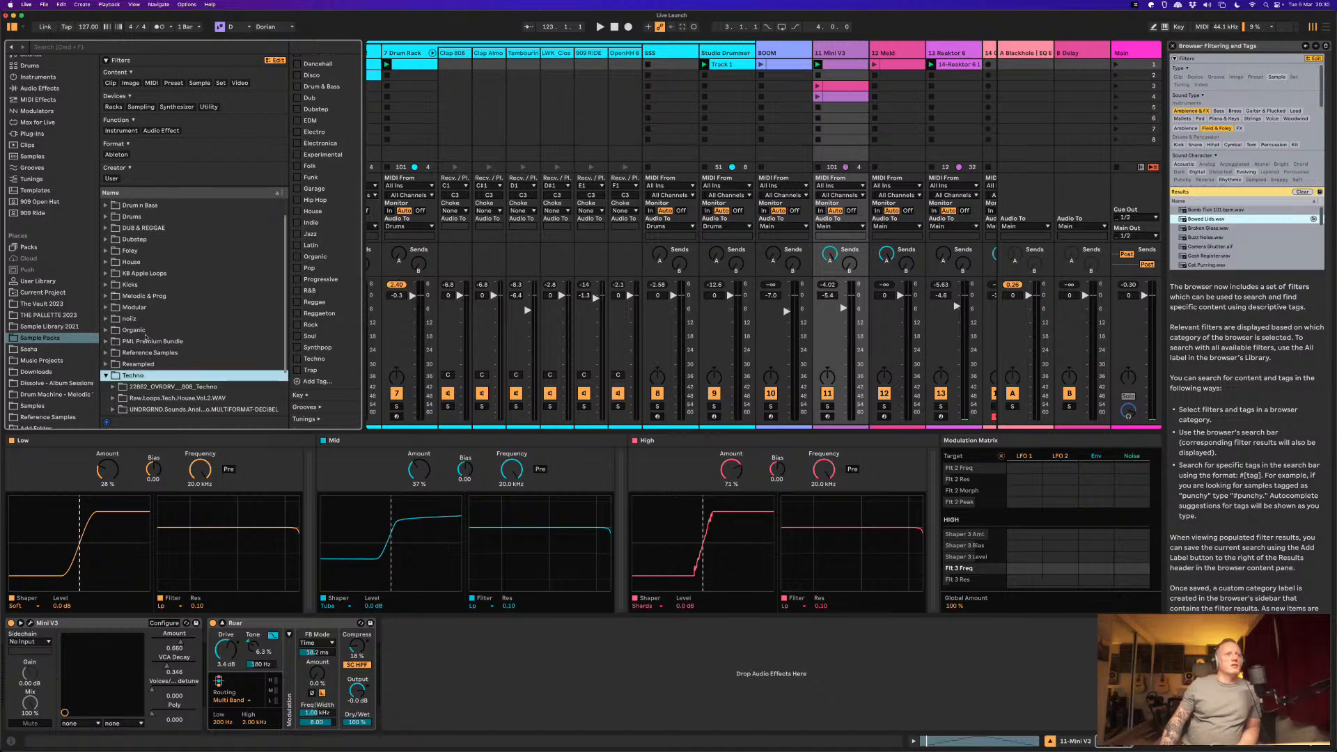
scroll(141, 339, "down", 4)
left_click(113, 331)
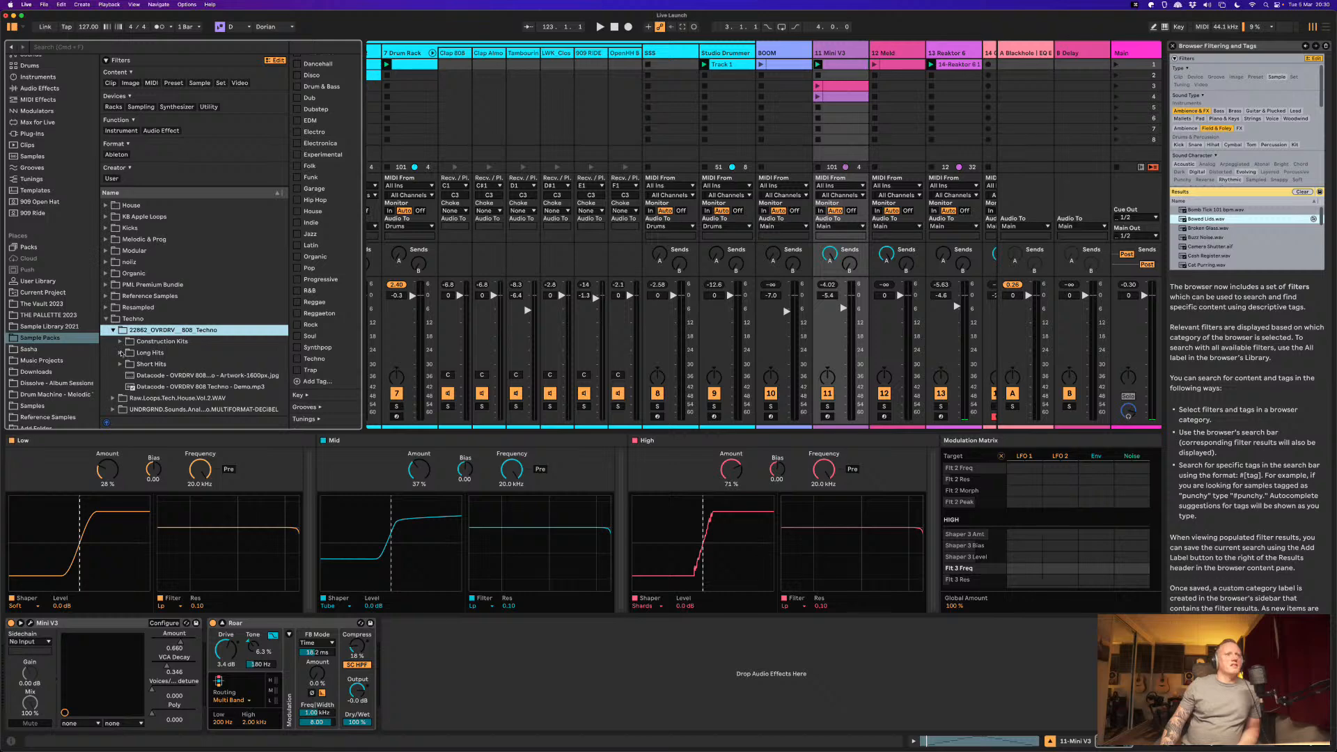
left_click(121, 353)
Step: Collapse the Genres tag group and expand the Clips tags in the tag editor
scroll(321, 272, "up", 3)
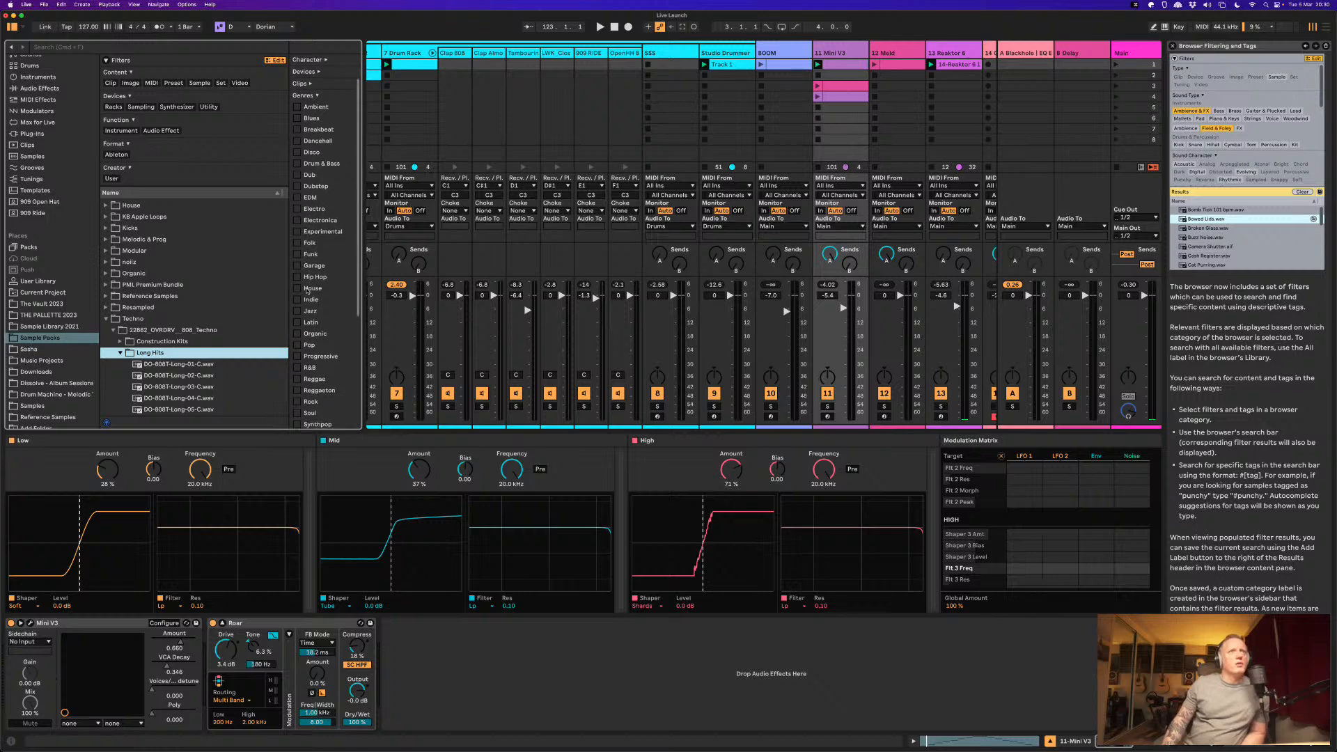
left_click(304, 132)
left_click(309, 122)
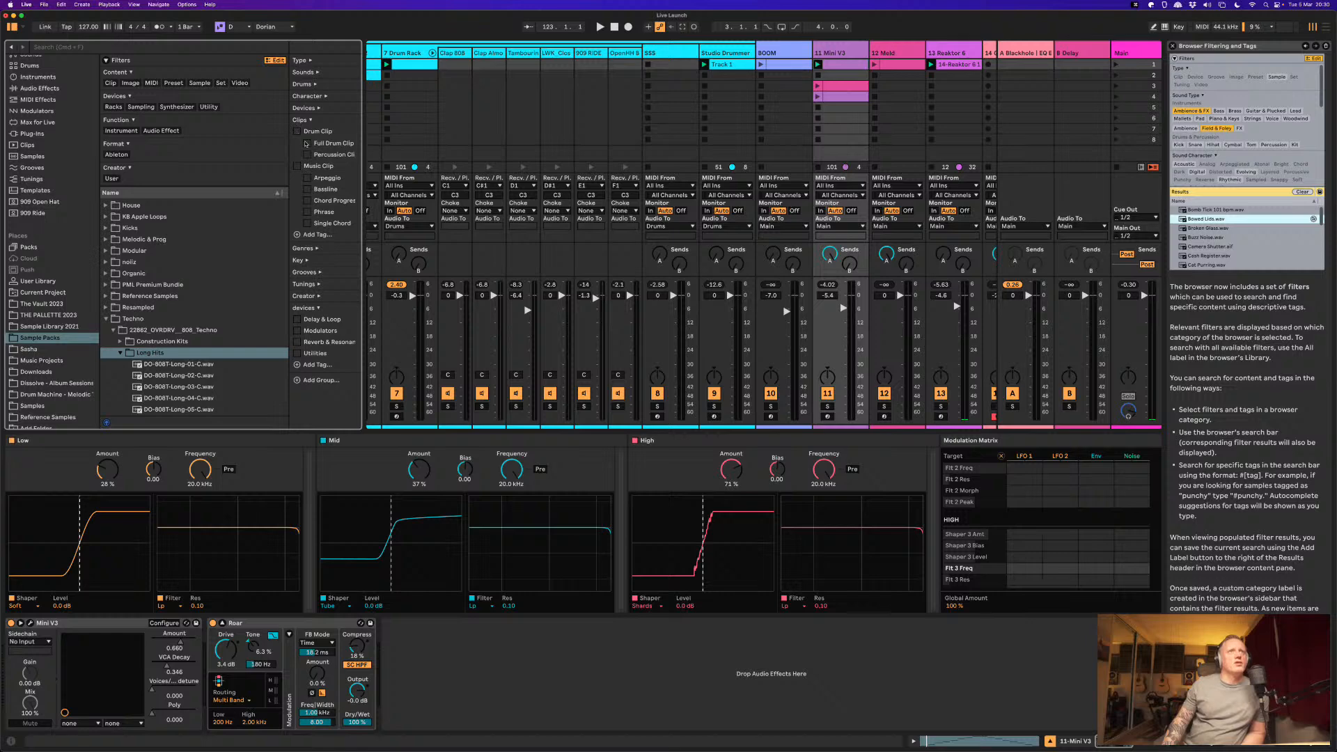
Step: Collapse the Clips tags and briefly expand the Creator tag group to examine its list of manufacturers
left_click(310, 121)
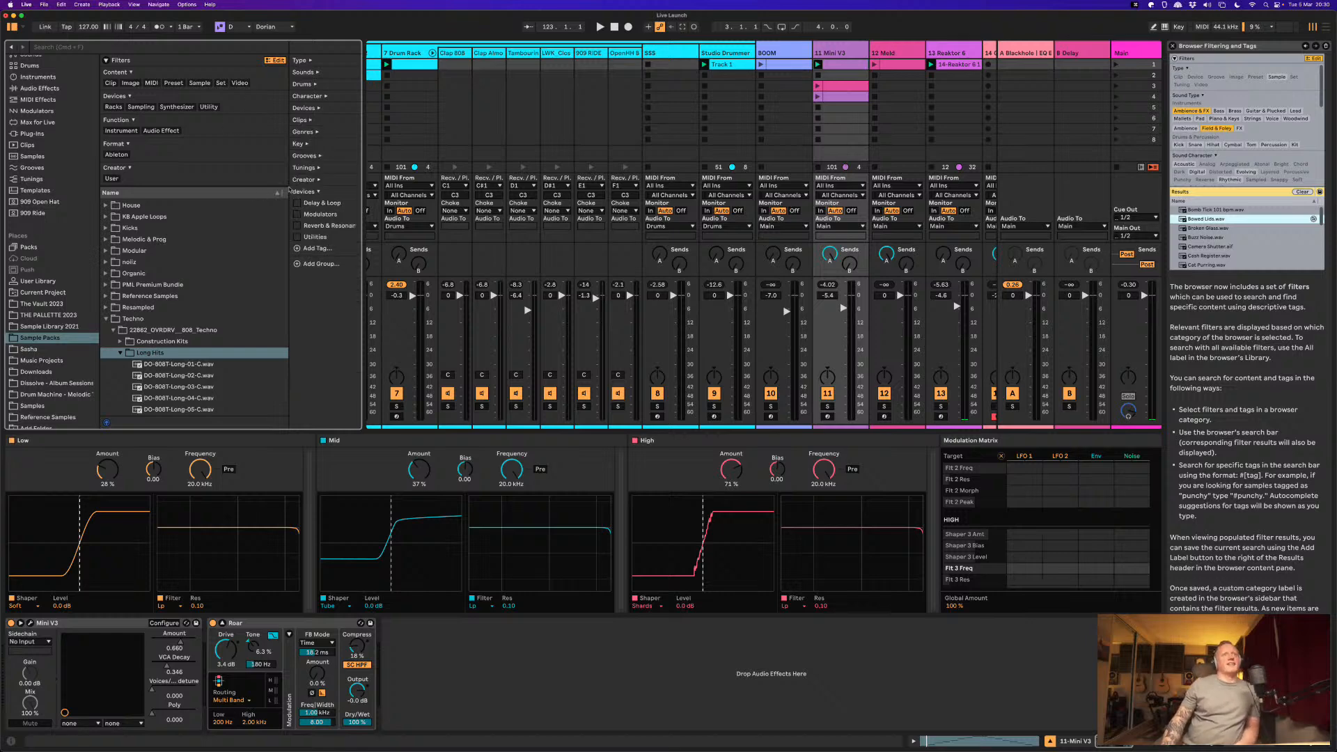
left_click(318, 179)
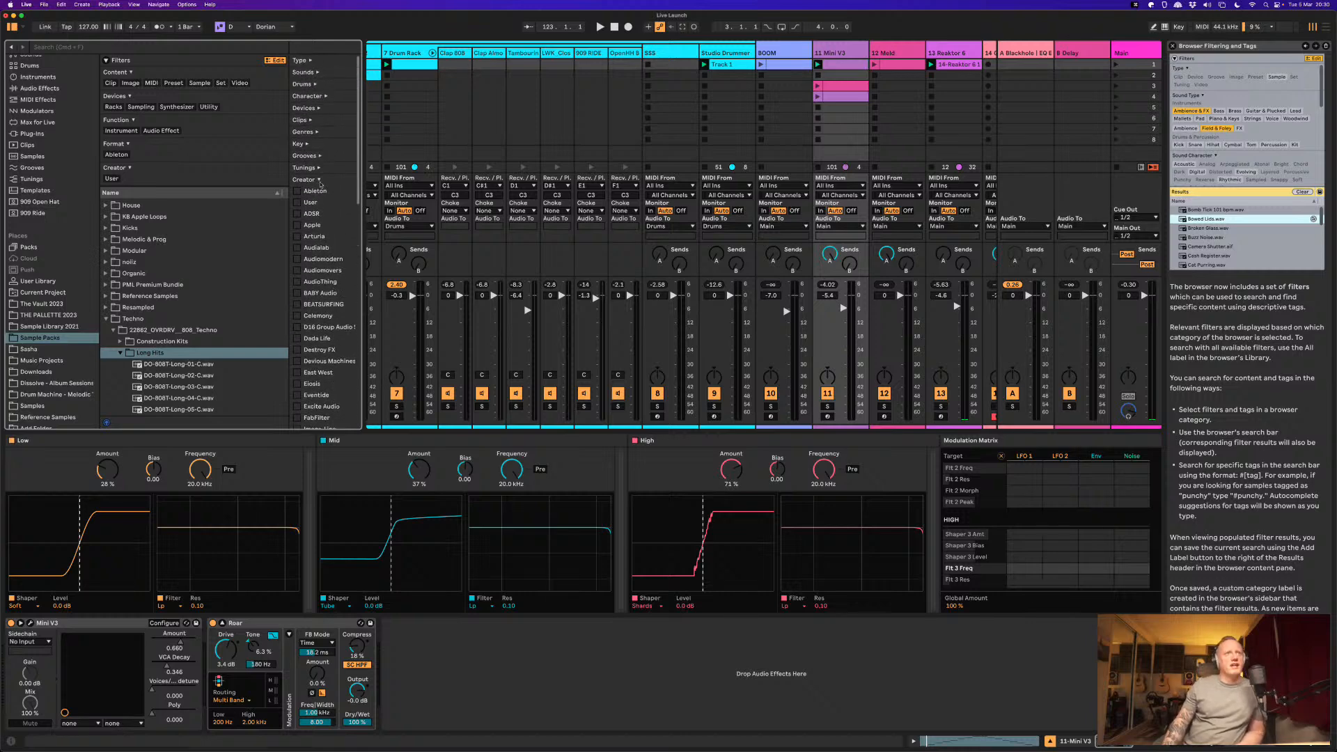
left_click(318, 180)
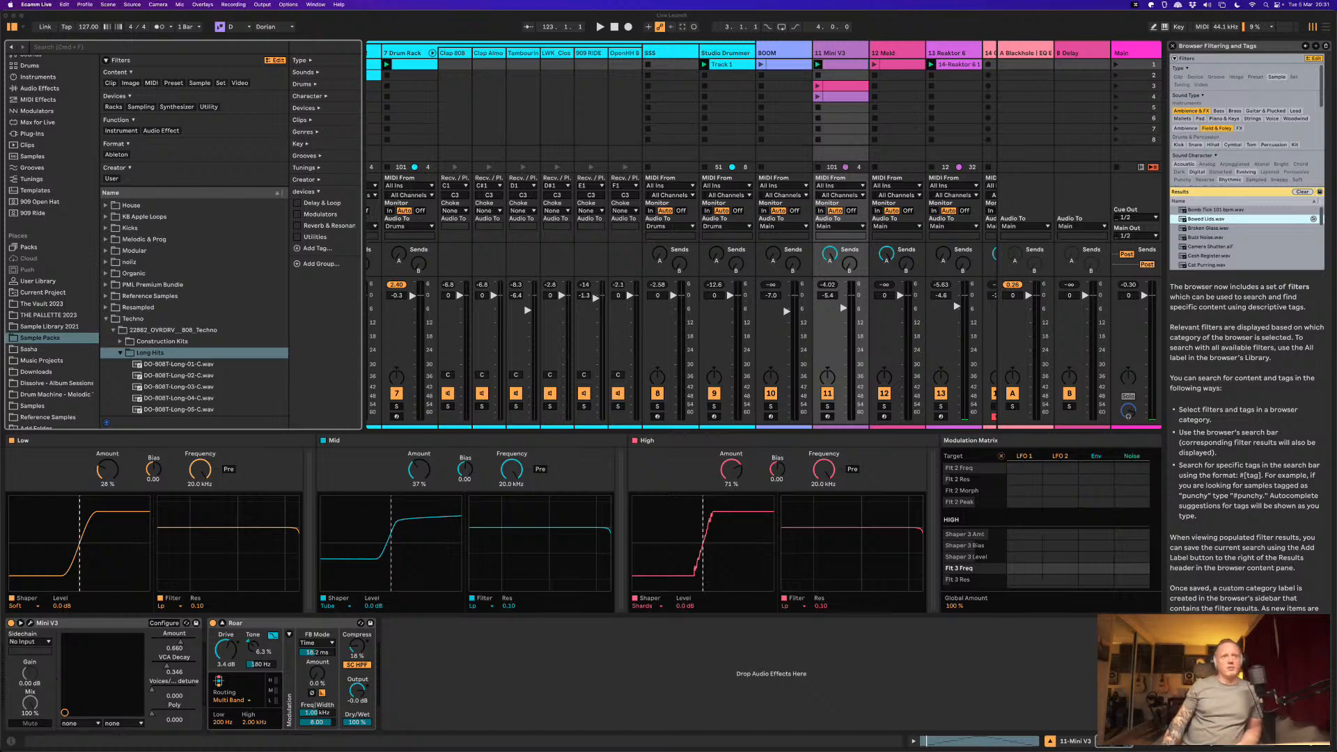
Step: Toggle the lower views to show the Mini V3 track's MIDI clip editor together with its device chain
key("alt+super+4")
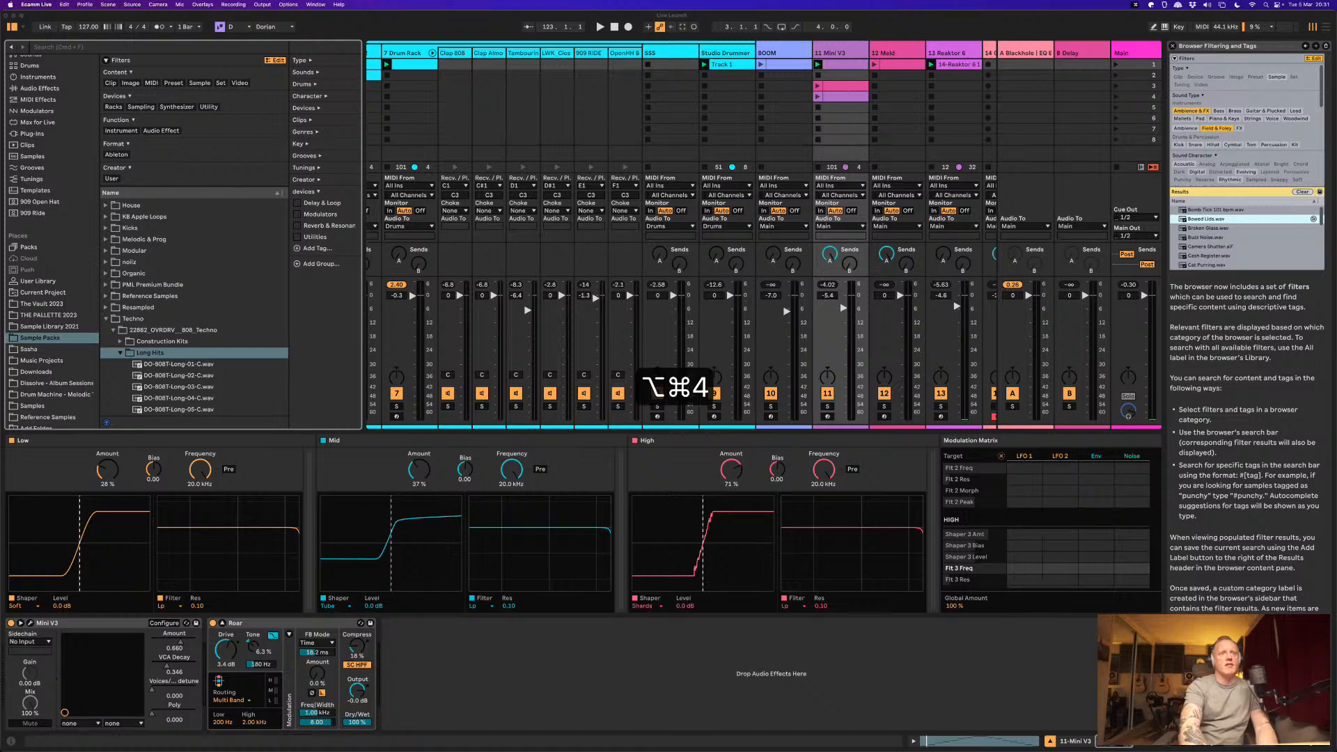
left_click(363, 483)
key("alt+super+4")
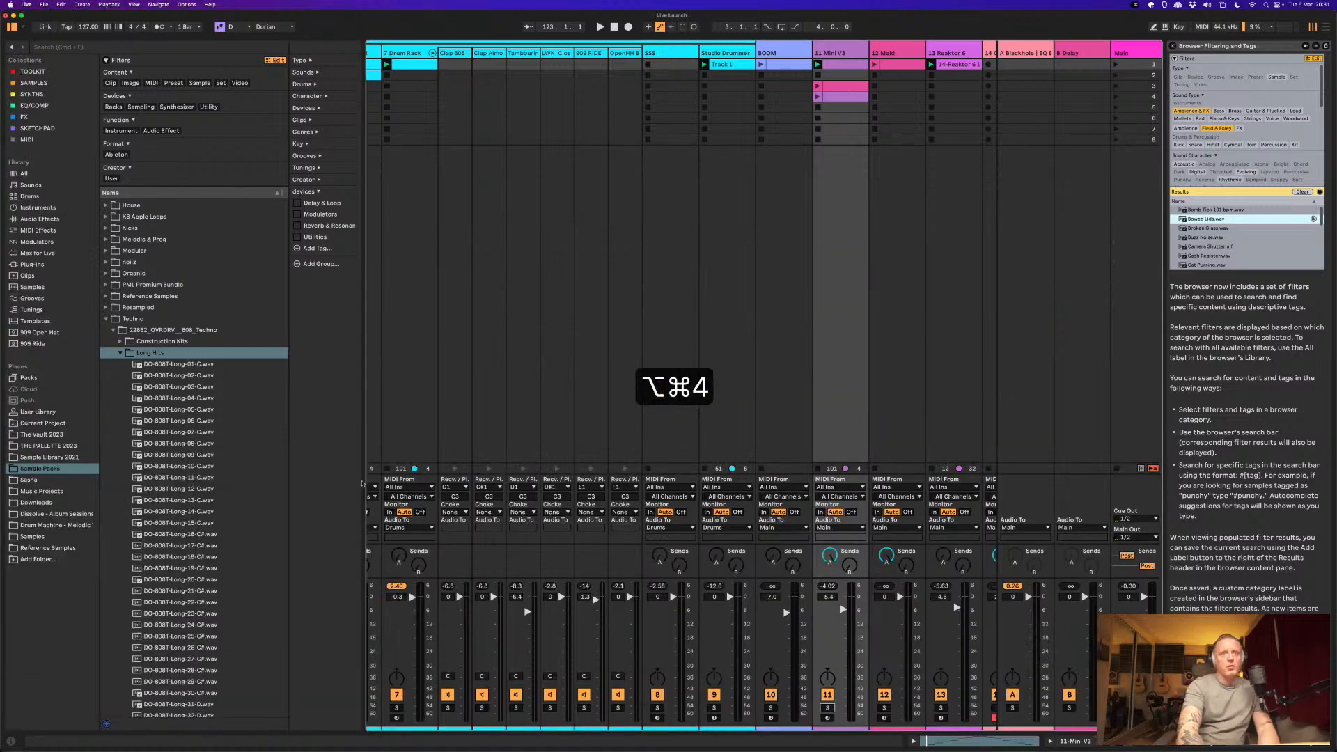
key("alt+super+3")
key("alt+super+4")
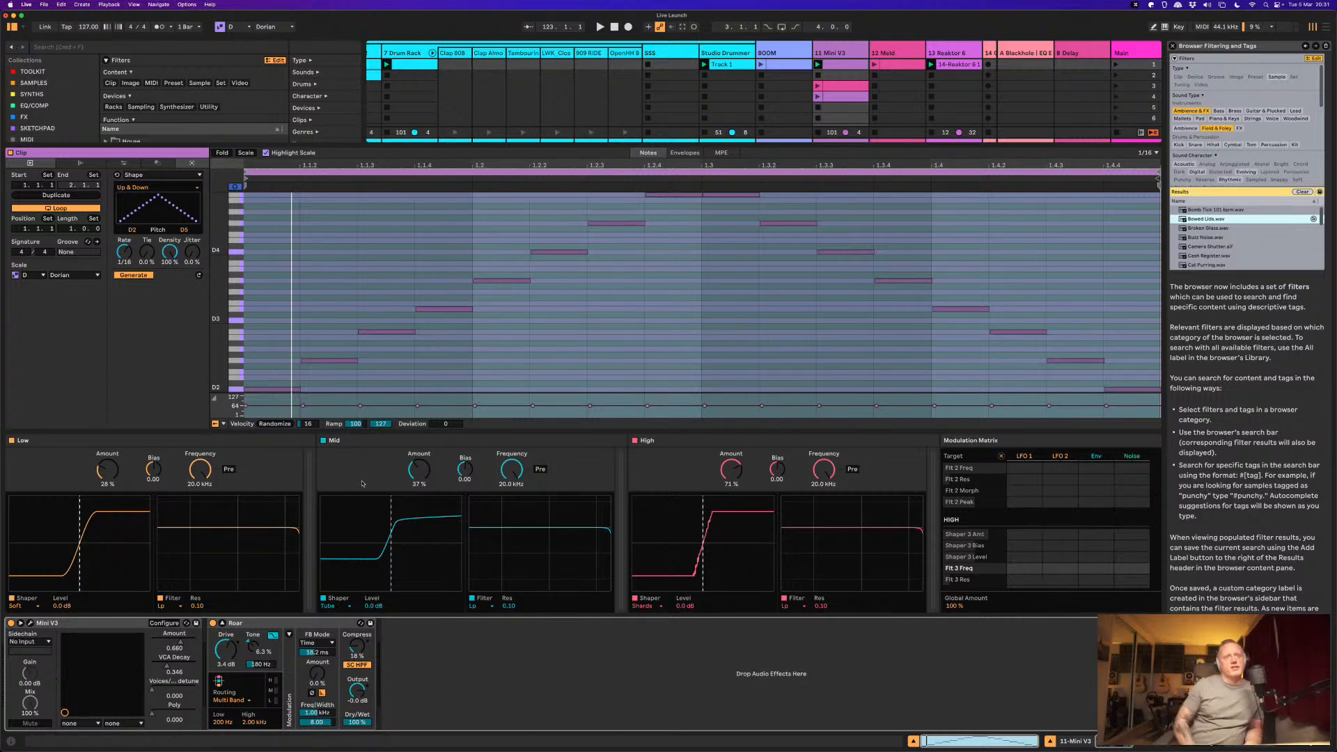
Step: Collapse Roar's expanded view back into the device chain and hide the Browser Filtering and Tags help text
left_click(223, 623)
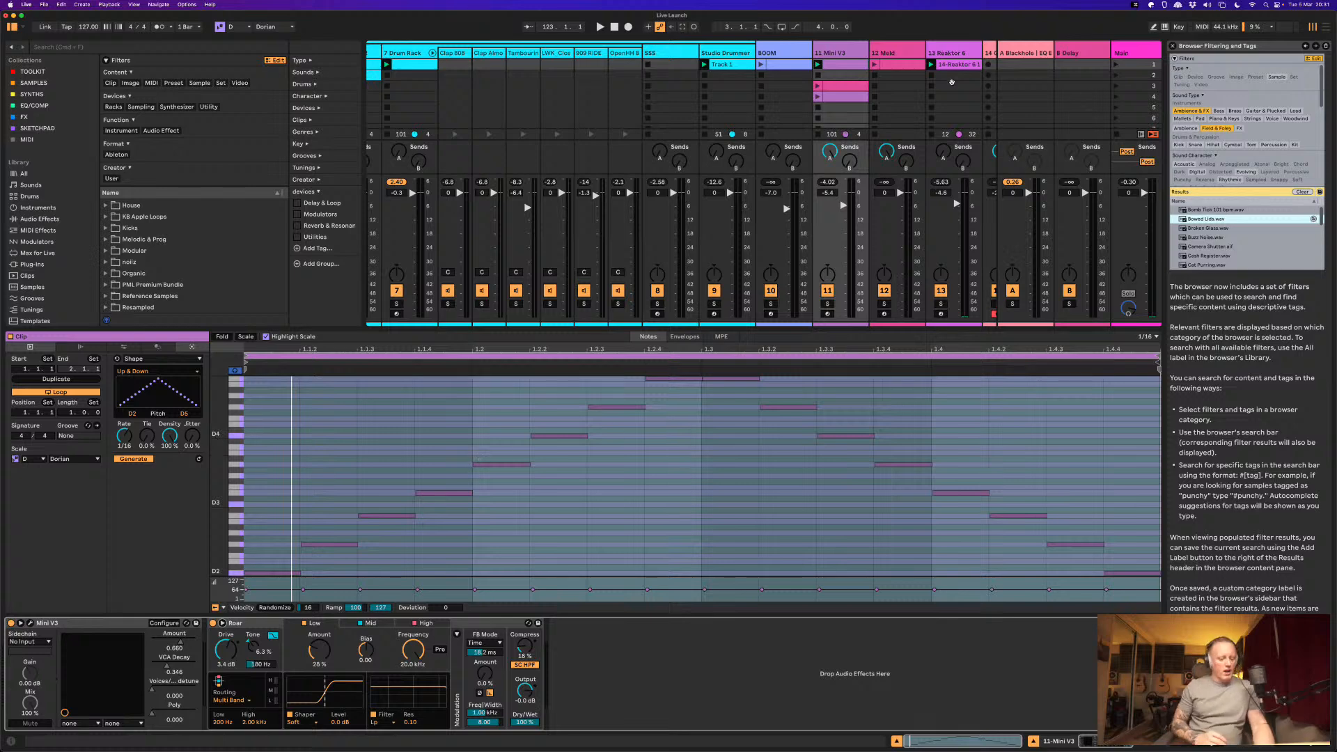
key("alt+super+7")
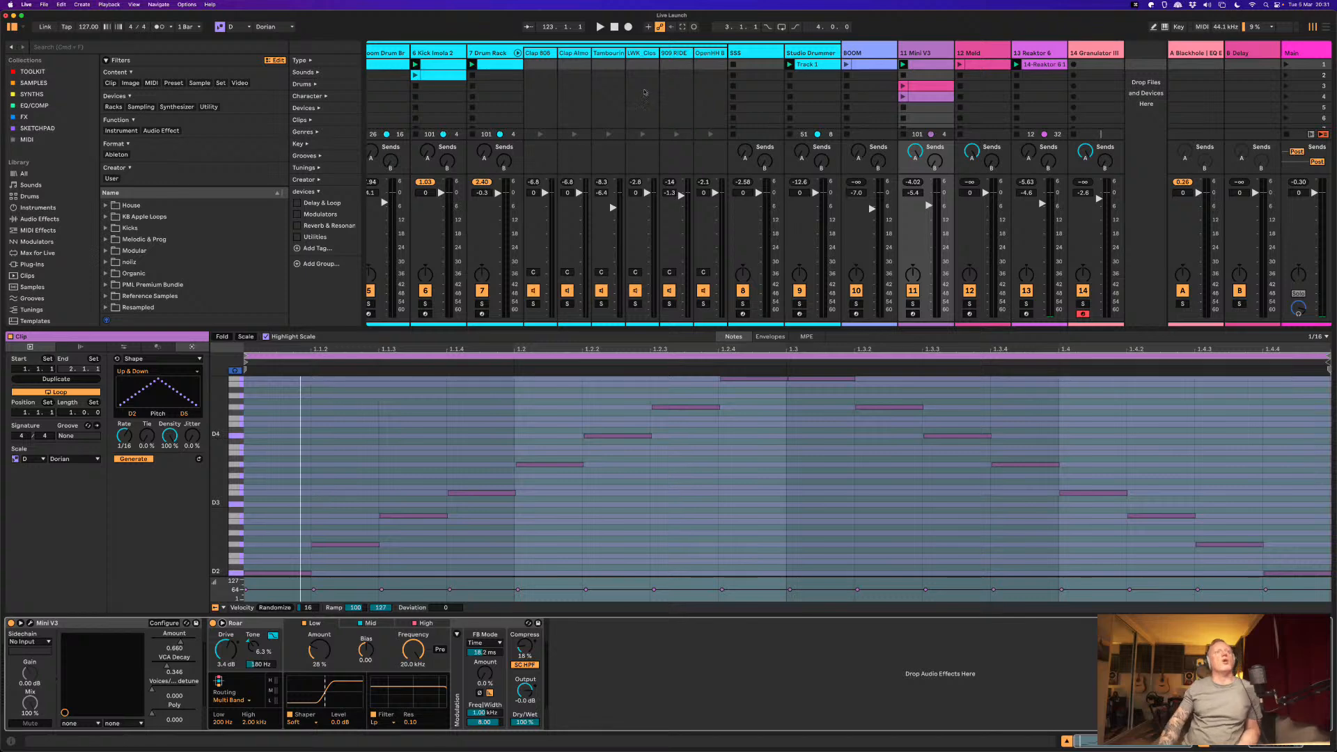
scroll(580, 102, "left", 5)
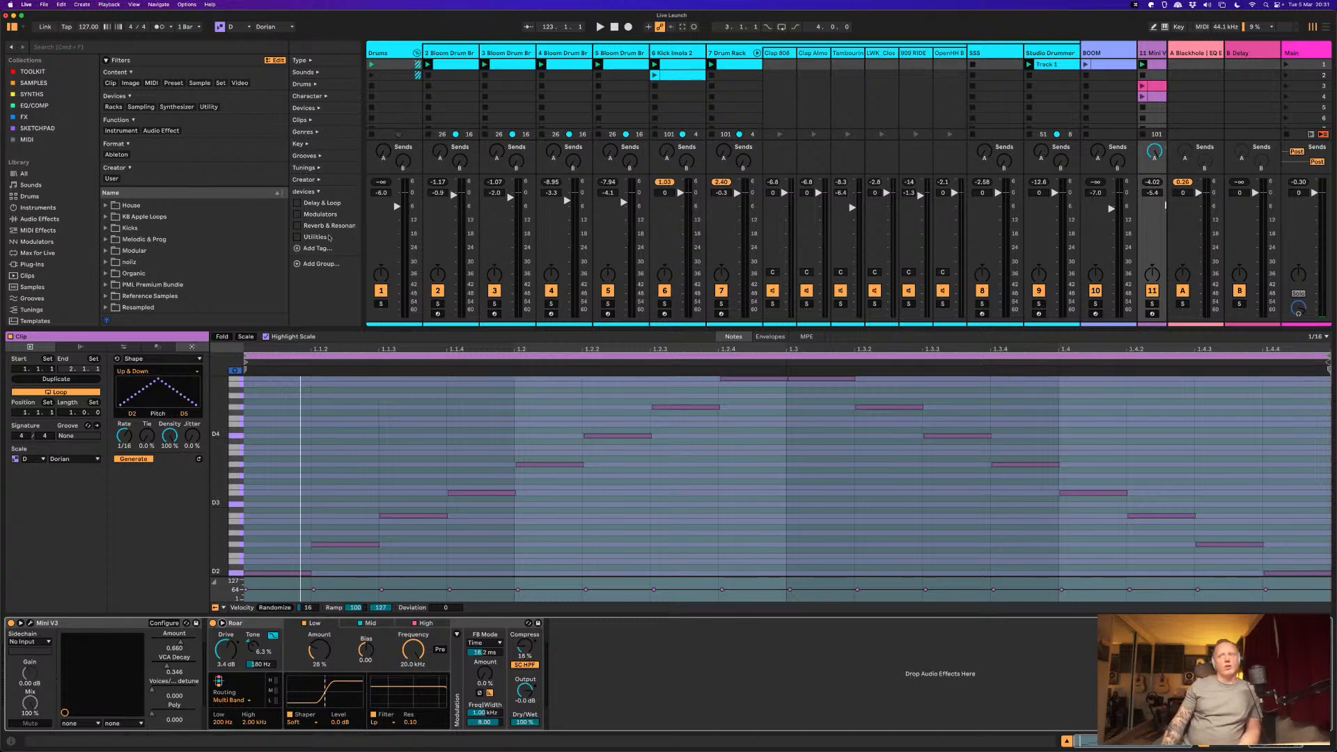
left_click(298, 237)
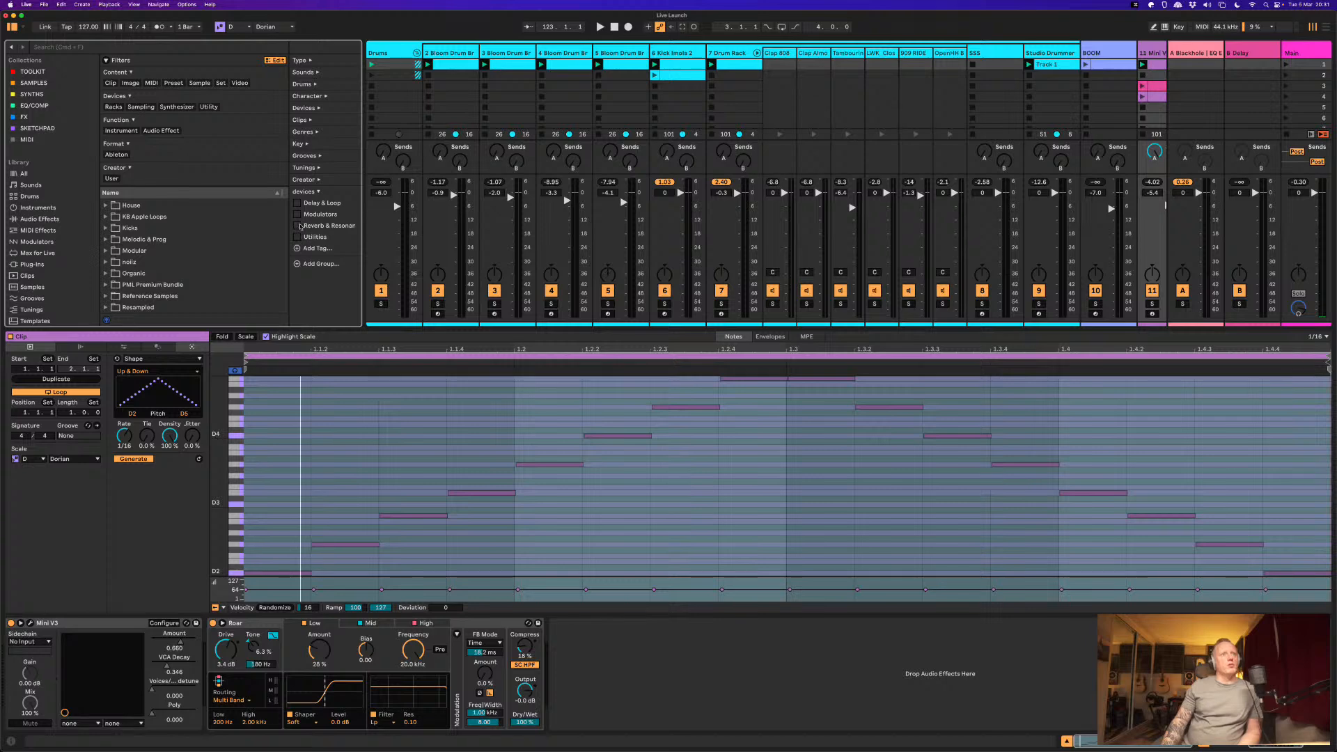